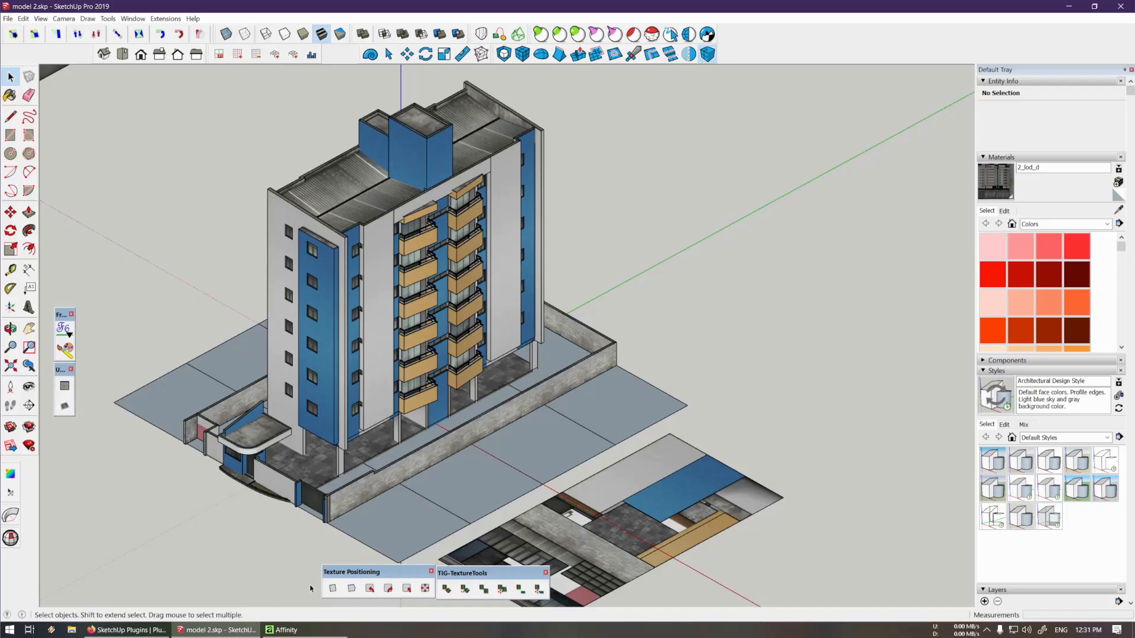
# Switch to Affinity and add a full-canvas rectangle with a 9 pt red (FF0000) outline to the 1024 × 1024 px document
pyautogui.click(285, 630)
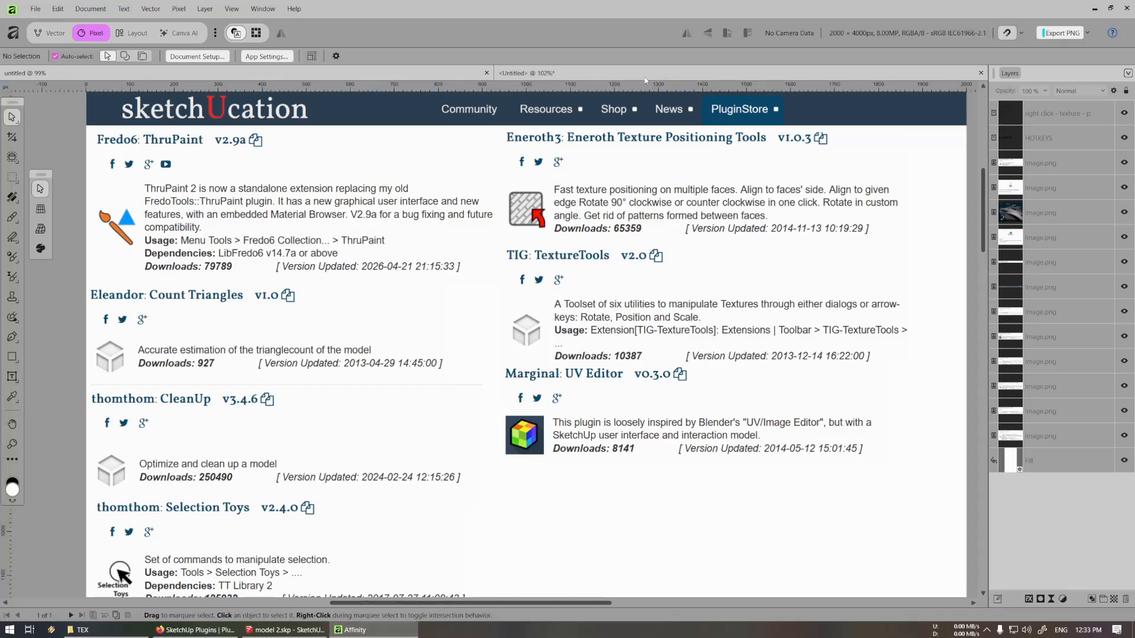
pyautogui.click(625, 72)
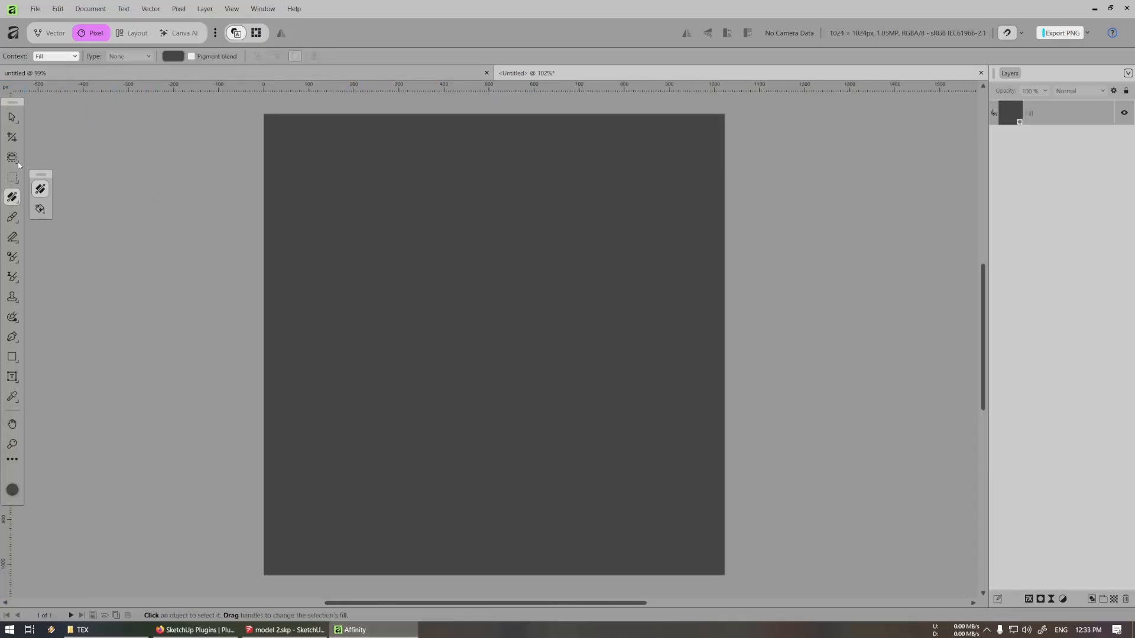
pyautogui.click(11, 356)
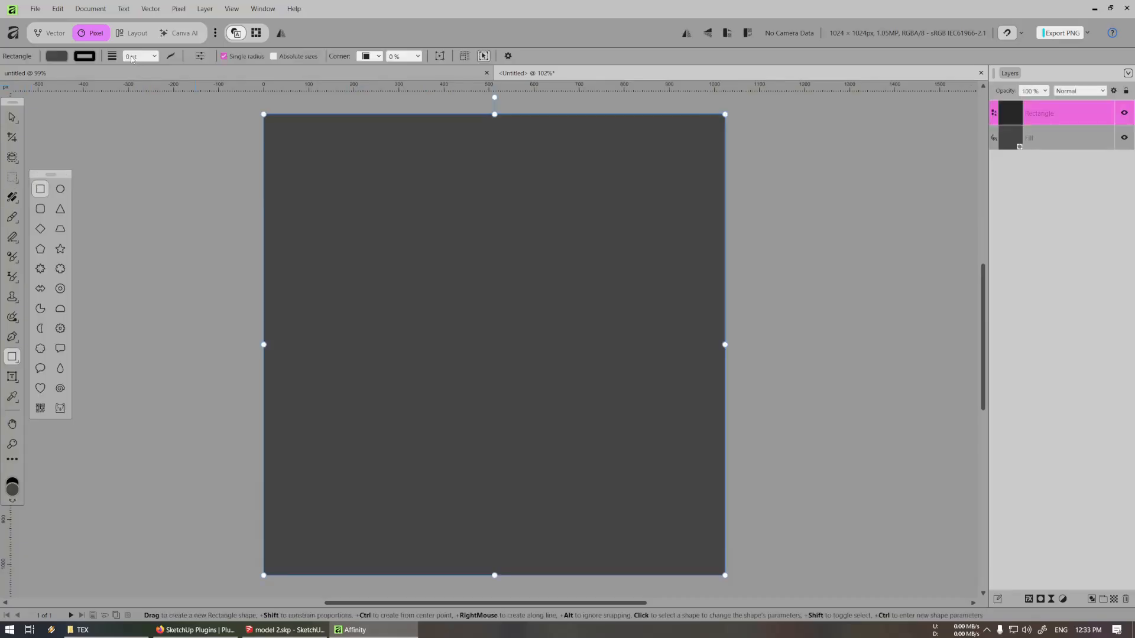
pyautogui.click(86, 56)
pyautogui.click(148, 140)
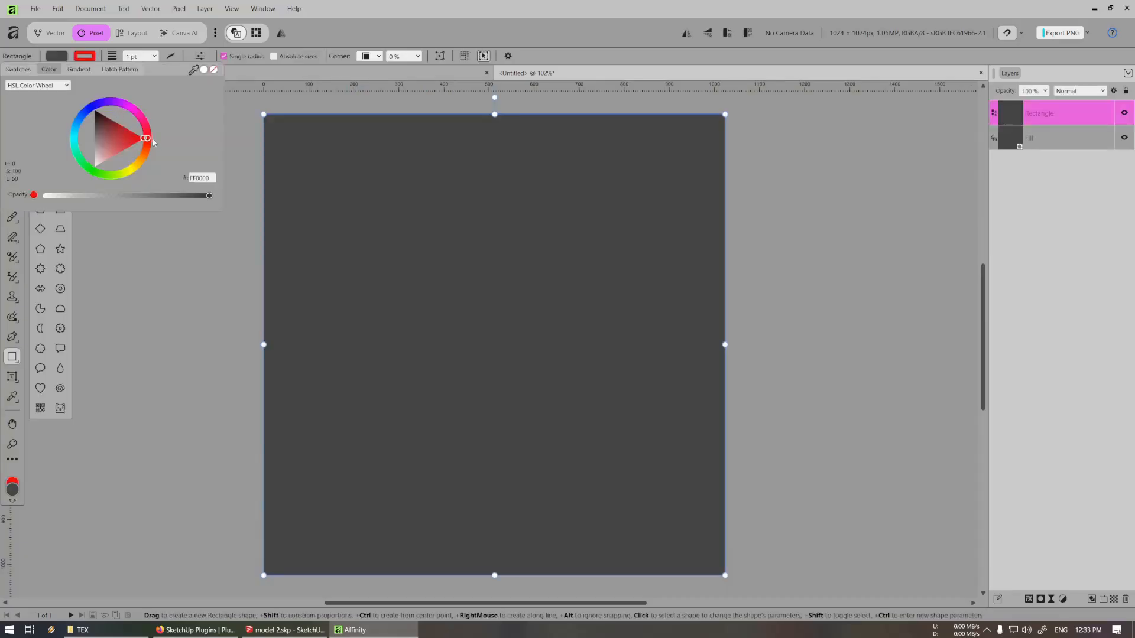
pyautogui.scroll(3, 145, 60)
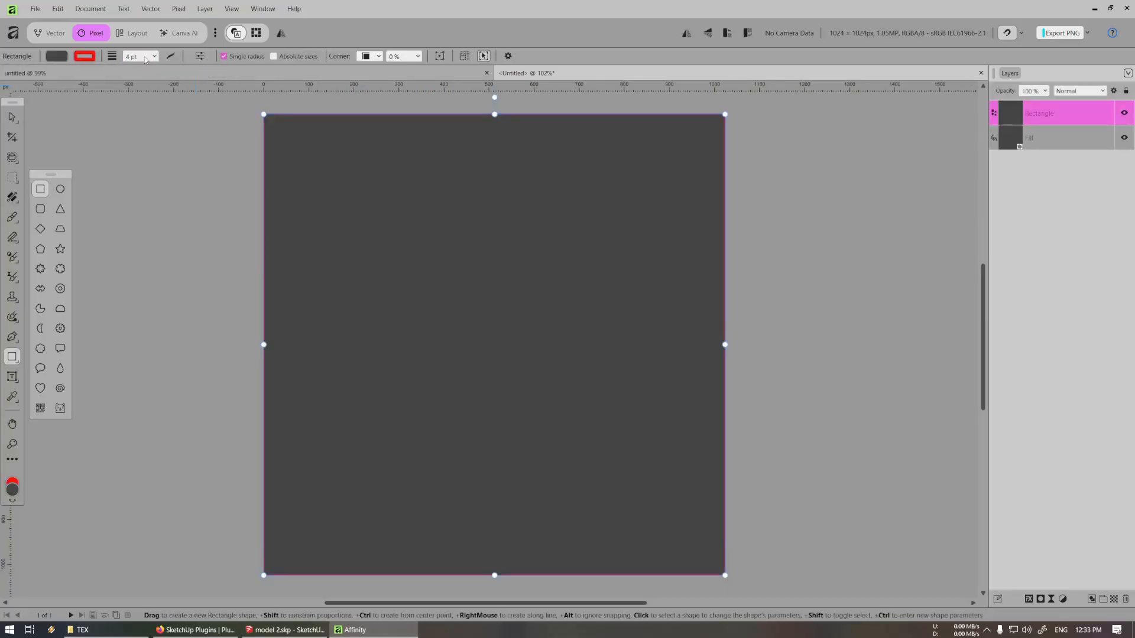
pyautogui.click(216, 248)
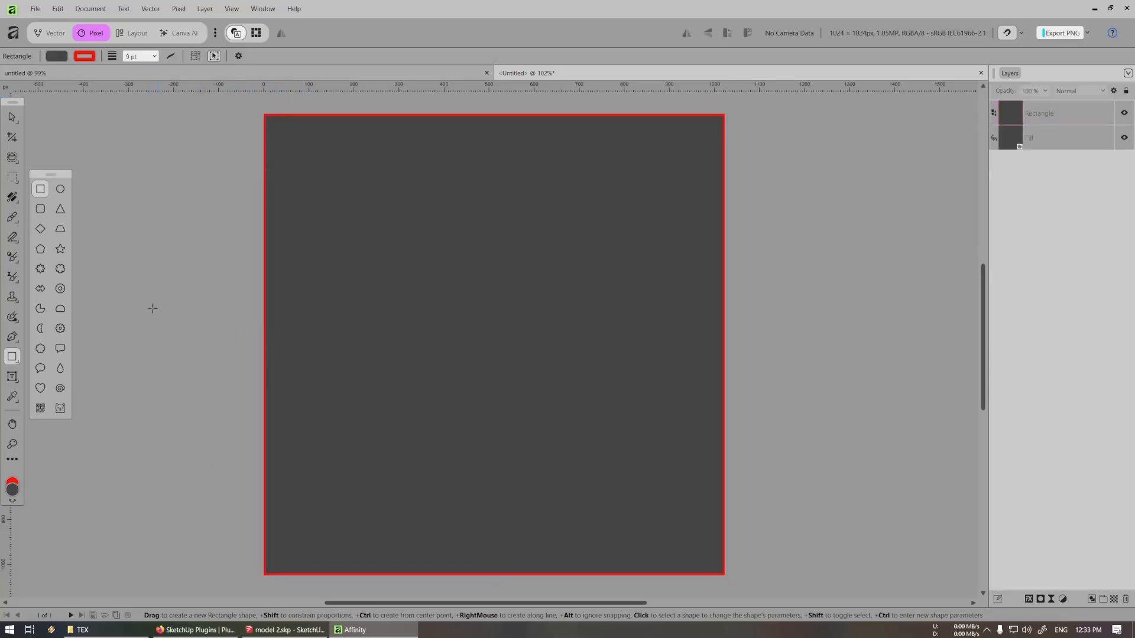
# Add a text frame reading "BOTTOM LEFT CORNER" and place it in the bottom-left corner of the canvas
pyautogui.click(12, 377)
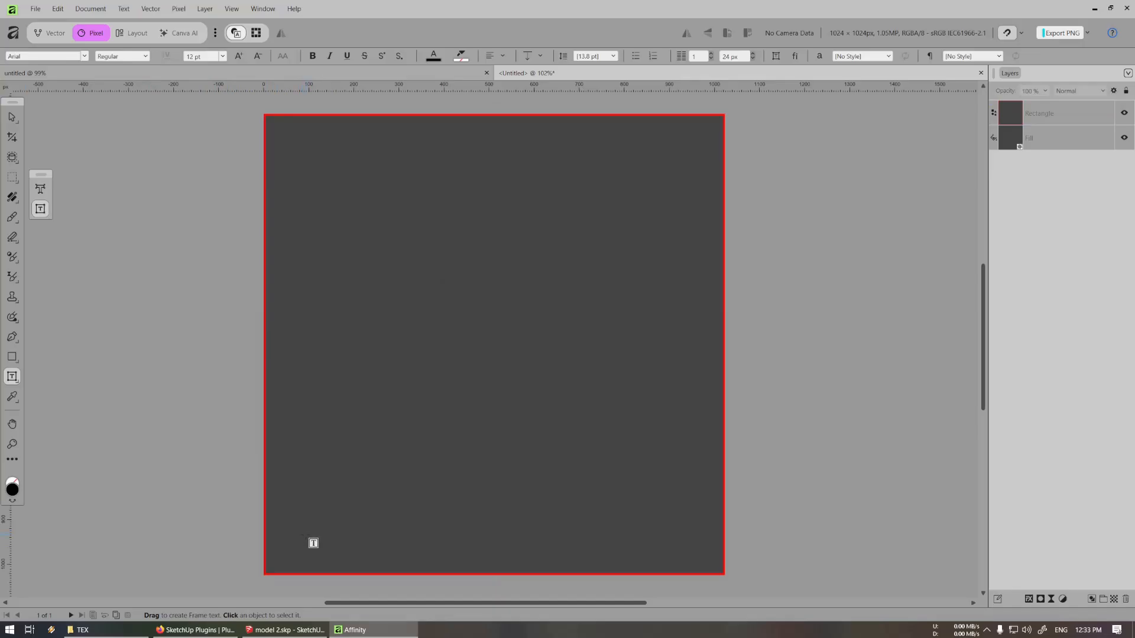
pyautogui.moveTo(297, 499); pyautogui.dragTo(412, 548)
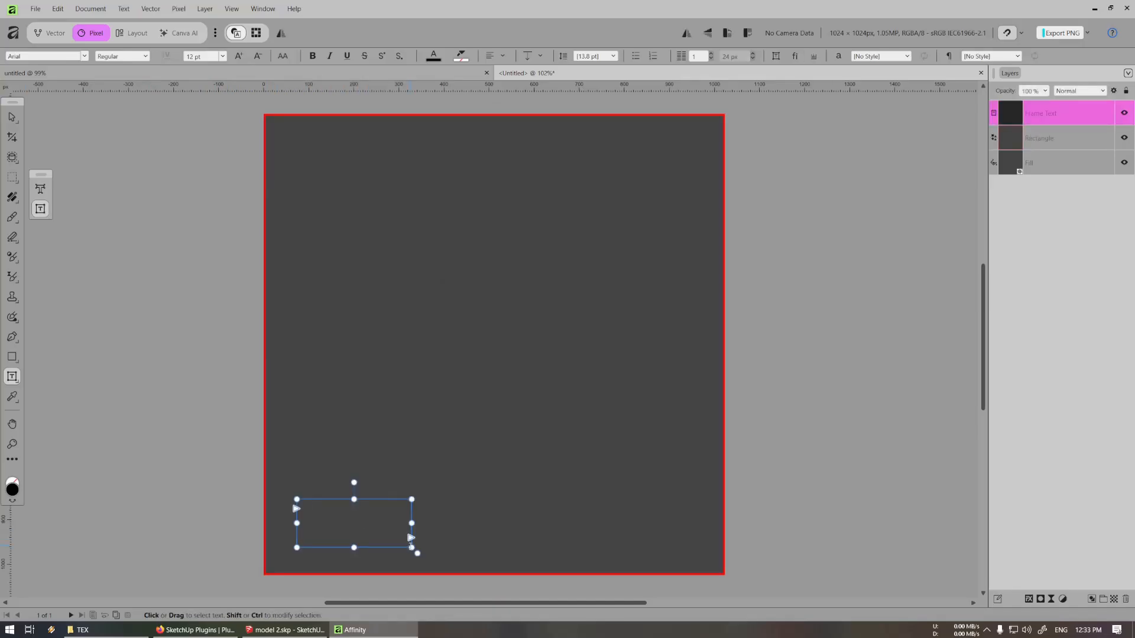
pyautogui.write('BOTTOM LEFT CORNER')
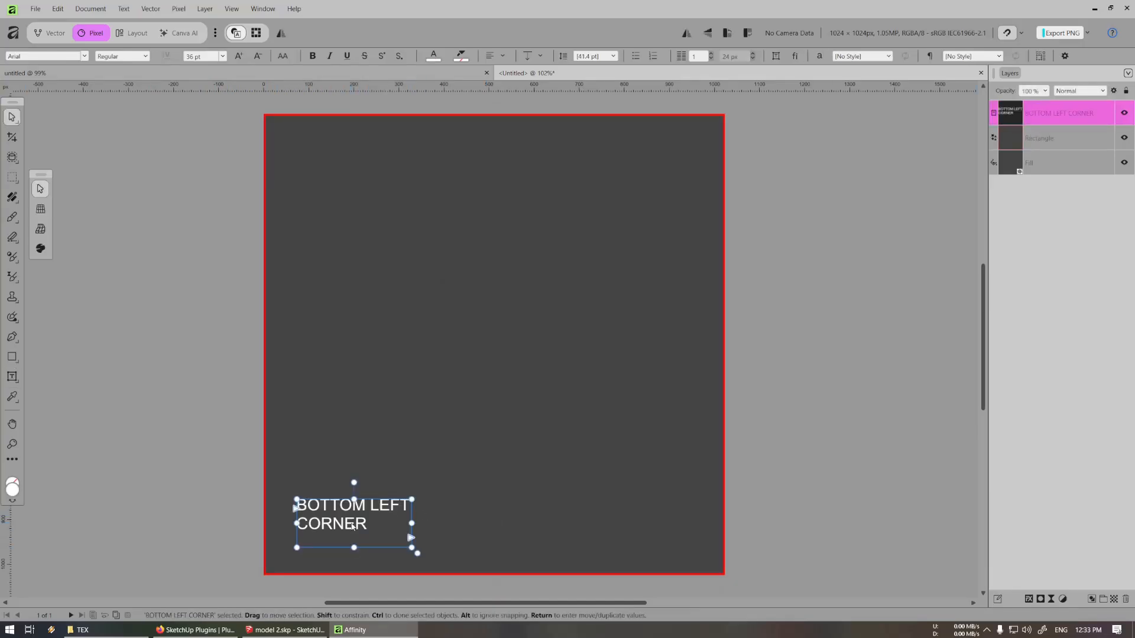
pyautogui.moveTo(350, 522); pyautogui.dragTo(334, 549)
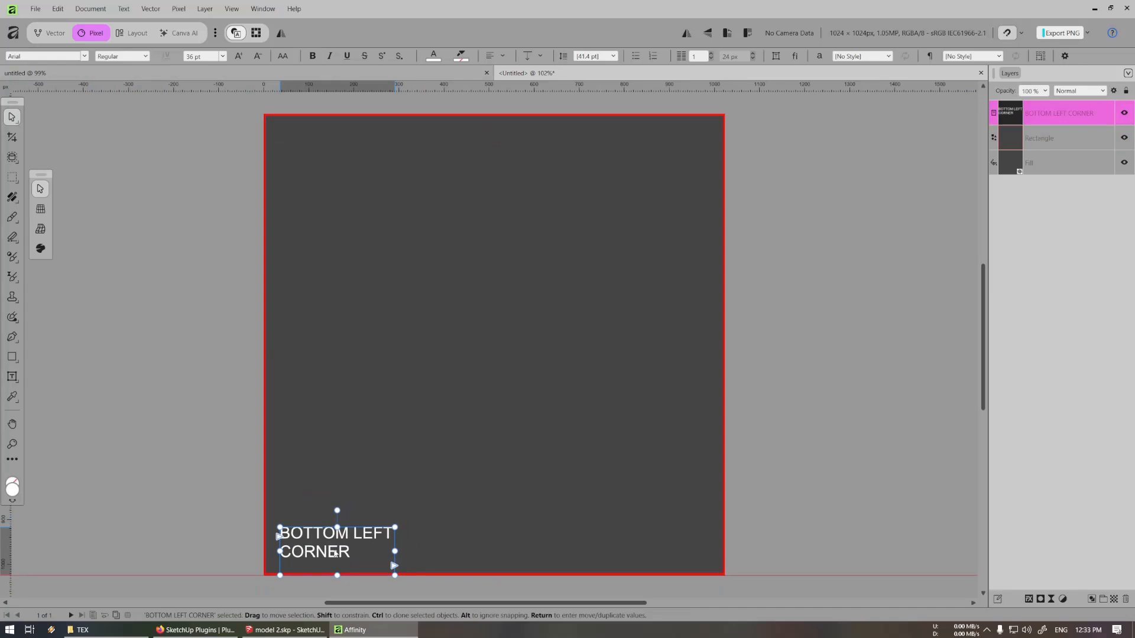
# Place the cornice image HH23L-3003802317.jpg from the "cornice decor" texture folder across the upper part of the canvas
pyautogui.click(78, 630)
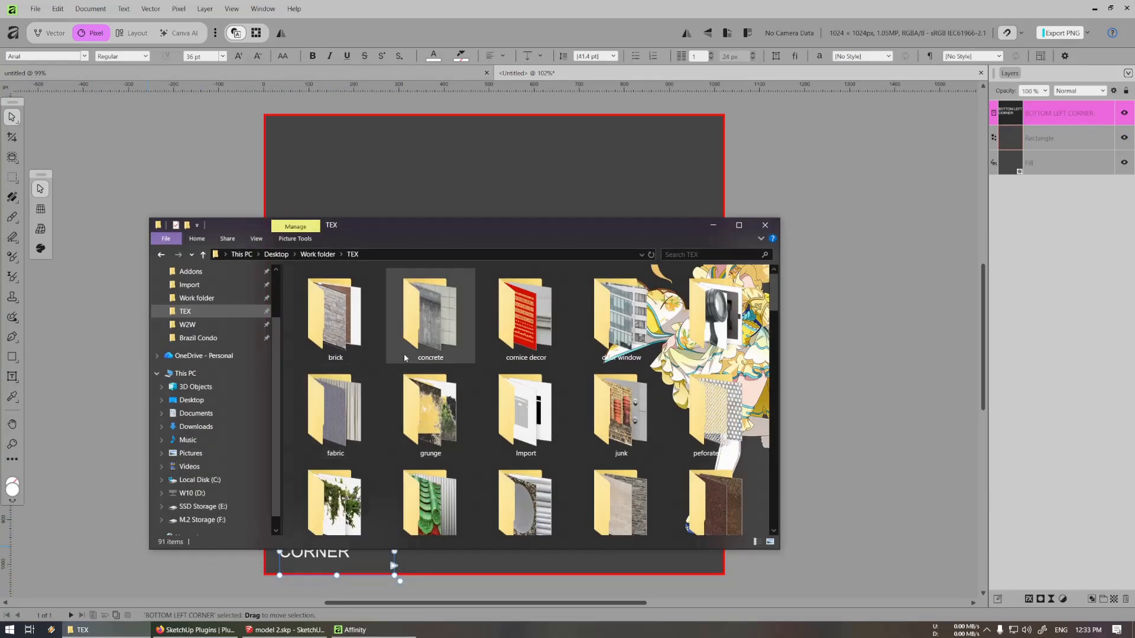
pyautogui.doubleClick(557, 351)
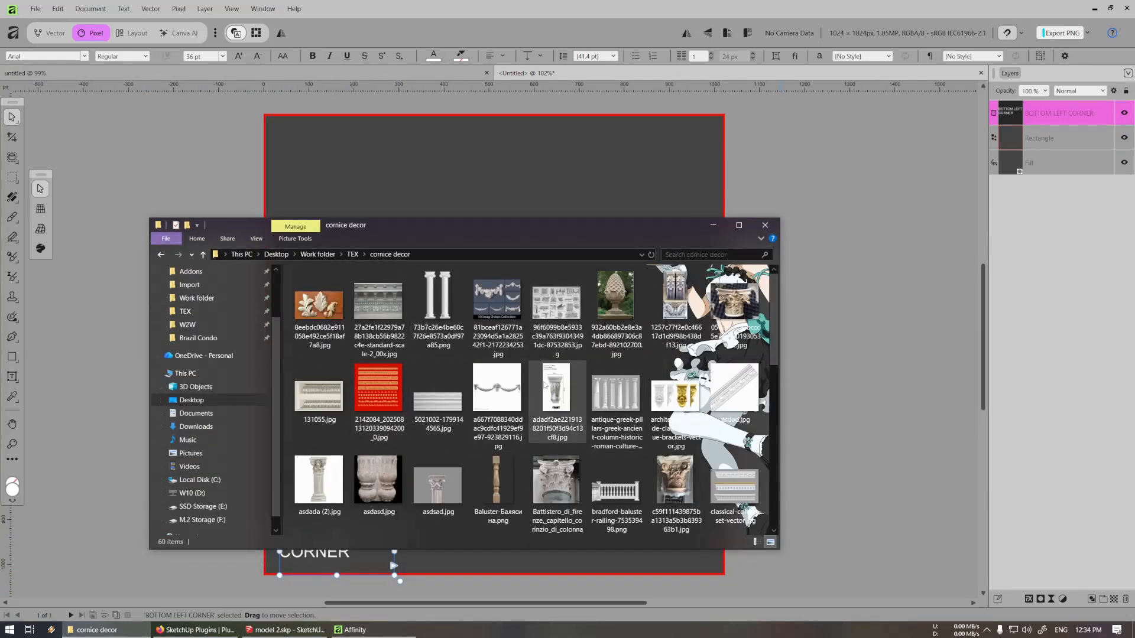
pyautogui.scroll(-1, 447, 448)
pyautogui.scroll(-5, 446, 444)
pyautogui.click(617, 387)
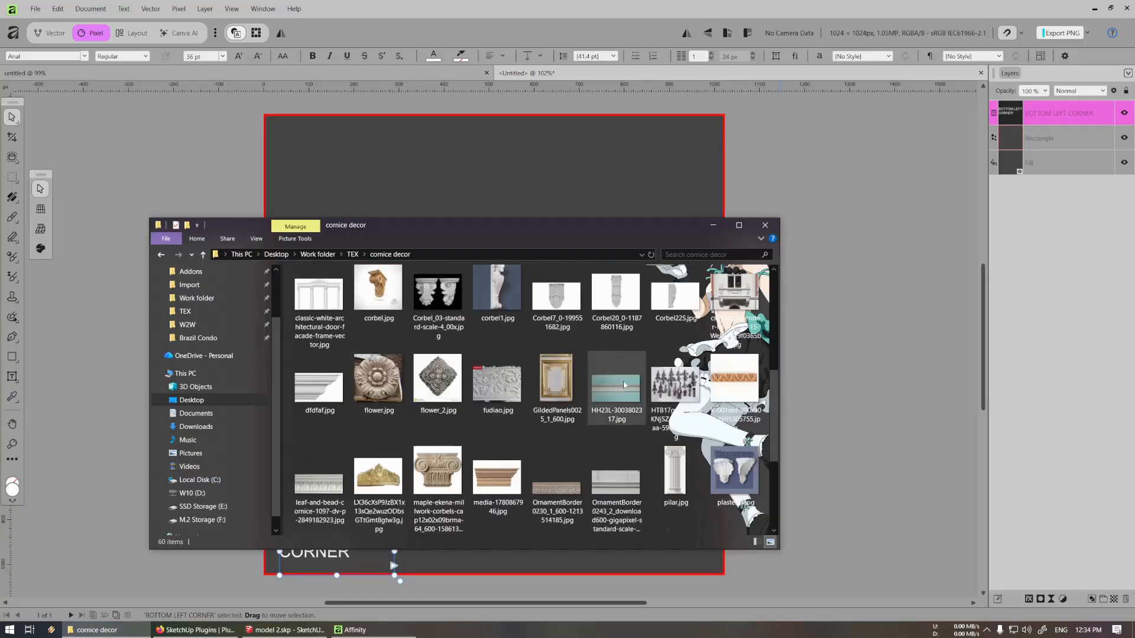
pyautogui.moveTo(616, 385); pyautogui.dragTo(493, 284)
pyautogui.moveTo(703, 242); pyautogui.dragTo(735, 254)
pyautogui.moveTo(512, 231)
pyautogui.mouseDown()
pyautogui.moveTo(516, 158)
pyautogui.moveTo(512, 231)
pyautogui.mouseUp()
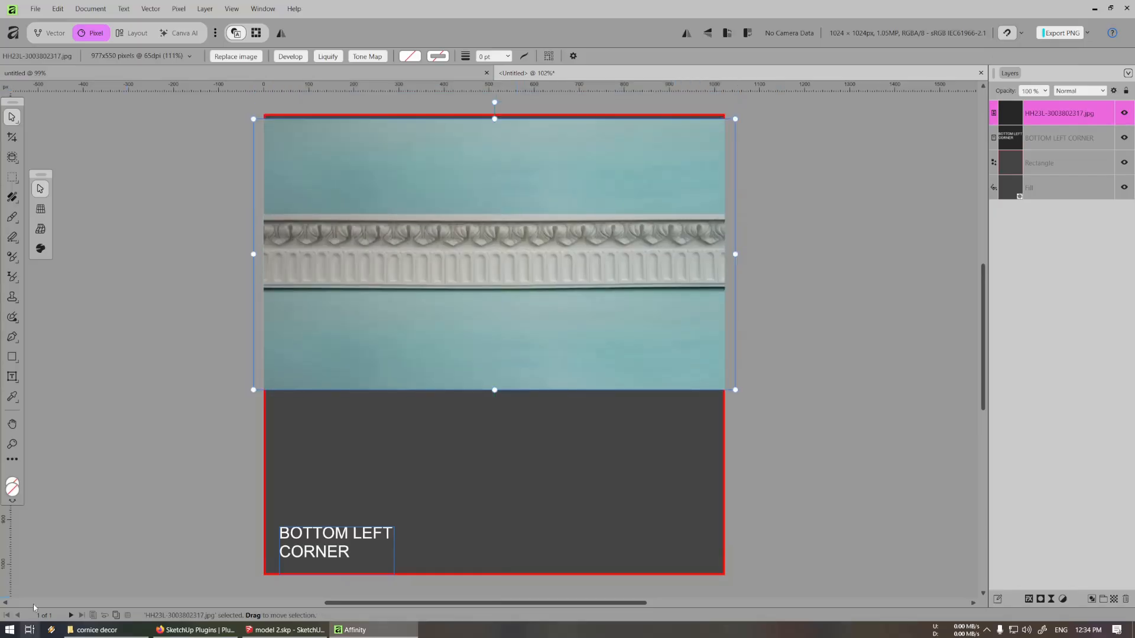
# Place the wide 360_F_490056203 brick image from the "brick" texture folder directly below the cornice moulding
pyautogui.hotkey('alt', 'Tab')
pyautogui.click(352, 254)
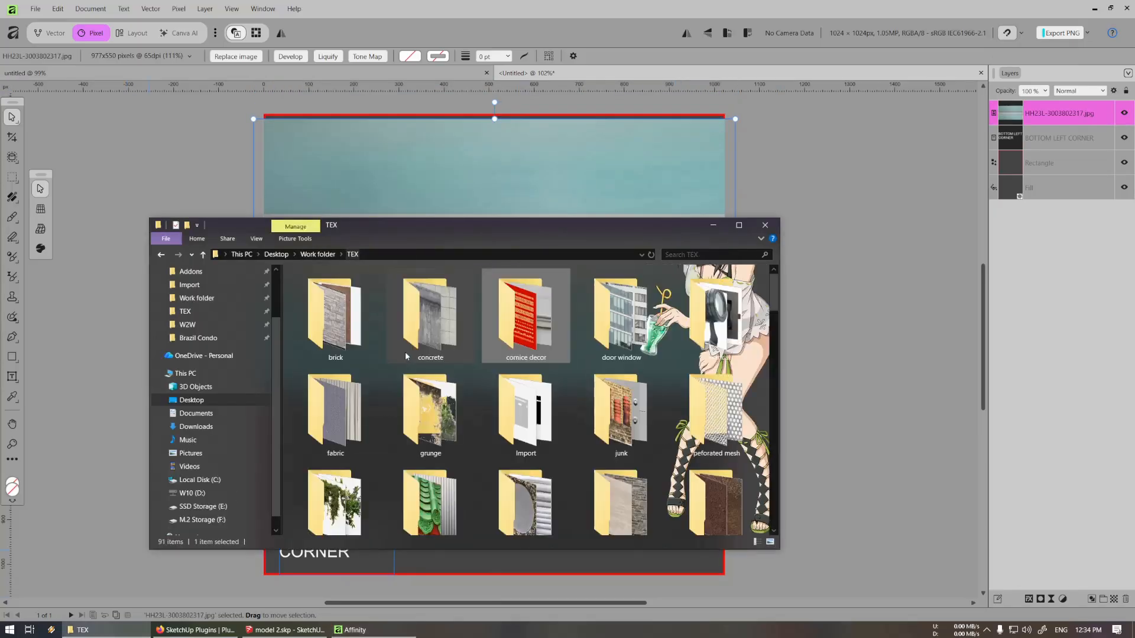
pyautogui.doubleClick(358, 346)
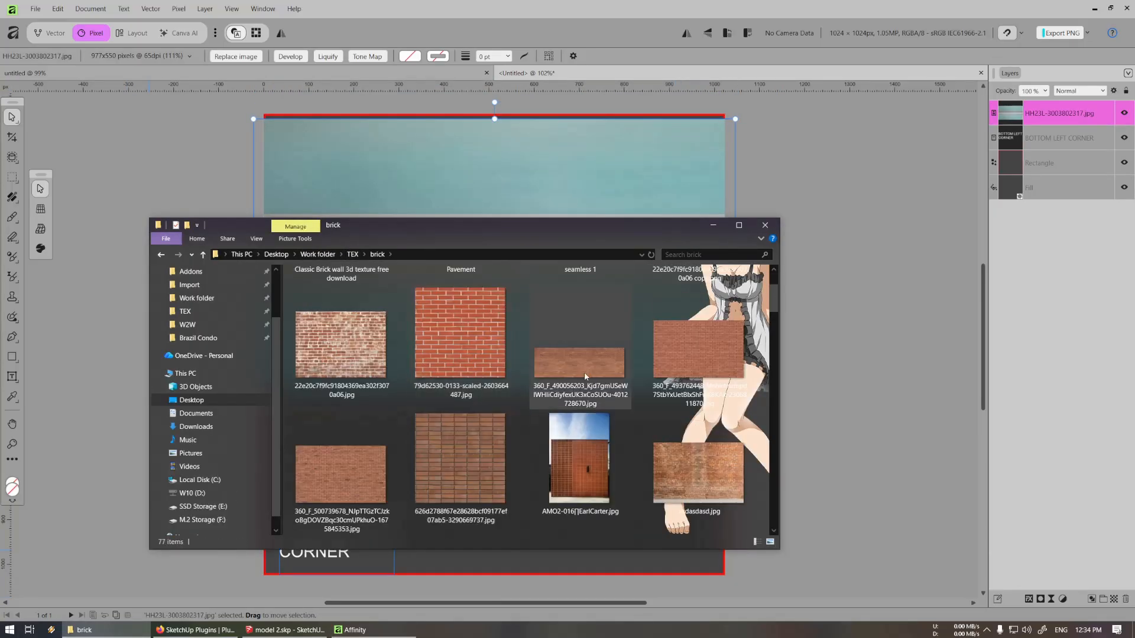
pyautogui.moveTo(576, 363); pyautogui.dragTo(470, 386)
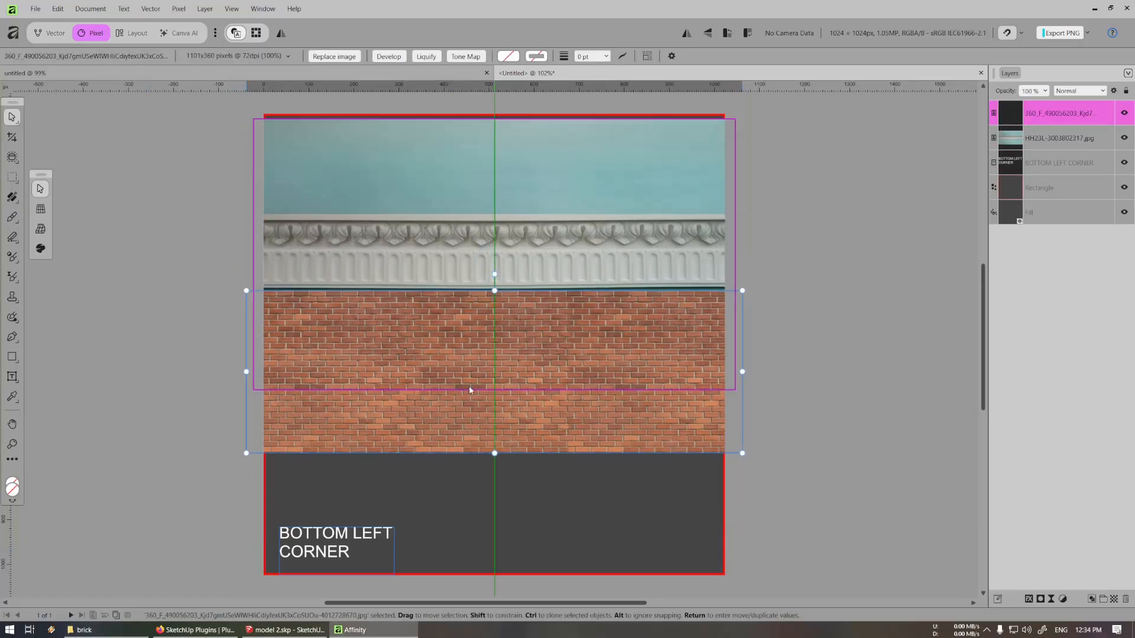
pyautogui.click(463, 381)
# Export the whole texture sheet as a 1024 × 1024 px PNG named Untitled into the Brazil Condo folder
pyautogui.hotkey('ctrl', 'alt', 'shift', 'w')
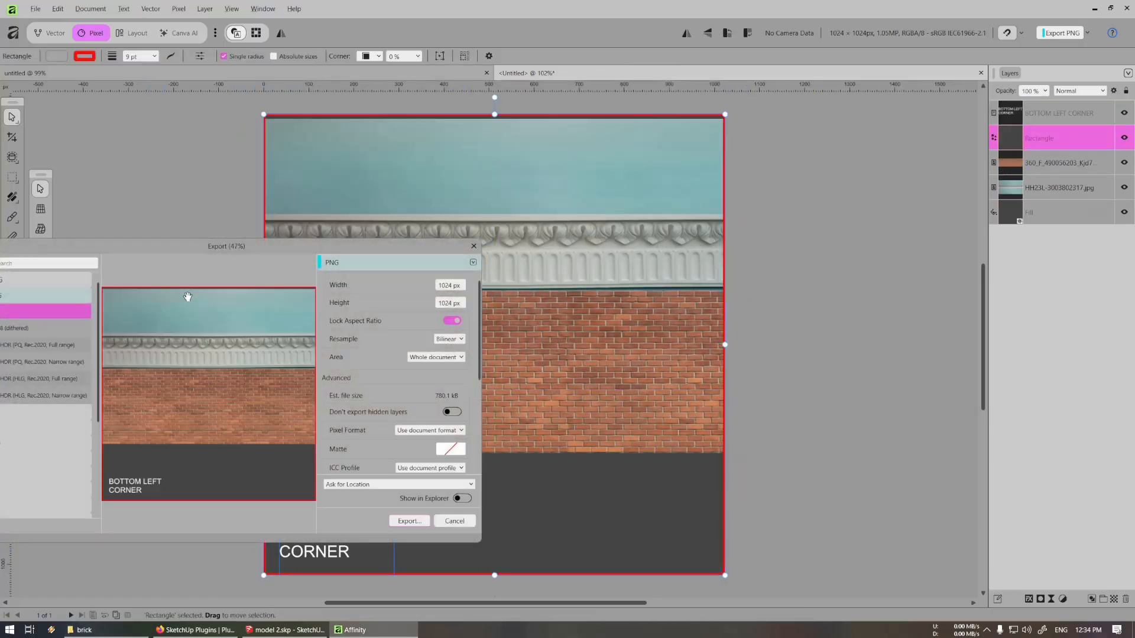
pyautogui.click(559, 488)
pyautogui.click(571, 589)
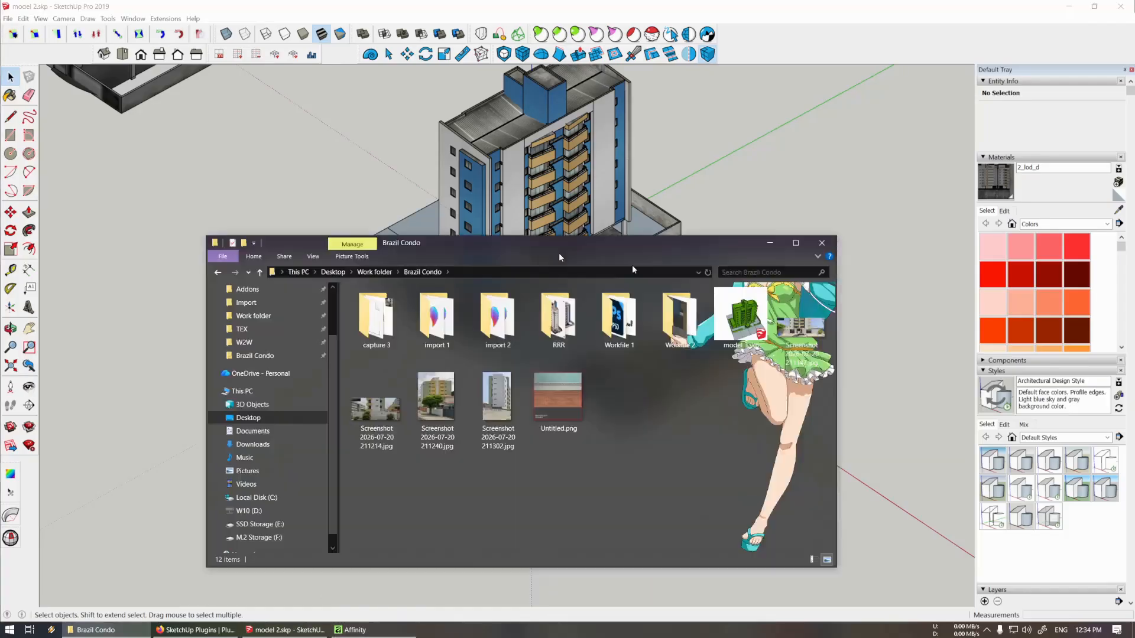
# In SketchUp, import Untitled.png from the Brazil Condo folder onto the ground near the building and scale the image down
pyautogui.moveTo(546, 254)
pyautogui.mouseDown()
pyautogui.moveTo(917, 325)
pyautogui.moveTo(963, 350)
pyautogui.mouseUp()
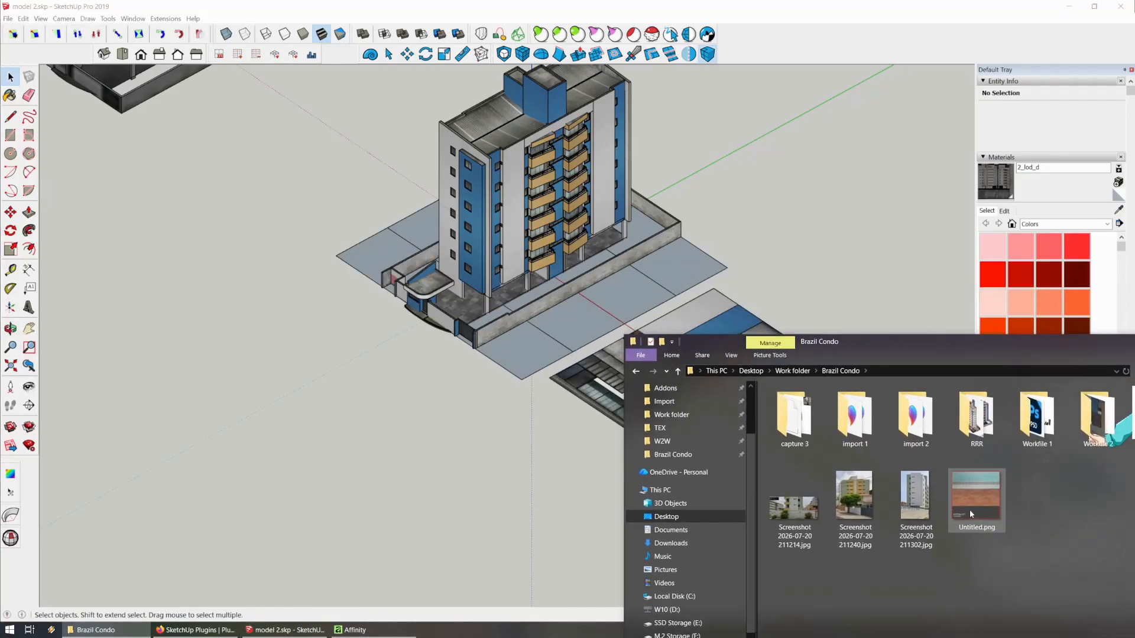
pyautogui.moveTo(975, 499); pyautogui.dragTo(178, 440)
pyautogui.click(96, 380)
pyautogui.scroll(-3, 276, 367)
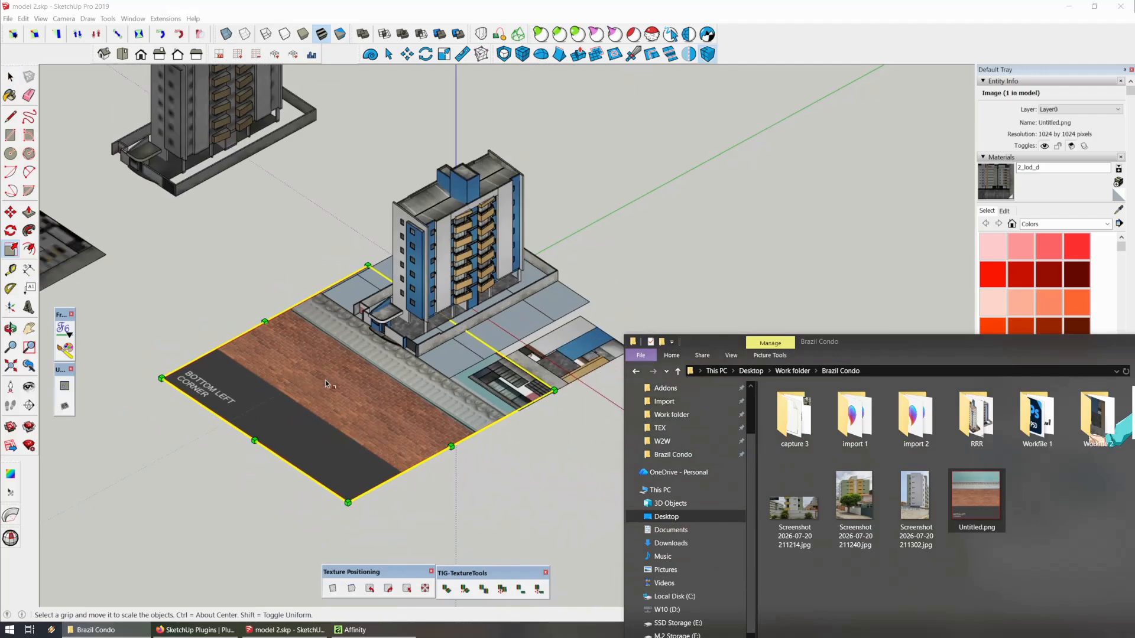
pyautogui.keyDown('shift'); pyautogui.moveTo(325, 381); pyautogui.dragTo(366, 385, button='middle'); pyautogui.keyUp('shift')
pyautogui.moveTo(408, 273); pyautogui.dragTo(296, 376)
pyautogui.press('space')
pyautogui.press('m')
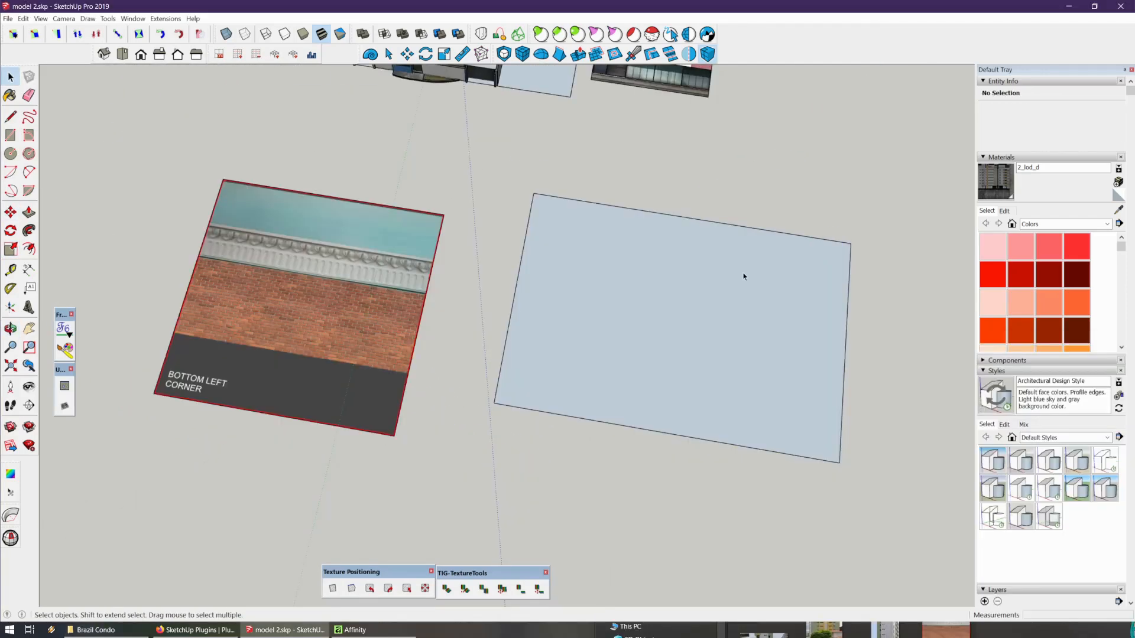
# Reverse the blank rectangle's face so that its white front side points up
pyautogui.rightClick(650, 310)
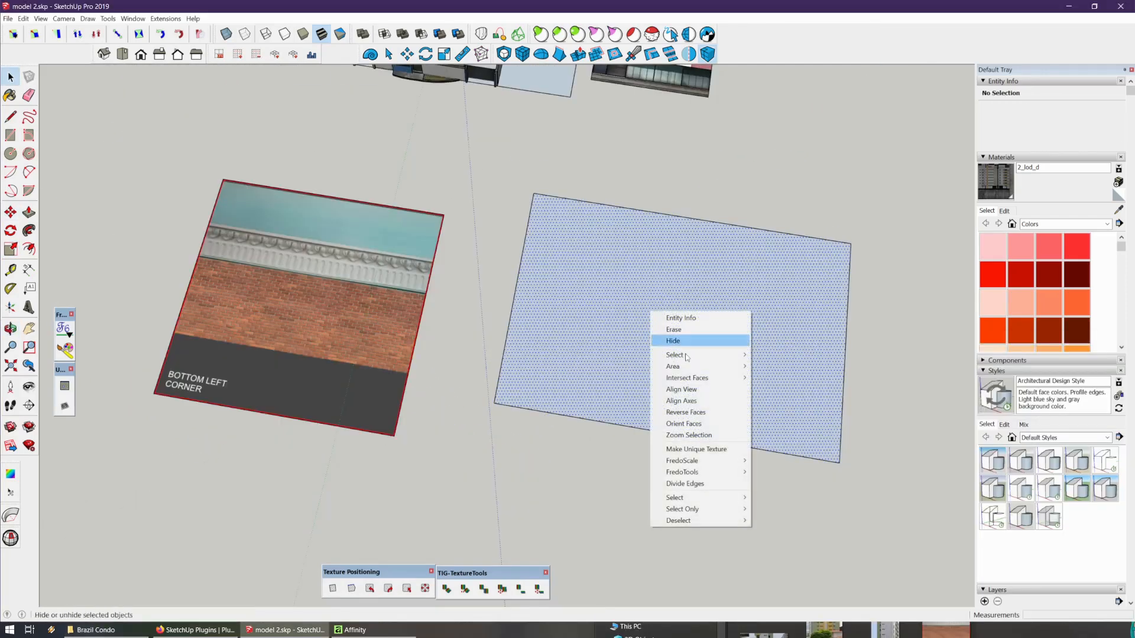
pyautogui.click(692, 412)
pyautogui.moveTo(578, 401); pyautogui.dragTo(555, 370, button='middle')
pyautogui.click(467, 469)
pyautogui.click(549, 367)
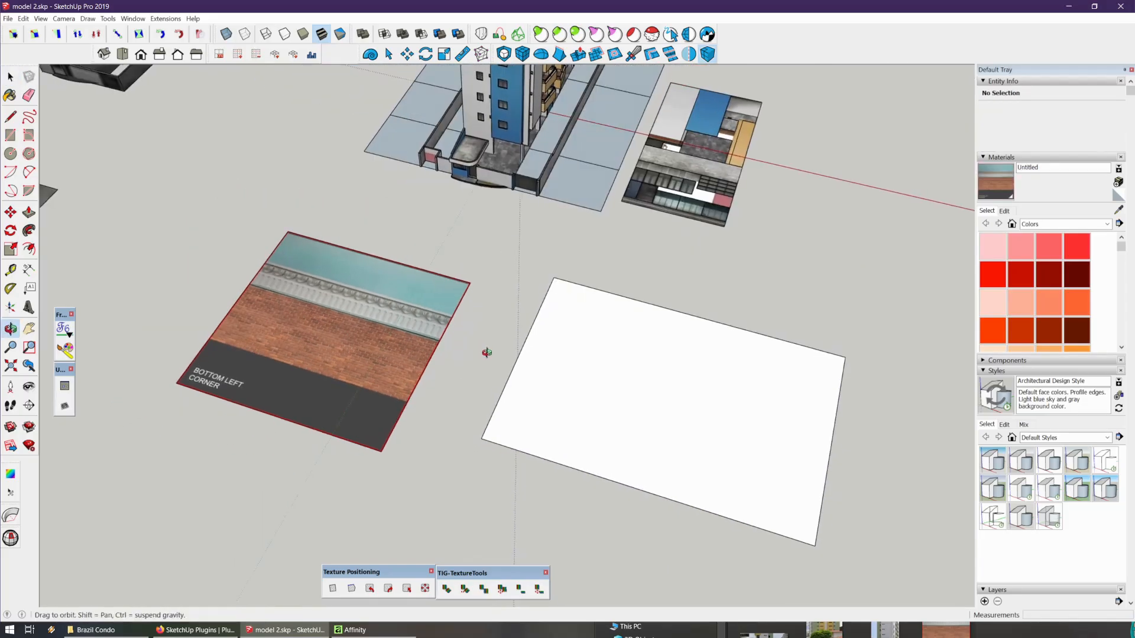
pyautogui.moveTo(486, 352); pyautogui.dragTo(490, 356, button='middle')
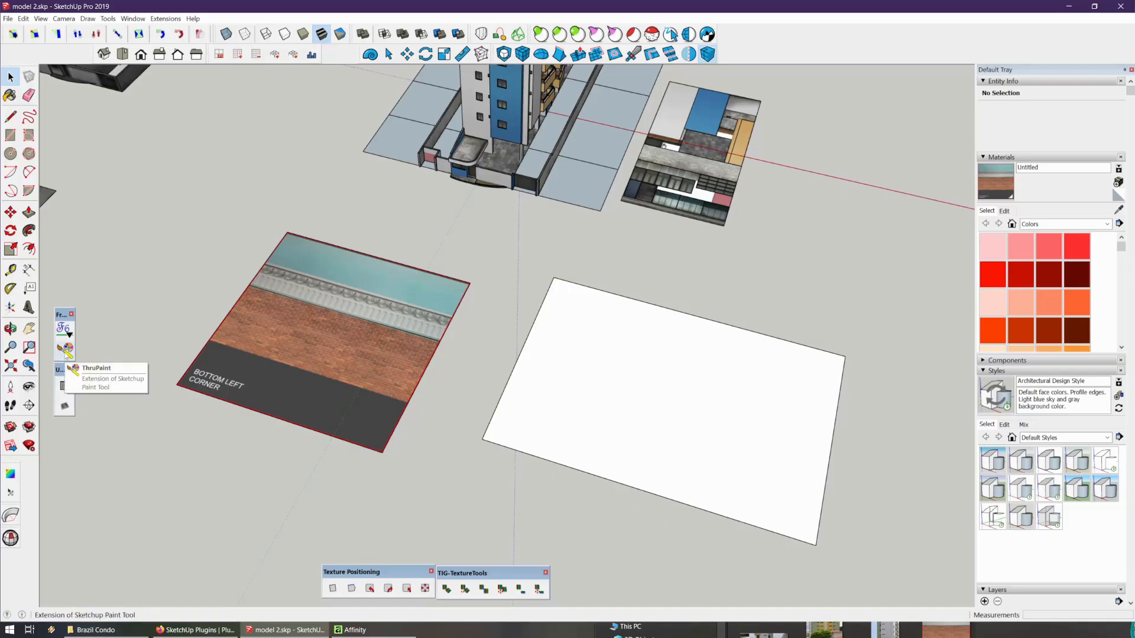
# Sample the Untitled texture from the imported image with ThruPaint, and select the blank rectangular face as the target
pyautogui.click(65, 350)
pyautogui.scroll(4, 184, 384)
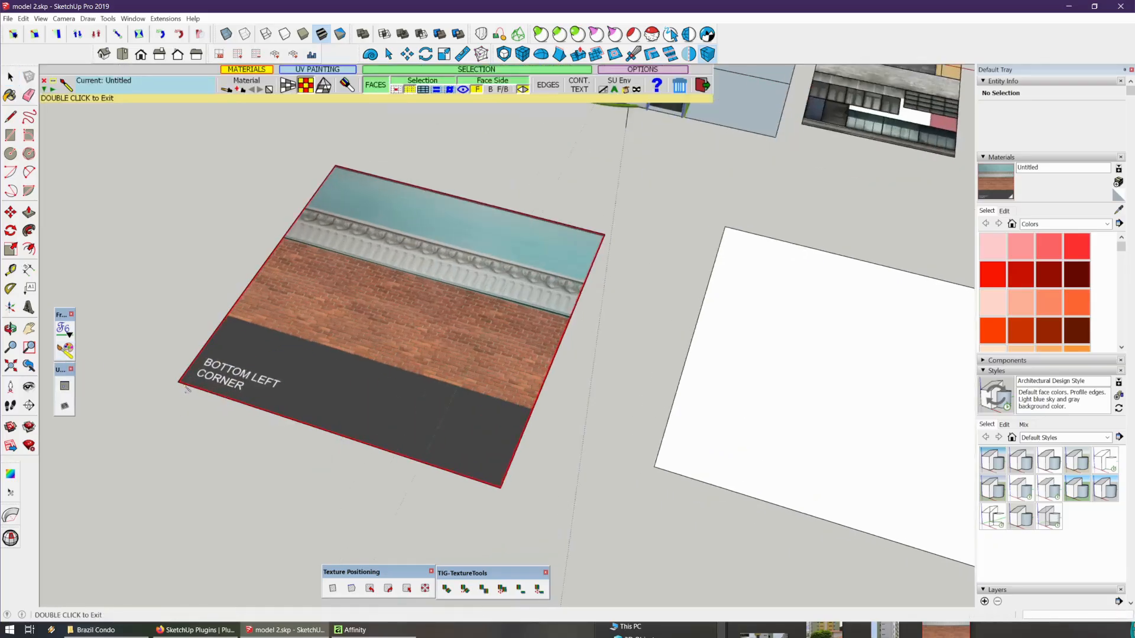
pyautogui.scroll(-2, 228, 405)
pyautogui.click(373, 424)
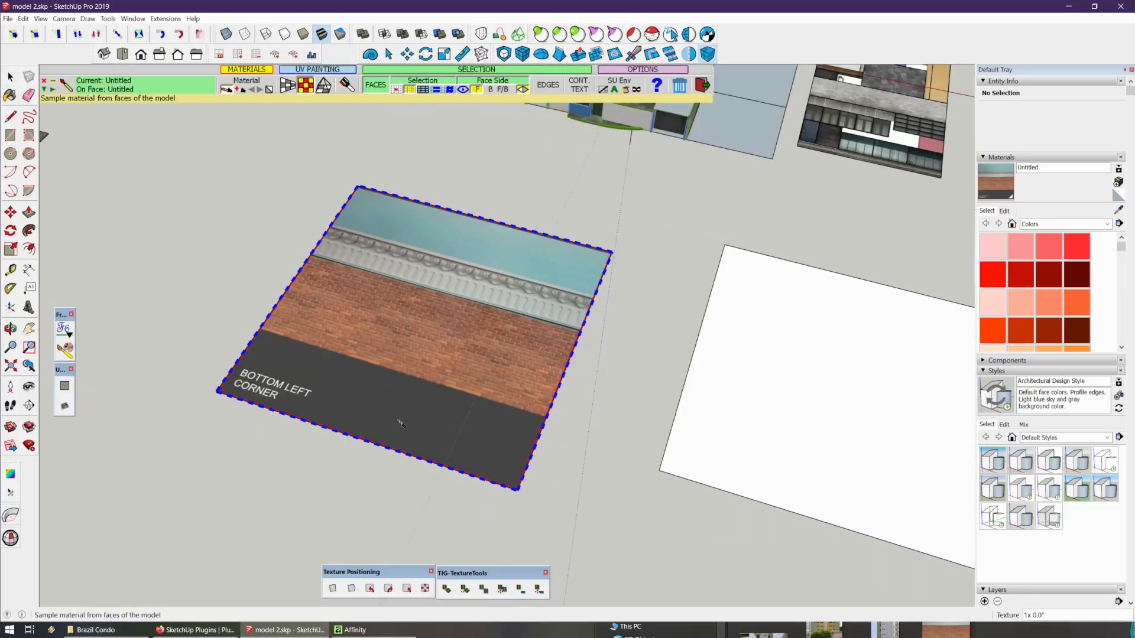
pyautogui.doubleClick(398, 418)
pyautogui.scroll(-2, 398, 418)
pyautogui.keyDown('shift'); pyautogui.moveTo(343, 384); pyautogui.dragTo(209, 375, button='middle'); pyautogui.keyUp('shift')
pyautogui.scroll(1, 517, 431)
pyautogui.click(516, 431)
pyautogui.keyDown('shift'); pyautogui.moveTo(517, 431); pyautogui.dragTo(310, 358, button='middle'); pyautogui.keyUp('shift')
pyautogui.scroll(2, 312, 398)
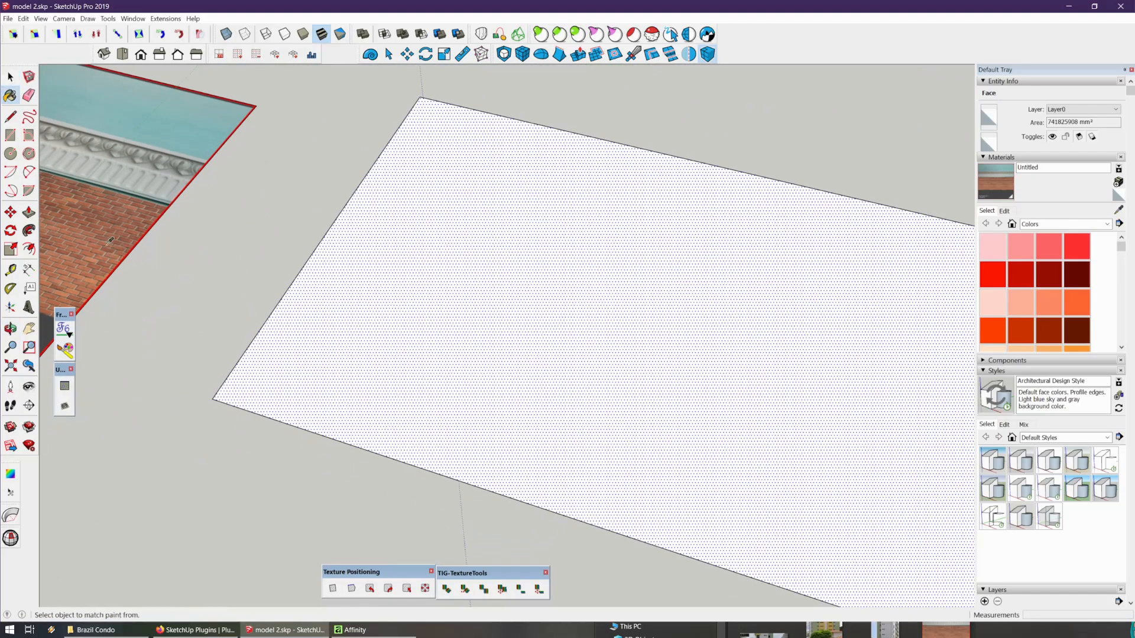
# Paint the blank face with the Untitled texture using ThruPaint, anchoring the mapping at the face's bottom-left corner
pyautogui.click(65, 349)
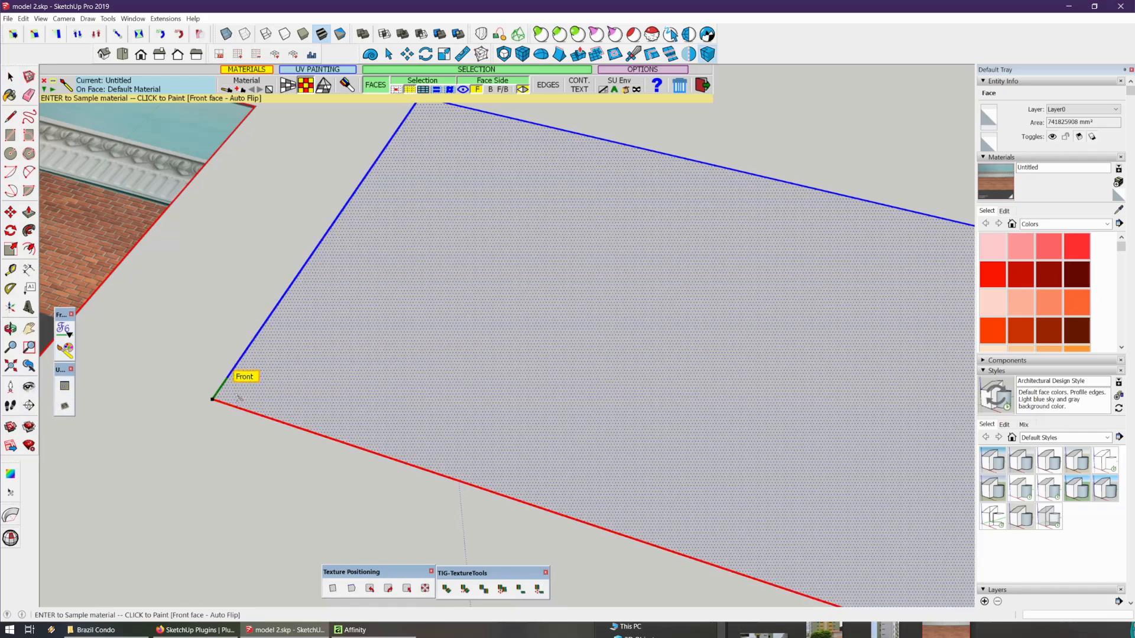
pyautogui.scroll(1, 234, 402)
pyautogui.scroll(1, 234, 402)
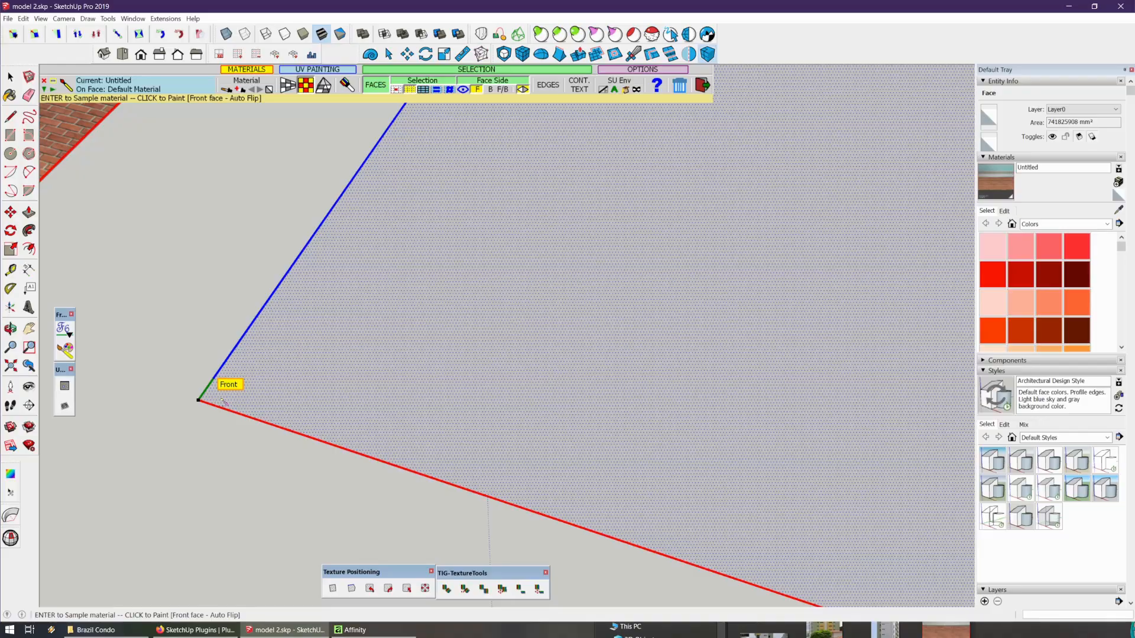
pyautogui.click(222, 401)
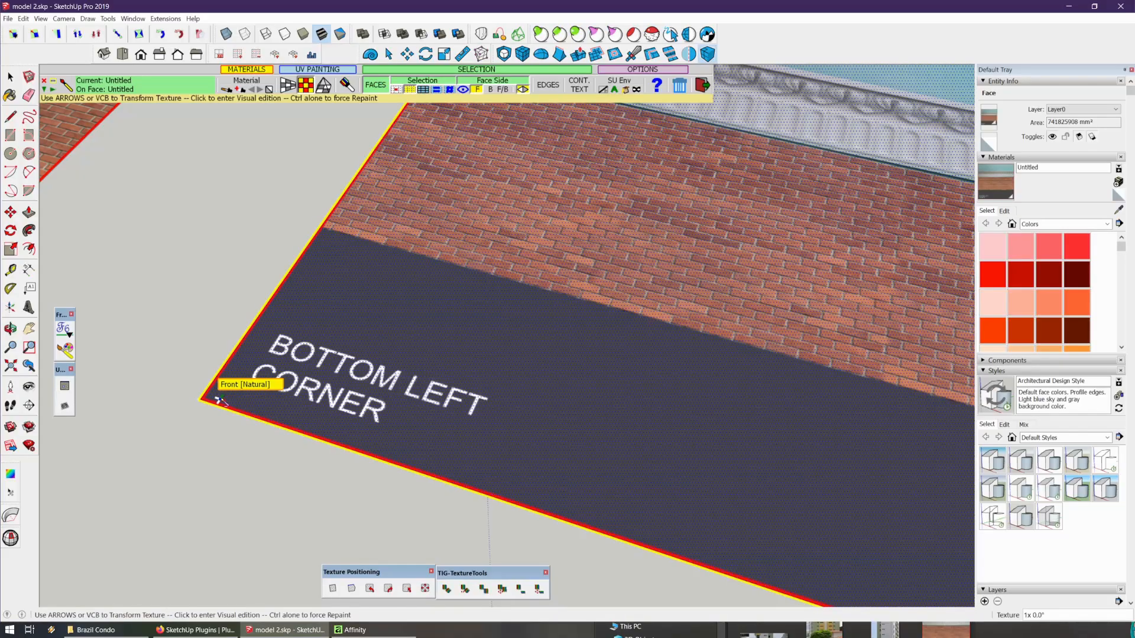
# Extrude the freestanding arc's edges into a curved surface and select the whole surface
pyautogui.scroll(-3, 219, 401)
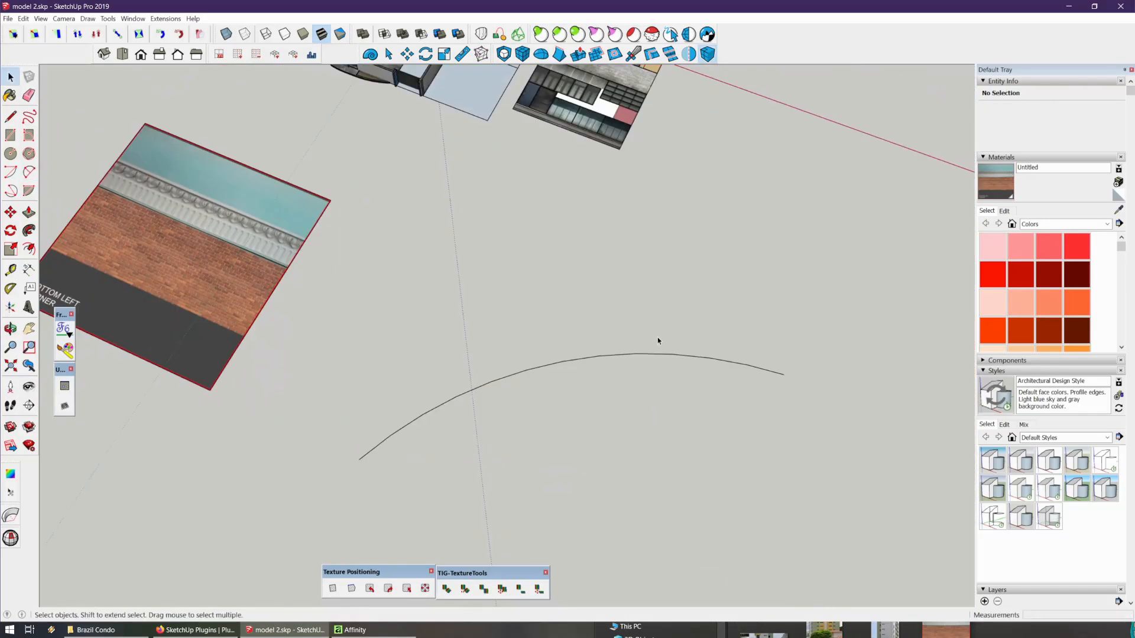
pyautogui.click(563, 363)
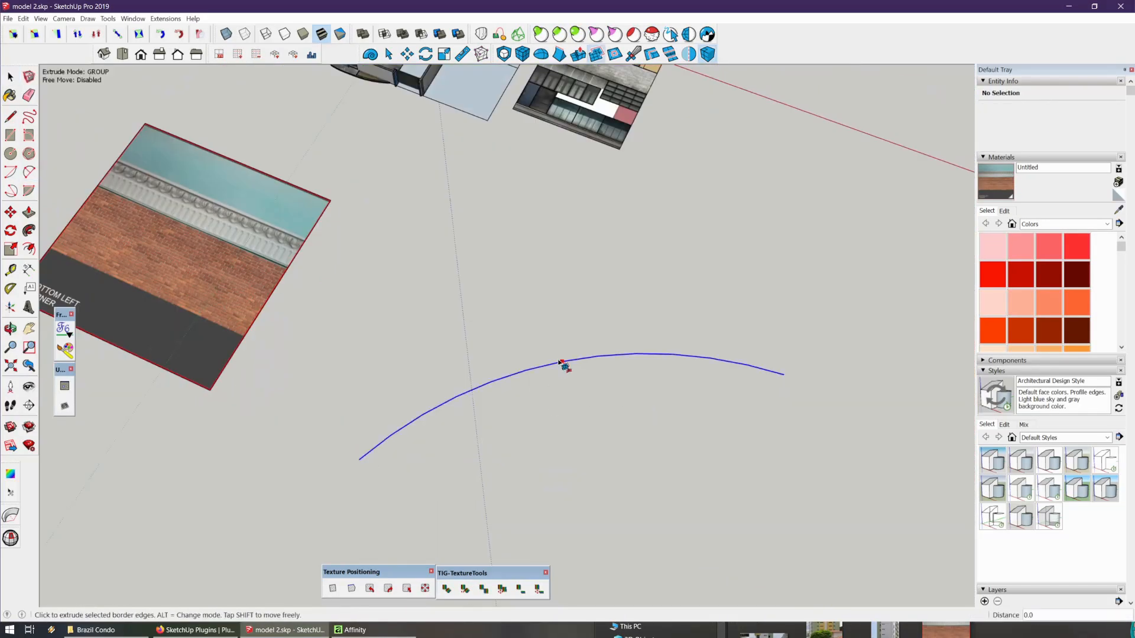
pyautogui.click(502, 286)
pyautogui.tripleClick(380, 388)
pyautogui.scroll(4, 416, 434)
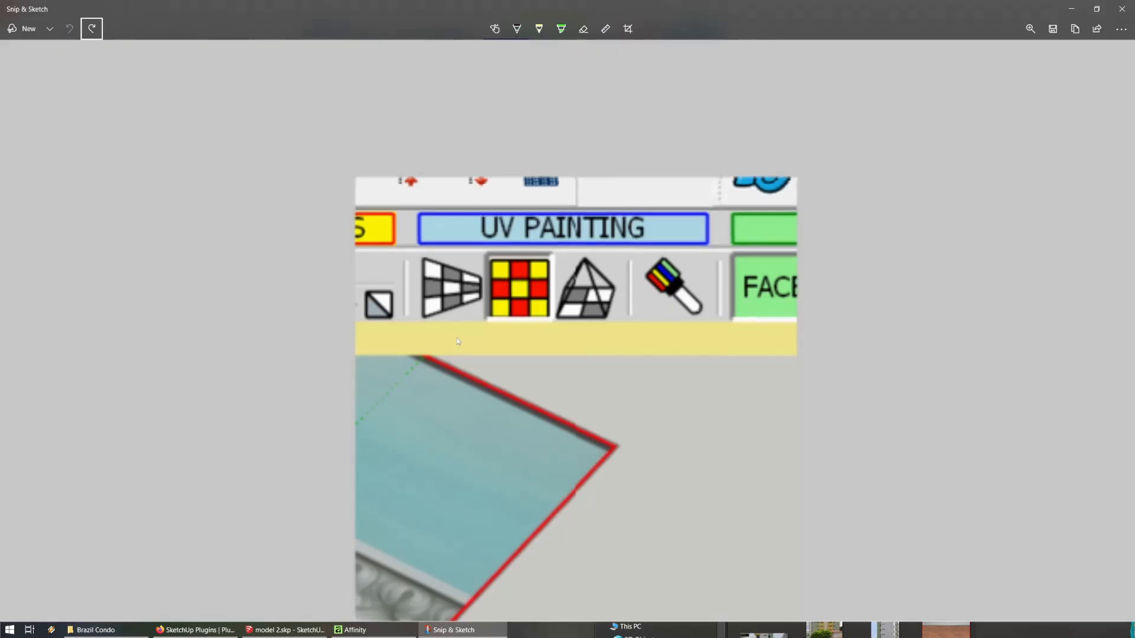
# In Snip & Sketch, draw an arrow on the toolbar screenshot pointing at the first UV Painting mode
pyautogui.moveTo(453, 326)
pyautogui.mouseDown()
pyautogui.moveTo(499, 522)
pyautogui.moveTo(425, 378)
pyautogui.moveTo(475, 373)
pyautogui.mouseUp()
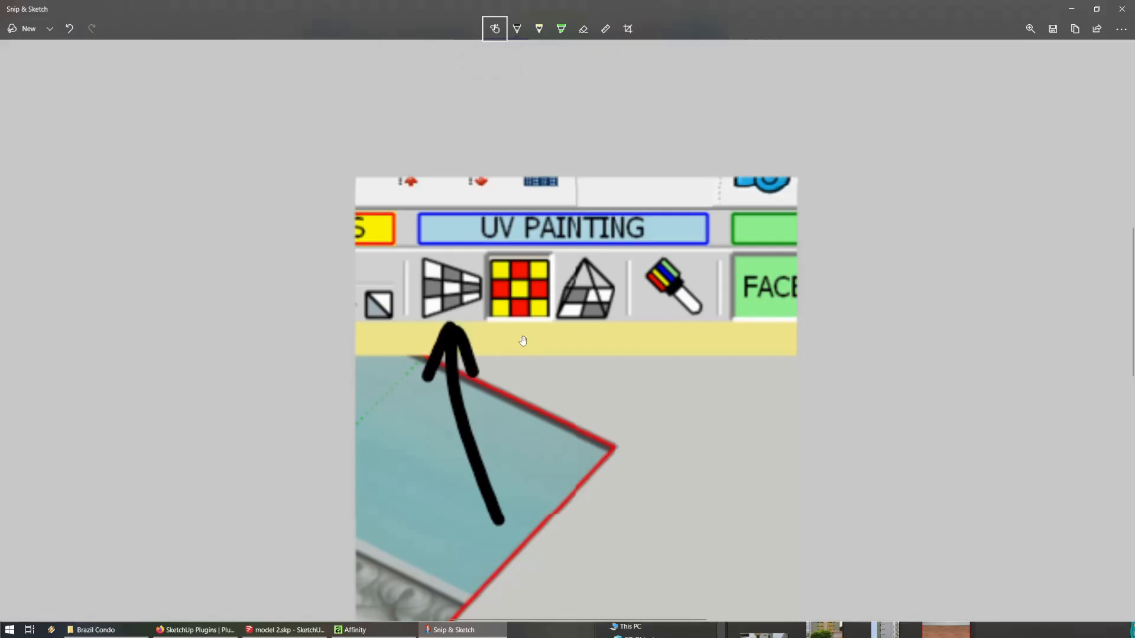
# Draw a second arrow on the screenshot pointing at the middle UV Painting mode, and close Snip & Sketch
pyautogui.moveTo(545, 384); pyautogui.dragTo(571, 465)
pyautogui.moveTo(539, 319)
pyautogui.mouseDown()
pyautogui.moveTo(513, 367)
pyautogui.moveTo(575, 372)
pyautogui.mouseUp()
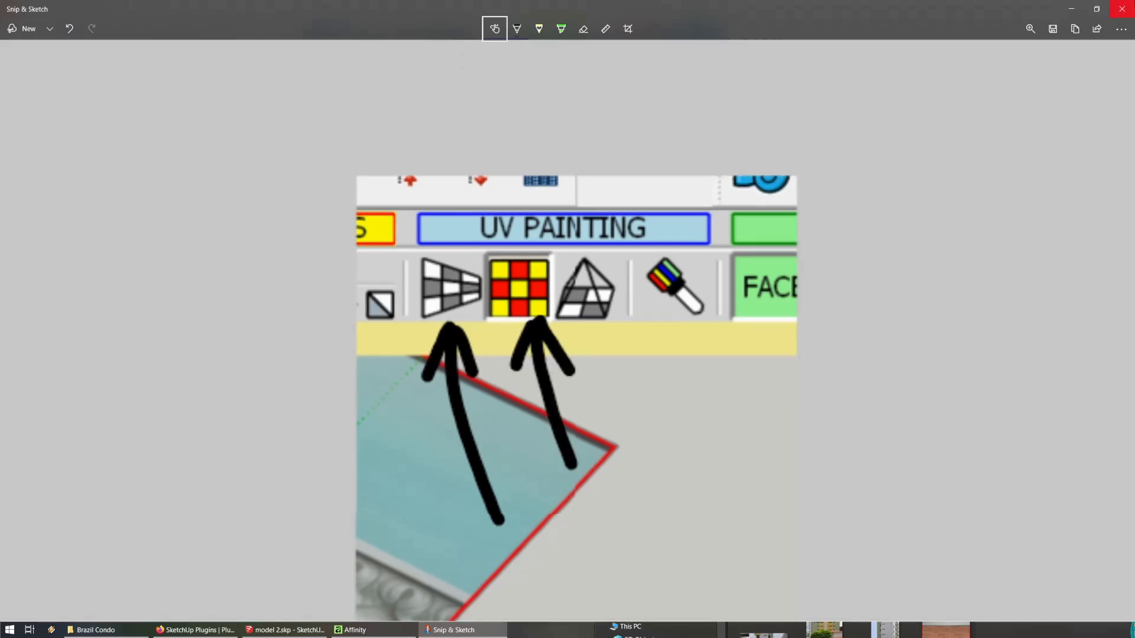
pyautogui.click(1122, 9)
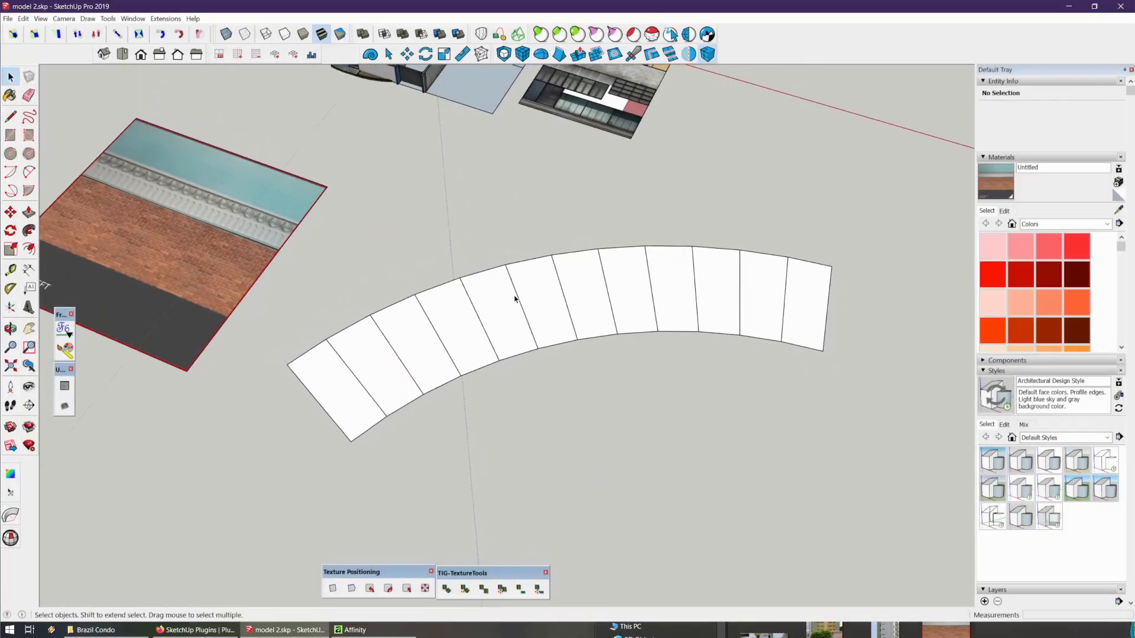
# Select the whole curved surface and paint it with the Untitled texture using ThruPaint's first UV Painting mode
pyautogui.moveTo(473, 374); pyautogui.dragTo(489, 325, button='middle')
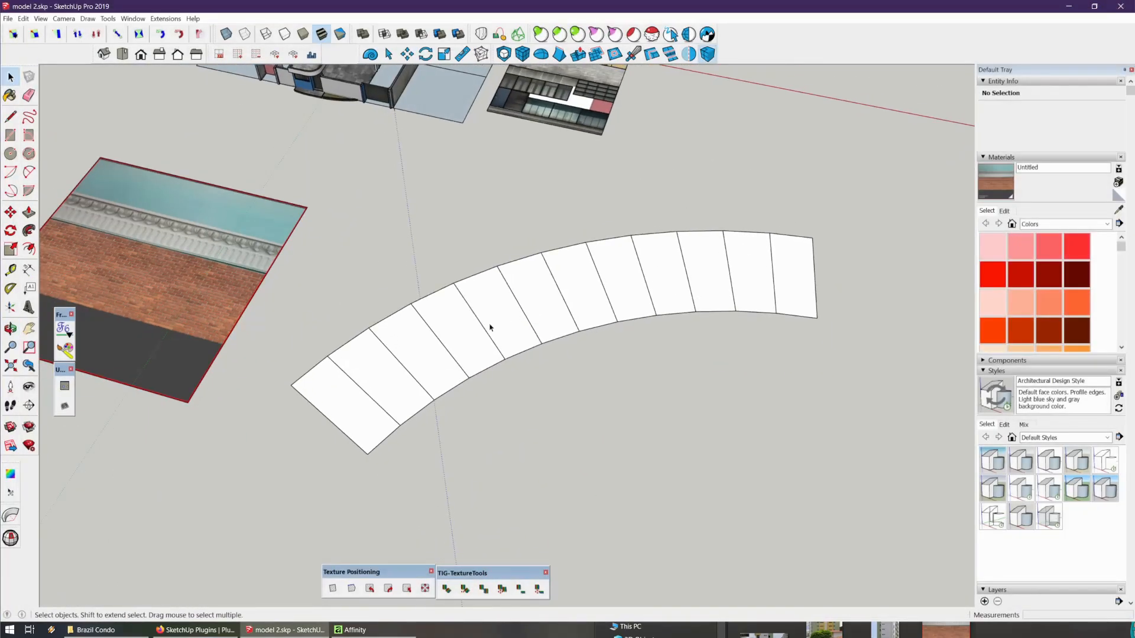
pyautogui.tripleClick(497, 340)
pyautogui.scroll(2, 504, 368)
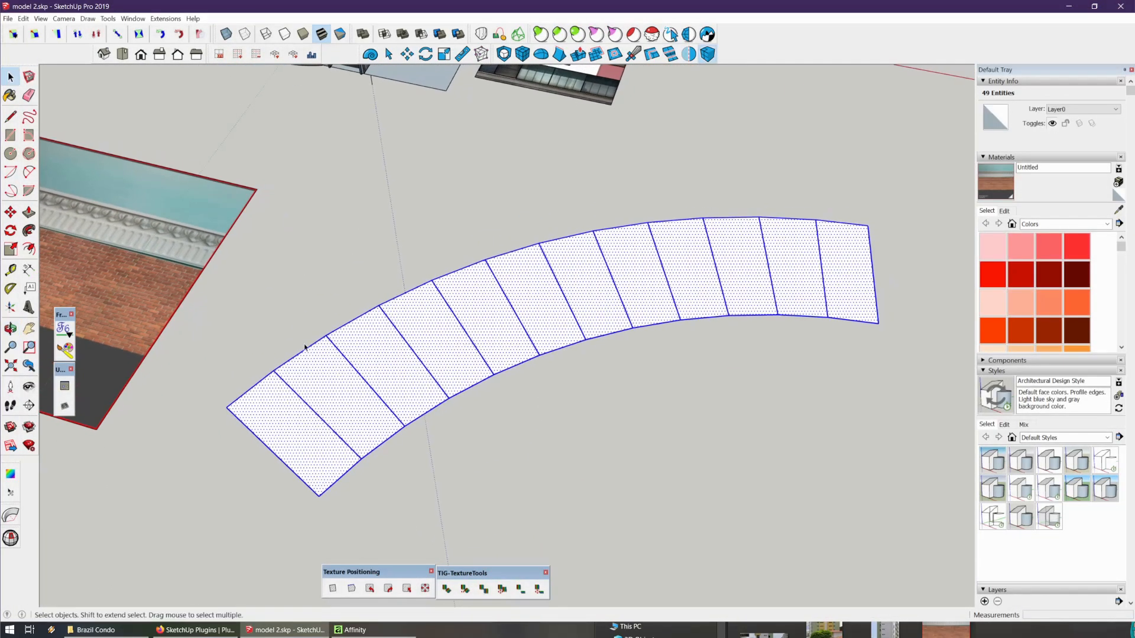
pyautogui.click(66, 349)
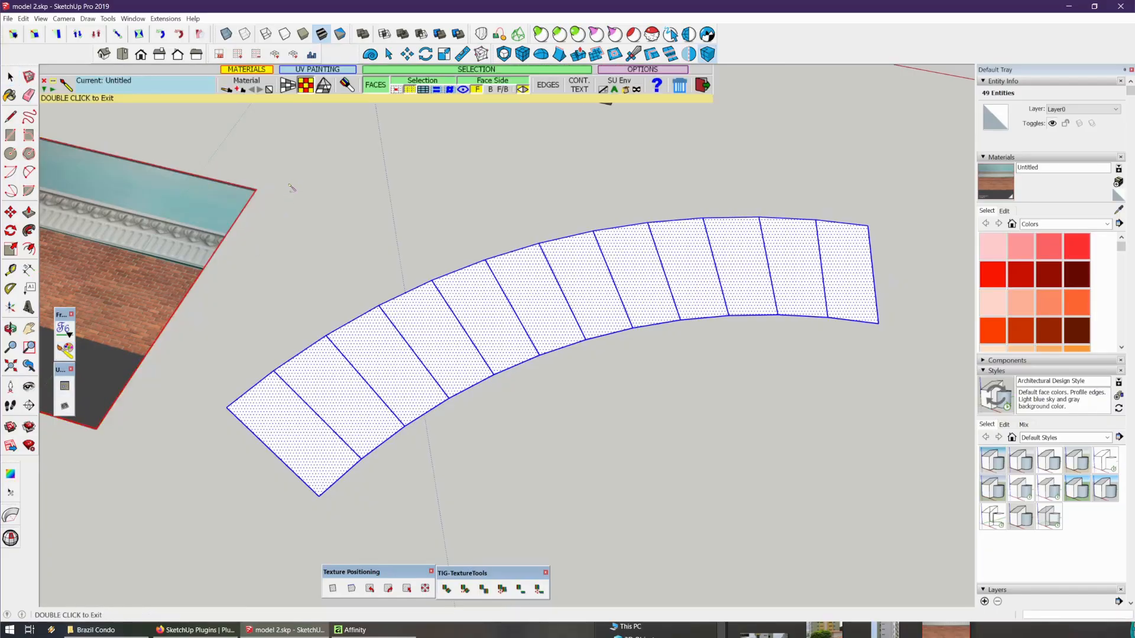
pyautogui.moveTo(282, 221); pyautogui.dragTo(666, 289, button='middle')
pyautogui.scroll(2, 326, 207)
pyautogui.keyDown('shift'); pyautogui.moveTo(583, 133); pyautogui.dragTo(405, 219, button='middle'); pyautogui.keyUp('shift')
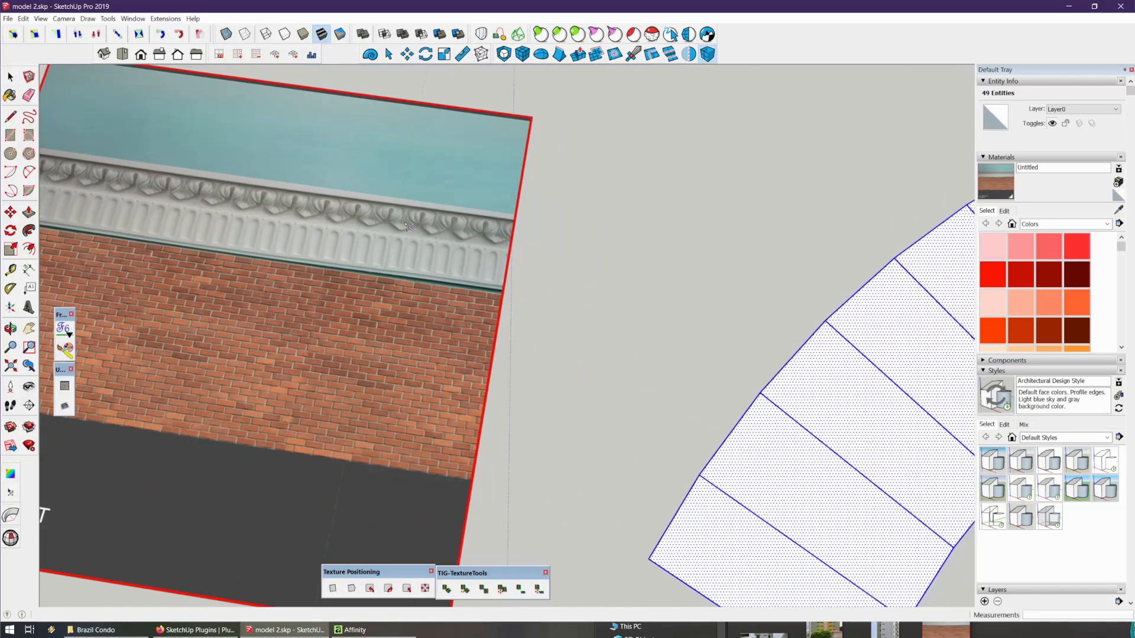
pyautogui.scroll(-1, 405, 219)
pyautogui.moveTo(363, 254); pyautogui.dragTo(408, 306, button='middle')
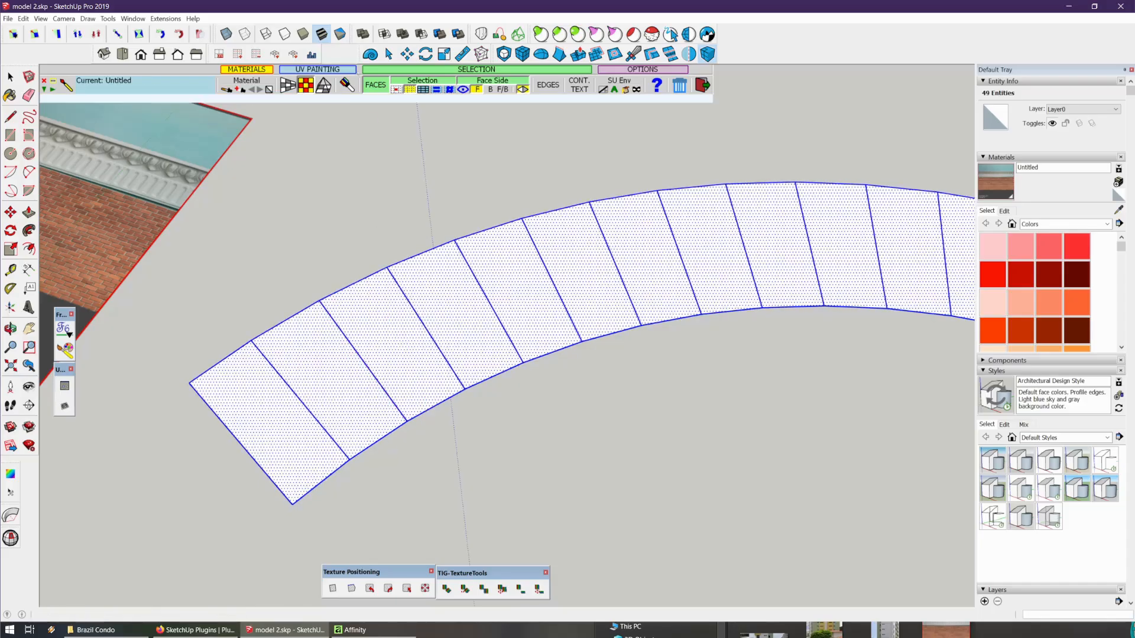
pyautogui.click(288, 85)
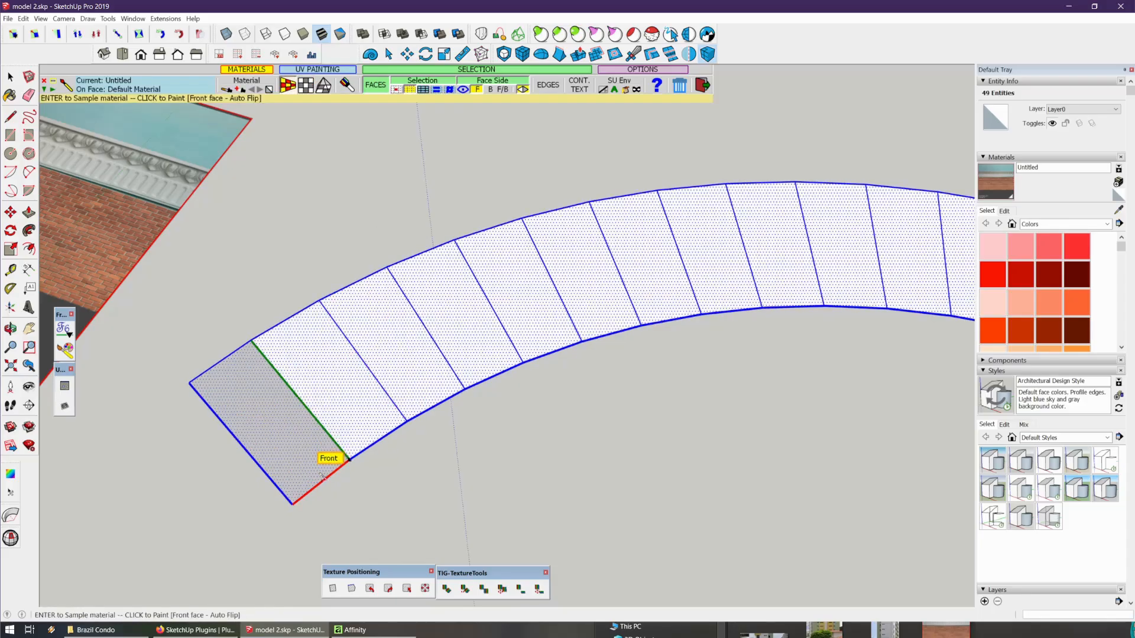
pyautogui.click(367, 442)
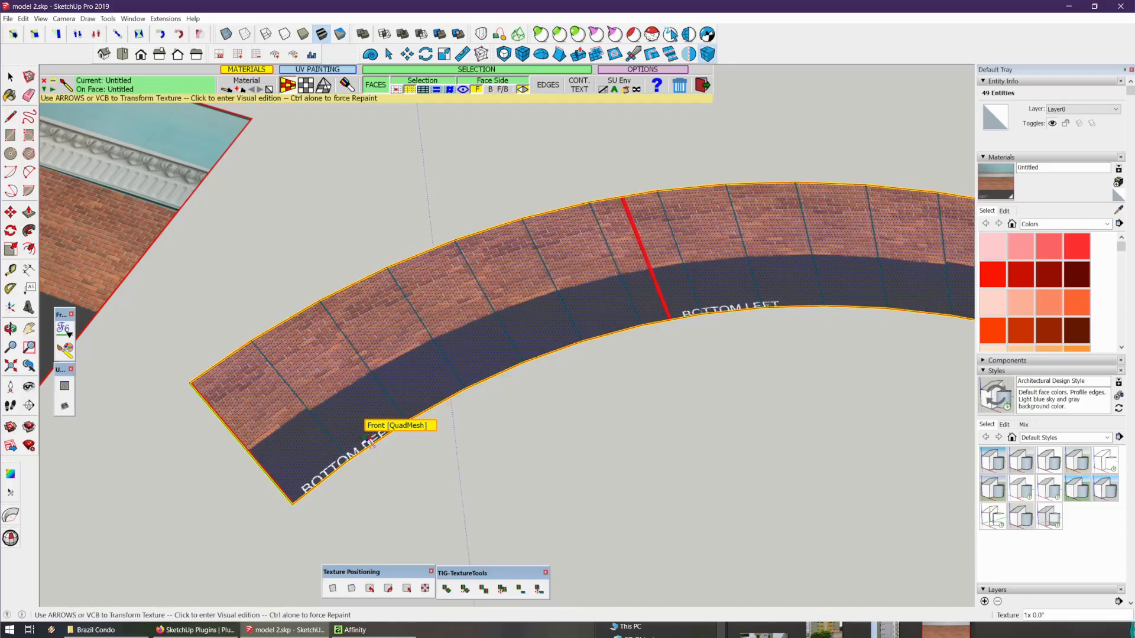
# Enlarge the painted texture in ThruPaint's visual edition until the brick band fills the curved surface's full height, and exit ThruPaint
pyautogui.scroll(8, 367, 442)
pyautogui.click(473, 334)
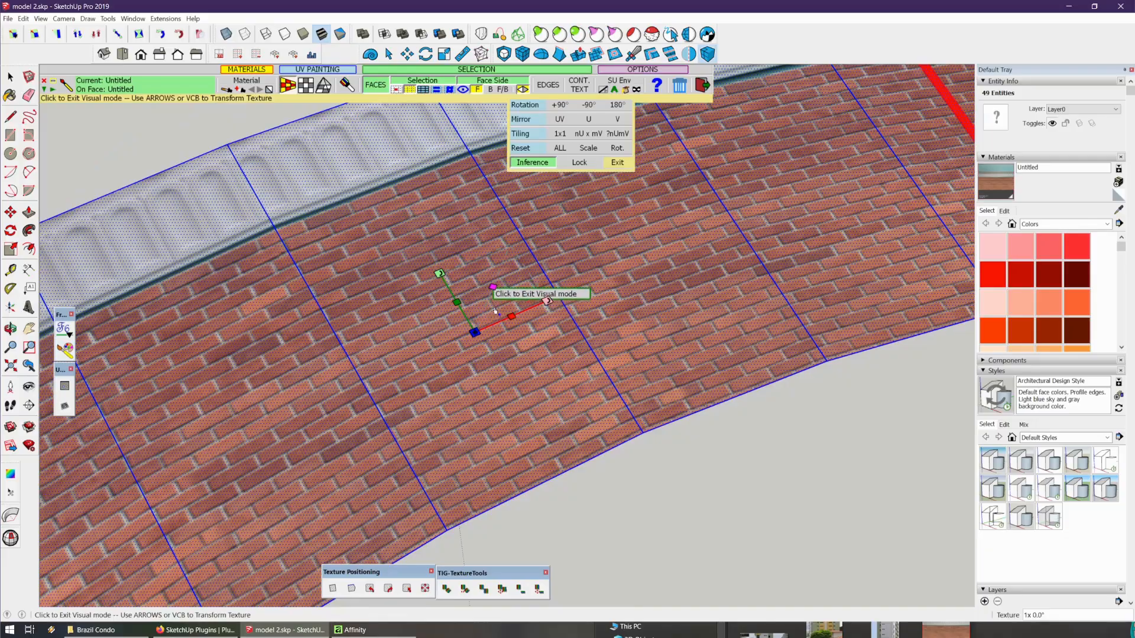
pyautogui.moveTo(493, 288); pyautogui.dragTo(527, 292)
pyautogui.scroll(-3, 526, 293)
pyautogui.click(624, 482)
pyautogui.scroll(-5, 432, 406)
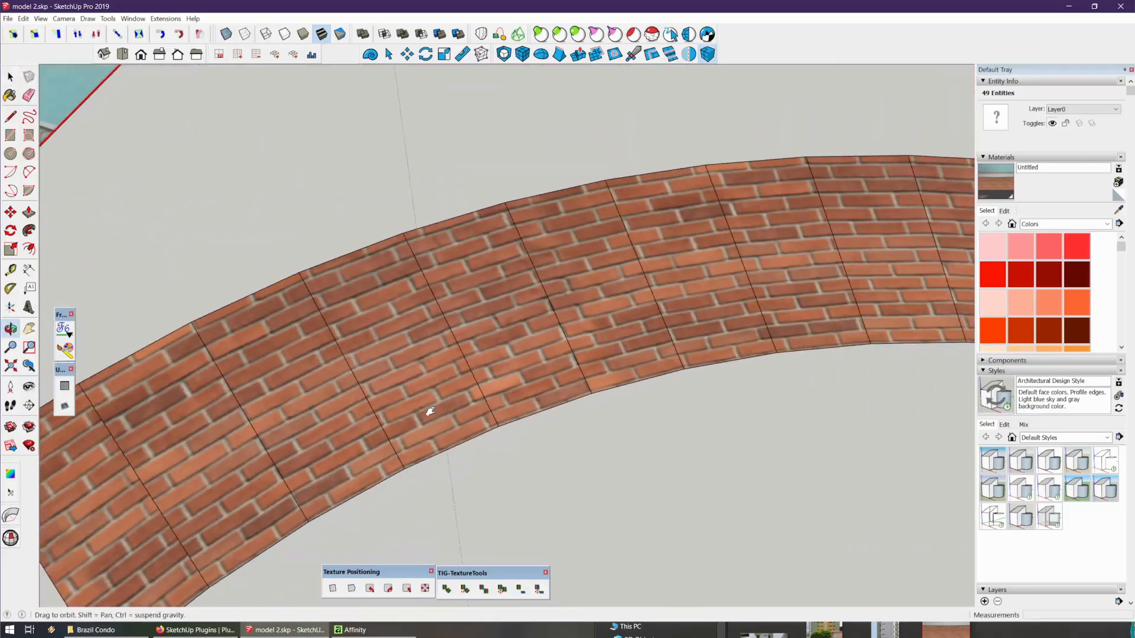
pyautogui.scroll(-3, 612, 273)
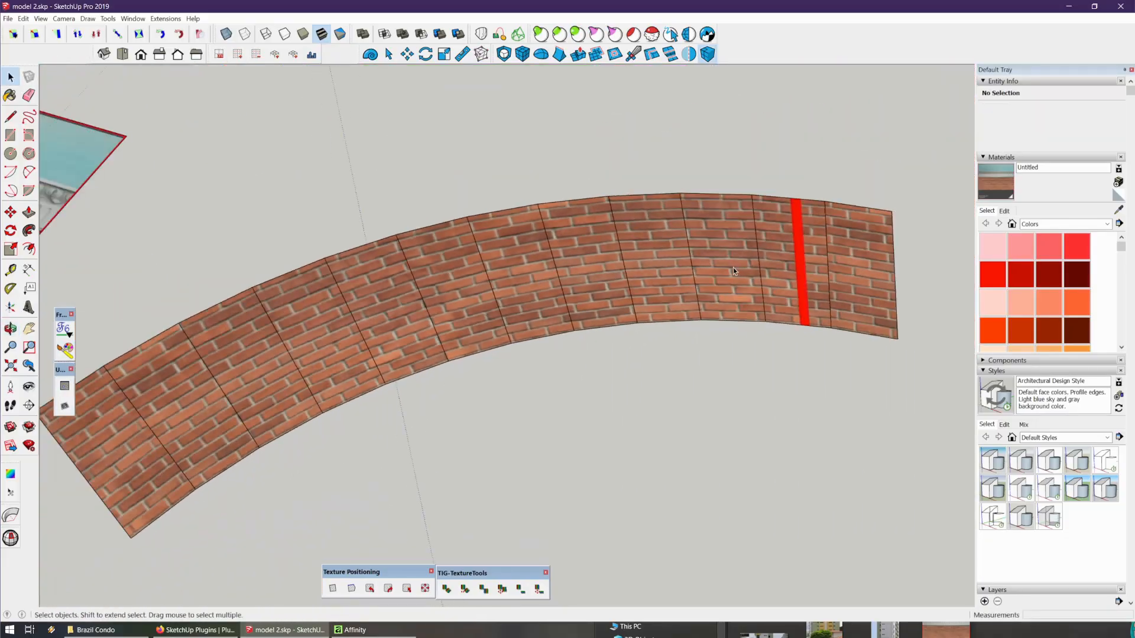
pyautogui.scroll(2, 430, 368)
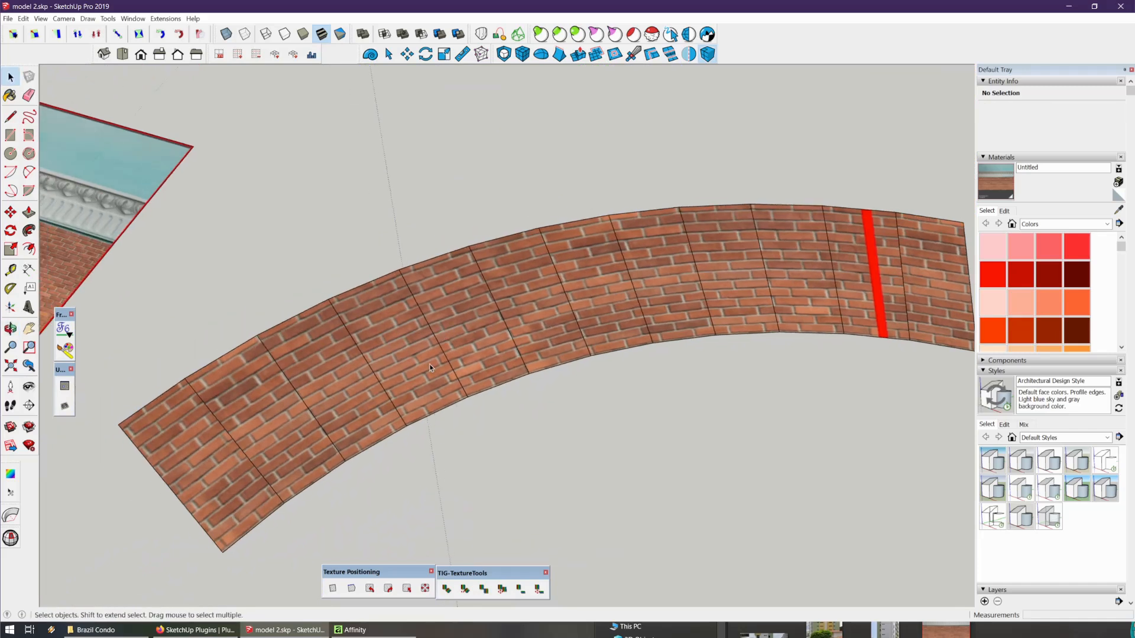
pyautogui.moveTo(314, 366); pyautogui.dragTo(335, 353, button='middle')
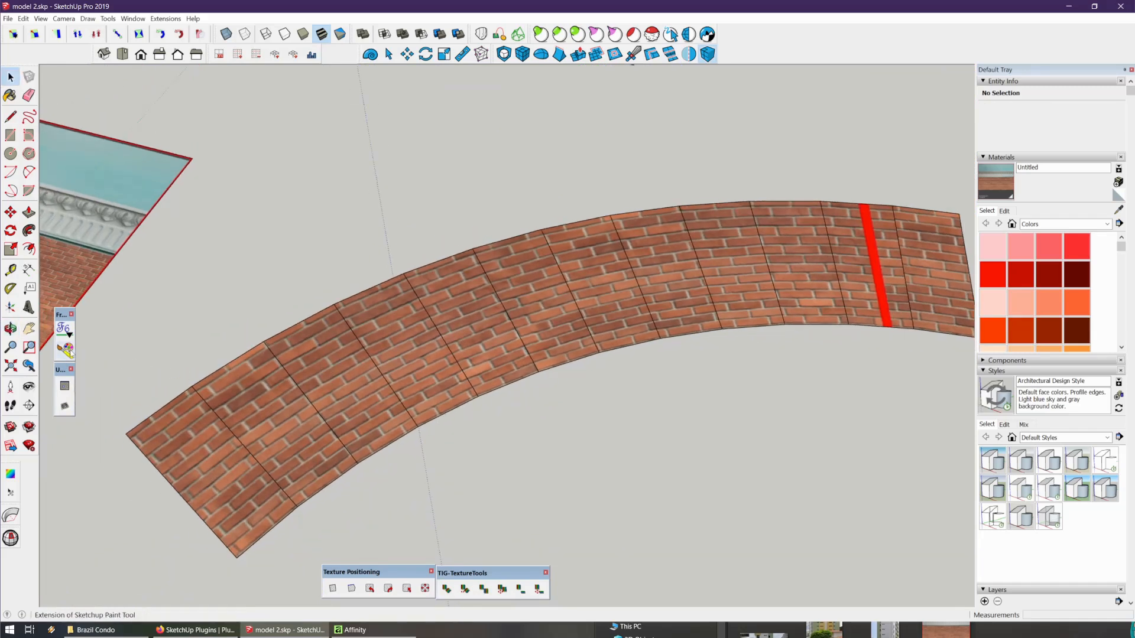
pyautogui.scroll(-1, 519, 361)
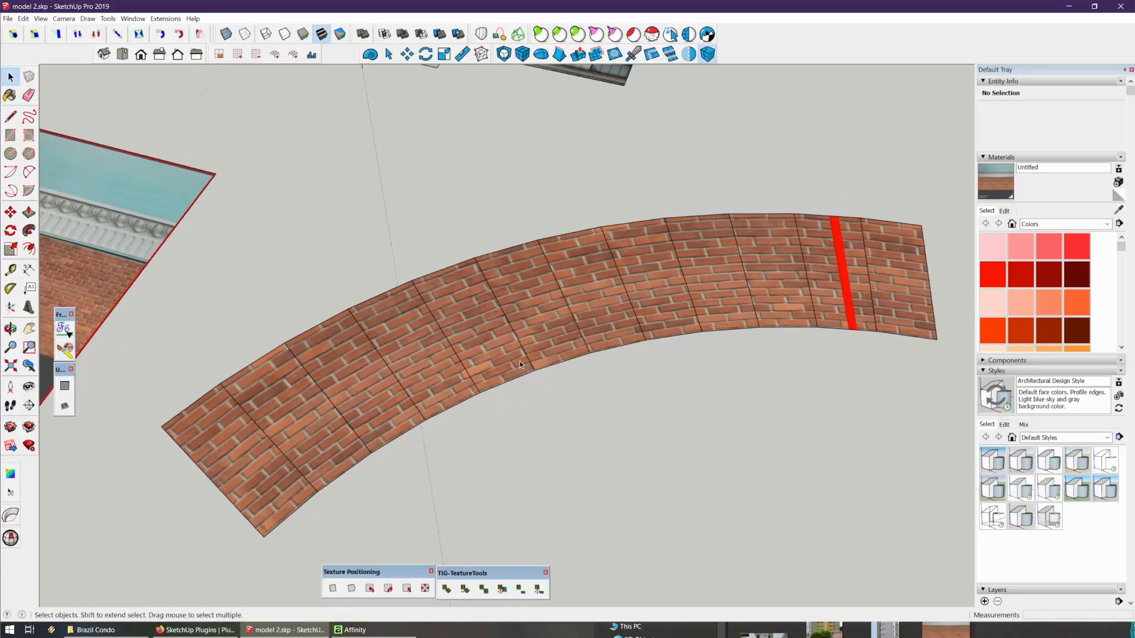
pyautogui.tripleClick(519, 360)
# Switch to Affinity to view the Count Triangles entry in the plugin list, and return to SketchUp
pyautogui.hotkey('alt', 'Tab')
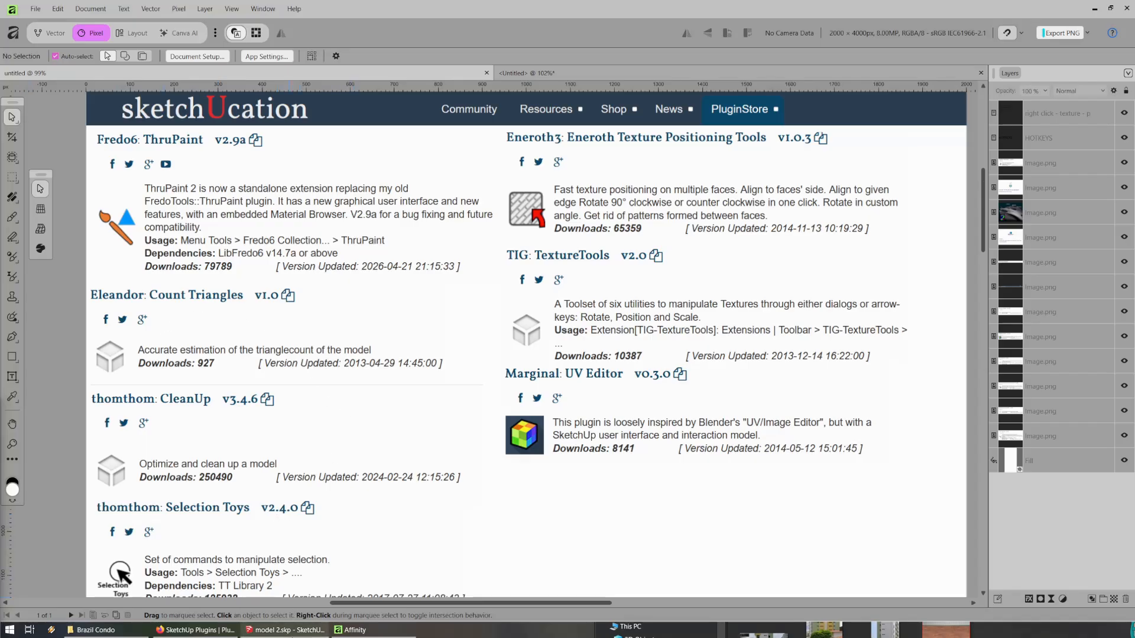
pyautogui.moveTo(286, 630)
pyautogui.click(285, 578)
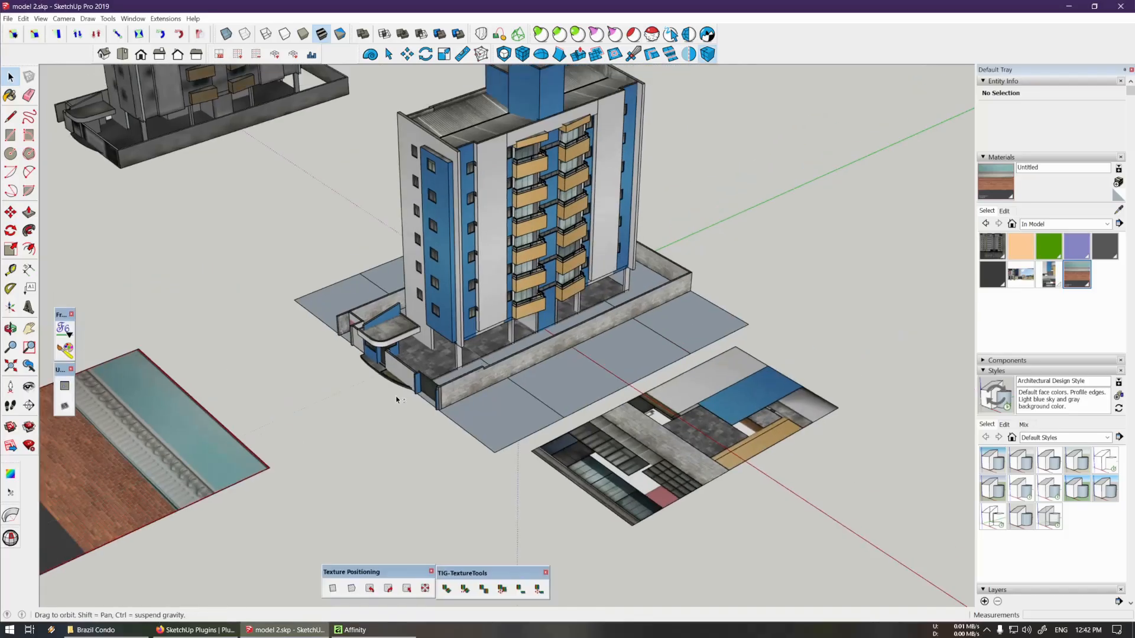
# Select the apartment building group and count the triangles in the current selection
pyautogui.scroll(3, 397, 399)
pyautogui.click(477, 382)
pyautogui.scroll(3, 476, 382)
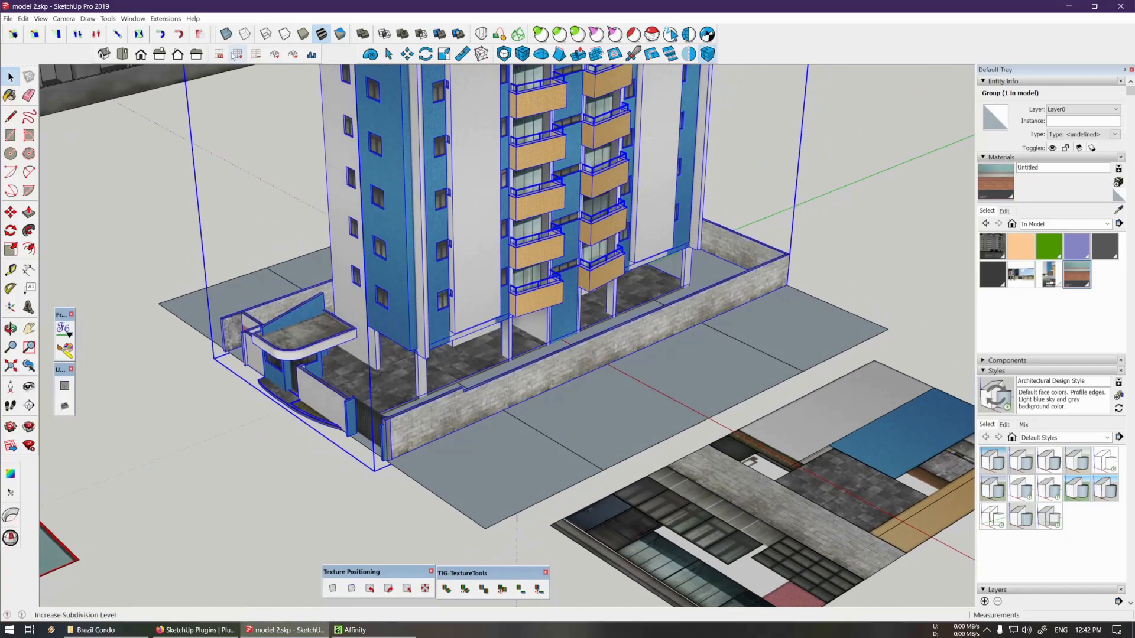
pyautogui.click(165, 18)
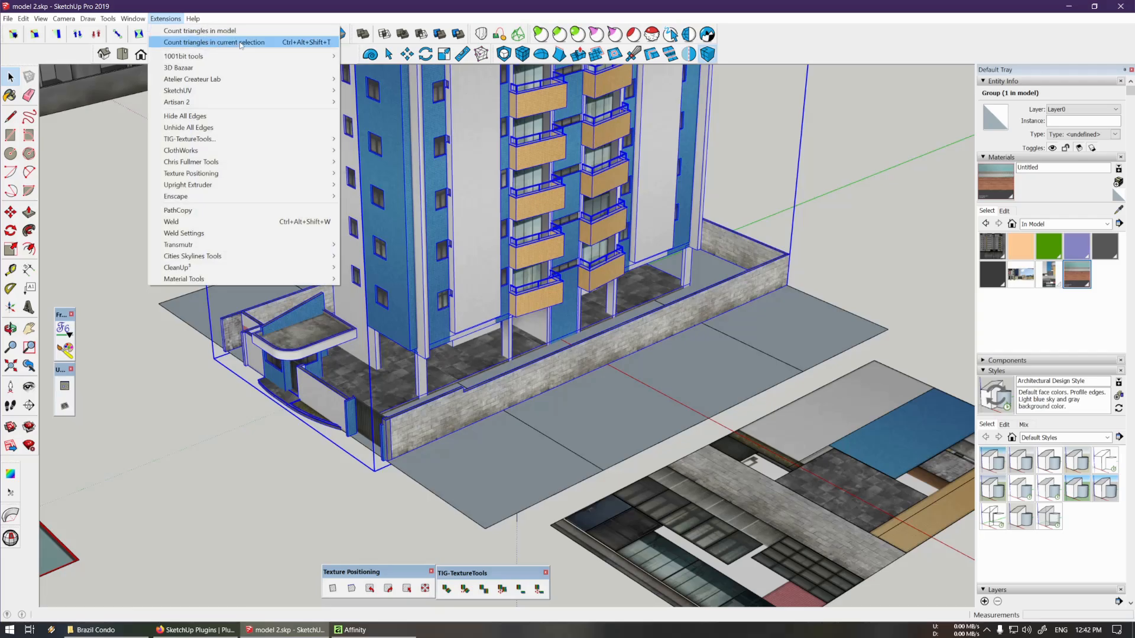
pyautogui.click(260, 43)
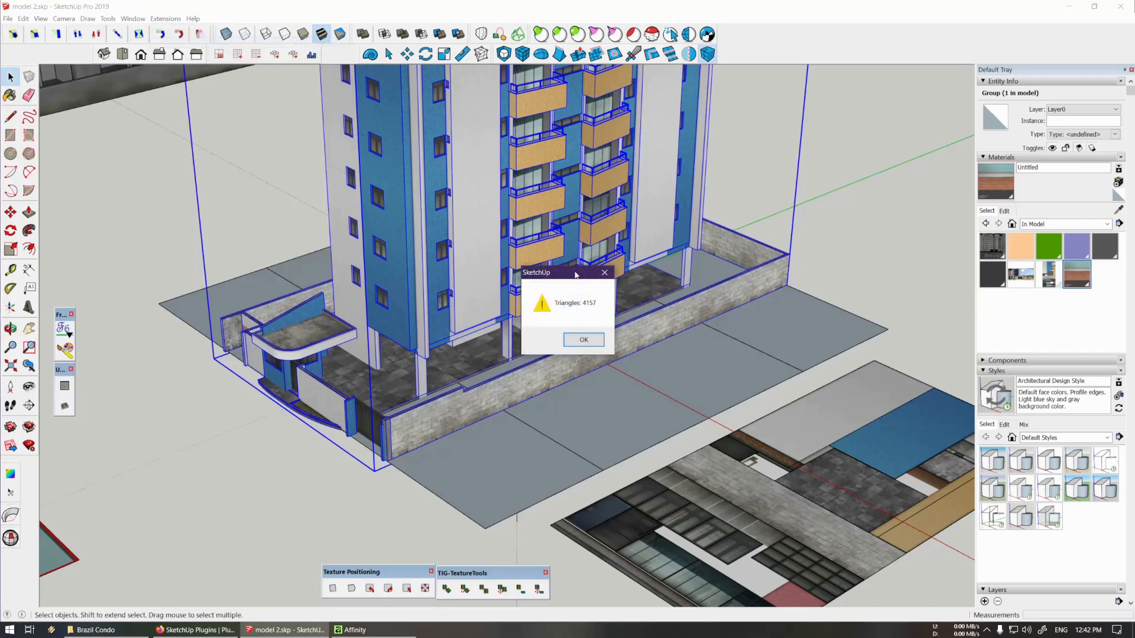
# View the CleanUp entry in Affinity's plugin list, and bring up the CleanUp³ commands back in SketchUp
pyautogui.hotkey('alt', 'Tab')
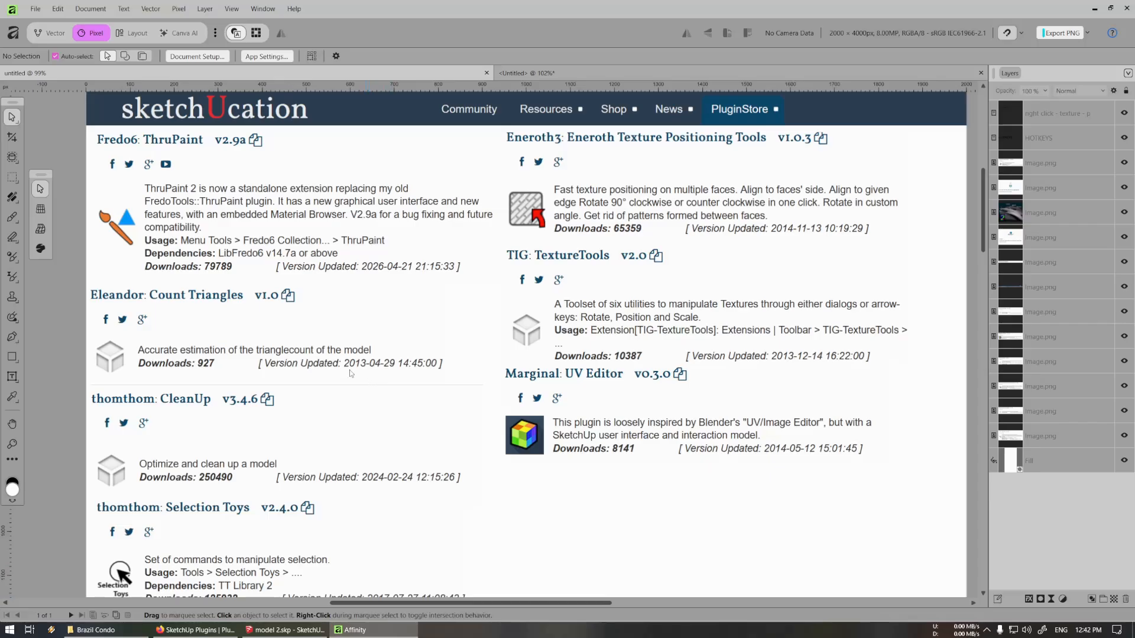
pyautogui.click(355, 630)
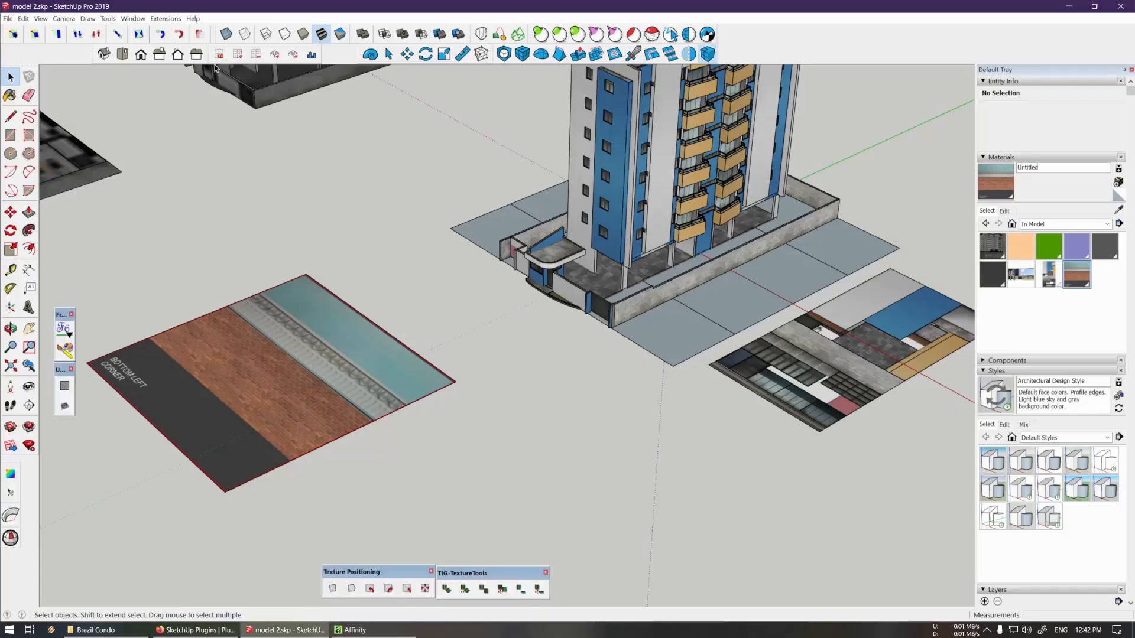
pyautogui.click(166, 18)
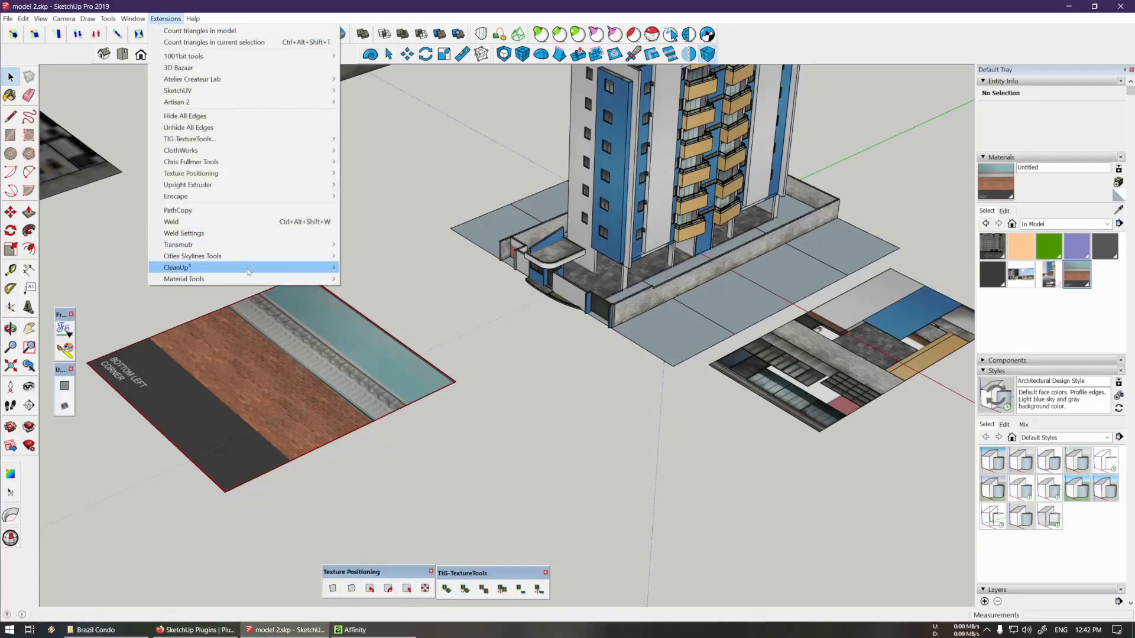
pyautogui.moveTo(249, 272)
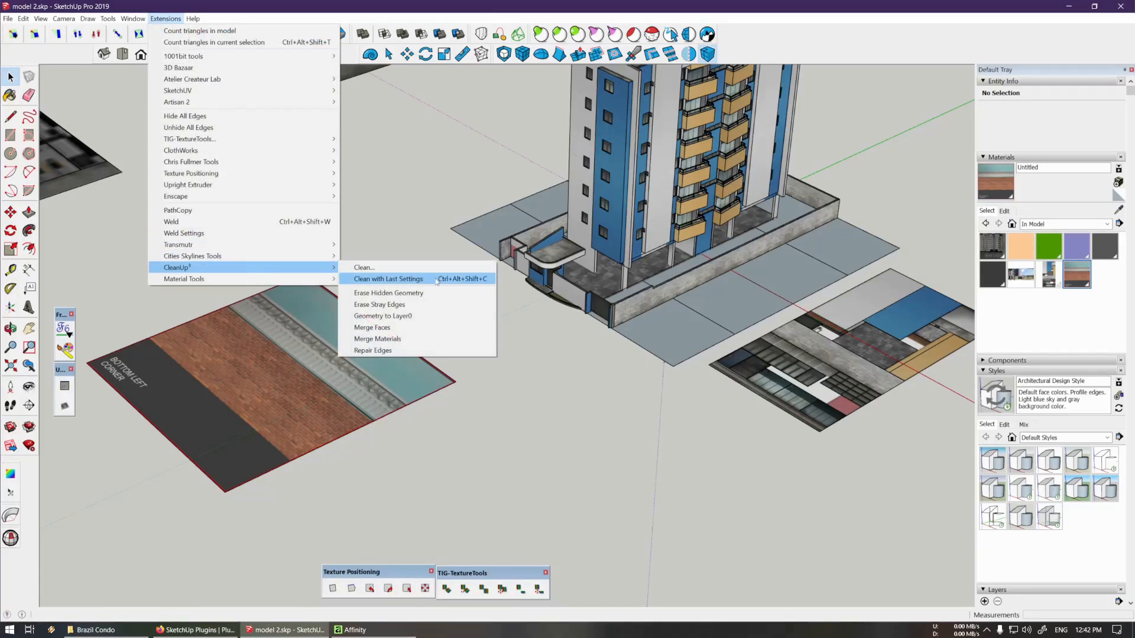
pyautogui.click(450, 267)
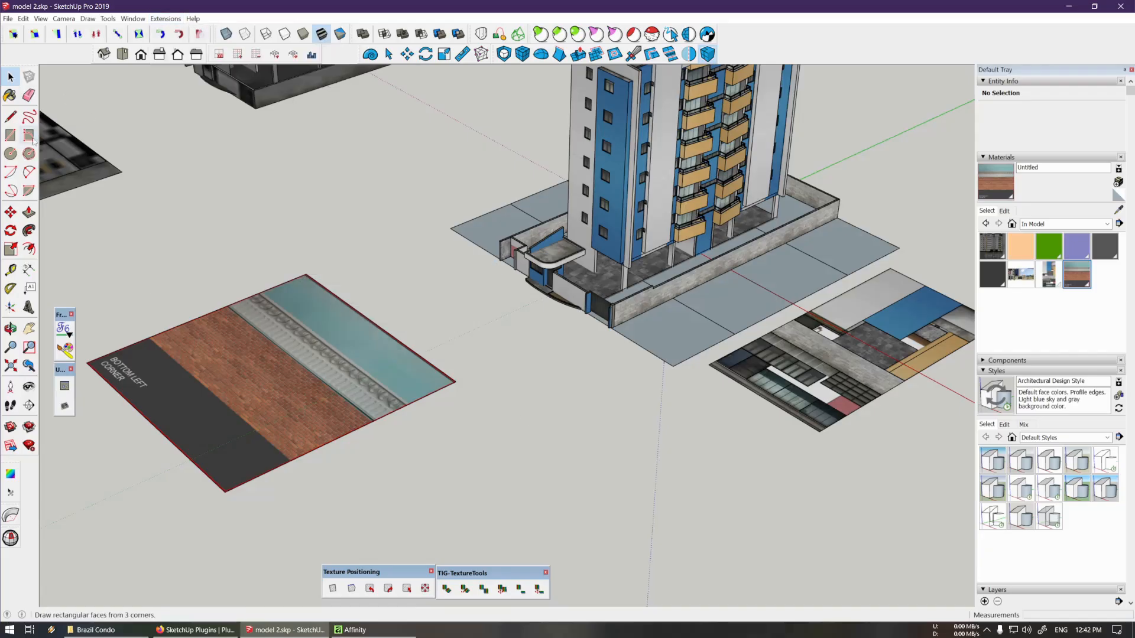
# Draw a ground rectangle about 8740 by 22980 mm and divide it with three connected zigzag lines between its long edges
pyautogui.moveTo(486, 272); pyautogui.dragTo(355, 362, button='middle')
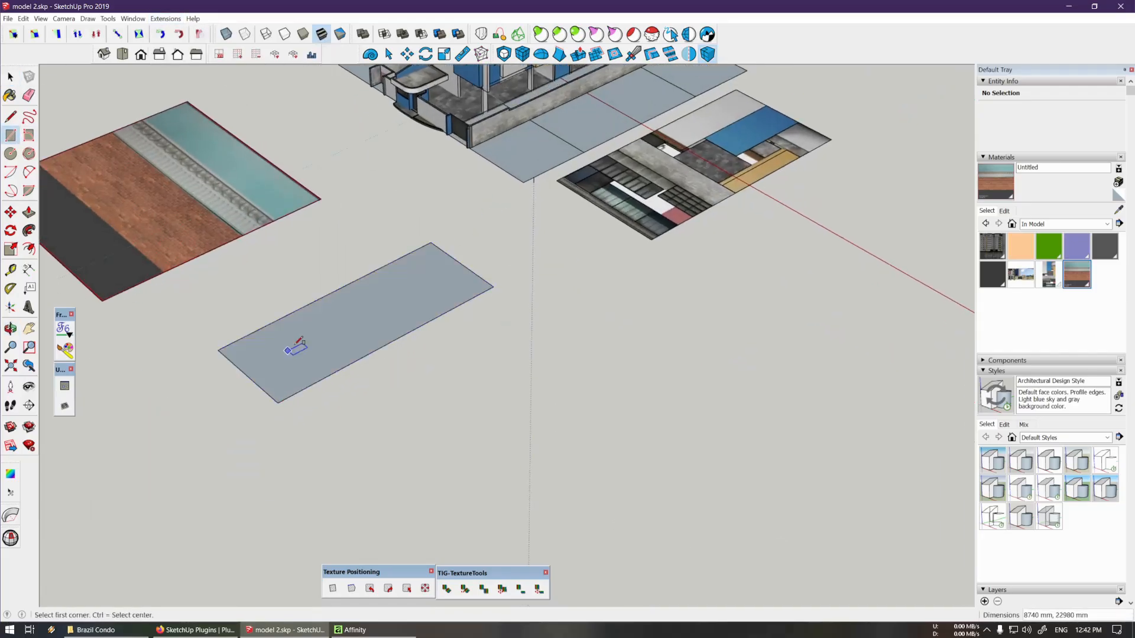
pyautogui.scroll(3, 308, 340)
pyautogui.press('l')
pyautogui.click(301, 417)
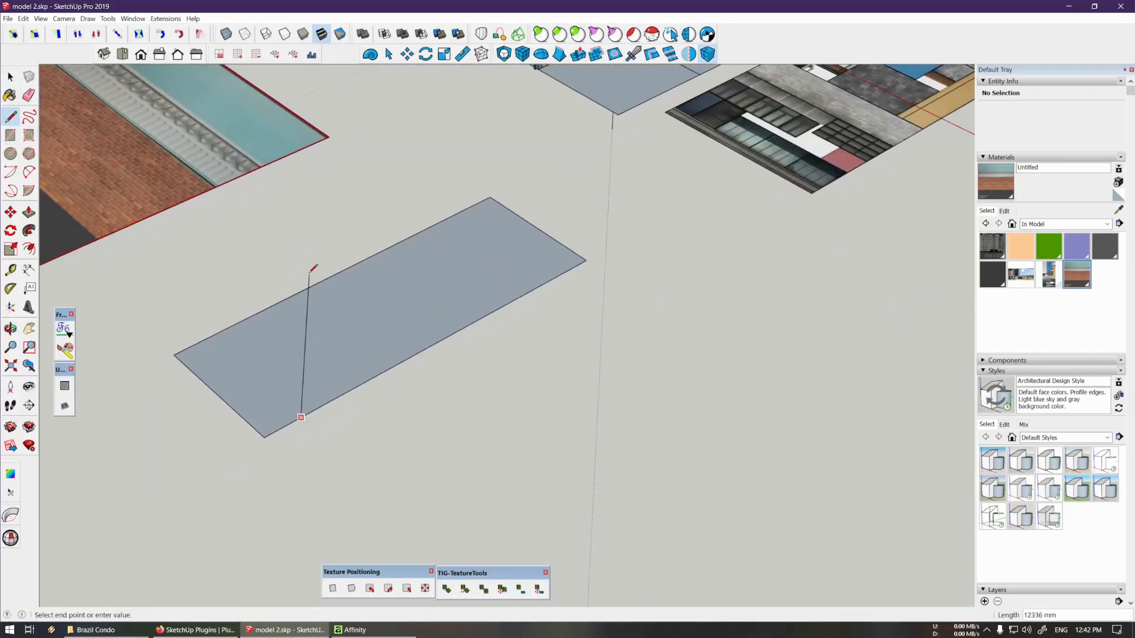
pyautogui.click(311, 288)
pyautogui.click(311, 288)
pyautogui.click(463, 327)
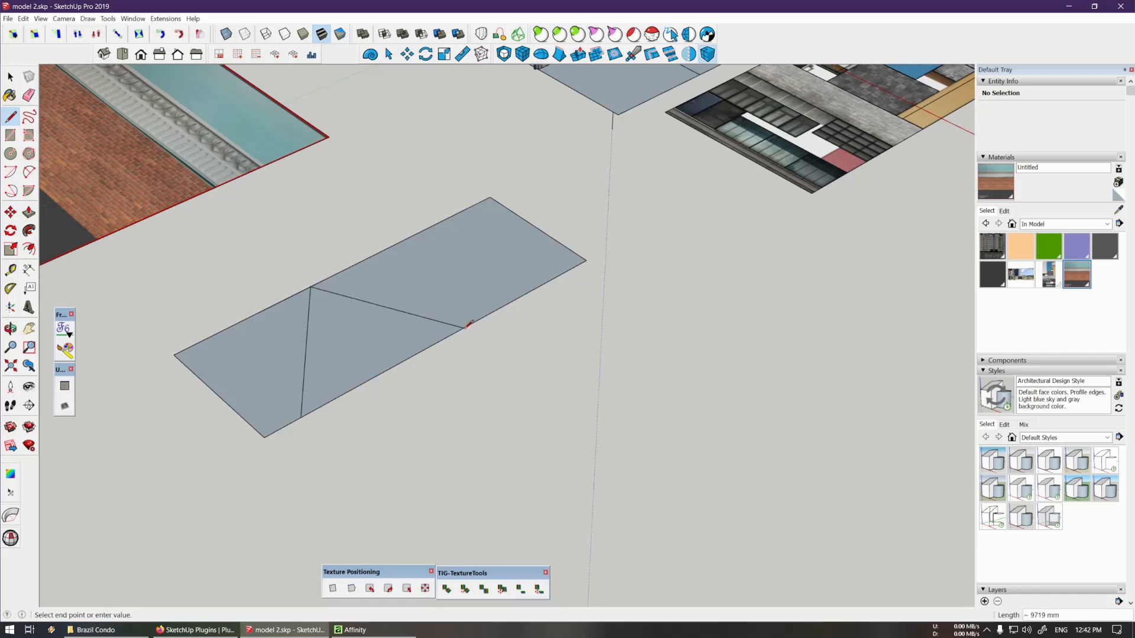
pyautogui.click(464, 327)
pyautogui.click(472, 206)
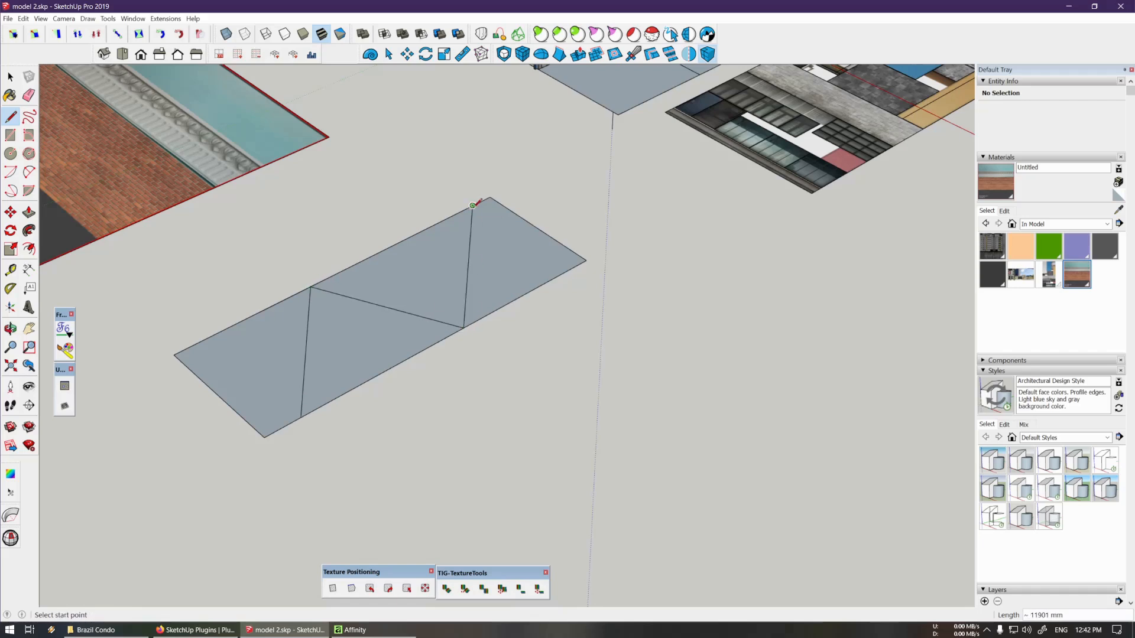
# Draw a line across the rectangle's middle triangle and delete the smaller triangular face it cuts off
pyautogui.click(306, 348)
pyautogui.click(408, 313)
pyautogui.press('space')
pyautogui.click(353, 307)
pyautogui.press('Delete')
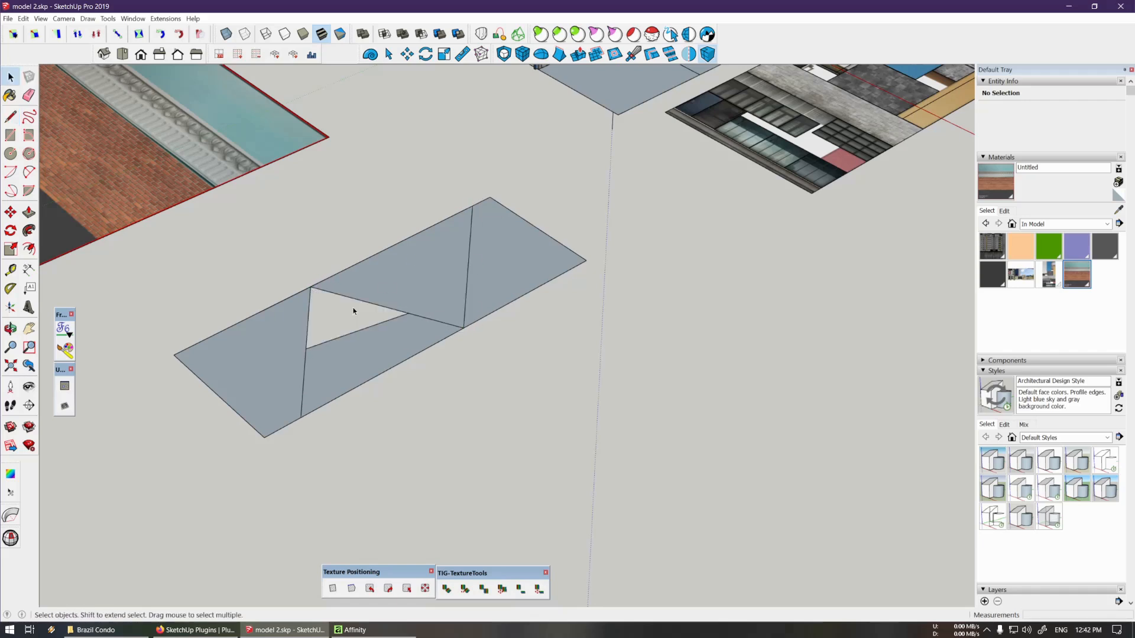
pyautogui.scroll(3, 491, 311)
pyautogui.scroll(-3, 461, 339)
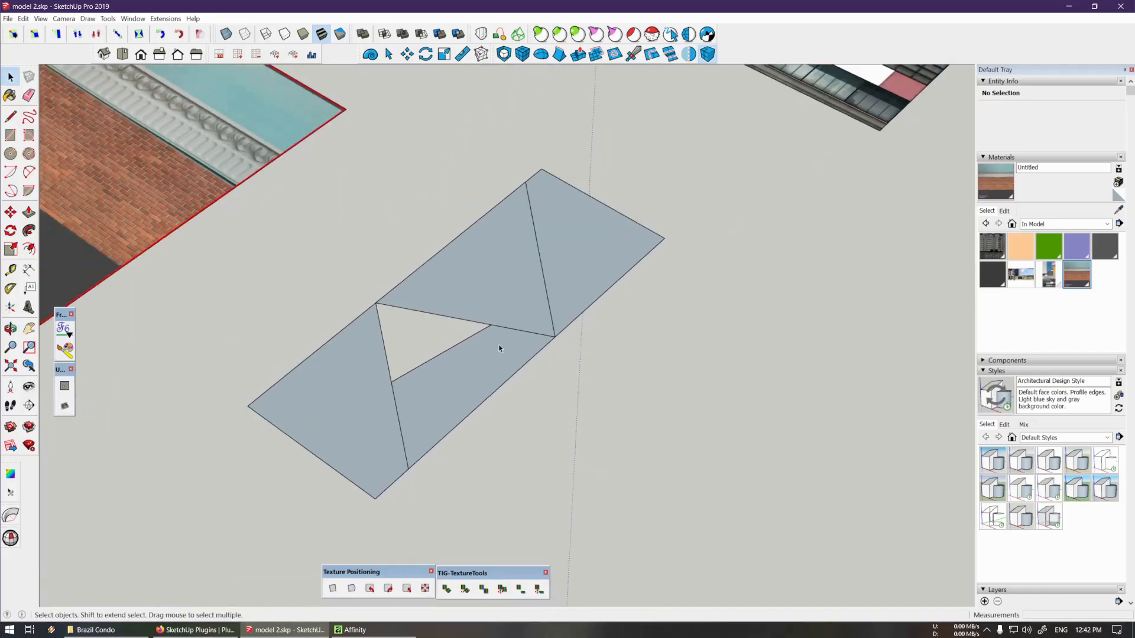
# Run CleanUp³ on the selected divided rectangle with Merge Coplanar Faces, Ignore UV, Repair Split Edges and Erase Stray Edges enabled
pyautogui.tripleClick(514, 334)
pyautogui.moveTo(513, 334); pyautogui.dragTo(460, 371, button='middle')
pyautogui.press('e')
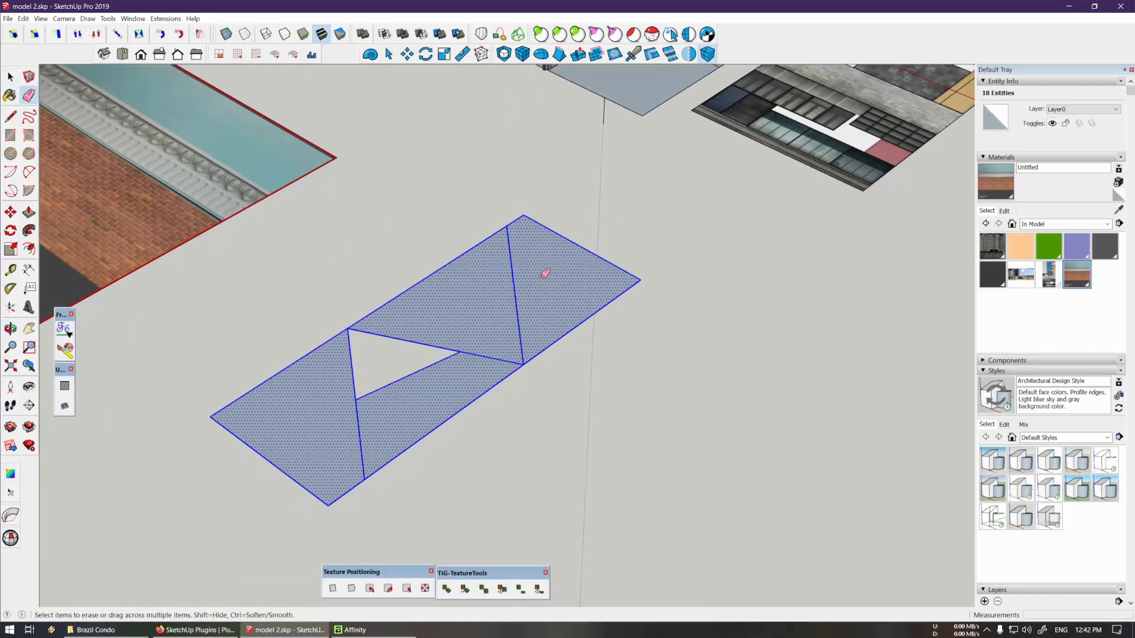
pyautogui.press('space')
pyautogui.click(166, 19)
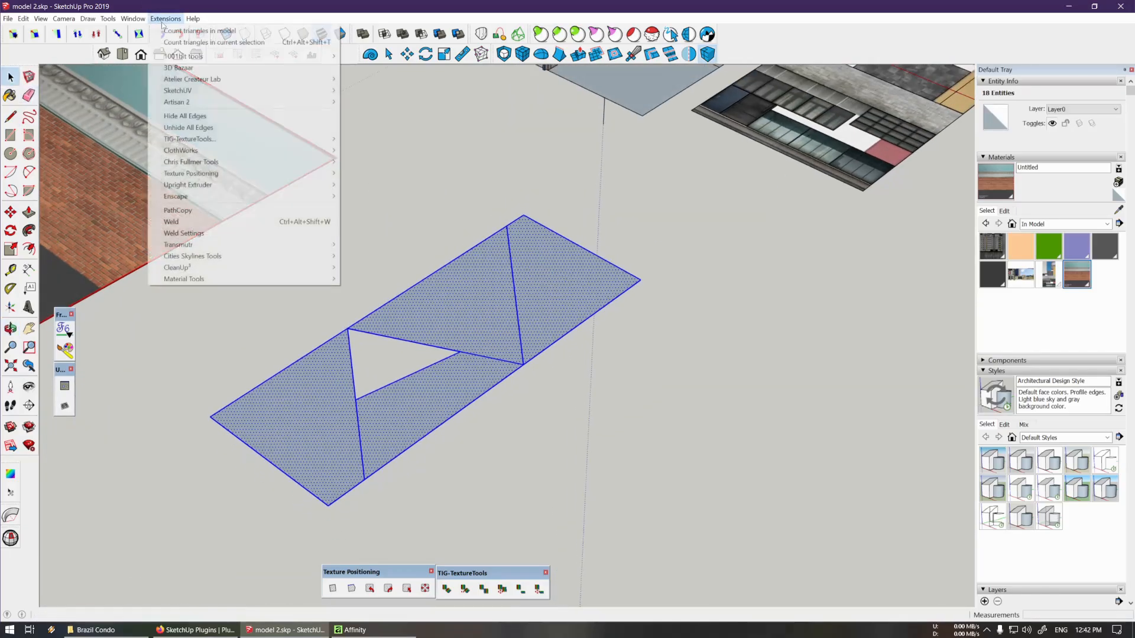
pyautogui.moveTo(242, 269)
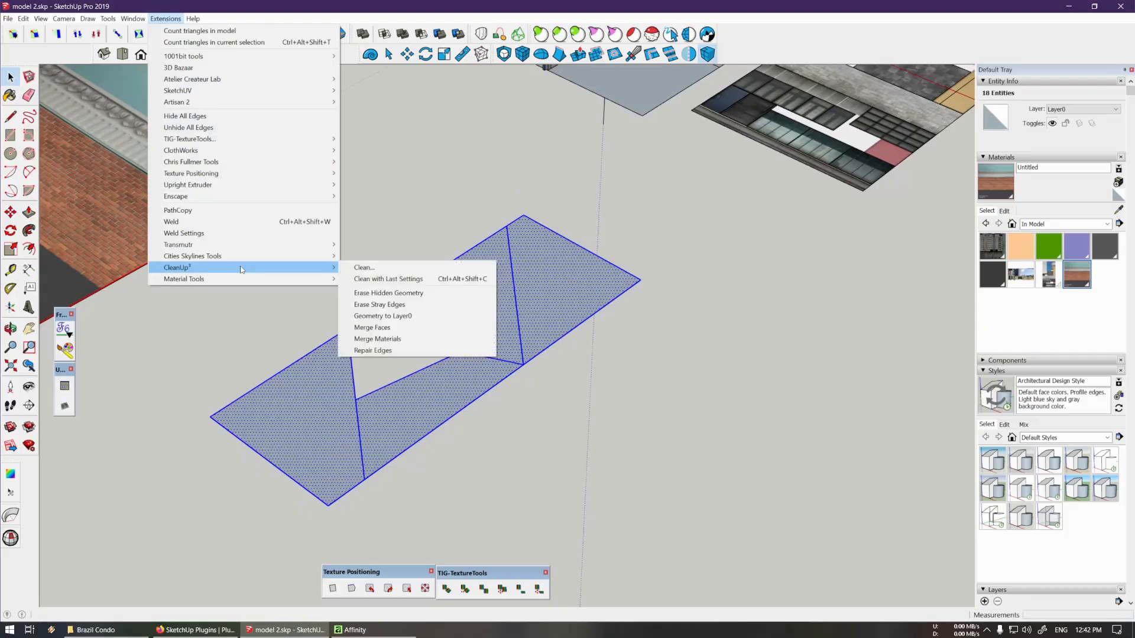
pyautogui.click(387, 267)
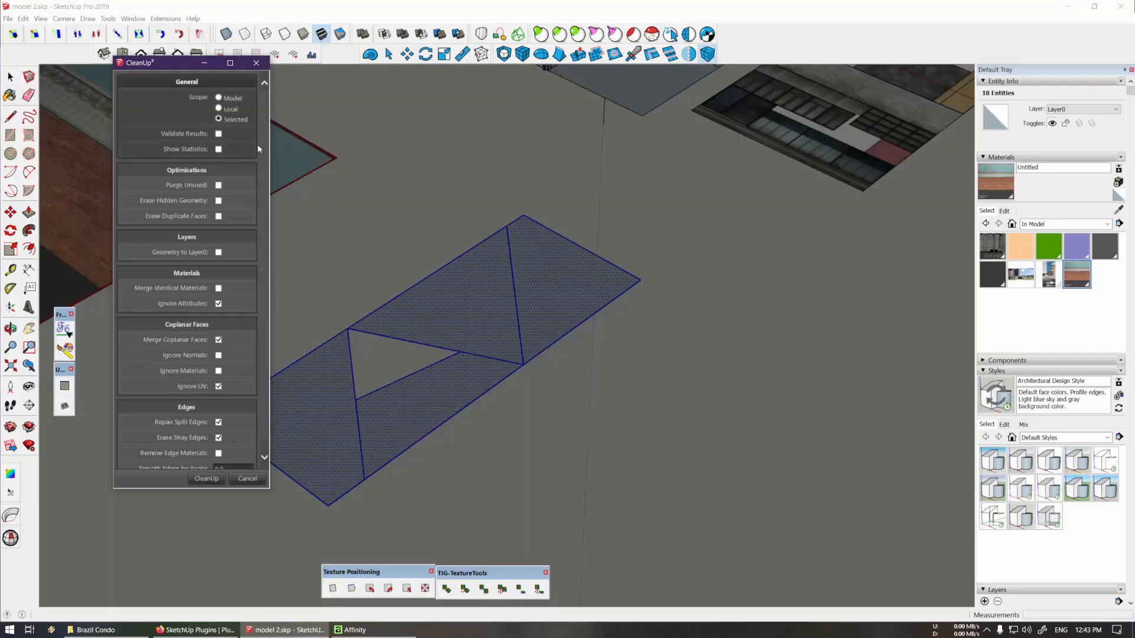
pyautogui.moveTo(177, 68); pyautogui.dragTo(229, 101)
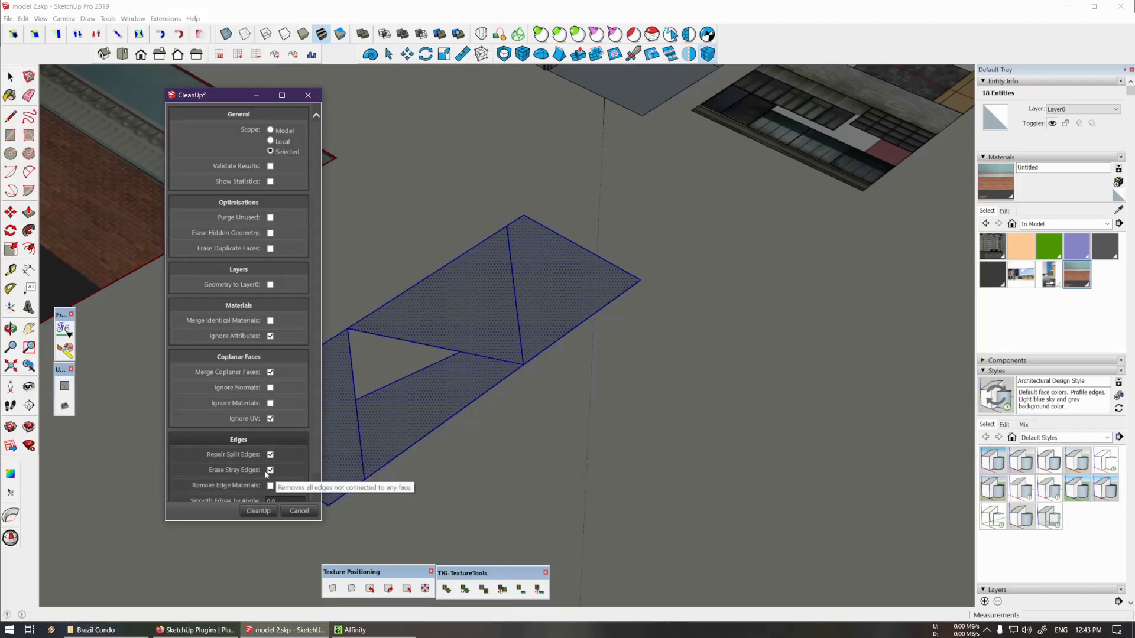
pyautogui.scroll(-1, 302, 450)
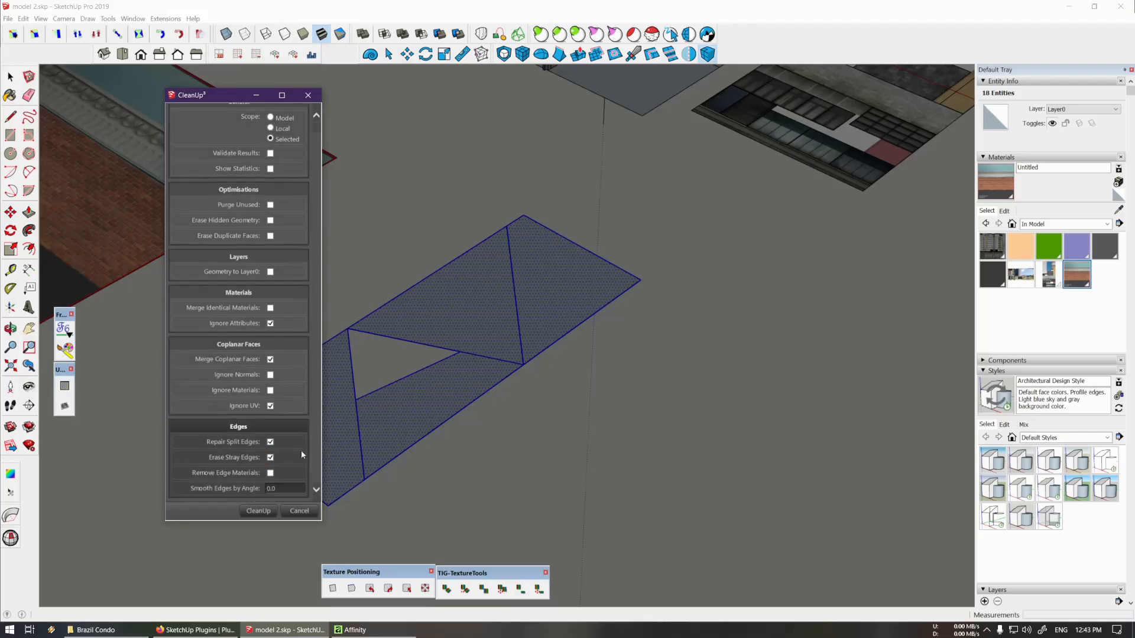
pyautogui.click(258, 511)
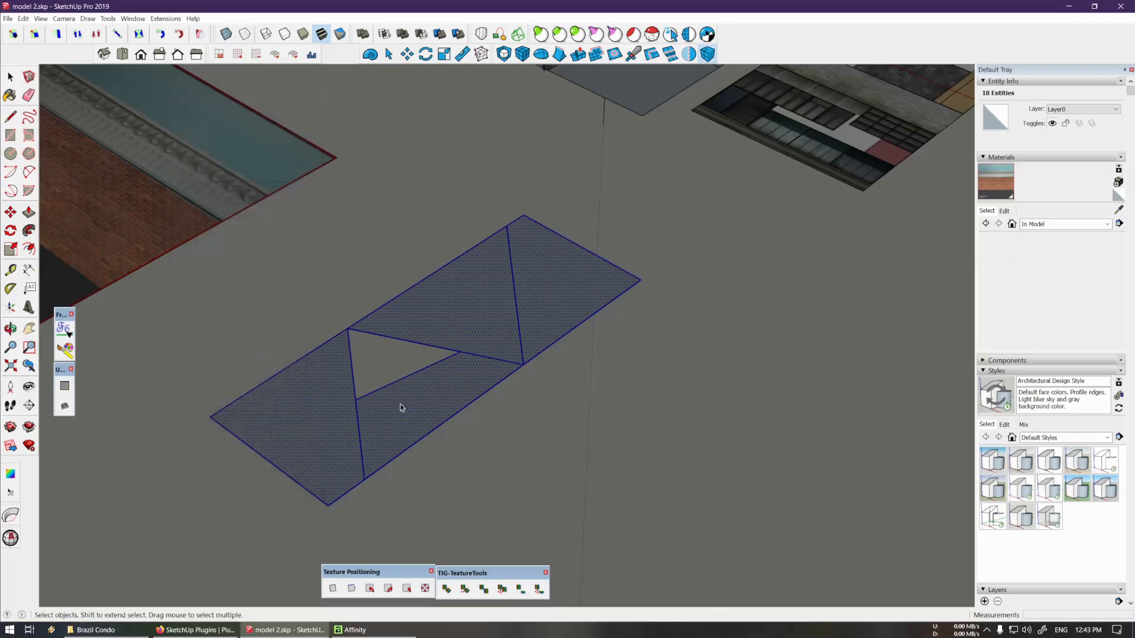
pyautogui.moveTo(485, 402); pyautogui.dragTo(511, 402, button='middle')
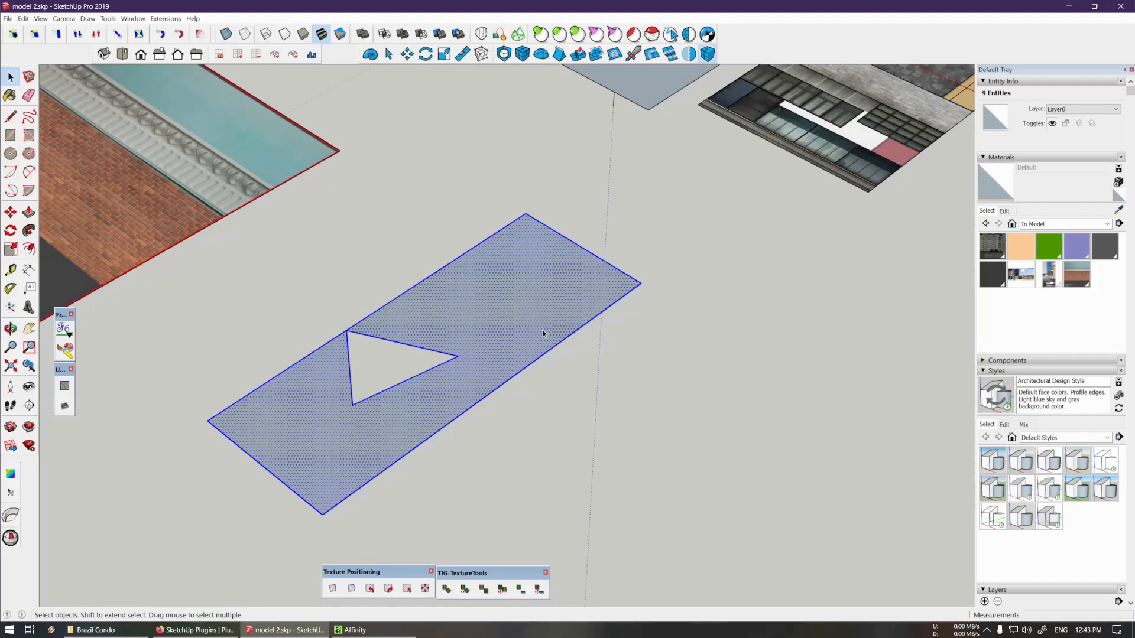
pyautogui.scroll(-3, 536, 327)
pyautogui.scroll(2, 533, 329)
# View the Selection Toys entry in Affinity's plugin list, and back in SketchUp limit the rectangle's selection to its faces
pyautogui.hotkey('alt', 'Tab')
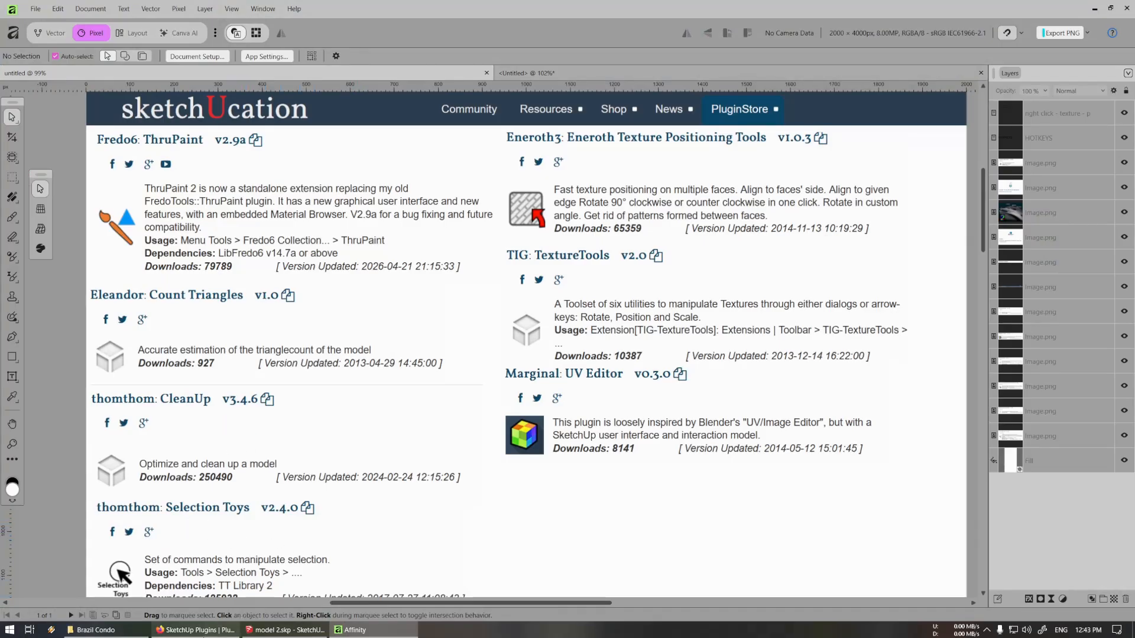
pyautogui.hotkey('alt', 'Tab')
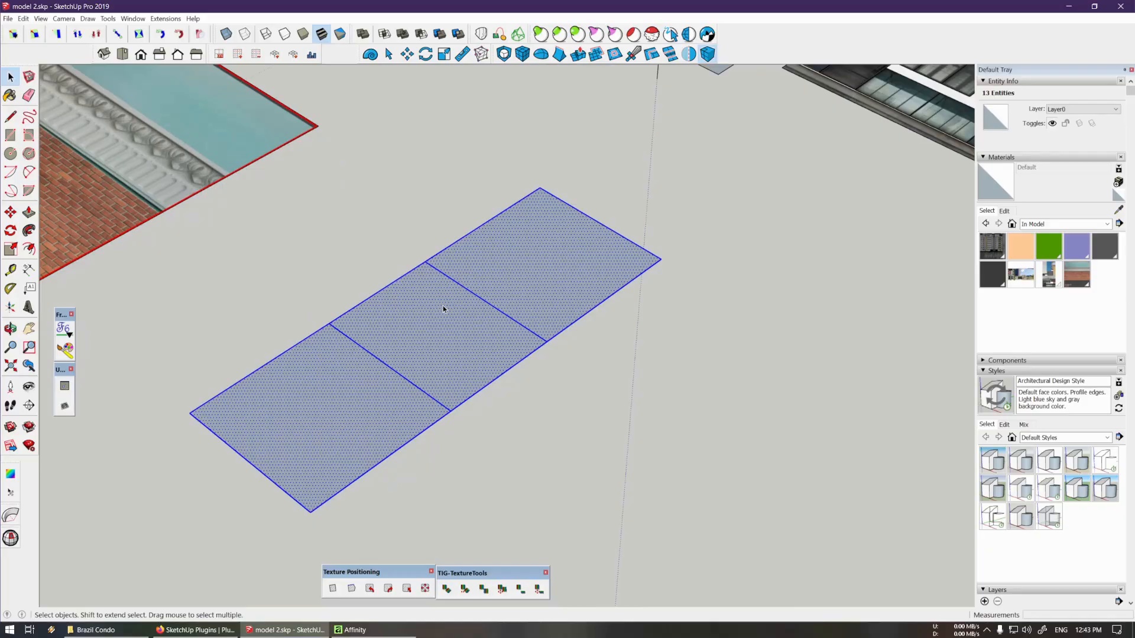
pyautogui.hotkey('shift', 'f')
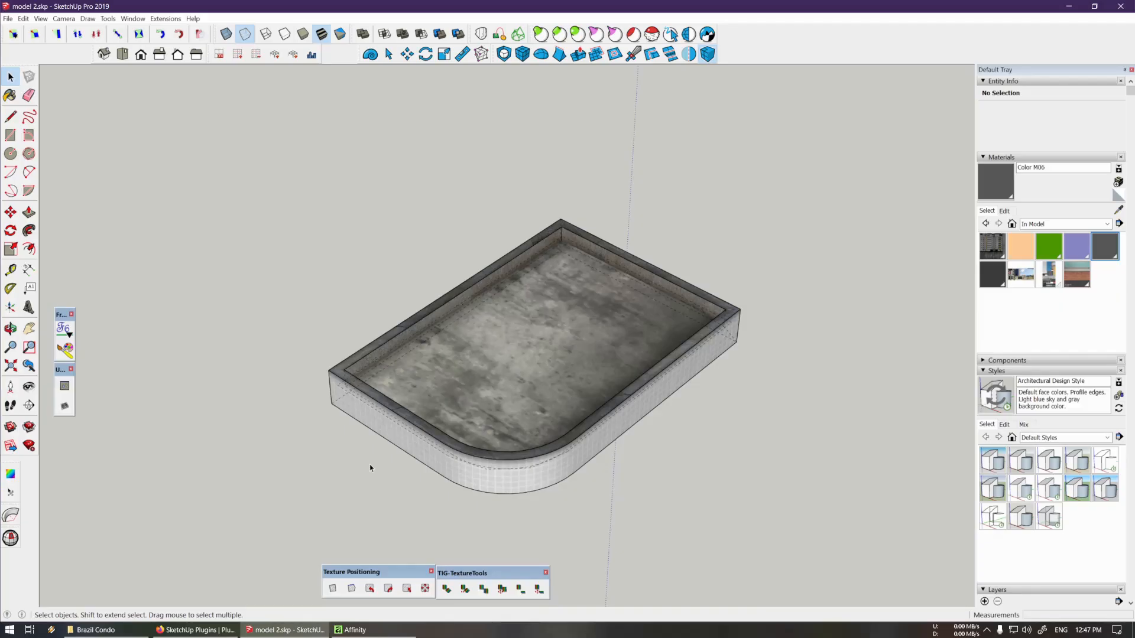
# Examine the apartment building's facade and balconies and the separate concrete slab model in front of it
pyautogui.moveTo(370, 468); pyautogui.dragTo(549, 582, button='middle')
pyautogui.scroll(-3, 479, 314)
pyautogui.keyDown('shift'); pyautogui.moveTo(556, 236); pyautogui.dragTo(521, 408, button='middle'); pyautogui.keyUp('shift')
pyautogui.scroll(-2, 520, 408)
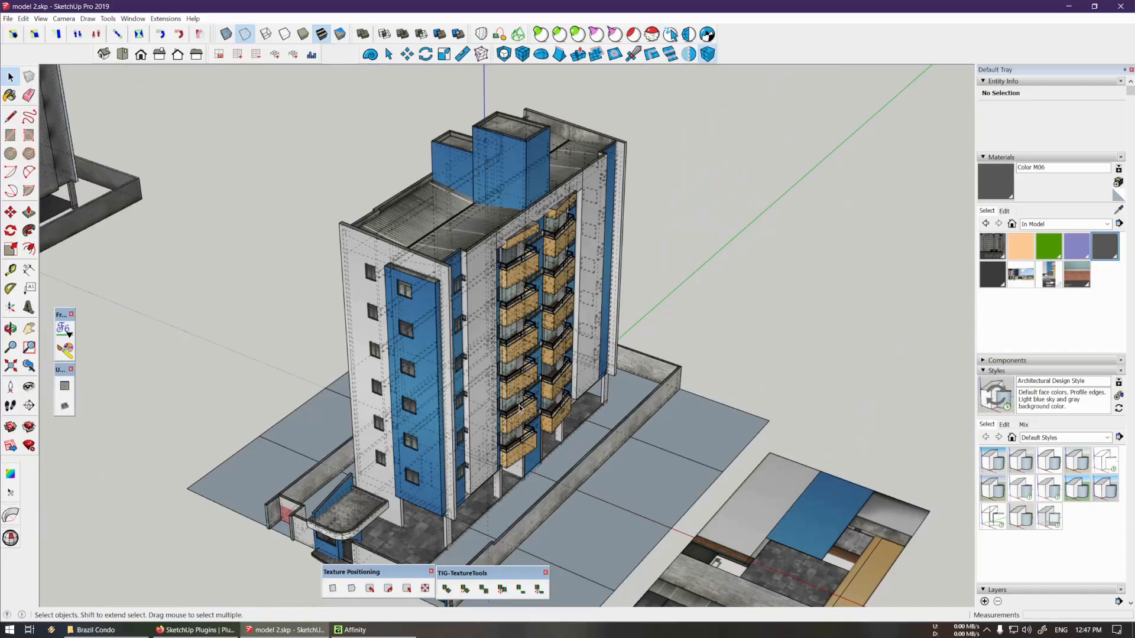
pyautogui.moveTo(521, 410); pyautogui.dragTo(485, 490, button='middle')
pyautogui.scroll(5, 503, 414)
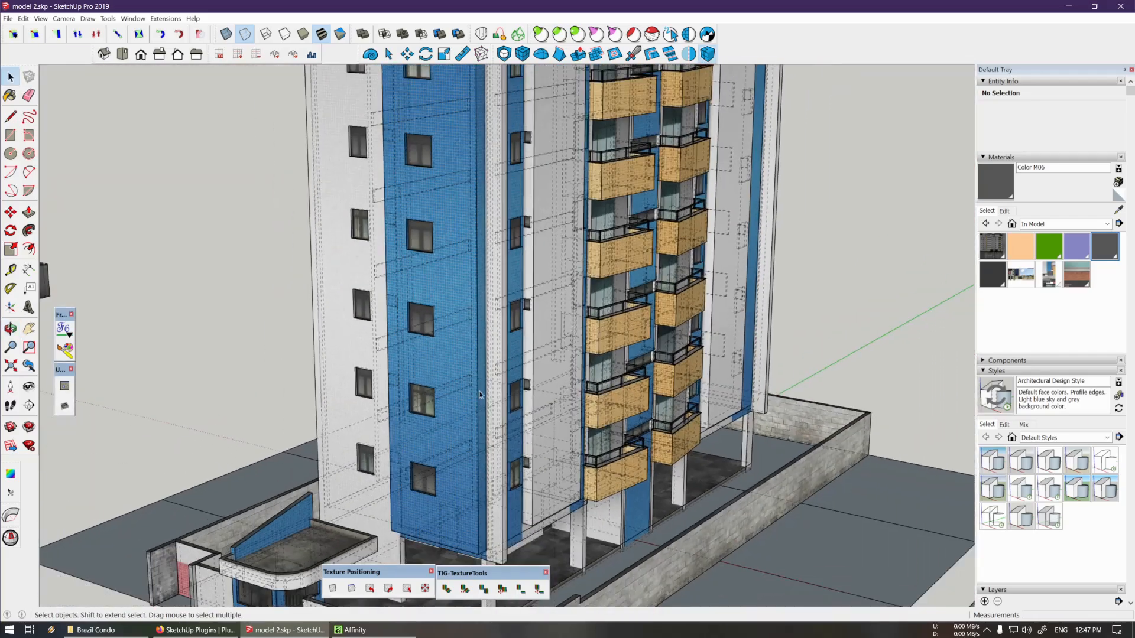
pyautogui.press('space')
pyautogui.scroll(-10, 485, 489)
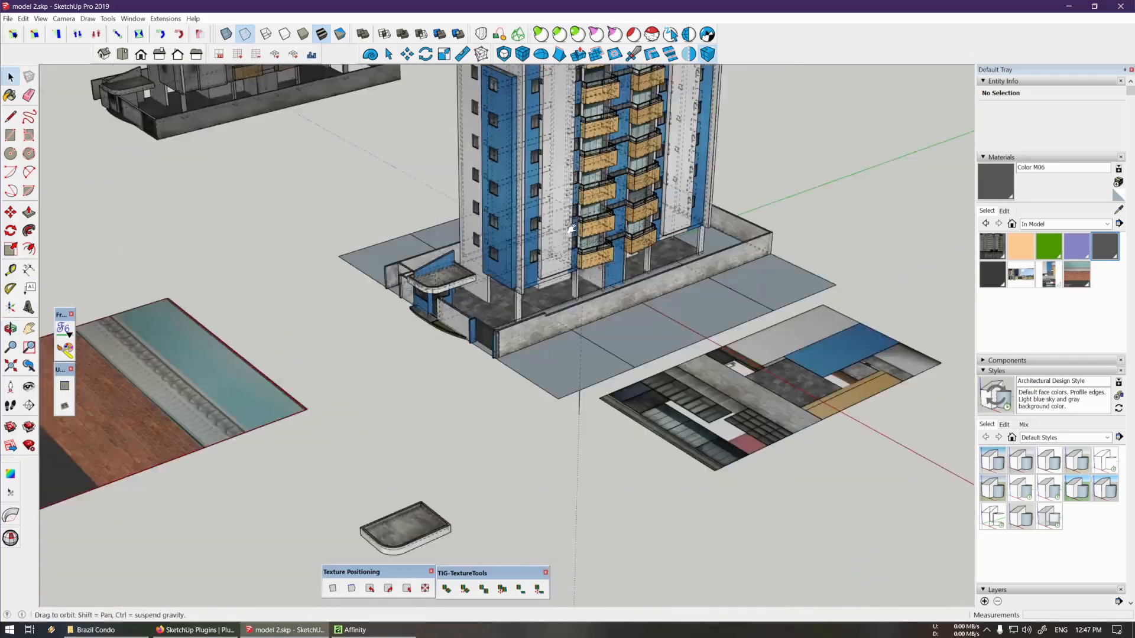
pyautogui.keyDown('shift'); pyautogui.moveTo(538, 453); pyautogui.dragTo(537, 374, button='middle'); pyautogui.keyUp('shift')
pyautogui.scroll(5, 505, 438)
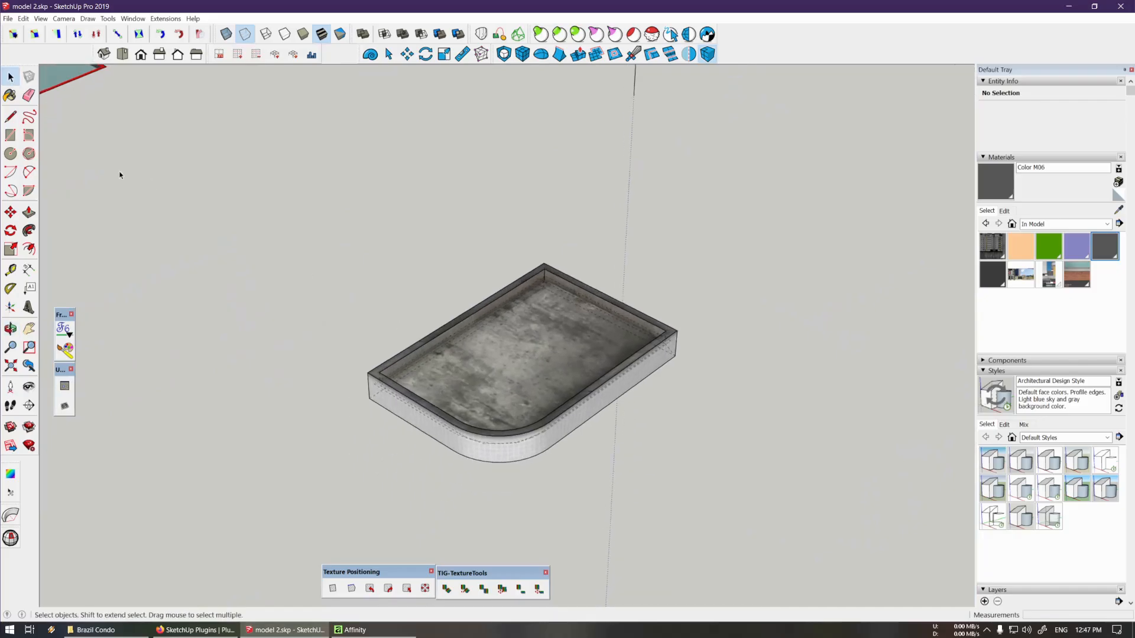
# Draw a circle of about 6.06 m² on the ground beside the concrete slab and reverse its face
pyautogui.moveTo(259, 177); pyautogui.dragTo(801, 554)
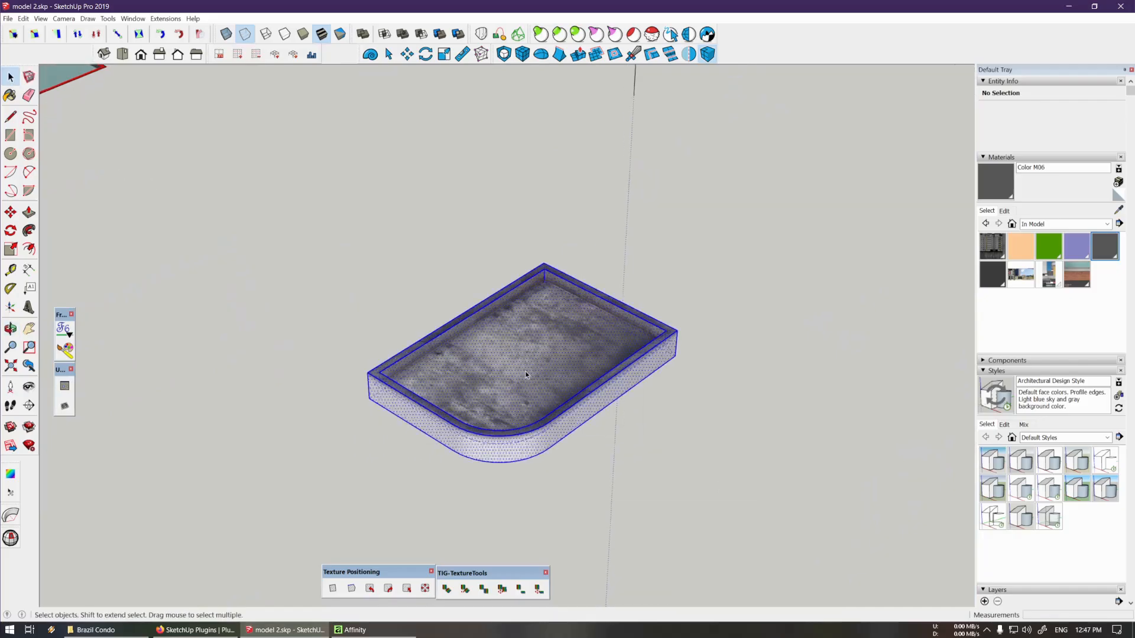
pyautogui.keyDown('shift'); pyautogui.moveTo(525, 374); pyautogui.dragTo(603, 365, button='middle'); pyautogui.keyUp('shift')
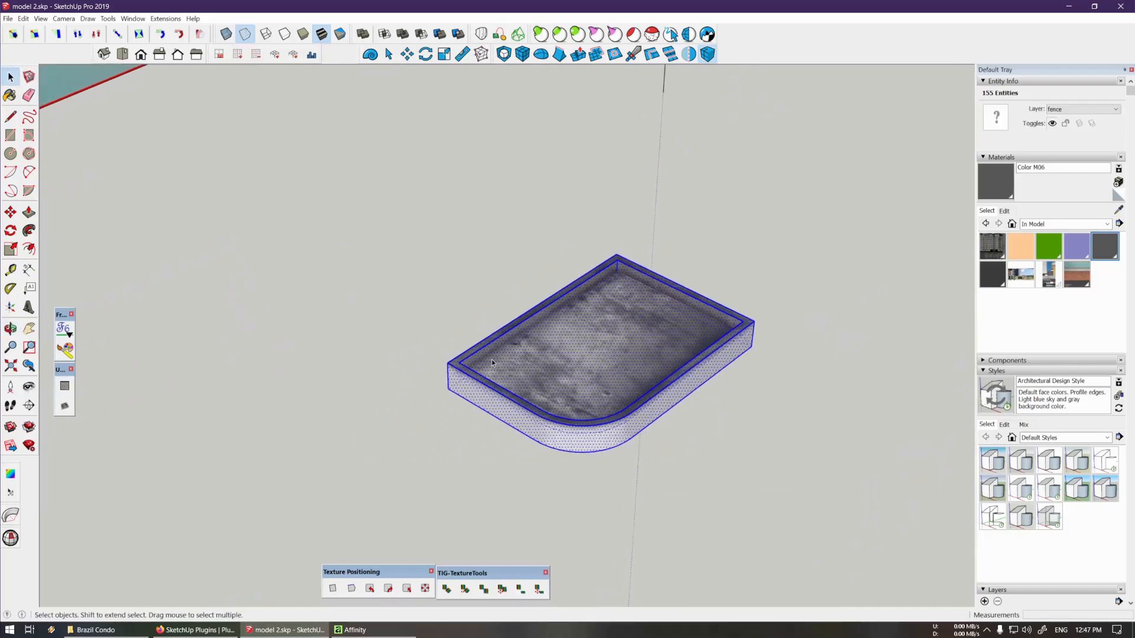
pyautogui.click(10, 154)
pyautogui.click(201, 385)
pyautogui.click(264, 385)
pyautogui.press('space')
pyautogui.click(215, 386)
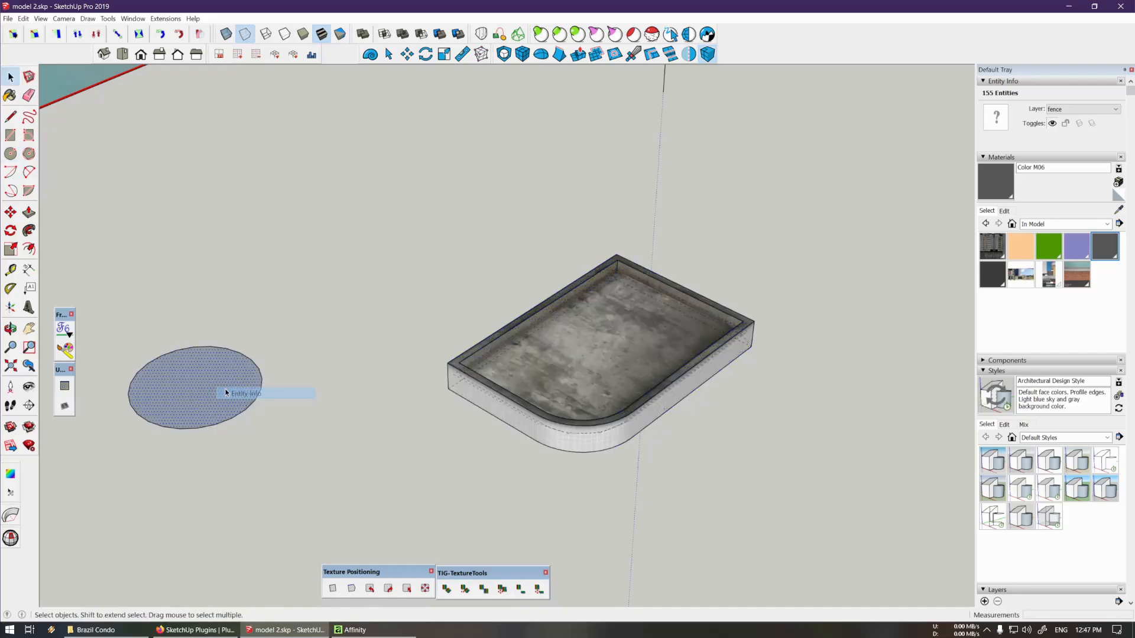
pyautogui.rightClick(224, 386)
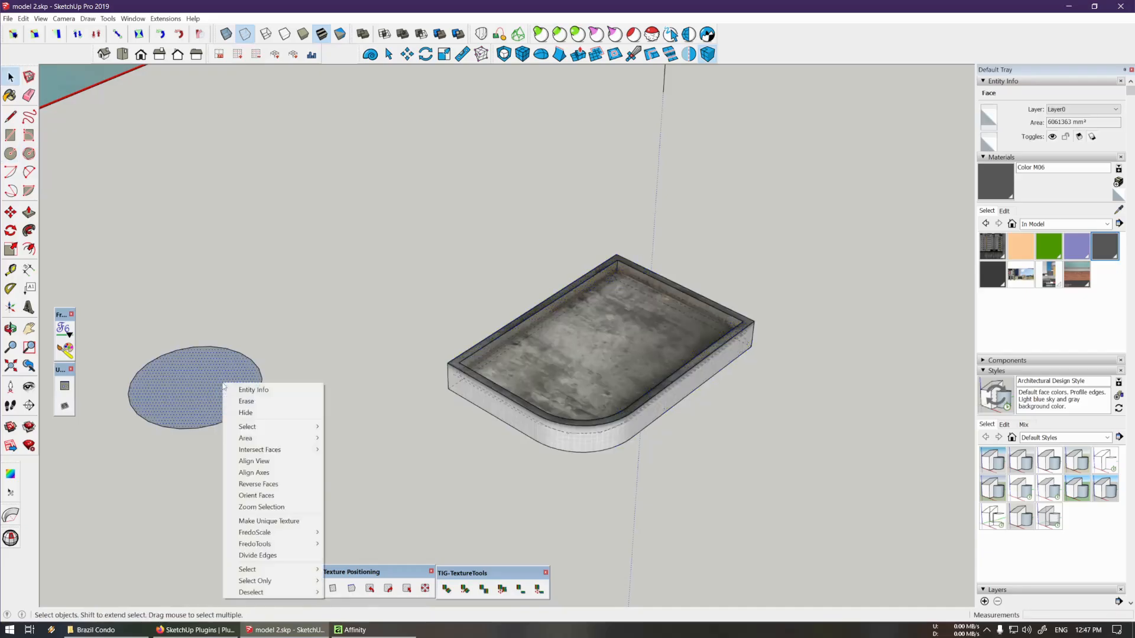
pyautogui.click(258, 485)
pyautogui.doubleClick(241, 390)
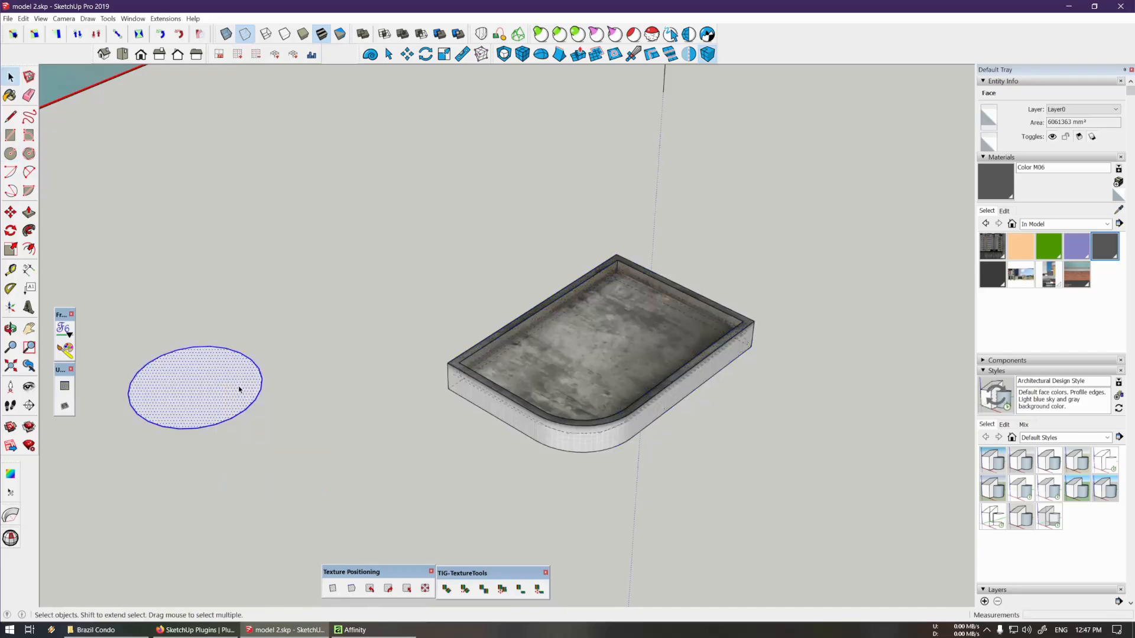
# Select the circle and the slab, narrow the selection to faces with the default material, and group them
pyautogui.scroll(-2, 240, 387)
pyautogui.moveTo(178, 211); pyautogui.dragTo(835, 493)
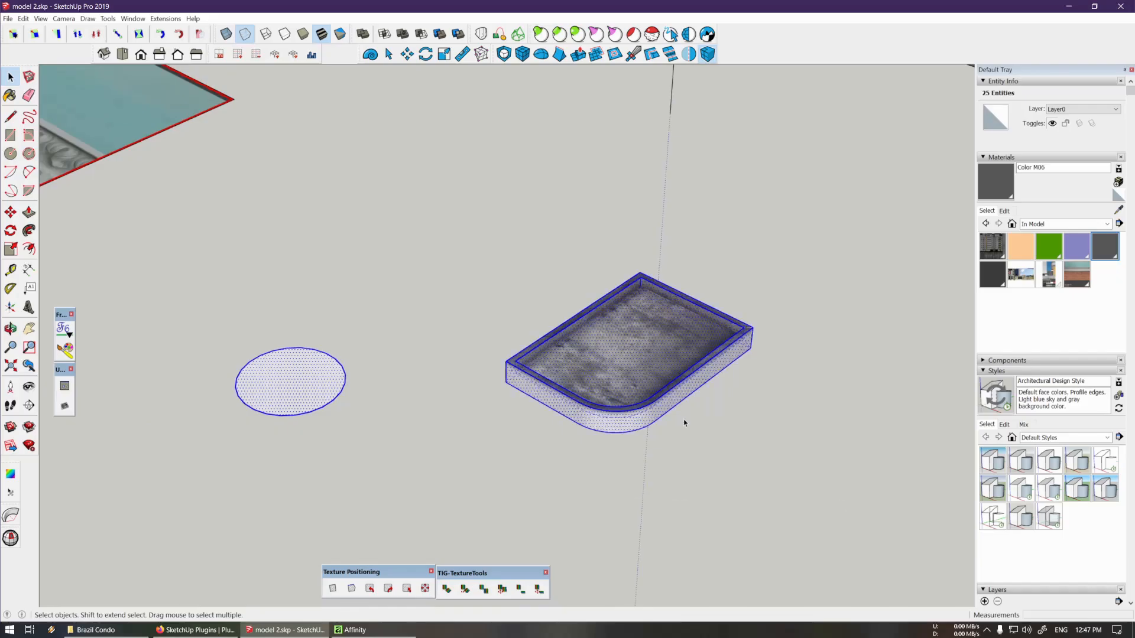
pyautogui.scroll(3, 573, 364)
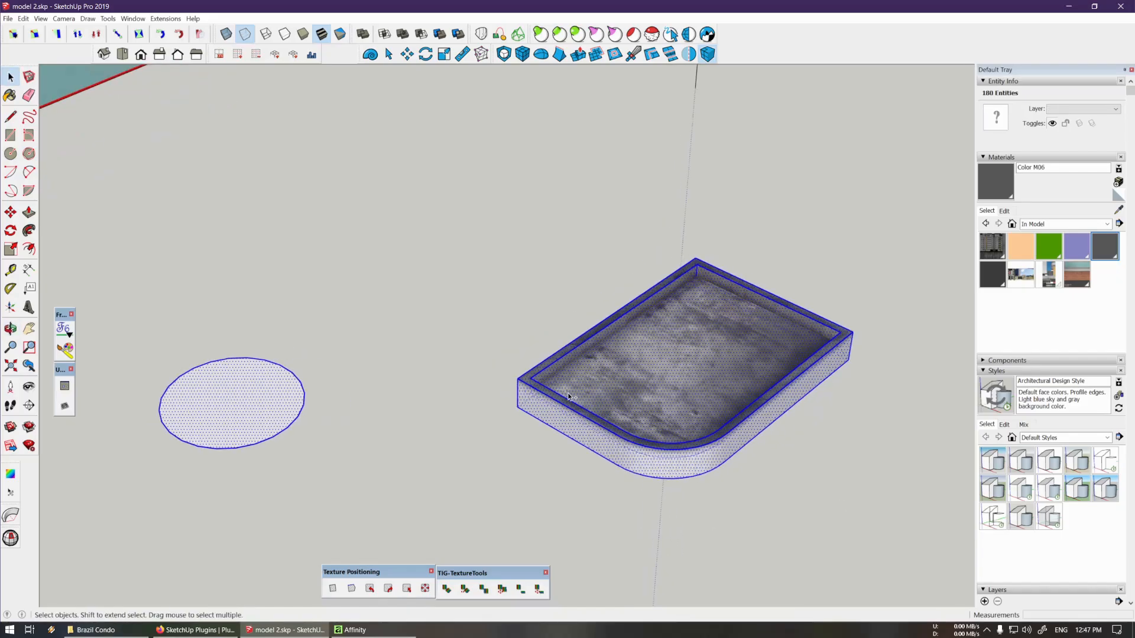
pyautogui.hotkey('shift', 'f')
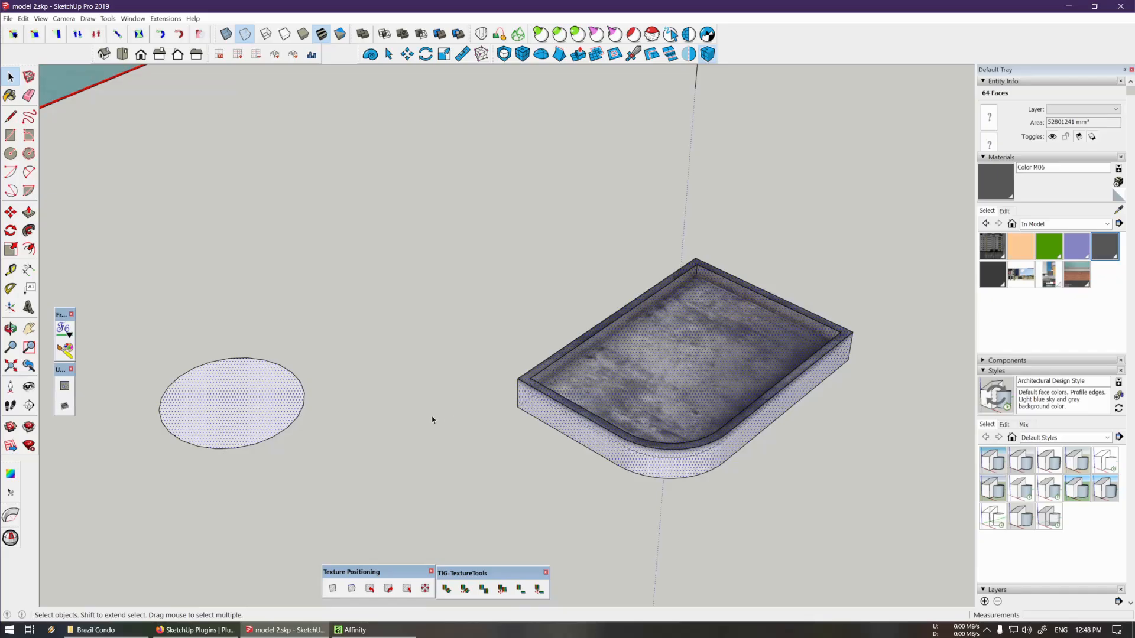
pyautogui.hotkey('shift', 'h')
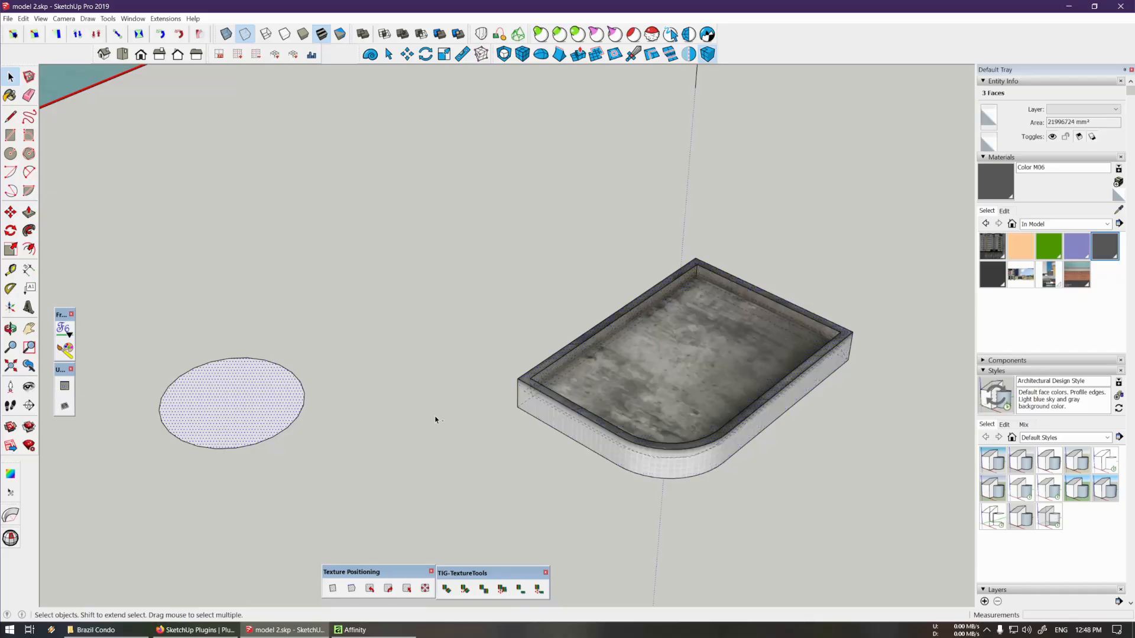
pyautogui.hotkey('ctrl', 'g')
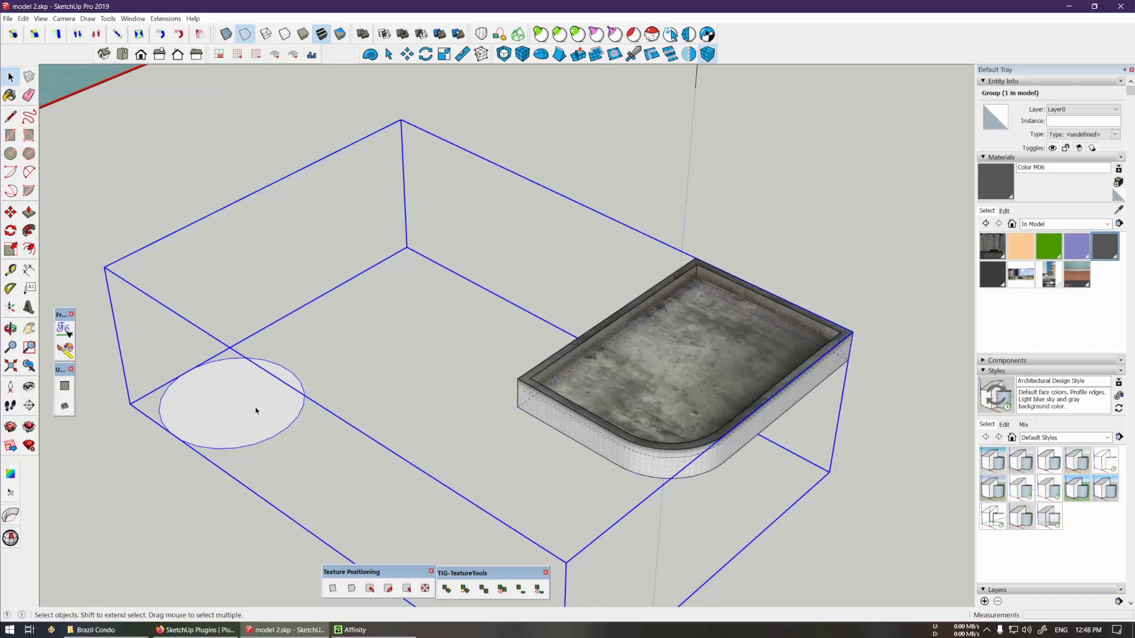
# Open the new group and inspect the slab's large underside face and the small white face at its corner
pyautogui.moveTo(290, 414); pyautogui.dragTo(210, 442, button='middle')
pyautogui.click(211, 442)
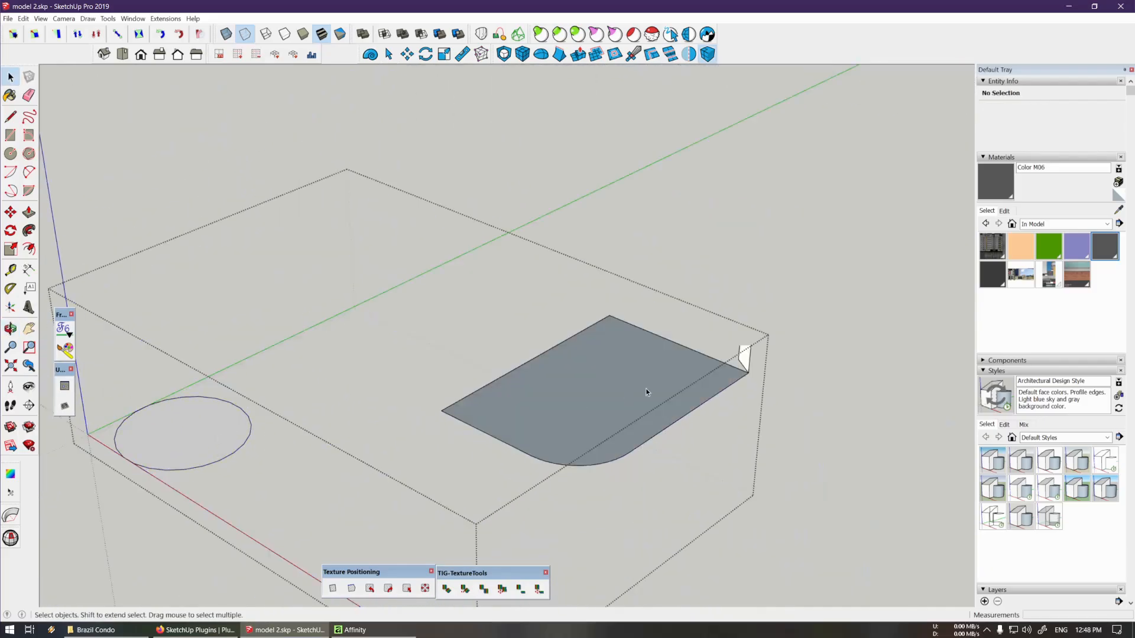
pyautogui.moveTo(629, 398); pyautogui.dragTo(544, 376, button='middle')
pyautogui.click(596, 204)
pyautogui.scroll(5, 597, 338)
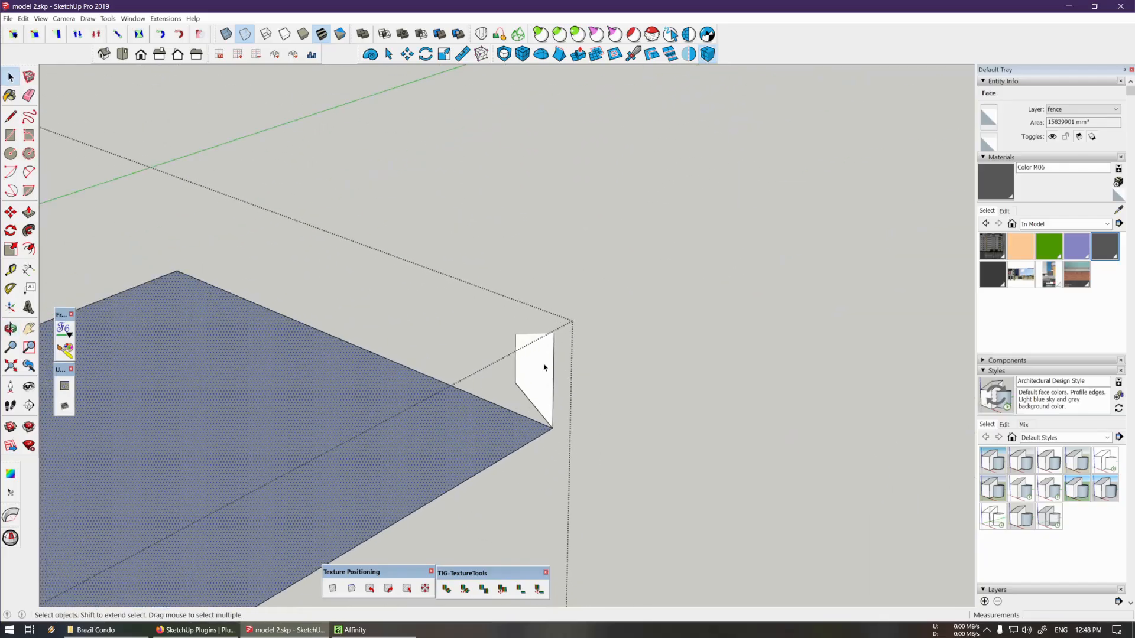
pyautogui.scroll(-3, 548, 357)
pyautogui.scroll(3, 547, 388)
pyautogui.scroll(2, 531, 349)
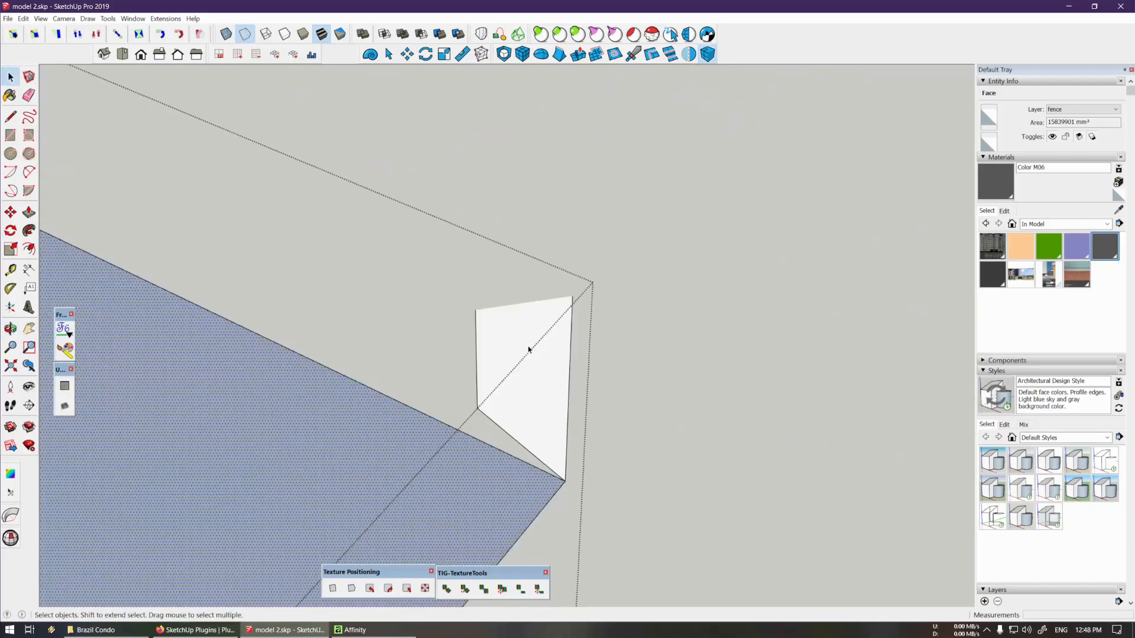
pyautogui.scroll(-1, 531, 349)
pyautogui.moveTo(531, 349); pyautogui.dragTo(492, 368, button='middle')
pyautogui.scroll(3, 492, 370)
# Delete the small white corner face with its bounding edges inside the group, and exit group editing
pyautogui.click(524, 356)
pyautogui.scroll(-1, 524, 356)
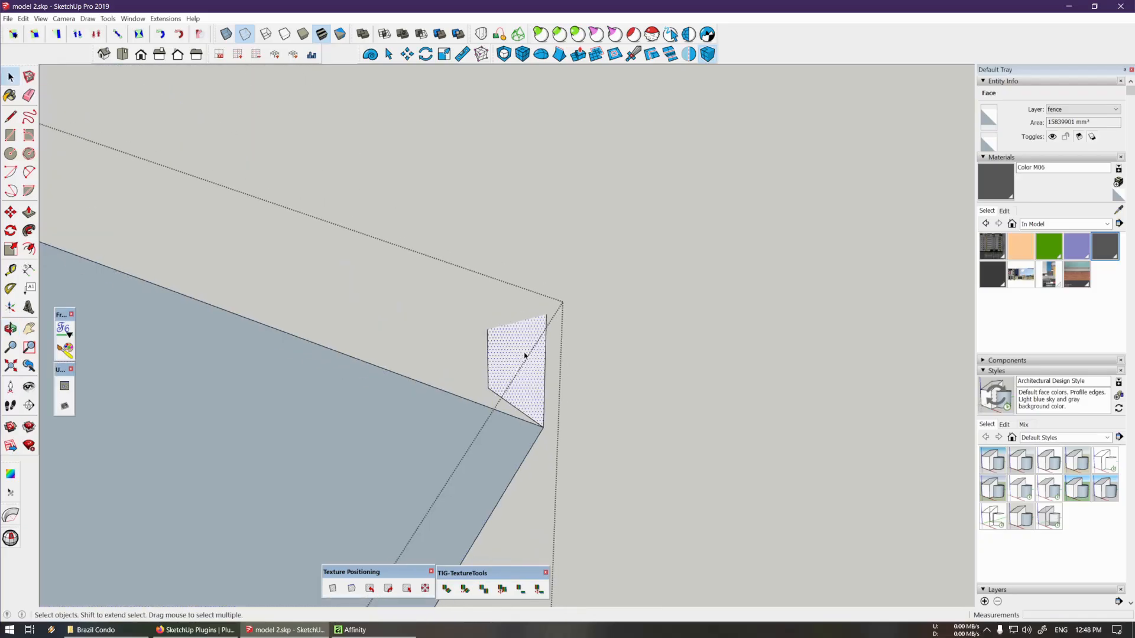
pyautogui.doubleClick(523, 356)
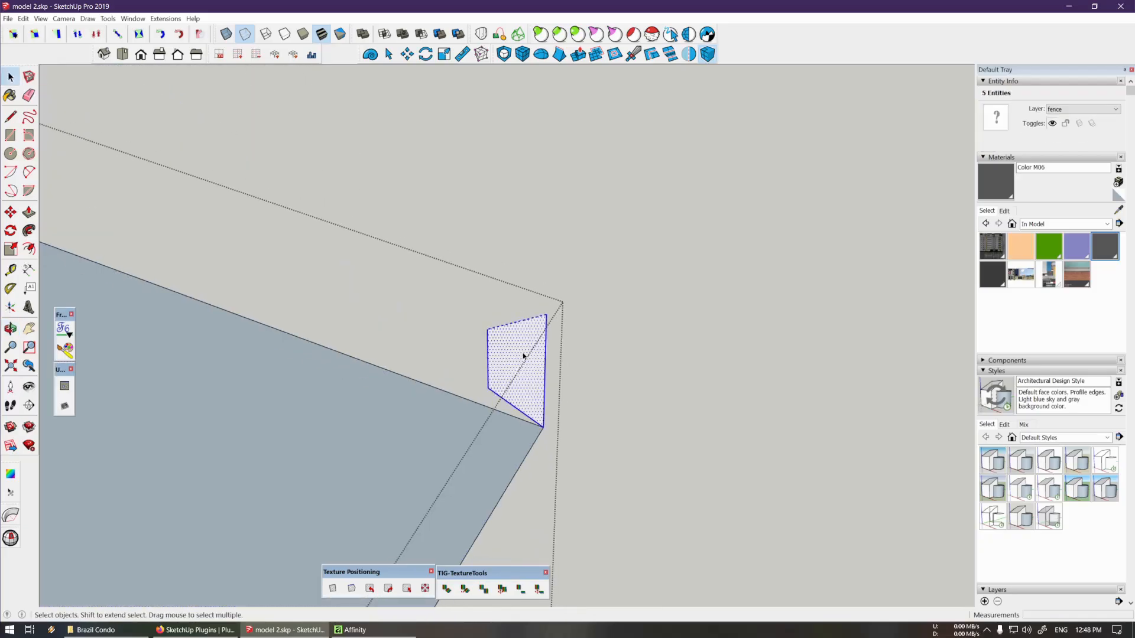
pyautogui.press('Delete')
pyautogui.scroll(-5, 523, 357)
pyautogui.keyDown('shift'); pyautogui.moveTo(458, 440); pyautogui.dragTo(574, 341, button='middle'); pyautogui.keyUp('shift')
pyautogui.click(641, 132)
pyautogui.moveTo(641, 131); pyautogui.dragTo(520, 436, button='middle')
pyautogui.press('Escape')
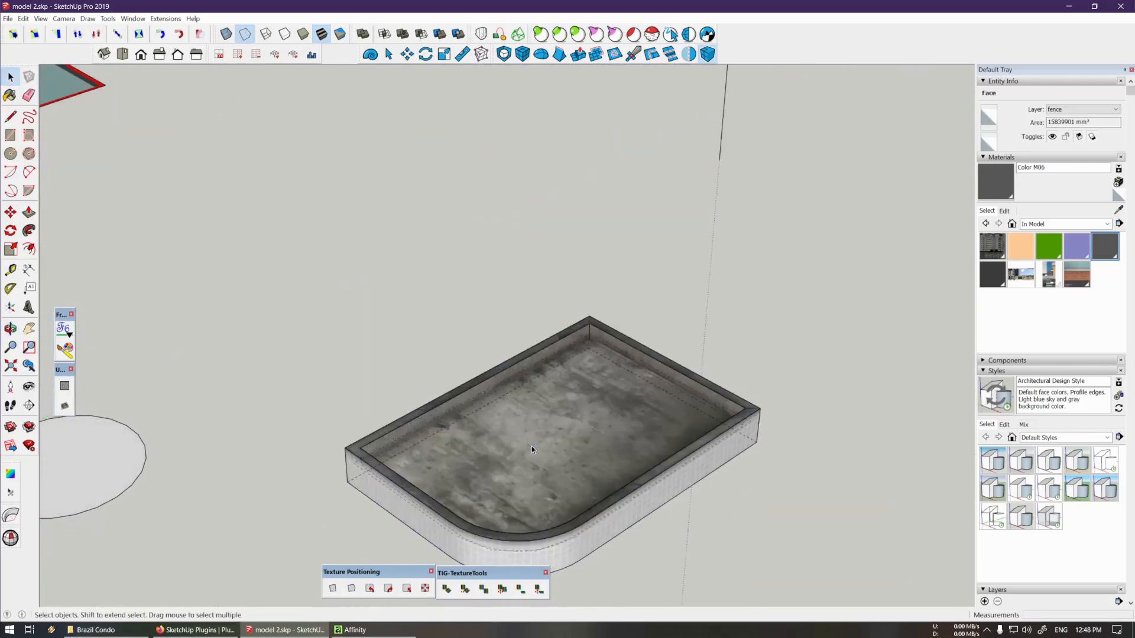
pyautogui.scroll(-3, 531, 446)
# View the texture plugin entries in Affinity's plugin list, and reposition the Texture Positioning and TIG-TextureTools toolbars in SketchUp
pyautogui.hotkey('alt', 'Tab')
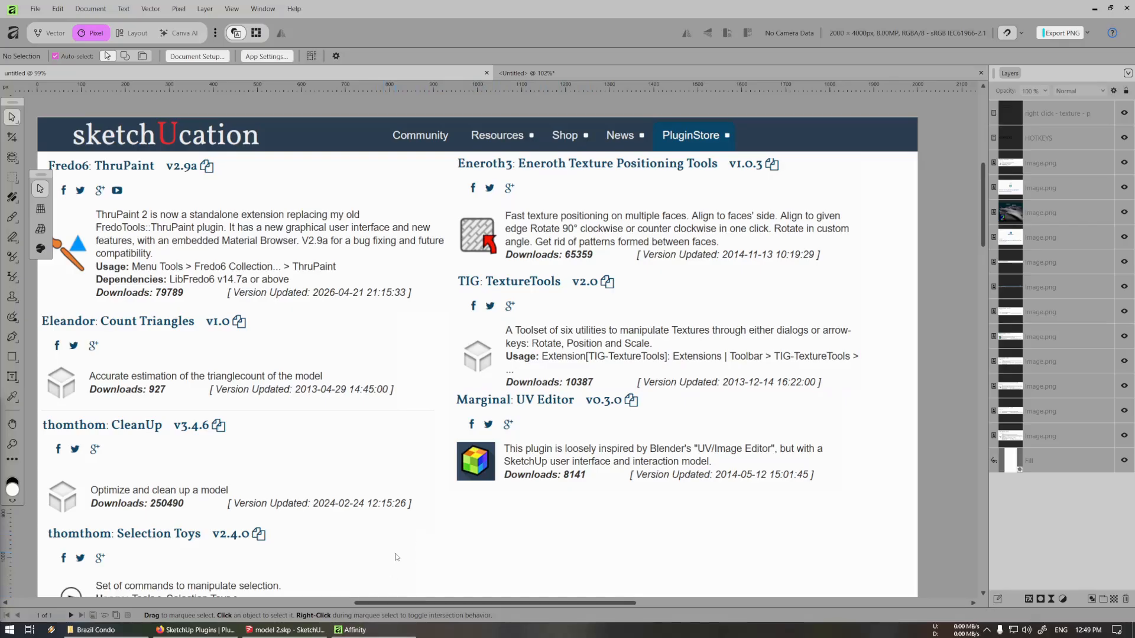
pyautogui.hotkey('alt', 'Tab')
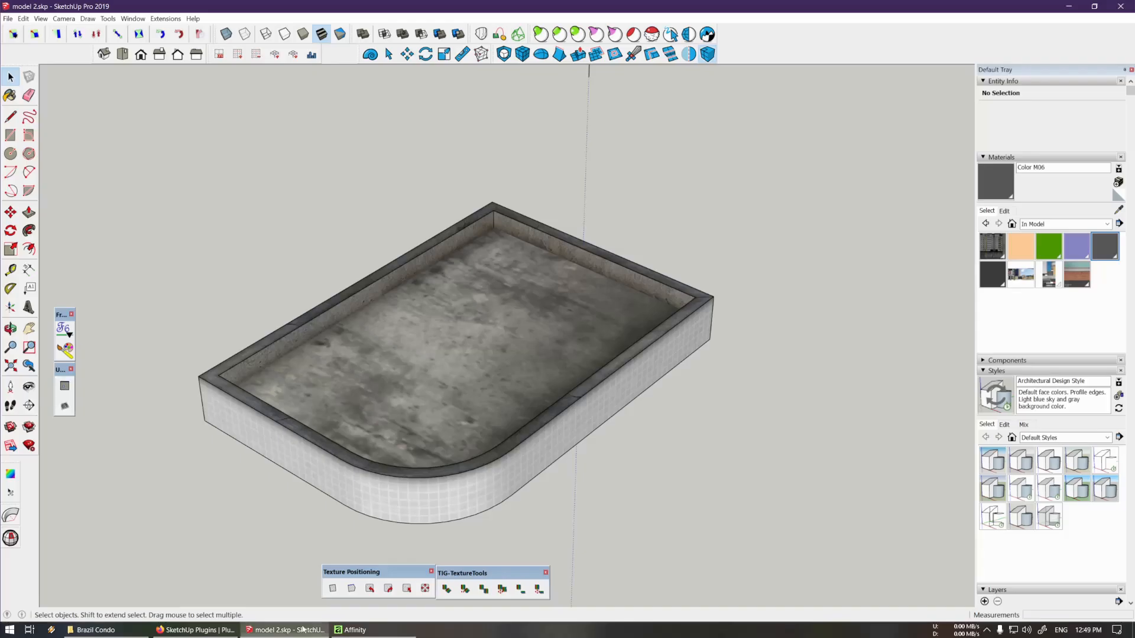
pyautogui.moveTo(480, 573)
pyautogui.mouseDown()
pyautogui.moveTo(502, 571)
pyautogui.moveTo(489, 569)
pyautogui.mouseUp()
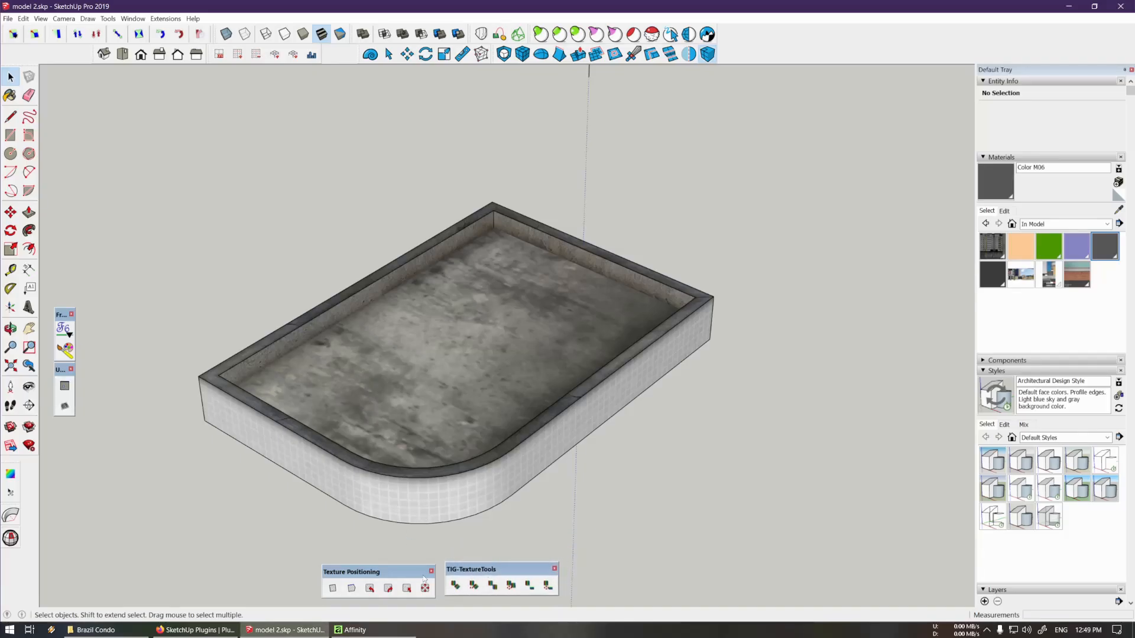
pyautogui.moveTo(397, 572); pyautogui.dragTo(404, 568)
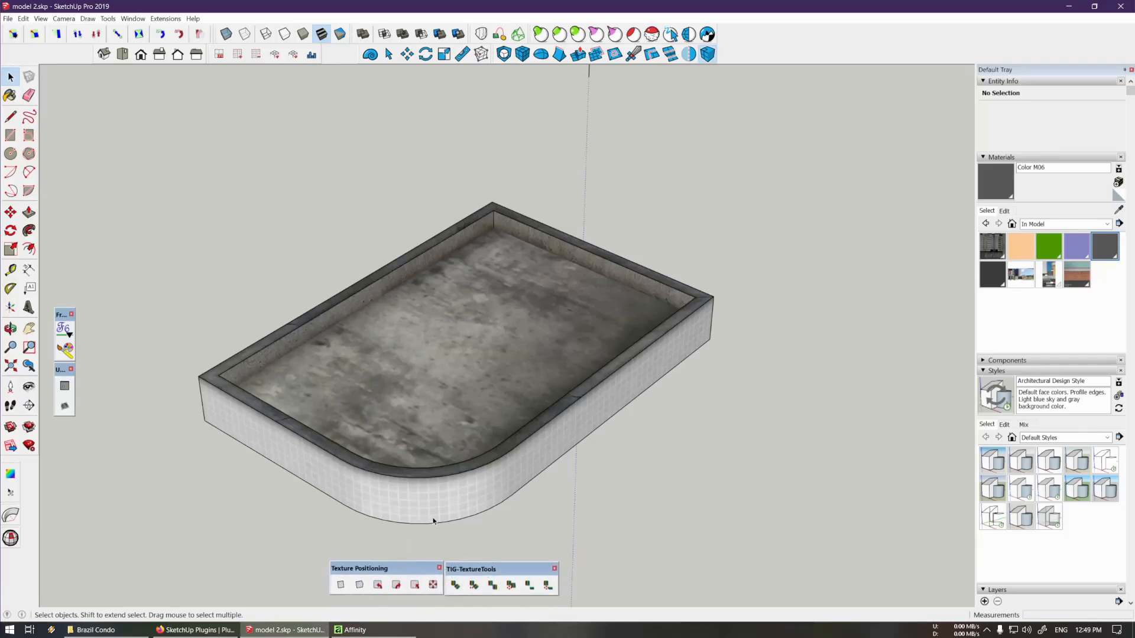
# Select the concrete floor face inside the curb and reposition its texture by moving it in texture position mode
pyautogui.click(446, 387)
pyautogui.moveTo(446, 386)
pyautogui.mouseDown(button='middle')
pyautogui.moveTo(470, 356)
pyautogui.moveTo(456, 356)
pyautogui.mouseUp(button='middle')
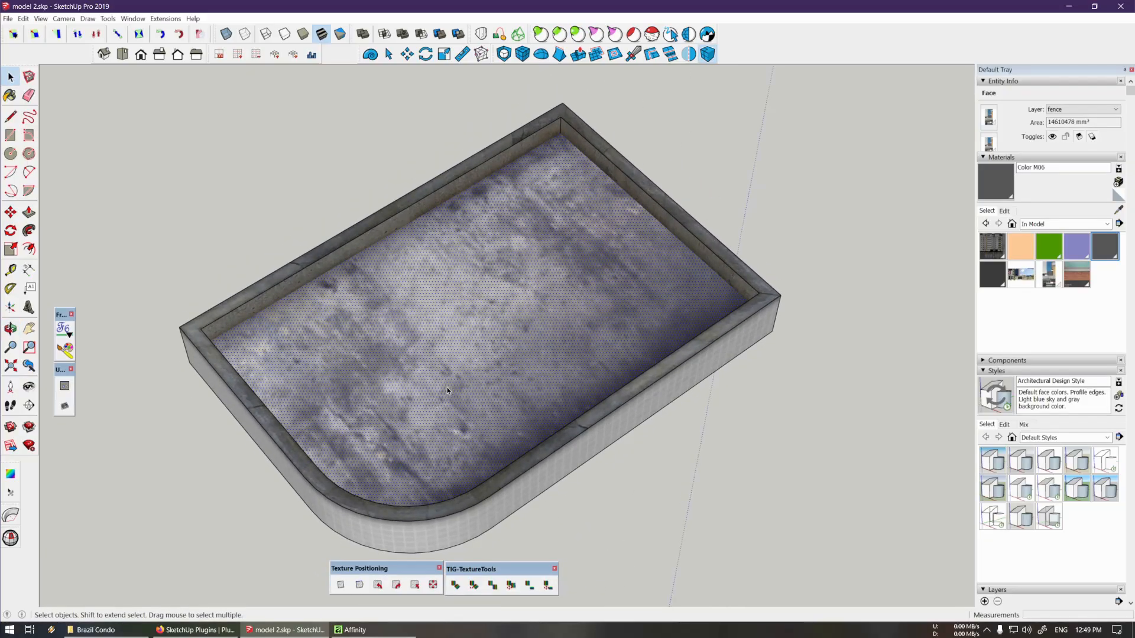
pyautogui.hotkey('shift', 't')
pyautogui.scroll(-3, 552, 353)
pyautogui.moveTo(466, 465); pyautogui.dragTo(518, 341)
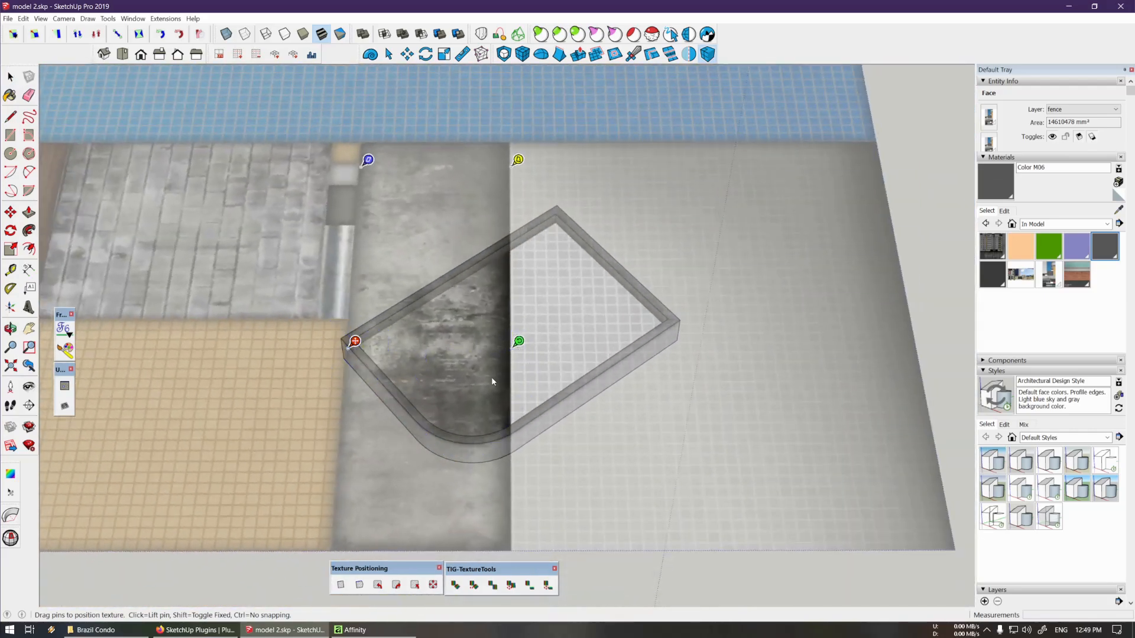
pyautogui.press('Return')
pyautogui.scroll(6, 497, 390)
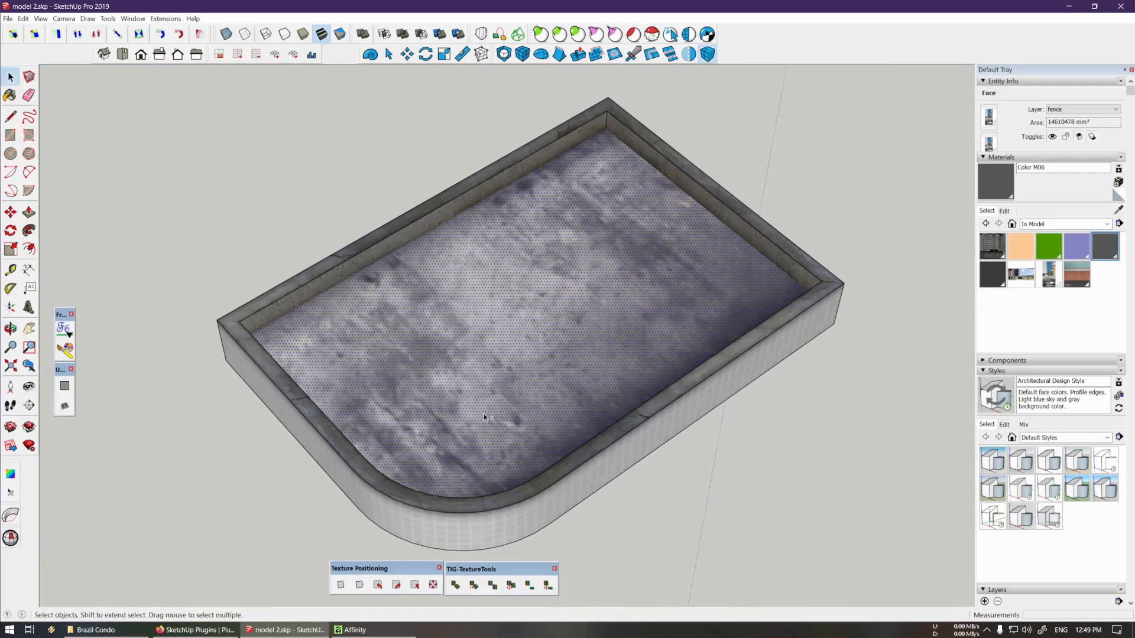
# Rotate the floor face's texture repeatedly in 90° clockwise increments with Texture Positioning
pyautogui.click(398, 585)
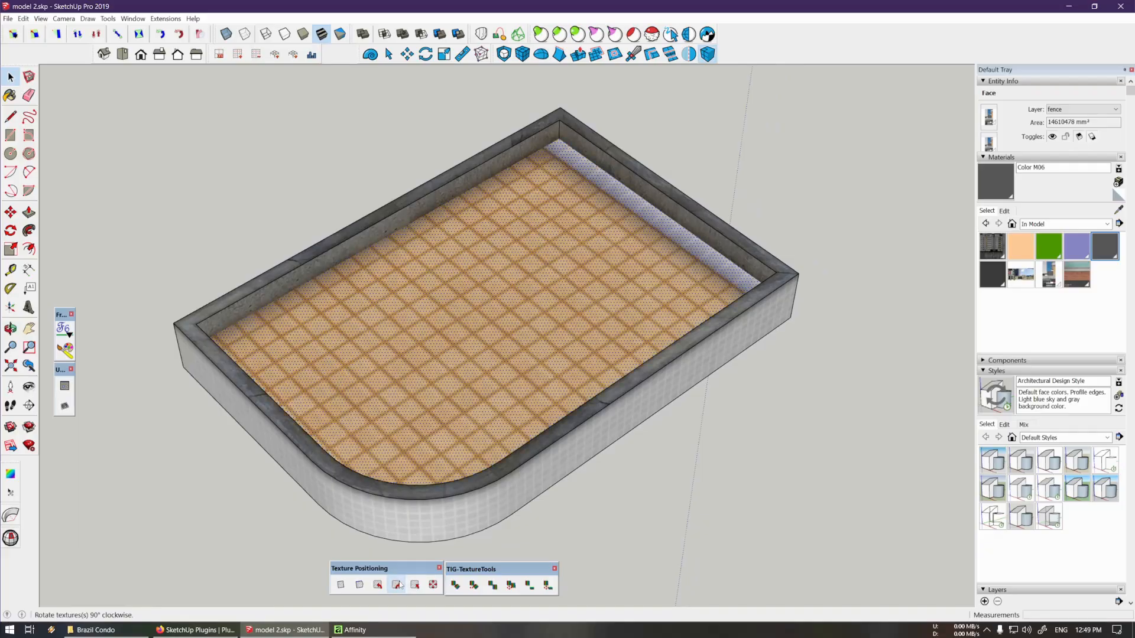
pyautogui.click(397, 585)
pyautogui.click(398, 585)
pyautogui.click(398, 585)
pyautogui.click(397, 585)
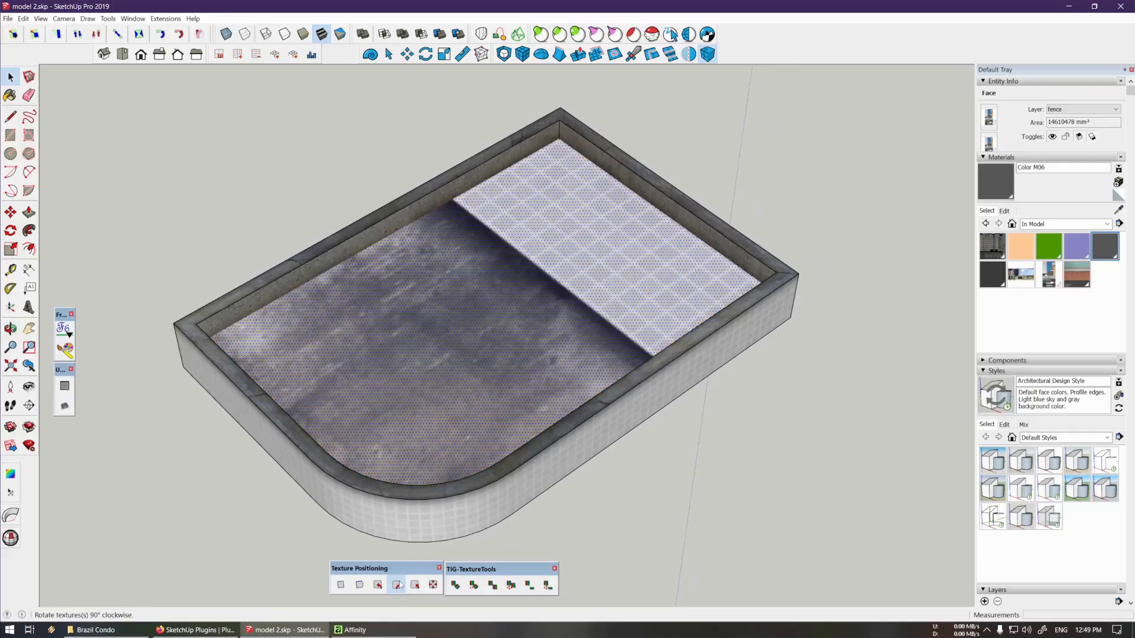
pyautogui.click(397, 585)
pyautogui.click(398, 586)
pyautogui.click(398, 585)
pyautogui.click(398, 586)
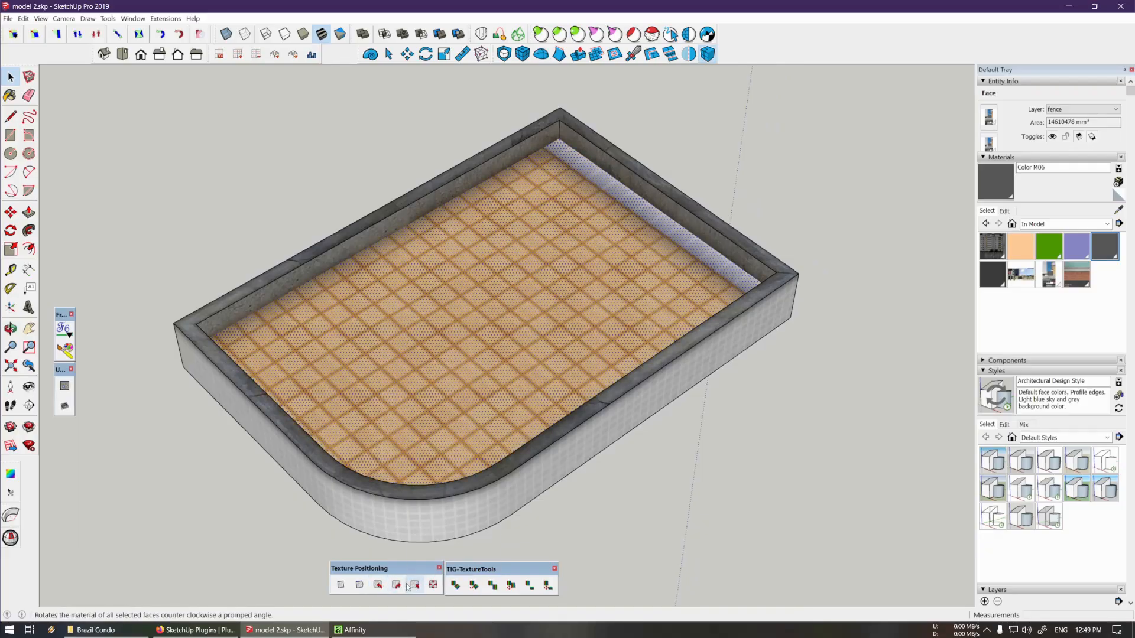
# Rotate the floor face's texture counter-clockwise by a custom angle of 45 degrees and finish texture positioning
pyautogui.click(408, 586)
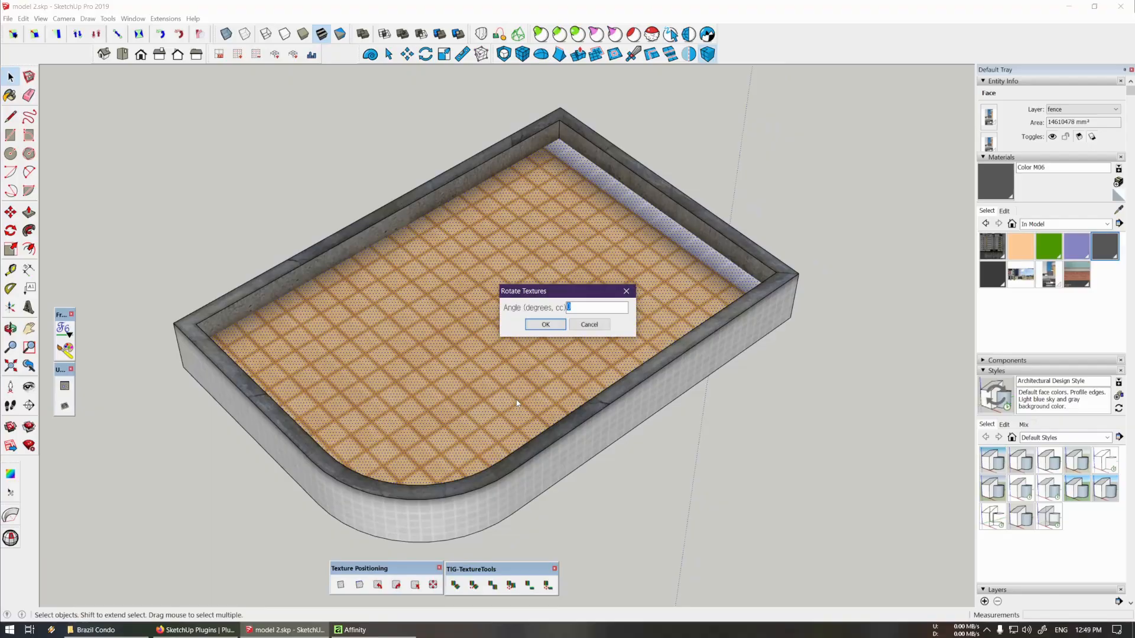
pyautogui.write('45')
pyautogui.press('Return')
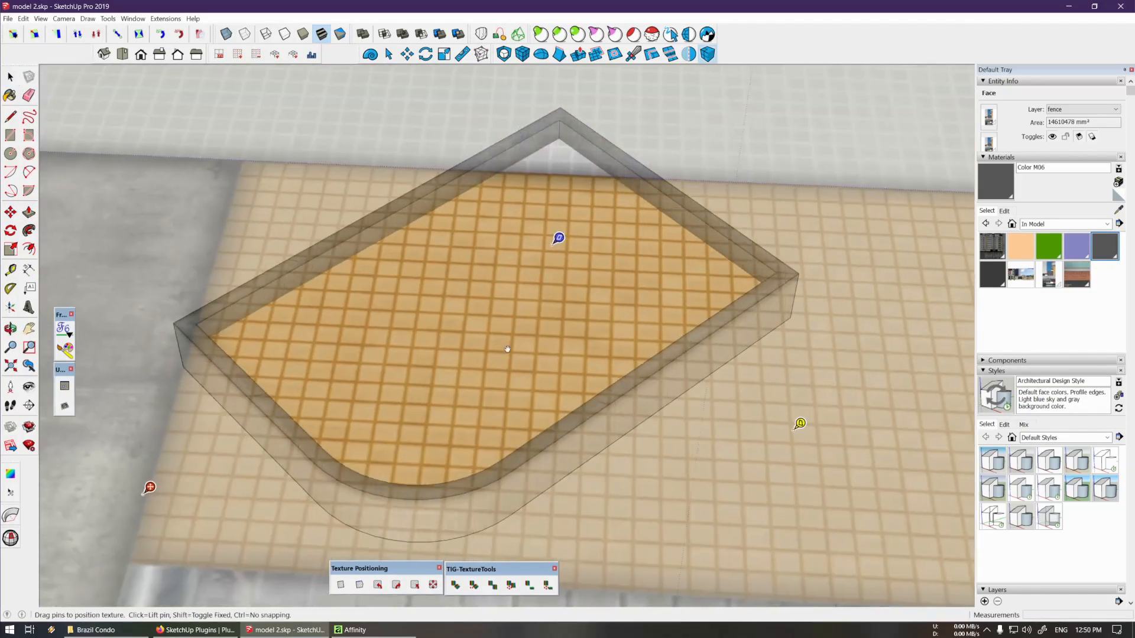
pyautogui.rightClick(490, 337)
pyautogui.click(502, 337)
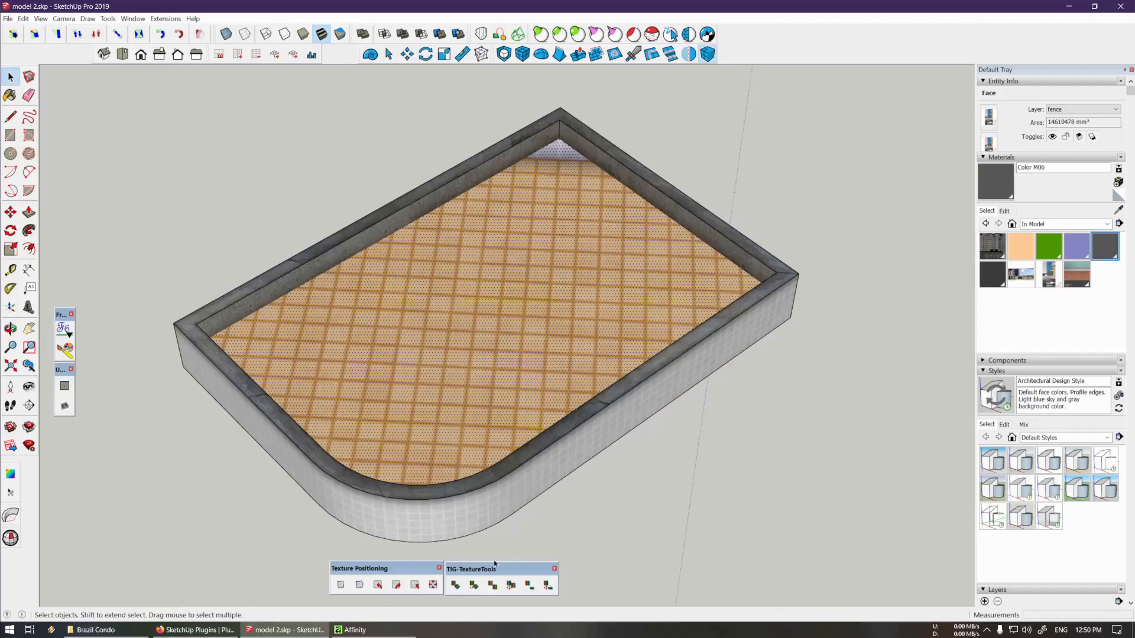
# Scale the floor face's texture by 2 in both U and V with TIG-TextureTools
pyautogui.moveTo(496, 572); pyautogui.dragTo(496, 571)
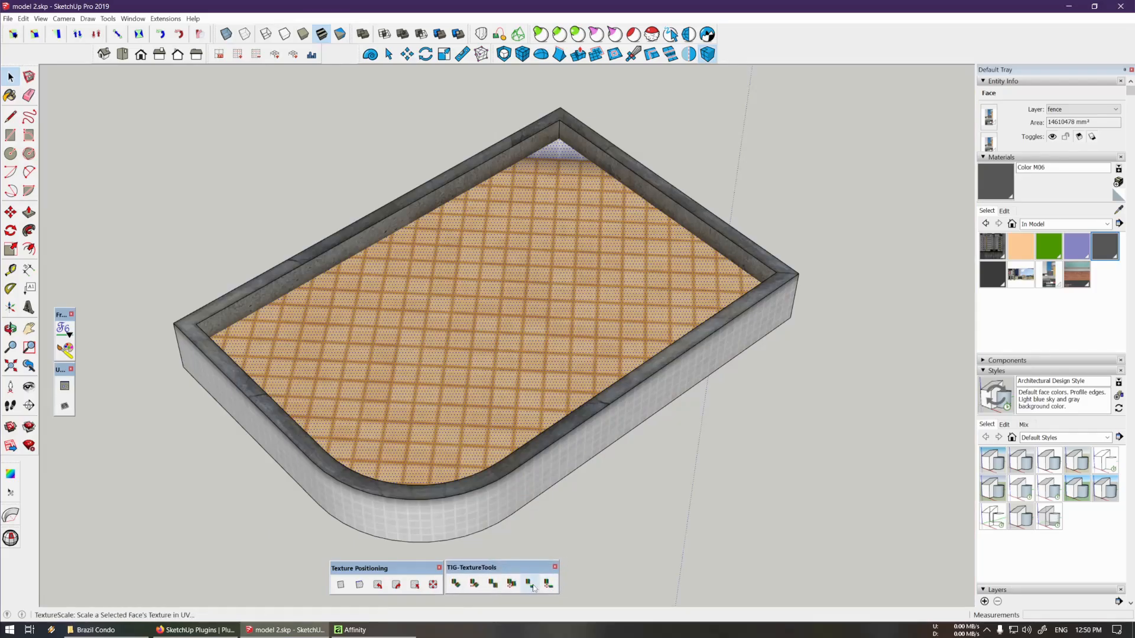
pyautogui.click(531, 585)
pyautogui.moveTo(512, 556); pyautogui.dragTo(519, 401)
pyautogui.write('2')
pyautogui.press('Tab')
pyautogui.write('2')
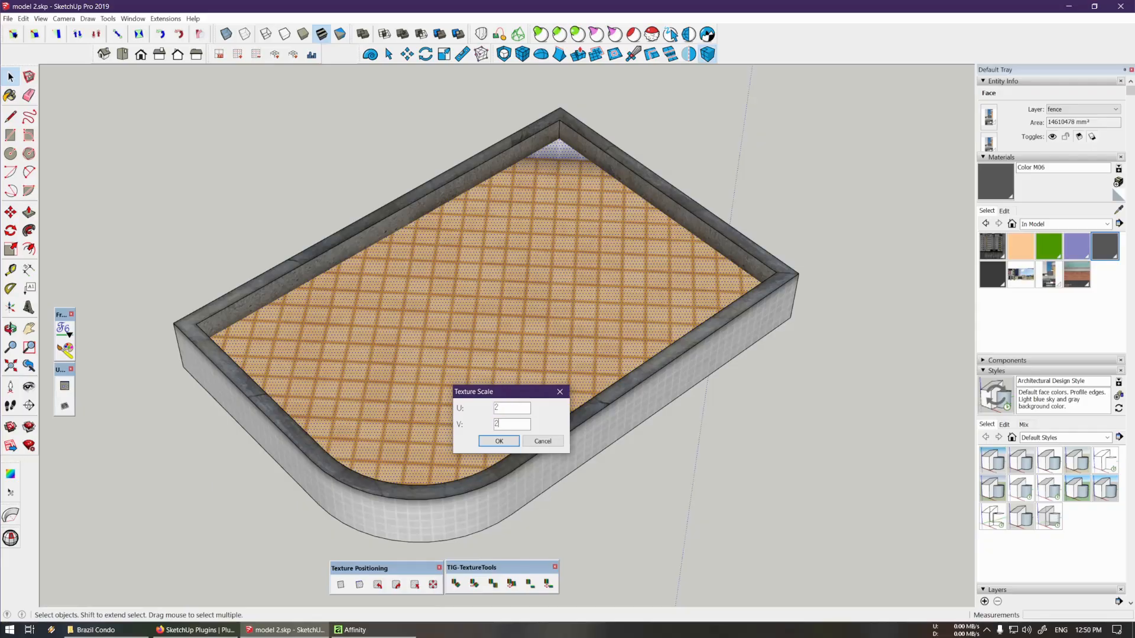
pyautogui.click(499, 441)
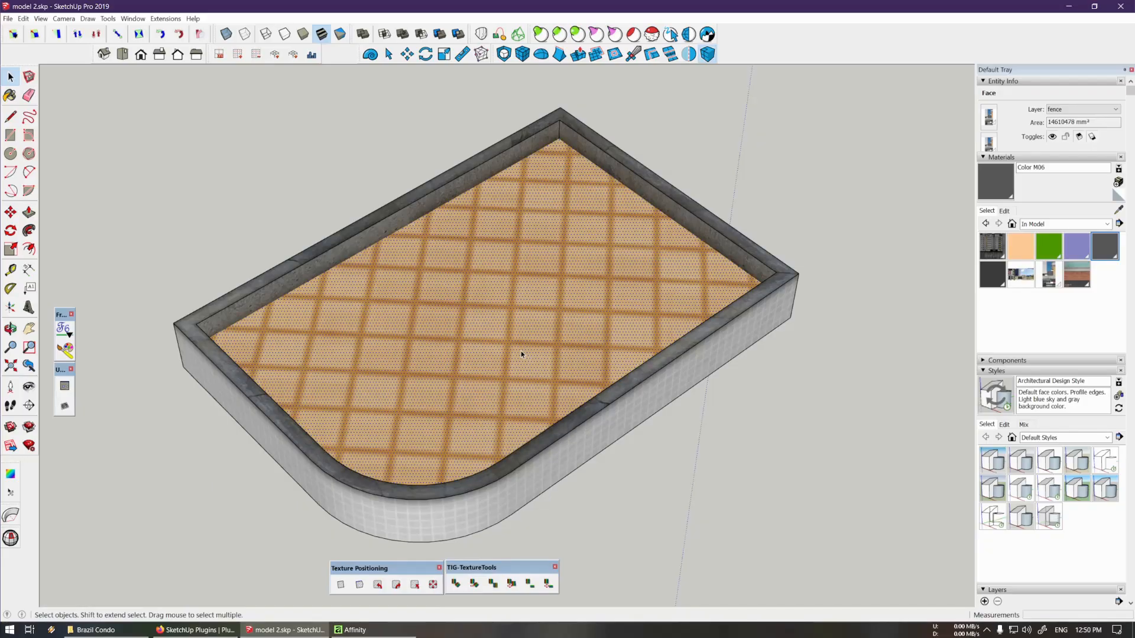
# View the UV Editor entry in Affinity's plugin list, and locate its toolbar back in SketchUp
pyautogui.hotkey('alt', 'Tab')
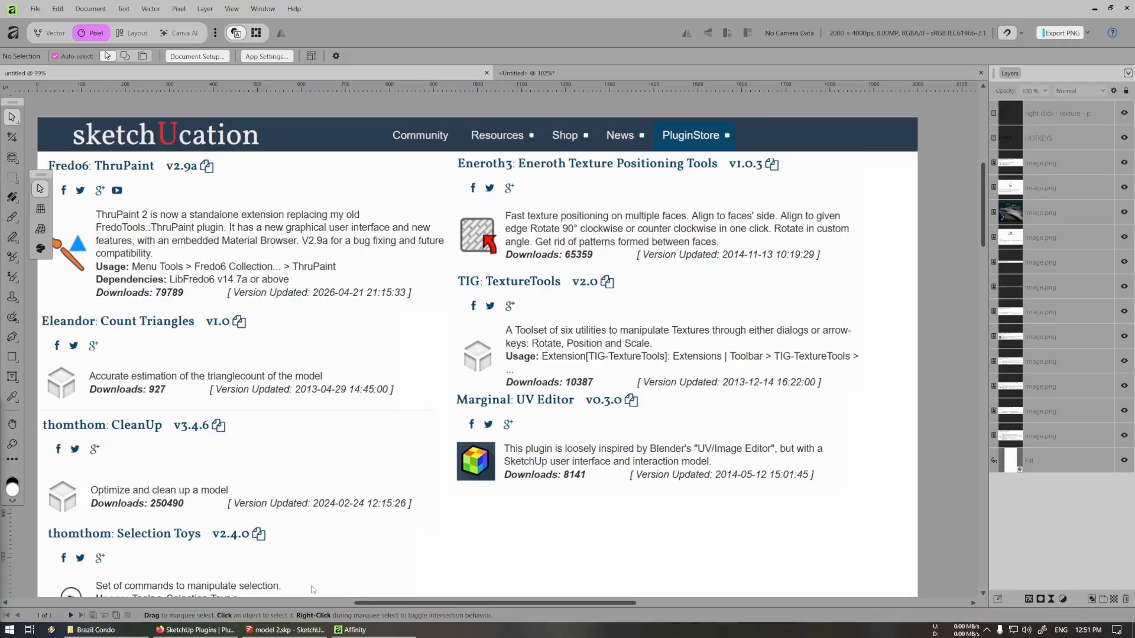
pyautogui.hotkey('alt', 'Tab')
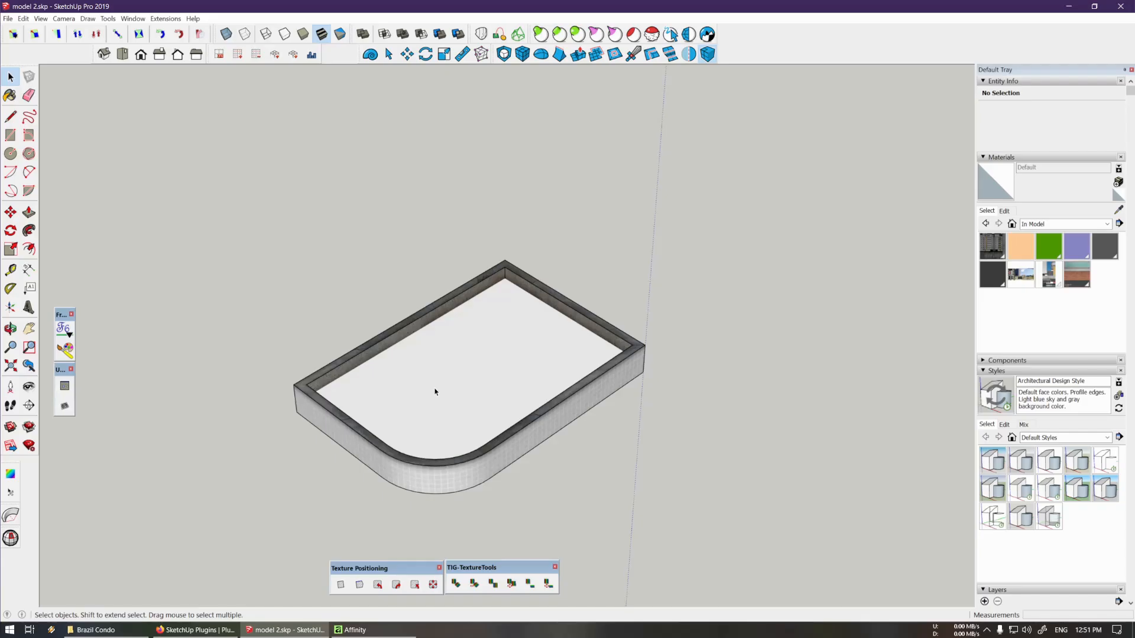
pyautogui.moveTo(434, 392); pyautogui.dragTo(490, 414, button='middle')
pyautogui.scroll(-1, 466, 390)
pyautogui.moveTo(63, 370)
pyautogui.mouseDown()
pyautogui.moveTo(303, 334)
pyautogui.moveTo(59, 358)
pyautogui.moveTo(60, 372)
pyautogui.mouseUp()
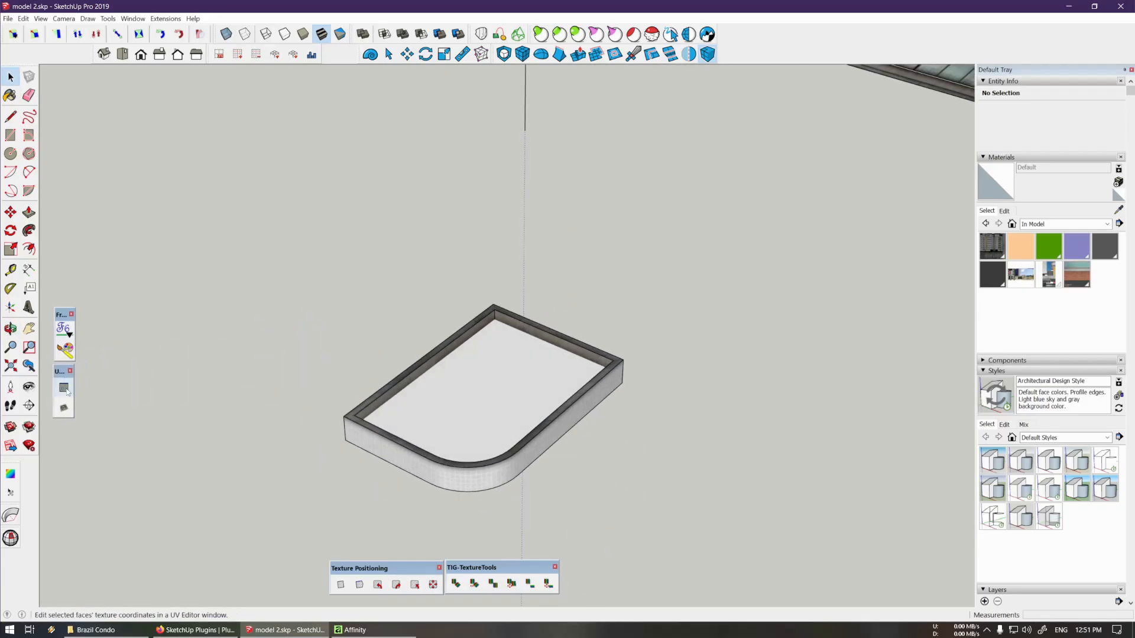
# Open the UV Editor, fit its window beside the model, and load the white floor face into it
pyautogui.click(65, 390)
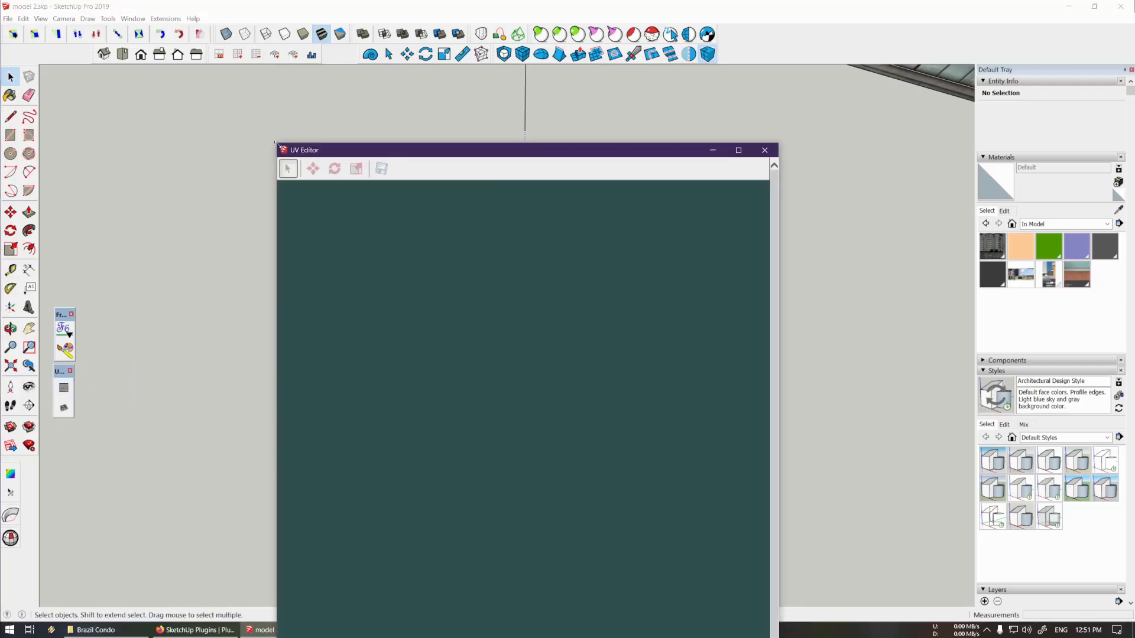
pyautogui.moveTo(275, 143)
pyautogui.mouseDown()
pyautogui.moveTo(343, 195)
pyautogui.moveTo(332, 211)
pyautogui.moveTo(704, 131)
pyautogui.moveTo(689, 124)
pyautogui.moveTo(687, 102)
pyautogui.mouseUp()
pyautogui.keyDown('shift'); pyautogui.moveTo(437, 290); pyautogui.dragTo(378, 286, button='middle'); pyautogui.keyUp('shift')
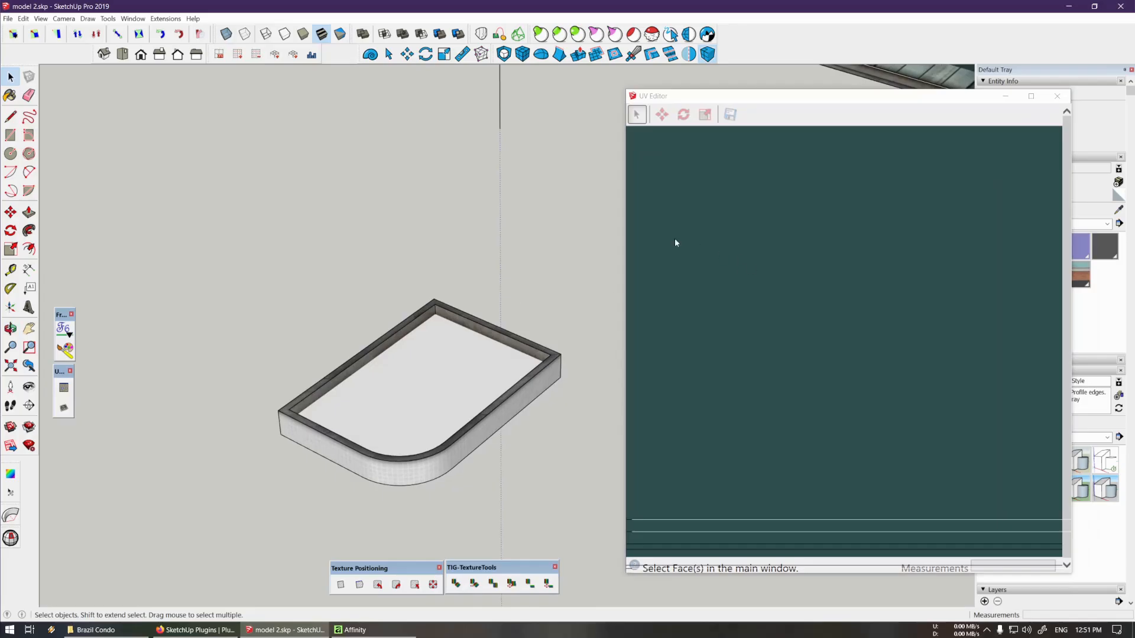
pyautogui.click(404, 384)
pyautogui.moveTo(473, 392)
pyautogui.mouseDown(button='middle')
pyautogui.moveTo(433, 382)
pyautogui.moveTo(450, 430)
pyautogui.moveTo(467, 382)
pyautogui.mouseUp(button='middle')
pyautogui.scroll(-3, 644, 152)
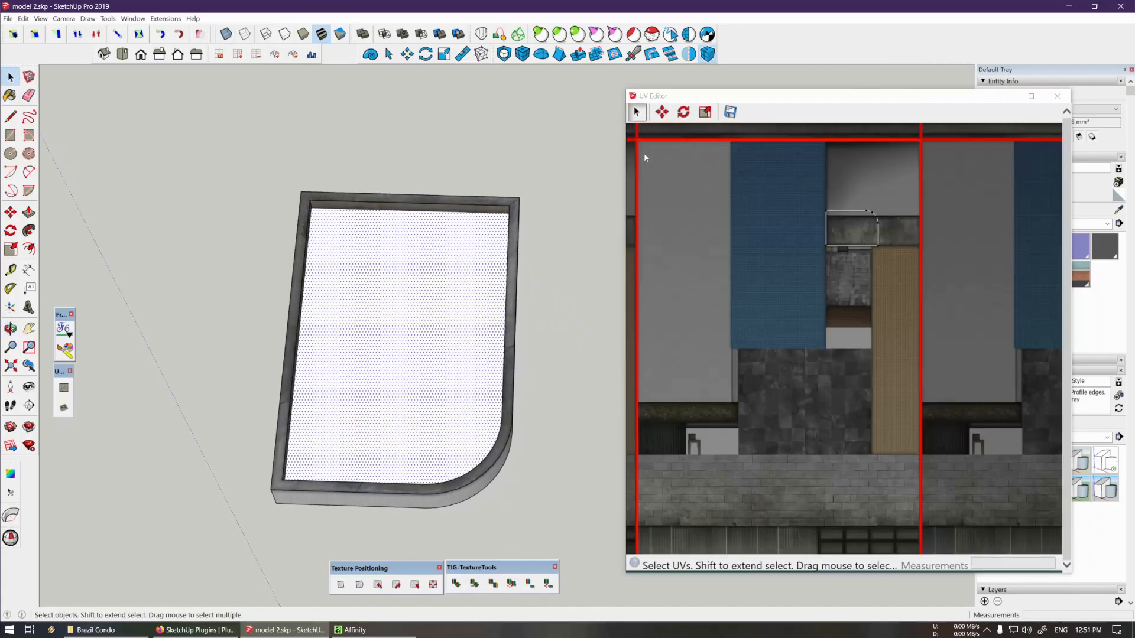
# Examine the repeating trim-sheet tiles, their red boundaries and the face's UV outline in the UV Editor
pyautogui.scroll(-1, 644, 154)
pyautogui.scroll(-1, 961, 306)
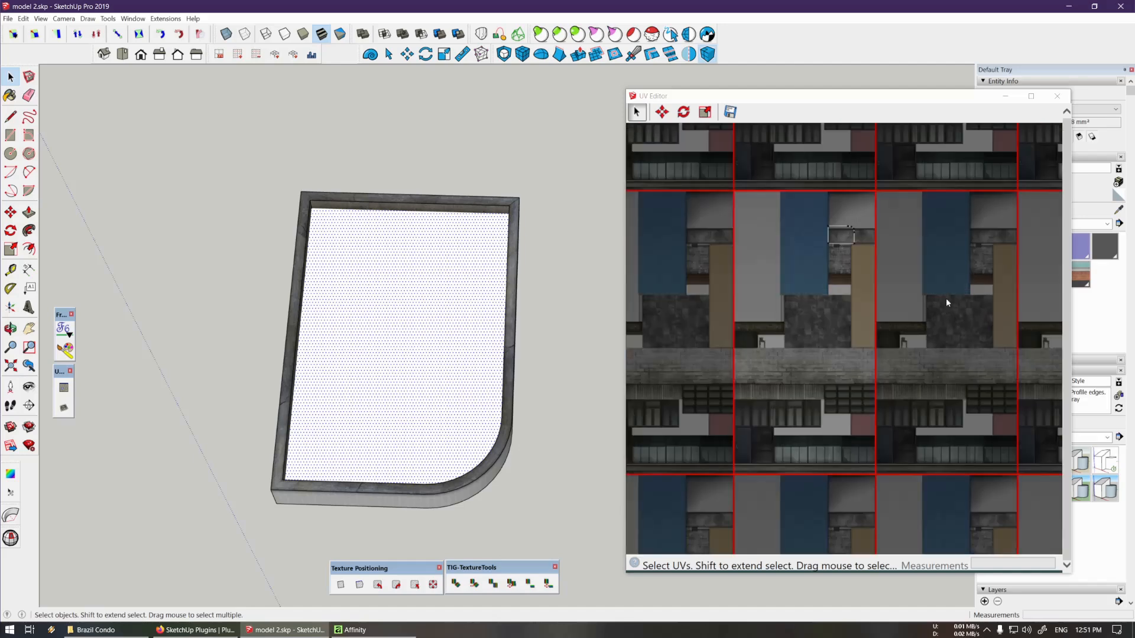
pyautogui.scroll(1, 945, 303)
pyautogui.scroll(-1, 641, 147)
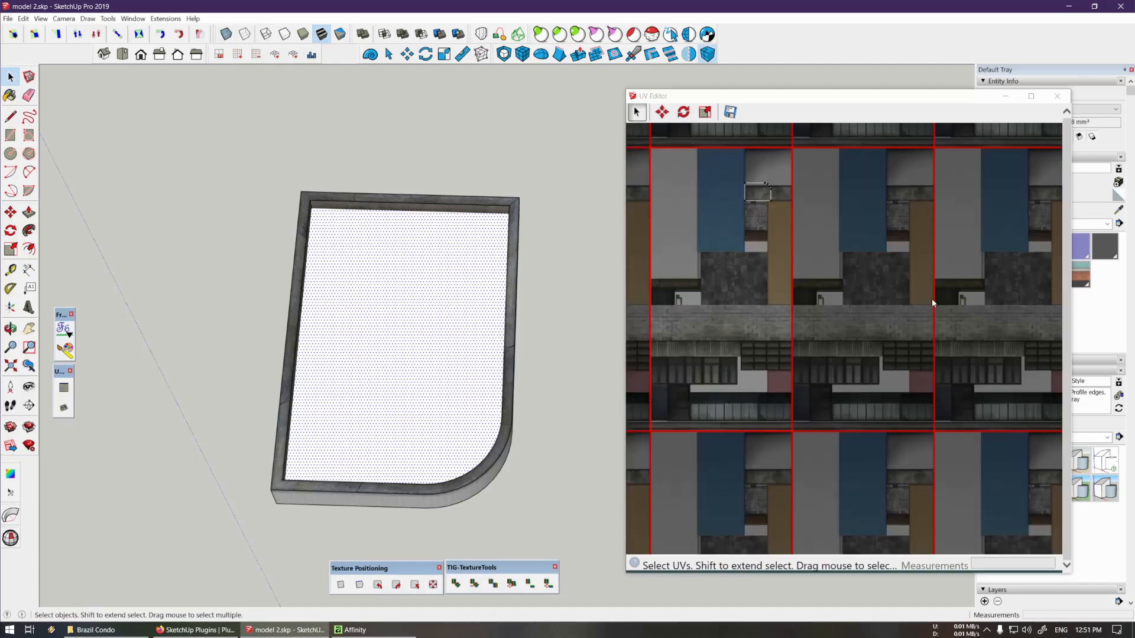
pyautogui.scroll(-1, 938, 357)
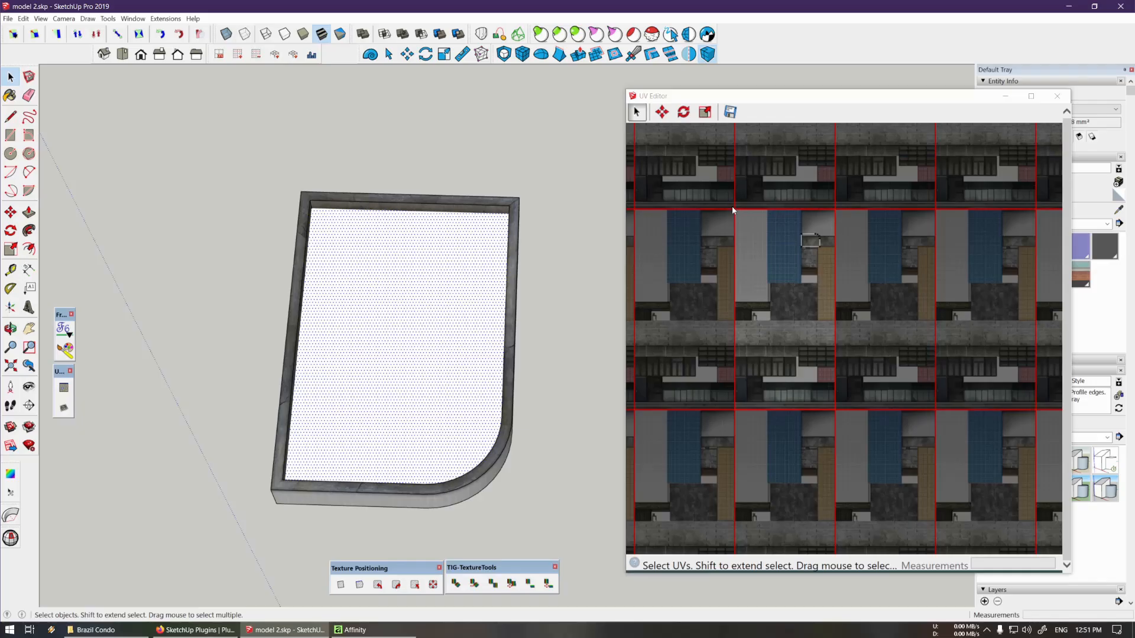
pyautogui.scroll(1, 732, 208)
pyautogui.scroll(1, 828, 328)
pyautogui.scroll(1, 816, 462)
pyautogui.scroll(-2, 816, 461)
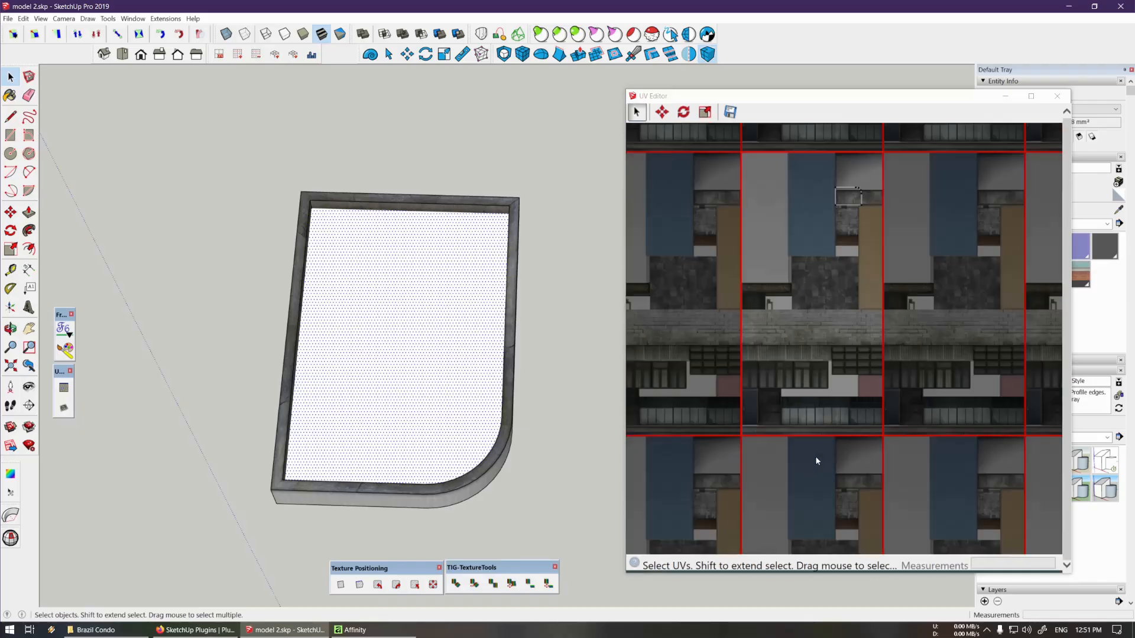
pyautogui.scroll(1, 830, 249)
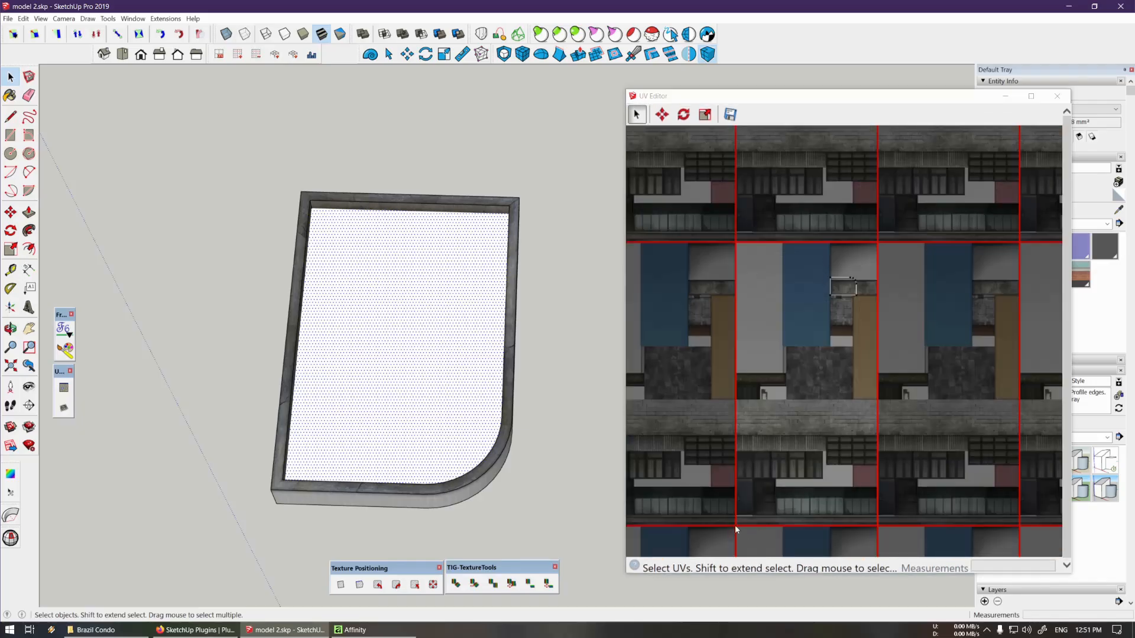
pyautogui.scroll(-1, 742, 307)
pyautogui.scroll(1, 749, 405)
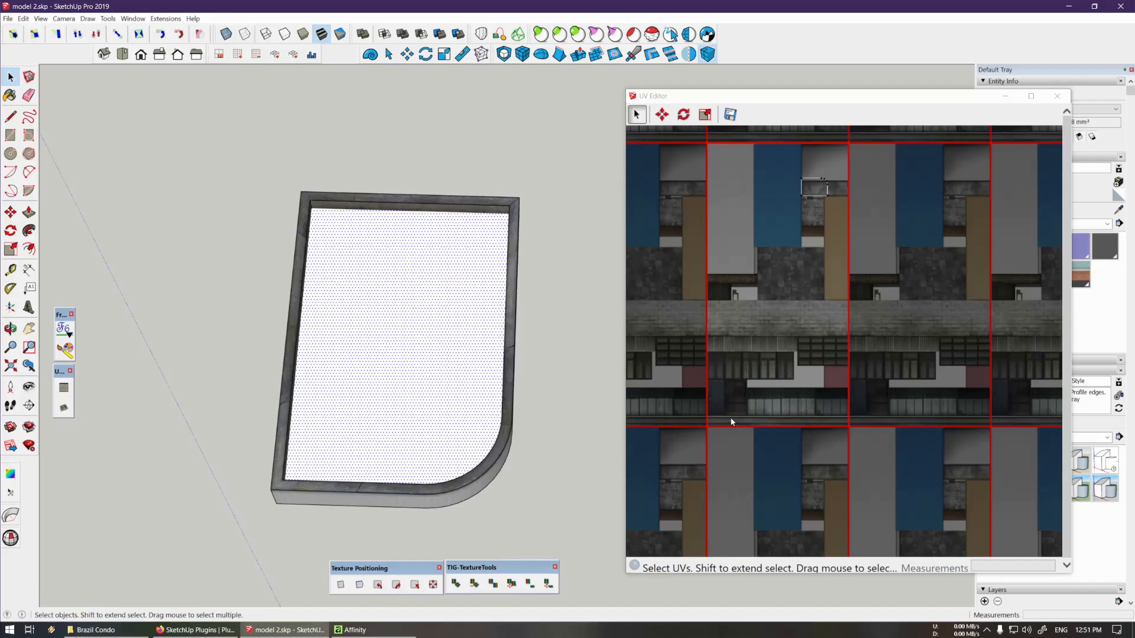
pyautogui.scroll(1, 732, 422)
pyautogui.click(791, 390)
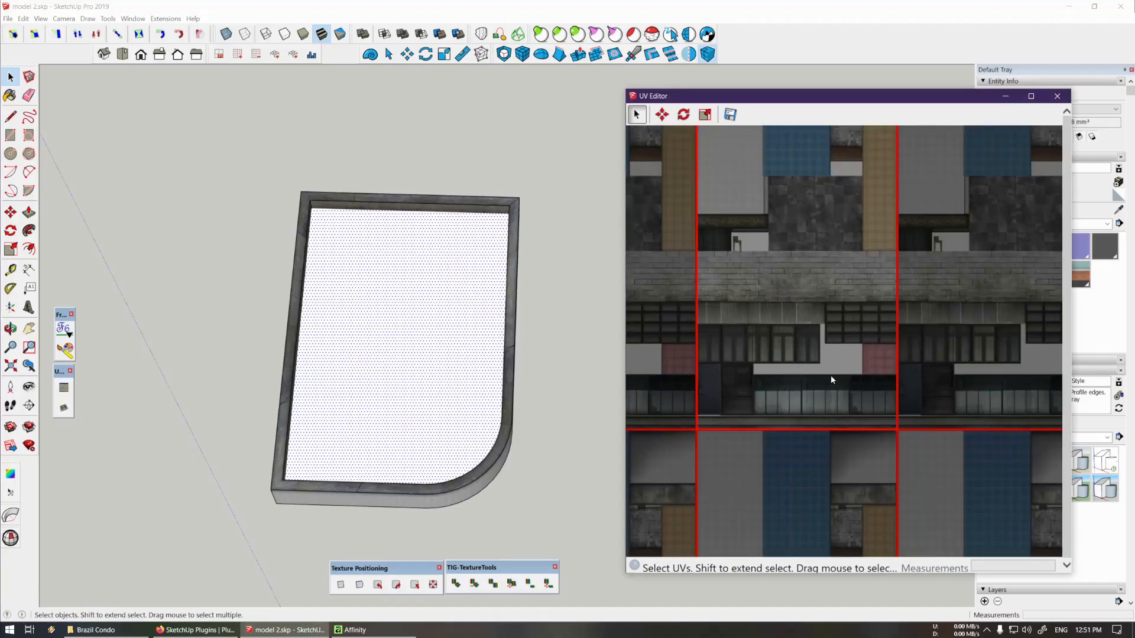
pyautogui.scroll(-3, 720, 417)
pyautogui.scroll(3, 766, 418)
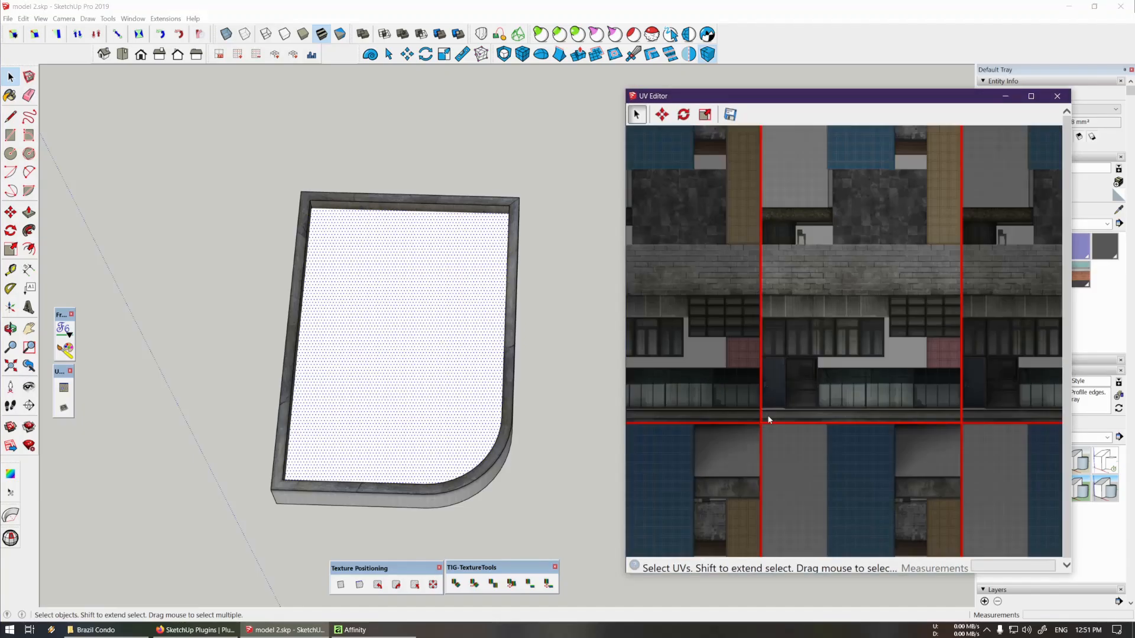
pyautogui.scroll(1, 767, 418)
pyautogui.scroll(-2, 768, 417)
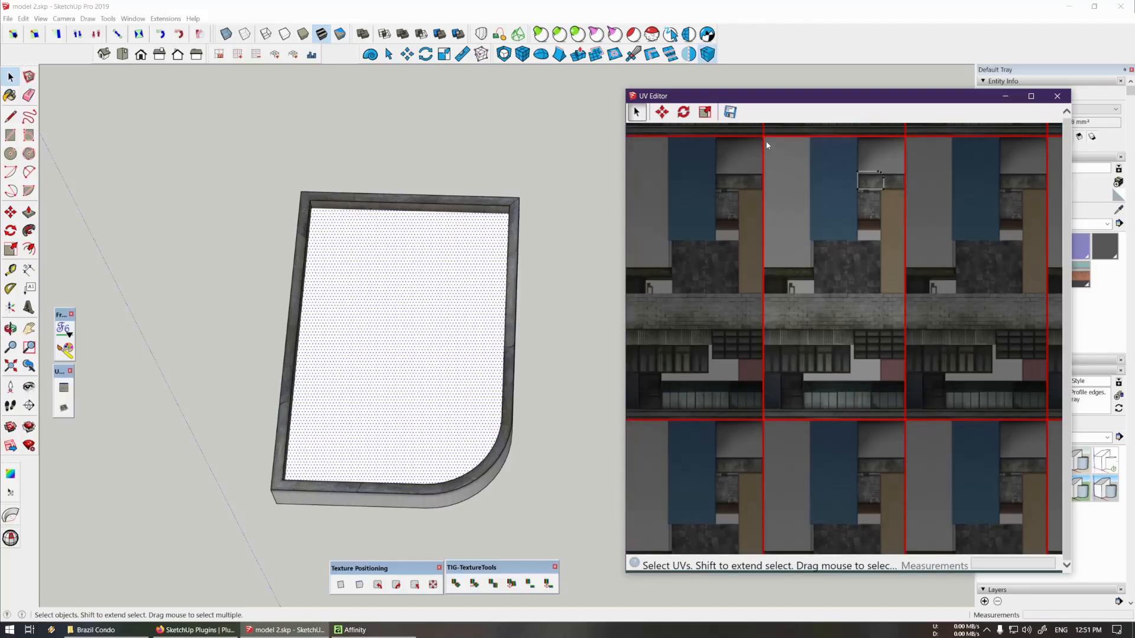
pyautogui.scroll(1, 767, 167)
pyautogui.scroll(-2, 779, 300)
pyautogui.scroll(2, 779, 300)
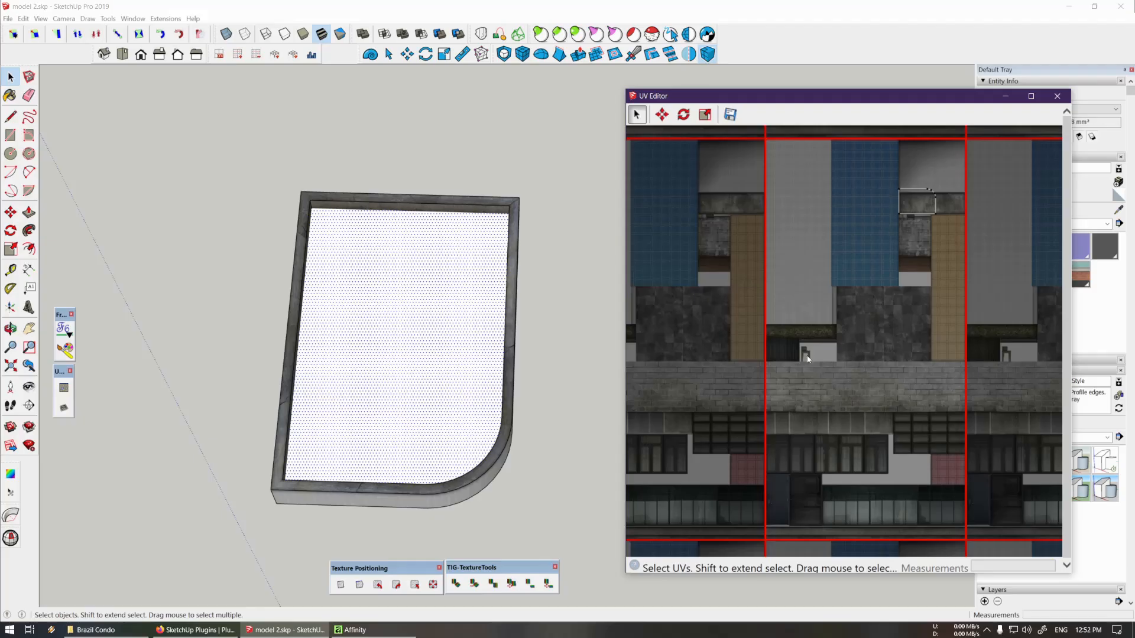
# Paint the front of the white floor face with the tex2 material using ThruPaint's grid UV painting mode, and exit ThruPaint
pyautogui.moveTo(348, 374)
pyautogui.mouseDown(button='middle')
pyautogui.moveTo(388, 451)
pyautogui.moveTo(370, 446)
pyautogui.mouseUp(button='middle')
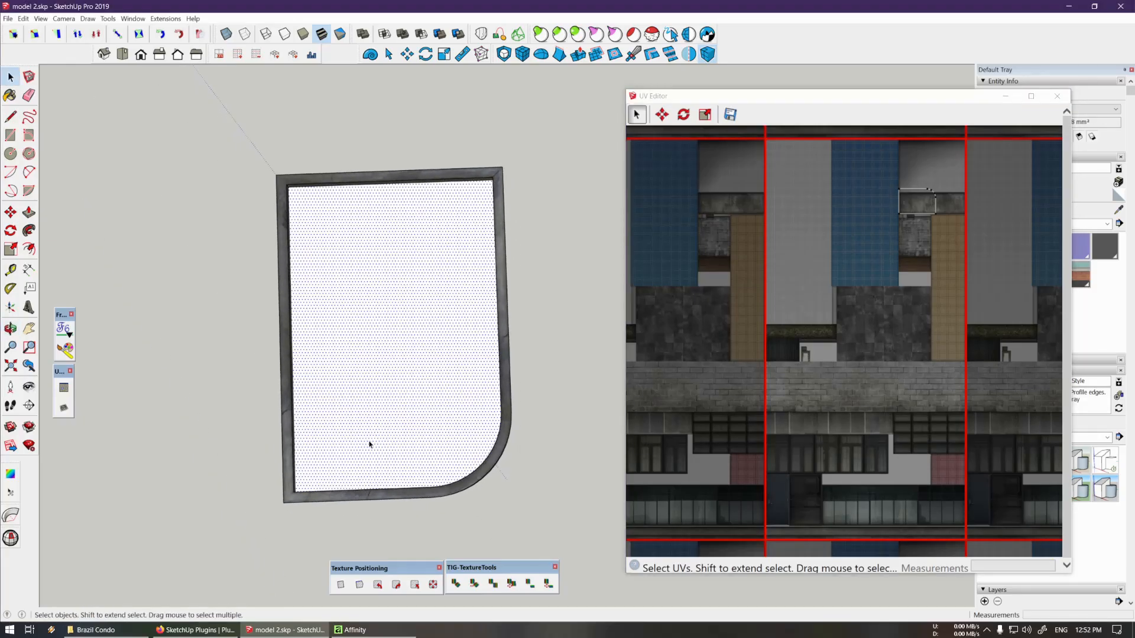
pyautogui.scroll(2, 345, 446)
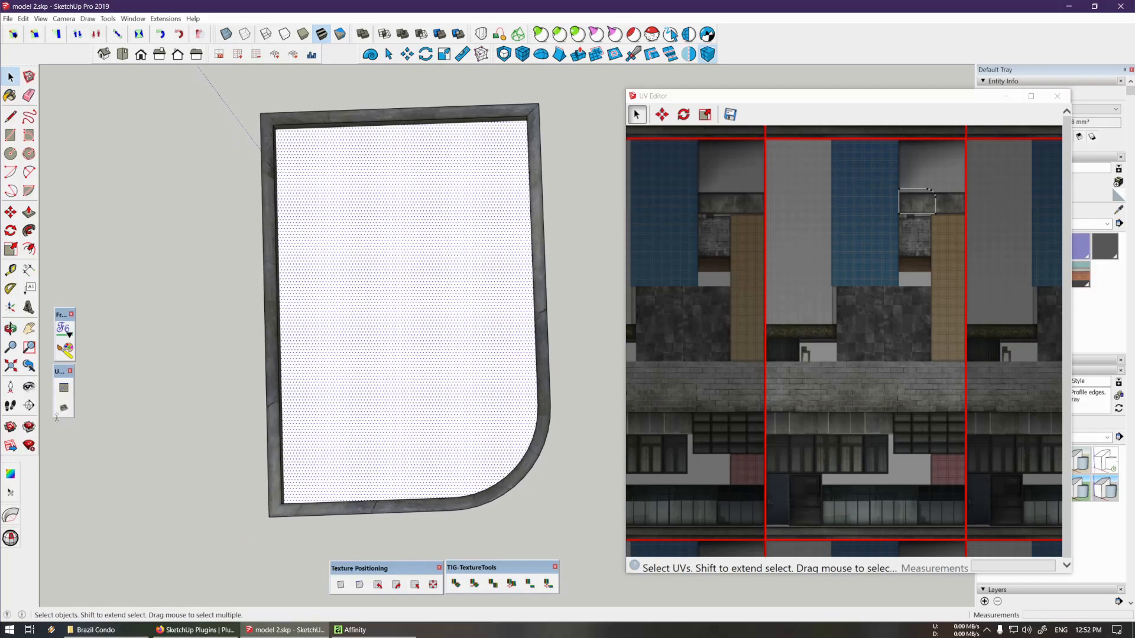
pyautogui.click(65, 350)
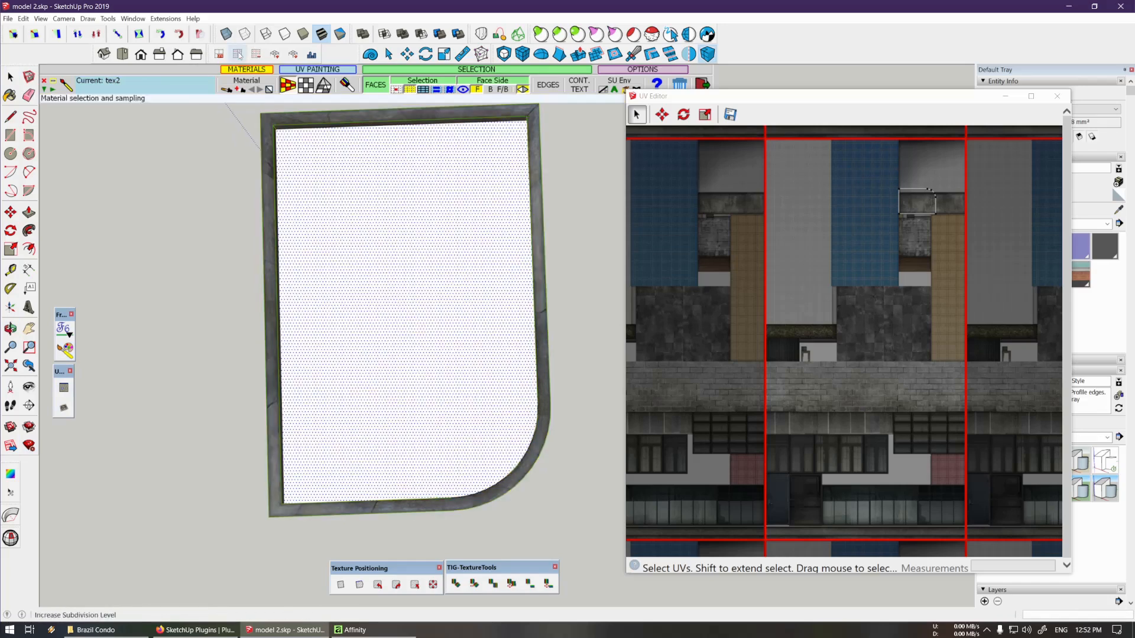
pyautogui.click(306, 85)
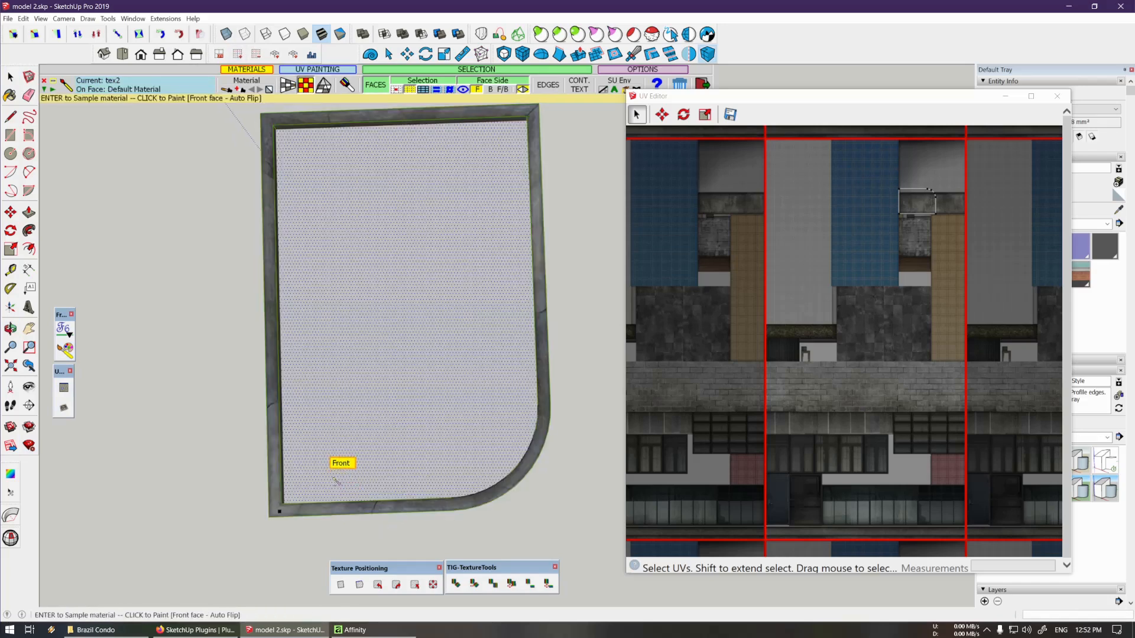
pyautogui.click(336, 484)
pyautogui.press('space')
pyautogui.moveTo(271, 129)
pyautogui.mouseDown()
pyautogui.moveTo(558, 271)
pyautogui.moveTo(446, 527)
pyautogui.moveTo(315, 75)
pyautogui.mouseUp()
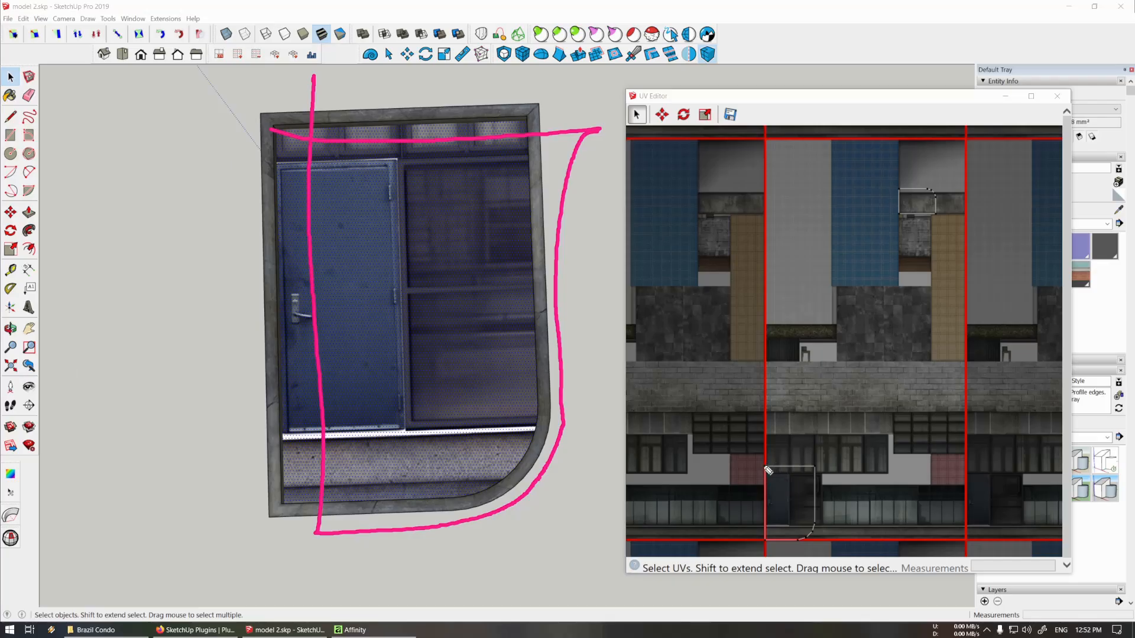
pyautogui.moveTo(768, 470)
pyautogui.mouseDown()
pyautogui.moveTo(819, 468)
pyautogui.moveTo(818, 542)
pyautogui.moveTo(763, 467)
pyautogui.mouseUp()
# Select the floor face's UV outline in the UV Editor and move it over the grey brick band and dark stone tiles
pyautogui.moveTo(482, 380)
pyautogui.mouseDown()
pyautogui.moveTo(786, 502)
pyautogui.moveTo(772, 525)
pyautogui.mouseUp()
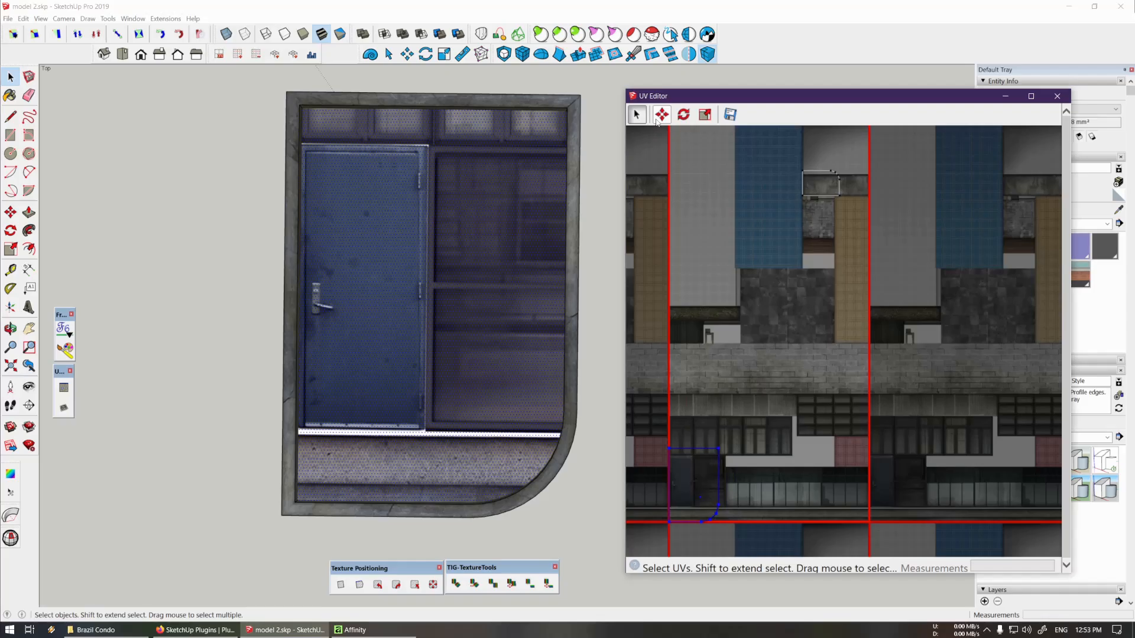
pyautogui.click(658, 117)
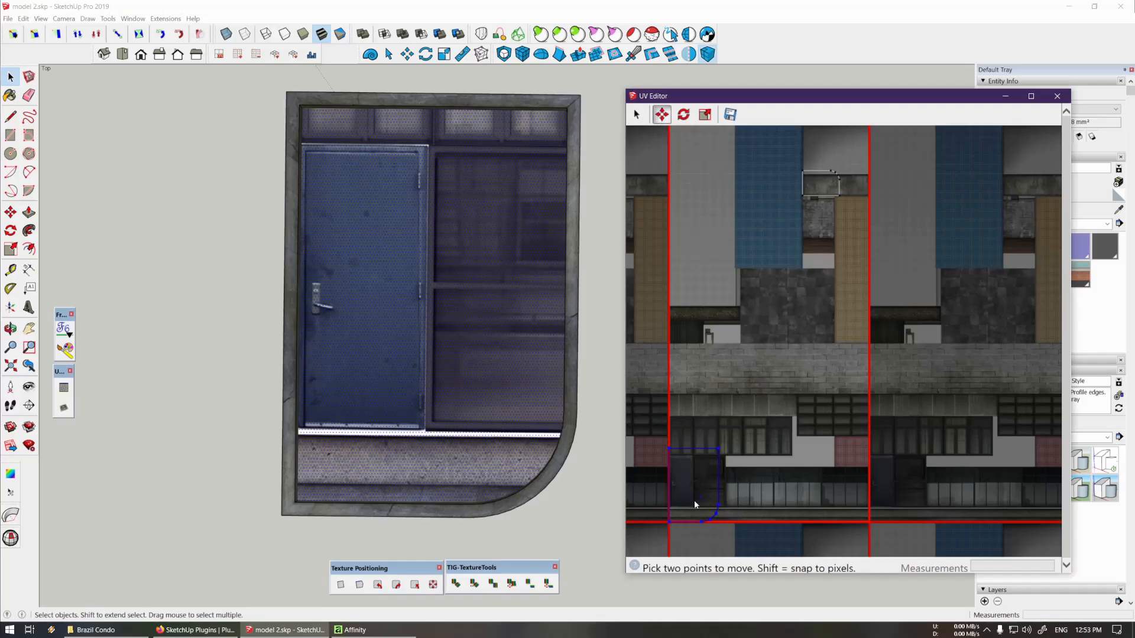
pyautogui.click(717, 451)
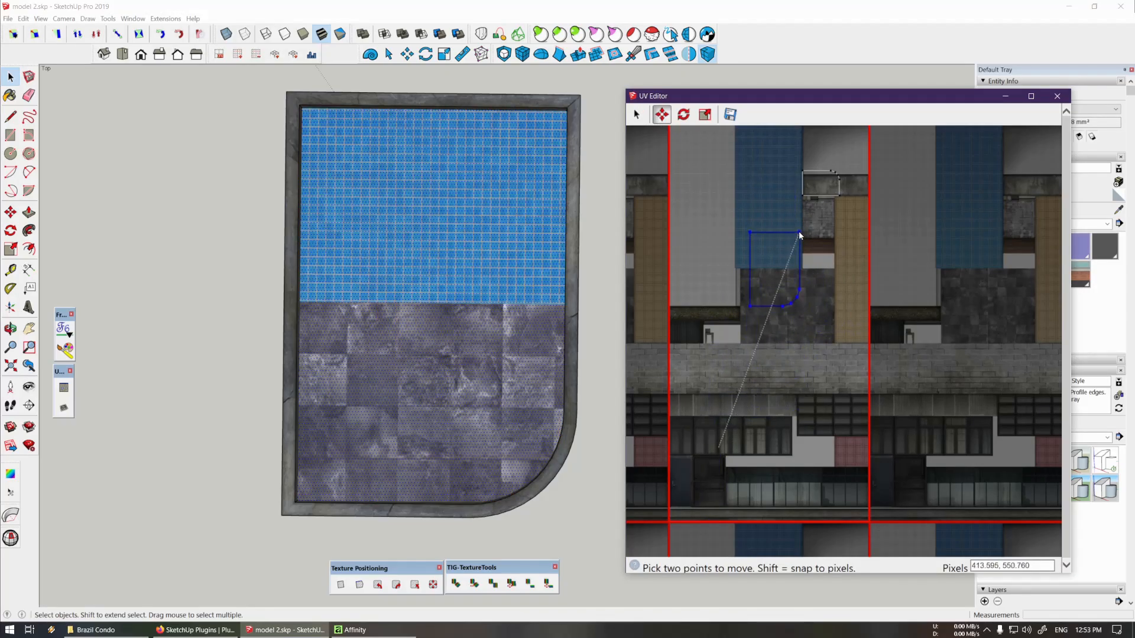
pyautogui.click(760, 301)
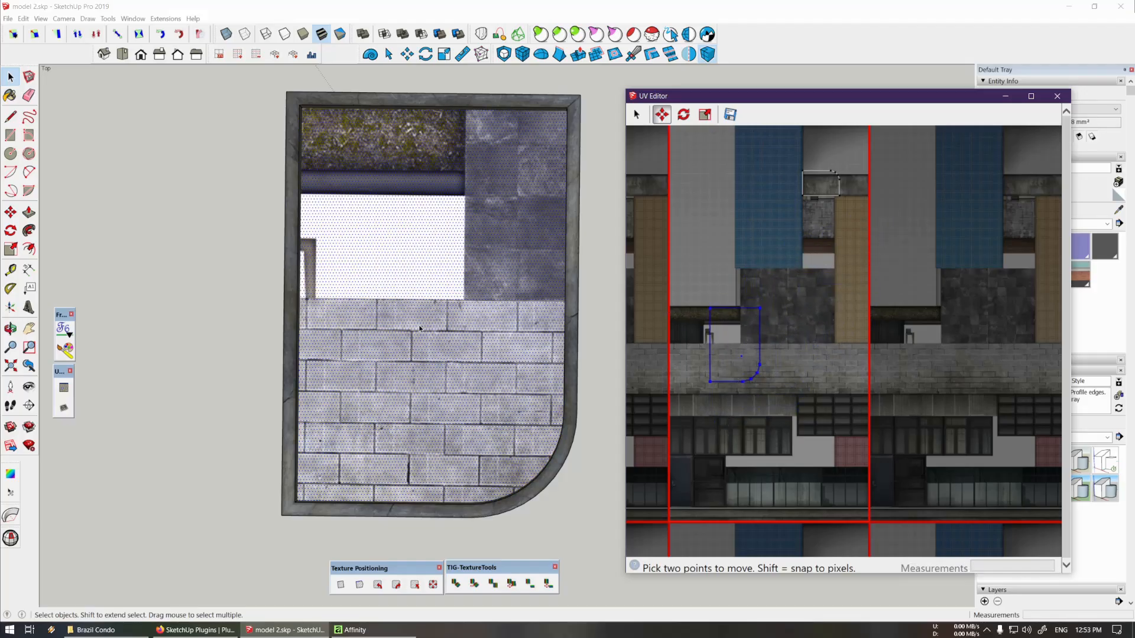
# Shift the floor face's texture across the face in SketchUp's texture positioning mode and accept the placement
pyautogui.click(423, 325)
pyautogui.hotkey('shift', 't')
pyautogui.scroll(-3, 451, 312)
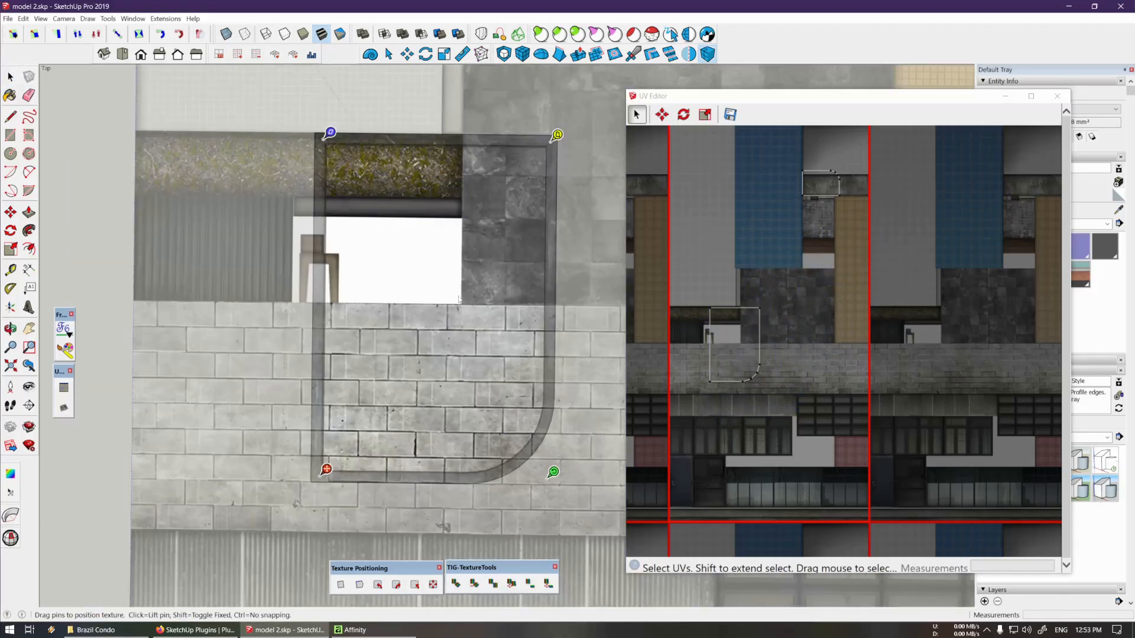
pyautogui.moveTo(583, 182); pyautogui.dragTo(400, 370)
pyautogui.moveTo(534, 208); pyautogui.dragTo(410, 473)
pyautogui.rightClick(454, 337)
pyautogui.click(471, 344)
pyautogui.scroll(3, 464, 327)
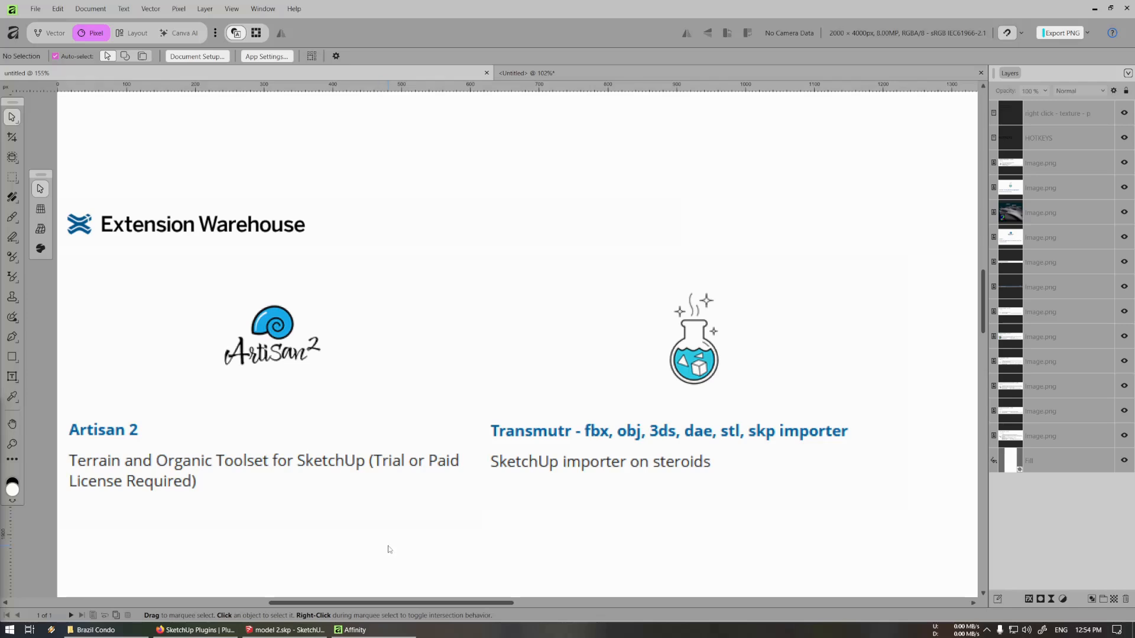
# Switch to SketchUp and draw a 12-segment two-point arc with a radius of about 6627 mm beside the brick trim sheet
pyautogui.moveTo(287, 630)
pyautogui.click(272, 577)
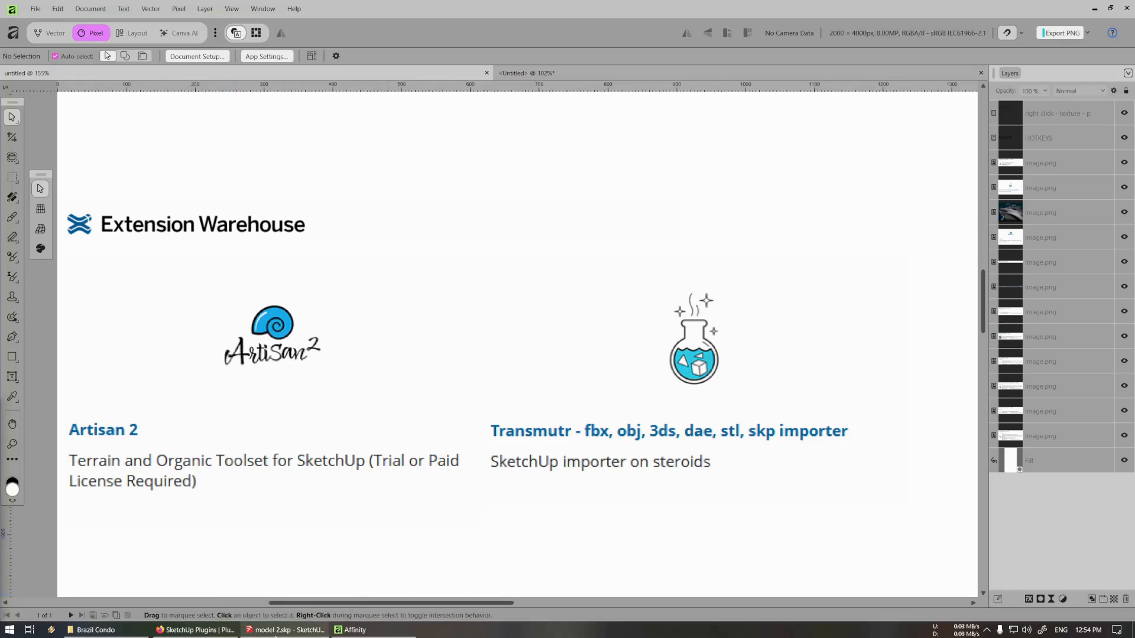
pyautogui.moveTo(434, 406); pyautogui.dragTo(393, 438, button='middle')
pyautogui.press('a')
pyautogui.click(263, 447)
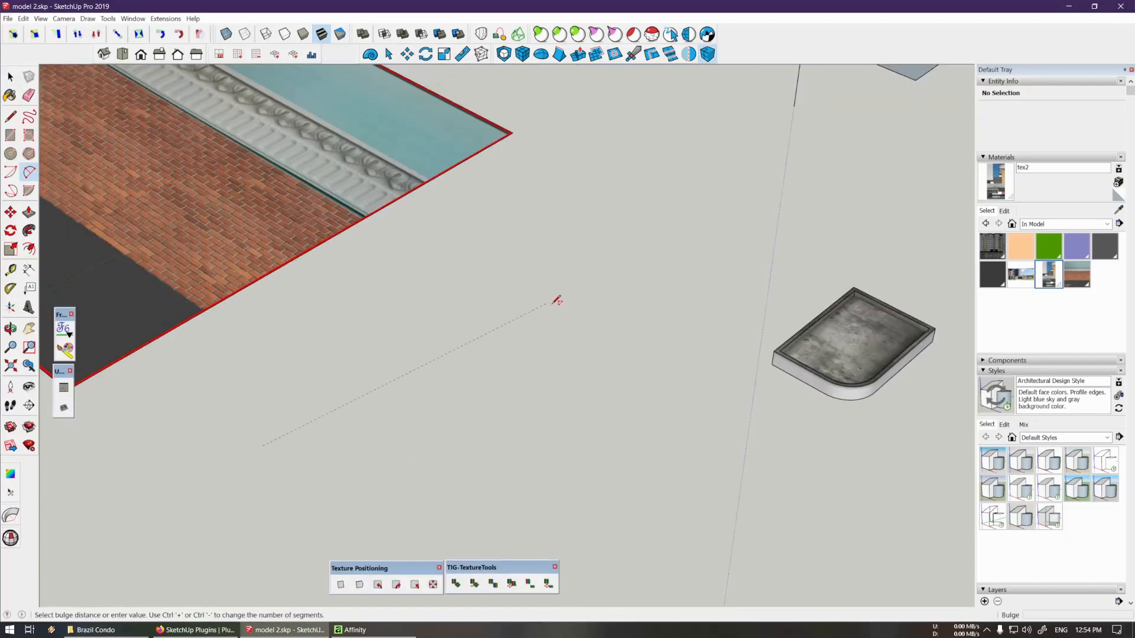
pyautogui.click(551, 301)
pyautogui.click(592, 397)
# Extrude the arc's edges inward by about 2637 mm into a curved strip using Artisan's edge extrusion
pyautogui.press('space')
pyautogui.click(533, 431)
pyautogui.press('e')
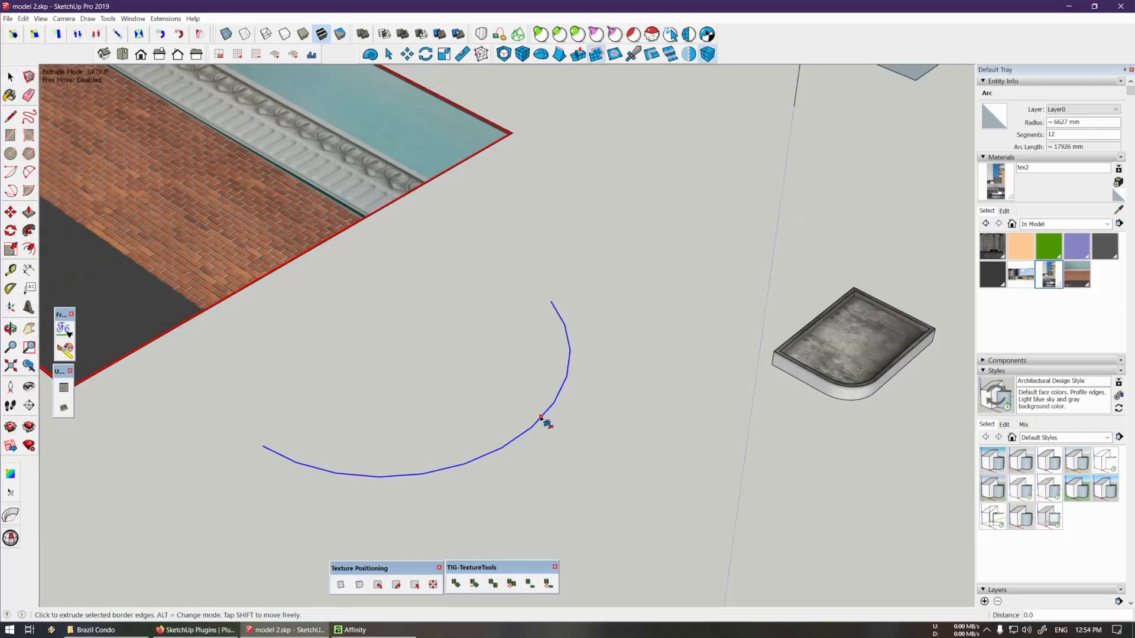
pyautogui.click(541, 418)
pyautogui.click(513, 400)
pyautogui.scroll(2, 510, 398)
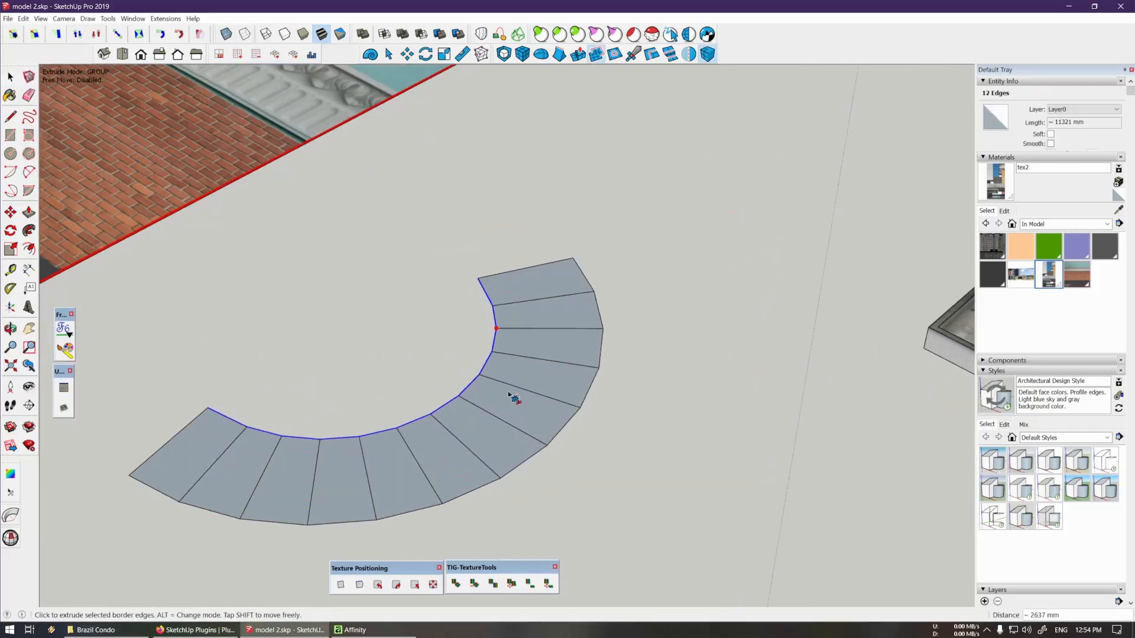
pyautogui.moveTo(514, 398); pyautogui.dragTo(569, 381, button='middle')
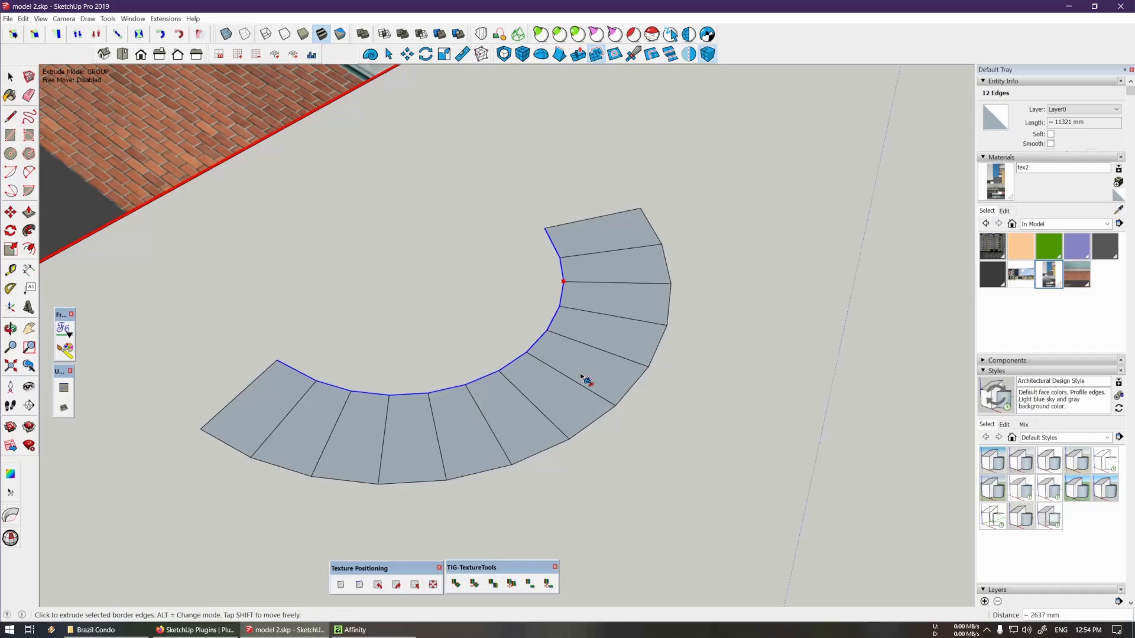
# Select all the connected faces and edges of the curved strip and reverse its faces
pyautogui.press('space')
pyautogui.doubleClick(447, 430)
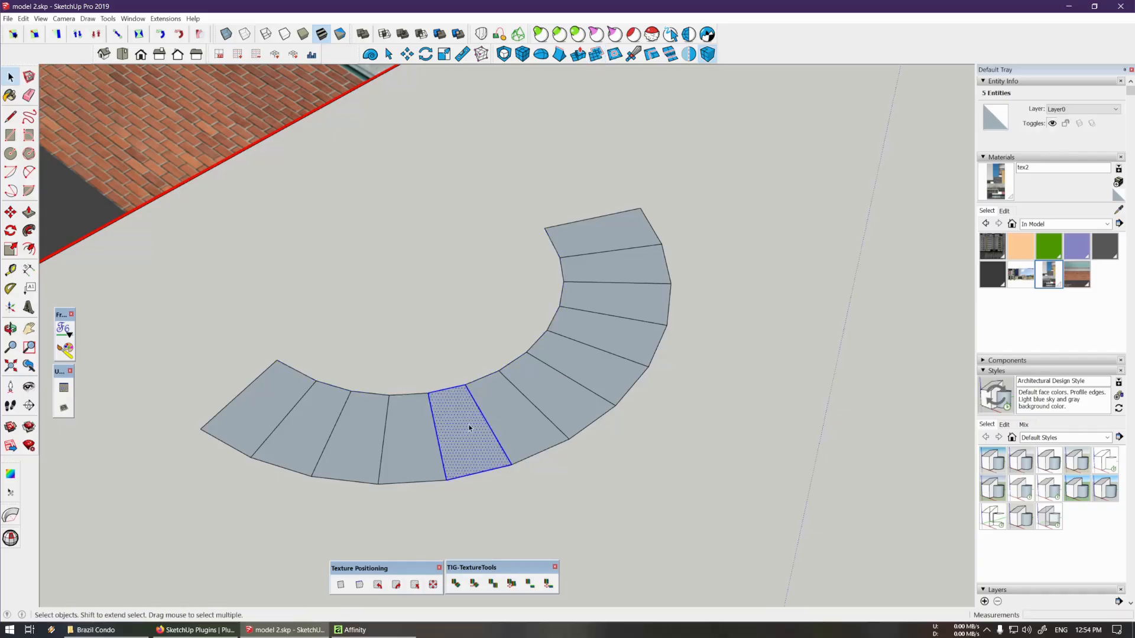
pyautogui.tripleClick(469, 428)
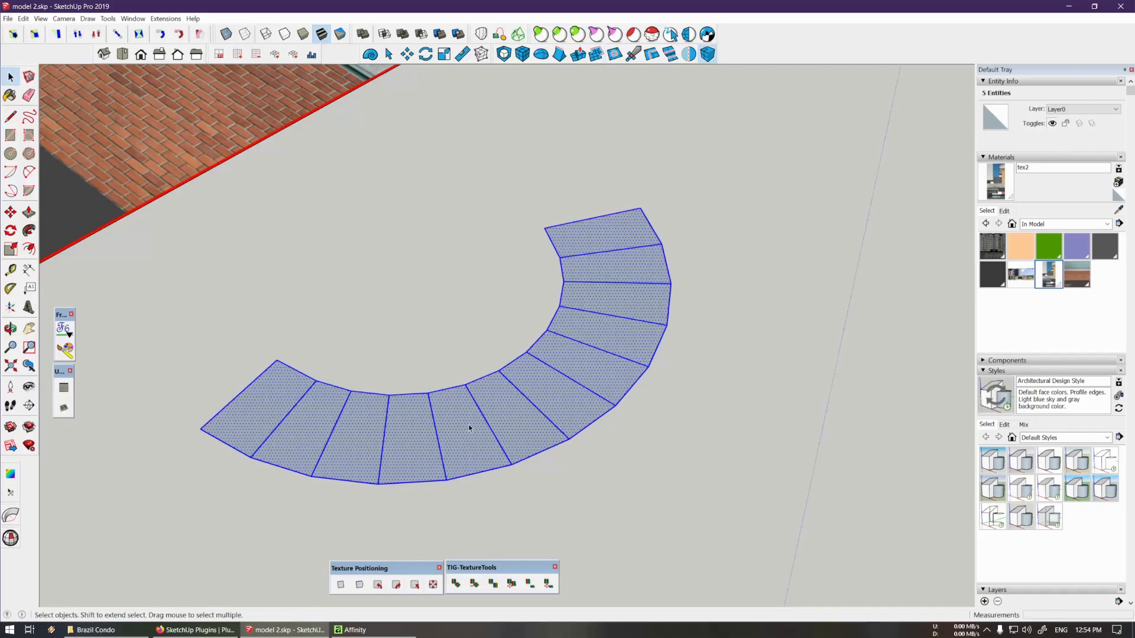
pyautogui.tripleClick(310, 437)
pyautogui.rightClick(310, 435)
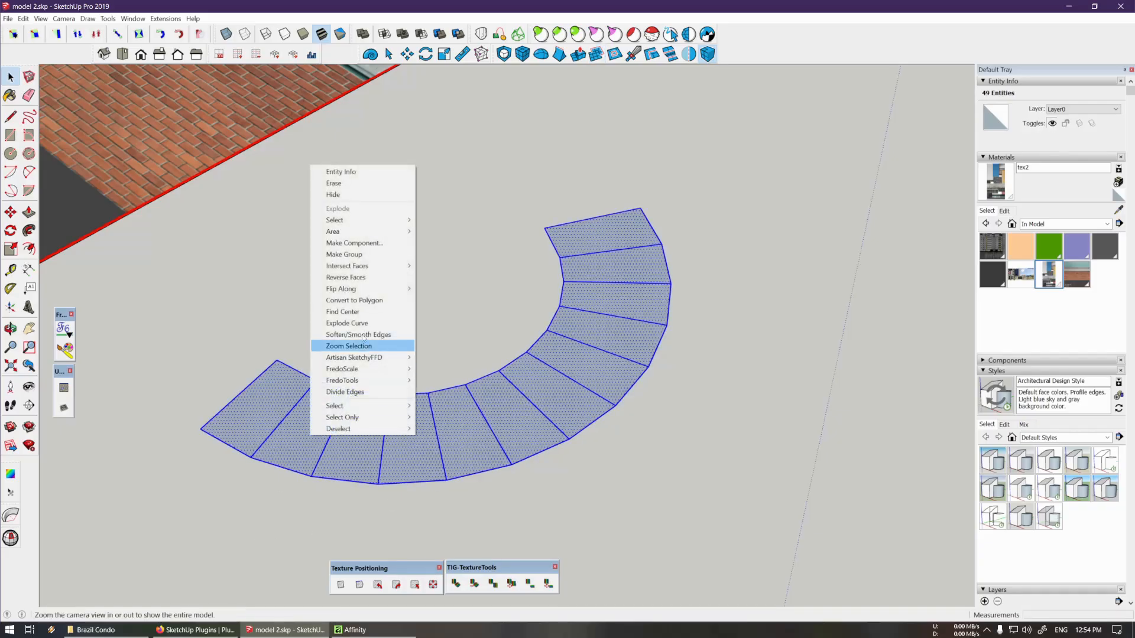
pyautogui.click(346, 277)
# Paint the selected strip with the brick trim-sheet material using ThruPaint's QuadMesh mapping, and exit ThruPaint
pyautogui.click(65, 350)
pyautogui.doubleClick(235, 260)
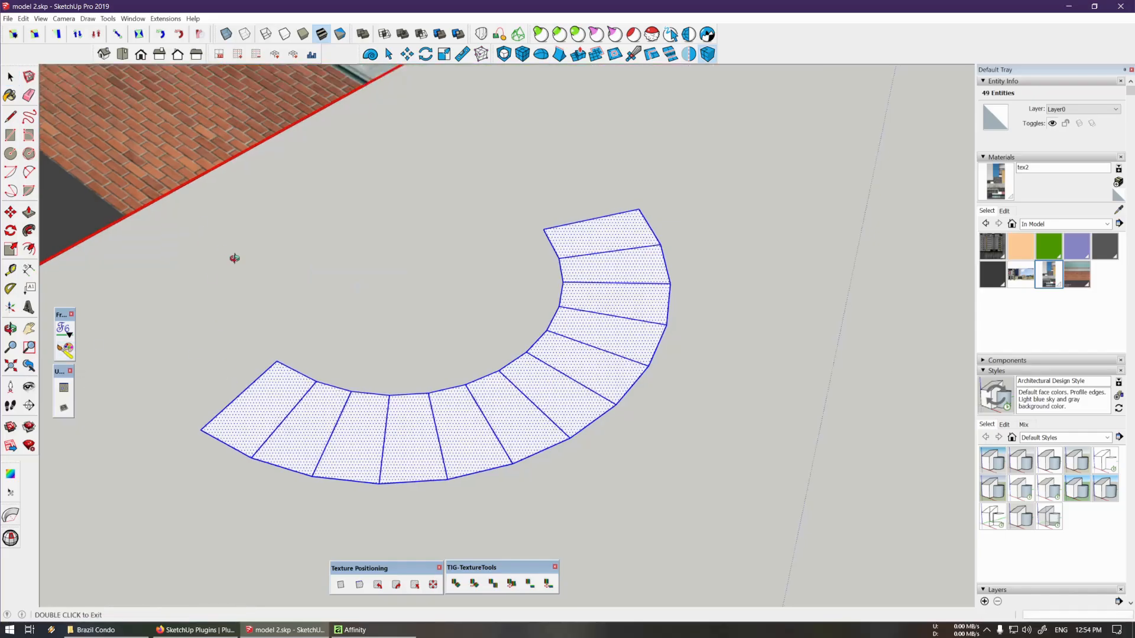
pyautogui.click(65, 350)
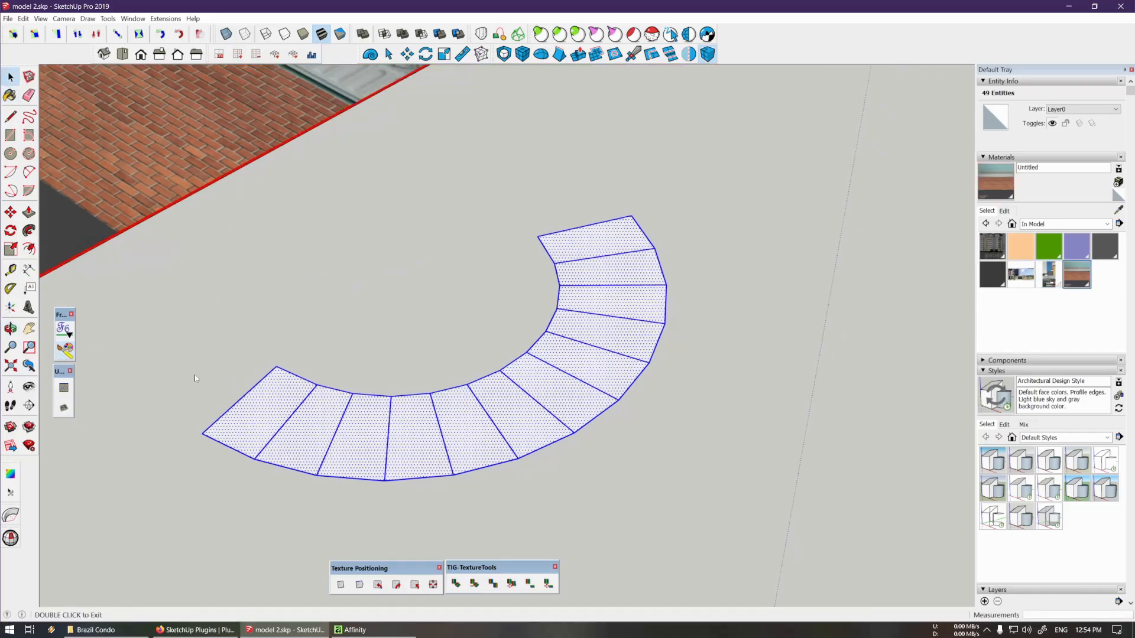
pyautogui.click(217, 431)
pyautogui.scroll(5, 522, 419)
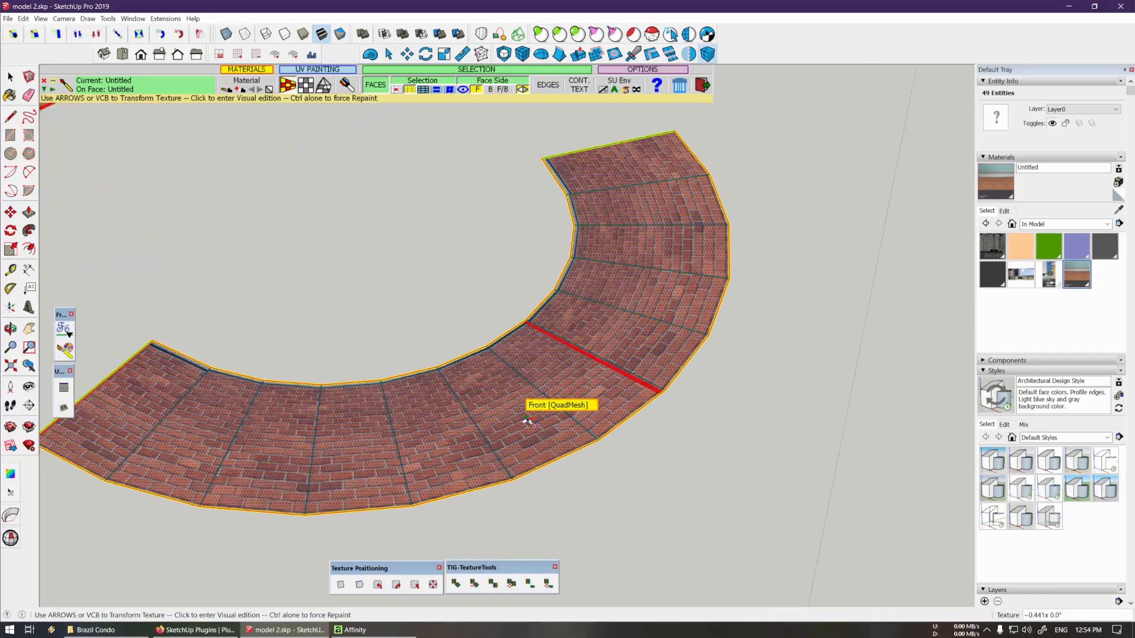
pyautogui.moveTo(526, 420); pyautogui.dragTo(513, 422, button='middle')
pyautogui.scroll(-4, 513, 422)
pyautogui.scroll(-3, 515, 424)
pyautogui.press('space')
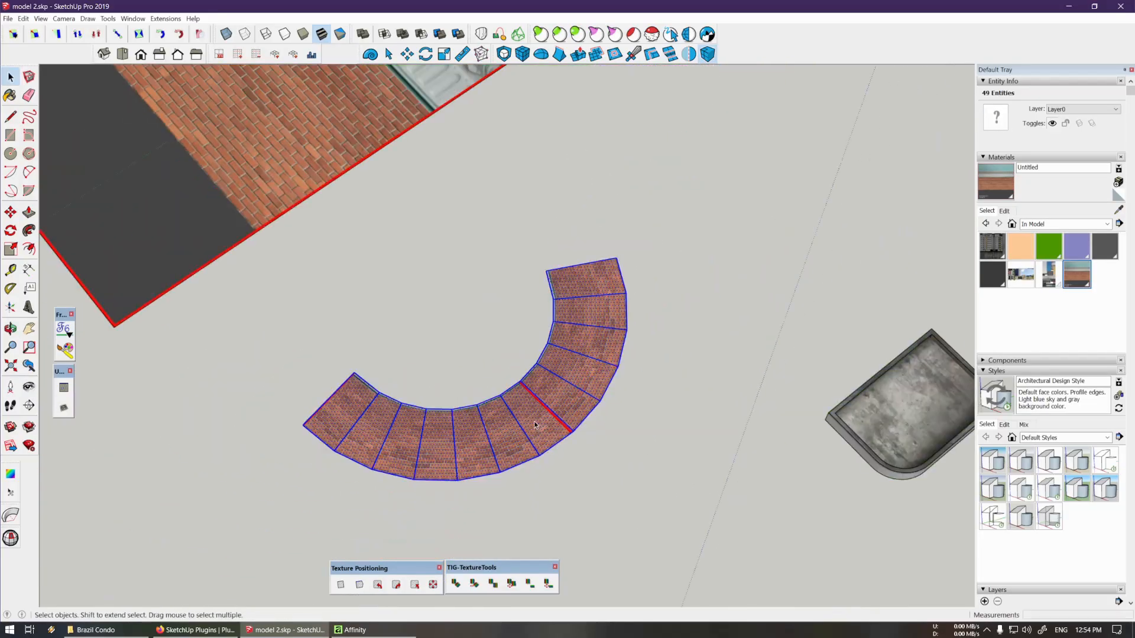
# Merge the strip's segments into a single face, reset it to the Default material, and select the face
pyautogui.hotkey('ctrl', 'z')
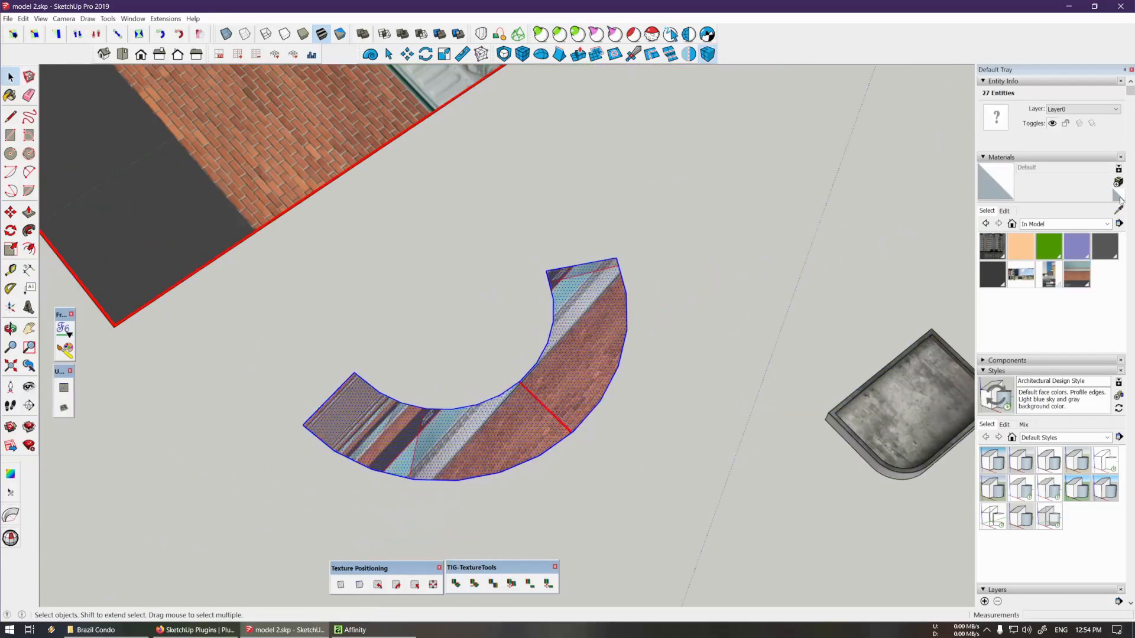
pyautogui.hotkey('ctrl', 'z')
pyautogui.scroll(4, 654, 459)
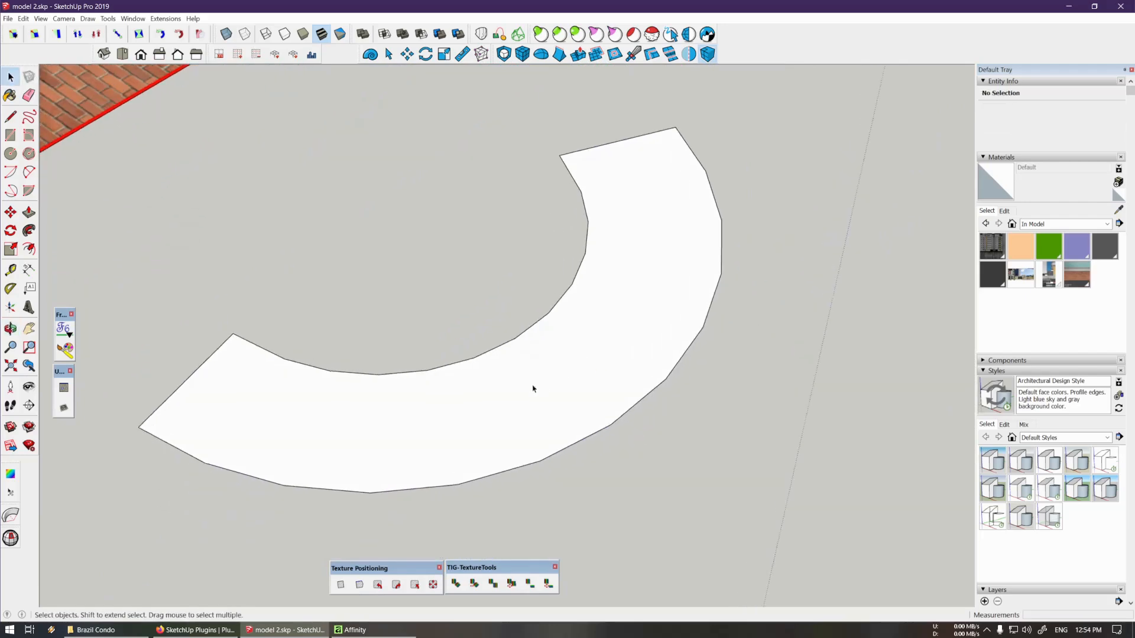
pyautogui.click(533, 388)
pyautogui.keyDown('shift'); pyautogui.moveTo(474, 406); pyautogui.dragTo(507, 410, button='middle'); pyautogui.keyUp('shift')
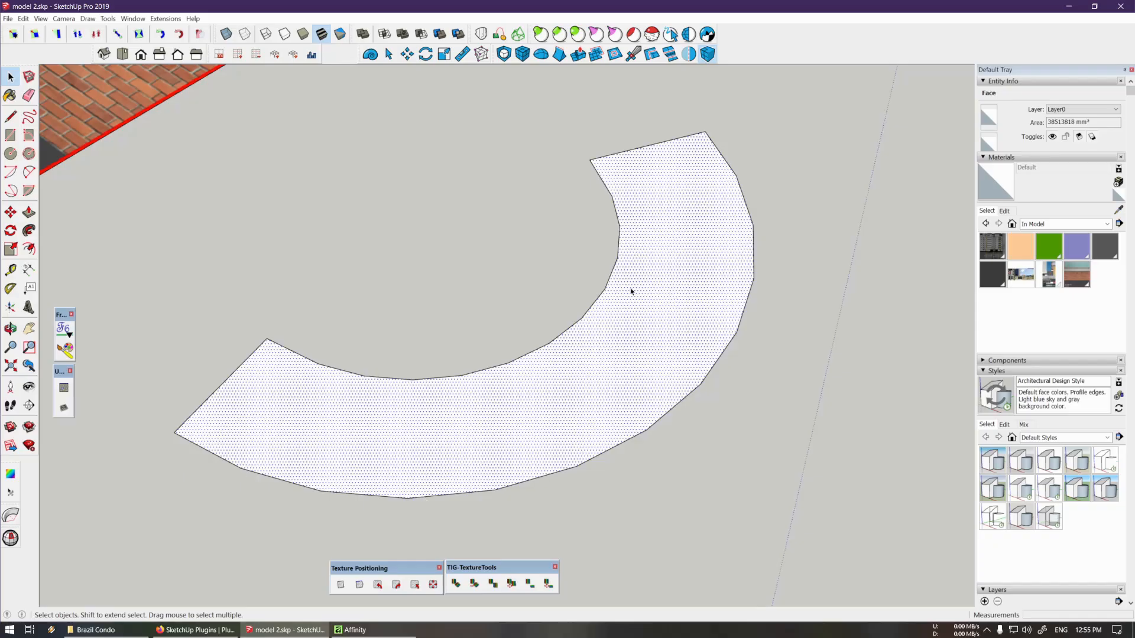
# Try to paint the undivided curved face with the brick trim-sheet material in ThruPaint's QuadMesh mode, and exit ThruPaint
pyautogui.click(328, 326)
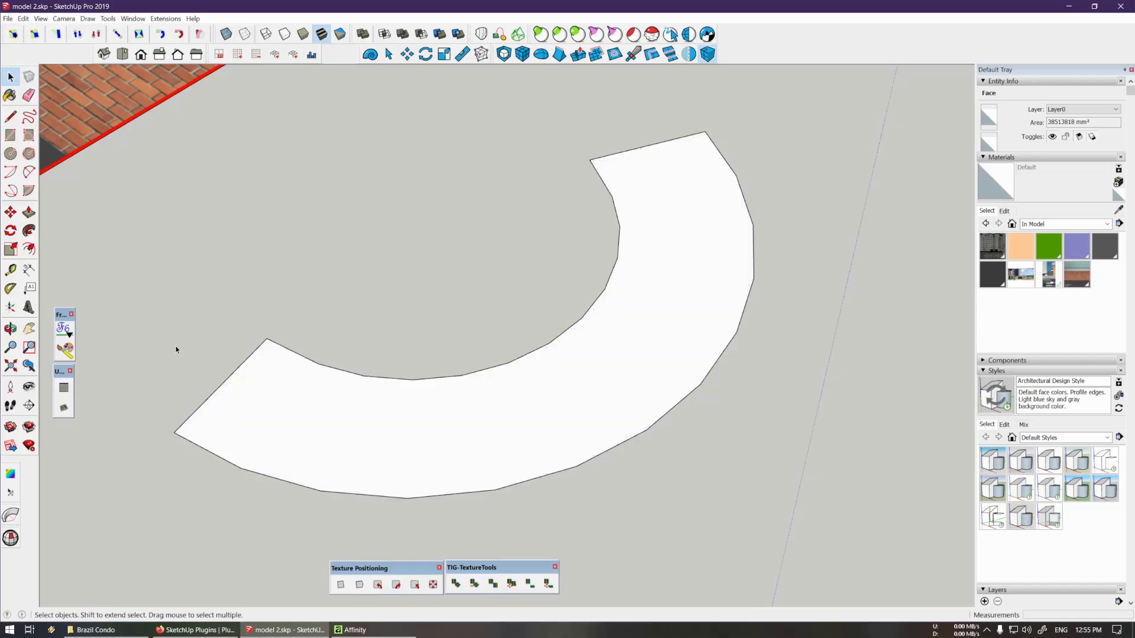
pyautogui.click(65, 350)
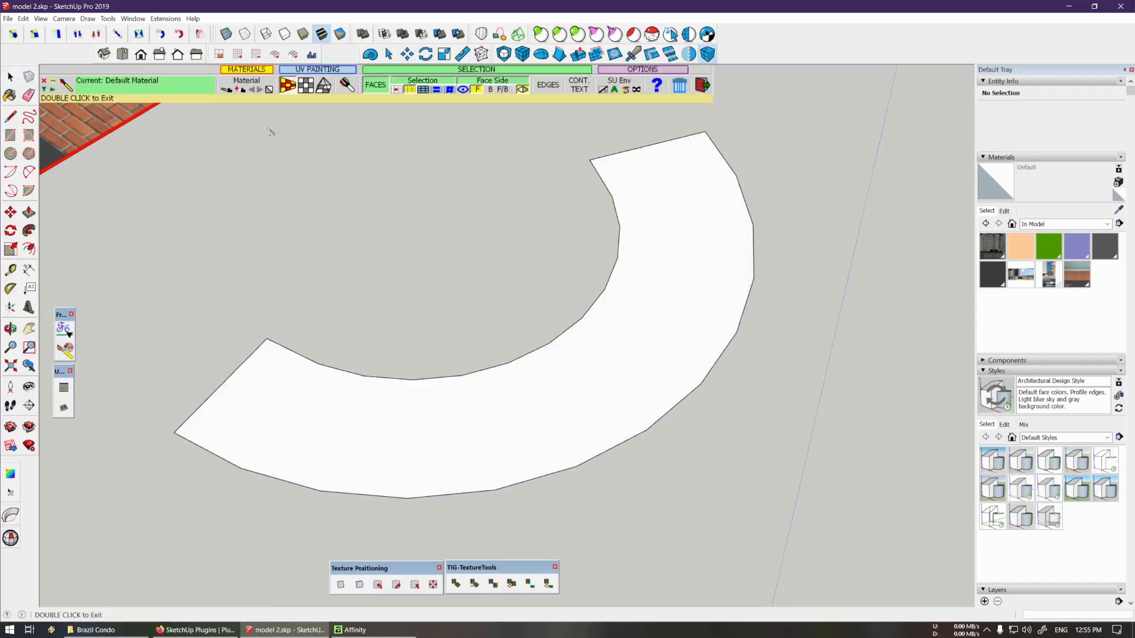
pyautogui.click(204, 433)
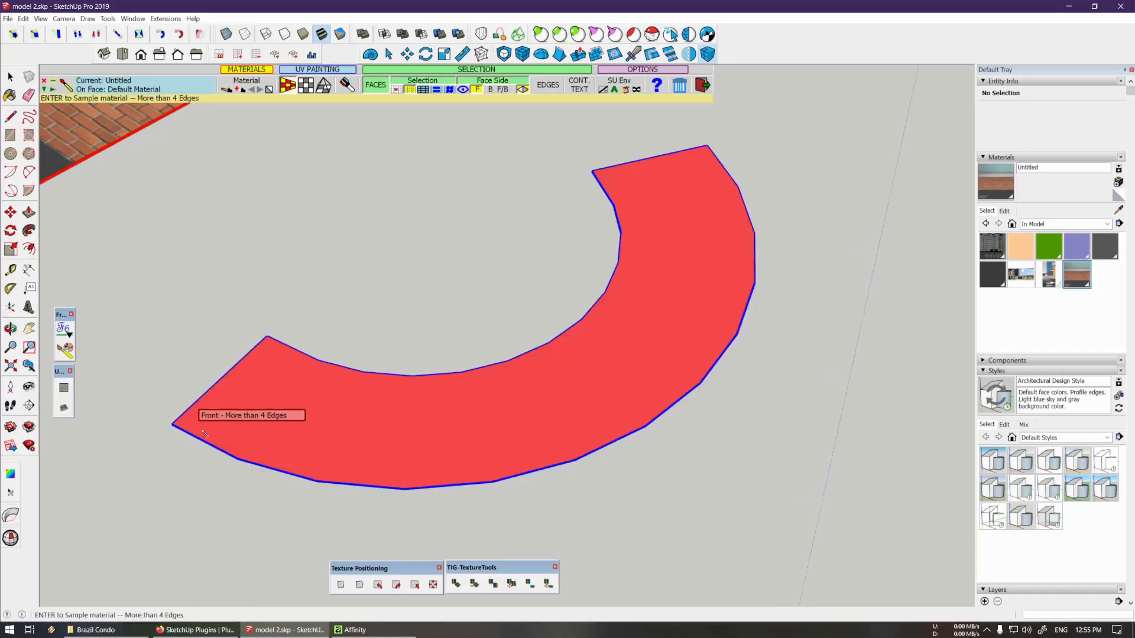
pyautogui.press('space')
pyautogui.scroll(-1, 368, 337)
# Draw three lines between matching inner and outer vertices to divide one end of the curved face into four-sided segments
pyautogui.click(307, 383)
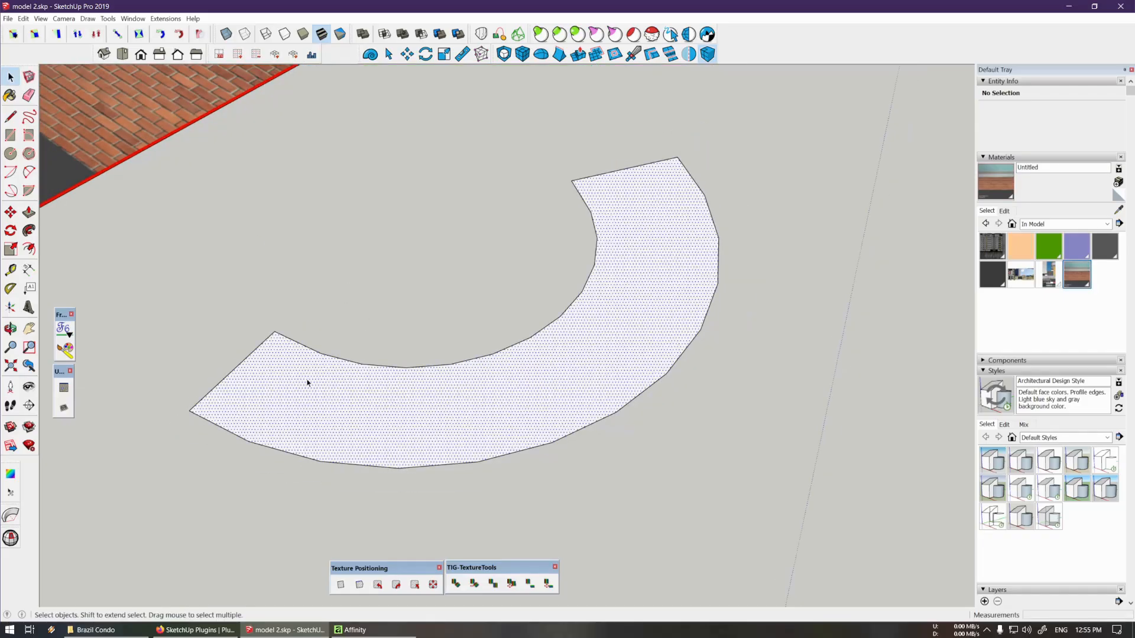
pyautogui.press('l')
pyautogui.click(320, 354)
pyautogui.click(251, 440)
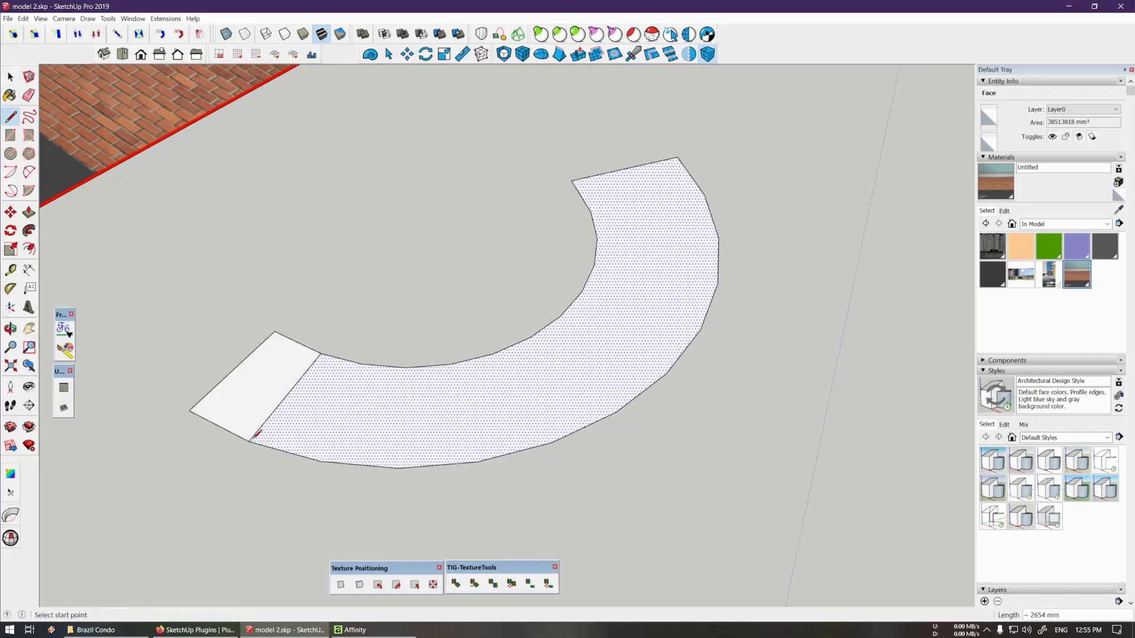
pyautogui.click(361, 364)
pyautogui.click(321, 461)
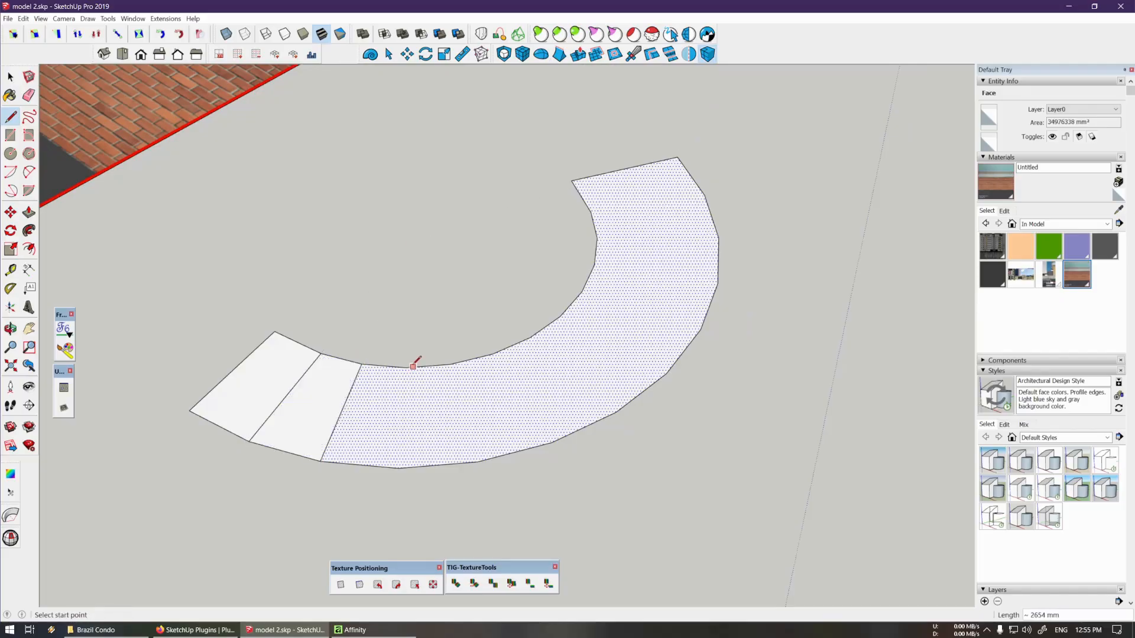
pyautogui.click(405, 368)
pyautogui.click(399, 468)
# Select the three divided segments, paint them with the brick material using ThruPaint's QuadMesh mapping, and exit ThruPaint
pyautogui.press('space')
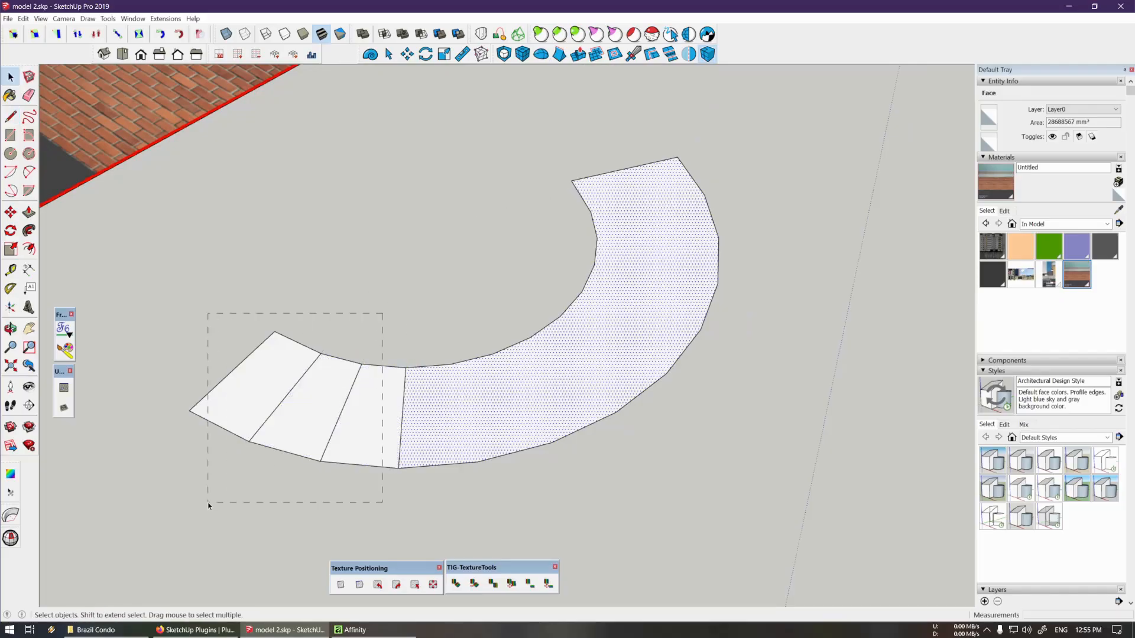
pyautogui.moveTo(208, 506); pyautogui.dragTo(206, 506)
pyautogui.click(65, 349)
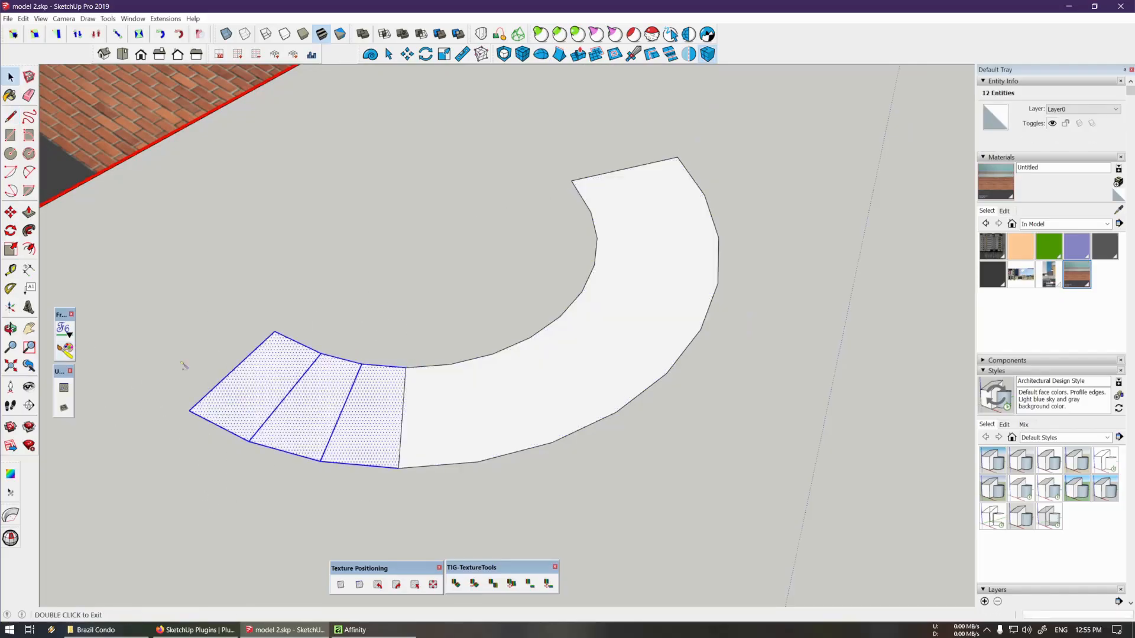
pyautogui.click(212, 412)
pyautogui.scroll(3, 254, 402)
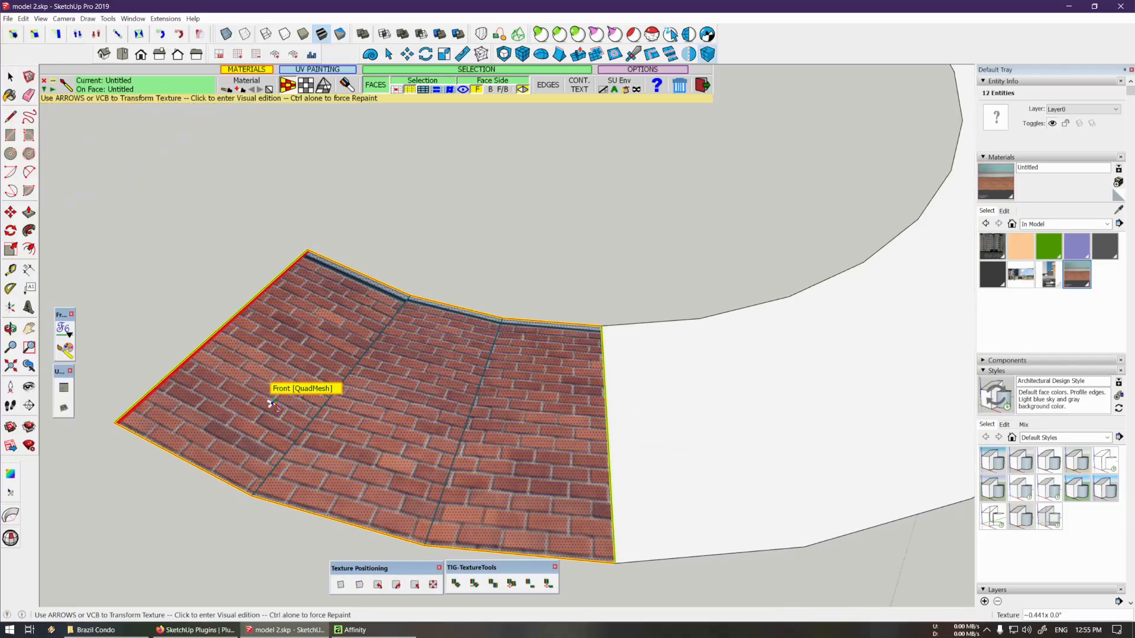
pyautogui.scroll(-5, 326, 390)
pyautogui.press('space')
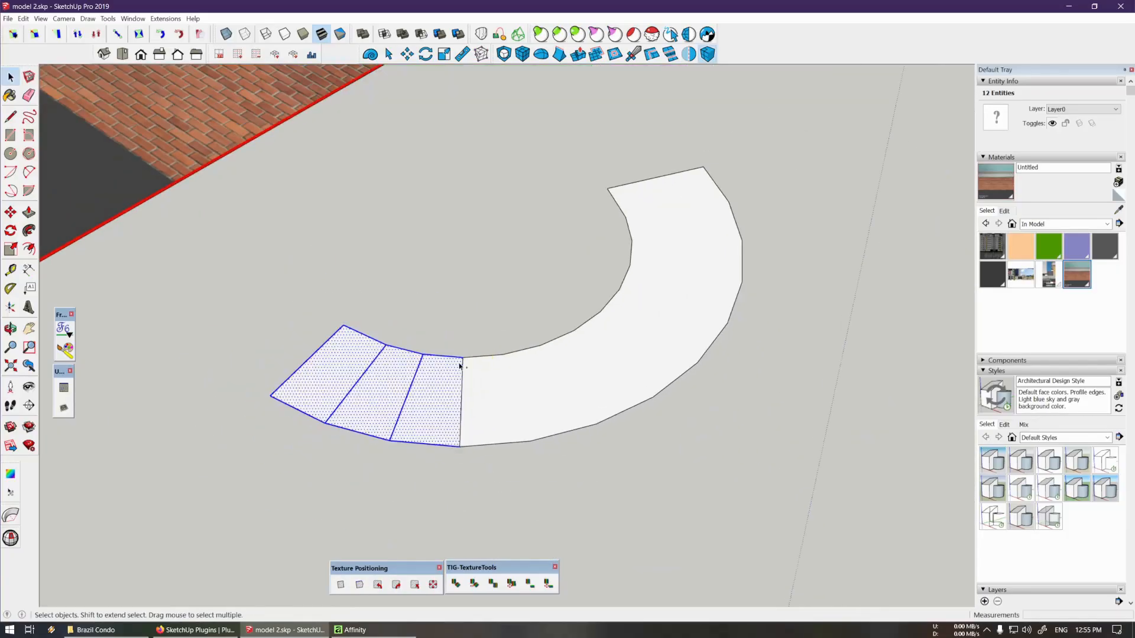
# Undo the painting, dividing, merging and extrusion edits back to the plain arc
pyautogui.hotkey('ctrl', 'z')
pyautogui.hotkey('ctrl', 'z')
pyautogui.hotkey('ctrl', 'z')
pyautogui.hotkey('ctrl', 'z')
pyautogui.hotkey('ctrl', 'z')
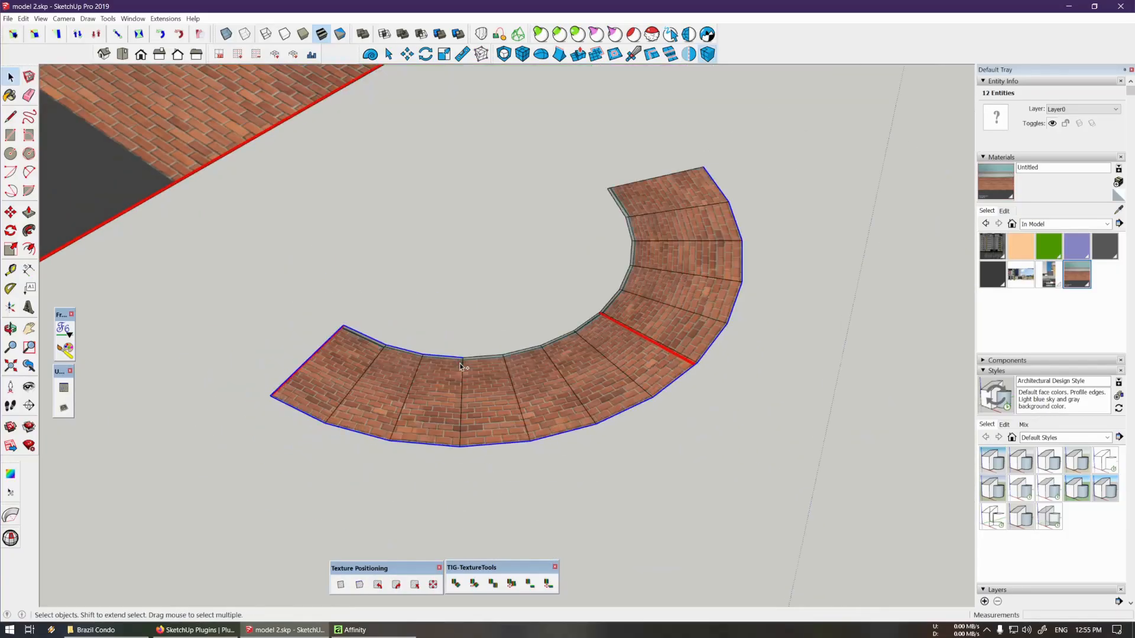
pyautogui.hotkey('ctrl', 'z')
pyautogui.hotkey('ctrl', 'z')
pyautogui.hotkey('ctrl', 'z')
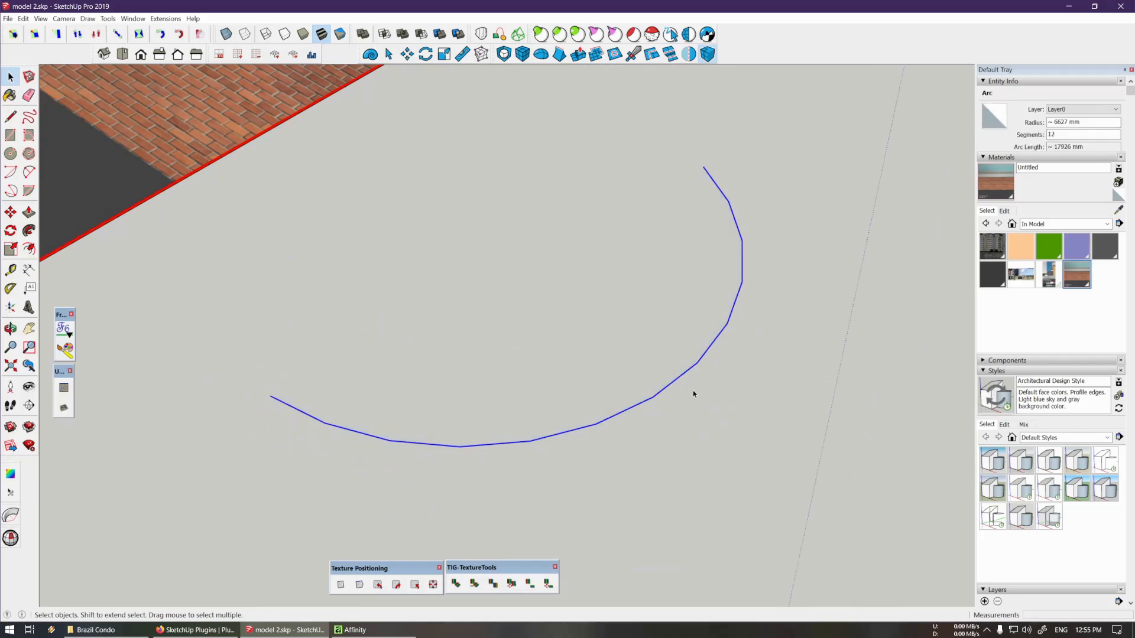
# Extrude the plain arc inward again into a segmented curved strip, and select all of its connected geometry
pyautogui.press('e')
pyautogui.click(678, 377)
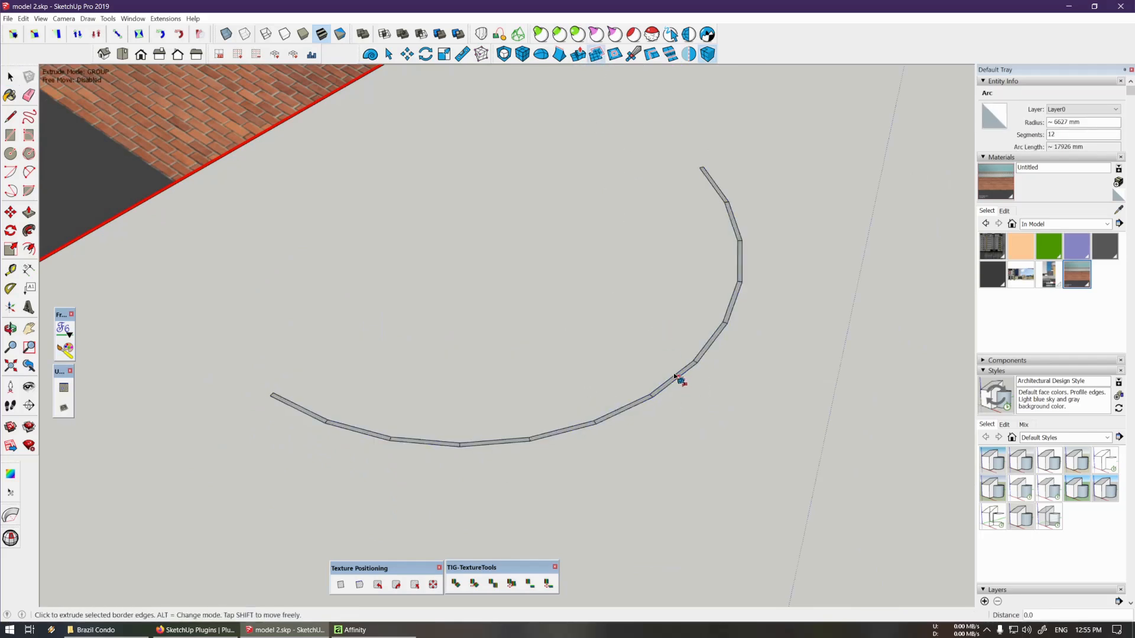
pyautogui.click(608, 315)
pyautogui.moveTo(628, 352); pyautogui.dragTo(613, 335, button='middle')
pyautogui.tripleClick(466, 434)
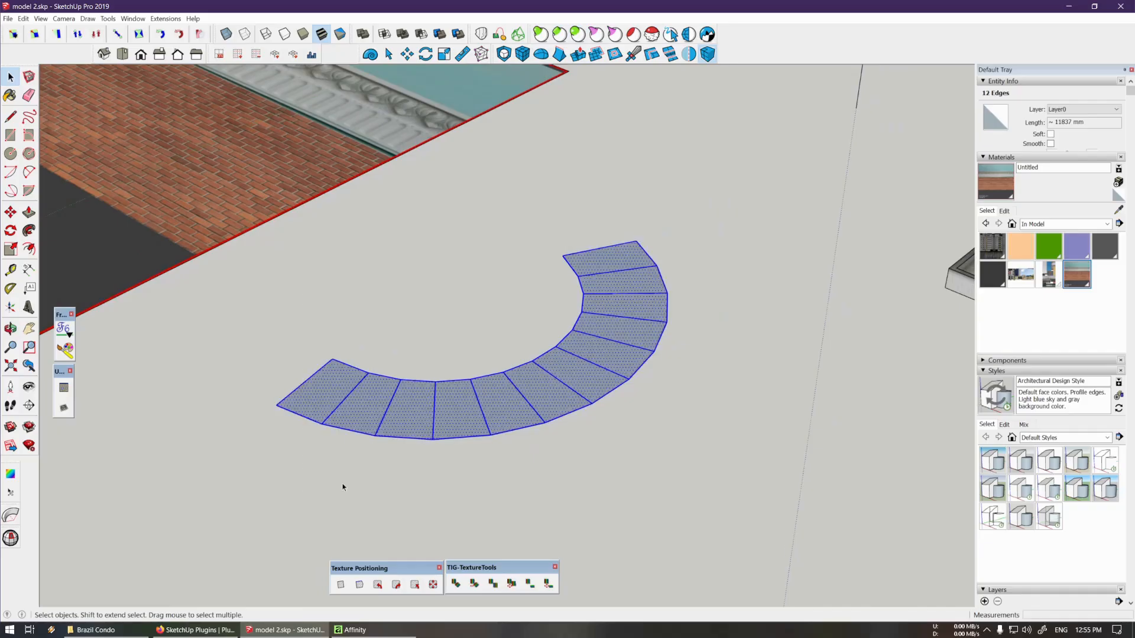
# Extrude the selected curved strip upward by about 3229 mm with Artisan's extrude tool and clear the selection
pyautogui.moveTo(540, 108); pyautogui.dragTo(580, 81, button='middle')
pyautogui.click(577, 54)
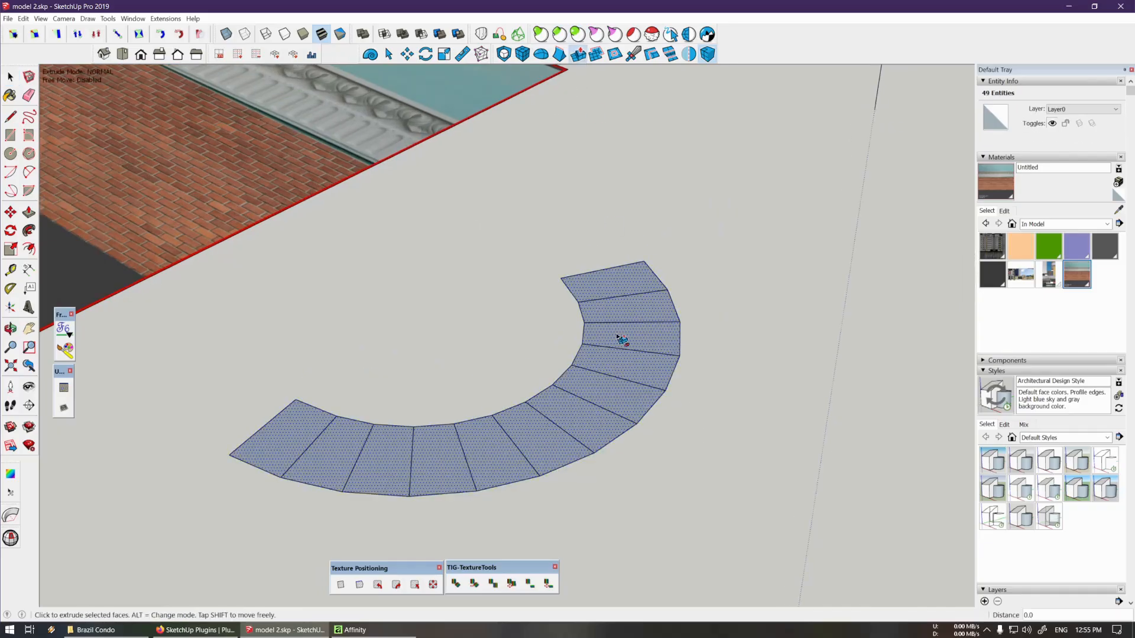
pyautogui.click(618, 332)
pyautogui.click(631, 226)
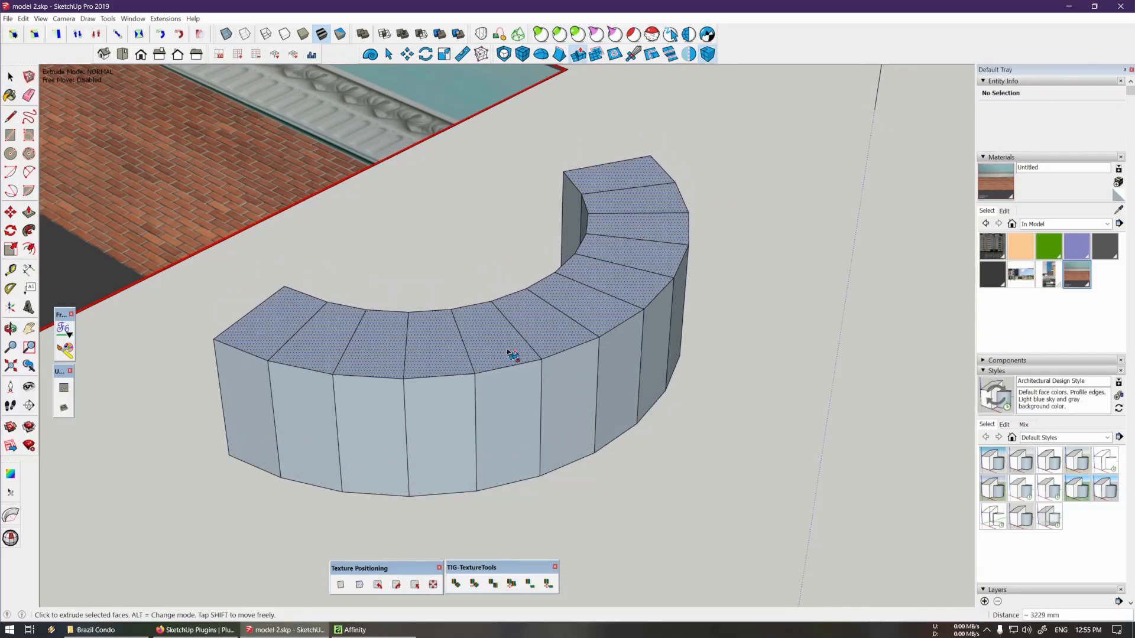
pyautogui.moveTo(512, 357); pyautogui.dragTo(563, 281, button='middle')
pyautogui.press('space')
pyautogui.scroll(1, 563, 281)
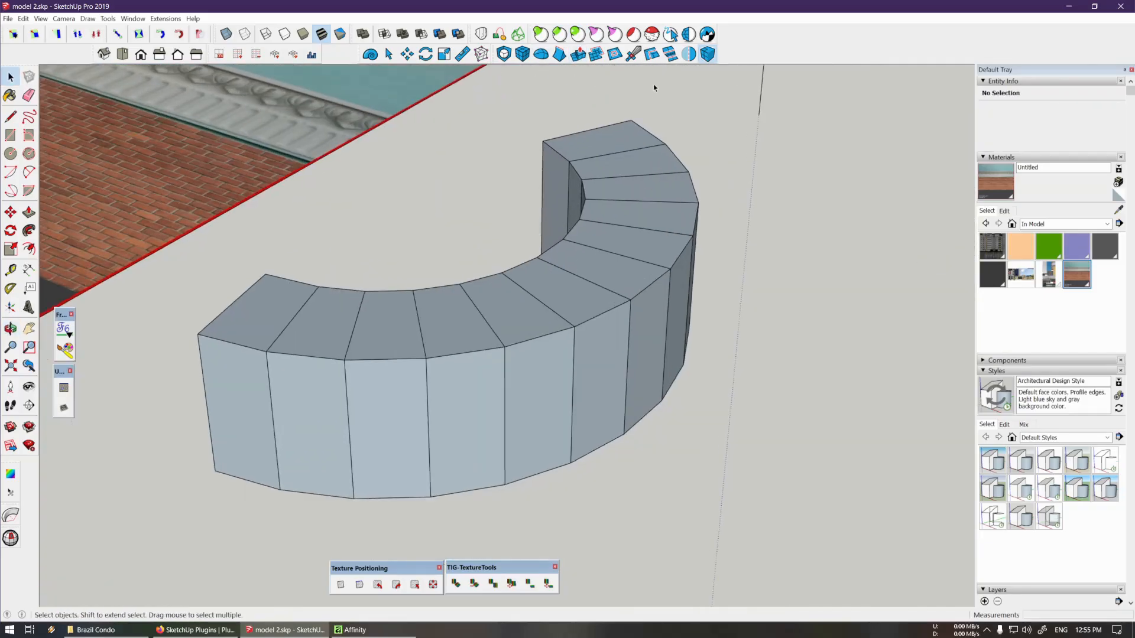
# Insert three horizontal edge loops around the curved block's sides and two loops along its top surface
pyautogui.click(652, 54)
pyautogui.click(573, 357)
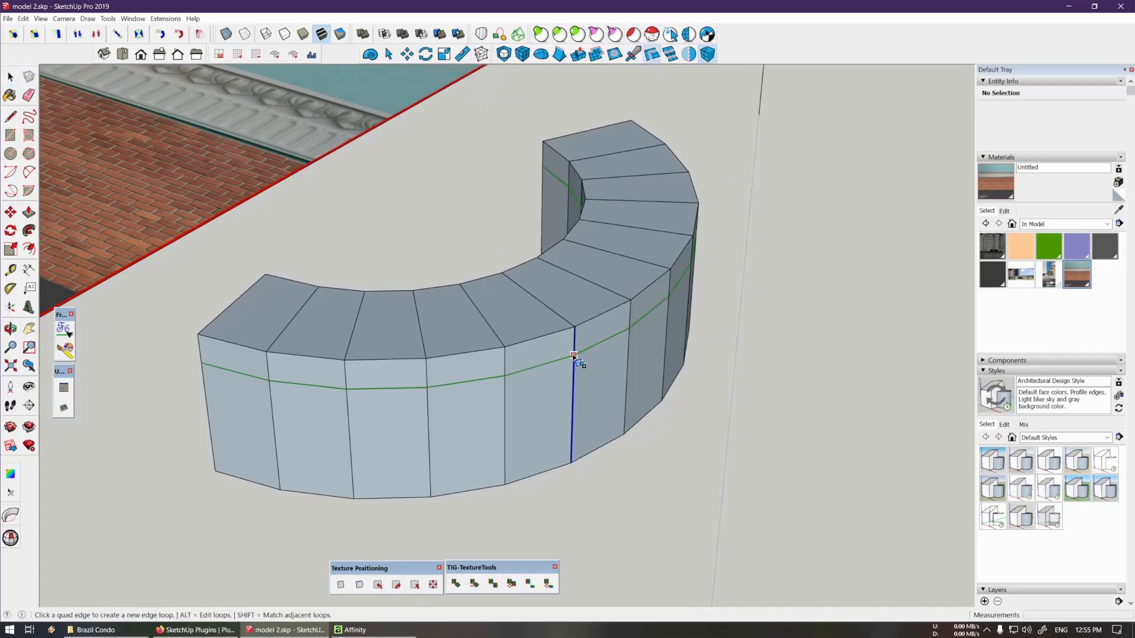
pyautogui.click(572, 414)
pyautogui.click(573, 384)
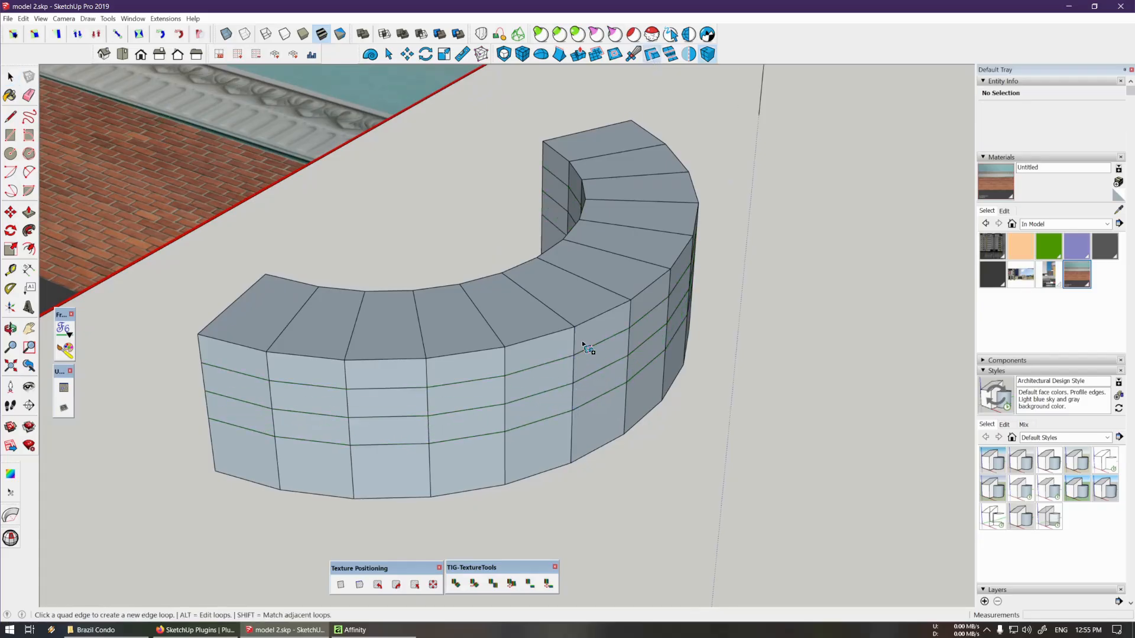
pyautogui.click(538, 300)
pyautogui.click(556, 314)
pyautogui.moveTo(560, 317); pyautogui.dragTo(586, 375, button='middle')
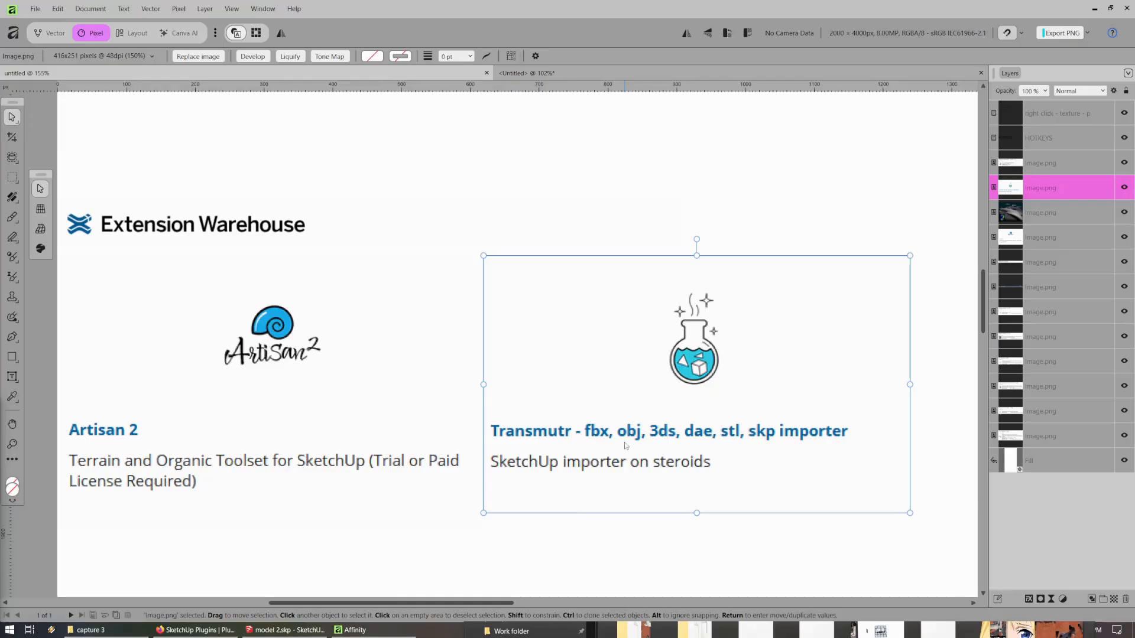
# Switch to SketchUp, review the file types its import dialog supports, and cancel the import
pyautogui.click(285, 630)
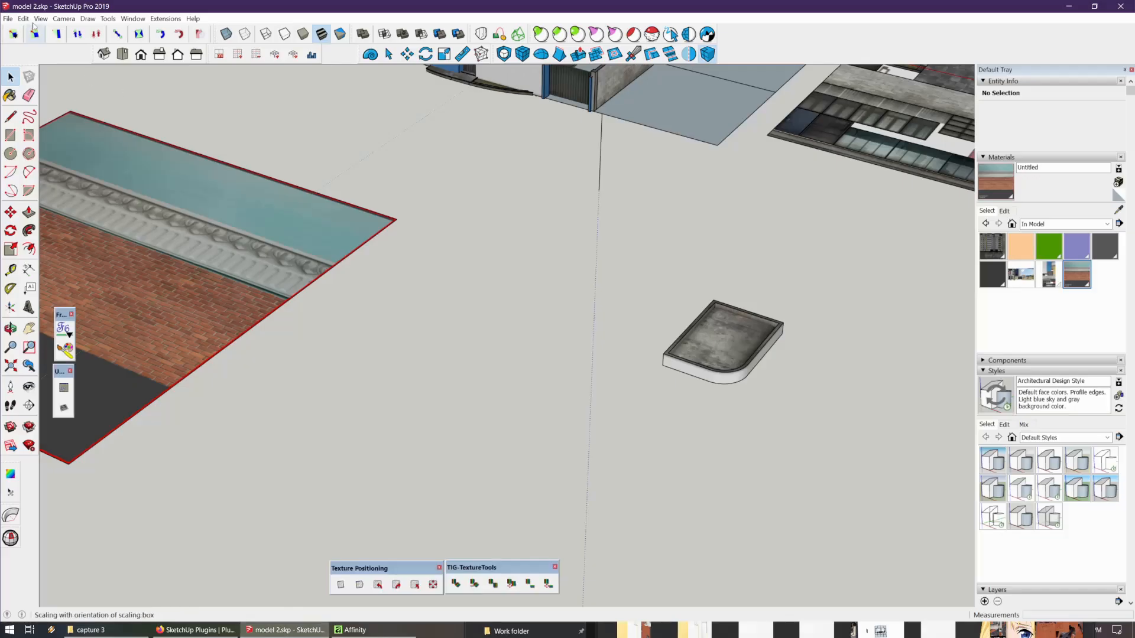
pyautogui.click(8, 18)
pyautogui.click(122, 175)
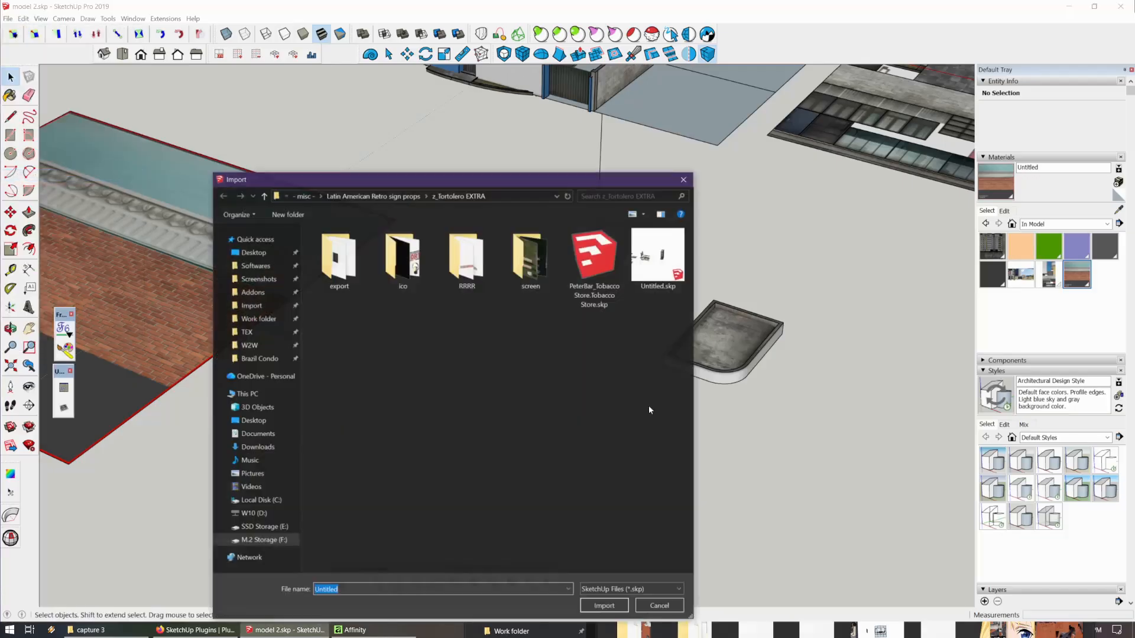
pyautogui.click(651, 590)
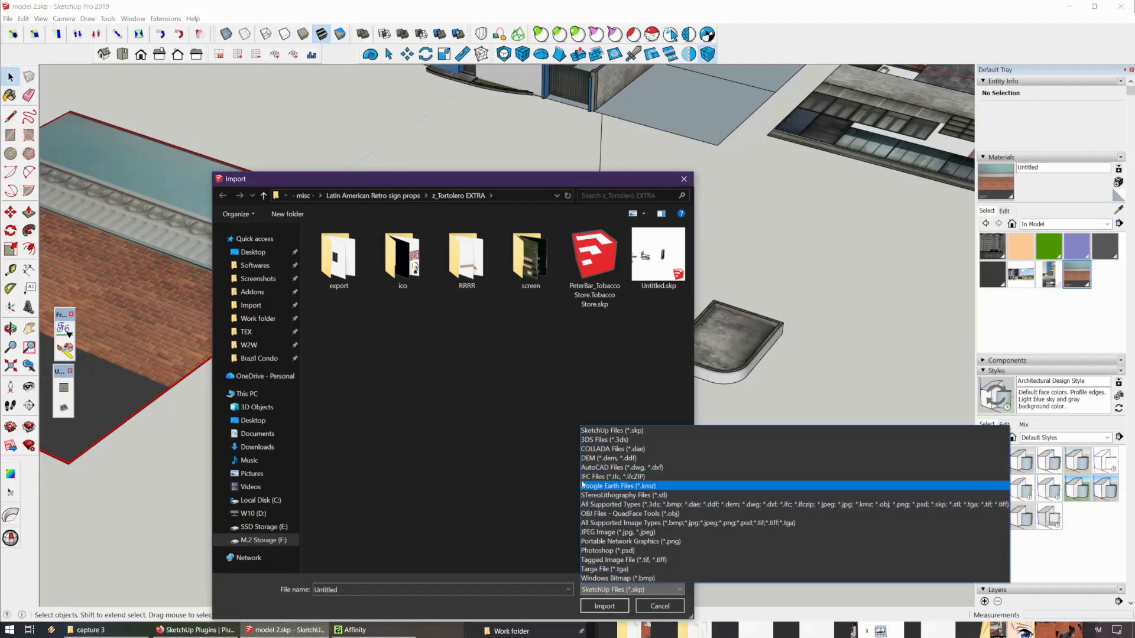
pyautogui.click(506, 453)
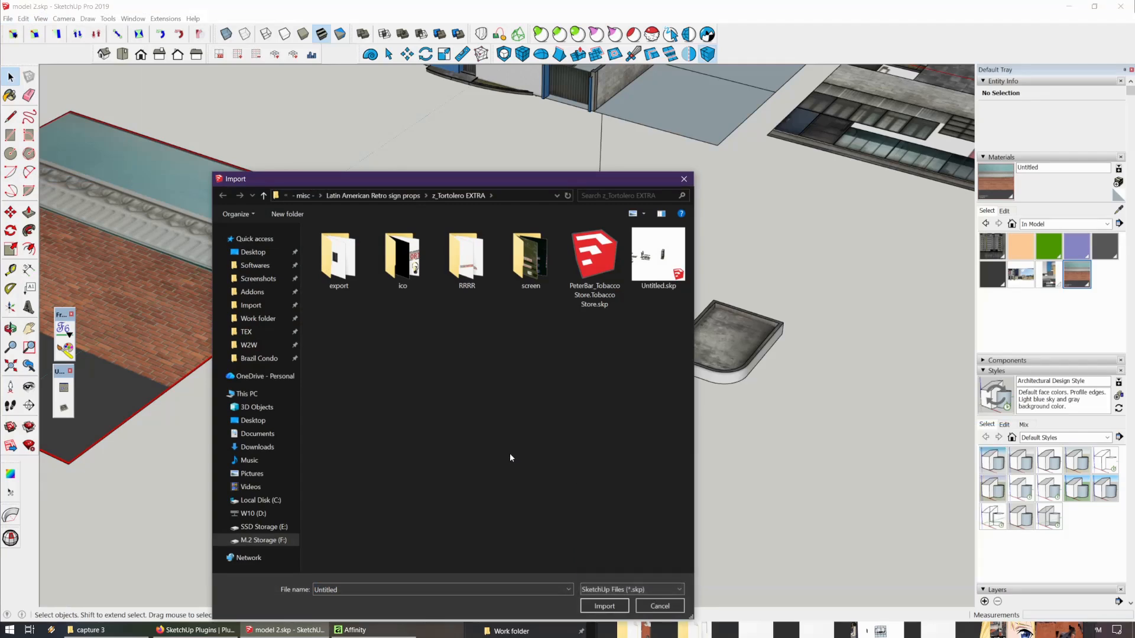
pyautogui.click(660, 606)
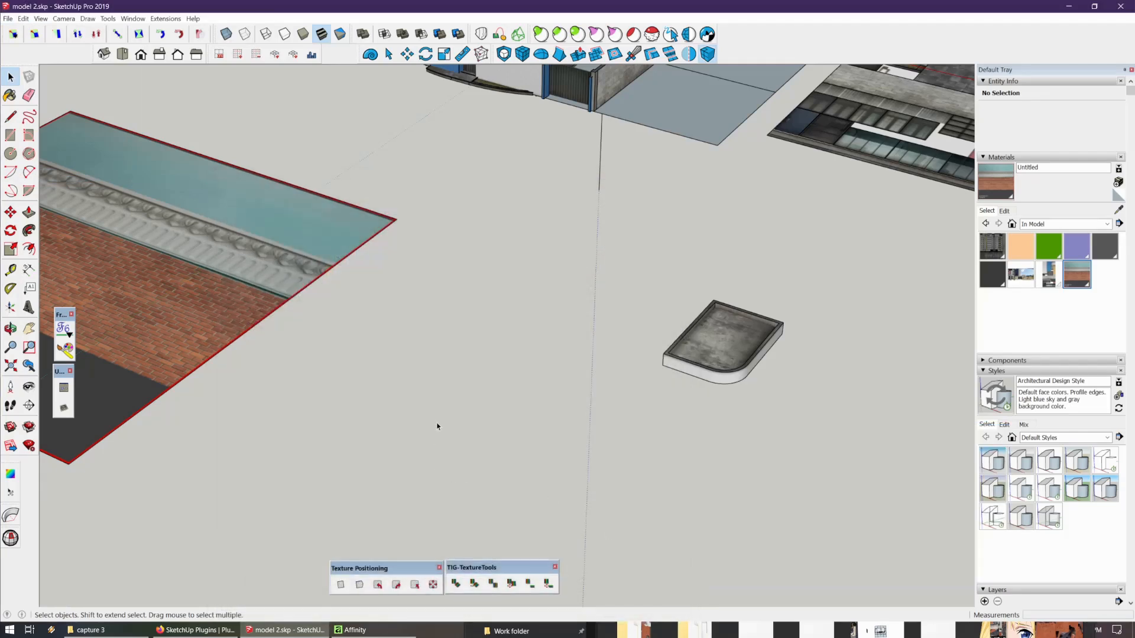
# Launch Transmutr Artist, load 3333.dae from the capture 3 folder, and inspect the model's size in the preview
pyautogui.press('super')
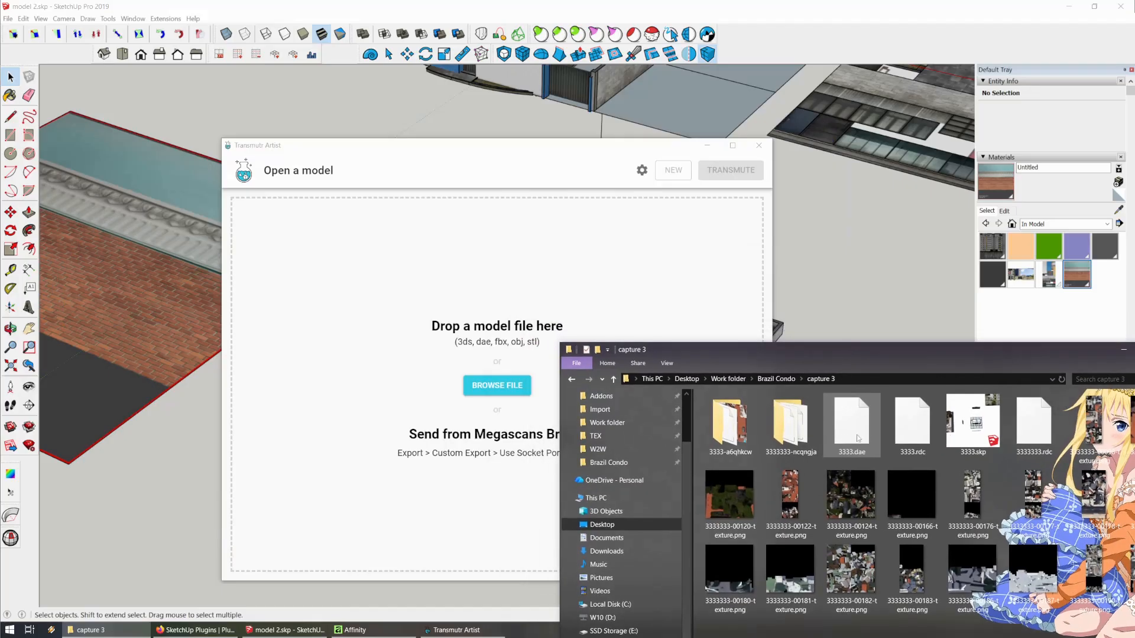
pyautogui.moveTo(858, 439); pyautogui.dragTo(382, 325)
pyautogui.moveTo(990, 353); pyautogui.dragTo(779, 487)
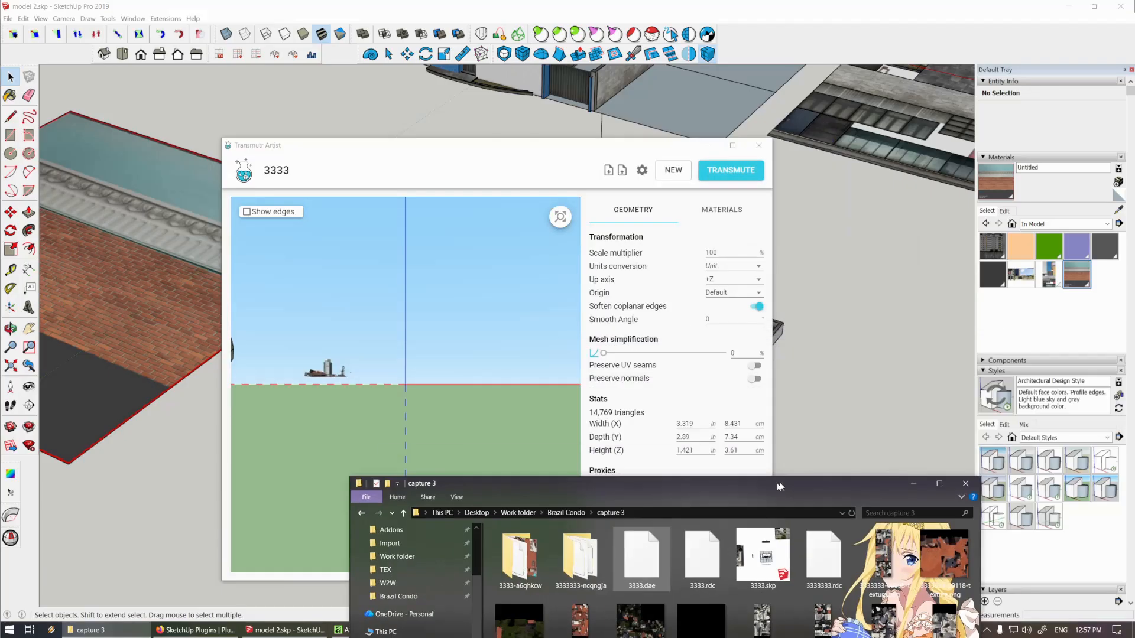
pyautogui.click(914, 484)
pyautogui.moveTo(346, 318)
pyautogui.mouseDown()
pyautogui.moveTo(331, 360)
pyautogui.moveTo(366, 327)
pyautogui.mouseUp()
pyautogui.scroll(5, 466, 361)
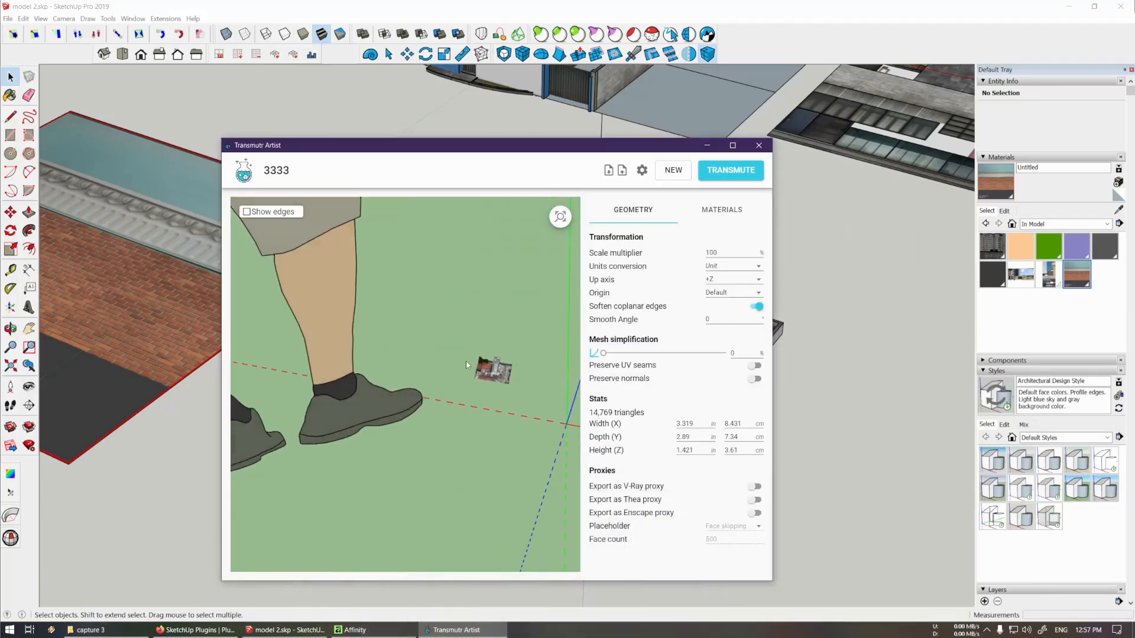
pyautogui.moveTo(478, 374); pyautogui.dragTo(514, 385)
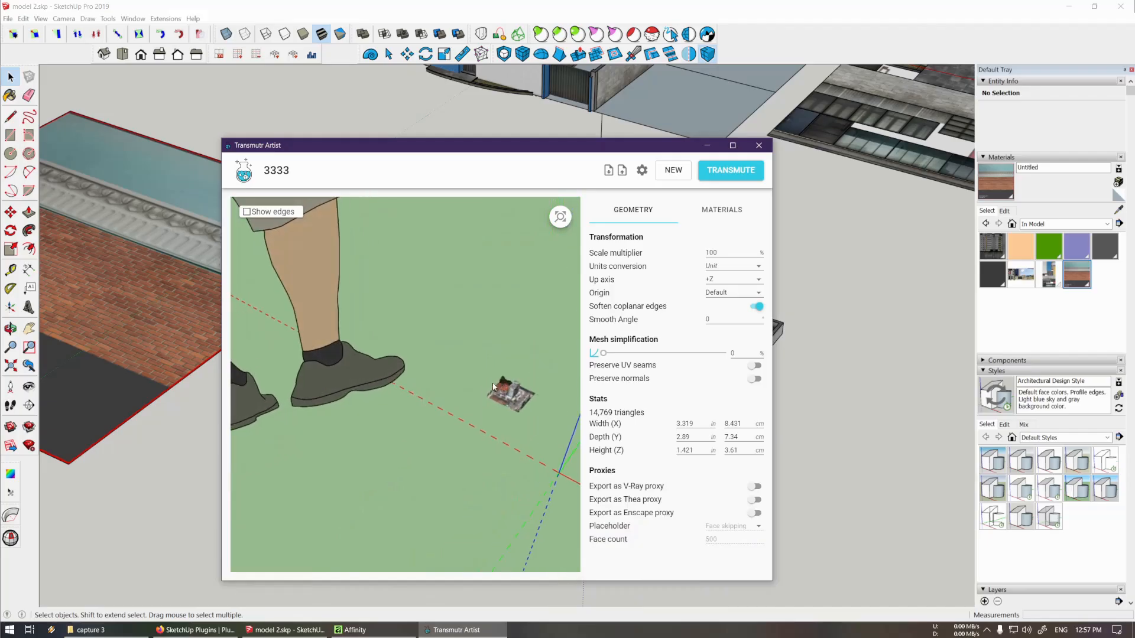
# Set the units conversion to m and the scale multiplier to 1000 %, and refit the preview to the model
pyautogui.click(730, 266)
pyautogui.click(729, 313)
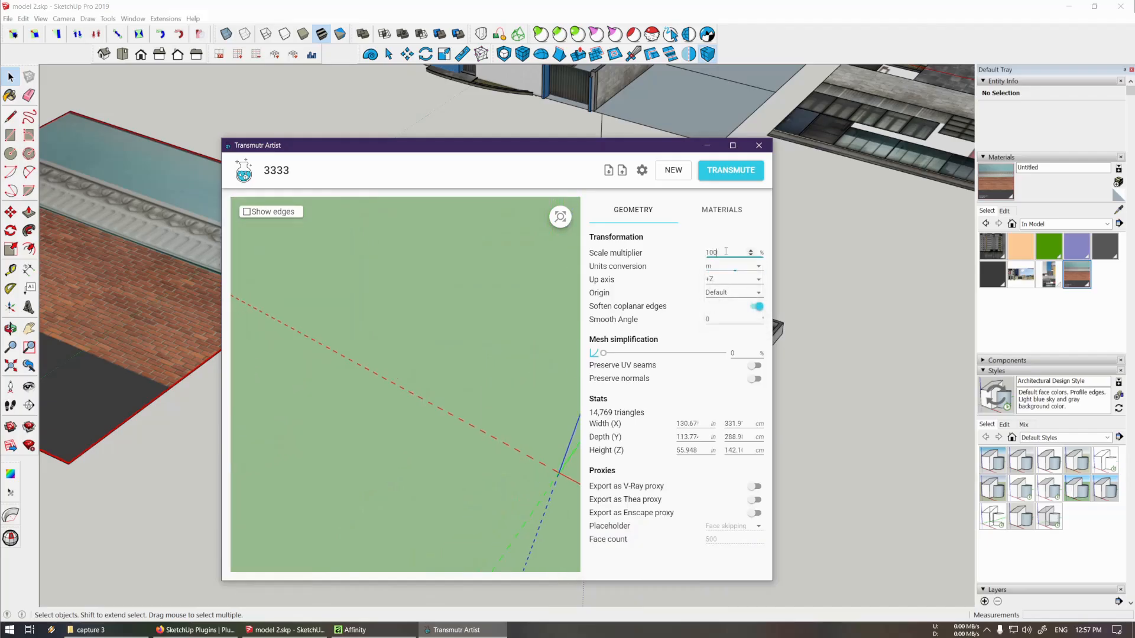
pyautogui.click(727, 252)
pyautogui.write('0')
pyautogui.press('Return')
pyautogui.click(560, 218)
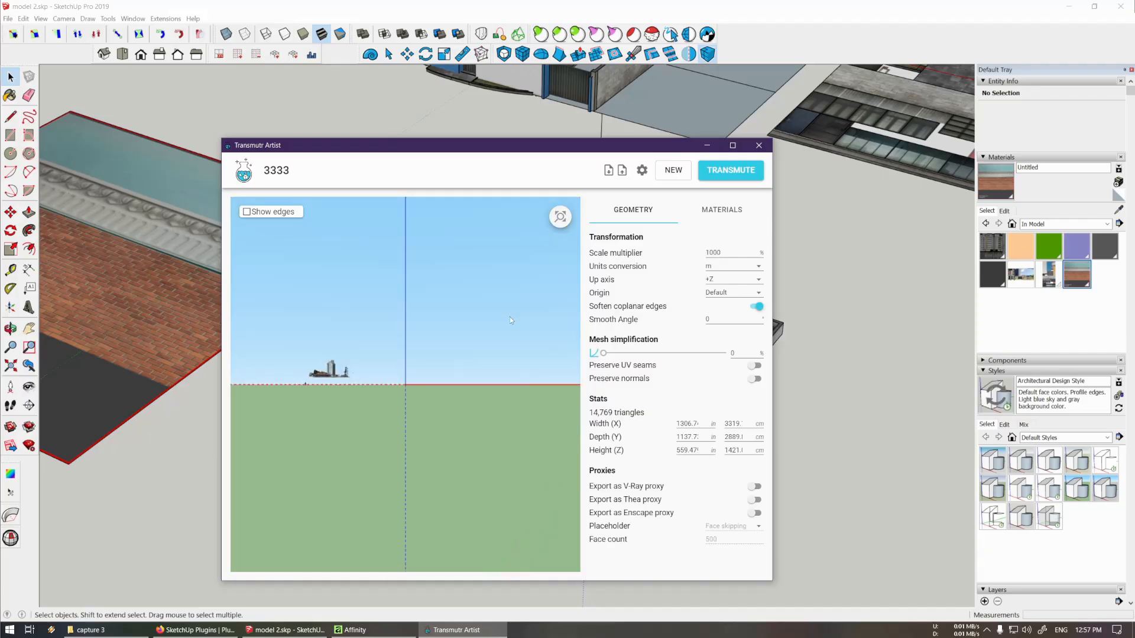
pyautogui.scroll(5, 398, 293)
pyautogui.moveTo(398, 294); pyautogui.dragTo(439, 318)
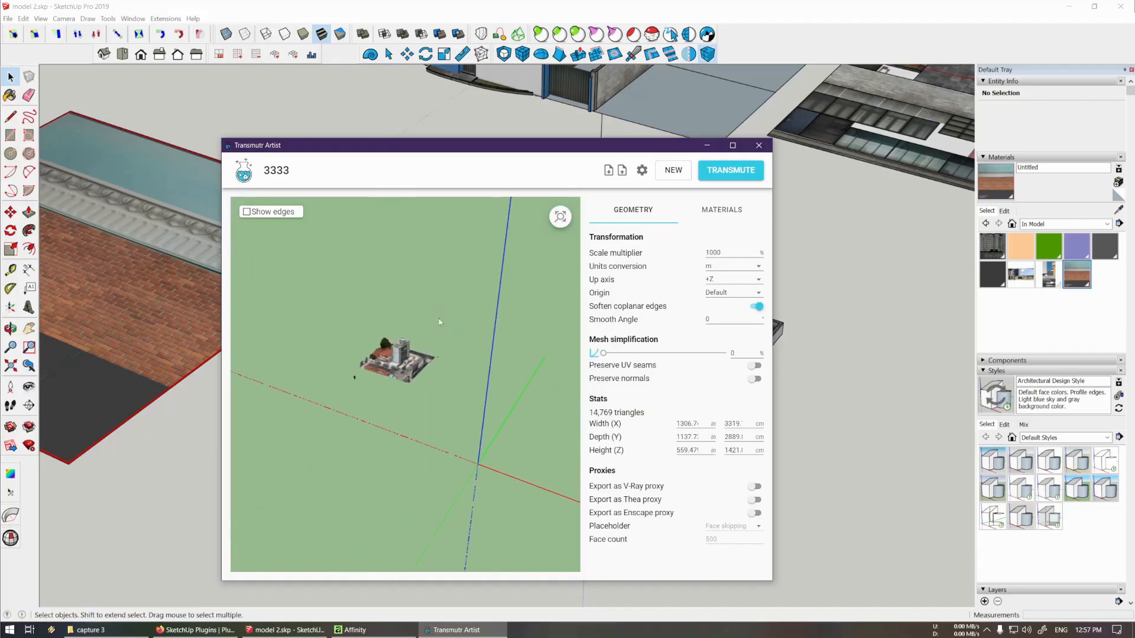
pyautogui.scroll(5, 399, 350)
pyautogui.scroll(-2, 400, 350)
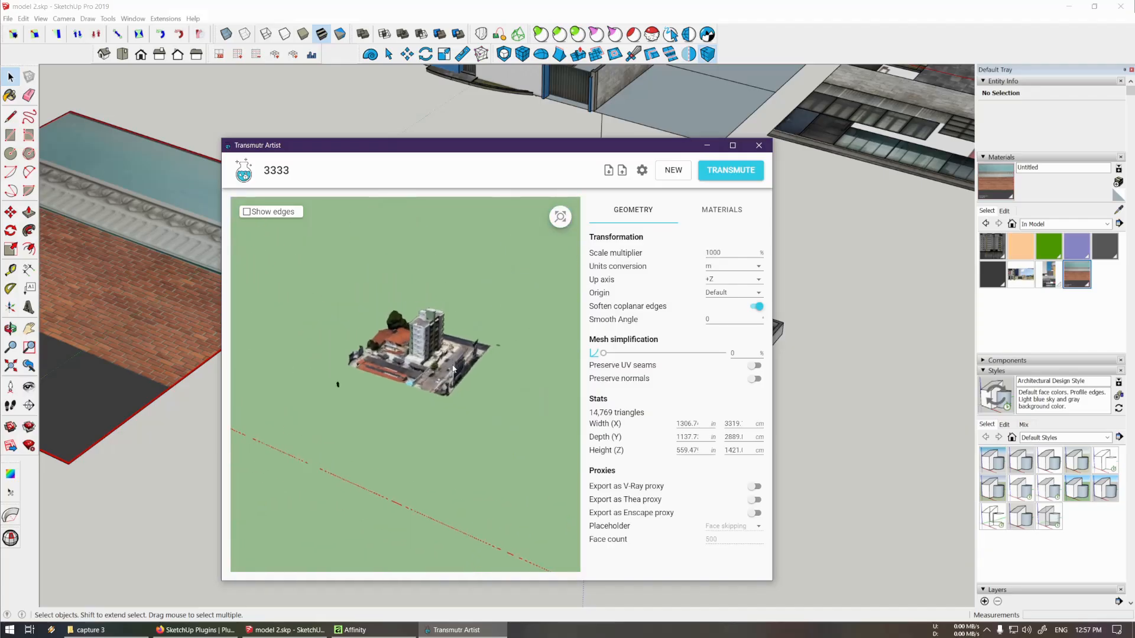
# View the save dialog for transmuting to a SketchUp file, cancel it, and inspect the building model in the preview
pyautogui.click(730, 170)
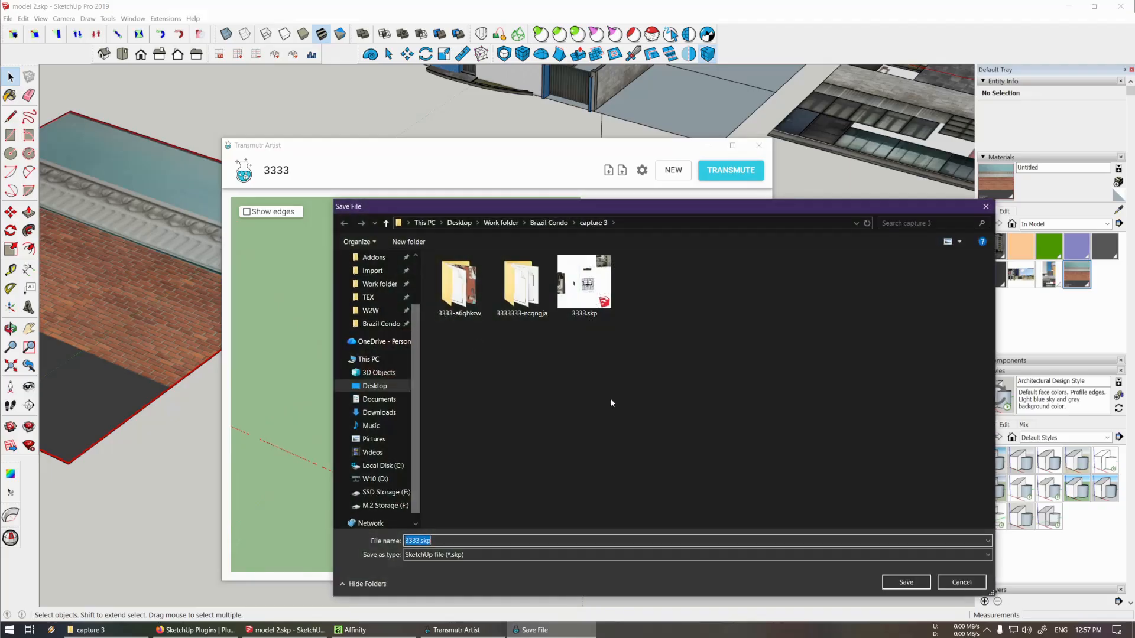
pyautogui.click(958, 582)
pyautogui.moveTo(483, 384); pyautogui.dragTo(554, 370)
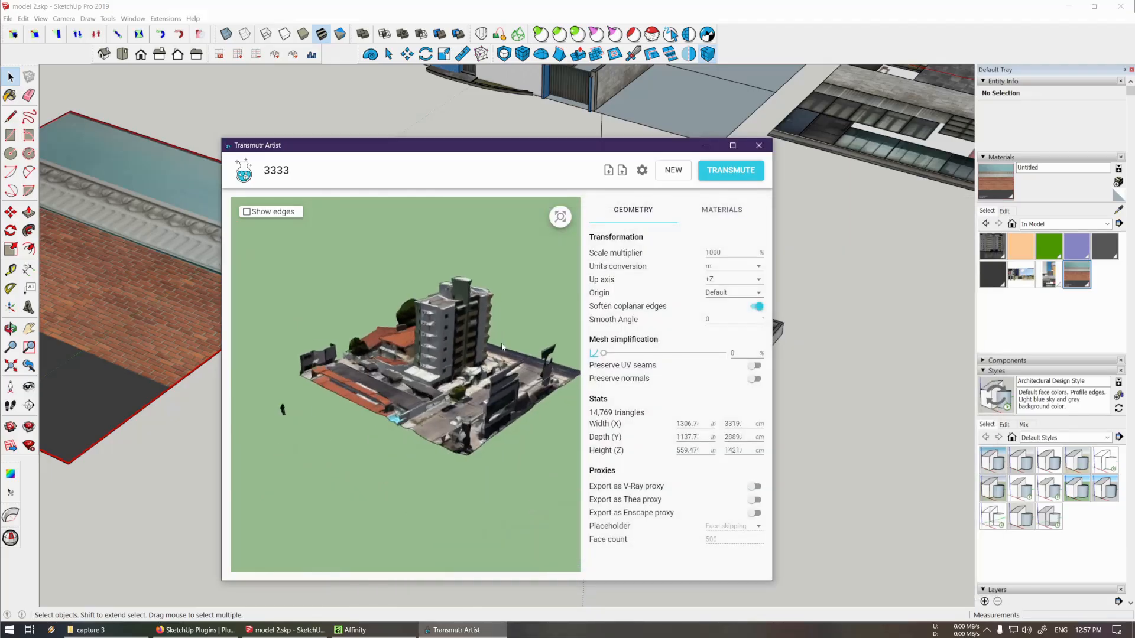
pyautogui.scroll(2, 496, 377)
pyautogui.moveTo(501, 347); pyautogui.dragTo(502, 379, button='right')
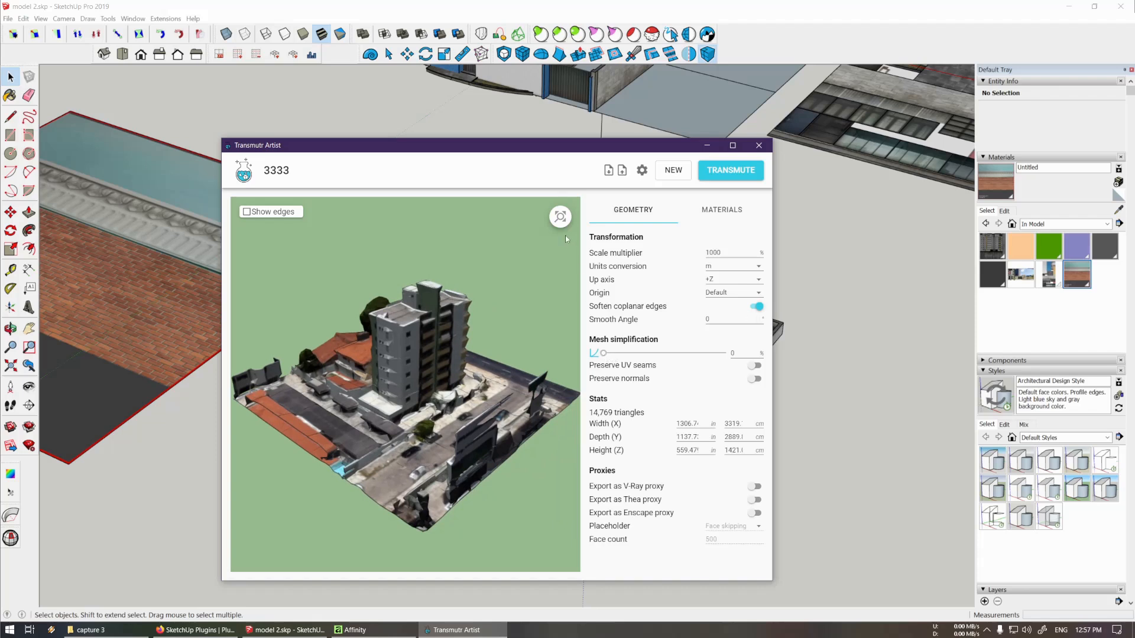
# Simplify the mesh by 91.32 % while showing its edges, then hide the edges and check the textured preview
pyautogui.click(282, 211)
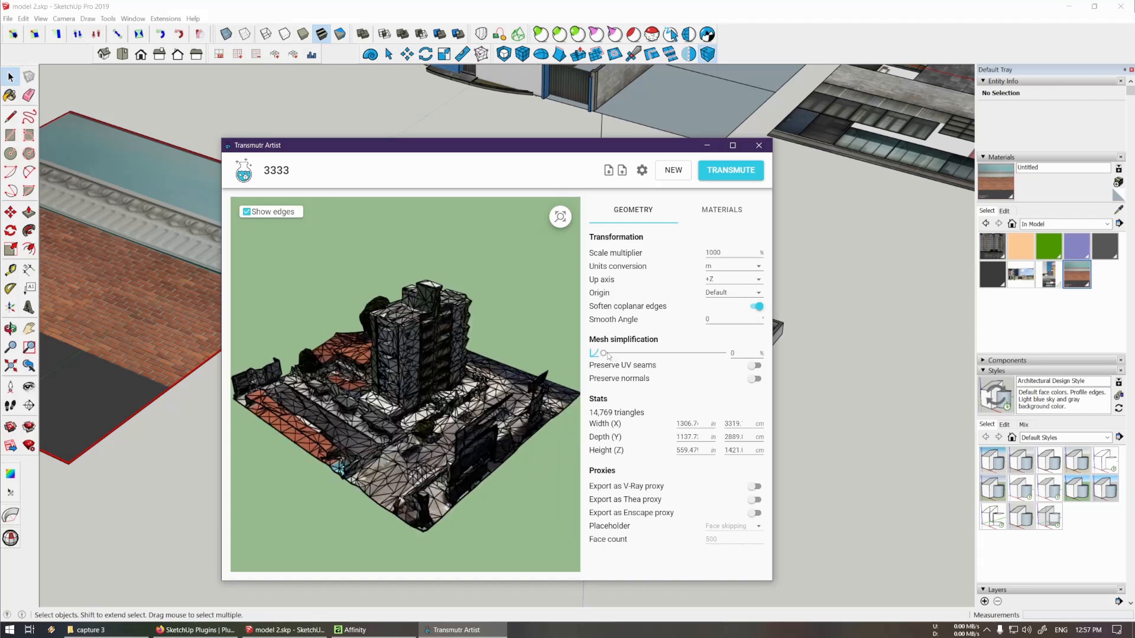
pyautogui.moveTo(607, 354); pyautogui.dragTo(697, 354)
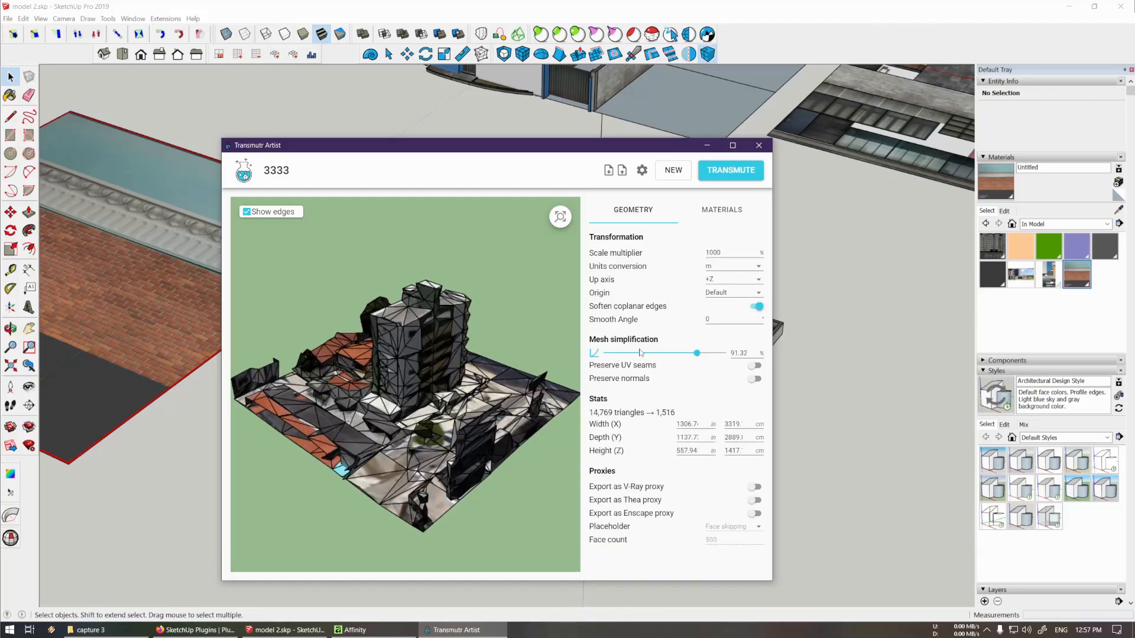
pyautogui.moveTo(469, 317); pyautogui.dragTo(472, 345)
pyautogui.click(246, 211)
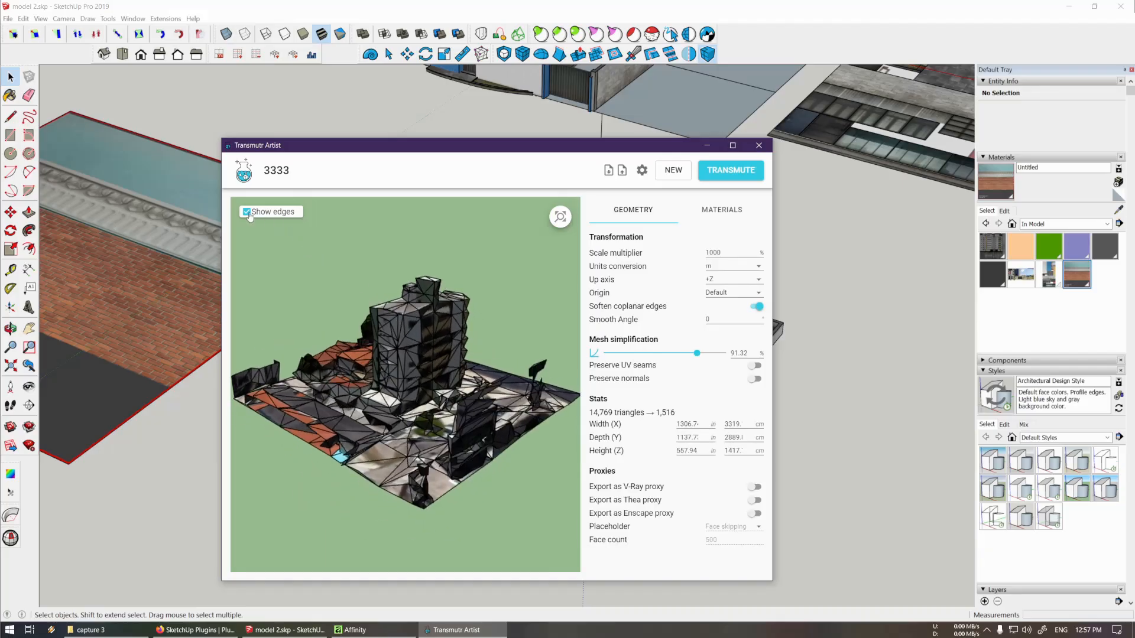
pyautogui.moveTo(378, 308); pyautogui.dragTo(442, 328)
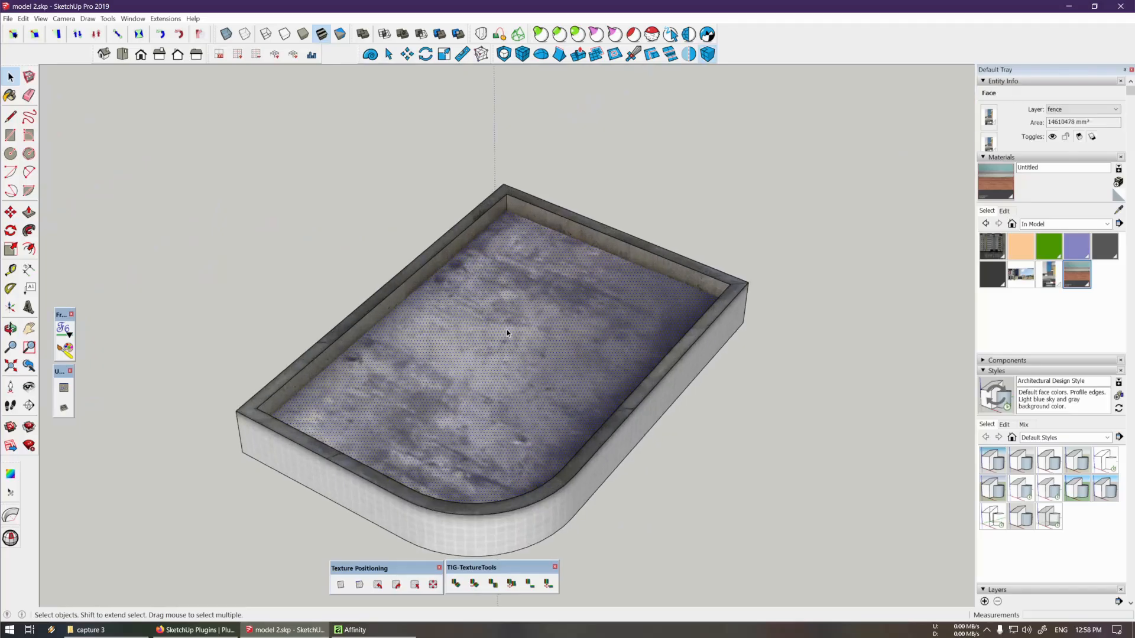
# Try moving the texture on the planter's inner floor face in texture positioning mode, then leave the mode
pyautogui.click(493, 338)
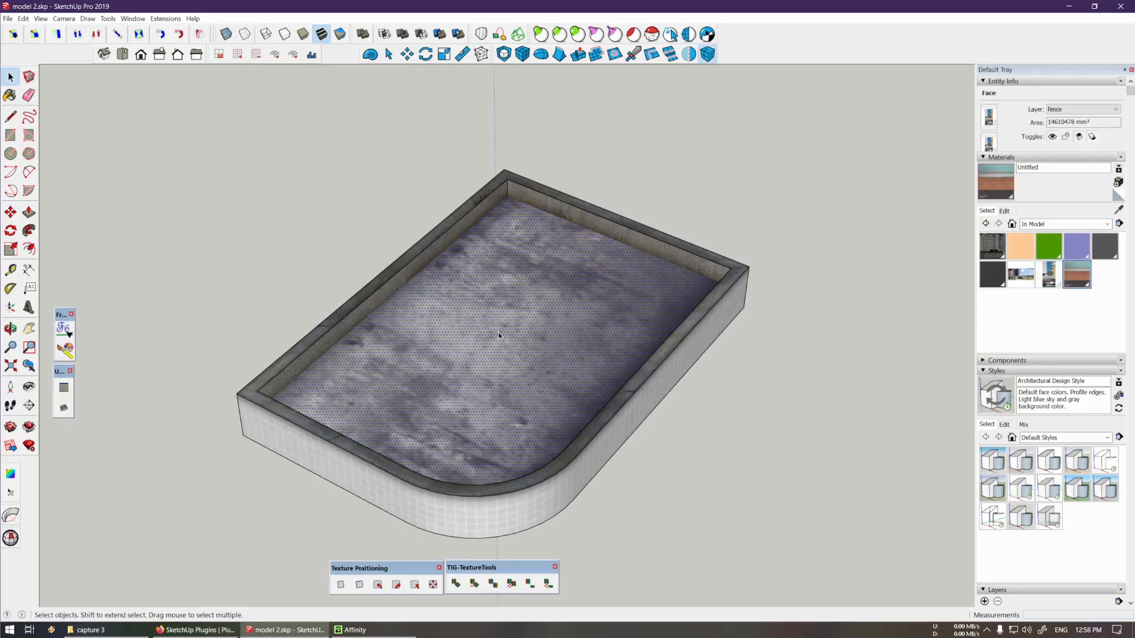
pyautogui.rightClick(479, 322)
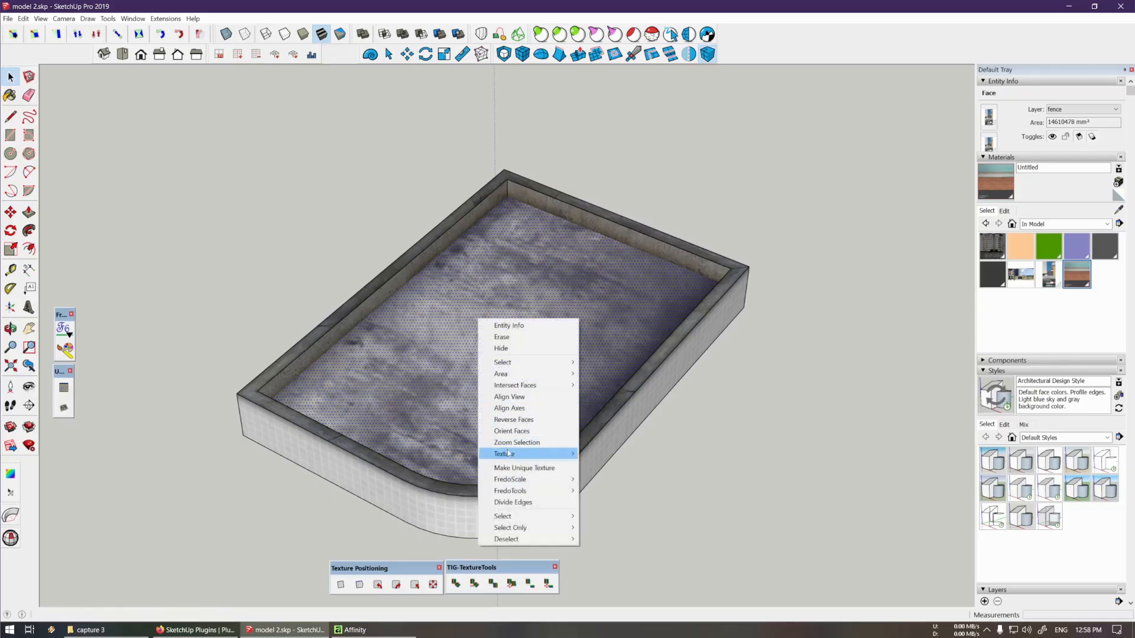
pyautogui.moveTo(513, 457)
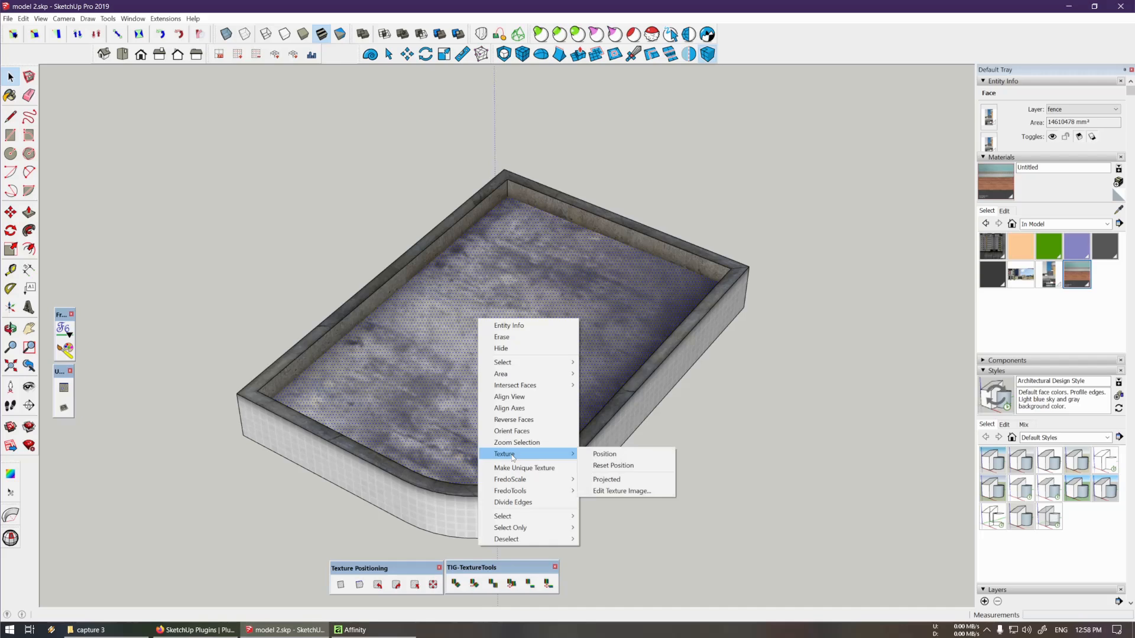
pyautogui.click(615, 458)
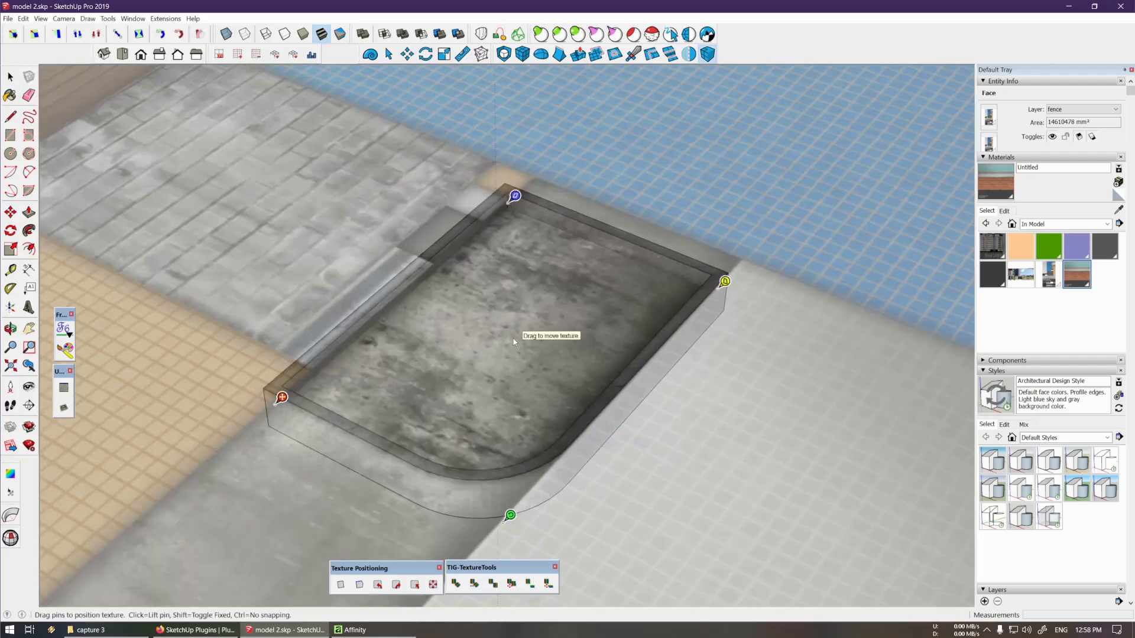
pyautogui.scroll(-1, 514, 342)
pyautogui.moveTo(513, 342); pyautogui.dragTo(424, 402)
pyautogui.press('Return')
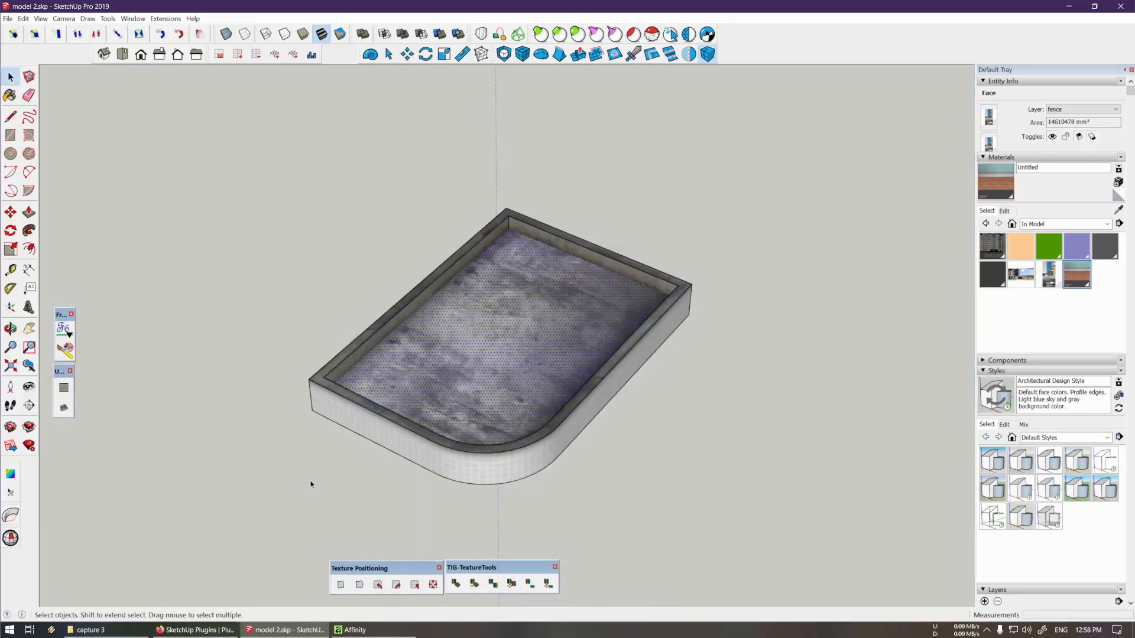
# Switch to Affinity and examine the HOTKEYS list and the mouse button assignments
pyautogui.hotkey('alt', 'Tab')
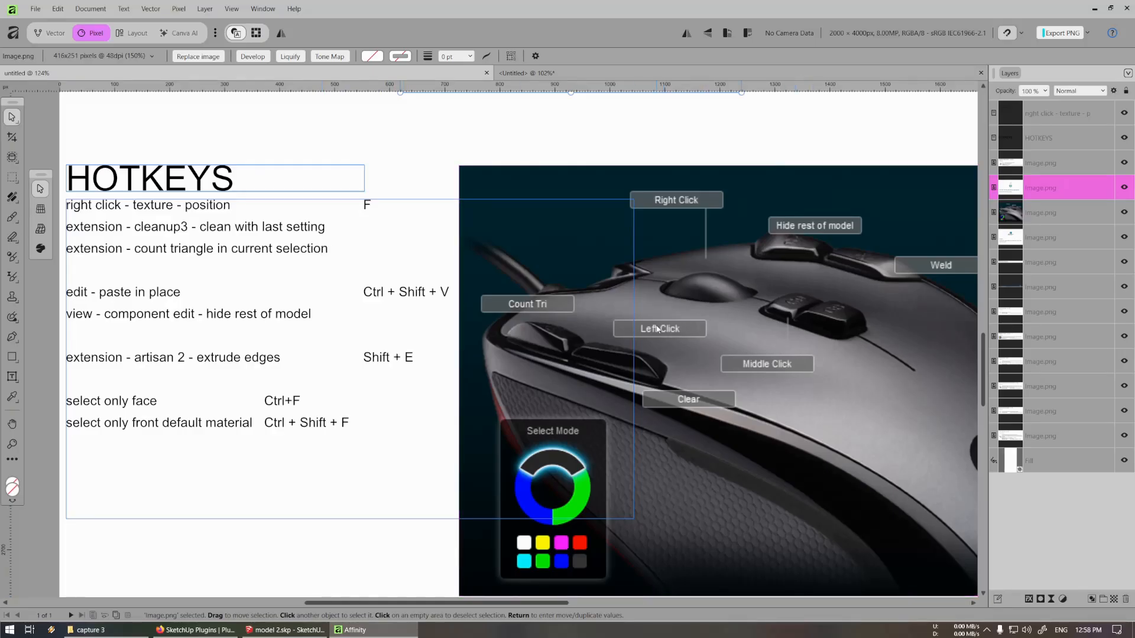
pyautogui.keyDown('ctrl'); pyautogui.scroll(2, 658, 329); pyautogui.keyUp('ctrl')
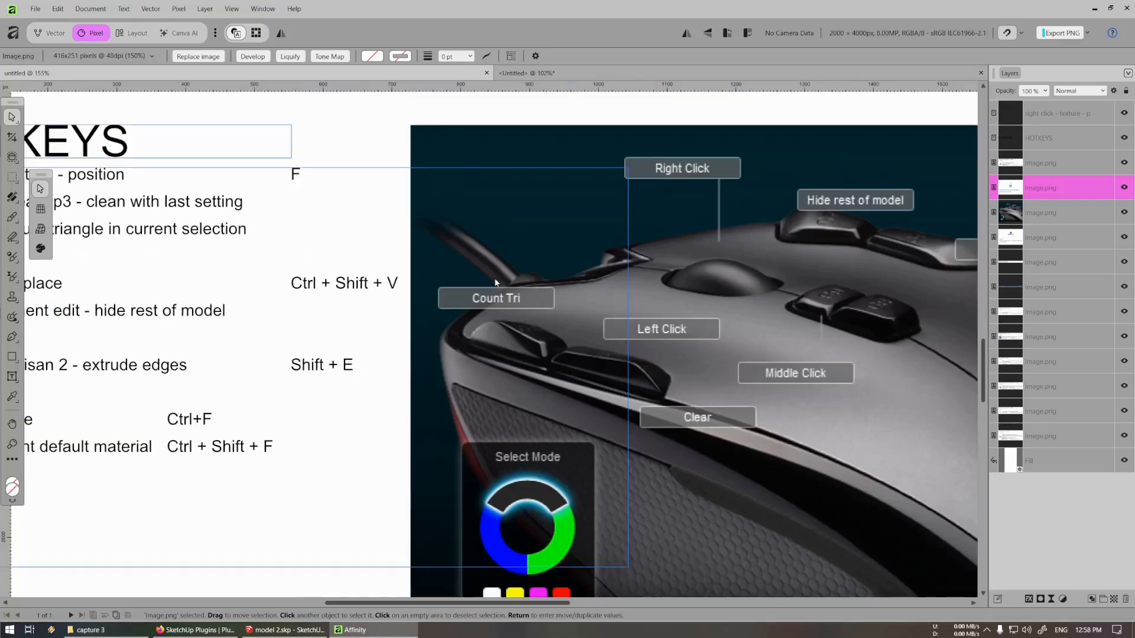
pyautogui.keyDown('ctrl'); pyautogui.scroll(-3, 534, 268); pyautogui.keyUp('ctrl')
pyautogui.keyDown('ctrl'); pyautogui.scroll(2, 544, 285); pyautogui.keyUp('ctrl')
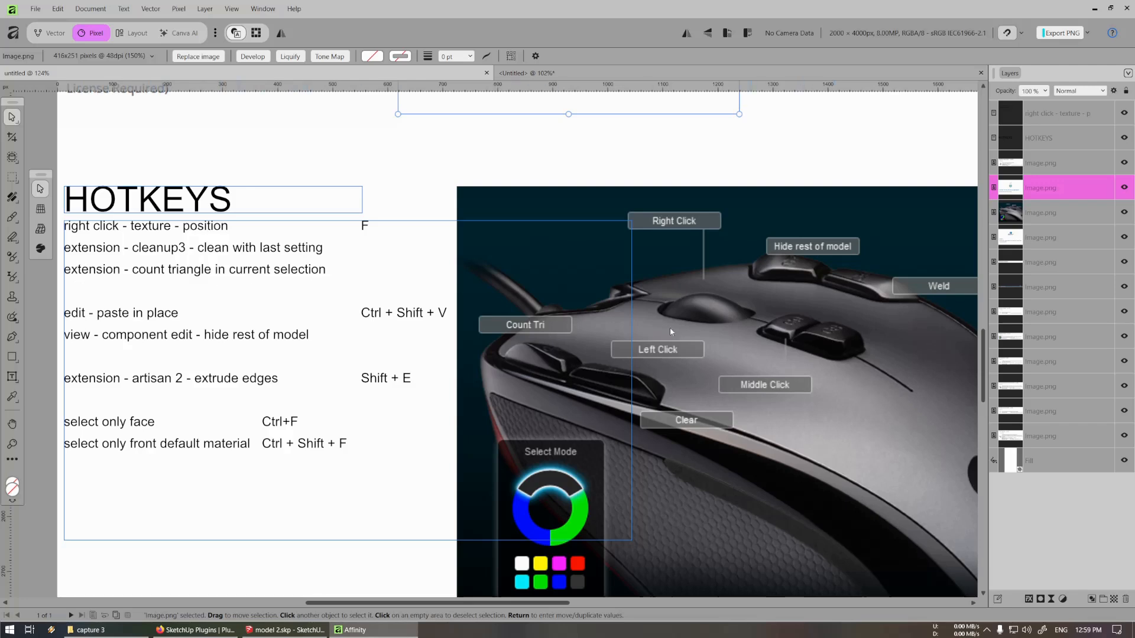
pyautogui.scroll(-1, 671, 332)
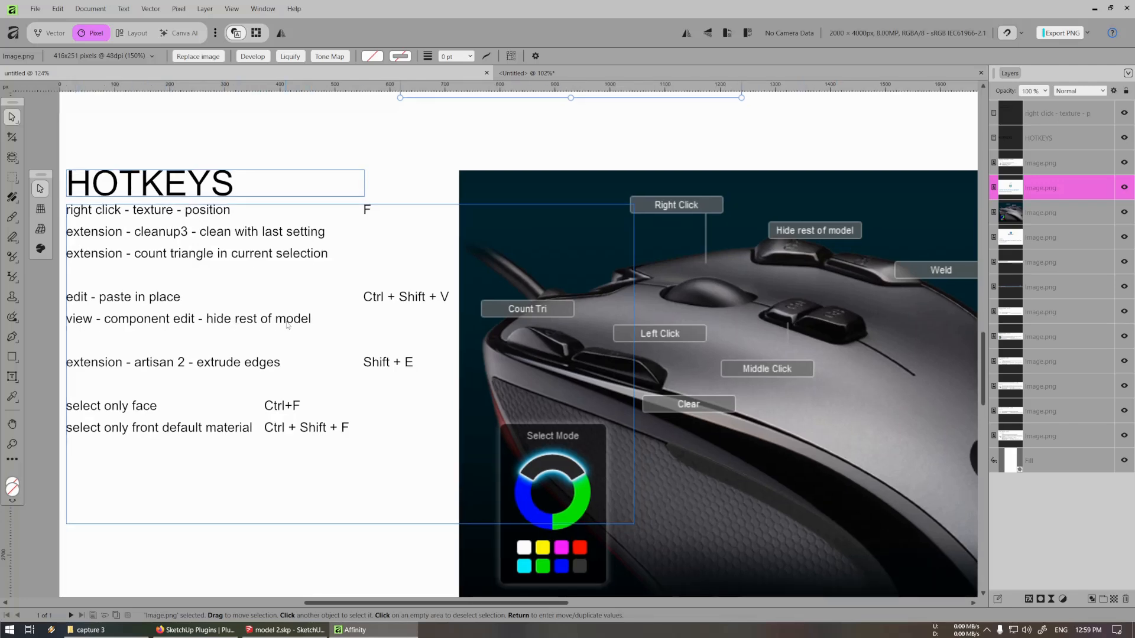
# Switch to SketchUp and open the building's balcony group for editing around the tan tiled balconies
pyautogui.click(286, 630)
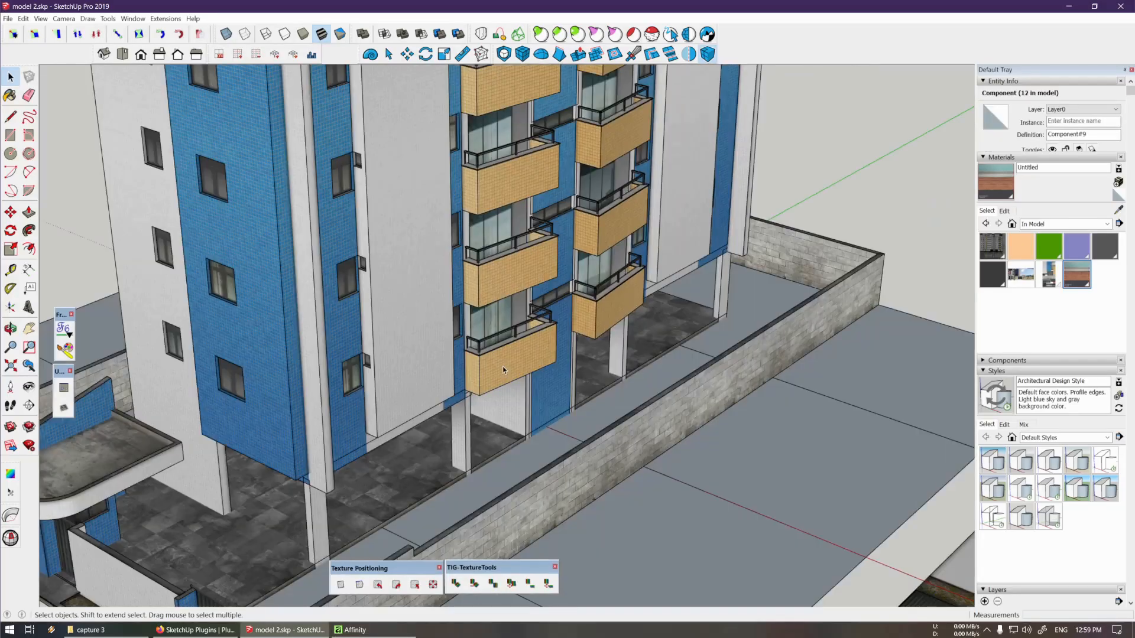
pyautogui.doubleClick(504, 370)
pyautogui.scroll(6, 502, 370)
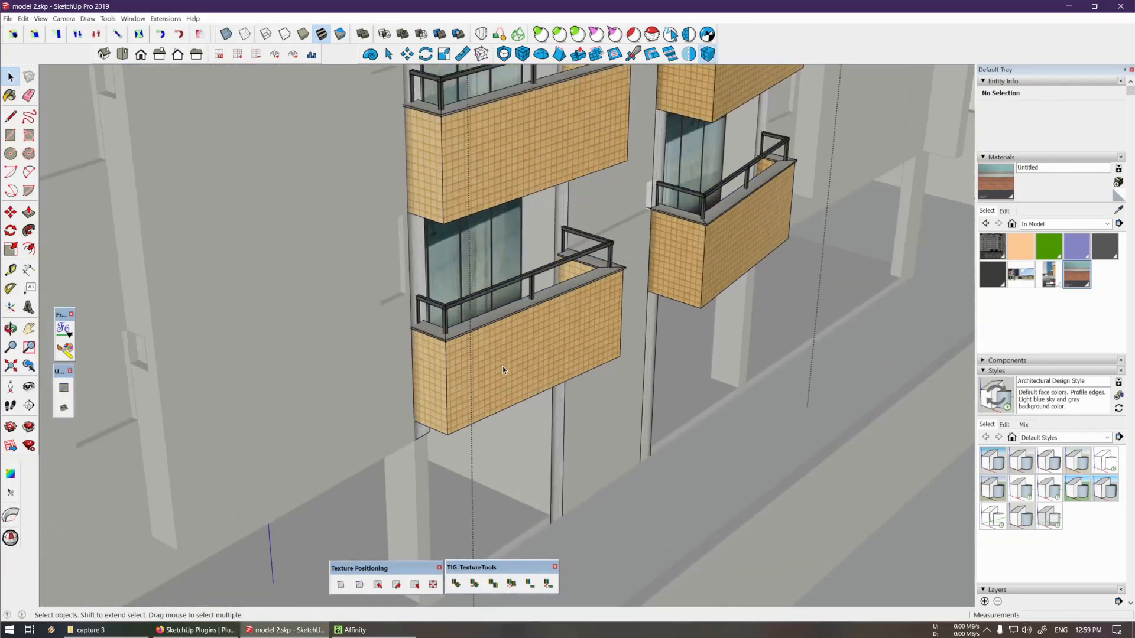
pyautogui.moveTo(485, 378); pyautogui.dragTo(629, 345, button='middle')
pyautogui.scroll(-5, 534, 370)
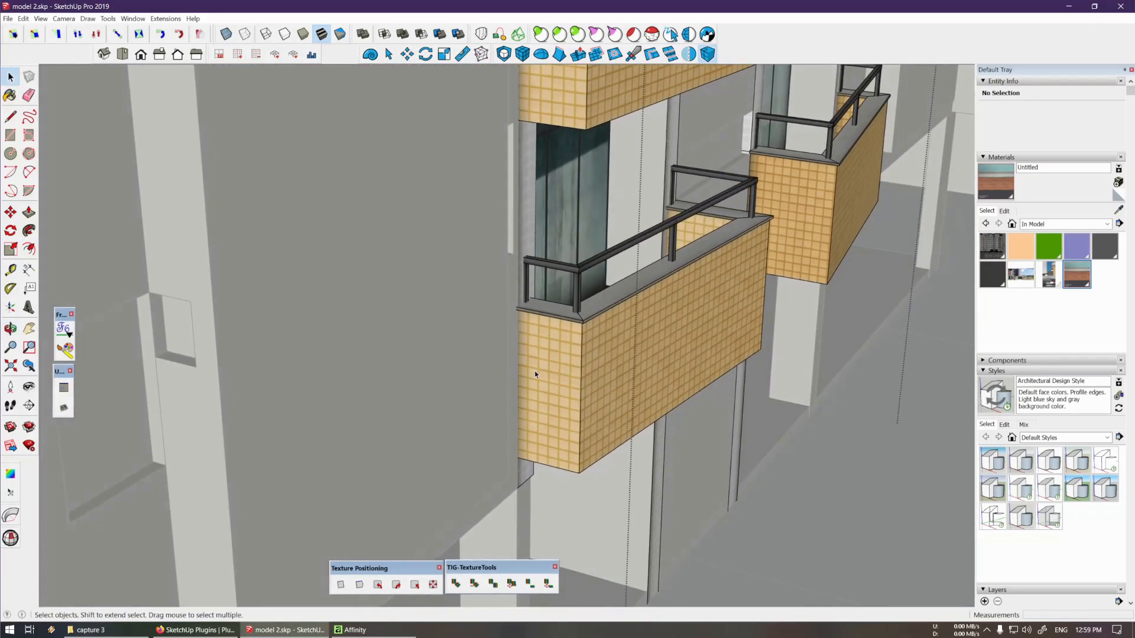
pyautogui.moveTo(535, 371); pyautogui.dragTo(552, 375, button='middle')
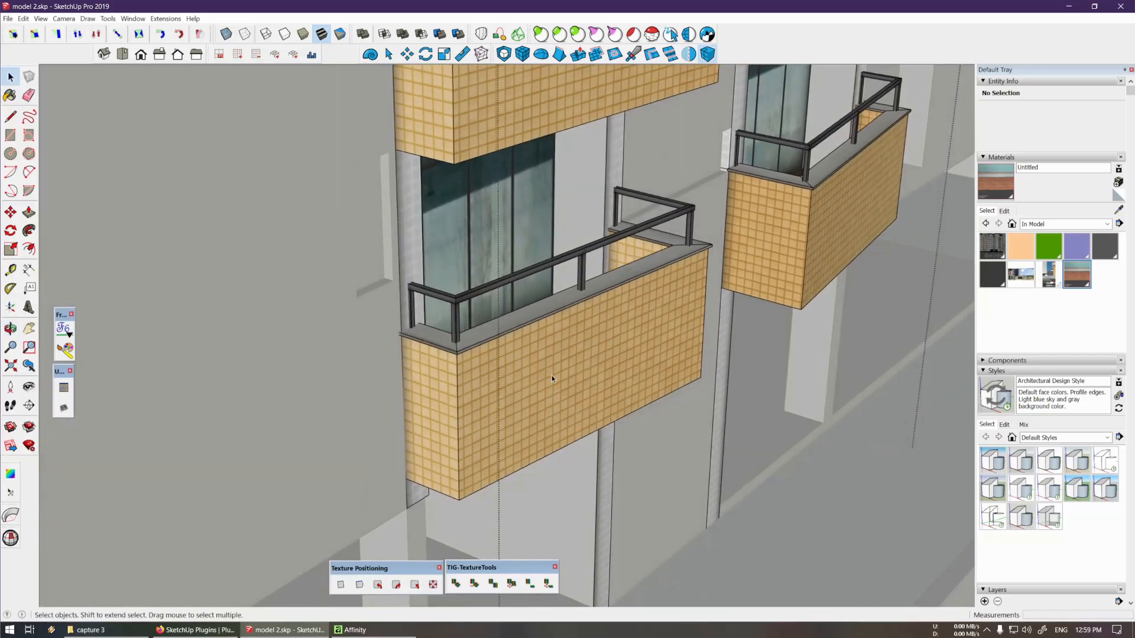
pyautogui.scroll(-1, 552, 376)
pyautogui.scroll(2, 552, 378)
pyautogui.moveTo(479, 362)
pyautogui.mouseDown(button='middle')
pyautogui.moveTo(460, 411)
pyautogui.moveTo(464, 370)
pyautogui.mouseUp(button='middle')
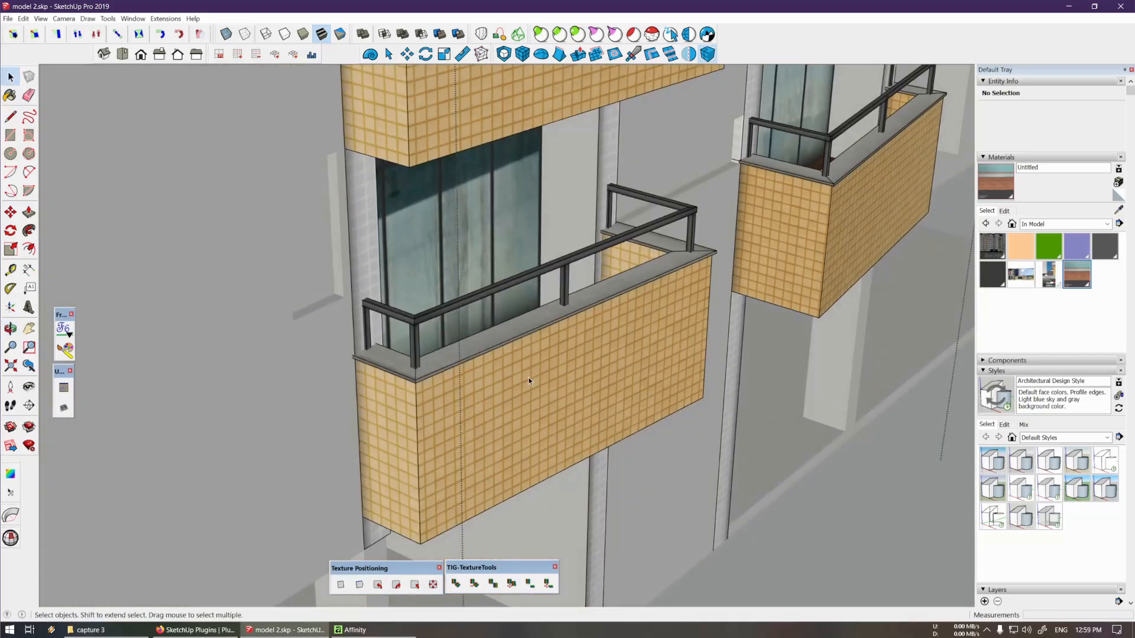
pyautogui.scroll(-2, 529, 381)
pyautogui.scroll(5, 529, 382)
pyautogui.moveTo(628, 423); pyautogui.dragTo(518, 397, button='middle')
pyautogui.scroll(-1, 605, 398)
pyautogui.scroll(-2, 489, 362)
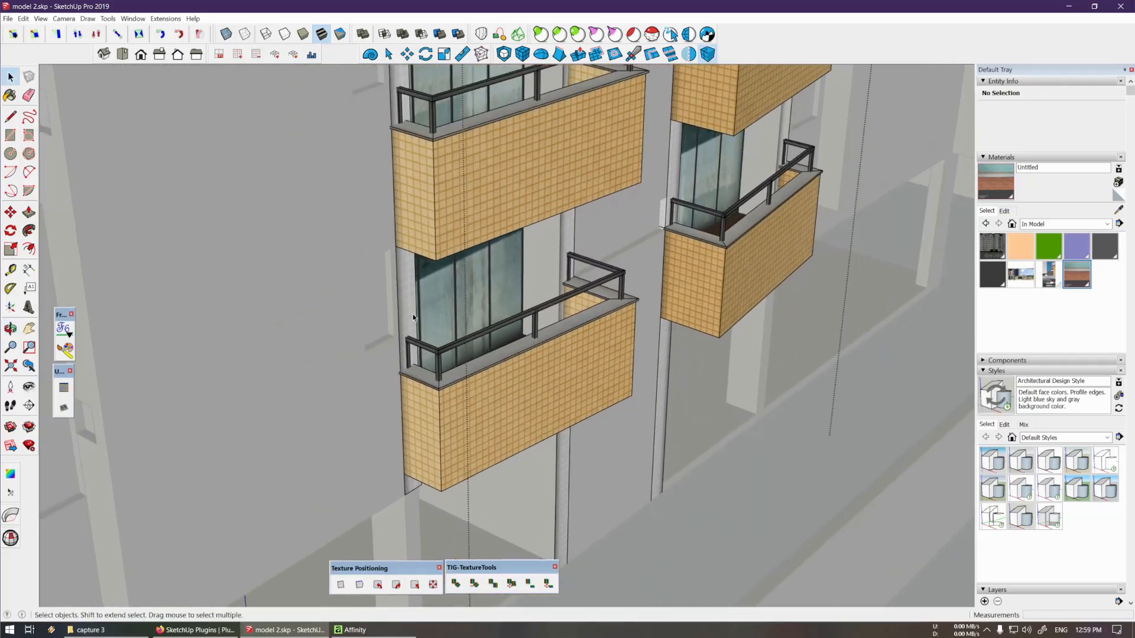
# Hide the rest of the model around the balcony group and open its lowest near balcony component for editing
pyautogui.click(40, 18)
pyautogui.moveTo(95, 180)
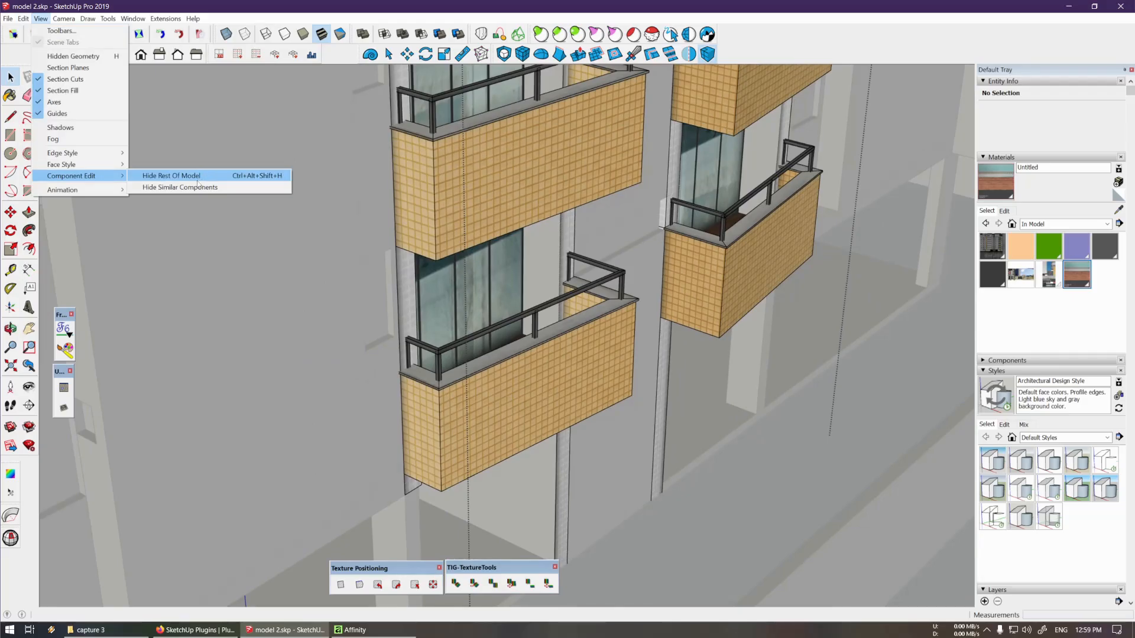
pyautogui.click(222, 175)
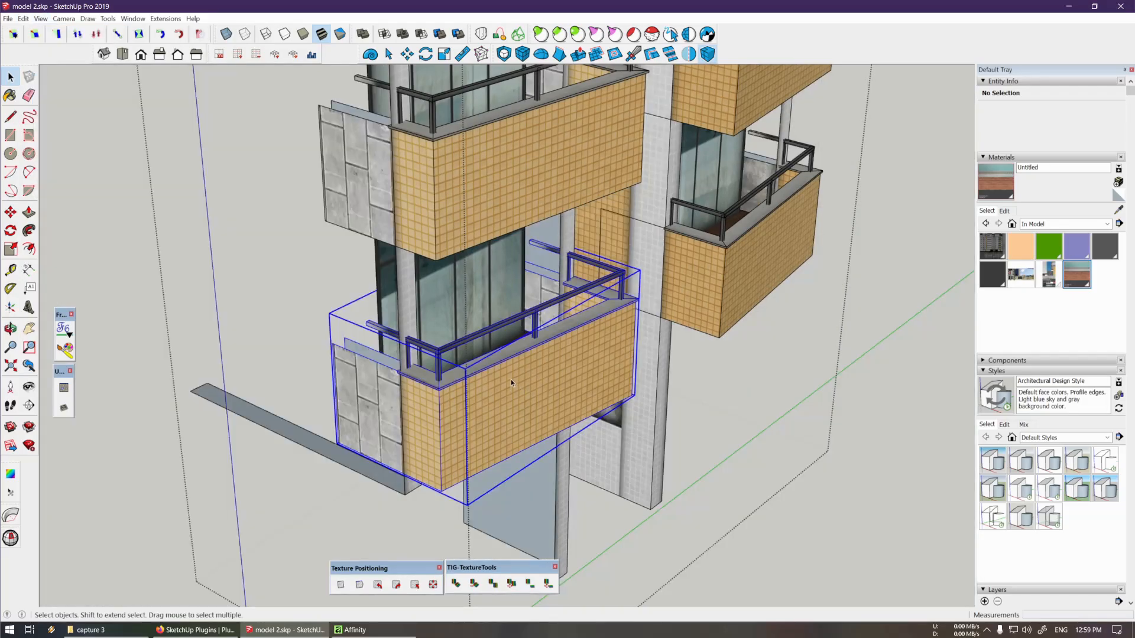
pyautogui.scroll(2, 514, 381)
pyautogui.moveTo(520, 388); pyautogui.dragTo(502, 350, button='middle')
pyautogui.doubleClick(660, 371)
pyautogui.scroll(1, 429, 350)
pyautogui.scroll(2, 579, 316)
pyautogui.scroll(-2, 633, 346)
pyautogui.scroll(-2, 570, 385)
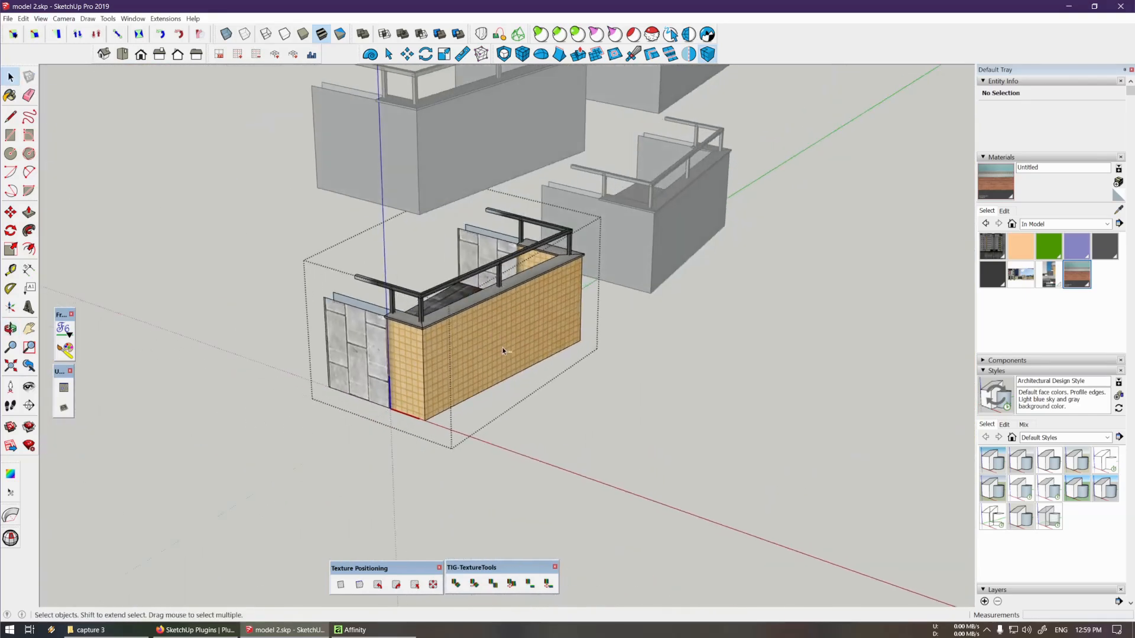
# Show the rest of the model again, leave the balcony component, and check the HOTKEYS list in Affinity
pyautogui.press('h')
pyautogui.scroll(-3, 503, 350)
pyautogui.press('Escape')
pyautogui.hotkey('alt', 'Tab')
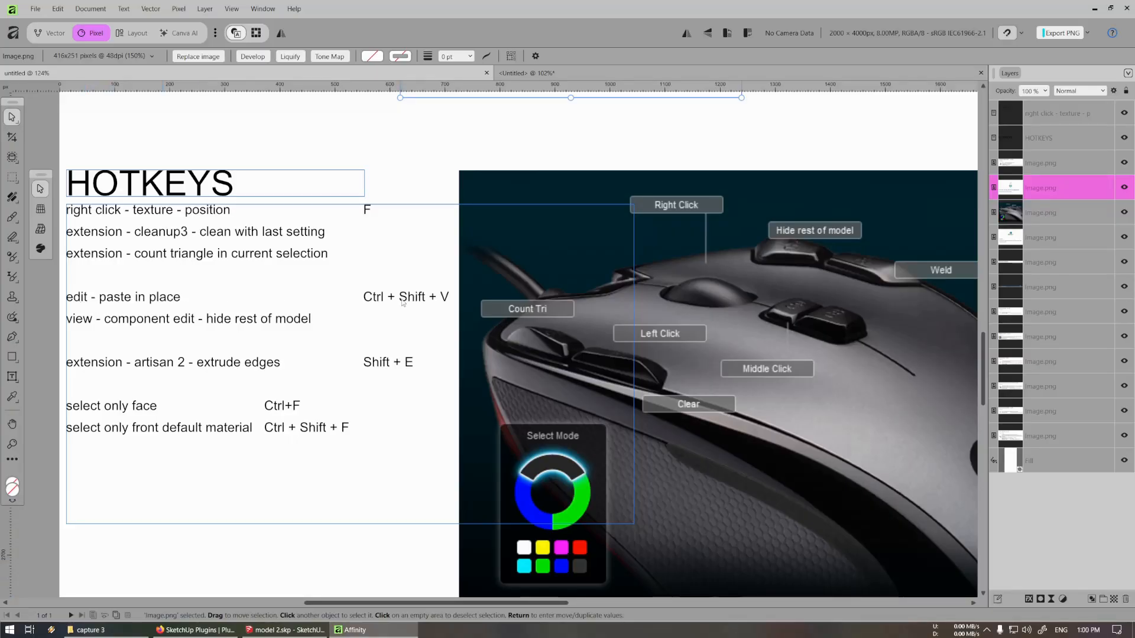
pyautogui.hotkey('alt', 'Tab')
# Copy the lowest balcony component, close its parent group, and paste the copy in place outside the group
pyautogui.scroll(4, 498, 364)
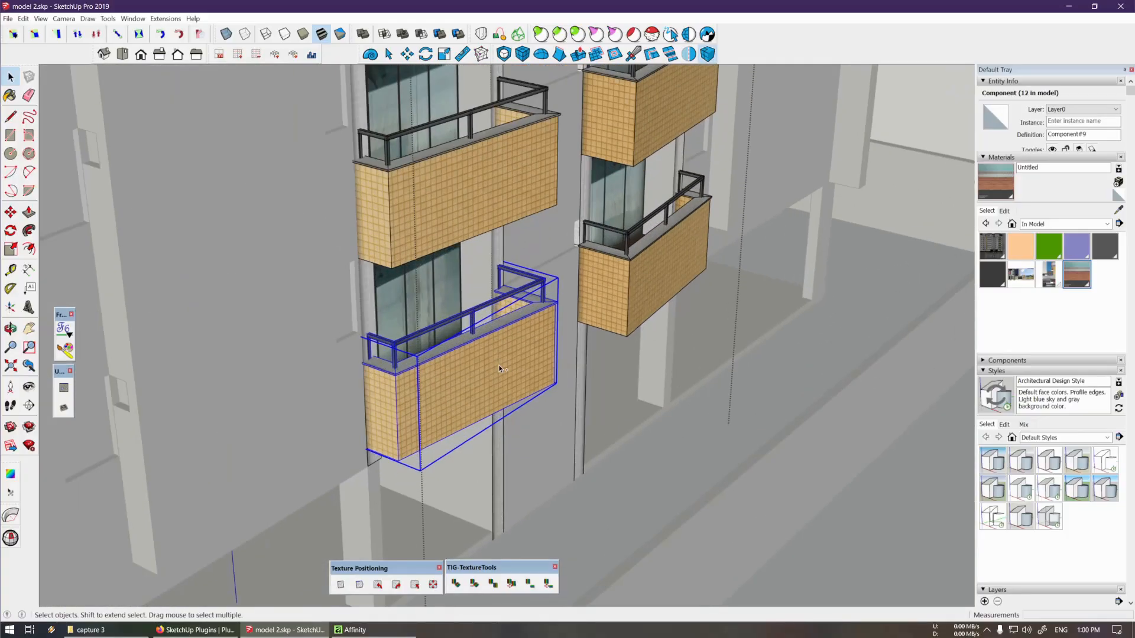
pyautogui.press('Escape')
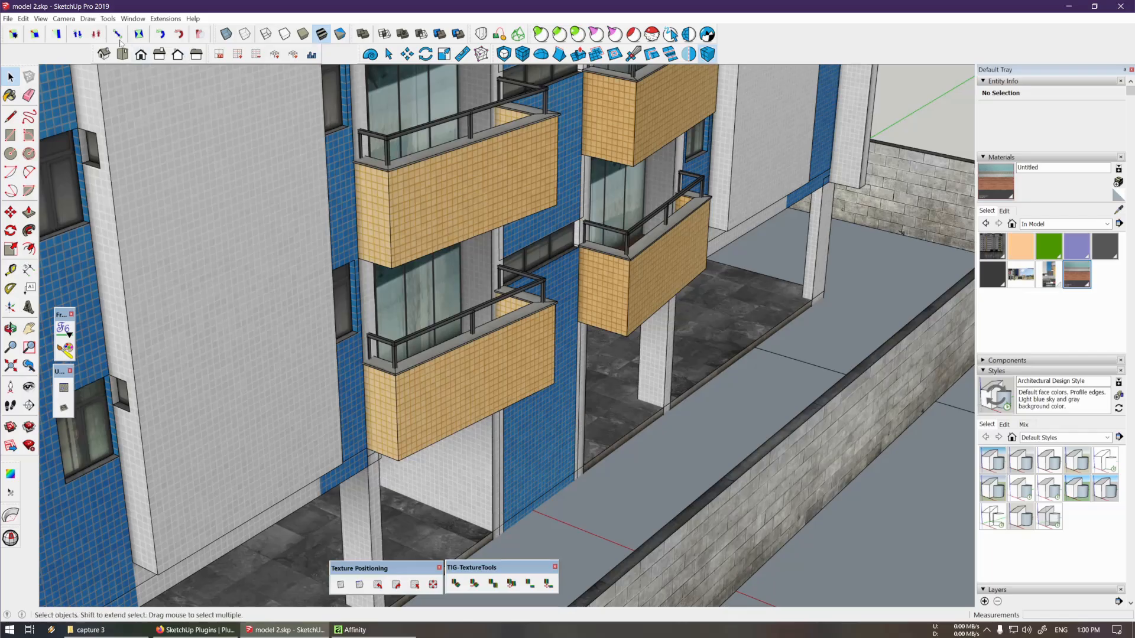
pyautogui.click(23, 18)
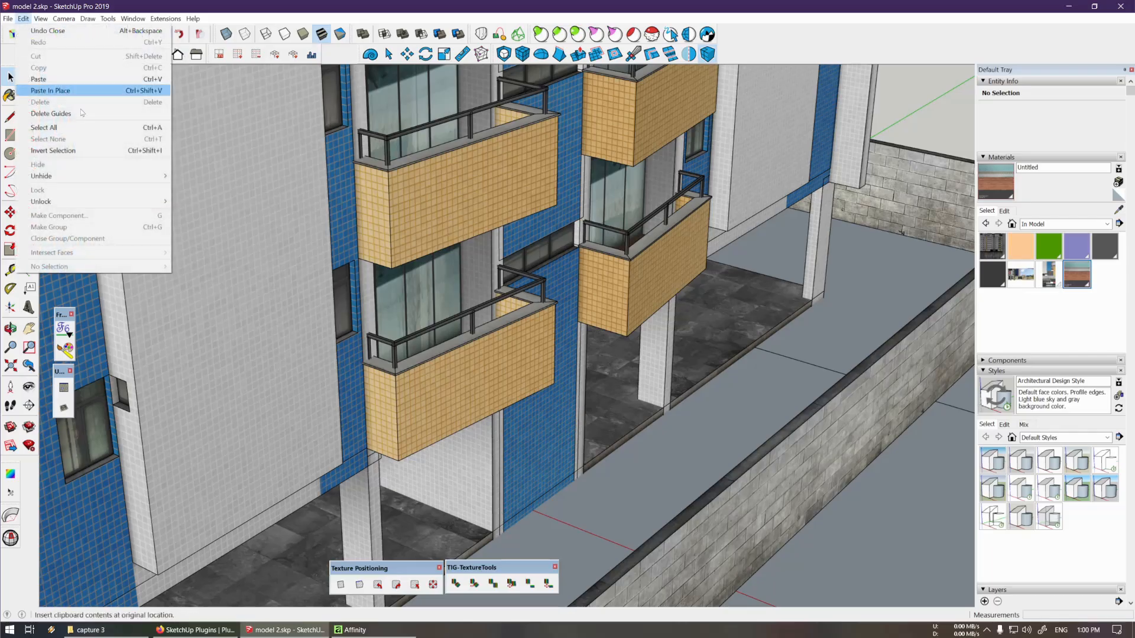
pyautogui.click(59, 91)
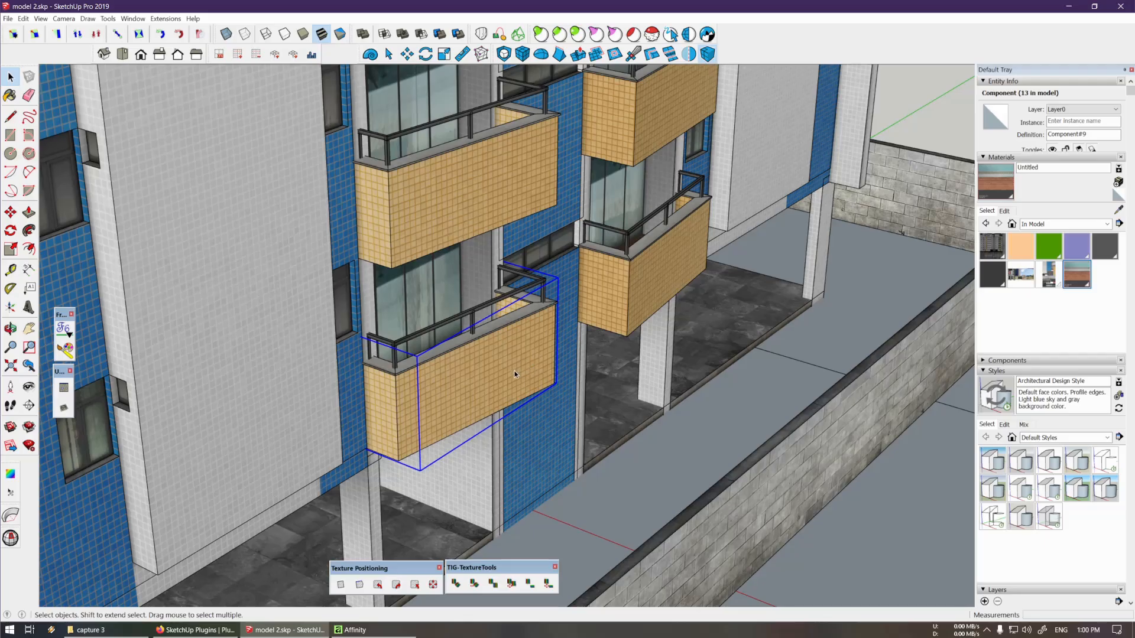
# Move the pasted balcony about 4160 mm out in front of the building, then select the original balcony group for comparison
pyautogui.press('m')
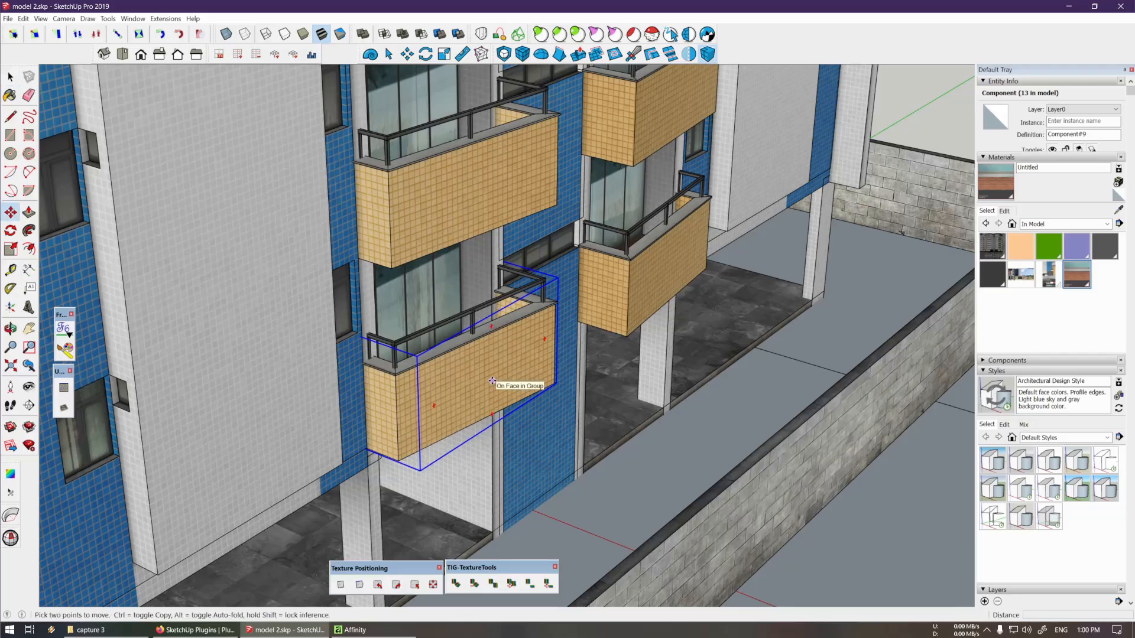
pyautogui.click(492, 380)
pyautogui.press('ctrl')
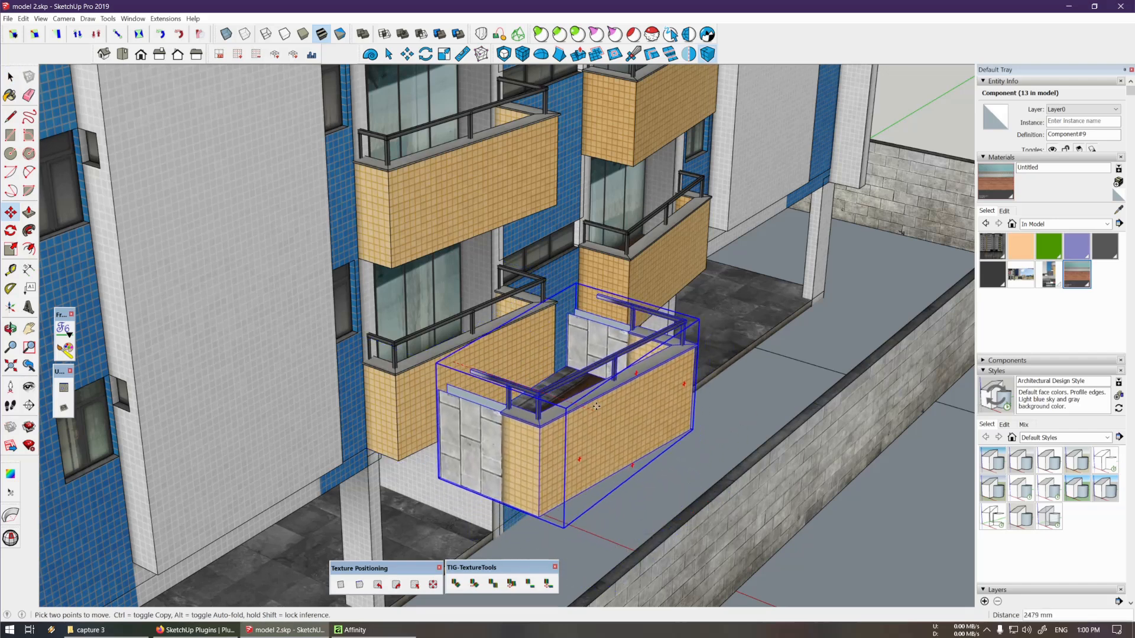
pyautogui.scroll(-2, 595, 407)
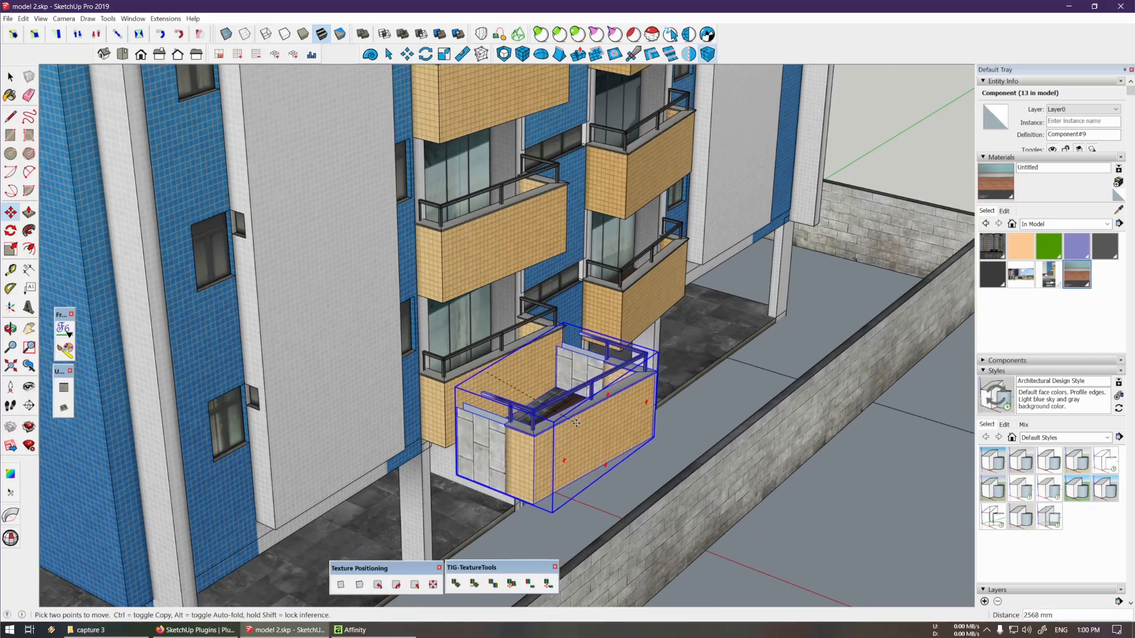
pyautogui.click(473, 379)
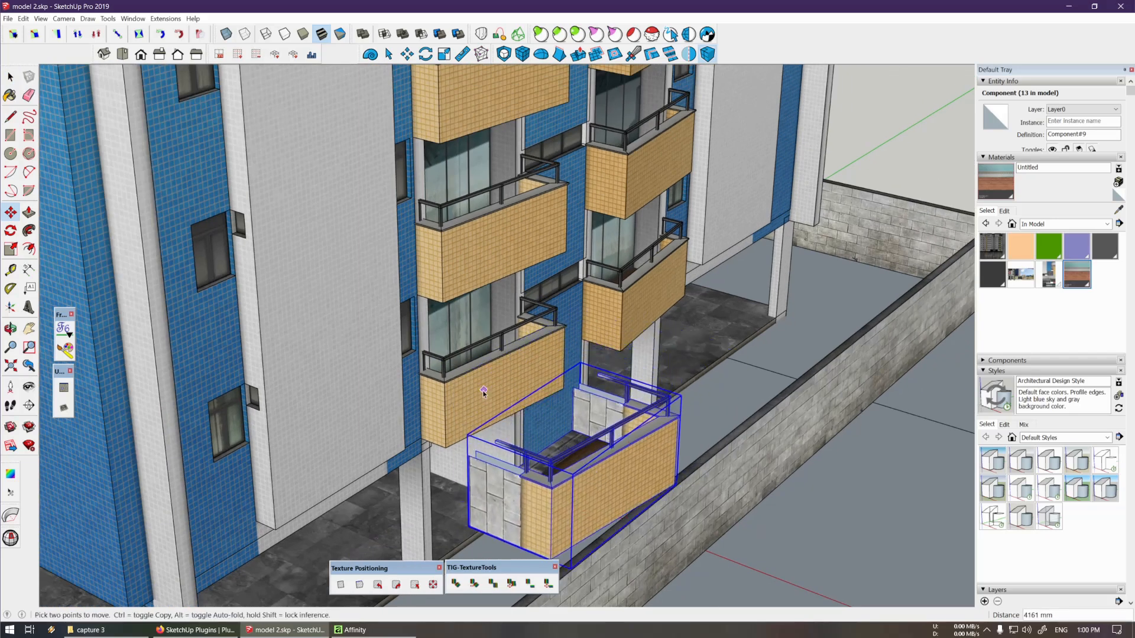
pyautogui.press('space')
pyautogui.click(481, 386)
pyautogui.click(477, 375)
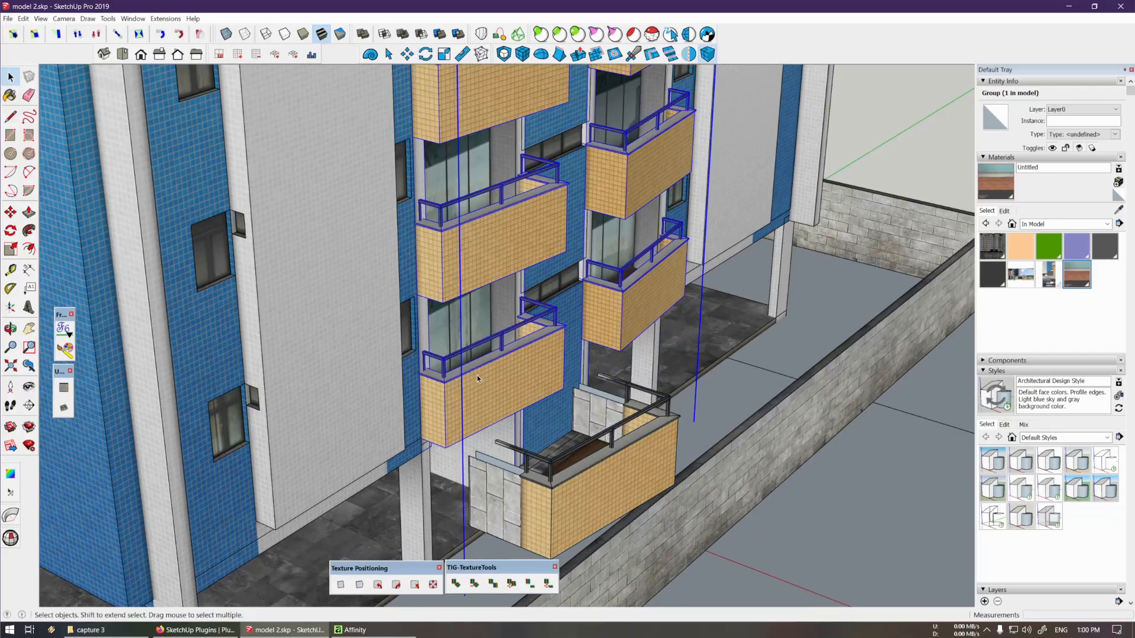
pyautogui.click(584, 479)
pyautogui.scroll(-2, 612, 472)
# Check the select-only hotkeys in Affinity, then filter SketchUp's shortcut preferences for FACE and browse the functions
pyautogui.hotkey('alt', 'Tab')
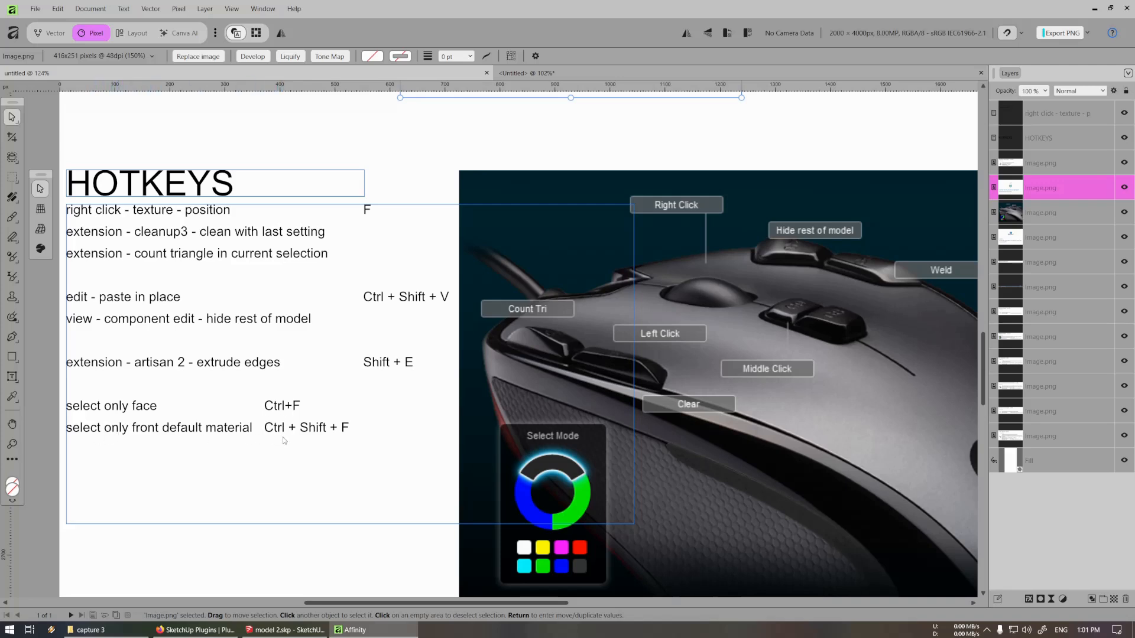
pyautogui.hotkey('alt', 'Tab')
pyautogui.click(133, 18)
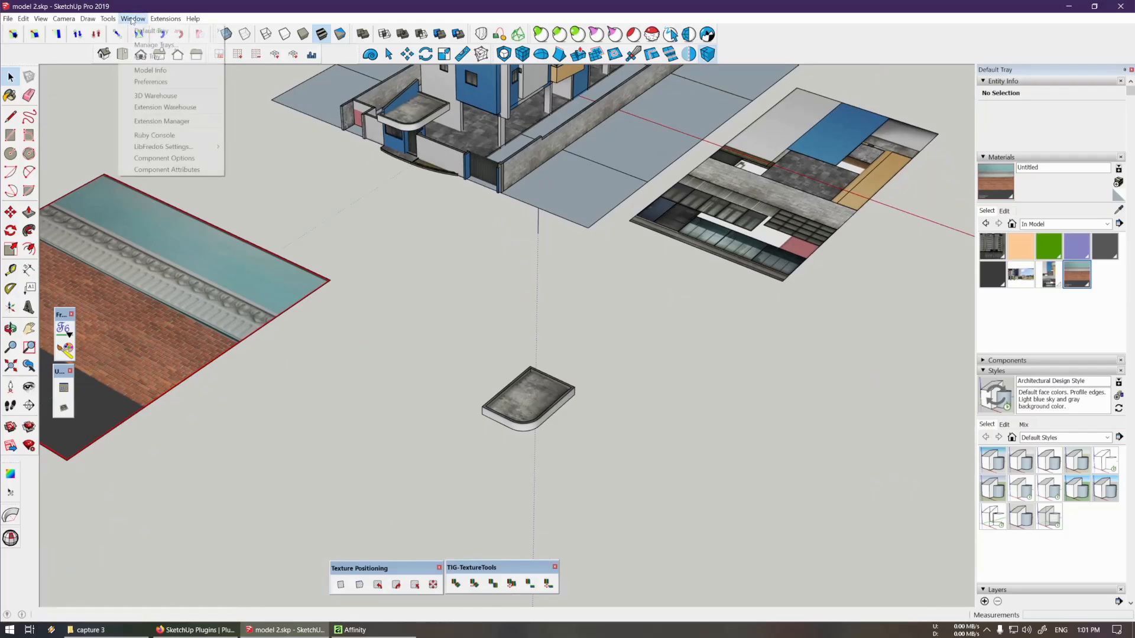
pyautogui.click(151, 81)
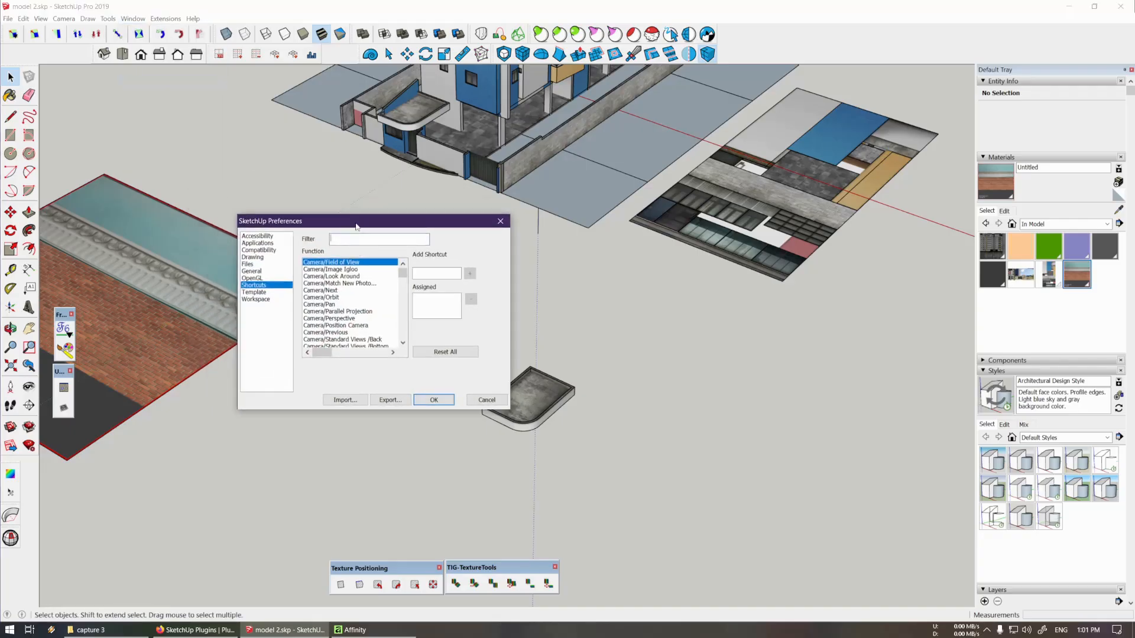
pyautogui.moveTo(356, 225); pyautogui.dragTo(418, 288)
pyautogui.write('FACE')
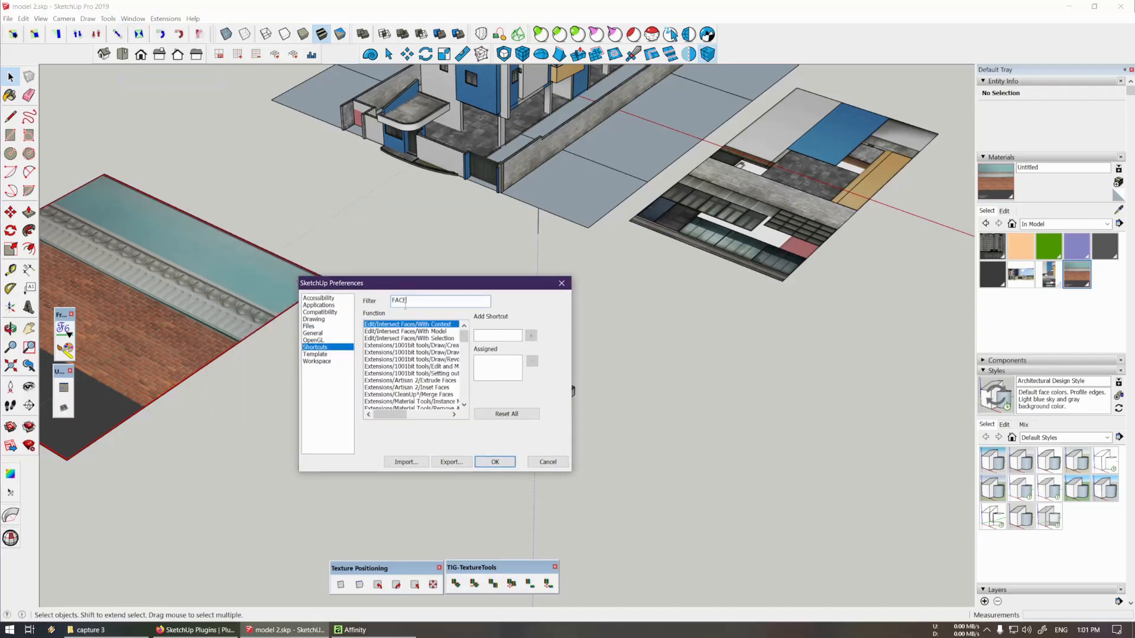
pyautogui.moveTo(464, 337)
pyautogui.mouseDown()
pyautogui.moveTo(468, 404)
pyautogui.moveTo(465, 328)
pyautogui.mouseUp()
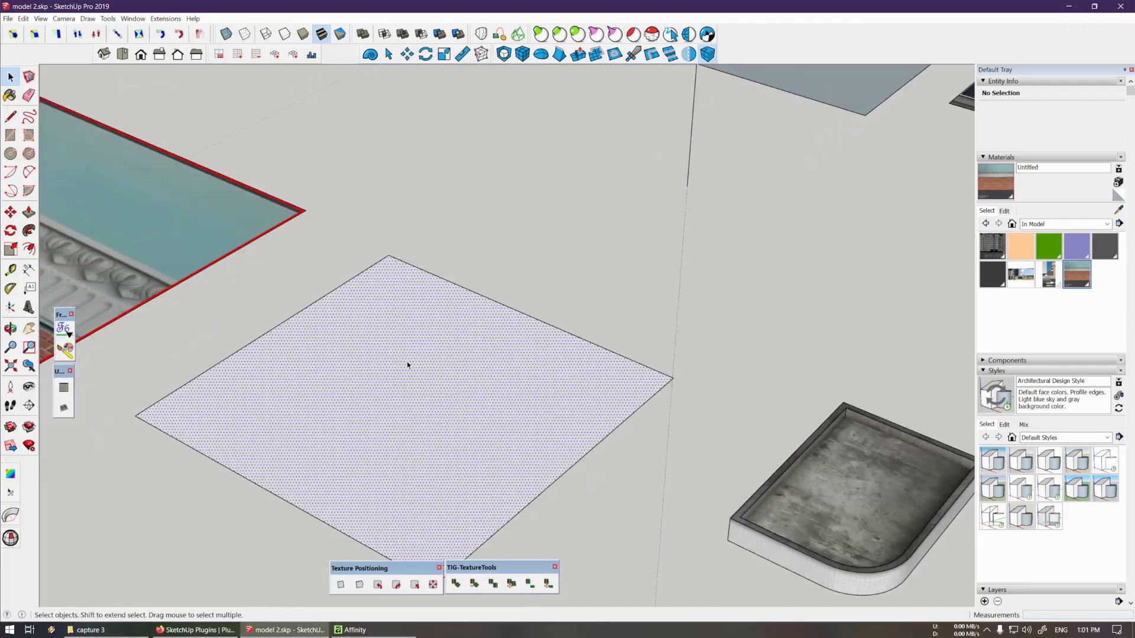
# Select the large untextured rectangular face beside the trim sheet, clear the selection, and select the face again
pyautogui.click(407, 365)
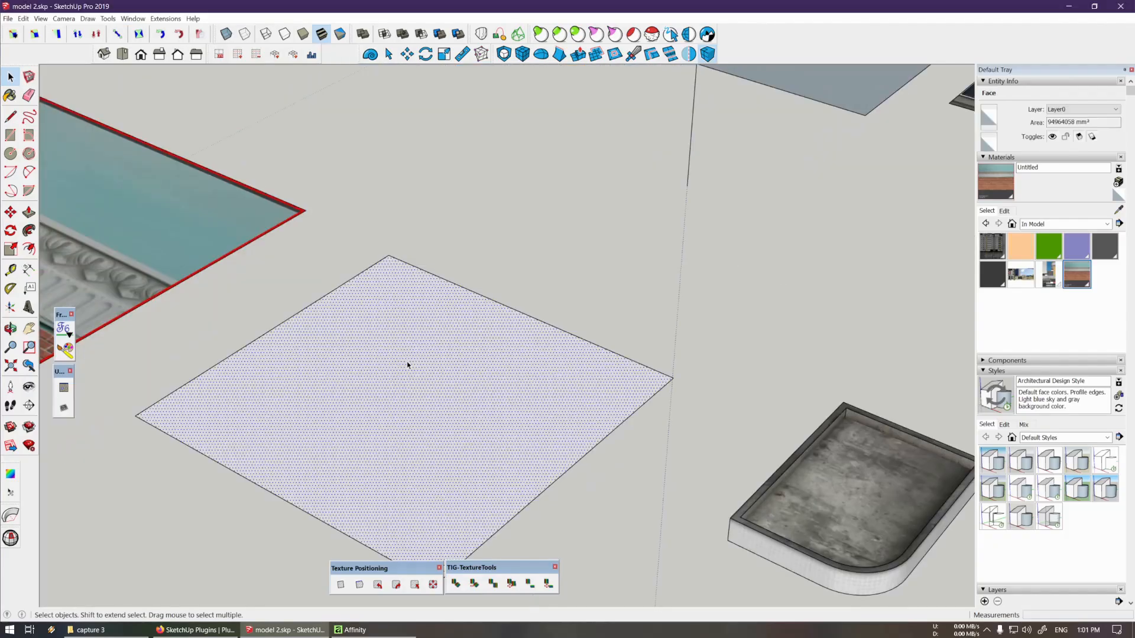
pyautogui.keyDown('shift'); pyautogui.moveTo(408, 365); pyautogui.dragTo(437, 340, button='middle'); pyautogui.keyUp('shift')
pyautogui.scroll(1, 438, 340)
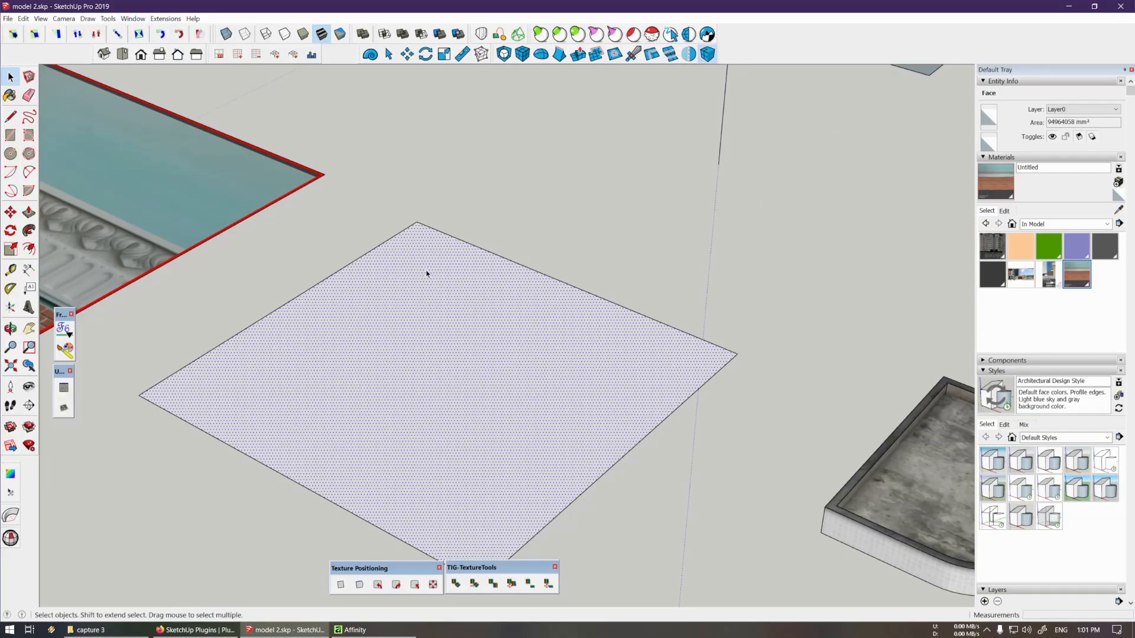
pyautogui.click(571, 212)
pyautogui.click(469, 305)
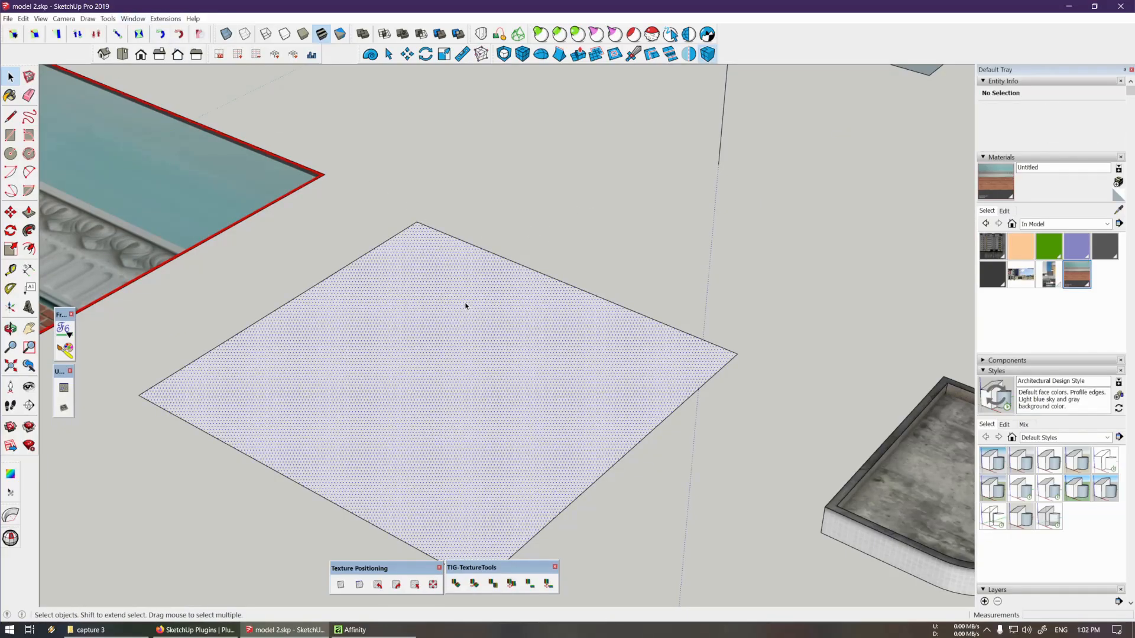
# Filter the shortcut preferences for ONLY and view the shortcut assigned to Select Only/Faces
pyautogui.click(133, 18)
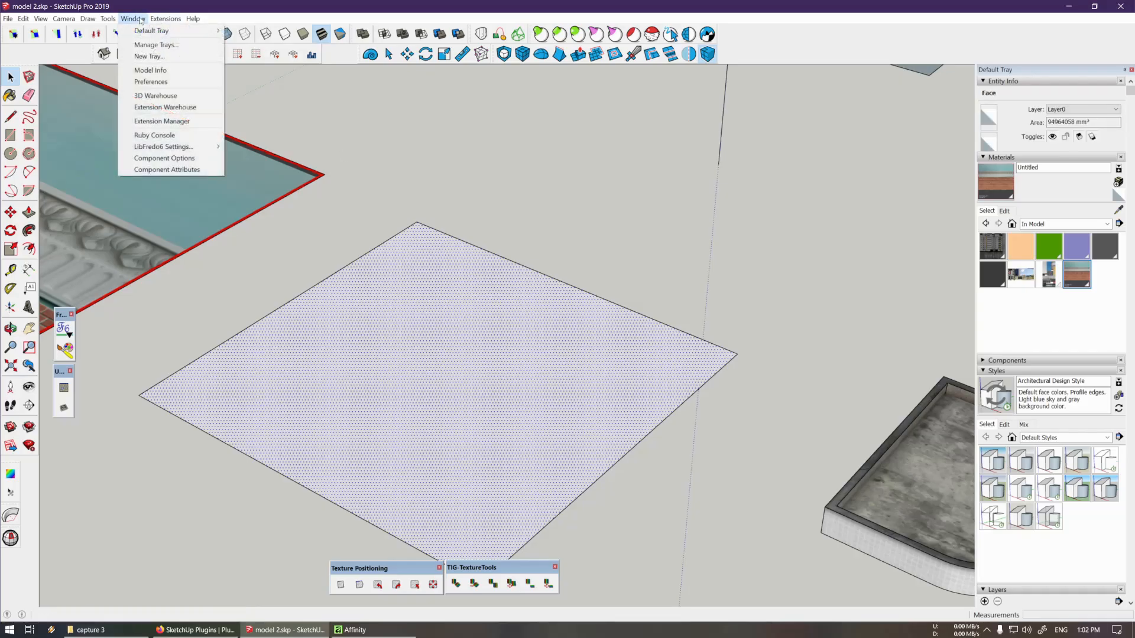
pyautogui.click(160, 79)
pyautogui.click(340, 349)
pyautogui.click(441, 302)
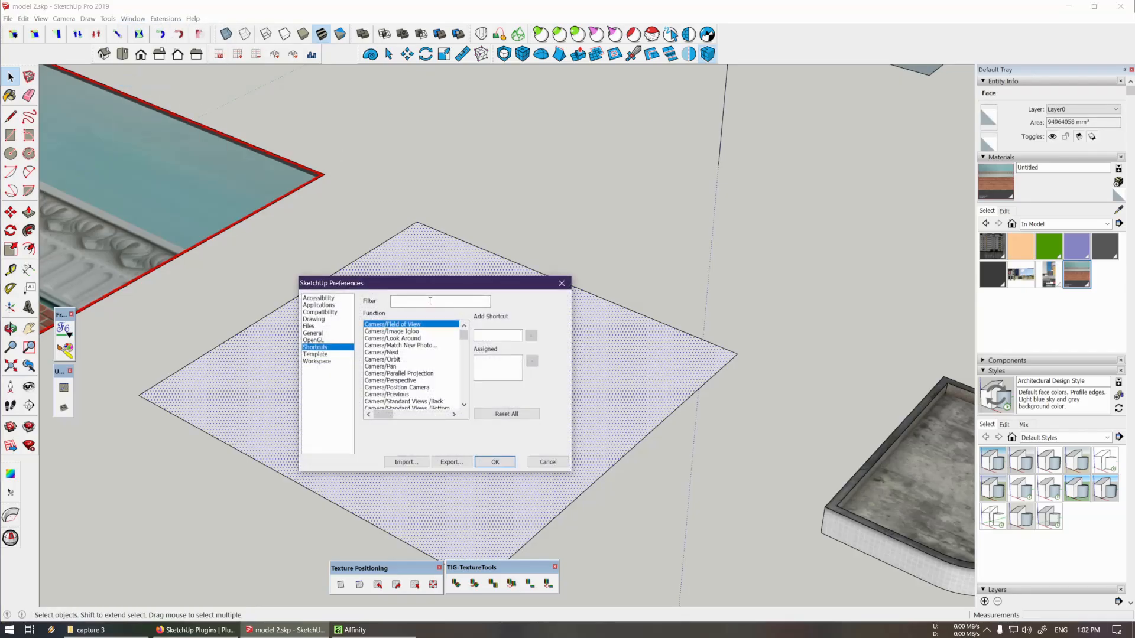
pyautogui.write('ONLY')
pyautogui.scroll(-3, 465, 360)
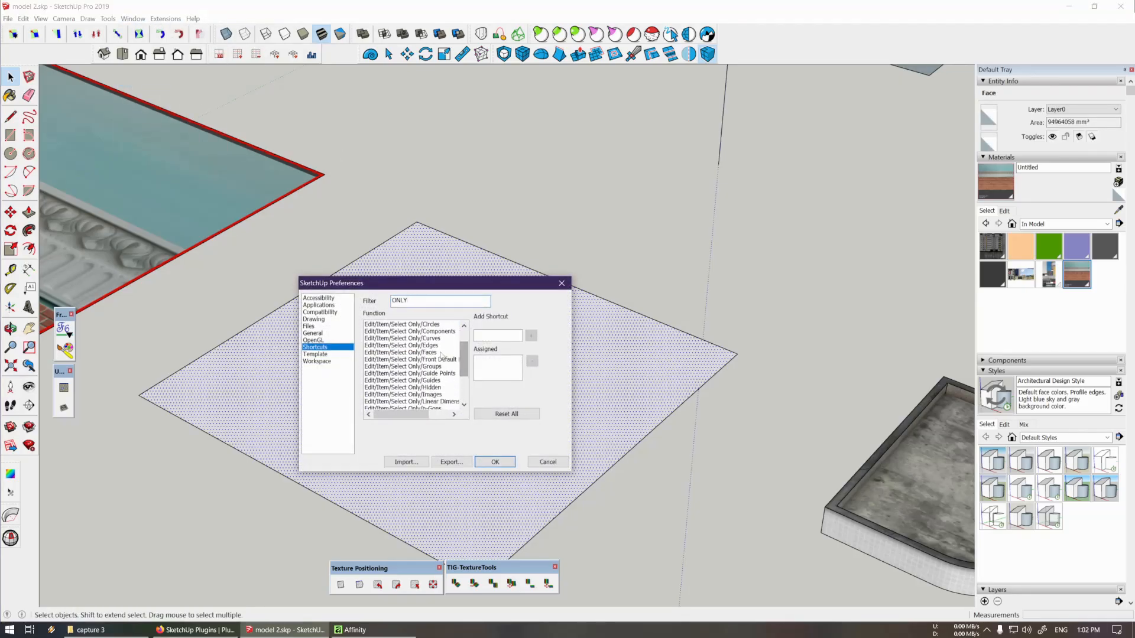
pyautogui.click(402, 352)
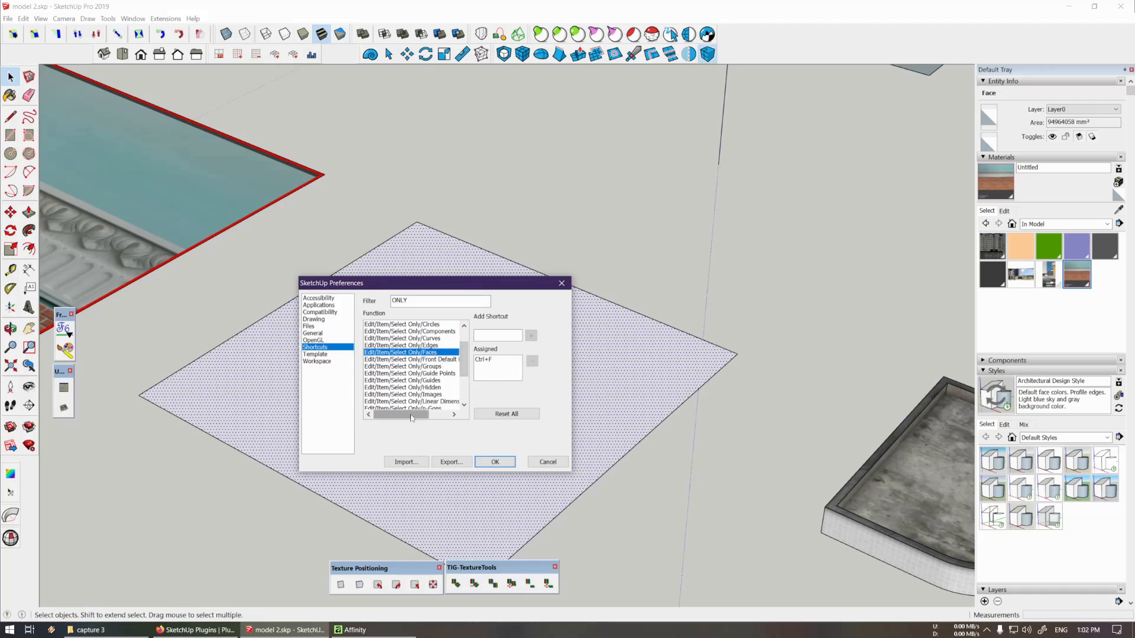
# Compare the shortcuts assigned to Select Only/Faces and Select Only/Front Default Material
pyautogui.moveTo(402, 414); pyautogui.dragTo(423, 414)
pyautogui.click(417, 359)
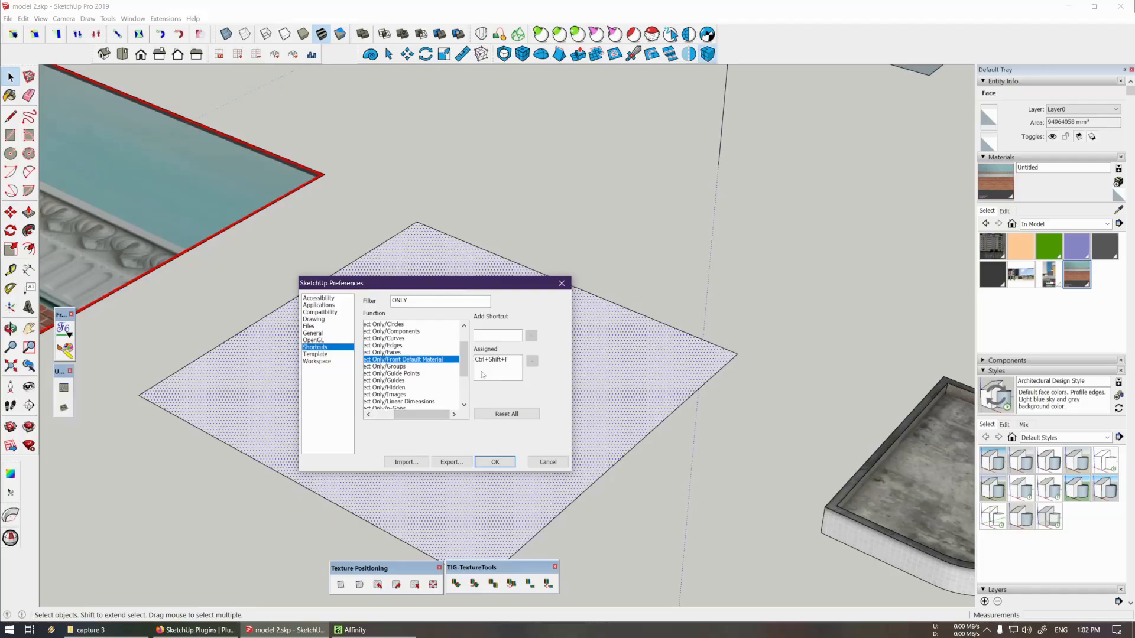
pyautogui.click(418, 353)
pyautogui.click(420, 359)
pyautogui.click(419, 353)
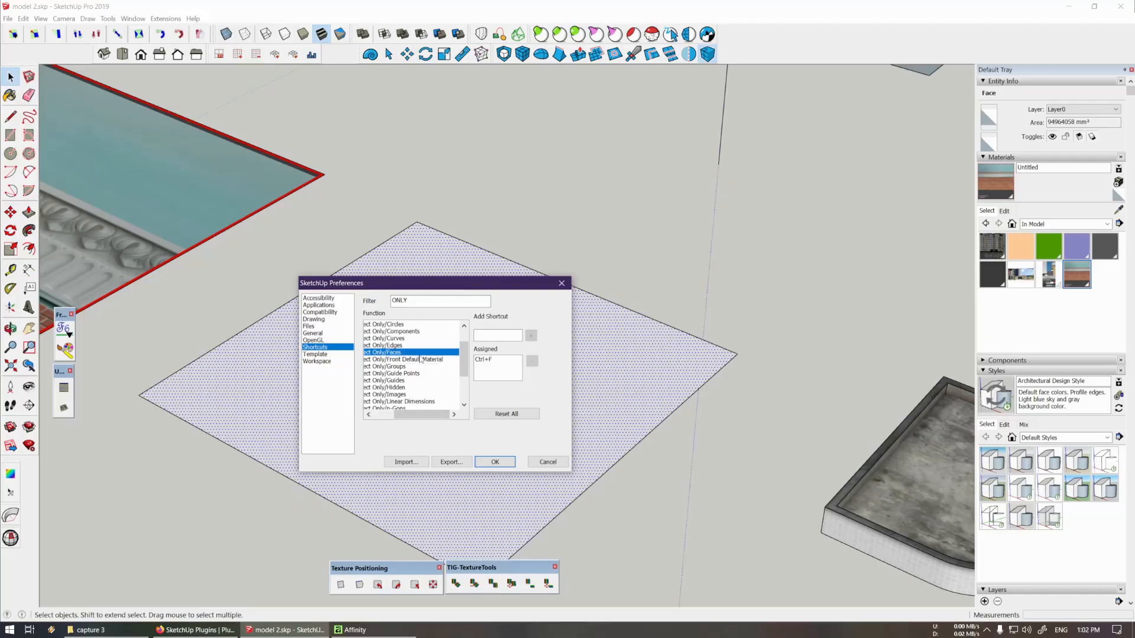
pyautogui.click(419, 360)
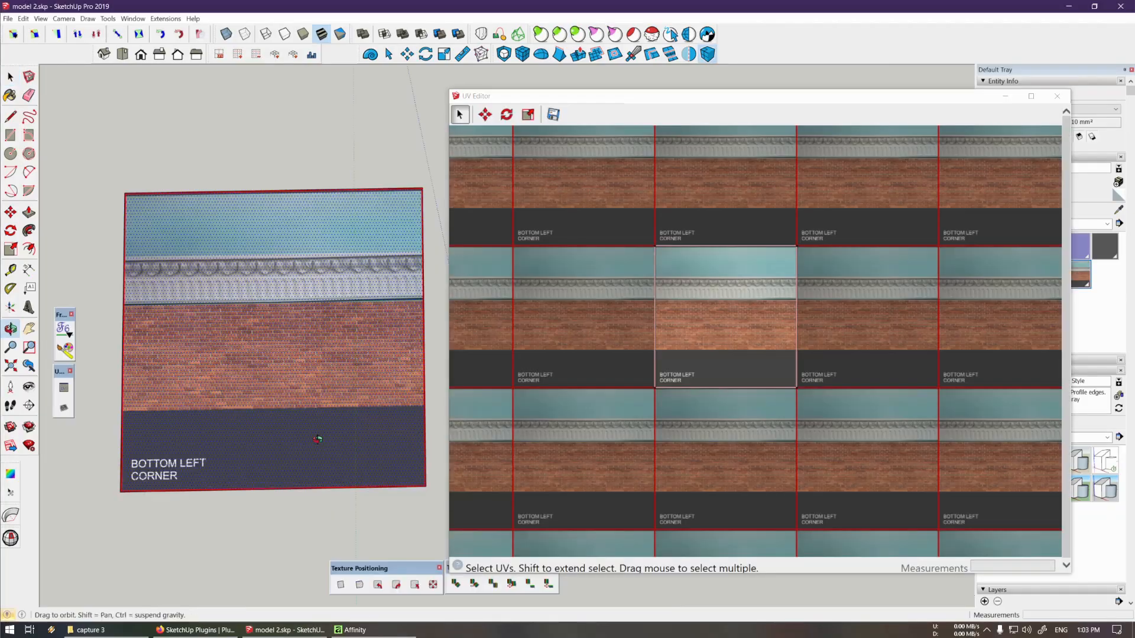
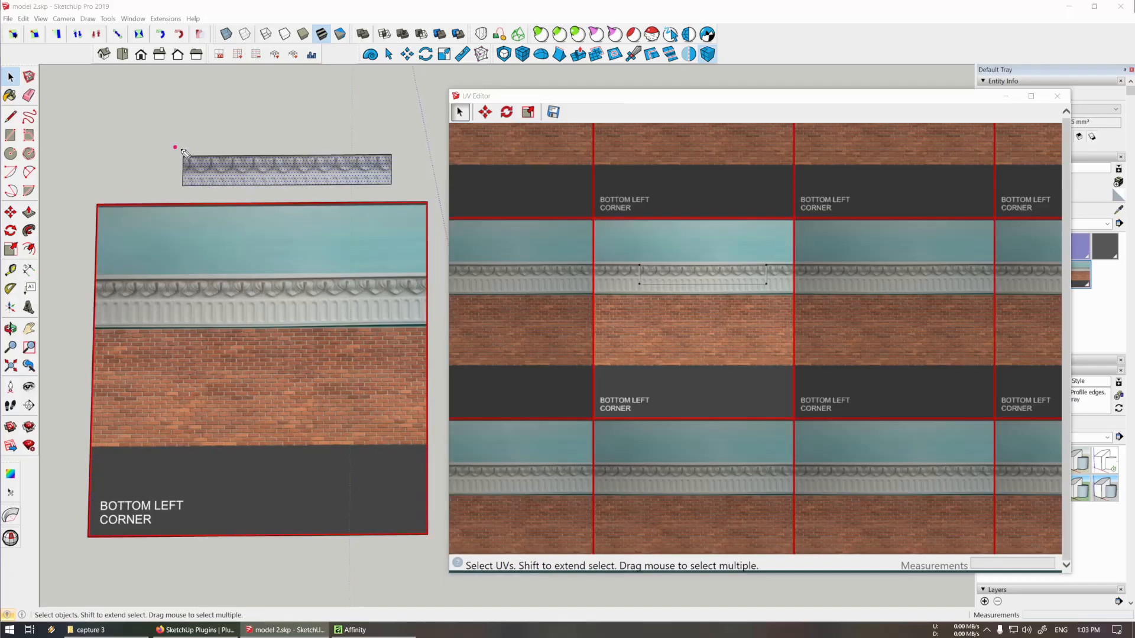
# Outline the textured cornice strip in the model and its matching UV rectangle with screen annotations, then clear the marks
pyautogui.moveTo(176, 148)
pyautogui.mouseDown()
pyautogui.moveTo(425, 152)
pyautogui.moveTo(415, 190)
pyautogui.moveTo(175, 177)
pyautogui.moveTo(288, 196)
pyautogui.moveTo(409, 195)
pyautogui.mouseUp()
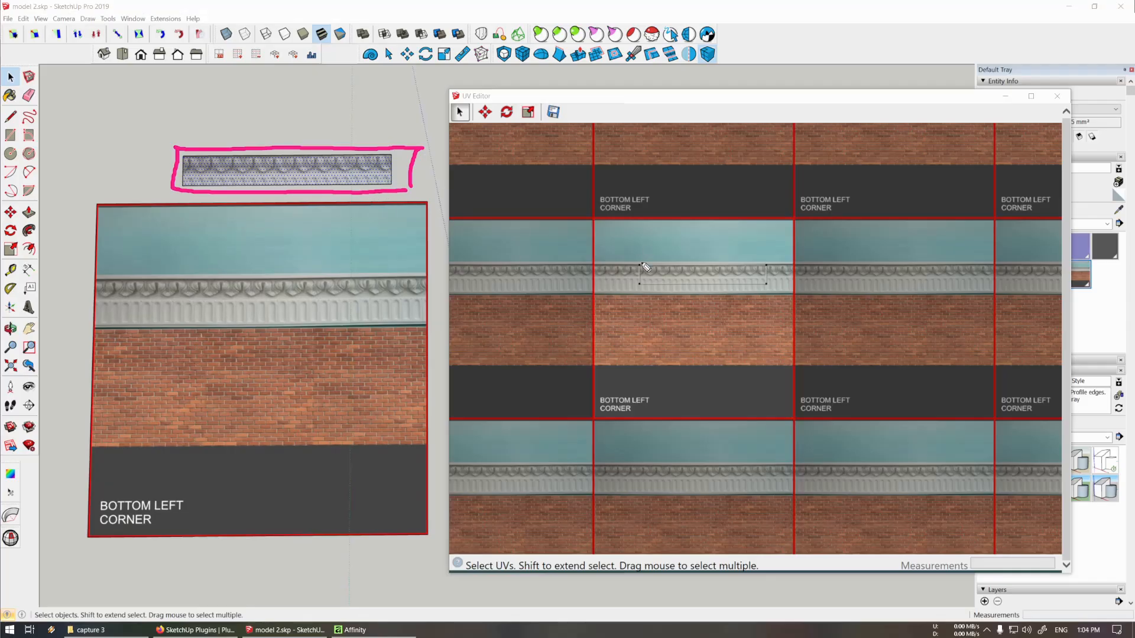
pyautogui.moveTo(637, 262)
pyautogui.mouseDown()
pyautogui.moveTo(757, 258)
pyautogui.moveTo(771, 269)
pyautogui.moveTo(768, 292)
pyautogui.mouseUp()
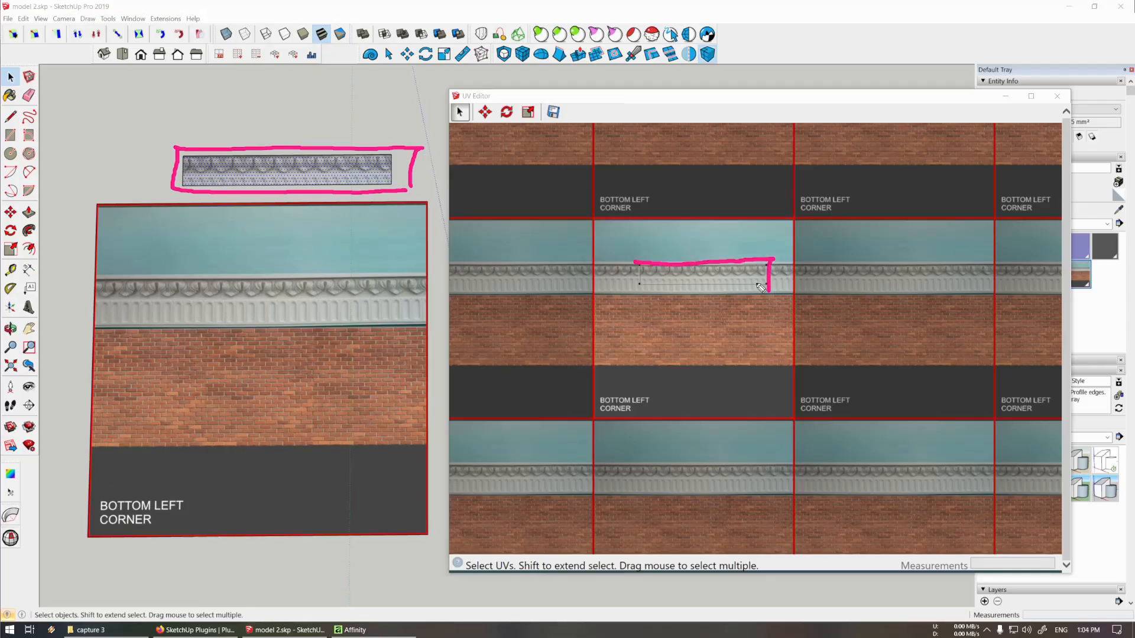
pyautogui.moveTo(637, 263)
pyautogui.mouseDown()
pyautogui.moveTo(636, 289)
pyautogui.moveTo(770, 291)
pyautogui.mouseUp()
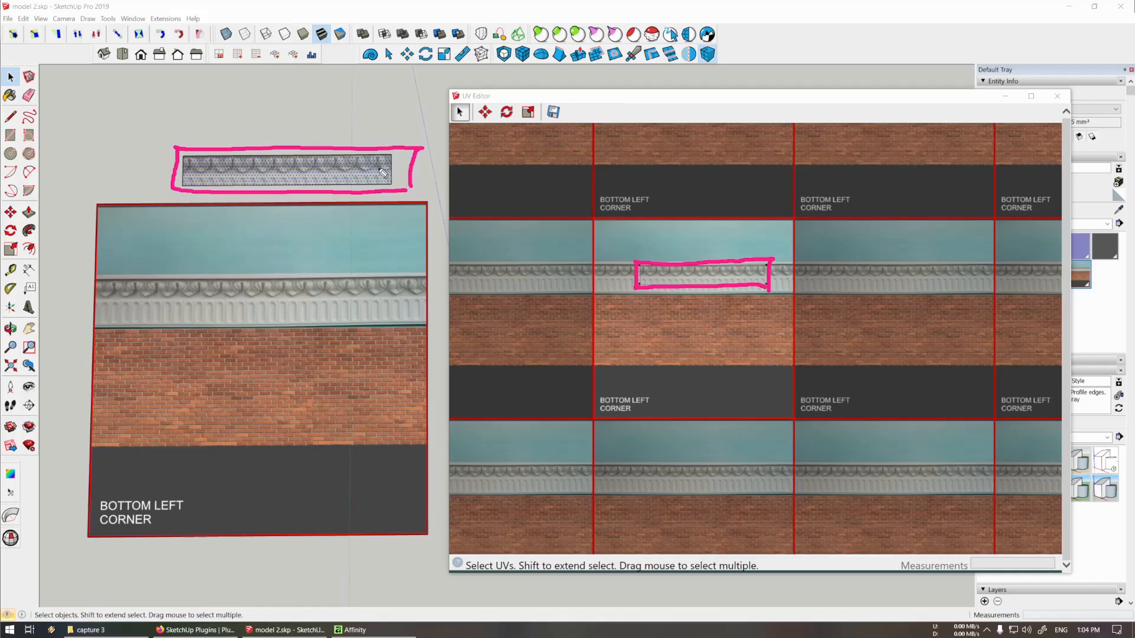
pyautogui.moveTo(381, 171)
pyautogui.mouseDown()
pyautogui.moveTo(651, 273)
pyautogui.moveTo(640, 251)
pyautogui.moveTo(638, 272)
pyautogui.mouseUp()
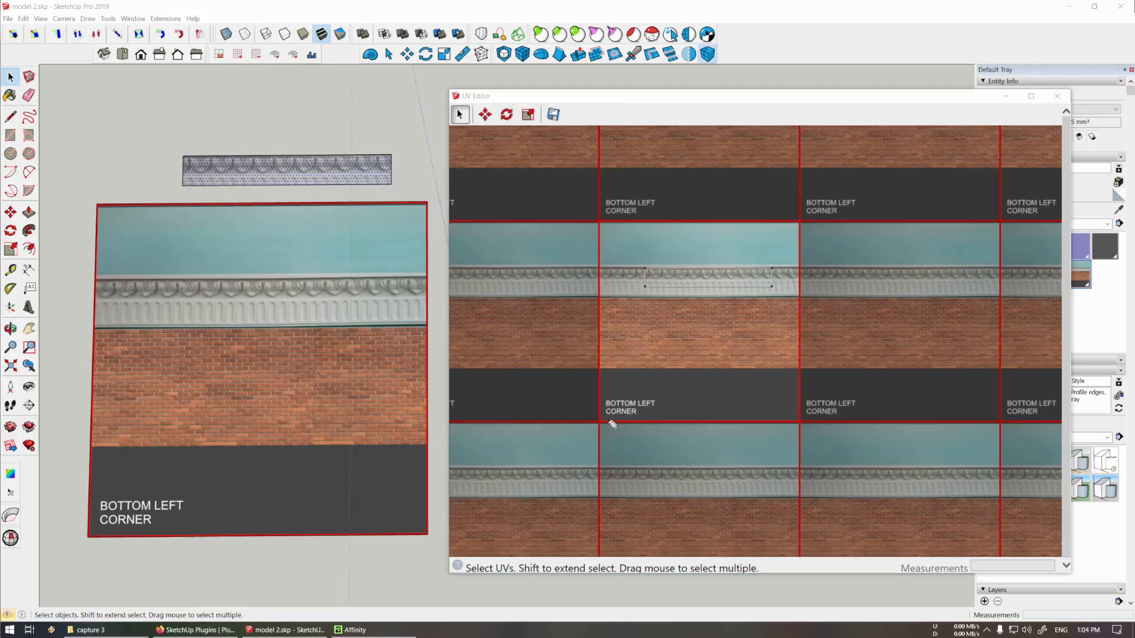
pyautogui.press('Escape')
# Annotate the UV Editor with U and V axes, a horizontal arrow along the cornice, and a crossed square marking the 0 to 1 tile
pyautogui.moveTo(593, 429)
pyautogui.mouseDown()
pyautogui.moveTo(563, 425)
pyautogui.moveTo(845, 424)
pyautogui.moveTo(834, 436)
pyautogui.moveTo(885, 405)
pyautogui.mouseUp()
pyautogui.moveTo(601, 468)
pyautogui.mouseDown()
pyautogui.moveTo(599, 181)
pyautogui.moveTo(610, 199)
pyautogui.mouseUp()
pyautogui.moveTo(589, 155); pyautogui.dragTo(606, 140)
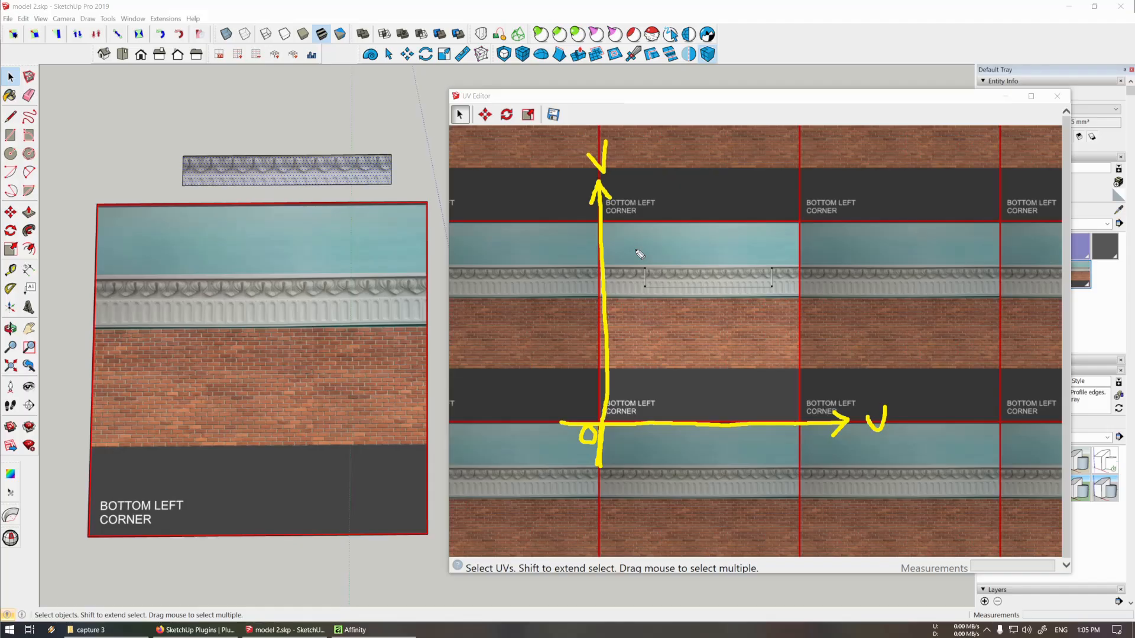
pyautogui.moveTo(491, 487)
pyautogui.mouseDown()
pyautogui.moveTo(987, 490)
pyautogui.moveTo(963, 507)
pyautogui.mouseUp()
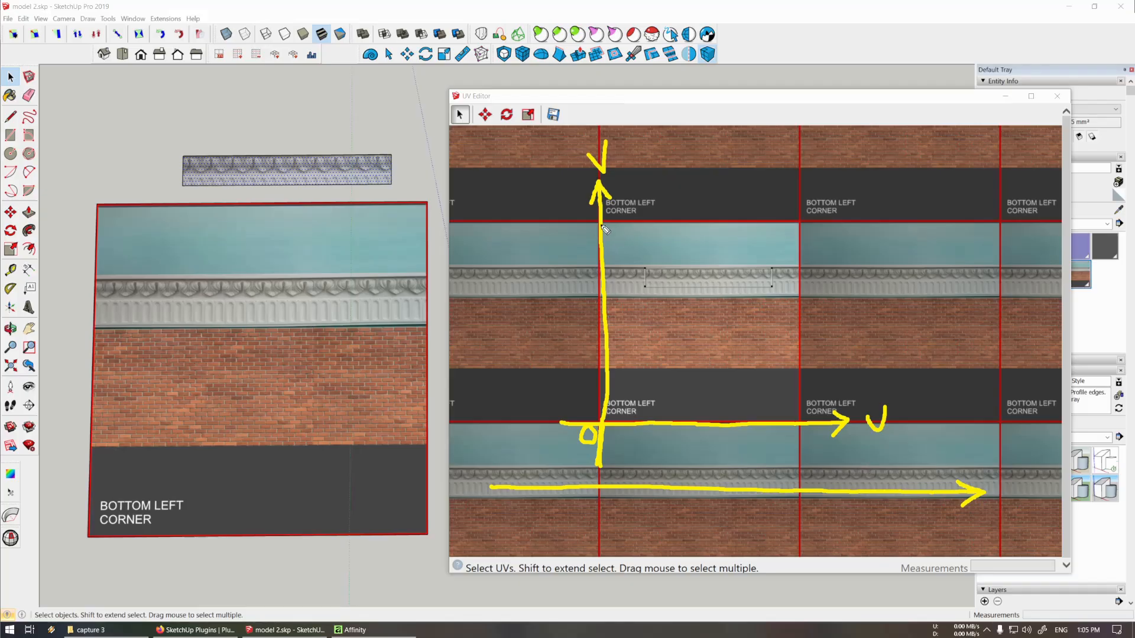
pyautogui.moveTo(603, 226)
pyautogui.mouseDown()
pyautogui.moveTo(805, 225)
pyautogui.moveTo(797, 455)
pyautogui.moveTo(808, 454)
pyautogui.mouseUp()
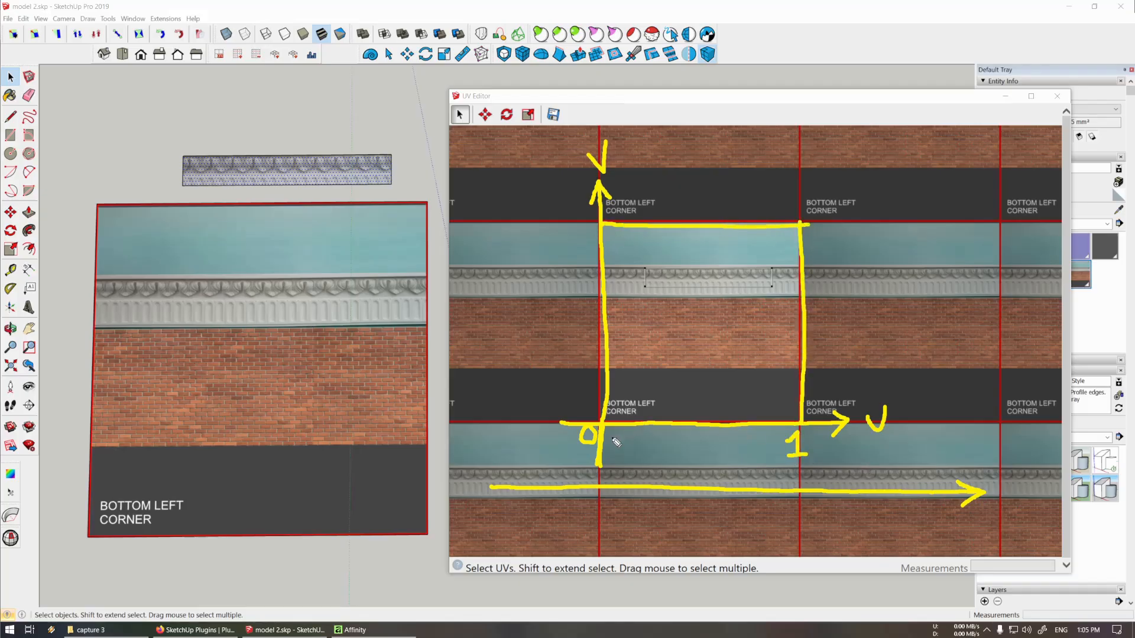
pyautogui.moveTo(801, 226); pyautogui.dragTo(615, 419)
pyautogui.moveTo(604, 229)
pyautogui.mouseDown()
pyautogui.moveTo(729, 375)
pyautogui.moveTo(795, 416)
pyautogui.mouseUp()
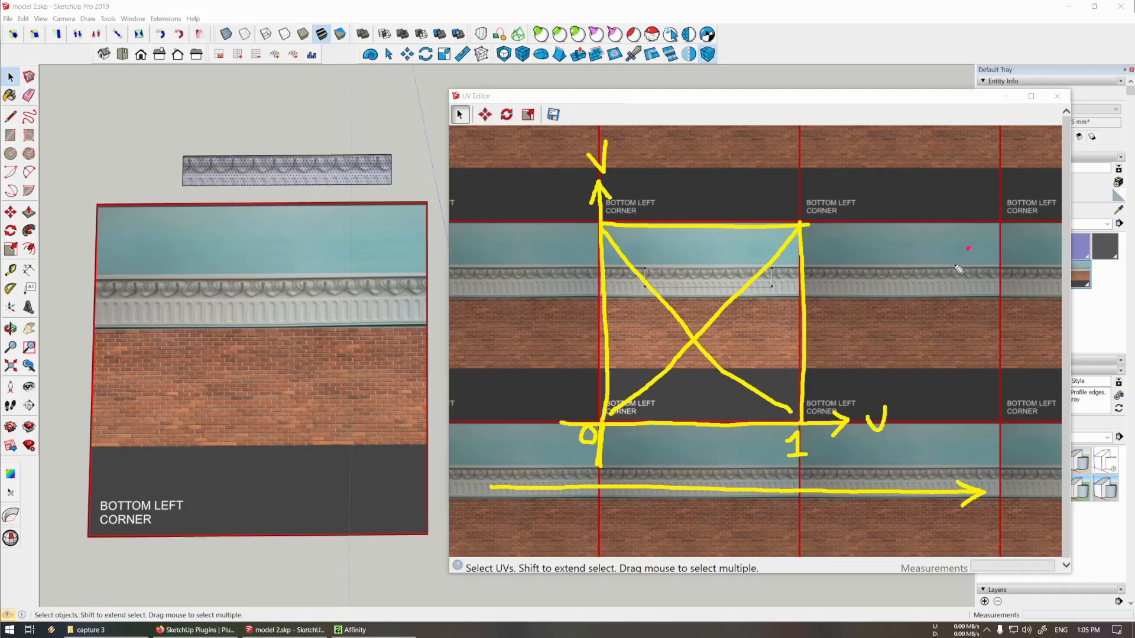
# Cross out the five tiles around the 0 to 1 square in the UV Editor, then clear all screen annotations
pyautogui.moveTo(969, 247); pyautogui.dragTo(903, 339)
pyautogui.moveTo(904, 275); pyautogui.dragTo(952, 324)
pyautogui.moveTo(937, 139); pyautogui.dragTo(902, 187)
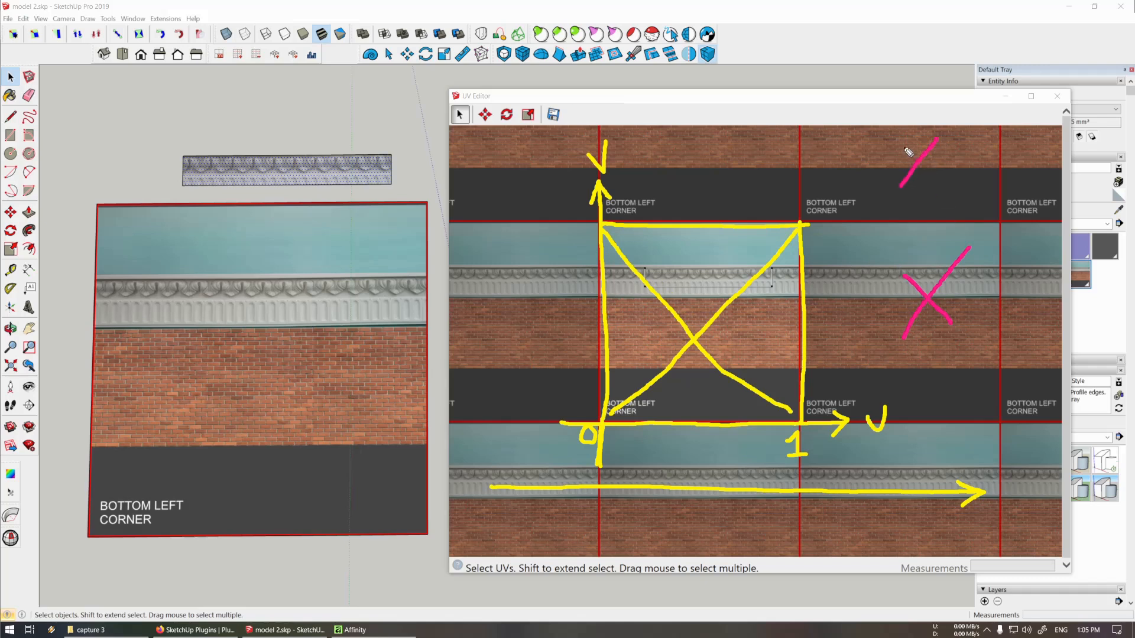
pyautogui.moveTo(902, 147); pyautogui.dragTo(934, 184)
pyautogui.moveTo(723, 142); pyautogui.dragTo(678, 189)
pyautogui.moveTo(686, 148); pyautogui.dragTo(715, 175)
pyautogui.moveTo(547, 158)
pyautogui.mouseDown()
pyautogui.moveTo(494, 200)
pyautogui.moveTo(523, 196)
pyautogui.mouseUp()
pyautogui.moveTo(523, 277)
pyautogui.mouseDown()
pyautogui.moveTo(476, 323)
pyautogui.moveTo(526, 346)
pyautogui.mouseUp()
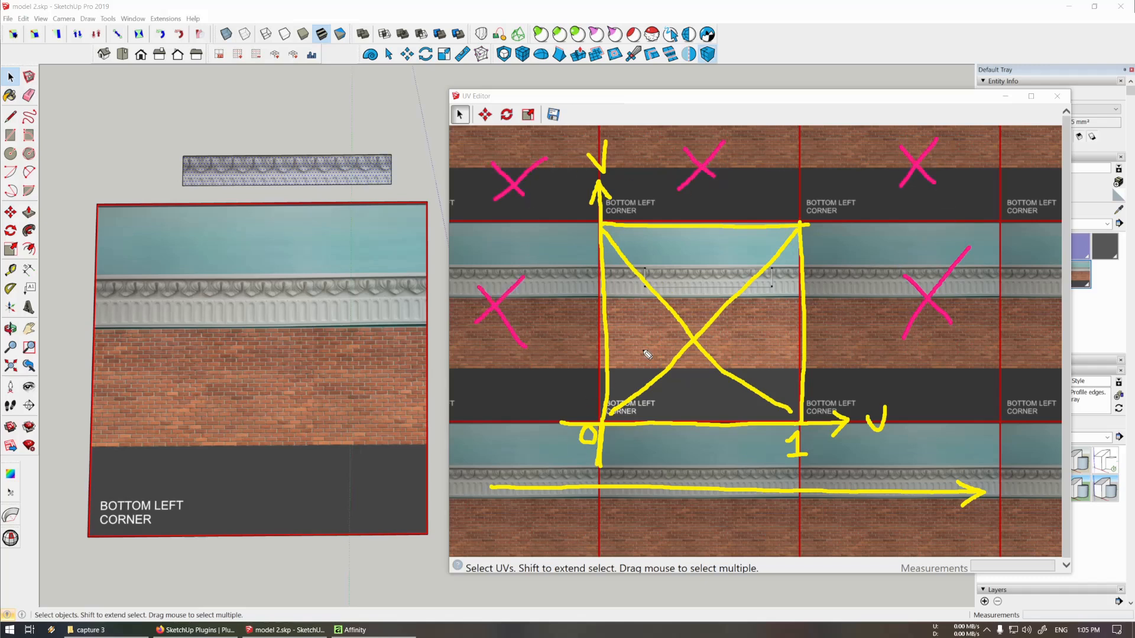
pyautogui.hotkey('ctrl', 'shift', '7')
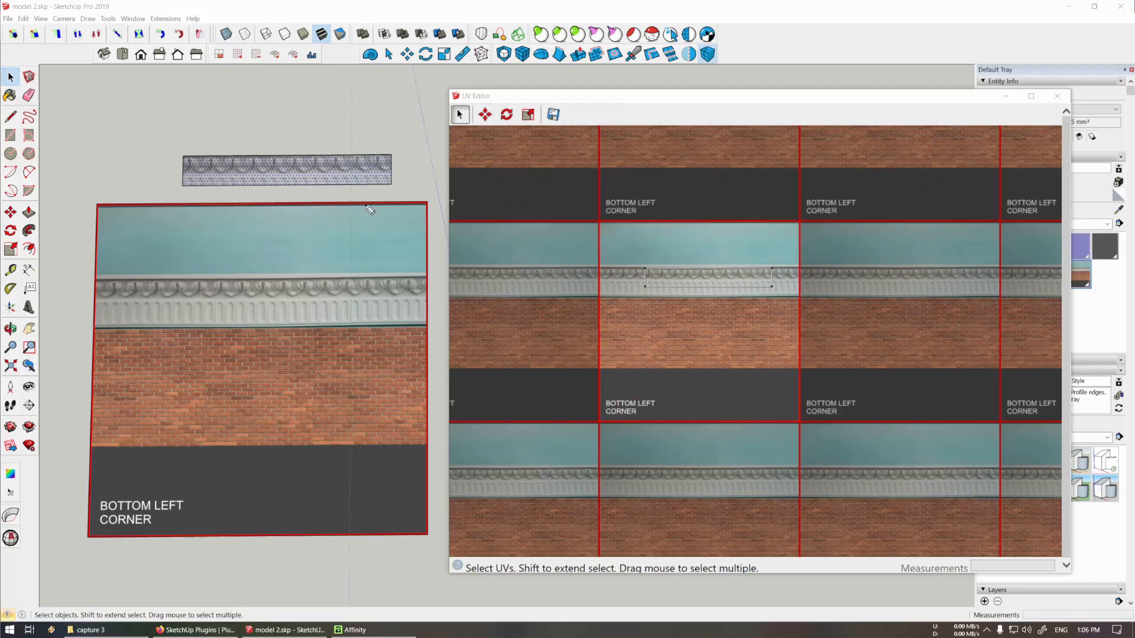
# Stretch the cornice strip far beyond the trim sheet by moving its right end edge along the strip's length
pyautogui.scroll(-2, 318, 240)
pyautogui.scroll(5, 295, 254)
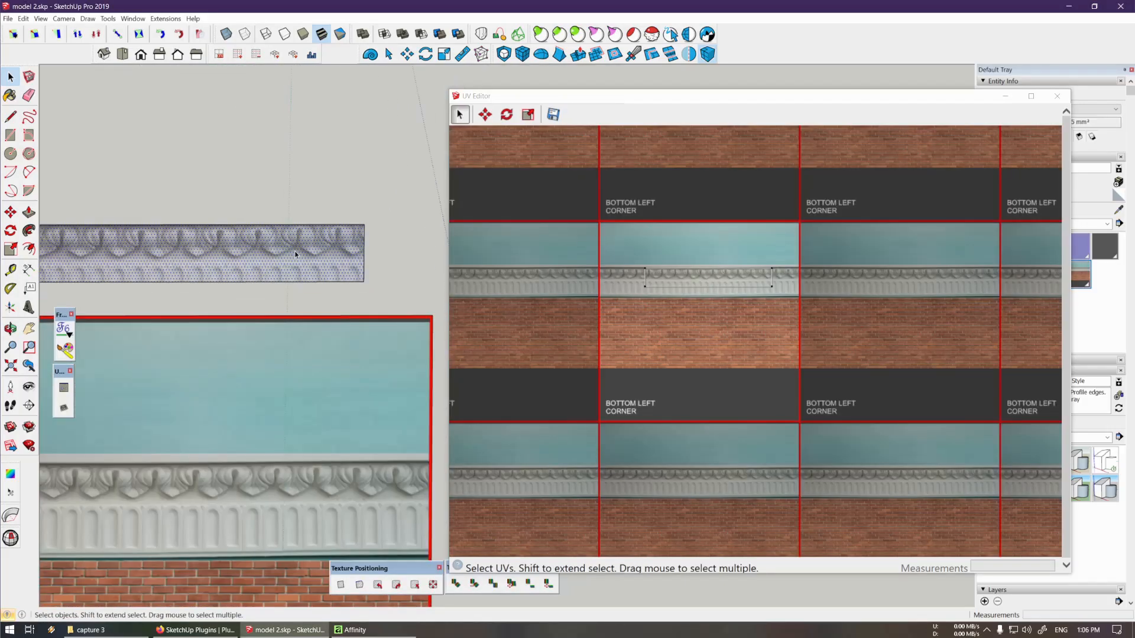
pyautogui.scroll(-4, 296, 255)
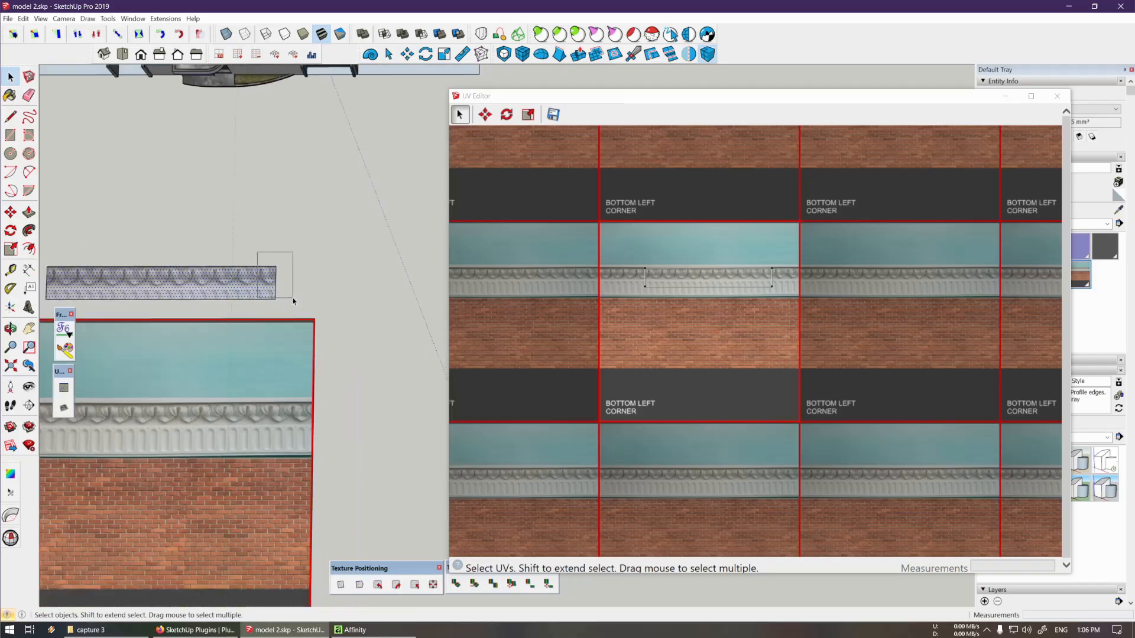
pyautogui.moveTo(294, 301); pyautogui.dragTo(294, 302)
pyautogui.scroll(-3, 294, 284)
pyautogui.press('m')
pyautogui.scroll(4, 346, 258)
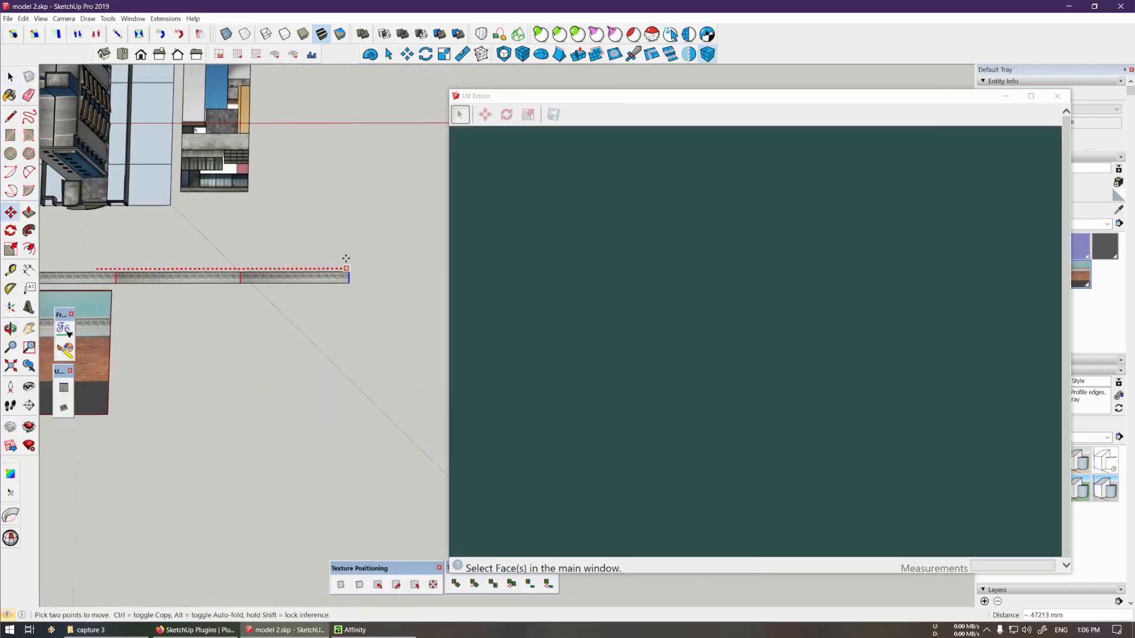
pyautogui.keyDown('shift'); pyautogui.moveTo(346, 259); pyautogui.dragTo(102, 260, button='middle'); pyautogui.keyUp('shift')
pyautogui.keyDown('shift'); pyautogui.moveTo(283, 251); pyautogui.dragTo(50, 262, button='middle'); pyautogui.keyUp('shift')
pyautogui.click(381, 267)
pyautogui.scroll(-1, 379, 269)
pyautogui.press('space')
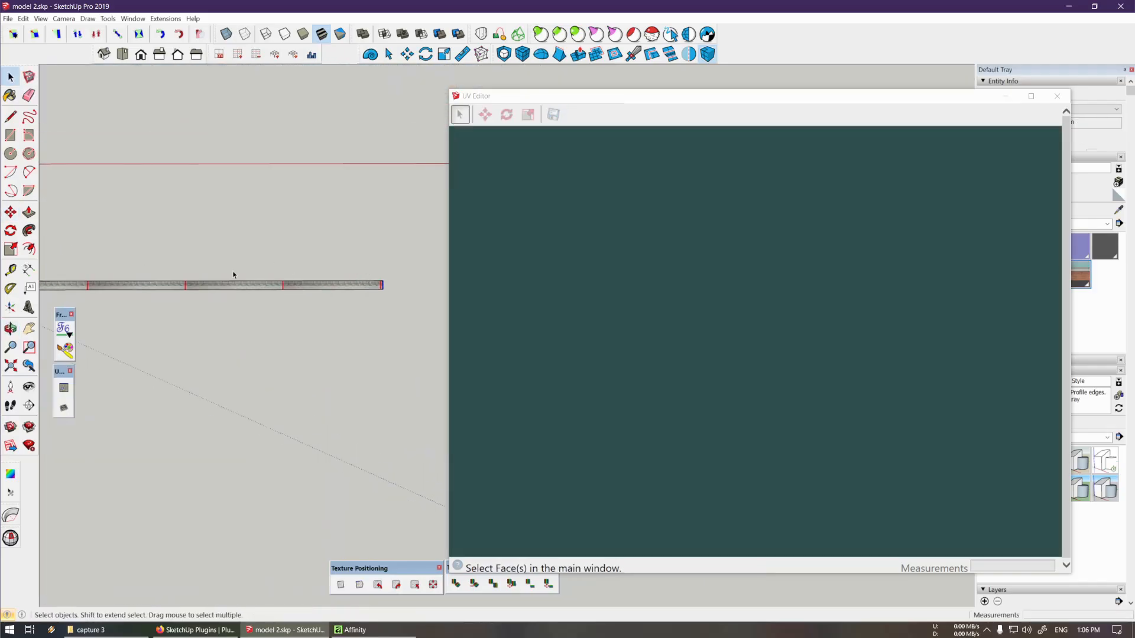
# Examine the stretched cornice strip along its length and compare it with the trim sheet
pyautogui.keyDown('shift'); pyautogui.moveTo(234, 275); pyautogui.dragTo(315, 271, button='middle'); pyautogui.keyUp('shift')
pyautogui.scroll(-1, 272, 269)
pyautogui.keyDown('shift'); pyautogui.moveTo(136, 288); pyautogui.dragTo(309, 282, button='middle'); pyautogui.keyUp('shift')
pyautogui.scroll(1, 275, 281)
pyautogui.keyDown('shift'); pyautogui.moveTo(210, 274); pyautogui.dragTo(476, 282, button='middle'); pyautogui.keyUp('shift')
pyautogui.scroll(2, 264, 273)
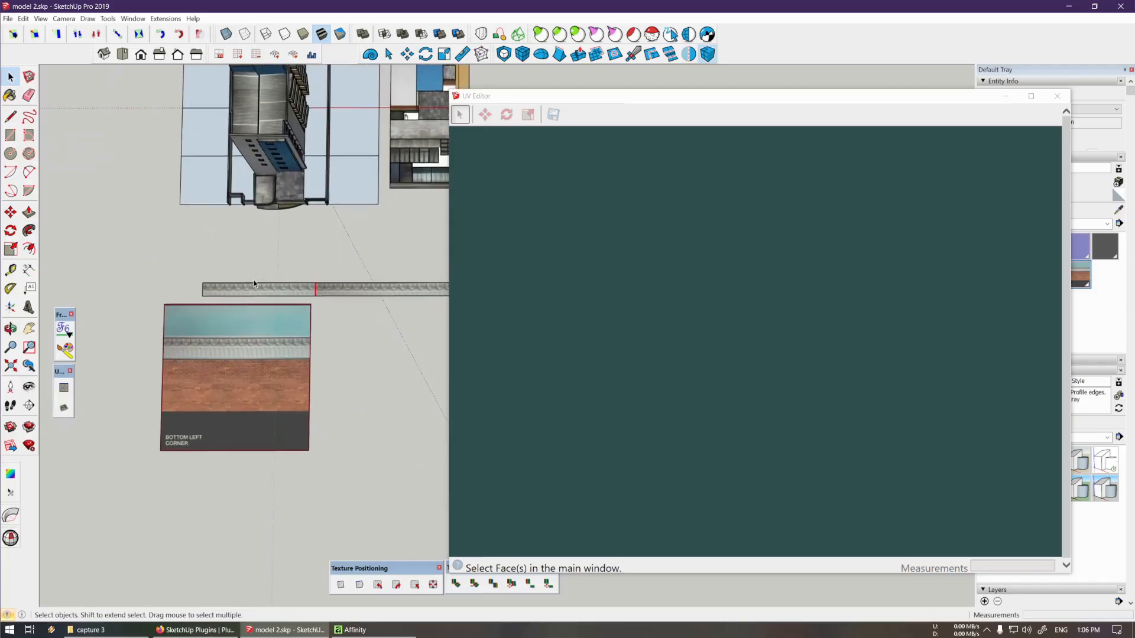
pyautogui.scroll(2, 254, 284)
pyautogui.keyDown('shift'); pyautogui.moveTo(330, 290); pyautogui.dragTo(251, 274, button='middle'); pyautogui.keyUp('shift')
pyautogui.scroll(1, 207, 292)
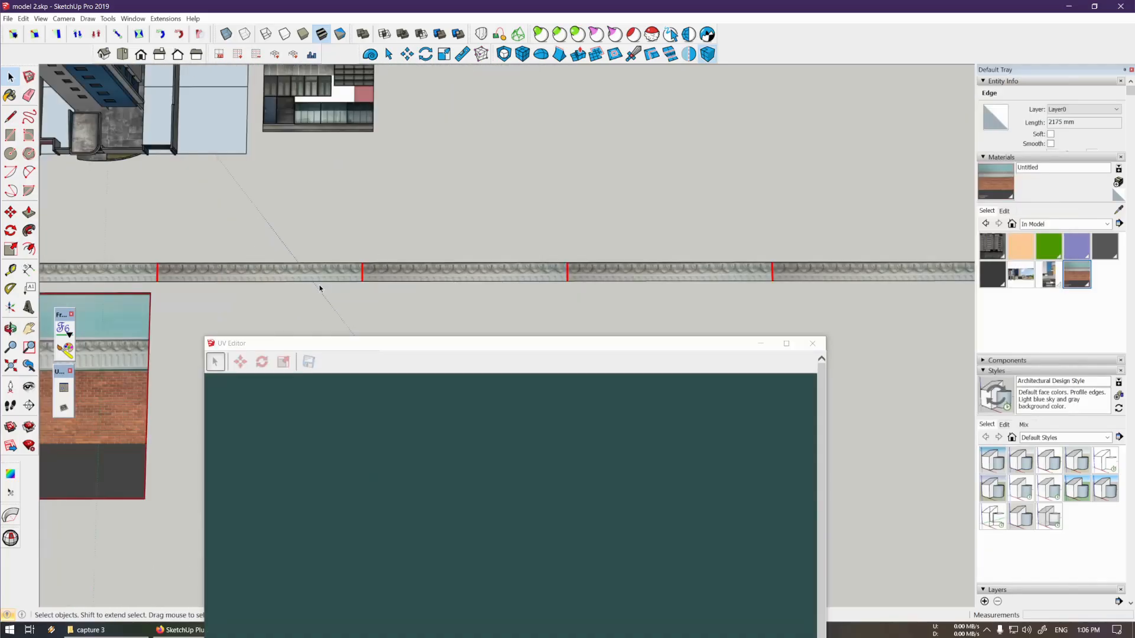
# Select the stretched strip's face and examine how far its UVs extend across the repeating tiles in the UV Editor
pyautogui.click(336, 276)
pyautogui.scroll(-3, 512, 501)
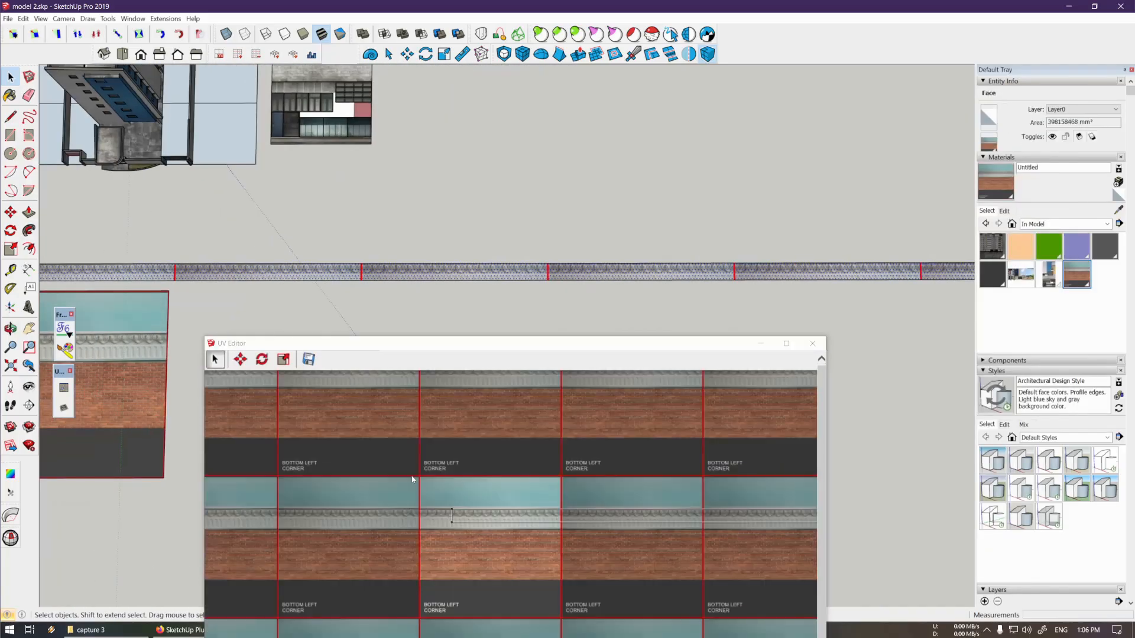
pyautogui.scroll(-2, 414, 480)
pyautogui.scroll(-2, 425, 484)
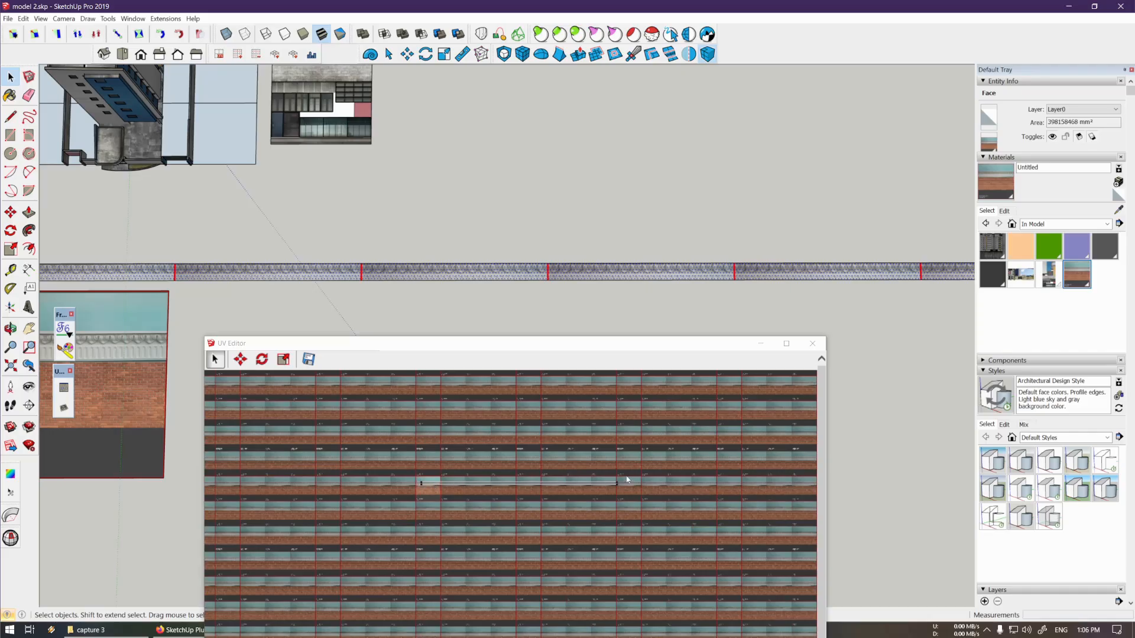
pyautogui.scroll(-1, 467, 279)
pyautogui.keyDown('shift'); pyautogui.moveTo(452, 275); pyautogui.dragTo(620, 294, button='middle'); pyautogui.keyUp('shift')
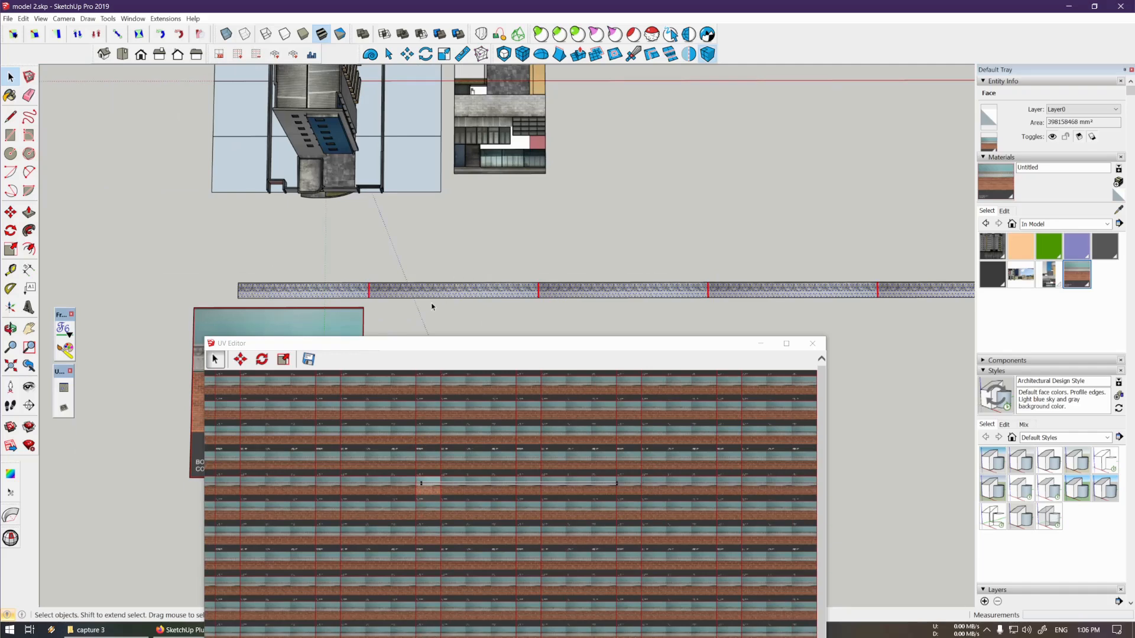
pyautogui.scroll(2, 440, 495)
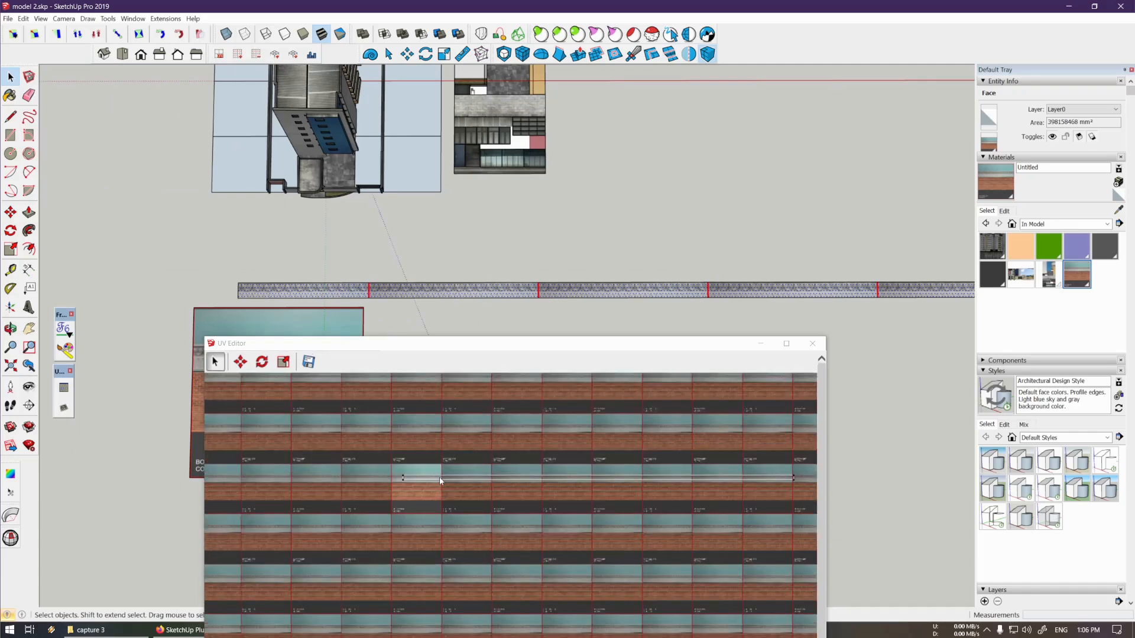
pyautogui.scroll(2, 438, 477)
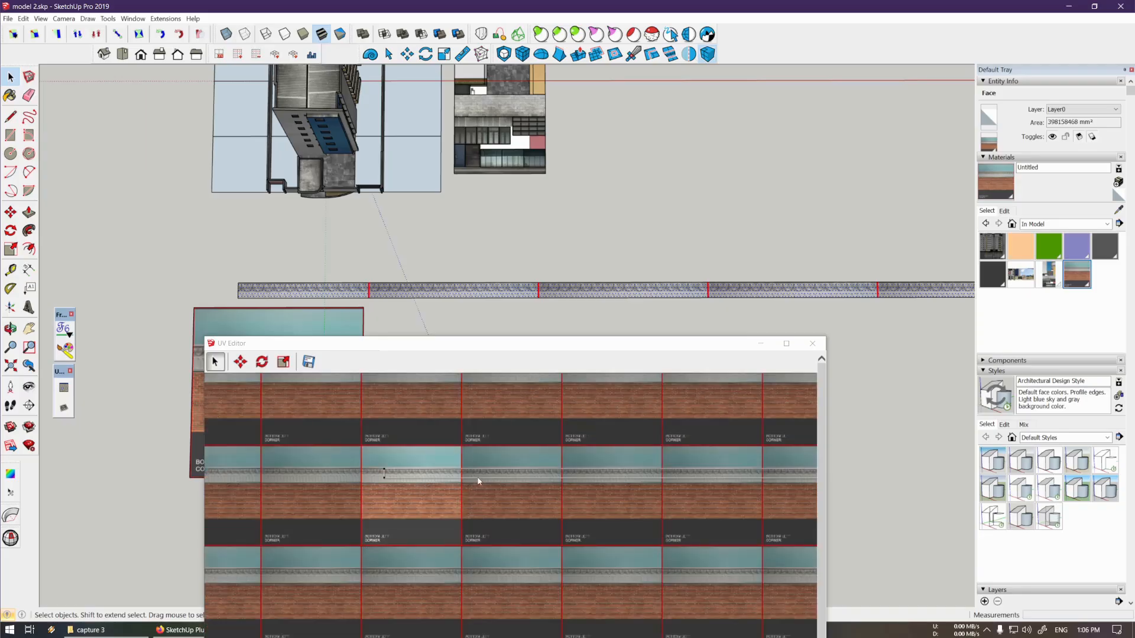
pyautogui.scroll(-2, 466, 294)
pyautogui.moveTo(466, 294); pyautogui.dragTo(461, 291, button='middle')
# Undo the move of the strip's end edge and select the strip's face to check its UVs
pyautogui.hotkey('ctrl', 'z')
pyautogui.scroll(3, 363, 287)
pyautogui.scroll(2, 362, 286)
pyautogui.moveTo(240, 264); pyautogui.dragTo(319, 344)
pyautogui.click(432, 308)
pyautogui.scroll(2, 380, 296)
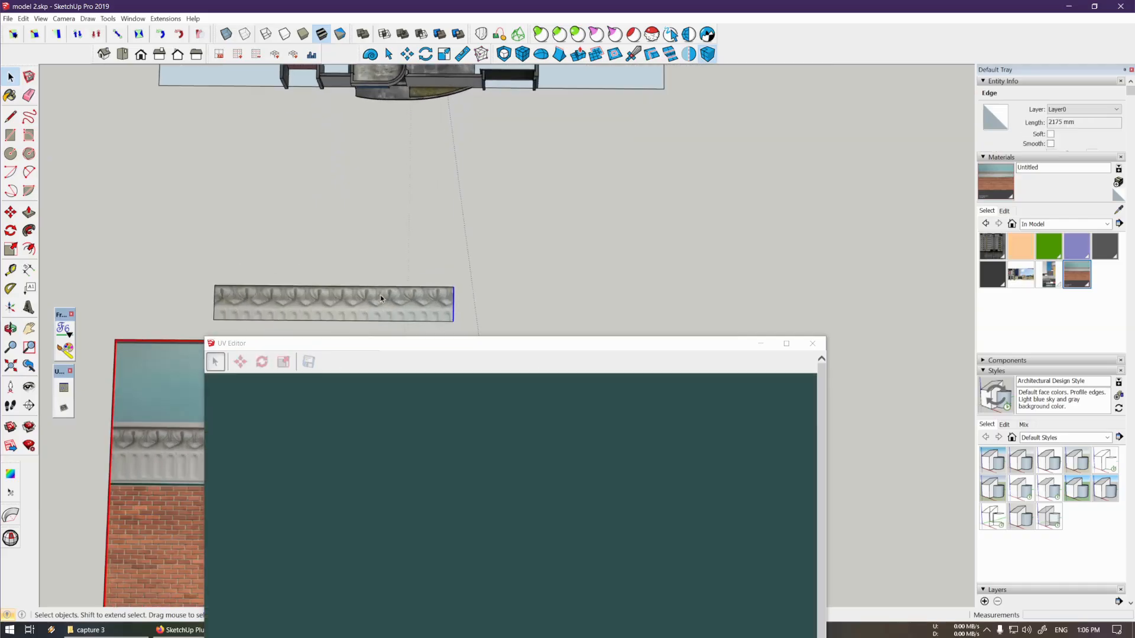
pyautogui.click(340, 300)
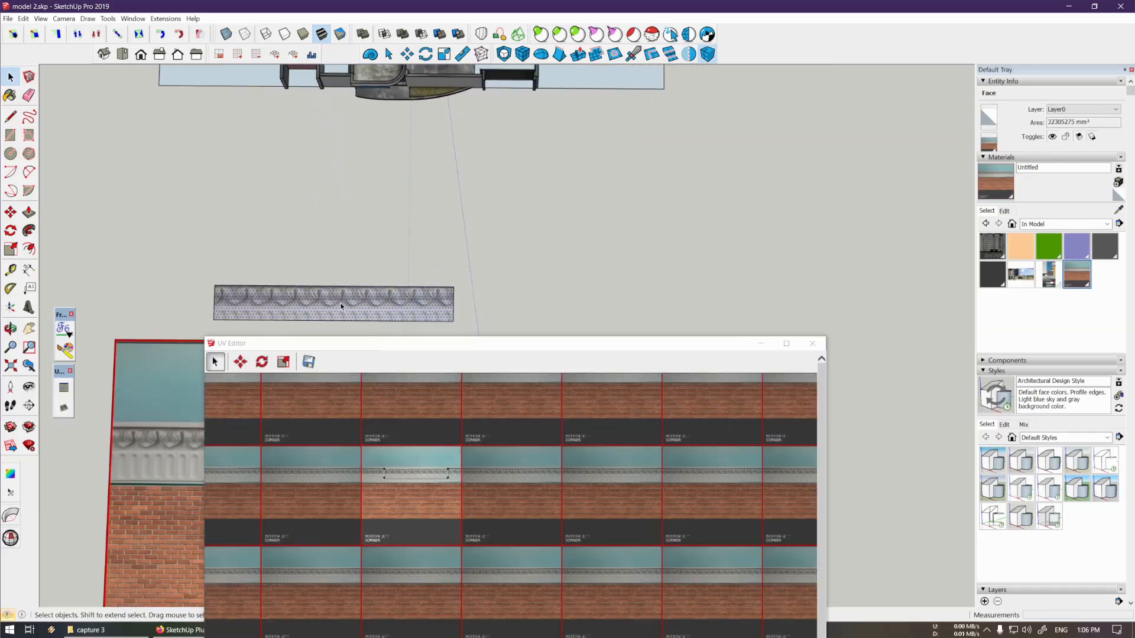
# Copy the cornice strip with its edges three times end to end, snapping each copy to the previous strip's upper corner
pyautogui.doubleClick(334, 296)
pyautogui.press('m')
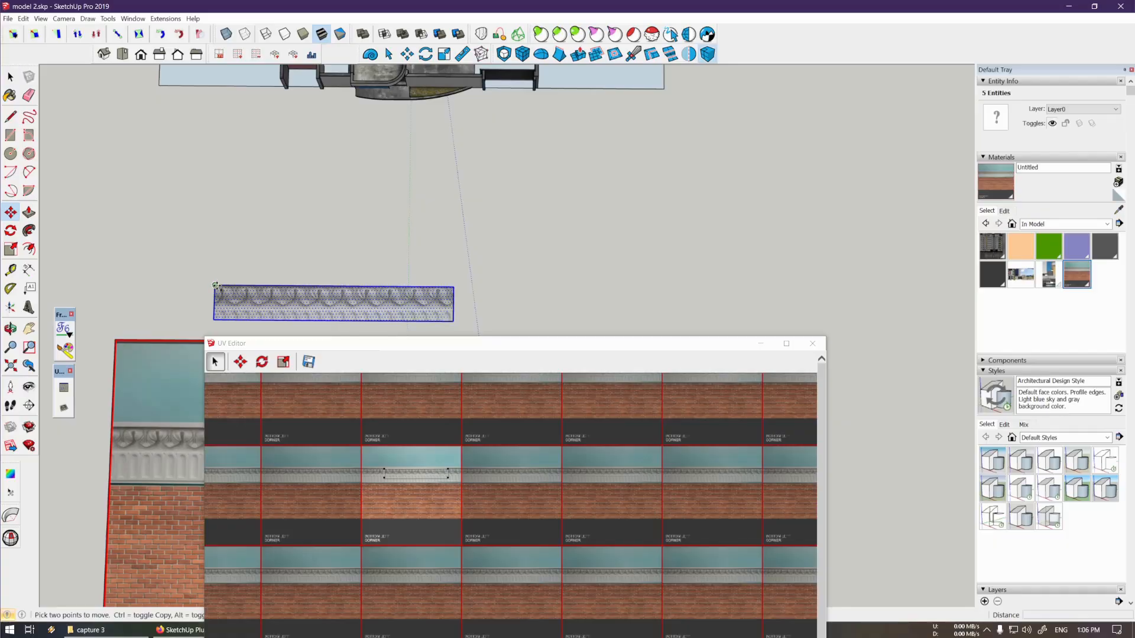
pyautogui.click(215, 286)
pyautogui.press('ctrl')
pyautogui.click(453, 288)
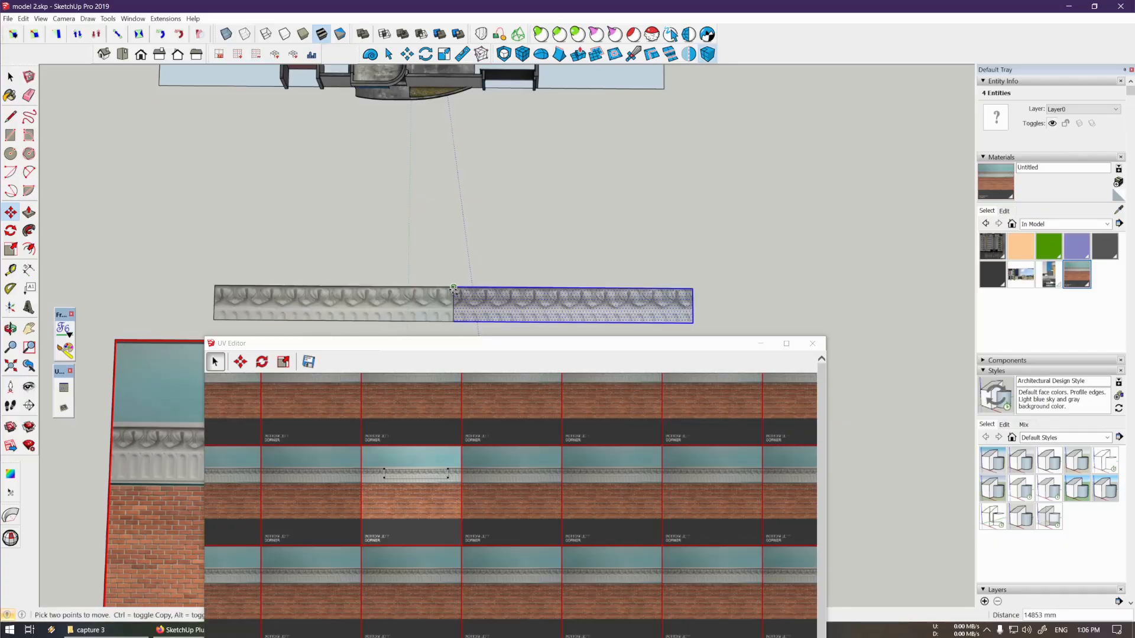
pyautogui.click(453, 288)
pyautogui.click(693, 288)
pyautogui.keyDown('shift'); pyautogui.moveTo(693, 288); pyautogui.dragTo(542, 287, button='middle'); pyautogui.keyUp('shift')
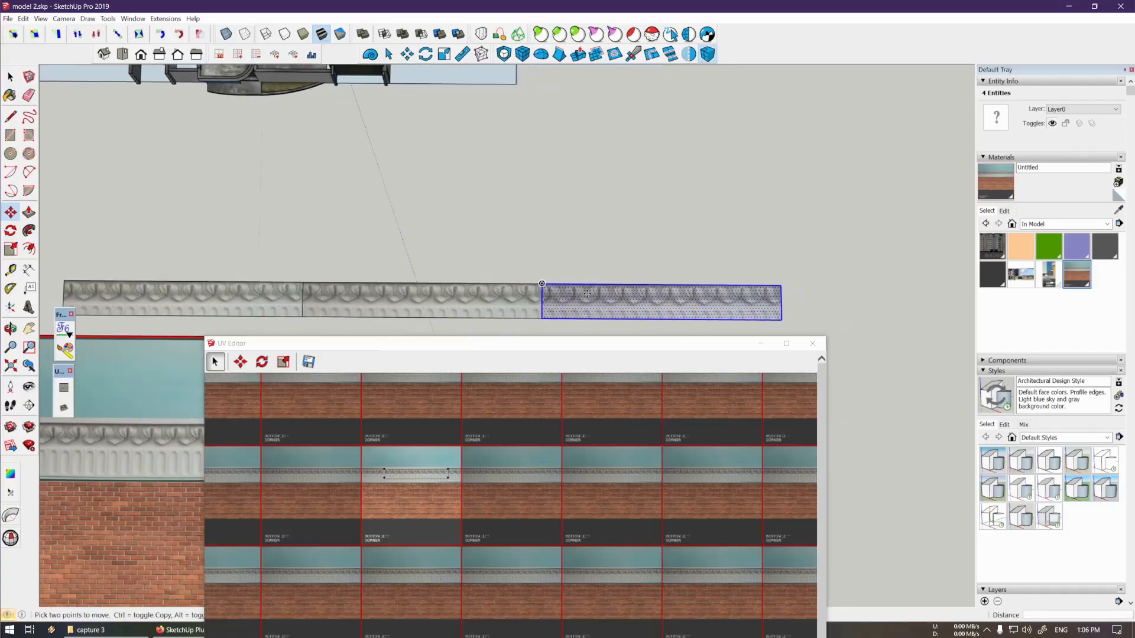
pyautogui.click(556, 285)
pyautogui.click(782, 288)
pyautogui.keyDown('shift'); pyautogui.moveTo(781, 288); pyautogui.dragTo(702, 290, button='middle'); pyautogui.keyUp('shift')
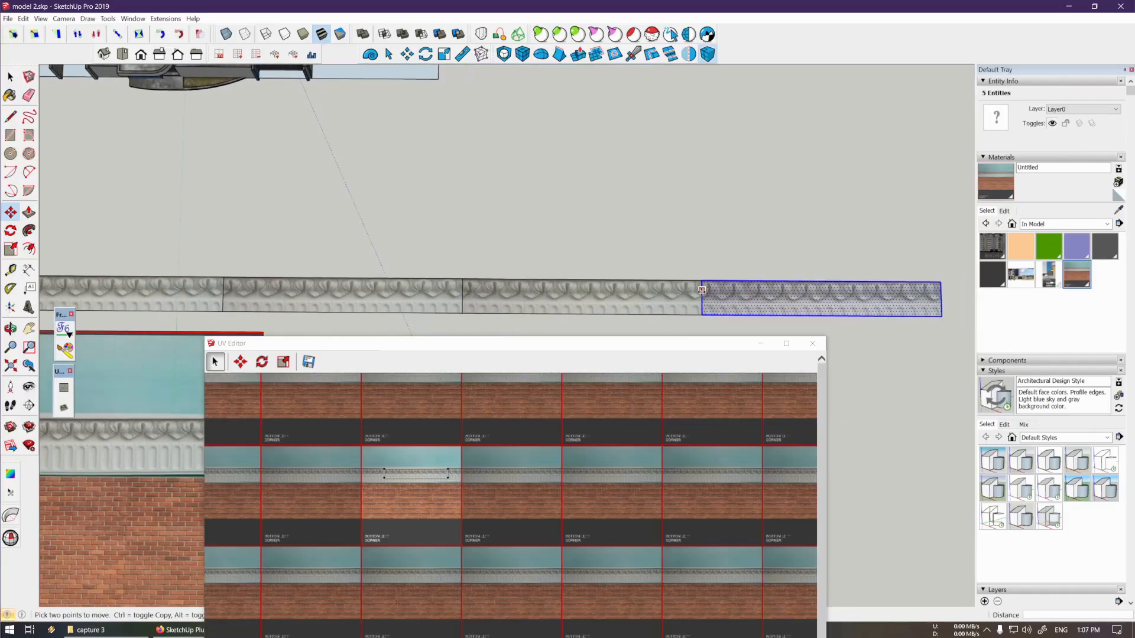
# Draw a selection window over the row of cornice strips
pyautogui.scroll(-5, 664, 286)
pyautogui.press('space')
pyautogui.moveTo(288, 248); pyautogui.dragTo(811, 322)
pyautogui.scroll(2, 420, 493)
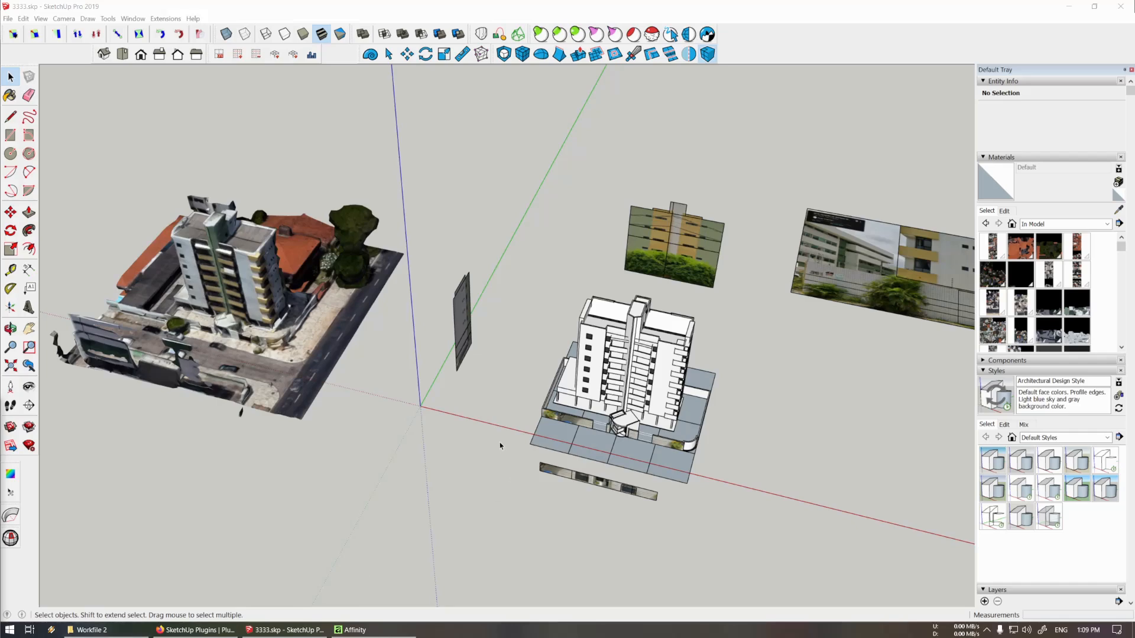
# Examine the white apartment building model in 3333.skp together with the surrounding reference model and facade images
pyautogui.moveTo(433, 387)
pyautogui.keyDown('shift'); pyautogui.mouseDown(button='middle')
pyautogui.moveTo(489, 421)
pyautogui.moveTo(449, 420)
pyautogui.moveTo(533, 412)
pyautogui.moveTo(522, 418)
pyautogui.moveTo(580, 464)
pyautogui.moveTo(562, 449)
pyautogui.mouseUp(button='middle'); pyautogui.keyUp('shift')
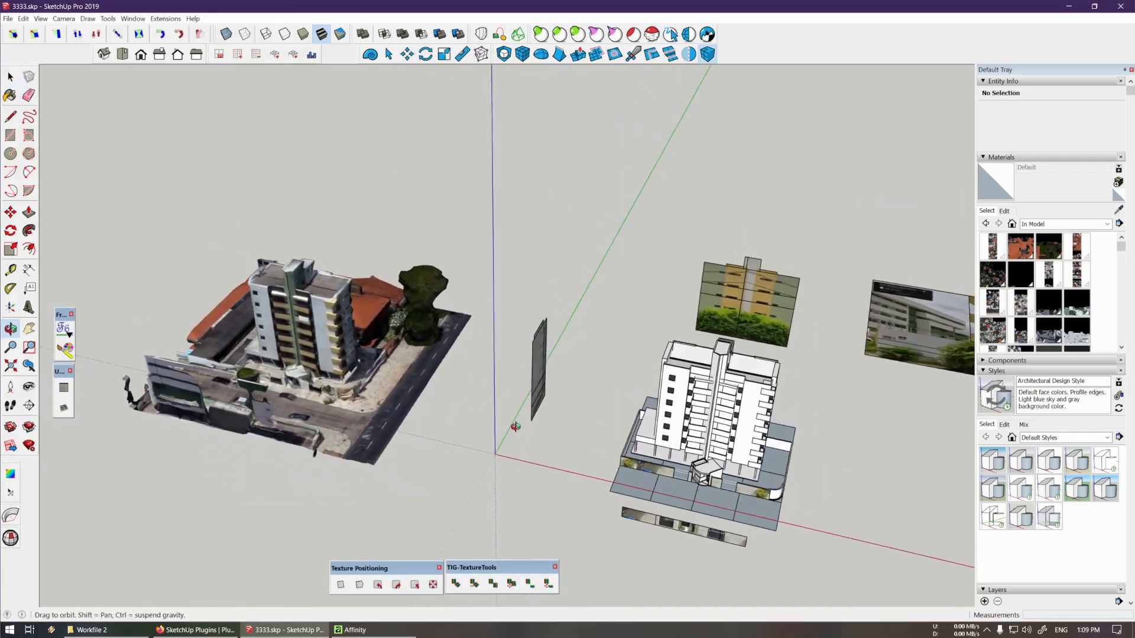
pyautogui.scroll(5, 461, 365)
pyautogui.scroll(4, 461, 365)
pyautogui.scroll(-3, 621, 352)
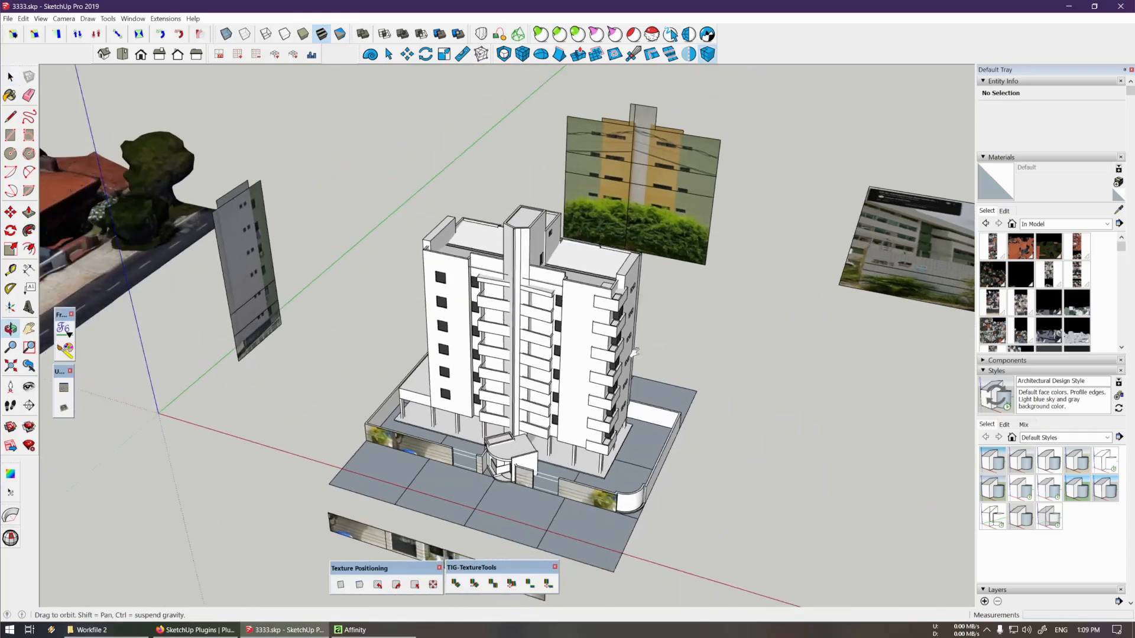
pyautogui.scroll(3, 465, 391)
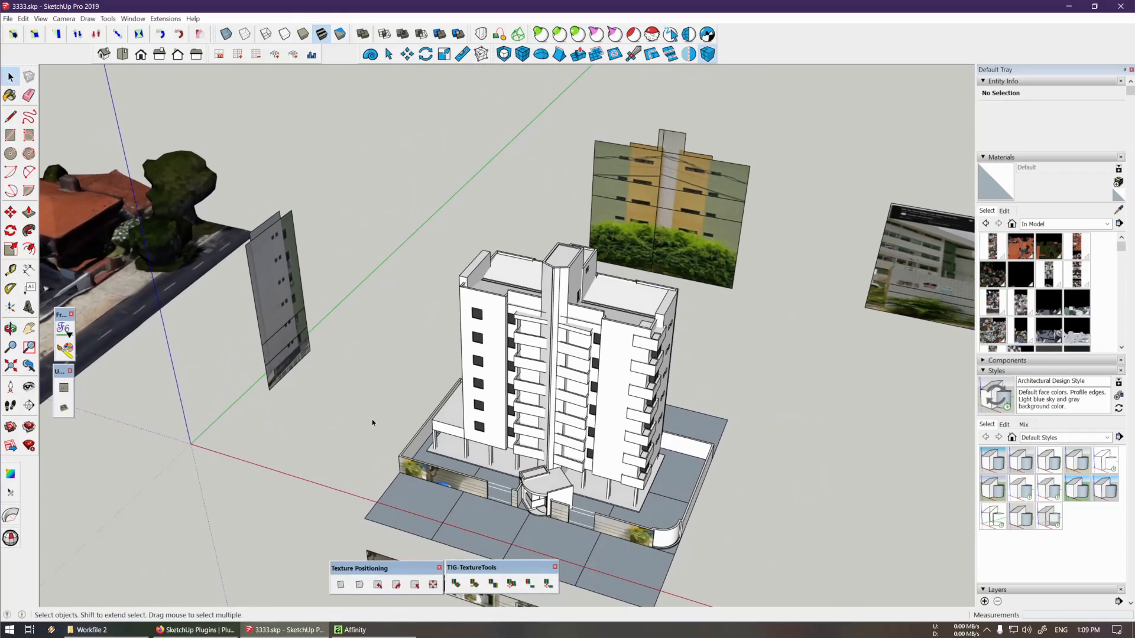
pyautogui.scroll(-2, 371, 421)
pyautogui.moveTo(373, 422); pyautogui.dragTo(441, 430, button='middle')
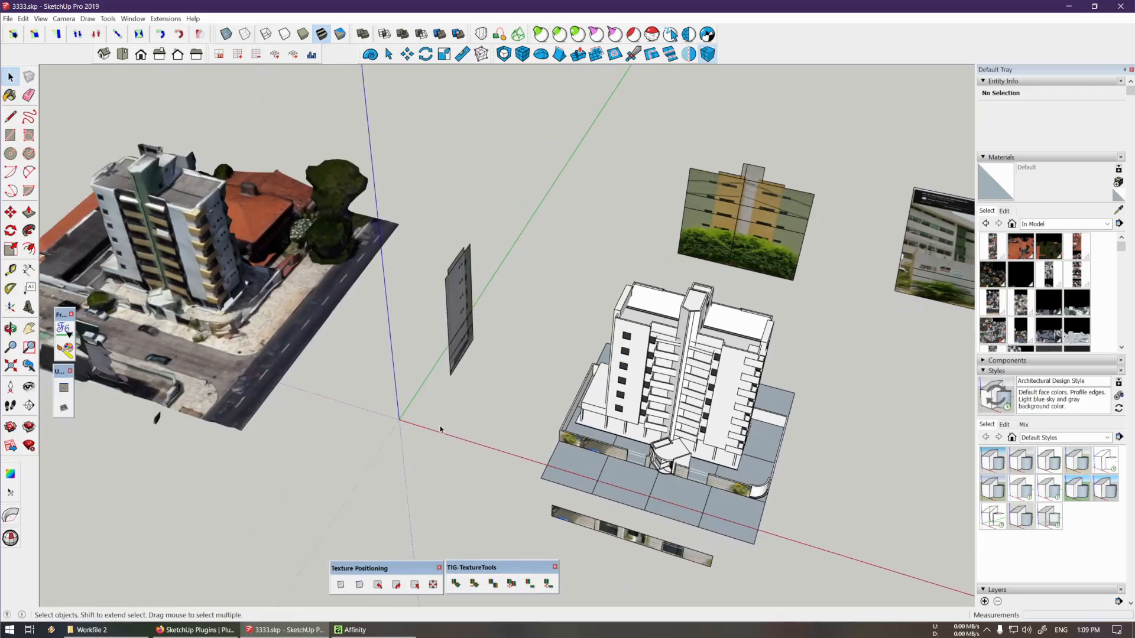
# Switch to the web browser and open the Google Street View of the residential building
pyautogui.click(195, 630)
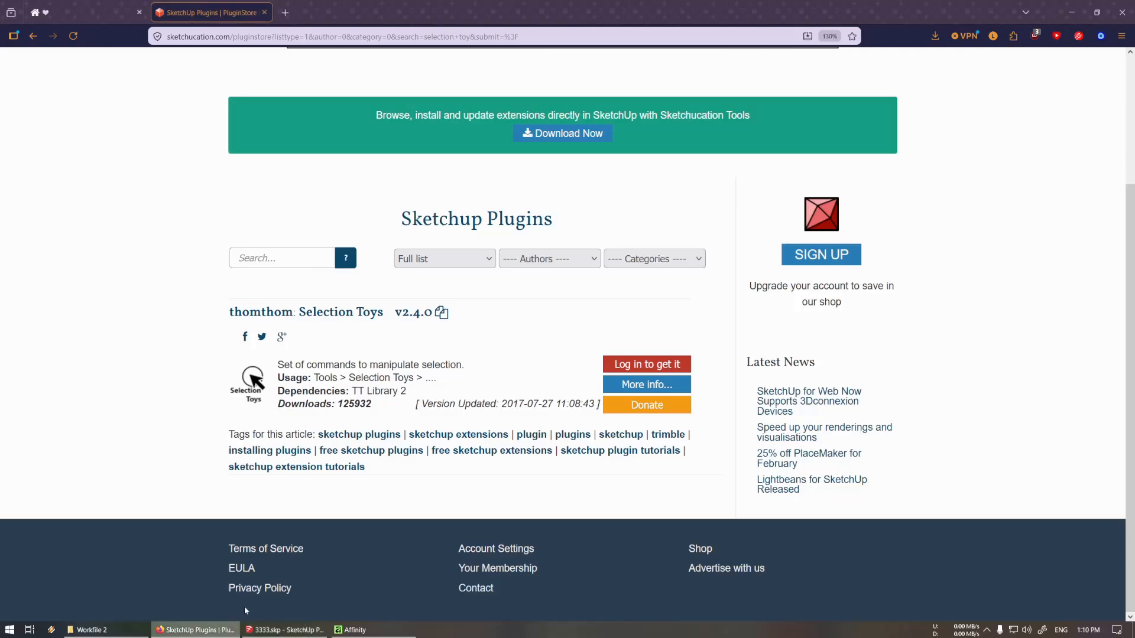
pyautogui.click(278, 37)
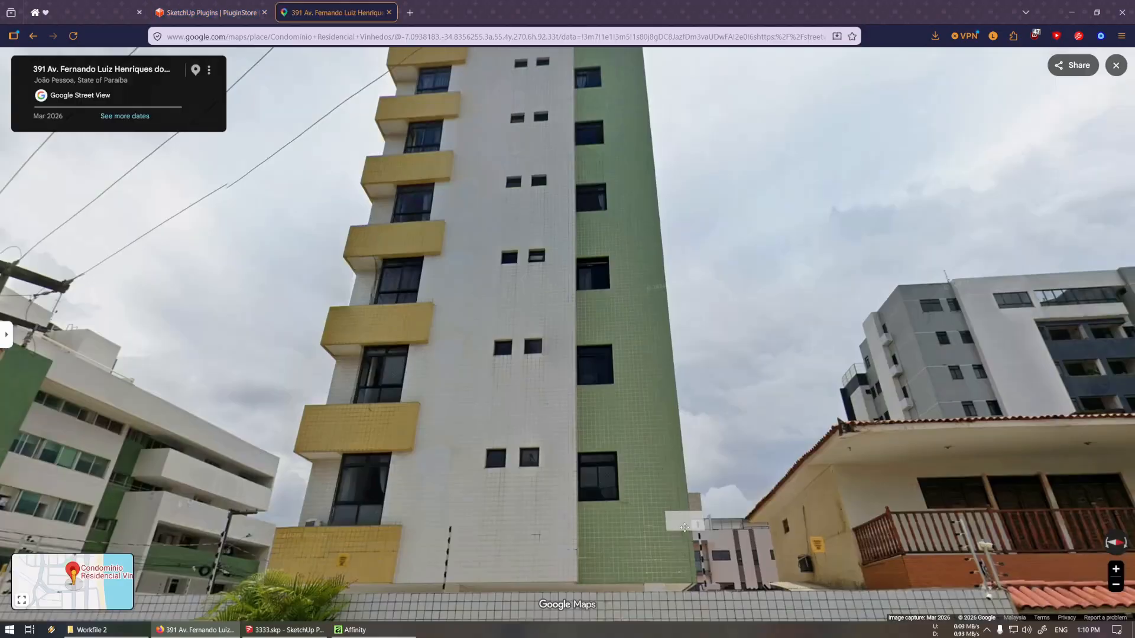
# Capture a screenshot of the building's lower facade in Street View and open the Workfile 2 folder
pyautogui.moveTo(685, 521); pyautogui.dragTo(694, 414)
pyautogui.moveTo(682, 190); pyautogui.dragTo(667, 155)
pyautogui.scroll(-3, 668, 158)
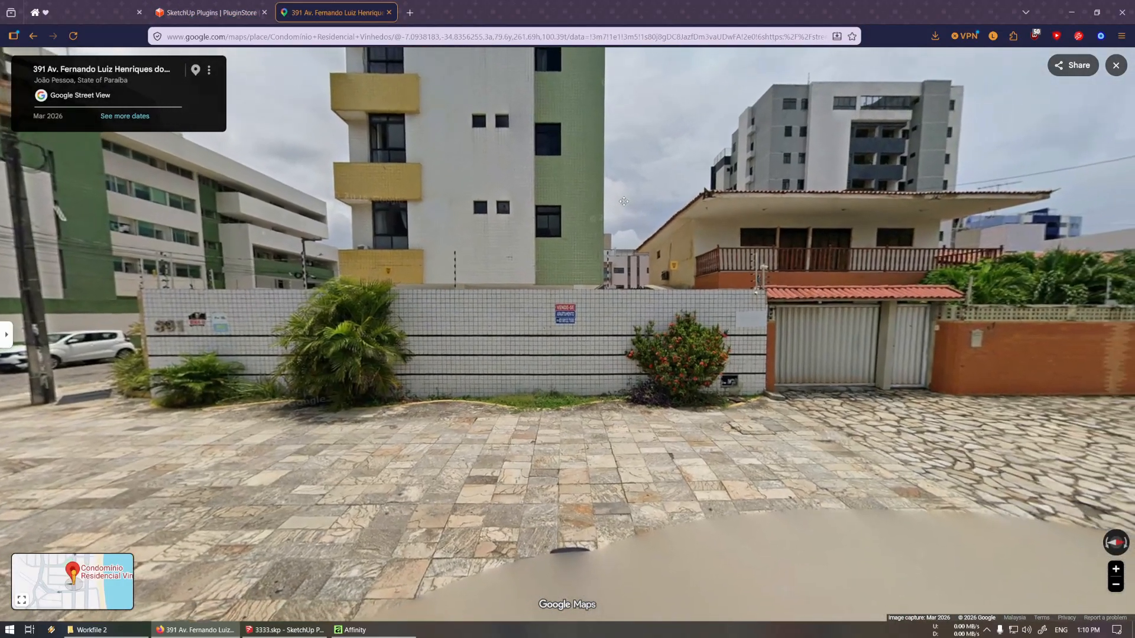
pyautogui.moveTo(631, 197); pyautogui.dragTo(629, 219)
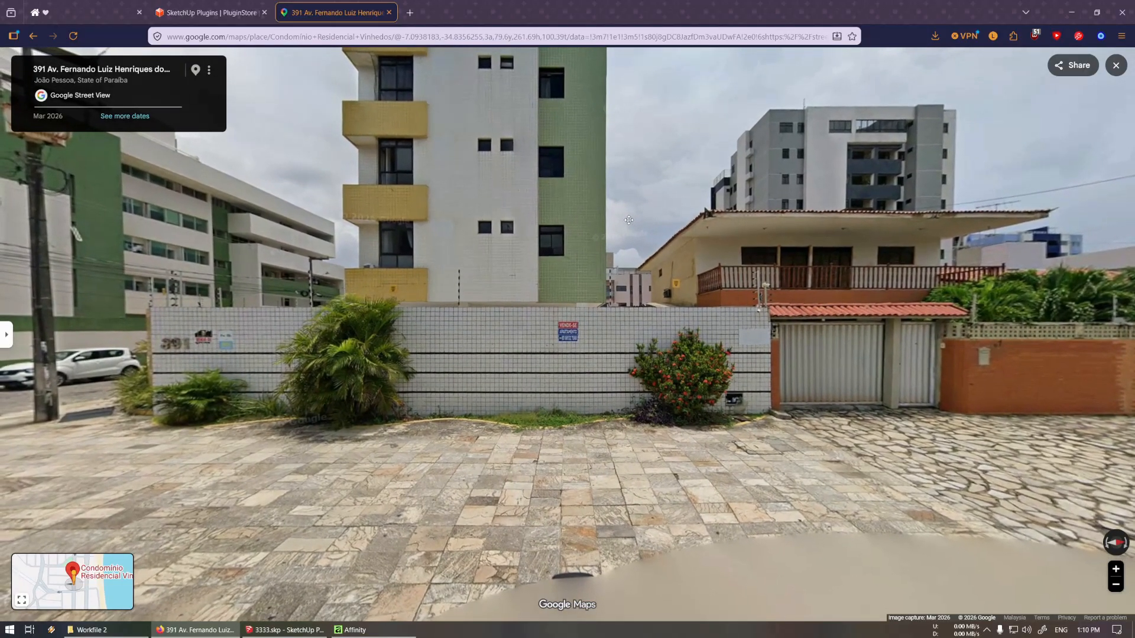
pyautogui.press('super+shift+s')
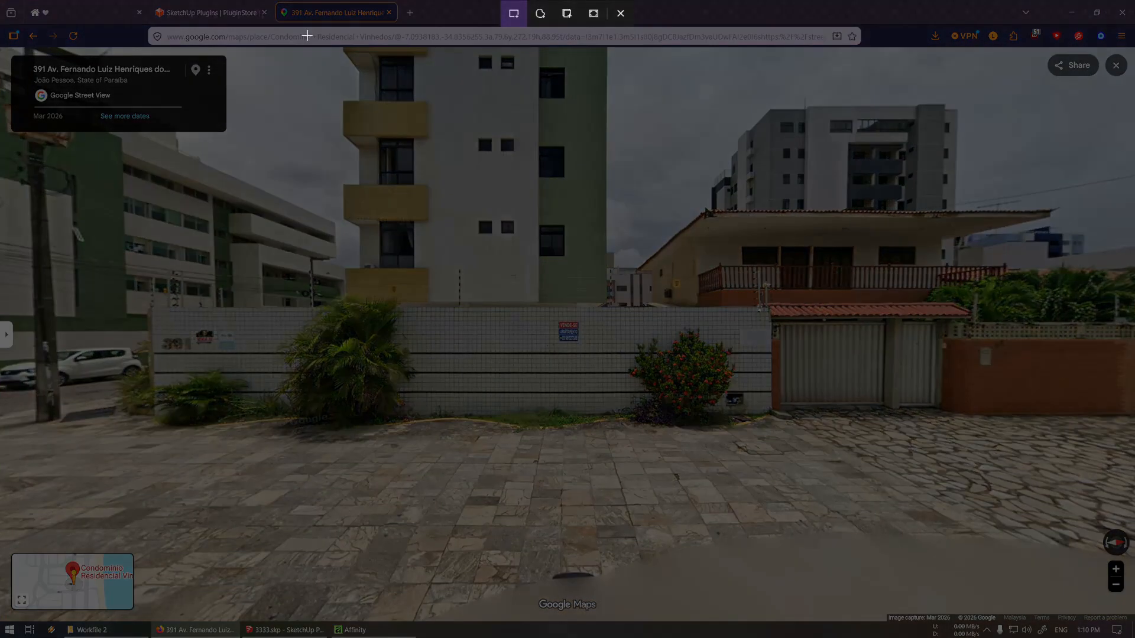
pyautogui.moveTo(303, 34); pyautogui.dragTo(667, 385)
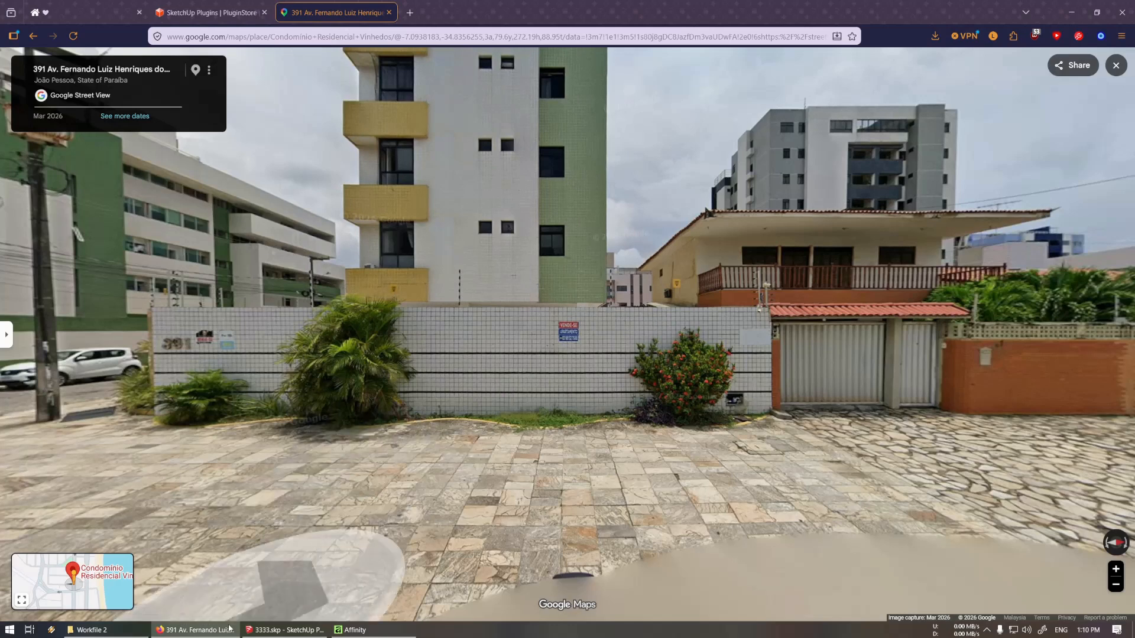
pyautogui.click(89, 630)
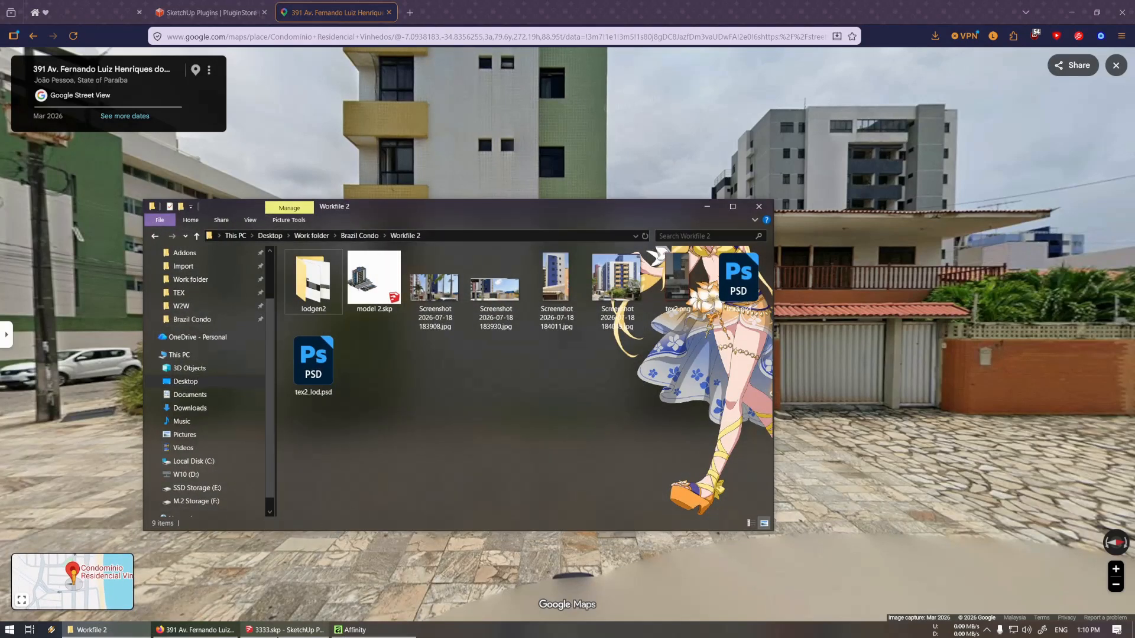
# Switch to SketchUp and copy the cropped facade group out of the Street View reference image, placing it just below the image
pyautogui.click(285, 630)
pyautogui.moveTo(276, 463); pyautogui.dragTo(261, 458, button='middle')
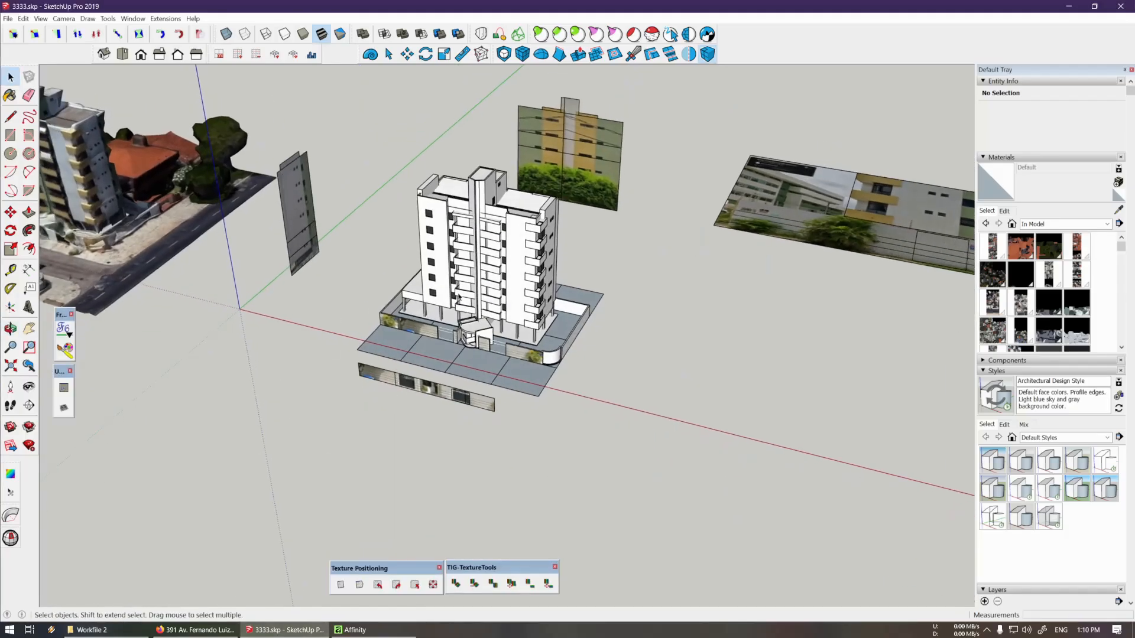
pyautogui.moveTo(459, 297); pyautogui.dragTo(193, 132, button='middle')
pyautogui.moveTo(142, 134); pyautogui.dragTo(647, 444)
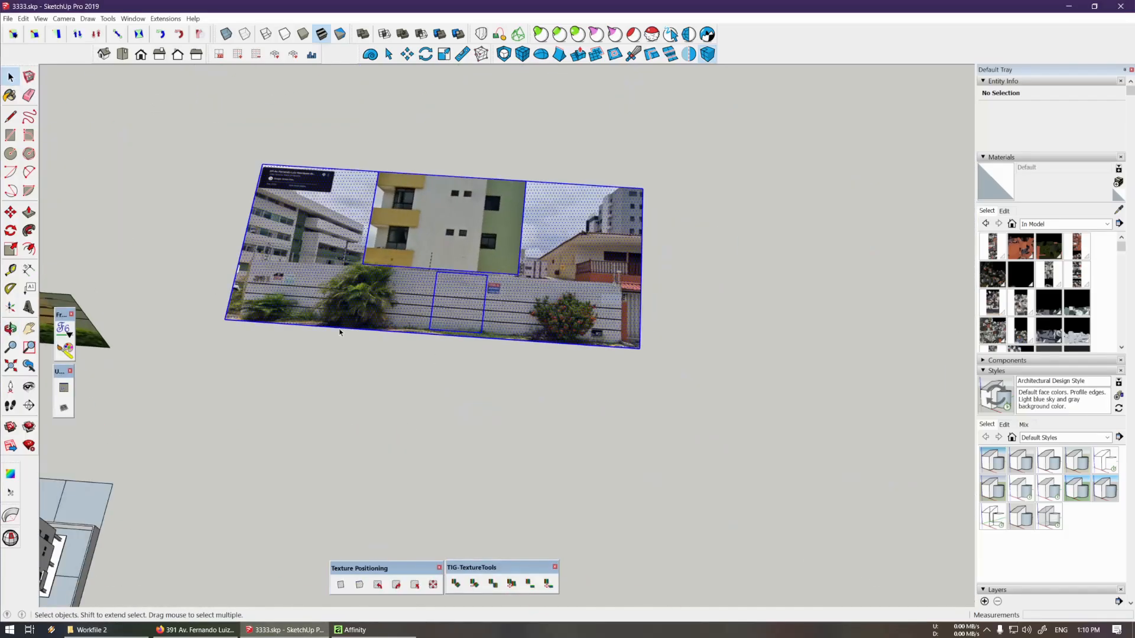
pyautogui.scroll(3, 382, 197)
pyautogui.click(382, 197)
pyautogui.press('m')
pyautogui.click(404, 209)
pyautogui.press('ctrl')
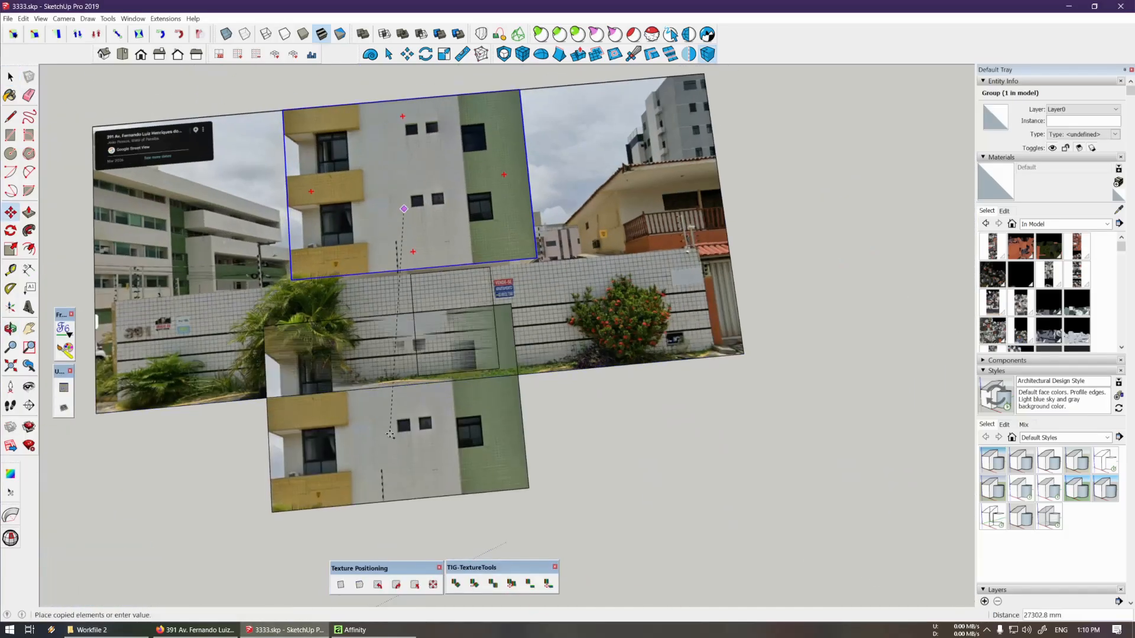
pyautogui.keyDown('shift'); pyautogui.moveTo(390, 434); pyautogui.dragTo(488, 269, button='middle'); pyautogui.keyUp('shift')
pyautogui.click(386, 444)
# Rotate the copied facade image from lying flat to standing upright
pyautogui.press('q')
pyautogui.moveTo(386, 443); pyautogui.dragTo(605, 347, button='middle')
pyautogui.click(341, 405)
pyautogui.click(394, 351)
pyautogui.click(373, 317)
pyautogui.press('m')
pyautogui.click(634, 391)
pyautogui.scroll(3, 637, 381)
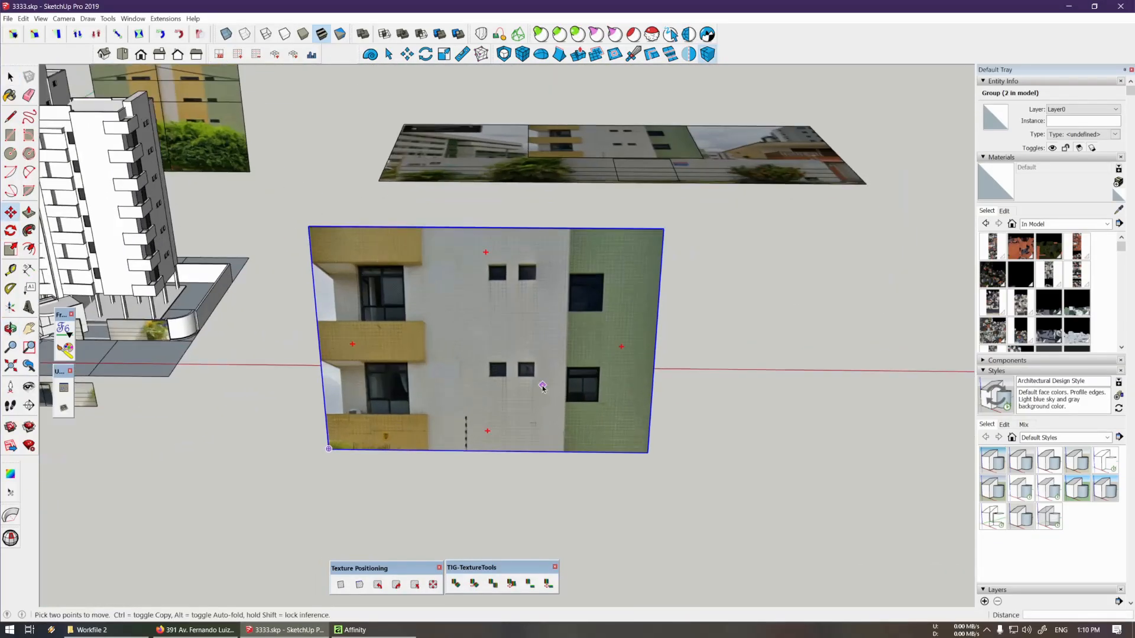
pyautogui.press('space')
pyautogui.scroll(2, 491, 392)
pyautogui.moveTo(491, 392); pyautogui.dragTo(493, 311, button='middle')
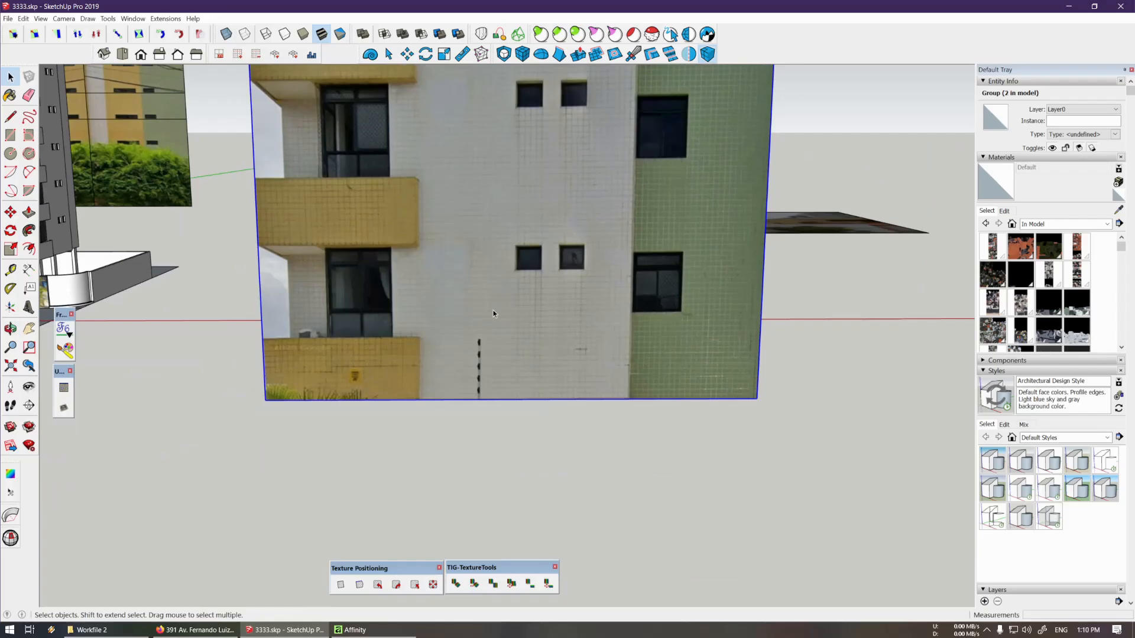
pyautogui.scroll(-1, 493, 313)
# Switch to the browser, leave Street View and measure the length of the building's side on the satellite map
pyautogui.hotkey('alt', 'Tab')
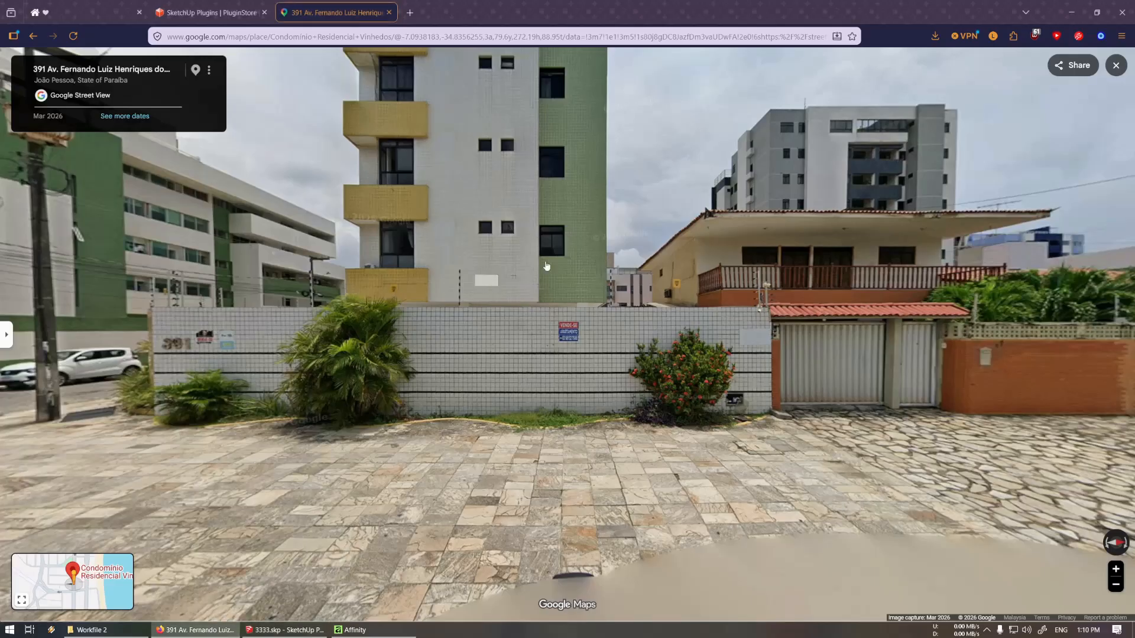
pyautogui.click(1117, 66)
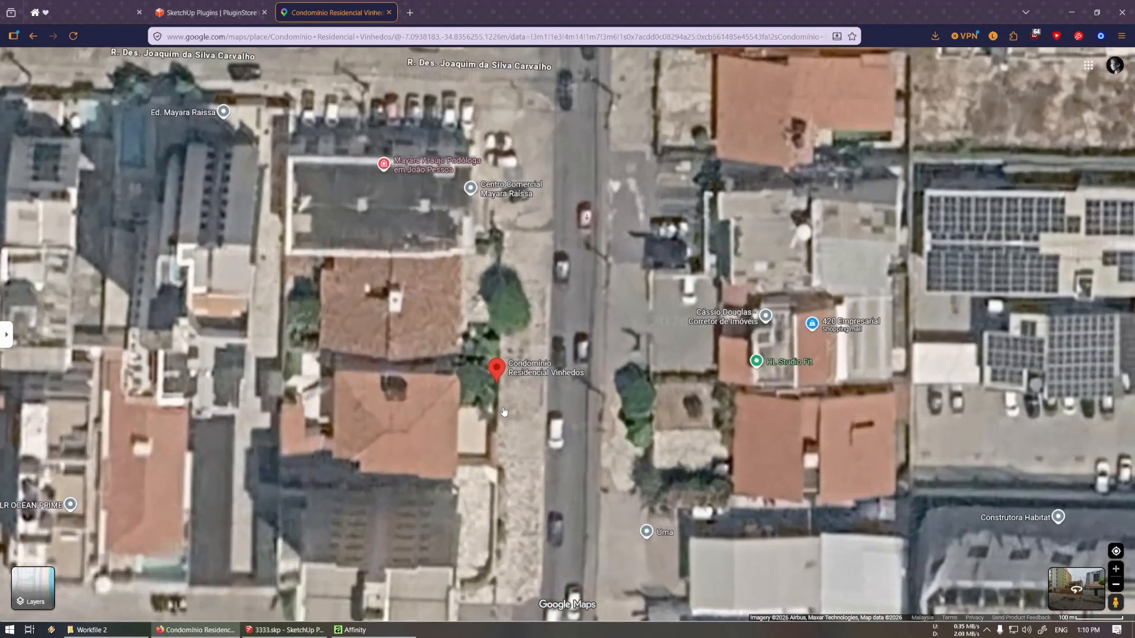
pyautogui.moveTo(530, 398); pyautogui.dragTo(548, 205)
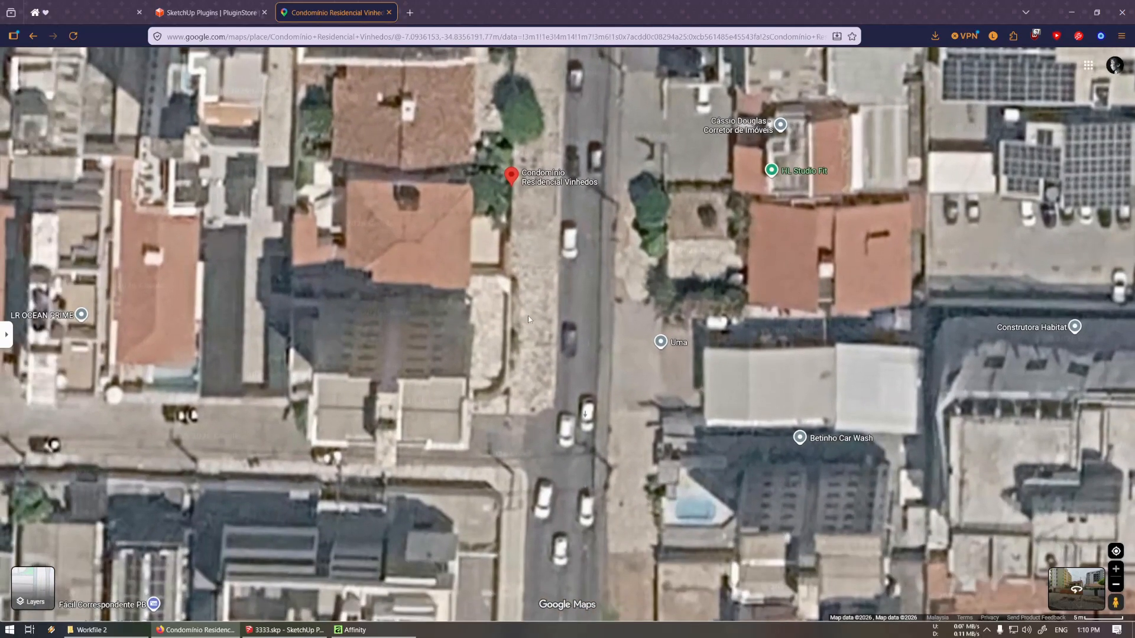
pyautogui.rightClick(481, 294)
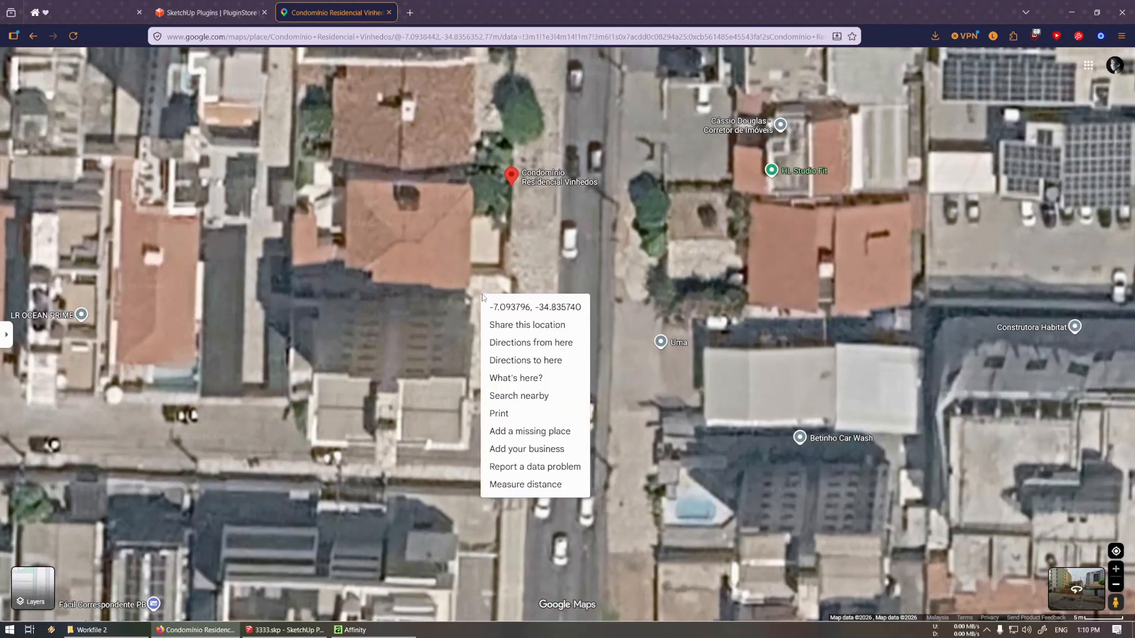
pyautogui.click(514, 484)
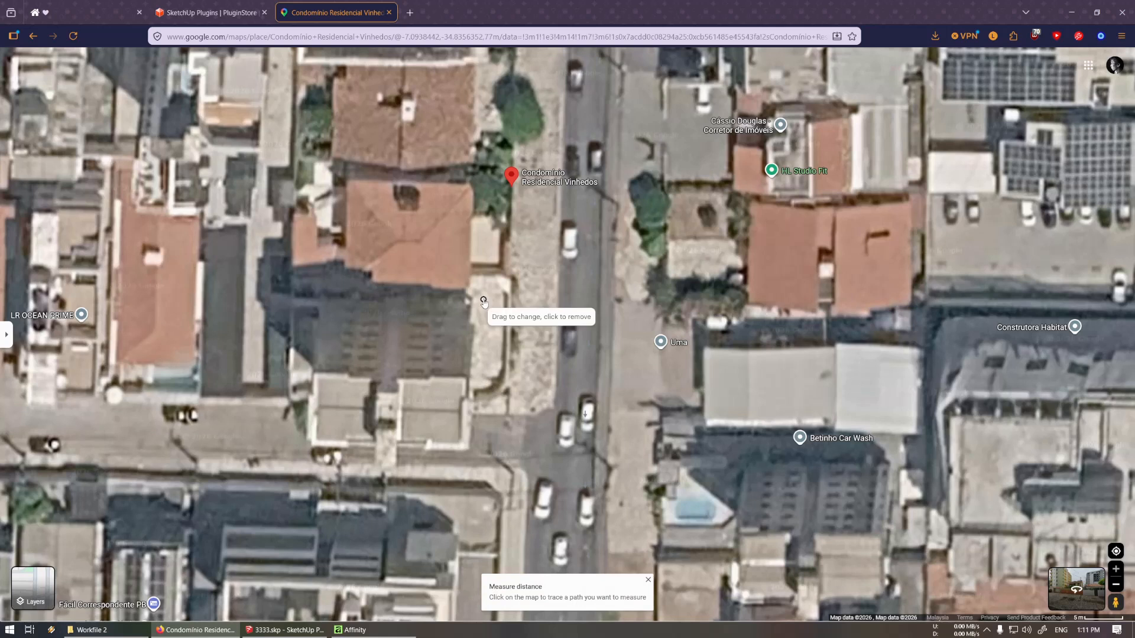
pyautogui.click(466, 459)
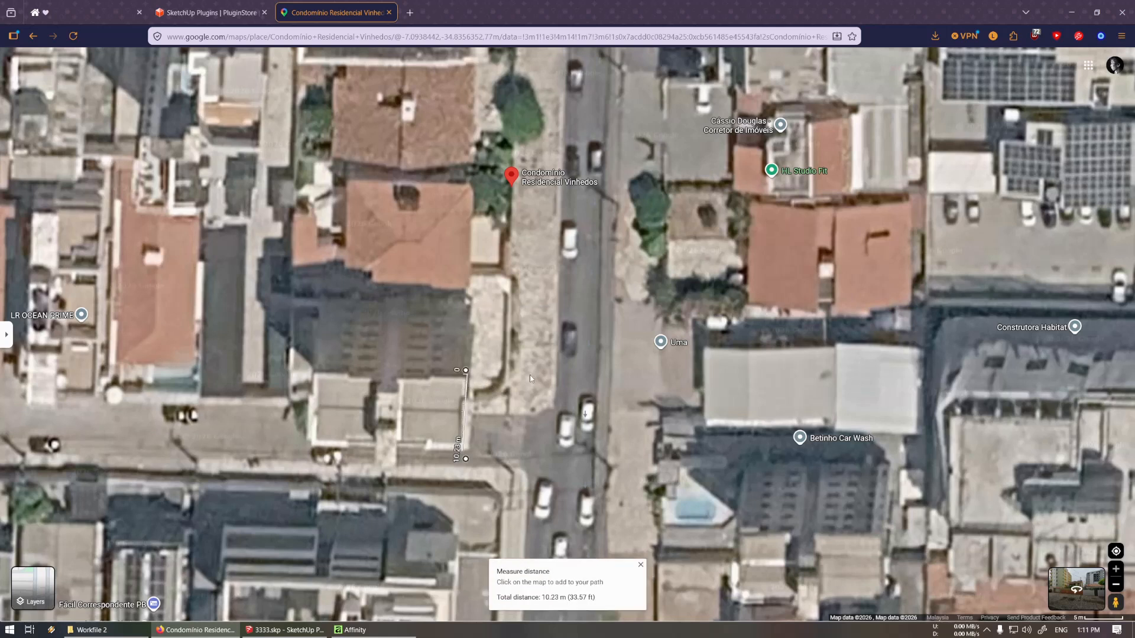
# Return to SketchUp and, inside the upright facade group, resize the group with the Tape Measure so its upper edge is 10 m
pyautogui.hotkey('alt', 'Tab')
pyautogui.keyDown('shift'); pyautogui.moveTo(524, 295); pyautogui.dragTo(505, 354, button='middle'); pyautogui.keyUp('shift')
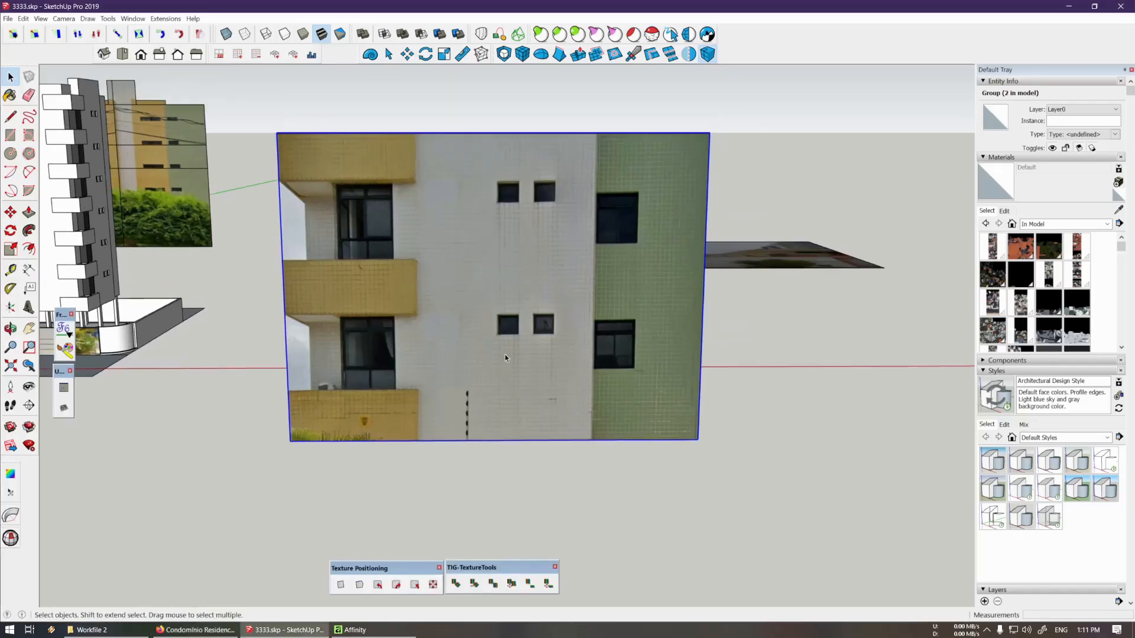
pyautogui.doubleClick(504, 354)
pyautogui.scroll(-1, 444, 370)
pyautogui.scroll(1, 422, 369)
pyautogui.scroll(-1, 408, 236)
pyautogui.press('t')
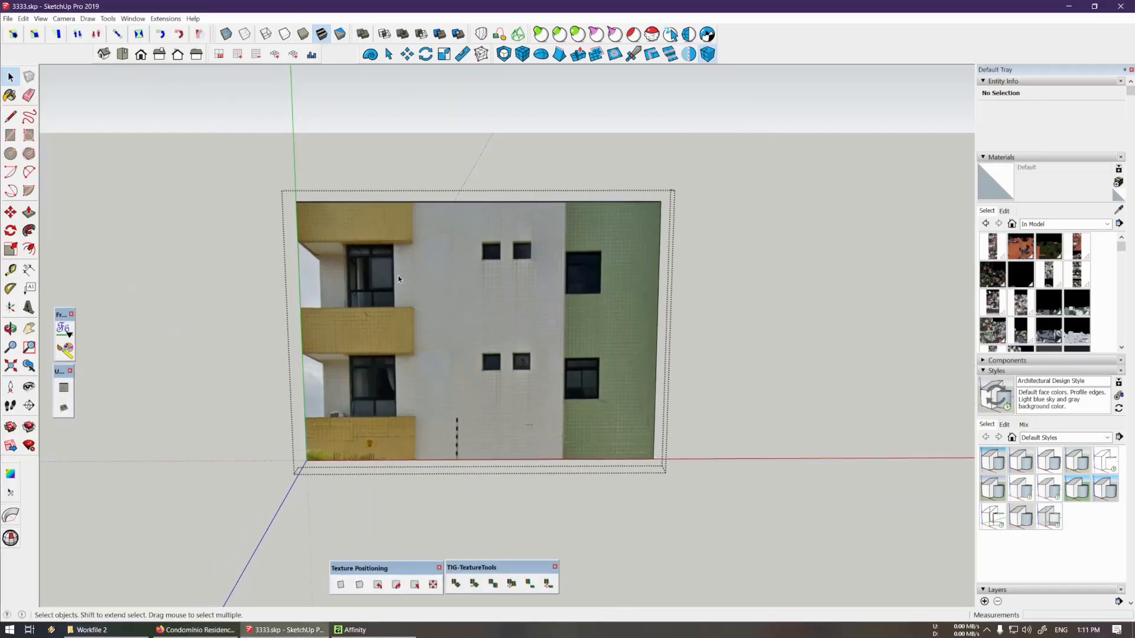
pyautogui.scroll(1, 398, 275)
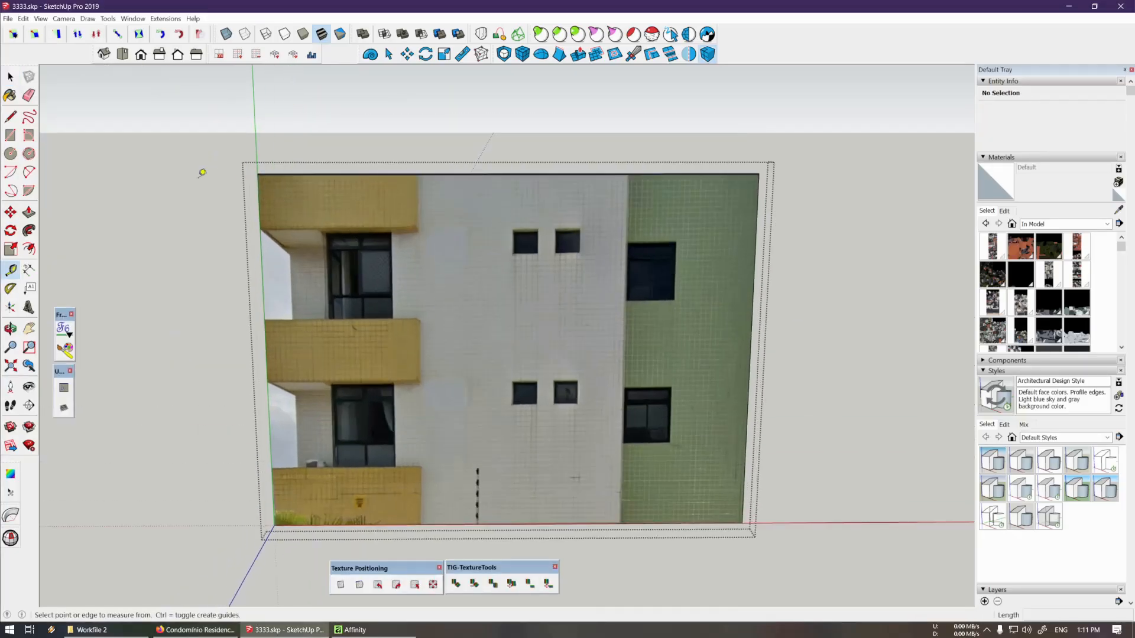
pyautogui.scroll(1, 305, 203)
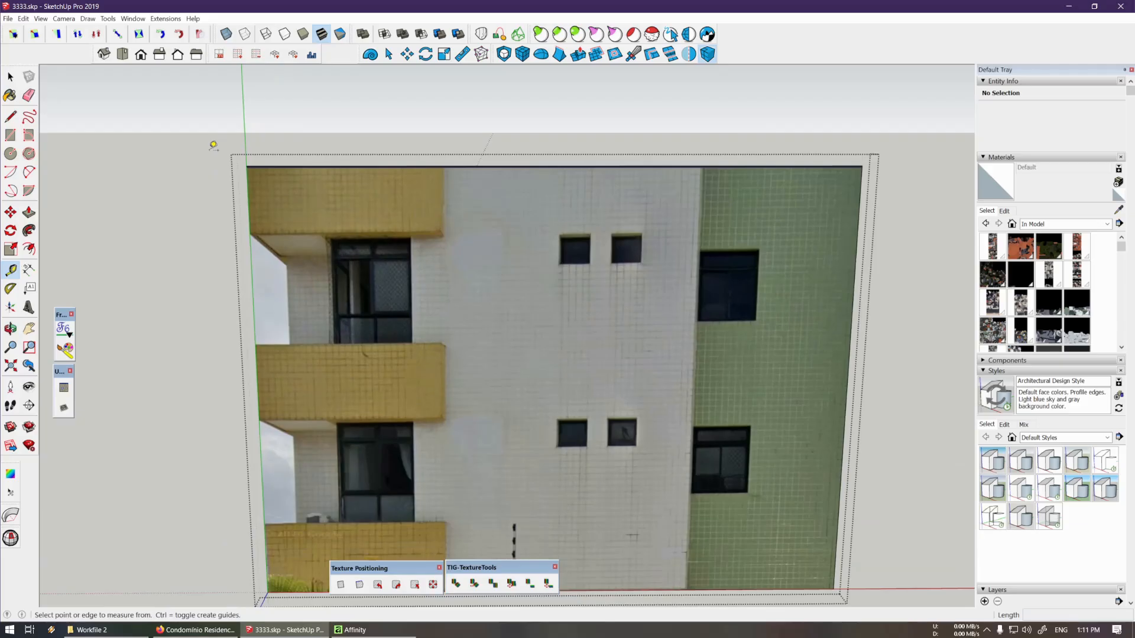
pyautogui.click(248, 167)
pyautogui.click(863, 159)
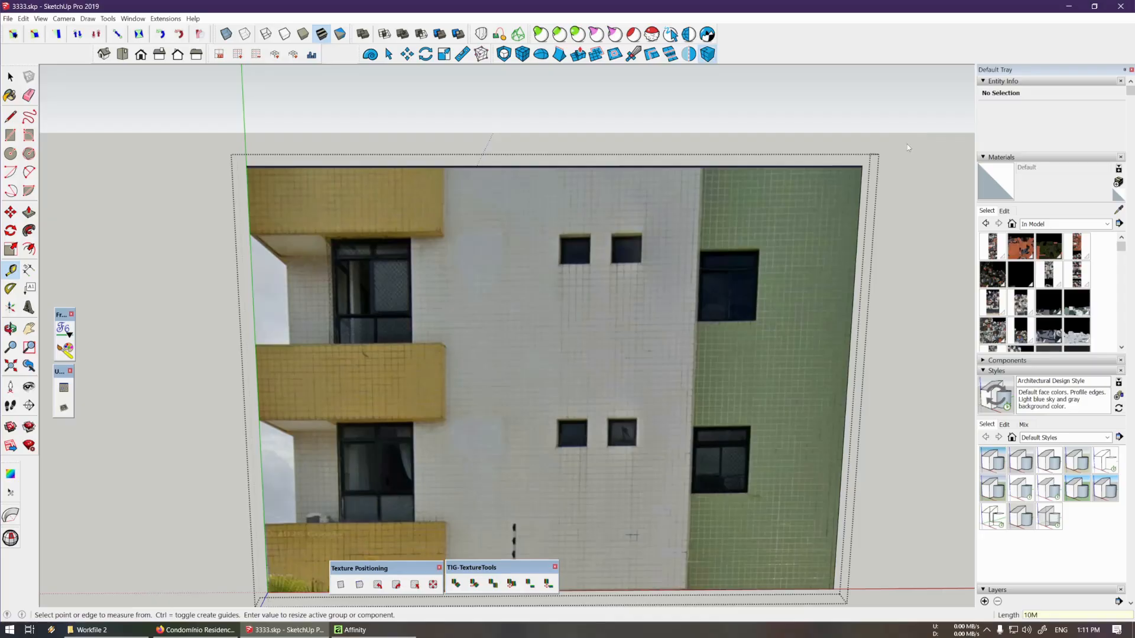
pyautogui.press('Return')
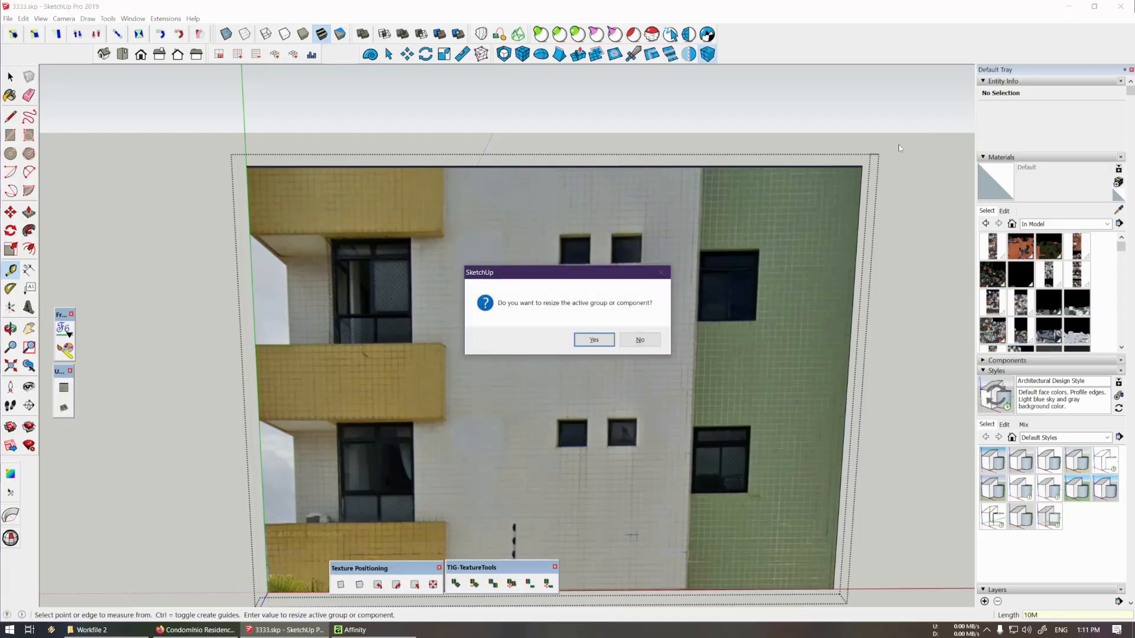
pyautogui.click(593, 339)
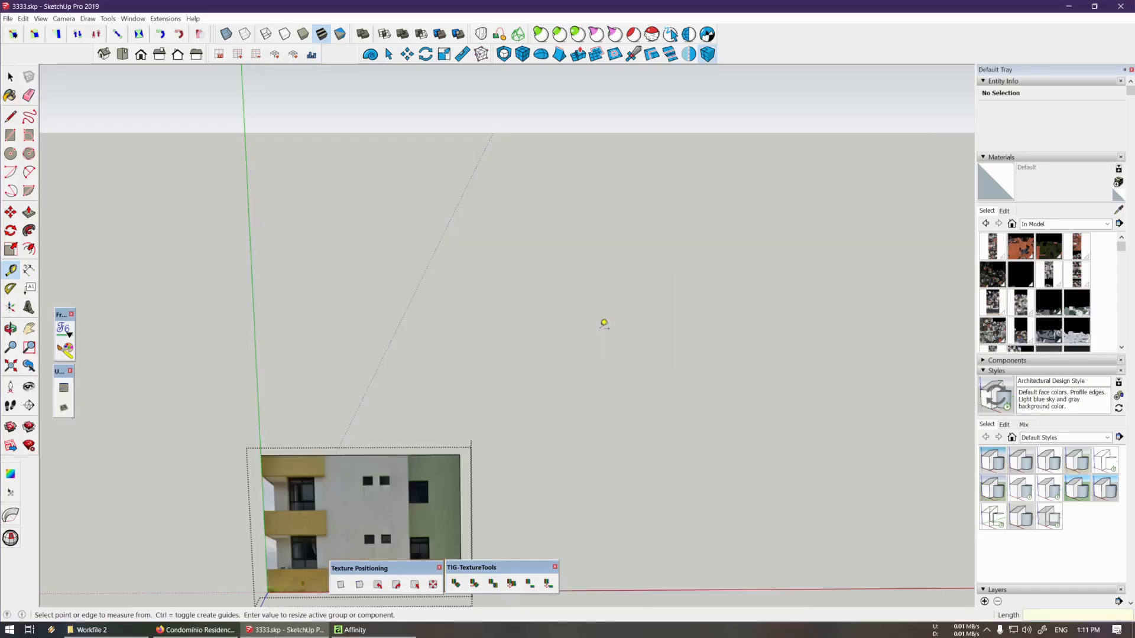
# Measure the resized facade image's width between its two side edges
pyautogui.scroll(3, 377, 364)
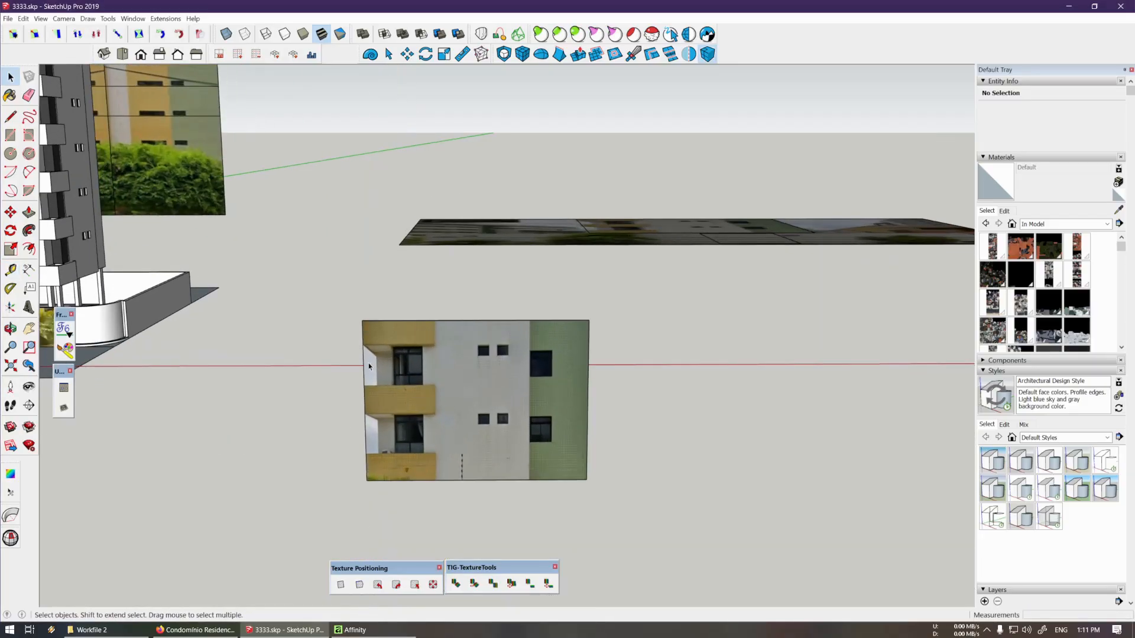
pyautogui.press('t')
pyautogui.click(364, 365)
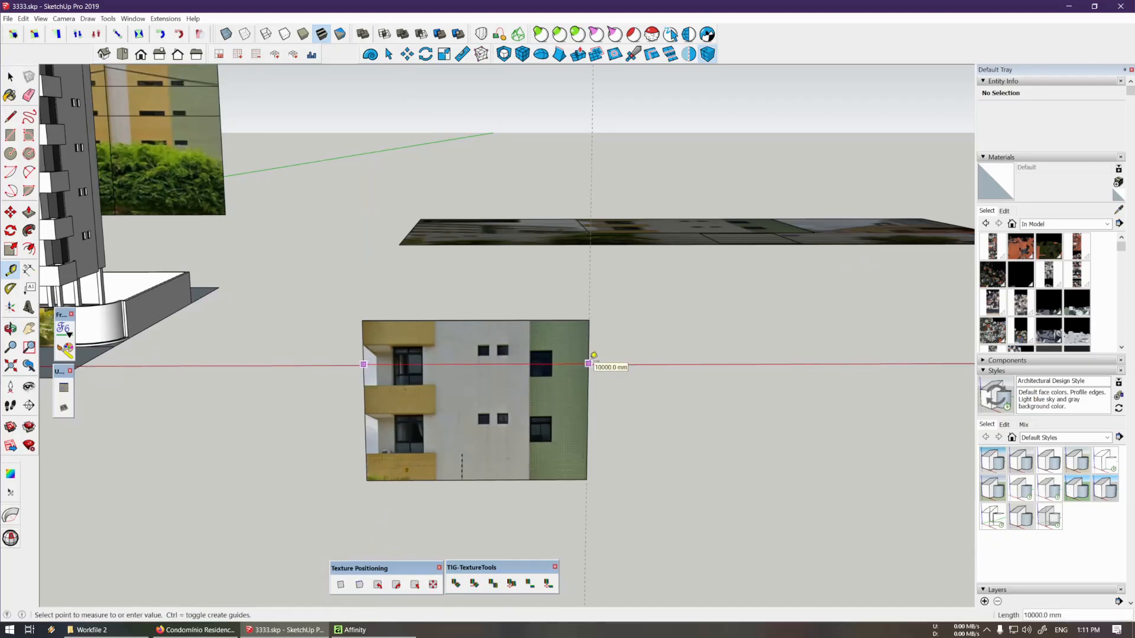
pyautogui.press('space')
pyautogui.scroll(-5, 563, 361)
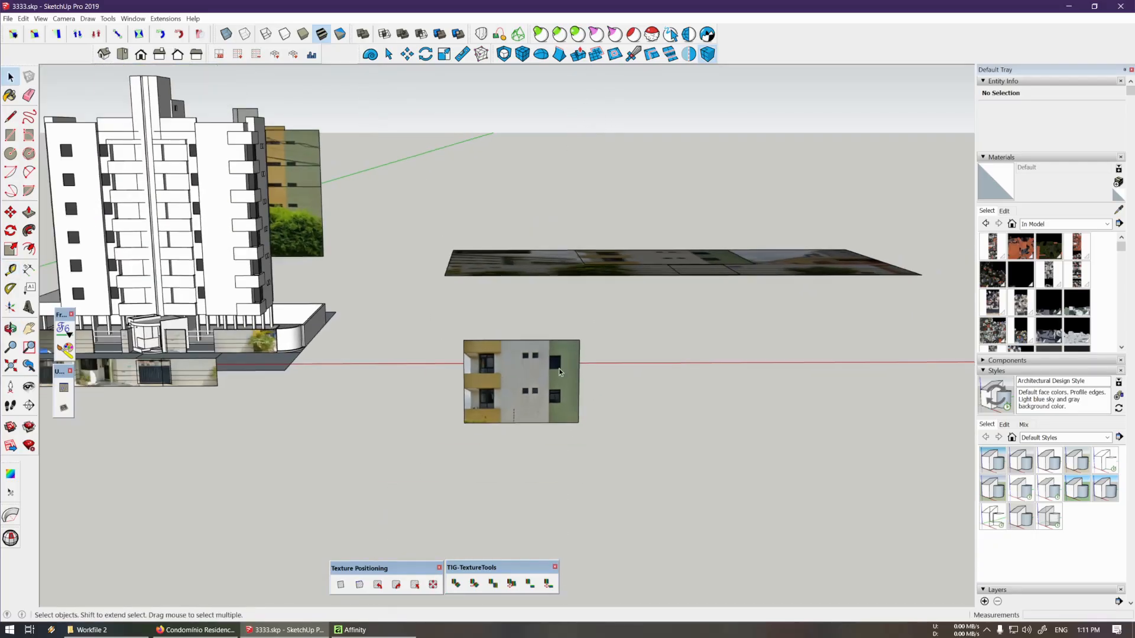
# Rotate the upright facade image 80 degrees about the vertical axis
pyautogui.click(559, 368)
pyautogui.press('m')
pyautogui.moveTo(559, 367); pyautogui.dragTo(451, 431, button='middle')
pyautogui.press('q')
pyautogui.click(398, 453)
pyautogui.click(413, 443)
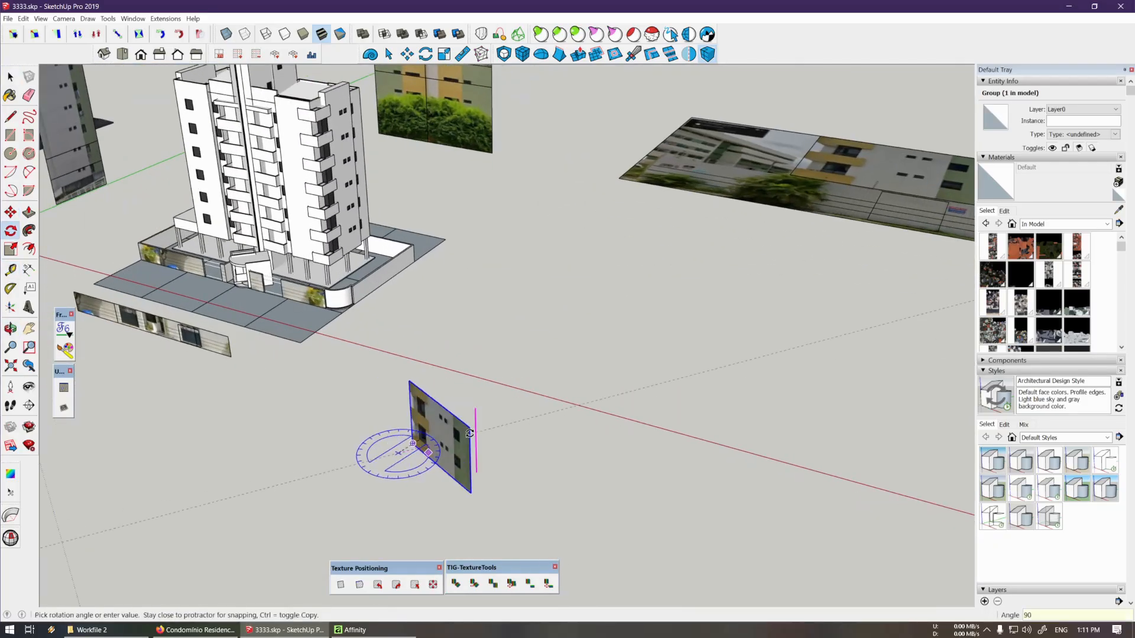
pyautogui.press('Escape')
pyautogui.click(430, 490)
pyautogui.click(447, 495)
pyautogui.write('80')
pyautogui.press('Return')
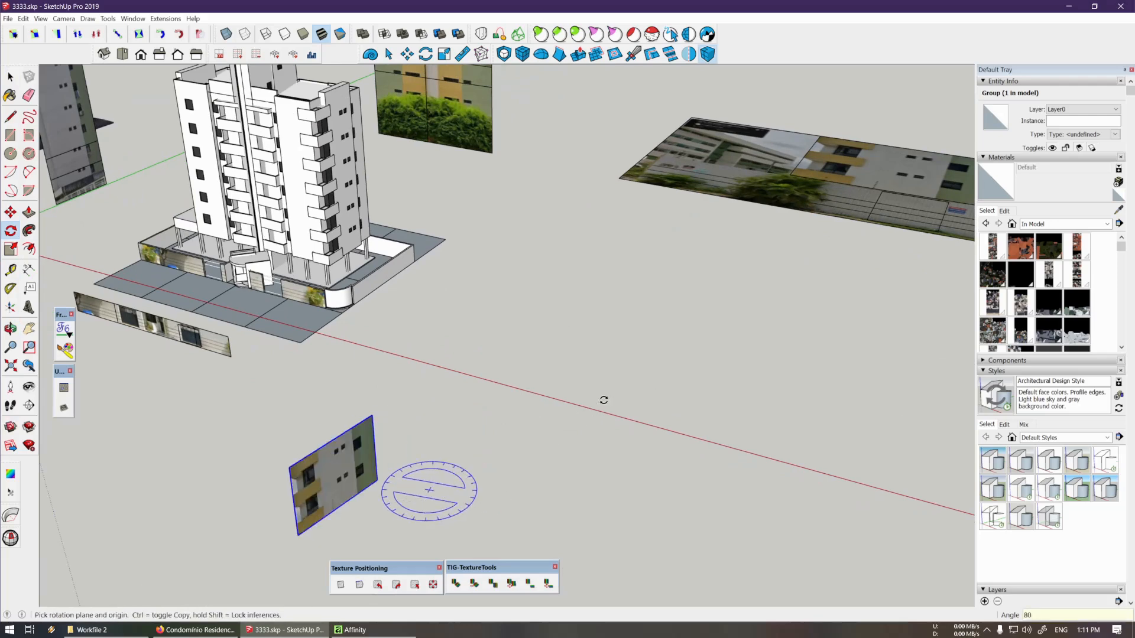
# Move the rotated facade image next to the balcony side of the white apartment building for comparison
pyautogui.moveTo(603, 400); pyautogui.dragTo(325, 393, button='middle')
pyautogui.press('m')
pyautogui.click(329, 395)
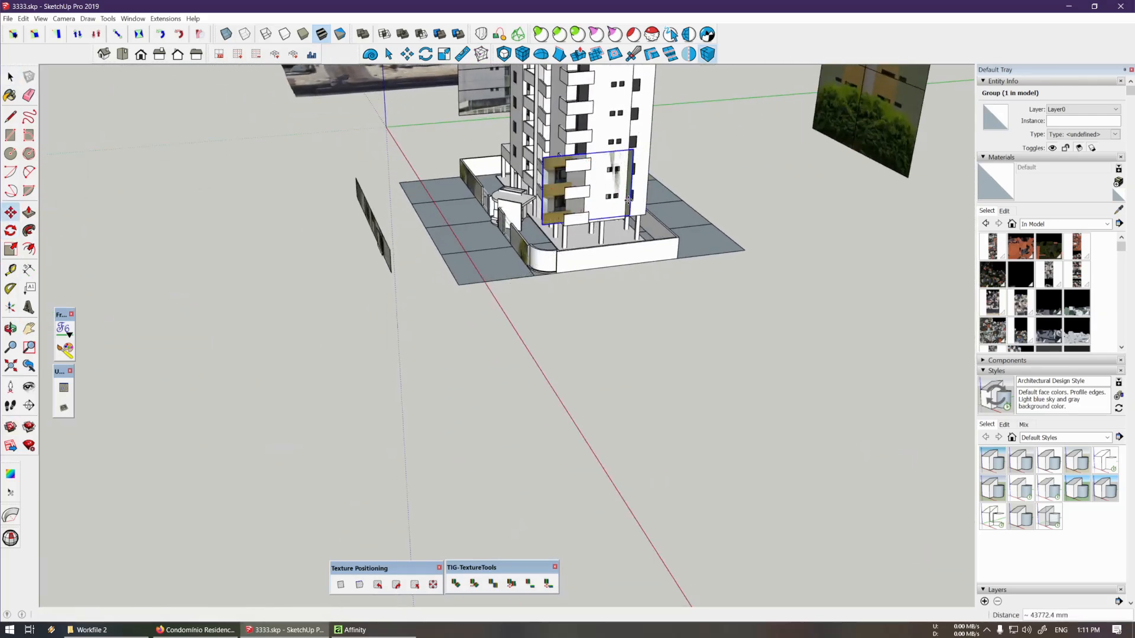
pyautogui.scroll(5, 628, 200)
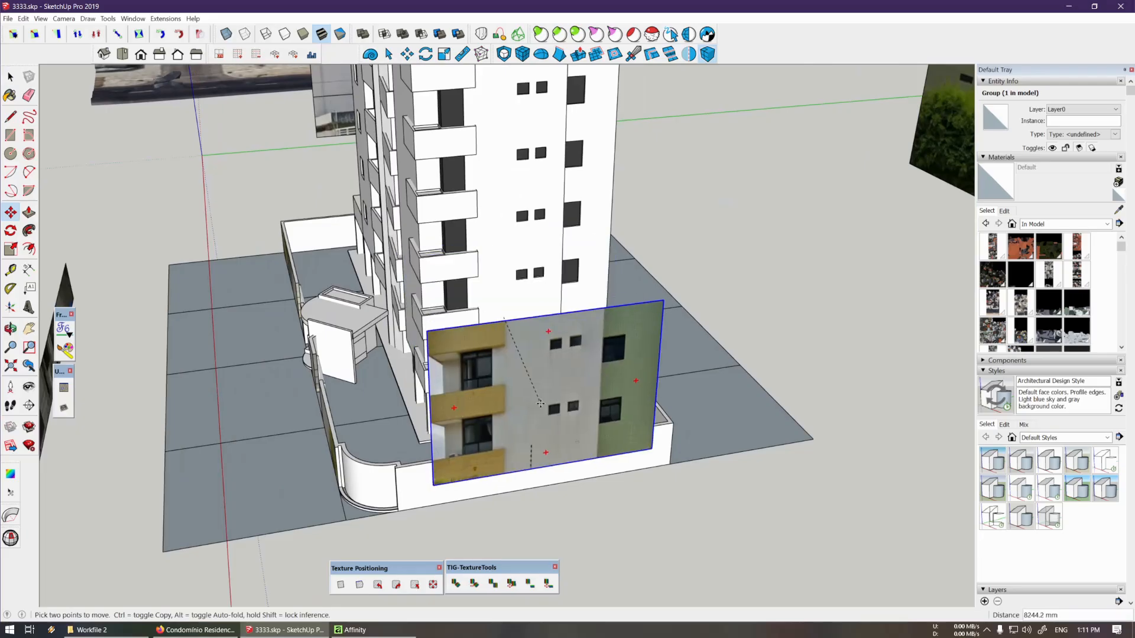
pyautogui.scroll(-8, 539, 404)
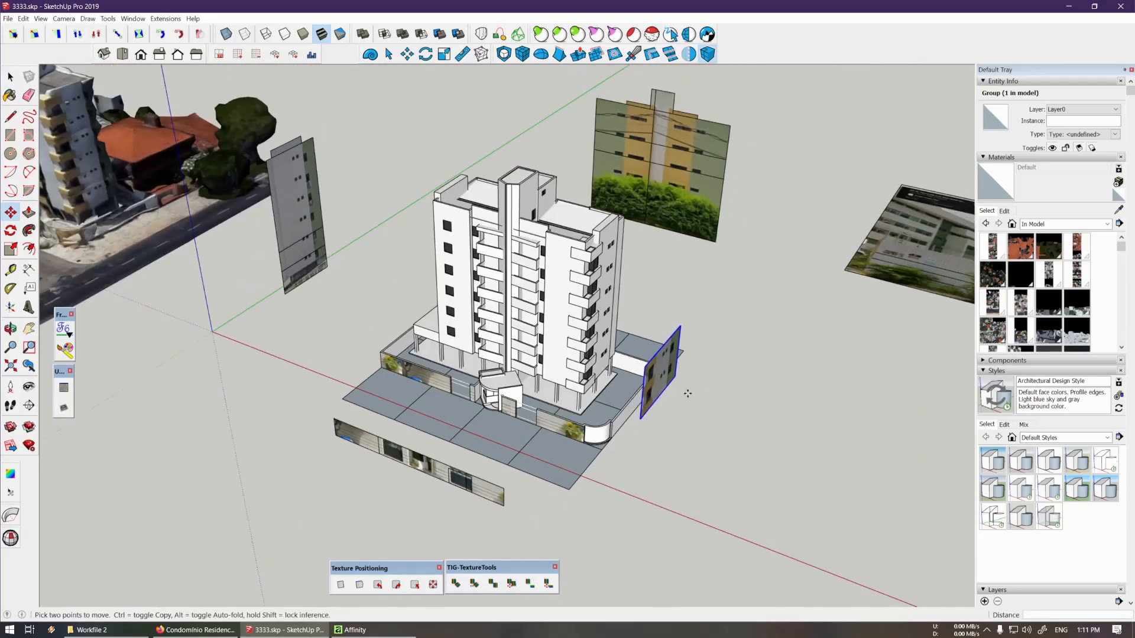
# Delete the facade image standing beside the apartment building
pyautogui.scroll(-3, 688, 393)
pyautogui.press('space')
pyautogui.press('Delete')
# Draw a long rectangle on the ground beside the textured reference model and extrude it upward about 22.5 m into a block
pyautogui.moveTo(355, 325); pyautogui.dragTo(588, 403, button='middle')
pyautogui.press('r')
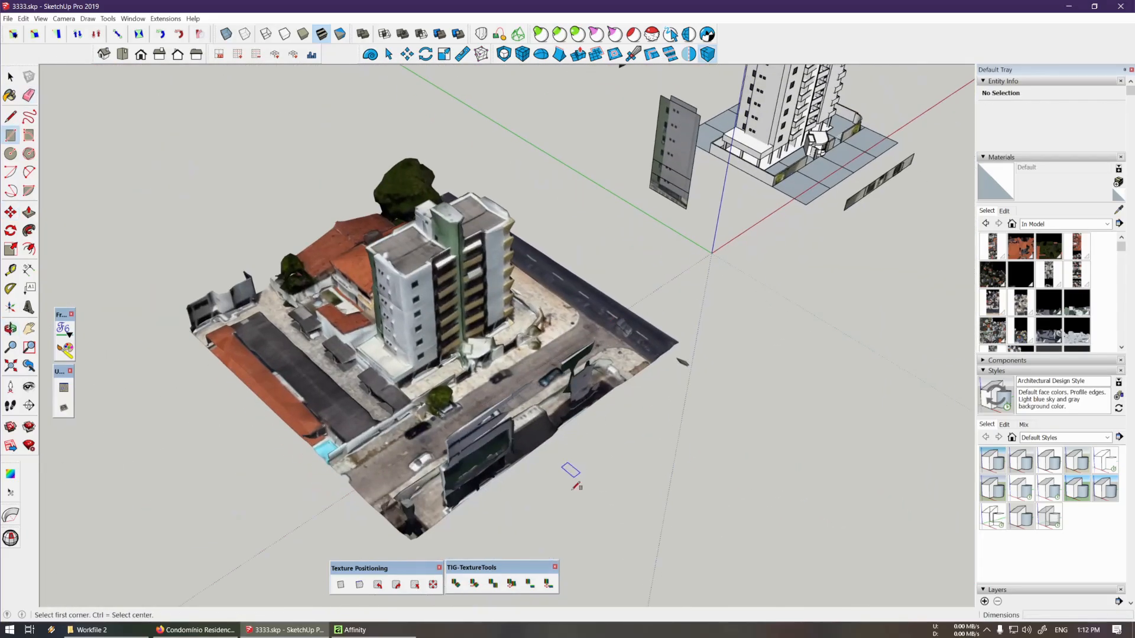
pyautogui.click(555, 480)
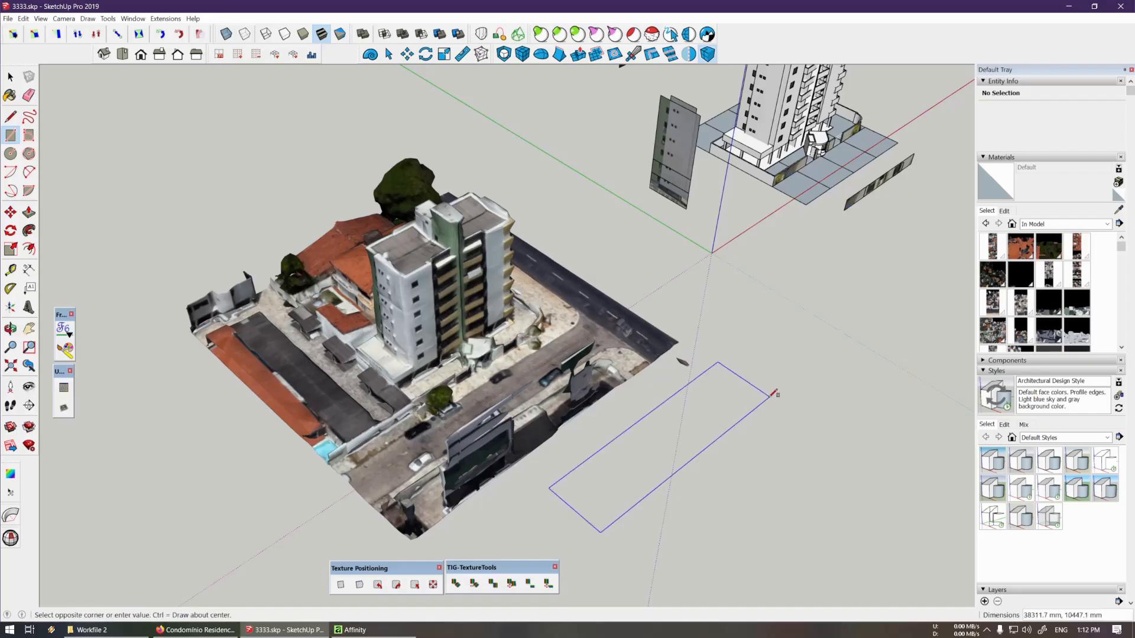
pyautogui.click(668, 399)
pyautogui.press('p')
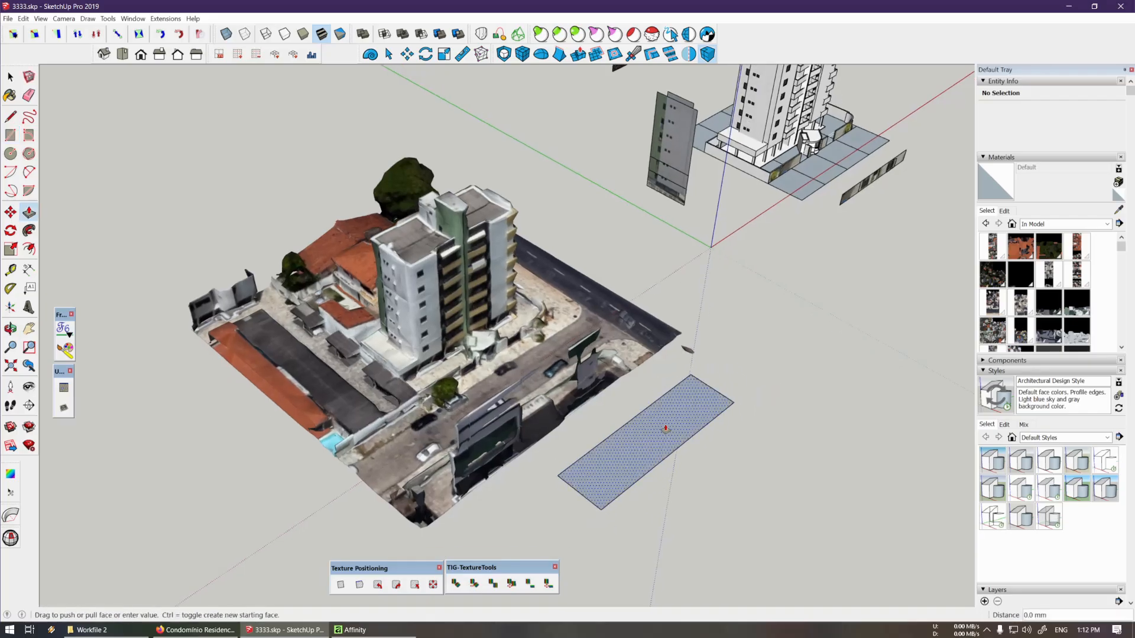
pyautogui.click(664, 428)
pyautogui.click(408, 266)
pyautogui.moveTo(452, 293); pyautogui.dragTo(751, 278, button='middle')
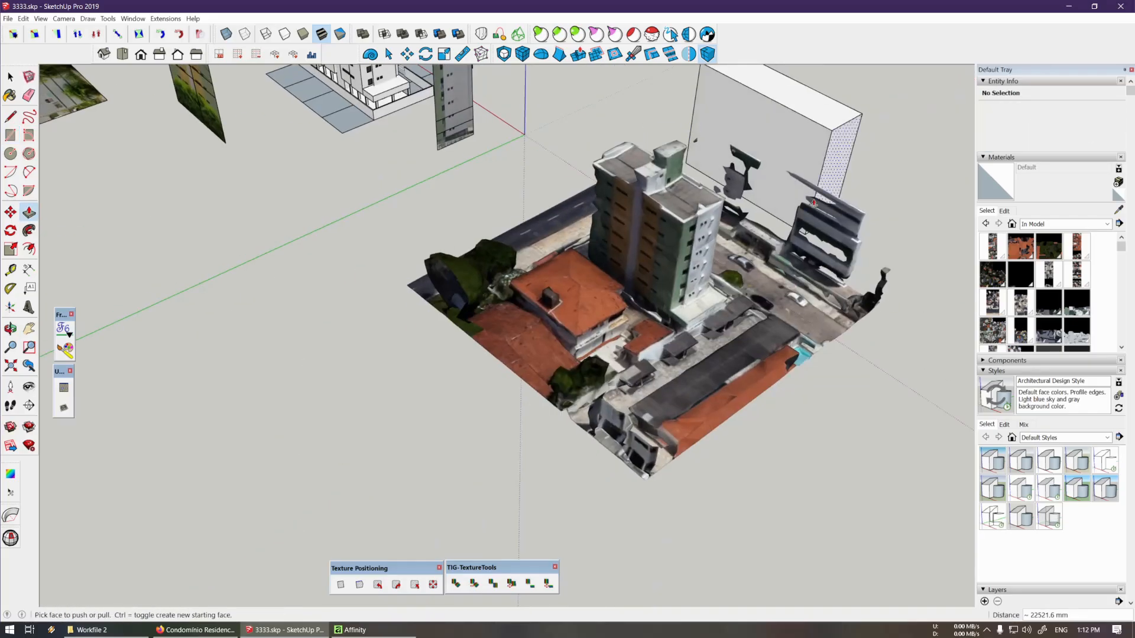
# Push and pull the block's side faces until the block fits the main volume of the textured reference building
pyautogui.click(762, 136)
pyautogui.click(665, 236)
pyautogui.scroll(4, 875, 127)
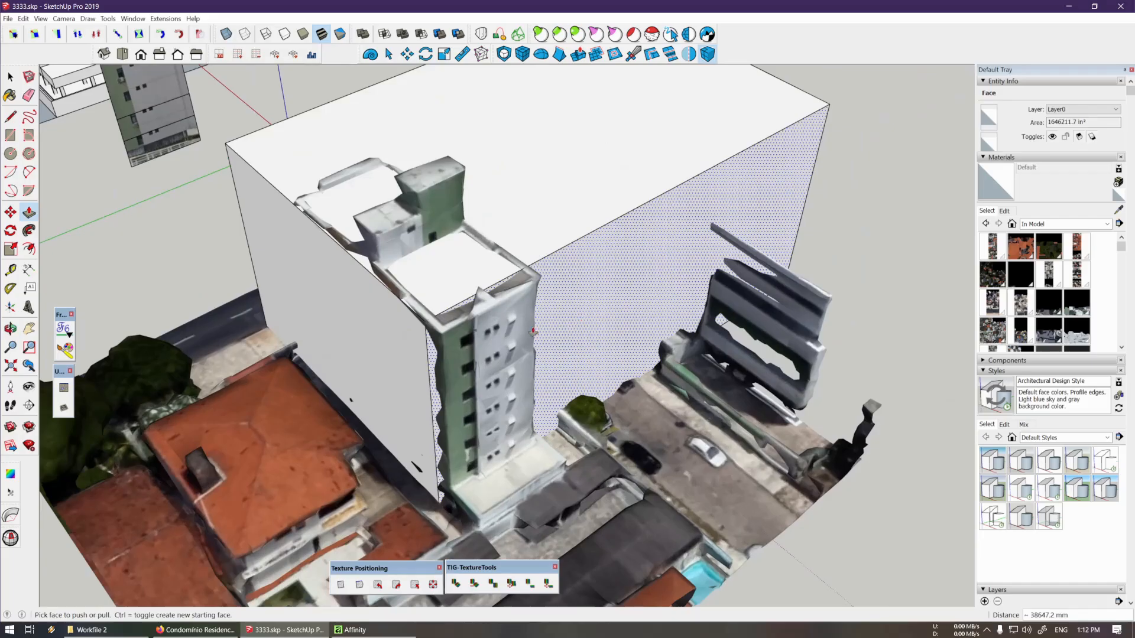
pyautogui.click(542, 347)
pyautogui.click(544, 348)
pyautogui.moveTo(739, 303); pyautogui.dragTo(384, 355, button='middle')
pyautogui.scroll(-5, 562, 321)
pyautogui.click(556, 352)
pyautogui.click(378, 355)
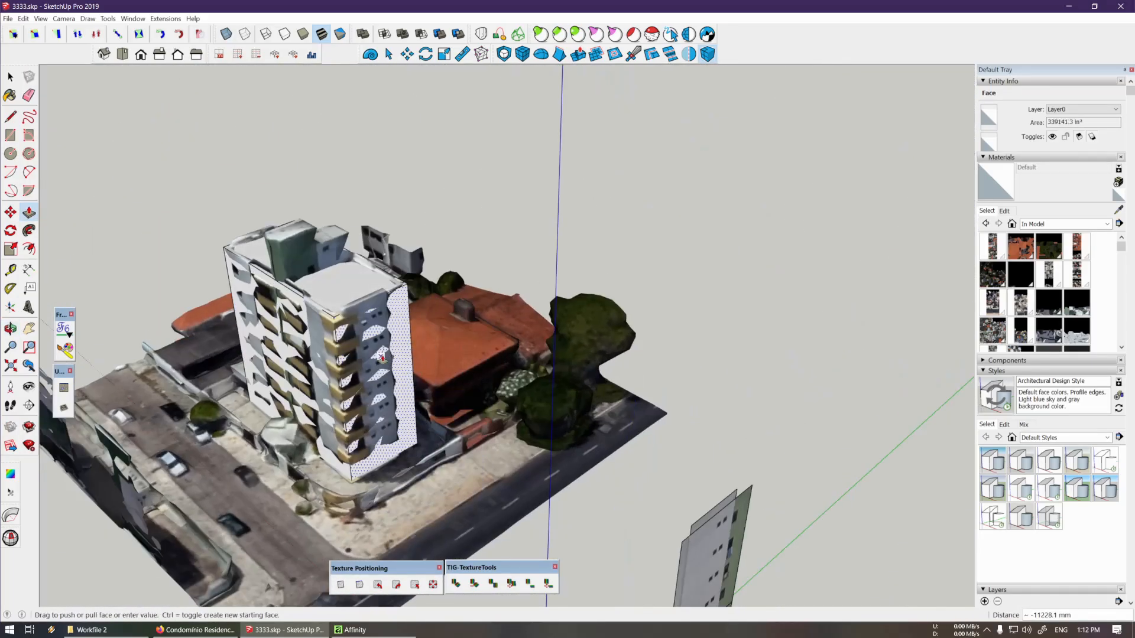
# Move the block out of the textured reference model onto the open ground beside the white apartment building
pyautogui.press('m')
pyautogui.scroll(-4, 491, 337)
pyautogui.click(492, 332)
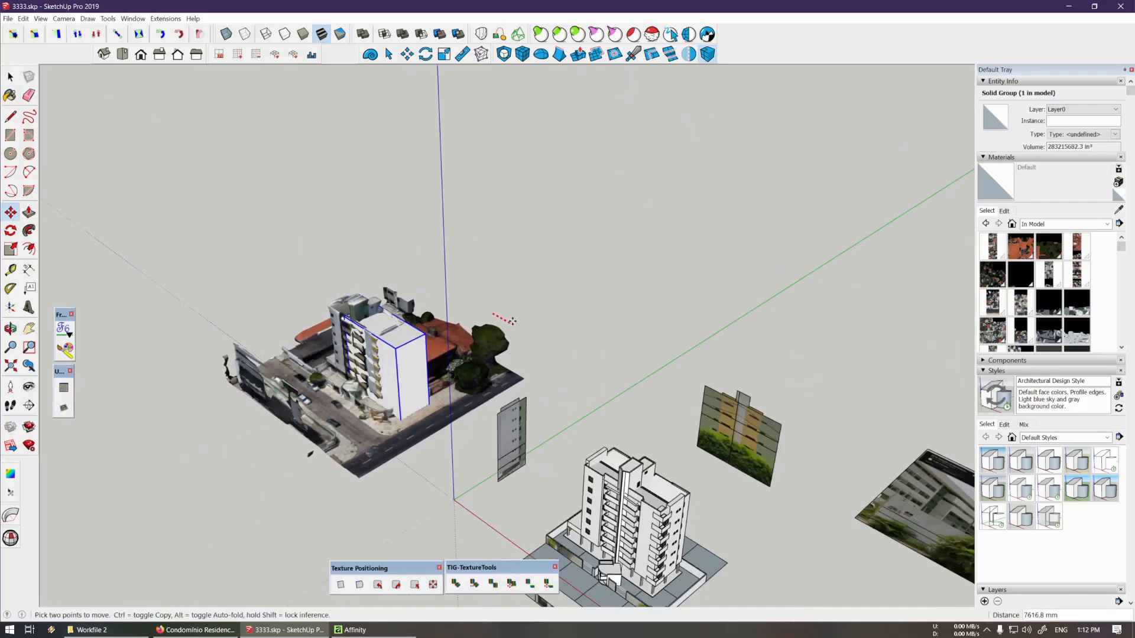
pyautogui.keyDown('shift'); pyautogui.moveTo(821, 514); pyautogui.dragTo(575, 309, button='middle'); pyautogui.keyUp('shift')
pyautogui.click(631, 336)
pyautogui.keyDown('shift'); pyautogui.moveTo(726, 342); pyautogui.dragTo(646, 334, button='middle'); pyautogui.keyUp('shift')
pyautogui.press('space')
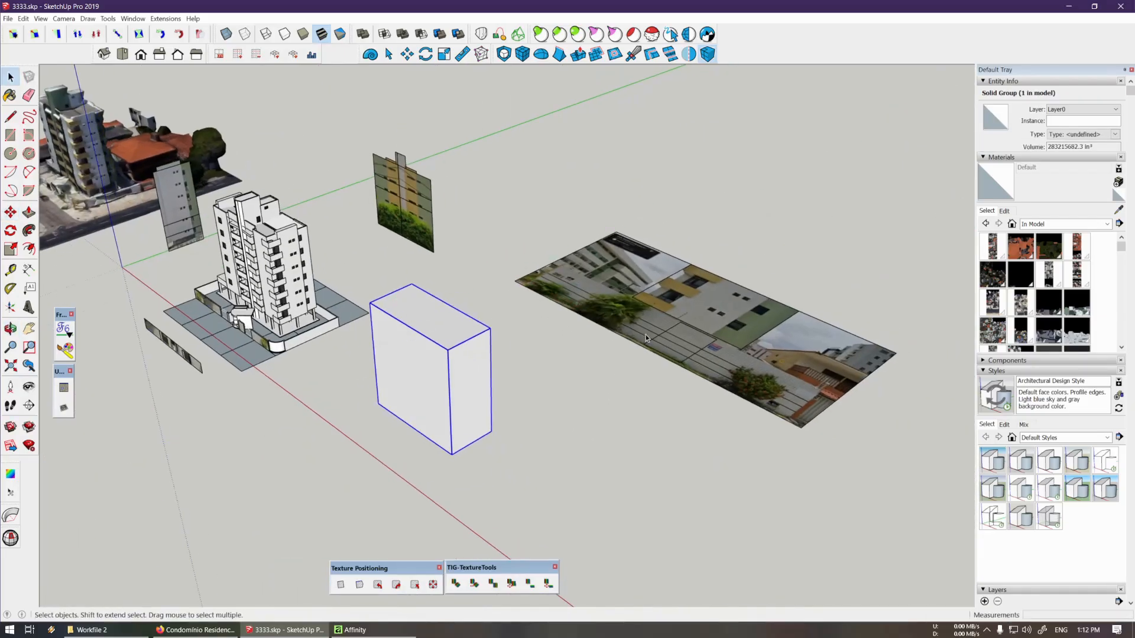
# Copy the cropped facade piece from the flat street image to the foot of the block
pyautogui.click(686, 304)
pyautogui.press('m')
pyautogui.press('ctrl')
pyautogui.click(686, 304)
pyautogui.click(492, 480)
# Rotate the copied facade image parallel to the block's narrow side, then stand it upright
pyautogui.press('q')
pyautogui.click(495, 462)
pyautogui.click(512, 473)
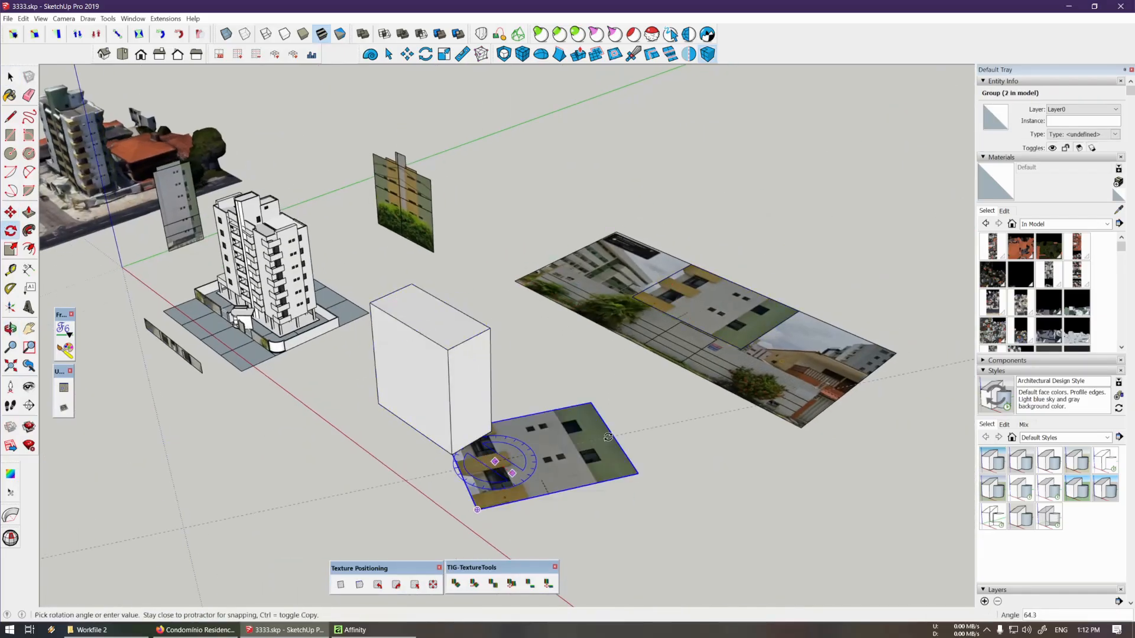
pyautogui.click(609, 438)
pyautogui.click(627, 432)
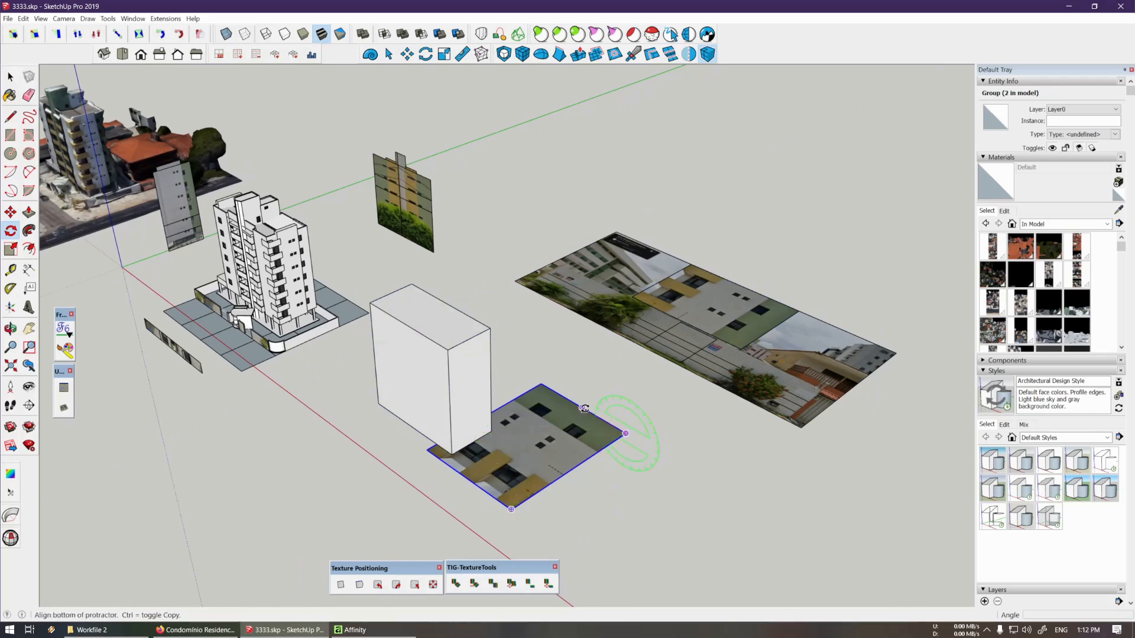
pyautogui.click(589, 388)
pyautogui.click(600, 396)
pyautogui.press('space')
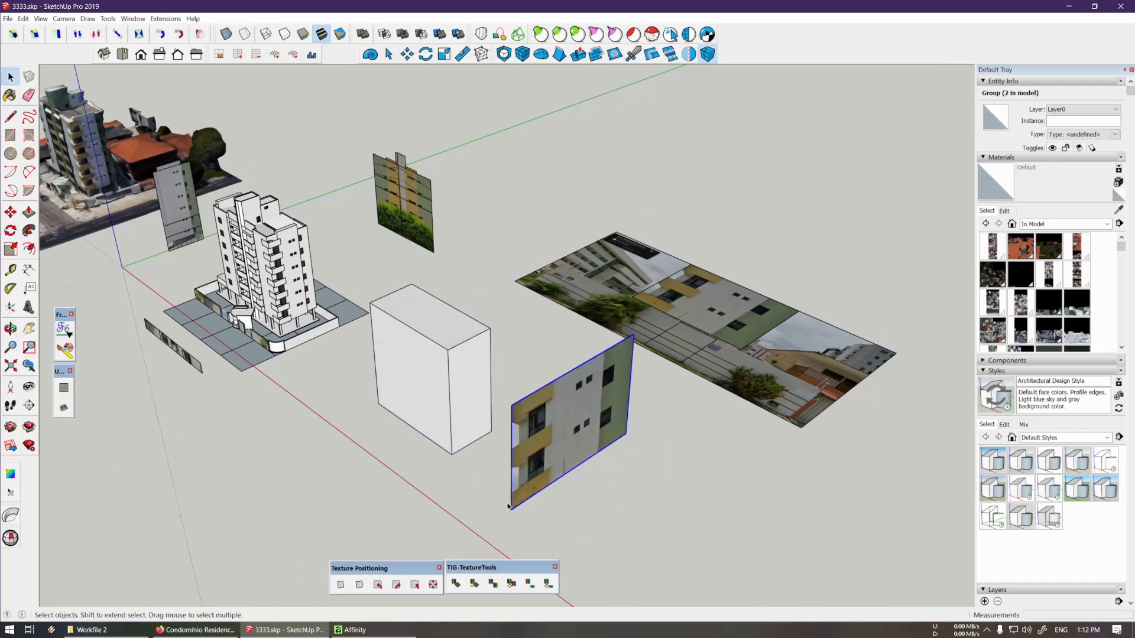
# Snap the facade image's lower corner to the block's bottom corner and scale its width to the block's narrow face
pyautogui.press('m')
pyautogui.click(508, 506)
pyautogui.click(453, 455)
pyautogui.press('s')
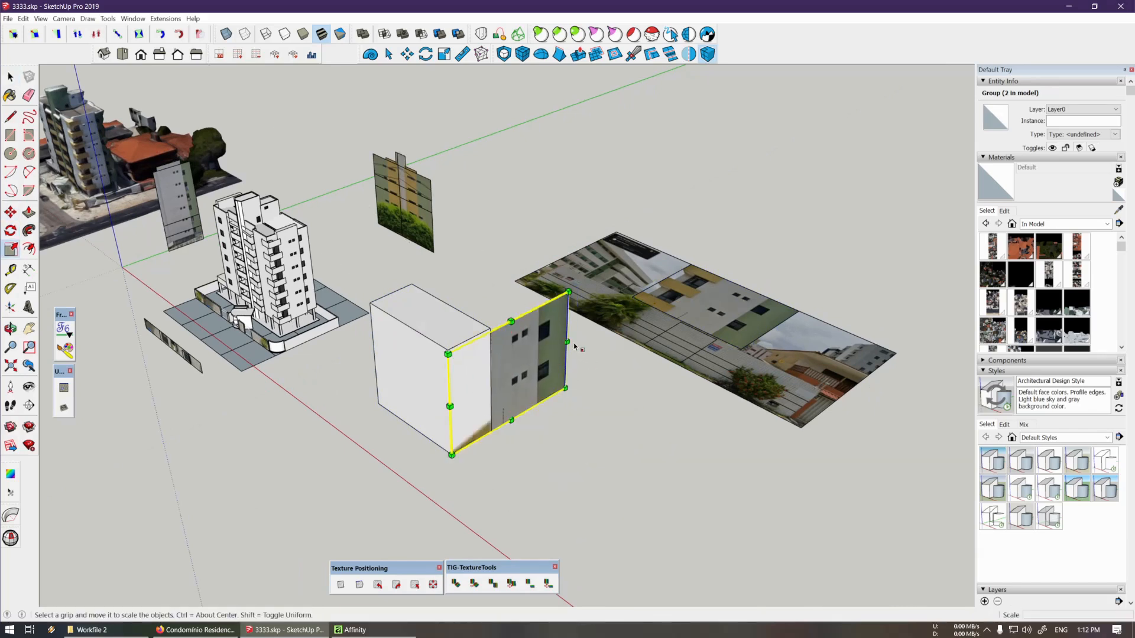
pyautogui.moveTo(567, 342); pyautogui.dragTo(490, 385)
# Move the scaled facade image down to the block's base and slightly out in front of its narrow face
pyautogui.scroll(6, 456, 431)
pyautogui.press('m')
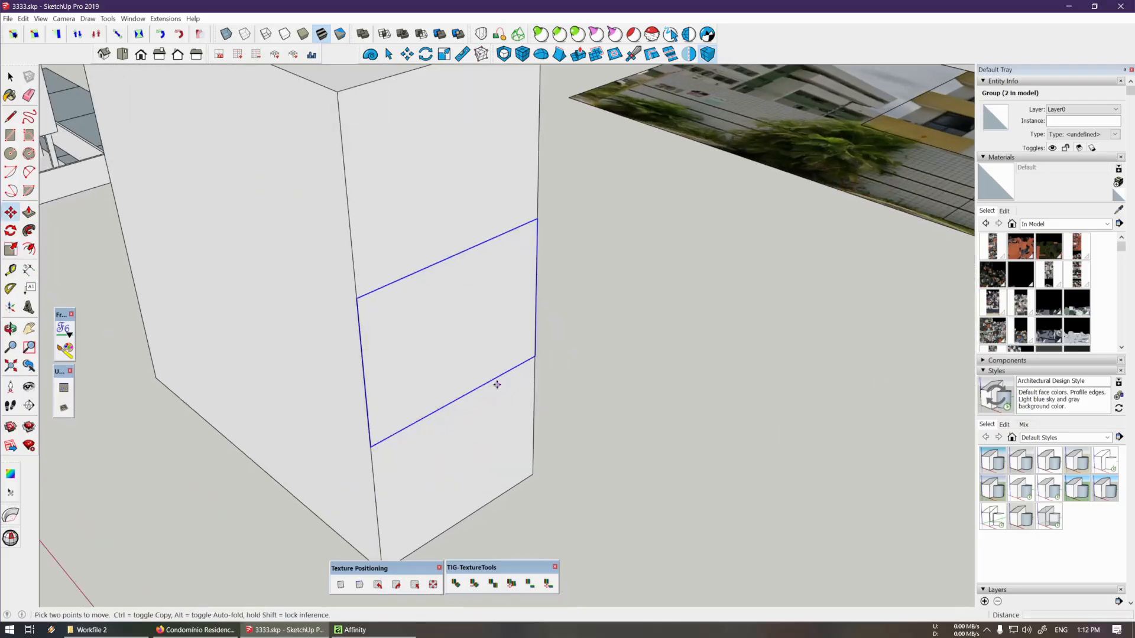
pyautogui.click(494, 499)
pyautogui.scroll(-2, 493, 491)
pyautogui.keyDown('shift'); pyautogui.moveTo(484, 433); pyautogui.dragTo(468, 350, button='middle'); pyautogui.keyUp('shift')
pyautogui.click(461, 380)
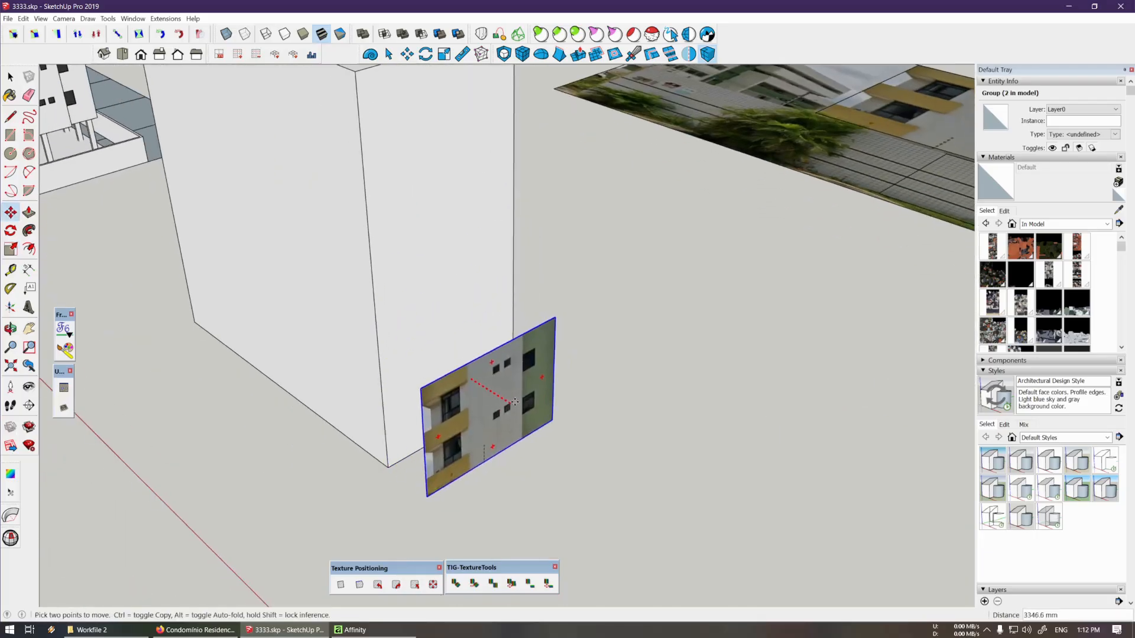
pyautogui.click(520, 420)
# Sample the facade image's material, explode the block's group and paint the material onto its narrow face
pyautogui.press('b')
pyautogui.scroll(-1, 519, 420)
pyautogui.keyDown('alt'); pyautogui.click(519, 419); pyautogui.keyUp('alt')
pyautogui.press('space')
pyautogui.doubleClick(467, 359)
pyautogui.press('Escape')
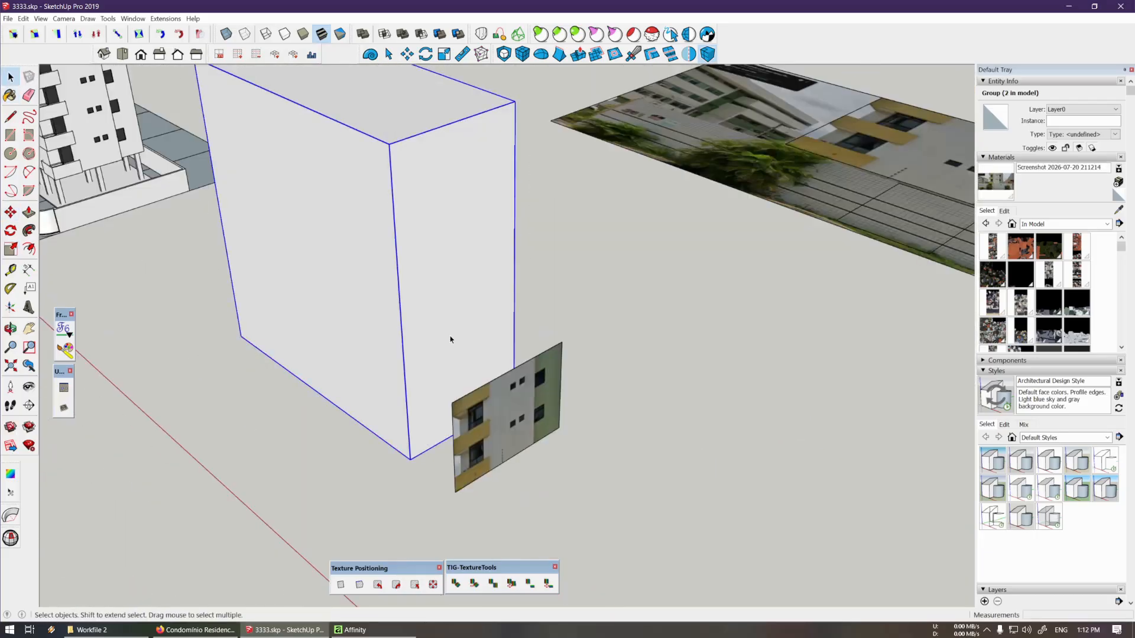
pyautogui.press('x')
pyautogui.click(456, 356)
pyautogui.press('b')
pyautogui.click(456, 356)
# Move the separate facade image farther out from the painted block
pyautogui.scroll(2, 470, 403)
pyautogui.press('space')
pyautogui.click(472, 403)
pyautogui.press('m')
pyautogui.click(473, 403)
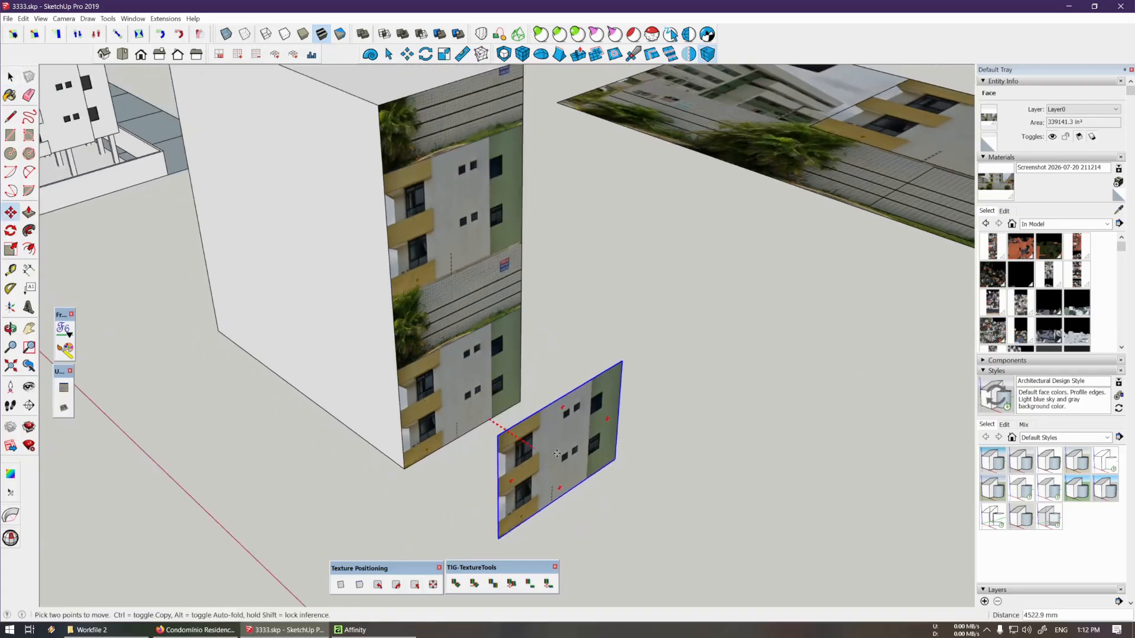
pyautogui.click(547, 449)
# Draw a rectangle about 511 mm square over one small upper window on the painted face and another over its neighbour
pyautogui.scroll(5, 467, 408)
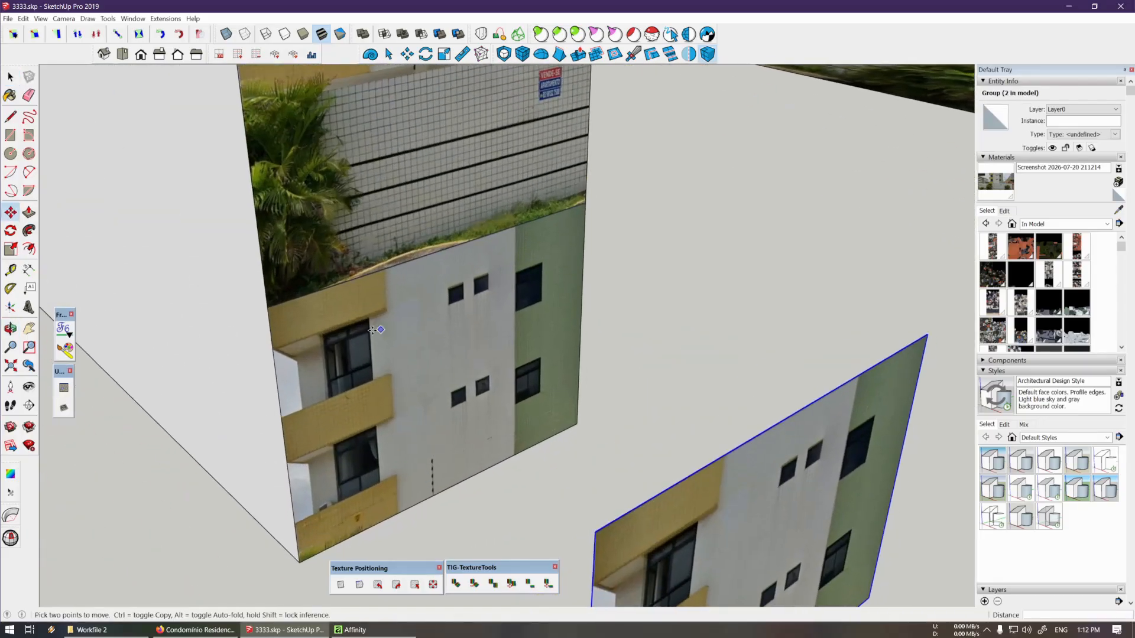
pyautogui.press('r')
pyautogui.scroll(5, 391, 238)
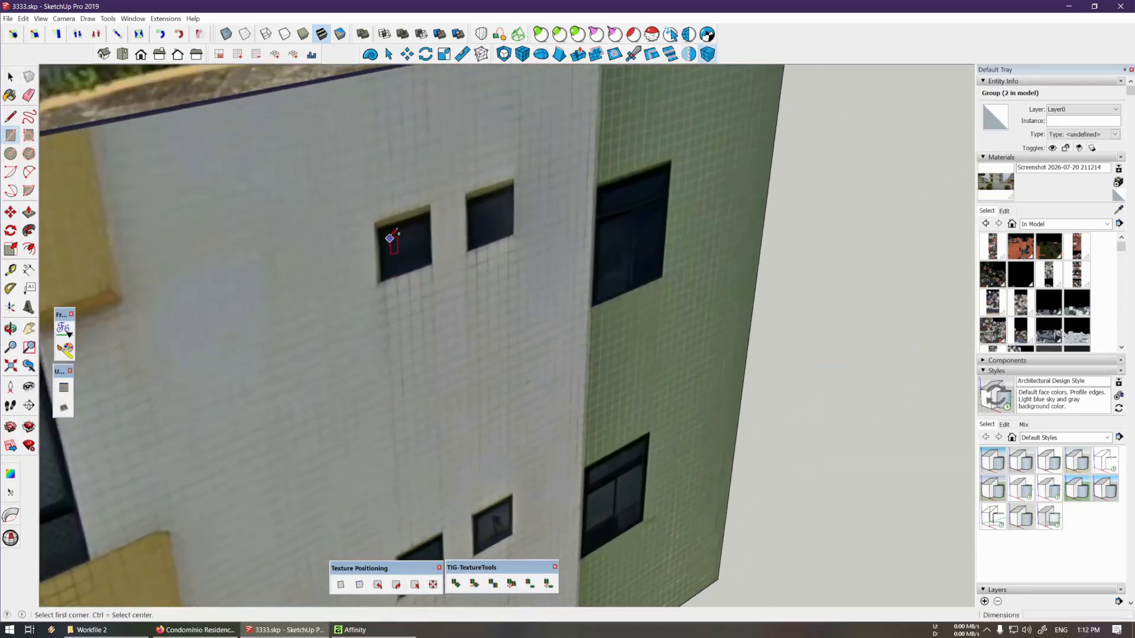
pyautogui.click(373, 221)
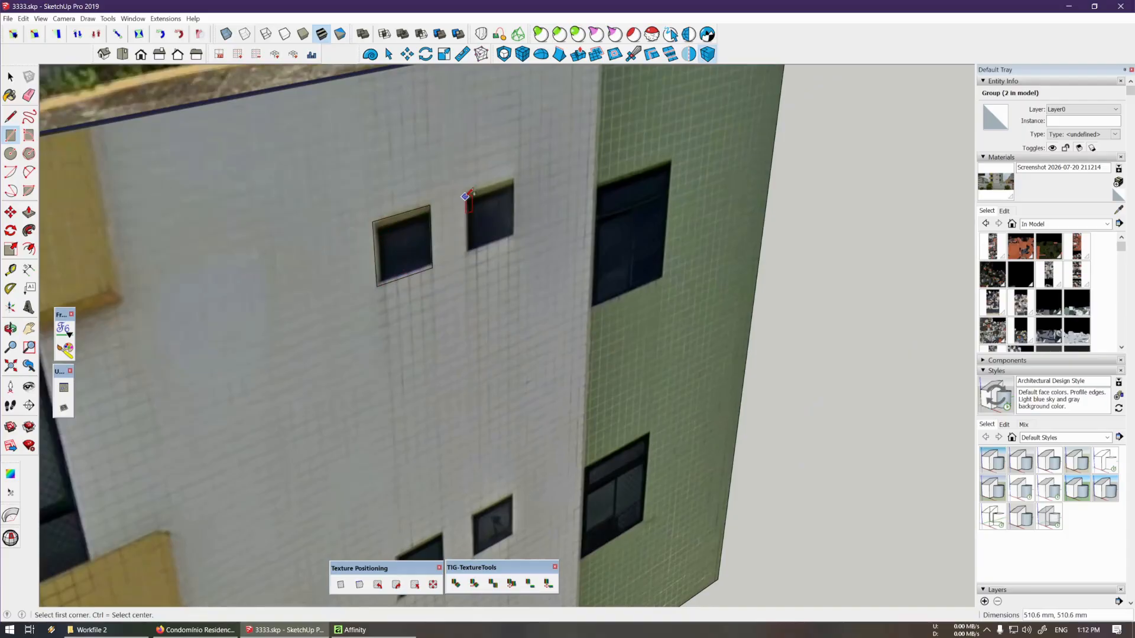
pyautogui.press('space')
# Delete the two small window faces to cut openings in the painted facade
pyautogui.scroll(-8, 514, 261)
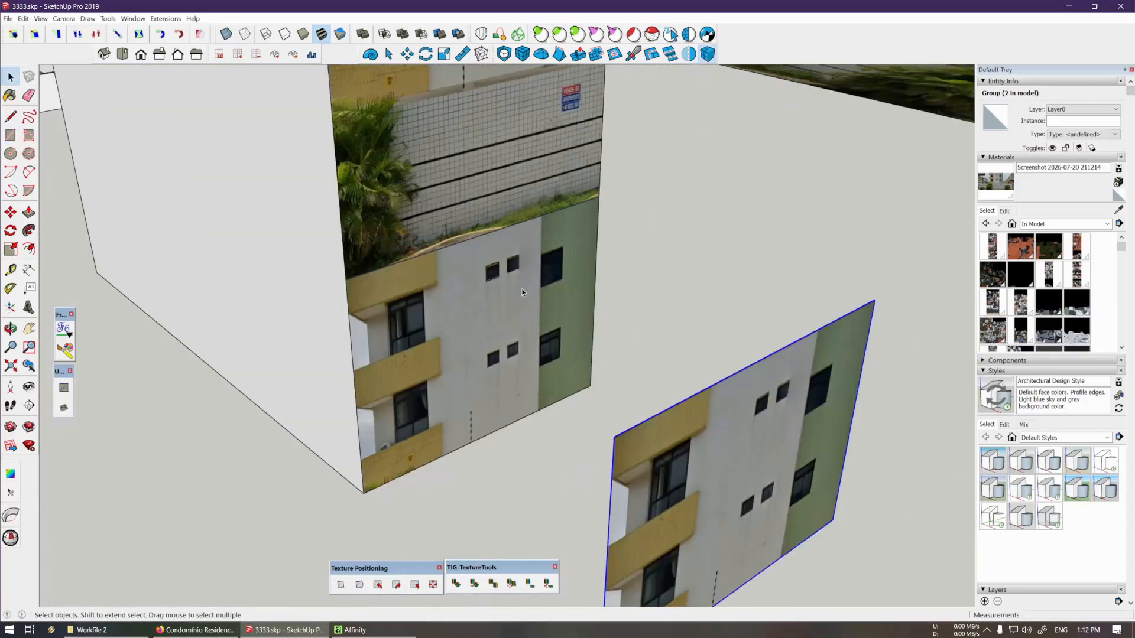
pyautogui.scroll(3, 493, 272)
pyautogui.click(493, 272)
pyautogui.press('Delete')
pyautogui.click(525, 260)
pyautogui.press('Delete')
pyautogui.scroll(-3, 534, 293)
pyautogui.moveTo(535, 293); pyautogui.dragTo(540, 325, button='middle')
pyautogui.scroll(-3, 527, 344)
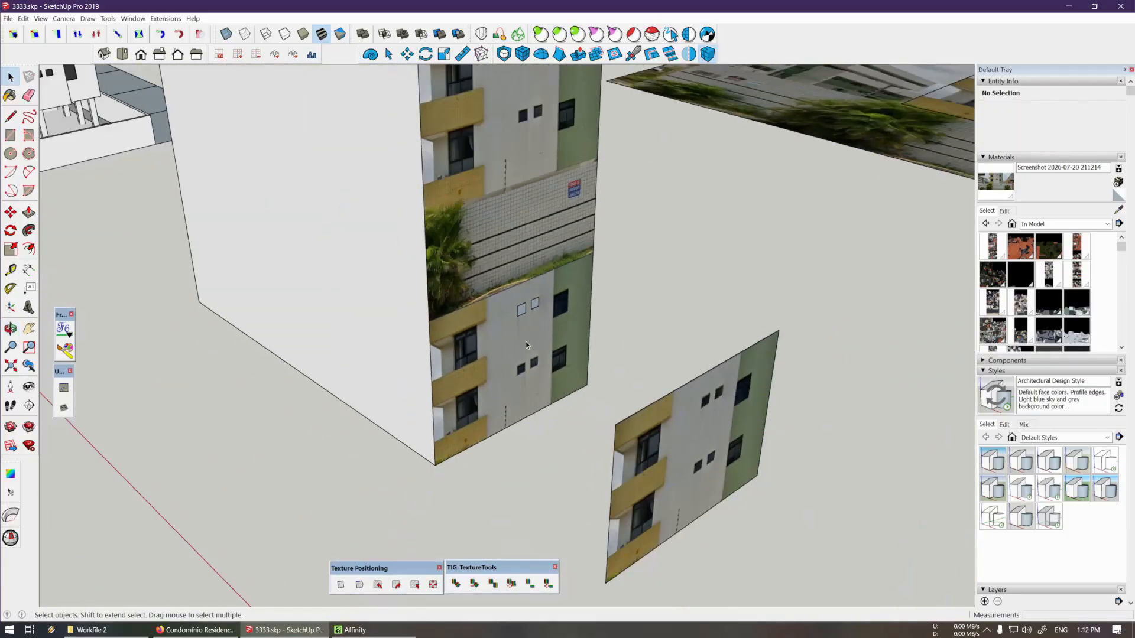
# Open the front balcony stack for editing, select all its geometry, show the rest of the model around it, and leave the group
pyautogui.scroll(-5, 526, 345)
pyautogui.scroll(5, 557, 386)
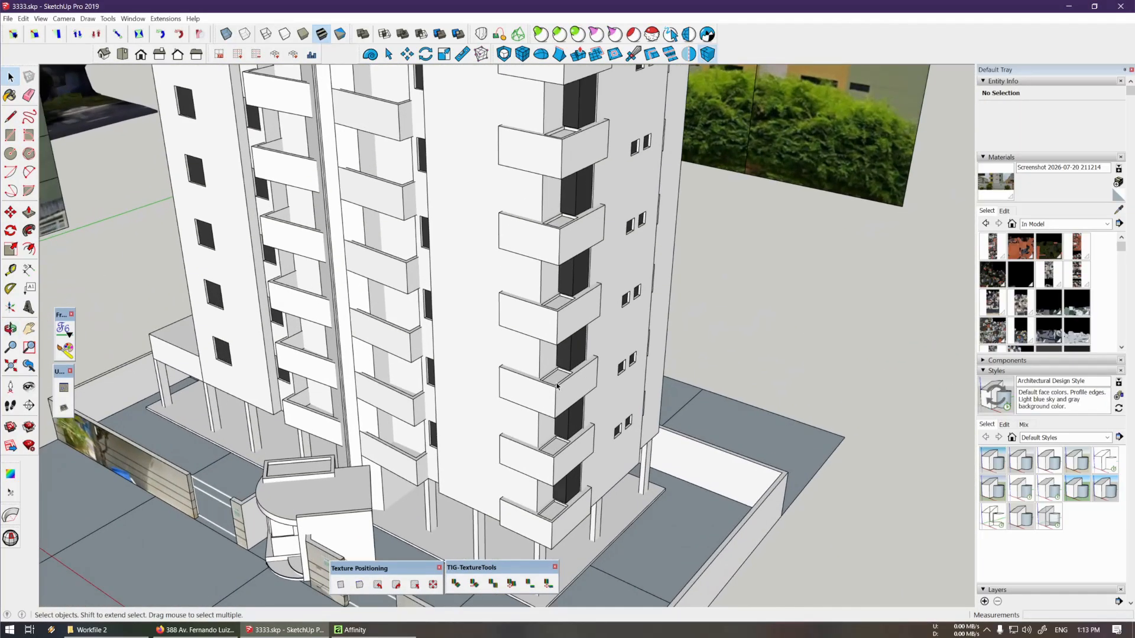
pyautogui.scroll(3, 556, 394)
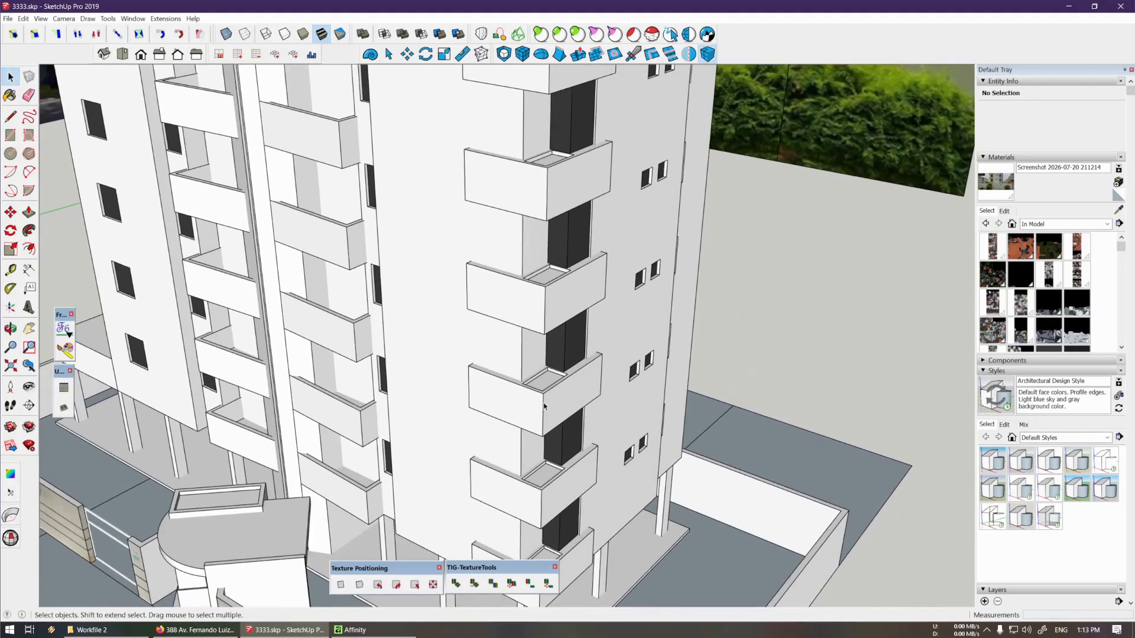
pyautogui.click(545, 398)
pyautogui.doubleClick(298, 320)
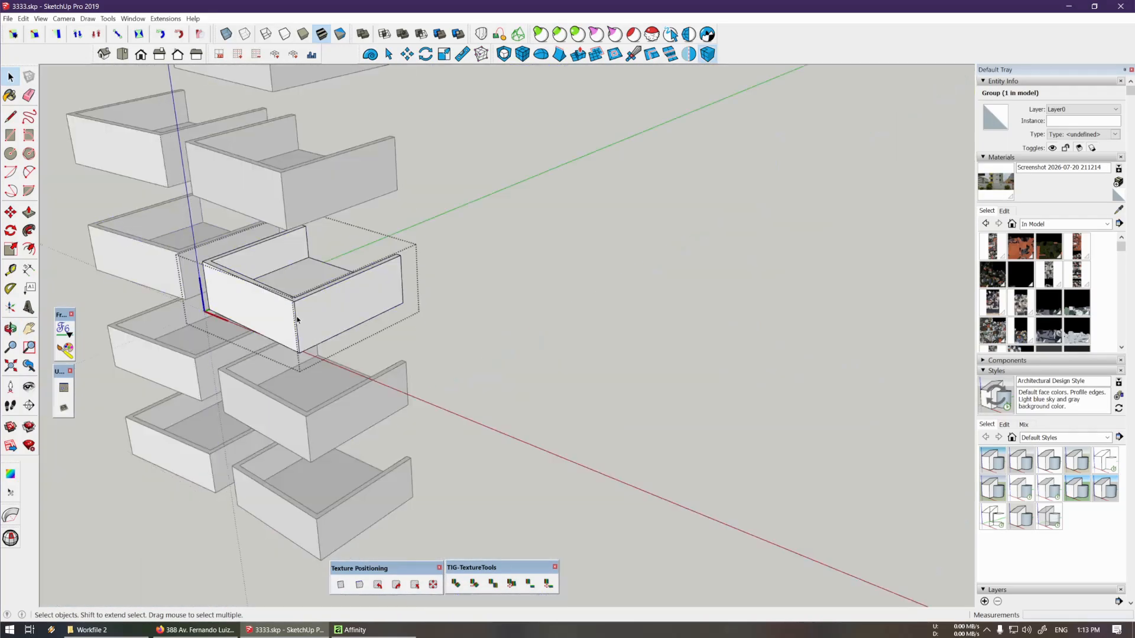
pyautogui.tripleClick(299, 319)
pyautogui.keyDown('shift'); pyautogui.moveTo(299, 319); pyautogui.dragTo(500, 382, button='middle'); pyautogui.keyUp('shift')
pyautogui.scroll(-1, 548, 370)
pyautogui.scroll(-2, 501, 382)
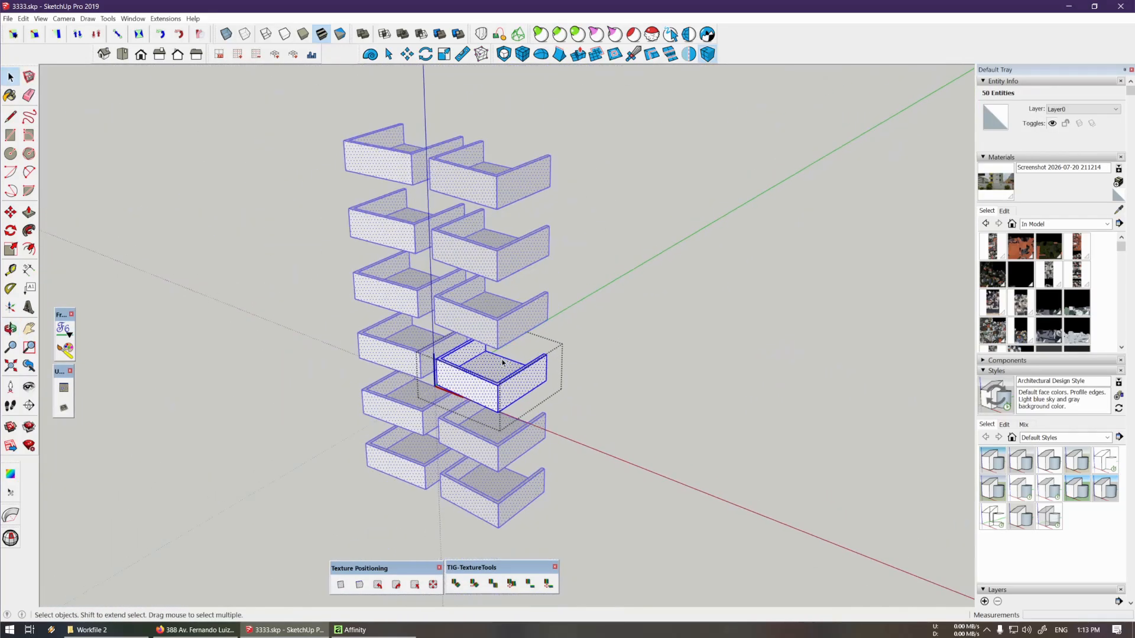
pyautogui.scroll(-2, 493, 390)
pyautogui.scroll(2, 489, 399)
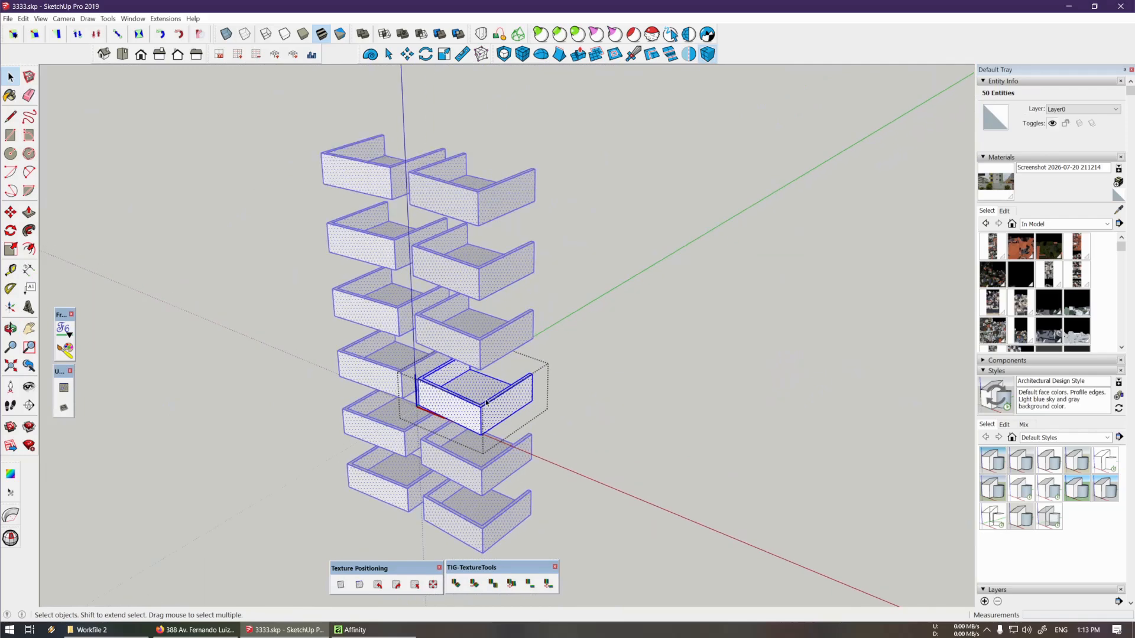
pyautogui.moveTo(492, 403); pyautogui.dragTo(488, 375, button='middle')
pyautogui.press('h')
pyautogui.scroll(-1, 506, 429)
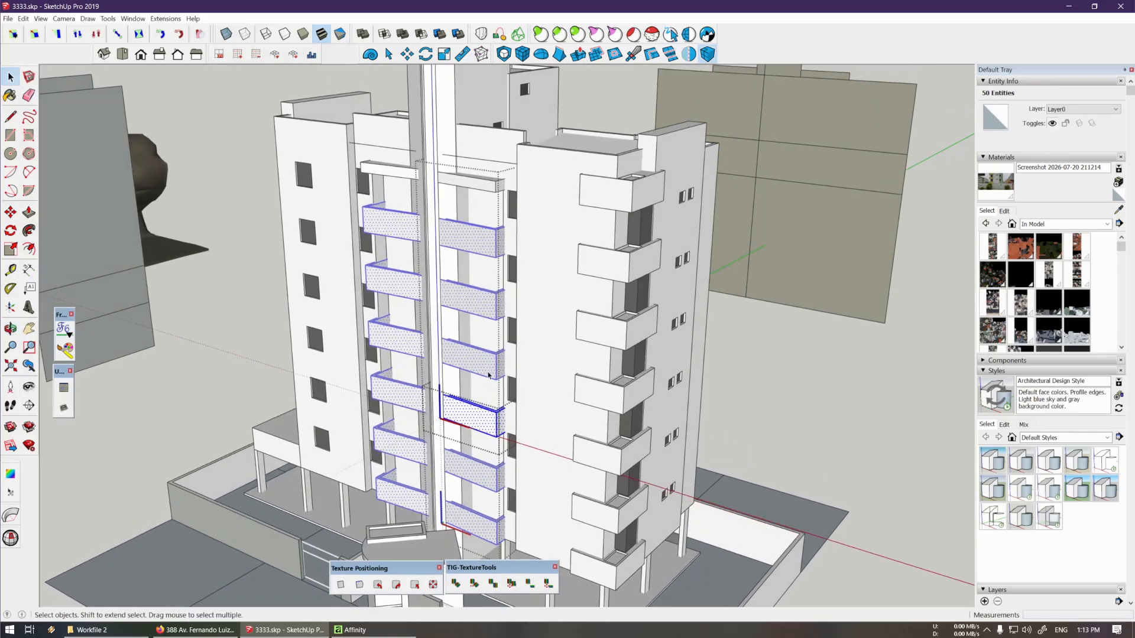
pyautogui.press('Escape')
pyautogui.press('Escape')
# Select the whole building together with its entrance and perimeter wall
pyautogui.scroll(-1, 498, 331)
pyautogui.moveTo(520, 337)
pyautogui.mouseDown(button='middle')
pyautogui.moveTo(577, 408)
pyautogui.moveTo(500, 330)
pyautogui.mouseUp(button='middle')
pyautogui.scroll(-1, 500, 330)
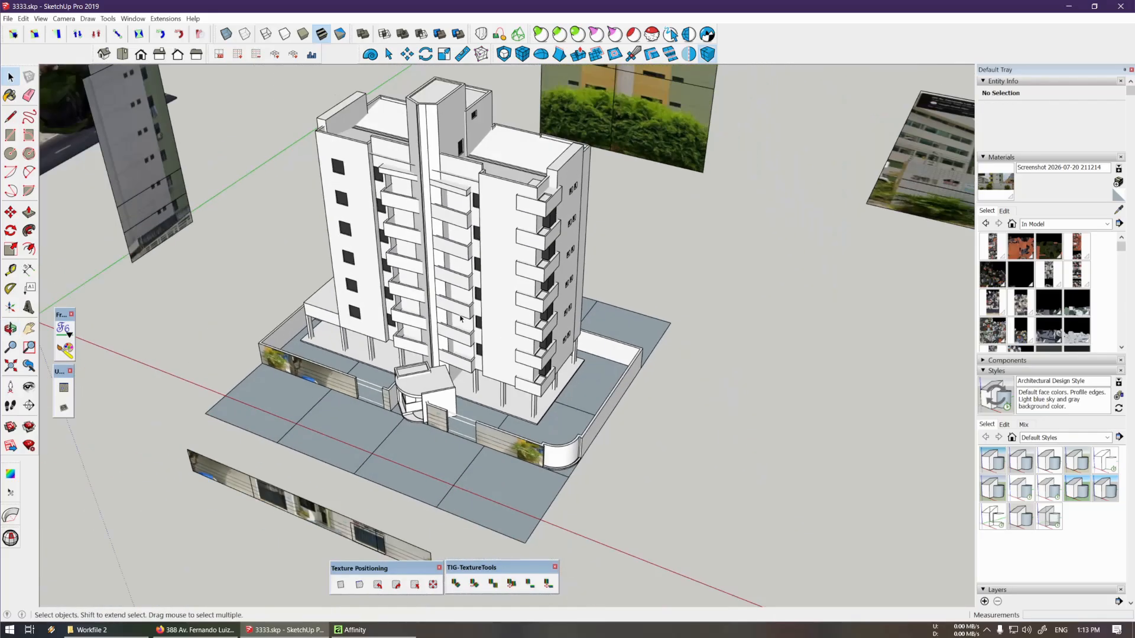
pyautogui.moveTo(457, 283); pyautogui.dragTo(526, 384, button='middle')
pyautogui.scroll(-1, 477, 278)
pyautogui.moveTo(271, 172); pyautogui.dragTo(793, 457)
pyautogui.scroll(5, 564, 456)
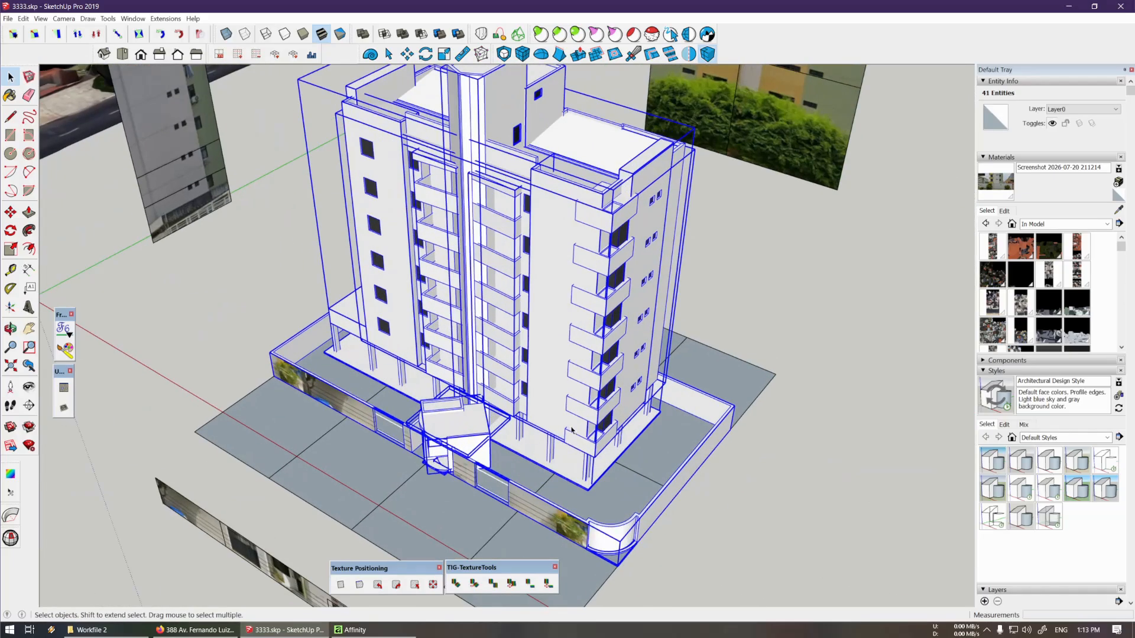
pyautogui.moveTo(571, 430); pyautogui.dragTo(596, 412, button='middle')
pyautogui.scroll(3, 591, 457)
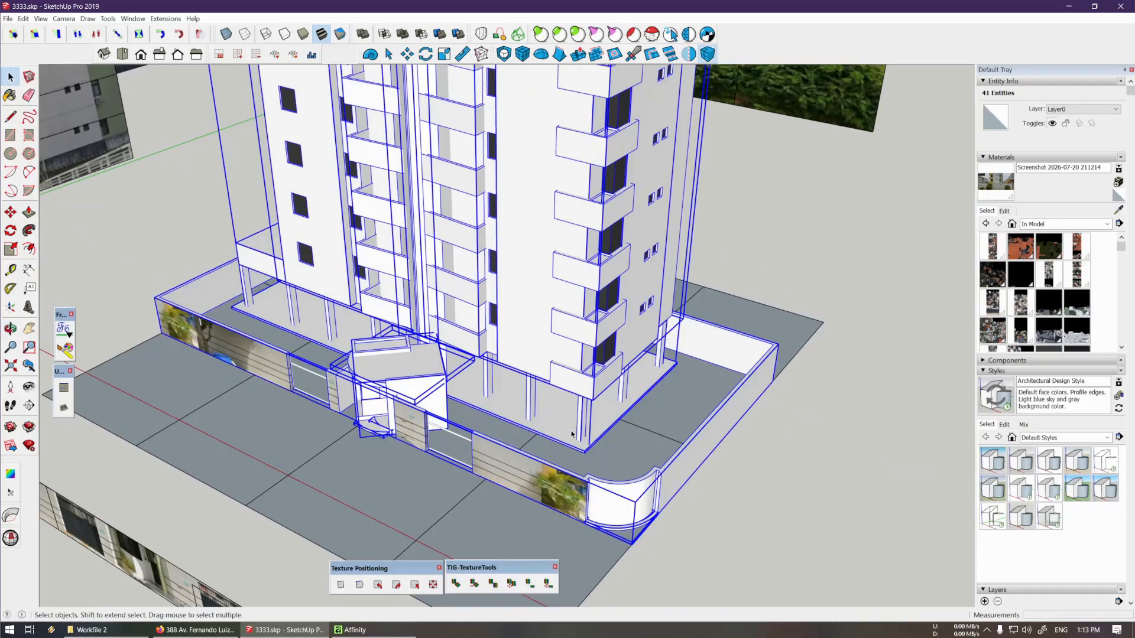
# Clear the selection and examine the building's facade, balconies and ground-floor columns
pyautogui.scroll(-5, 816, 426)
pyautogui.moveTo(815, 425); pyautogui.dragTo(463, 390, button='middle')
pyautogui.click(750, 291)
pyautogui.scroll(3, 417, 406)
pyautogui.scroll(-2, 463, 390)
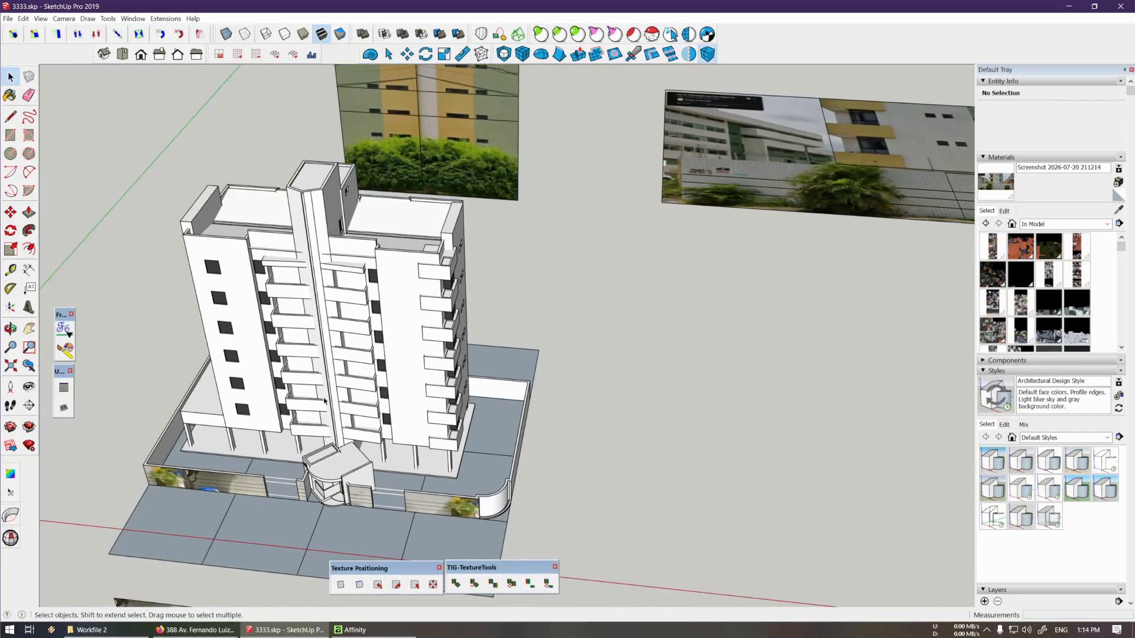
pyautogui.scroll(-2, 369, 396)
pyautogui.scroll(5, 533, 452)
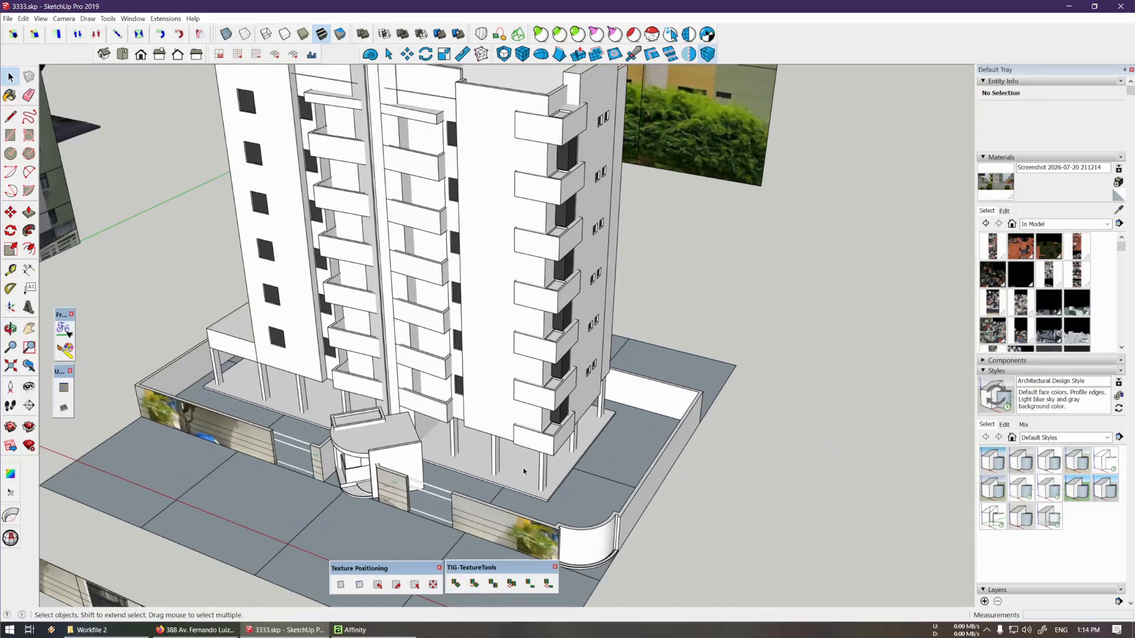
pyautogui.scroll(2, 524, 471)
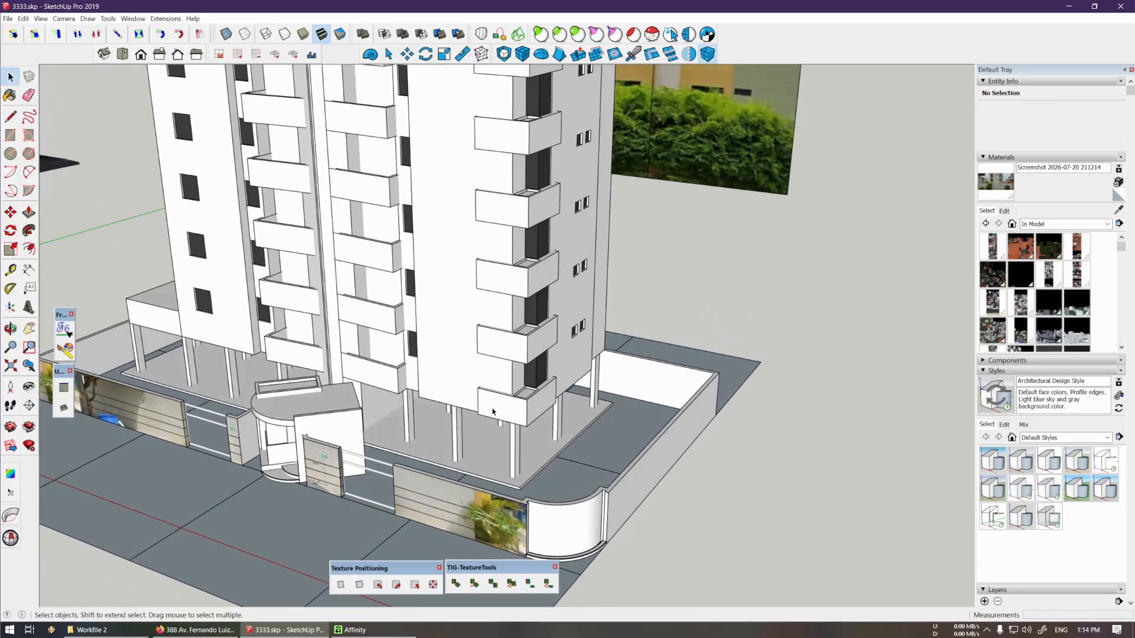
# Draw a rectangle of about 266,400 in² on the empty ground beside the building
pyautogui.scroll(-3, 493, 412)
pyautogui.moveTo(493, 412); pyautogui.dragTo(390, 400, button='middle')
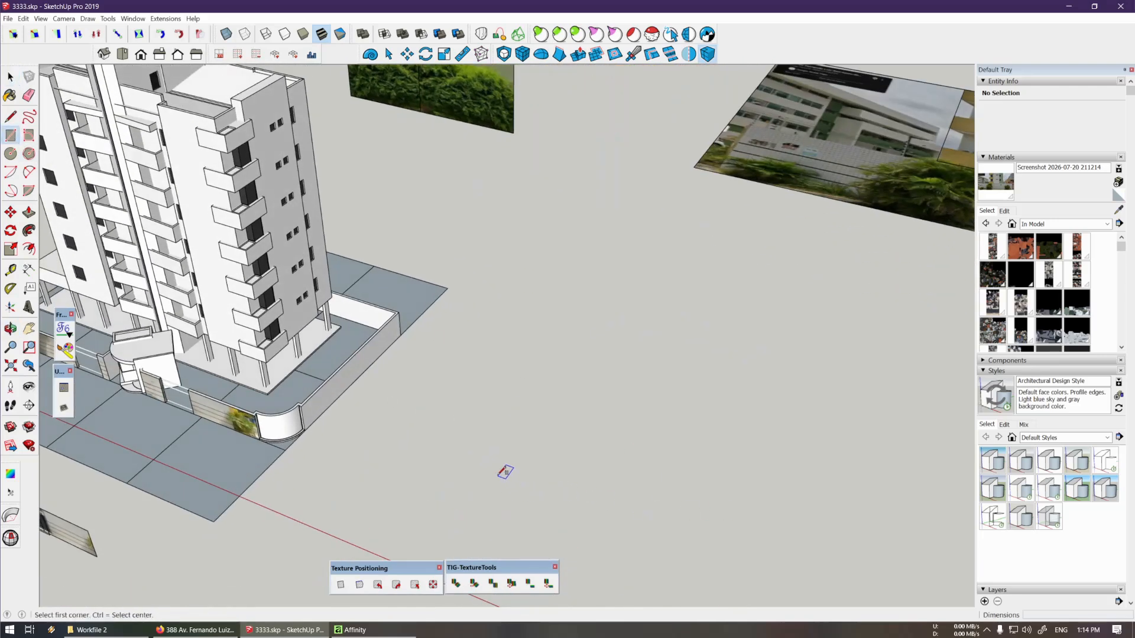
pyautogui.click(501, 475)
pyautogui.click(700, 431)
pyautogui.press('space')
pyautogui.scroll(5, 588, 418)
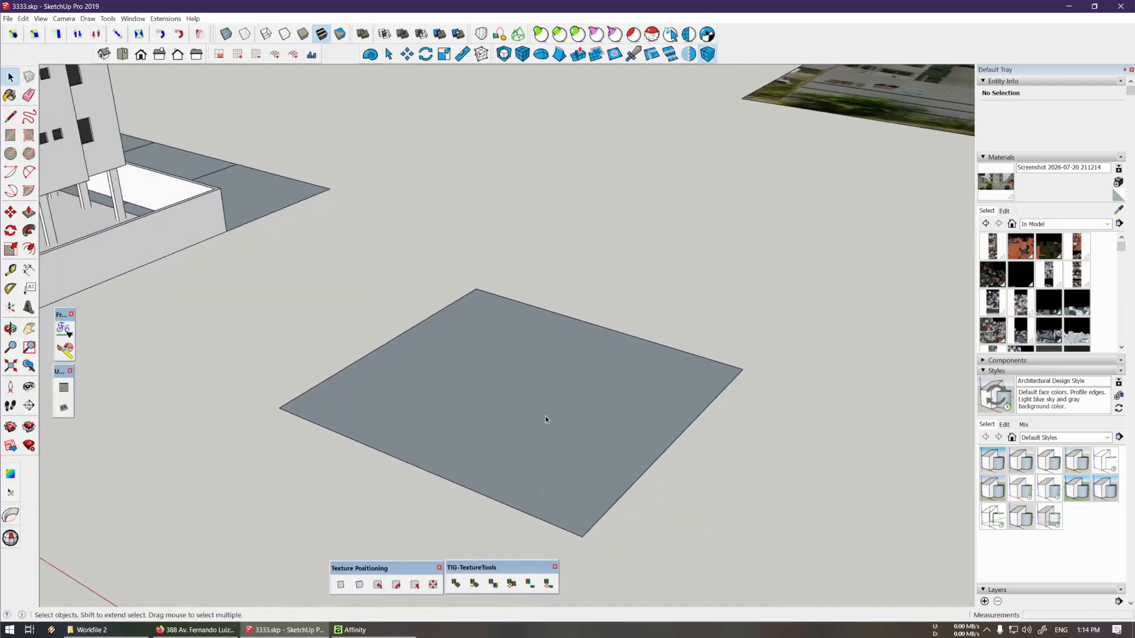
# Extrude the rectangle into a thin slab and group its geometry
pyautogui.press('p')
pyautogui.doubleClick(545, 416)
pyautogui.press('space')
pyautogui.click(542, 446)
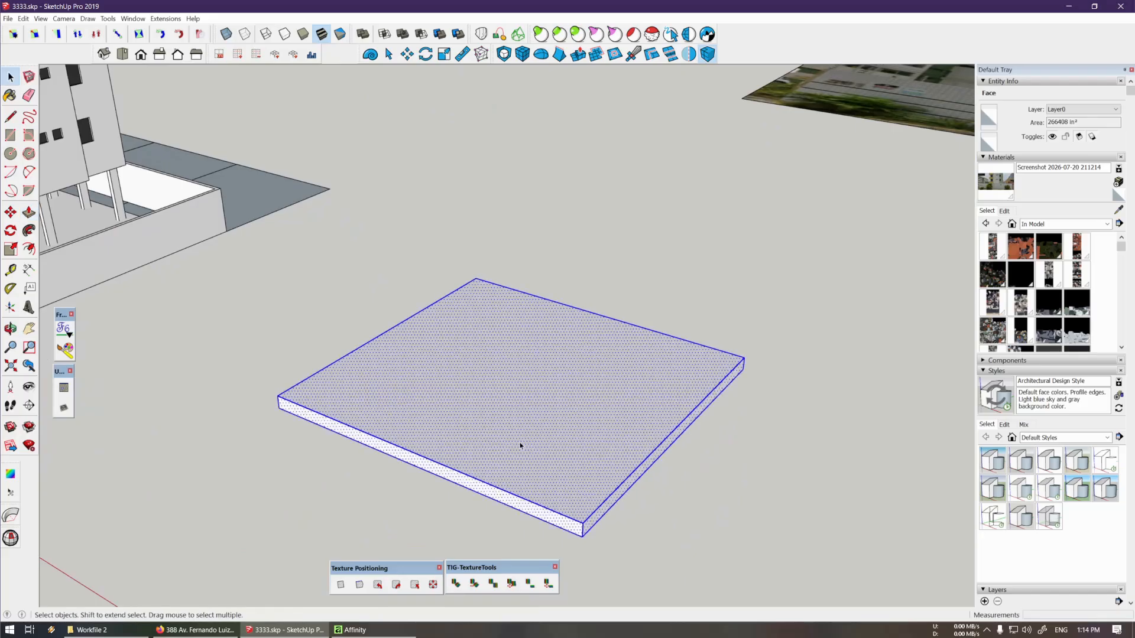
pyautogui.hotkey('ctrl', 'g')
pyautogui.scroll(2, 509, 367)
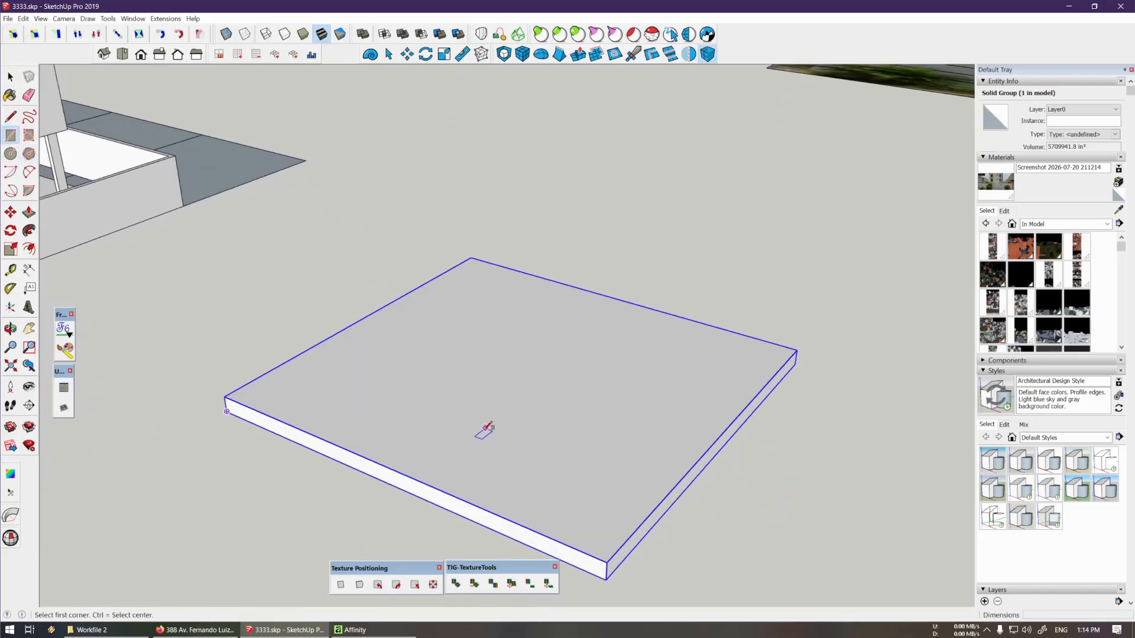
# Draw a rectangle of about 11,550 in² on the slab, extrude it about 5,556 mm into a pillar, and group it
pyautogui.click(483, 431)
pyautogui.press('p')
pyautogui.moveTo(555, 435); pyautogui.dragTo(553, 248)
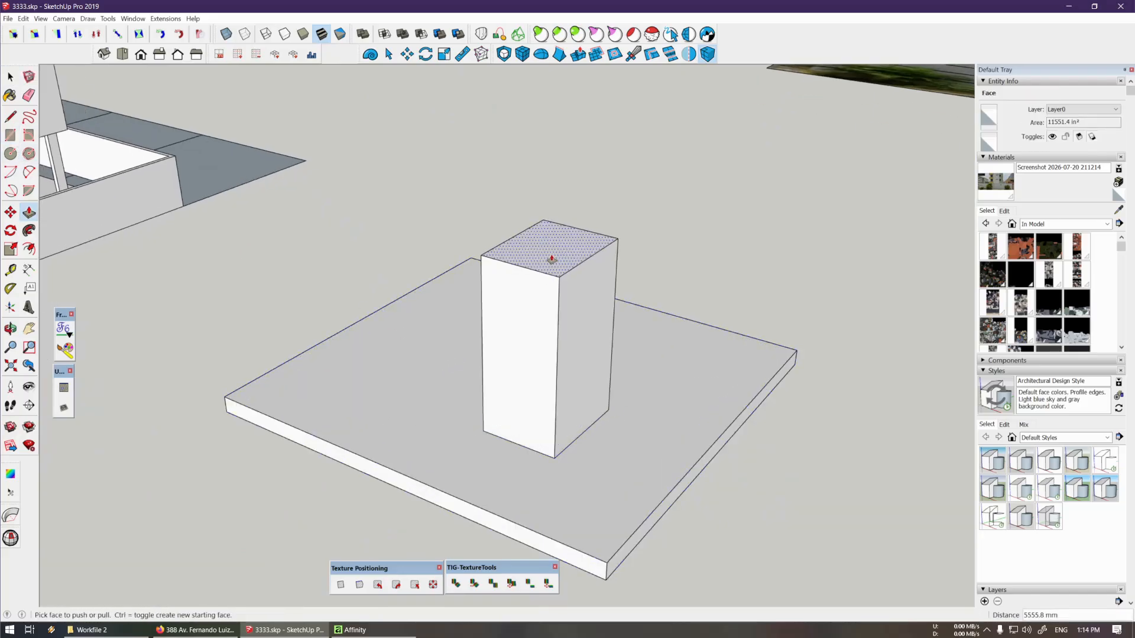
pyautogui.press('space')
pyautogui.click(547, 319)
pyautogui.hotkey('ctrl', 'g')
pyautogui.moveTo(545, 363); pyautogui.dragTo(651, 377, button='middle')
pyautogui.scroll(-2, 650, 376)
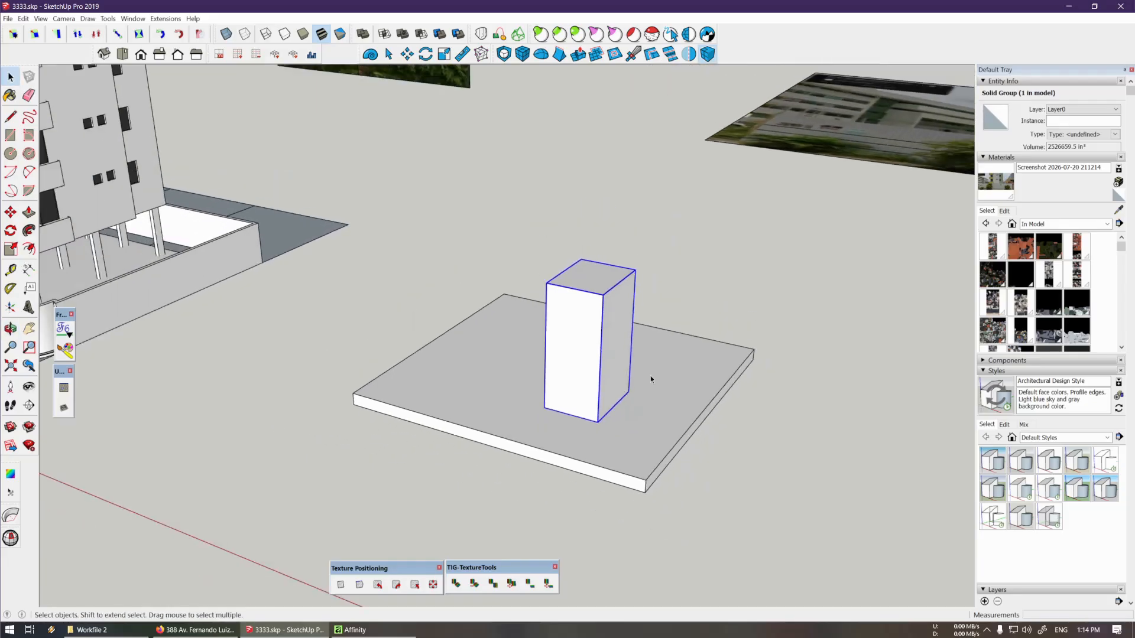
# Select the slab and pillar groups and try to explode them
pyautogui.click(538, 454)
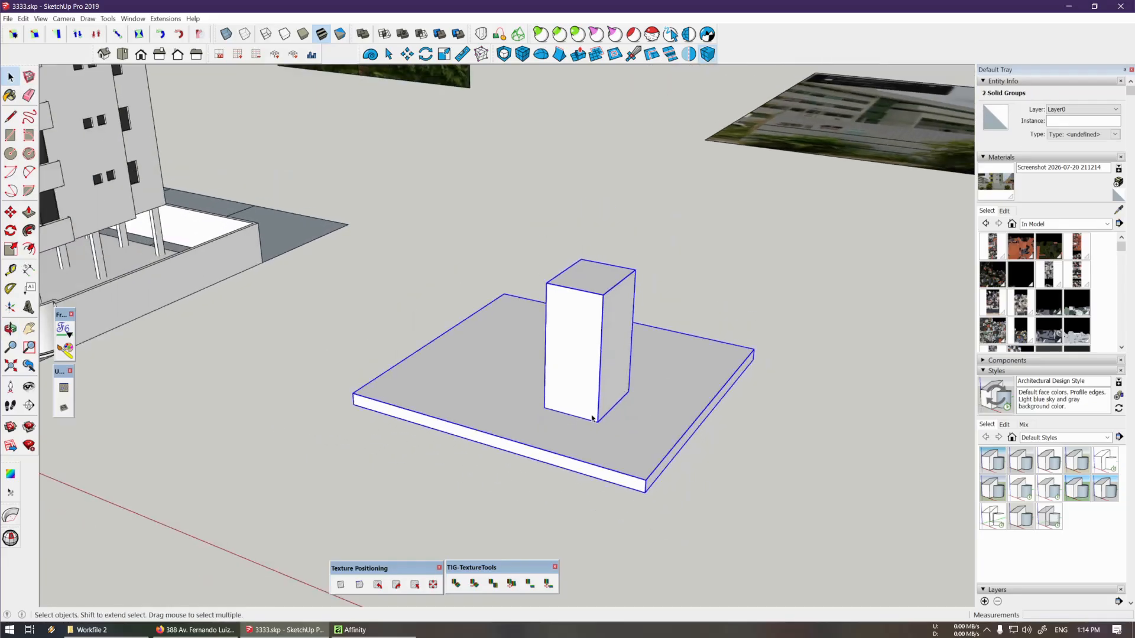
pyautogui.moveTo(591, 418); pyautogui.dragTo(553, 431, button='middle')
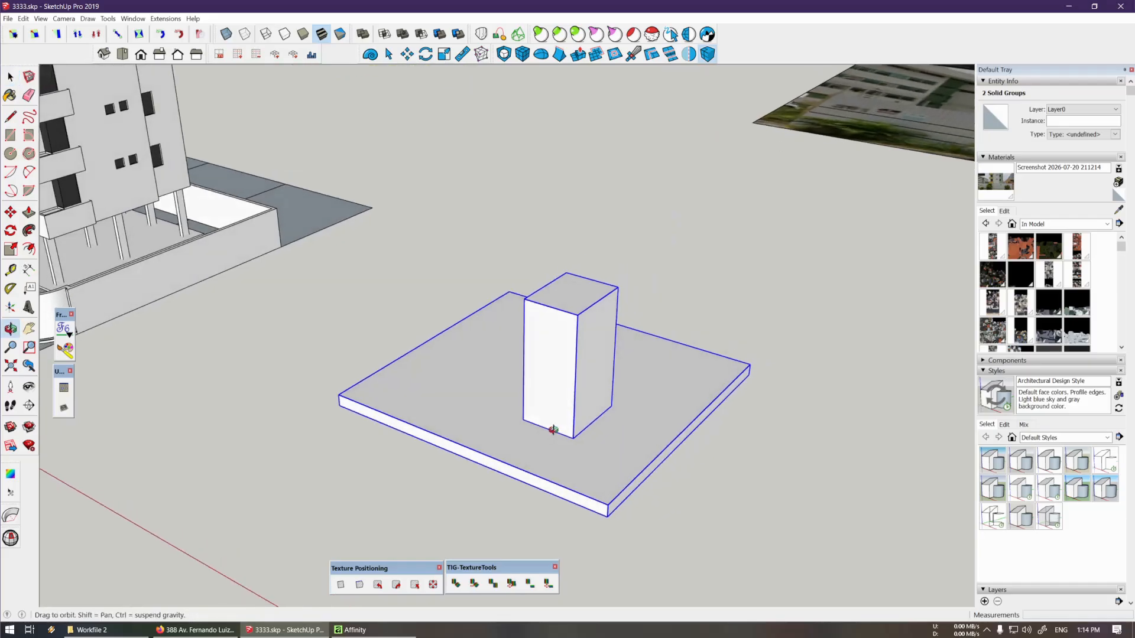
pyautogui.press('x')
pyautogui.click(640, 386)
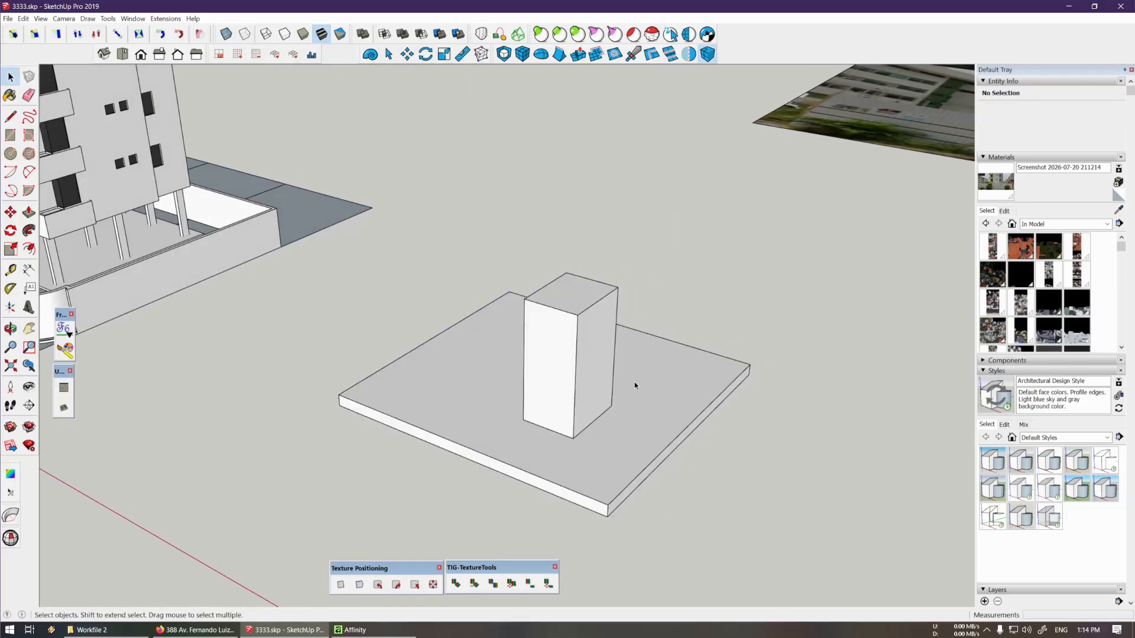
pyautogui.tripleClick(514, 463)
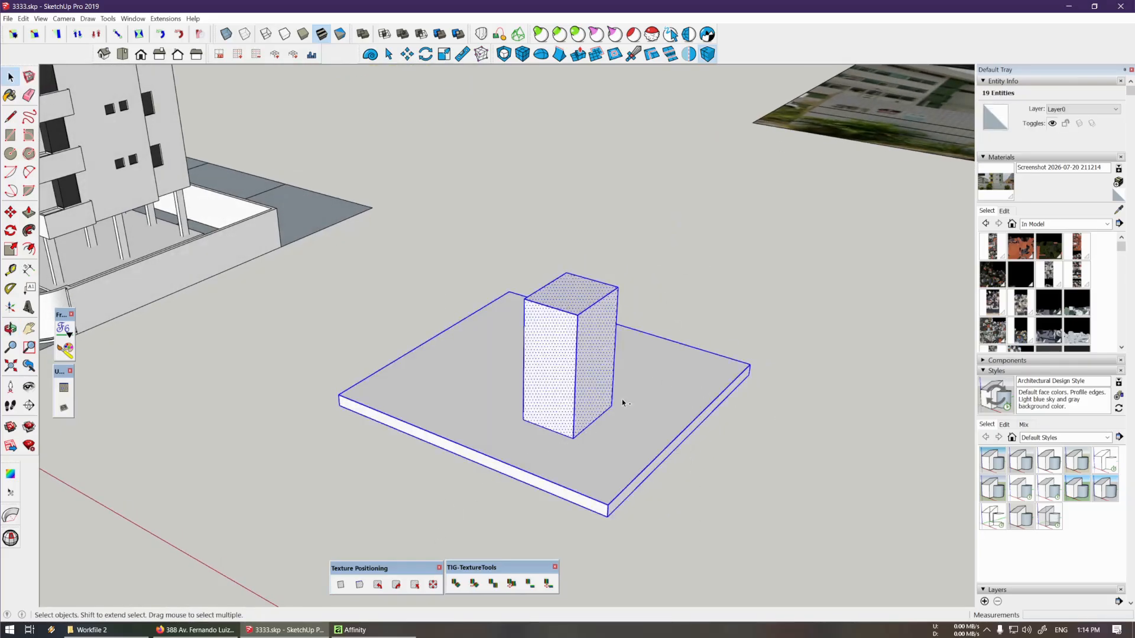
# Extrude the rectangle on the slab into a pillar again, group it, and count the triangles of both groups
pyautogui.press('p')
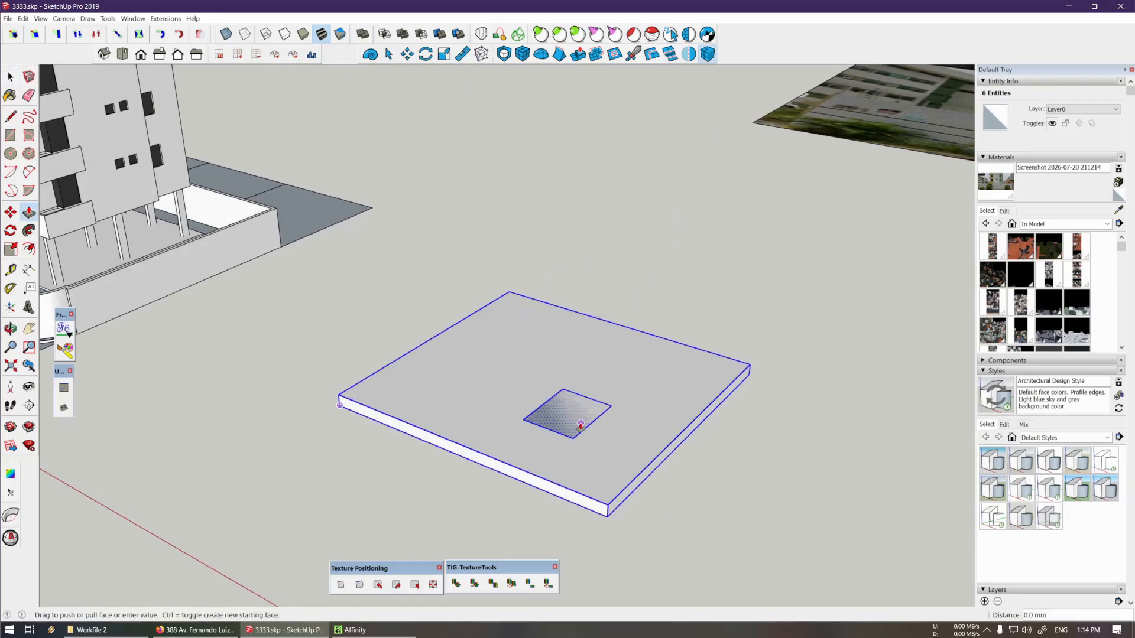
pyautogui.doubleClick(557, 426)
pyautogui.press('space')
pyautogui.press('t')
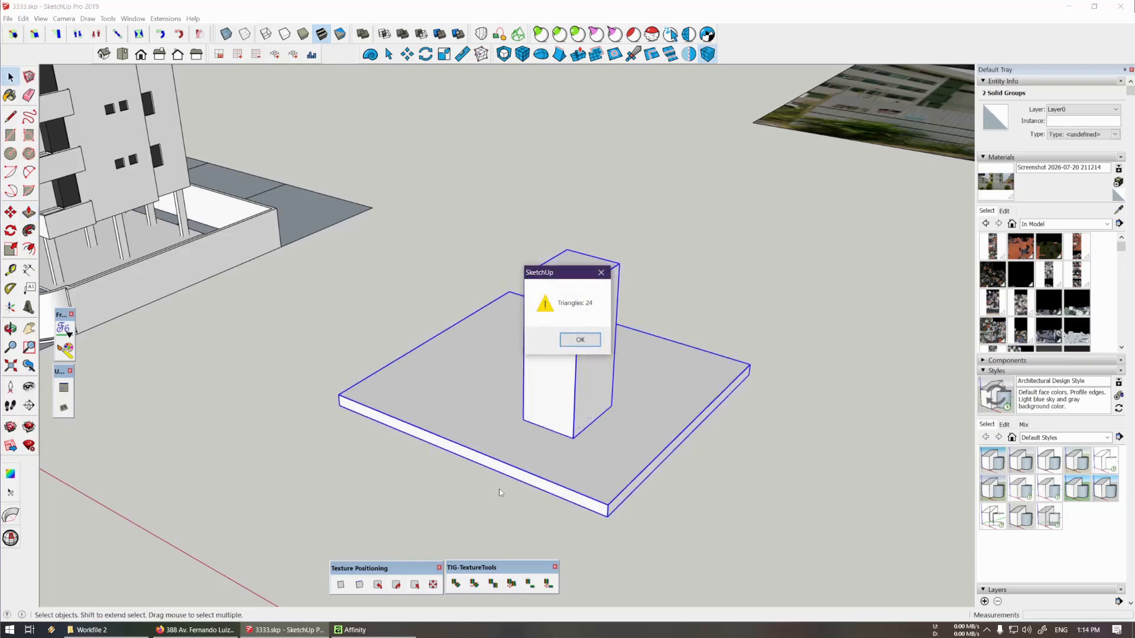
pyautogui.click(580, 340)
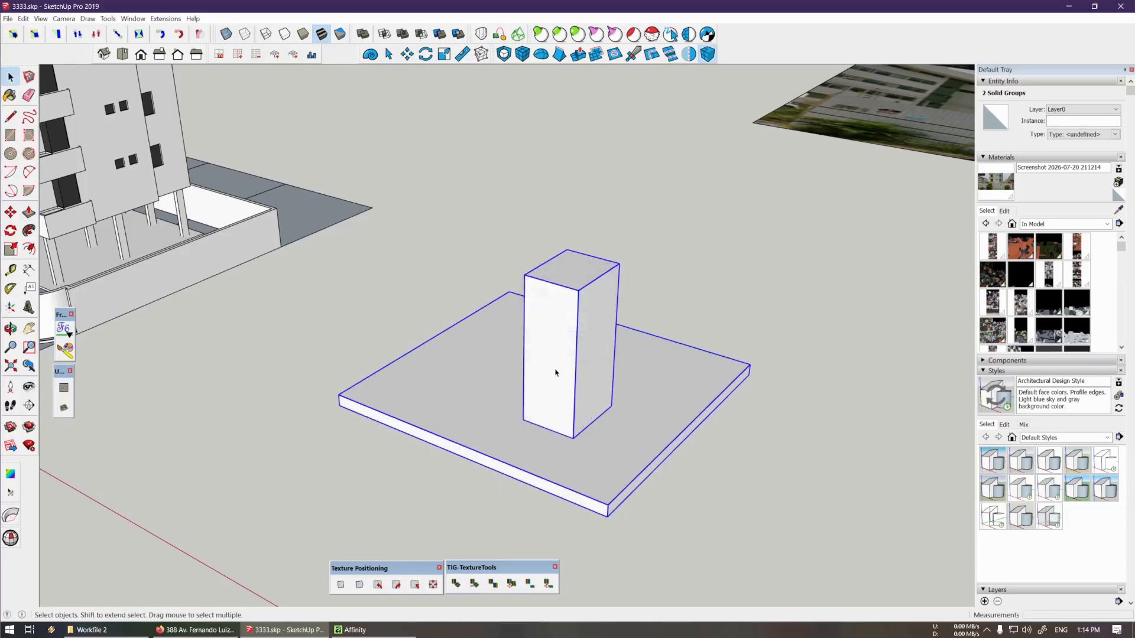
# Explode the slab and pillar groups so their geometry merges, and count the triangles of the selection
pyautogui.click(570, 387)
pyautogui.click(554, 442)
pyautogui.press('x')
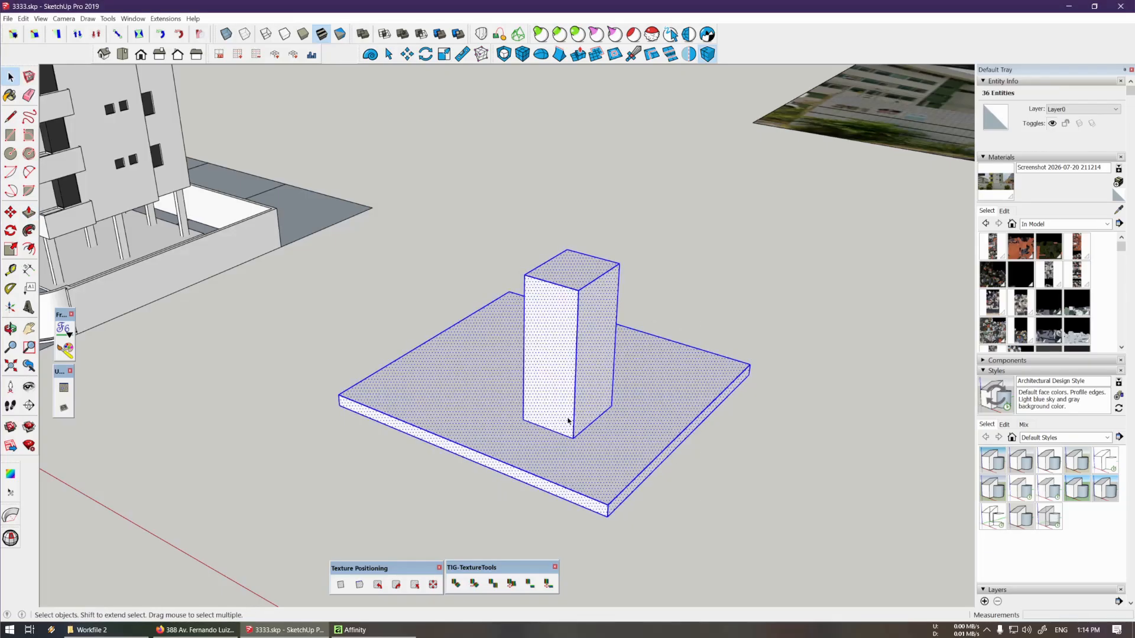
pyautogui.press('t')
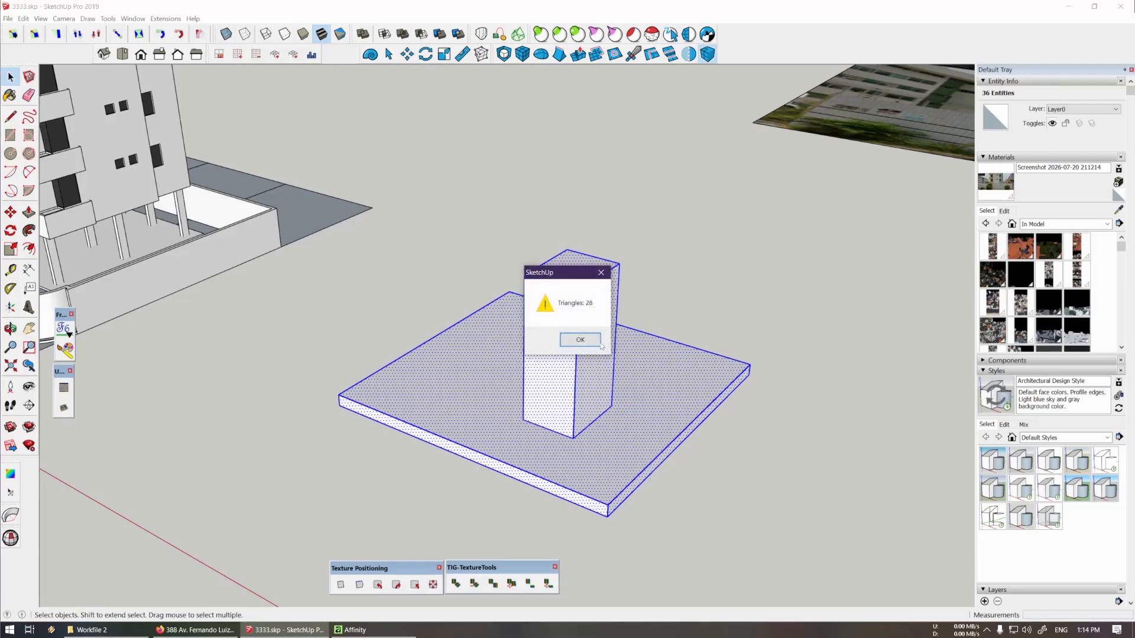
pyautogui.click(602, 273)
# Select the pillar's base edges and the slab's top face to examine how the merged geometry connects
pyautogui.moveTo(604, 276); pyautogui.dragTo(554, 349, button='middle')
pyautogui.moveTo(661, 421); pyautogui.dragTo(661, 420)
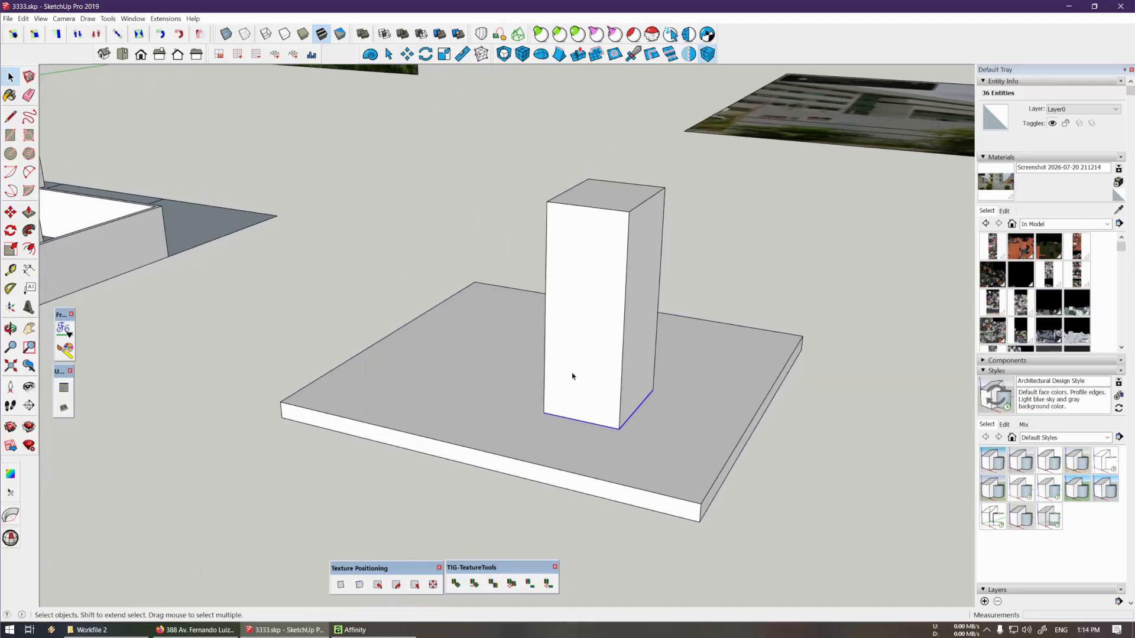
pyautogui.scroll(4, 580, 339)
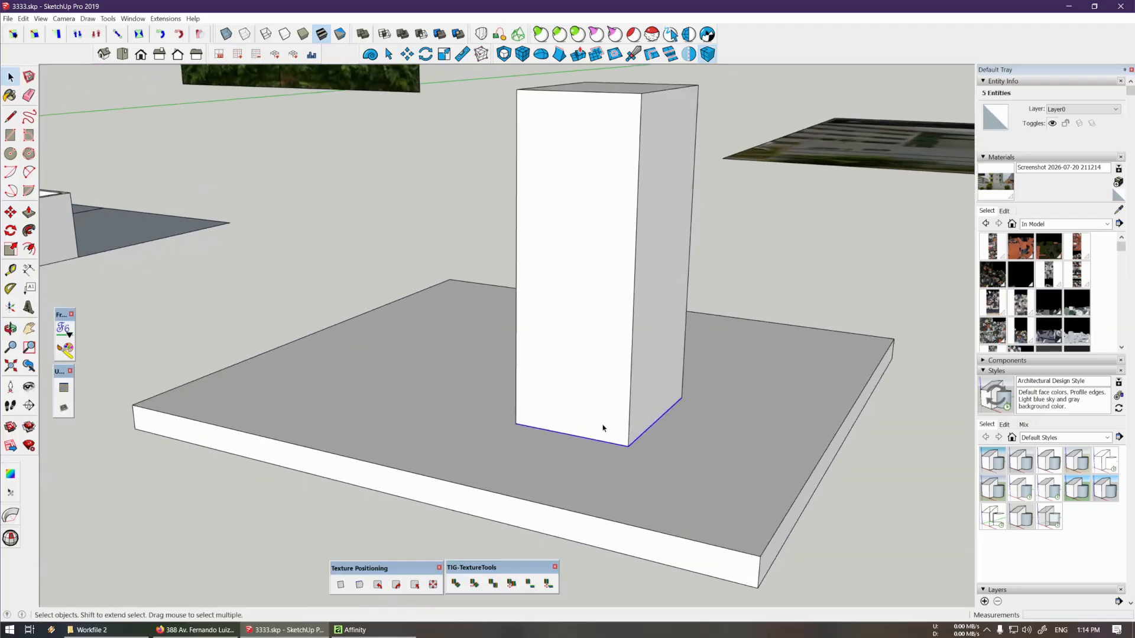
pyautogui.scroll(2, 603, 428)
pyautogui.click(523, 465)
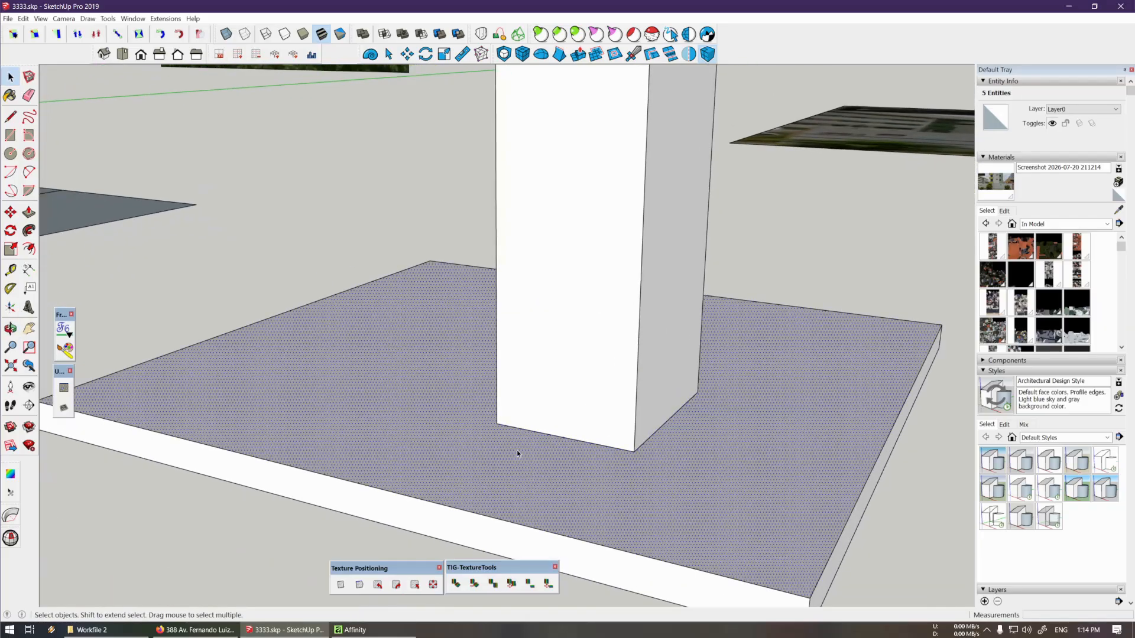
pyautogui.moveTo(516, 450); pyautogui.dragTo(495, 384, button='middle')
pyautogui.scroll(-3, 494, 384)
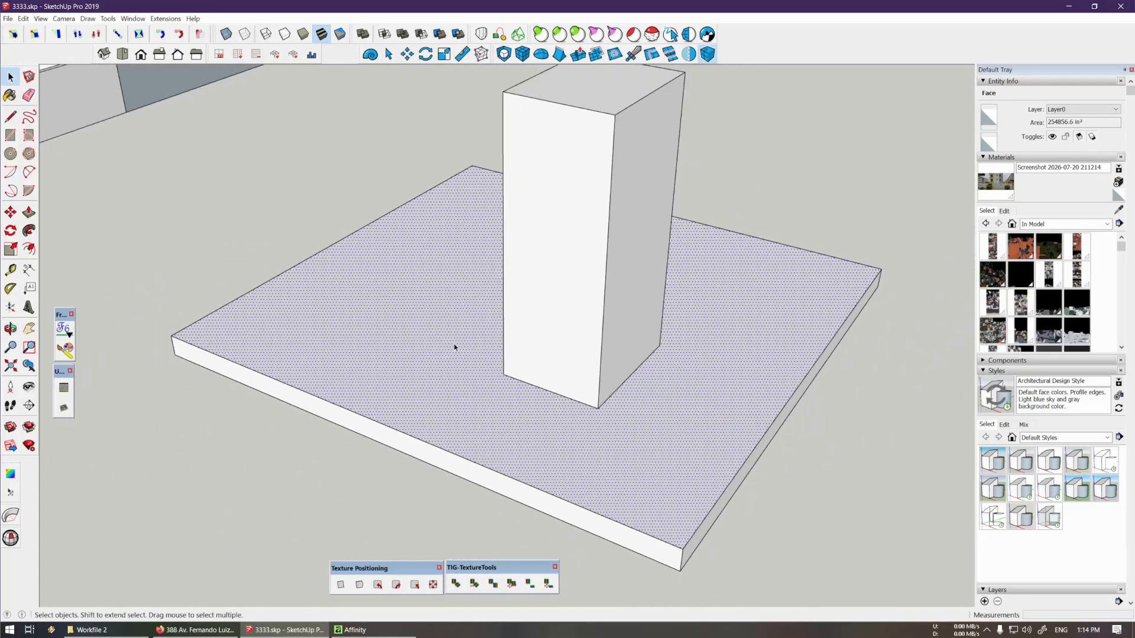
pyautogui.click(169, 19)
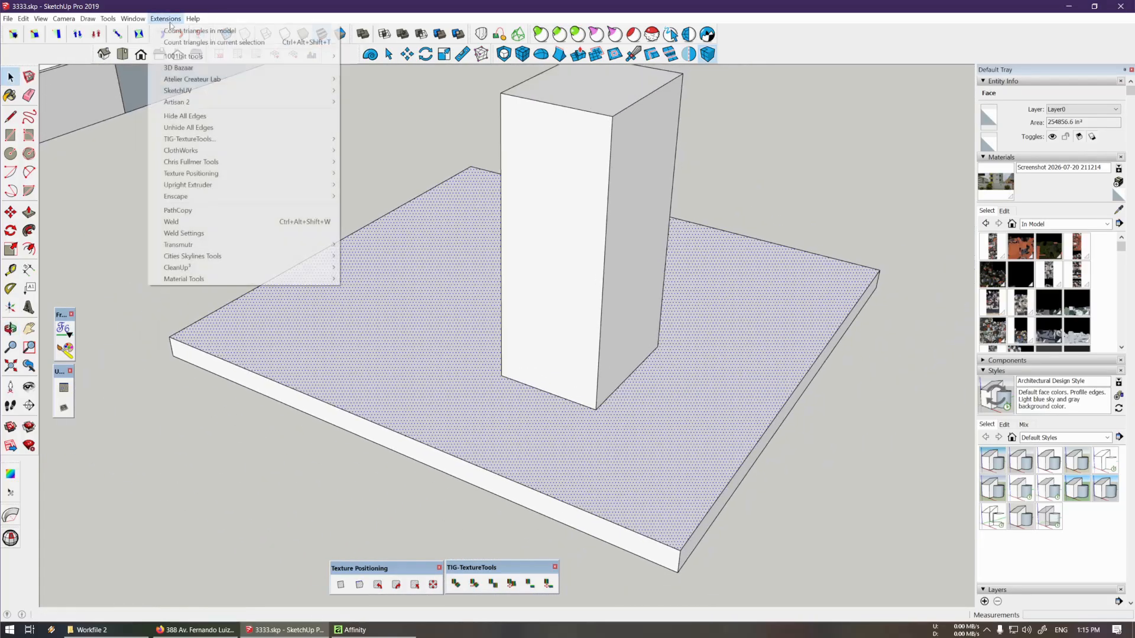
# Try raising the merged pillar's base edges above the slab, and undo the move and the preceding explode
pyautogui.moveTo(450, 266); pyautogui.dragTo(693, 424)
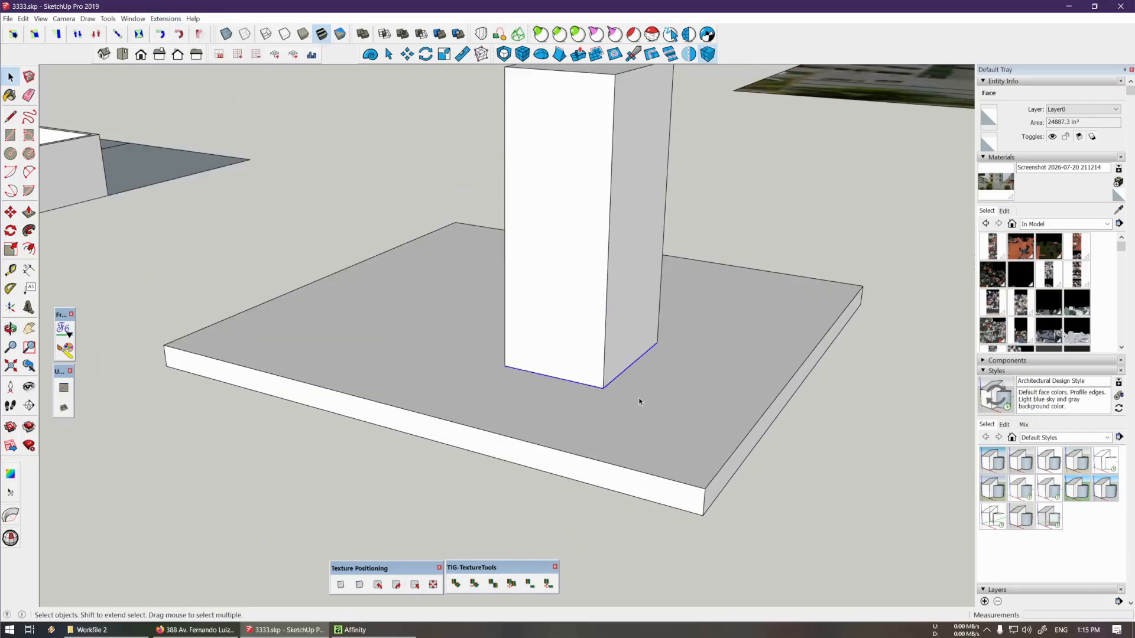
pyautogui.press('m')
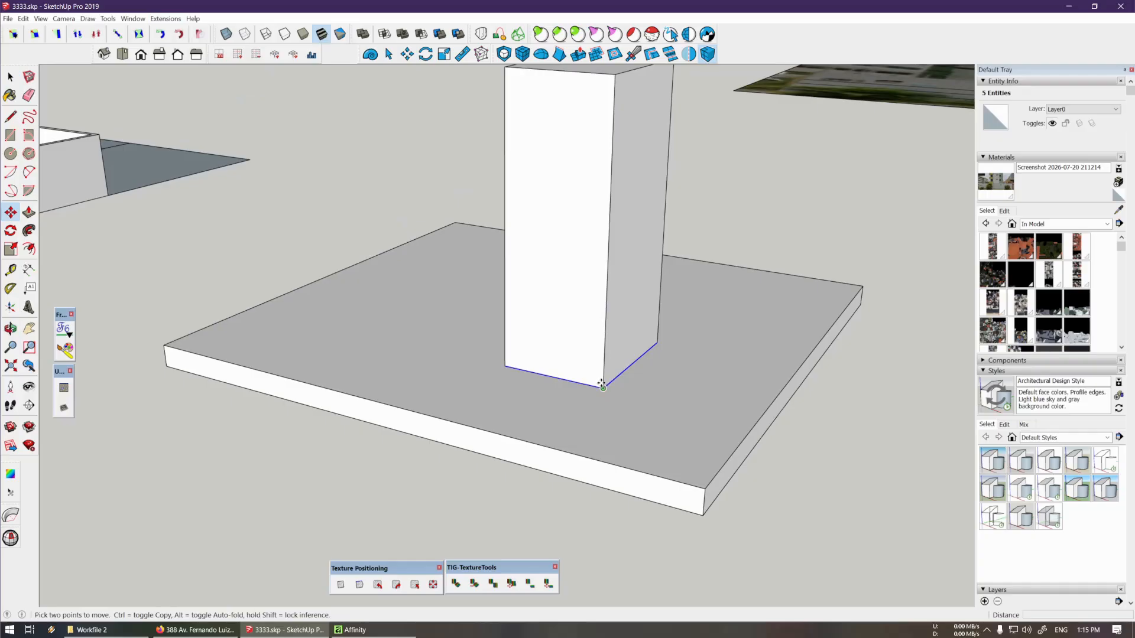
pyautogui.click(602, 385)
pyautogui.moveTo(601, 378); pyautogui.dragTo(576, 380, button='middle')
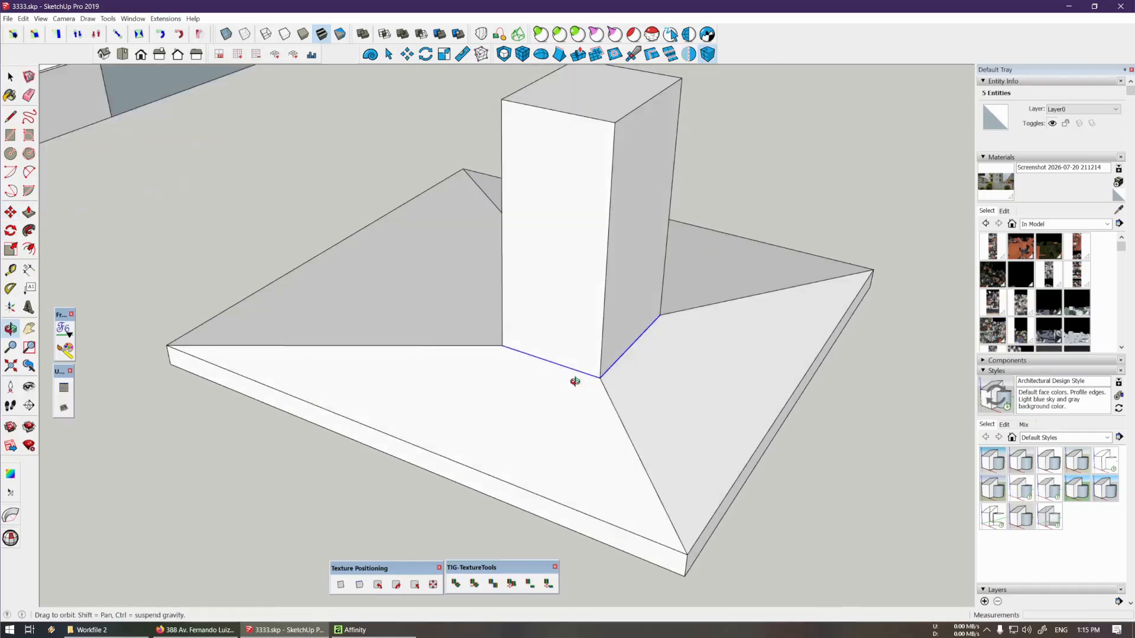
pyautogui.moveTo(458, 377); pyautogui.dragTo(634, 344, button='middle')
pyautogui.hotkey('ctrl', 'z')
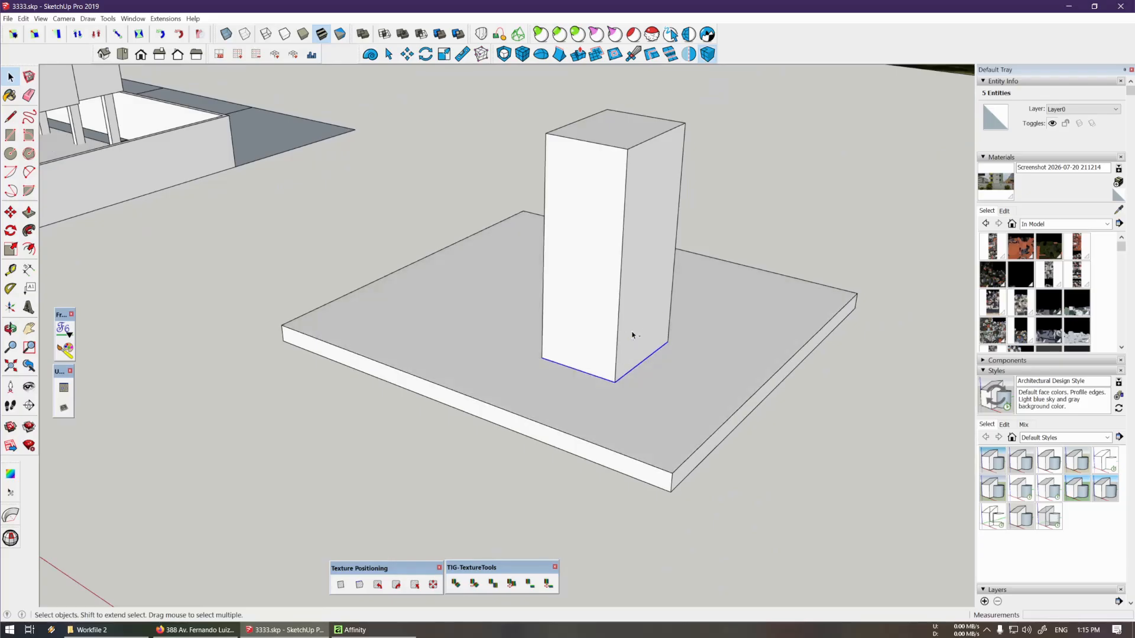
pyautogui.hotkey('ctrl', 'z')
# Try moving the grouped pillar across and above the separate slab group, cancelling each move
pyautogui.press('m')
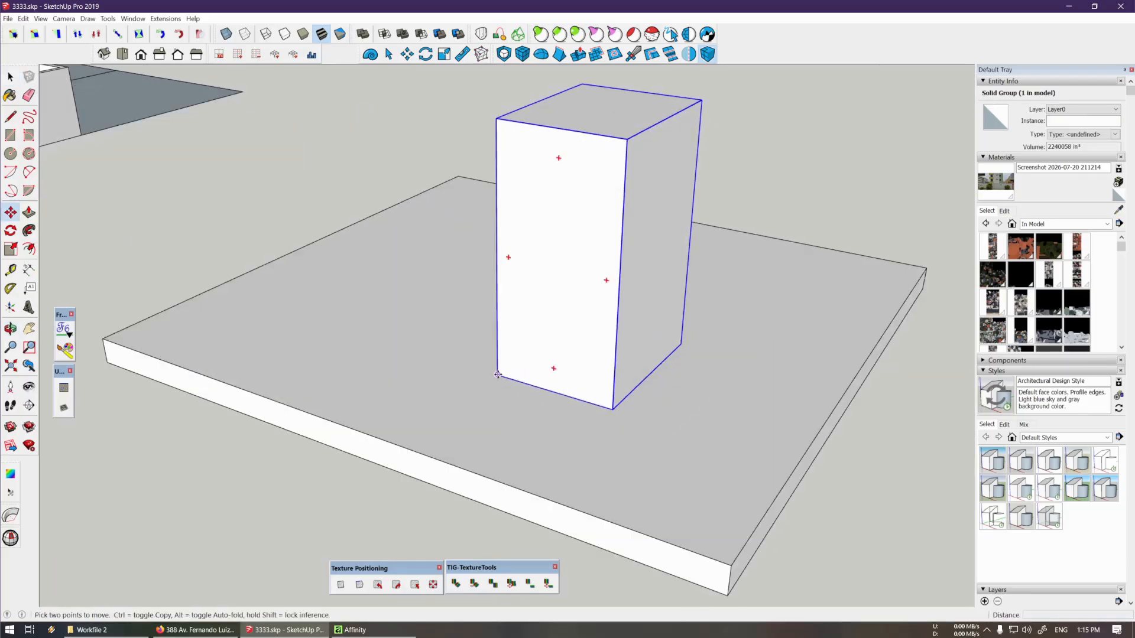
pyautogui.click(498, 374)
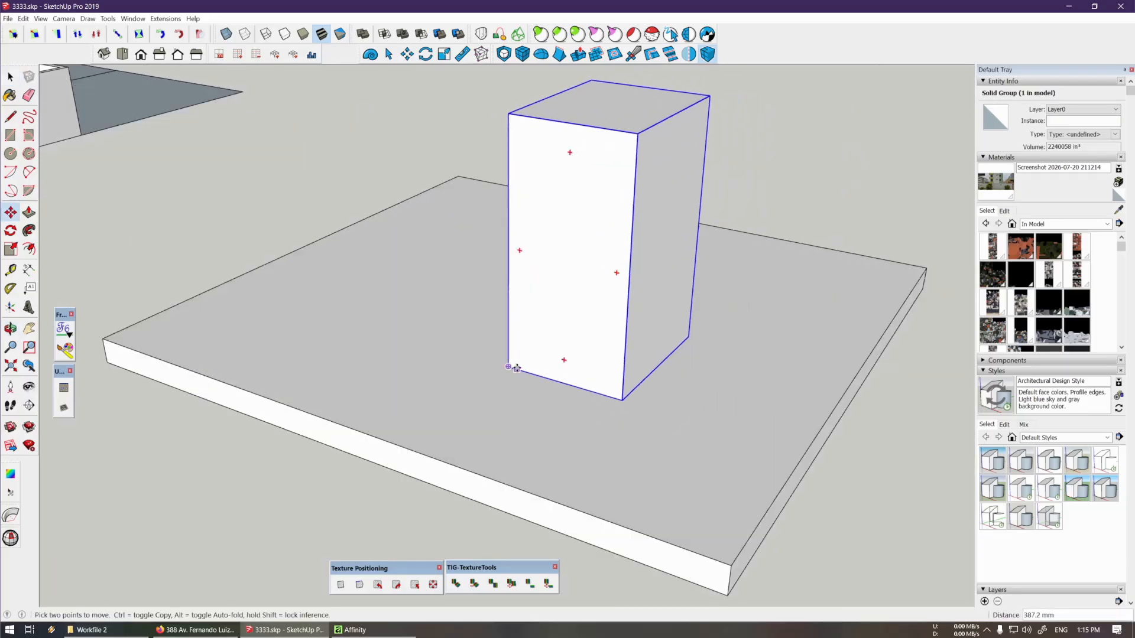
pyautogui.press('Escape')
pyautogui.click(516, 377)
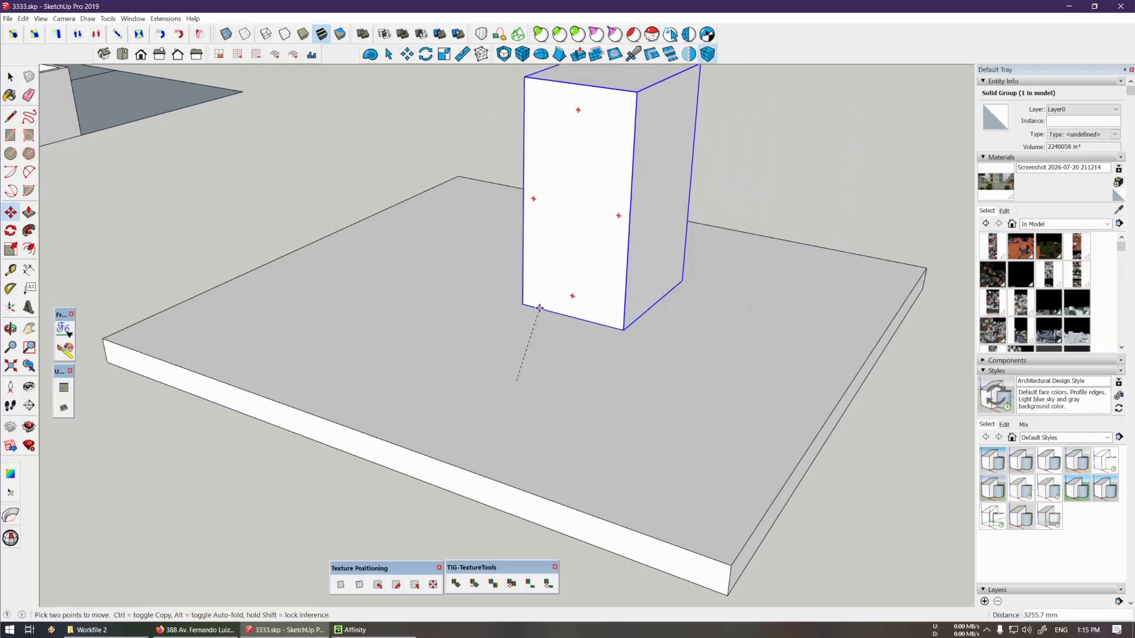
pyautogui.press('Escape')
pyautogui.press('space')
pyautogui.scroll(2, 530, 379)
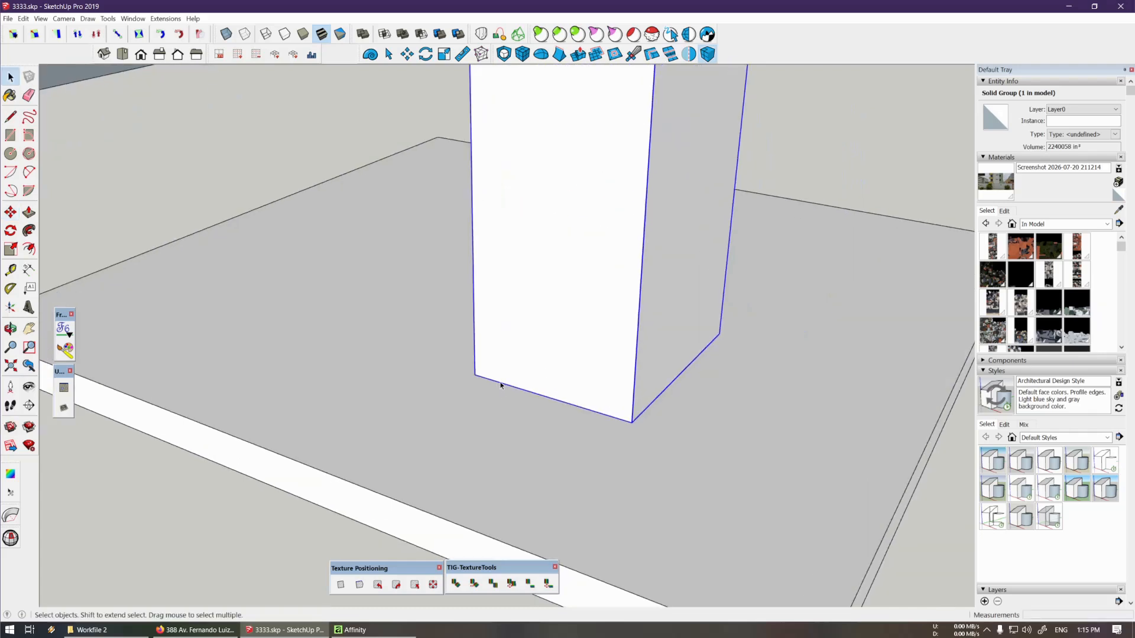
pyautogui.press('m')
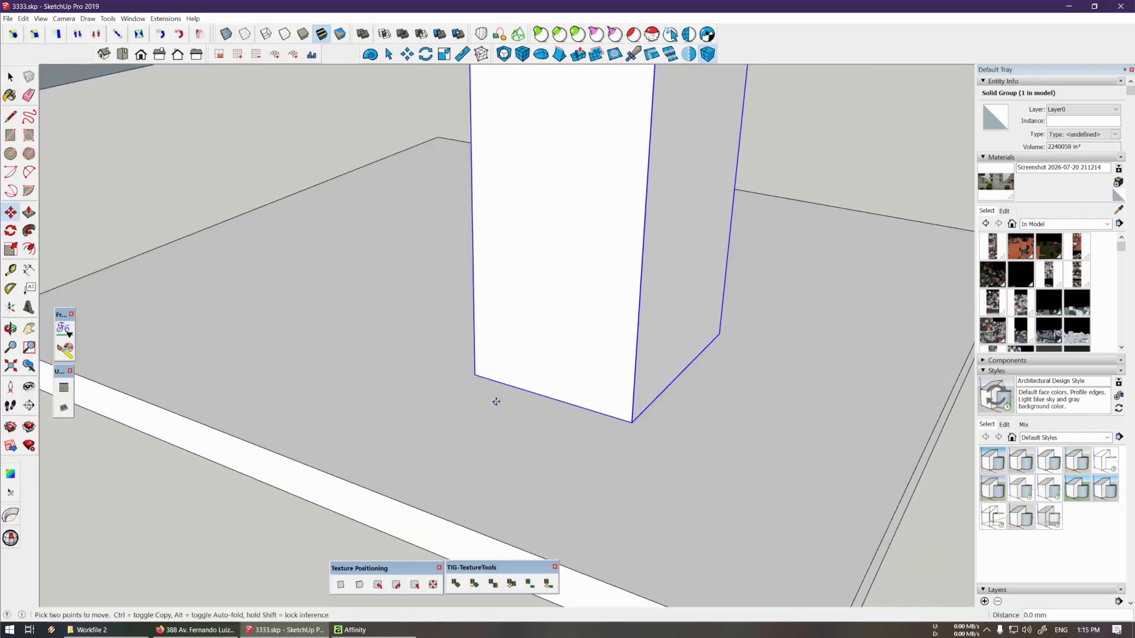
pyautogui.press('space')
pyautogui.scroll(-3, 508, 393)
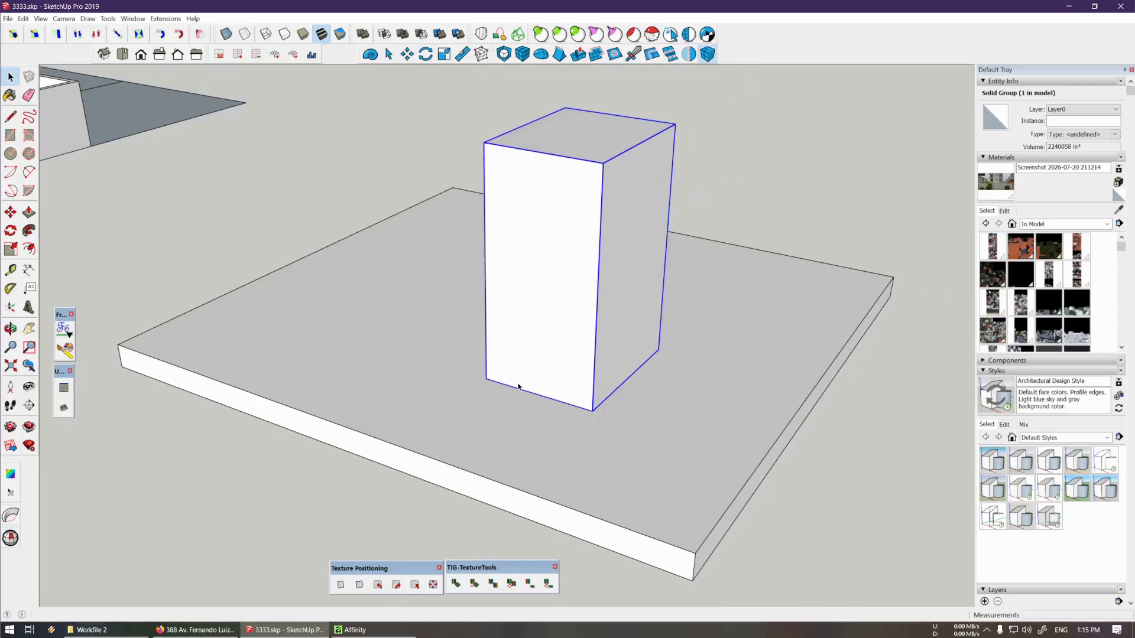
# Explode the slab and pillar groups together and try raising the pillar's base edges from the slab's top face
pyautogui.keyDown('shift'); pyautogui.click(482, 471); pyautogui.keyUp('shift')
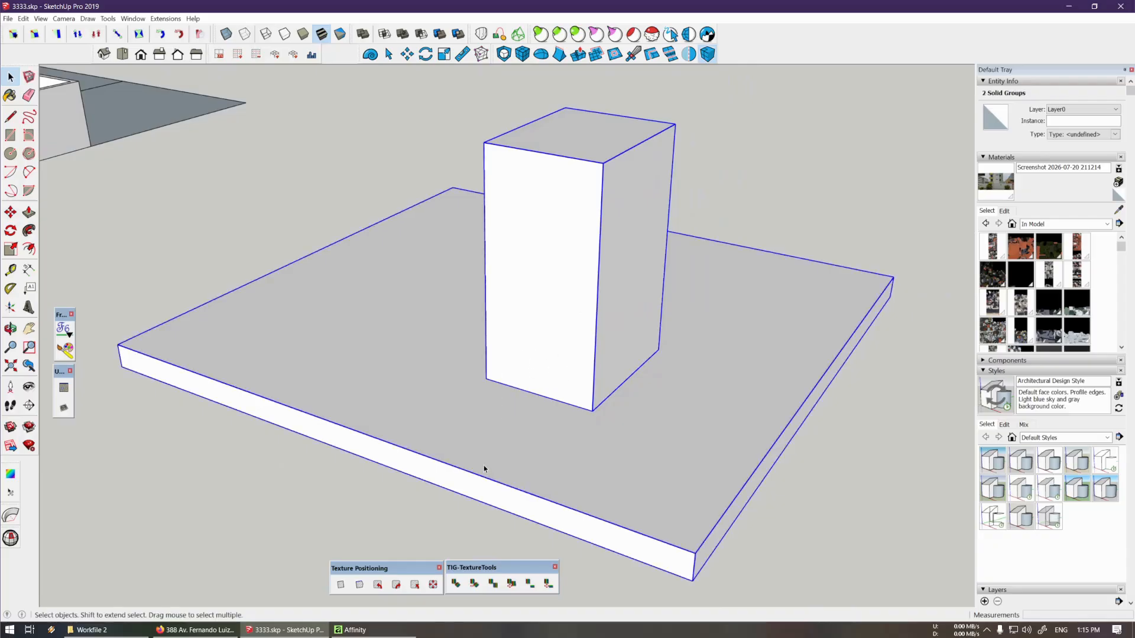
pyautogui.hotkey('shift', 'x')
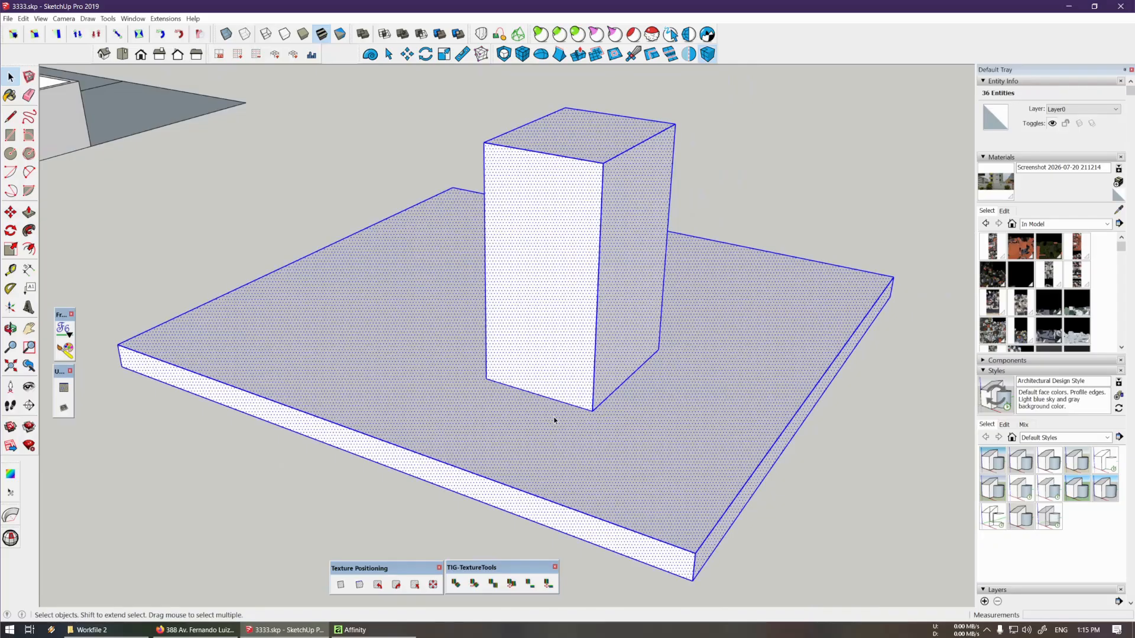
pyautogui.moveTo(417, 261); pyautogui.dragTo(758, 470)
pyautogui.press('m')
pyautogui.click(598, 406)
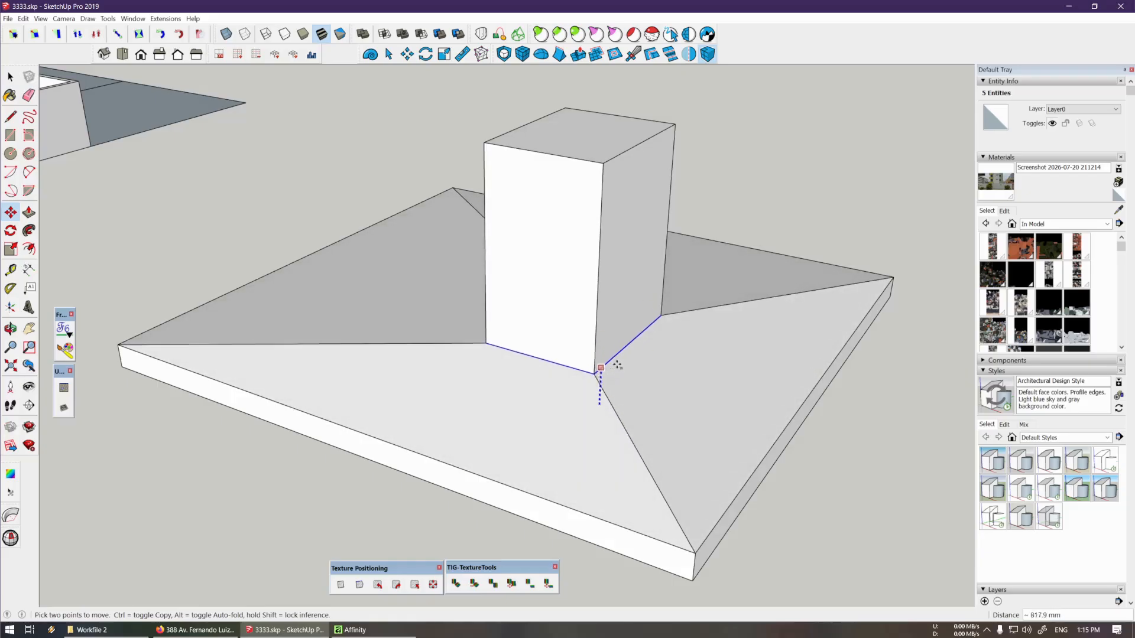
pyautogui.scroll(-1, 615, 363)
pyautogui.click(609, 376)
pyautogui.press('space')
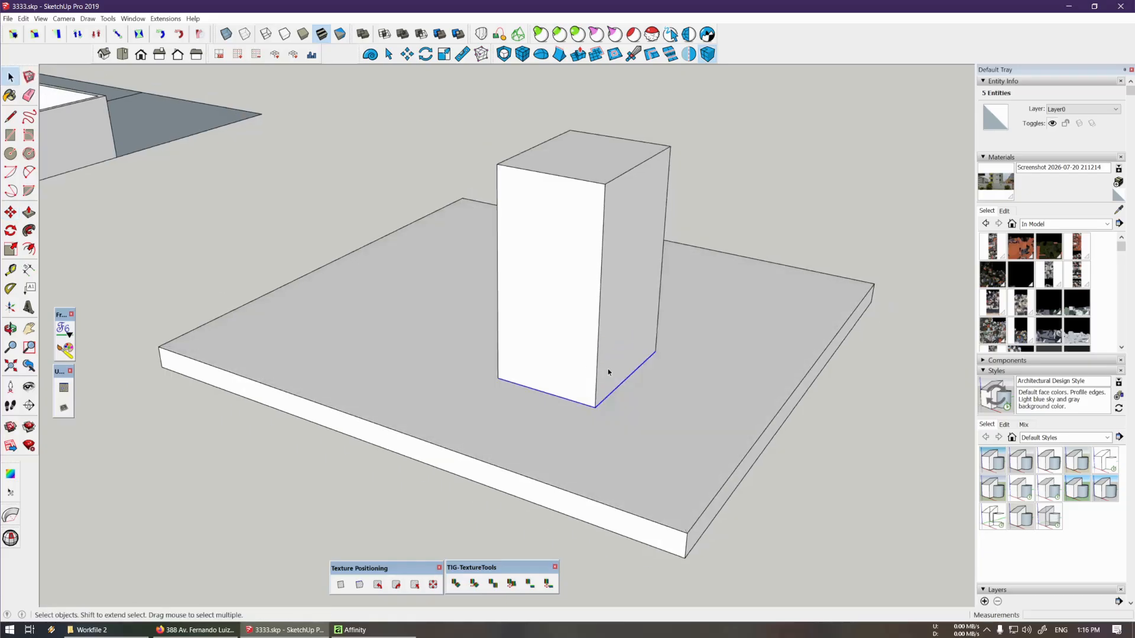
pyautogui.scroll(-1, 567, 320)
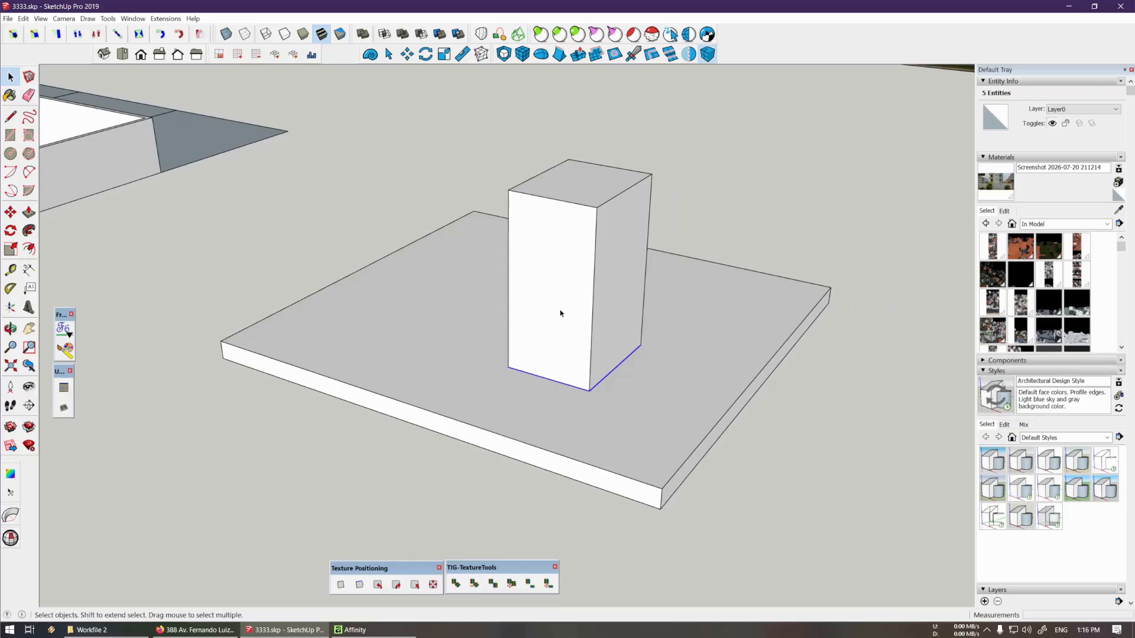
# Lower the base face inside the pillar group slightly into the slab and turn on the display of back edges
pyautogui.tripleClick(573, 334)
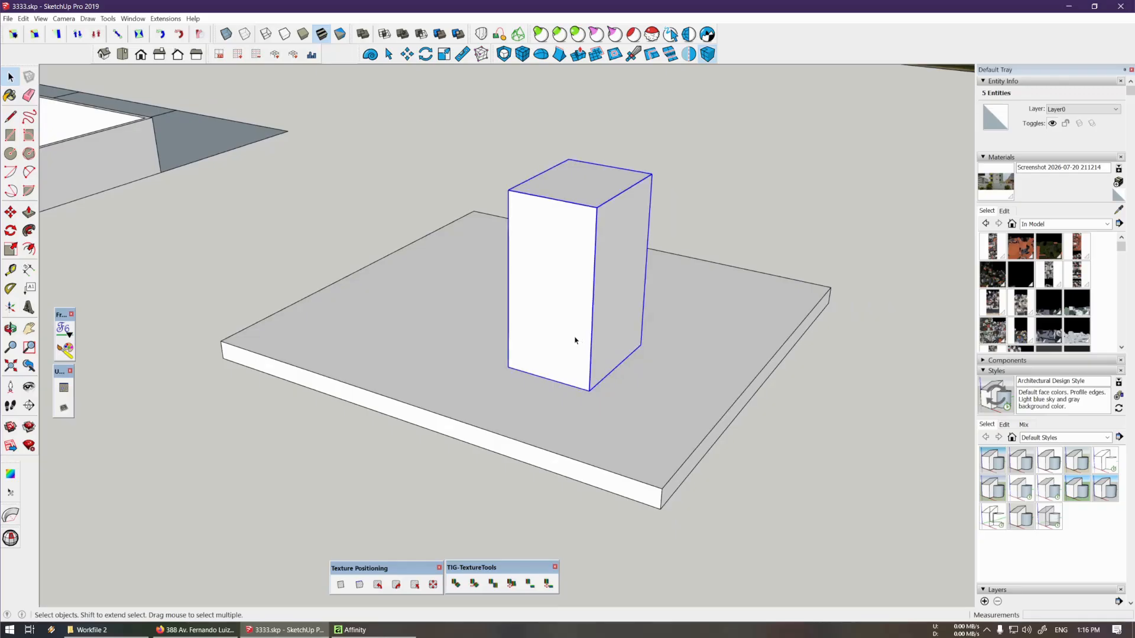
pyautogui.moveTo(431, 229); pyautogui.dragTo(786, 469)
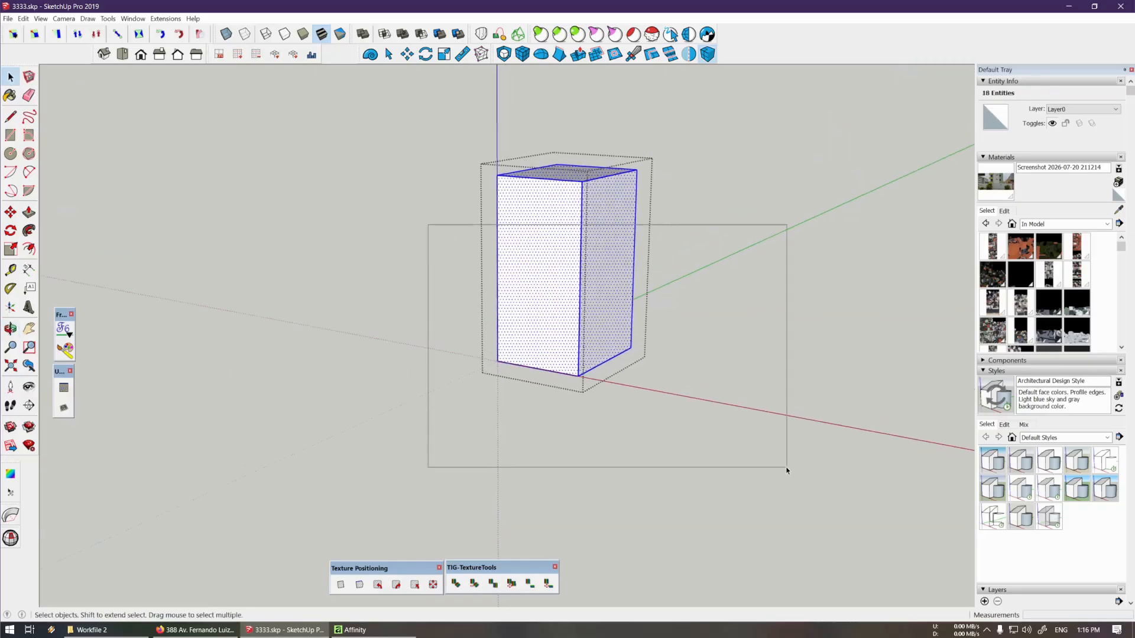
pyautogui.scroll(5, 552, 337)
pyautogui.scroll(1, 555, 383)
pyautogui.press('m')
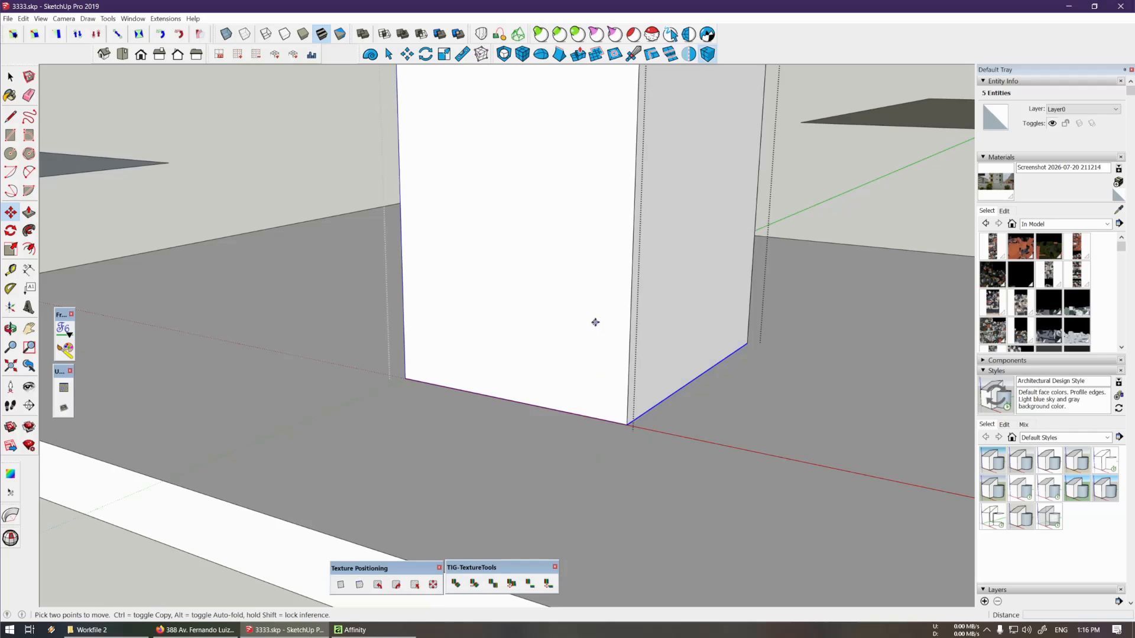
pyautogui.press('k')
pyautogui.press('space')
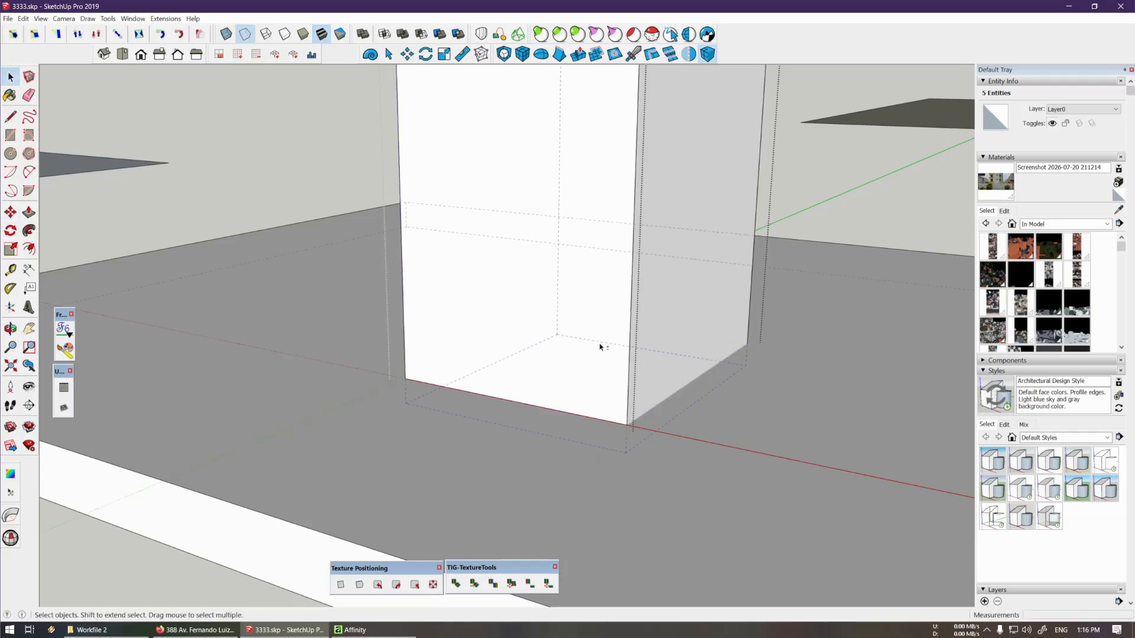
# Try to lower the pillar's base face further into the slab
pyautogui.press('m')
pyautogui.scroll(-1, 601, 347)
pyautogui.scroll(-1, 549, 301)
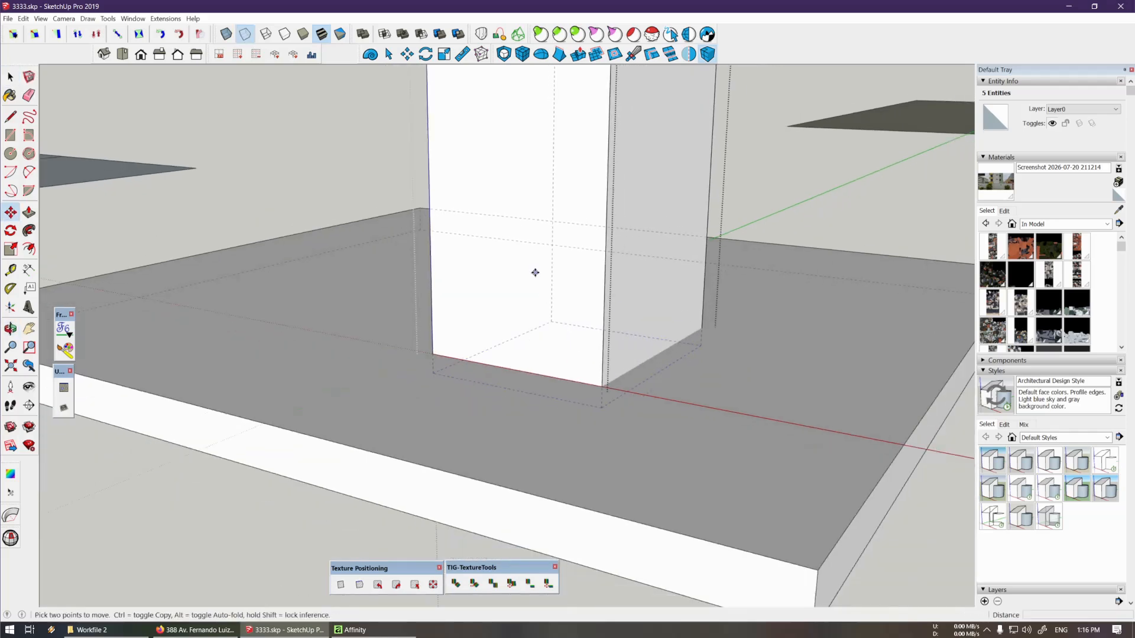
pyautogui.click(535, 273)
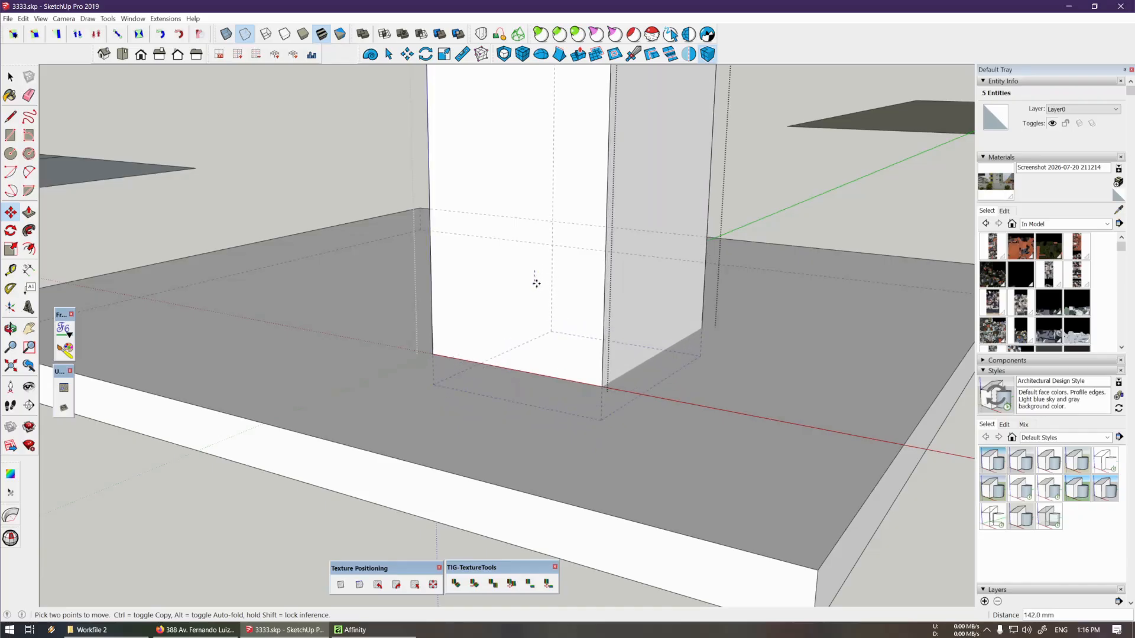
pyautogui.press('Escape')
pyautogui.press('space')
pyautogui.scroll(-1, 582, 349)
pyautogui.moveTo(583, 350); pyautogui.dragTo(577, 365, button='middle')
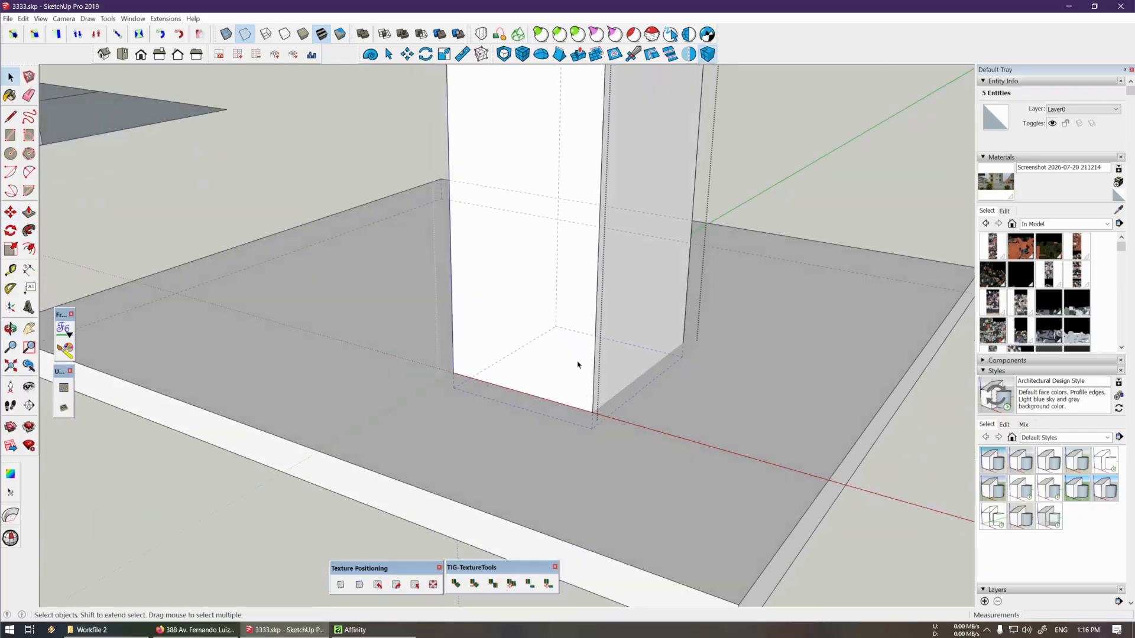
# Explode the slab and embedded pillar groups, and select the pillar's connected geometry to check whether it merges with the slab
pyautogui.press('Escape')
pyautogui.moveTo(465, 529); pyautogui.dragTo(464, 529)
pyautogui.scroll(-2, 516, 435)
pyautogui.press('x')
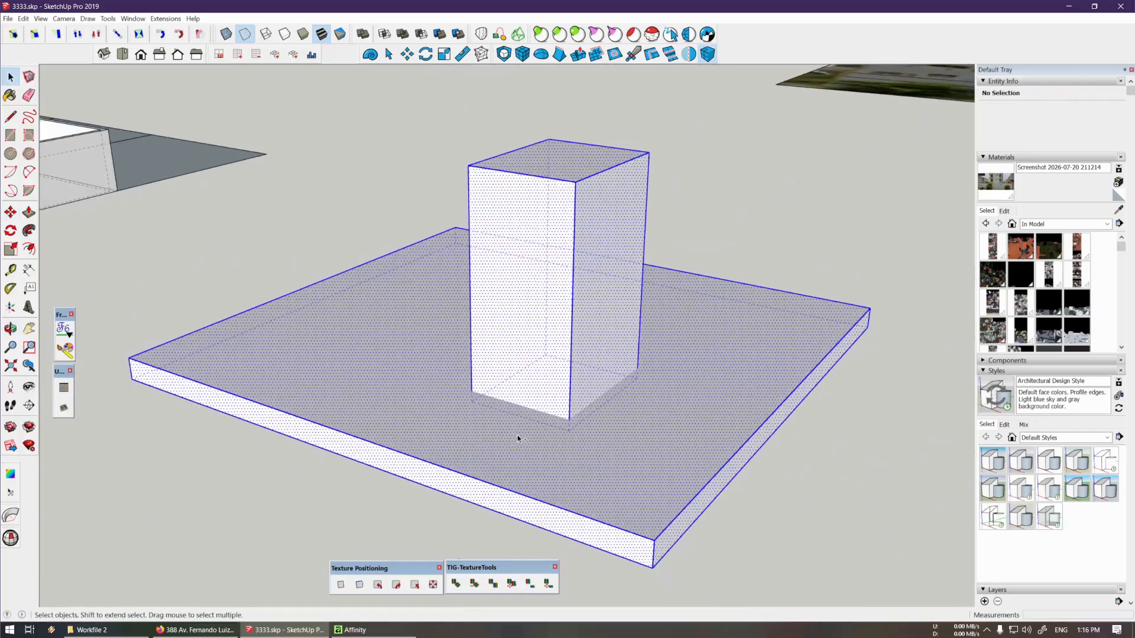
pyautogui.tripleClick(555, 347)
pyautogui.tripleClick(569, 340)
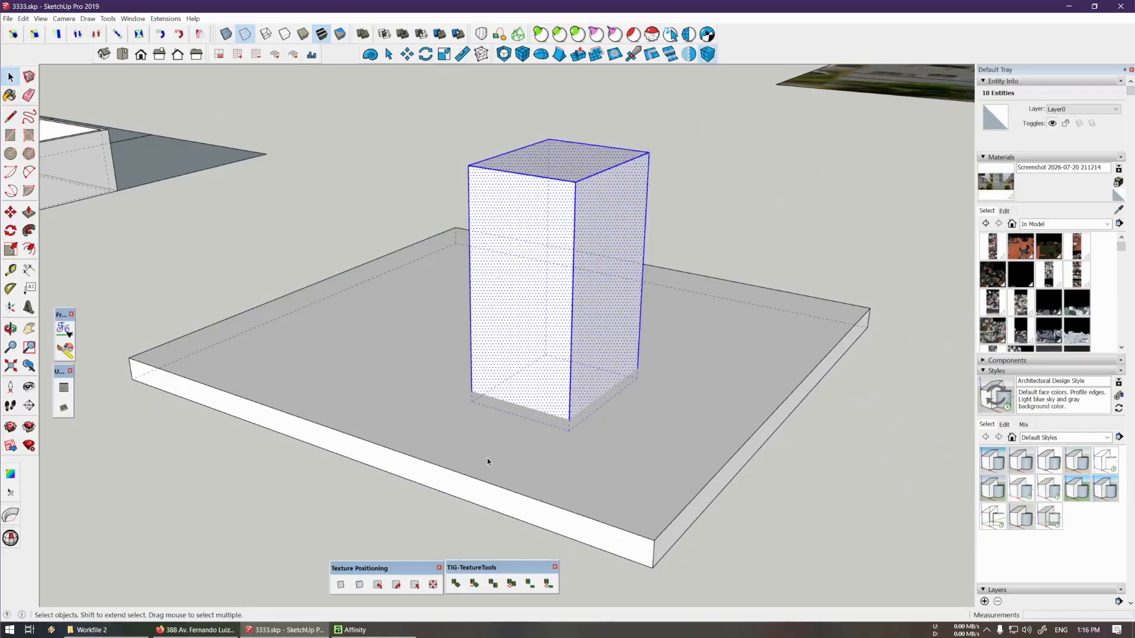
# Copy the slab's top face and its edges to the ground beside the slab, and delete the copy
pyautogui.scroll(-2, 550, 398)
pyautogui.doubleClick(436, 350)
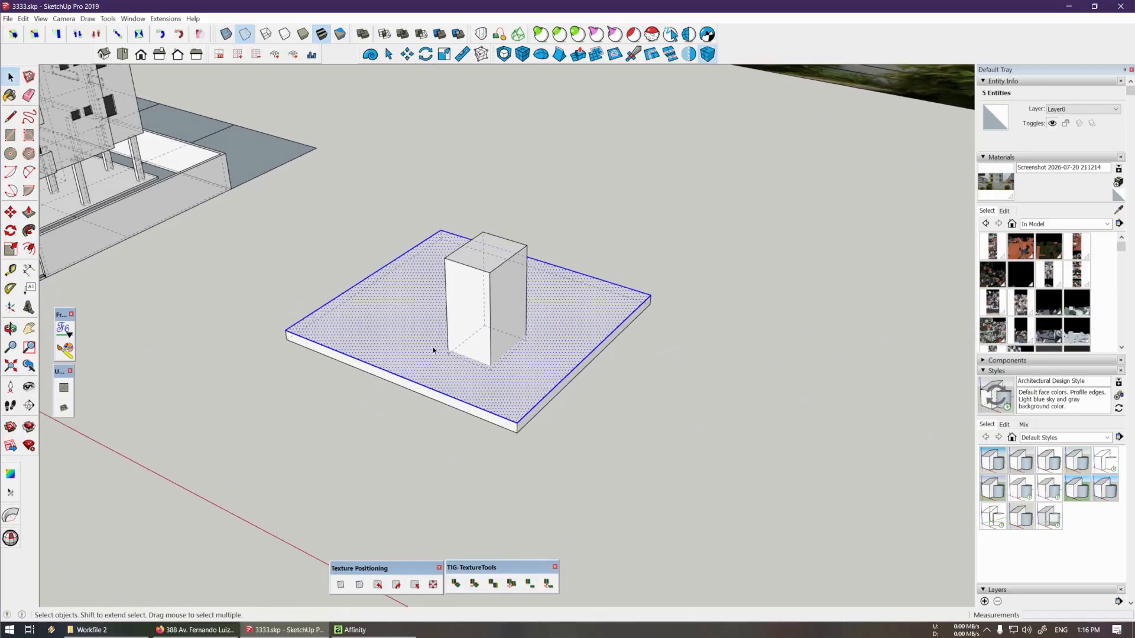
pyautogui.press('m')
pyautogui.press('ctrl')
pyautogui.click(596, 335)
pyautogui.click(337, 467)
pyautogui.press('space')
pyautogui.keyDown('shift'); pyautogui.moveTo(346, 514); pyautogui.dragTo(506, 449, button='middle'); pyautogui.keyUp('shift')
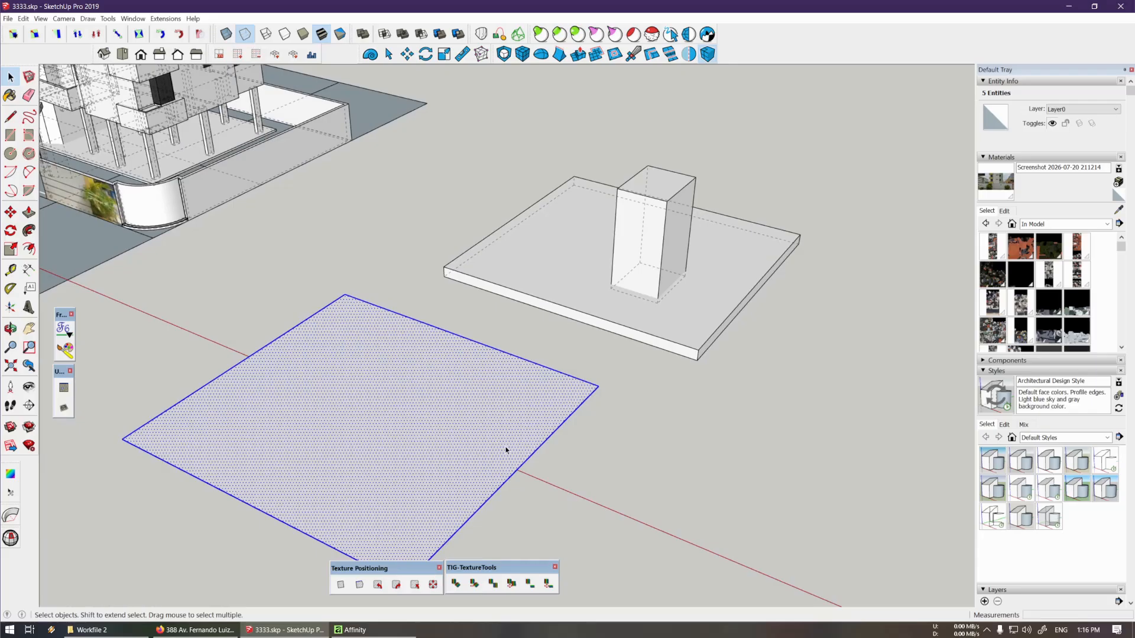
pyautogui.press('Delete')
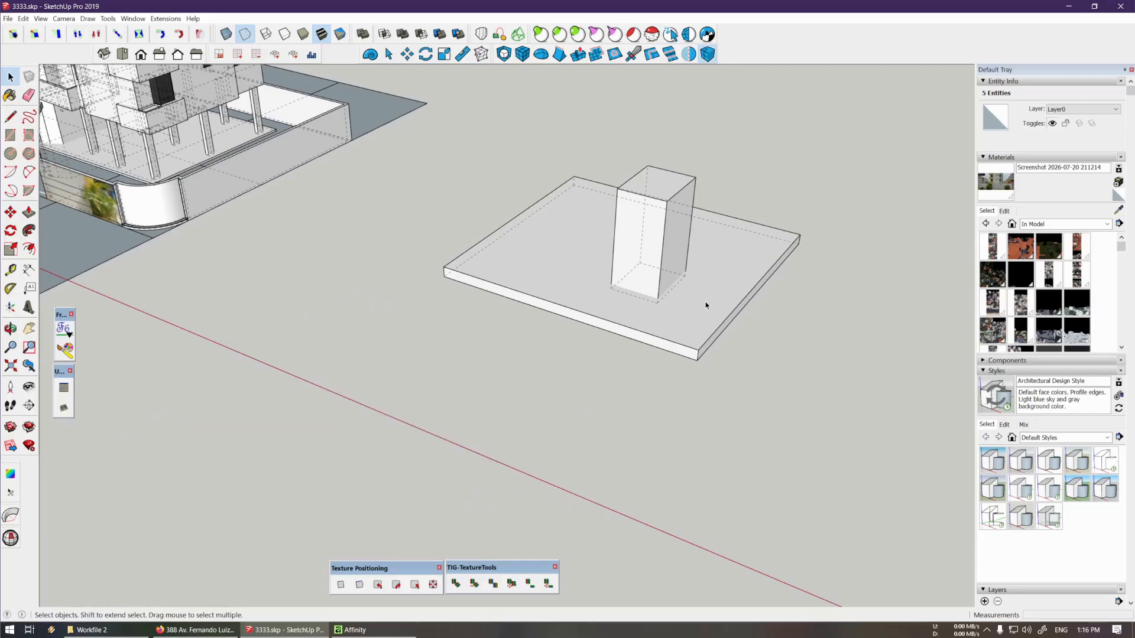
# Delete the slab's underside face and the pillar's base face hidden within the slab
pyautogui.scroll(4, 526, 347)
pyautogui.moveTo(497, 353); pyautogui.dragTo(666, 289, button='middle')
pyautogui.scroll(-2, 557, 391)
pyautogui.press('space')
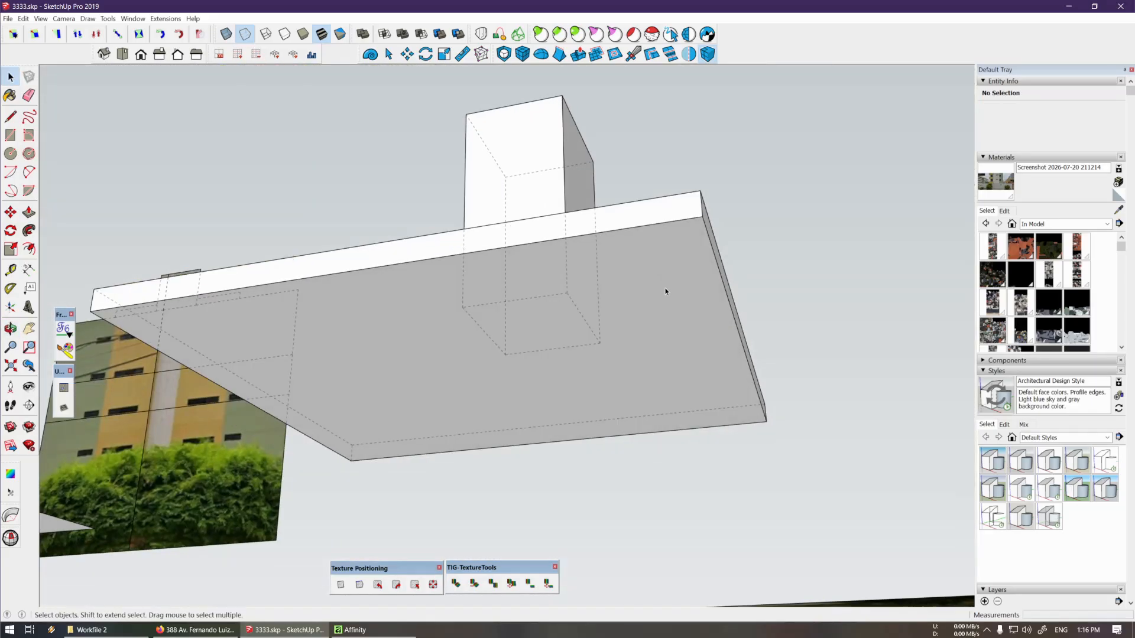
pyautogui.click(647, 317)
pyautogui.press('Delete')
pyautogui.click(538, 324)
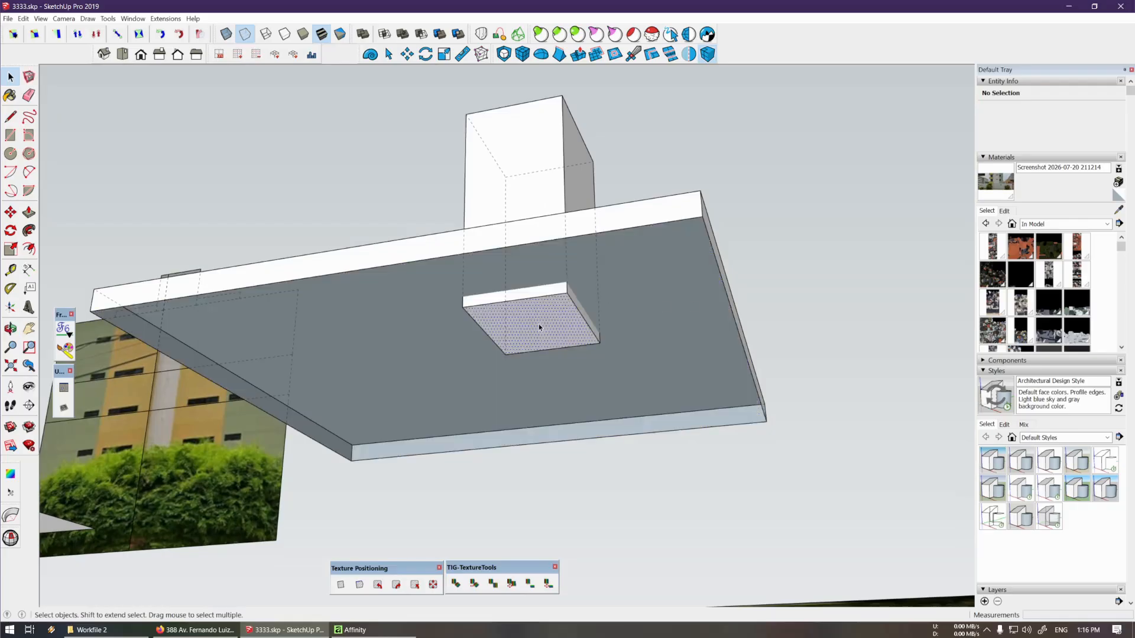
pyautogui.press('Delete')
pyautogui.moveTo(593, 296); pyautogui.dragTo(562, 413, button='middle')
pyautogui.tripleClick(491, 424)
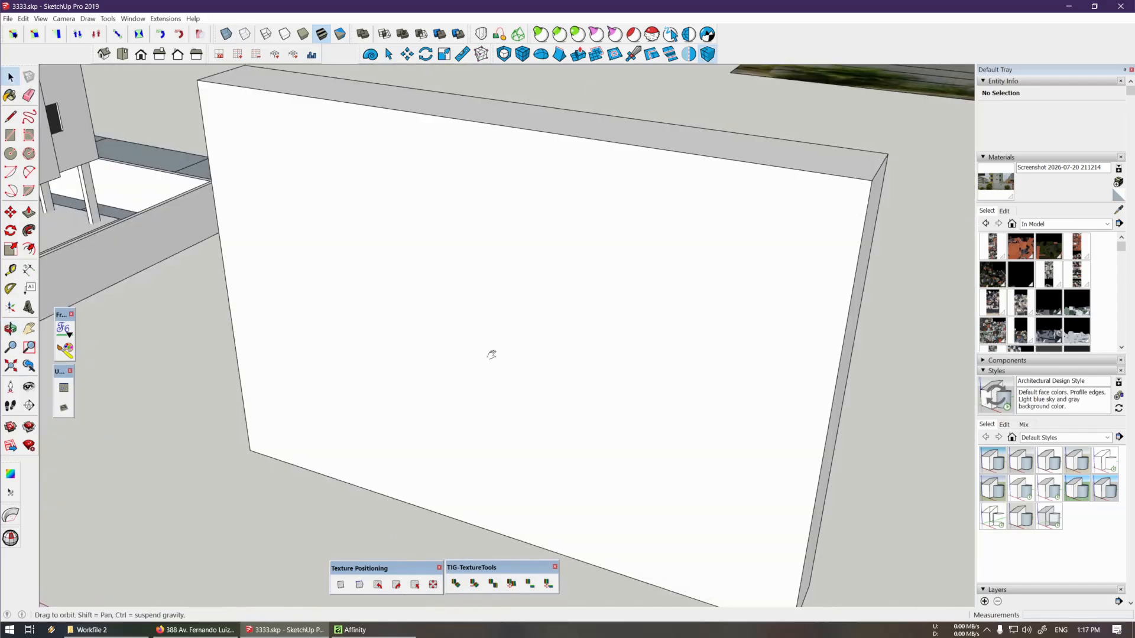
# Draw two vertical lines up from the wall's bottom edge as the sides of an arched opening
pyautogui.press('l')
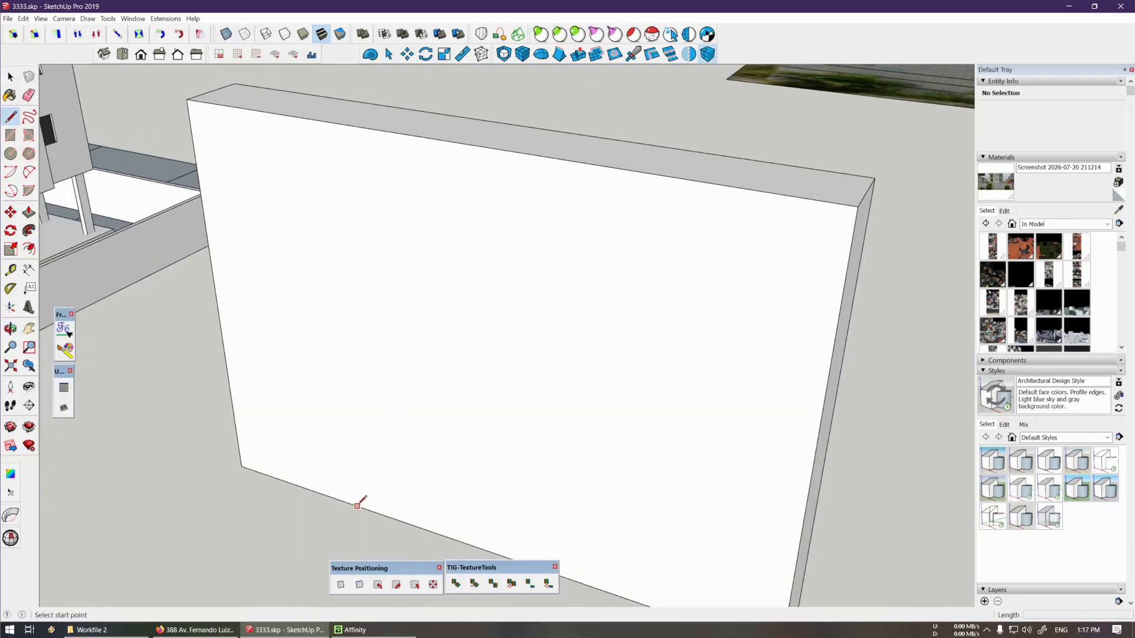
pyautogui.click(358, 507)
pyautogui.click(363, 305)
pyautogui.press('Escape')
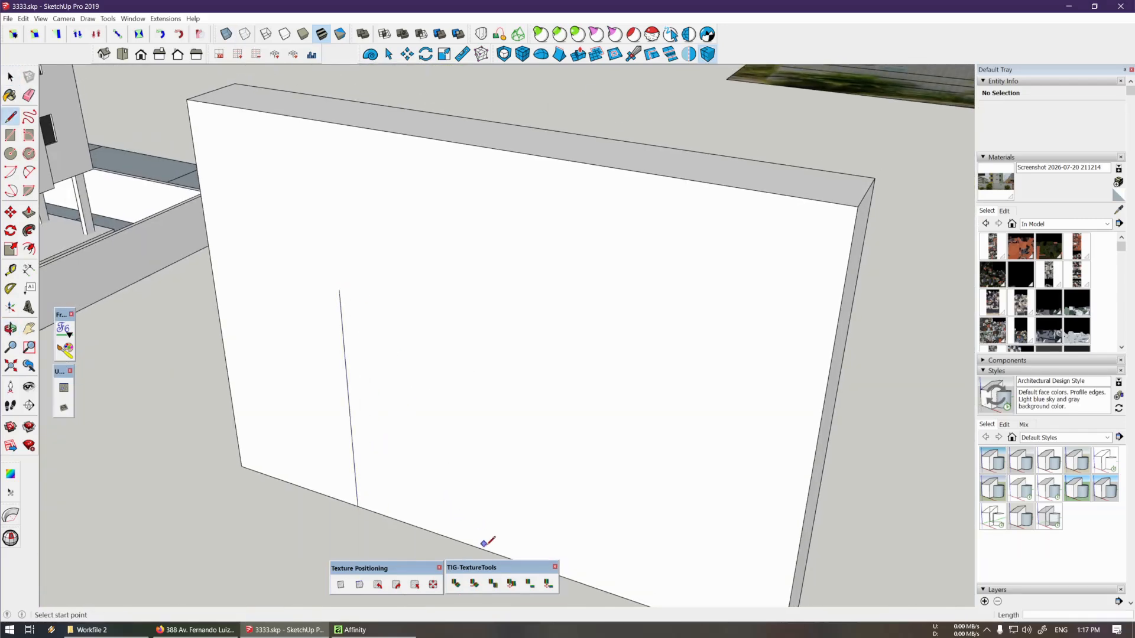
pyautogui.click(488, 549)
pyautogui.click(344, 284)
pyautogui.press('space')
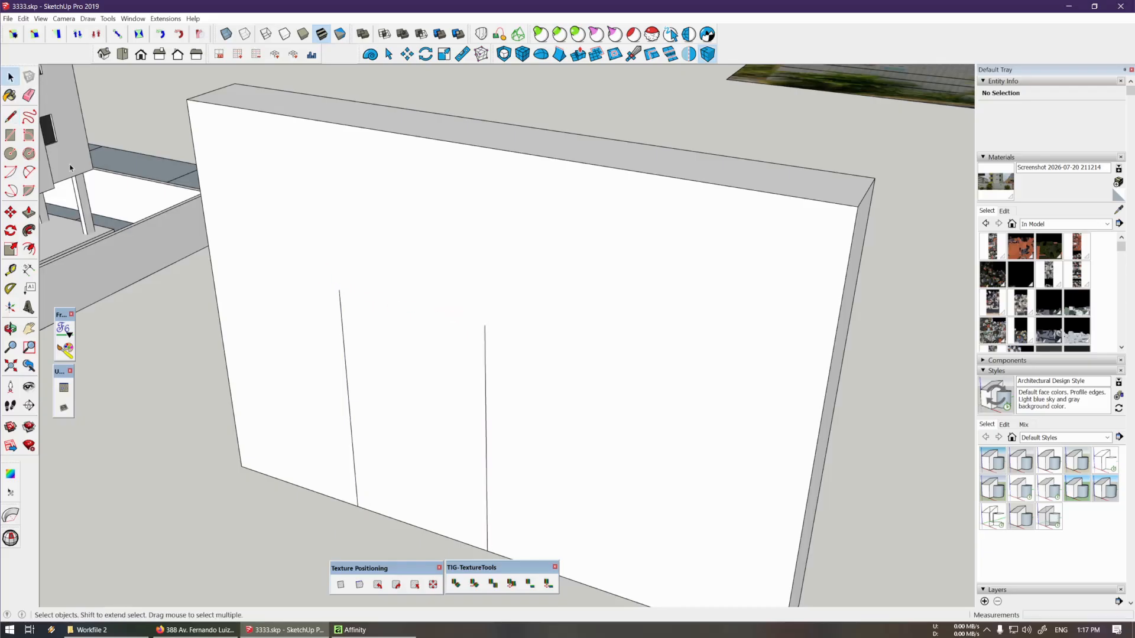
# Draw a half-circle arc with 8 segments joining the upper ends of the two vertical lines
pyautogui.click(29, 171)
pyautogui.scroll(4, 380, 319)
pyautogui.click(330, 282)
pyautogui.click(511, 324)
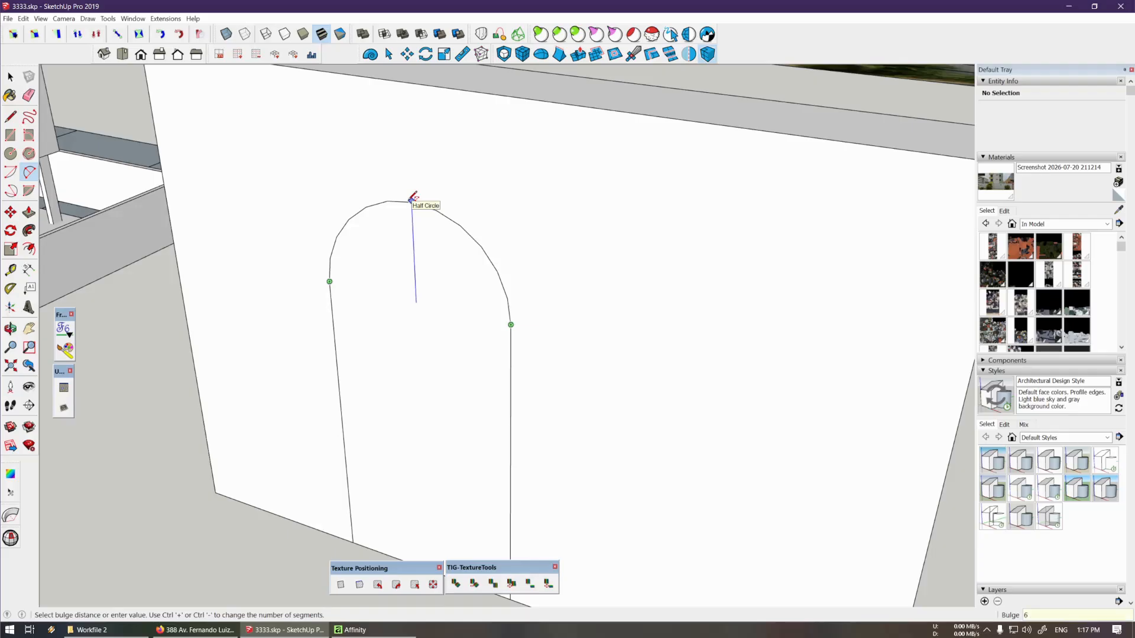
pyautogui.write('6s')
pyautogui.press('Return')
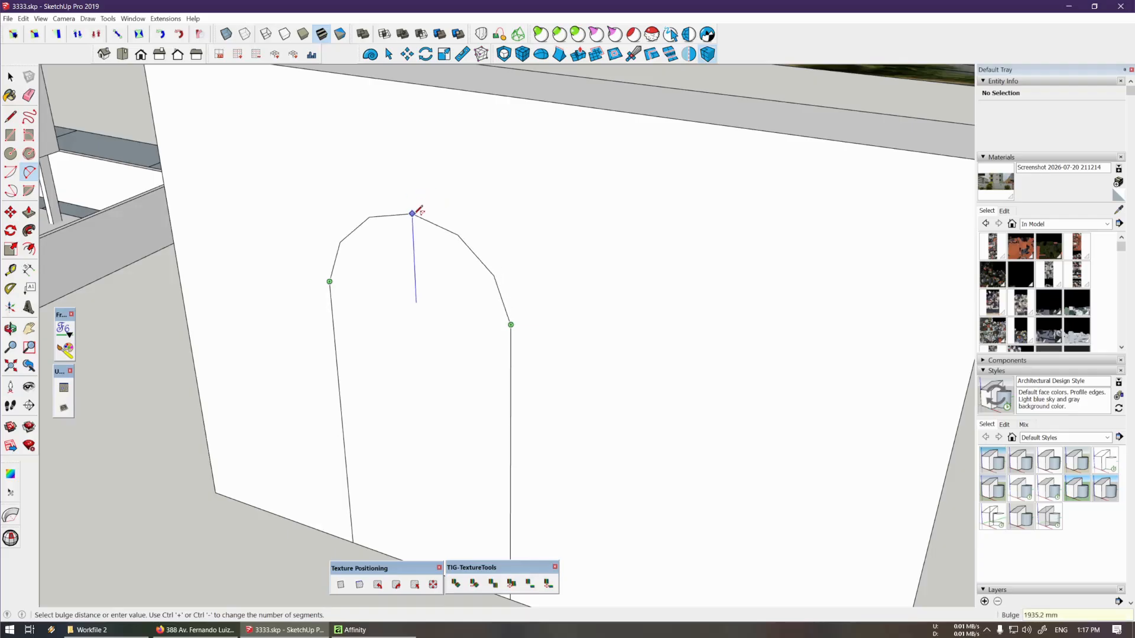
pyautogui.hotkey('ctrl', '+')
pyautogui.hotkey('ctrl', '+')
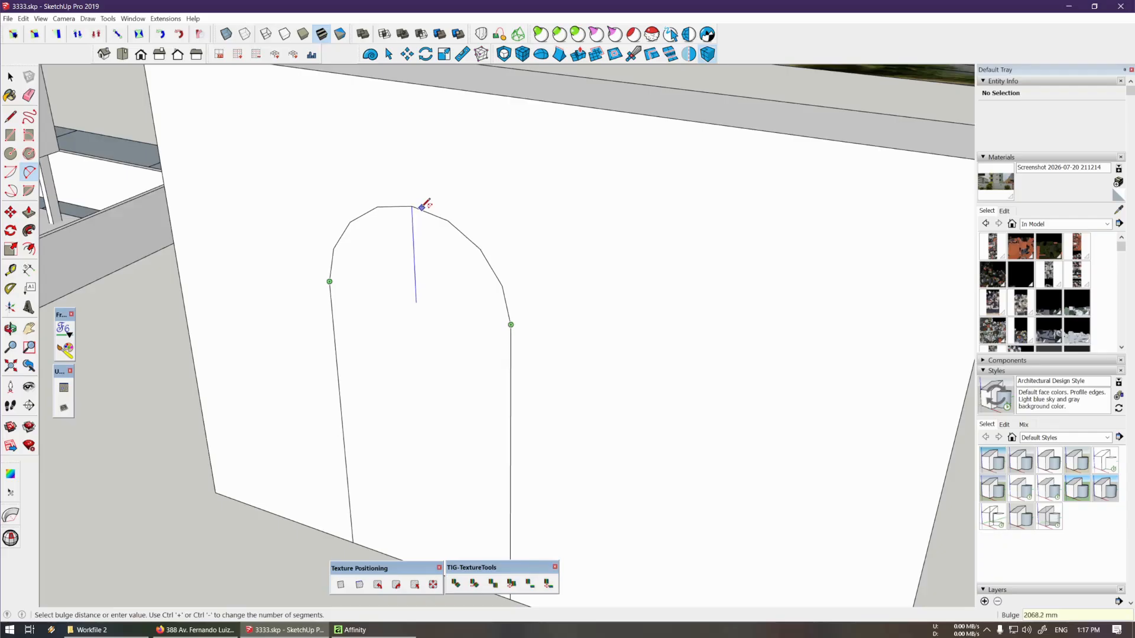
pyautogui.click(425, 204)
# Push the arched face into the wall with Push/Pull to form a recessed opening
pyautogui.scroll(-5, 437, 225)
pyautogui.scroll(5, 467, 364)
pyautogui.press('space')
pyautogui.press('p')
pyautogui.click(431, 385)
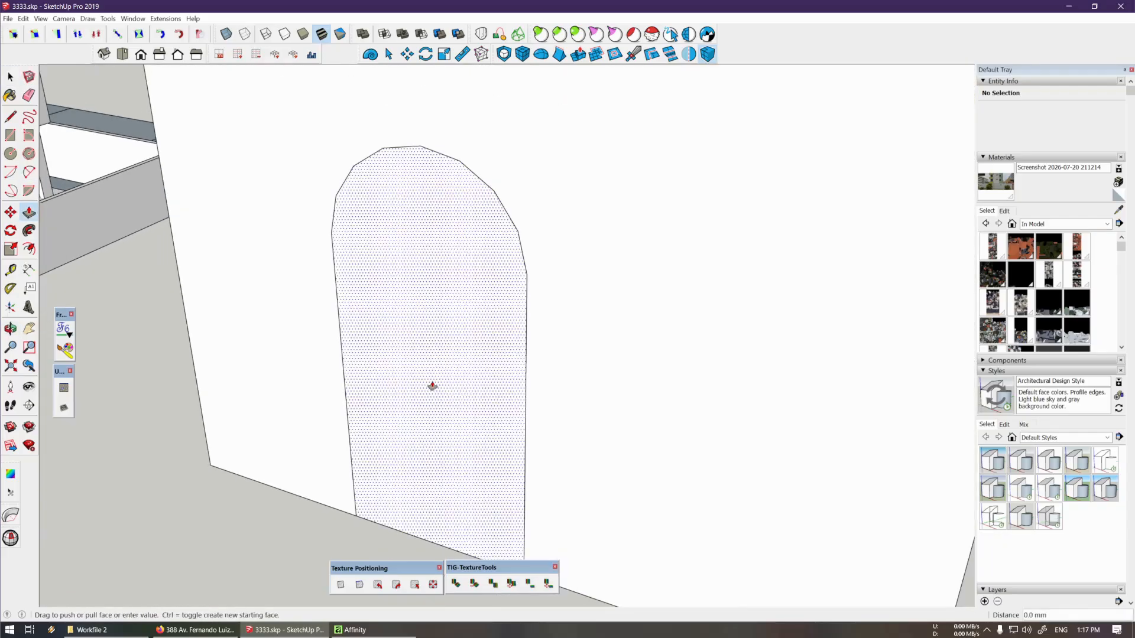
pyautogui.click(451, 365)
pyautogui.press('space')
pyautogui.scroll(-2, 453, 378)
pyautogui.scroll(1, 457, 373)
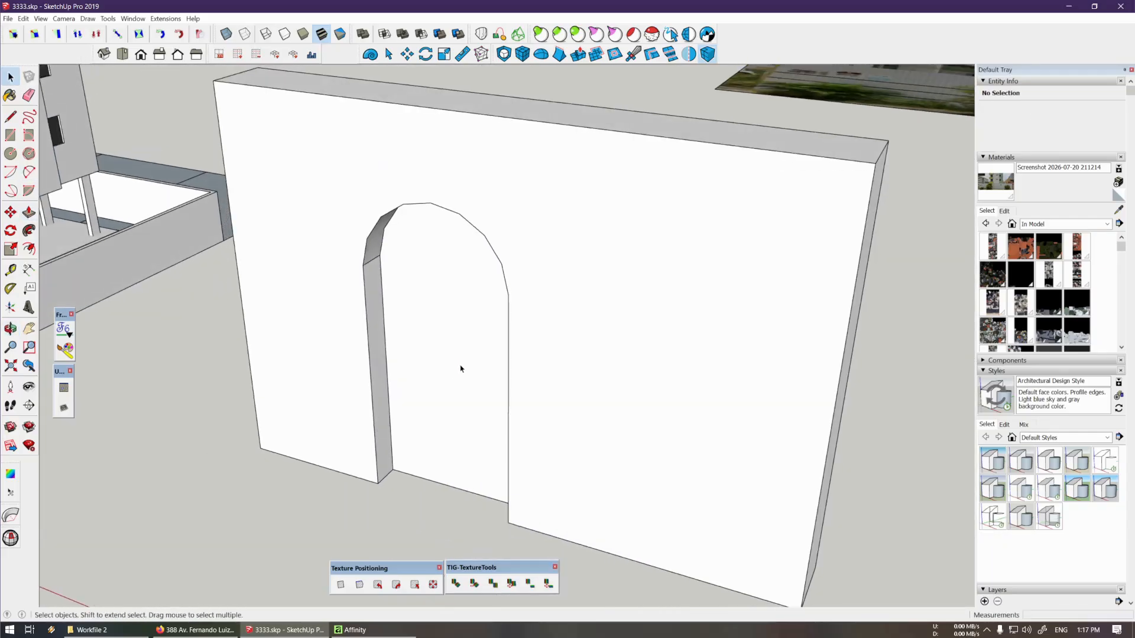
# Select the back face of the arched recess and count its triangles
pyautogui.moveTo(503, 452); pyautogui.dragTo(445, 368, button='middle')
pyautogui.click(458, 383)
pyautogui.scroll(2, 441, 369)
pyautogui.moveTo(443, 327); pyautogui.dragTo(418, 280, button='middle')
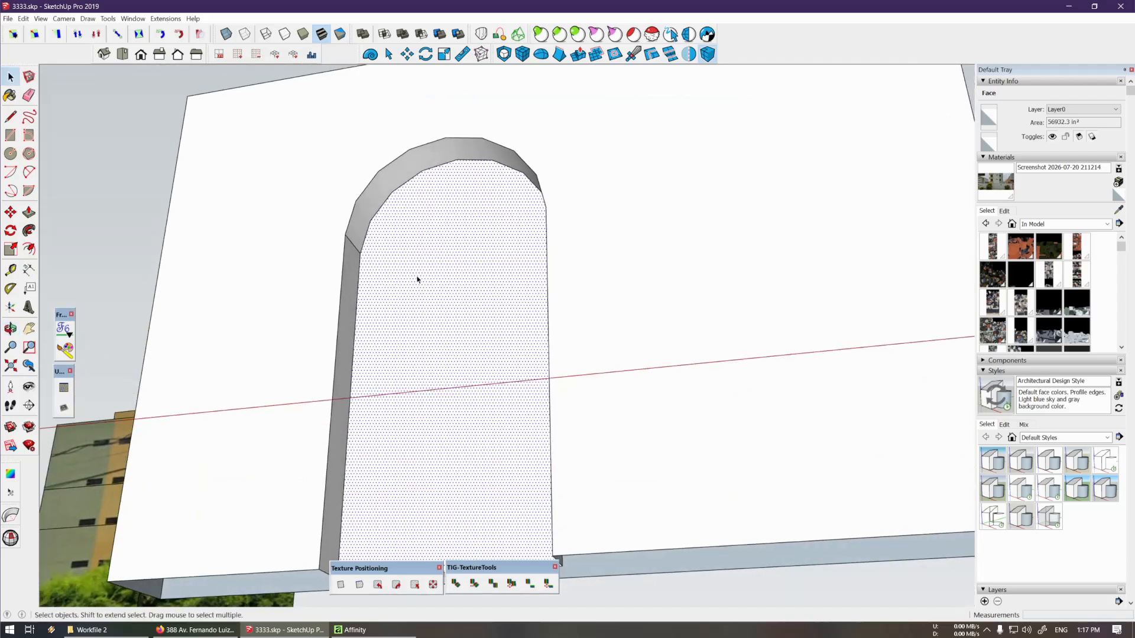
pyautogui.press('t')
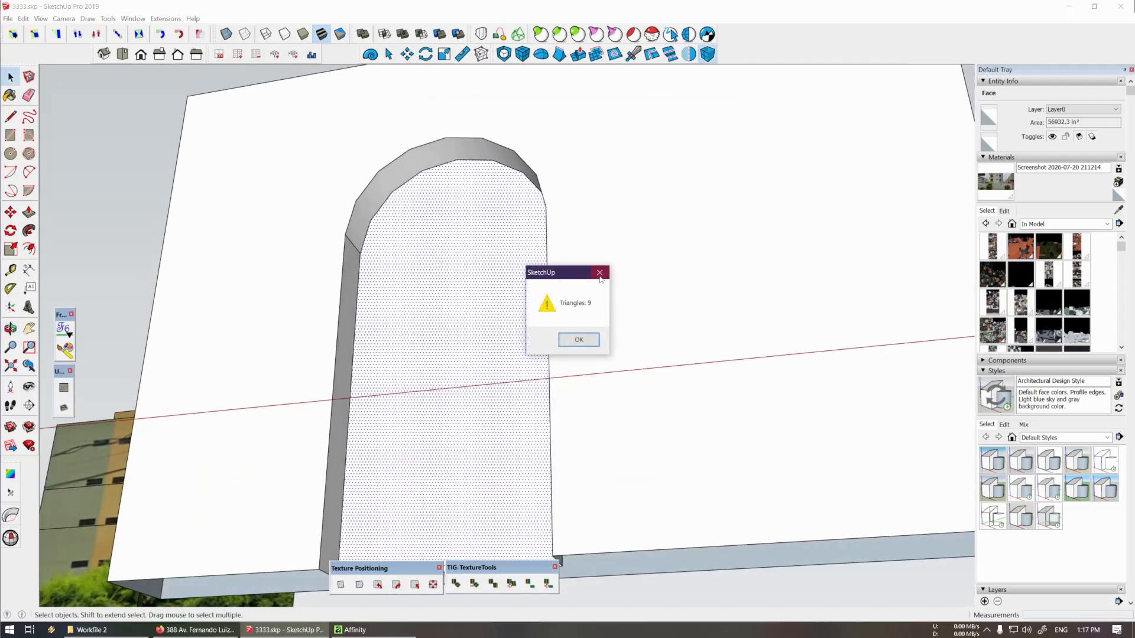
pyautogui.click(600, 275)
pyautogui.moveTo(464, 329); pyautogui.dragTo(458, 320, button='middle')
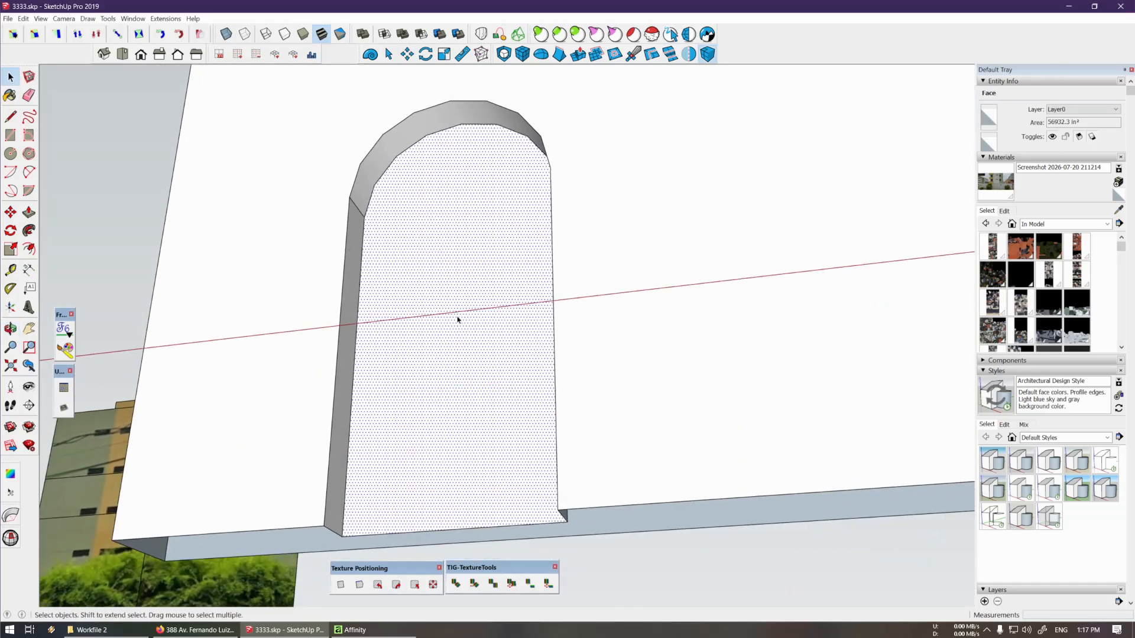
# Make the recess's back face and its edges a separate group, and open it for editing with the rest hidden
pyautogui.hotkey('ctrl', 'z')
pyautogui.hotkey('ctrl', 'z')
pyautogui.hotkey('ctrl', 'z')
pyautogui.hotkey('ctrl', 'z')
pyautogui.hotkey('ctrl', 'z')
pyautogui.hotkey('ctrl', 'z')
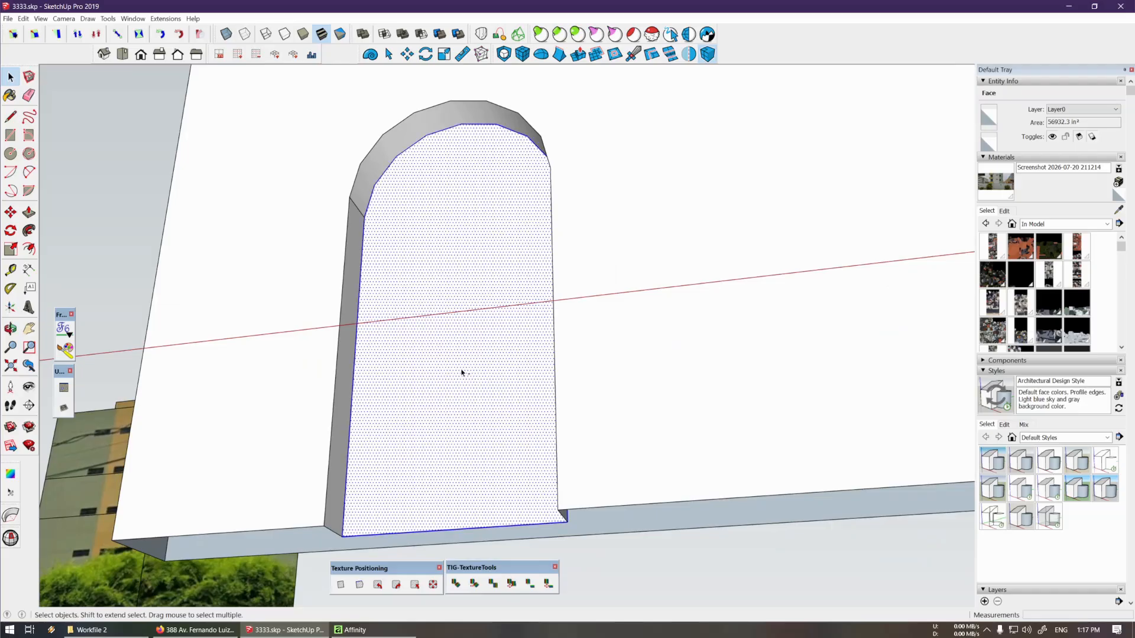
pyautogui.scroll(2, 449, 271)
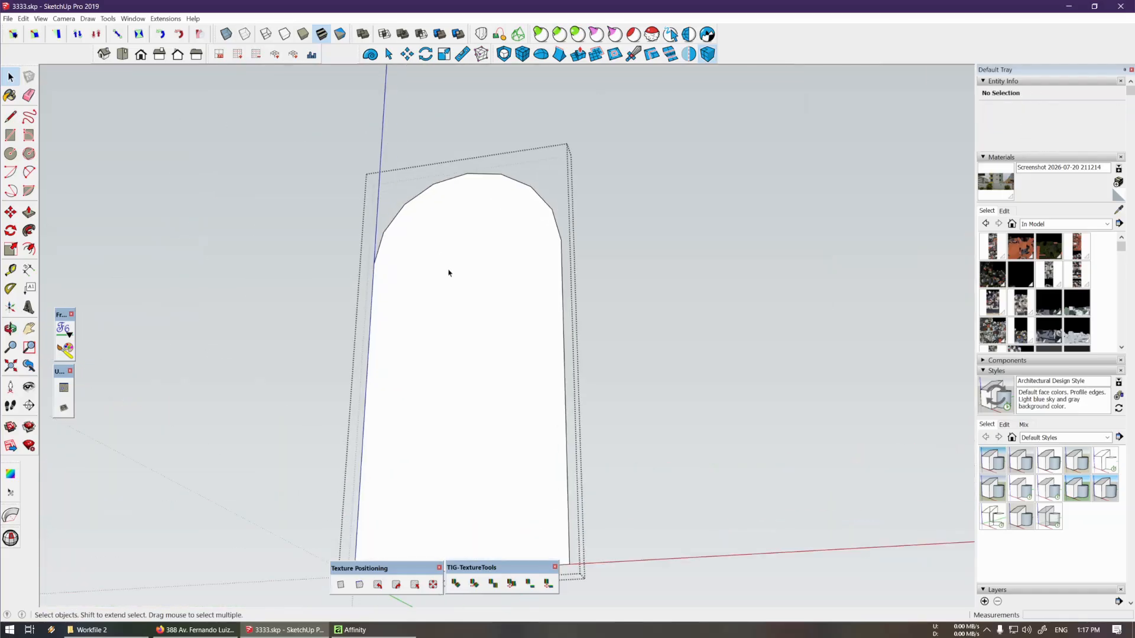
# Draw a line between the arc's two endpoints and remove the arc edges above it, leaving a four-sided panel
pyautogui.press('l')
pyautogui.click(374, 264)
pyautogui.click(561, 240)
pyautogui.press('e')
pyautogui.moveTo(561, 225); pyautogui.dragTo(533, 201)
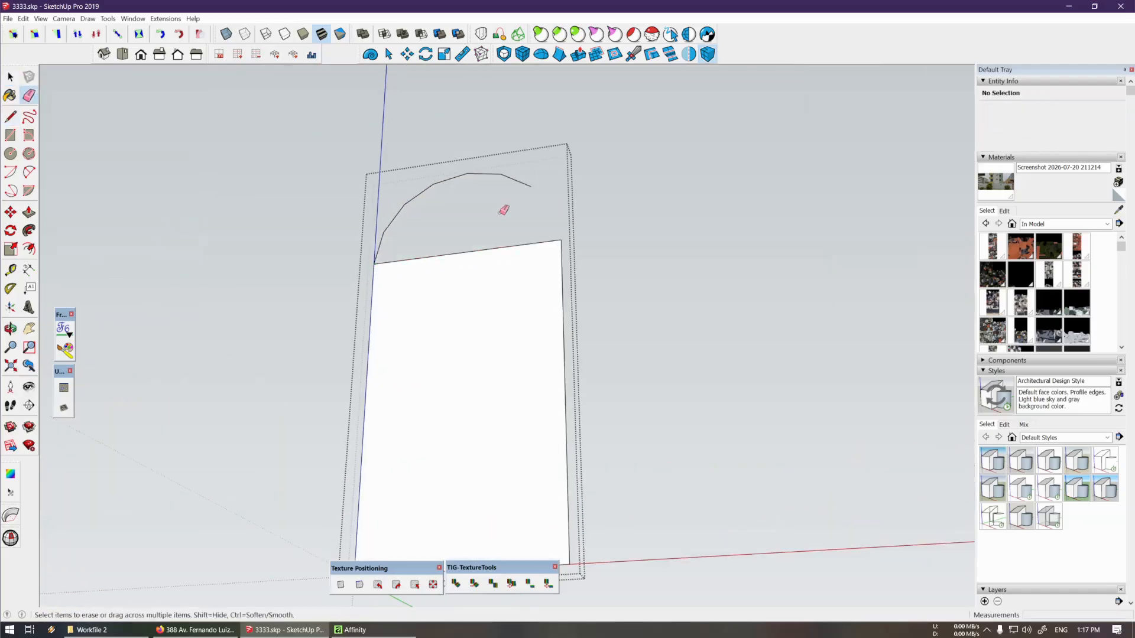
pyautogui.hotkey('ctrl', 'a')
pyautogui.hotkey('shift', 'c')
pyautogui.press('space')
# Select the four-sided panel face and count its triangles
pyautogui.click(484, 342)
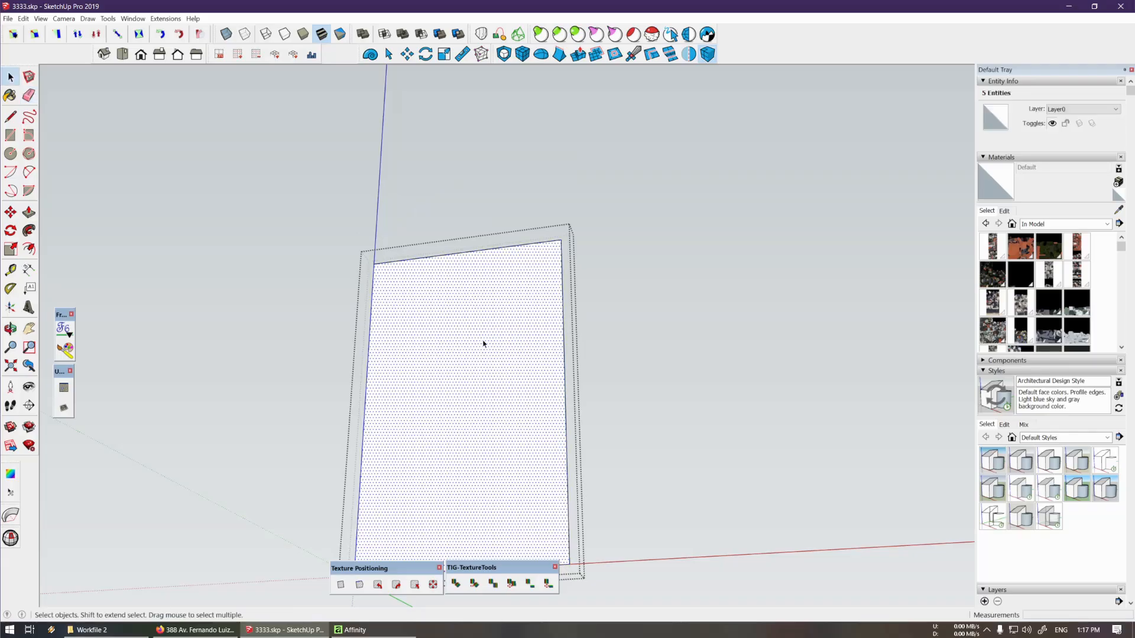
pyautogui.hotkey('shift', 't')
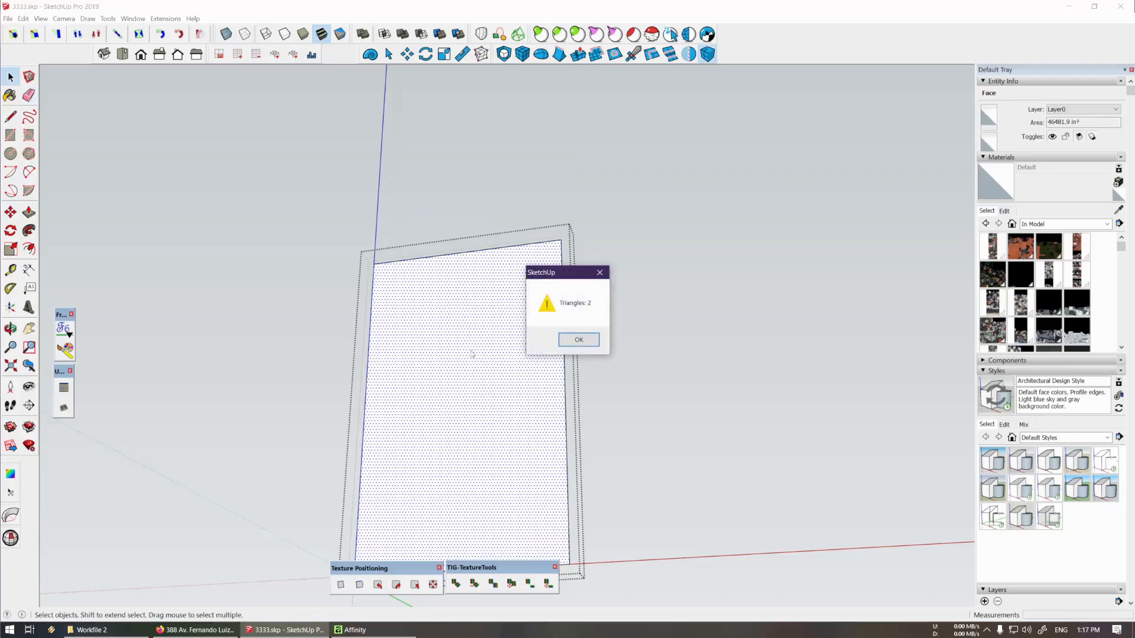
pyautogui.click(578, 343)
# Show the rest of the model again and move the panel face about 97.5 mm back from the arched recess
pyautogui.press('h')
pyautogui.moveTo(487, 375); pyautogui.dragTo(520, 411, button='middle')
pyautogui.scroll(2, 456, 428)
pyautogui.press('m')
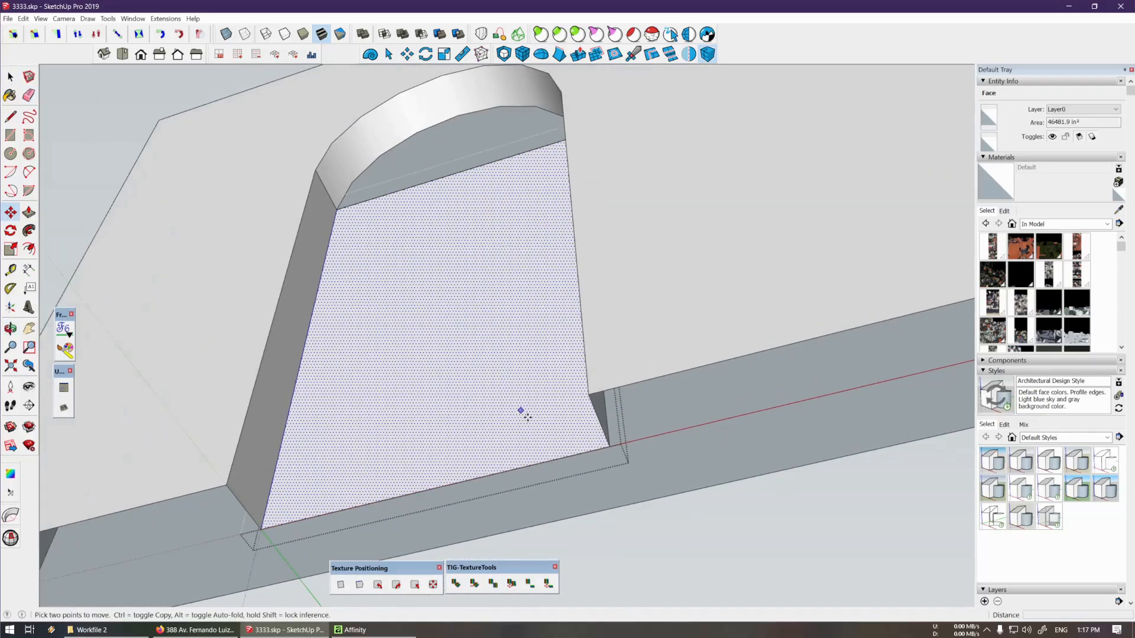
pyautogui.scroll(3, 526, 416)
pyautogui.click(539, 403)
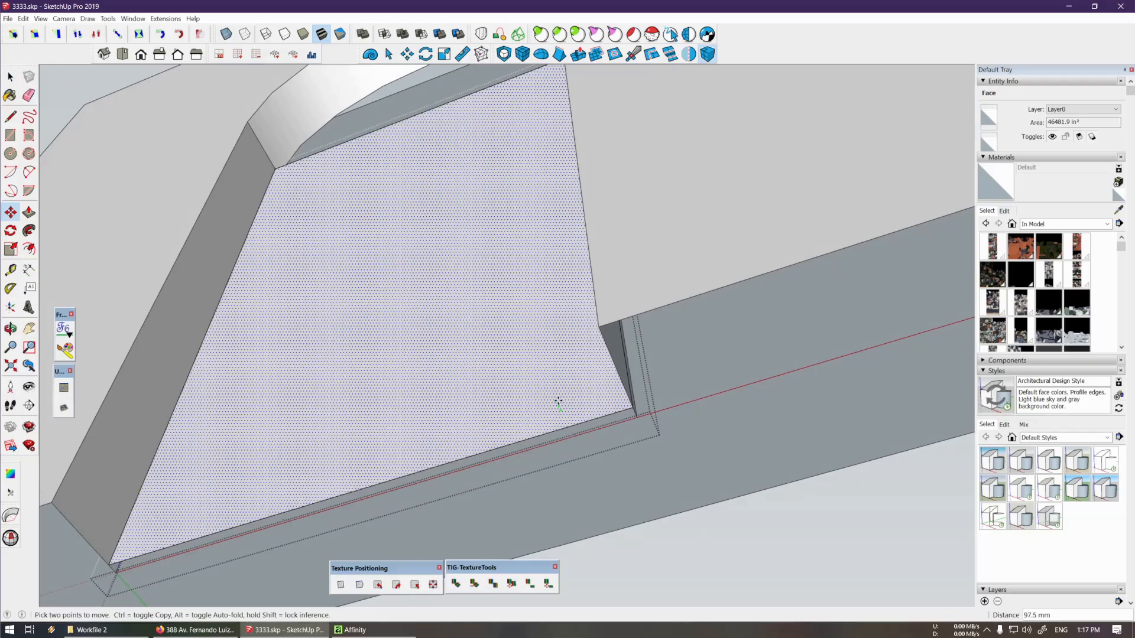
pyautogui.click(557, 403)
pyautogui.keyDown('shift'); pyautogui.moveTo(559, 383); pyautogui.dragTo(526, 349, button='middle'); pyautogui.keyUp('shift')
# Scale the panel by about 1.05 from its corner, and stretch it upward by about 1.26 to cover the whole arch
pyautogui.press('s')
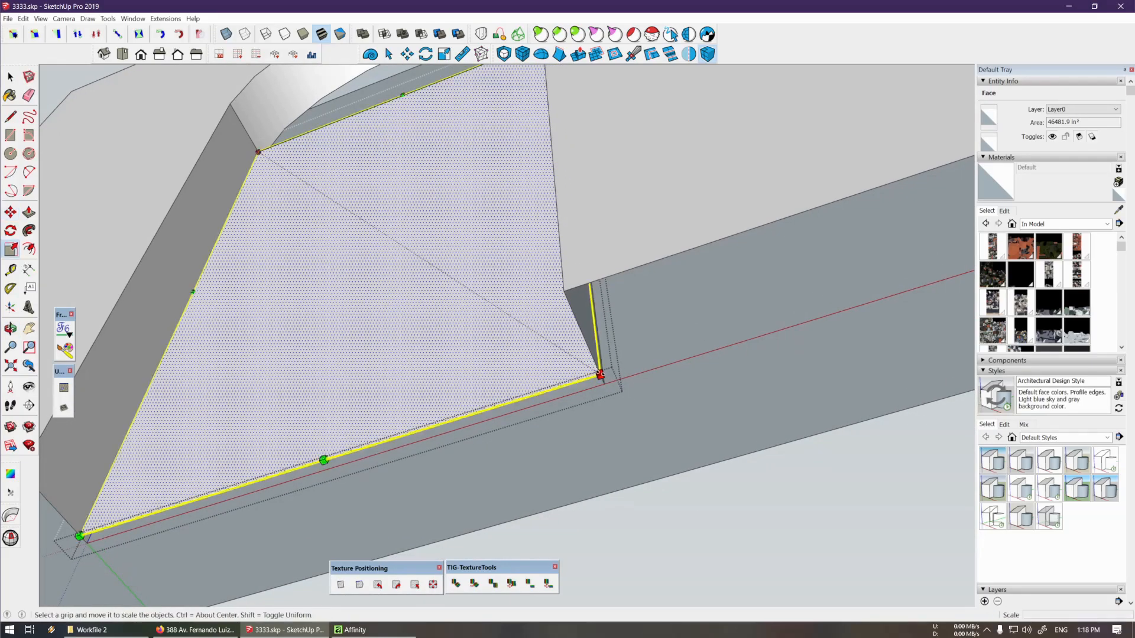
pyautogui.click(600, 374)
pyautogui.click(618, 385)
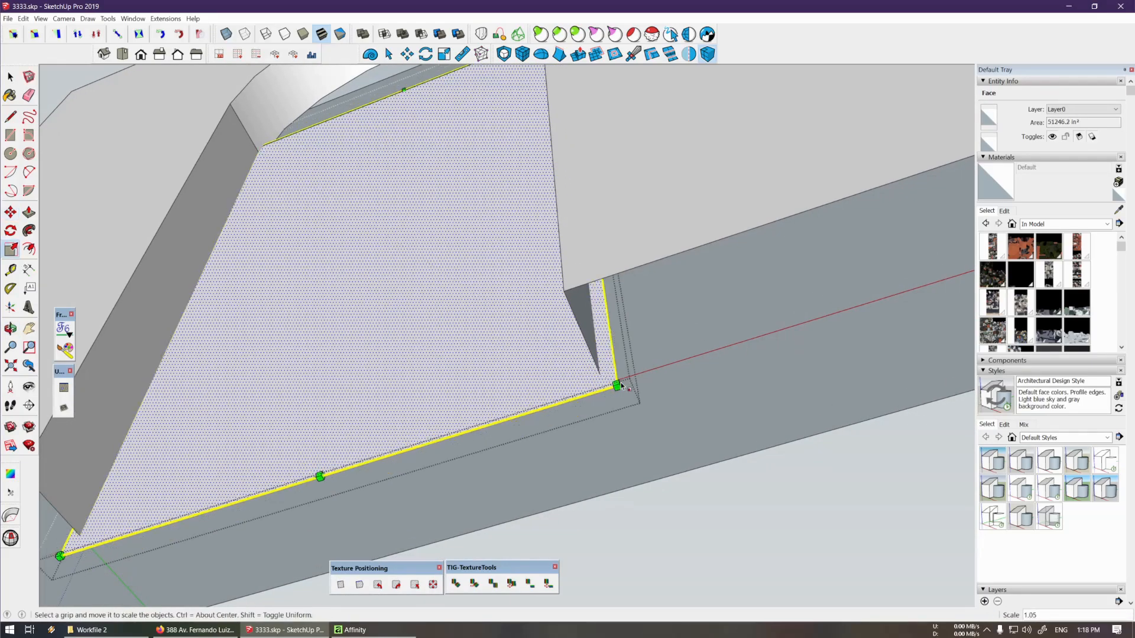
pyautogui.moveTo(591, 374); pyautogui.dragTo(567, 360, button='middle')
pyautogui.moveTo(459, 406); pyautogui.dragTo(475, 376, button='middle')
pyautogui.click(477, 314)
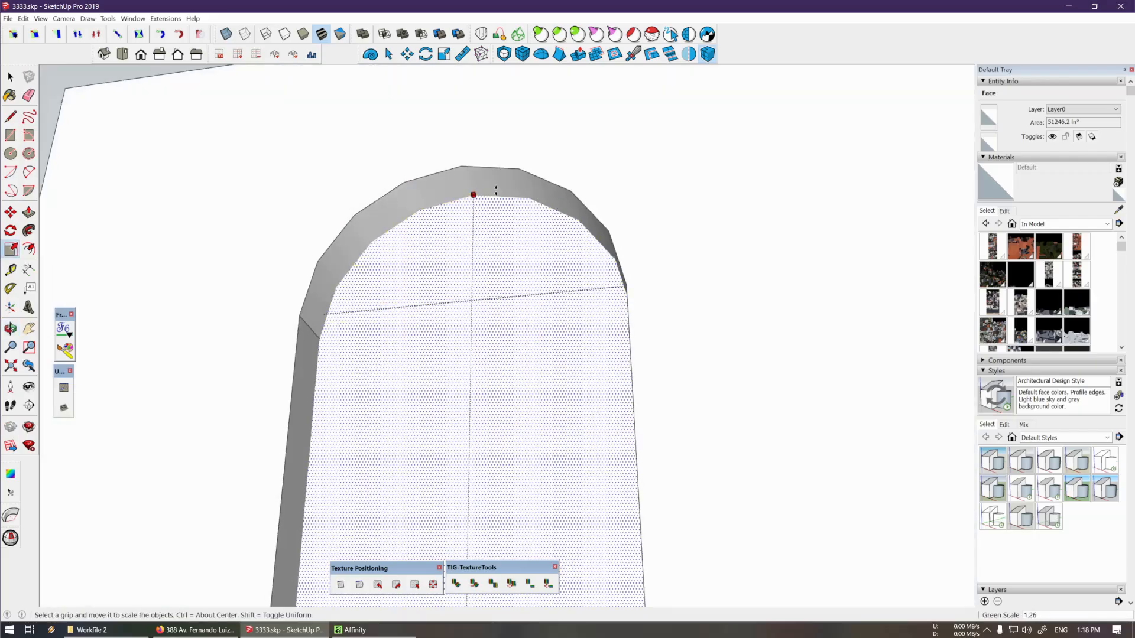
pyautogui.click(495, 198)
# Examine the enlarged panel behind the arched opening from the back and the front of the wall
pyautogui.scroll(-3, 510, 357)
pyautogui.moveTo(510, 358); pyautogui.dragTo(579, 275, button='middle')
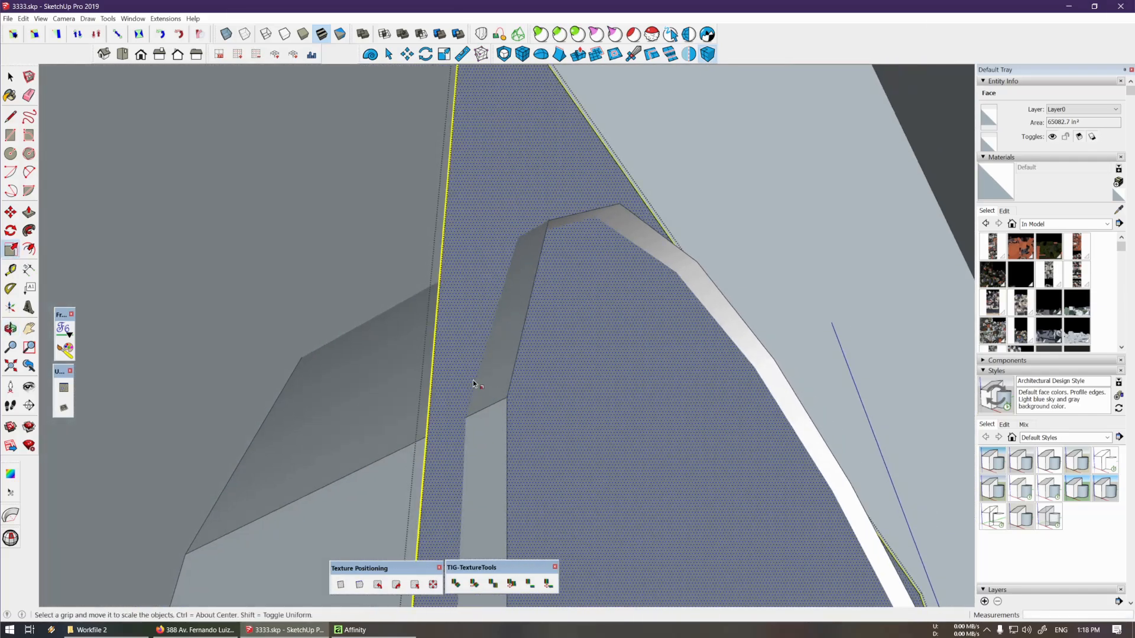
pyautogui.moveTo(493, 363); pyautogui.dragTo(646, 278, button='middle')
pyautogui.scroll(-3, 636, 314)
pyautogui.press('space')
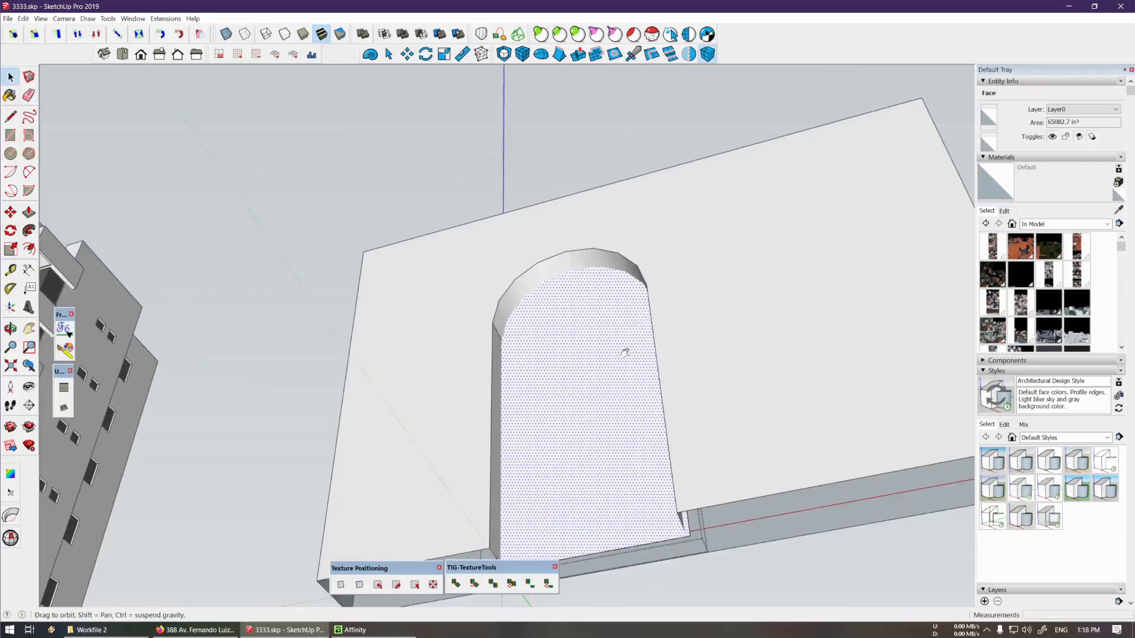
pyautogui.moveTo(626, 349); pyautogui.dragTo(446, 418, button='middle')
pyautogui.scroll(1, 445, 417)
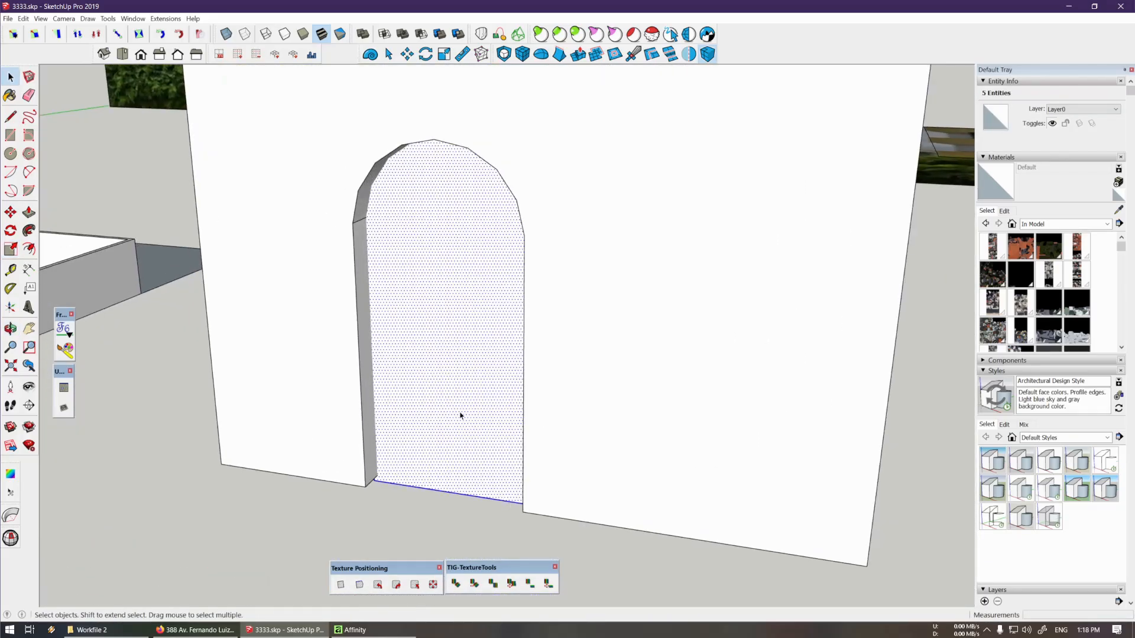
# Try moving the panel downward behind the arched opening
pyautogui.press('m')
pyautogui.scroll(-2, 455, 412)
pyautogui.click(284, 492)
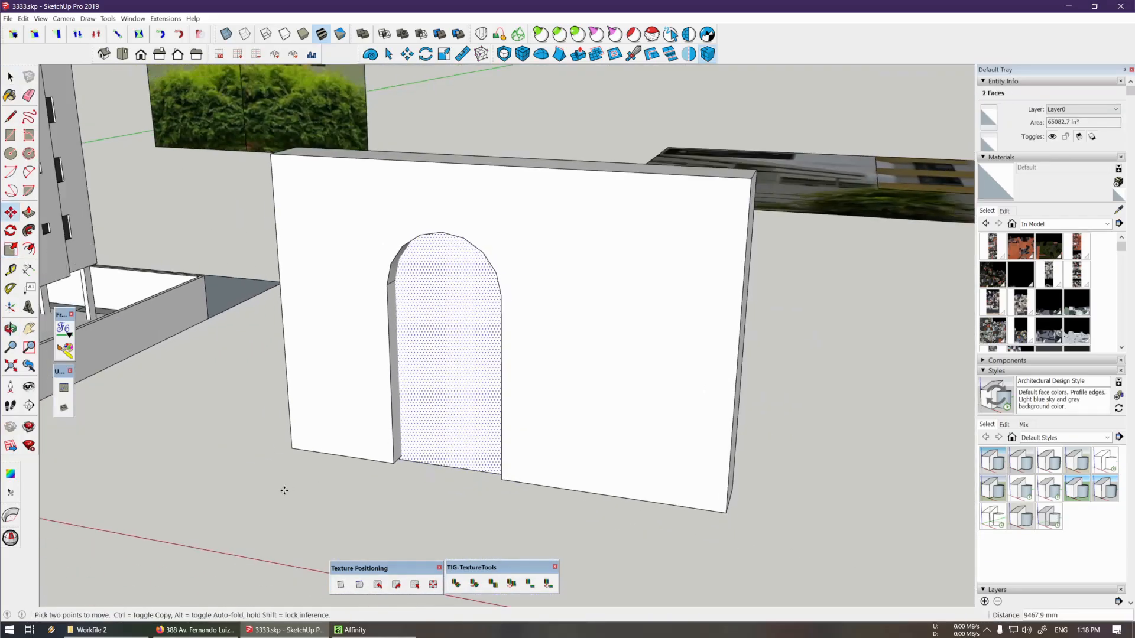
pyautogui.press('space')
pyautogui.press('m')
pyautogui.click(437, 425)
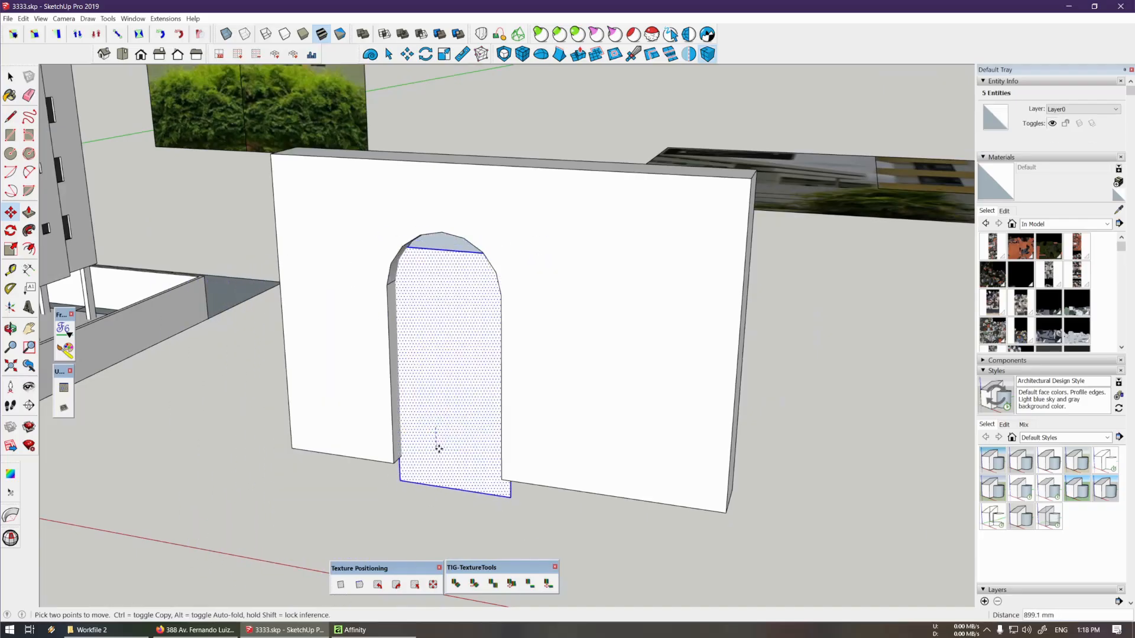
pyautogui.press('Escape')
pyautogui.scroll(-2, 438, 449)
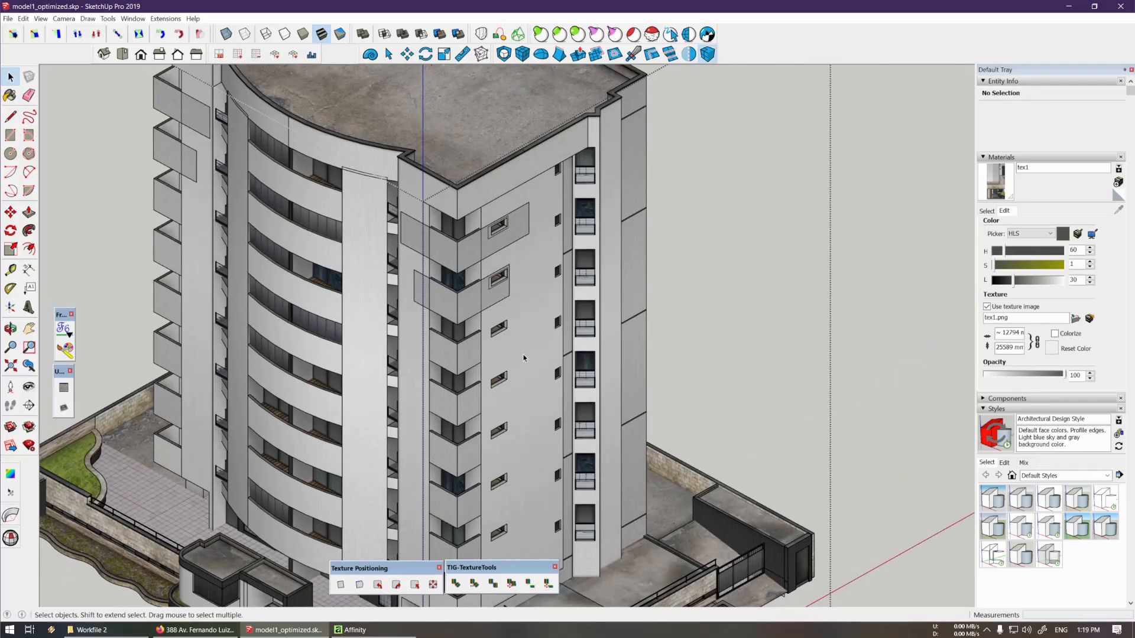
# Select the dark door group in the tower's corner balconies of model1_optimized.skp and examine how it sits in the recess
pyautogui.scroll(3, 524, 358)
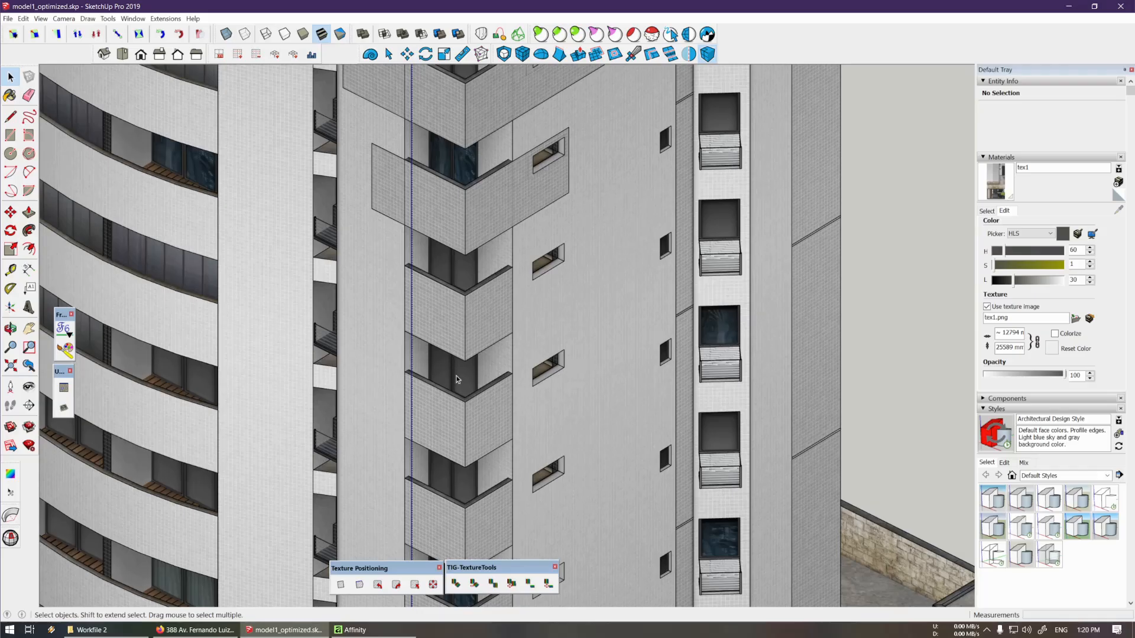
pyautogui.scroll(10, 457, 379)
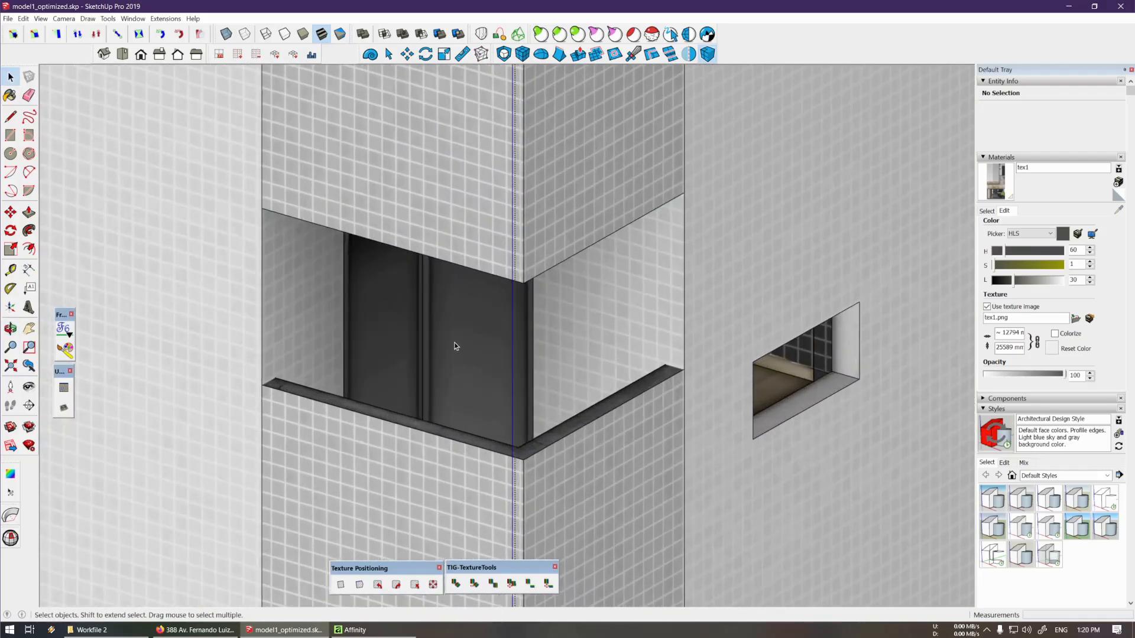
pyautogui.scroll(-4, 455, 345)
pyautogui.scroll(2, 461, 342)
pyautogui.click(428, 365)
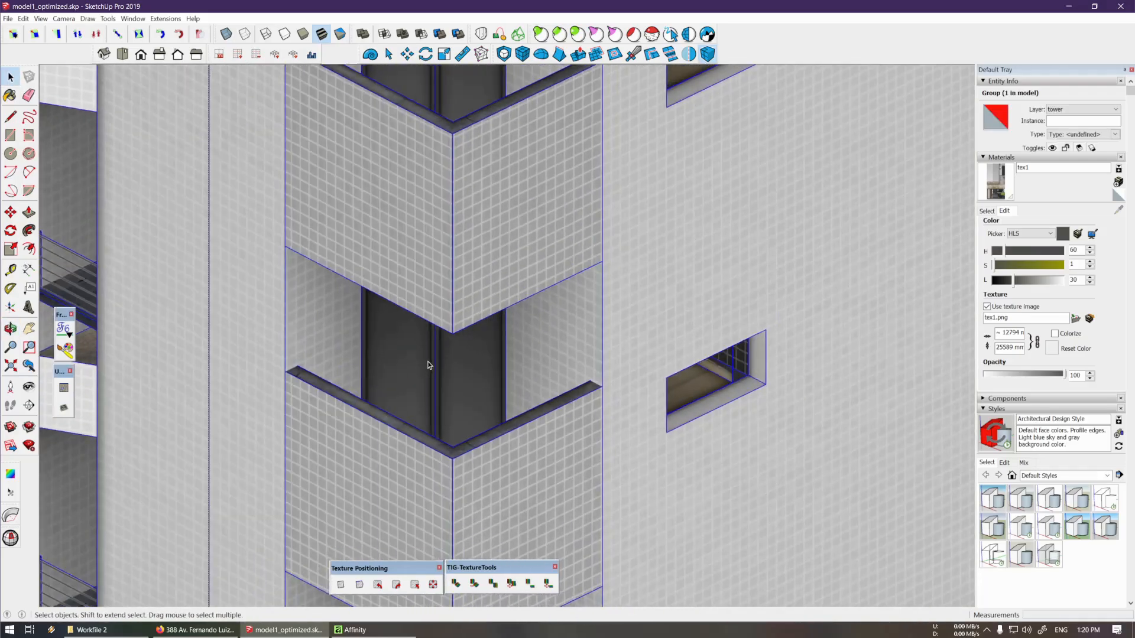
pyautogui.scroll(-5, 452, 371)
pyautogui.scroll(5, 460, 379)
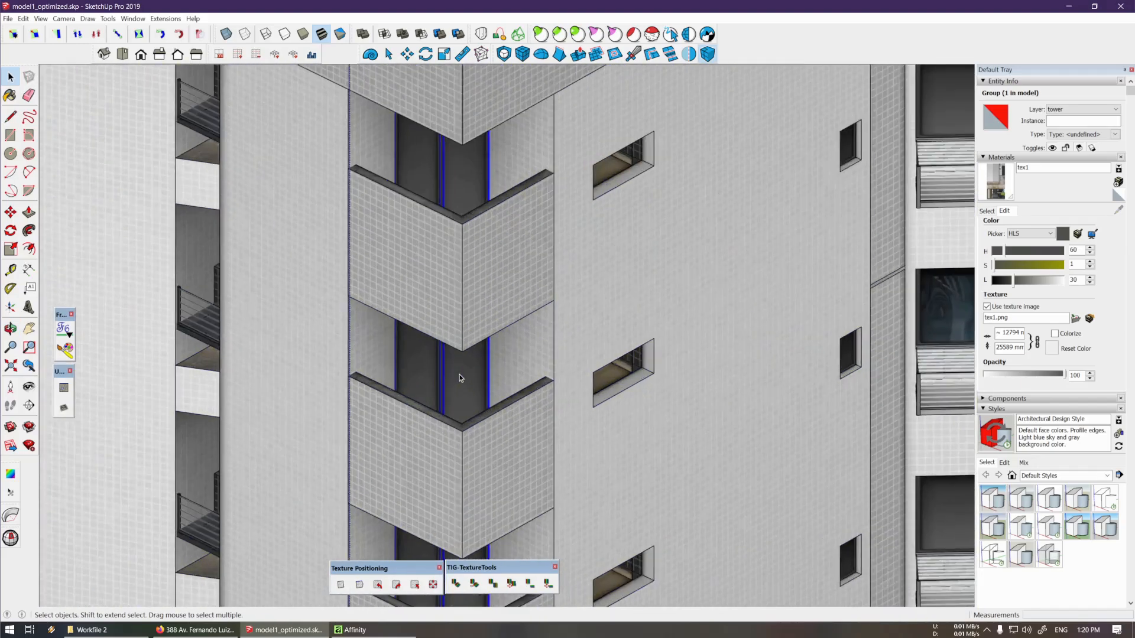
pyautogui.moveTo(459, 374); pyautogui.dragTo(431, 267, button='middle')
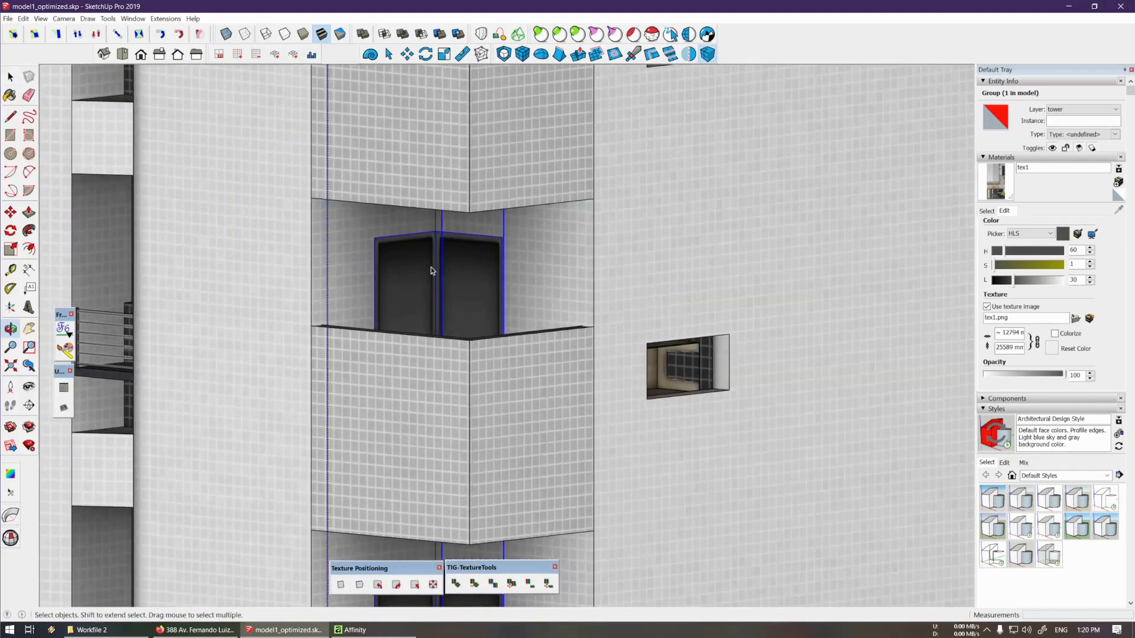
# Inspect the tower wall geometry behind the balcony doors with its connected faces selected, and return to the full model
pyautogui.hotkey('ctrl', 'z')
pyautogui.hotkey('ctrl', 'z')
pyautogui.hotkey('ctrl', 'z')
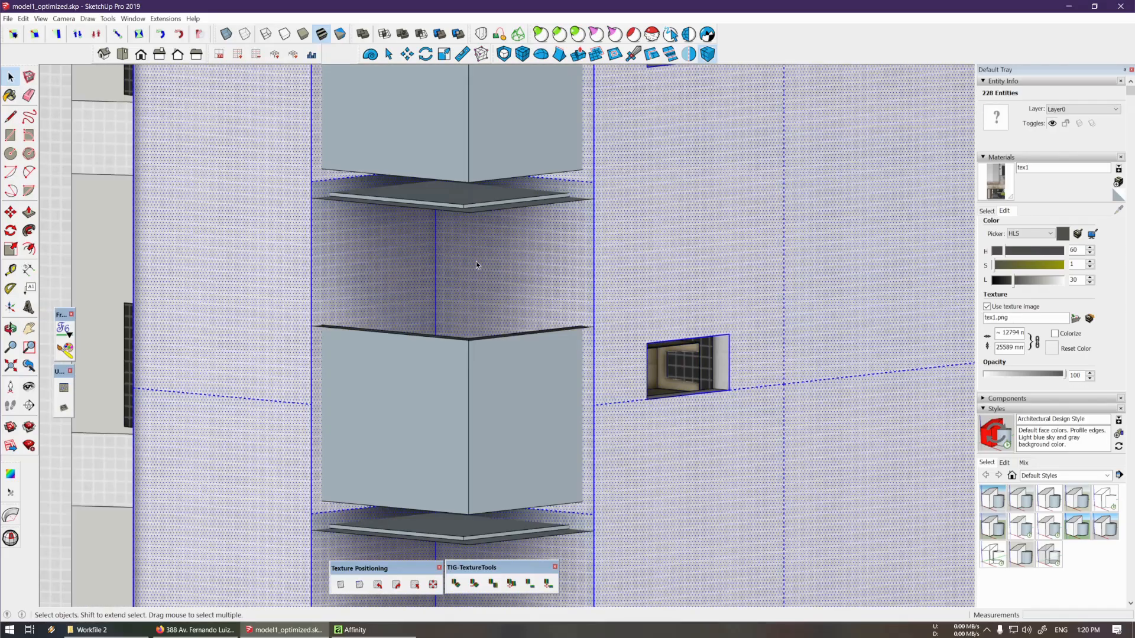
pyautogui.moveTo(450, 283); pyautogui.dragTo(424, 314, button='middle')
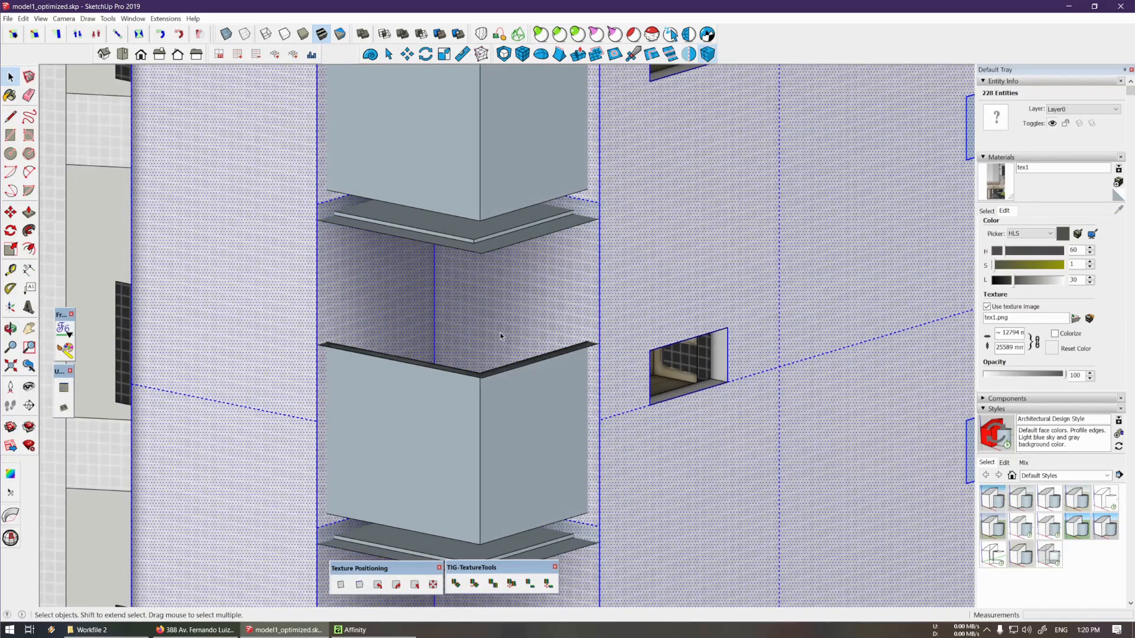
pyautogui.moveTo(500, 332); pyautogui.dragTo(500, 346, button='middle')
pyautogui.scroll(2, 499, 345)
pyautogui.scroll(-2, 500, 345)
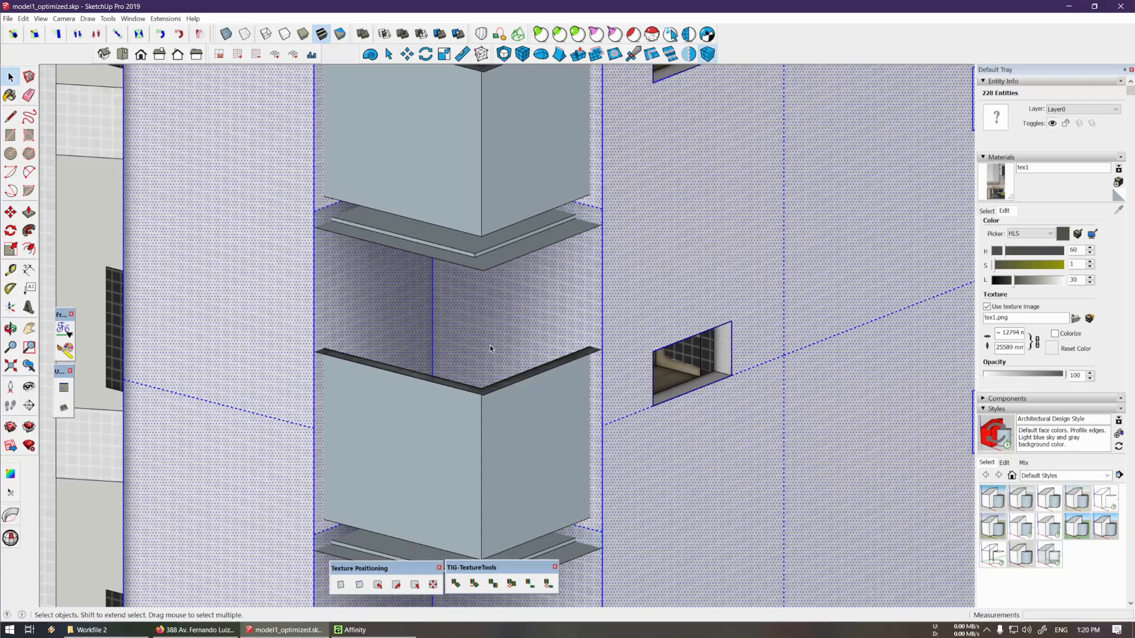
pyautogui.hotkey('ctrl', 'z')
pyautogui.hotkey('ctrl', 'z')
# Try moving the balcony door group sideways out of its corner recess by about 998 mm
pyautogui.click(453, 330)
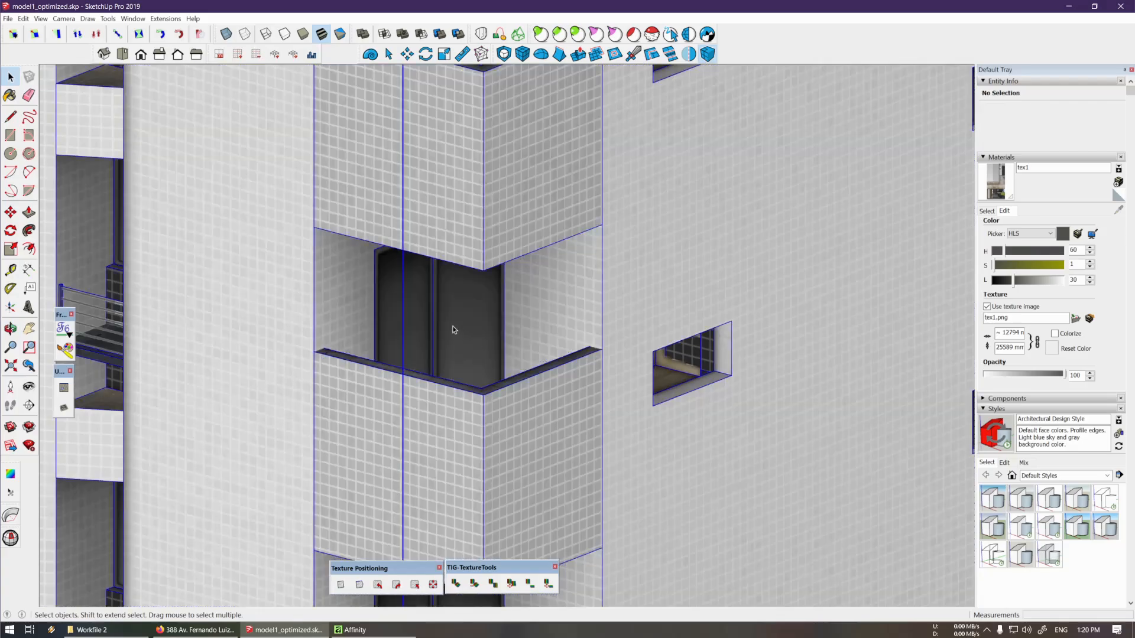
pyautogui.scroll(2, 452, 330)
pyautogui.scroll(-1, 467, 321)
pyautogui.press('m')
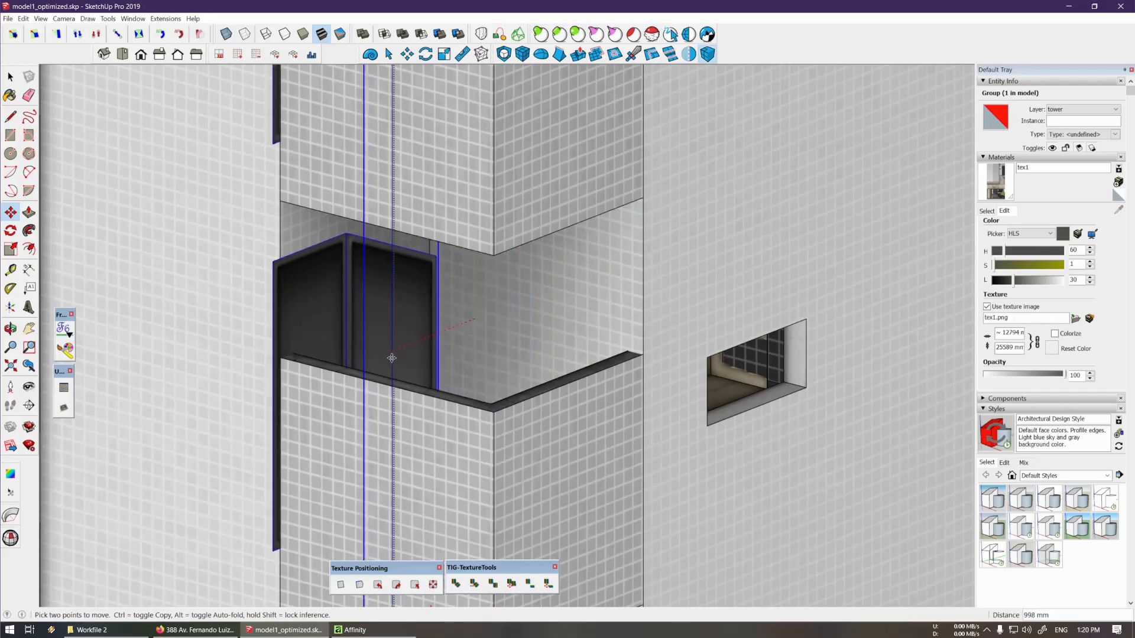
pyautogui.press('space')
# Try moving the balcony door group along the red axis by about 59 mm inside its corner recess
pyautogui.scroll(2, 470, 325)
pyautogui.moveTo(484, 314); pyautogui.dragTo(469, 354, button='middle')
pyautogui.scroll(2, 499, 360)
pyautogui.press('m')
pyautogui.click(502, 360)
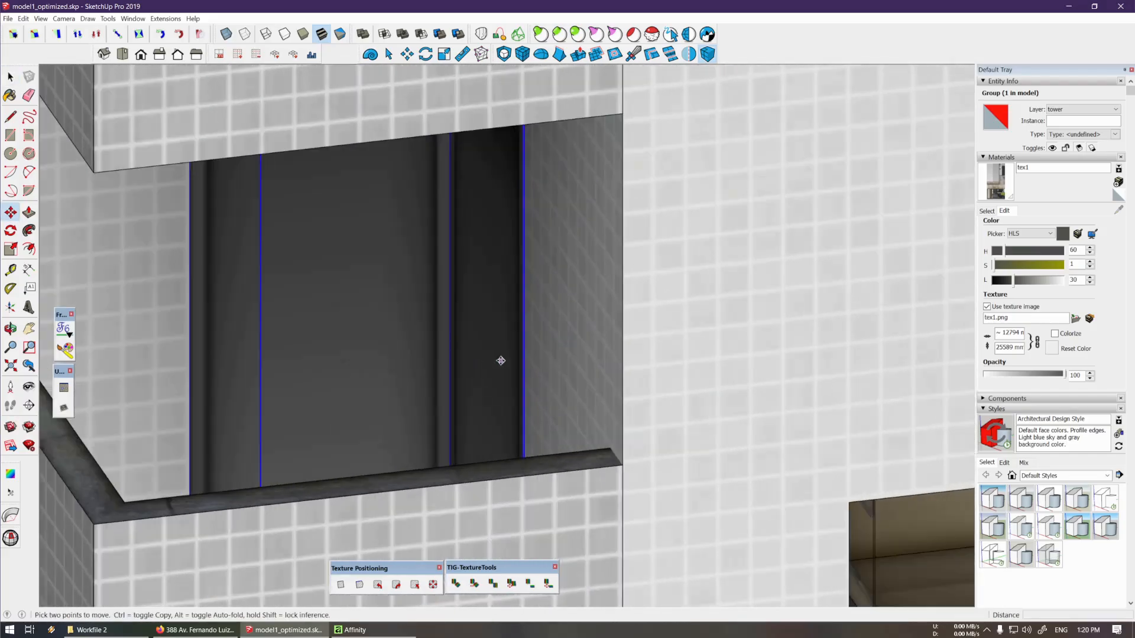
pyautogui.press('o')
pyautogui.moveTo(541, 406); pyautogui.dragTo(514, 354)
pyautogui.press('m')
pyautogui.scroll(-3, 514, 357)
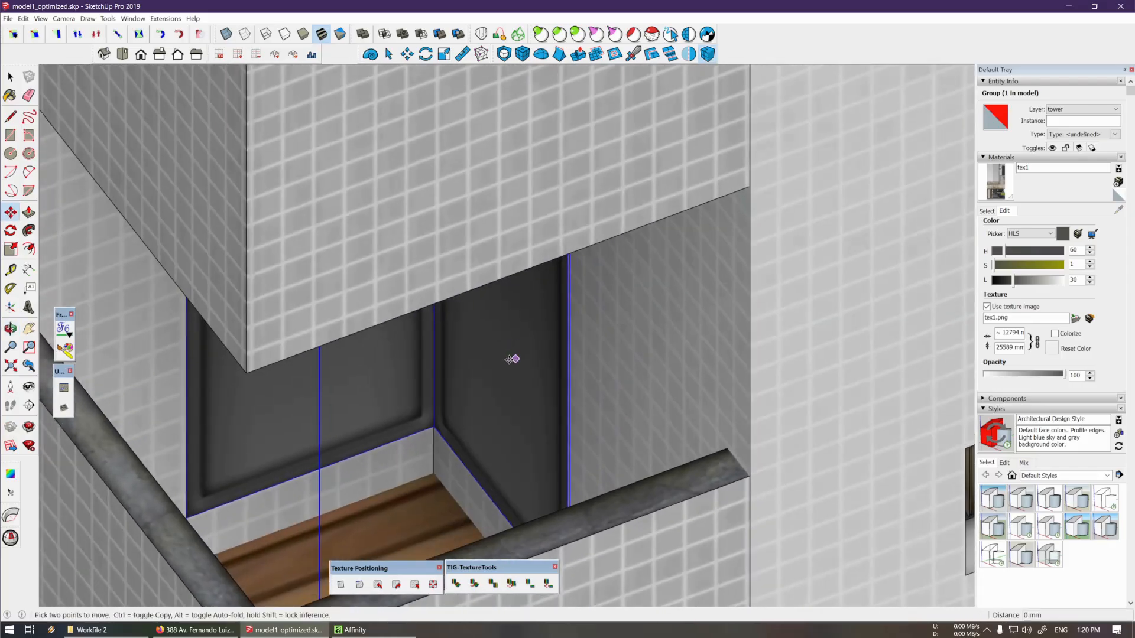
pyautogui.moveTo(512, 360); pyautogui.dragTo(497, 363)
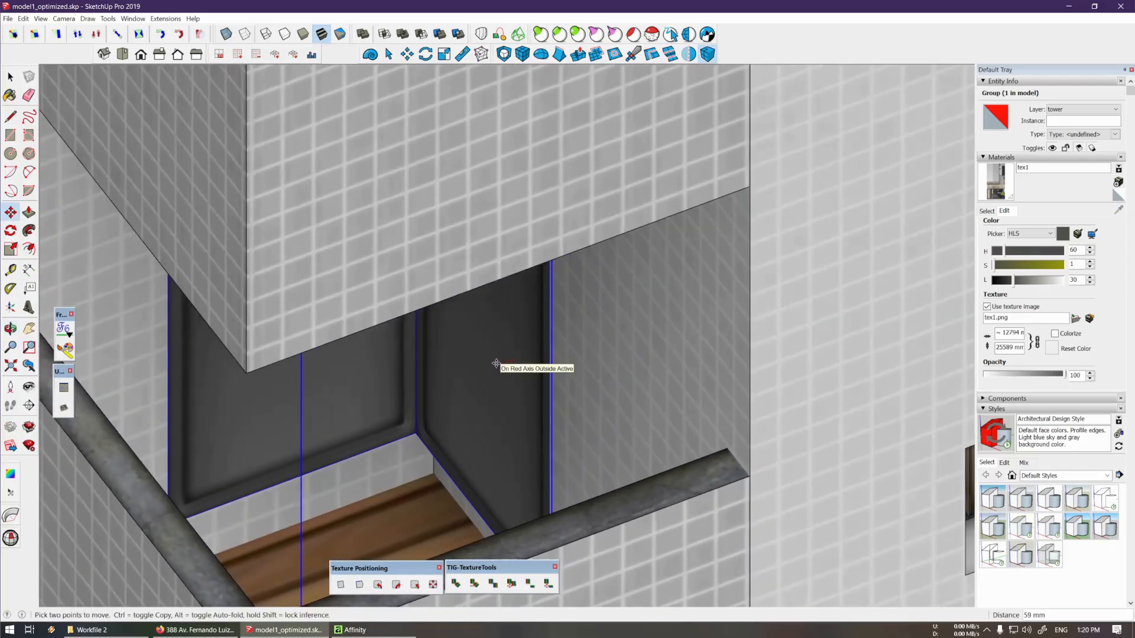
pyautogui.press('Return')
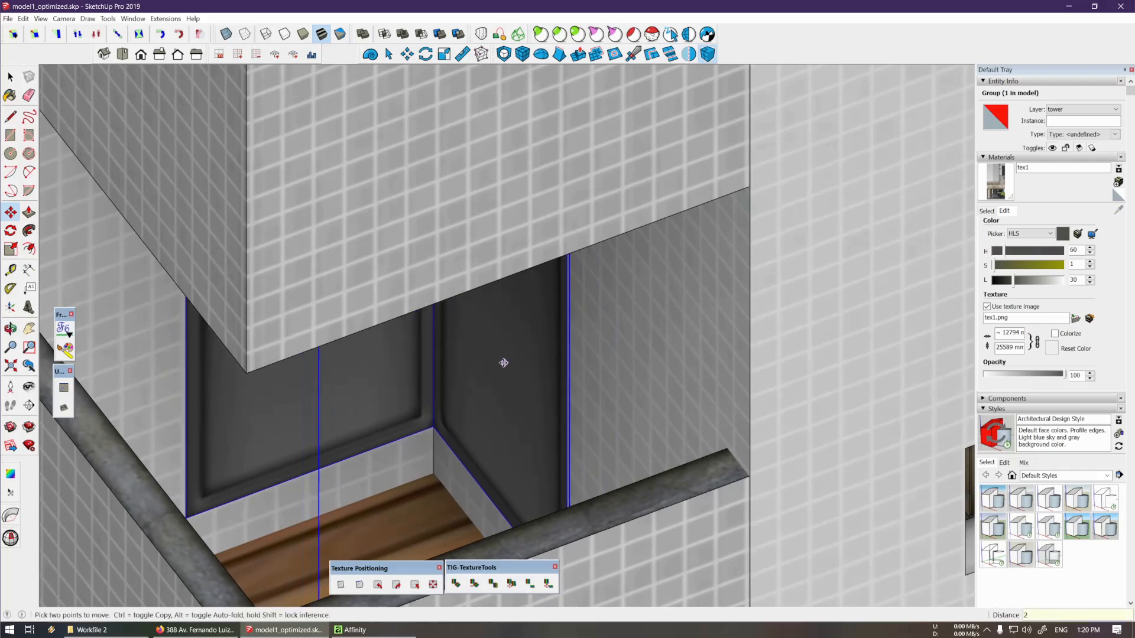
# Try moving the balcony door group about 2178 mm out of its corner recess
pyautogui.moveTo(503, 363); pyautogui.dragTo(504, 304, button='middle')
pyautogui.scroll(-1, 504, 302)
pyautogui.click(506, 302)
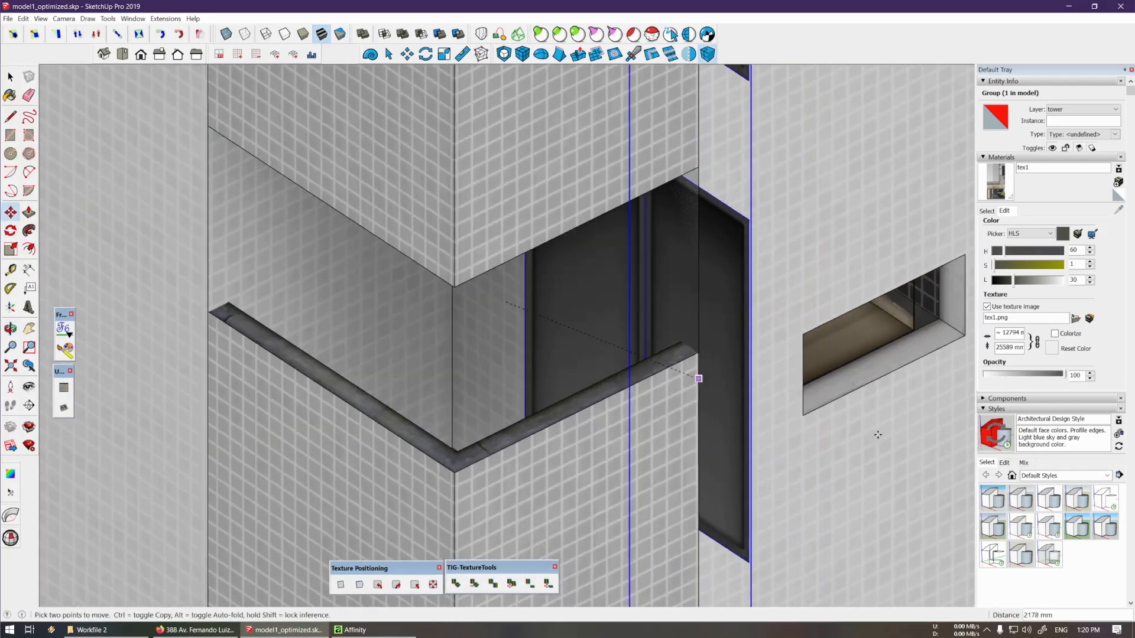
pyautogui.press('space')
pyautogui.scroll(2, 480, 381)
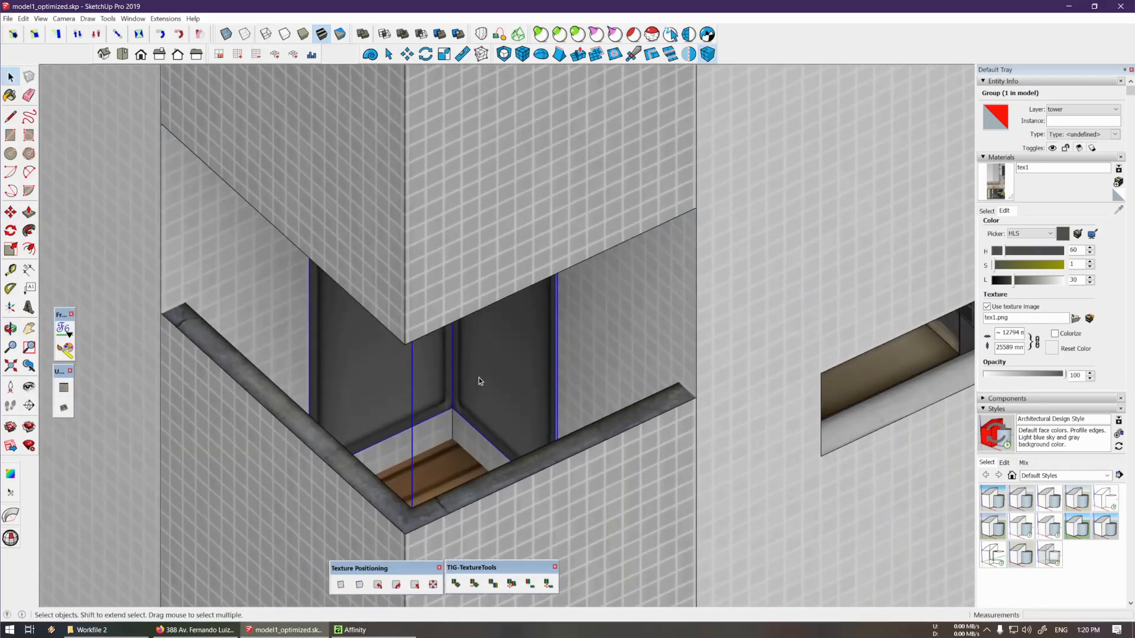
pyautogui.moveTo(480, 381)
pyautogui.mouseDown(button='middle')
pyautogui.moveTo(502, 398)
pyautogui.moveTo(482, 395)
pyautogui.mouseUp(button='middle')
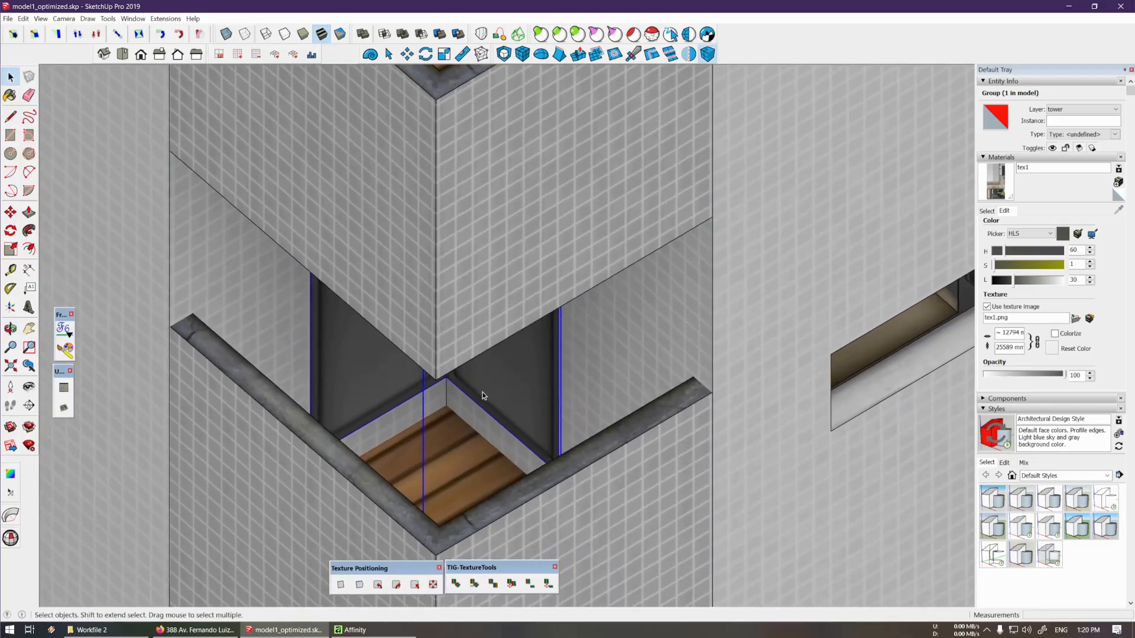
# Raise the balcony door group 50 mm along the blue axis above the wooden floor and inspect the recess
pyautogui.scroll(5, 461, 417)
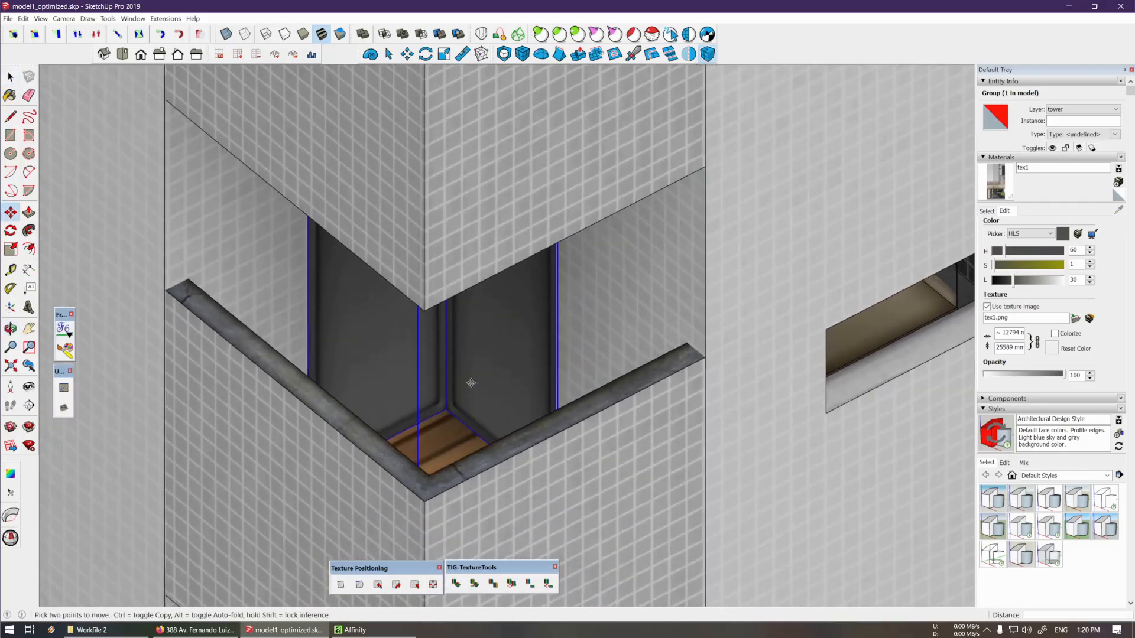
pyautogui.scroll(-2, 460, 414)
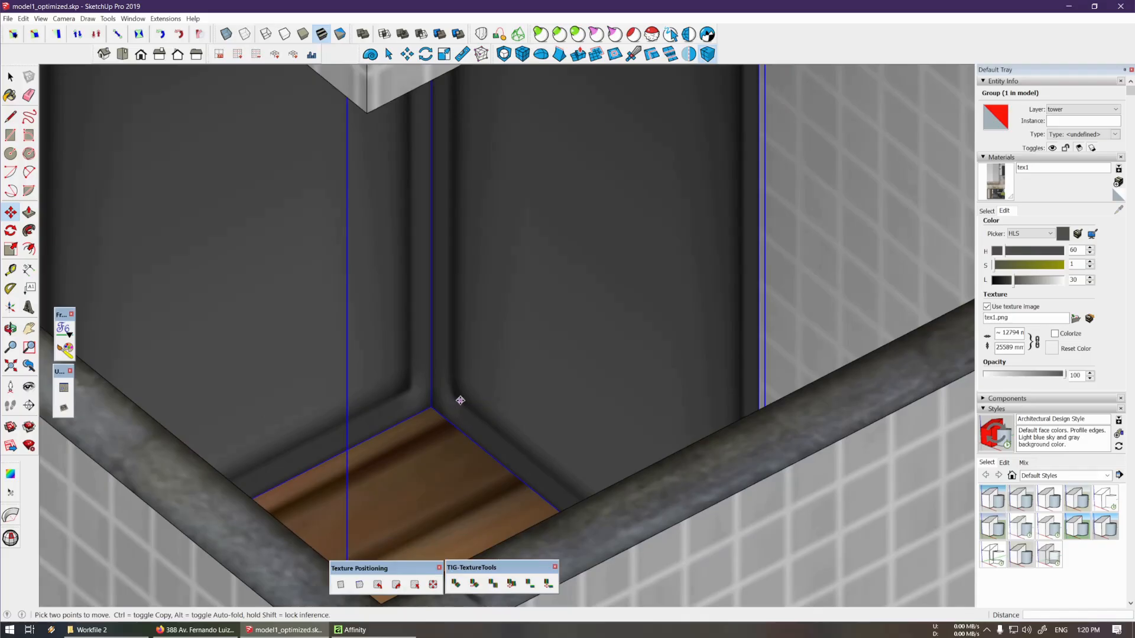
pyautogui.click(466, 404)
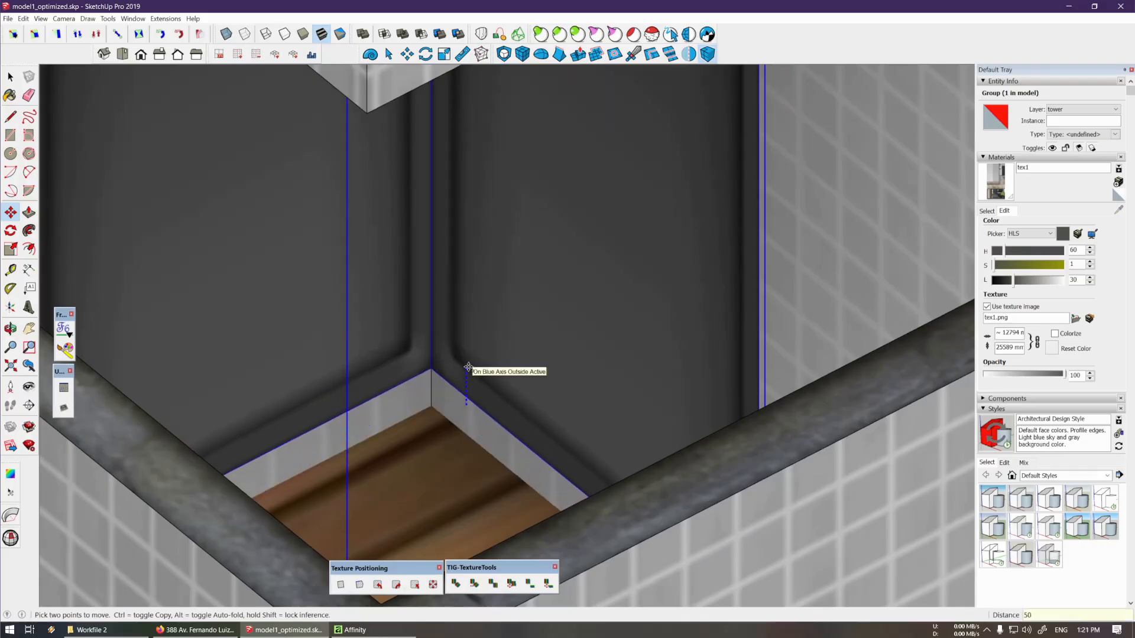
pyautogui.click(468, 367)
pyautogui.scroll(-6, 476, 370)
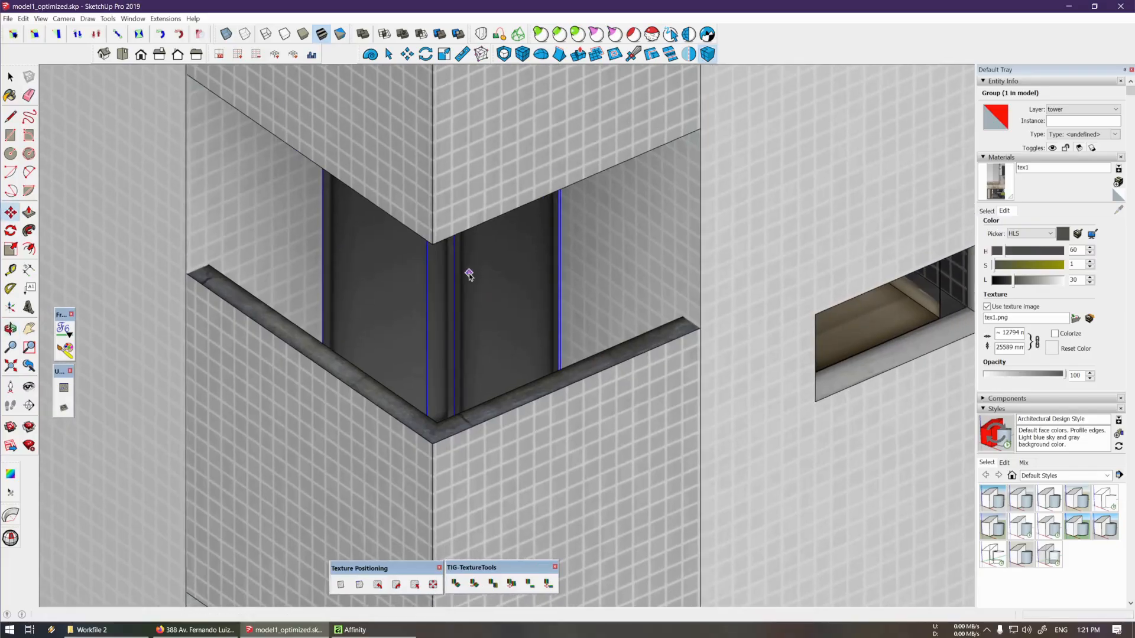
pyautogui.scroll(-2, 473, 269)
pyautogui.press('space')
pyautogui.scroll(8, 485, 266)
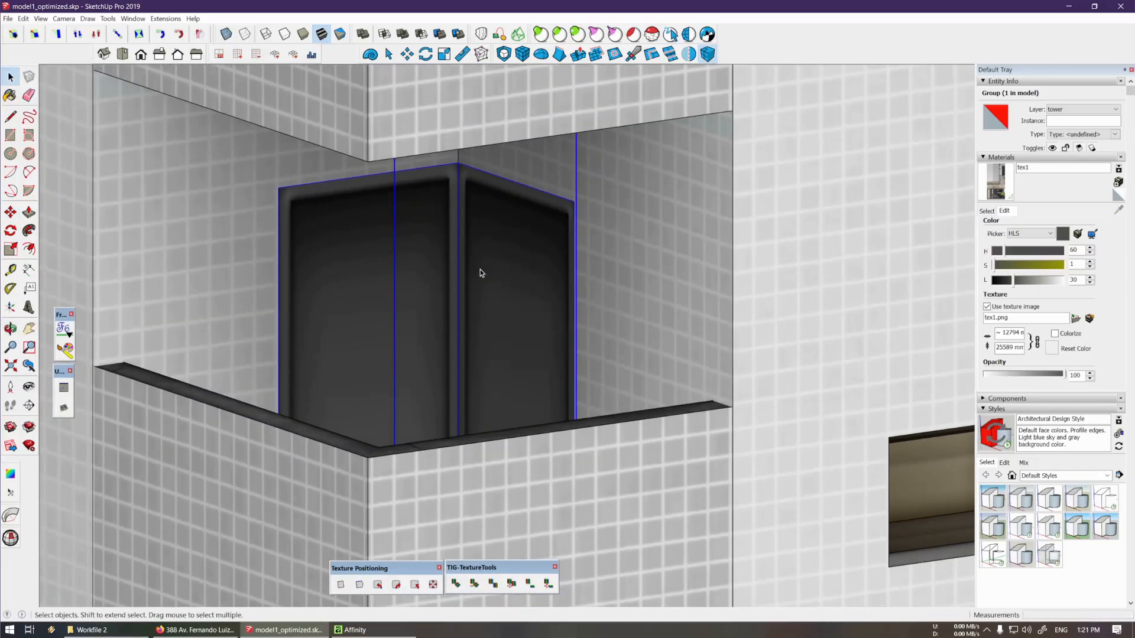
pyautogui.moveTo(480, 268); pyautogui.dragTo(477, 335, button='middle')
pyautogui.scroll(-15, 524, 285)
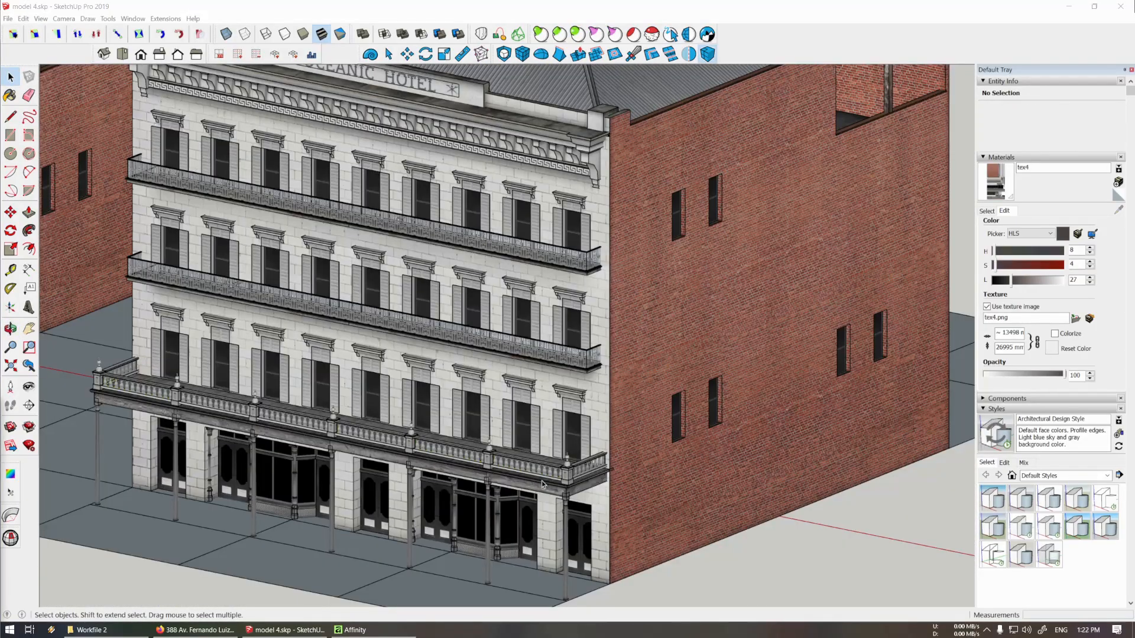
# Examine the stone balustrade along the lowest balcony of the hotel in model 4.skp and select the building group
pyautogui.click(543, 485)
pyautogui.scroll(6, 556, 371)
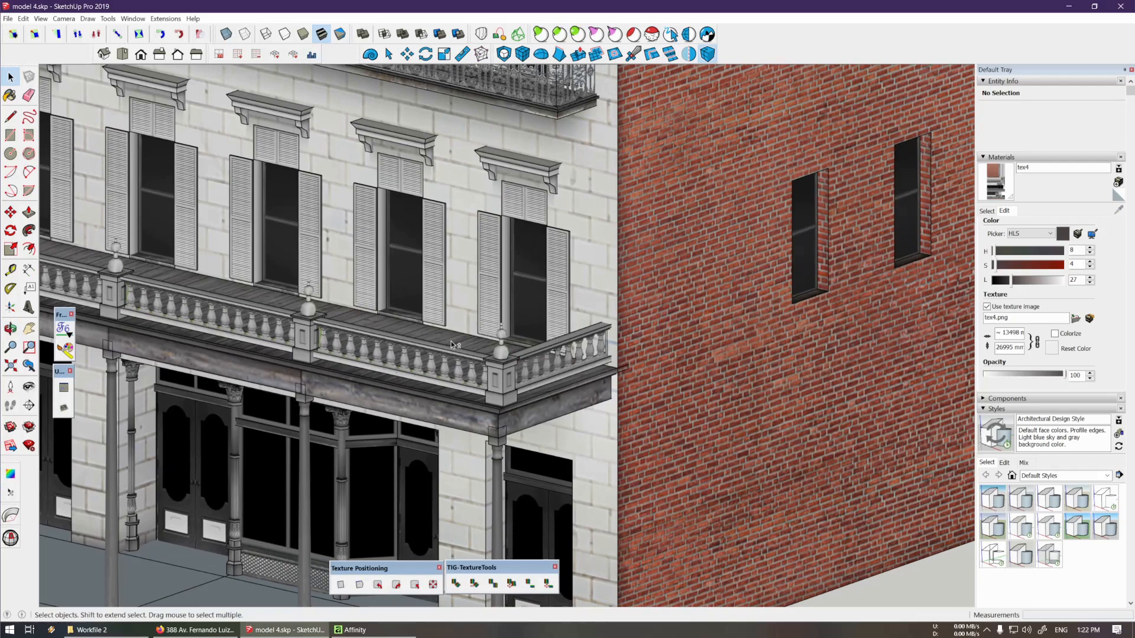
pyautogui.moveTo(453, 344); pyautogui.dragTo(495, 379, button='middle')
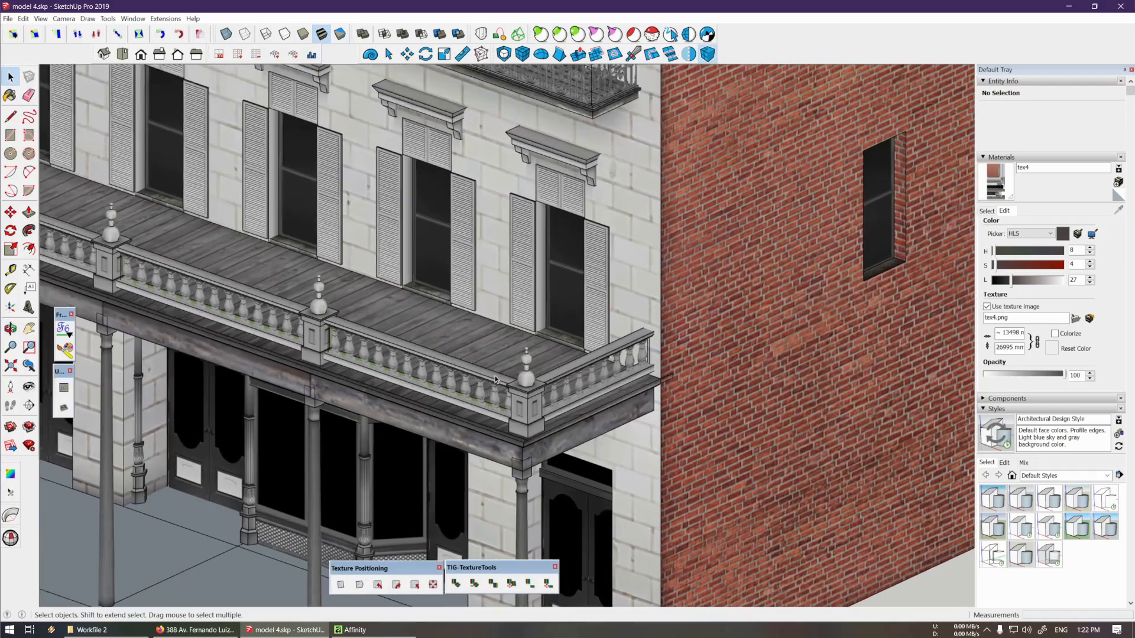
pyautogui.scroll(2, 495, 380)
pyautogui.scroll(-3, 484, 394)
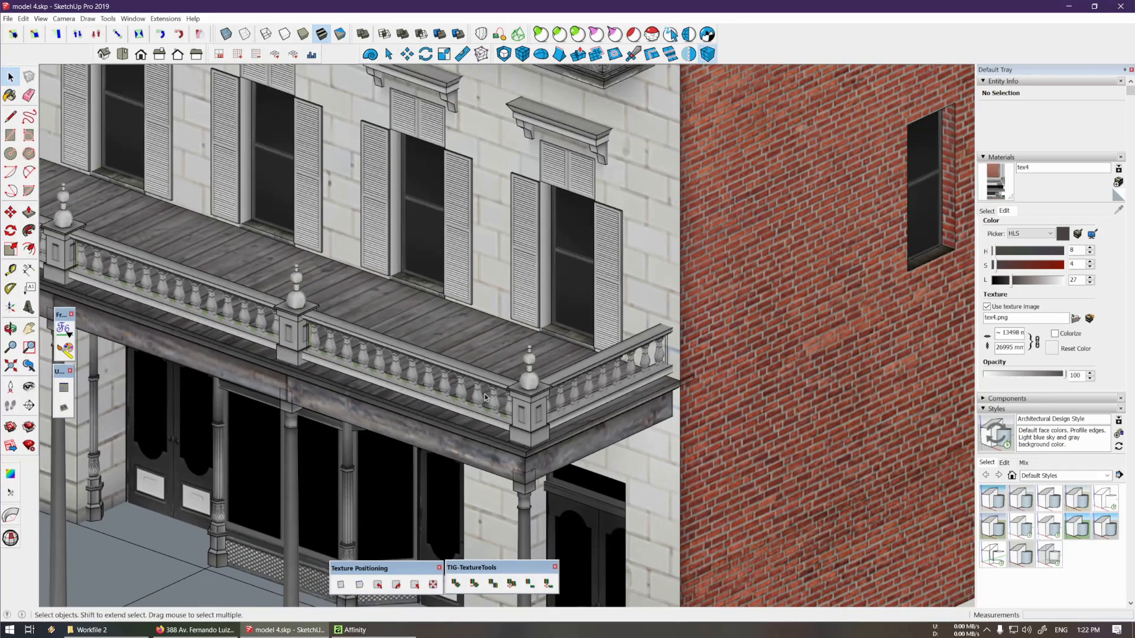
pyautogui.scroll(6, 484, 394)
pyautogui.moveTo(485, 394); pyautogui.dragTo(461, 413, button='middle')
pyautogui.click(465, 382)
# Copy the baluster strip from the flat texture sheet to the empty area beside the sheet
pyautogui.scroll(-15, 461, 413)
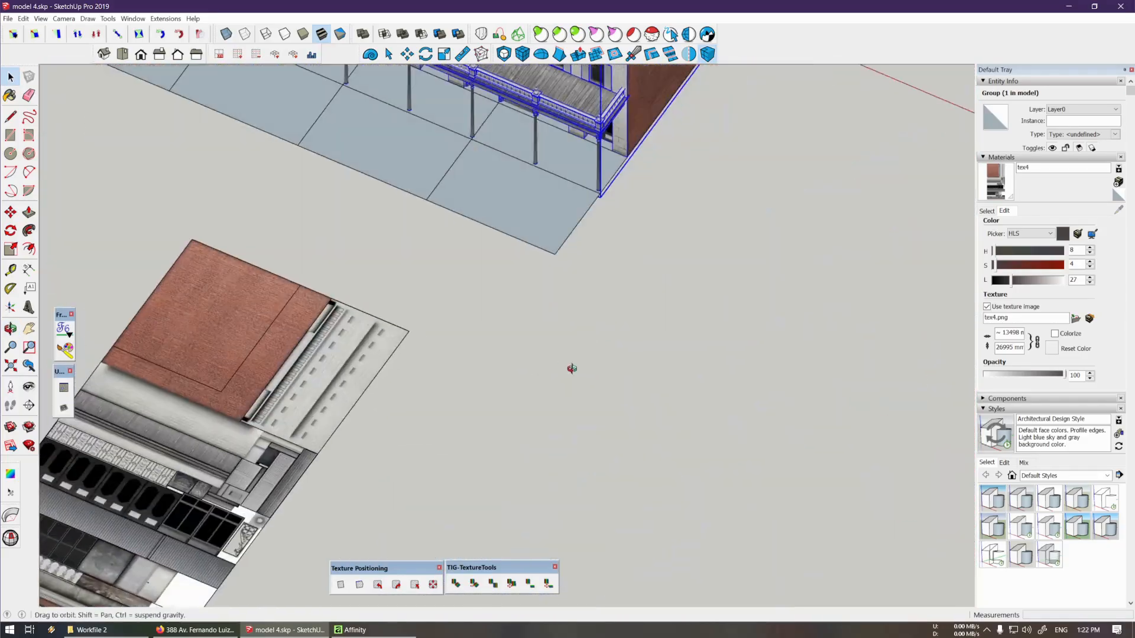
pyautogui.moveTo(572, 369); pyautogui.dragTo(680, 319, button='middle')
pyautogui.scroll(6, 396, 407)
pyautogui.click(395, 406)
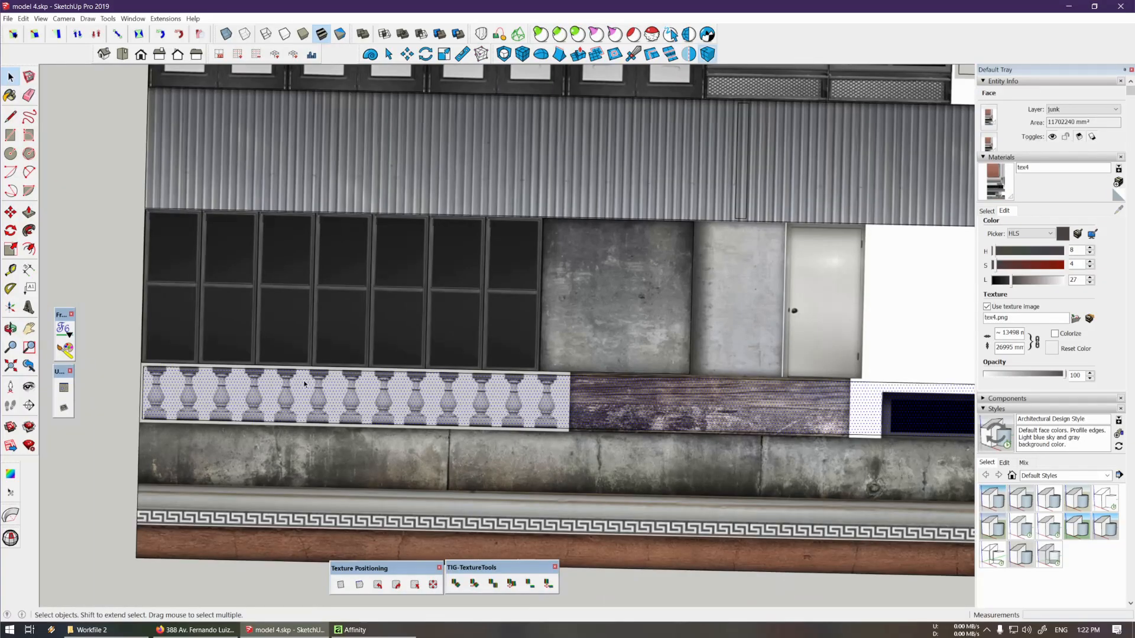
pyautogui.press('m')
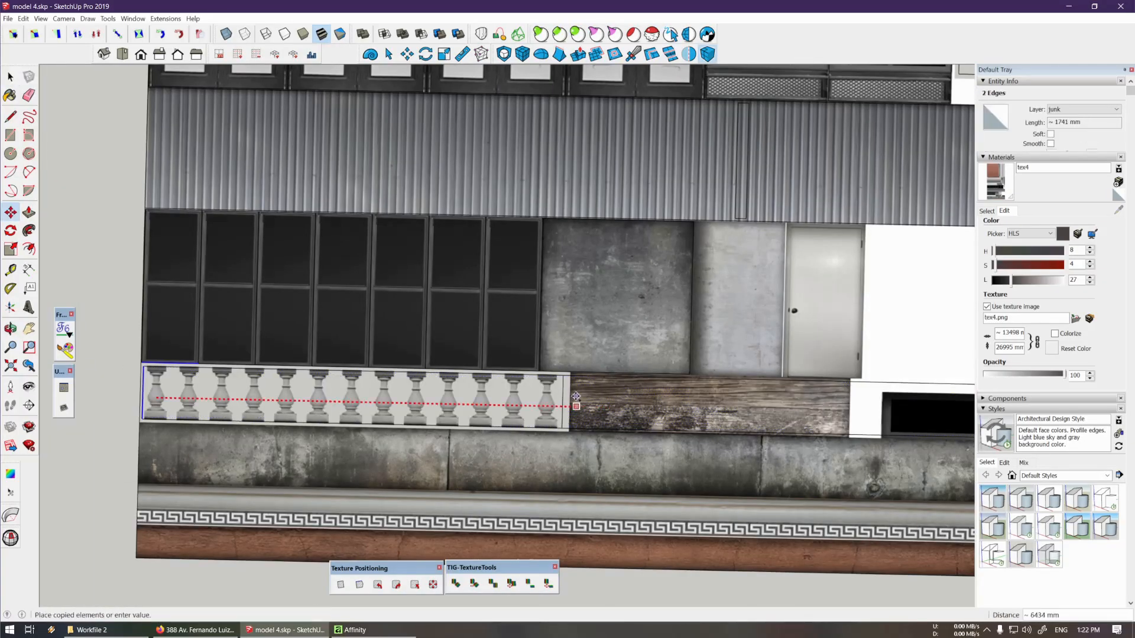
pyautogui.click(467, 400)
pyautogui.scroll(-3, 467, 400)
pyautogui.press('ctrl')
pyautogui.keyDown('shift'); pyautogui.moveTo(194, 306); pyautogui.dragTo(509, 336, button='middle'); pyautogui.keyUp('shift')
pyautogui.press('space')
pyautogui.scroll(4, 411, 340)
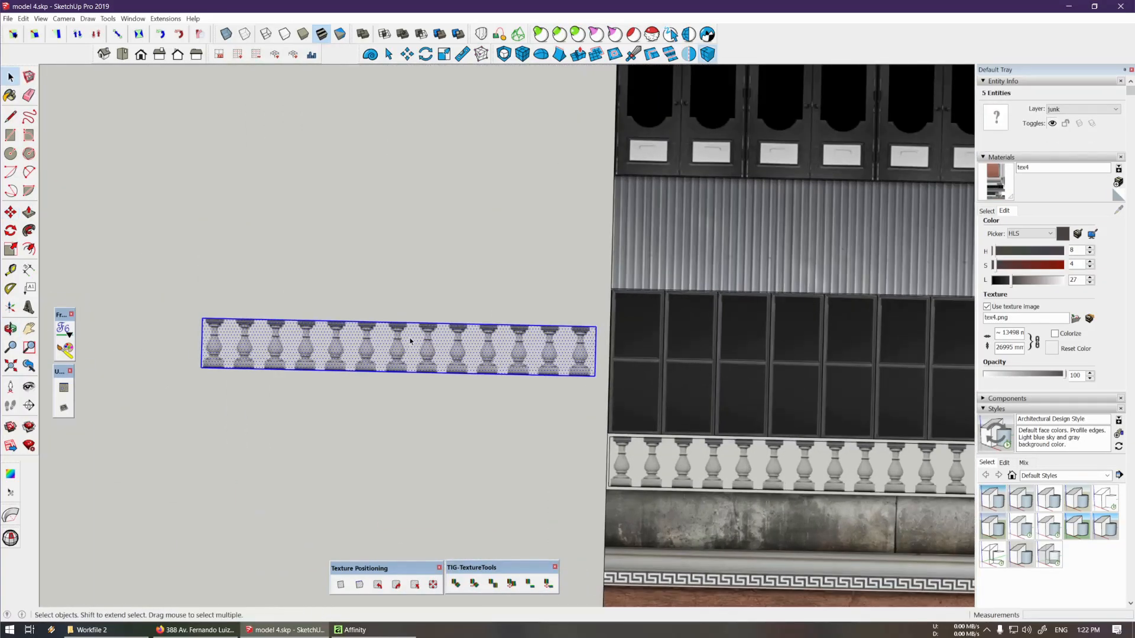
# Examine the copied baluster strip's transparent texture, and delete the copy
pyautogui.scroll(-3, 389, 346)
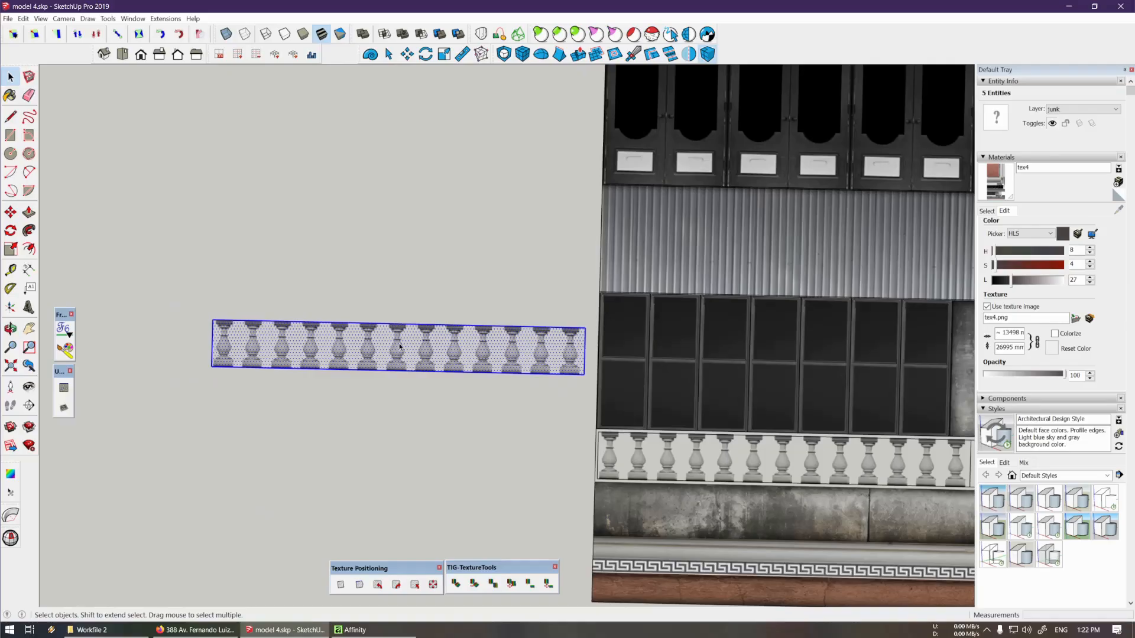
pyautogui.scroll(1, 400, 346)
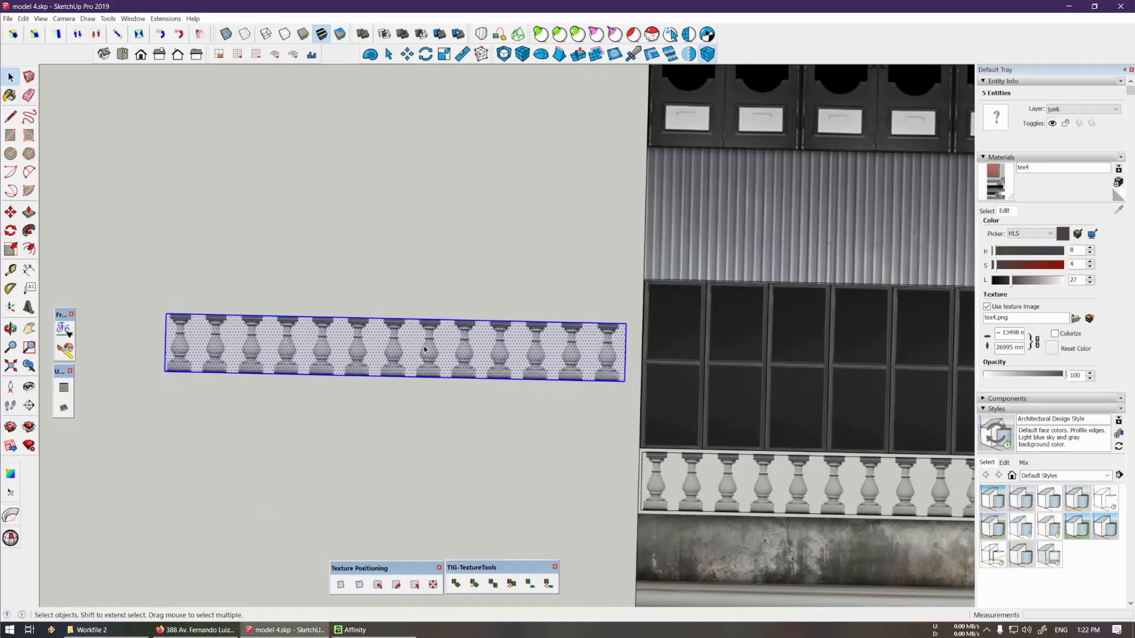
pyautogui.scroll(-2, 427, 349)
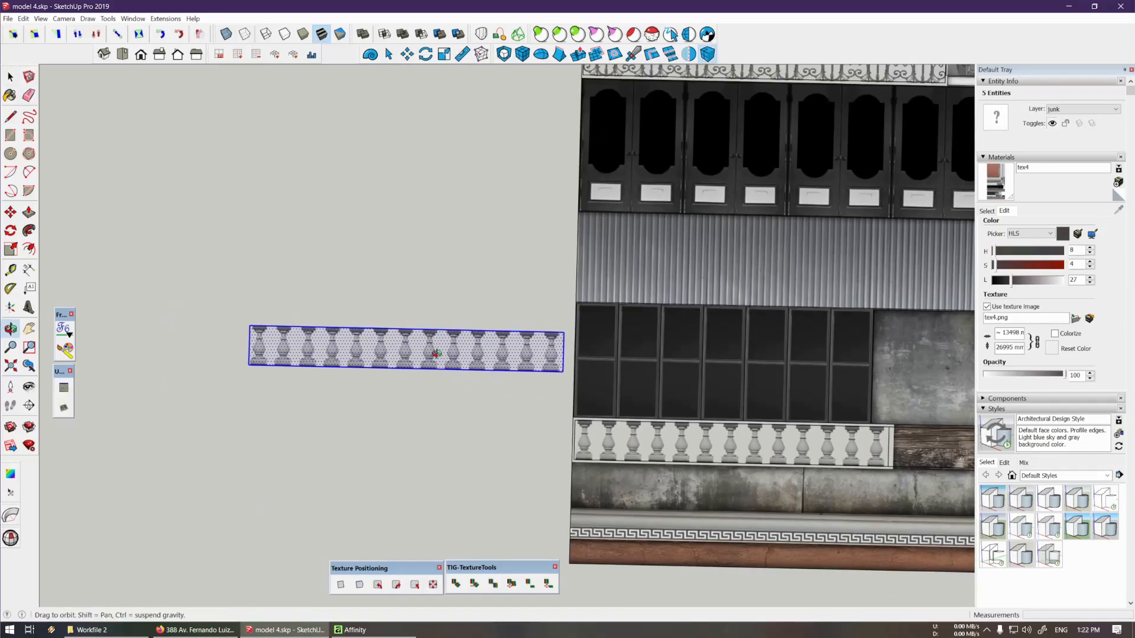
pyautogui.moveTo(436, 359); pyautogui.dragTo(444, 293, button='middle')
pyautogui.press('Delete')
pyautogui.scroll(-3, 456, 296)
pyautogui.moveTo(520, 384); pyautogui.dragTo(552, 526, button='middle')
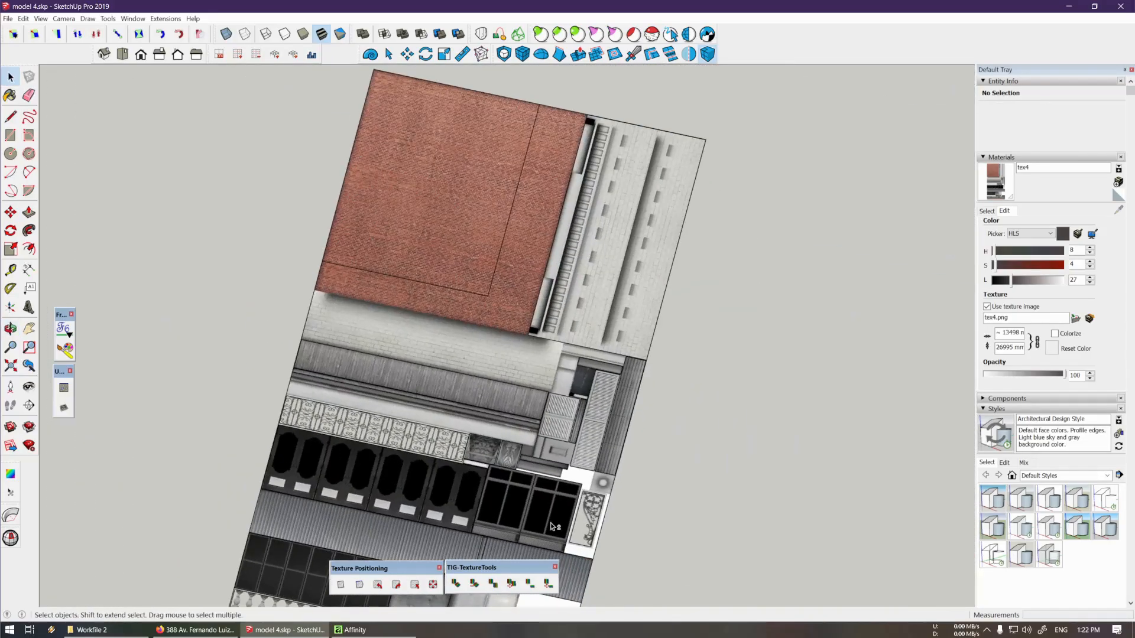
# Copy the ornate iron railing strip from the texture sheet to the empty area beside it and examine its transparency
pyautogui.scroll(3, 466, 431)
pyautogui.scroll(2, 466, 432)
pyautogui.click(463, 424)
pyautogui.scroll(-2, 461, 421)
pyautogui.press('m')
pyautogui.press('ctrl')
pyautogui.click(458, 415)
pyautogui.keyDown('shift'); pyautogui.moveTo(458, 415); pyautogui.dragTo(939, 453, button='middle'); pyautogui.keyUp('shift')
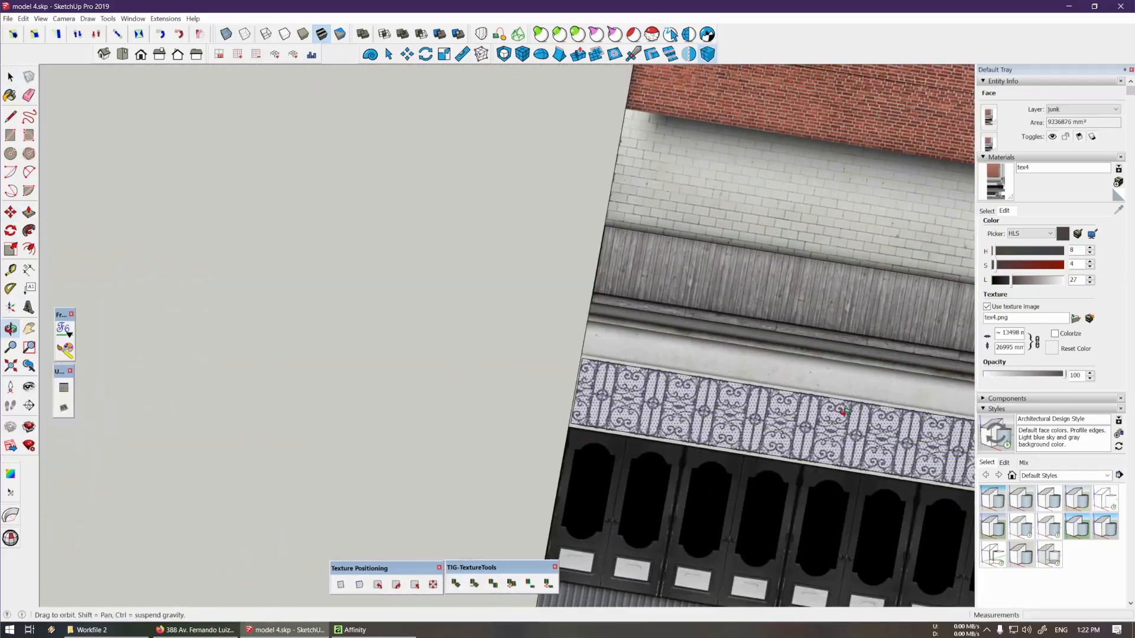
pyautogui.click(436, 352)
pyautogui.press('space')
pyautogui.scroll(4, 445, 352)
pyautogui.doubleClick(445, 351)
pyautogui.scroll(-2, 449, 352)
pyautogui.click(522, 363)
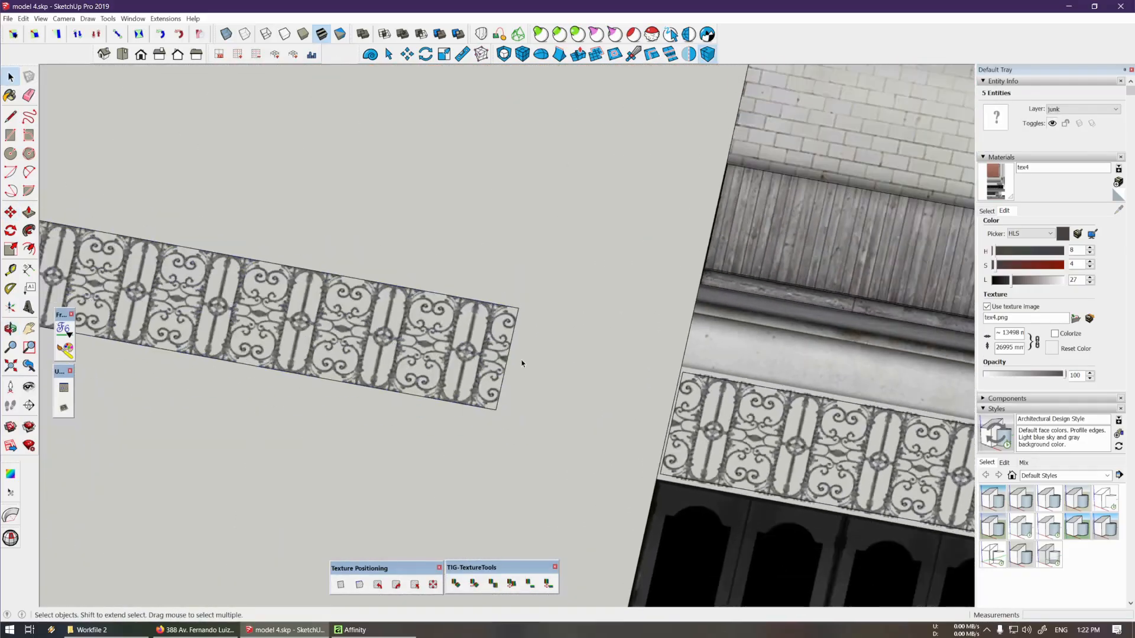
# Open the nested ornate railing group of the hotel's upper balcony and hide the rest of the model
pyautogui.scroll(-2, 522, 363)
pyautogui.moveTo(522, 363); pyautogui.dragTo(461, 508, button='middle')
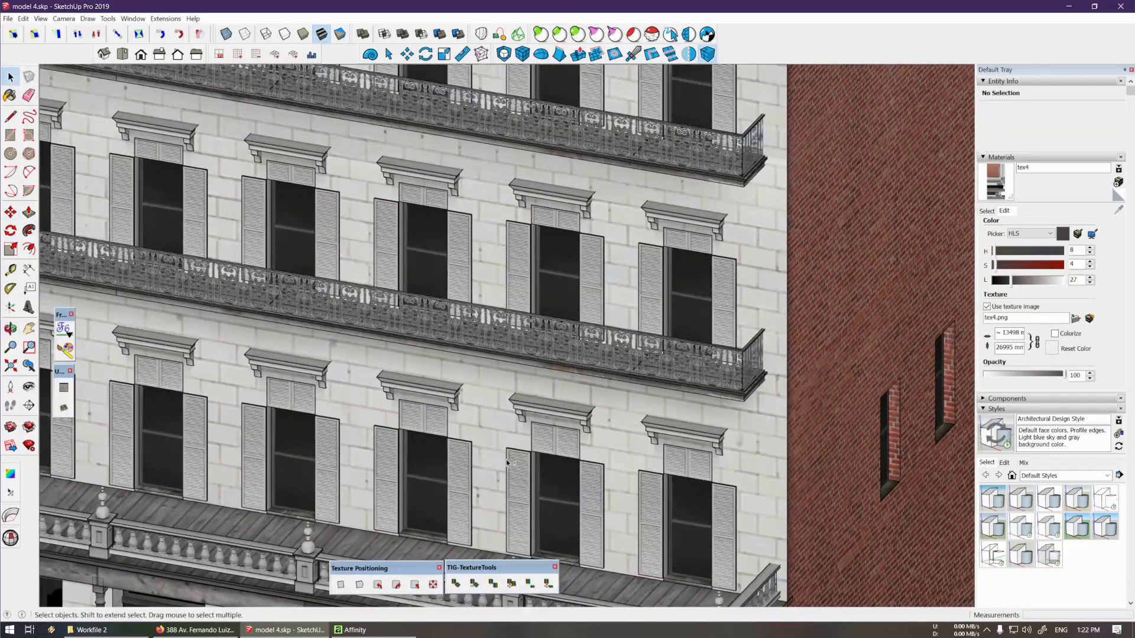
pyautogui.scroll(2, 483, 508)
pyautogui.scroll(5, 483, 507)
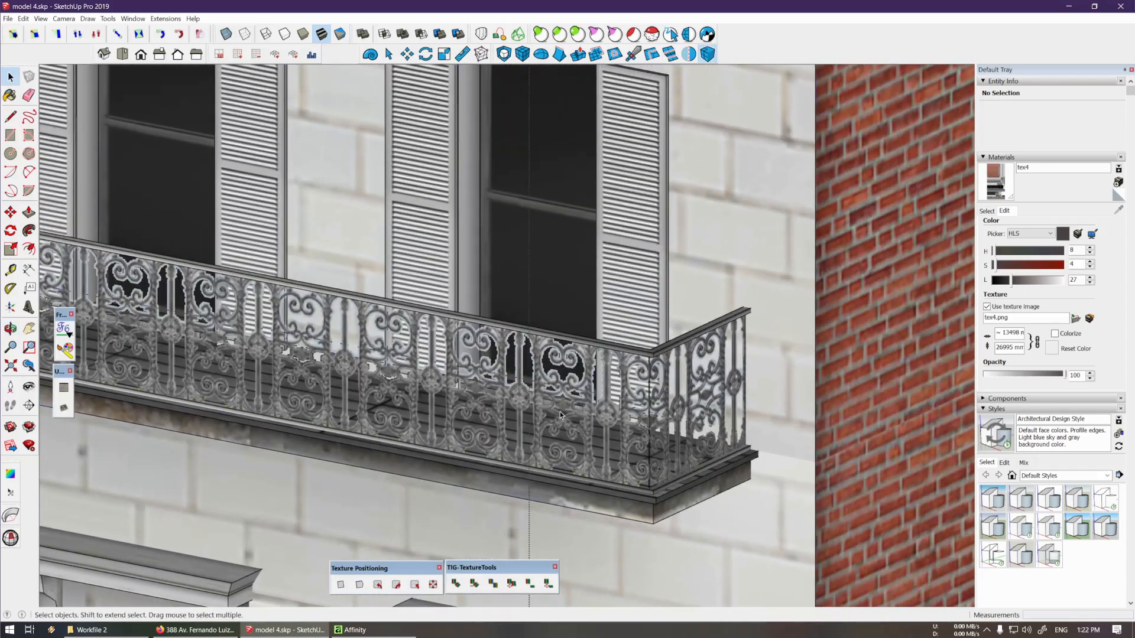
pyautogui.doubleClick(561, 416)
pyautogui.doubleClick(561, 415)
pyautogui.press('i')
pyautogui.scroll(-2, 560, 415)
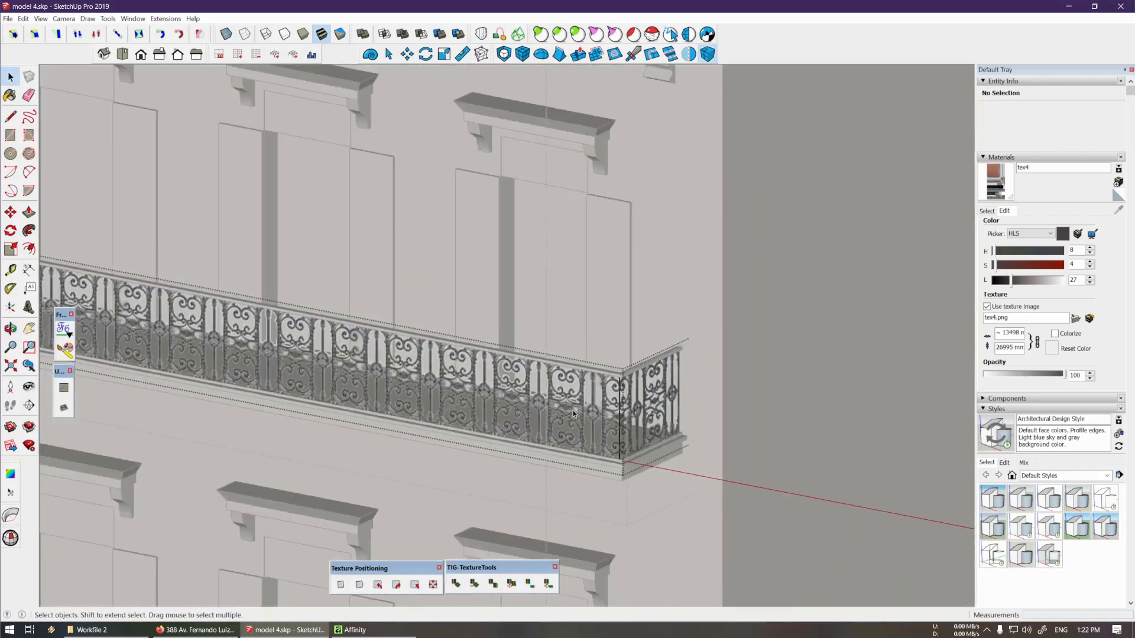
pyautogui.press('i')
pyautogui.moveTo(560, 415); pyautogui.dragTo(587, 416, button='middle')
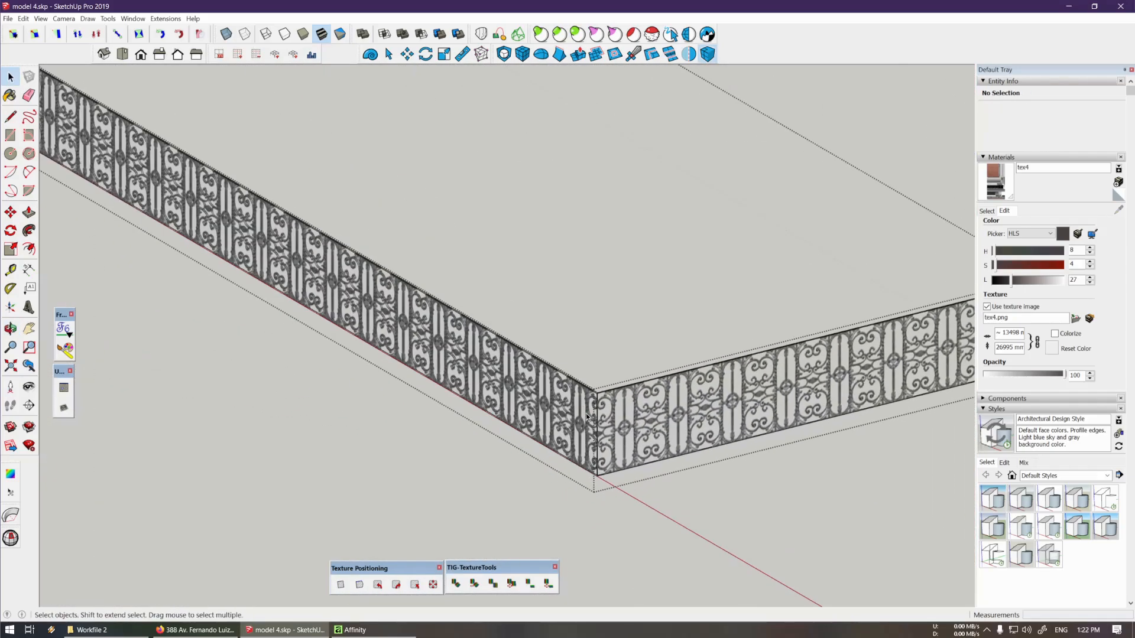
# Display the railing in monochrome and try copying its long front face outward from the rail
pyautogui.click(338, 36)
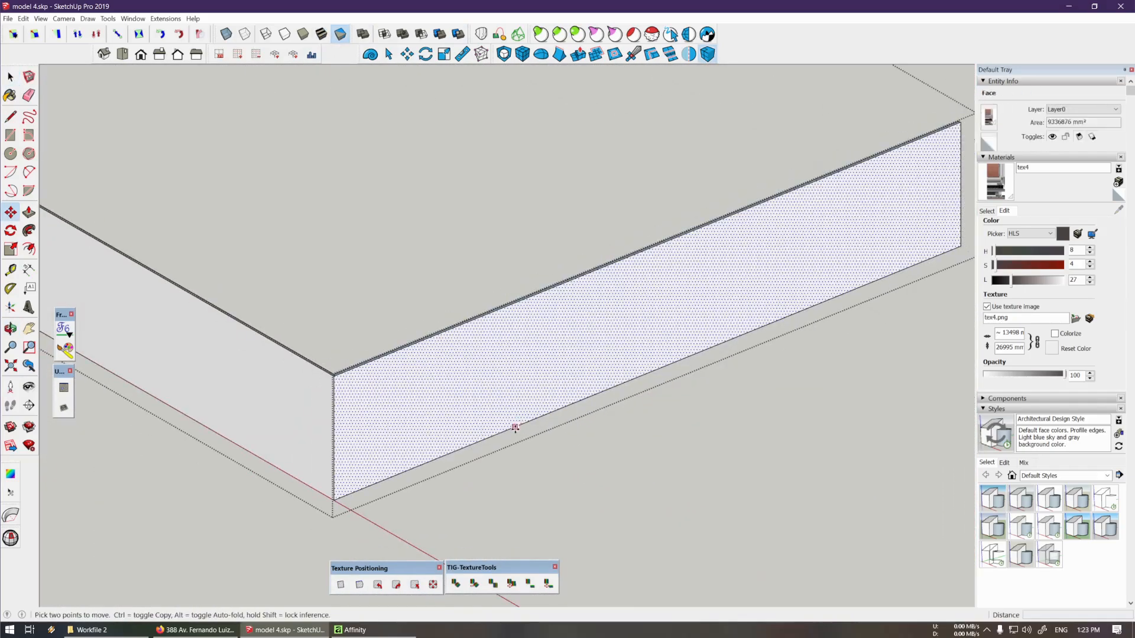
pyautogui.click(514, 428)
pyautogui.press('ctrl')
pyautogui.click(598, 476)
pyautogui.moveTo(558, 451); pyautogui.dragTo(590, 406, button='middle')
pyautogui.scroll(3, 620, 399)
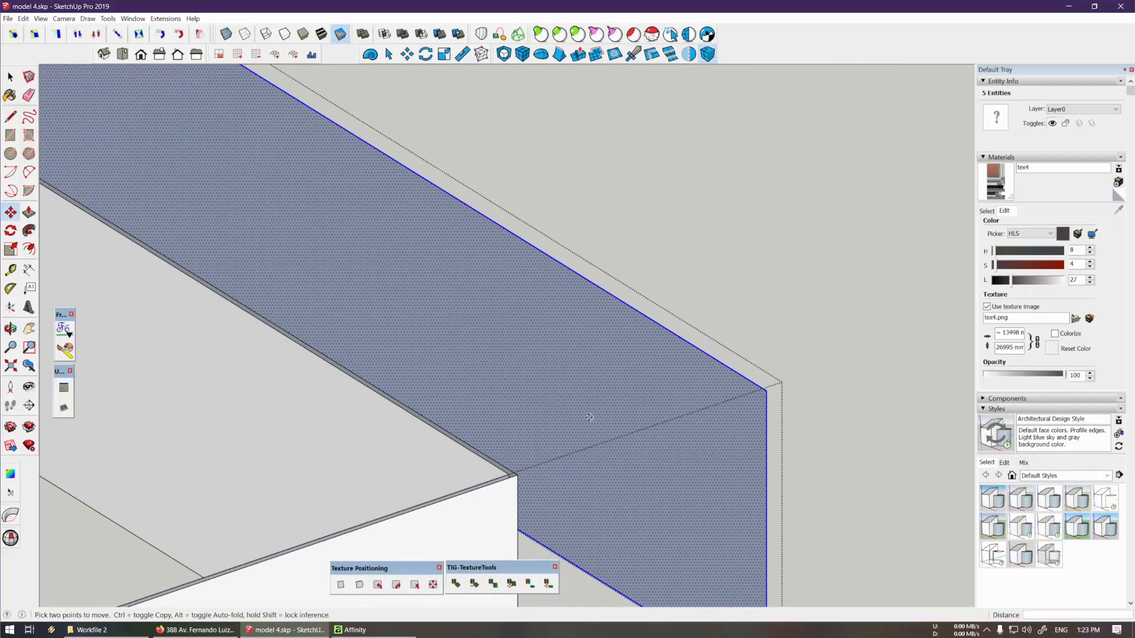
pyautogui.moveTo(584, 396); pyautogui.dragTo(429, 362, button='middle')
# Select the railing's flat face and restore the textured display to examine its transparent ironwork
pyautogui.press('space')
pyautogui.click(429, 361)
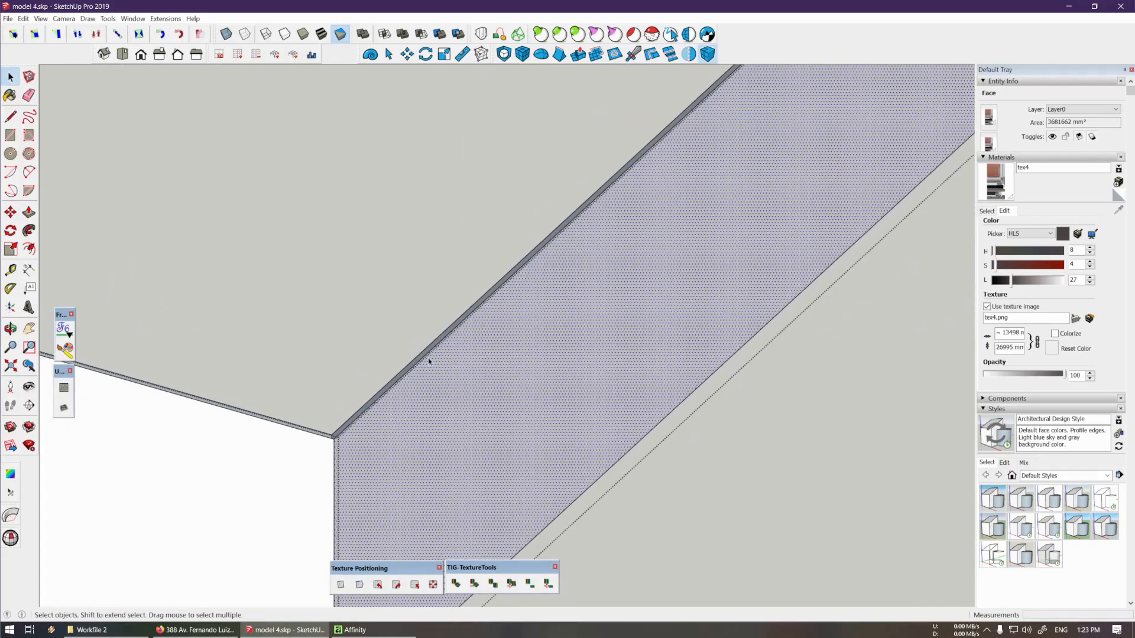
pyautogui.click(322, 33)
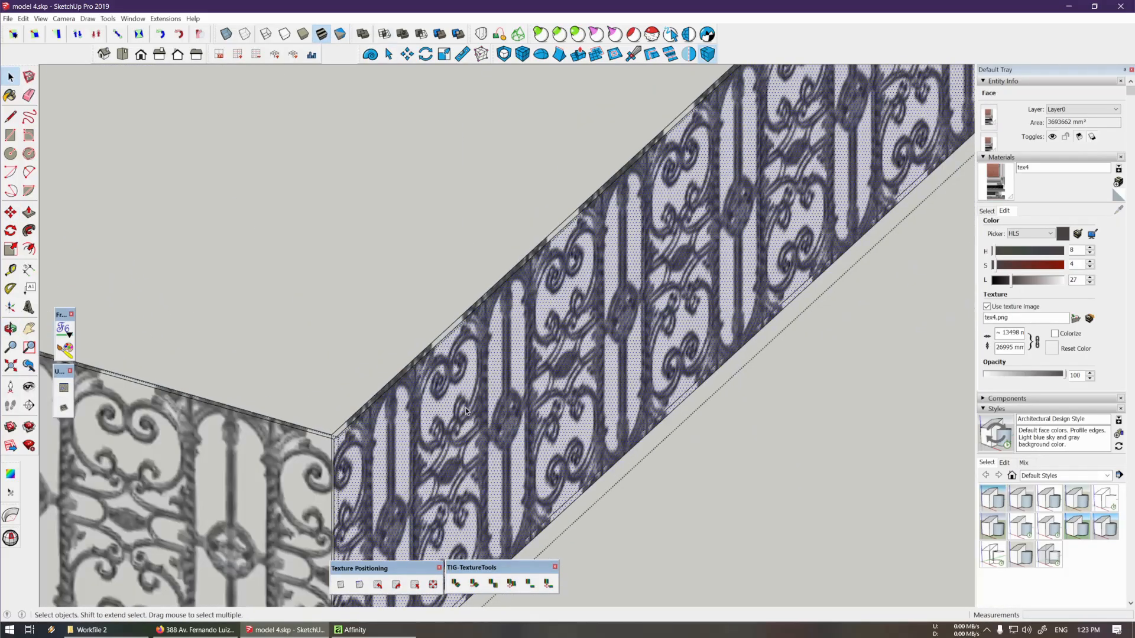
pyautogui.moveTo(466, 411); pyautogui.dragTo(310, 408, button='middle')
pyautogui.click(358, 414)
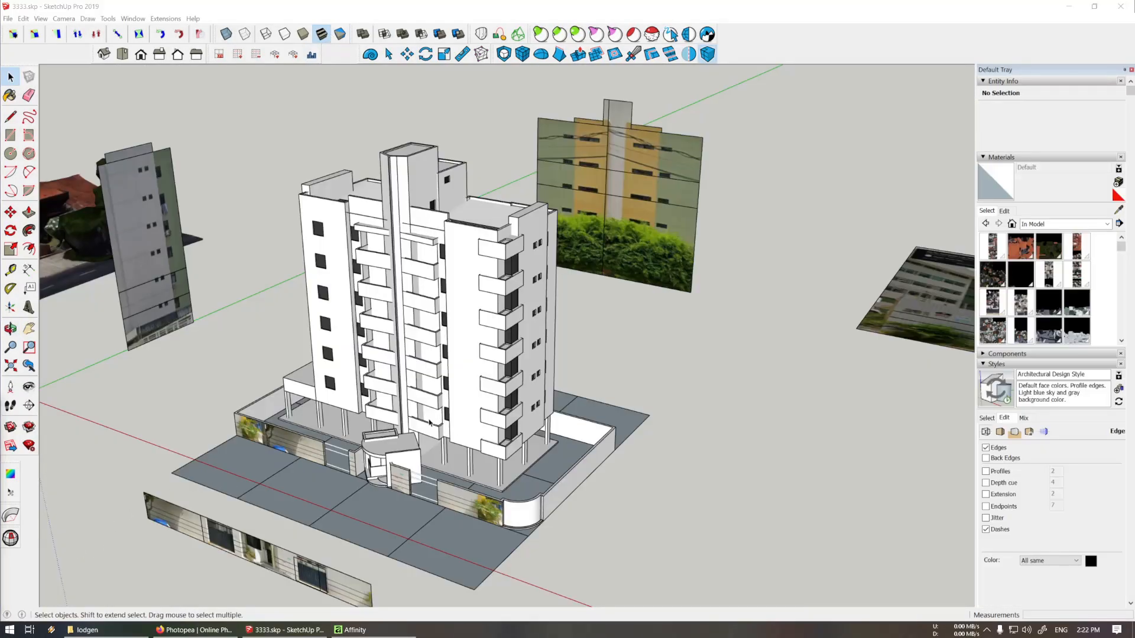
# Choose the green Color F07 from the Colors material collection for the apartment tower's stacked corner balconies
pyautogui.moveTo(430, 423)
pyautogui.mouseDown(button='middle')
pyautogui.moveTo(471, 431)
pyautogui.moveTo(492, 457)
pyautogui.mouseUp(button='middle')
pyautogui.click(492, 457)
pyautogui.scroll(5, 493, 457)
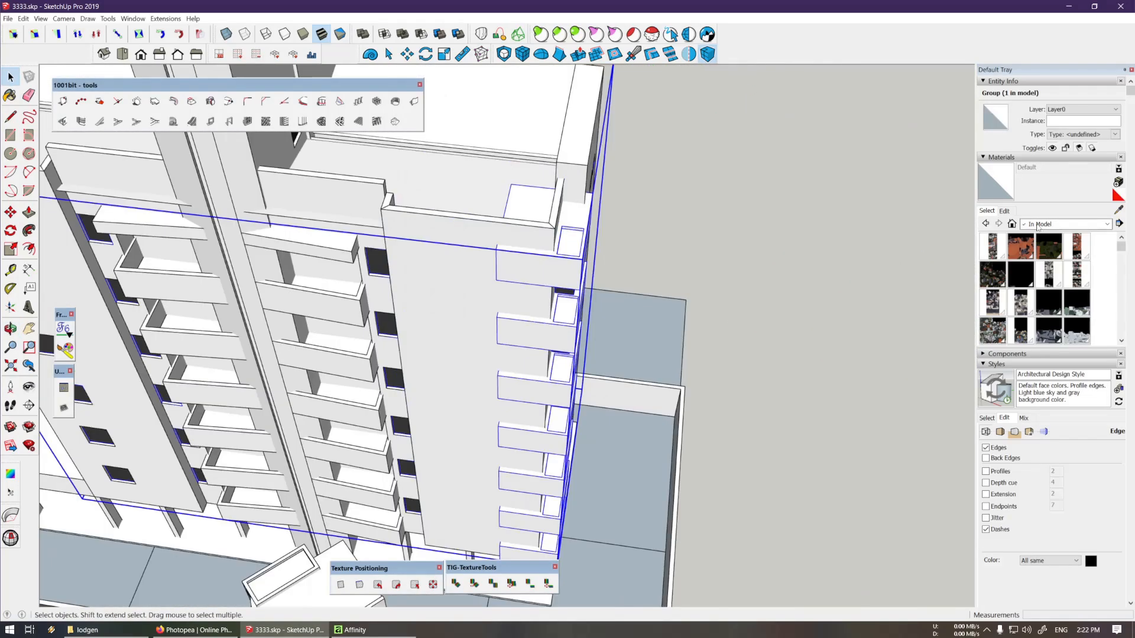
pyautogui.click(1065, 224)
pyautogui.click(1048, 284)
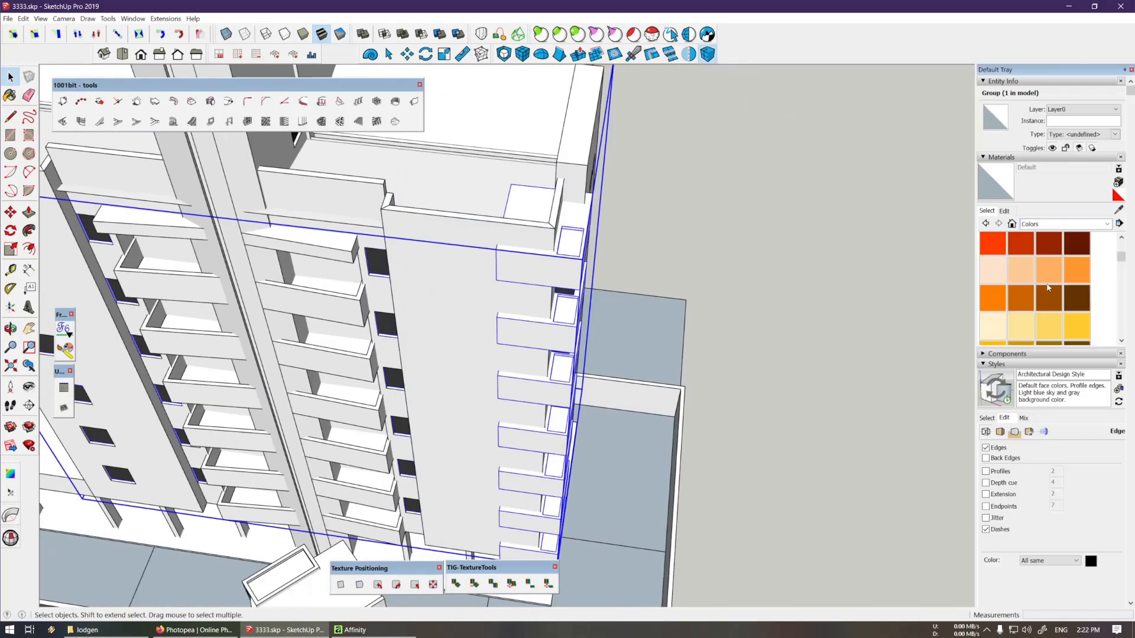
pyautogui.scroll(-3, 1045, 290)
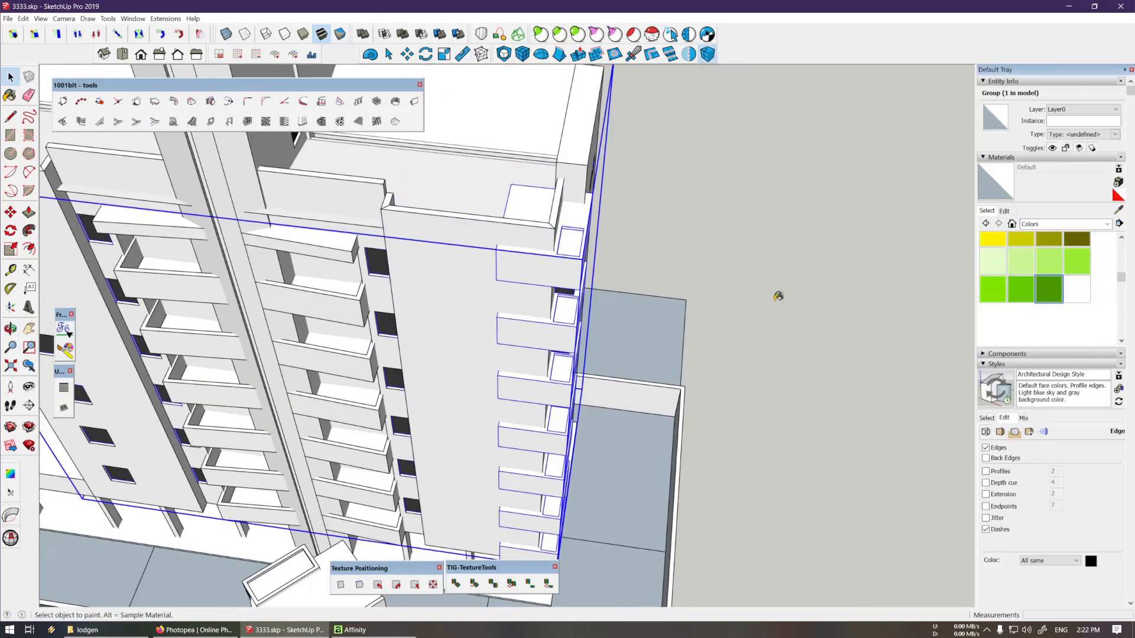
pyautogui.scroll(-10, 431, 271)
# Open one corner balcony component, paint all its faces with Color F07 and return to the full model
pyautogui.press('space')
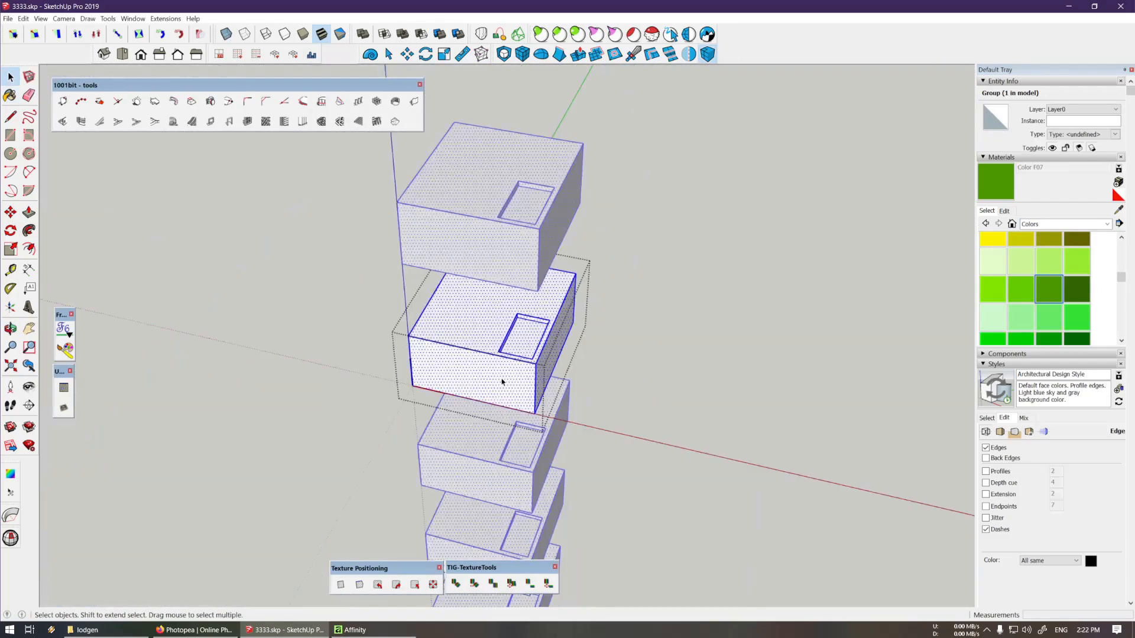
pyautogui.scroll(3, 502, 378)
pyautogui.moveTo(502, 370); pyautogui.dragTo(438, 337, button='middle')
pyautogui.keyDown('shift'); pyautogui.moveTo(437, 337); pyautogui.dragTo(534, 417, button='middle'); pyautogui.keyUp('shift')
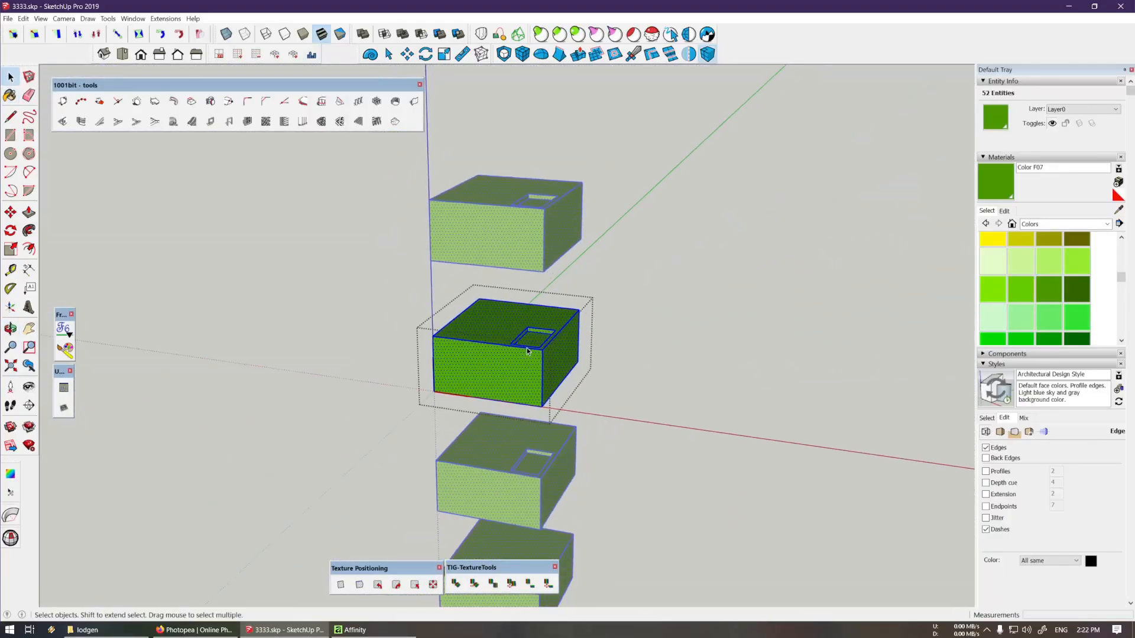
pyautogui.press('Escape')
pyautogui.scroll(-2, 512, 360)
pyautogui.press('Escape')
pyautogui.moveTo(512, 360); pyautogui.dragTo(475, 327, button='middle')
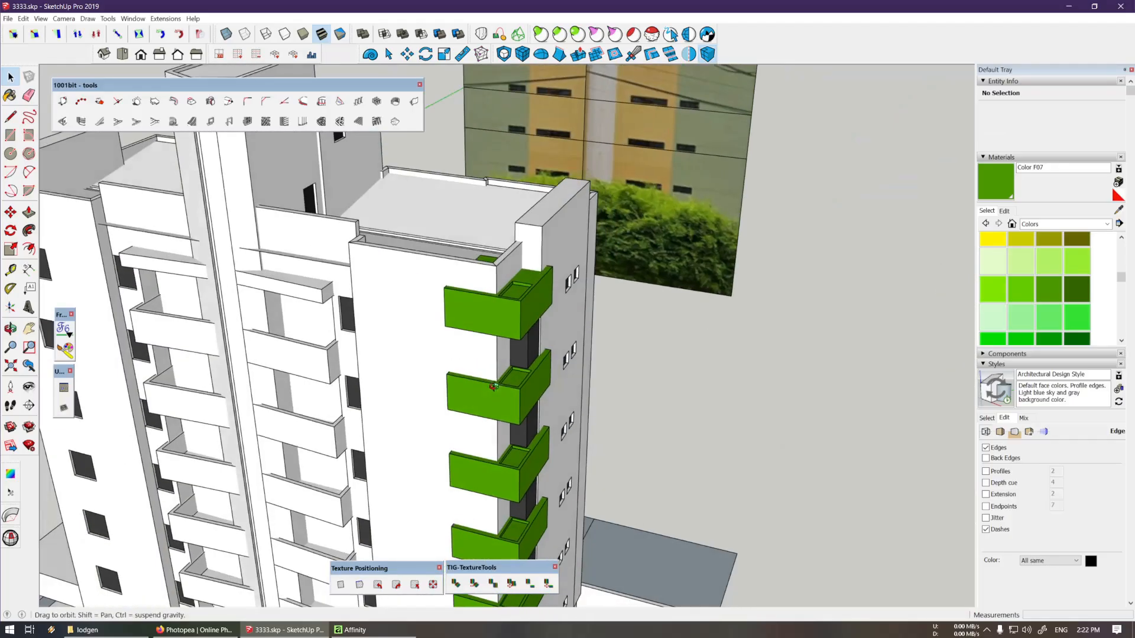
# Open the tower's side wall group beside the corner balconies and paint it with Color F07
pyautogui.moveTo(578, 253)
pyautogui.mouseDown(button='middle')
pyautogui.moveTo(512, 286)
pyautogui.moveTo(497, 314)
pyautogui.moveTo(806, 357)
pyautogui.moveTo(512, 367)
pyautogui.moveTo(522, 144)
pyautogui.moveTo(508, 236)
pyautogui.moveTo(471, 309)
pyautogui.moveTo(557, 238)
pyautogui.moveTo(828, 144)
pyautogui.moveTo(879, 140)
pyautogui.moveTo(489, 292)
pyautogui.moveTo(512, 268)
pyautogui.moveTo(525, 464)
pyautogui.moveTo(511, 310)
pyautogui.mouseUp(button='middle')
pyautogui.doubleClick(511, 286)
pyautogui.press('b')
pyautogui.click(512, 268)
pyautogui.scroll(8, 511, 310)
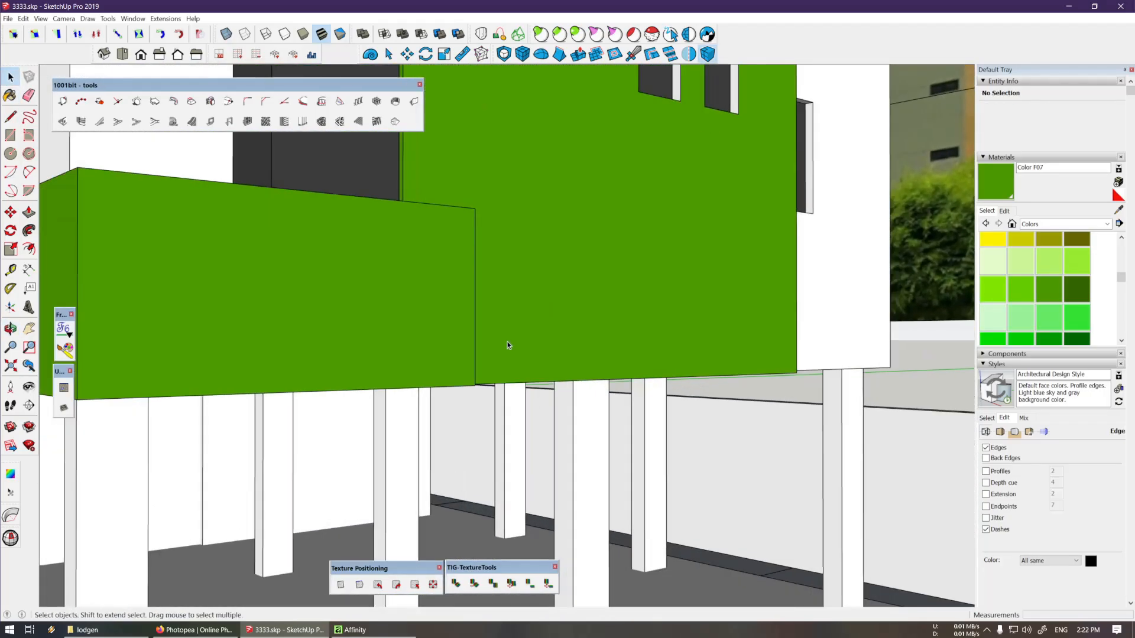
# Isolate the green side wall, select its underside and push it downward 2 mm, clear of the lowest balcony's underside
pyautogui.press('space')
pyautogui.click(507, 345)
pyautogui.press('h')
pyautogui.press('h')
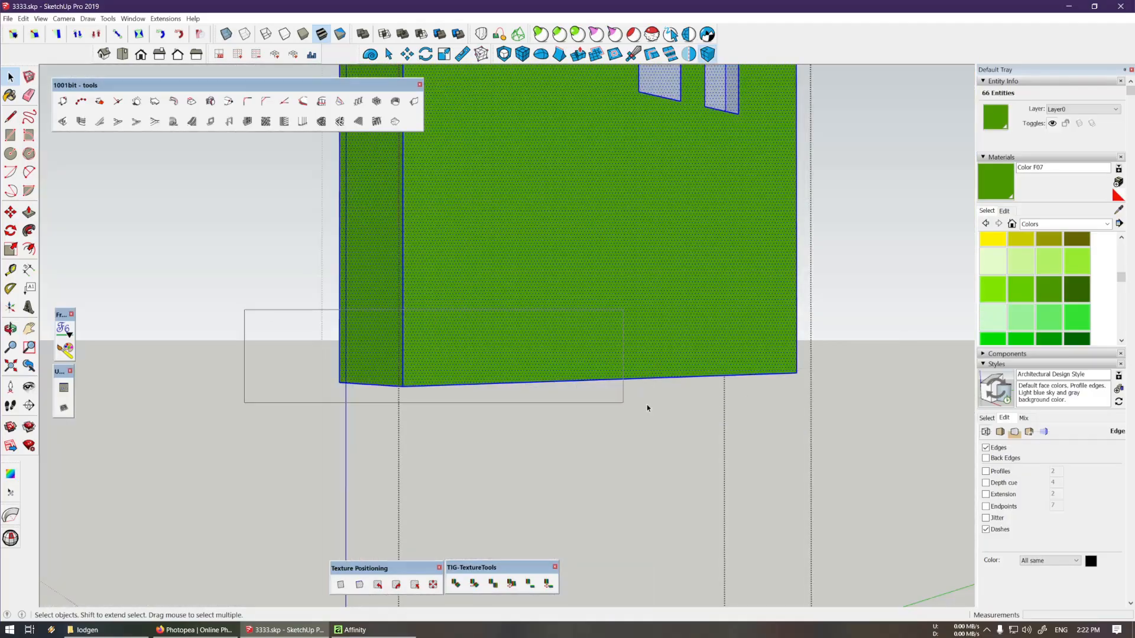
pyautogui.moveTo(863, 463); pyautogui.dragTo(863, 463)
pyautogui.moveTo(368, 324); pyautogui.dragTo(485, 279, button='middle')
pyautogui.scroll(-2, 540, 351)
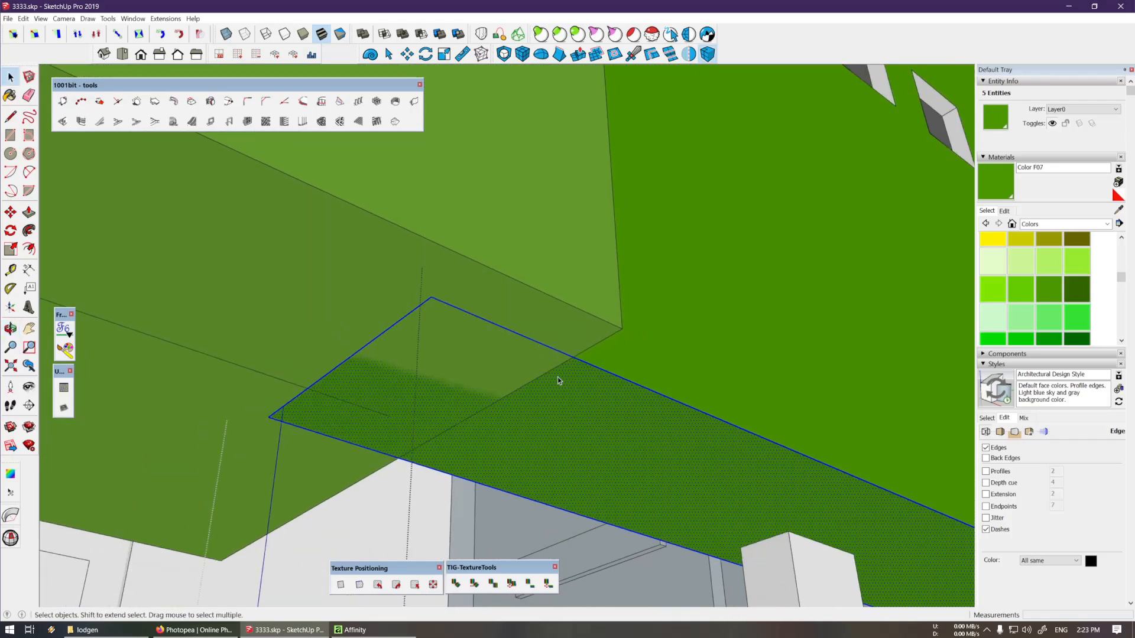
pyautogui.moveTo(493, 319); pyautogui.dragTo(514, 354, button='middle')
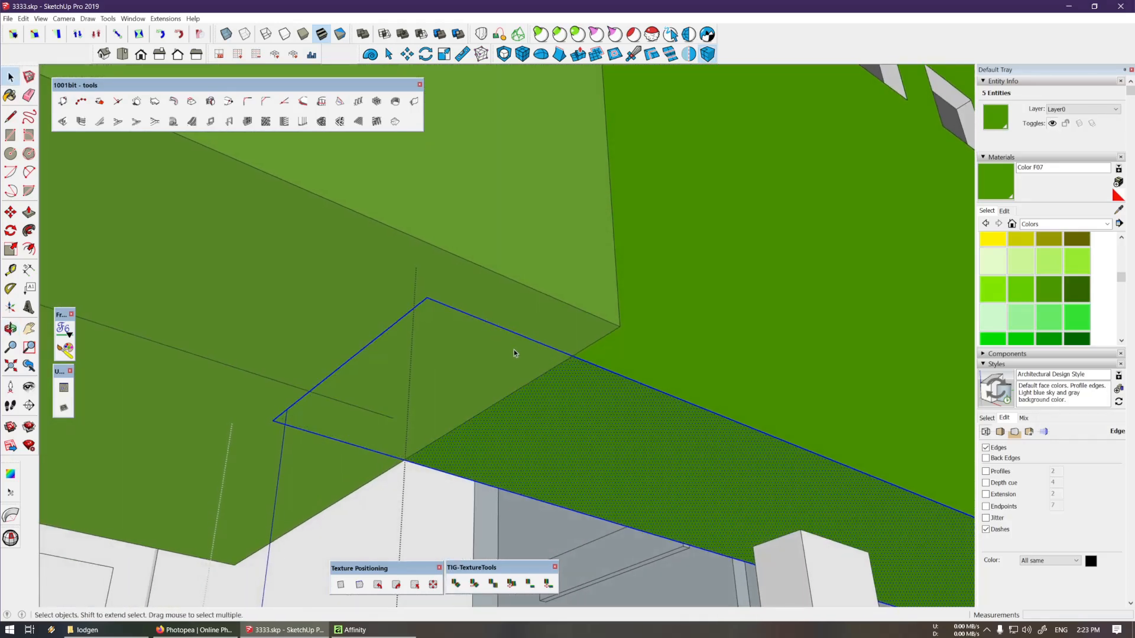
pyautogui.scroll(2, 544, 382)
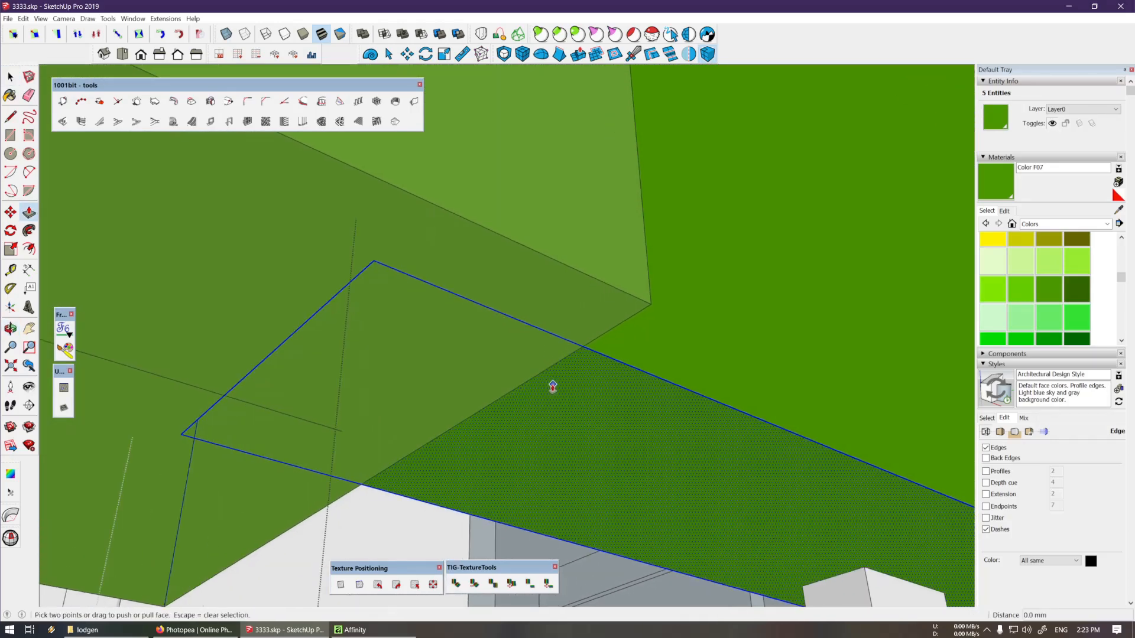
pyautogui.moveTo(553, 390); pyautogui.dragTo(568, 475)
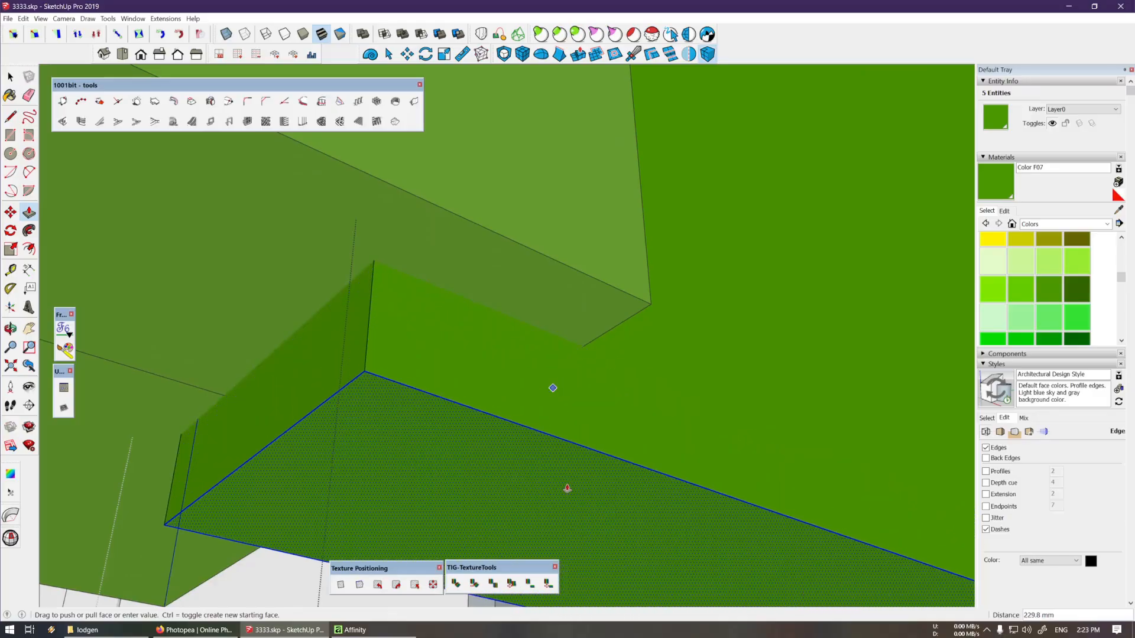
pyautogui.press('Return')
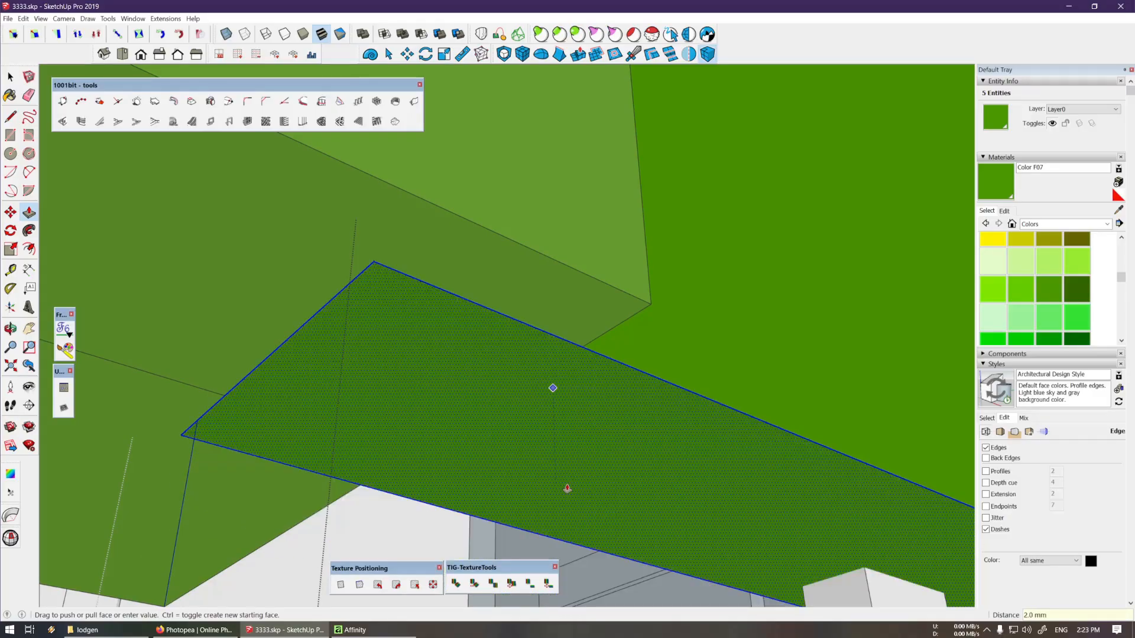
pyautogui.press('space')
pyautogui.moveTo(565, 485); pyautogui.dragTo(550, 376, button='middle')
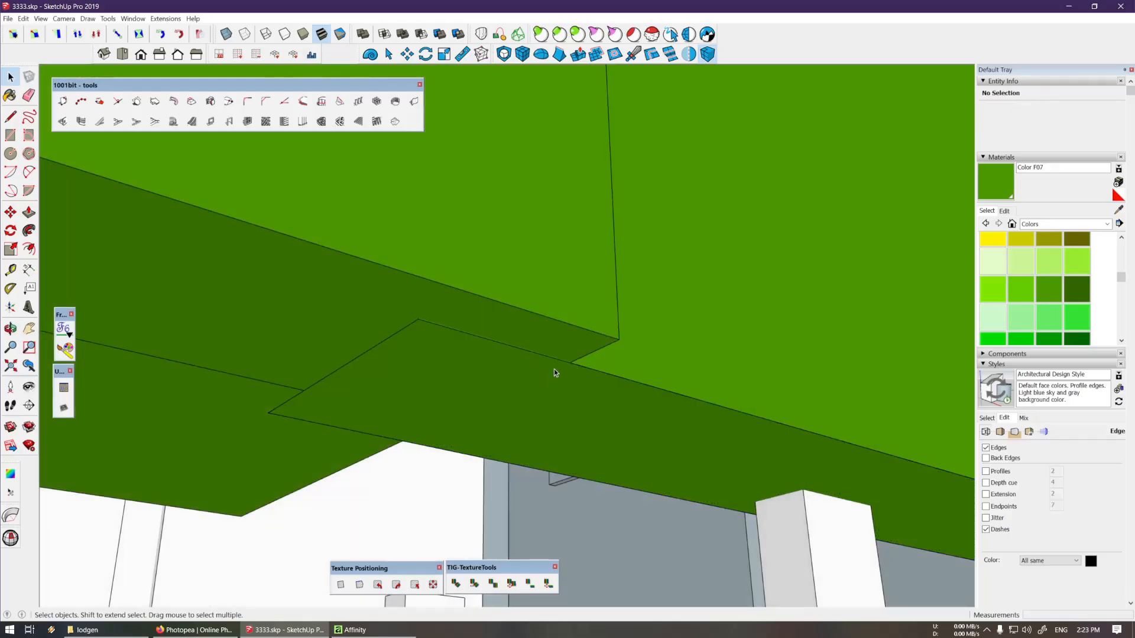
# Isolate the dark corner block between two balconies and delete its top, bottom and concealed rear faces
pyautogui.moveTo(567, 289); pyautogui.dragTo(593, 477, button='middle')
pyautogui.scroll(-5, 593, 477)
pyautogui.keyDown('shift'); pyautogui.moveTo(549, 254); pyautogui.dragTo(556, 402, button='middle'); pyautogui.keyUp('shift')
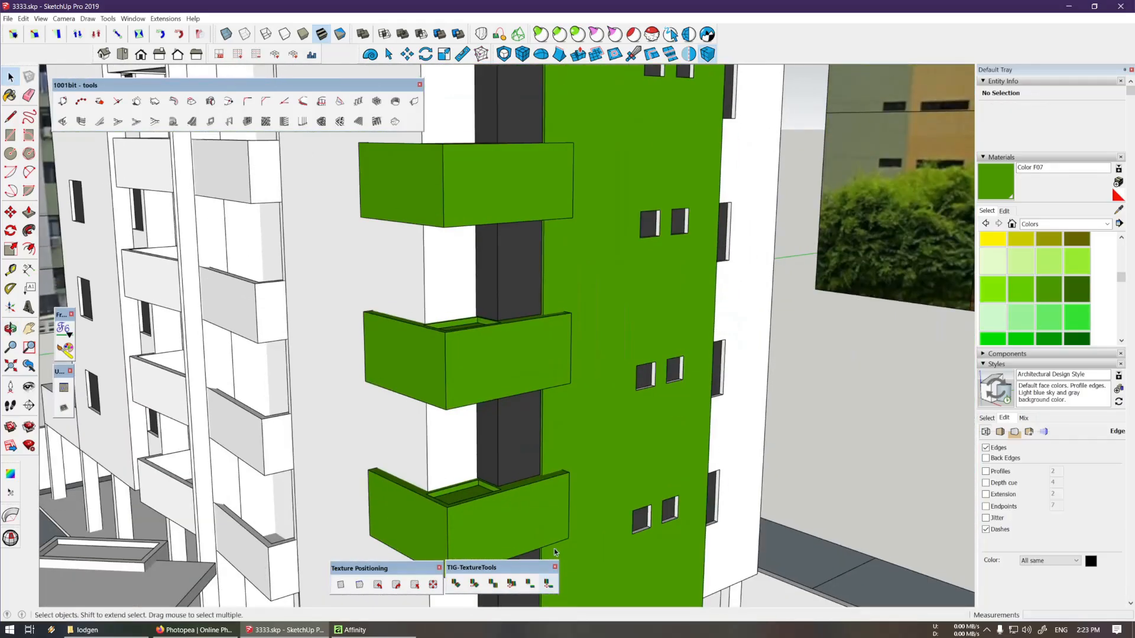
pyautogui.moveTo(556, 295); pyautogui.dragTo(549, 389, button='middle')
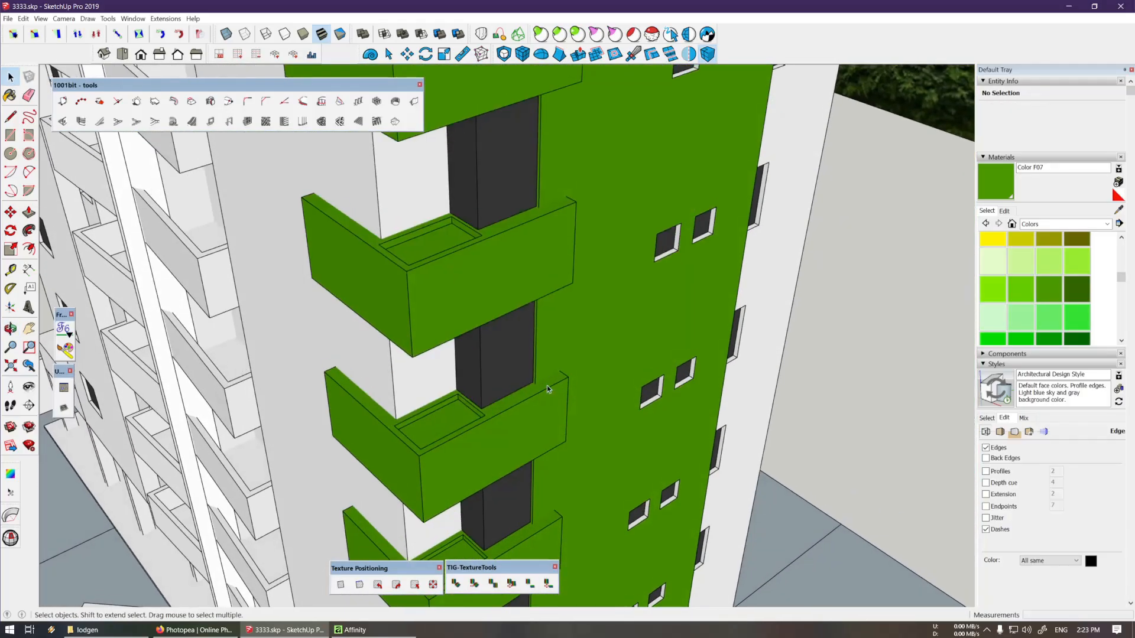
pyautogui.doubleClick(517, 368)
pyautogui.doubleClick(517, 368)
pyautogui.tripleClick(517, 368)
pyautogui.scroll(4, 511, 365)
pyautogui.press('h')
pyautogui.moveTo(497, 349); pyautogui.dragTo(534, 170, button='middle')
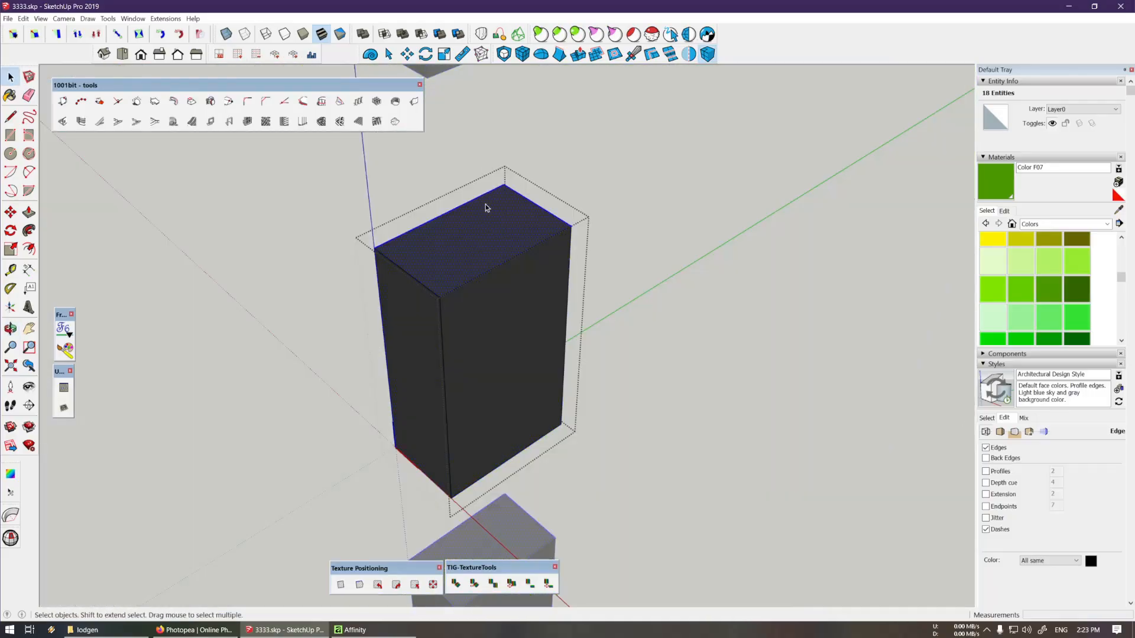
pyautogui.moveTo(512, 333); pyautogui.dragTo(526, 313, button='middle')
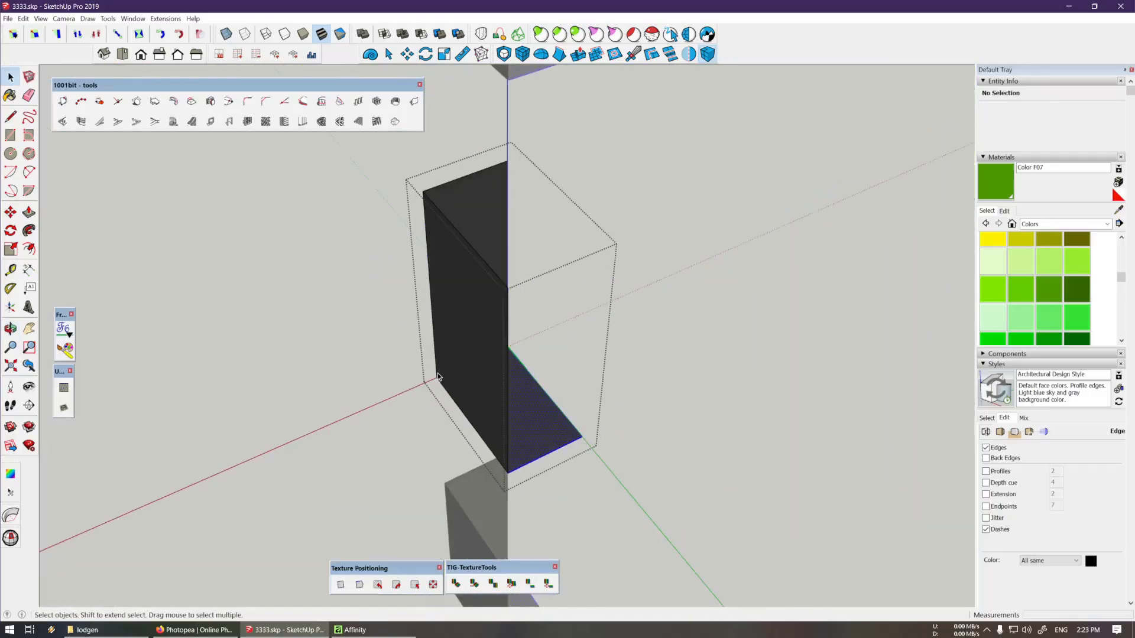
pyautogui.moveTo(438, 377); pyautogui.dragTo(600, 251, button='middle')
# Scale the dark block's remaining faces by about 1.02 toward the adjoining green wall
pyautogui.scroll(10, 591, 385)
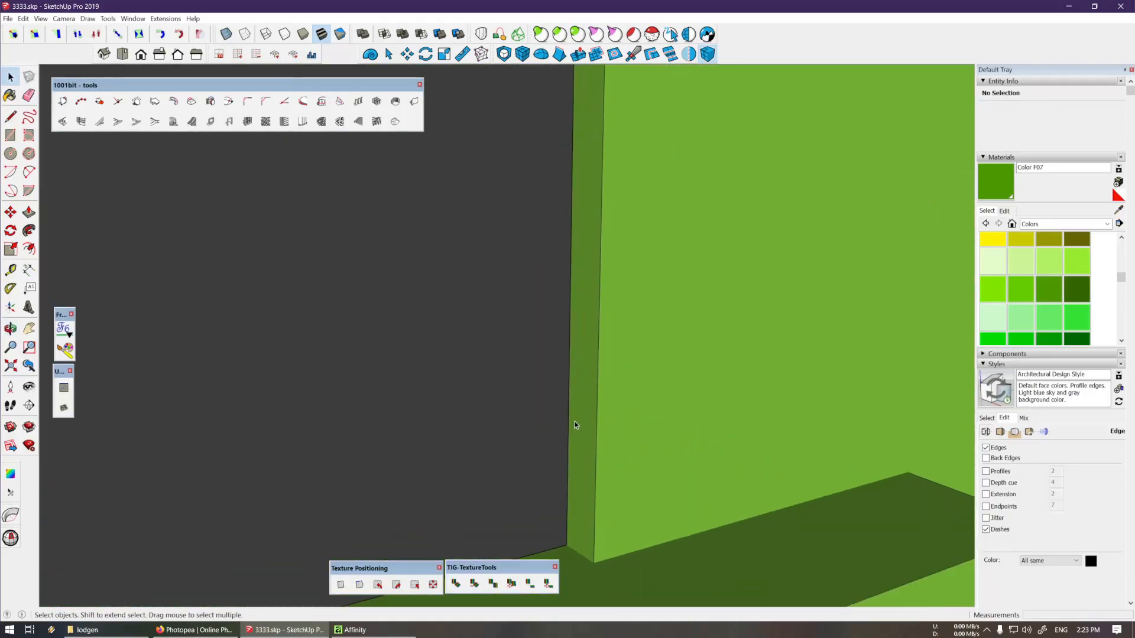
pyautogui.moveTo(575, 421)
pyautogui.mouseDown(button='middle')
pyautogui.moveTo(583, 354)
pyautogui.moveTo(586, 407)
pyautogui.mouseUp(button='middle')
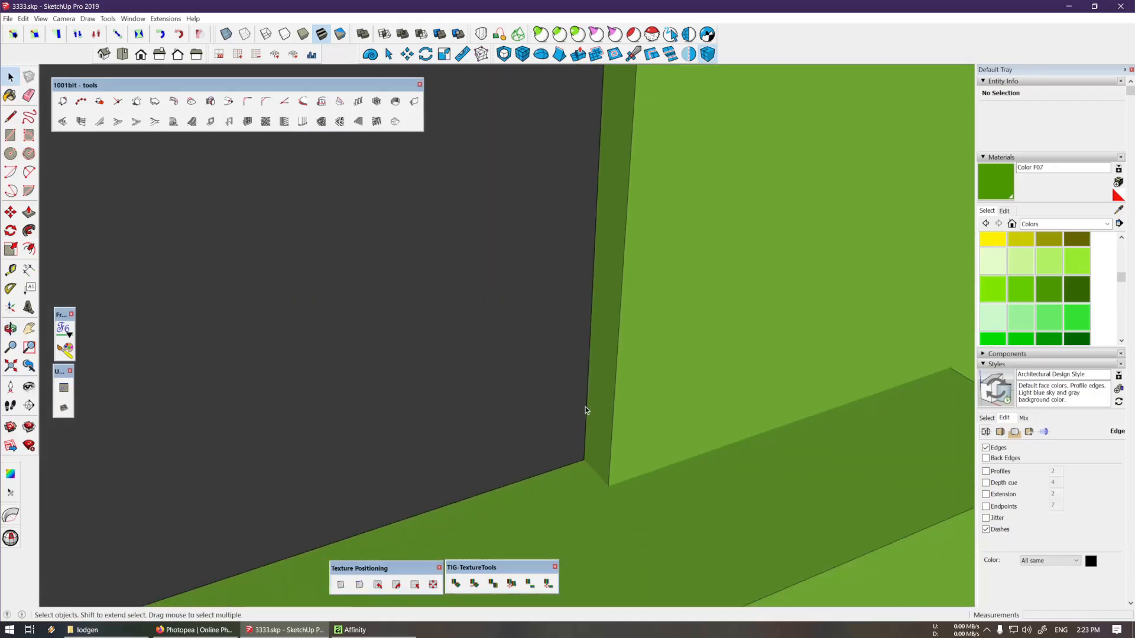
pyautogui.scroll(-10, 585, 407)
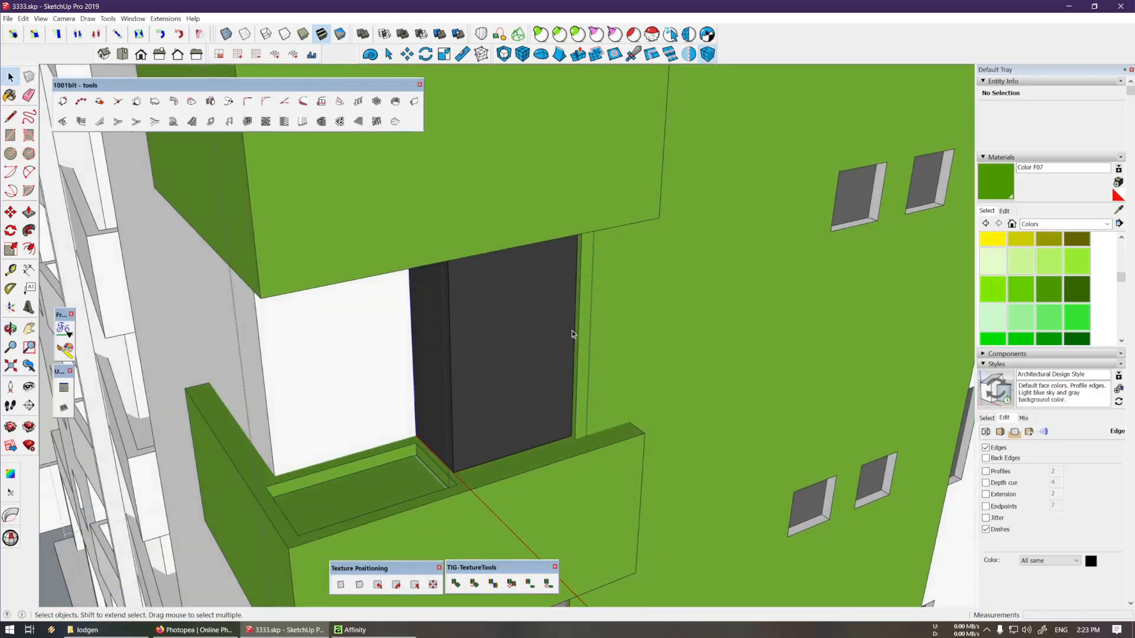
pyautogui.doubleClick(572, 334)
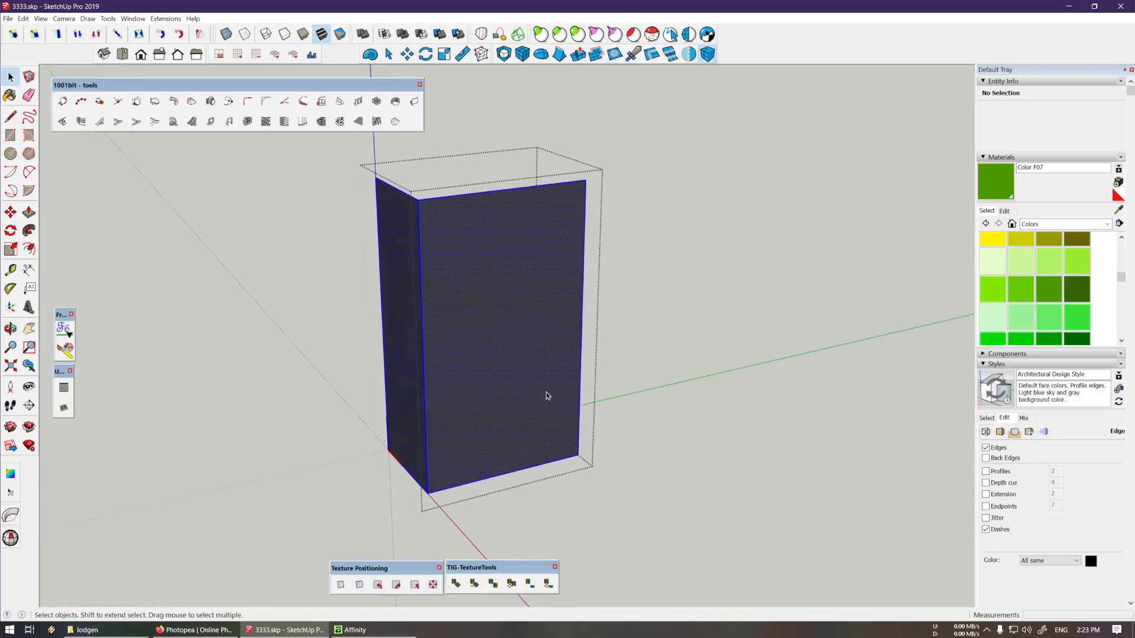
pyautogui.press('s')
pyautogui.scroll(3, 579, 456)
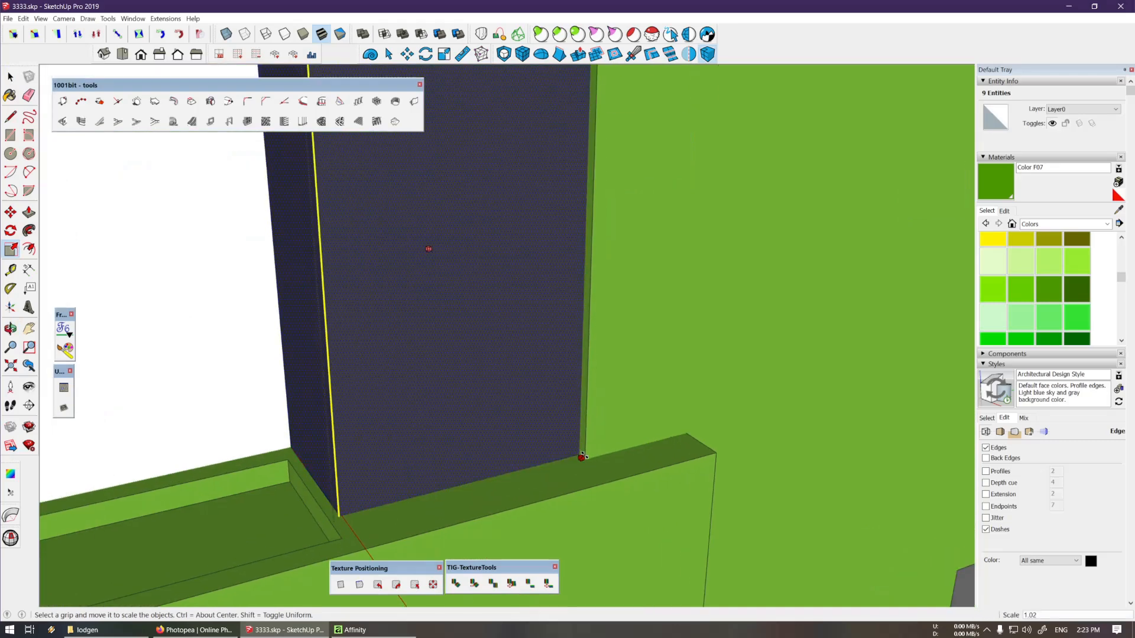
pyautogui.scroll(2, 586, 458)
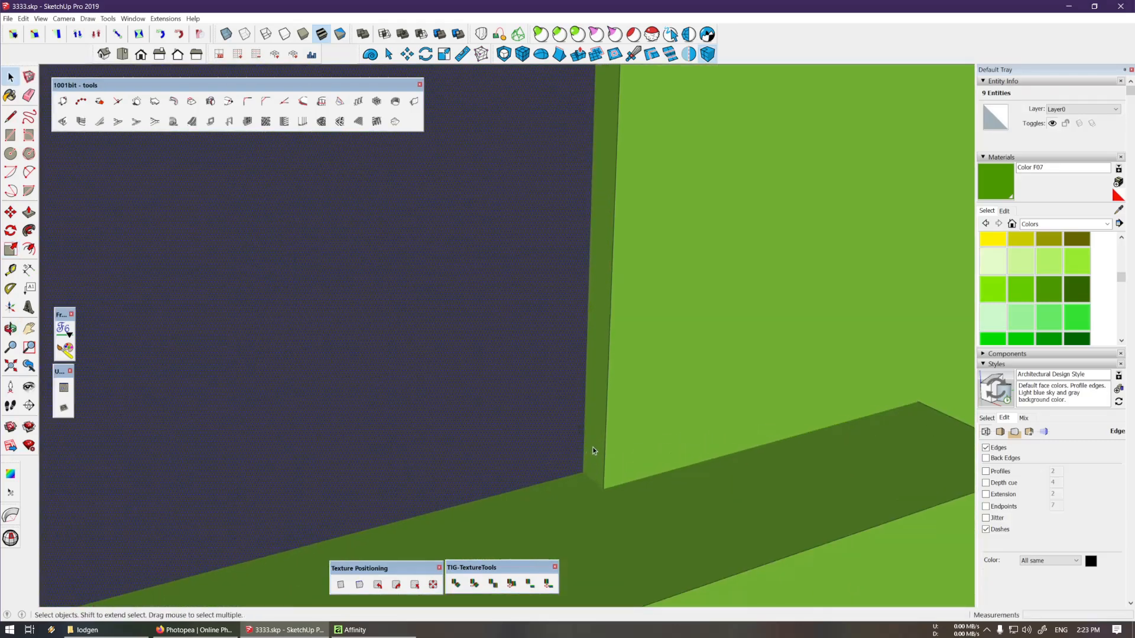
# Display back edges to examine the meeting of the dark block and the green wall, and hide them again
pyautogui.press('k')
pyautogui.scroll(-1, 585, 450)
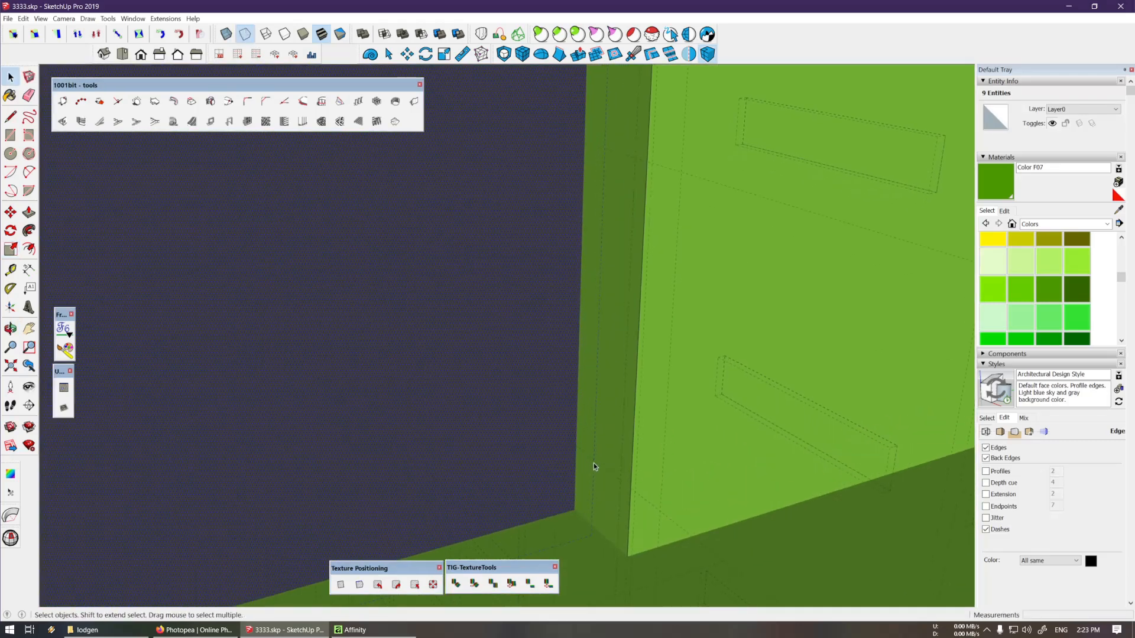
pyautogui.scroll(-8, 595, 466)
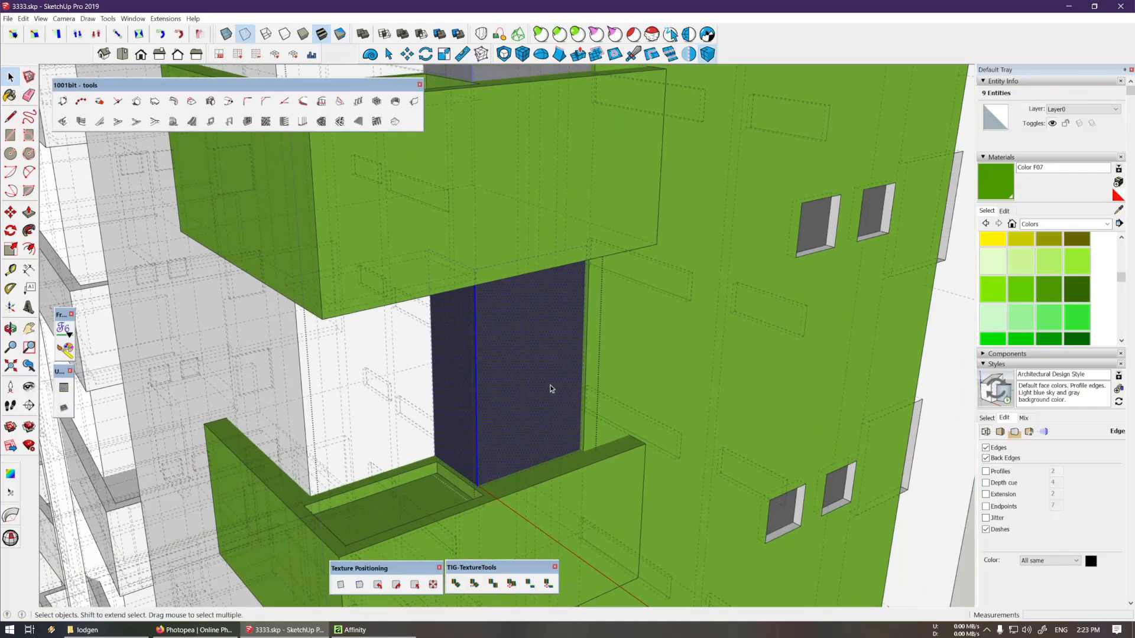
pyautogui.moveTo(550, 389); pyautogui.dragTo(564, 367, button='middle')
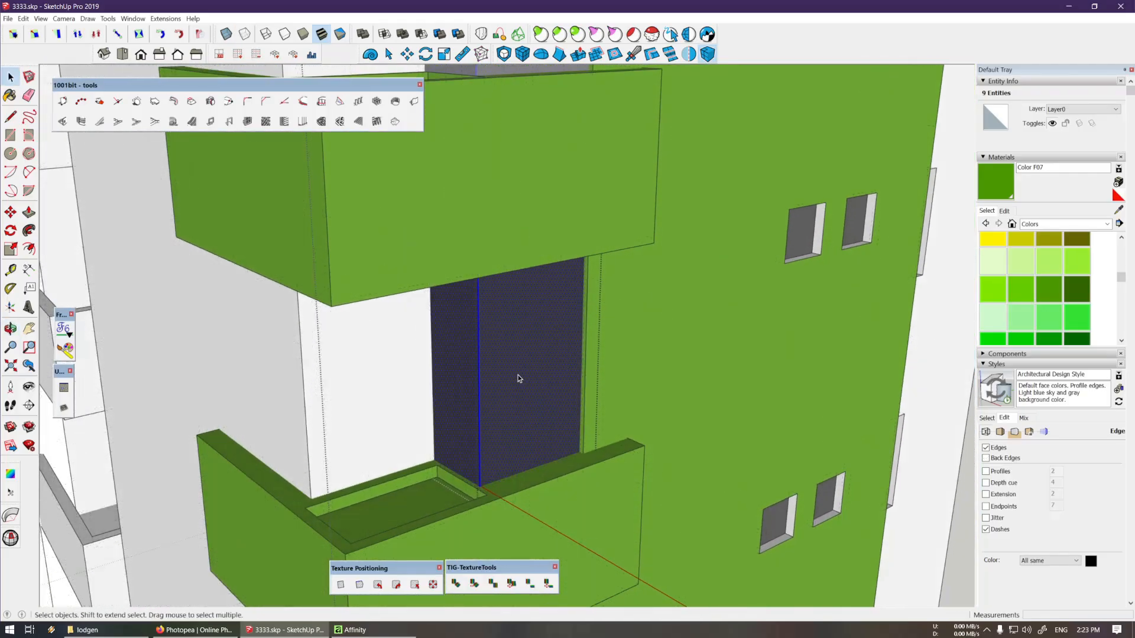
# Open the green side wall group and examine its narrow side face beside the corner balconies
pyautogui.scroll(3, 597, 421)
pyautogui.click(606, 421)
pyautogui.tripleClick(606, 423)
pyautogui.scroll(-2, 597, 419)
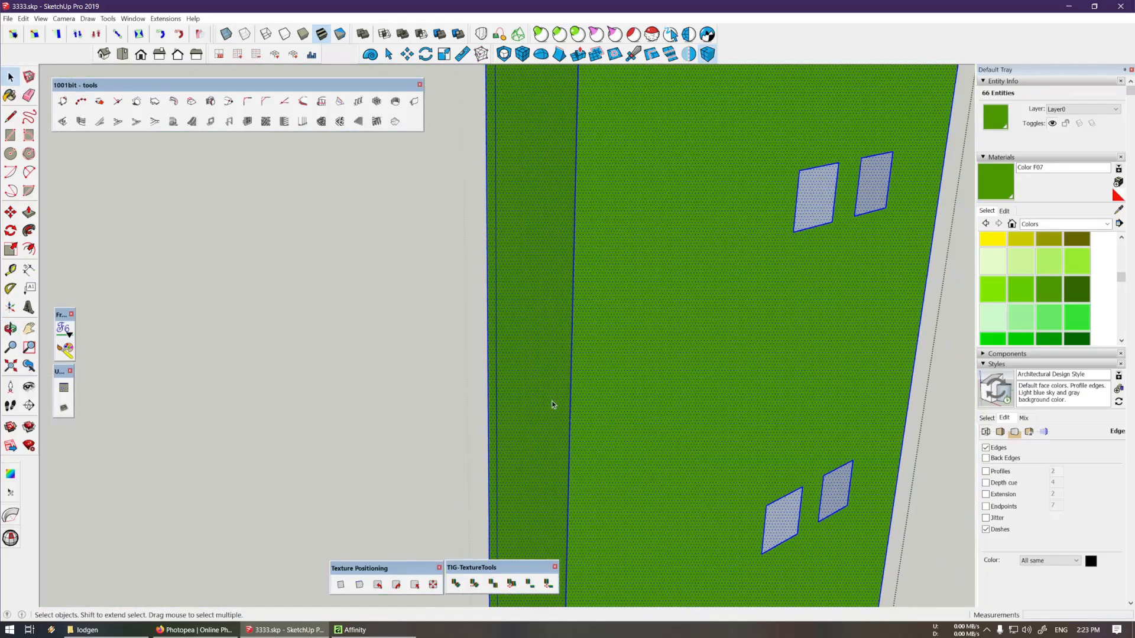
pyautogui.click(553, 405)
pyautogui.moveTo(547, 392)
pyautogui.mouseDown(button='middle')
pyautogui.moveTo(527, 330)
pyautogui.moveTo(552, 318)
pyautogui.moveTo(535, 393)
pyautogui.mouseUp(button='middle')
pyautogui.press('Escape')
# Paint the dark corner block between the balconies with Color F07 and return to the full model
pyautogui.scroll(3, 521, 423)
pyautogui.doubleClick(512, 369)
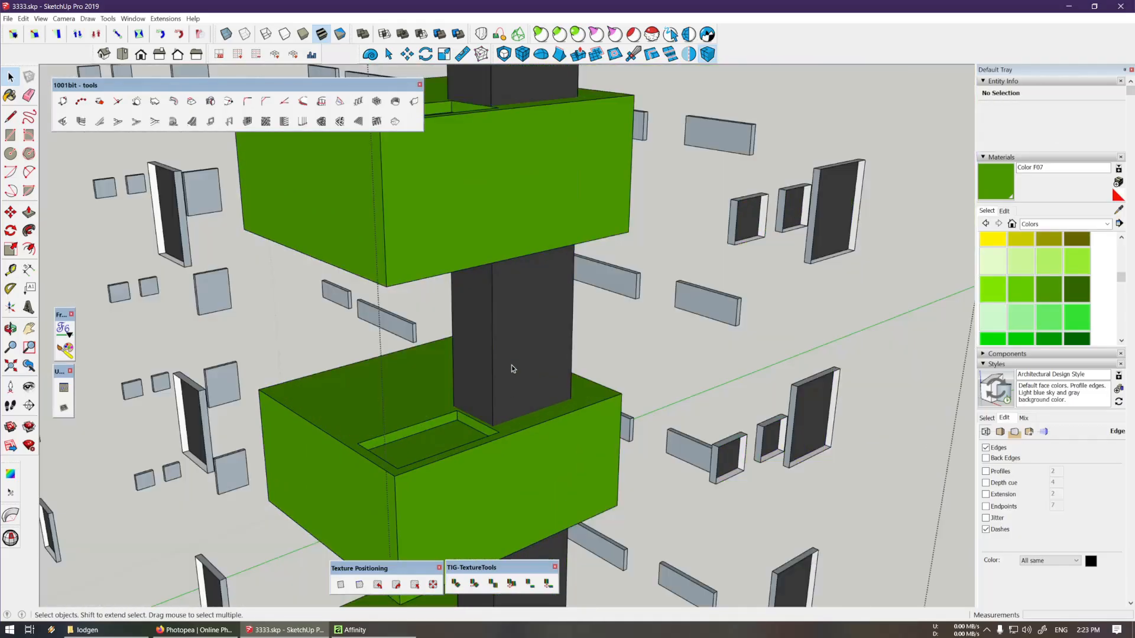
pyautogui.tripleClick(519, 351)
pyautogui.press('b')
pyautogui.click(506, 326)
pyautogui.press('space')
pyautogui.press('Escape')
pyautogui.press('Escape')
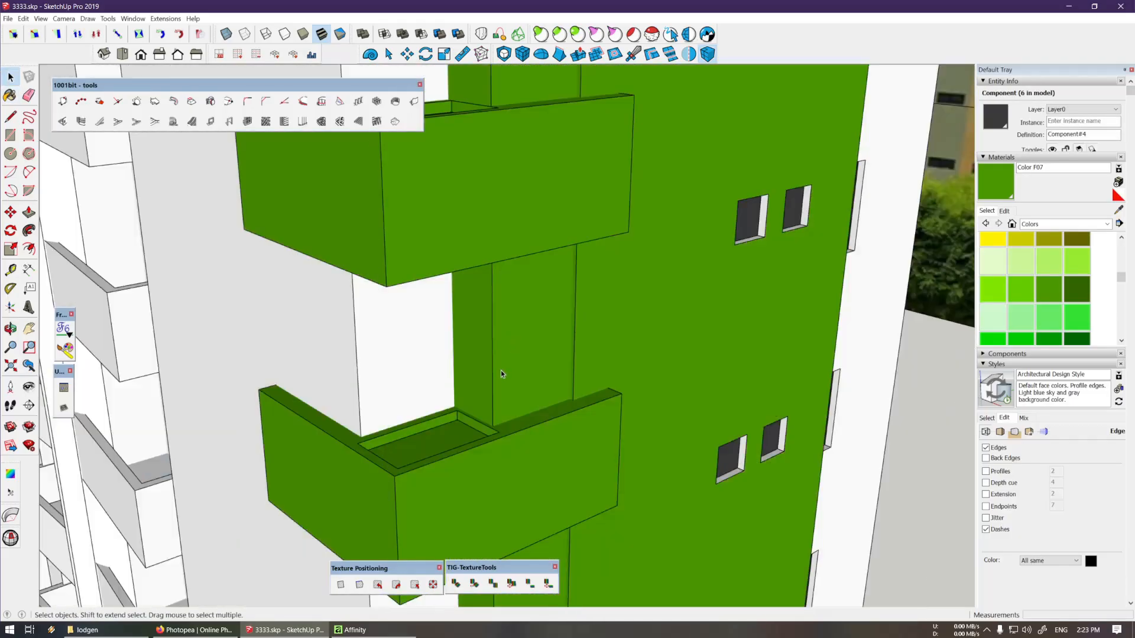
# Isolate a support pillar component under the tower and delete its top and bottom faces
pyautogui.moveTo(502, 372)
pyautogui.mouseDown(button='middle')
pyautogui.moveTo(572, 353)
pyautogui.moveTo(559, 398)
pyautogui.mouseUp(button='middle')
pyautogui.scroll(-5, 572, 353)
pyautogui.scroll(4, 559, 398)
pyautogui.doubleClick(557, 324)
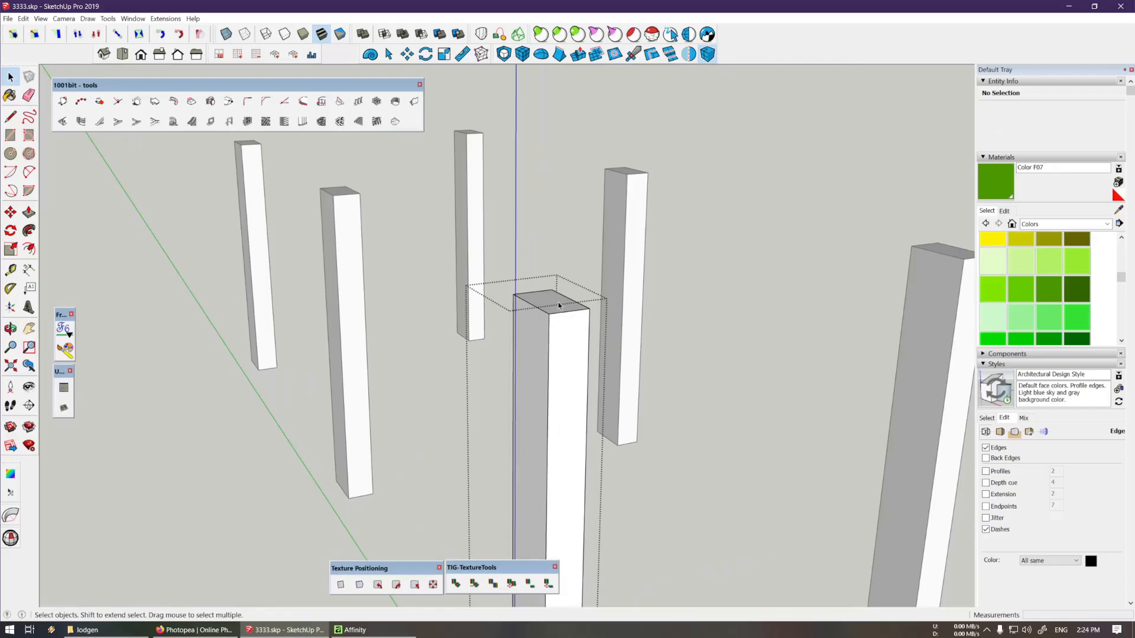
pyautogui.scroll(-4, 559, 313)
pyautogui.click(558, 357)
pyautogui.moveTo(560, 316); pyautogui.dragTo(529, 89, button='middle')
pyautogui.click(544, 344)
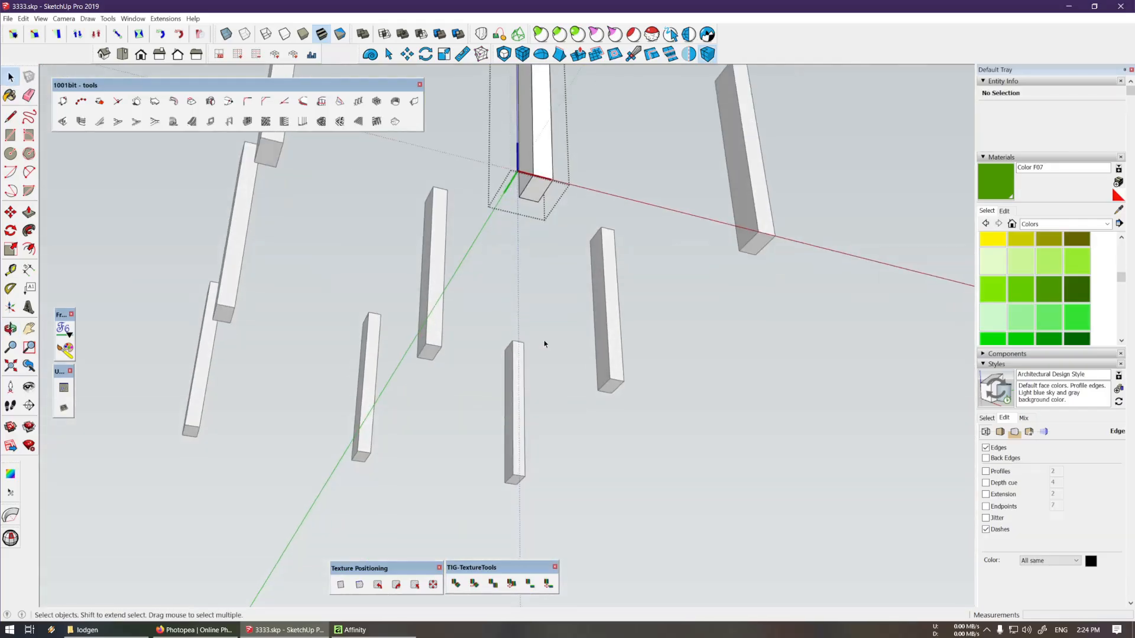
# Paint the whole open pillar component with Color F07
pyautogui.moveTo(534, 193)
pyautogui.keyDown('shift'); pyautogui.mouseDown(button='middle')
pyautogui.moveTo(520, 400)
pyautogui.moveTo(538, 473)
pyautogui.mouseUp(button='middle'); pyautogui.keyUp('shift')
pyautogui.tripleClick(520, 370)
pyautogui.press('b')
pyautogui.click(520, 370)
pyautogui.press('space')
# Select the pillar's four top edges and move them upward into the building volume above
pyautogui.scroll(10, 513, 214)
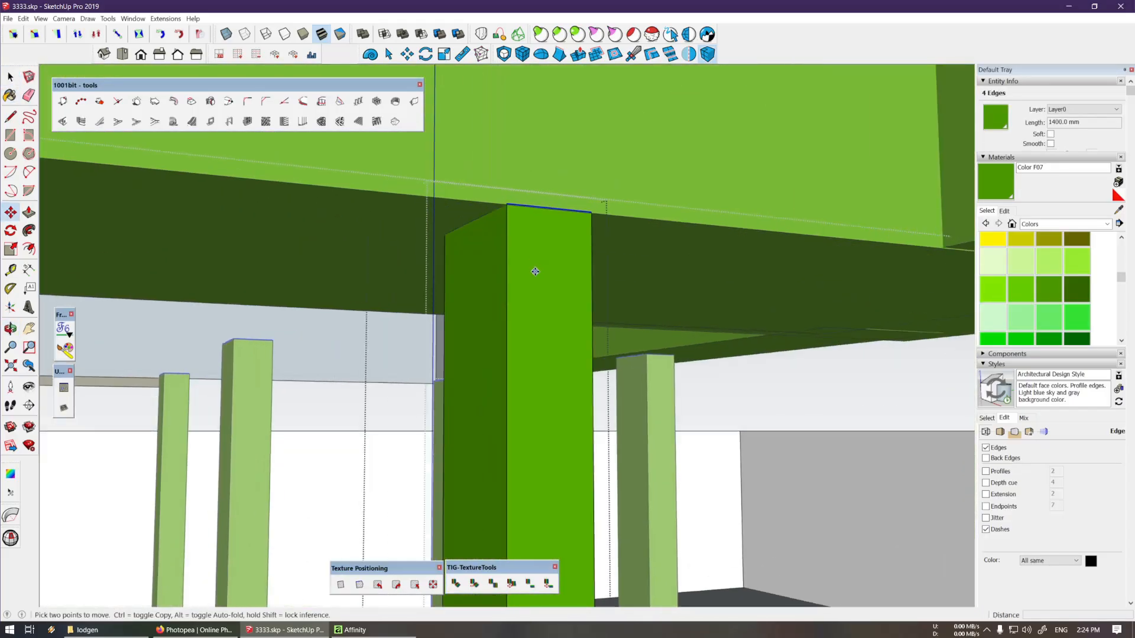
pyautogui.scroll(-3, 565, 314)
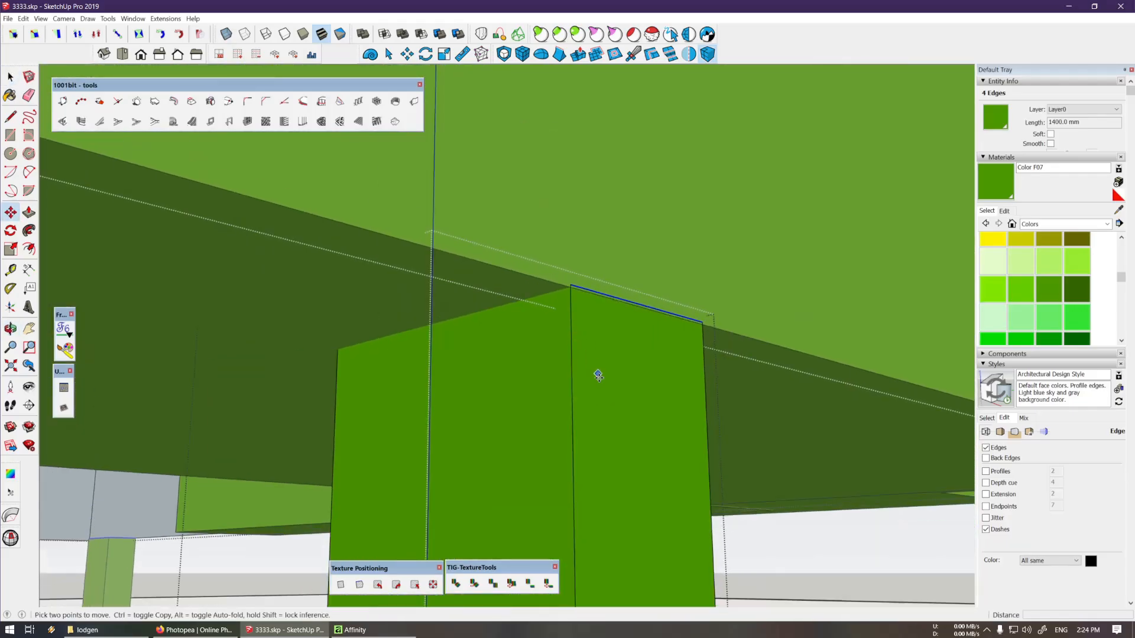
pyautogui.moveTo(598, 374); pyautogui.dragTo(623, 273)
pyautogui.press('space')
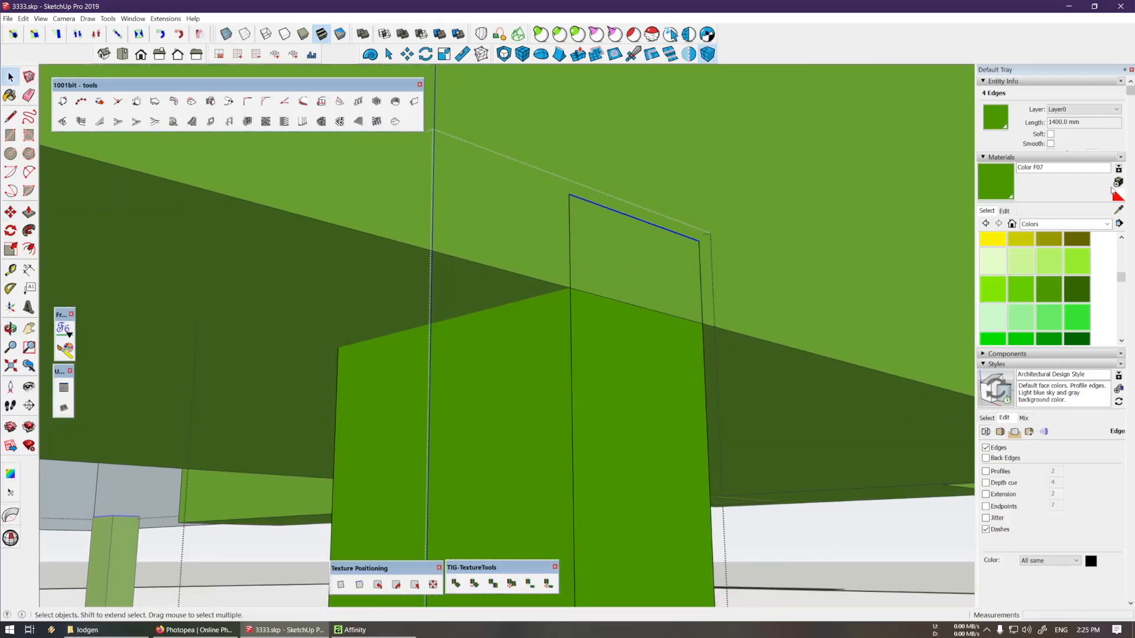
# Repaint the support pillar's side face under the building with the default material and move that face by a distance of 2
pyautogui.click(1117, 194)
pyautogui.click(625, 340)
pyautogui.press('space')
pyautogui.scroll(2, 635, 334)
pyautogui.moveTo(636, 333); pyautogui.dragTo(587, 359, button='middle')
pyautogui.click(561, 396)
pyautogui.press('m')
pyautogui.moveTo(561, 396); pyautogui.dragTo(570, 554, button='middle')
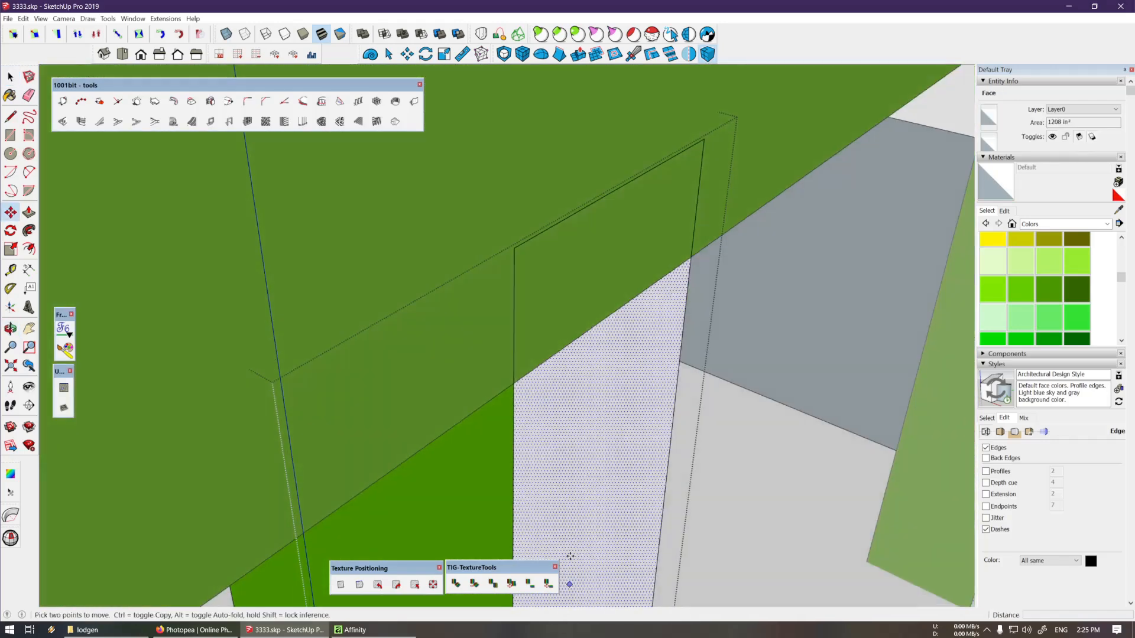
pyautogui.click(584, 480)
pyautogui.click(566, 475)
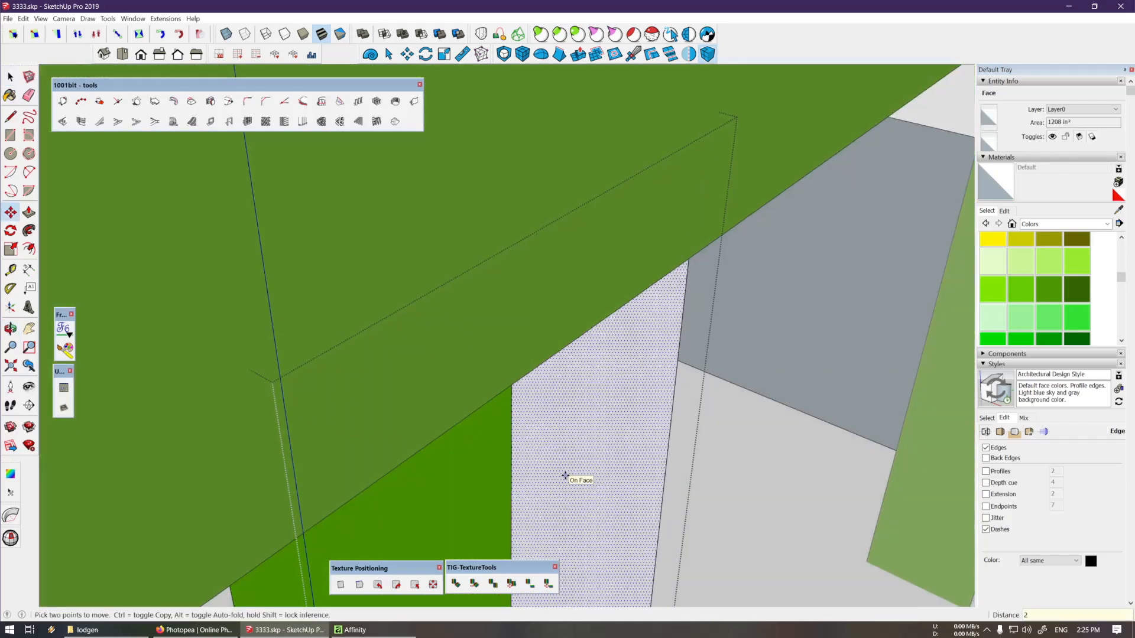
pyautogui.moveTo(568, 474)
pyautogui.mouseDown(button='middle')
pyautogui.moveTo(569, 425)
pyautogui.moveTo(509, 393)
pyautogui.moveTo(497, 406)
pyautogui.mouseUp(button='middle')
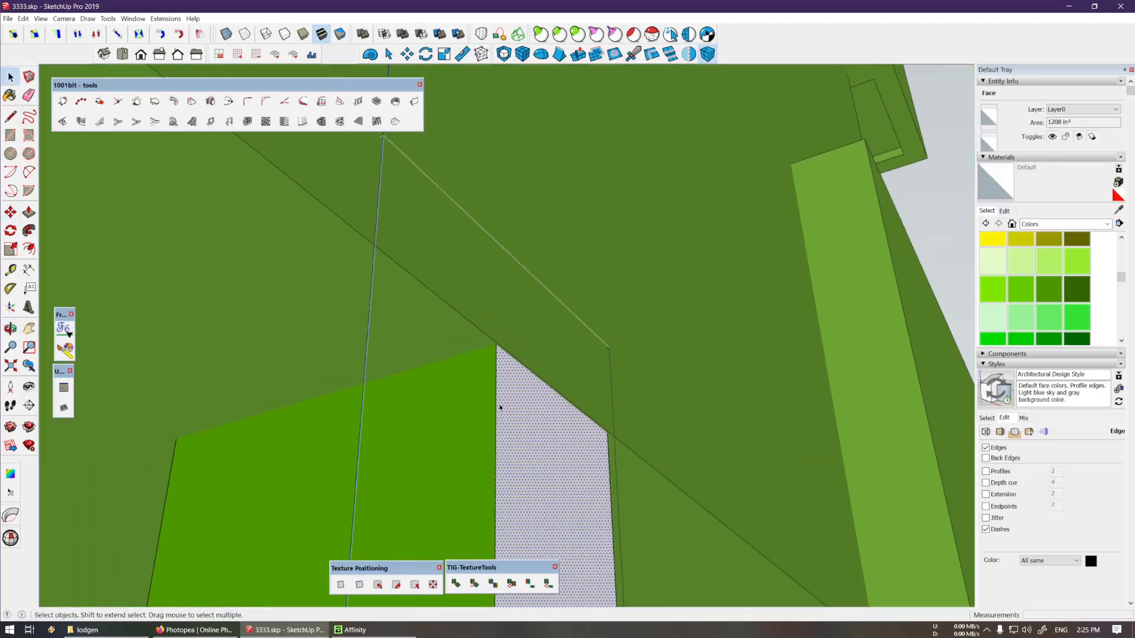
# Sample Color F07 from the adjacent pillar face, apply it to the moved face and return to the full model
pyautogui.press('b')
pyautogui.keyDown('alt'); pyautogui.click(494, 408); pyautogui.keyUp('alt')
pyautogui.click(520, 452)
pyautogui.press('space')
pyautogui.moveTo(520, 452); pyautogui.dragTo(321, 521, button='middle')
pyautogui.scroll(-10, 534, 405)
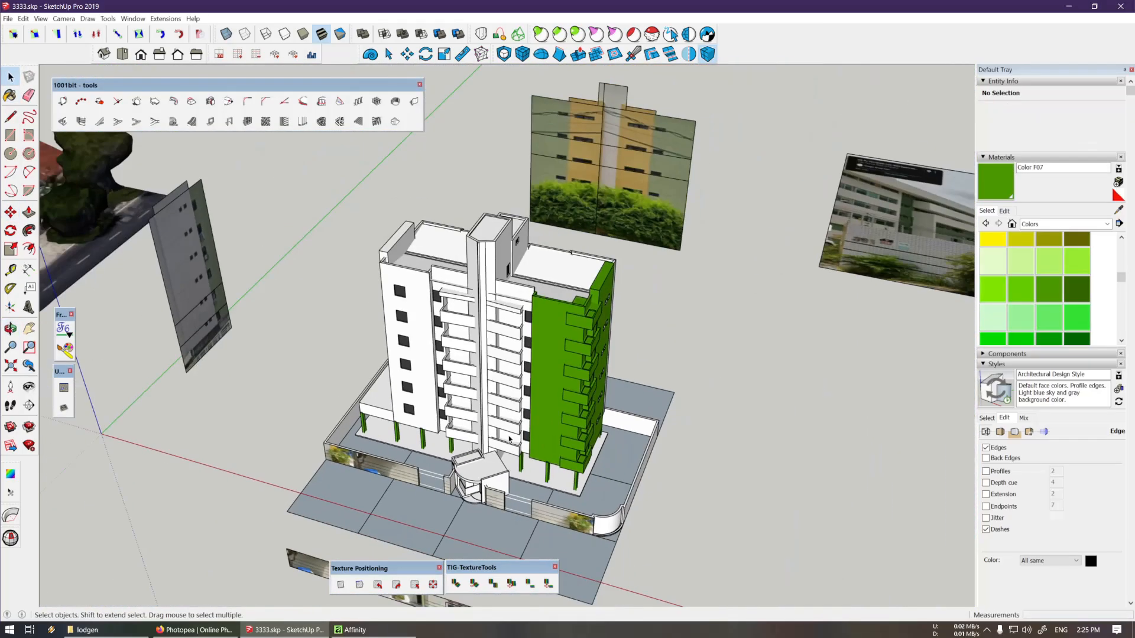
pyautogui.moveTo(509, 438); pyautogui.dragTo(559, 437, button='middle')
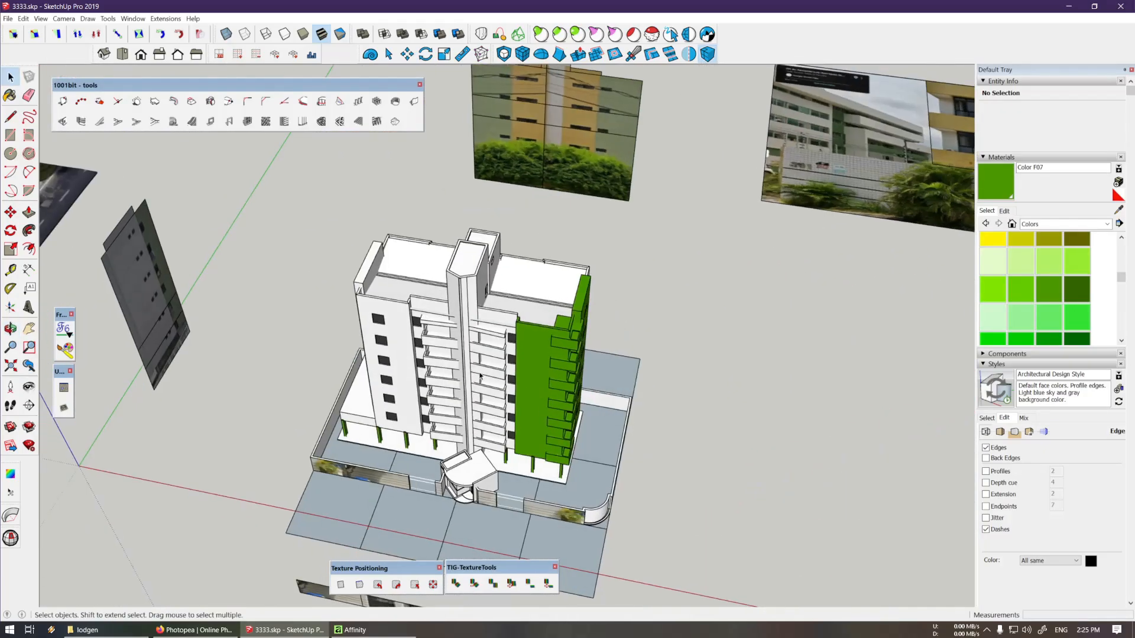
pyautogui.moveTo(541, 393); pyautogui.dragTo(271, 385, button='middle')
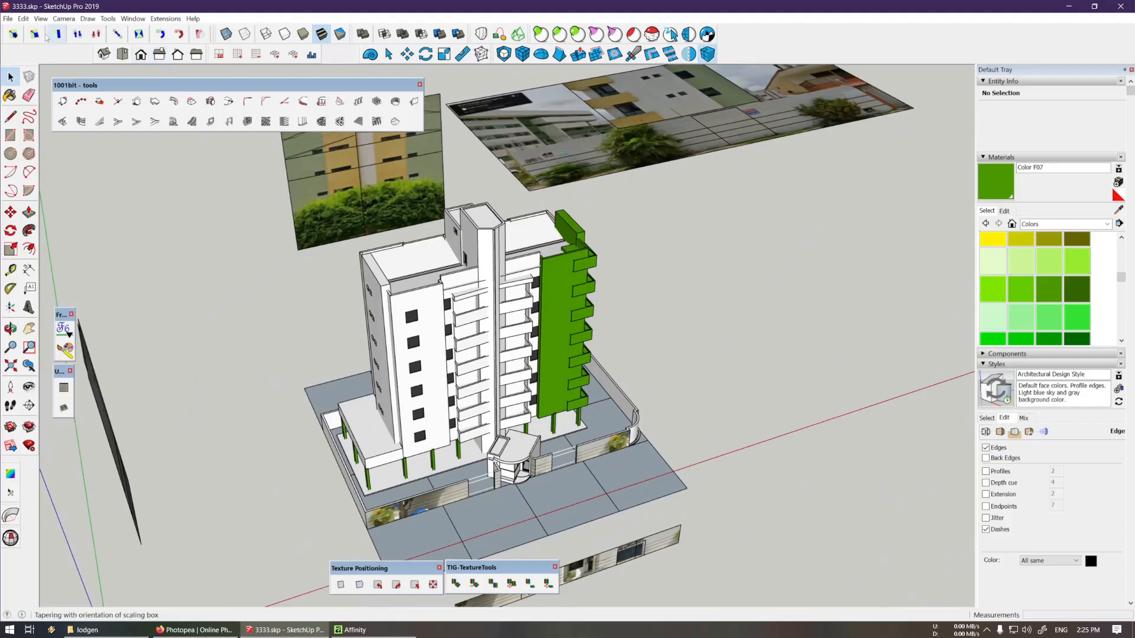
pyautogui.click(8, 19)
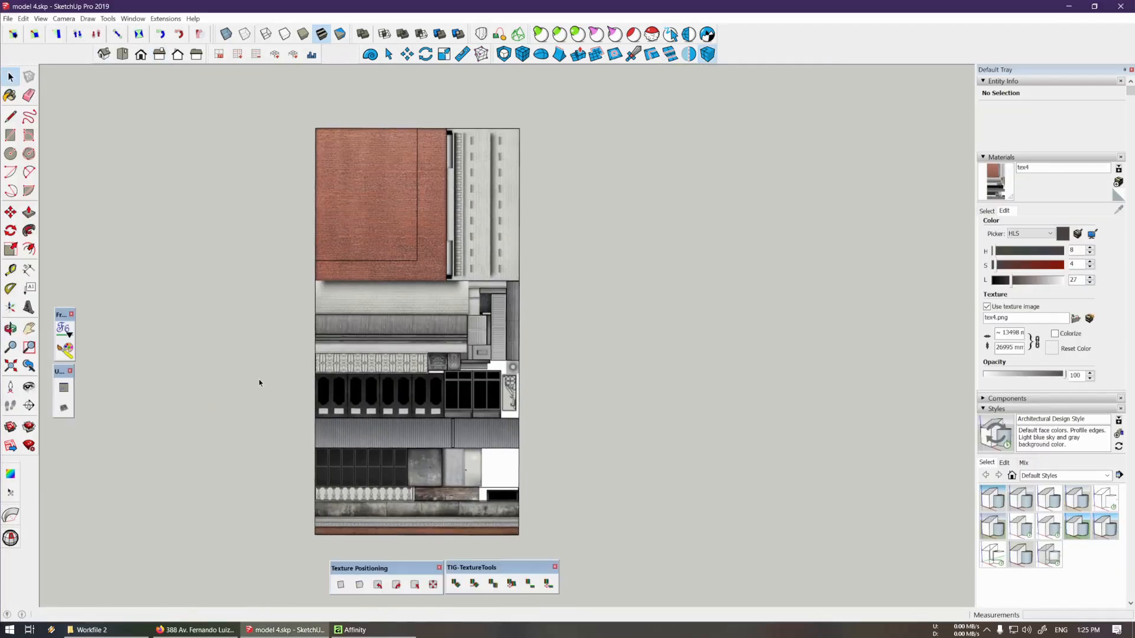
# Examine the tex4 texture sheet in model 4, comparing its mapped regions with the textured building beside it
pyautogui.moveTo(281, 96); pyautogui.dragTo(586, 558)
pyautogui.click(539, 379)
pyautogui.moveTo(539, 379); pyautogui.dragTo(434, 349, button='middle')
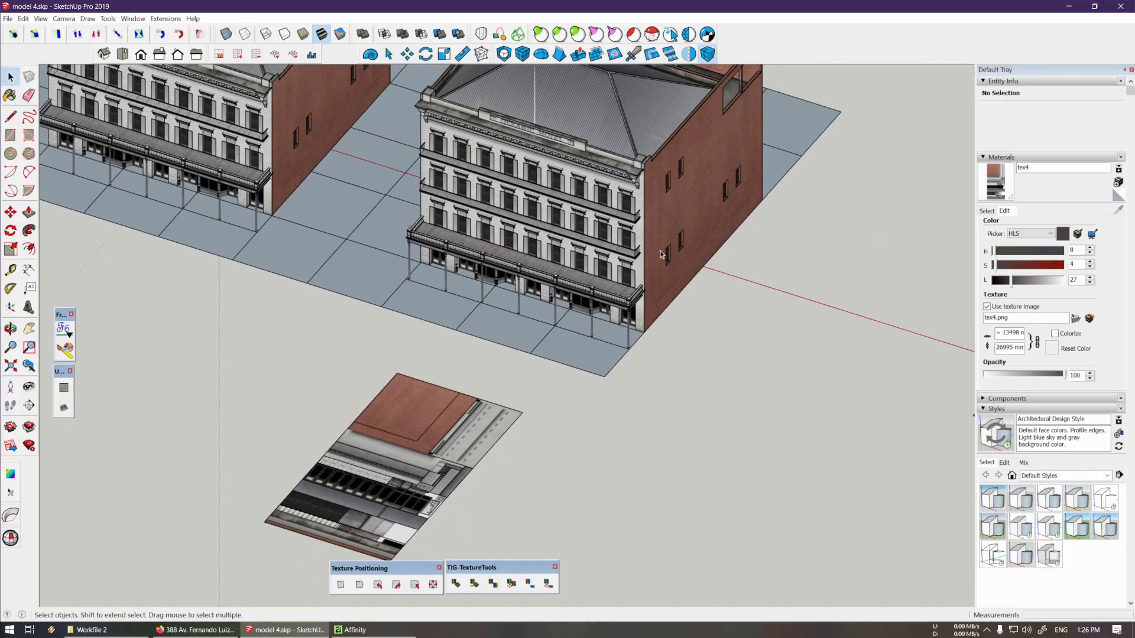
pyautogui.moveTo(480, 381)
pyautogui.mouseDown(button='middle')
pyautogui.moveTo(506, 463)
pyautogui.moveTo(532, 400)
pyautogui.moveTo(473, 412)
pyautogui.moveTo(480, 367)
pyautogui.mouseUp(button='middle')
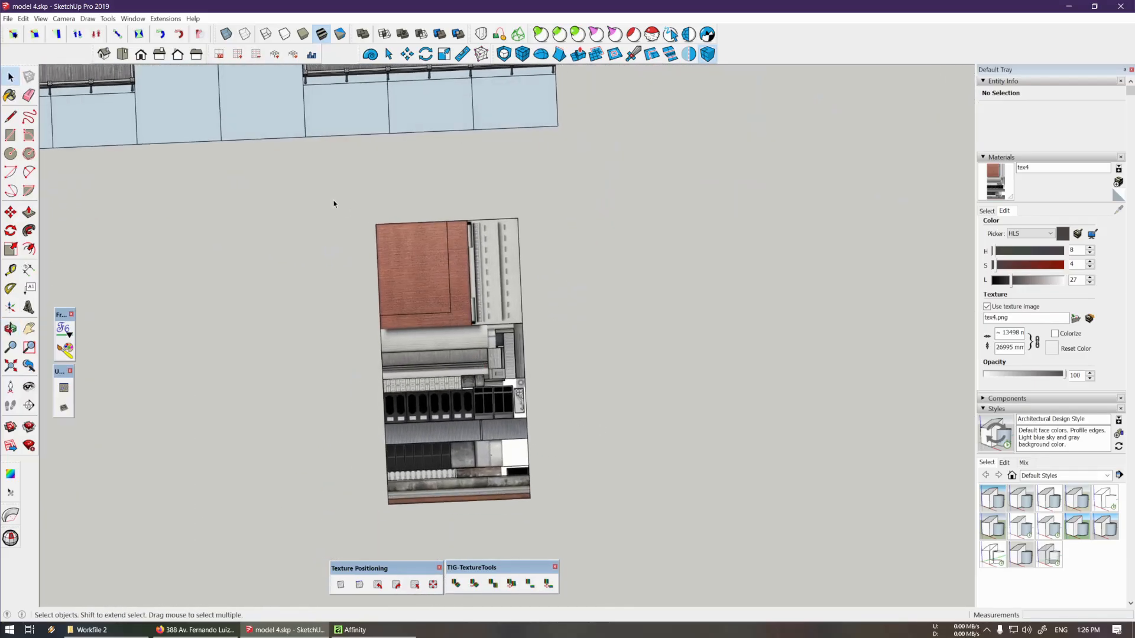
pyautogui.moveTo(332, 200); pyautogui.dragTo(583, 542)
pyautogui.scroll(3, 444, 351)
pyautogui.keyDown('shift'); pyautogui.moveTo(444, 352); pyautogui.dragTo(437, 396, button='middle'); pyautogui.keyUp('shift')
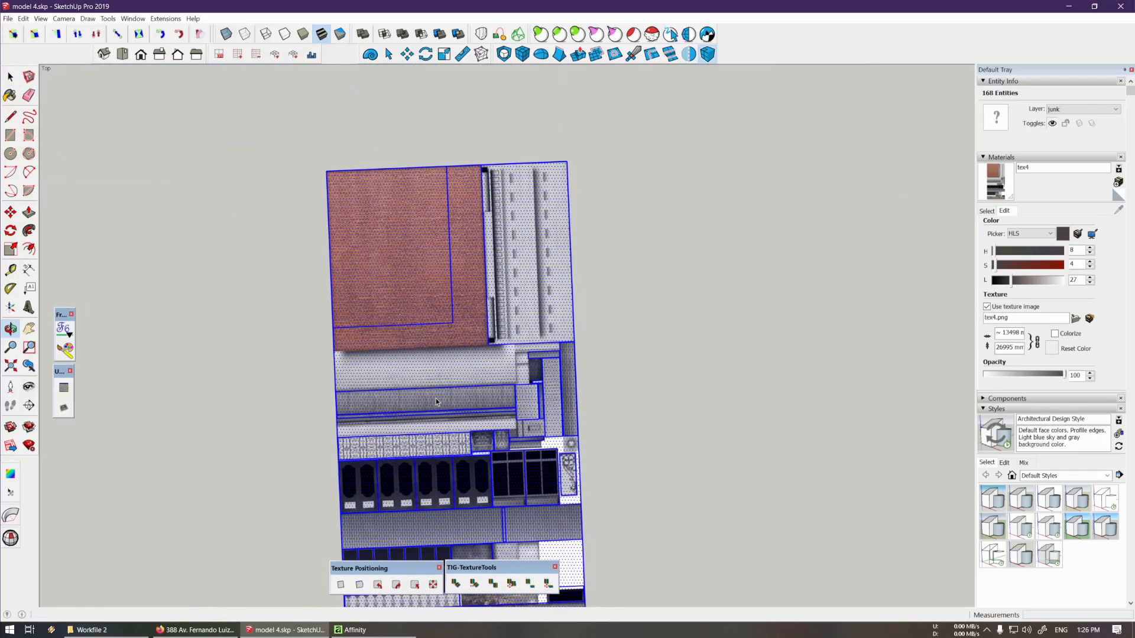
pyautogui.scroll(1, 458, 292)
pyautogui.click(621, 328)
pyautogui.scroll(-1, 621, 328)
pyautogui.keyDown('shift'); pyautogui.moveTo(621, 328); pyautogui.dragTo(497, 246, button='middle'); pyautogui.keyUp('shift')
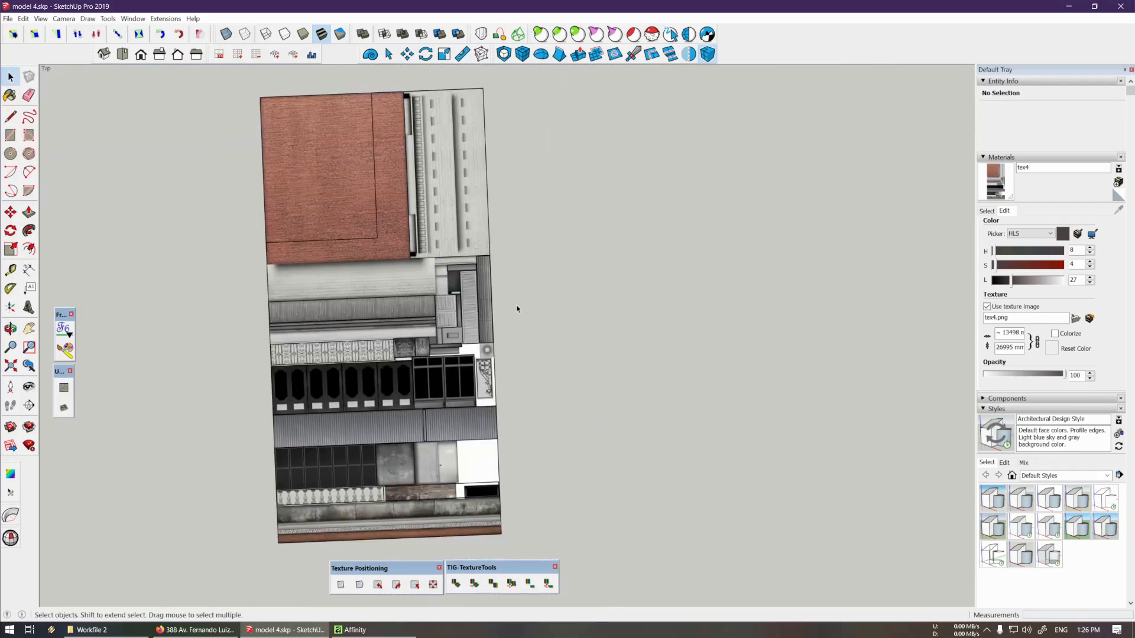
pyautogui.keyDown('shift'); pyautogui.moveTo(517, 309); pyautogui.dragTo(551, 330, button='middle'); pyautogui.keyUp('shift')
# Switch to Affinity and inspect the grid spacing settings of the 1024 x 1024 px texture document
pyautogui.moveTo(389, 632)
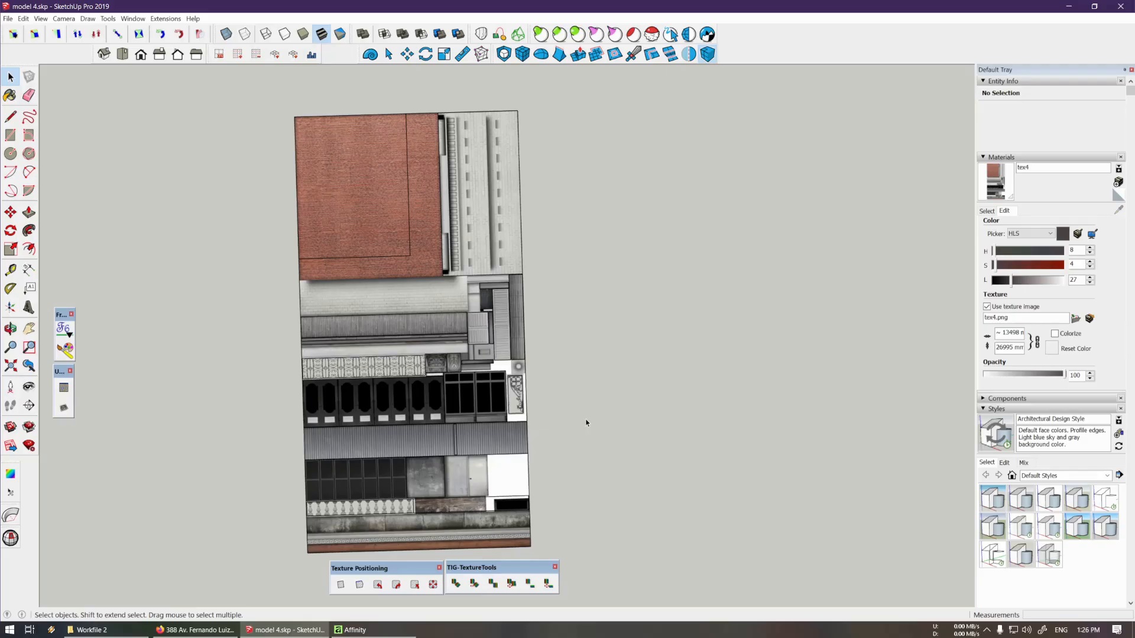
pyautogui.click(355, 630)
pyautogui.moveTo(541, 344); pyautogui.dragTo(512, 336, button='middle')
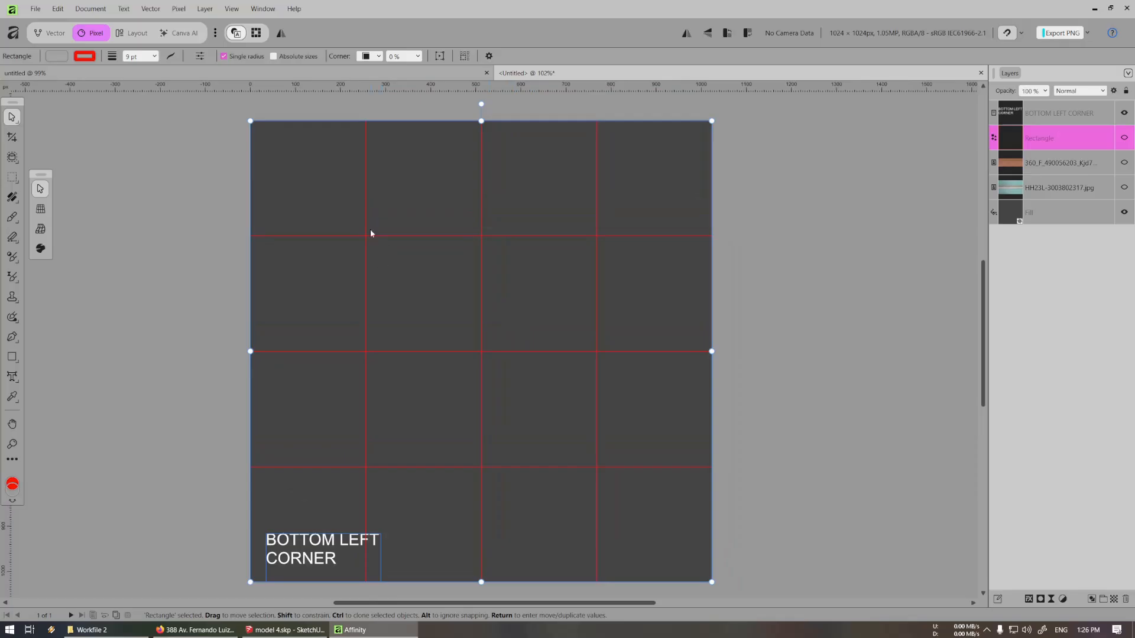
pyautogui.click(232, 9)
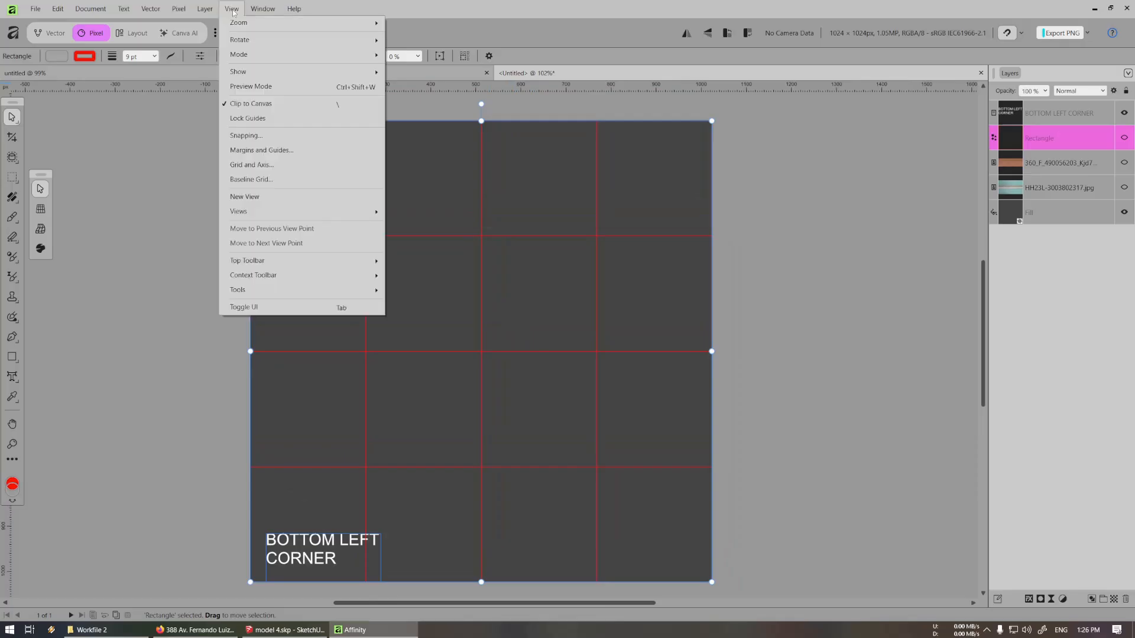
pyautogui.click(276, 167)
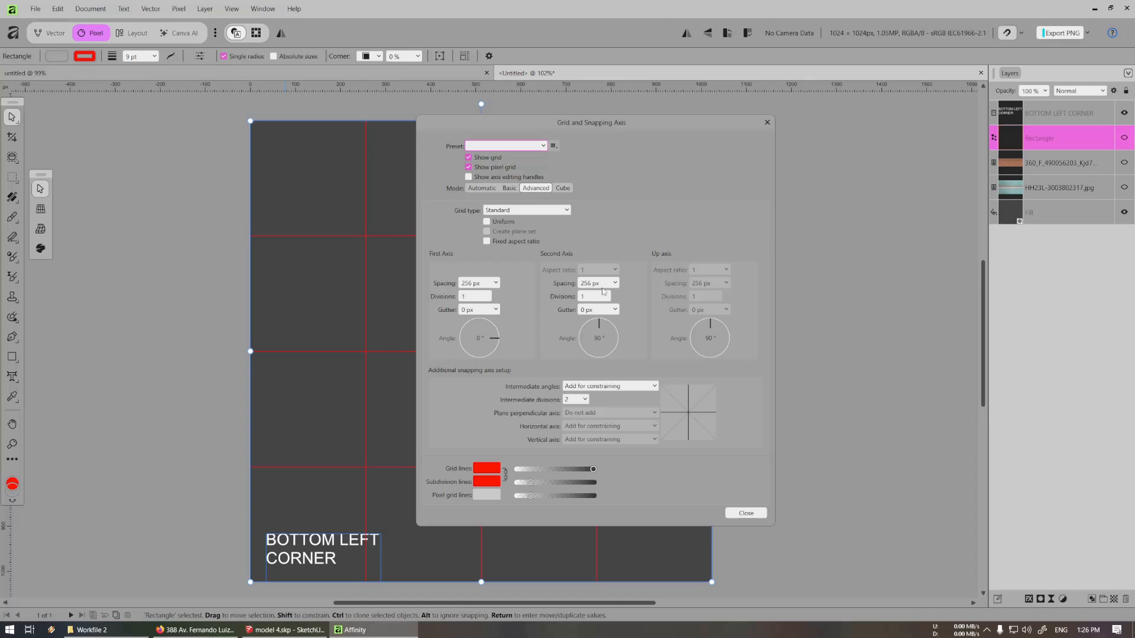
pyautogui.keyDown('ctrl'); pyautogui.scroll(5, 357, 337); pyautogui.keyUp('ctrl')
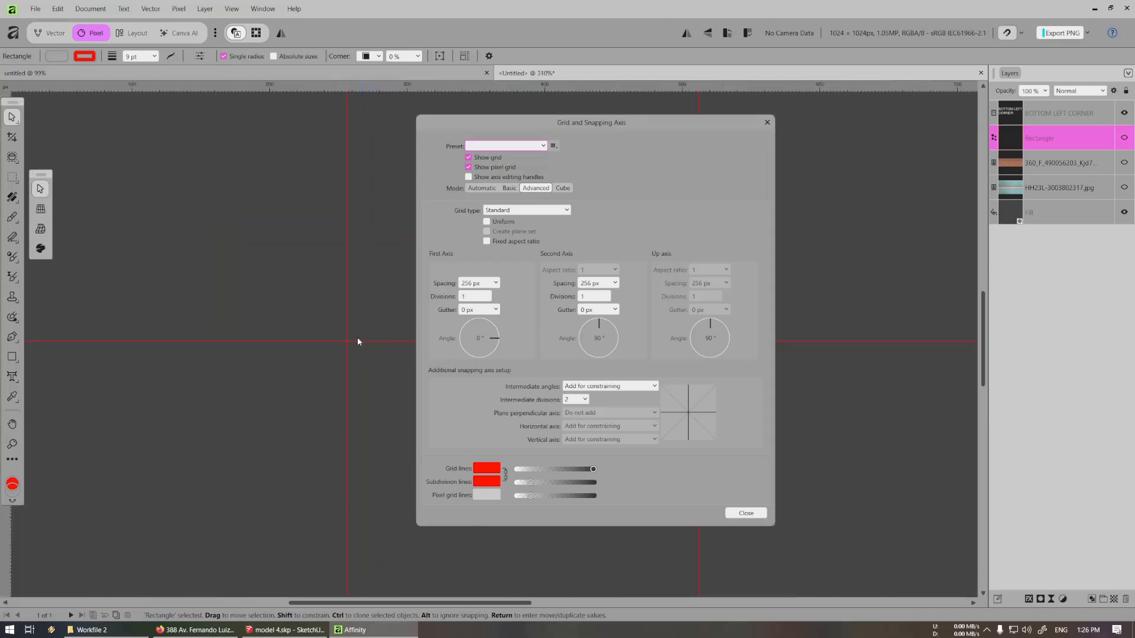
pyautogui.keyDown('ctrl'); pyautogui.scroll(-5, 342, 359); pyautogui.keyUp('ctrl')
pyautogui.keyDown('ctrl'); pyautogui.scroll(2, 342, 359); pyautogui.keyUp('ctrl')
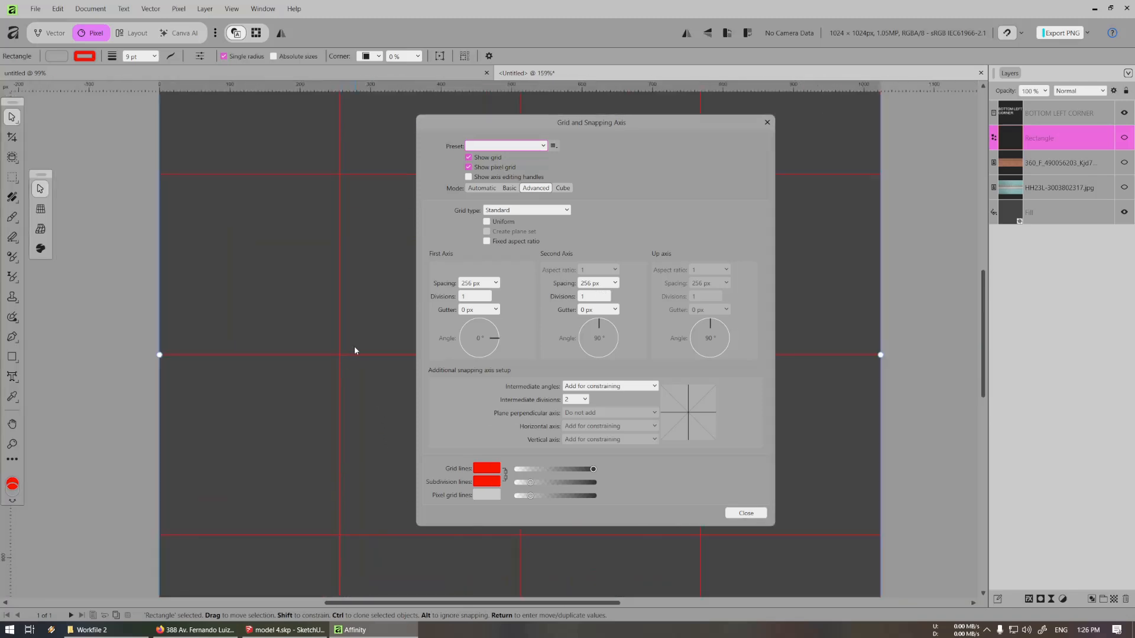
pyautogui.click(746, 514)
pyautogui.keyDown('ctrl'); pyautogui.scroll(-4, 507, 296); pyautogui.keyUp('ctrl')
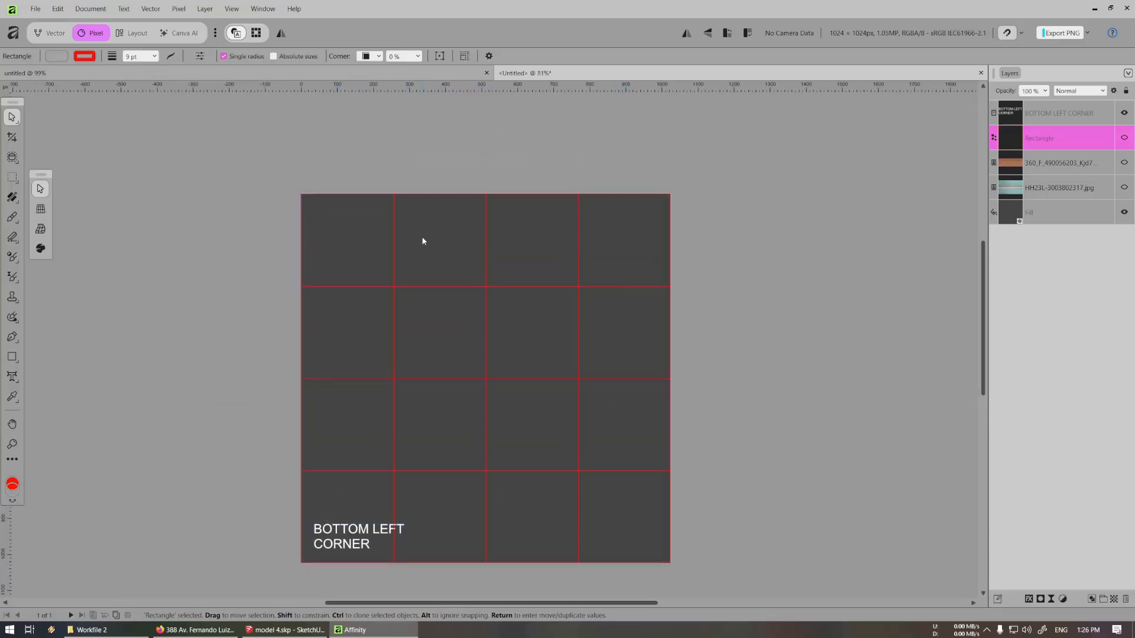
pyautogui.keyDown('ctrl'); pyautogui.scroll(4, 395, 240); pyautogui.keyUp('ctrl')
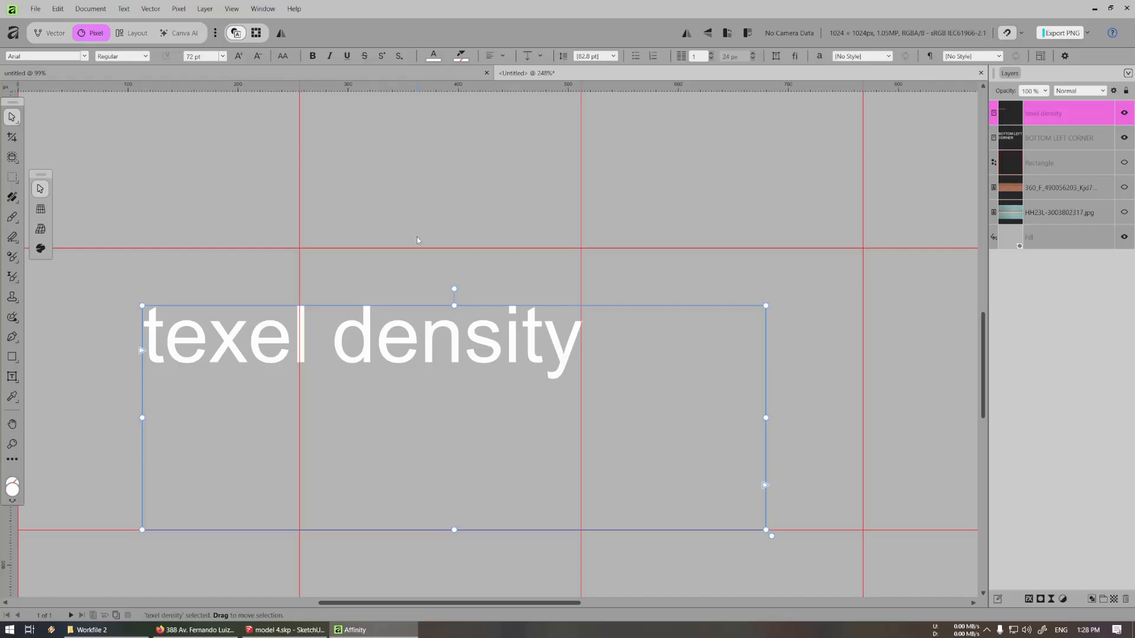
pyautogui.keyDown('ctrl'); pyautogui.scroll(-2, 417, 237); pyautogui.keyUp('ctrl')
pyautogui.scroll(4, 438, 315)
pyautogui.scroll(1, 440, 315)
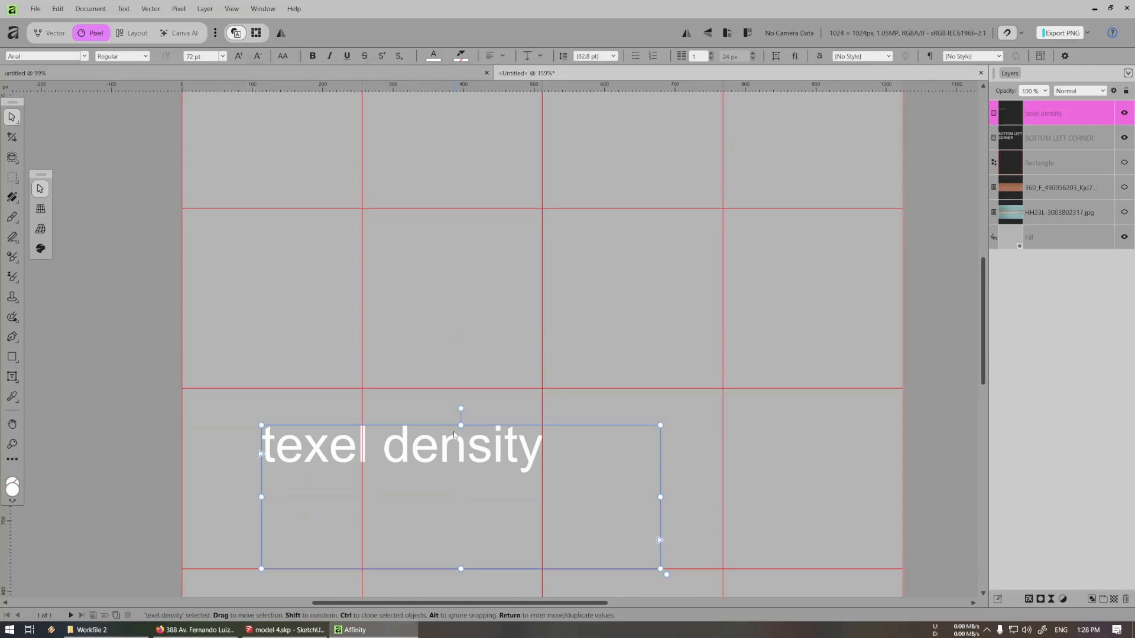
pyautogui.scroll(2, 449, 372)
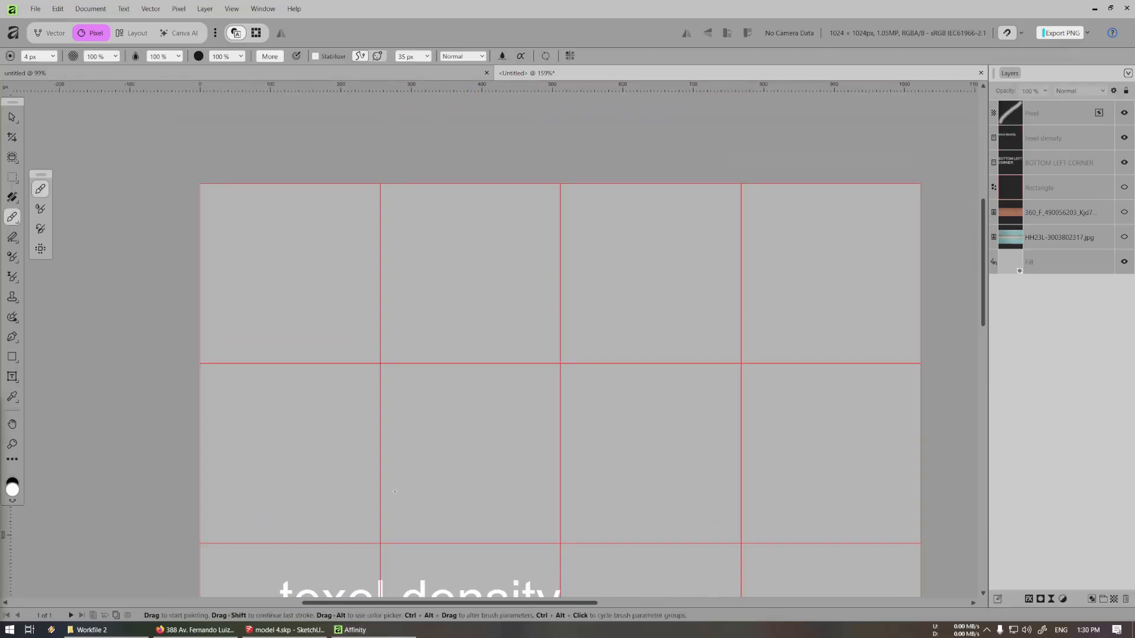
# Draw a freehand double-headed vertical arrow spanning the first grid square of the top row and label it "256px"
pyautogui.moveTo(307, 208); pyautogui.dragTo(312, 191)
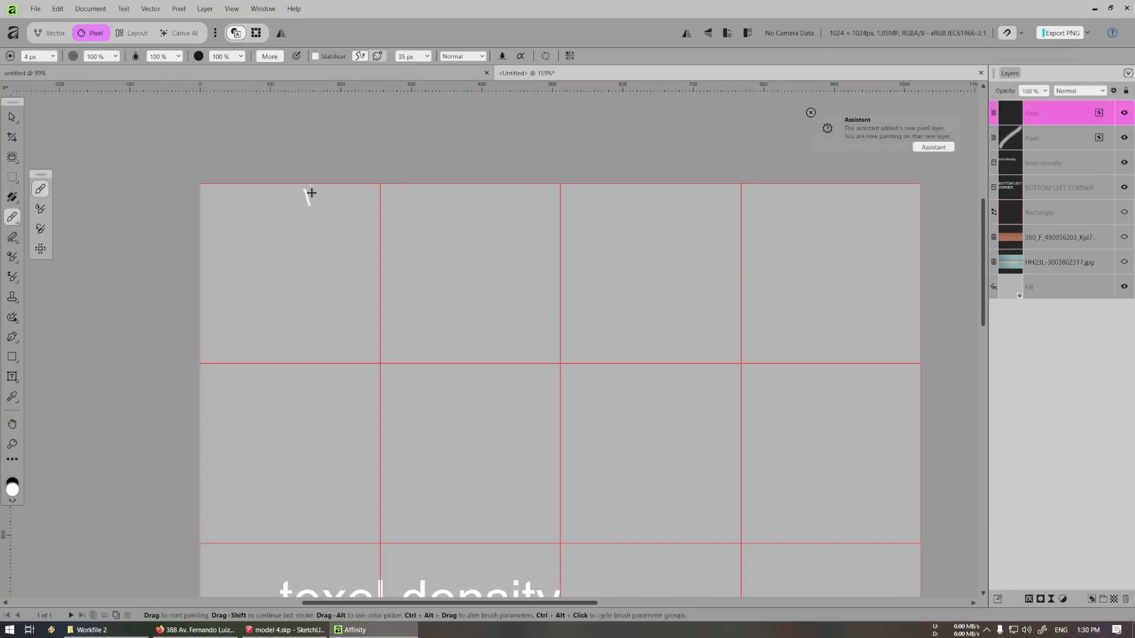
pyautogui.hotkey('ctrl', 'z')
pyautogui.hotkey('ctrl', 'z')
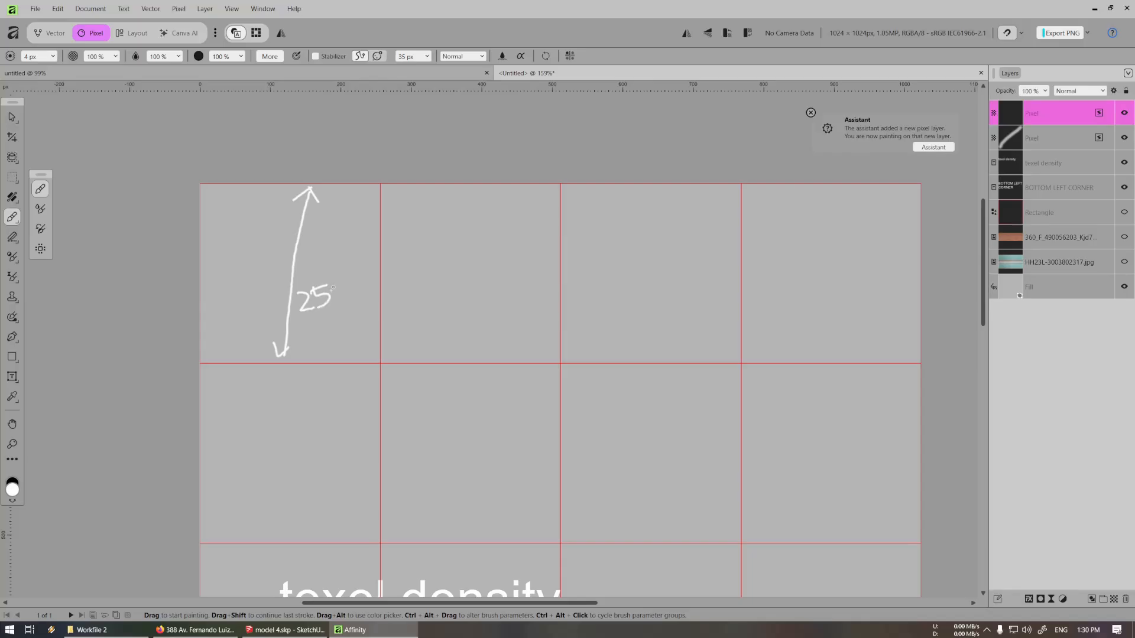
pyautogui.moveTo(342, 287)
pyautogui.mouseDown()
pyautogui.moveTo(336, 300)
pyautogui.moveTo(356, 316)
pyautogui.moveTo(352, 307)
pyautogui.mouseUp()
pyautogui.moveTo(363, 290); pyautogui.dragTo(370, 303)
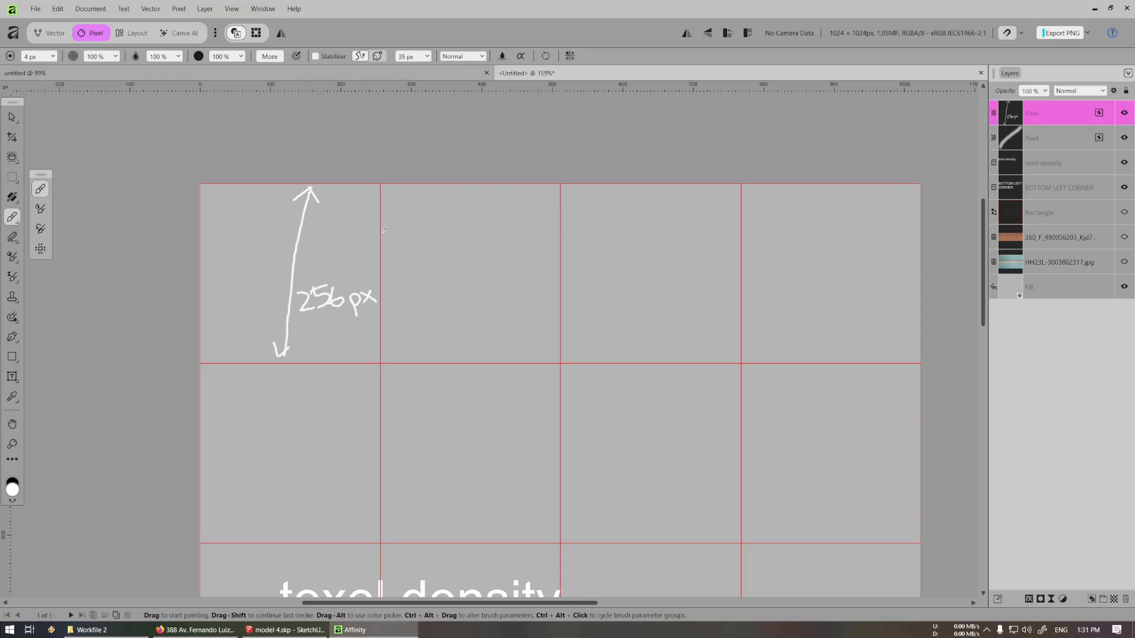
# Handwrite "10m plain wall" beside the 256px arrow and "3-4m" beneath it
pyautogui.moveTo(387, 221)
pyautogui.mouseDown()
pyautogui.moveTo(386, 246)
pyautogui.moveTo(400, 223)
pyautogui.moveTo(467, 249)
pyautogui.mouseUp()
pyautogui.moveTo(465, 224); pyautogui.dragTo(476, 235)
pyautogui.moveTo(486, 218); pyautogui.dragTo(486, 244)
pyautogui.moveTo(504, 231); pyautogui.dragTo(503, 243)
pyautogui.moveTo(511, 233); pyautogui.dragTo(531, 243)
pyautogui.moveTo(554, 230); pyautogui.dragTo(584, 243)
pyautogui.moveTo(596, 225); pyautogui.dragTo(595, 246)
pyautogui.moveTo(609, 224); pyautogui.dragTo(607, 247)
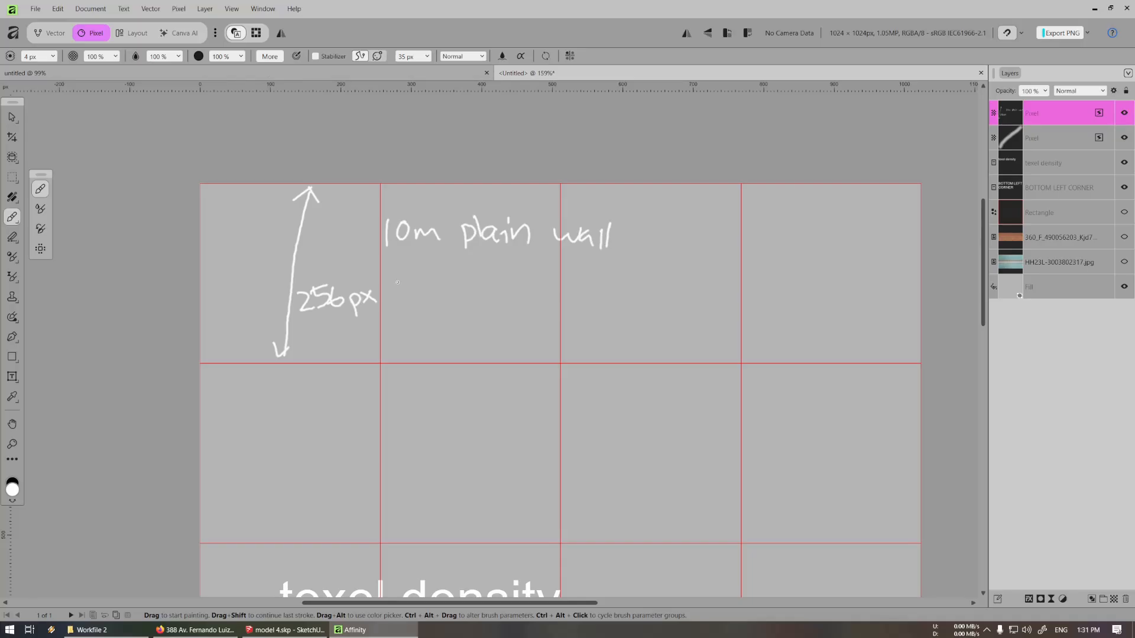
pyautogui.moveTo(393, 275)
pyautogui.mouseDown()
pyautogui.moveTo(393, 298)
pyautogui.moveTo(449, 283)
pyautogui.mouseUp()
pyautogui.moveTo(441, 273)
pyautogui.mouseDown()
pyautogui.moveTo(442, 300)
pyautogui.moveTo(477, 303)
pyautogui.mouseUp()
# Sketch a tall door outline with a height arrow labelled "200px door", and add freehand marks inside the outline
pyautogui.moveTo(646, 238); pyautogui.dragTo(642, 367)
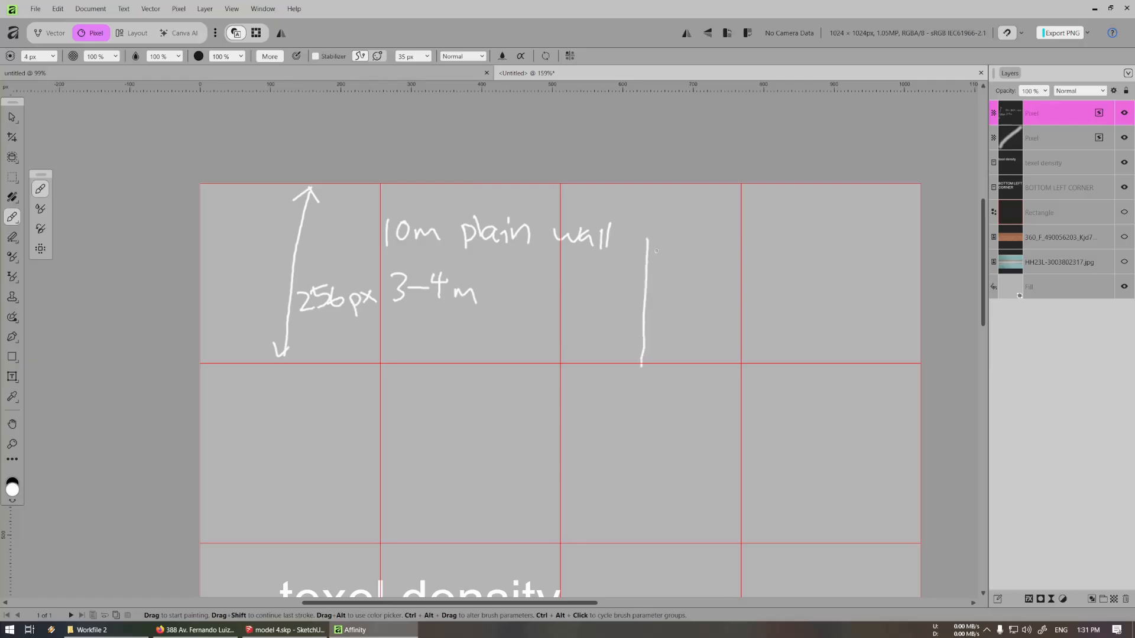
pyautogui.moveTo(650, 231)
pyautogui.mouseDown()
pyautogui.moveTo(700, 232)
pyautogui.moveTo(696, 363)
pyautogui.moveTo(685, 356)
pyautogui.mouseUp()
pyautogui.moveTo(740, 230); pyautogui.dragTo(726, 244)
pyautogui.moveTo(740, 230)
pyautogui.mouseDown()
pyautogui.moveTo(754, 241)
pyautogui.moveTo(730, 355)
pyautogui.moveTo(742, 338)
pyautogui.mouseUp()
pyautogui.moveTo(761, 292)
pyautogui.mouseDown()
pyautogui.moveTo(775, 310)
pyautogui.moveTo(810, 293)
pyautogui.mouseUp()
pyautogui.moveTo(829, 298)
pyautogui.mouseDown()
pyautogui.moveTo(829, 324)
pyautogui.moveTo(829, 309)
pyautogui.mouseUp()
pyautogui.moveTo(848, 297)
pyautogui.mouseDown()
pyautogui.moveTo(850, 315)
pyautogui.moveTo(791, 306)
pyautogui.moveTo(803, 334)
pyautogui.mouseUp()
pyautogui.moveTo(814, 334); pyautogui.dragTo(838, 335)
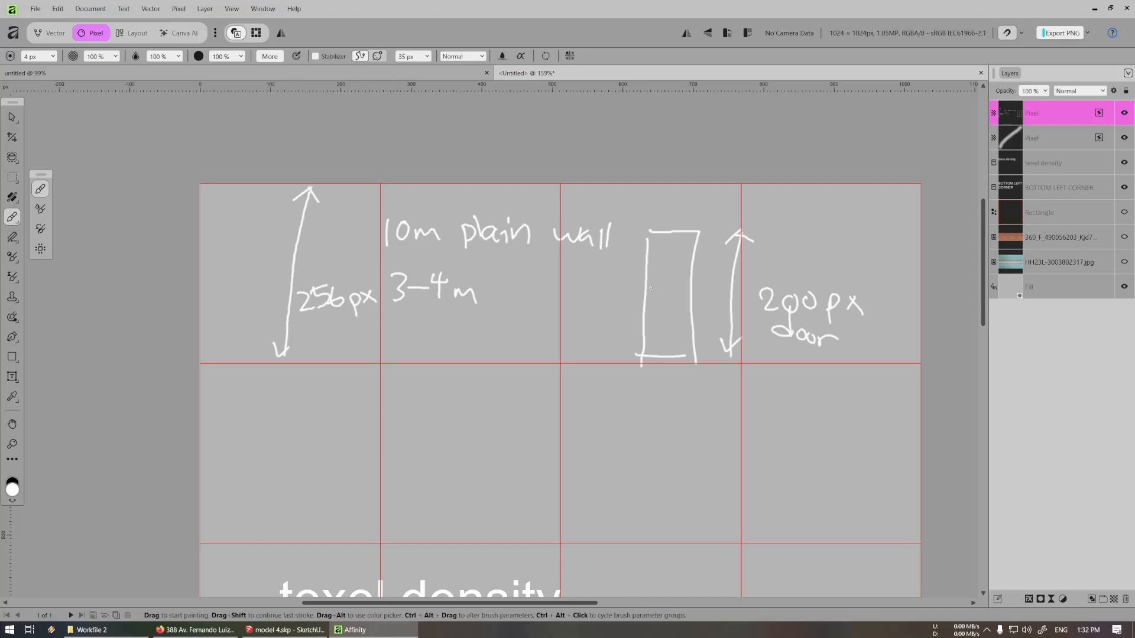
pyautogui.moveTo(652, 286); pyautogui.dragTo(671, 294)
pyautogui.moveTo(652, 308); pyautogui.dragTo(652, 319)
pyautogui.moveTo(662, 316); pyautogui.dragTo(682, 322)
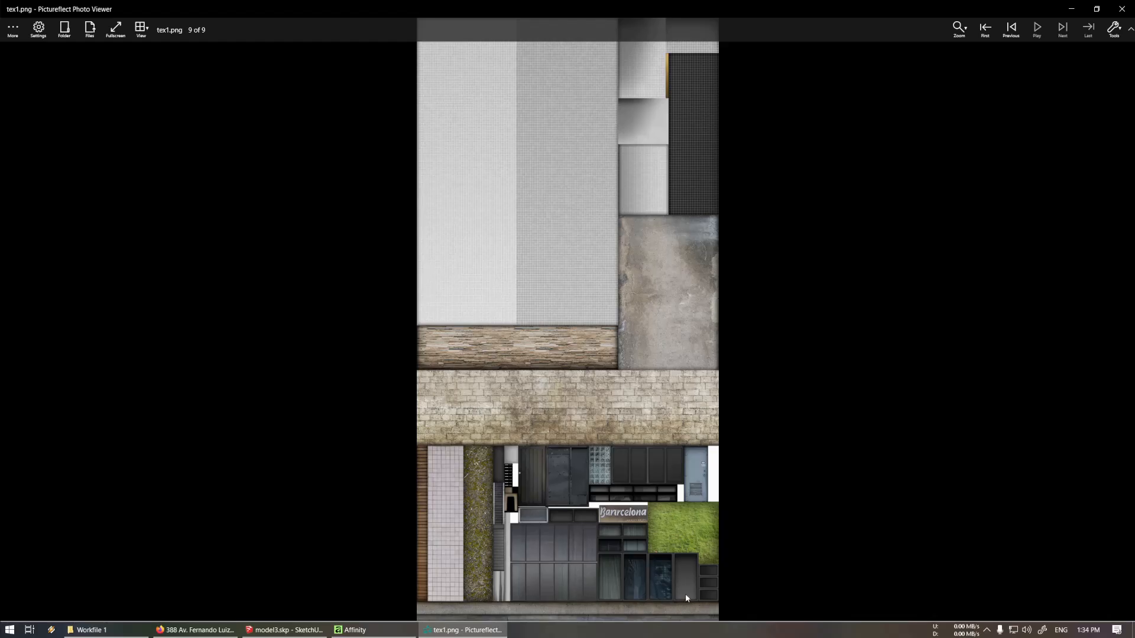
# Return to model3 in SketchUp, hide everything except the main wall component and measure the long front wall's height
pyautogui.press('Escape')
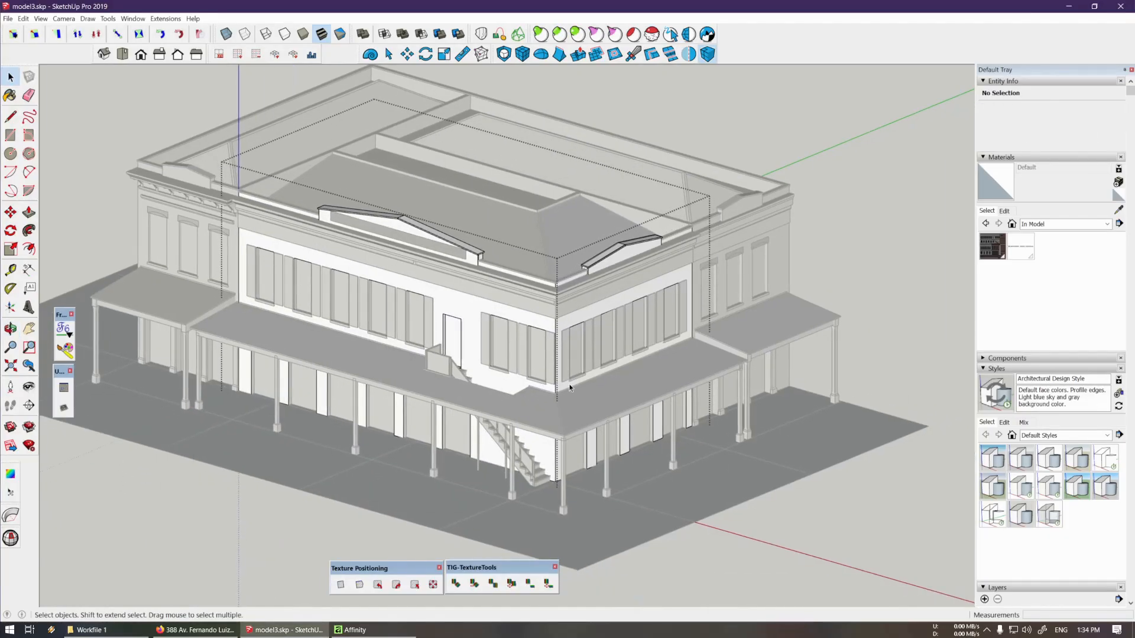
pyautogui.scroll(2, 515, 331)
pyautogui.click(512, 284)
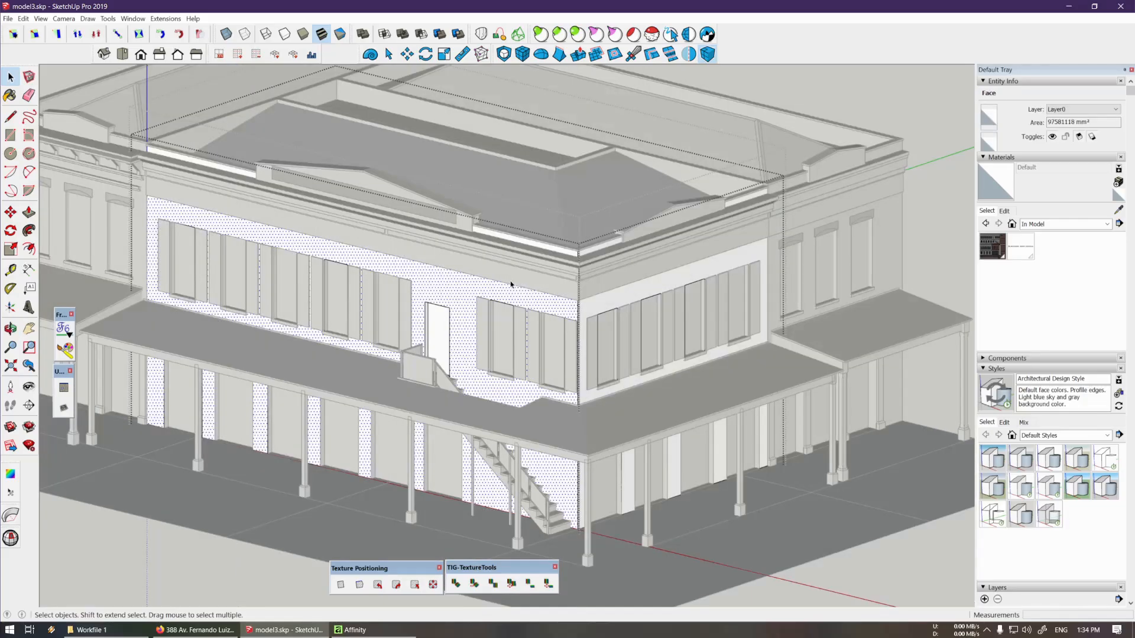
pyautogui.press('i')
pyautogui.press('t')
pyautogui.click(527, 275)
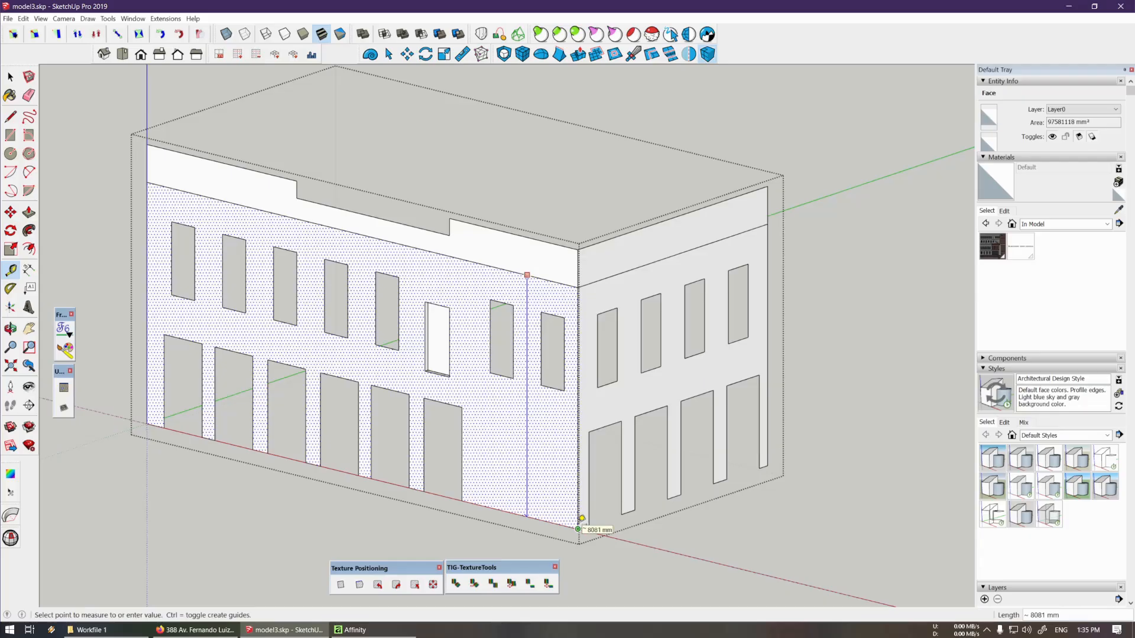
pyautogui.press('space')
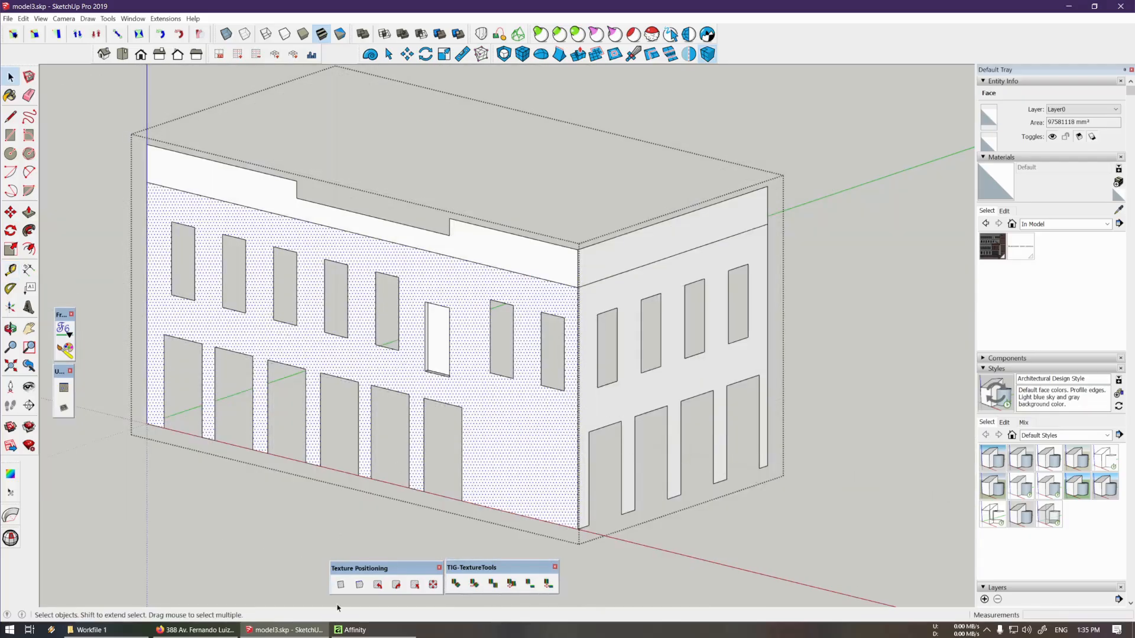
# Switch to Affinity, add a new pixel layer and sketch a rectangle about 500 by 230 px across the top row's first two grid squares
pyautogui.click(353, 630)
pyautogui.scroll(3, 262, 171)
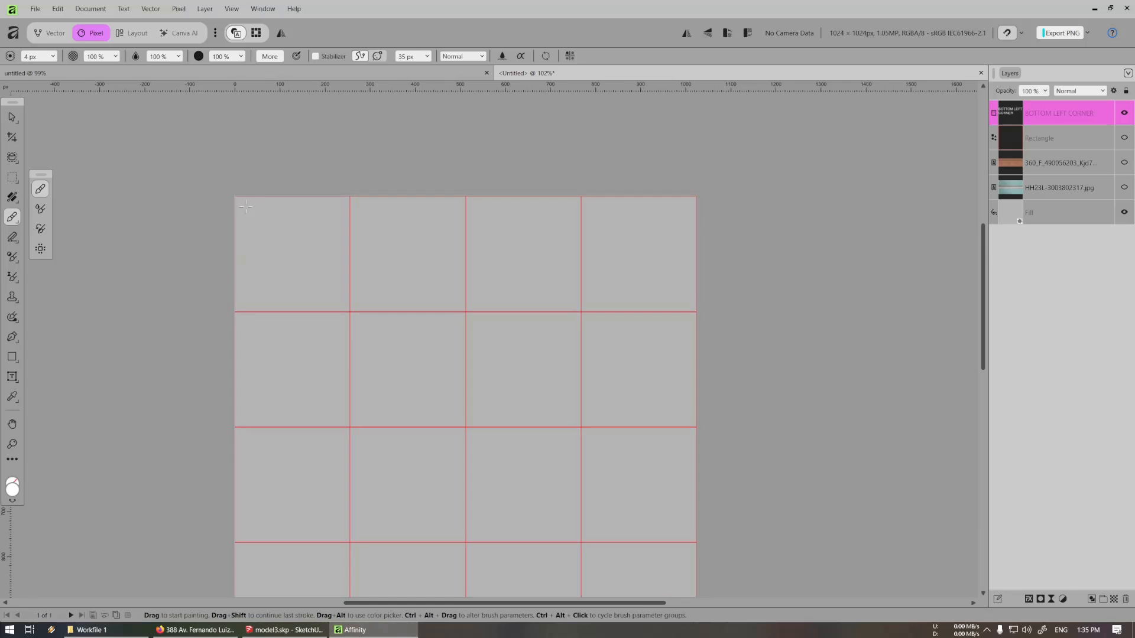
pyautogui.hotkey('ctrl', 'shift', 'n')
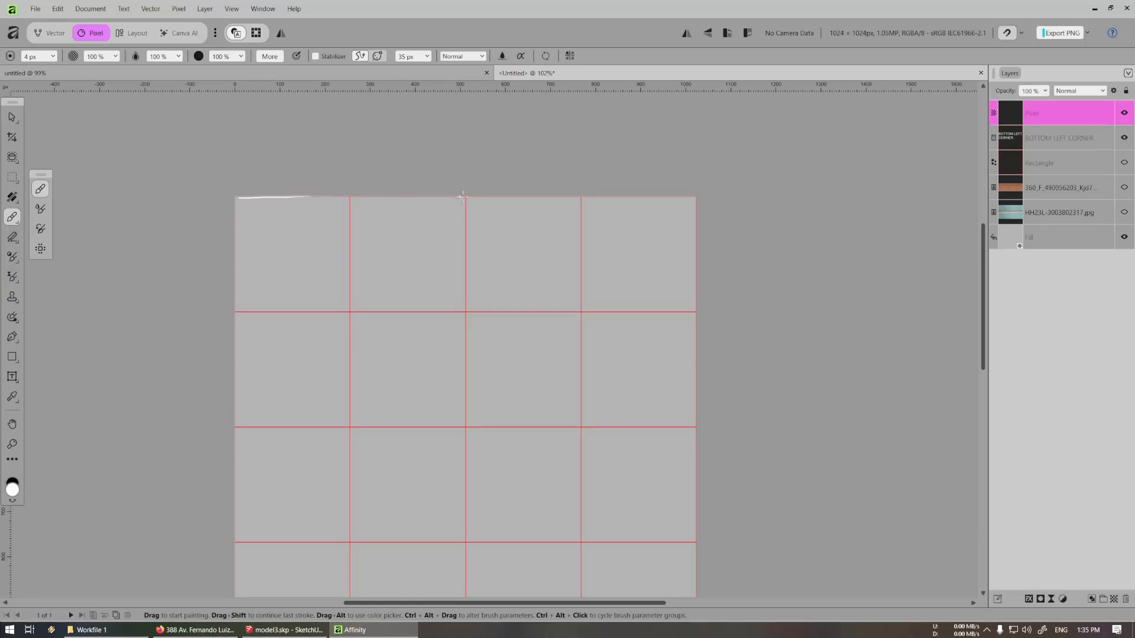
pyautogui.moveTo(462, 197)
pyautogui.mouseDown()
pyautogui.moveTo(260, 200)
pyautogui.moveTo(239, 292)
pyautogui.moveTo(462, 299)
pyautogui.moveTo(455, 196)
pyautogui.mouseUp()
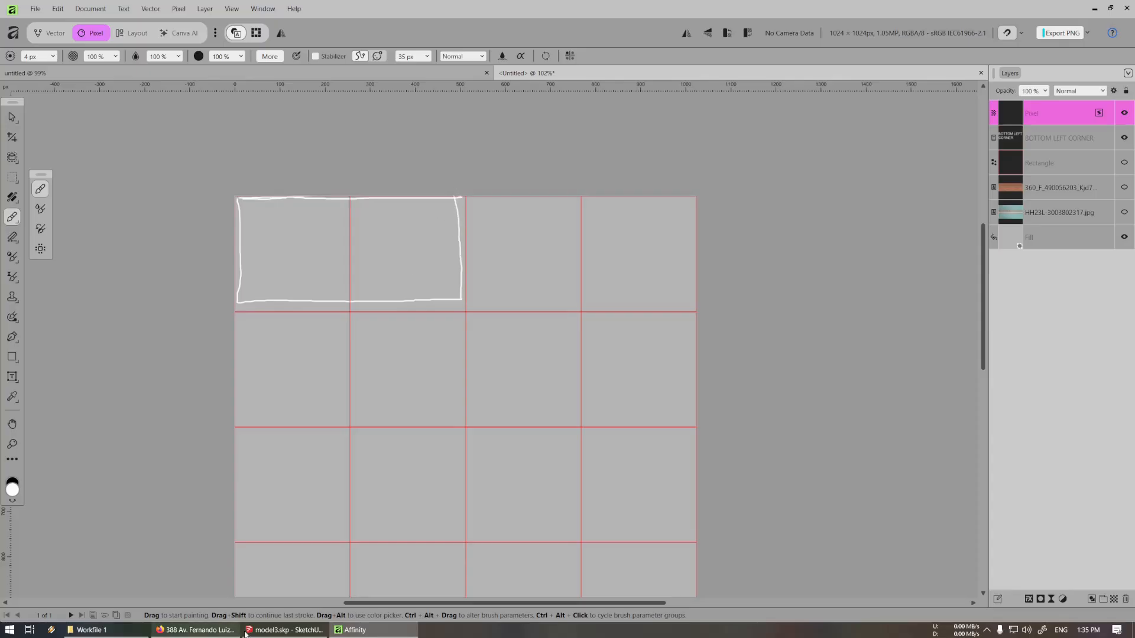
# Switch to model3 in SketchUp and measure the full length of the long front wall
pyautogui.click(284, 630)
pyautogui.scroll(-1, 439, 369)
pyautogui.press('t')
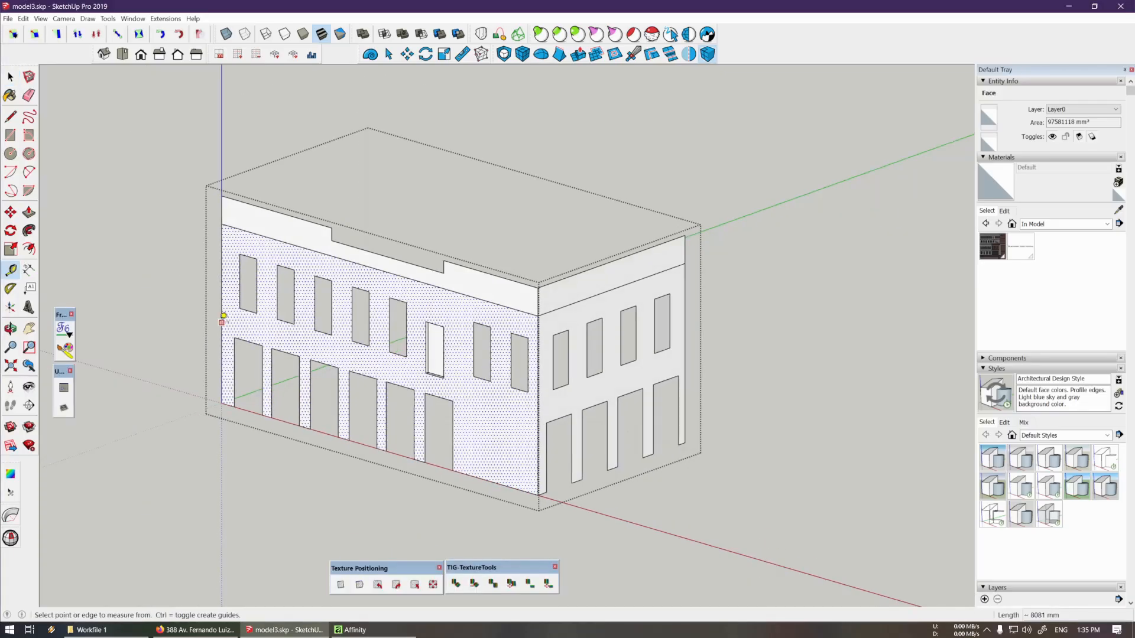
pyautogui.scroll(3, 228, 314)
pyautogui.click(222, 319)
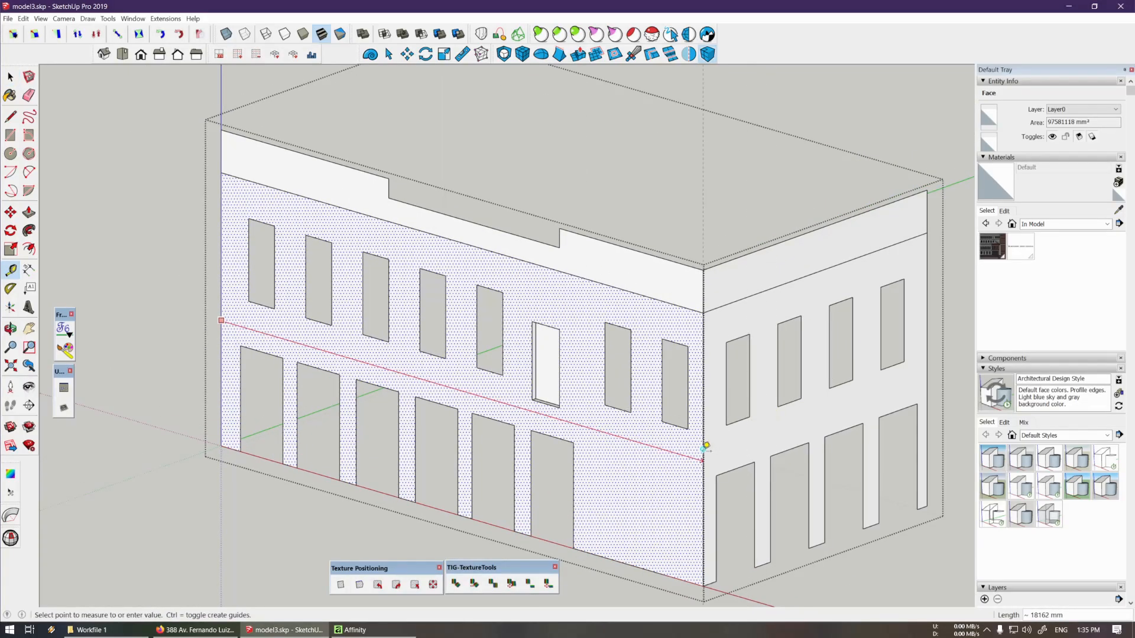
pyautogui.scroll(-1, 705, 447)
pyautogui.keyDown('shift'); pyautogui.moveTo(704, 448); pyautogui.dragTo(609, 412, button='middle'); pyautogui.keyUp('shift')
pyautogui.press('space')
pyautogui.press('h')
pyautogui.moveTo(506, 358); pyautogui.dragTo(527, 323, button='middle')
pyautogui.scroll(-2, 527, 324)
pyautogui.press('h')
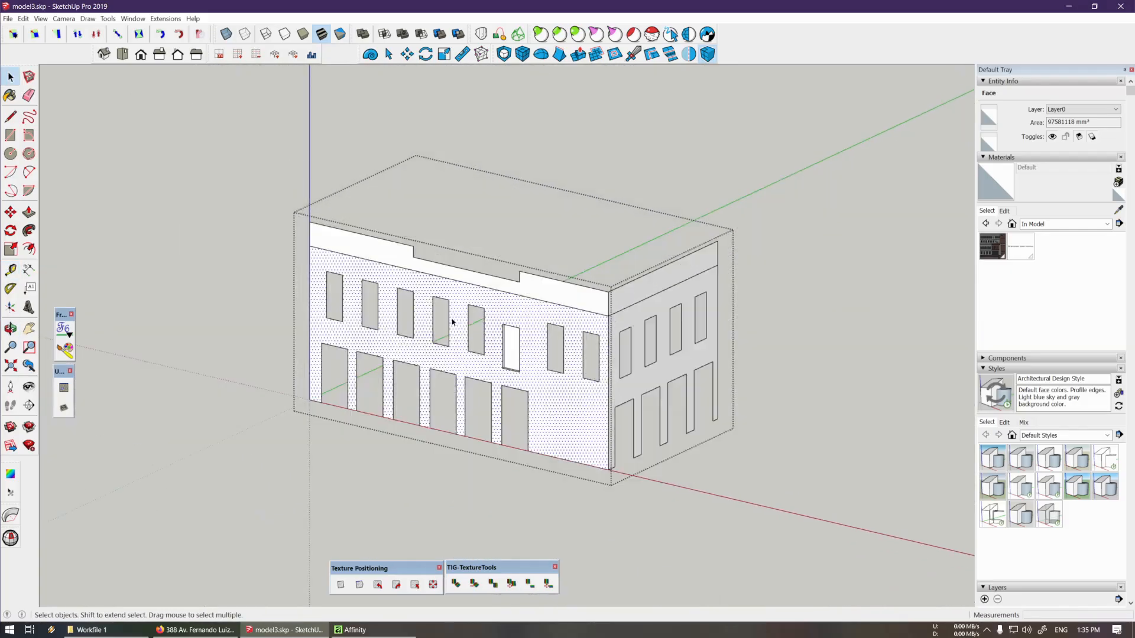
# Split the front wall with a vertical line from the fourth ground-floor opening's upper corner to the wall's upper edge
pyautogui.press('l')
pyautogui.scroll(2, 471, 290)
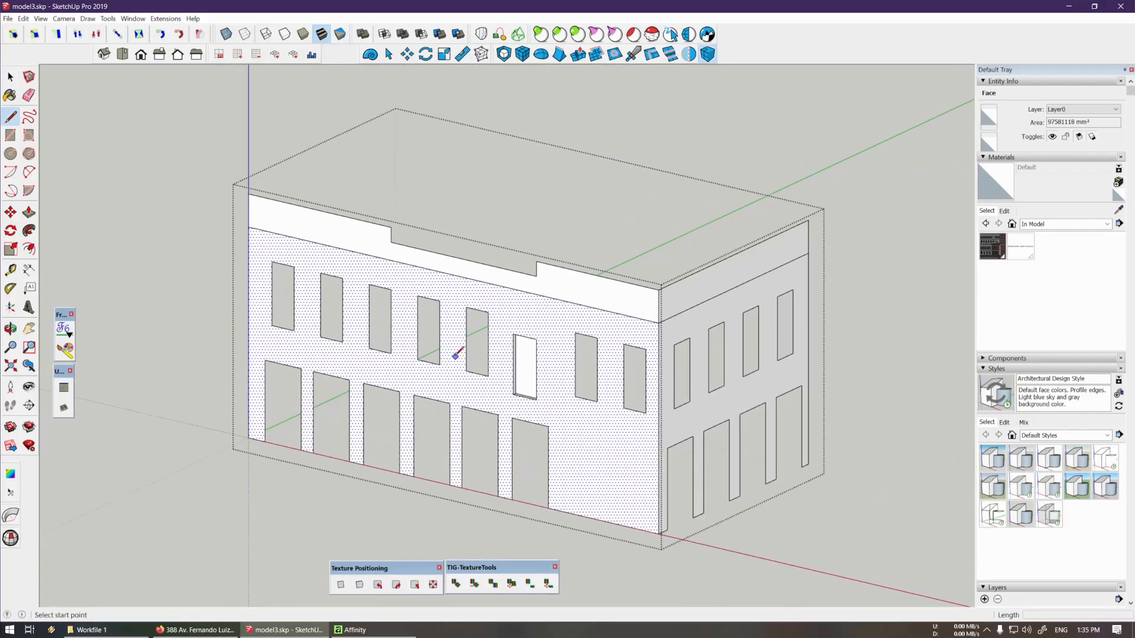
pyautogui.scroll(2, 459, 381)
pyautogui.click(448, 405)
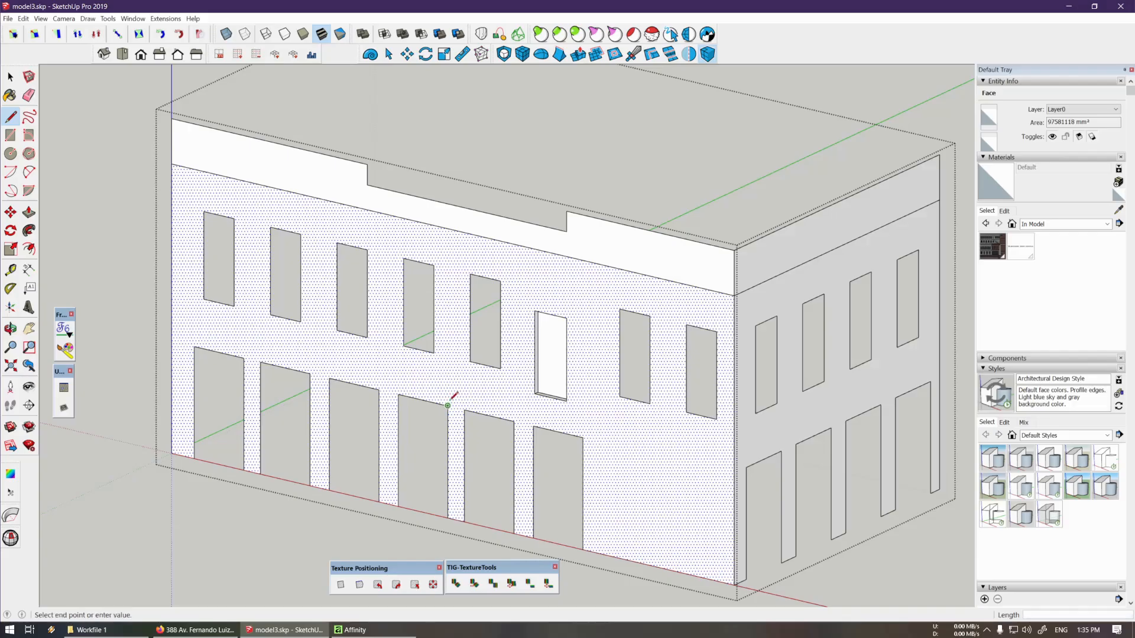
pyautogui.click(448, 229)
pyautogui.press('space')
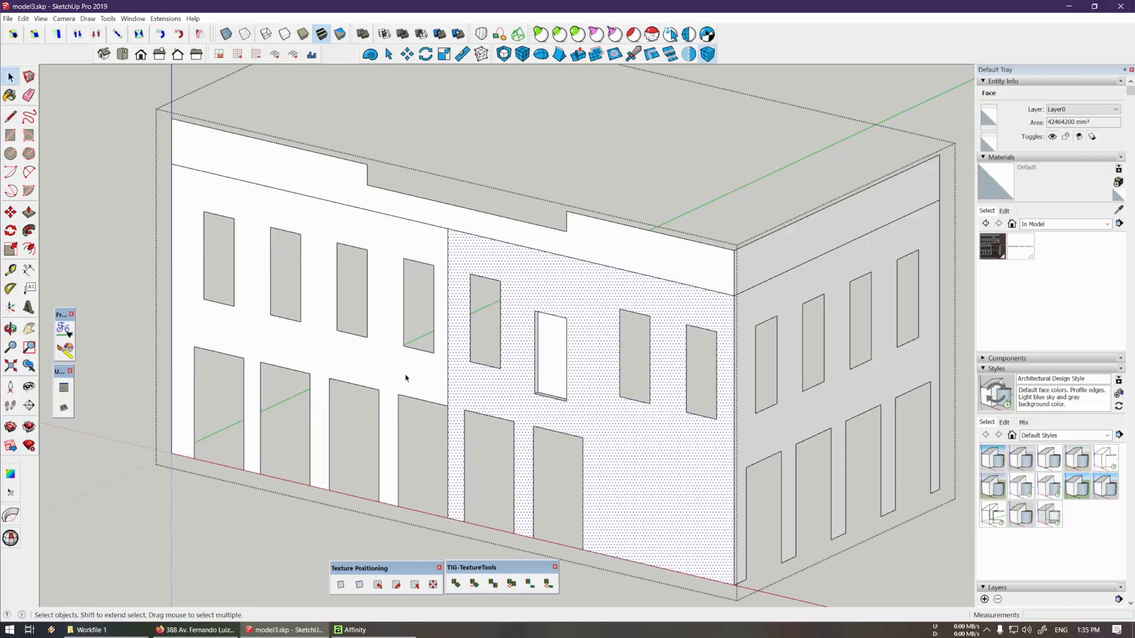
# Switch to Affinity, undo the two-square rectangle sketch and draw a square outline about 250 px wide in the top row's first grid square
pyautogui.hotkey('alt', 'Tab')
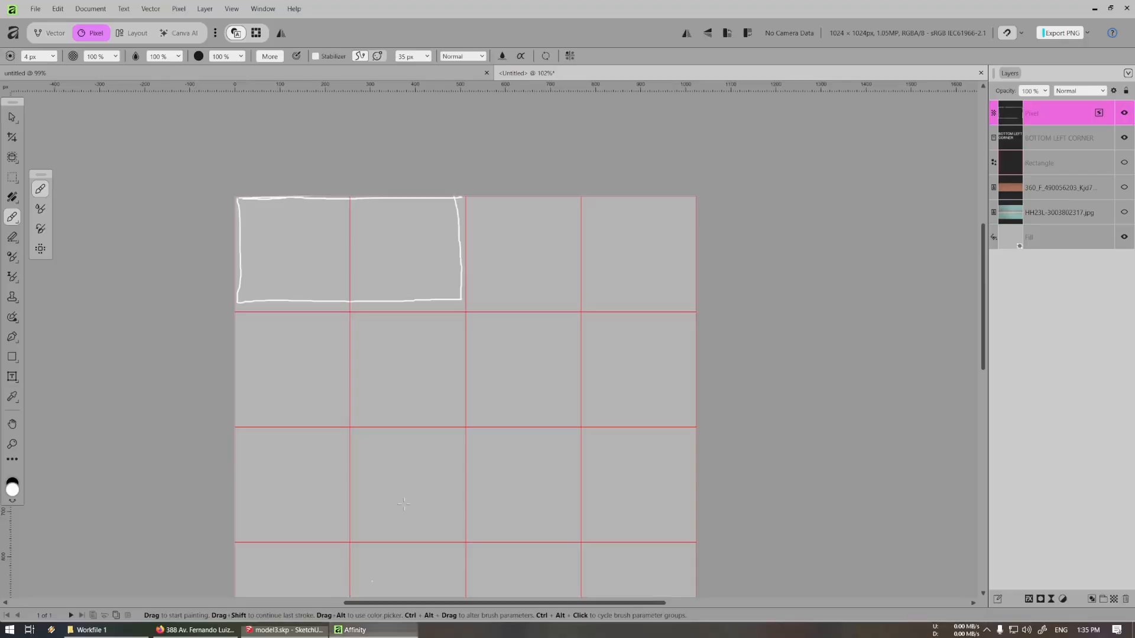
pyautogui.hotkey('ctrl', 'z')
pyautogui.hotkey('ctrl', 'z')
pyautogui.hotkey('ctrl', 'z')
pyautogui.hotkey('ctrl', 'z')
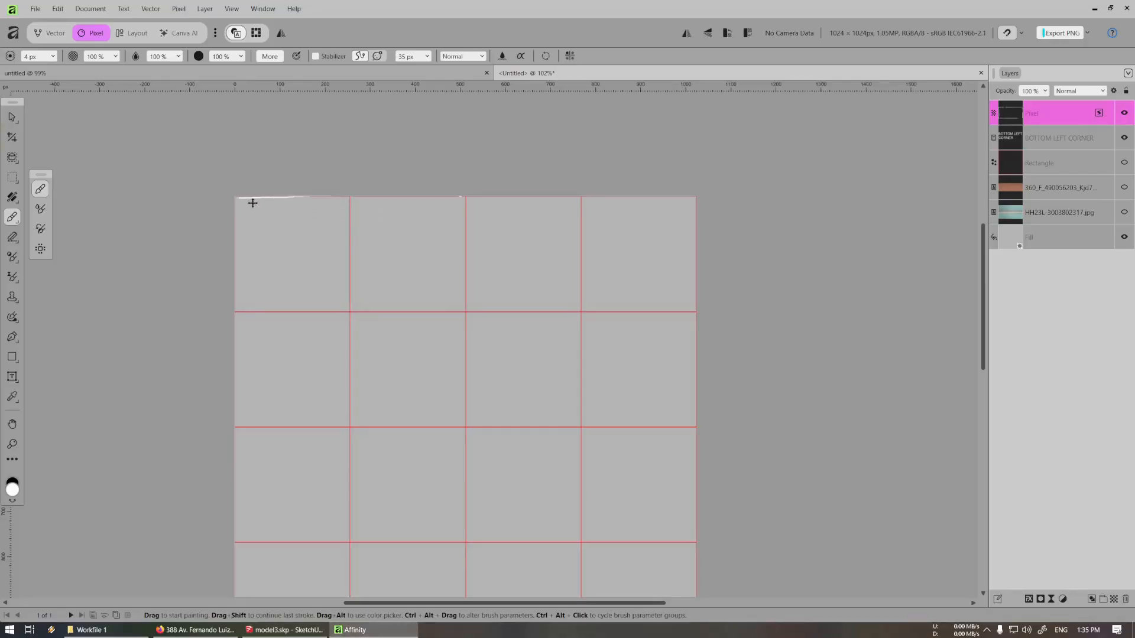
pyautogui.moveTo(237, 200)
pyautogui.mouseDown()
pyautogui.moveTo(347, 198)
pyautogui.moveTo(353, 307)
pyautogui.moveTo(244, 308)
pyautogui.moveTo(245, 198)
pyautogui.mouseUp()
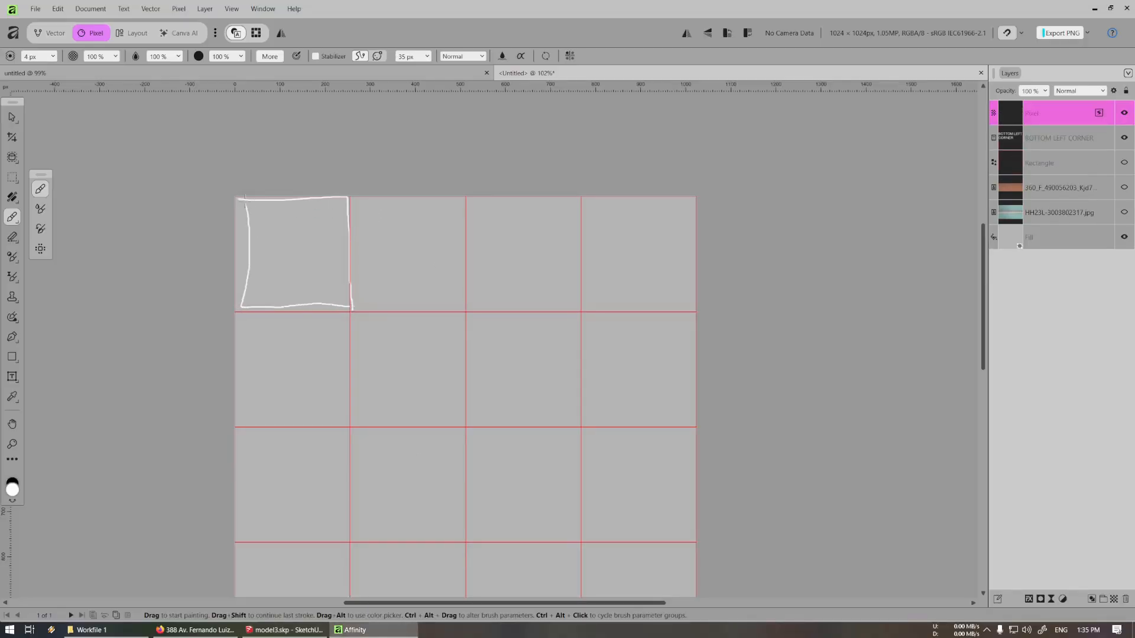
# Open the concrete subfolder of the TEX folder in File Explorer and place the 3d-illustration-concrete texture on the atlas canvas
pyautogui.click(89, 631)
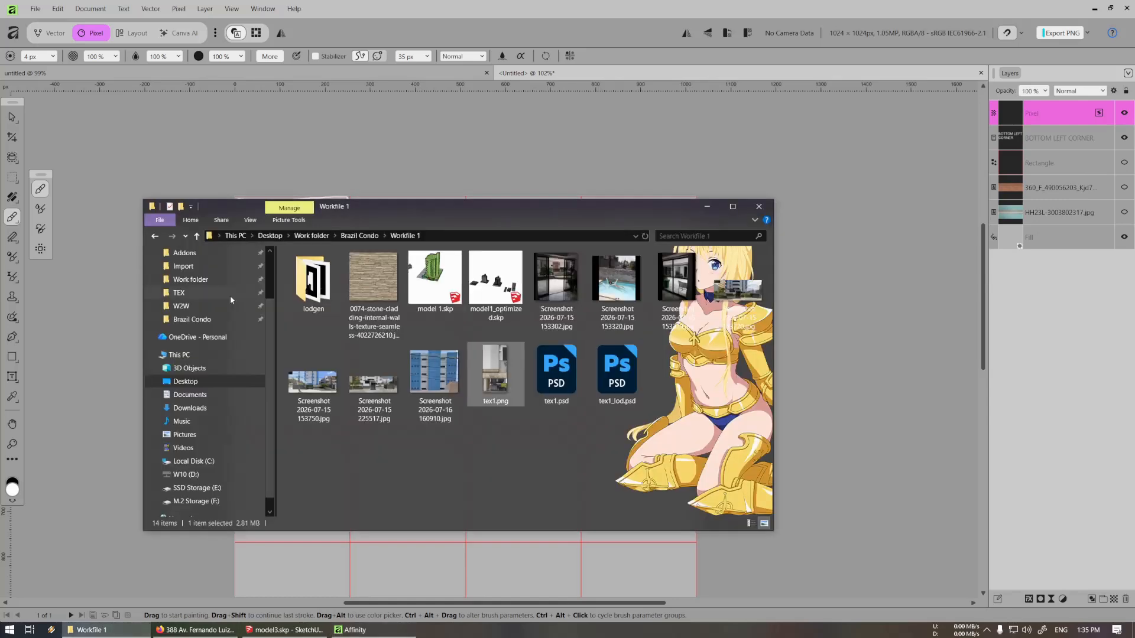
pyautogui.click(180, 293)
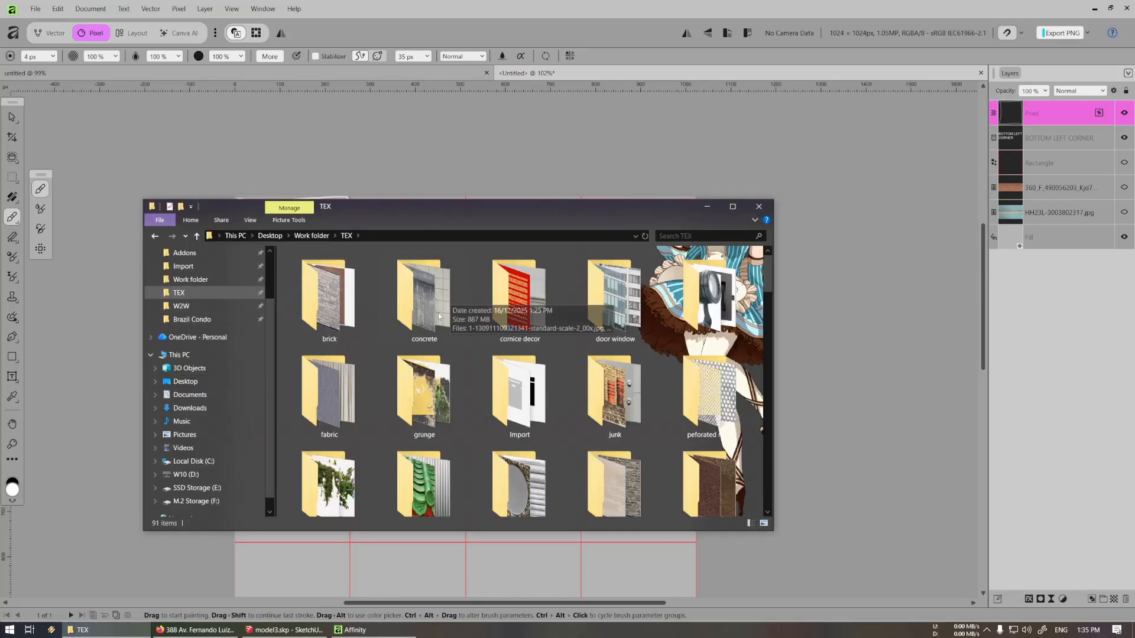
pyautogui.doubleClick(463, 306)
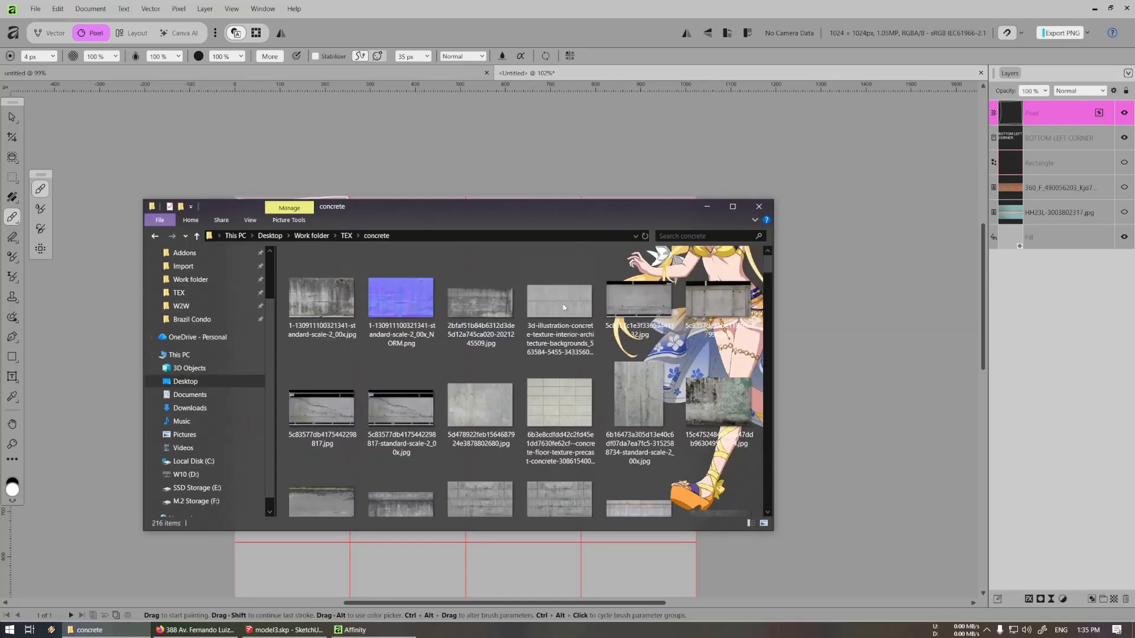
pyautogui.click(563, 304)
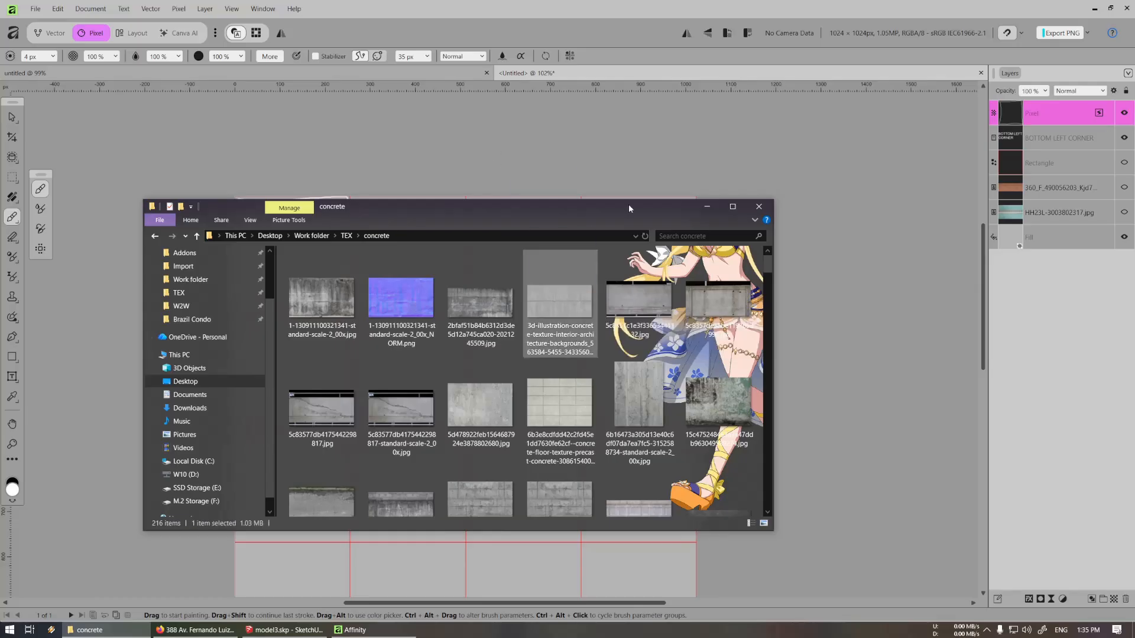
pyautogui.moveTo(694, 204); pyautogui.dragTo(700, 279)
pyautogui.moveTo(566, 377); pyautogui.dragTo(464, 237)
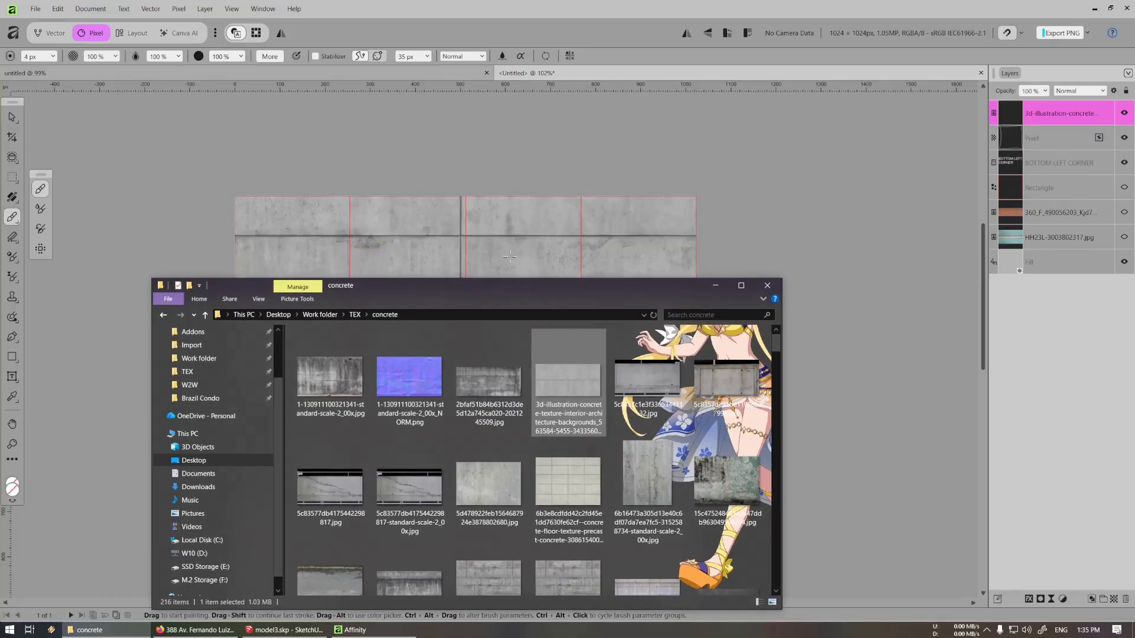
# Copy the concrete within the top row's first 256 px grid square to its own layer and delete the full concrete image
pyautogui.press('m')
pyautogui.moveTo(285, 214); pyautogui.dragTo(400, 329)
pyautogui.hotkey('ctrl', 'j')
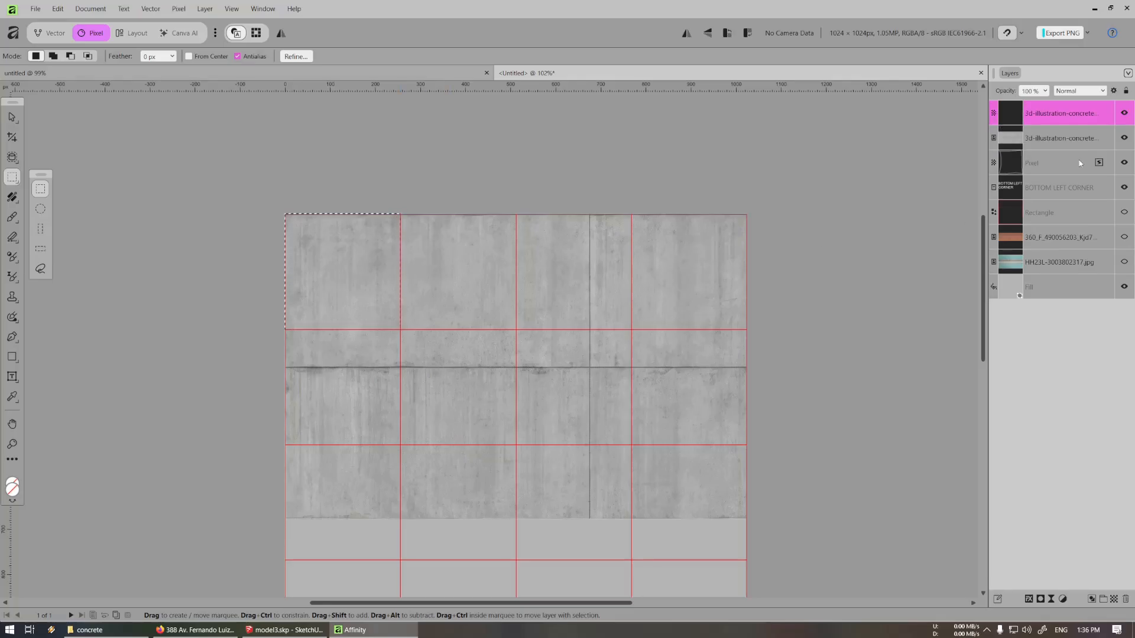
pyautogui.click(1040, 138)
pyautogui.press('Delete')
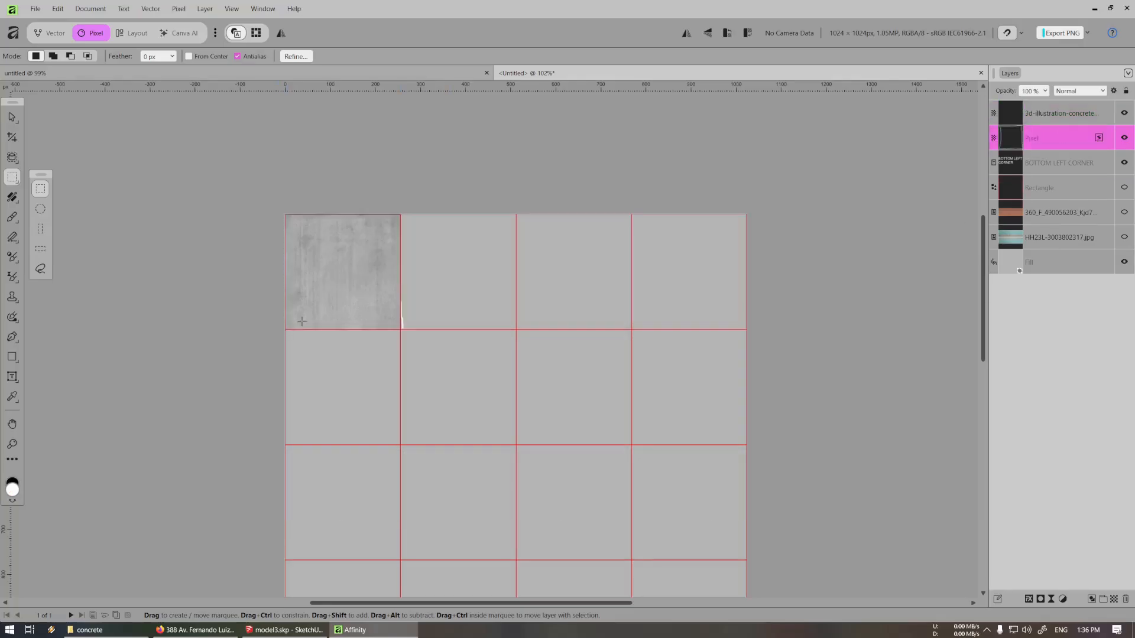
# Inspect the concrete tile up close and compare it with the front and side walls of model3 in SketchUp
pyautogui.keyDown('ctrl'); pyautogui.scroll(3, 291, 272); pyautogui.keyUp('ctrl')
pyautogui.scroll(1, 405, 299)
pyautogui.keyDown('ctrl'); pyautogui.scroll(1, 405, 299); pyautogui.keyUp('ctrl')
pyautogui.keyDown('ctrl'); pyautogui.scroll(-1, 405, 299); pyautogui.keyUp('ctrl')
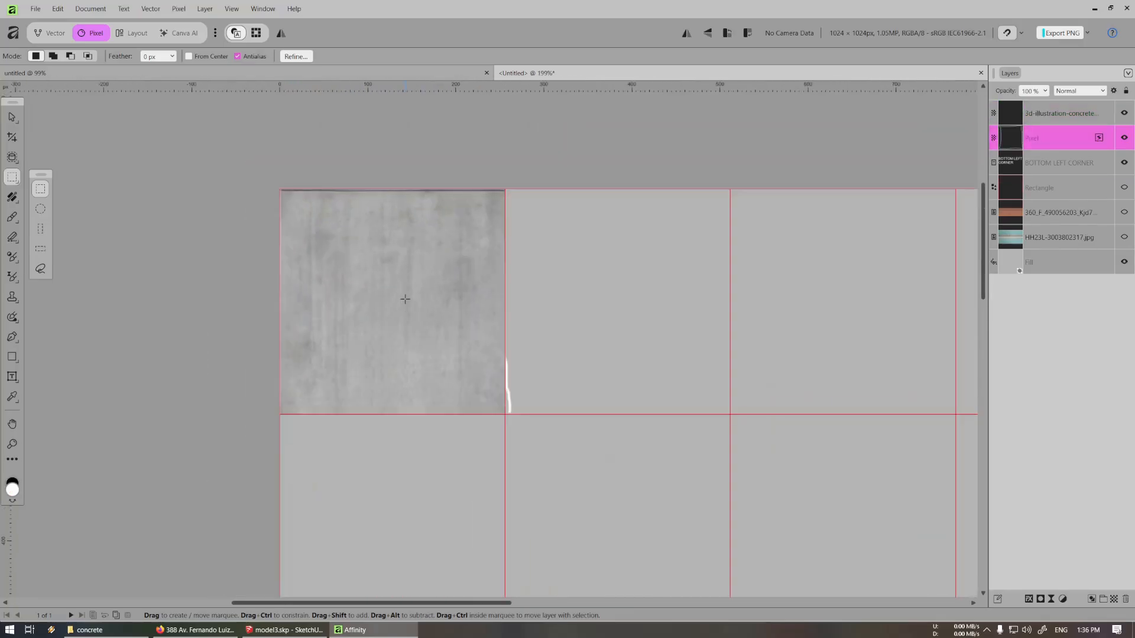
pyautogui.click(284, 630)
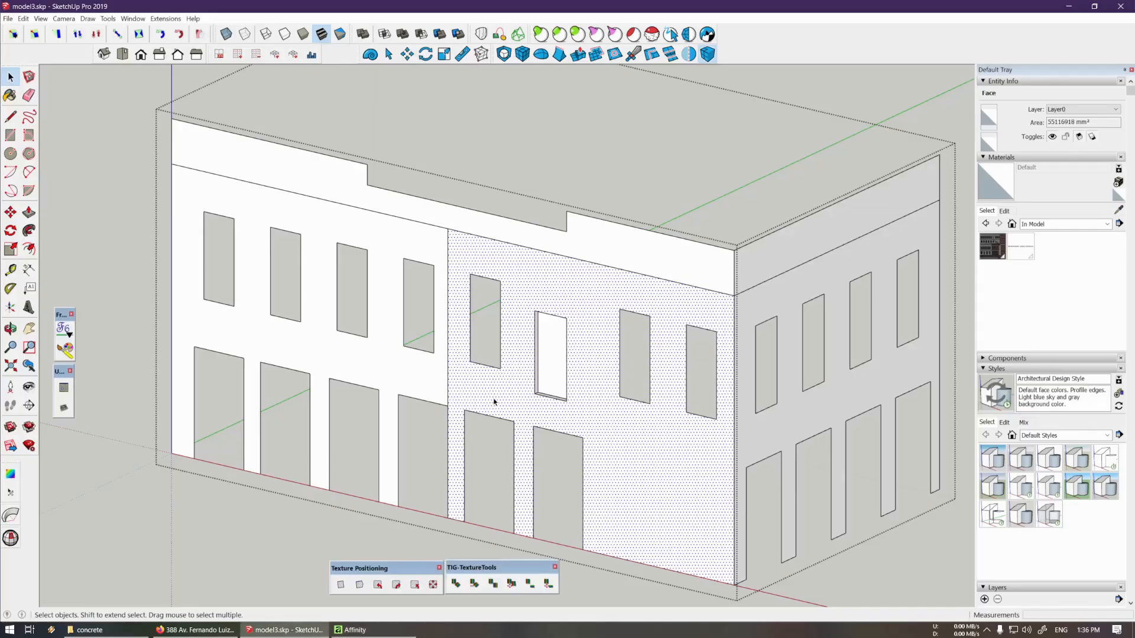
pyautogui.moveTo(342, 358)
pyautogui.mouseDown(button='middle')
pyautogui.moveTo(552, 406)
pyautogui.moveTo(315, 416)
pyautogui.moveTo(491, 388)
pyautogui.moveTo(385, 443)
pyautogui.mouseUp(button='middle')
pyautogui.click(353, 630)
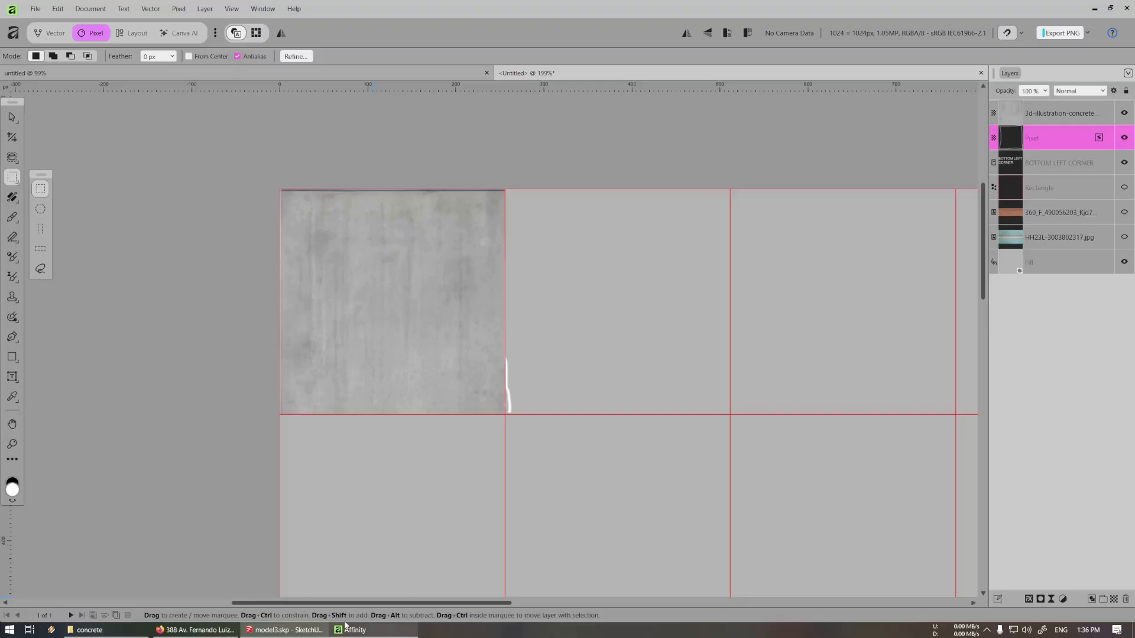
pyautogui.scroll(1, 479, 395)
pyautogui.hscroll(1, 479, 395)
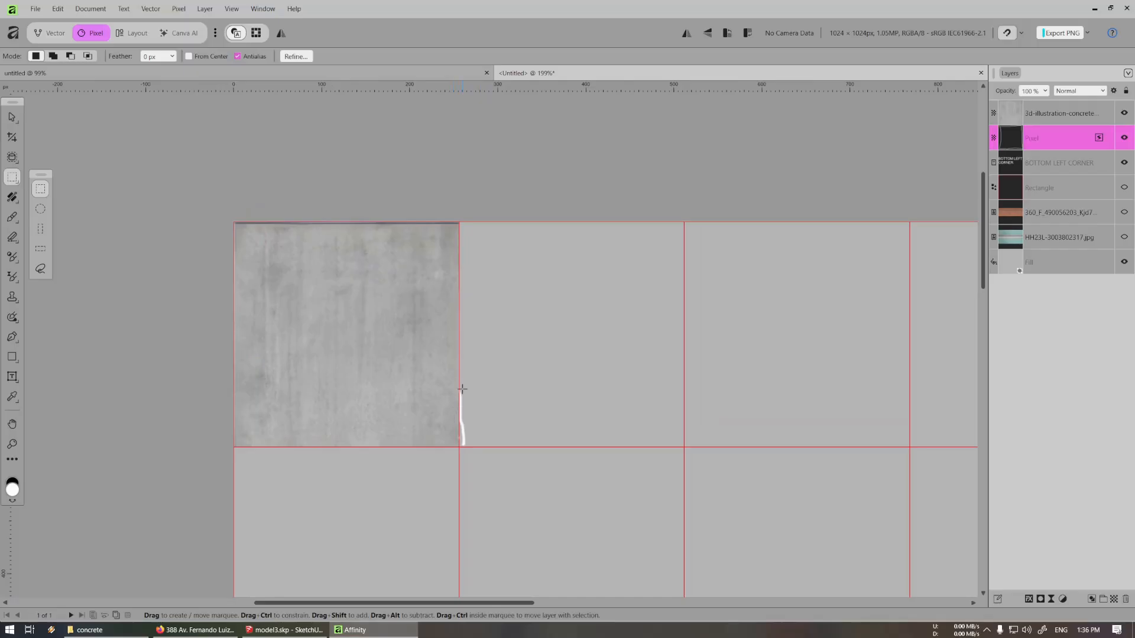
pyautogui.click(285, 630)
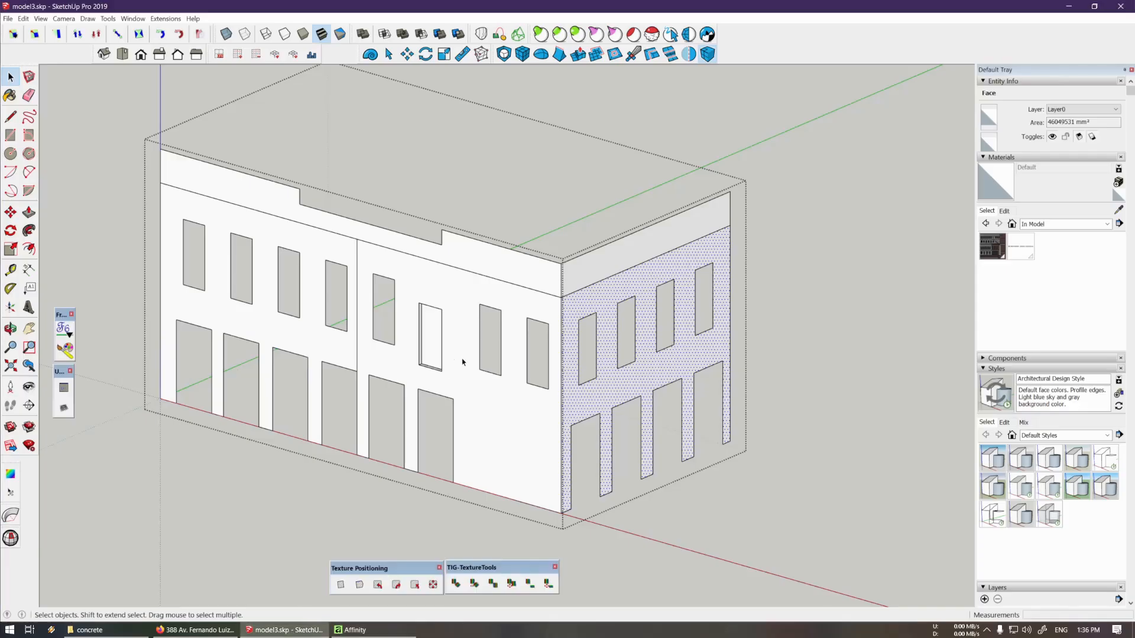
# Switch to Affinity and sketch a region about 500 by 150 px across the top row's second and third squares, labelled "roof"
pyautogui.click(354, 630)
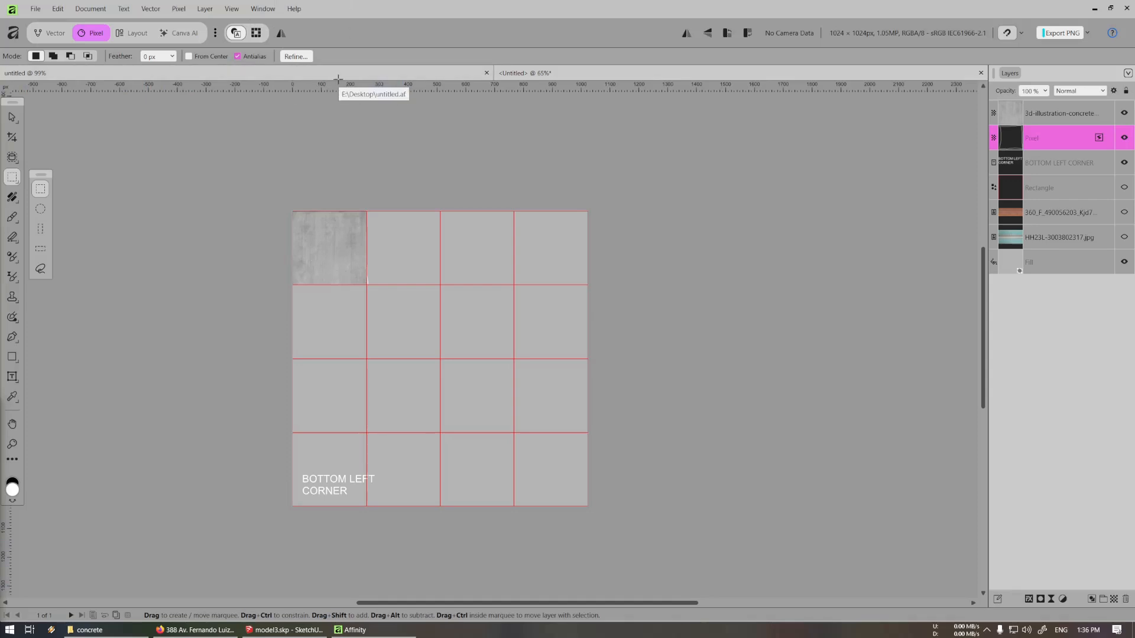
pyautogui.moveTo(373, 216); pyautogui.dragTo(376, 264)
pyautogui.click(380, 241)
pyautogui.press('b')
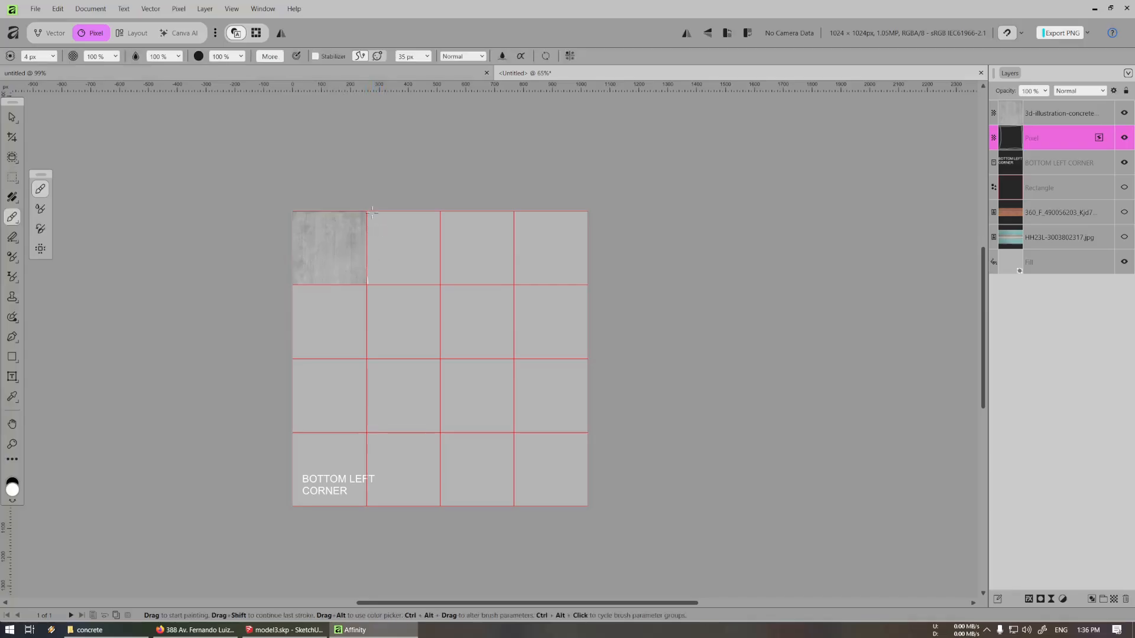
pyautogui.moveTo(372, 213)
pyautogui.mouseDown()
pyautogui.moveTo(368, 251)
pyautogui.moveTo(490, 258)
pyautogui.moveTo(514, 216)
pyautogui.mouseUp()
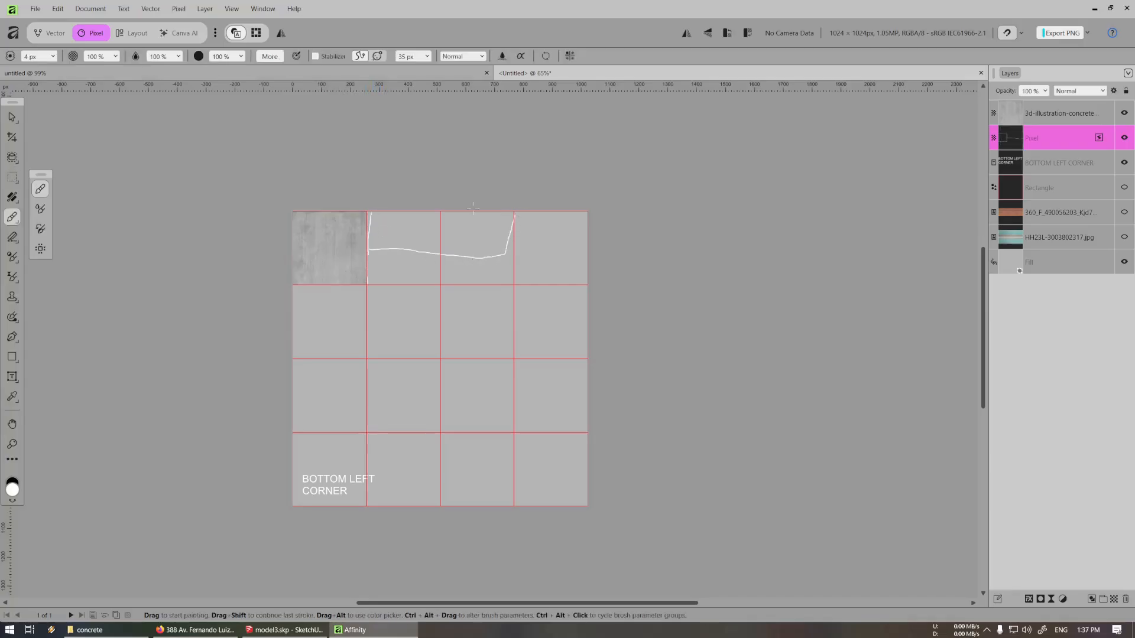
pyautogui.moveTo(374, 216); pyautogui.dragTo(484, 223)
pyautogui.moveTo(412, 233); pyautogui.dragTo(421, 225)
pyautogui.moveTo(421, 229); pyautogui.dragTo(429, 233)
pyautogui.moveTo(438, 228)
pyautogui.mouseDown()
pyautogui.moveTo(437, 242)
pyautogui.moveTo(453, 234)
pyautogui.mouseUp()
# Sketch a region labelled "brick" below the concrete tile, one labelled "wall" in the top row's last square, and smaller outlines in the bottom row
pyautogui.moveTo(335, 288)
pyautogui.mouseDown()
pyautogui.moveTo(418, 289)
pyautogui.moveTo(429, 348)
pyautogui.moveTo(397, 382)
pyautogui.moveTo(293, 378)
pyautogui.moveTo(338, 329)
pyautogui.moveTo(395, 326)
pyautogui.mouseUp()
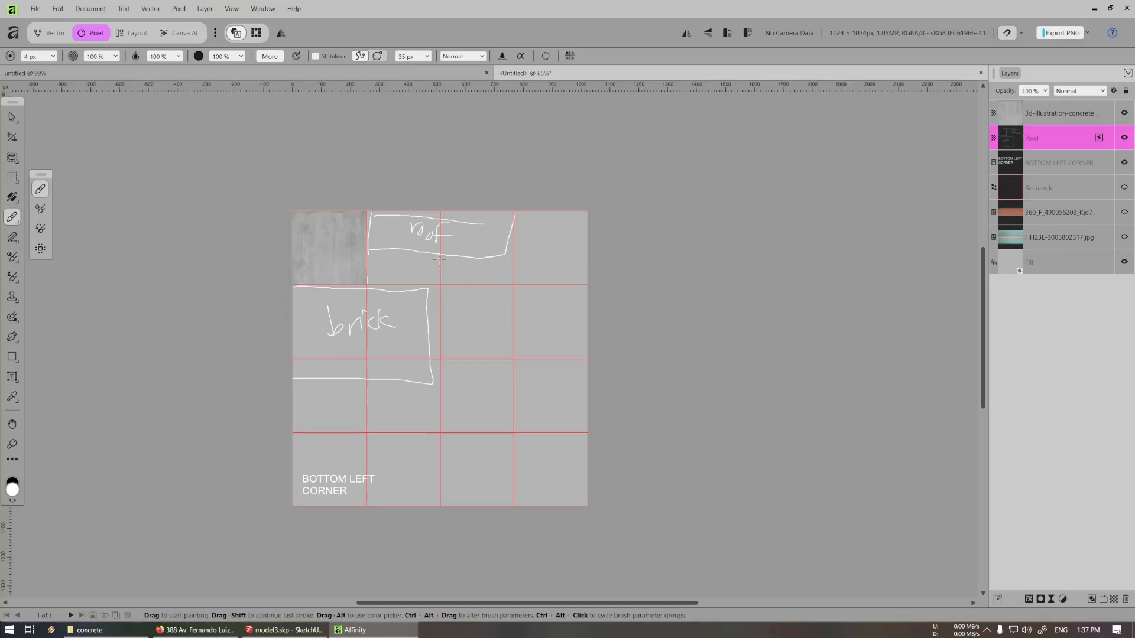
pyautogui.moveTo(519, 215)
pyautogui.mouseDown()
pyautogui.moveTo(512, 280)
pyautogui.moveTo(566, 278)
pyautogui.moveTo(585, 223)
pyautogui.moveTo(539, 217)
pyautogui.moveTo(545, 259)
pyautogui.moveTo(569, 260)
pyautogui.mouseUp()
pyautogui.moveTo(297, 436)
pyautogui.mouseDown()
pyautogui.moveTo(296, 491)
pyautogui.moveTo(328, 436)
pyautogui.moveTo(330, 491)
pyautogui.moveTo(295, 491)
pyautogui.mouseUp()
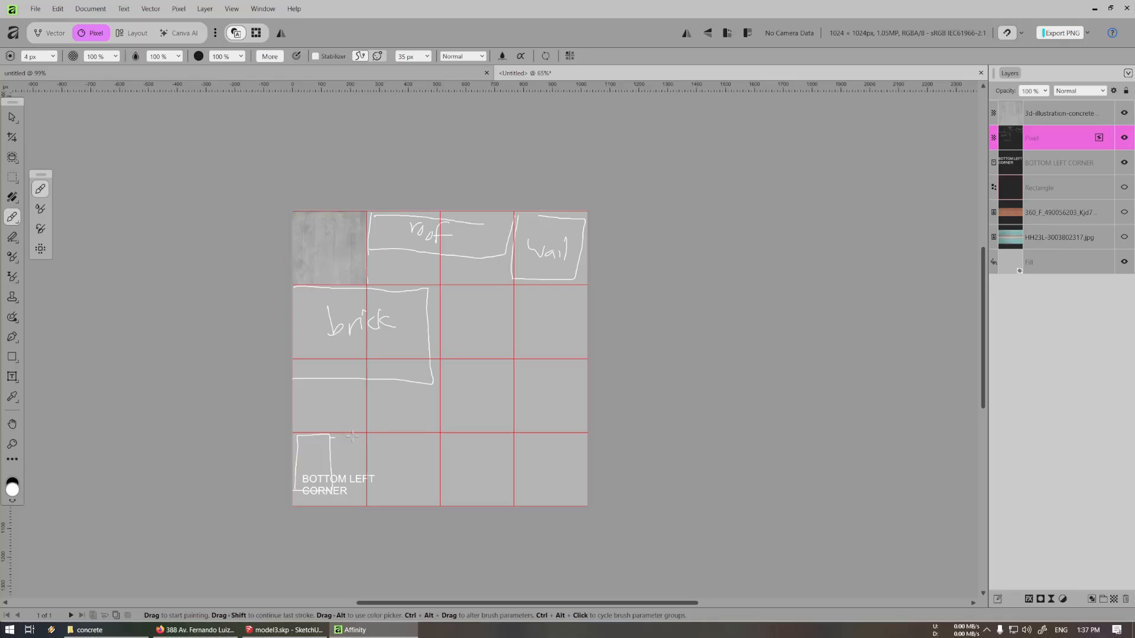
pyautogui.moveTo(352, 436)
pyautogui.mouseDown()
pyautogui.moveTo(362, 488)
pyautogui.moveTo(333, 490)
pyautogui.moveTo(390, 435)
pyautogui.moveTo(371, 482)
pyautogui.moveTo(464, 454)
pyautogui.mouseUp()
pyautogui.moveTo(454, 445); pyautogui.dragTo(456, 465)
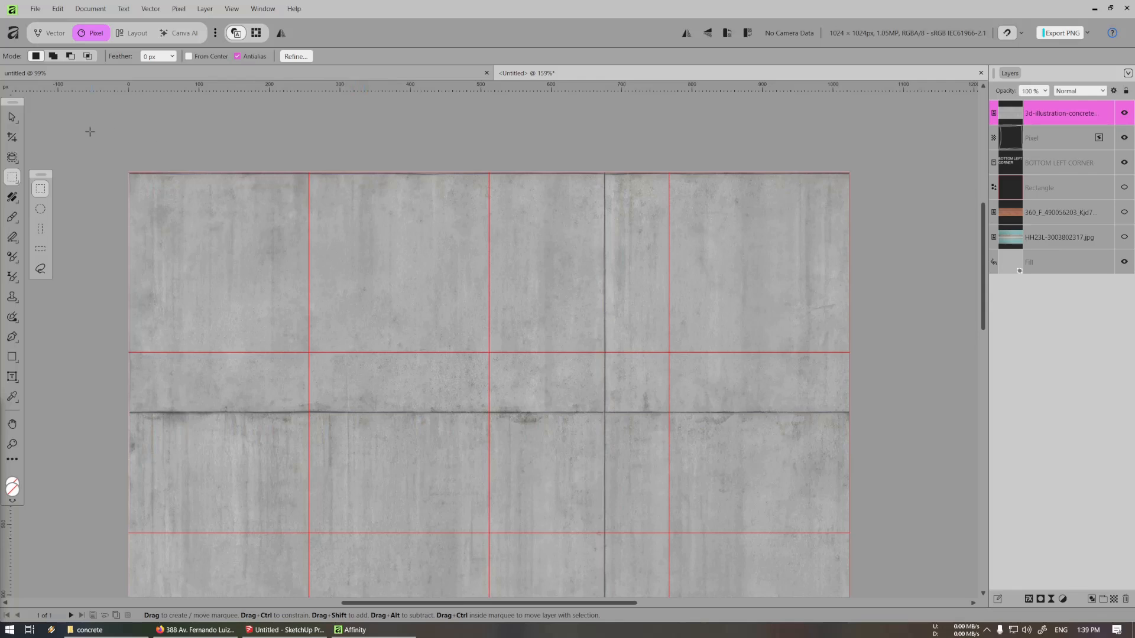
# Align the concrete image with the canvas's upper-left corner and scale it so one panel spans two grid squares
pyautogui.click(12, 117)
pyautogui.moveTo(544, 389); pyautogui.dragTo(557, 397)
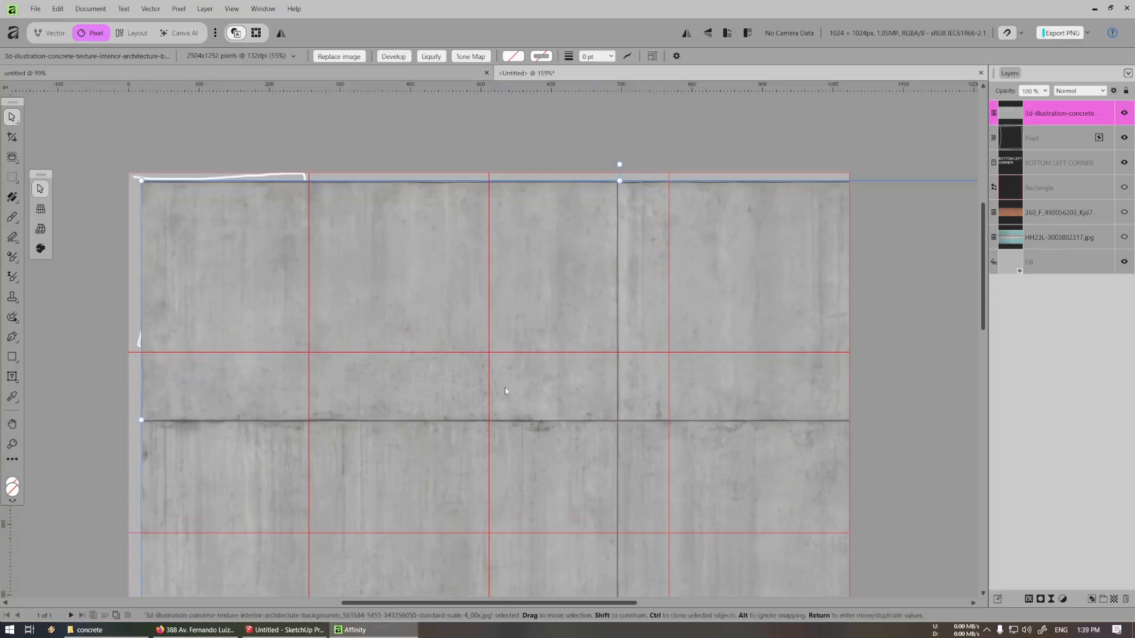
pyautogui.keyDown('ctrl'); pyautogui.scroll(1, 473, 325); pyautogui.keyUp('ctrl')
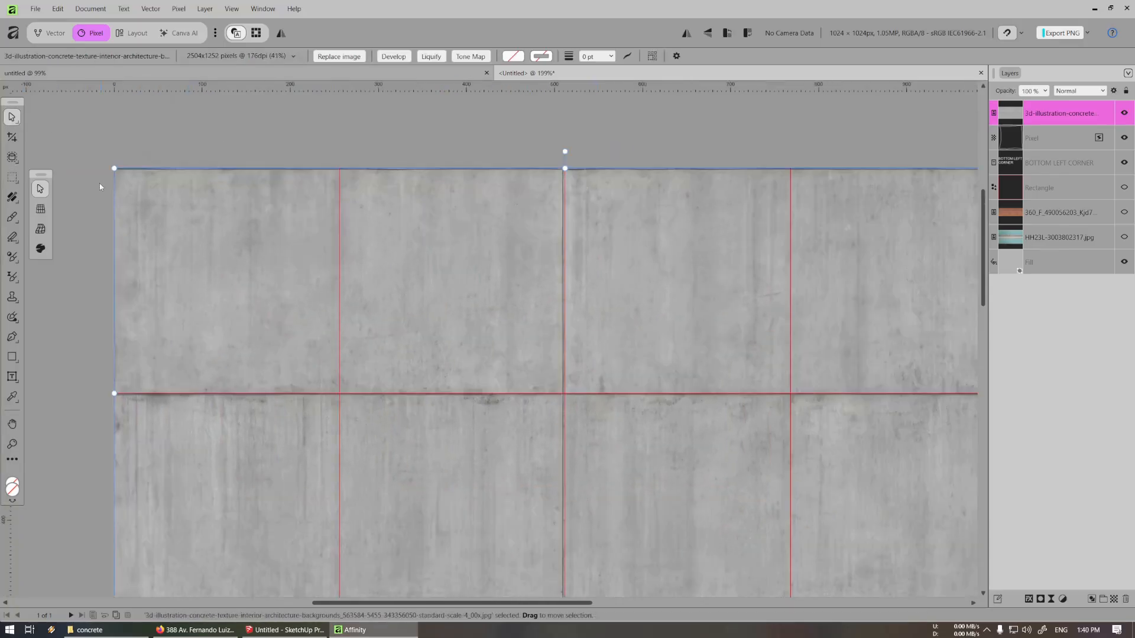
# Copy the first concrete panel, two grid squares wide and one high, to its own layer and delete the full concrete image
pyautogui.click(12, 176)
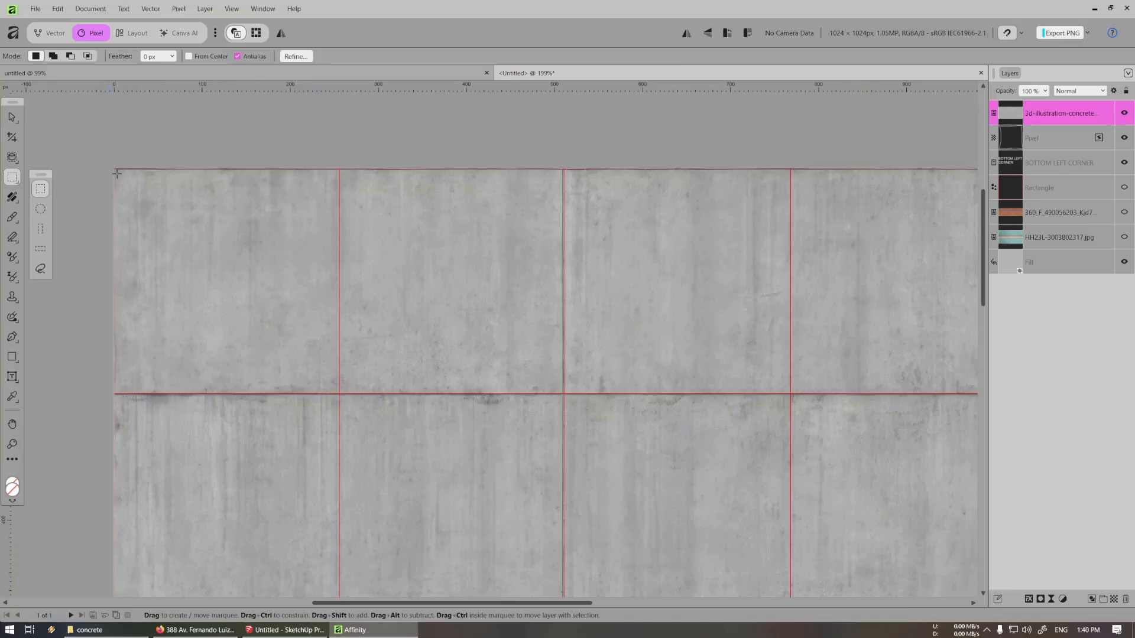
pyautogui.moveTo(107, 168); pyautogui.dragTo(563, 393)
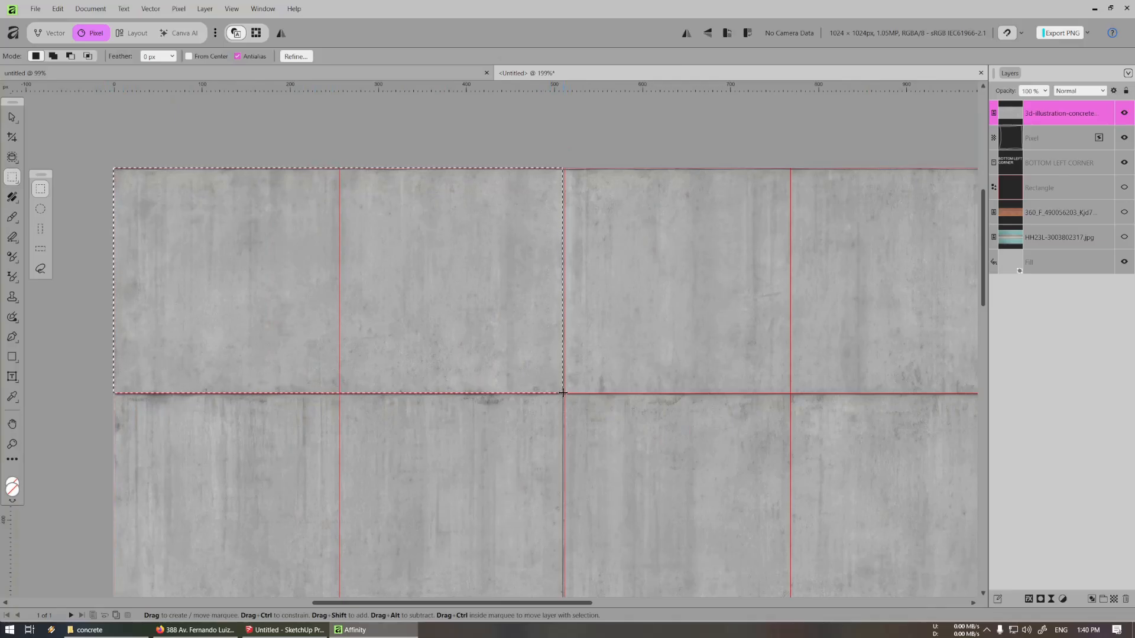
pyautogui.hotkey('ctrl', 'j')
pyautogui.hotkey('ctrl', 'd')
pyautogui.click(1052, 138)
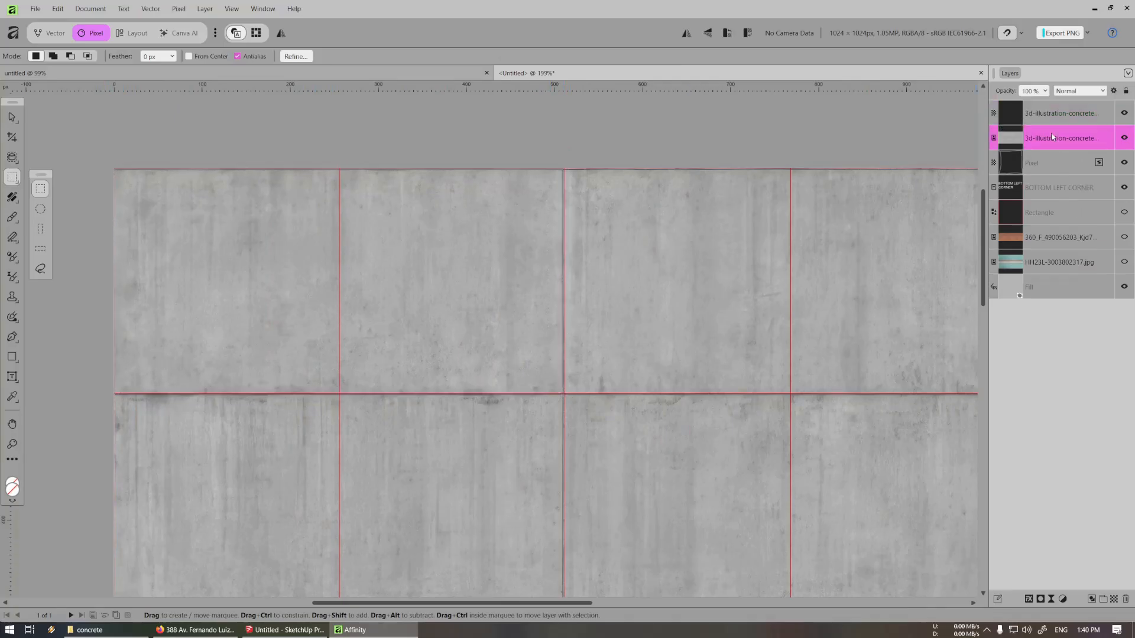
pyautogui.press('Delete')
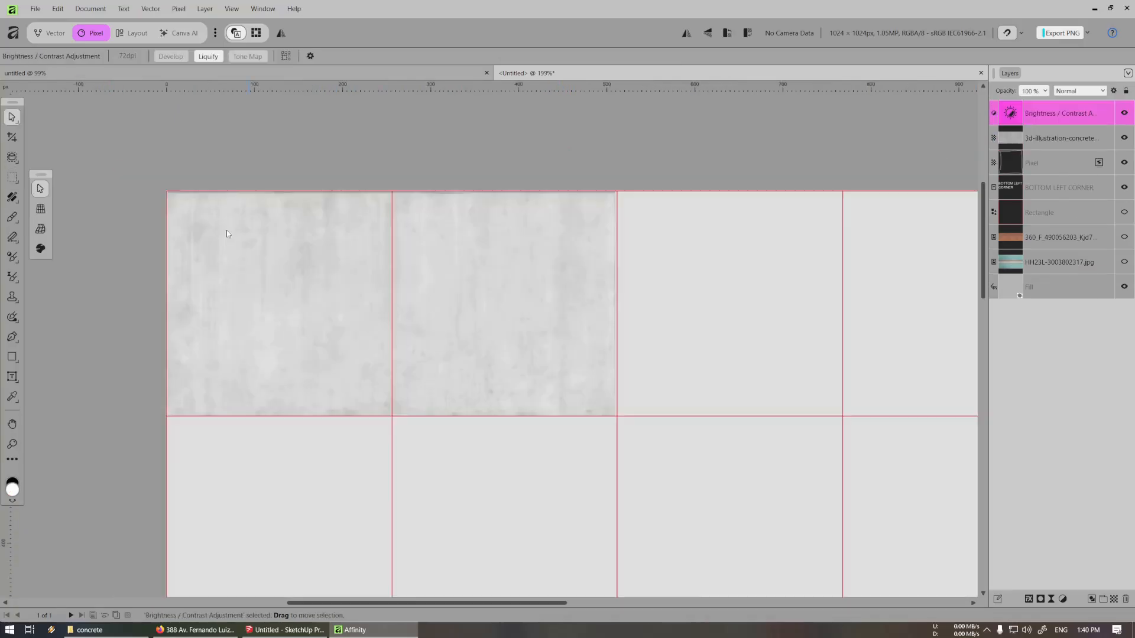
# Switch to SketchUp, move the atlas image close to the corner walls, and explode it into a textured face
pyautogui.keyDown('ctrl'); pyautogui.scroll(2, 225, 236); pyautogui.keyUp('ctrl')
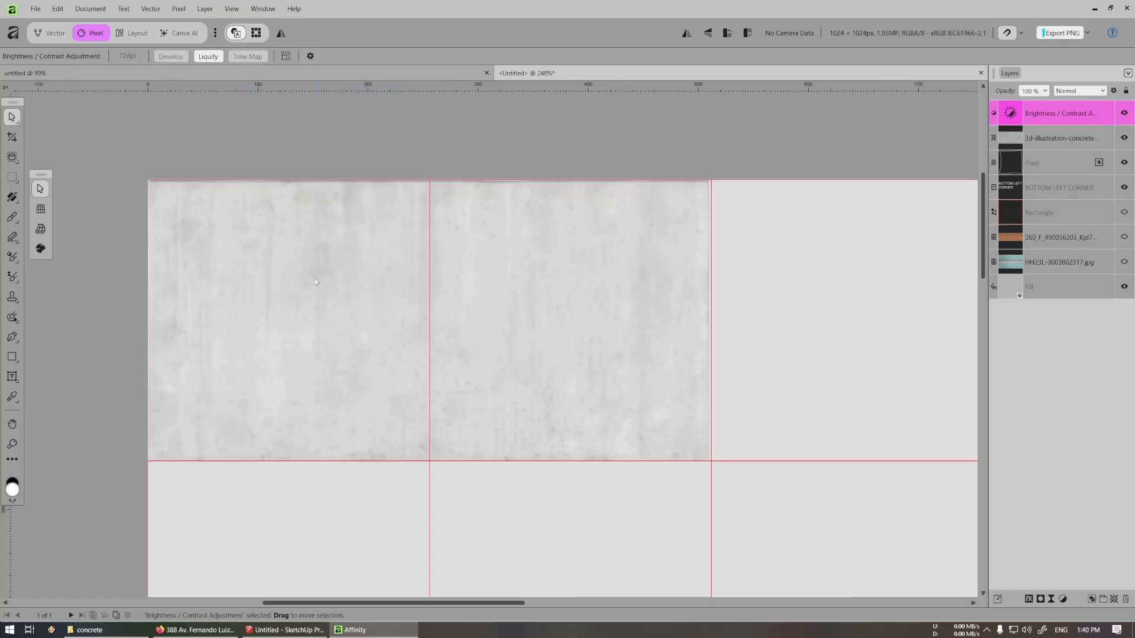
pyautogui.click(287, 631)
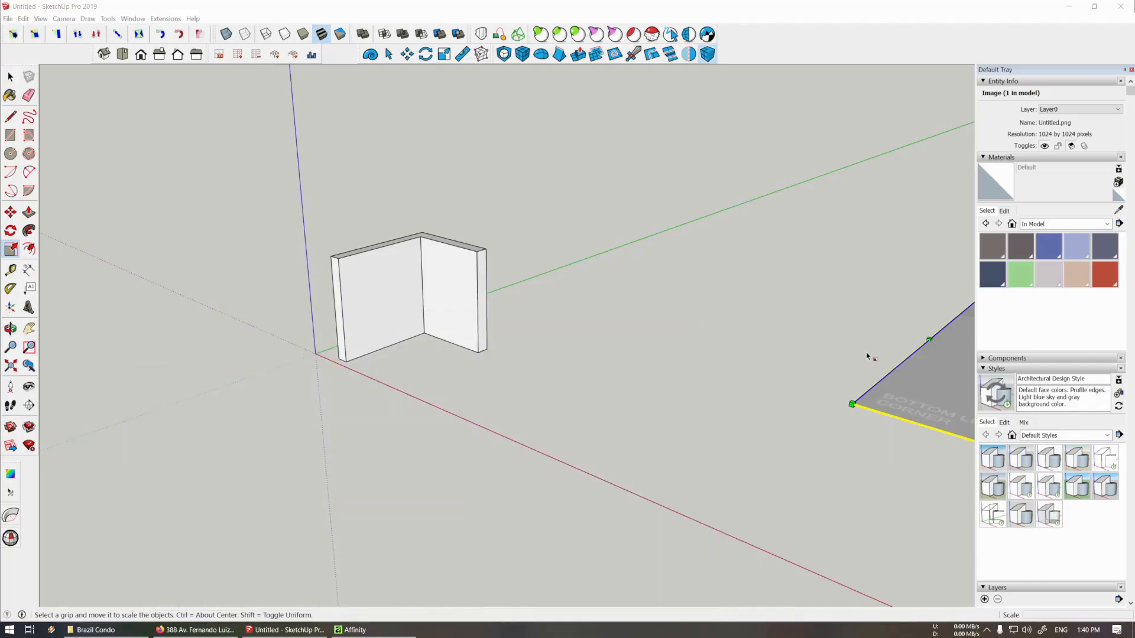
pyautogui.click(939, 373)
pyautogui.moveTo(805, 285); pyautogui.dragTo(651, 385, button='middle')
pyautogui.scroll(-2, 650, 384)
pyautogui.press('m')
pyautogui.click(754, 301)
pyautogui.click(418, 437)
pyautogui.press('space')
pyautogui.press('x')
pyautogui.scroll(2, 416, 408)
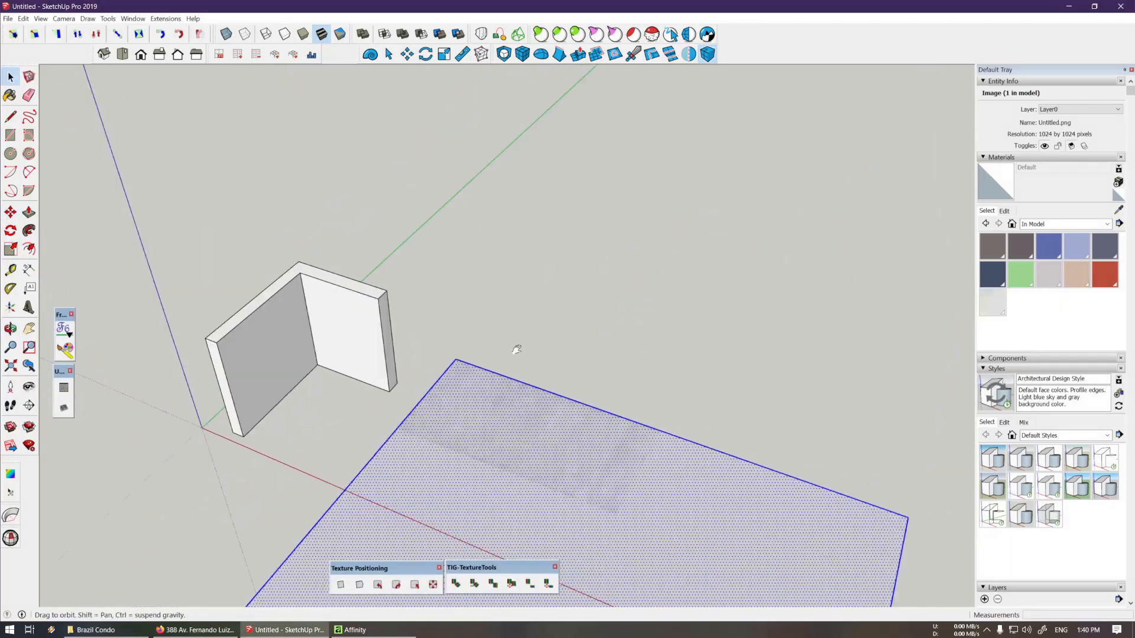
# Sample the atlas material and apply it to the left inner wall face with the UV painting tool
pyautogui.press('b')
pyautogui.keyDown('alt'); pyautogui.click(514, 410); pyautogui.keyUp('alt')
pyautogui.moveTo(514, 402); pyautogui.dragTo(449, 384, button='middle')
pyautogui.press('space')
pyautogui.click(397, 399)
pyautogui.scroll(3, 398, 399)
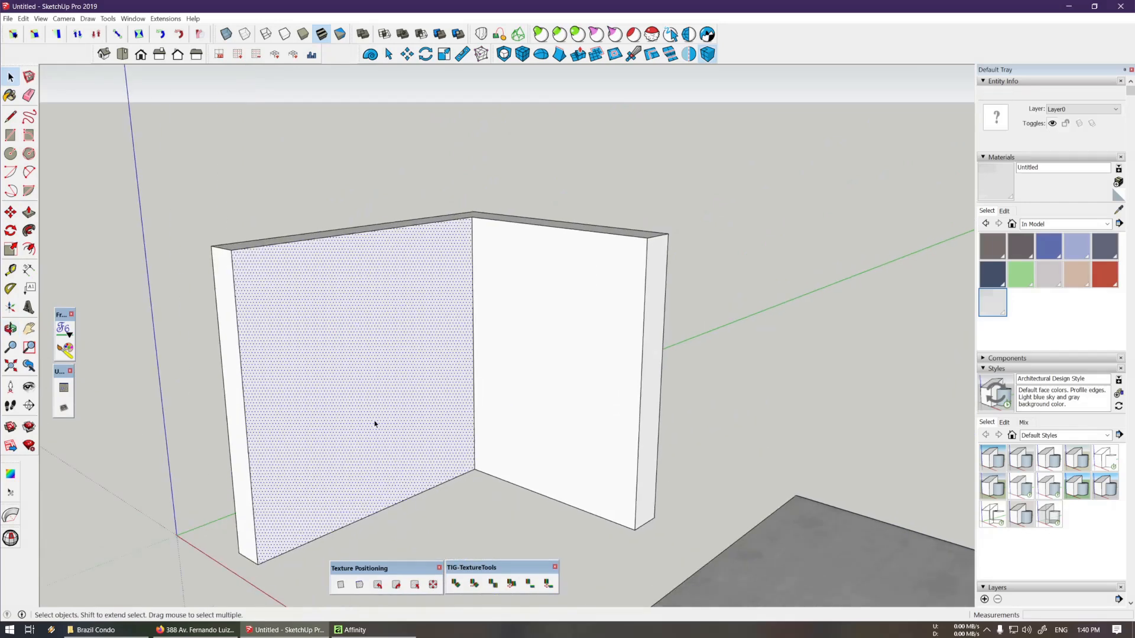
pyautogui.click(375, 426)
pyautogui.click(63, 329)
pyautogui.click(348, 526)
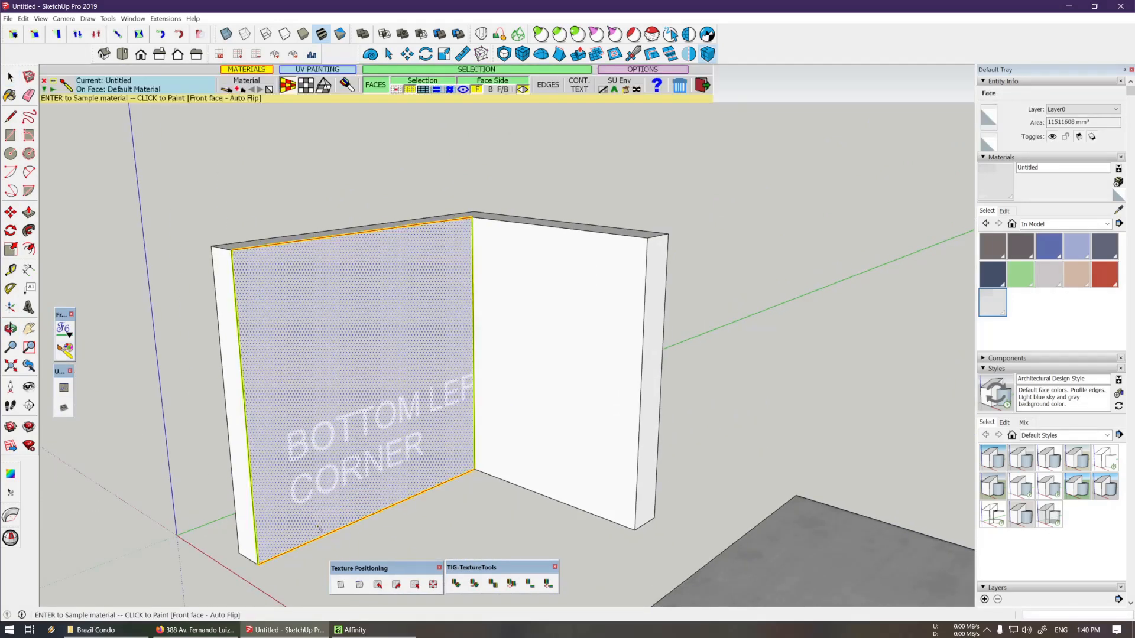
# Shift the atlas texture on the left wall face up to its upper corner so the concrete tile covers the wall
pyautogui.press('space')
pyautogui.moveTo(322, 425); pyautogui.dragTo(314, 360, button='middle')
pyautogui.hotkey('shift', 't')
pyautogui.moveTo(241, 546); pyautogui.dragTo(233, 231)
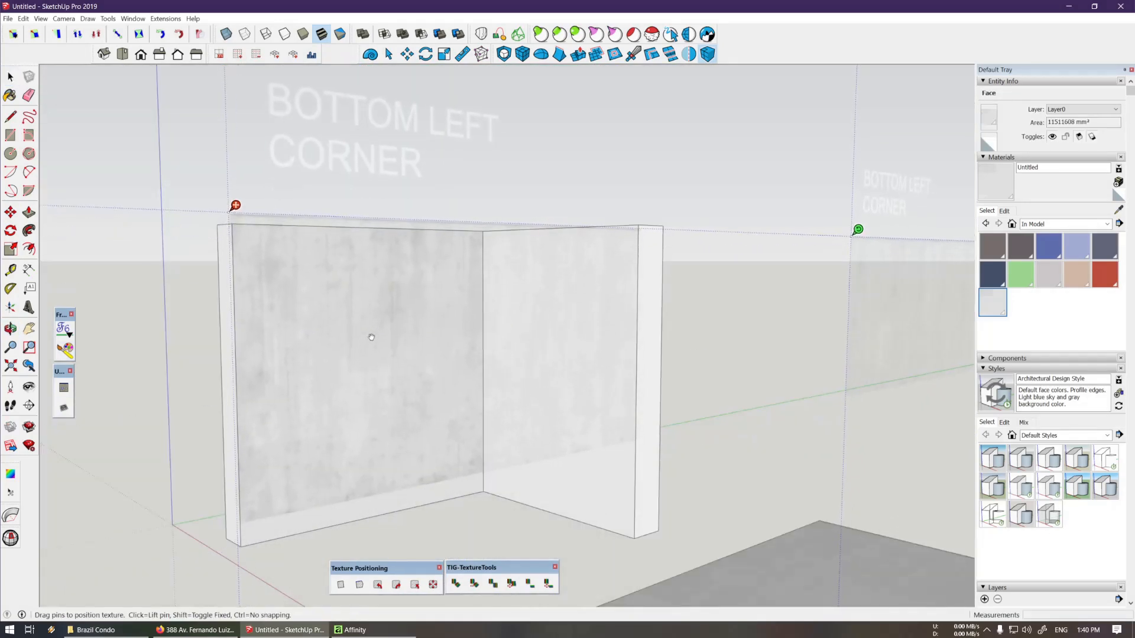
pyautogui.rightClick(372, 338)
pyautogui.click(393, 344)
# Scale the left wall face's texture by 1.1 in both U and V and check its placement
pyautogui.click(531, 584)
pyautogui.write('1.1')
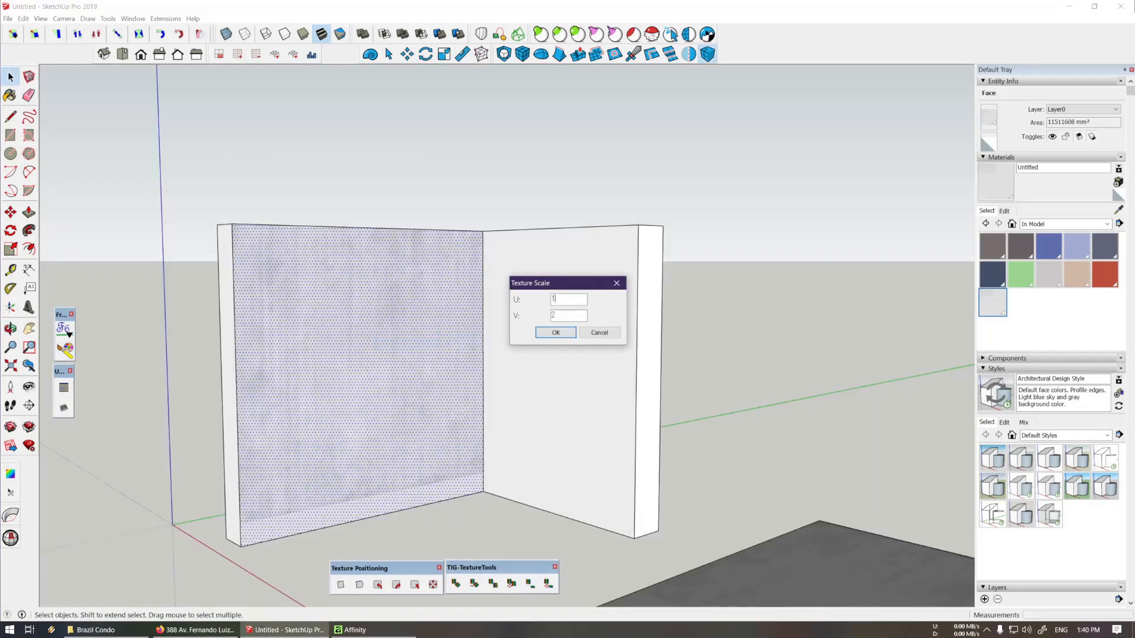
pyautogui.press('Tab')
pyautogui.write('1.1')
pyautogui.press('Return')
pyautogui.hotkey('shift', 't')
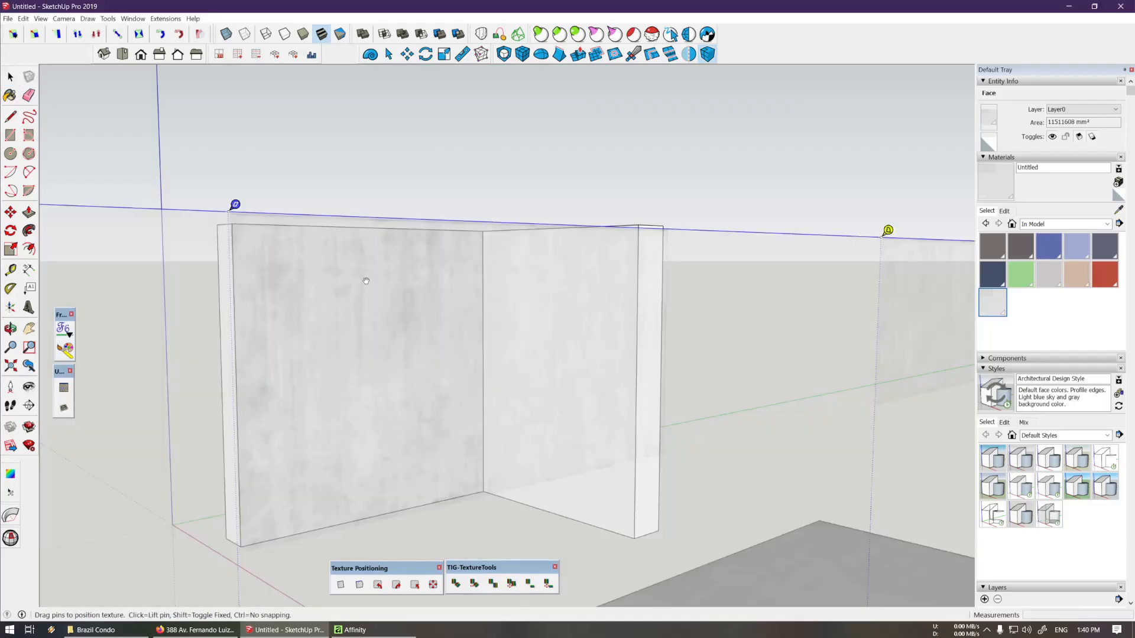
pyautogui.rightClick(366, 281)
pyautogui.click(384, 288)
# Sample the left wall's concrete texture, paint the adjoining inner wall face with it, and reposition the Enscape preview window
pyautogui.scroll(-1, 392, 293)
pyautogui.press('b')
pyautogui.press('alt')
pyautogui.keyDown('alt'); pyautogui.click(423, 313); pyautogui.keyUp('alt')
pyautogui.click(532, 313)
pyautogui.moveTo(532, 313); pyautogui.dragTo(715, 337, button='middle')
pyautogui.press('space')
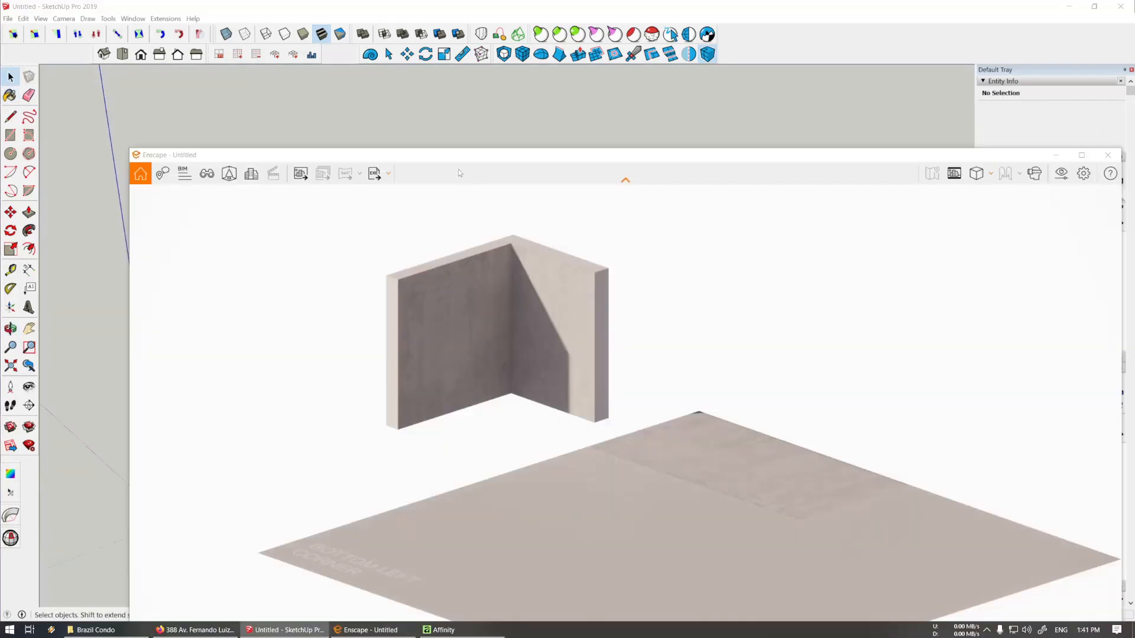
pyautogui.moveTo(303, 157)
pyautogui.mouseDown()
pyautogui.moveTo(294, 231)
pyautogui.moveTo(290, 206)
pyautogui.mouseUp()
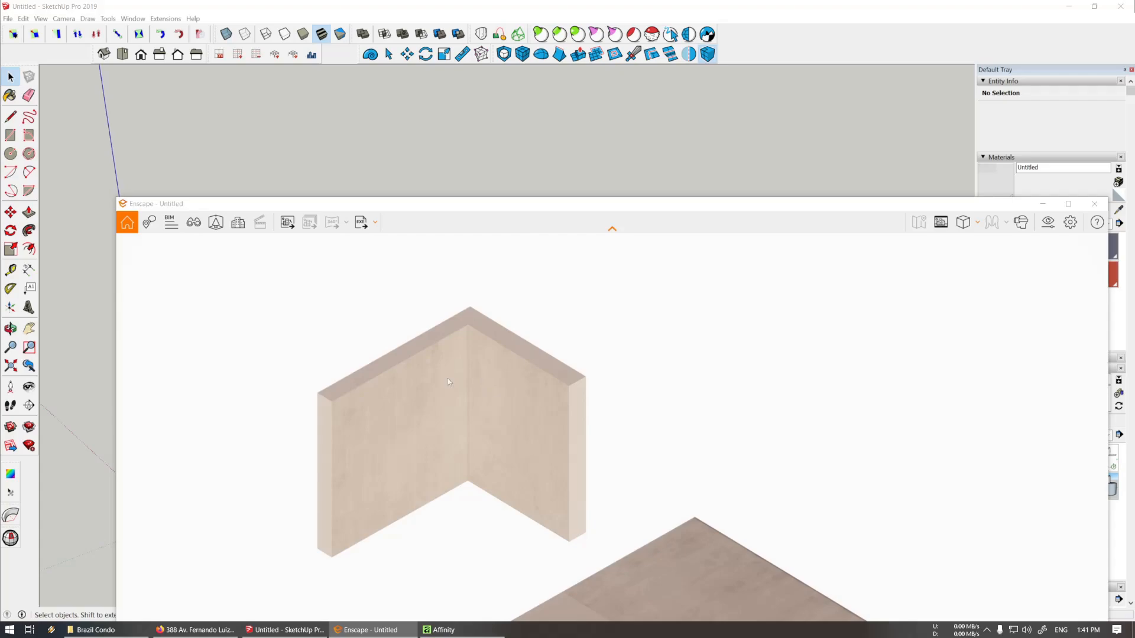
# Switch to Affinity and give the concrete tile an inner shadow with 25.9 px radius and 57% intensity
pyautogui.click(466, 628)
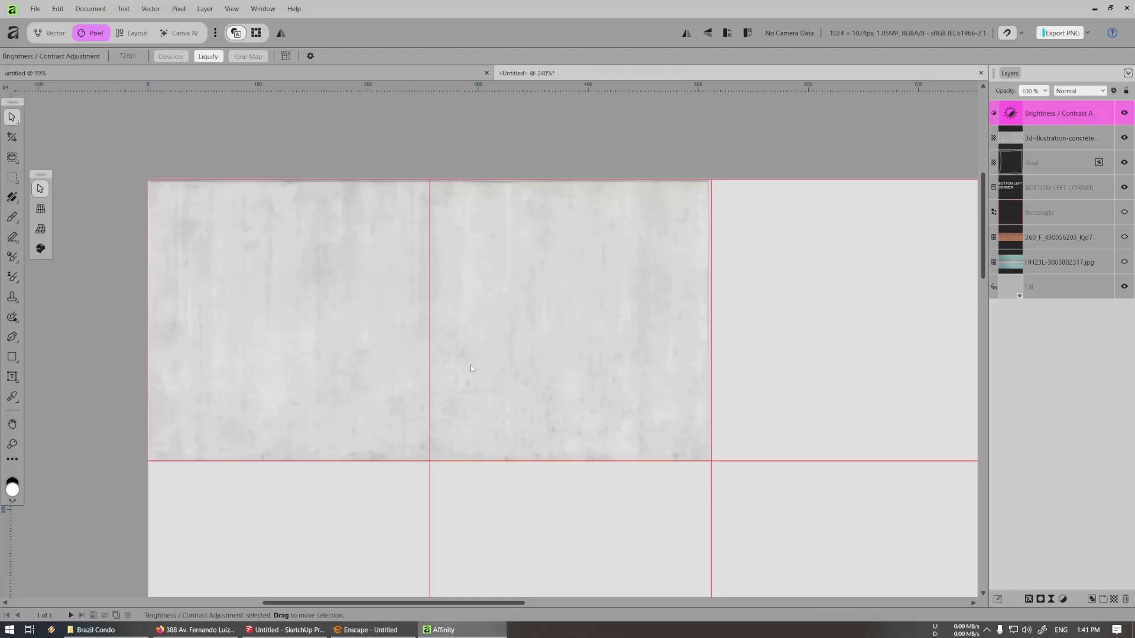
pyautogui.click(470, 315)
pyautogui.click(1030, 600)
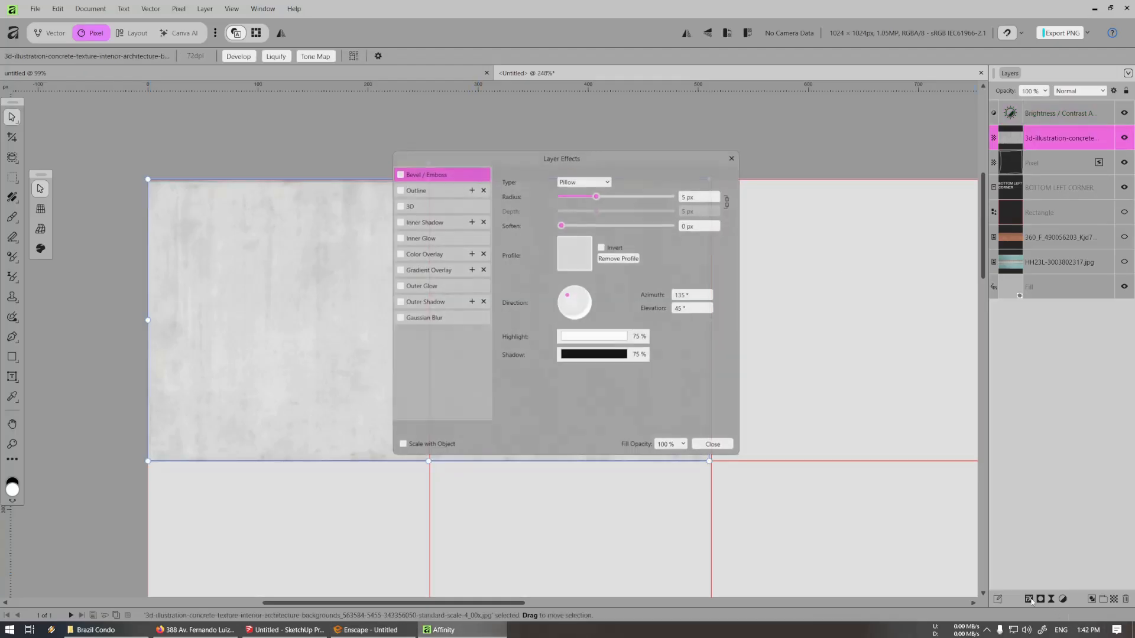
pyautogui.click(399, 222)
pyautogui.click(425, 225)
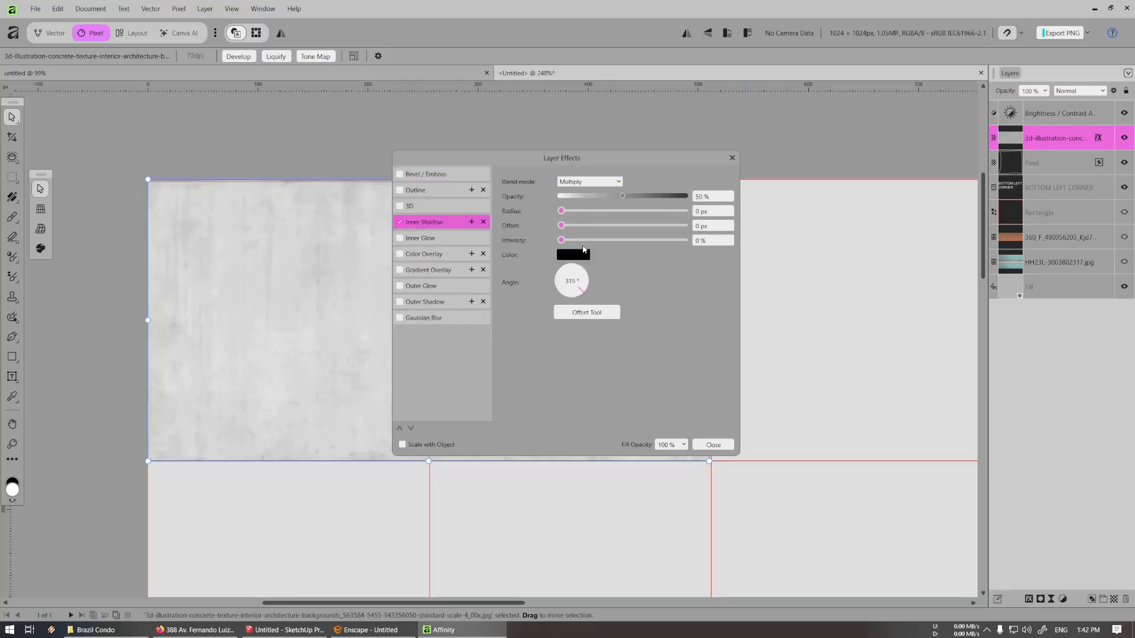
pyautogui.moveTo(561, 211); pyautogui.dragTo(636, 220)
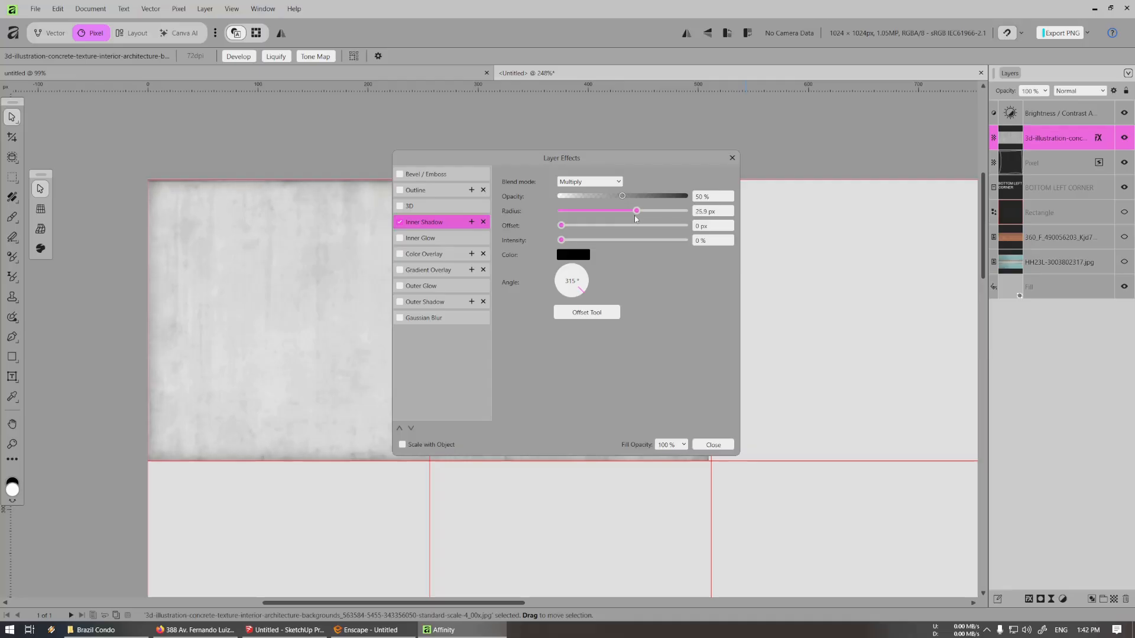
pyautogui.moveTo(585, 246); pyautogui.dragTo(638, 252)
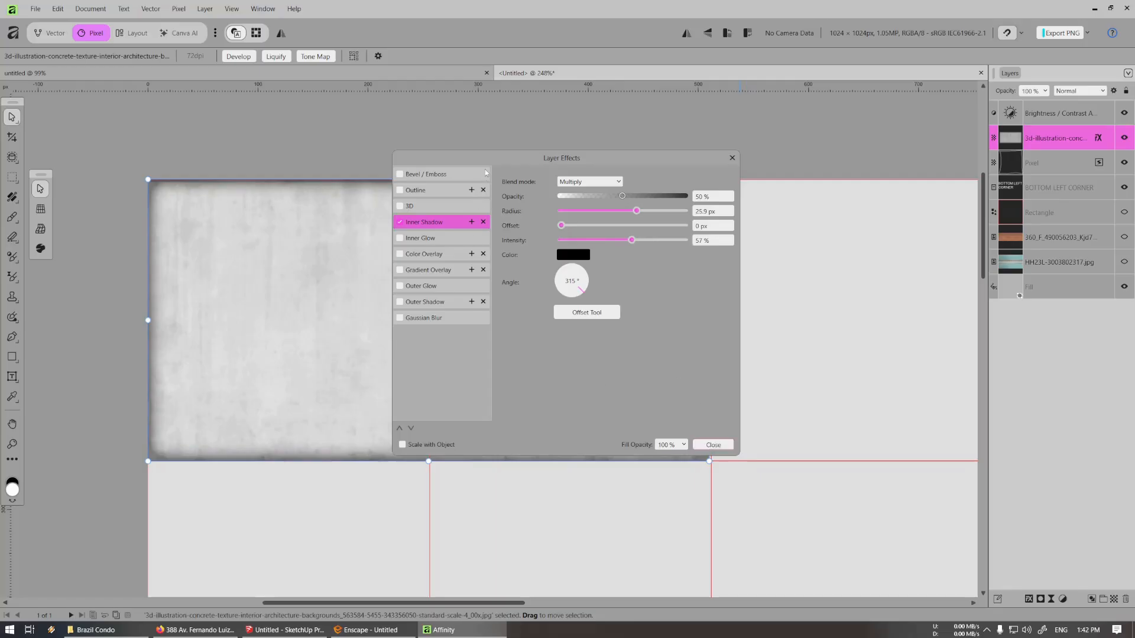
# Add a linear gradient overlay to the concrete tile at a 90° angle and 9% opacity
pyautogui.moveTo(484, 157); pyautogui.dragTo(592, 194)
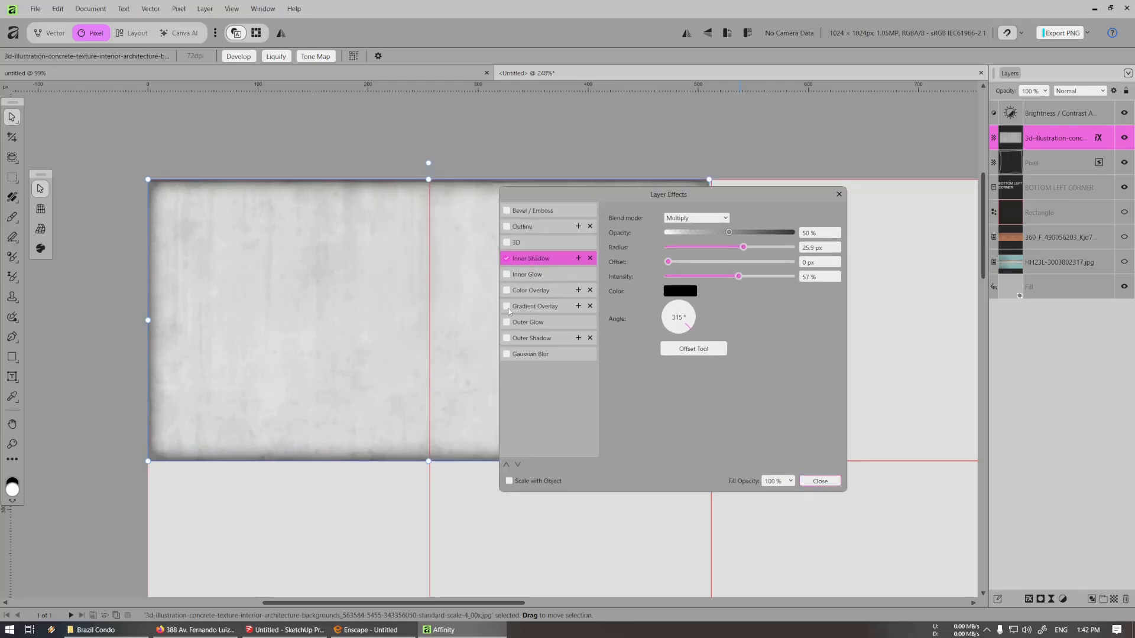
pyautogui.click(535, 307)
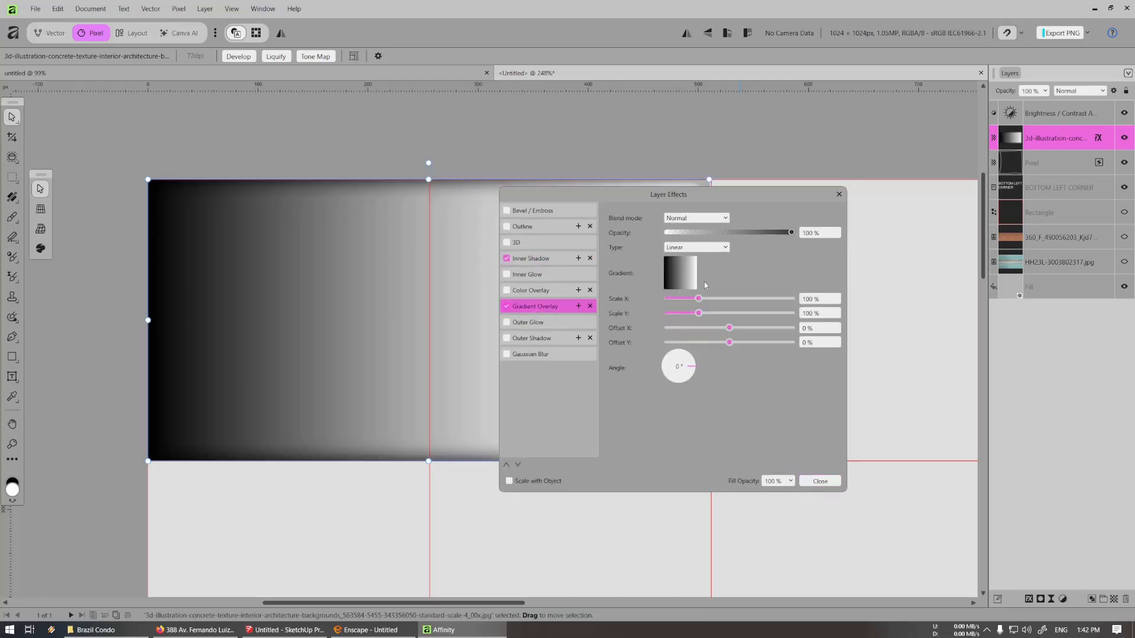
pyautogui.moveTo(681, 372)
pyautogui.mouseDown()
pyautogui.moveTo(680, 382)
pyautogui.moveTo(682, 352)
pyautogui.mouseUp()
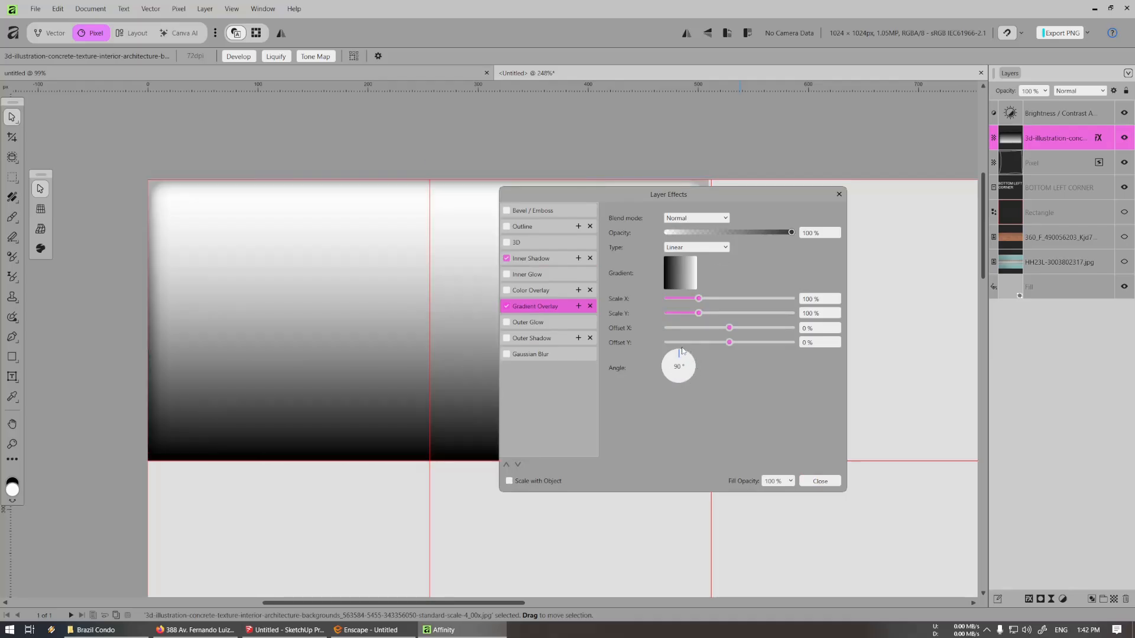
pyautogui.moveTo(792, 233); pyautogui.dragTo(681, 247)
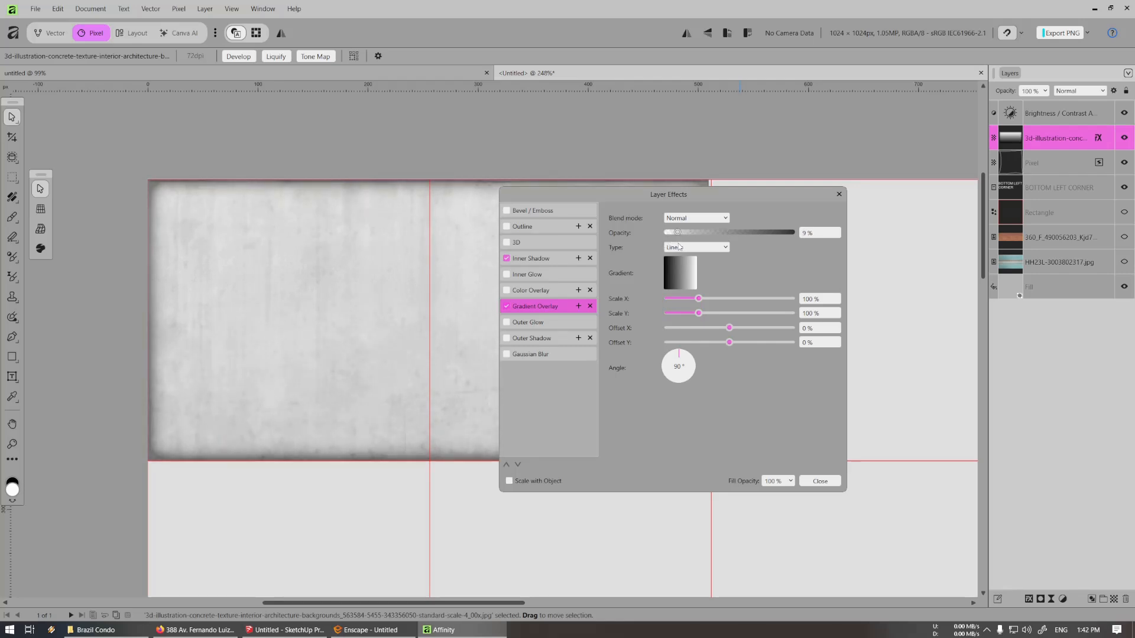
pyautogui.click(822, 482)
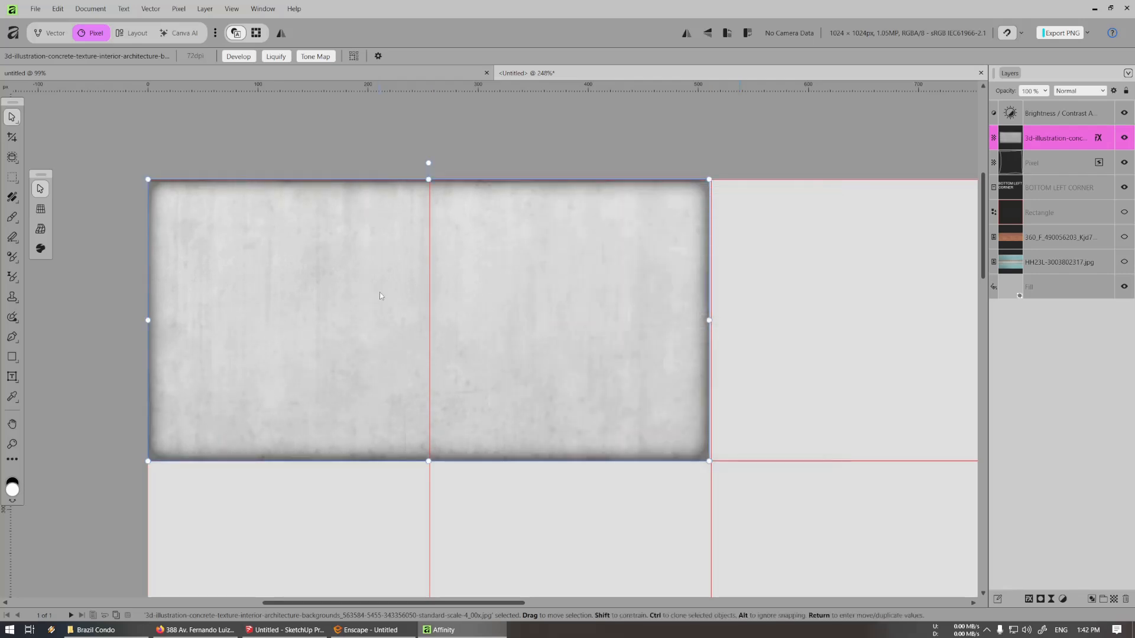
# Export the updated atlas and reload Untitled.png as the wall material's texture image in SketchUp
pyautogui.hotkey('ctrl', 'alt', 'shift', 'w')
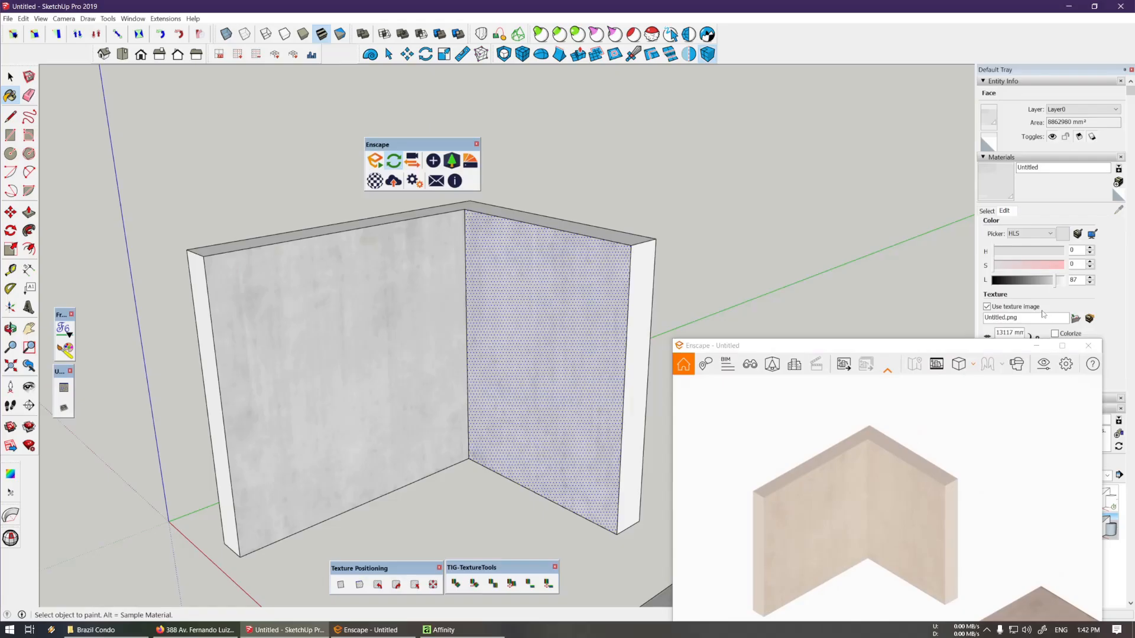
pyautogui.click(1076, 319)
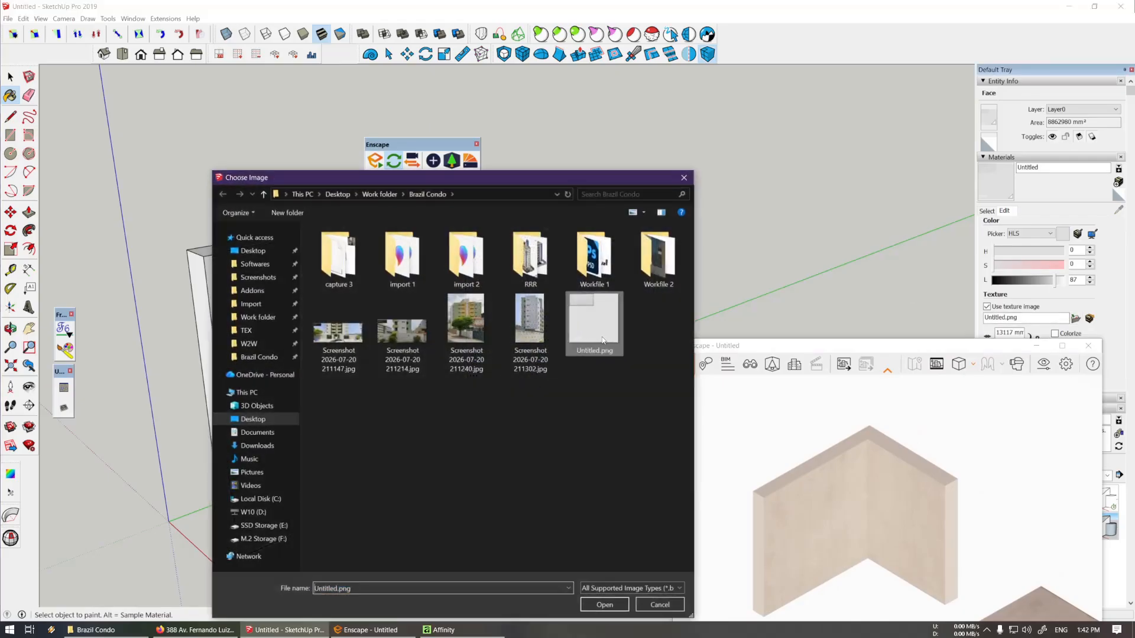
pyautogui.doubleClick(383, 359)
pyautogui.moveTo(383, 358); pyautogui.dragTo(388, 337, button='middle')
pyautogui.press('space')
# Shift the texture on the left wall face so its shaded border lines up with the inner corner and the face's edges
pyautogui.click(399, 380)
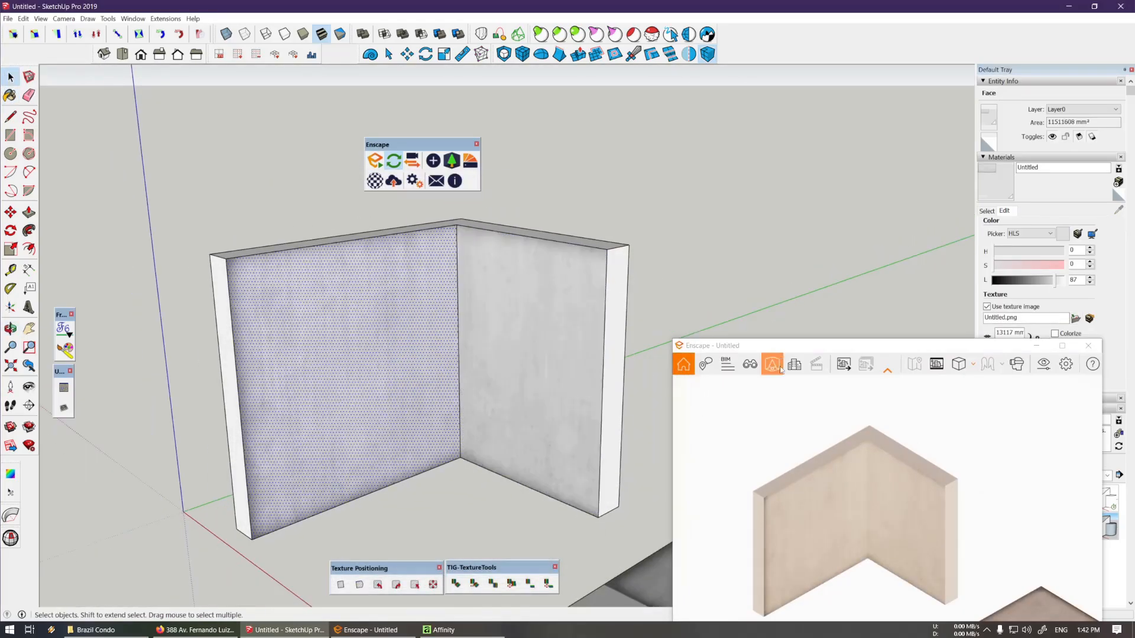
pyautogui.moveTo(789, 349); pyautogui.dragTo(785, 252)
pyautogui.scroll(5, 388, 294)
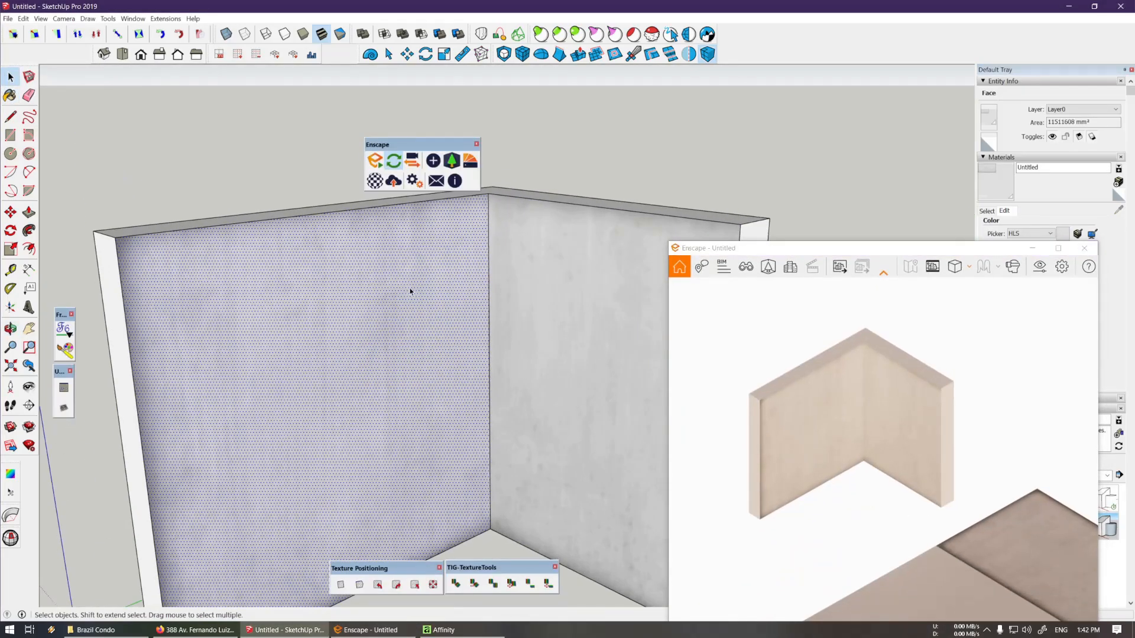
pyautogui.keyDown('shift'); pyautogui.moveTo(368, 304); pyautogui.dragTo(398, 311, button='middle'); pyautogui.keyUp('shift')
pyautogui.scroll(1, 398, 312)
pyautogui.scroll(-1, 398, 312)
pyautogui.hotkey('shift', 't')
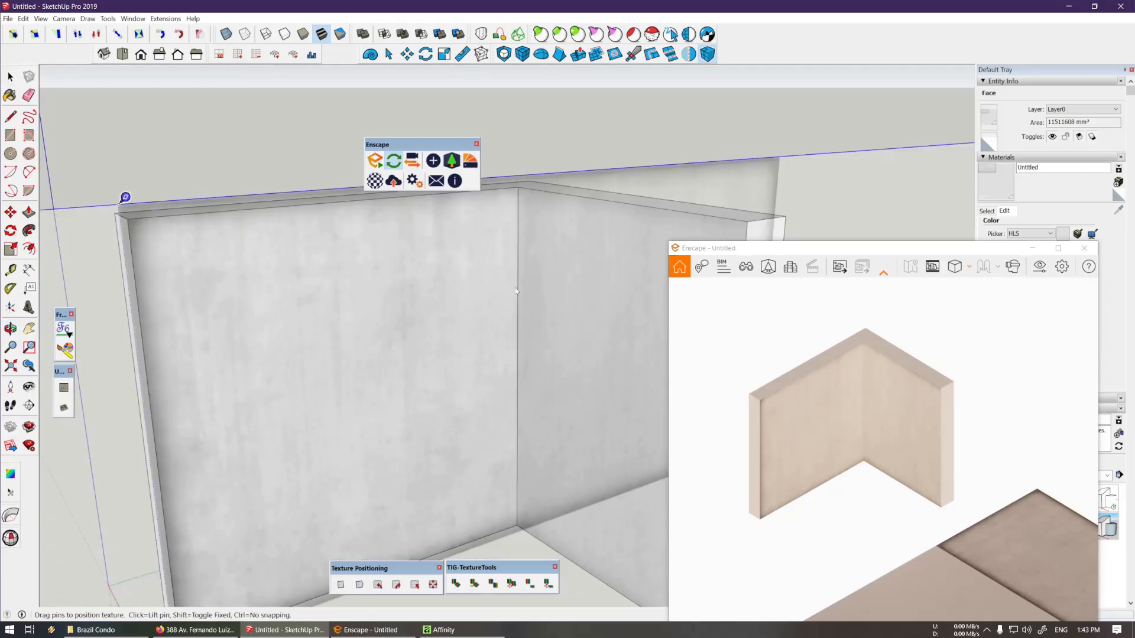
pyautogui.moveTo(425, 317); pyautogui.dragTo(375, 297)
pyautogui.moveTo(375, 297); pyautogui.dragTo(544, 335, button='middle')
pyautogui.rightClick(443, 337)
pyautogui.click(470, 345)
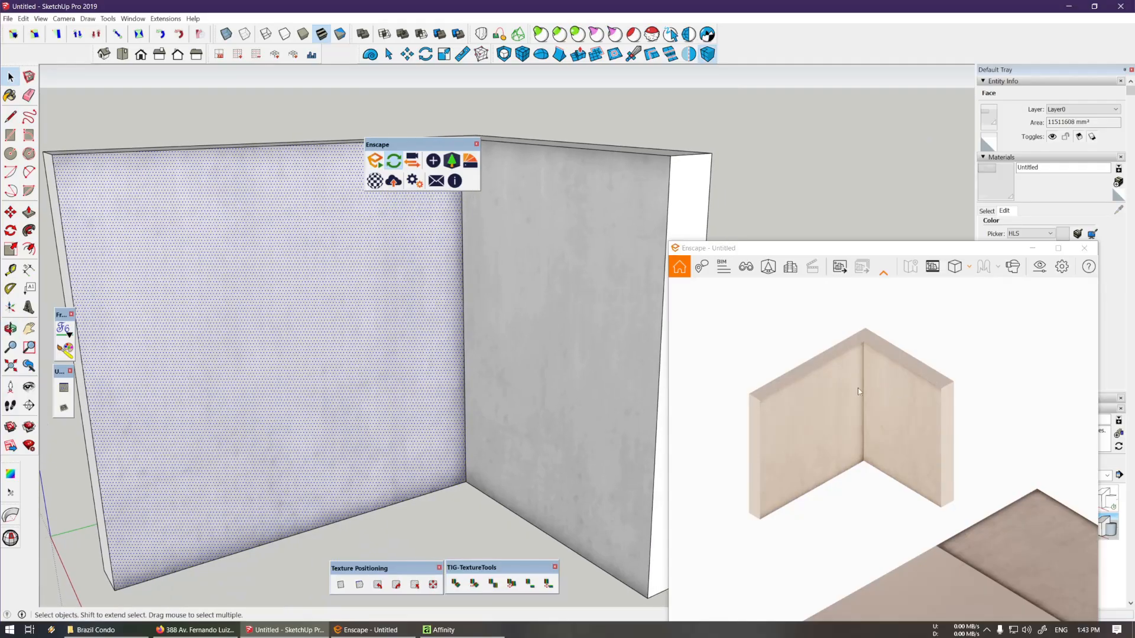
pyautogui.scroll(3, 859, 388)
pyautogui.moveTo(316, 328)
pyautogui.mouseDown(button='middle')
pyautogui.moveTo(384, 363)
pyautogui.moveTo(423, 327)
pyautogui.moveTo(472, 352)
pyautogui.moveTo(467, 385)
pyautogui.moveTo(489, 357)
pyautogui.mouseUp(button='middle')
pyautogui.rightClick(367, 357)
pyautogui.click(380, 362)
# Shift the texture on the right inner wall face so its shaded border meets the inner corner and the base
pyautogui.click(489, 357)
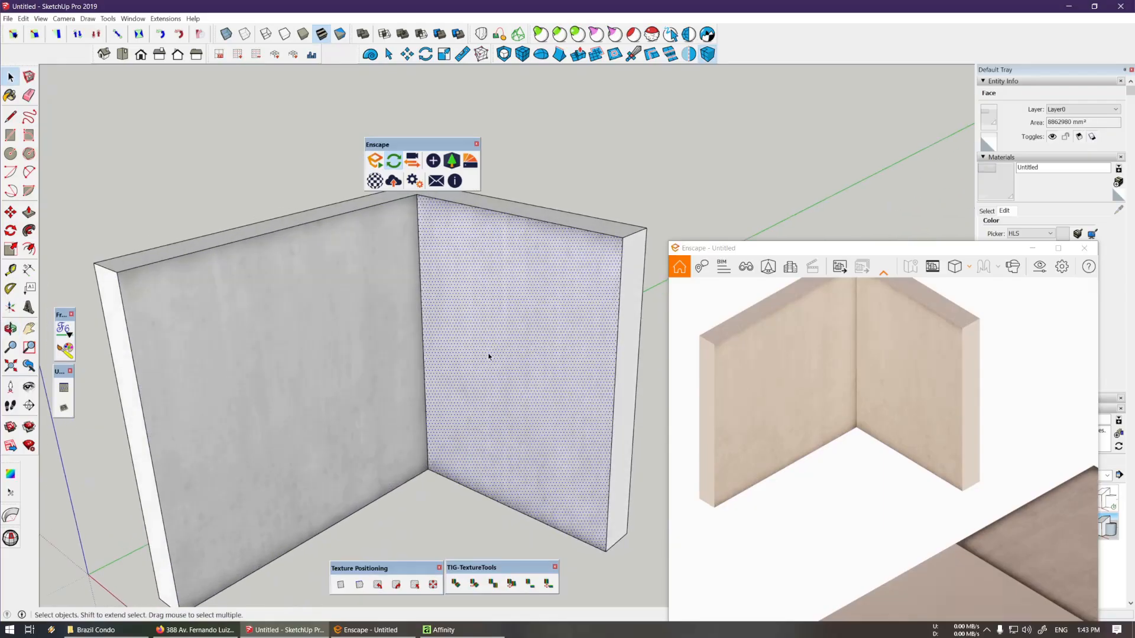
pyautogui.hotkey('shift', 't')
pyautogui.moveTo(252, 296); pyautogui.dragTo(447, 362)
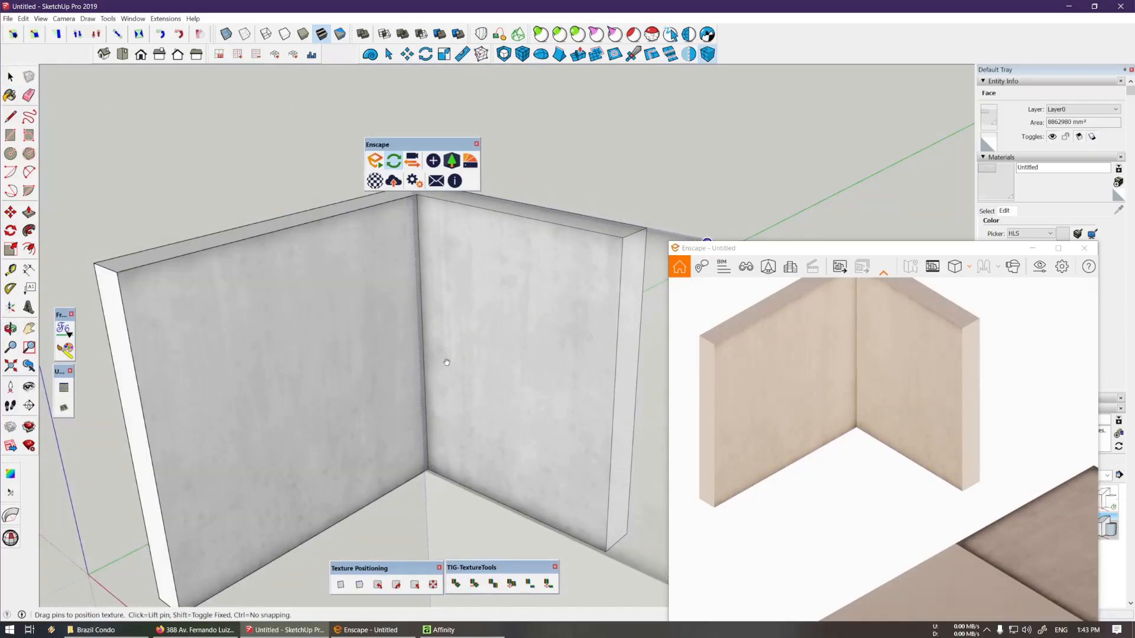
pyautogui.rightClick(447, 362)
pyautogui.click(470, 370)
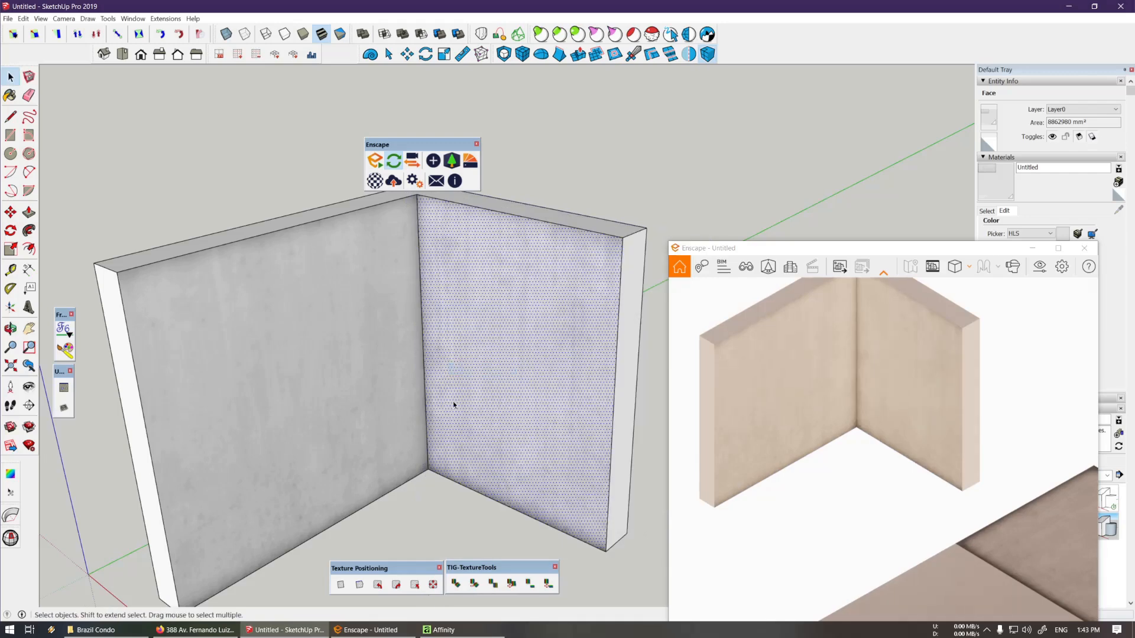
# Draw a large rectangle on the left wall face and push it inward to form a shallow window recess
pyautogui.moveTo(454, 405); pyautogui.dragTo(437, 359, button='middle')
pyautogui.scroll(-3, 437, 360)
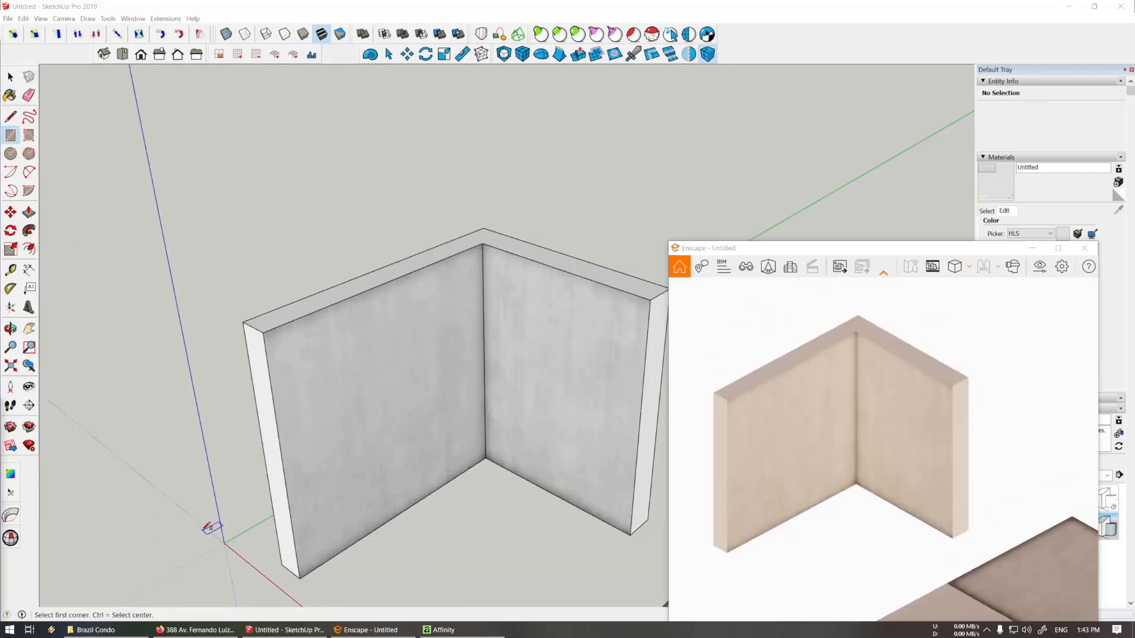
pyautogui.click(367, 372)
pyautogui.scroll(3, 367, 372)
pyautogui.click(284, 308)
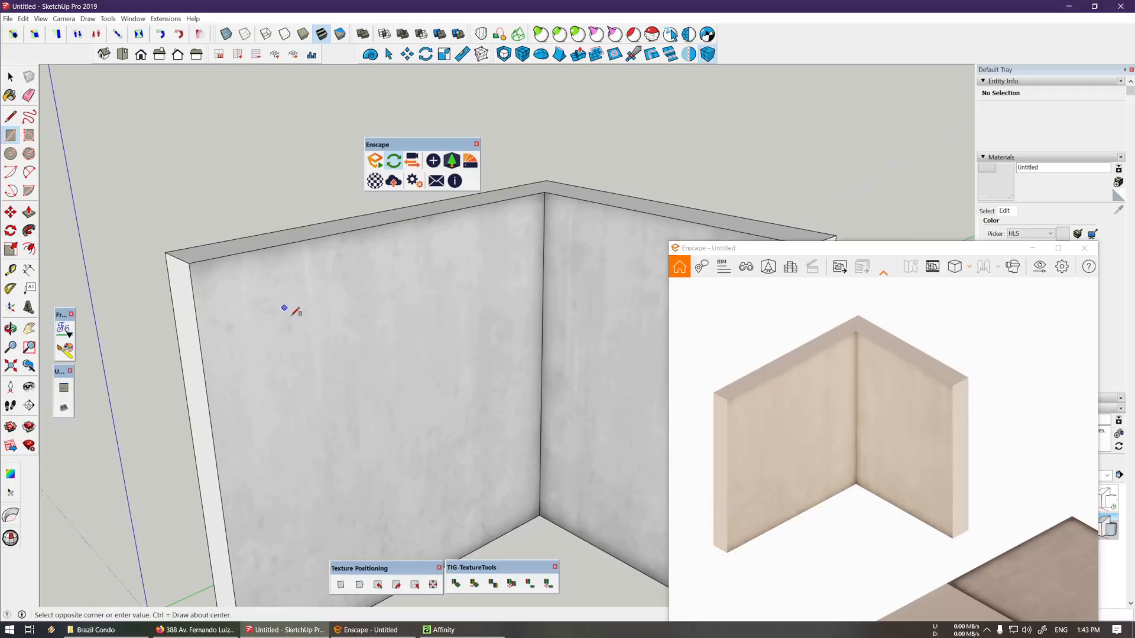
pyautogui.click(461, 428)
pyautogui.press('p')
pyautogui.scroll(2, 370, 385)
pyautogui.click(361, 393)
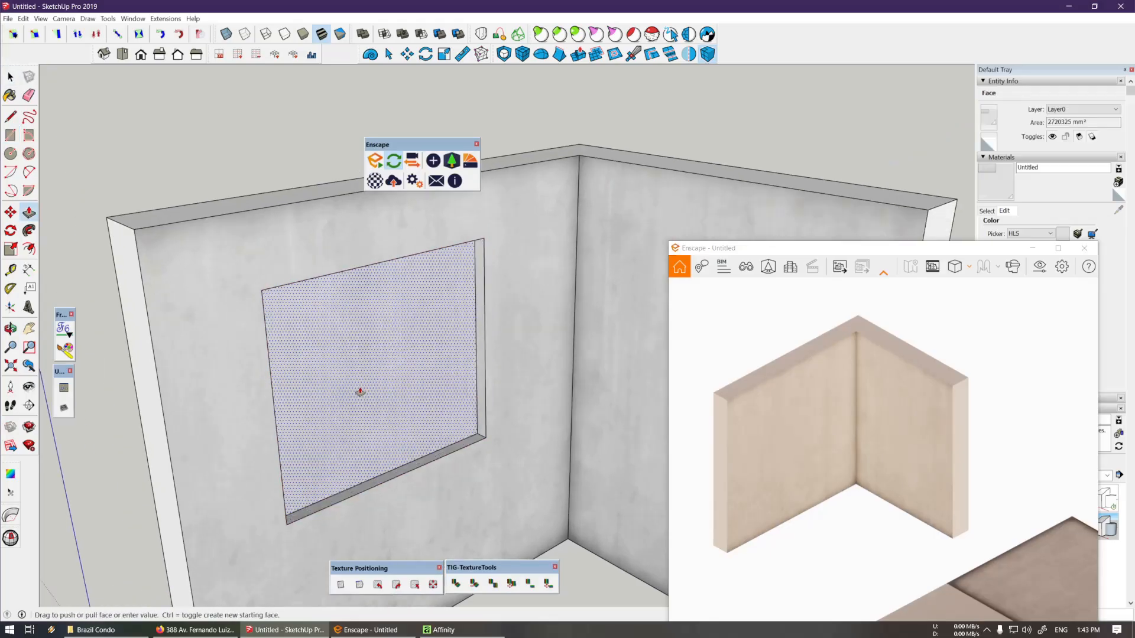
pyautogui.click(350, 390)
# Shift the texture on the recess's sill face so the shaded border runs along its back edge
pyautogui.press('space')
pyautogui.scroll(3, 451, 416)
pyautogui.click(455, 459)
pyautogui.moveTo(455, 459)
pyautogui.mouseDown(button='middle')
pyautogui.moveTo(473, 424)
pyautogui.moveTo(453, 349)
pyautogui.mouseUp(button='middle')
pyautogui.press('b')
pyautogui.press('space')
pyautogui.hotkey('shift', 't')
pyautogui.moveTo(453, 349)
pyautogui.mouseDown()
pyautogui.moveTo(581, 447)
pyautogui.moveTo(662, 484)
pyautogui.mouseUp()
pyautogui.moveTo(425, 445); pyautogui.dragTo(447, 454)
pyautogui.scroll(3, 398, 395)
pyautogui.moveTo(398, 396); pyautogui.dragTo(421, 438)
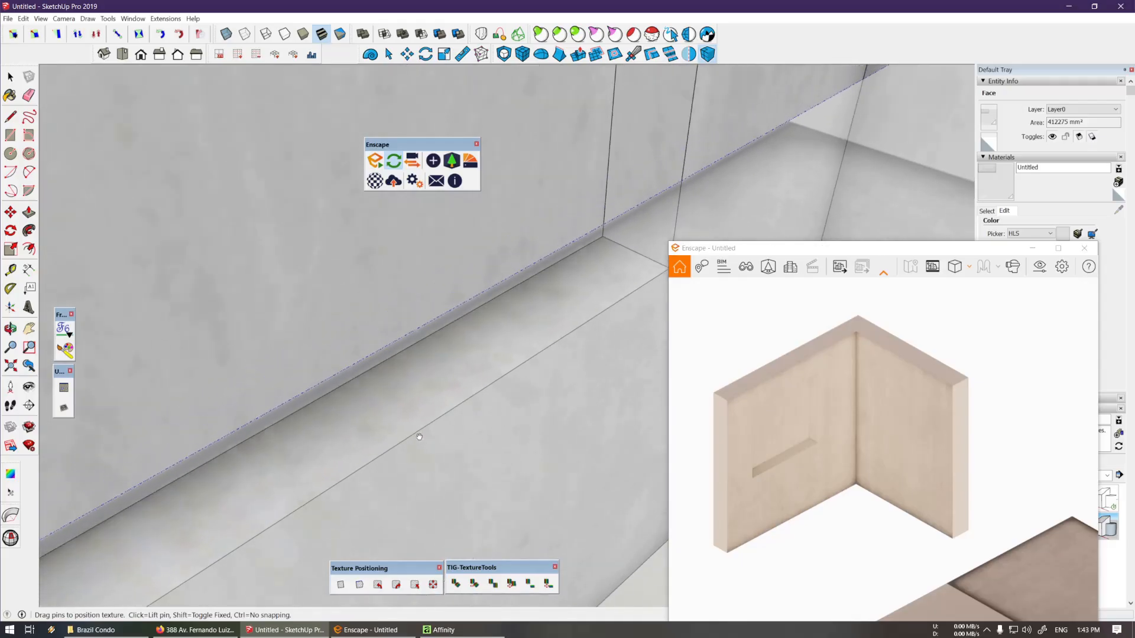
pyautogui.rightClick(375, 398)
pyautogui.click(399, 408)
# Sample the sill's shaded texture and paint the adjoining vertical side face of the recess with it
pyautogui.scroll(-2, 423, 367)
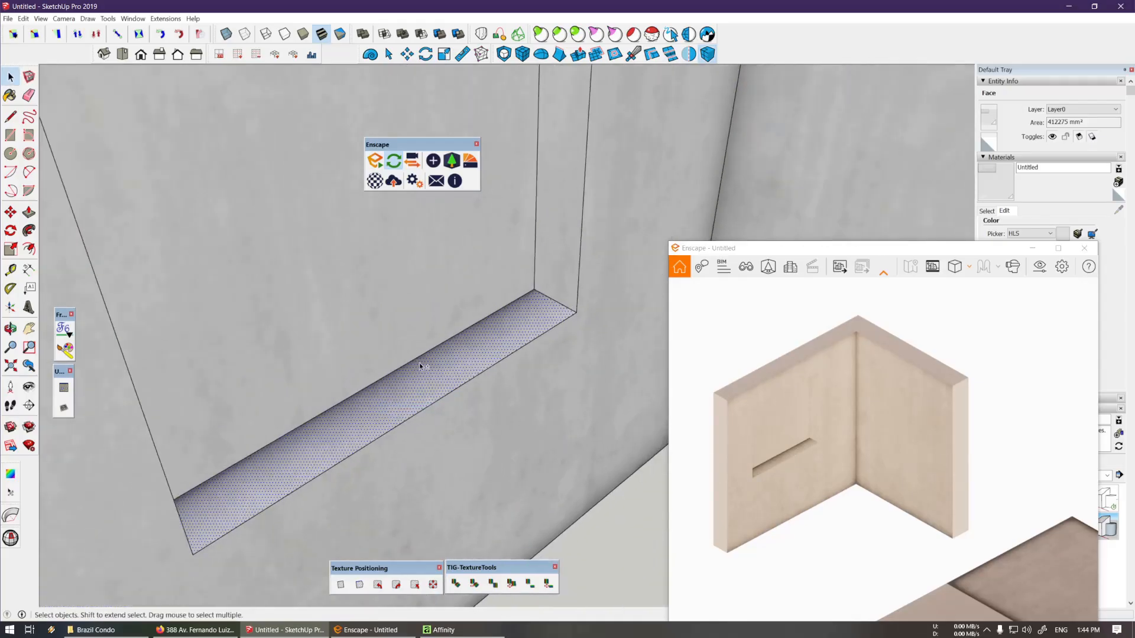
pyautogui.moveTo(423, 367)
pyautogui.mouseDown(button='middle')
pyautogui.moveTo(522, 329)
pyautogui.moveTo(542, 335)
pyautogui.mouseUp(button='middle')
pyautogui.press('b')
pyautogui.keyDown('alt'); pyautogui.click(543, 335); pyautogui.keyUp('alt')
pyautogui.click(585, 256)
pyautogui.scroll(-2, 441, 537)
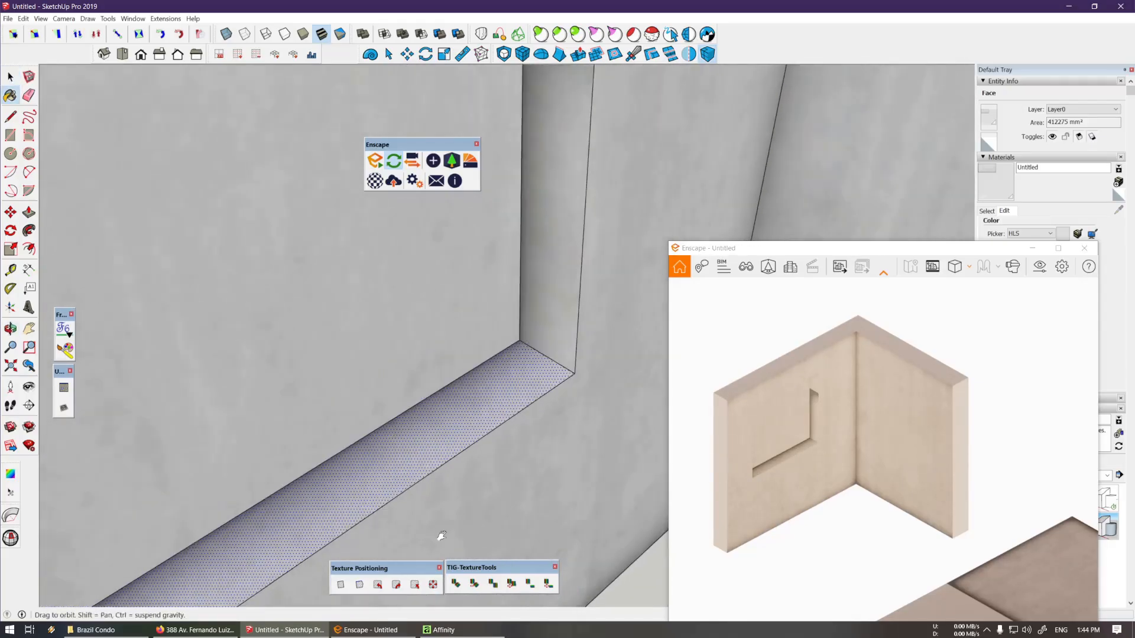
# Shift the texture on the window recess's vertical side face and accept the new position
pyautogui.moveTo(441, 537)
pyautogui.mouseDown(button='middle')
pyautogui.moveTo(458, 335)
pyautogui.moveTo(471, 410)
pyautogui.moveTo(517, 325)
pyautogui.moveTo(498, 285)
pyautogui.mouseUp(button='middle')
pyautogui.press('space')
pyautogui.click(472, 375)
pyautogui.hotkey('shift', 't')
pyautogui.rightClick(494, 255)
pyautogui.click(510, 261)
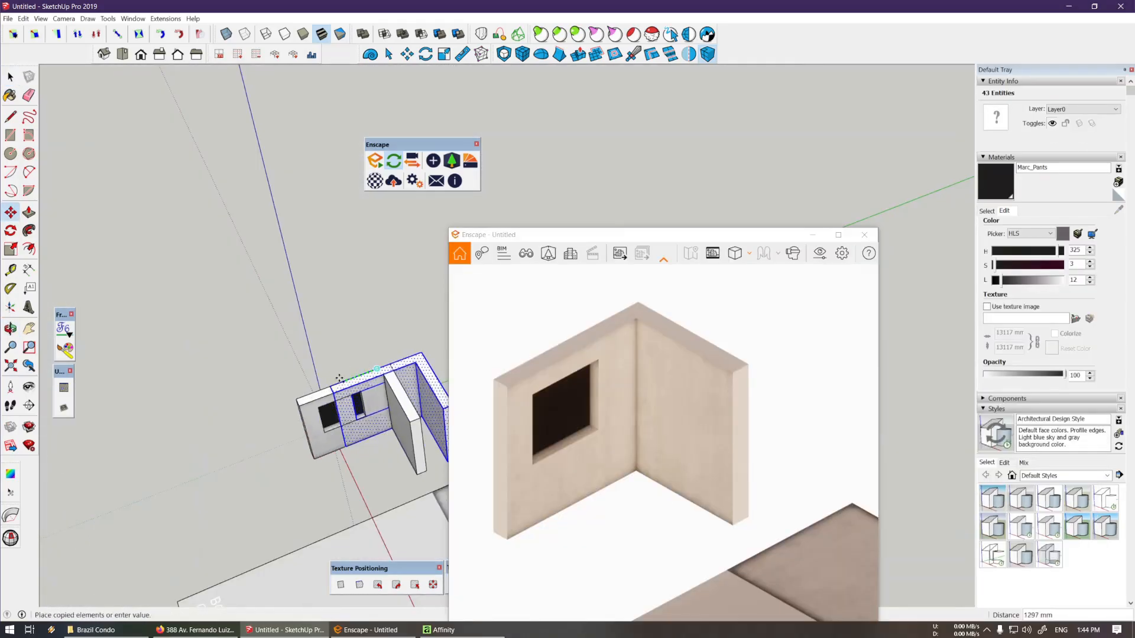
# Place a copy of the wall corner with its window beside the original
pyautogui.click(264, 402)
pyautogui.scroll(1, 264, 402)
pyautogui.press('space')
# Reposition the texture on the copied wall's window sill and repaint the adjoining side face with it
pyautogui.moveTo(299, 491)
pyautogui.keyDown('shift'); pyautogui.mouseDown(button='middle')
pyautogui.moveTo(431, 392)
pyautogui.moveTo(392, 375)
pyautogui.mouseUp(button='middle'); pyautogui.keyUp('shift')
pyautogui.scroll(4, 367, 412)
pyautogui.click(380, 418)
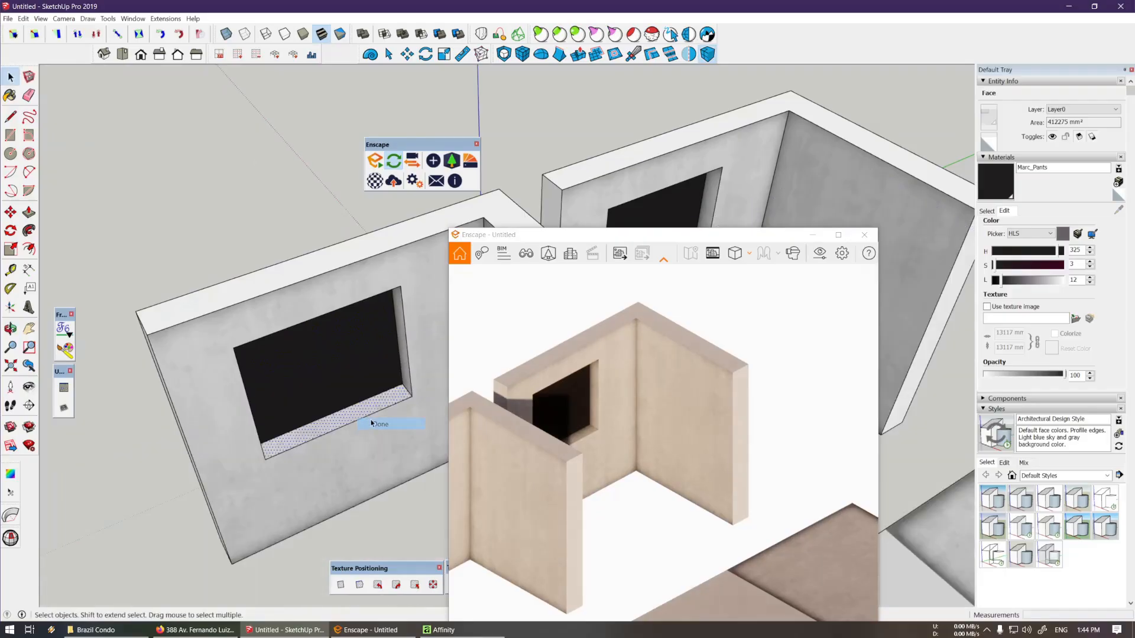
pyautogui.press('b')
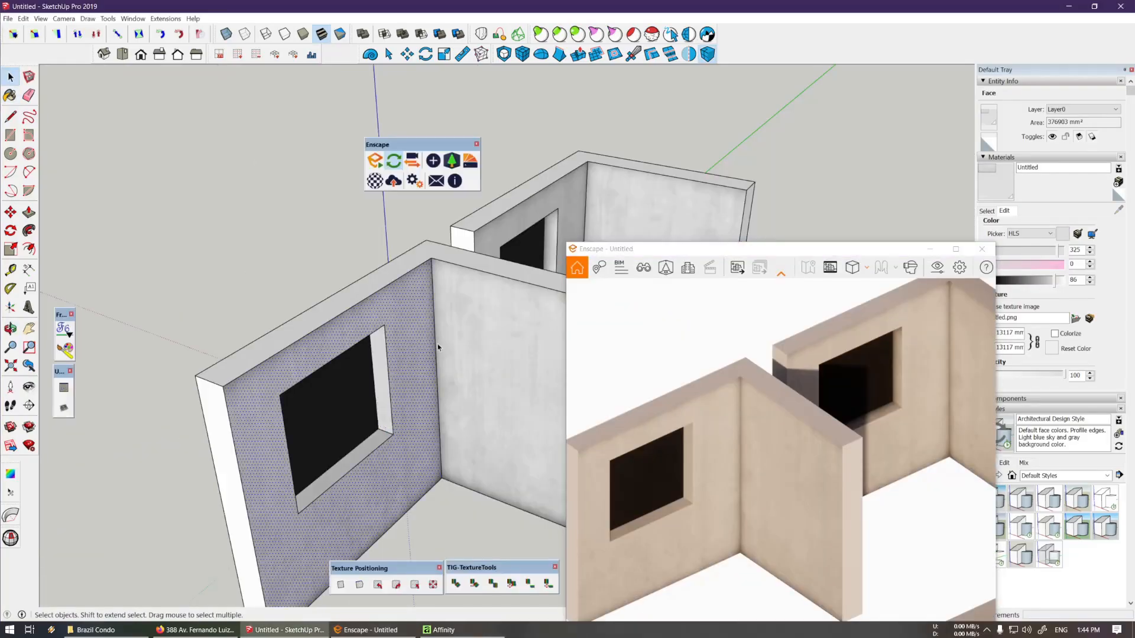
# Scale the texture on the copied window wall's inner face by 1.2 in U and V, and reposition it
pyautogui.click(407, 346)
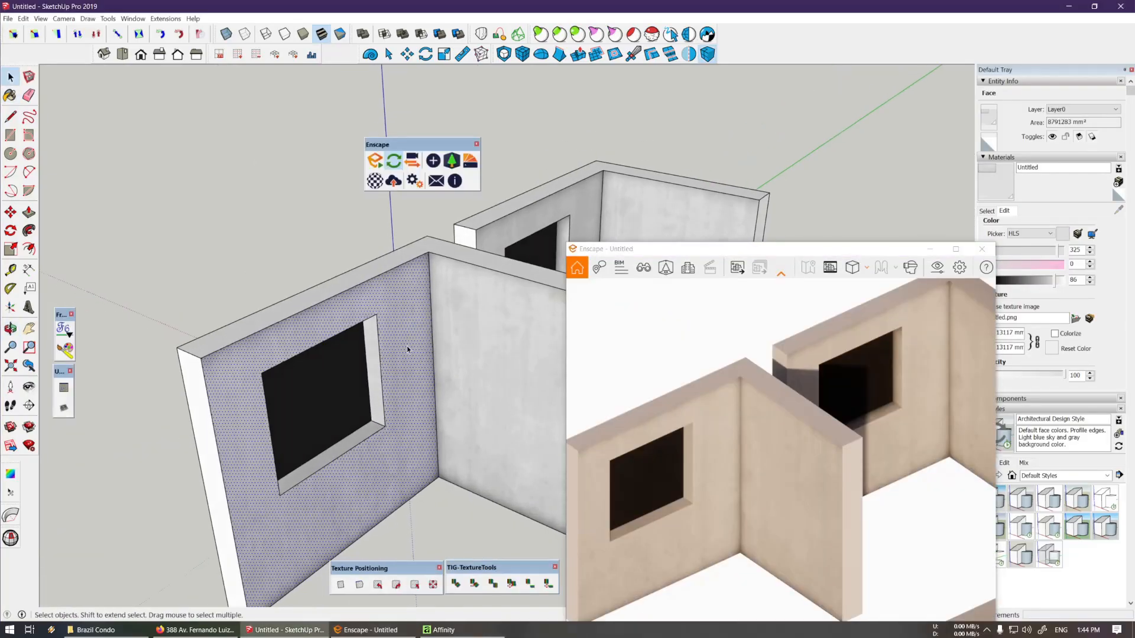
pyautogui.click(535, 587)
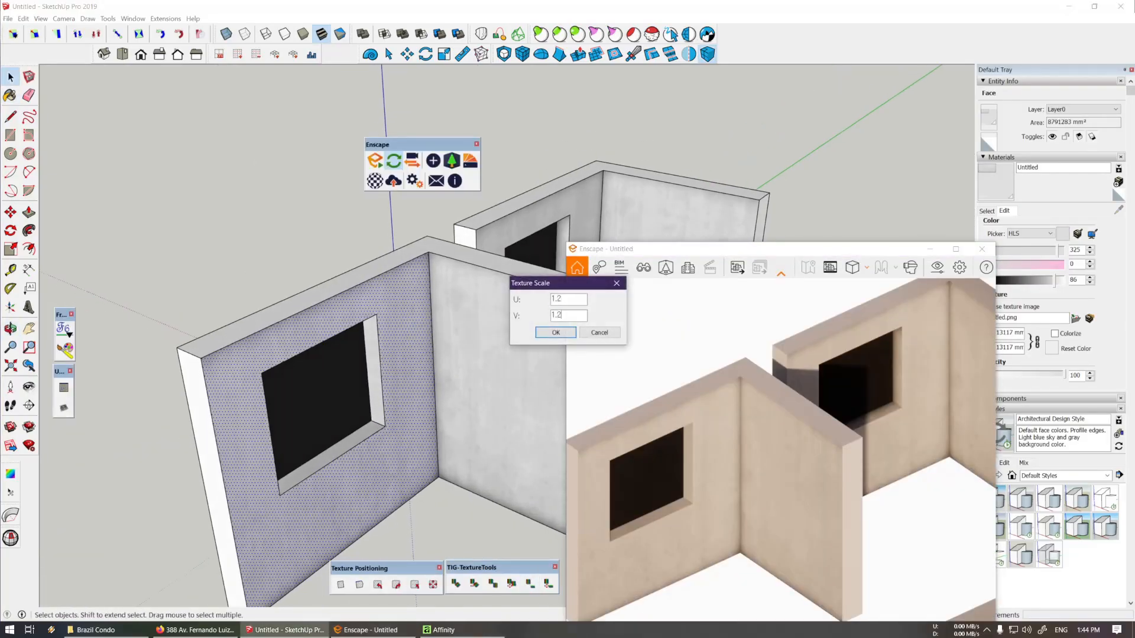
pyautogui.press('Return')
pyautogui.rightClick(363, 387)
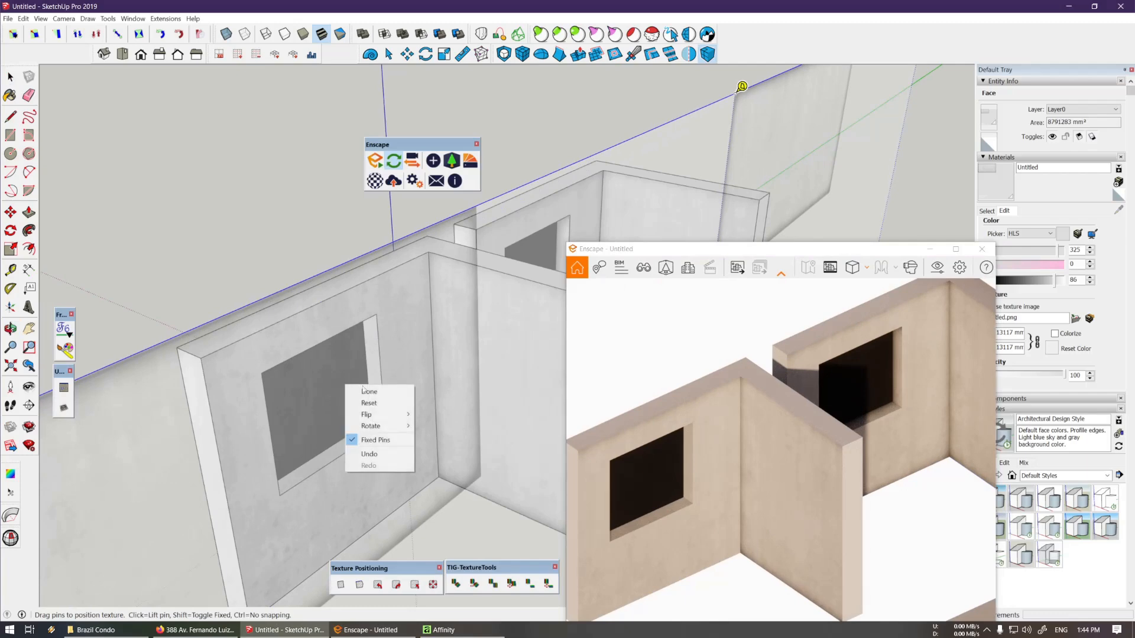
pyautogui.click(368, 392)
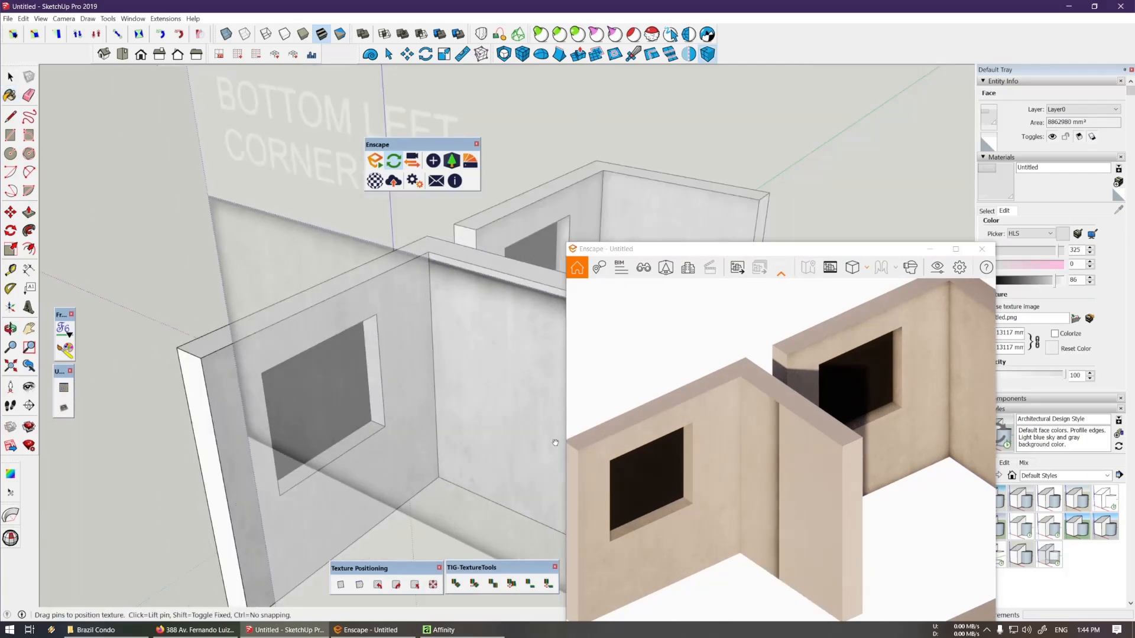
# Finish repositioning the texture on the copied corner's right inner wall face and check it in the Enscape view
pyautogui.moveTo(555, 443); pyautogui.dragTo(545, 343, button='middle')
pyautogui.press('space')
pyautogui.click(406, 347)
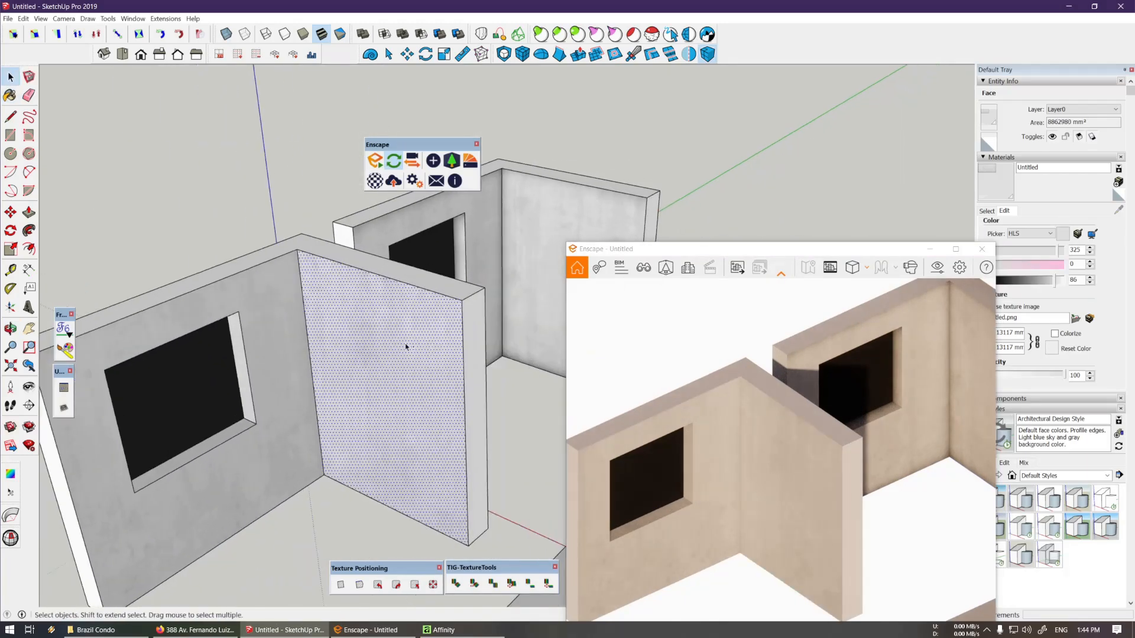
pyautogui.click(857, 399)
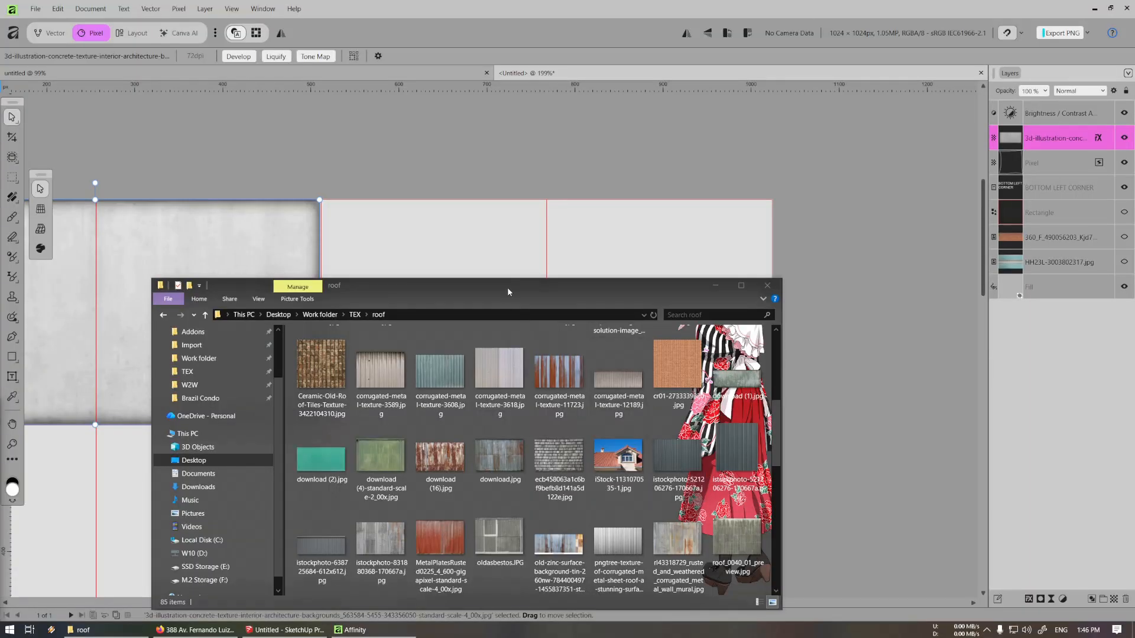
# Place the corrugated metal image from the roof folder beside the concrete tile, leaving only a thin strip along the canvas's upper edge
pyautogui.moveTo(506, 296); pyautogui.dragTo(432, 356)
pyautogui.moveTo(625, 528); pyautogui.dragTo(438, 304)
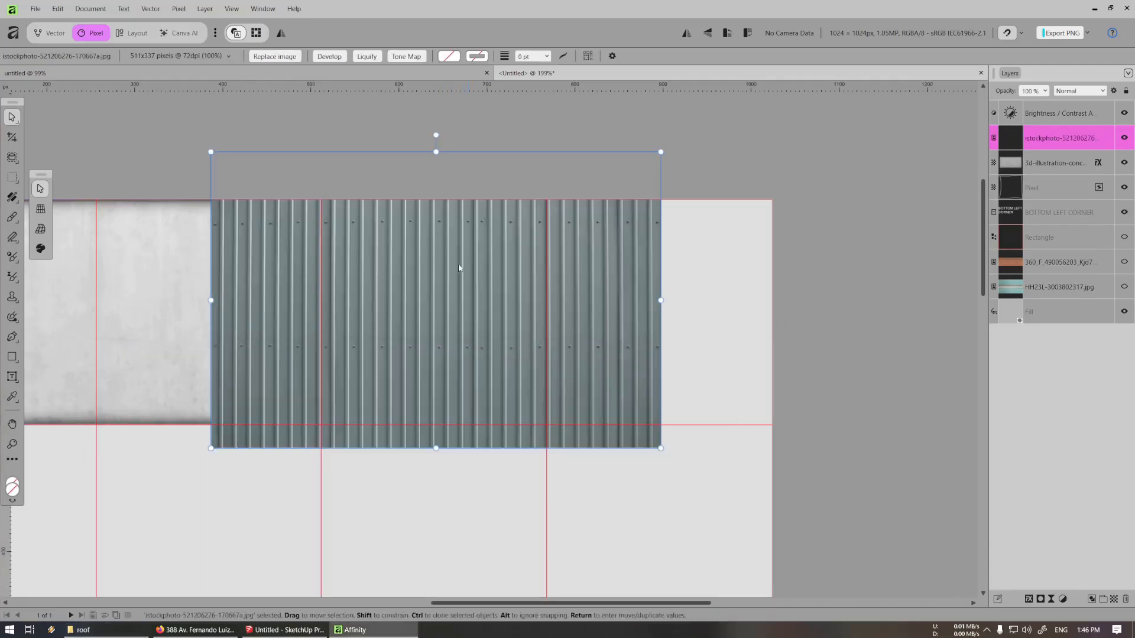
pyautogui.moveTo(459, 264); pyautogui.dragTo(548, 333)
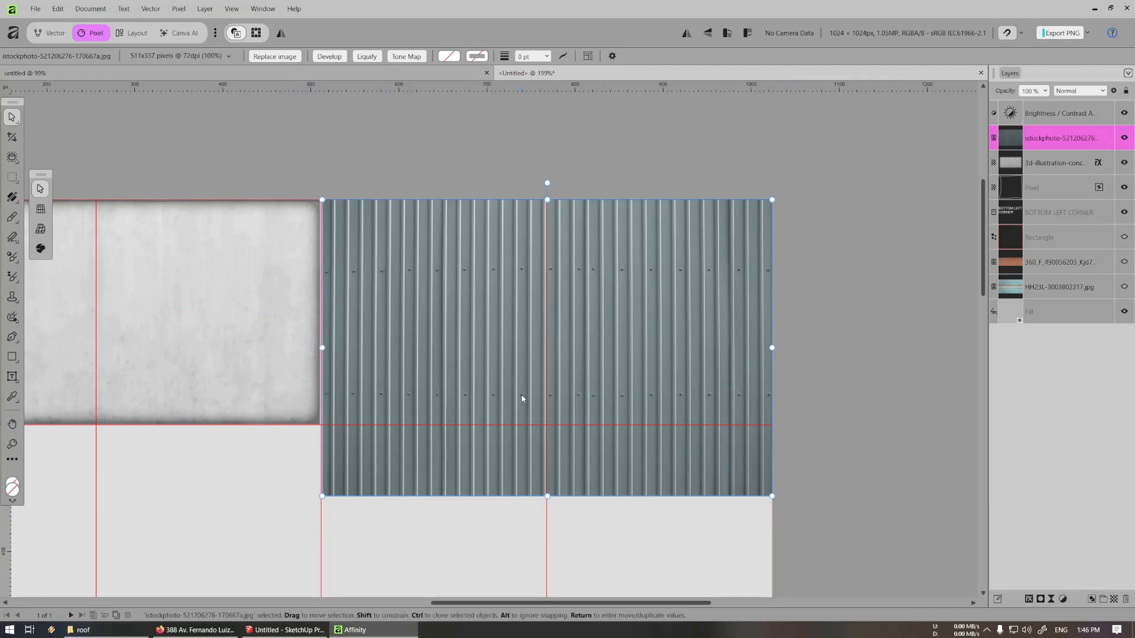
pyautogui.moveTo(545, 436); pyautogui.dragTo(554, 152)
# Select the visible metal strip with the Rectangular Marquee, duplicate it to its own layer, and remove the full image layer
pyautogui.moveTo(555, 155); pyautogui.dragTo(516, 252, button='middle')
pyautogui.keyDown('ctrl'); pyautogui.scroll(2, 539, 321); pyautogui.keyUp('ctrl')
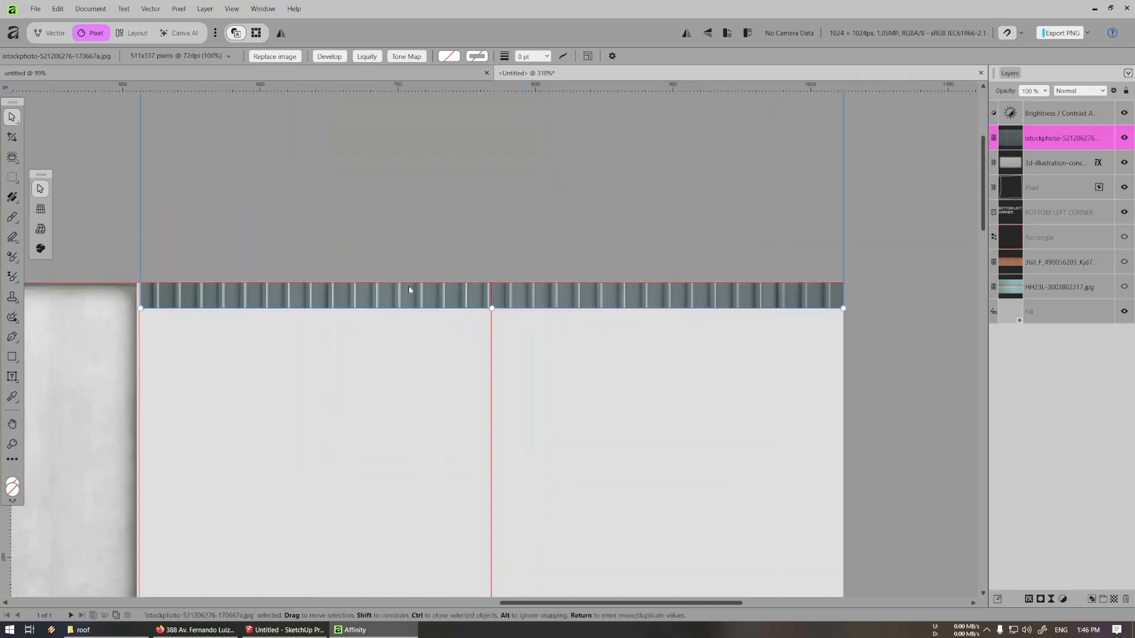
pyautogui.rightClick(14, 184)
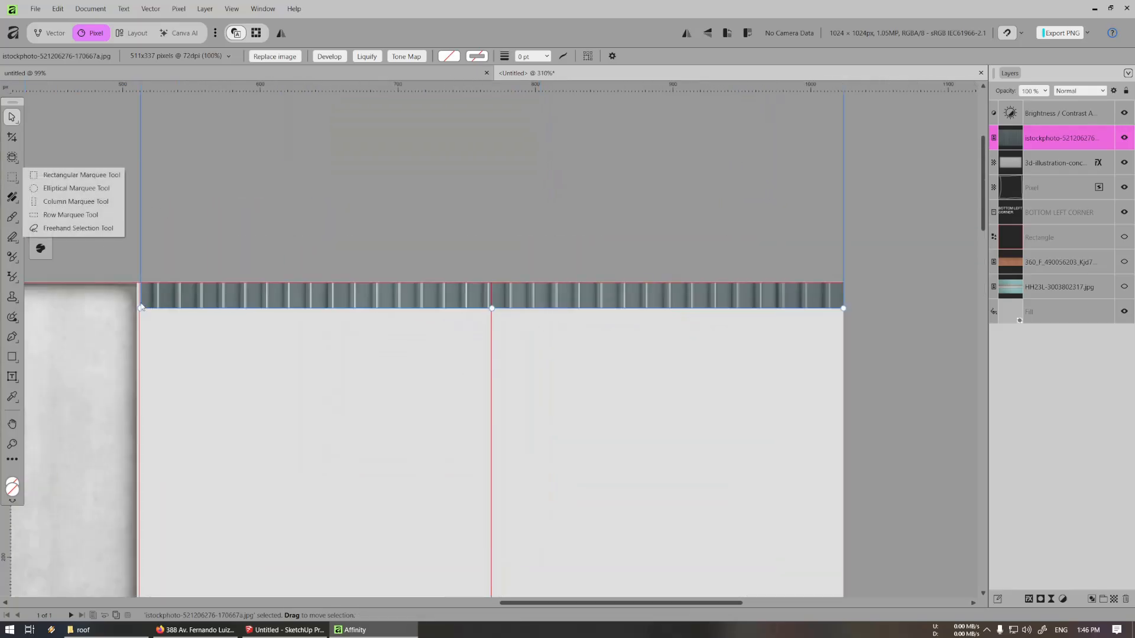
pyautogui.click(65, 176)
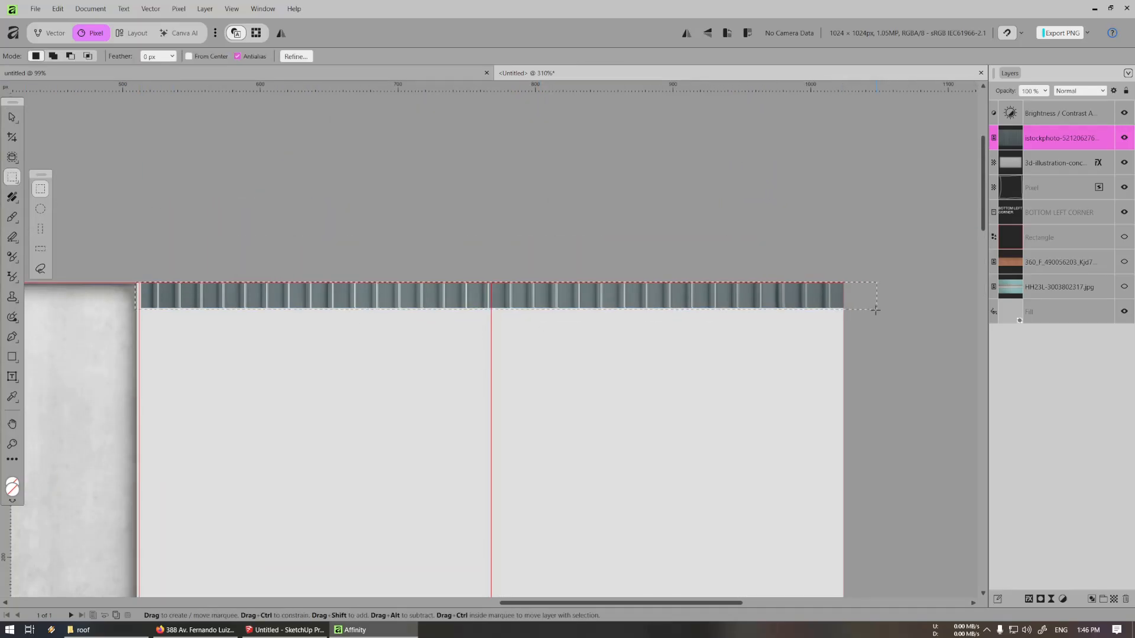
pyautogui.moveTo(875, 310); pyautogui.dragTo(875, 320)
pyautogui.hotkey('ctrl', 'j')
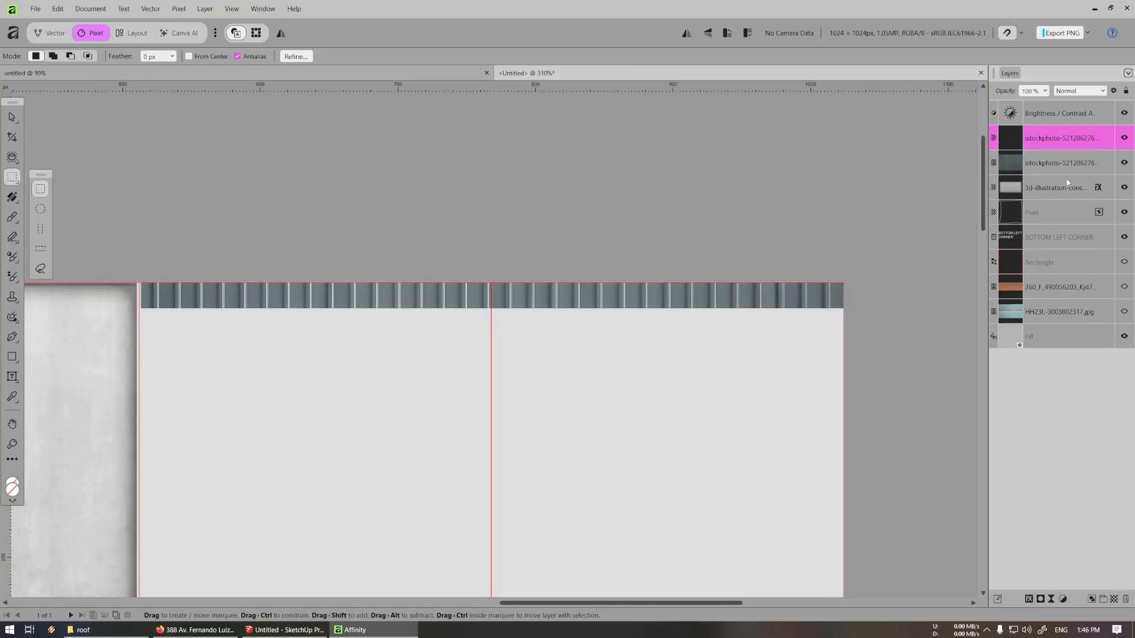
pyautogui.moveTo(1062, 158); pyautogui.dragTo(1075, 142)
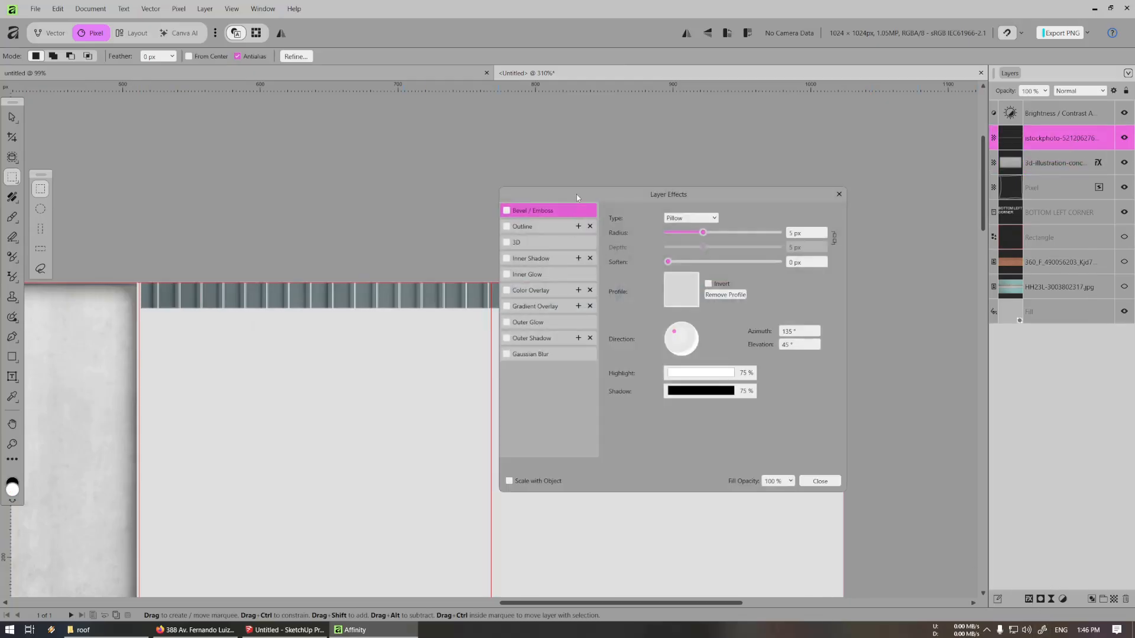
# Give the metal strip layer a black Inner Glow with Multiply blending and a 5 px radius
pyautogui.moveTo(577, 197); pyautogui.dragTo(329, 340)
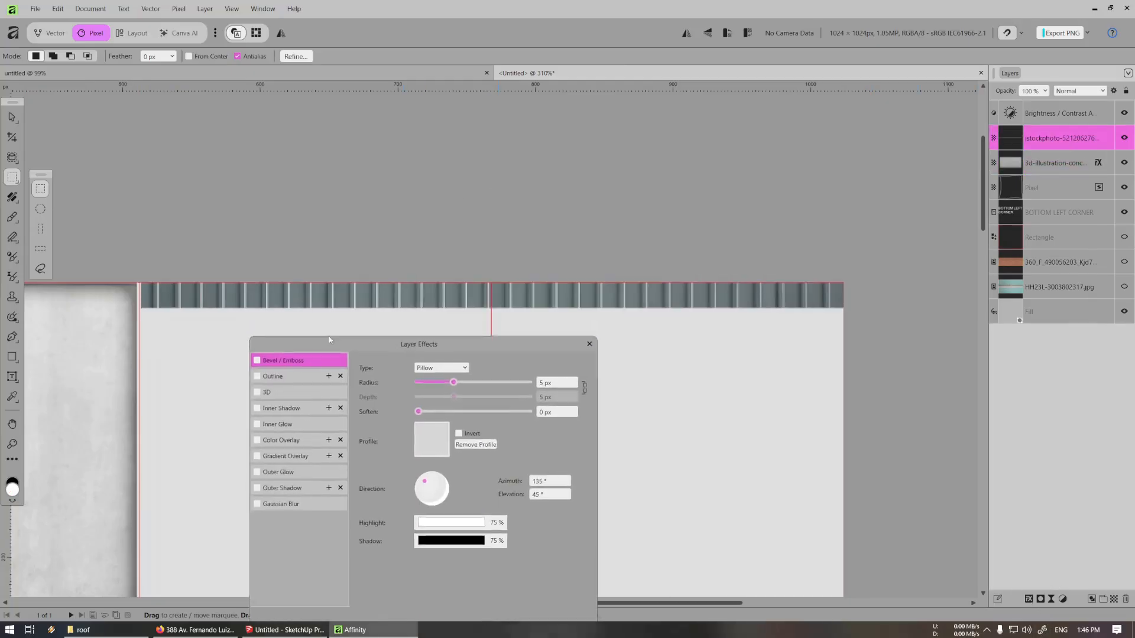
pyautogui.click(286, 424)
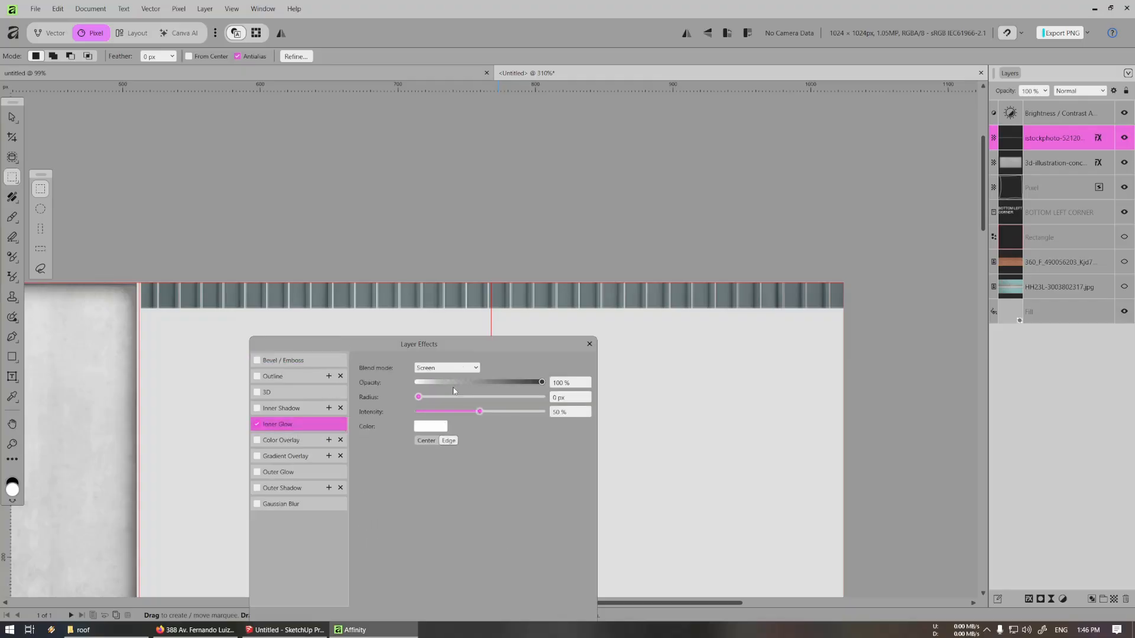
pyautogui.click(449, 368)
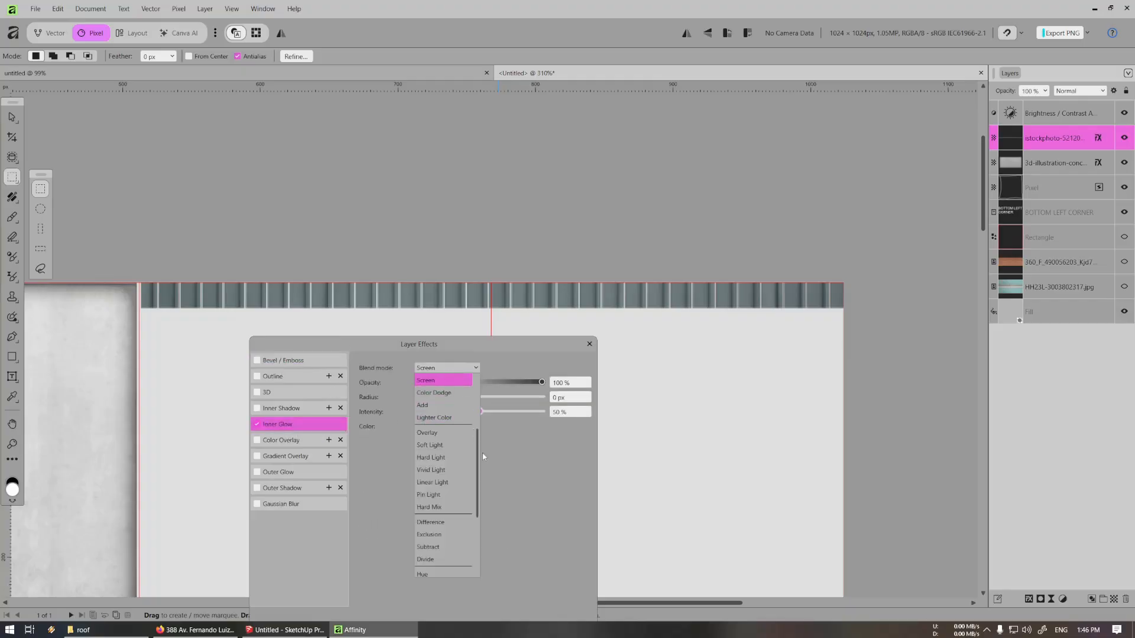
pyautogui.moveTo(478, 456); pyautogui.dragTo(484, 392)
pyautogui.click(446, 410)
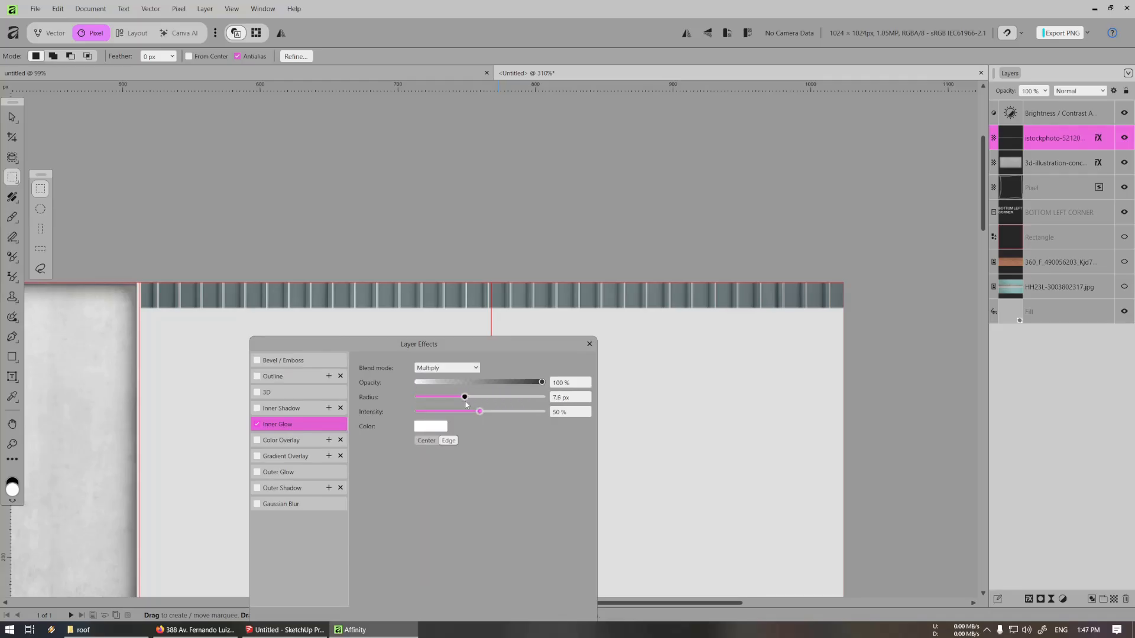
pyautogui.click(438, 425)
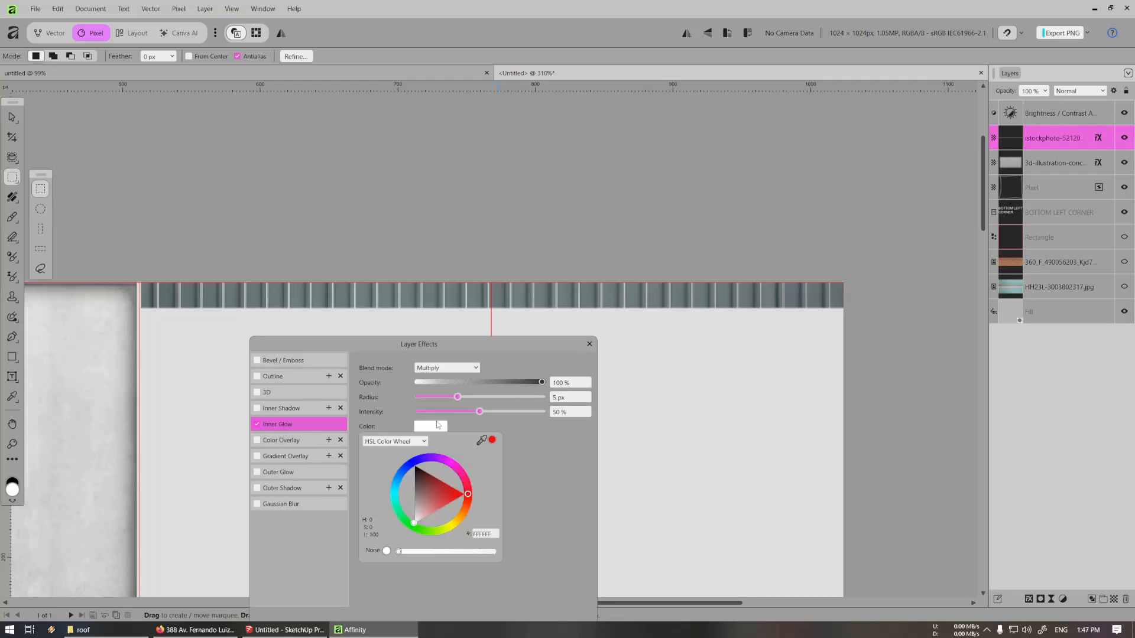
pyautogui.moveTo(425, 483); pyautogui.dragTo(414, 466)
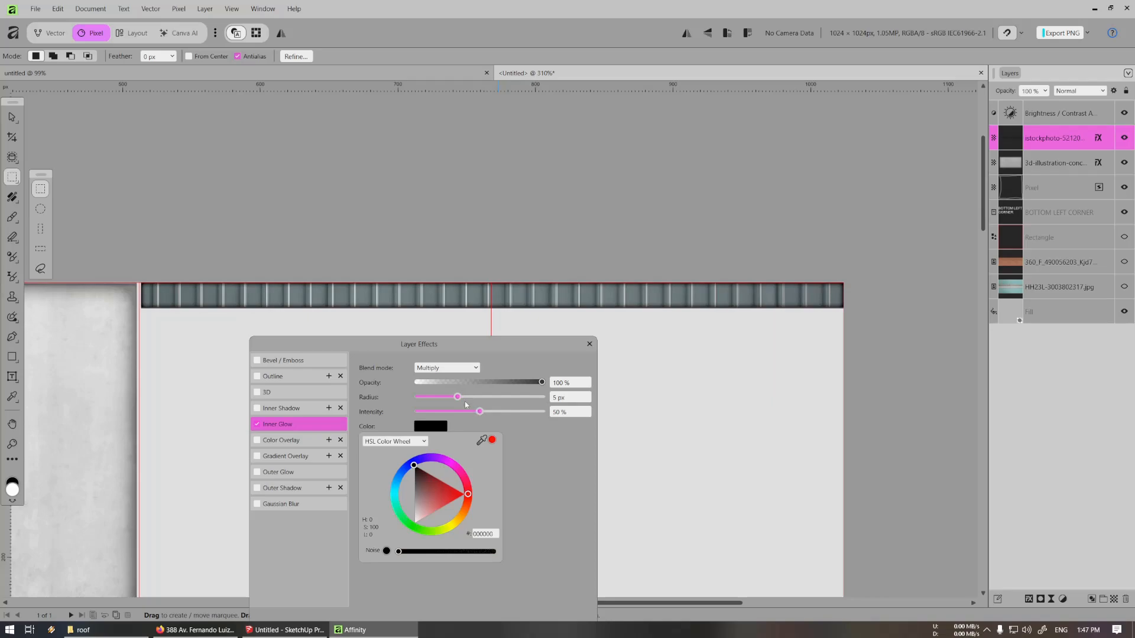
pyautogui.click(364, 421)
# Switch to SketchUp and draw a rectangle enclosing the corrugated metal strip on the atlas plane
pyautogui.hotkey('alt', 'Tab')
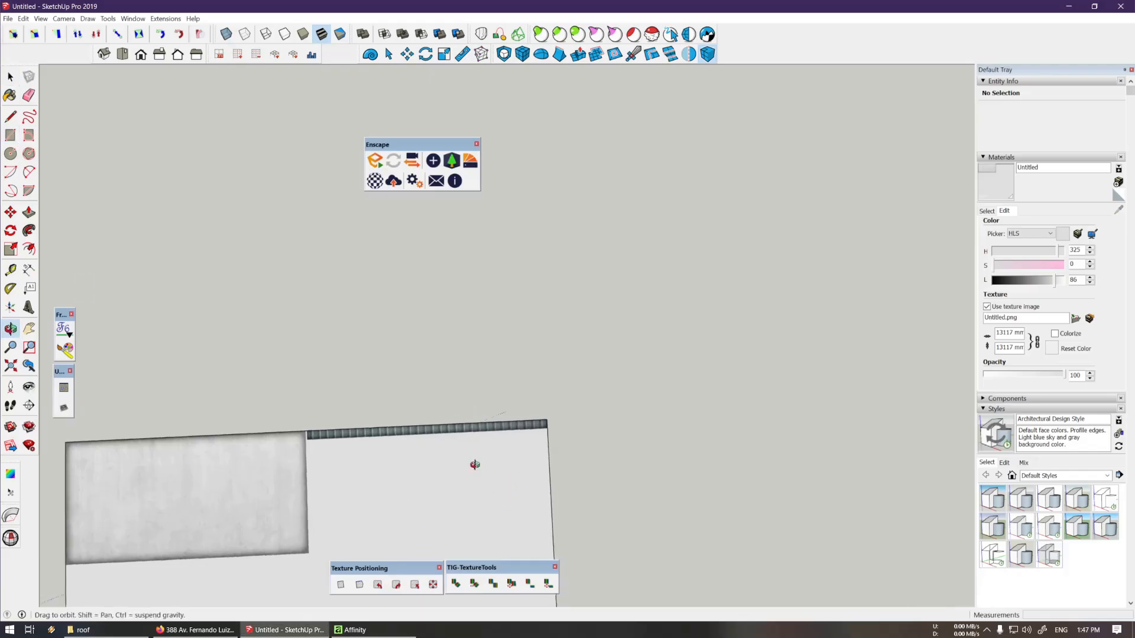
pyautogui.scroll(5, 325, 456)
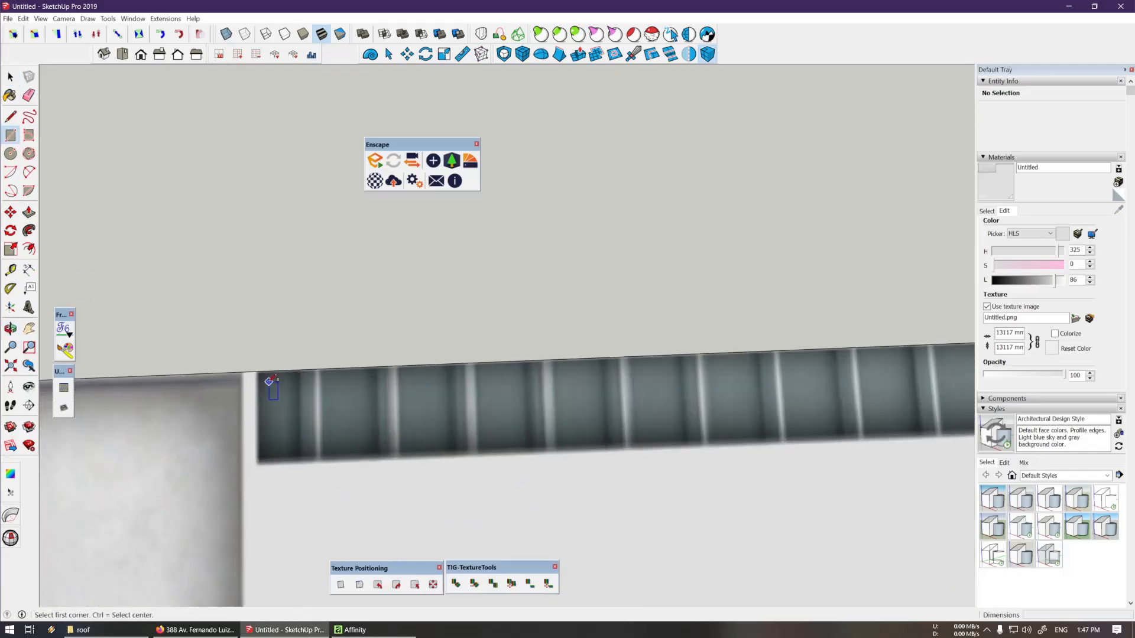
pyautogui.click(265, 375)
pyautogui.scroll(-3, 341, 410)
pyautogui.keyDown('shift'); pyautogui.moveTo(751, 414); pyautogui.dragTo(450, 408, button='middle'); pyautogui.keyUp('shift')
pyautogui.keyDown('shift'); pyautogui.moveTo(886, 398); pyautogui.dragTo(509, 368, button='middle'); pyautogui.keyUp('shift')
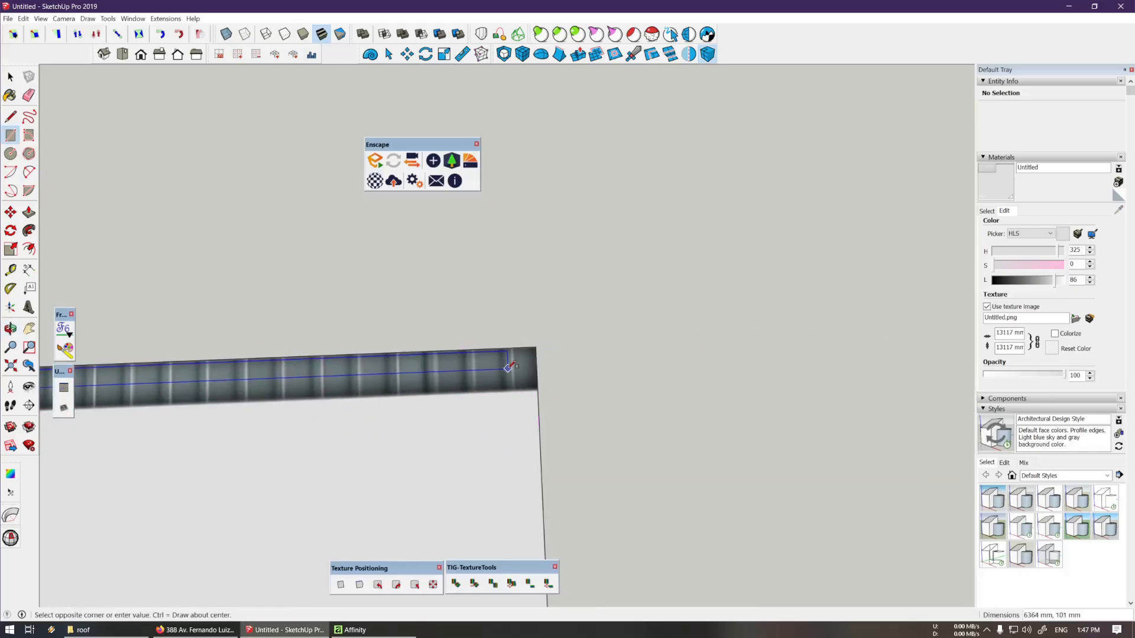
pyautogui.scroll(3, 510, 376)
pyautogui.click(556, 398)
pyautogui.scroll(-3, 454, 384)
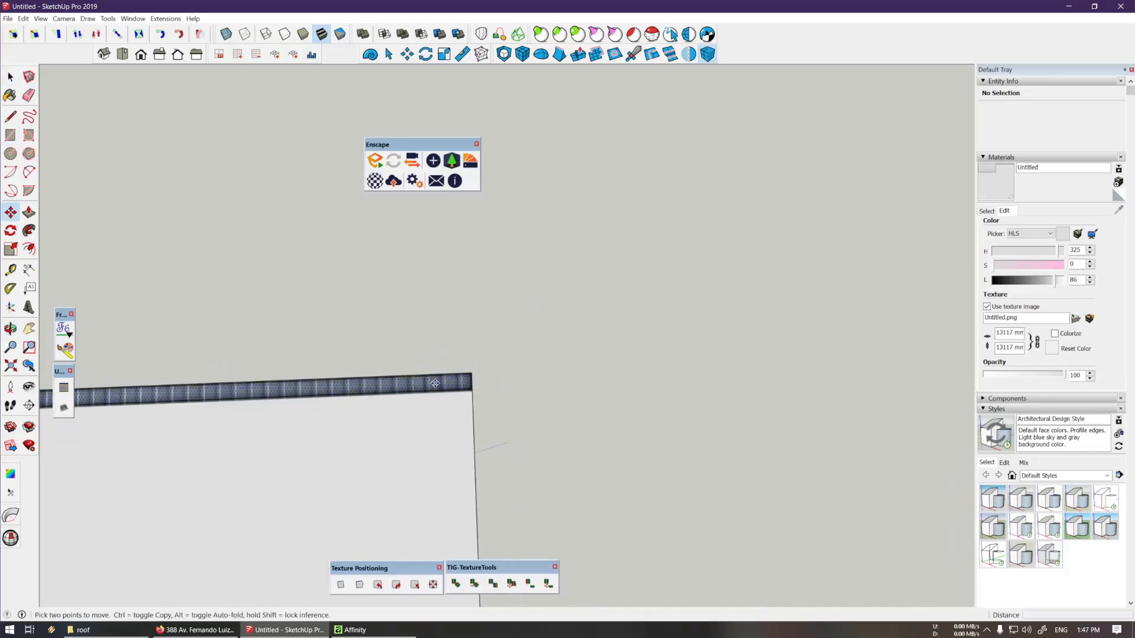
# Copy the metal strip face off the atlas plane into empty space
pyautogui.press('m')
pyautogui.click(438, 385)
pyautogui.press('ctrl')
pyautogui.scroll(-3, 438, 384)
pyautogui.moveTo(438, 385); pyautogui.dragTo(521, 414, button='middle')
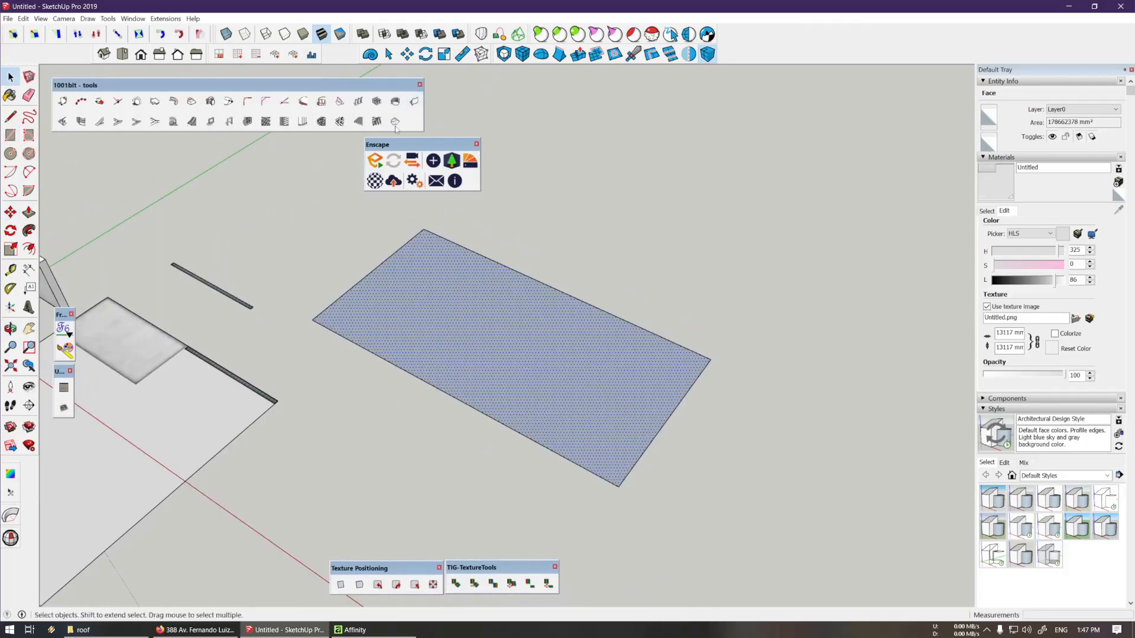
# Create a hip roof with a 30° pitch from the large selected rectangle, adjusting the roof overhang
pyautogui.click(395, 122)
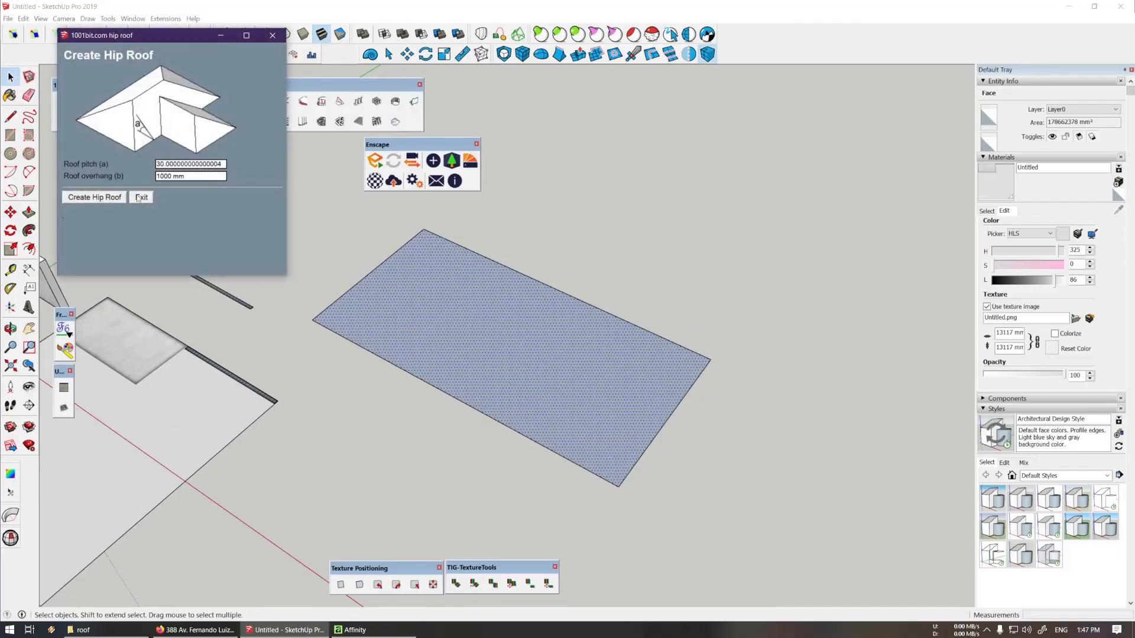
pyautogui.click(190, 175)
pyautogui.click(112, 199)
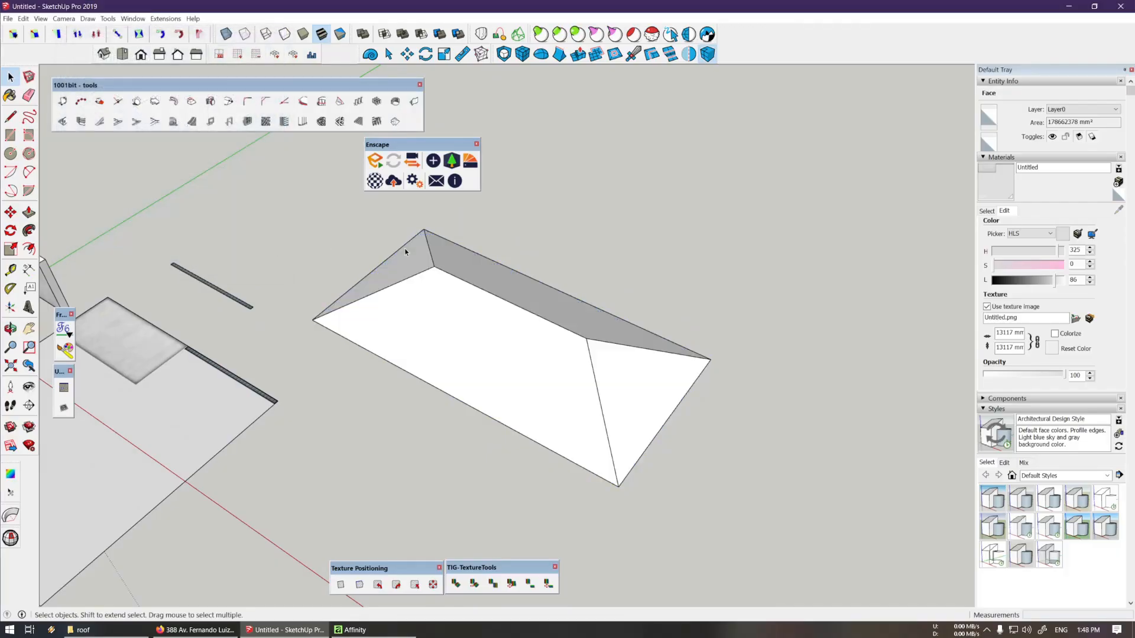
# Group the copied metal strip and move it by its end corner onto the hip roof's eave corner
pyautogui.moveTo(405, 249); pyautogui.dragTo(484, 329, button='middle')
pyautogui.click(464, 332)
pyautogui.scroll(5, 464, 332)
pyautogui.press('m')
pyautogui.hotkey('ctrl', 'g')
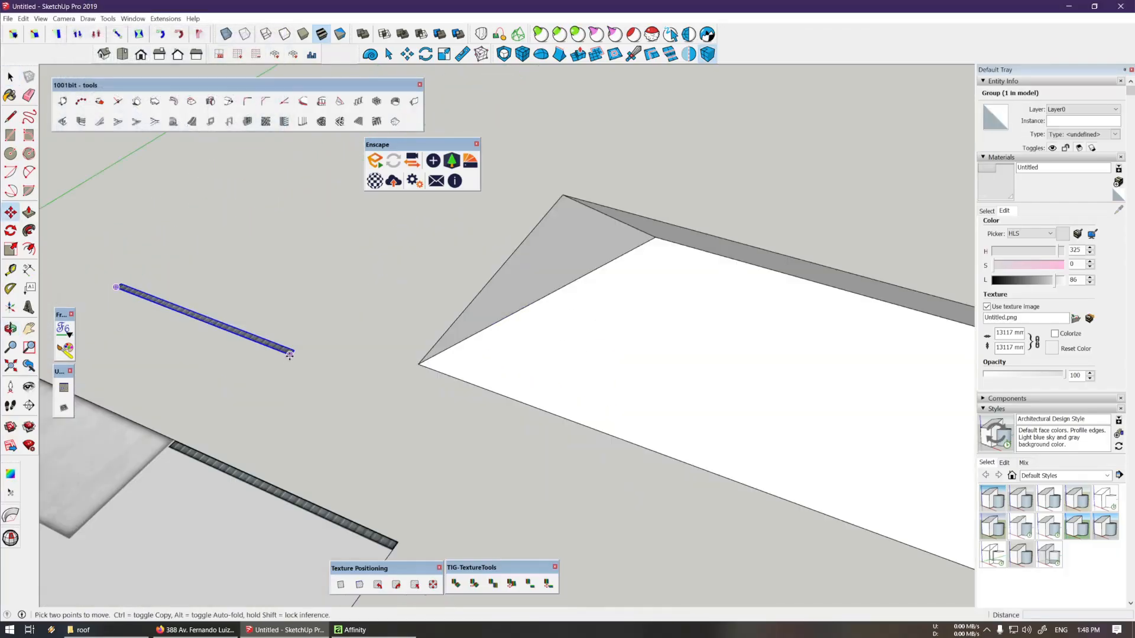
pyautogui.click(291, 354)
pyautogui.scroll(-3, 307, 354)
pyautogui.moveTo(301, 352); pyautogui.dragTo(136, 281, button='middle')
pyautogui.scroll(2, 564, 429)
pyautogui.click(541, 473)
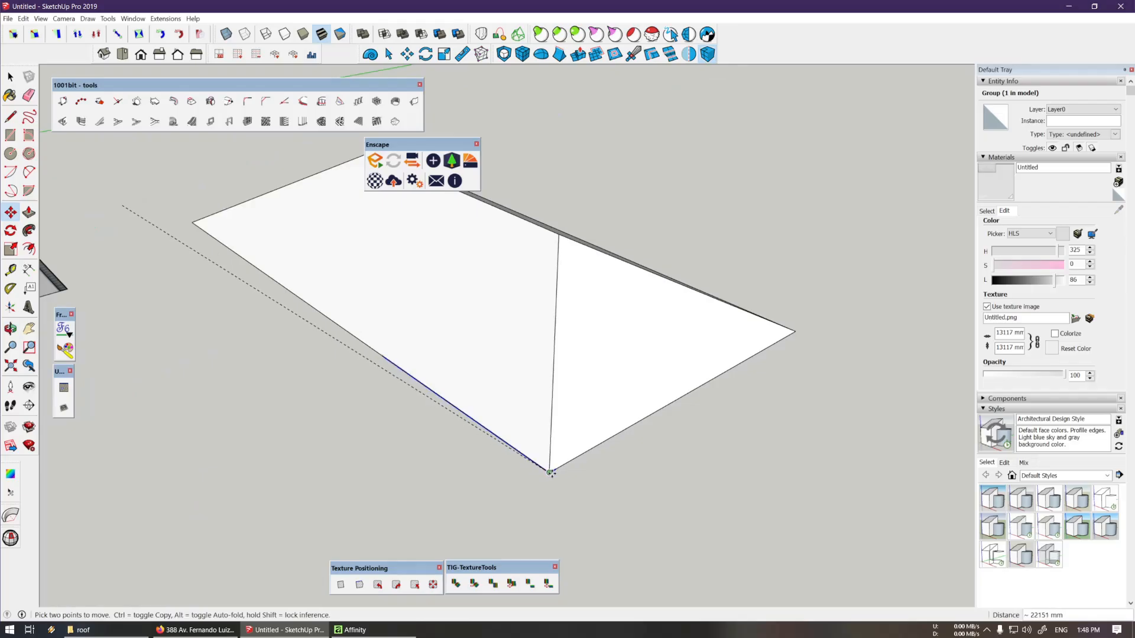
# Rotate the strip group to the roof's slope and scale it across the slope from the eave to the ridge
pyautogui.press('q')
pyautogui.scroll(4, 544, 473)
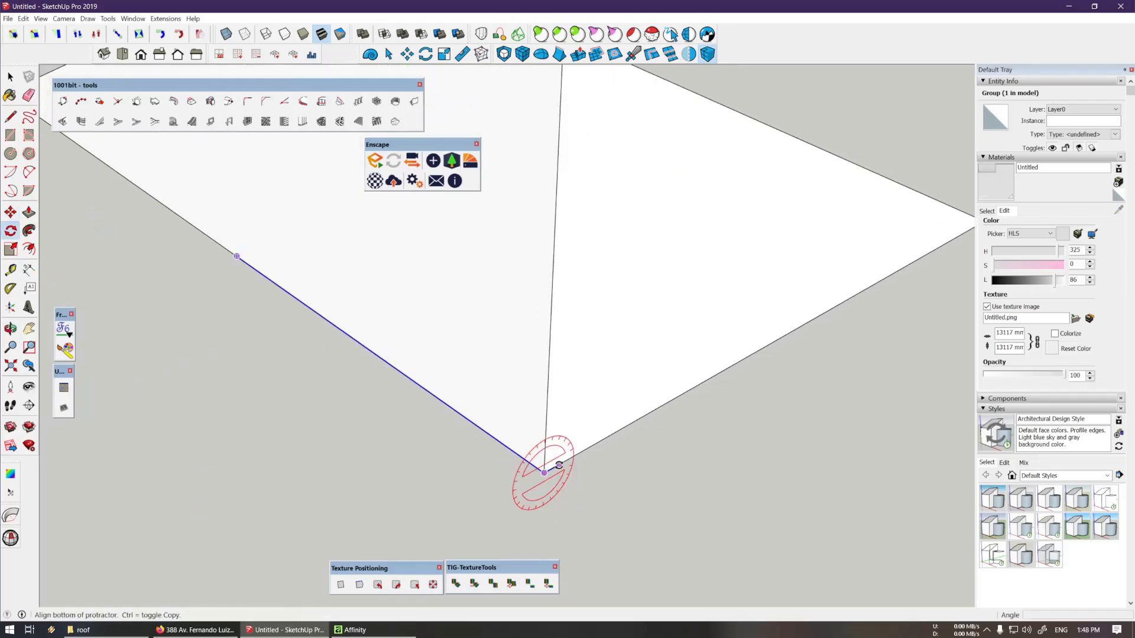
pyautogui.scroll(-3, 545, 467)
pyautogui.moveTo(539, 413); pyautogui.dragTo(552, 449, button='middle')
pyautogui.press('s')
pyautogui.scroll(2, 560, 392)
pyautogui.click(554, 384)
pyautogui.scroll(-3, 554, 380)
pyautogui.click(526, 317)
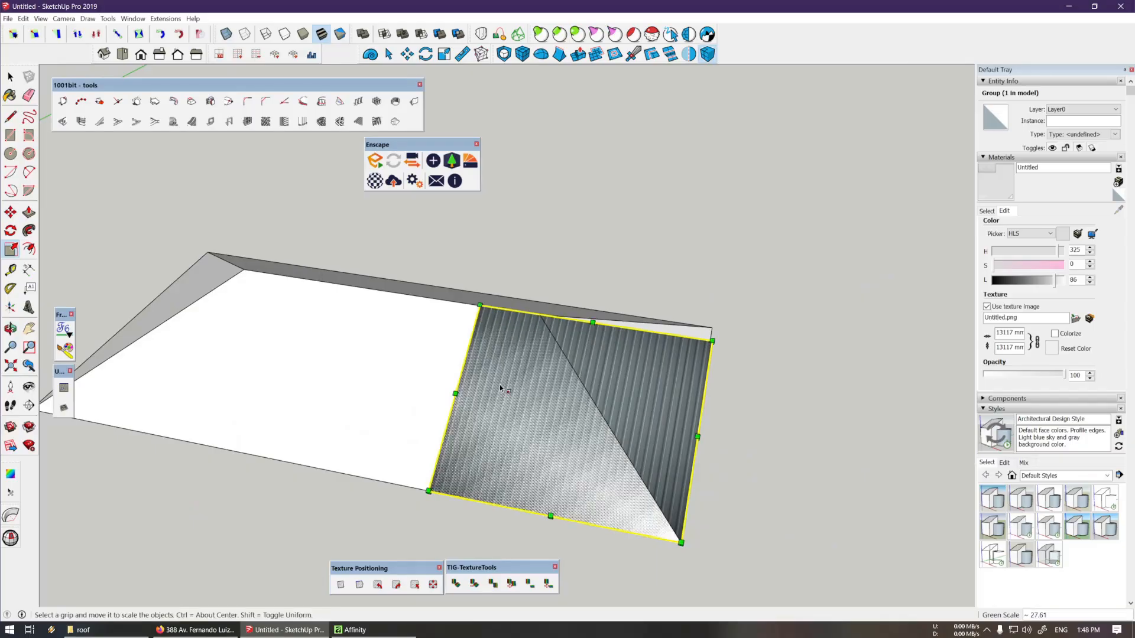
# Scale the metal panel along the eave until it covers the full length of the roof's long face
pyautogui.moveTo(501, 385); pyautogui.dragTo(580, 433, button='middle')
pyautogui.click(532, 416)
pyautogui.click(220, 417)
pyautogui.press('space')
pyautogui.moveTo(248, 417); pyautogui.dragTo(365, 337, button='middle')
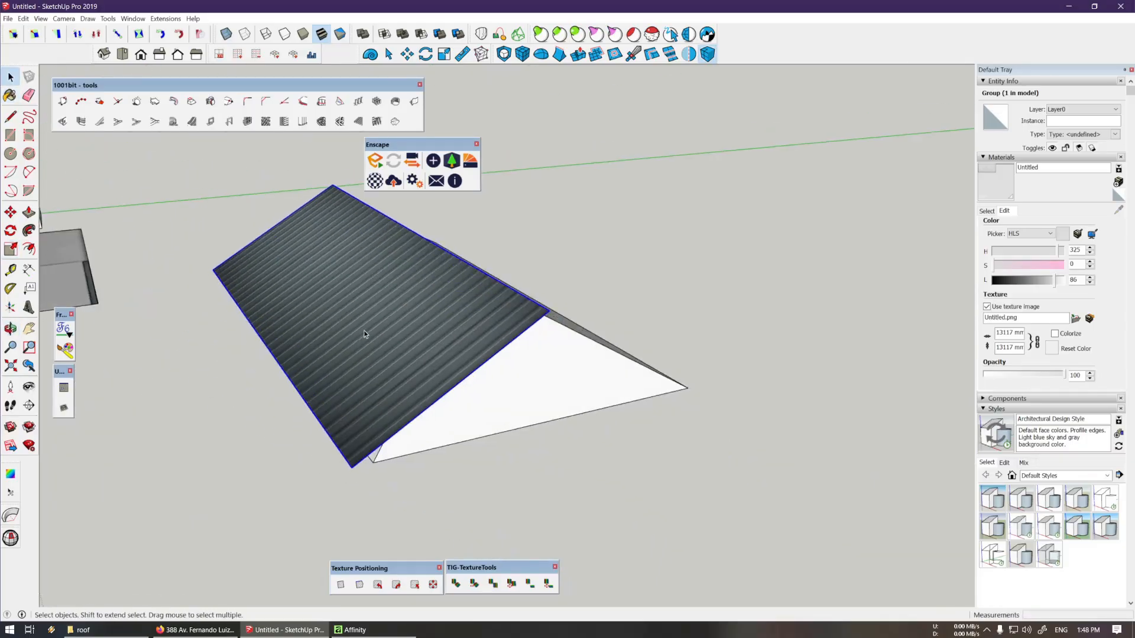
# Paint the roof's long face with the stretched panel's corrugated metal texture and remove the panel
pyautogui.scroll(2, 388, 366)
pyautogui.moveTo(382, 464)
pyautogui.mouseDown(button='middle')
pyautogui.moveTo(353, 399)
pyautogui.moveTo(487, 378)
pyautogui.moveTo(638, 459)
pyautogui.moveTo(608, 426)
pyautogui.moveTo(507, 412)
pyautogui.moveTo(642, 341)
pyautogui.mouseUp(button='middle')
pyautogui.press('b')
pyautogui.click(353, 397)
pyautogui.press('space')
pyautogui.click(483, 368)
pyautogui.keyDown('shift'); pyautogui.moveTo(220, 528); pyautogui.dragTo(335, 486, button='middle'); pyautogui.keyUp('shift')
pyautogui.scroll(3, 335, 486)
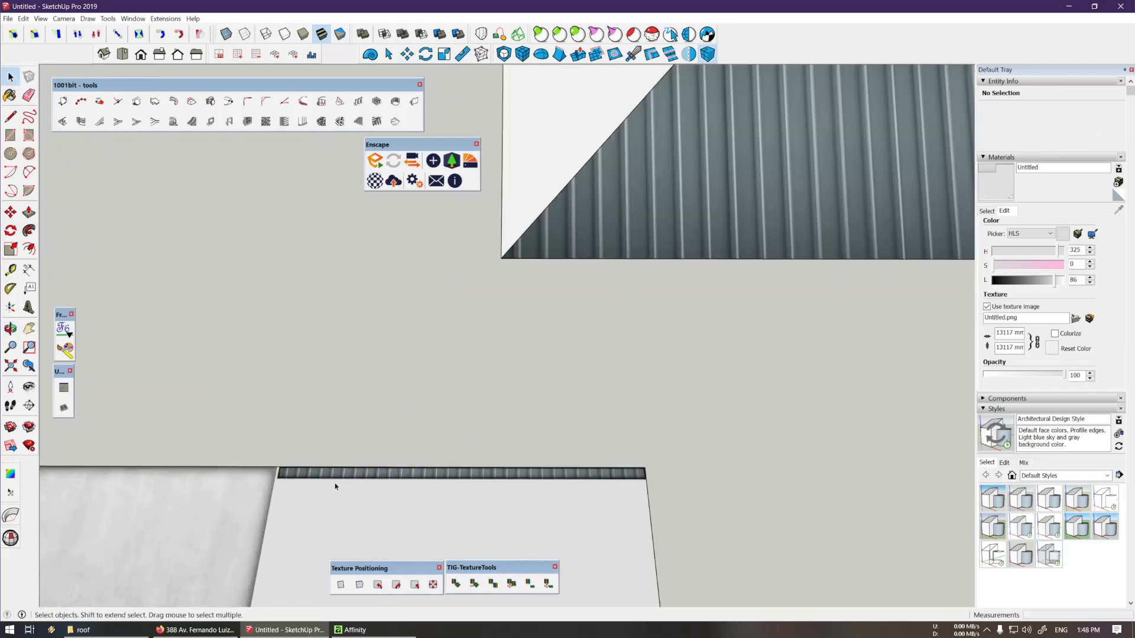
# Group all geometry of the rectangular frame lying beside the corrugated hip roof
pyautogui.scroll(2, 400, 476)
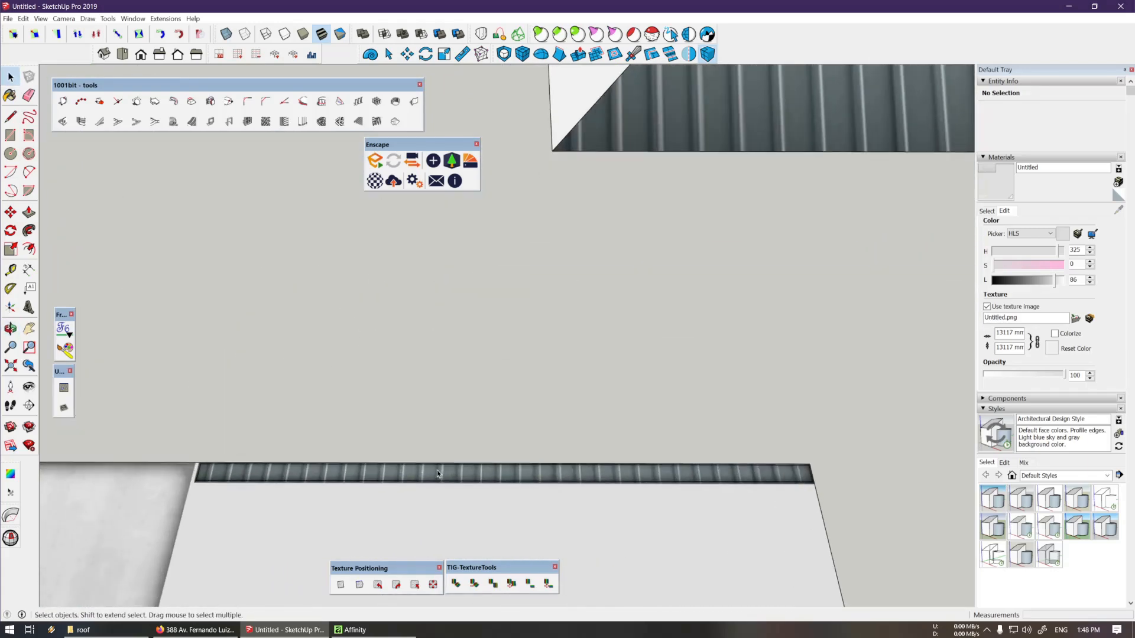
pyautogui.scroll(-4, 439, 471)
pyautogui.keyDown('shift'); pyautogui.moveTo(898, 230); pyautogui.dragTo(470, 426, button='middle'); pyautogui.keyUp('shift')
pyautogui.keyDown('shift'); pyautogui.moveTo(569, 417); pyautogui.dragTo(622, 430, button='middle'); pyautogui.keyUp('shift')
pyautogui.scroll(-2, 579, 394)
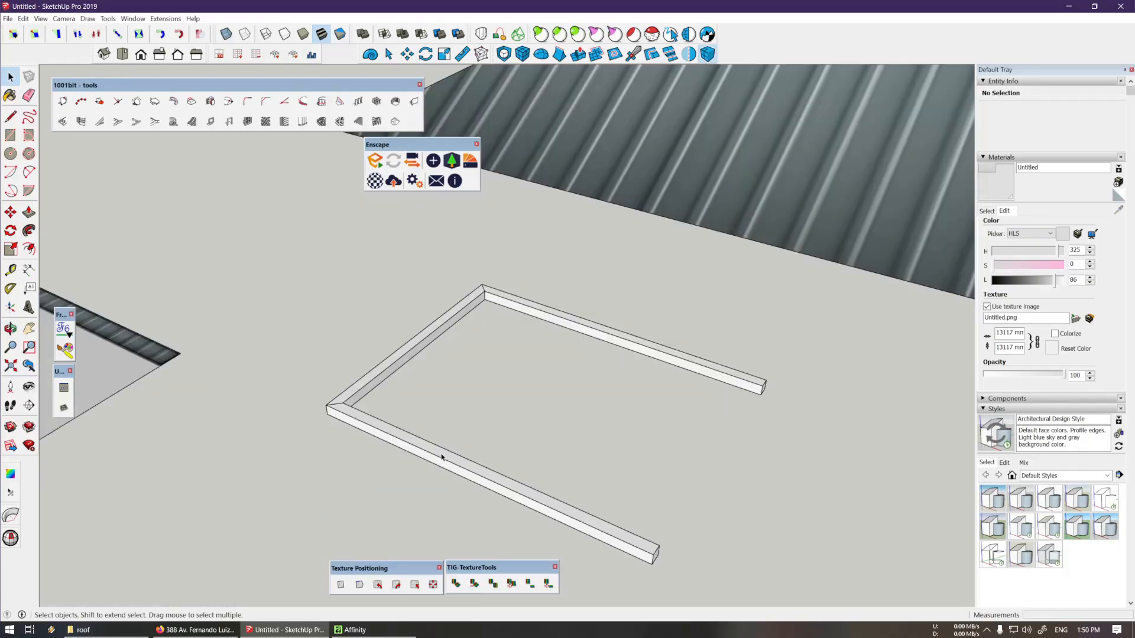
pyautogui.moveTo(442, 457); pyautogui.dragTo(339, 411, button='middle')
pyautogui.tripleClick(412, 433)
pyautogui.scroll(-1, 314, 407)
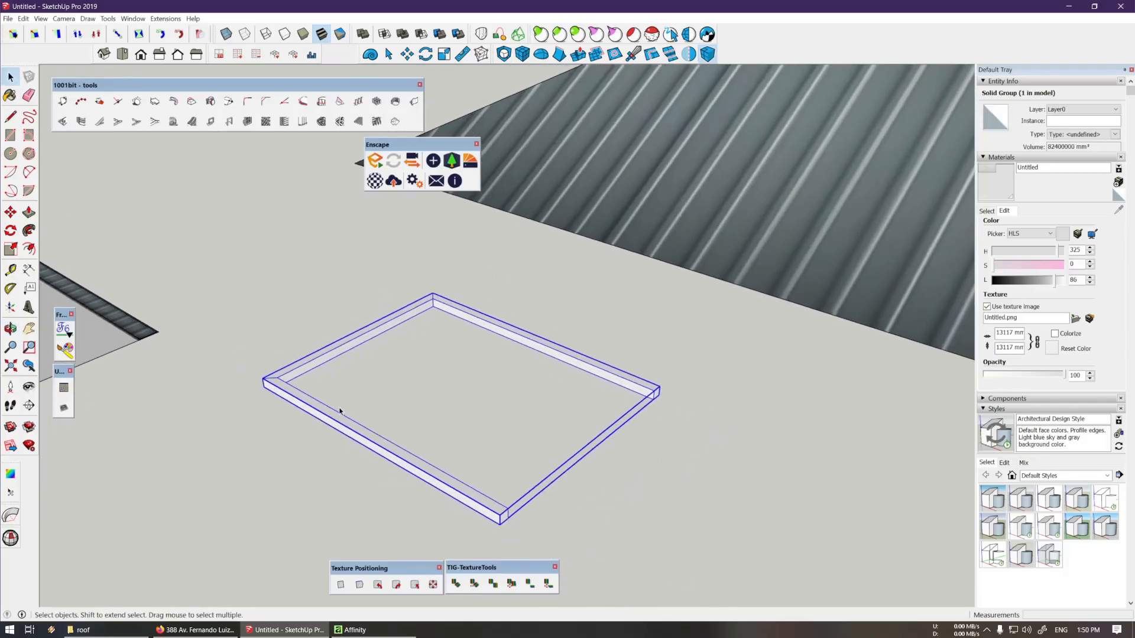
# Switch to Affinity and add a dark grey fill of about 11 by 10 px directly below the start of the corrugated strip
pyautogui.hotkey('alt', 'Tab')
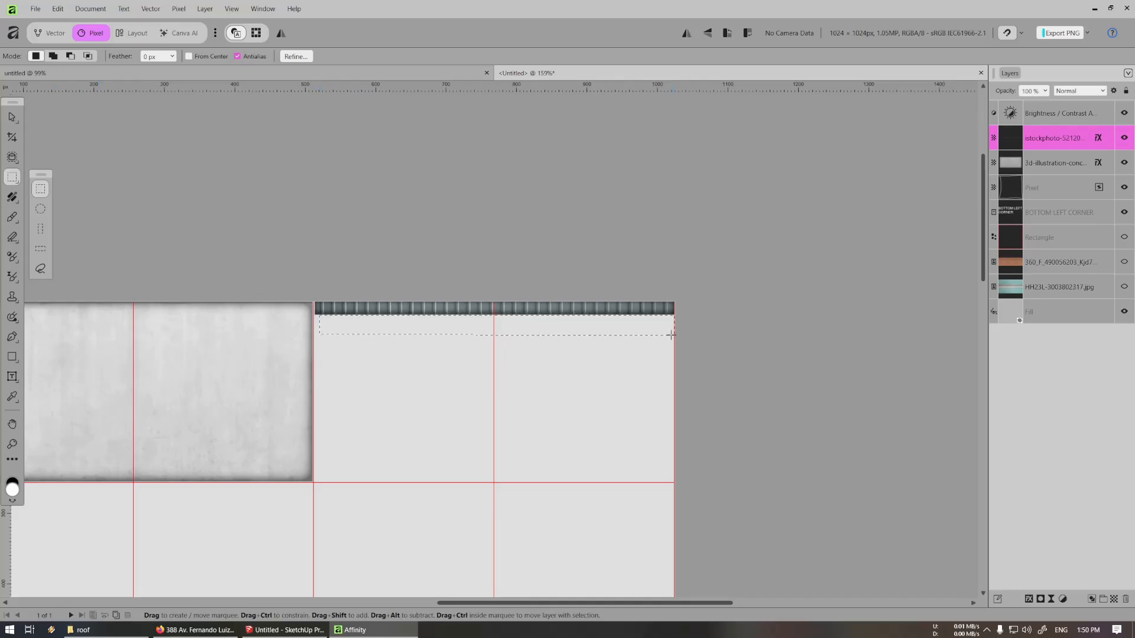
pyautogui.keyDown('ctrl'); pyautogui.scroll(6, 322, 303); pyautogui.keyUp('ctrl')
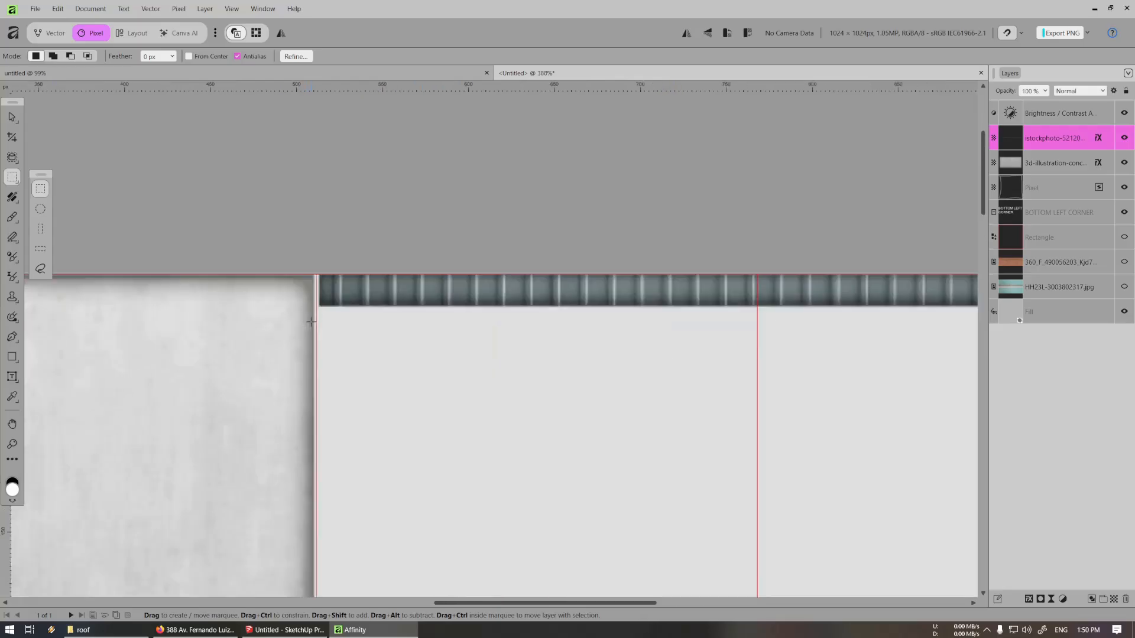
pyautogui.keyDown('ctrl'); pyautogui.scroll(2, 322, 303); pyautogui.keyUp('ctrl')
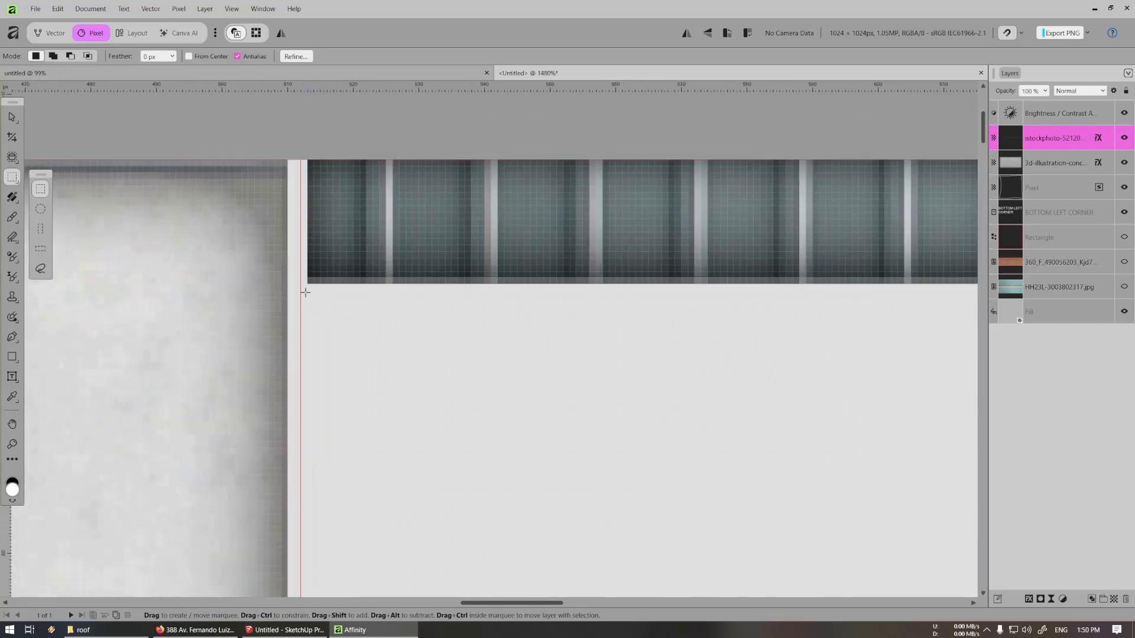
pyautogui.moveTo(369, 358)
pyautogui.mouseDown()
pyautogui.moveTo(357, 352)
pyautogui.moveTo(368, 347)
pyautogui.mouseUp()
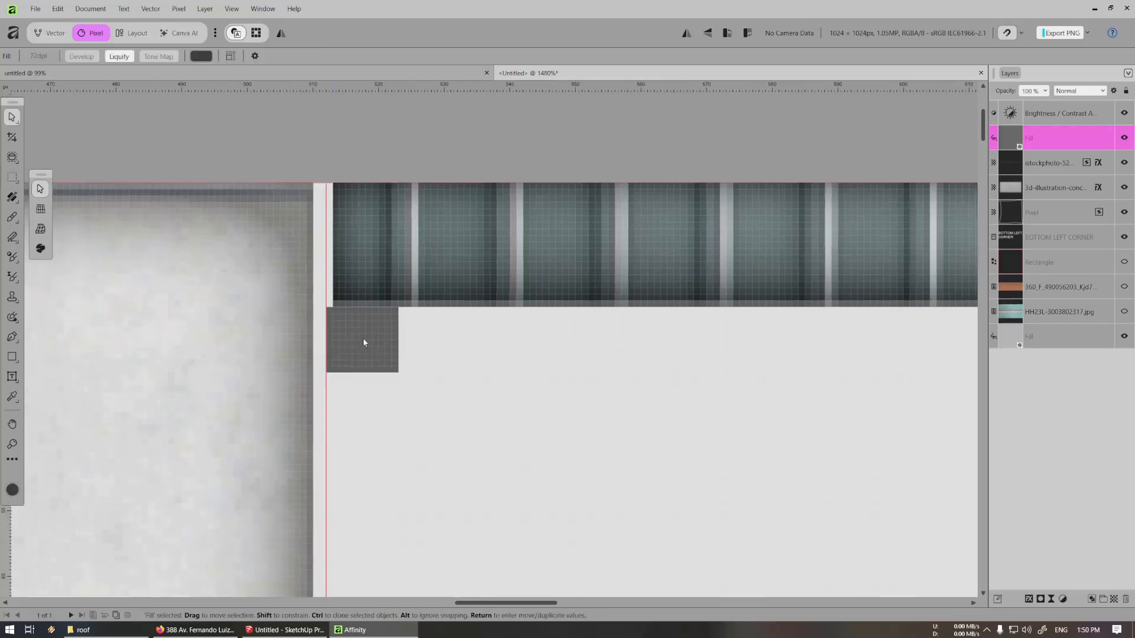
pyautogui.keyDown('ctrl'); pyautogui.scroll(2, 363, 342); pyautogui.keyUp('ctrl')
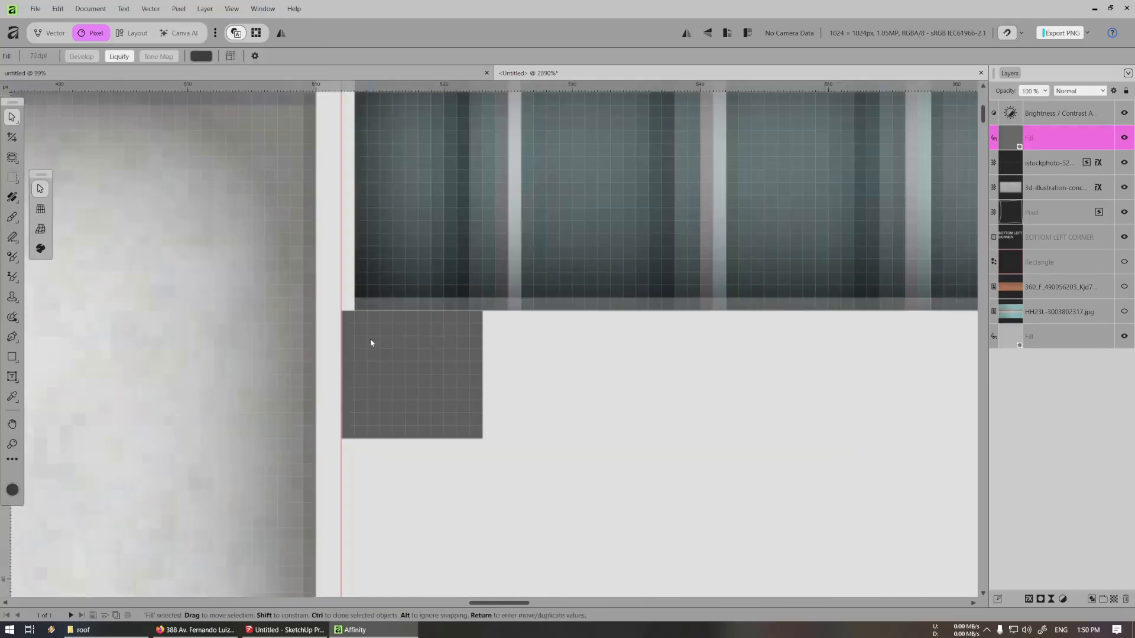
# Enable an Inner Glow layer effect on the dark grey square and set its colour to black
pyautogui.click(1029, 600)
pyautogui.moveTo(423, 347); pyautogui.dragTo(738, 259)
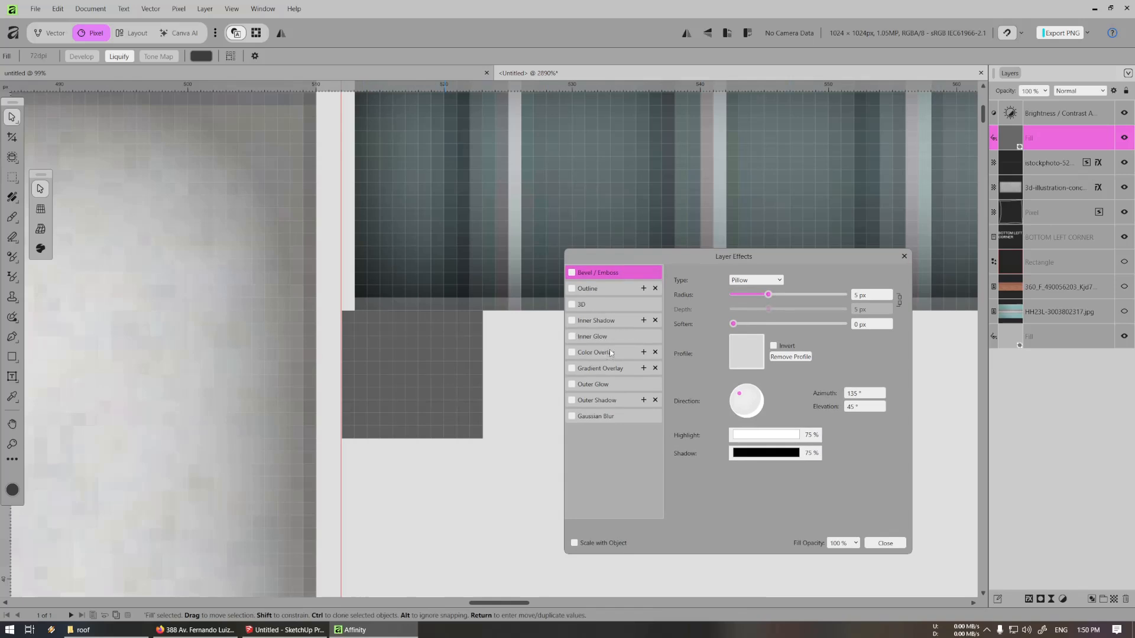
pyautogui.click(571, 337)
pyautogui.click(593, 337)
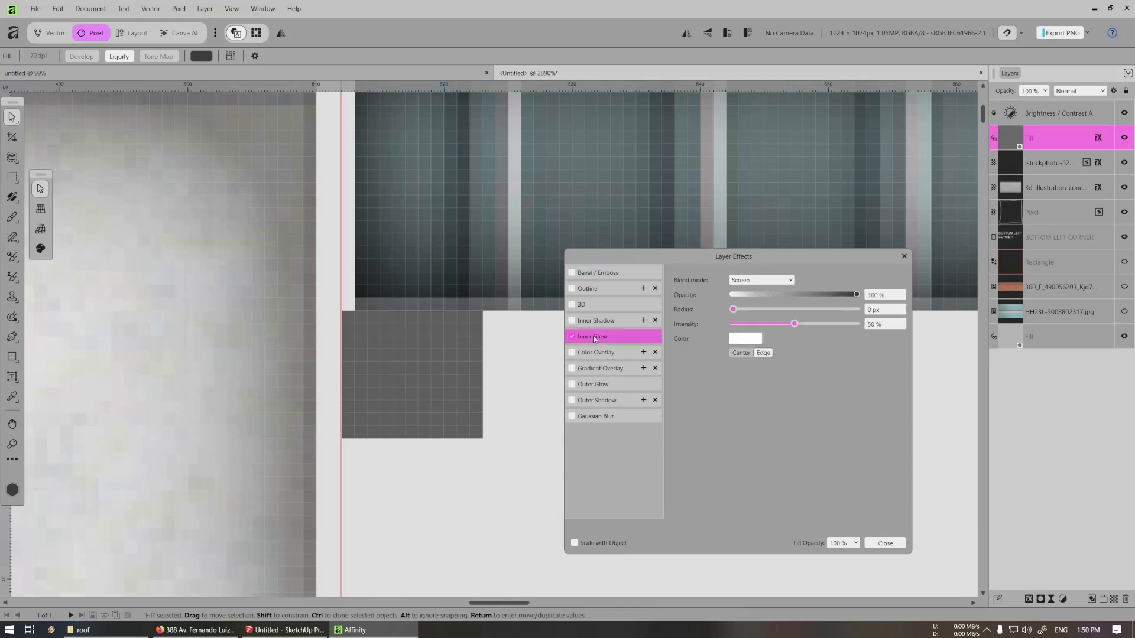
pyautogui.click(749, 342)
pyautogui.click(751, 401)
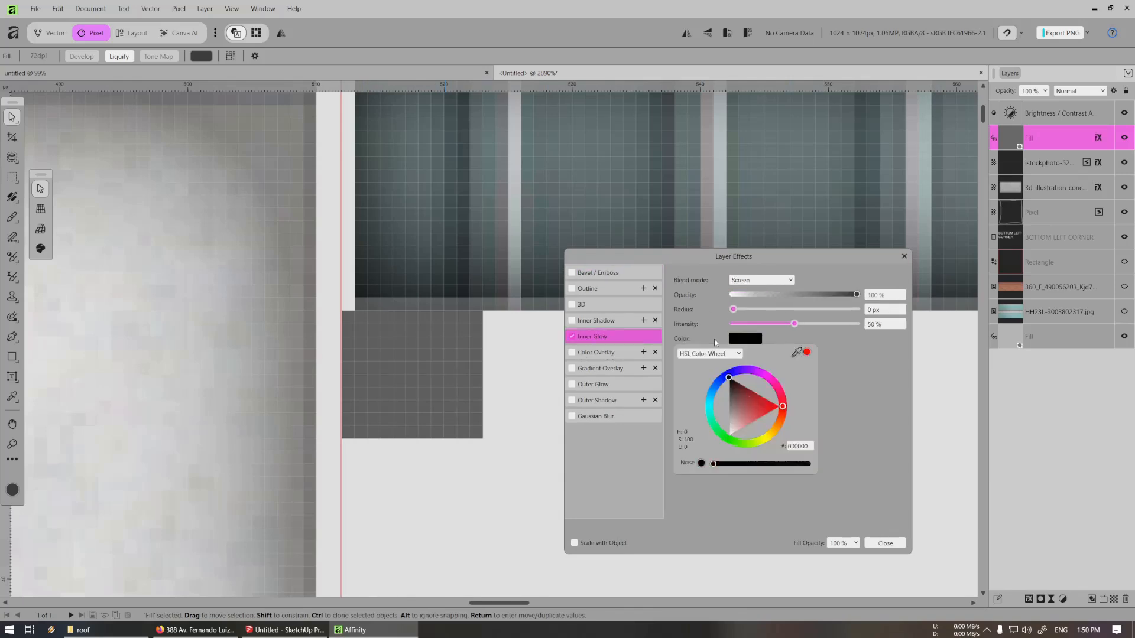
# Set the square's inner glow to Multiply blending and increase its radius to shade the edges
pyautogui.click(757, 281)
pyautogui.click(755, 321)
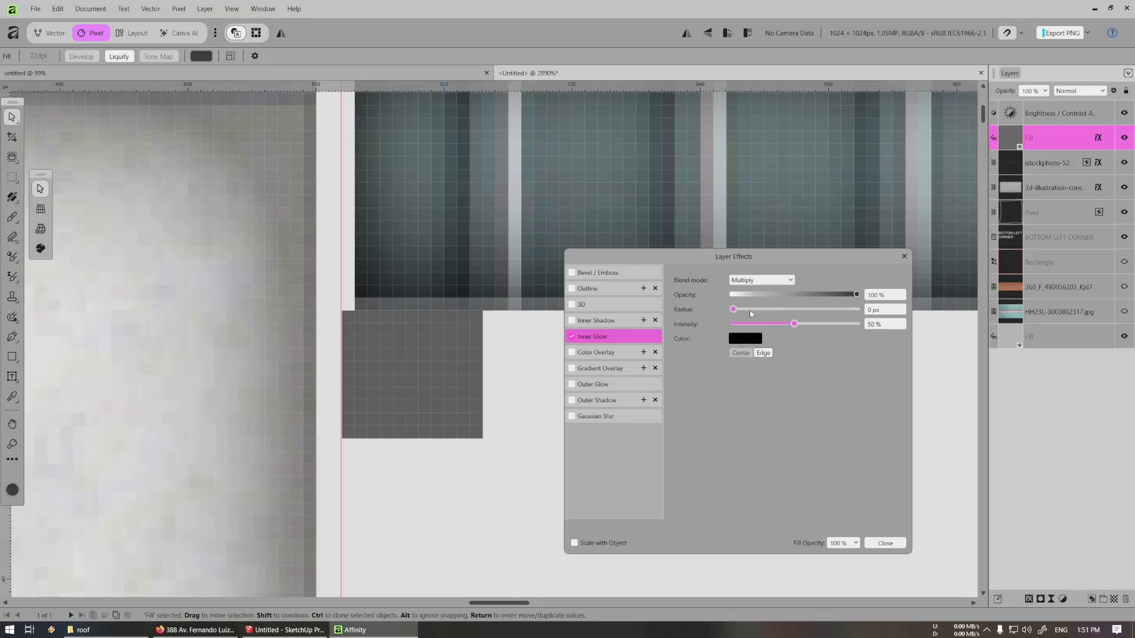
pyautogui.moveTo(734, 310); pyautogui.dragTo(795, 311)
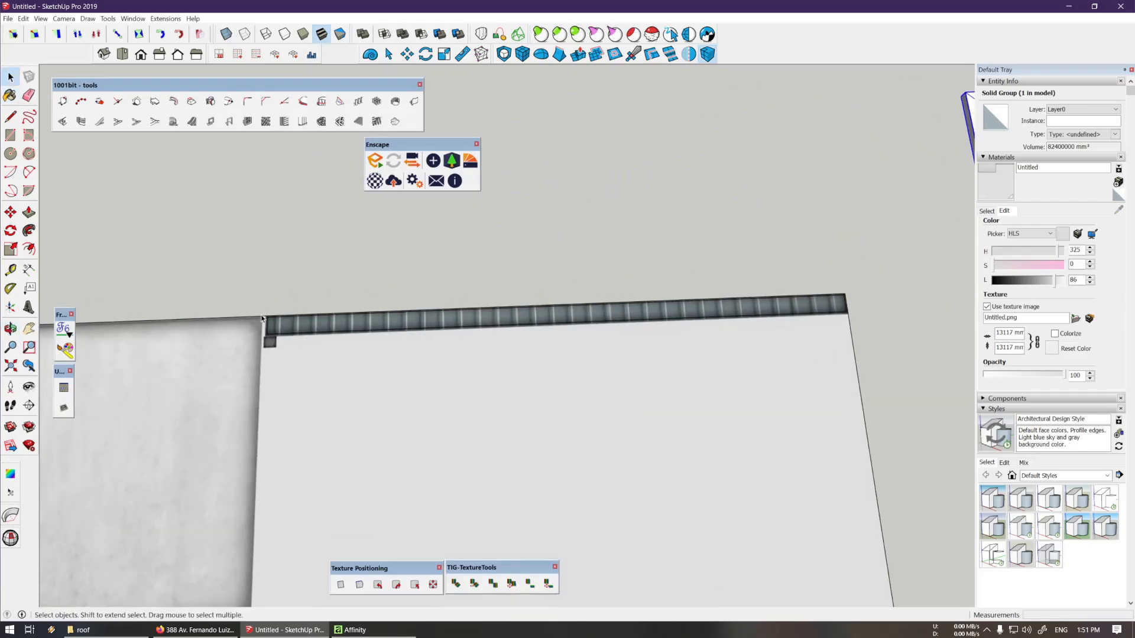
# Switch to SketchUp and draw a rectangle about 119 by 110 mm just inside the new dark grey tile on the atlas
pyautogui.scroll(5, 437, 409)
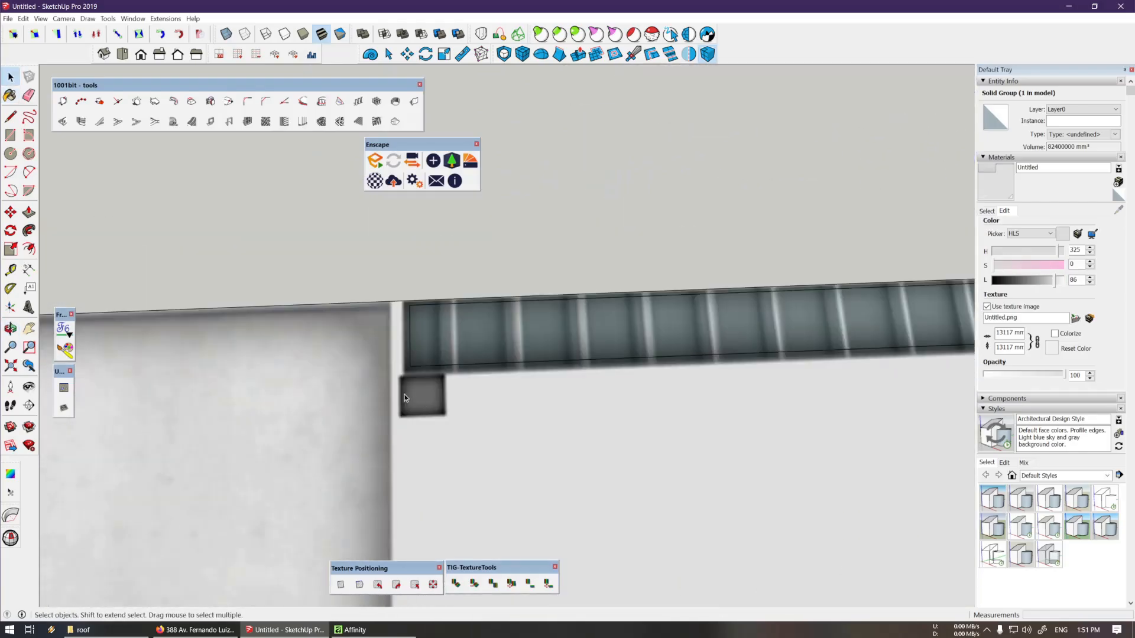
pyautogui.click(10, 135)
pyautogui.scroll(4, 540, 400)
pyautogui.scroll(2, 271, 354)
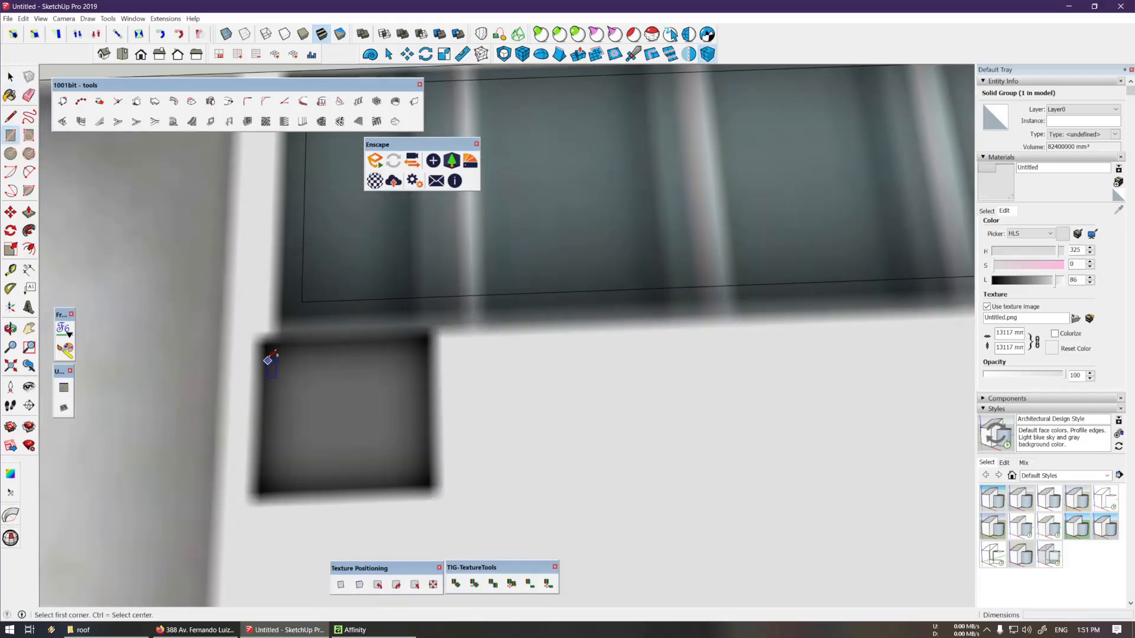
pyautogui.scroll(2, 271, 348)
pyautogui.click(269, 344)
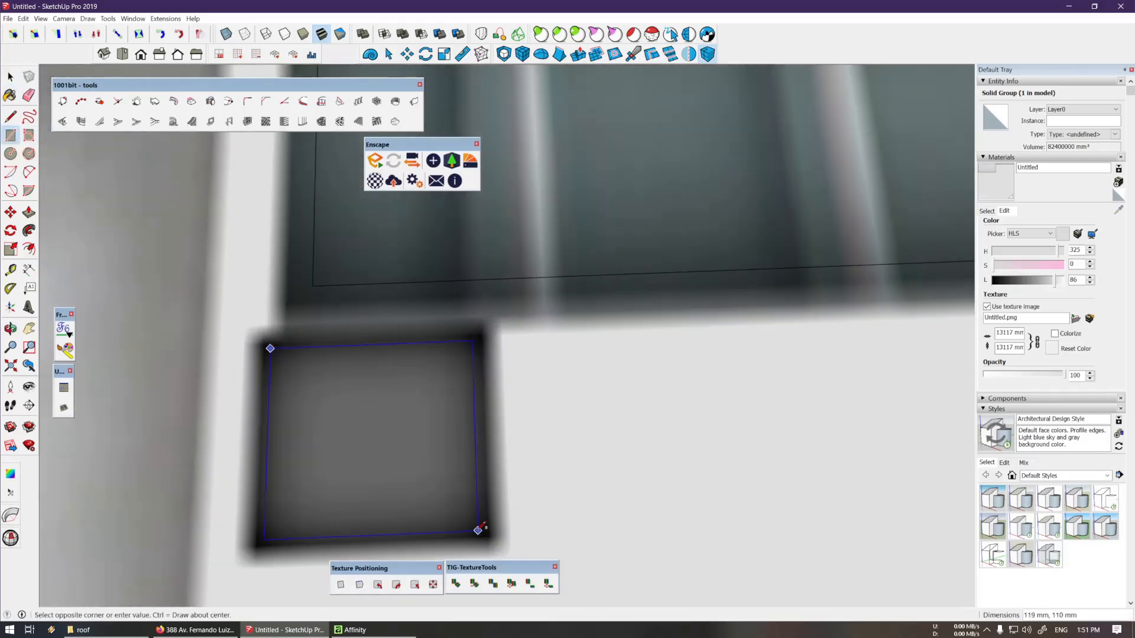
pyautogui.click(476, 533)
# Copy the dark grey tile's face from the atlas to a spot beside the rectangular frame
pyautogui.press('space')
pyautogui.click(380, 438)
pyautogui.scroll(-5, 380, 438)
pyautogui.press('m')
pyautogui.click(358, 436)
pyautogui.press('ctrl')
pyautogui.scroll(-6, 371, 432)
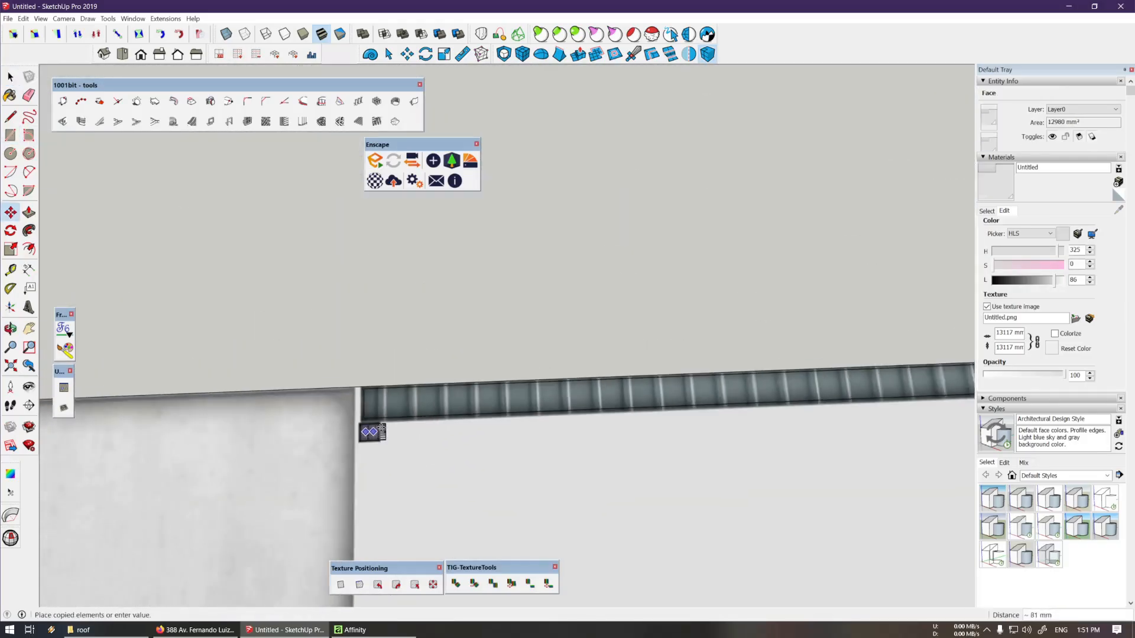
pyautogui.keyDown('shift'); pyautogui.moveTo(746, 318); pyautogui.dragTo(259, 377, button='middle'); pyautogui.keyUp('shift')
pyautogui.click(258, 376)
# Move the copied tile by its corner onto the inner mitre corner of the frame
pyautogui.scroll(5, 434, 490)
pyautogui.click(429, 501)
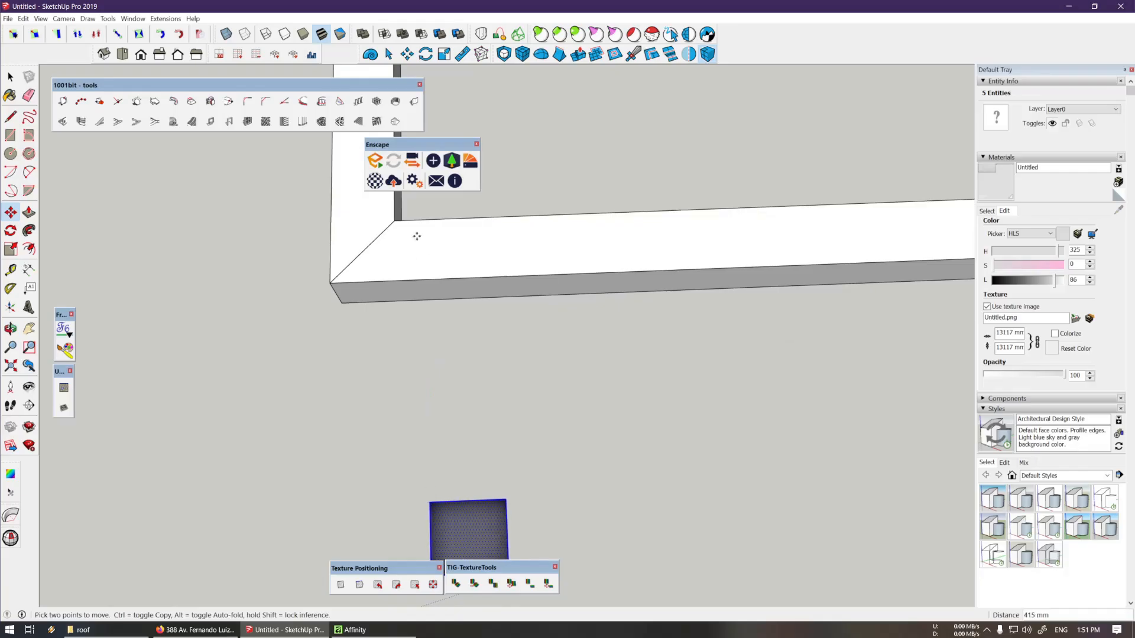
pyautogui.click(394, 220)
# Scale the copied tile to the frame bar's width and stretch it along the bar beyond both mitred corners
pyautogui.press('s')
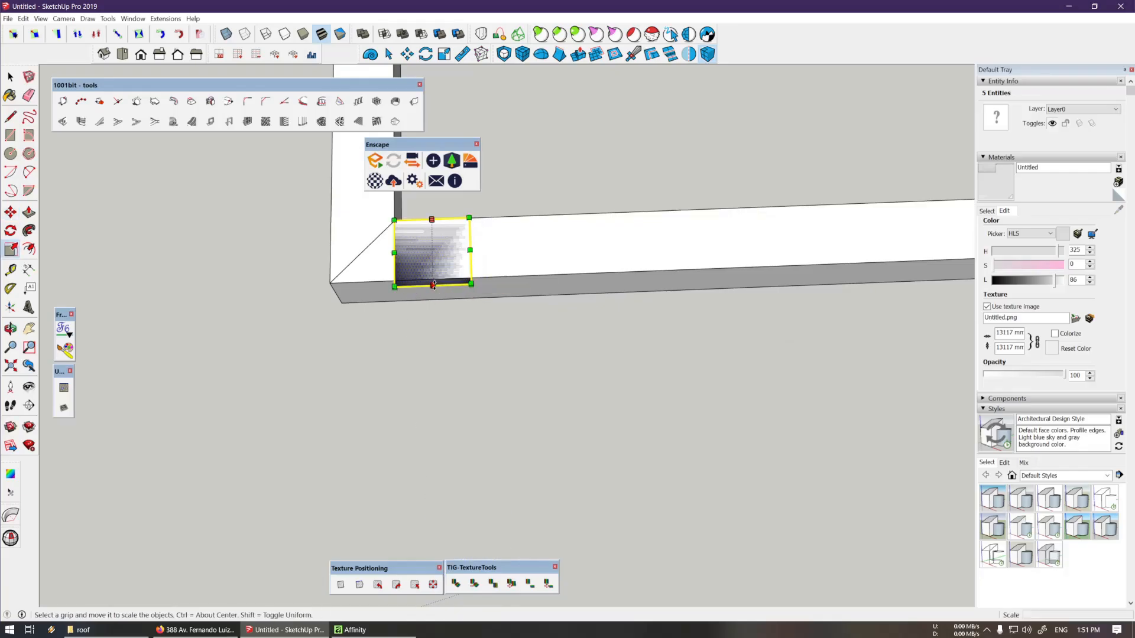
pyautogui.moveTo(437, 288); pyautogui.dragTo(598, 248)
pyautogui.scroll(-1, 467, 248)
pyautogui.keyDown('shift'); pyautogui.moveTo(598, 248); pyautogui.dragTo(313, 369, button='middle'); pyautogui.keyUp('shift')
pyautogui.scroll(-2, 308, 372)
pyautogui.moveTo(309, 371); pyautogui.dragTo(752, 348)
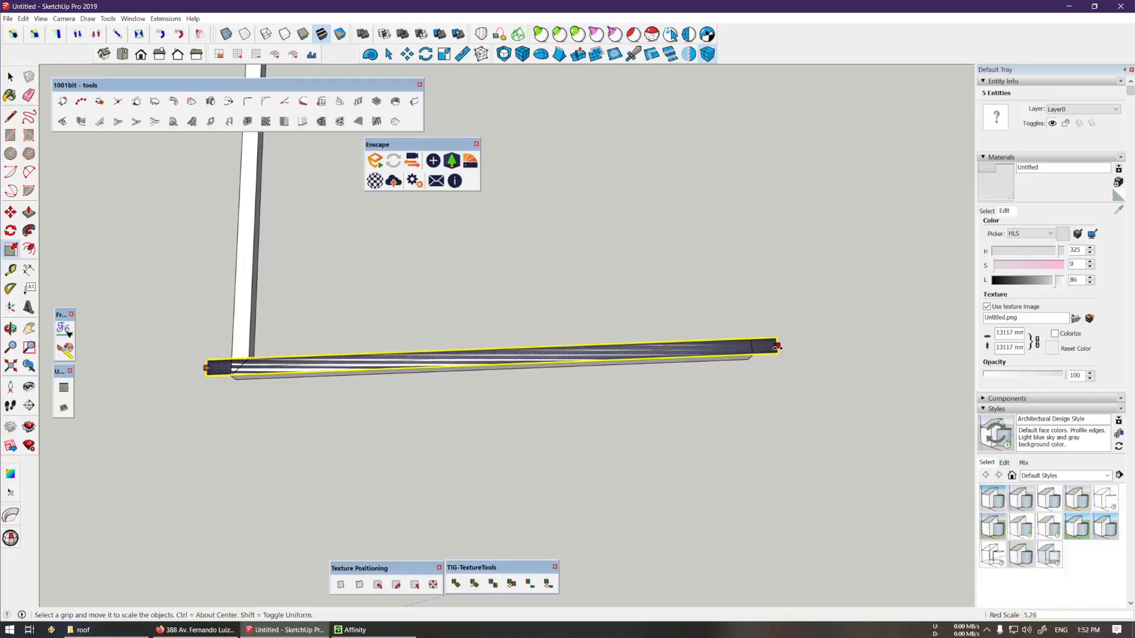
# Move the scaled dark textured strip away from the white beam and make the strip a group
pyautogui.press('m')
pyautogui.moveTo(752, 347); pyautogui.dragTo(792, 256, button='middle')
pyautogui.scroll(3, 746, 300)
pyautogui.click(746, 299)
pyautogui.click(755, 275)
pyautogui.press('space')
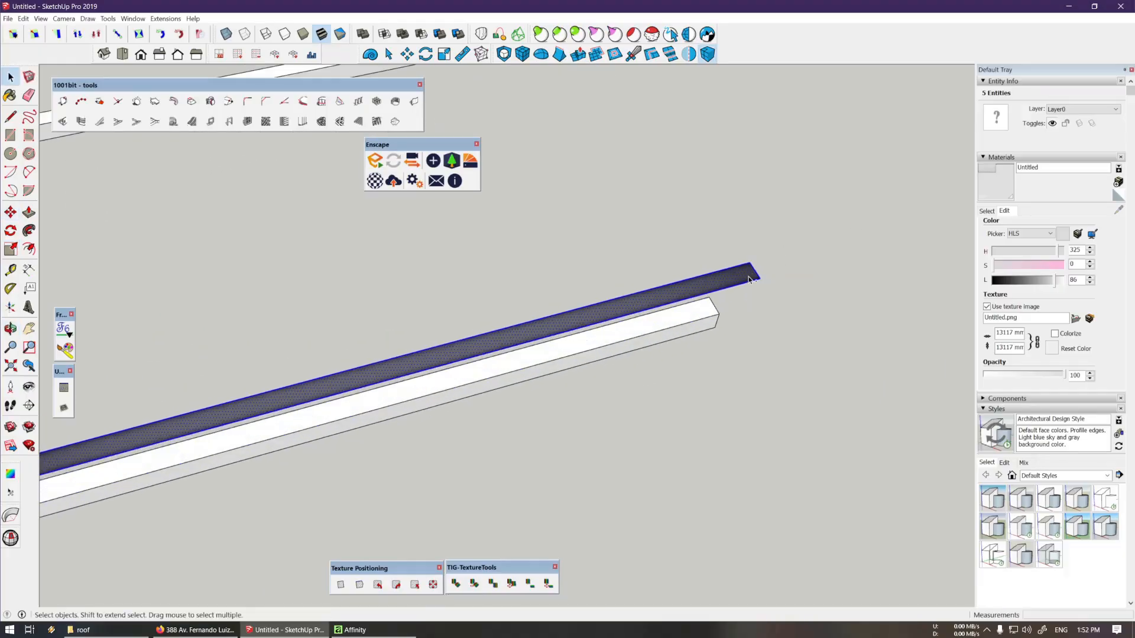
pyautogui.hotkey('ctrl', 'g')
# Paint the top face of the white frame beam with the dark gradient texture of the strip
pyautogui.keyDown('shift'); pyautogui.moveTo(597, 292); pyautogui.dragTo(763, 266, button='middle'); pyautogui.keyUp('shift')
pyautogui.scroll(2, 488, 334)
pyautogui.press('b')
pyautogui.press('space')
pyautogui.moveTo(507, 329); pyautogui.dragTo(467, 425, button='middle')
pyautogui.click(467, 424)
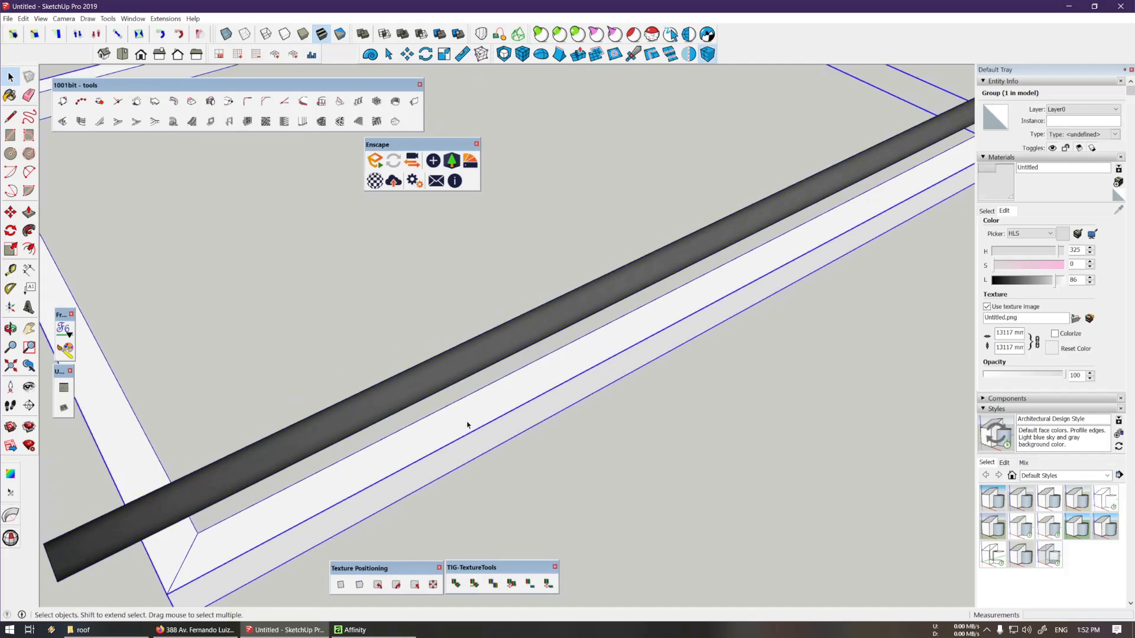
pyautogui.press('x')
pyautogui.click(512, 400)
pyautogui.press('b')
pyautogui.click(526, 390)
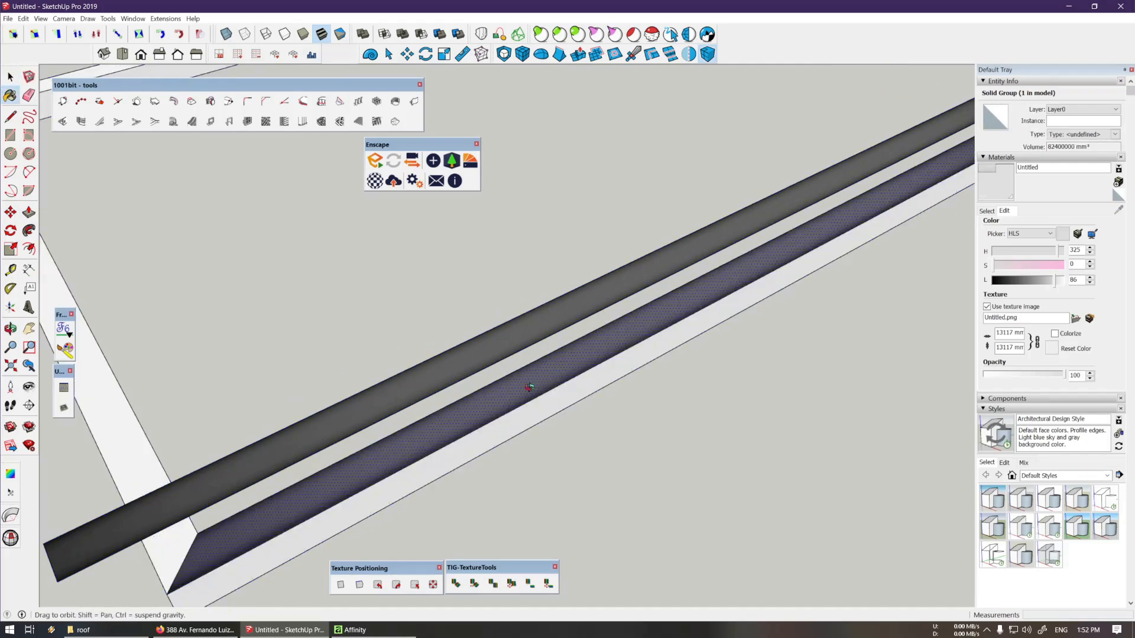
# Paint the beam's adjoining side face with the same dark gradient texture
pyautogui.moveTo(527, 386)
pyautogui.mouseDown(button='middle')
pyautogui.moveTo(464, 402)
pyautogui.moveTo(515, 296)
pyautogui.mouseUp(button='middle')
pyautogui.click(477, 360)
pyautogui.moveTo(477, 360)
pyautogui.mouseDown(button='middle')
pyautogui.moveTo(420, 261)
pyautogui.moveTo(466, 361)
pyautogui.moveTo(481, 296)
pyautogui.moveTo(591, 398)
pyautogui.moveTo(530, 380)
pyautogui.moveTo(543, 409)
pyautogui.moveTo(431, 495)
pyautogui.moveTo(603, 449)
pyautogui.moveTo(571, 411)
pyautogui.moveTo(410, 464)
pyautogui.moveTo(393, 405)
pyautogui.moveTo(444, 416)
pyautogui.moveTo(414, 450)
pyautogui.mouseUp(button='middle')
pyautogui.press('space')
pyautogui.click(482, 282)
pyautogui.press('q')
pyautogui.click(487, 266)
pyautogui.press('b')
pyautogui.press('e')
pyautogui.press('space')
pyautogui.scroll(6, 441, 380)
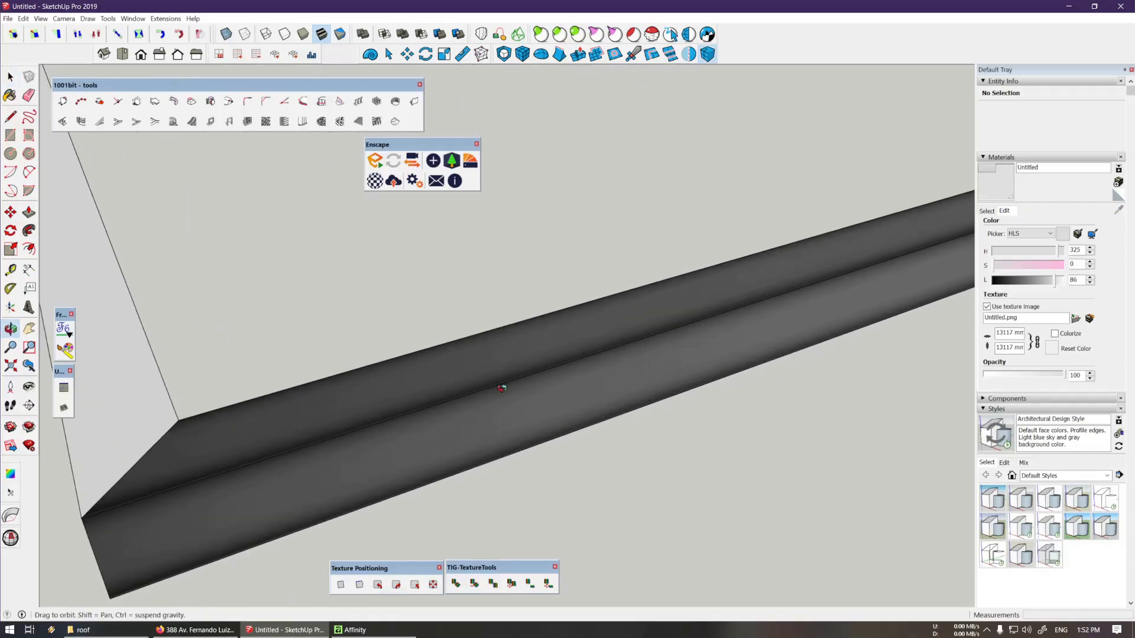
pyautogui.moveTo(473, 402); pyautogui.dragTo(396, 421, button='middle')
pyautogui.scroll(-4, 439, 441)
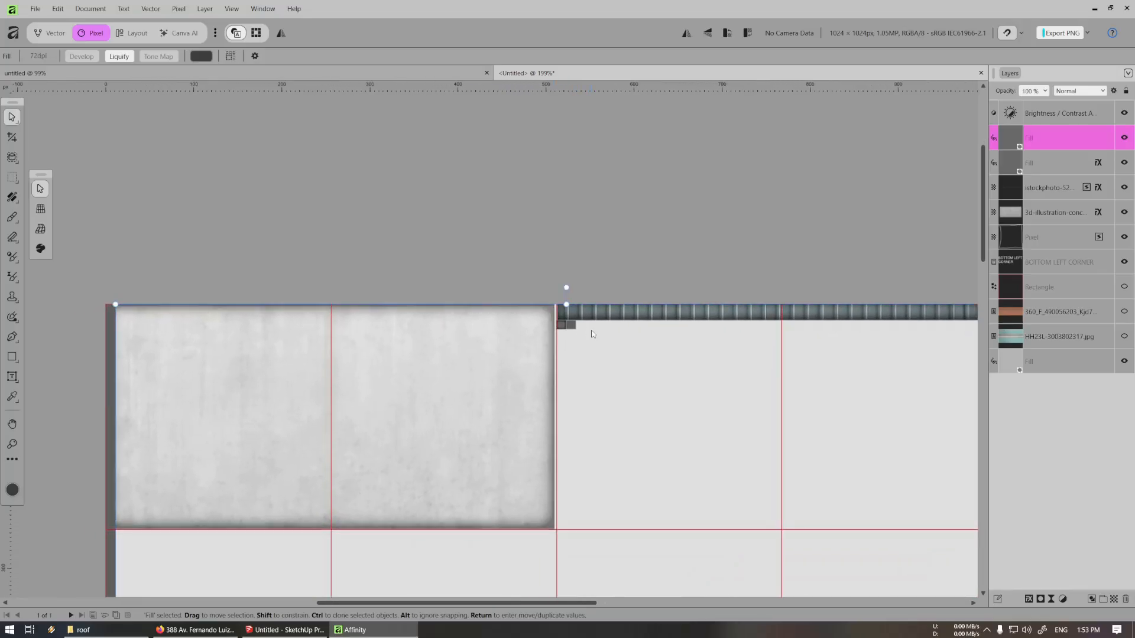
pyautogui.hscroll(2, 601, 319)
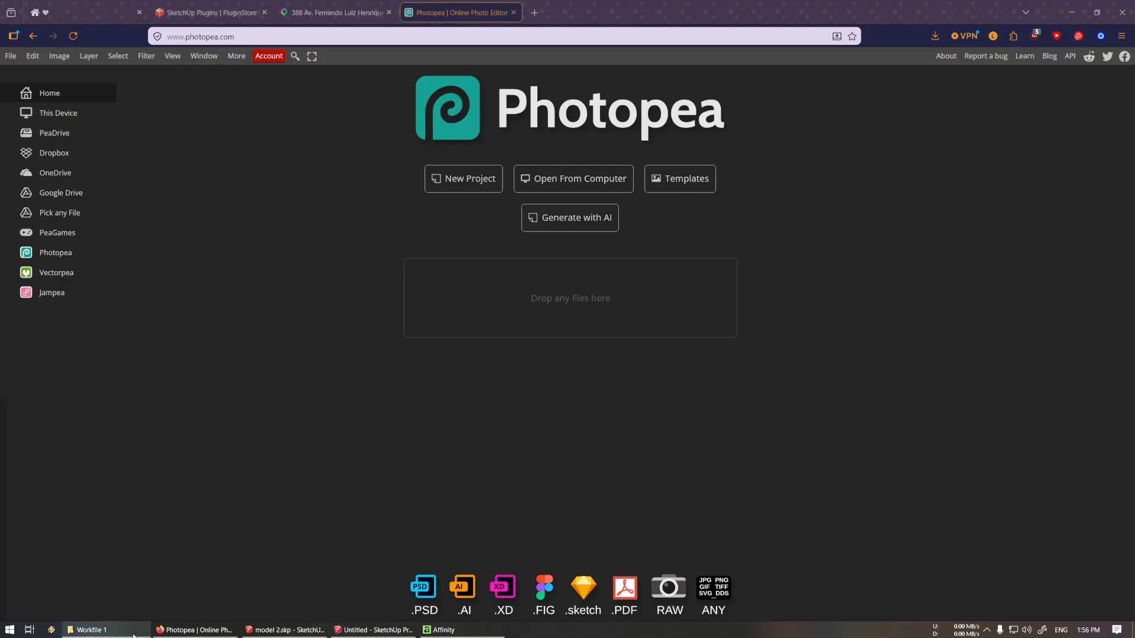
# Open tex1.png from the Workfile 1 folder in Photopea and put the folder window away
pyautogui.click(89, 631)
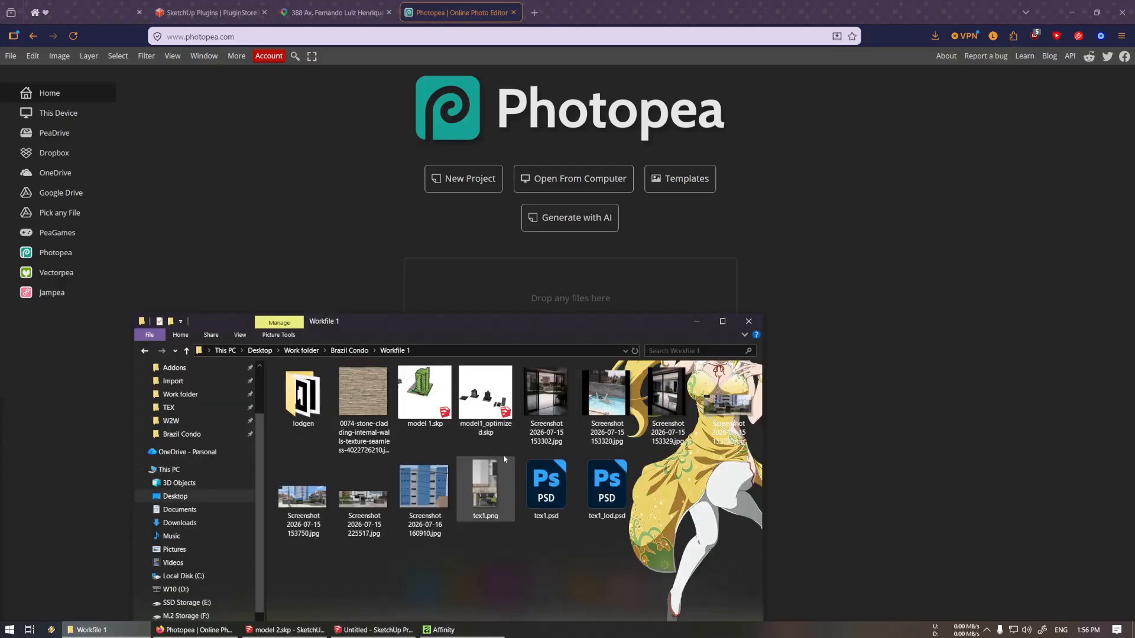
pyautogui.moveTo(476, 326); pyautogui.dragTo(520, 356)
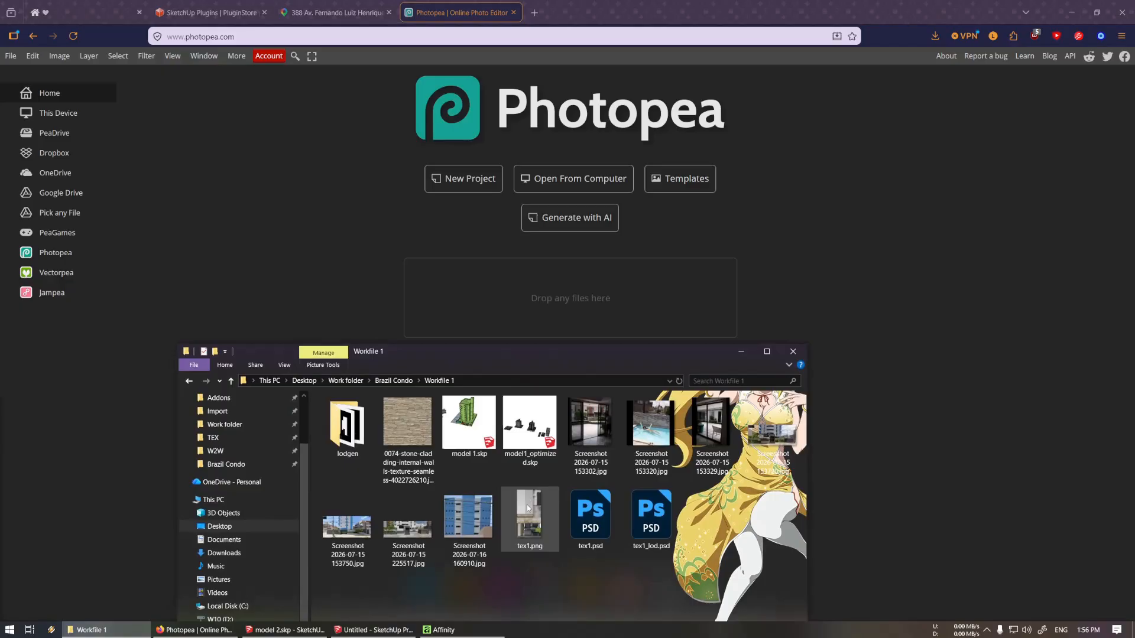
pyautogui.moveTo(528, 509); pyautogui.dragTo(445, 260)
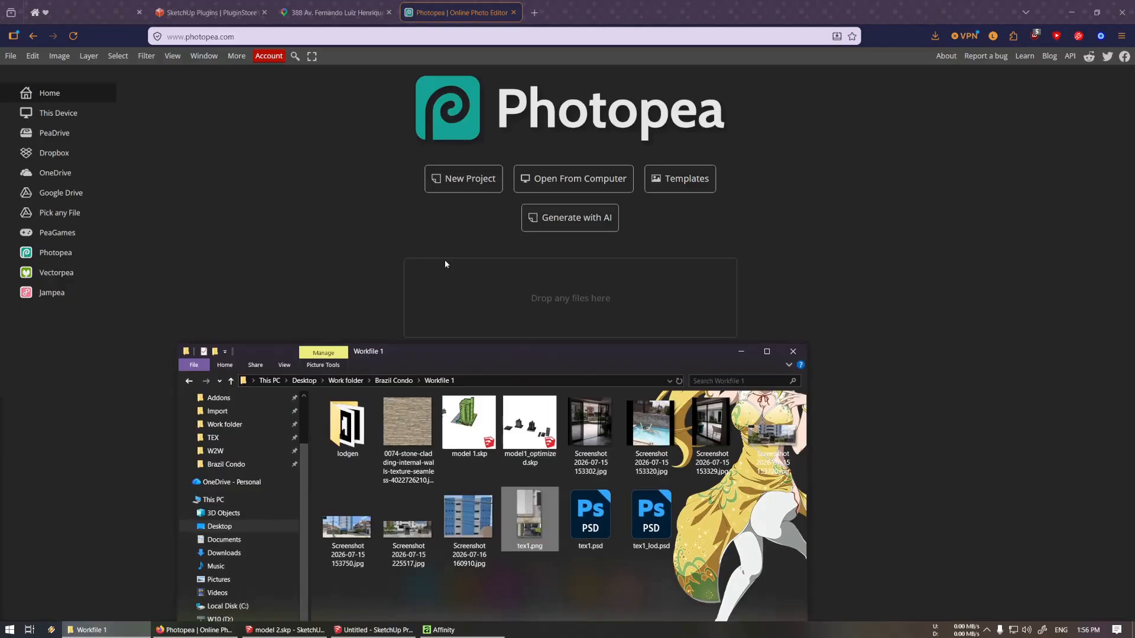
pyautogui.click(741, 352)
# Look over the wall, stone, brick and door areas of the tex1.png texture sheet
pyautogui.moveTo(513, 182); pyautogui.dragTo(506, 255, button='middle')
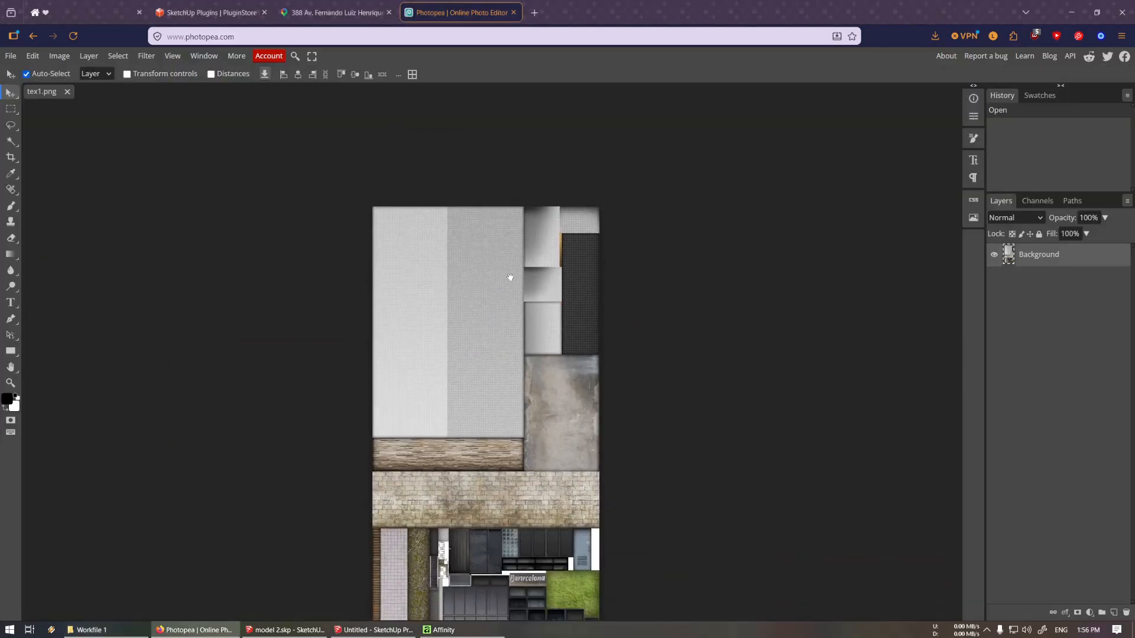
pyautogui.moveTo(516, 462); pyautogui.dragTo(509, 360, button='middle')
pyautogui.scroll(-1, 498, 371)
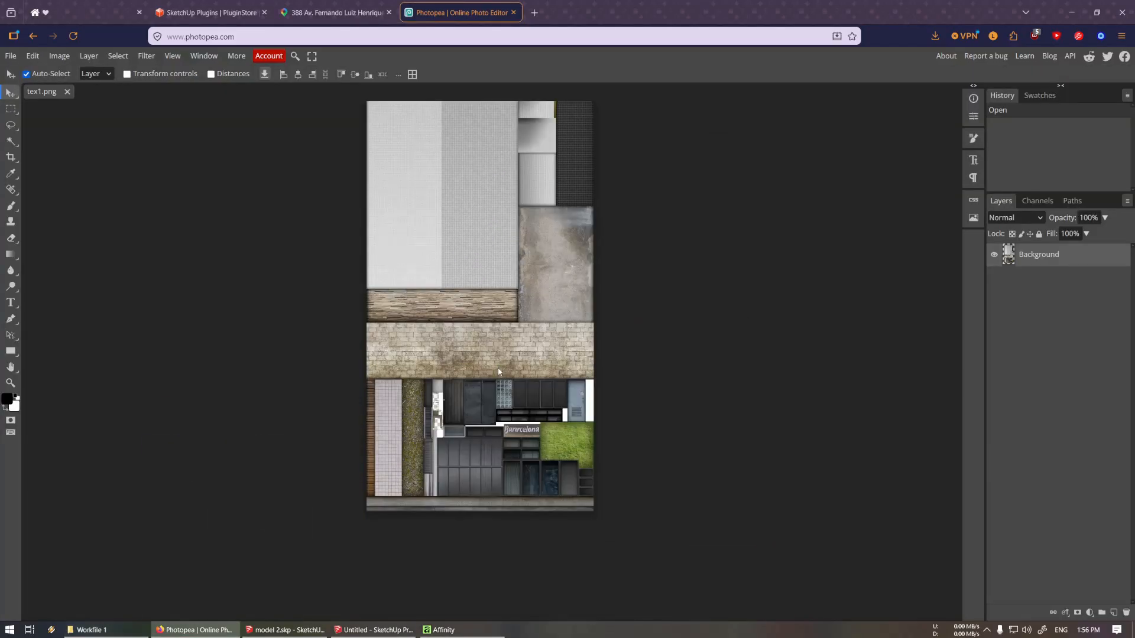
pyautogui.scroll(1, 498, 368)
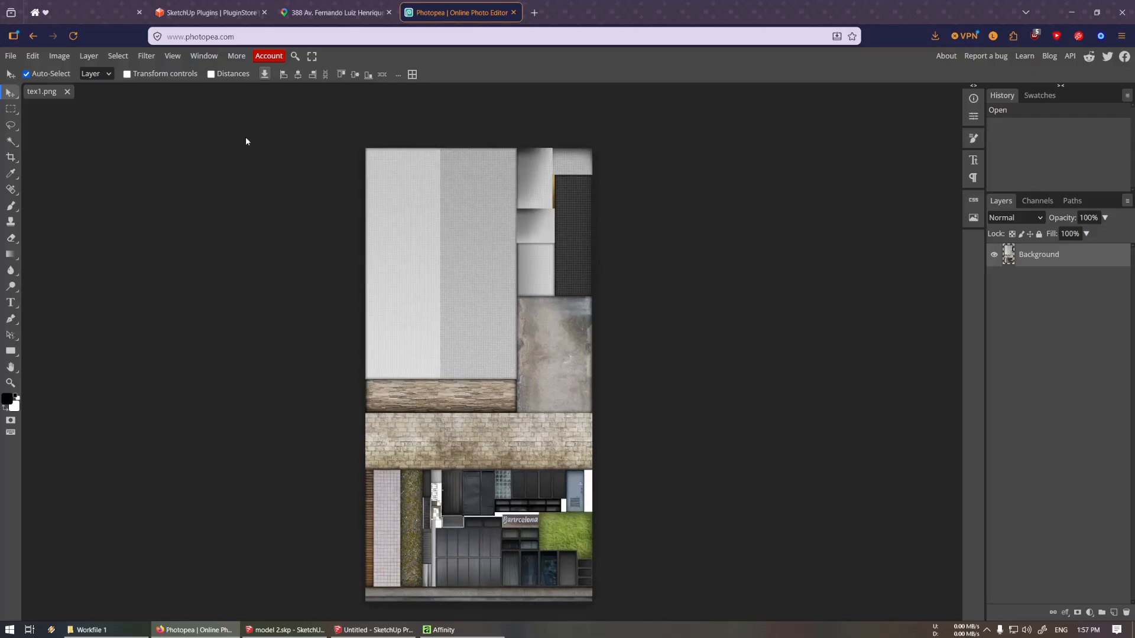
pyautogui.moveTo(391, 200); pyautogui.dragTo(378, 183, button='middle')
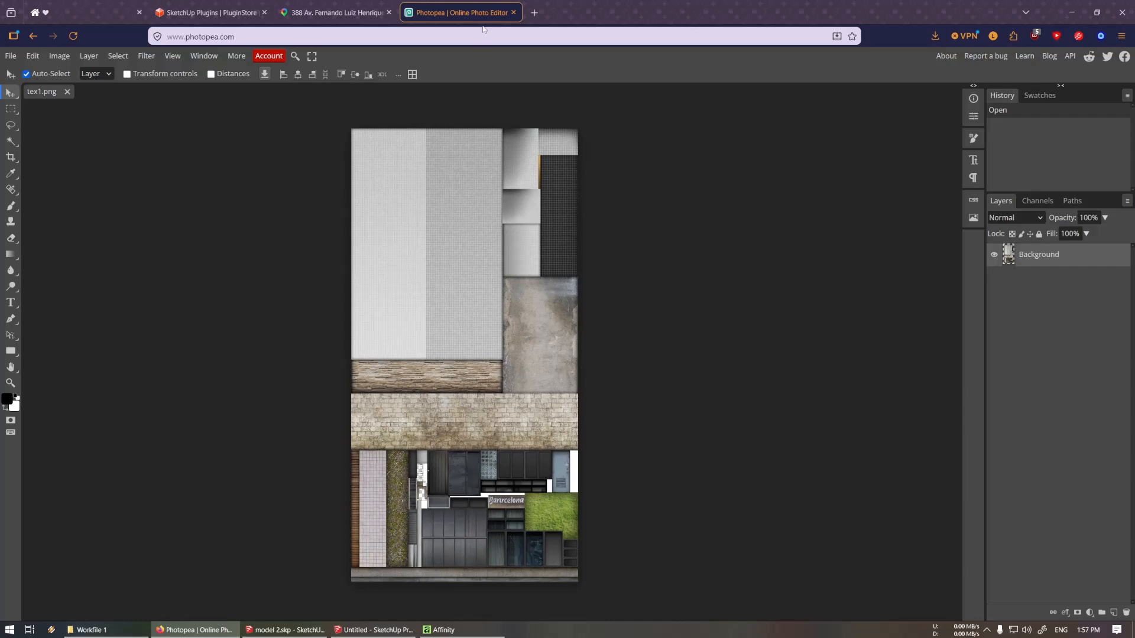
pyautogui.click(54, 56)
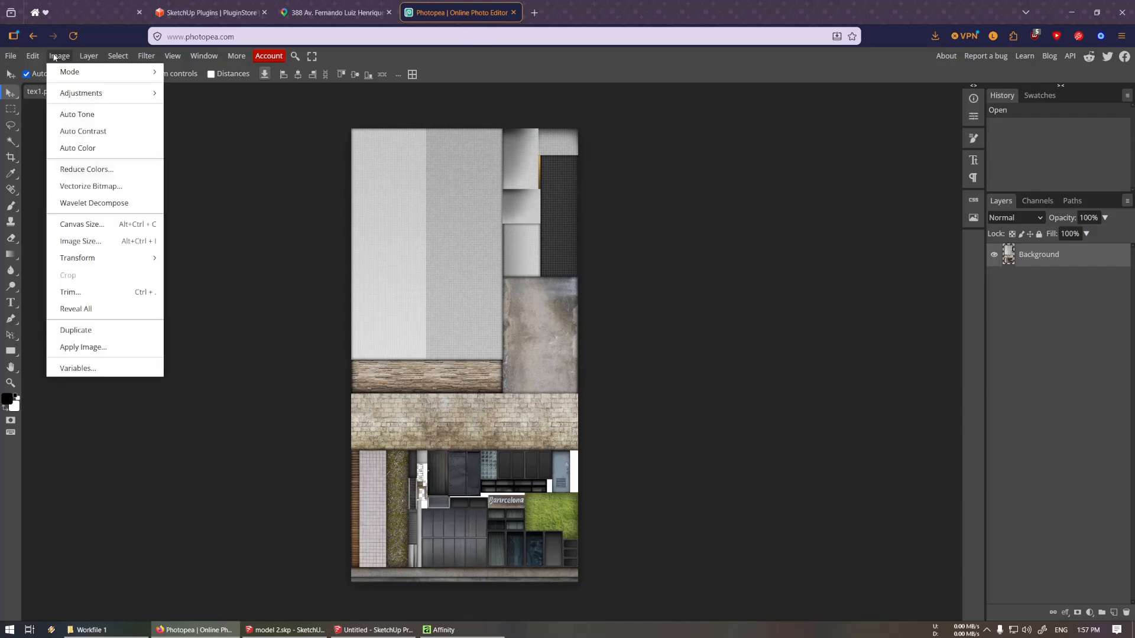
pyautogui.click(697, 339)
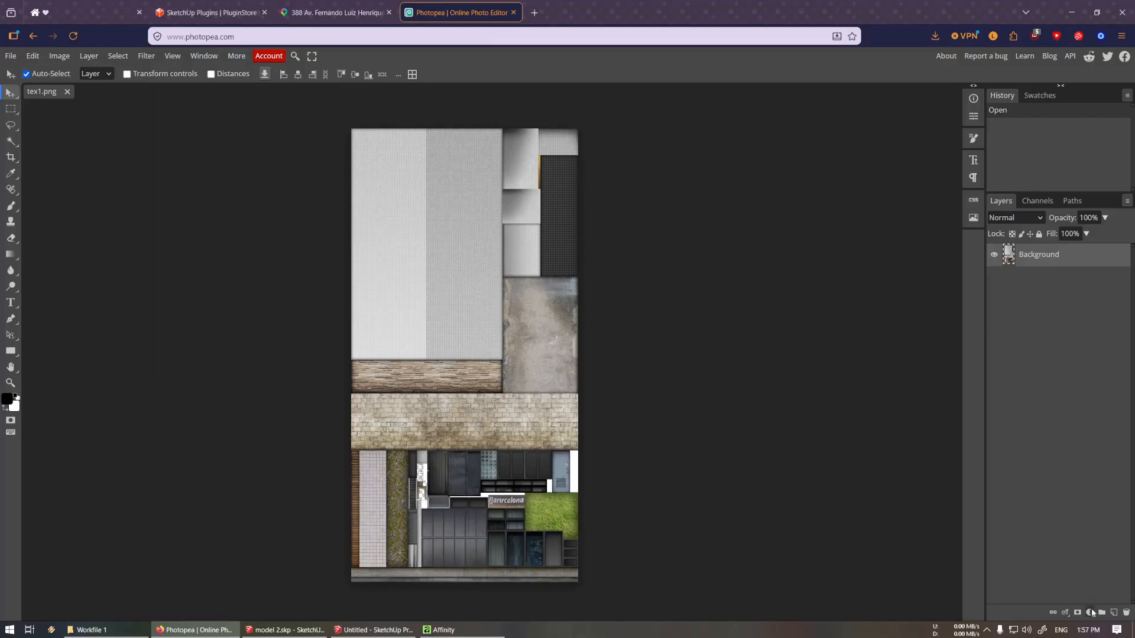
# Add a Hue/Saturation adjustment layer above the texture with its saturation set to -30
pyautogui.click(1093, 614)
pyautogui.click(1069, 407)
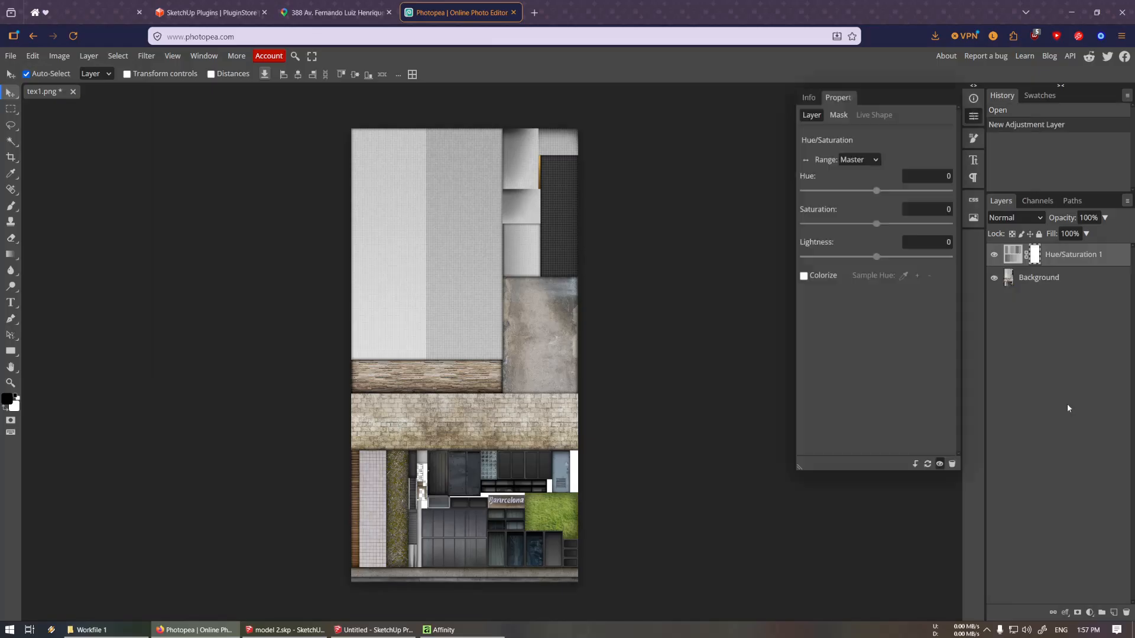
pyautogui.moveTo(876, 223); pyautogui.dragTo(855, 224)
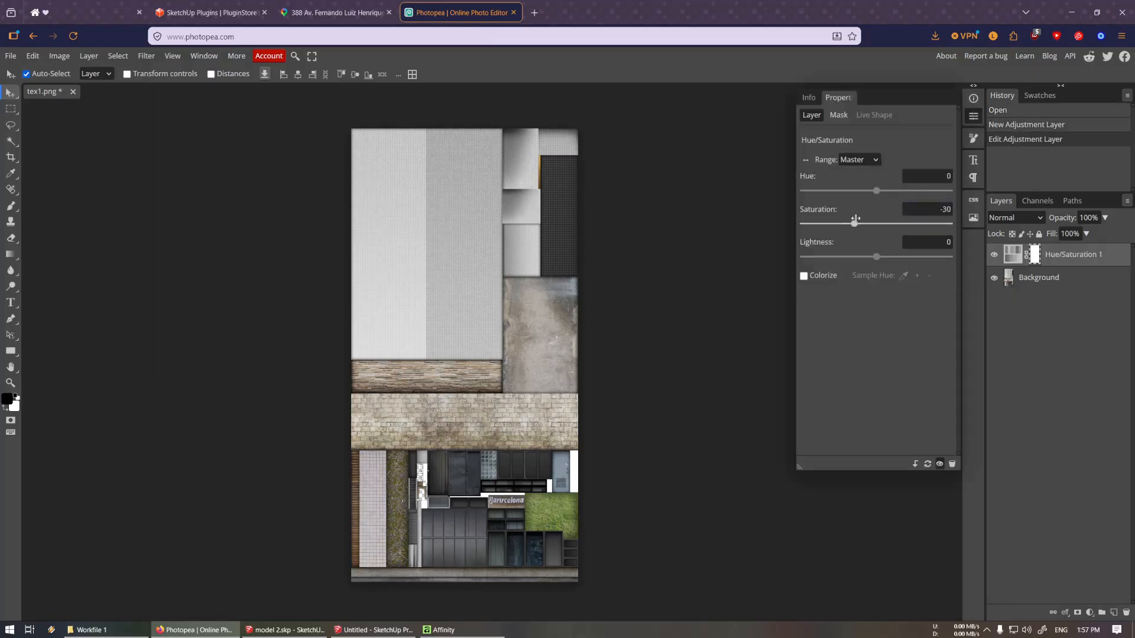
# Add a Levels adjustment layer on top and set its output white level to 140
pyautogui.click(1089, 613)
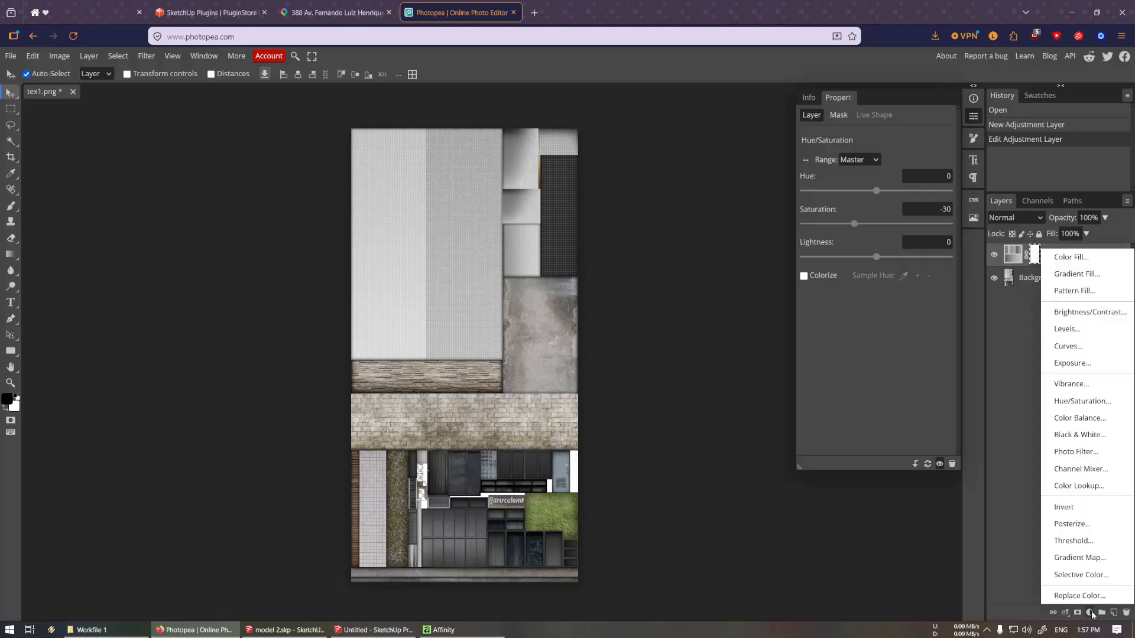
pyautogui.click(1076, 330)
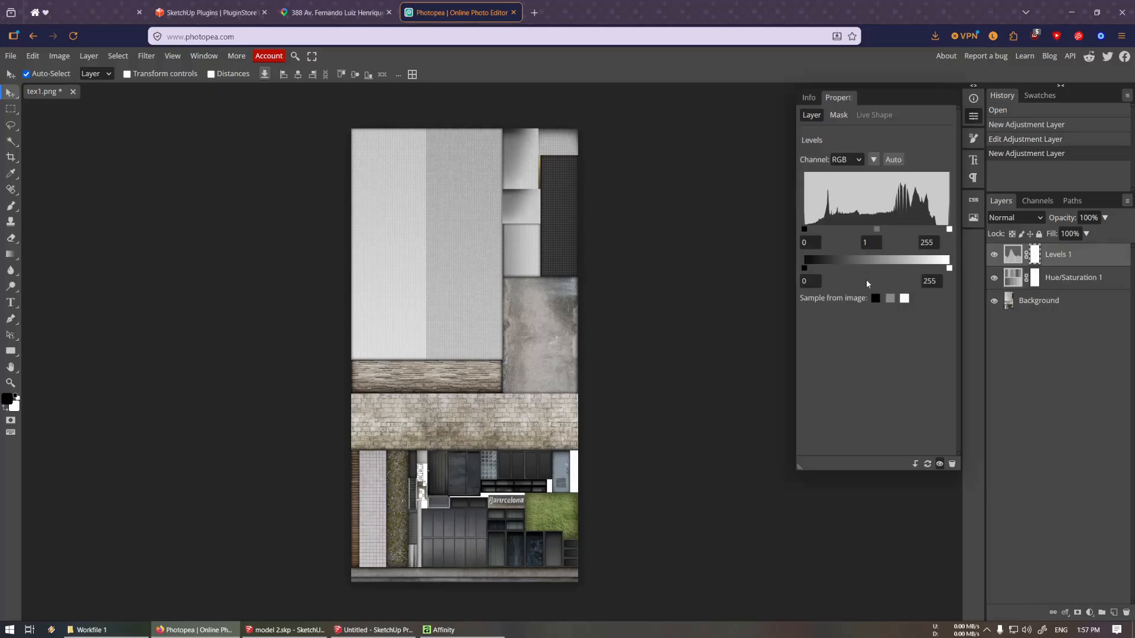
pyautogui.moveTo(936, 282); pyautogui.dragTo(921, 286)
pyautogui.write('140')
pyautogui.press('Return')
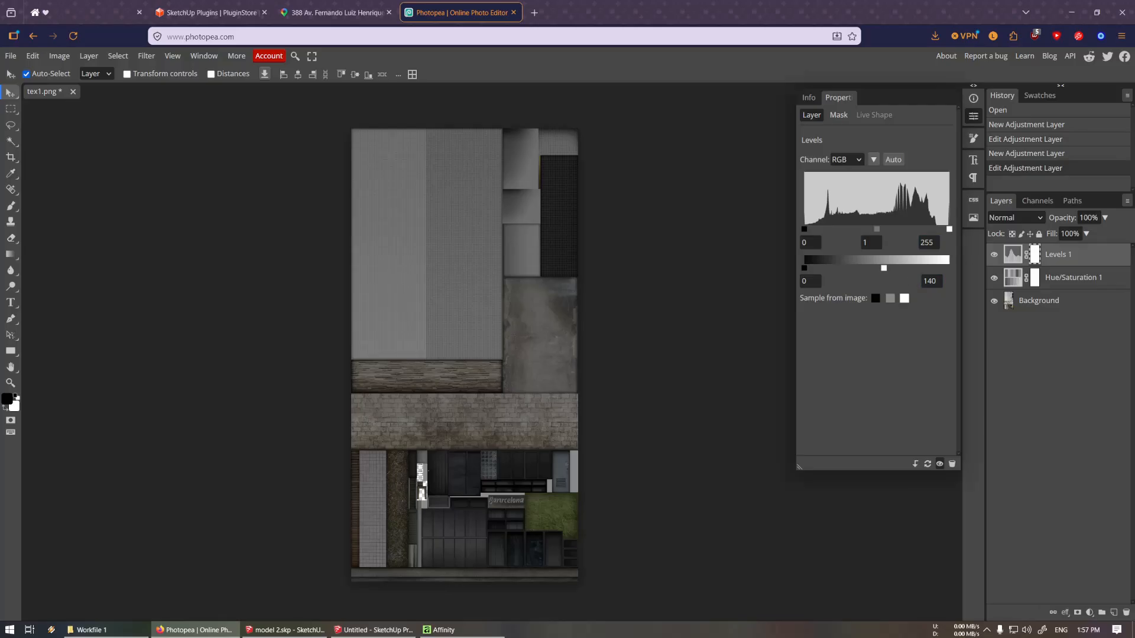
pyautogui.click(661, 371)
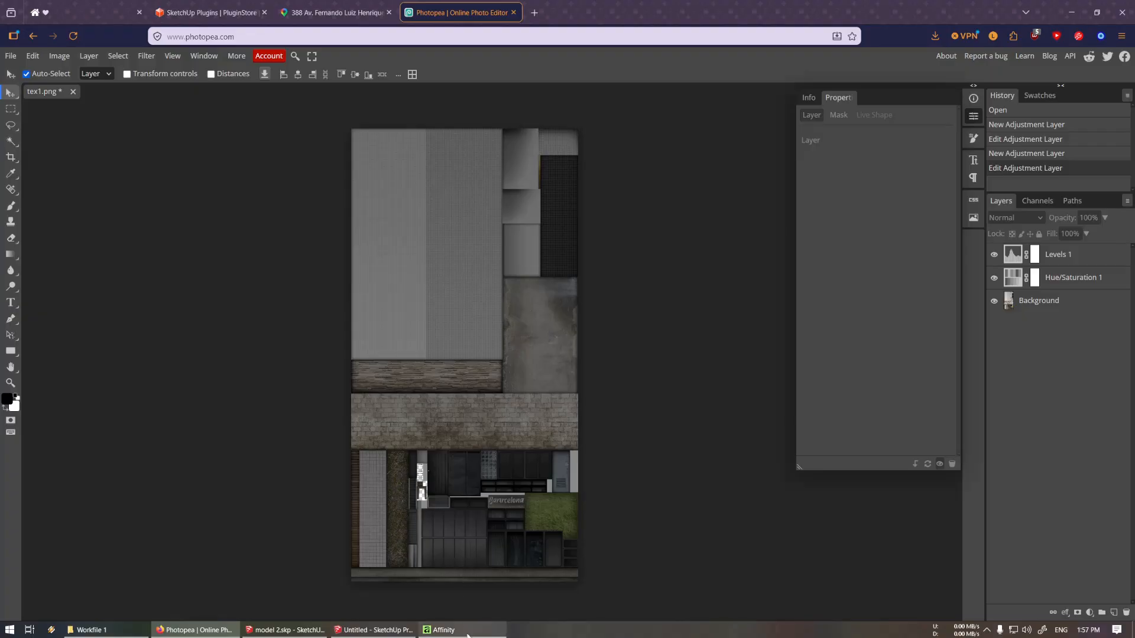
# Switch to Affinity and open tex1.png from the Workfile 1 folder as a separate document
pyautogui.click(445, 630)
pyautogui.keyDown('ctrl'); pyautogui.scroll(-3, 525, 310); pyautogui.keyUp('ctrl')
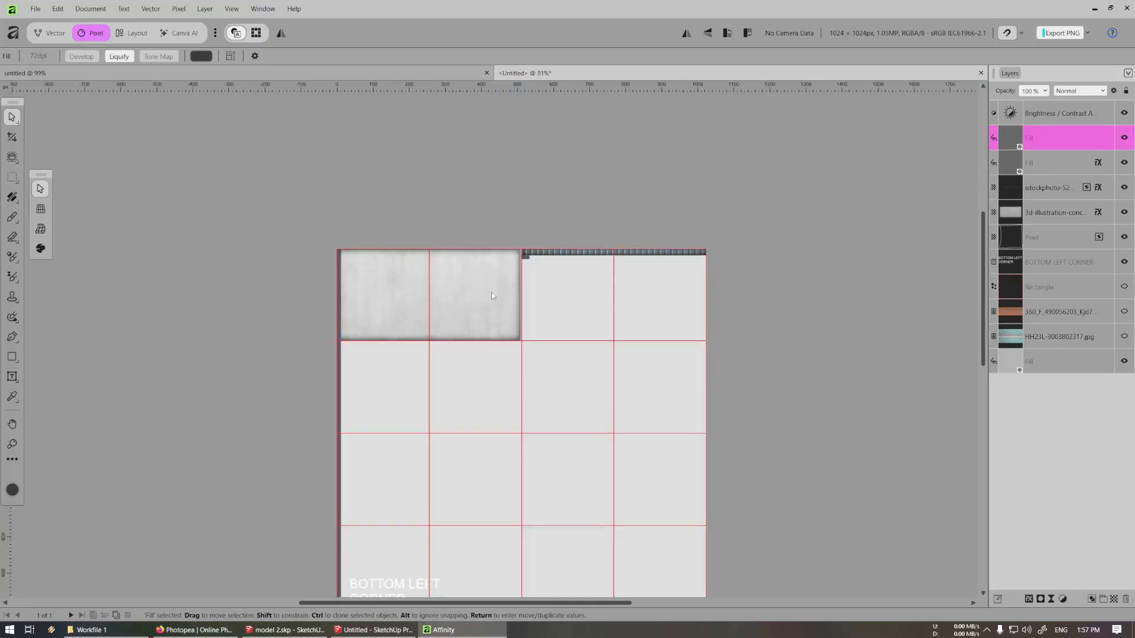
pyautogui.click(87, 631)
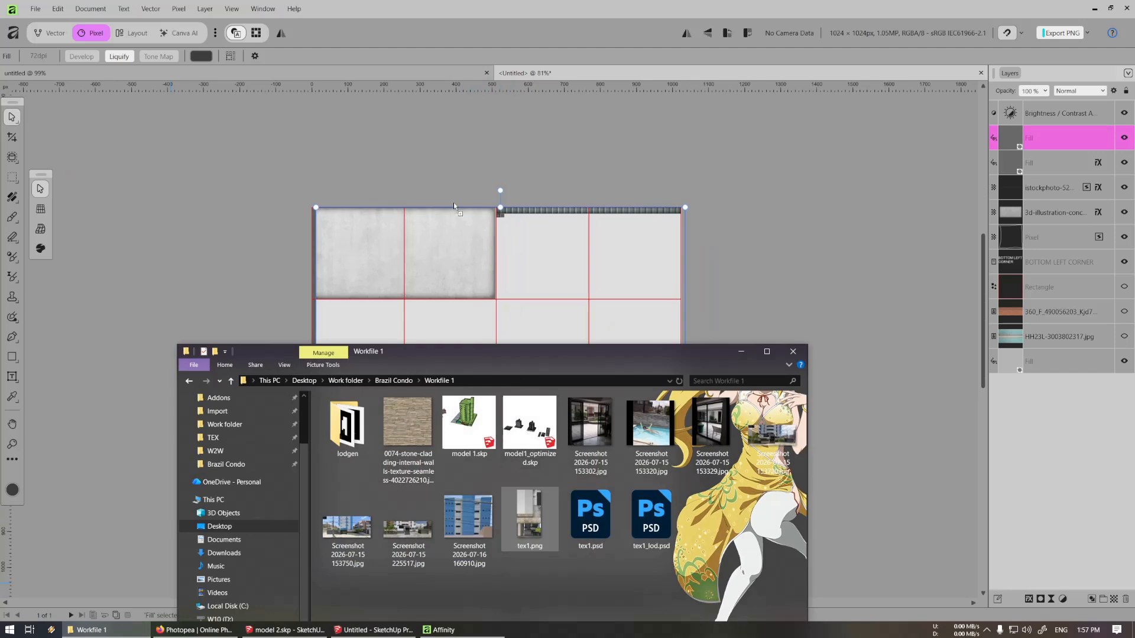
pyautogui.moveTo(373, 69); pyautogui.dragTo(373, 67)
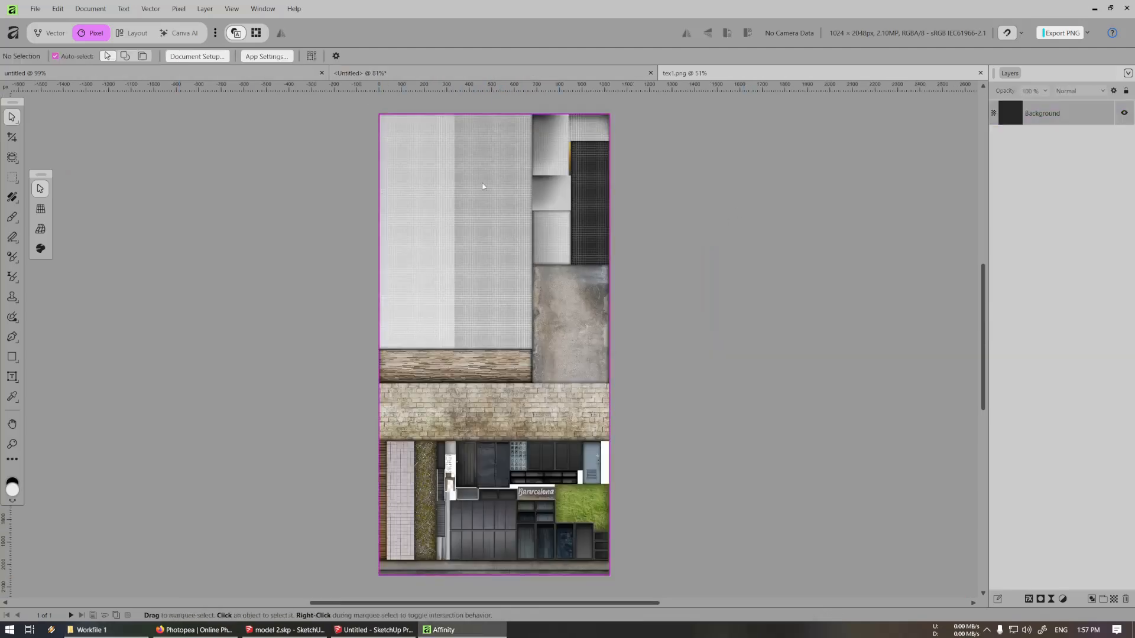
# Add an HSL adjustment above the tex1.png background with a saturation shift of -29 %
pyautogui.click(1062, 599)
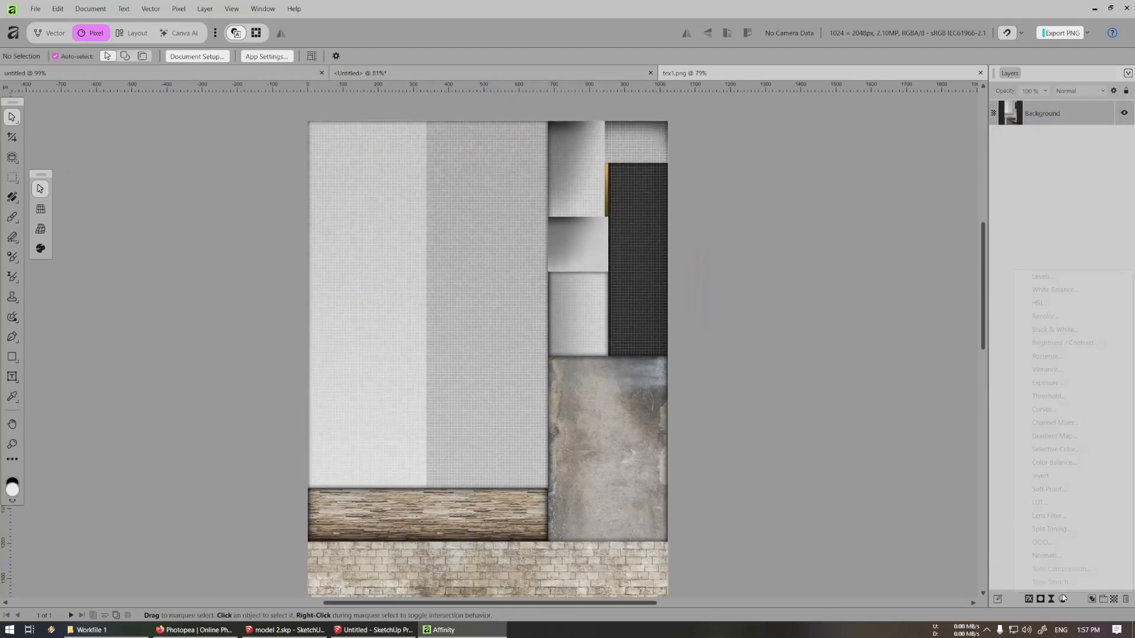
pyautogui.click(1057, 304)
pyautogui.moveTo(831, 540); pyautogui.dragTo(807, 540)
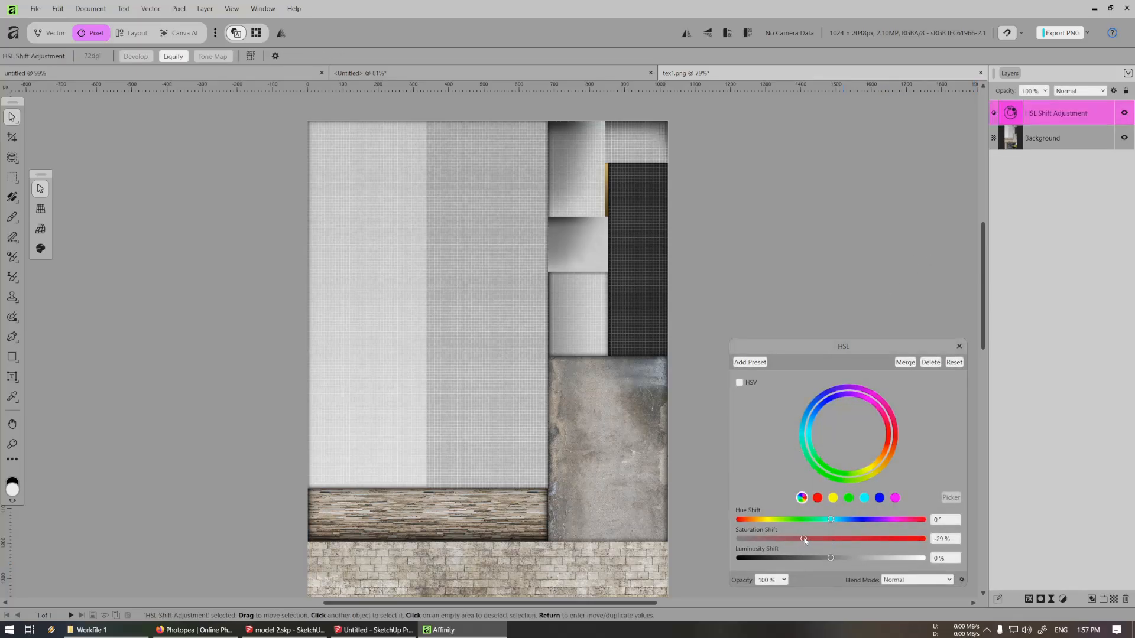
# Add a Levels adjustment to tex1.png with its output white level set to 56 %
pyautogui.click(1063, 598)
pyautogui.click(1041, 277)
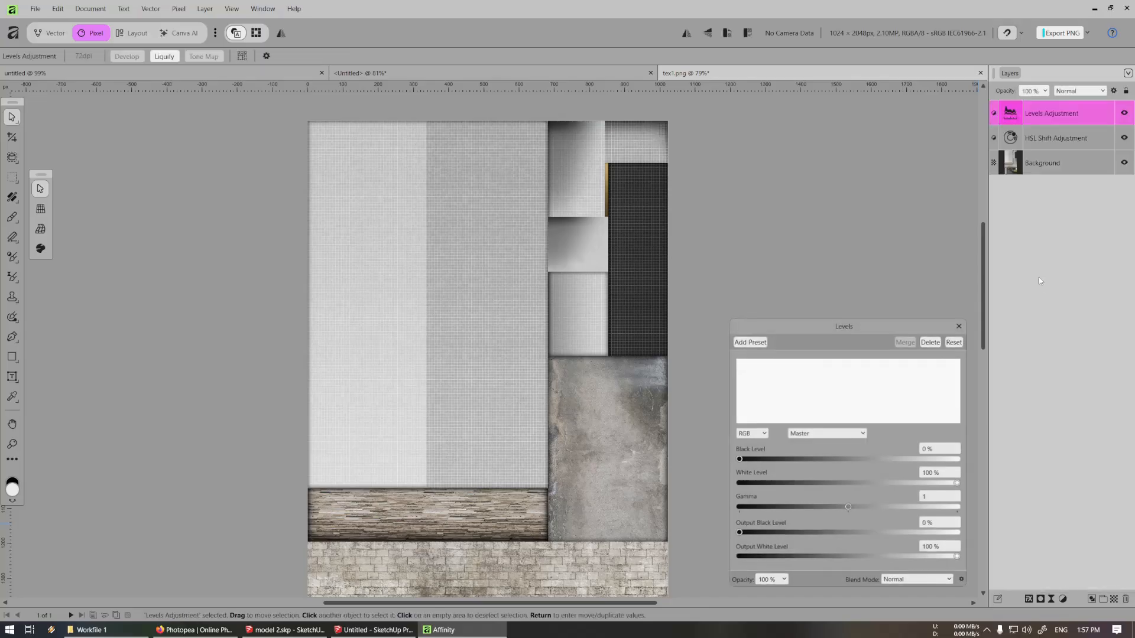
pyautogui.moveTo(835, 323); pyautogui.dragTo(424, 216)
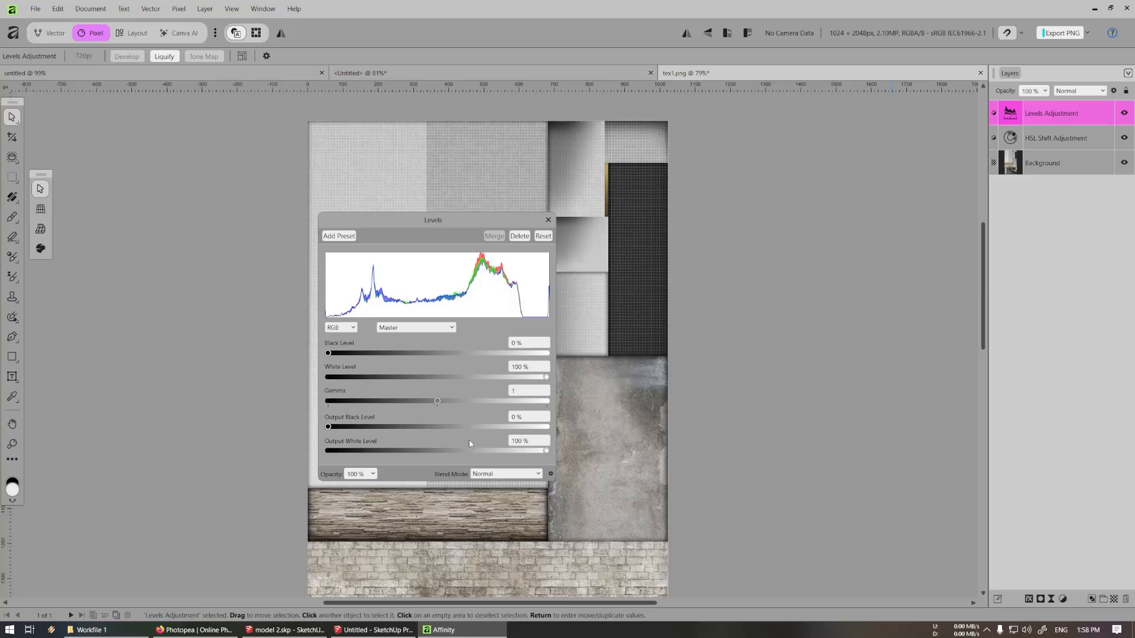
pyautogui.press('Tab')
pyautogui.write('56')
pyautogui.press('Return')
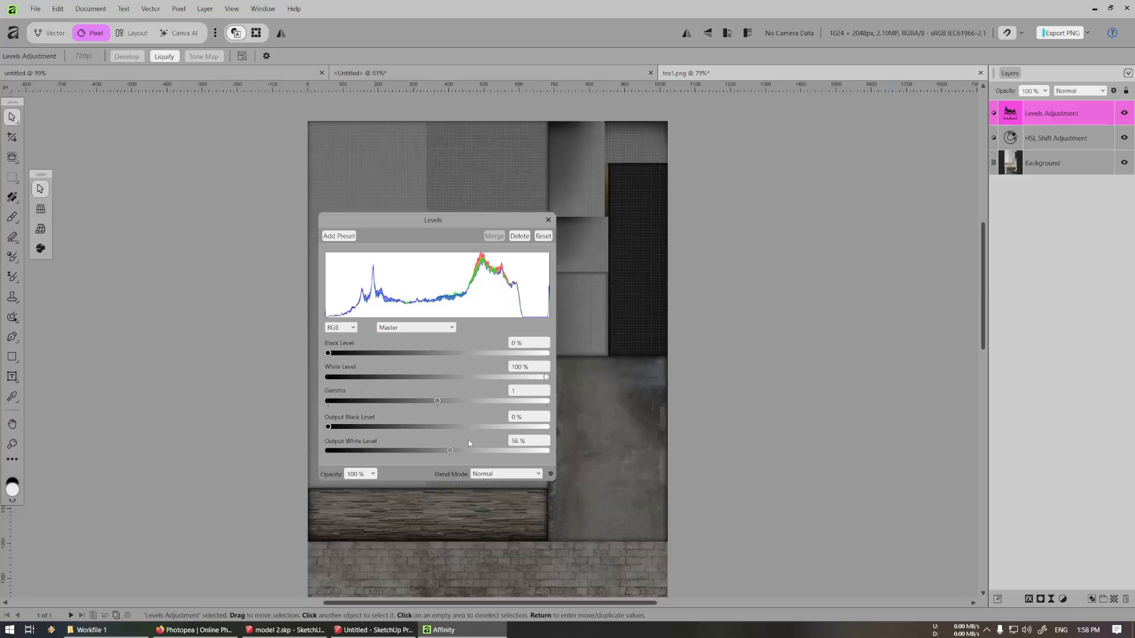
pyautogui.click(548, 220)
pyautogui.scroll(-2, 597, 384)
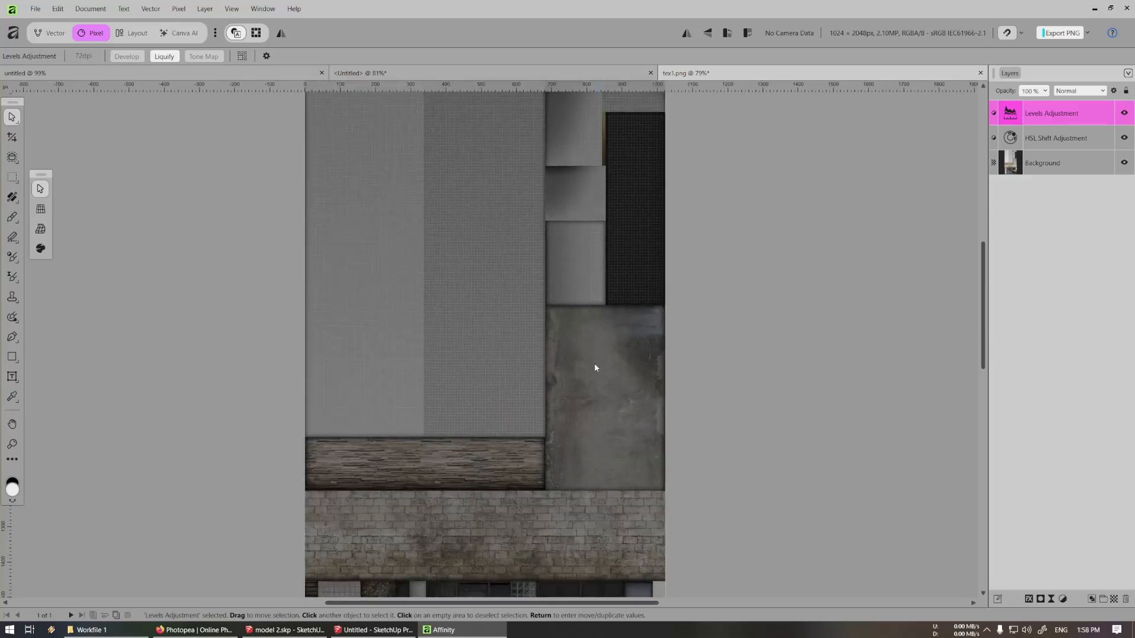
pyautogui.keyDown('ctrl'); pyautogui.scroll(-3, 594, 364); pyautogui.keyUp('ctrl')
pyautogui.keyDown('ctrl'); pyautogui.scroll(2, 512, 398); pyautogui.keyUp('ctrl')
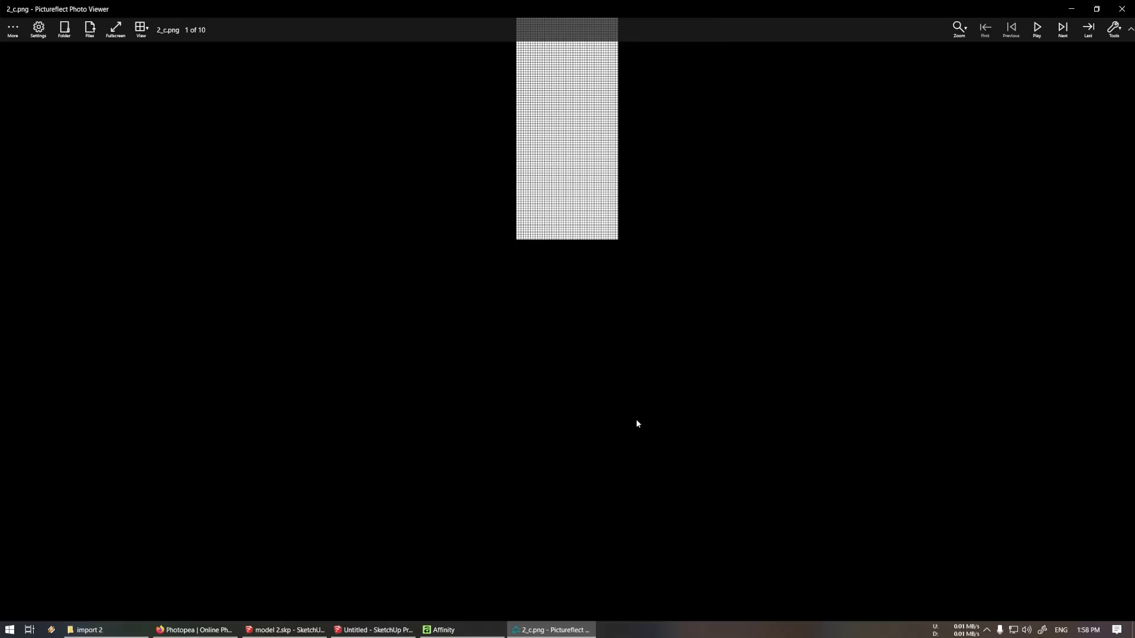
# Compare the finished texture maps of the import 2 folder in the photo viewer, including 2_i.png and 2_d.png, and close it
pyautogui.scroll(-2, 538, 434)
pyautogui.scroll(-1, 553, 443)
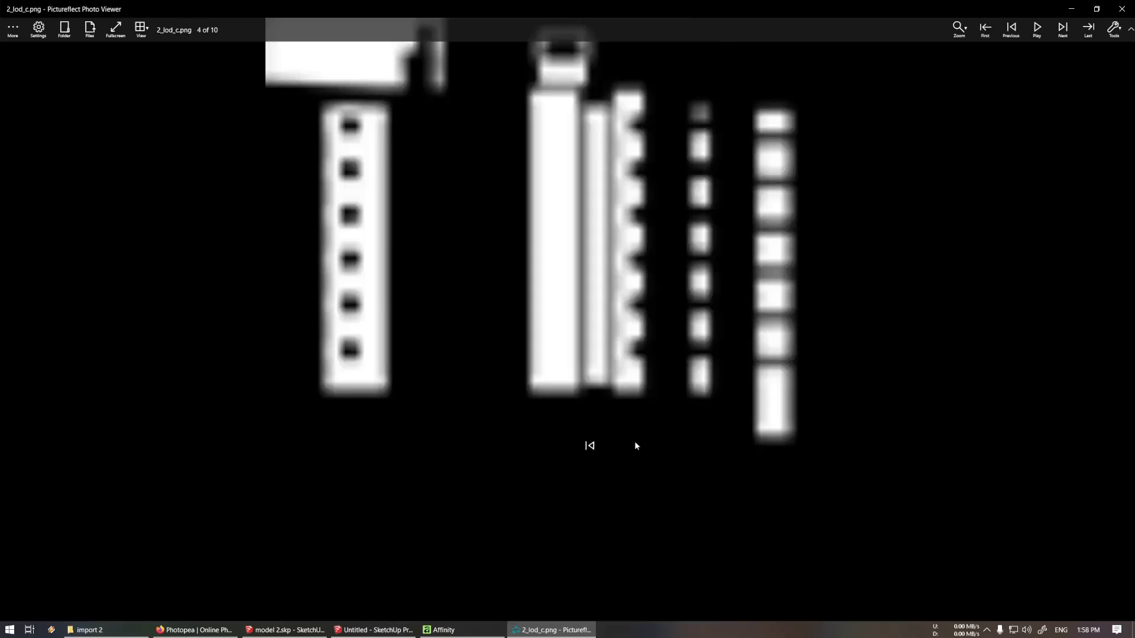
pyautogui.click(590, 445)
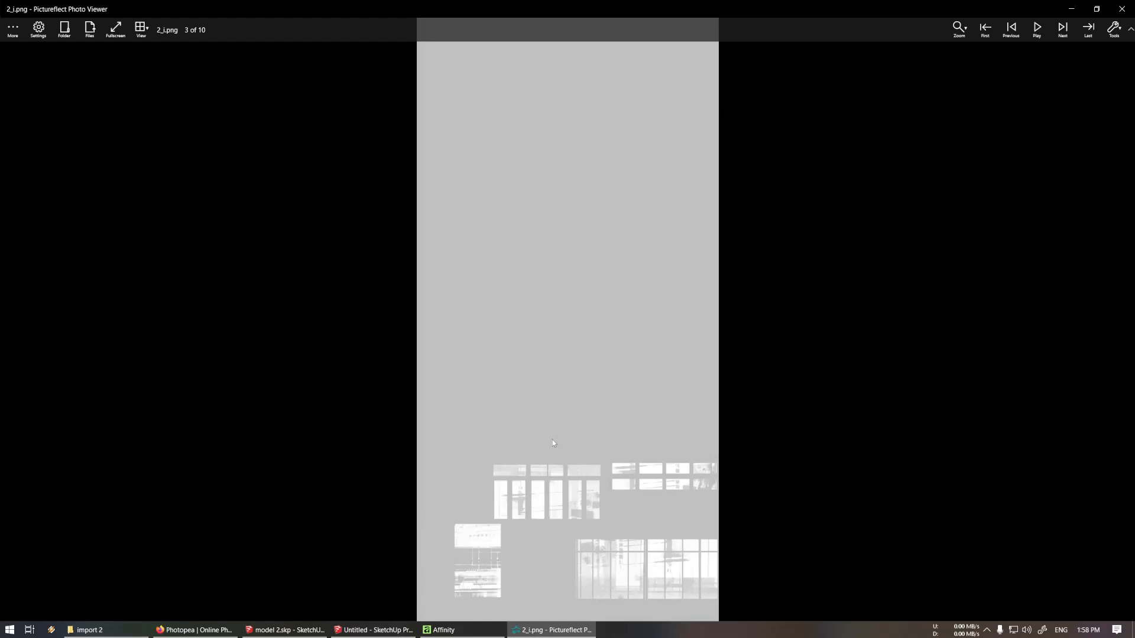
pyautogui.click(577, 443)
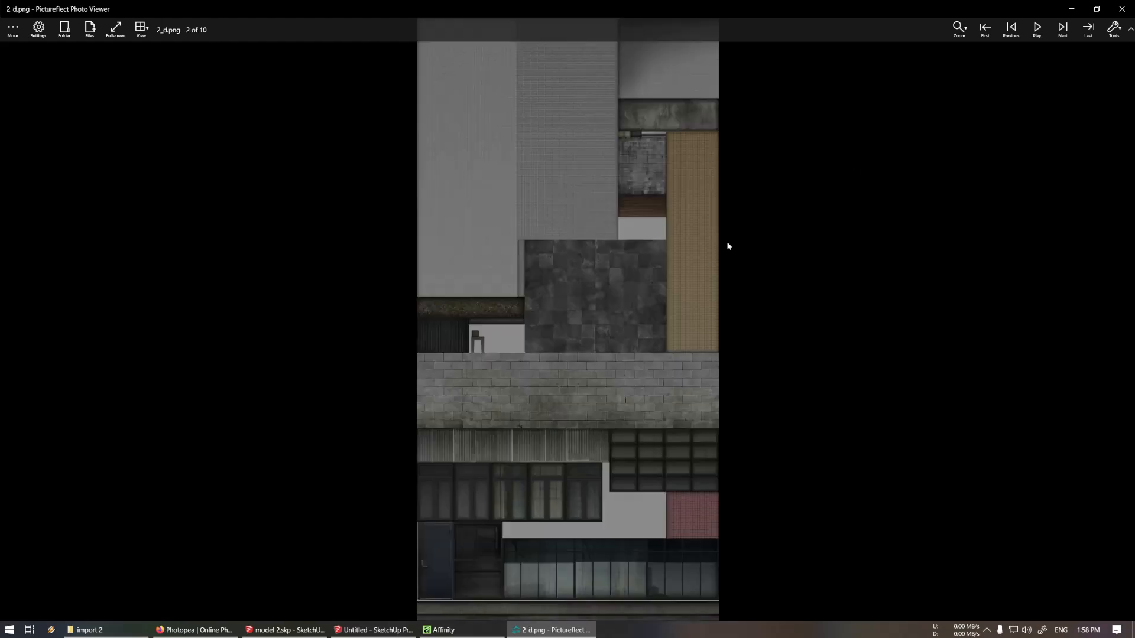
pyautogui.scroll(1, 728, 246)
pyautogui.scroll(-1, 599, 305)
pyautogui.click(1122, 9)
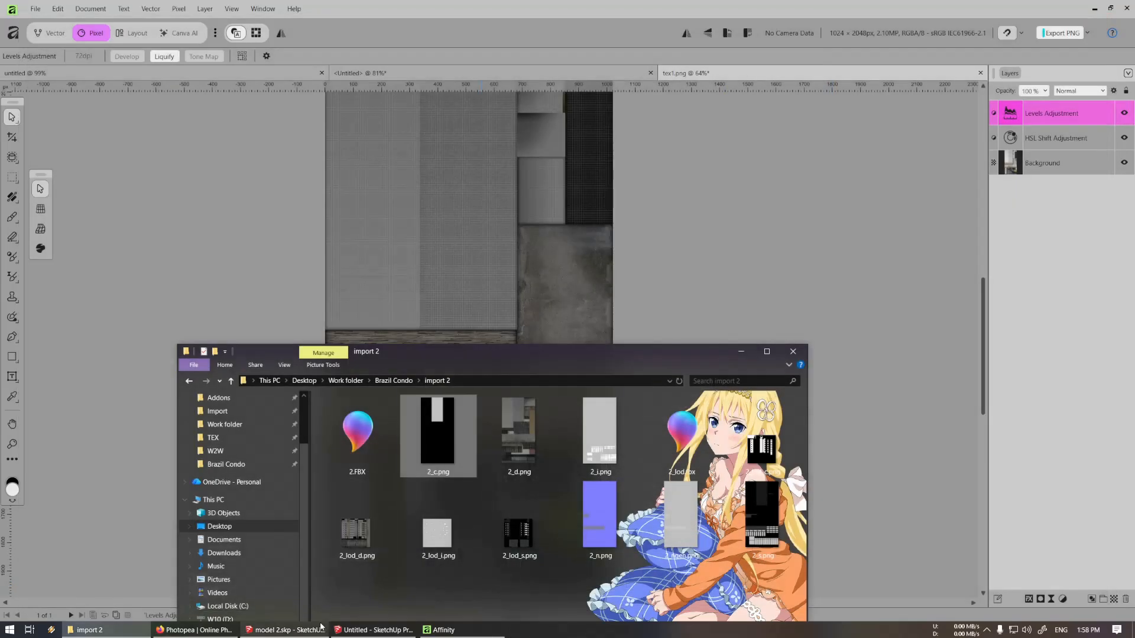
# Switch to the Untitled SketchUp model, sample the facade material tex2, and replace its texture image with 2_d.png from the import 2 folder
pyautogui.click(359, 631)
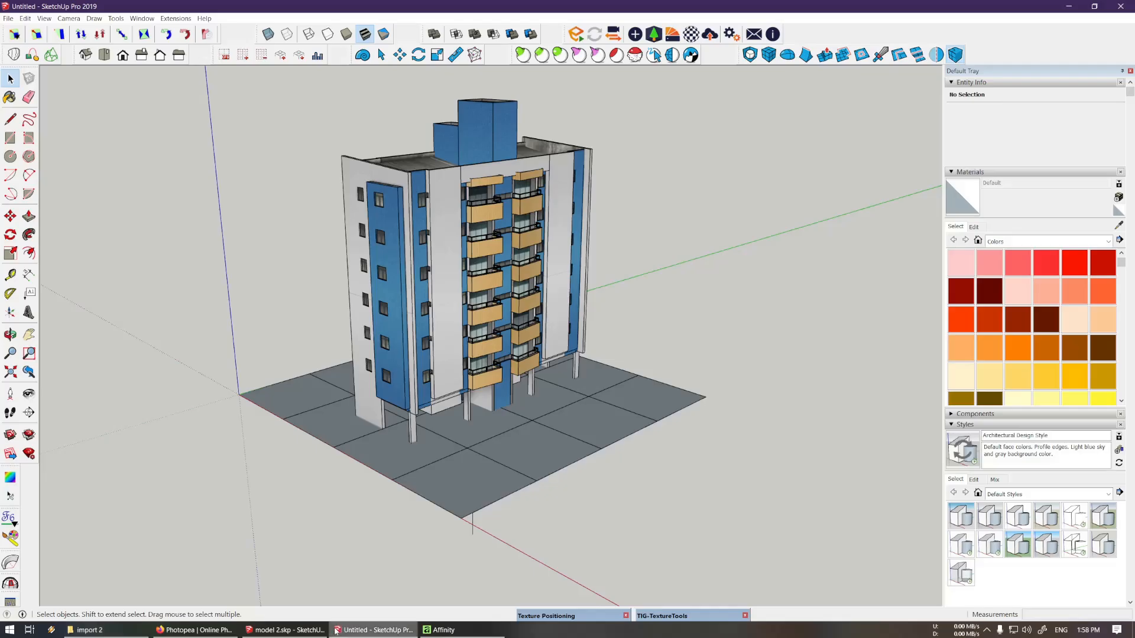
pyautogui.press('b')
pyautogui.scroll(3, 413, 343)
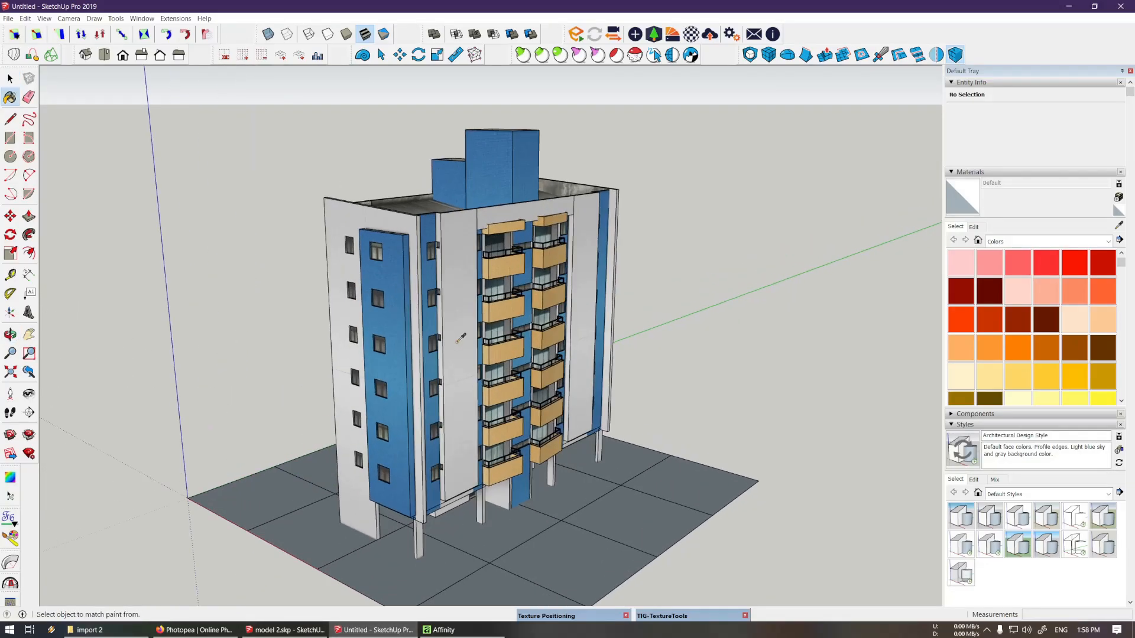
pyautogui.keyDown('alt'); pyautogui.click(587, 314); pyautogui.keyUp('alt')
pyautogui.click(973, 227)
pyautogui.click(1037, 336)
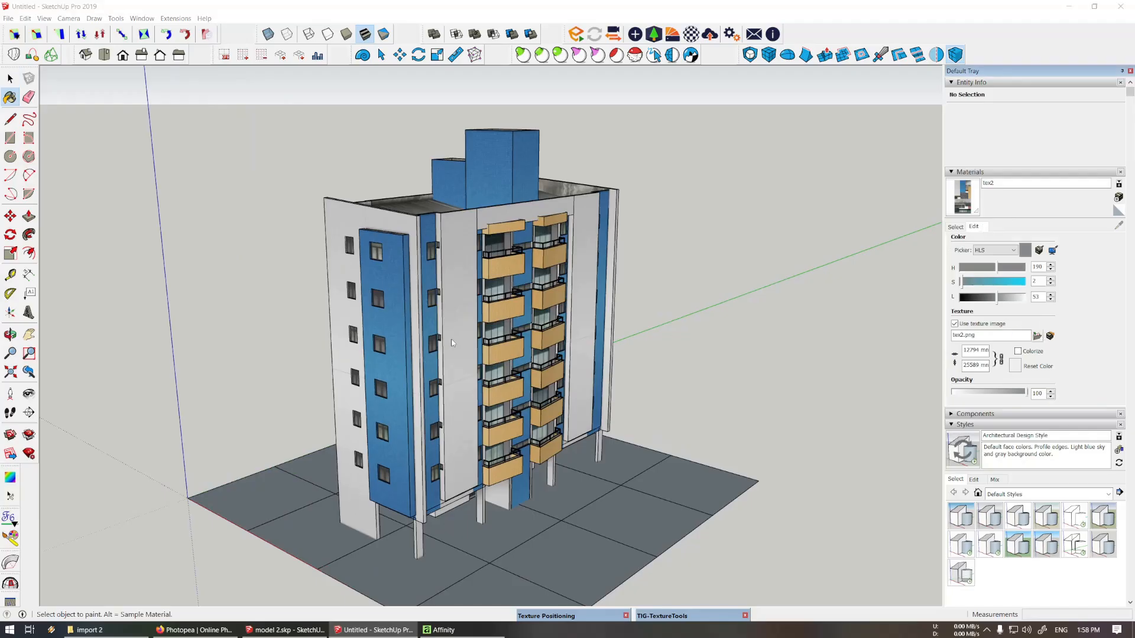
pyautogui.doubleClick(483, 283)
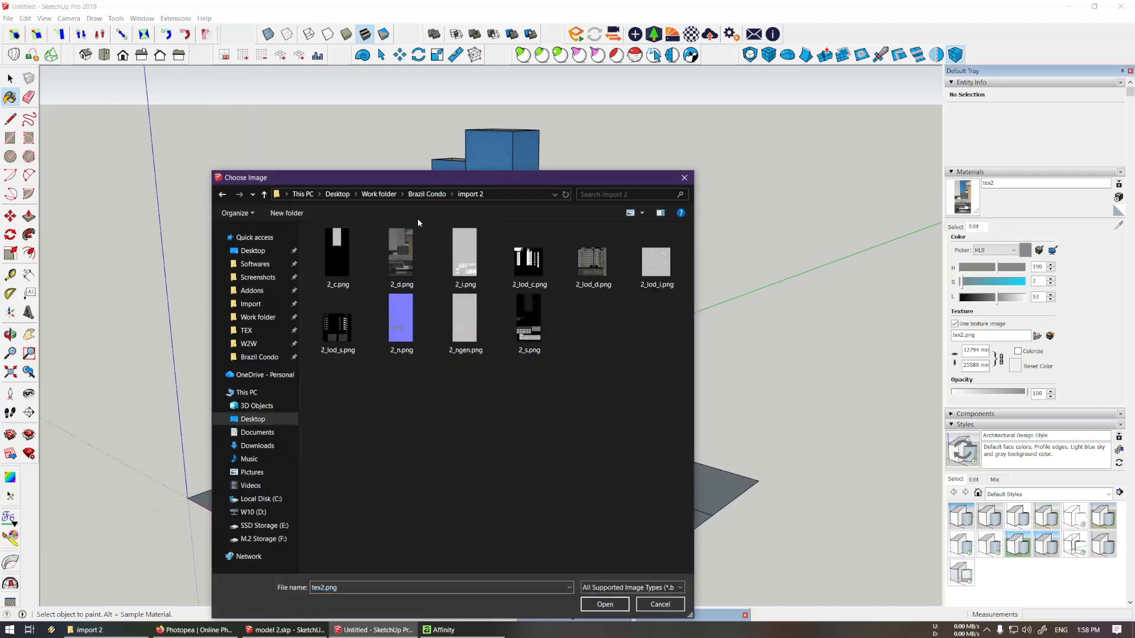
pyautogui.doubleClick(408, 264)
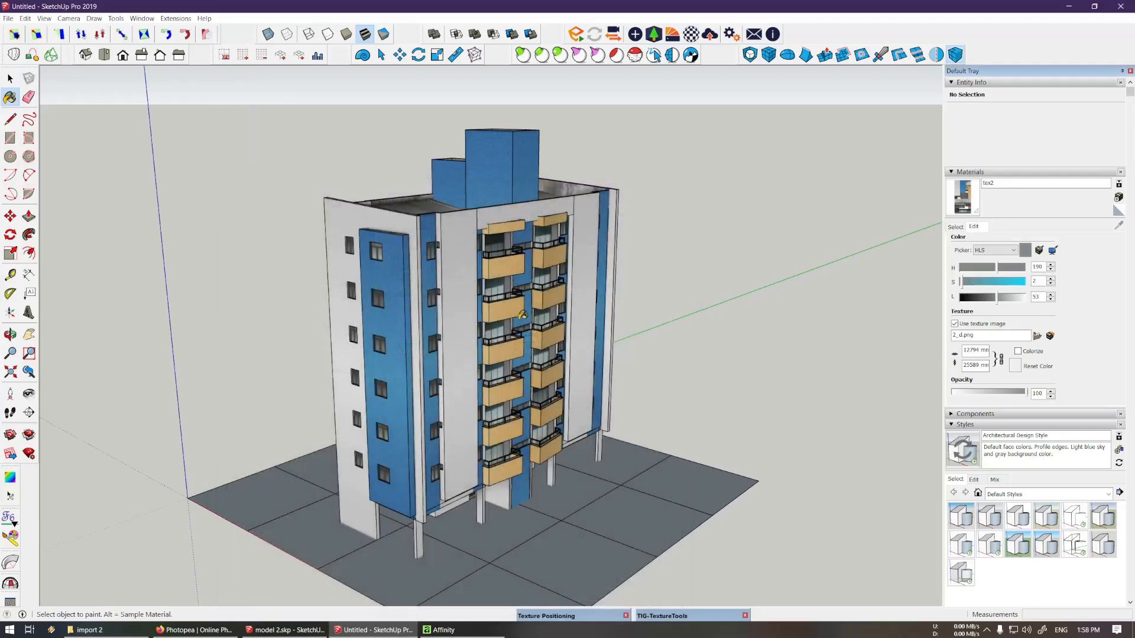
pyautogui.moveTo(408, 263); pyautogui.dragTo(1134, 444, button='middle')
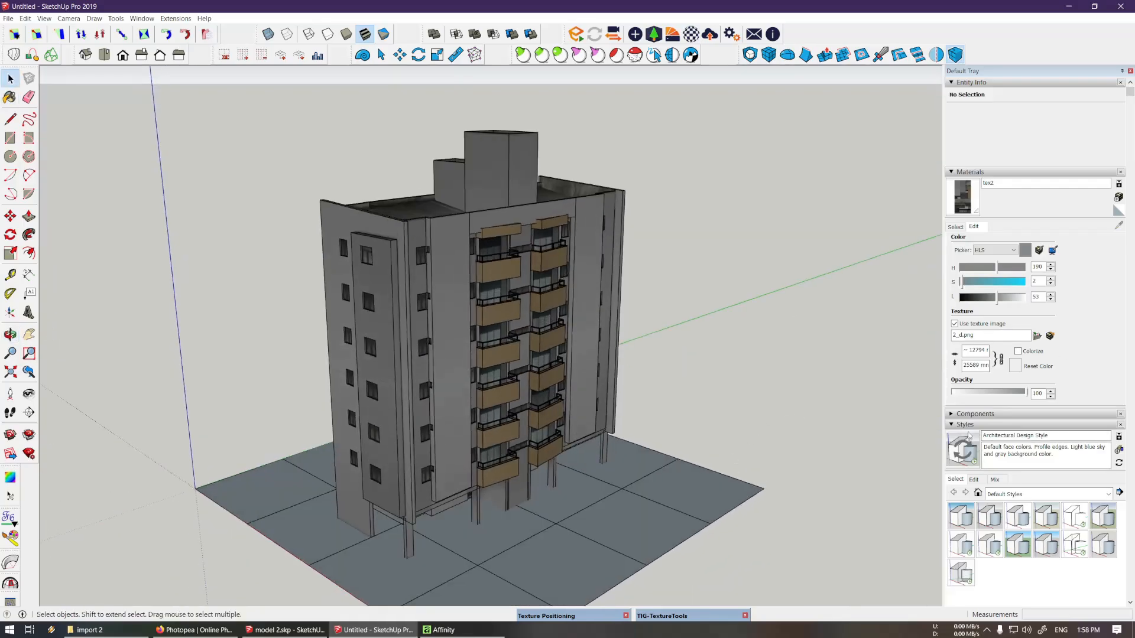
# Turn off edge display in the current style's edge settings
pyautogui.click(976, 480)
pyautogui.scroll(-3, 1030, 438)
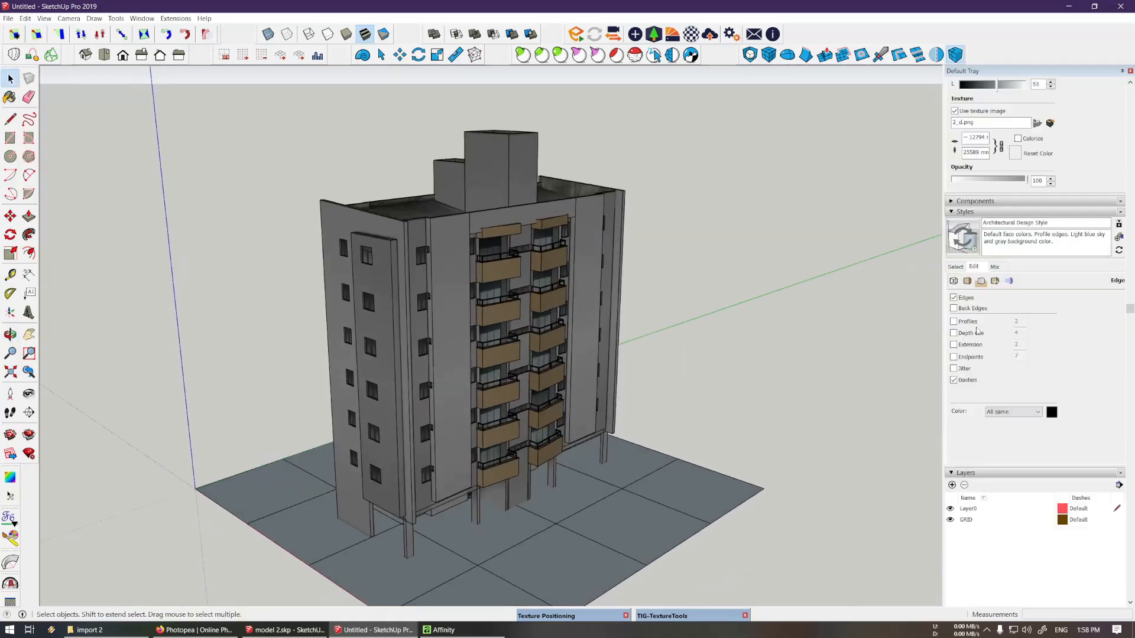
pyautogui.click(955, 299)
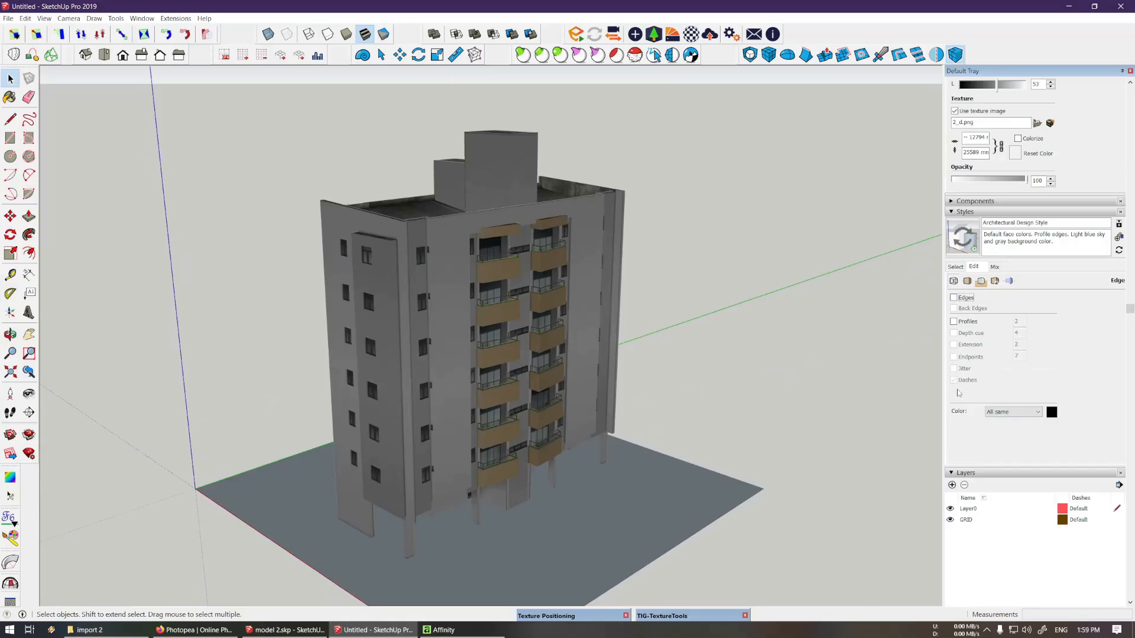
# Hide the GRID layer so the ground plane beneath the building is not displayed
pyautogui.moveTo(329, 355); pyautogui.dragTo(329, 313, button='middle')
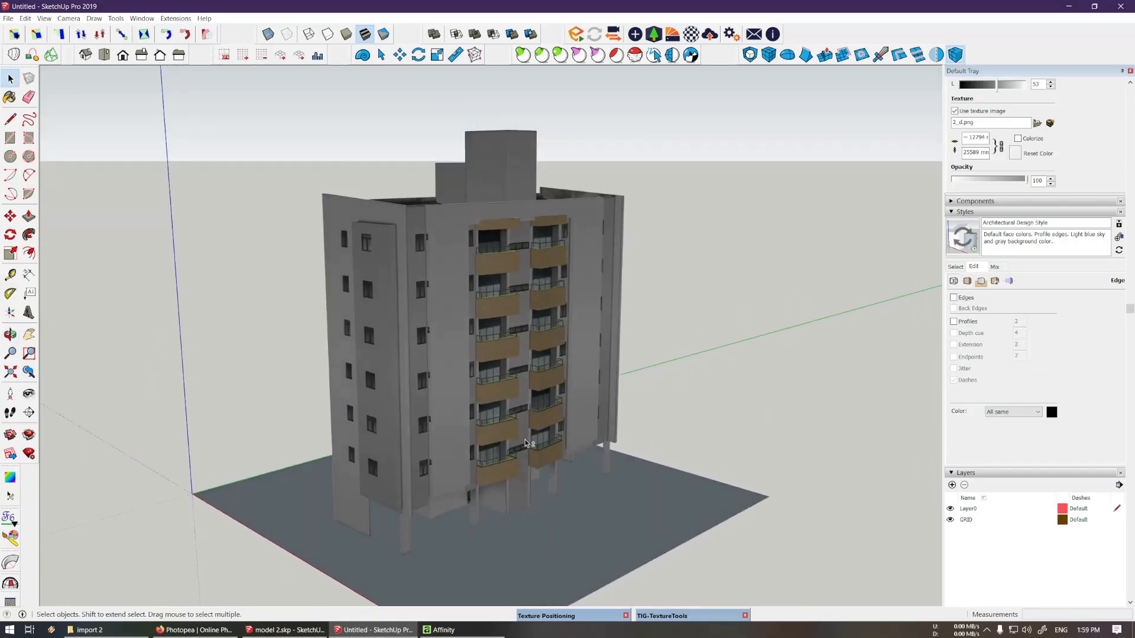
pyautogui.moveTo(528, 443); pyautogui.dragTo(535, 473, button='middle')
pyautogui.click(565, 468)
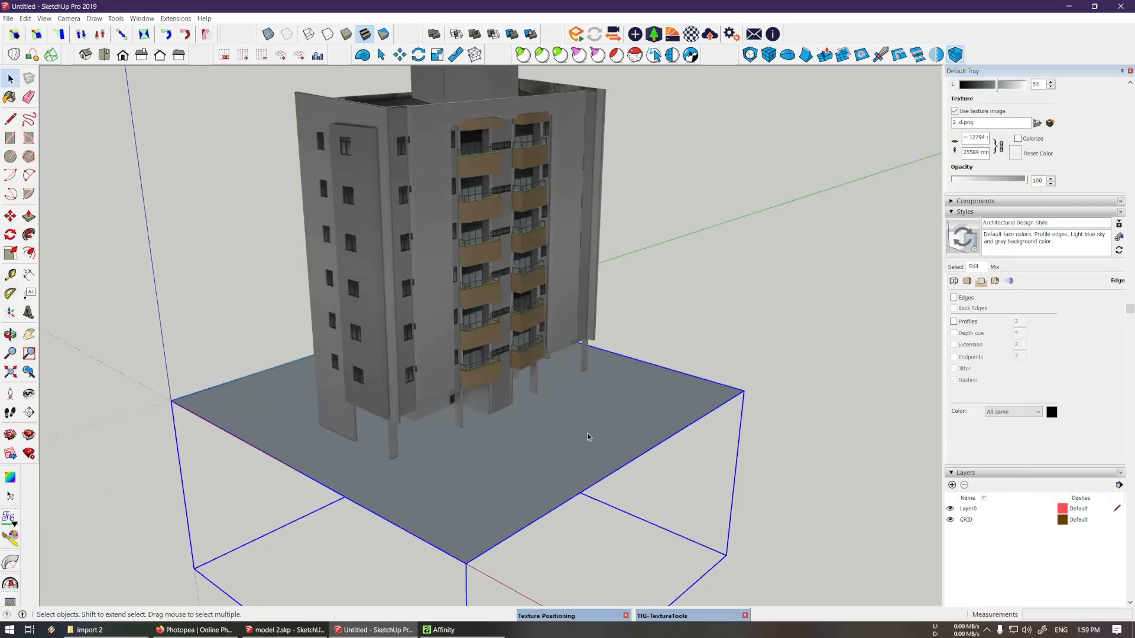
pyautogui.moveTo(587, 436); pyautogui.dragTo(607, 439, button='middle')
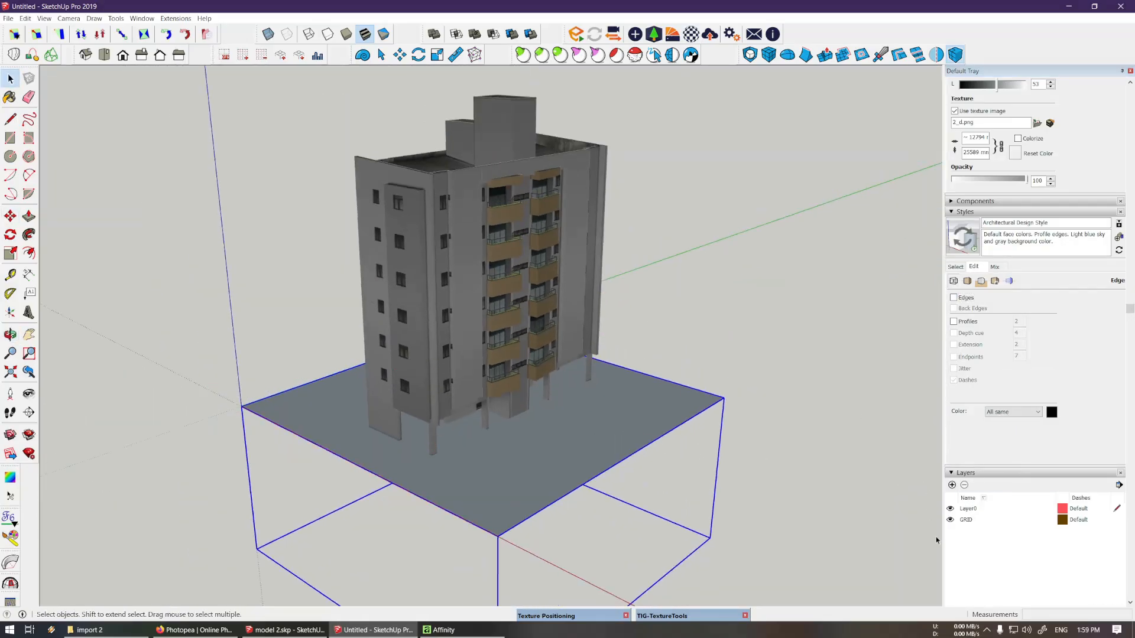
pyautogui.click(950, 520)
# Examine the retextured building from several sides and above
pyautogui.scroll(1, 526, 378)
pyautogui.moveTo(530, 396); pyautogui.dragTo(826, 281, button='middle')
pyautogui.moveTo(532, 289); pyautogui.dragTo(673, 355, button='middle')
pyautogui.moveTo(533, 345); pyautogui.dragTo(650, 355, button='middle')
pyautogui.scroll(-2, 524, 302)
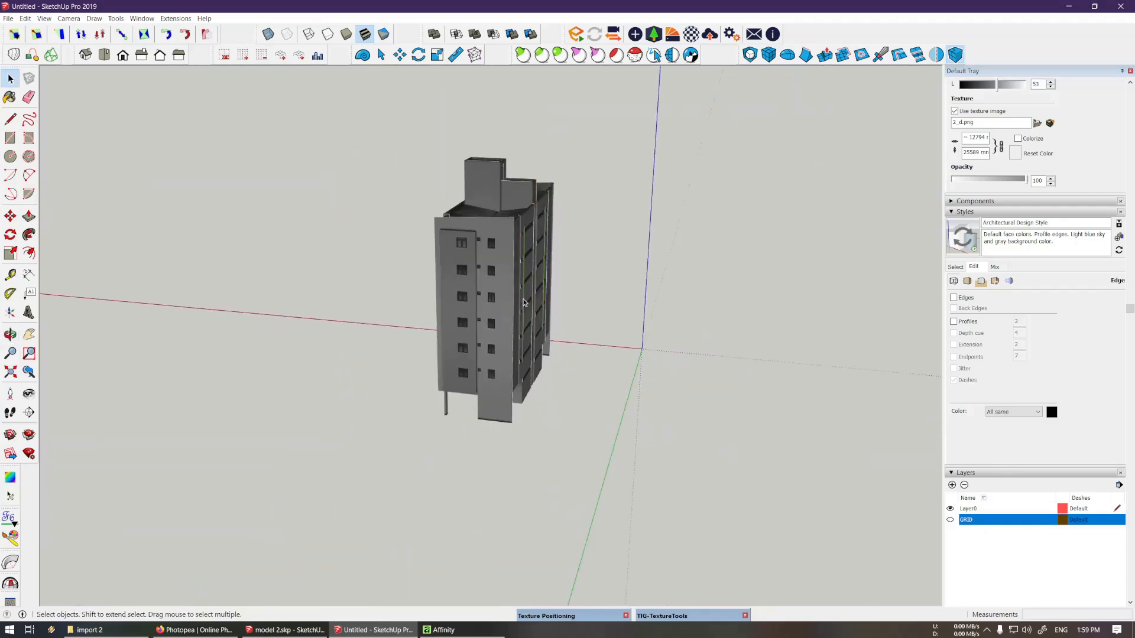
pyautogui.moveTo(524, 301); pyautogui.dragTo(597, 319, button='middle')
pyautogui.moveTo(319, 100); pyautogui.dragTo(730, 482)
pyautogui.moveTo(331, 322); pyautogui.dragTo(568, 348, button='middle')
pyautogui.click(575, 426)
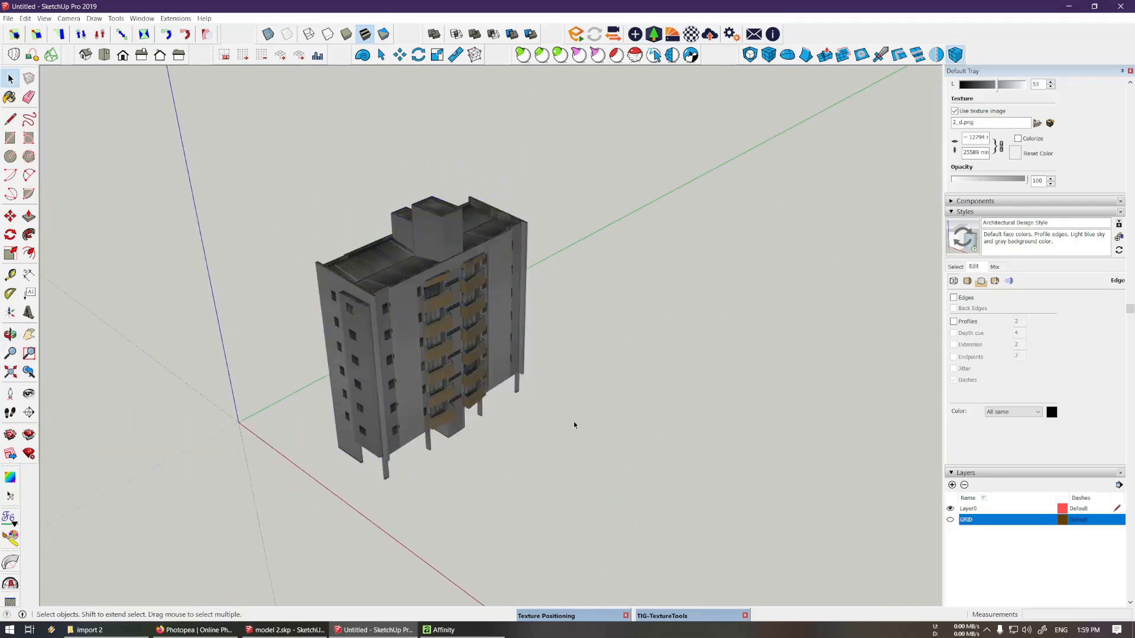
pyautogui.moveTo(390, 384); pyautogui.dragTo(450, 379, button='middle')
# Set the shadow settings to Light 0 and Dark 80, and enable using the sun for shading
pyautogui.scroll(-3, 1061, 395)
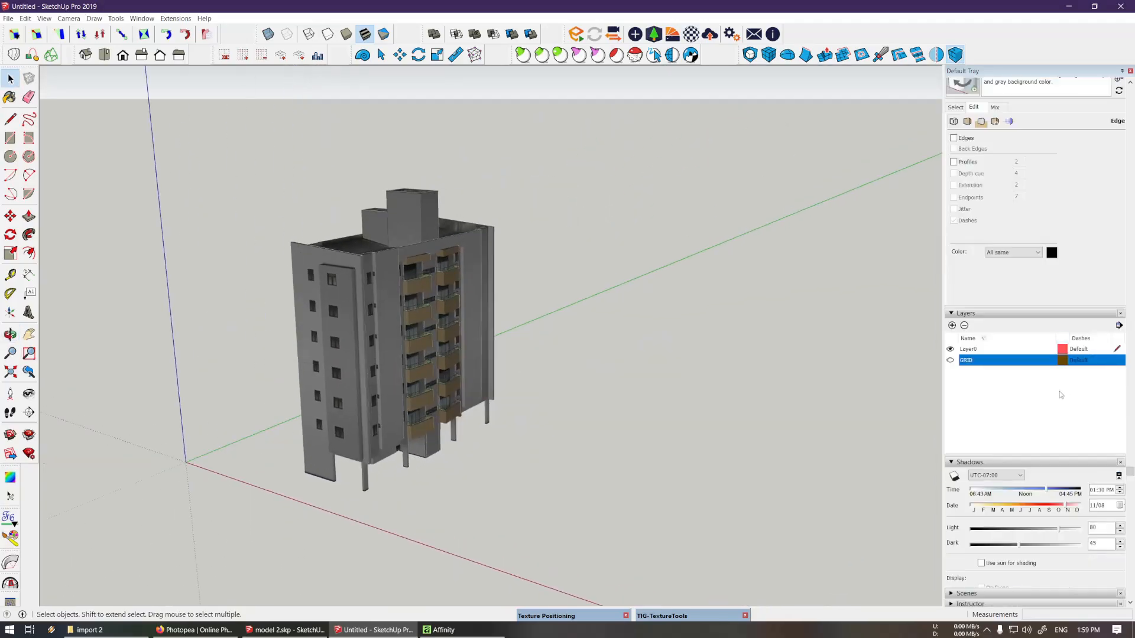
pyautogui.scroll(-2, 1059, 392)
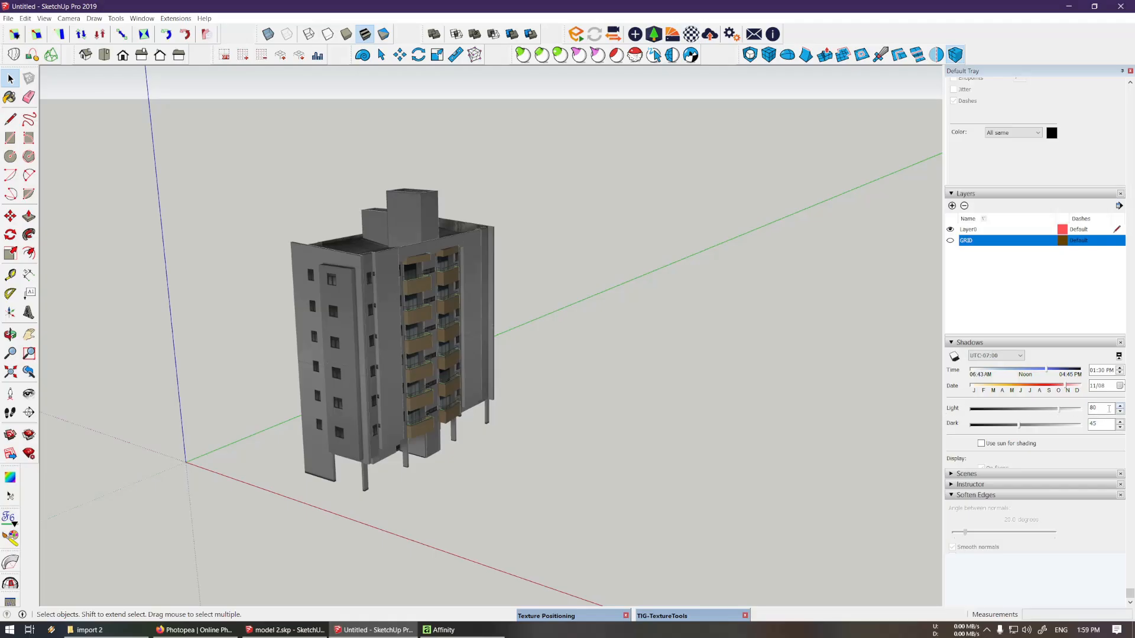
pyautogui.doubleClick(1109, 408)
pyautogui.write('0')
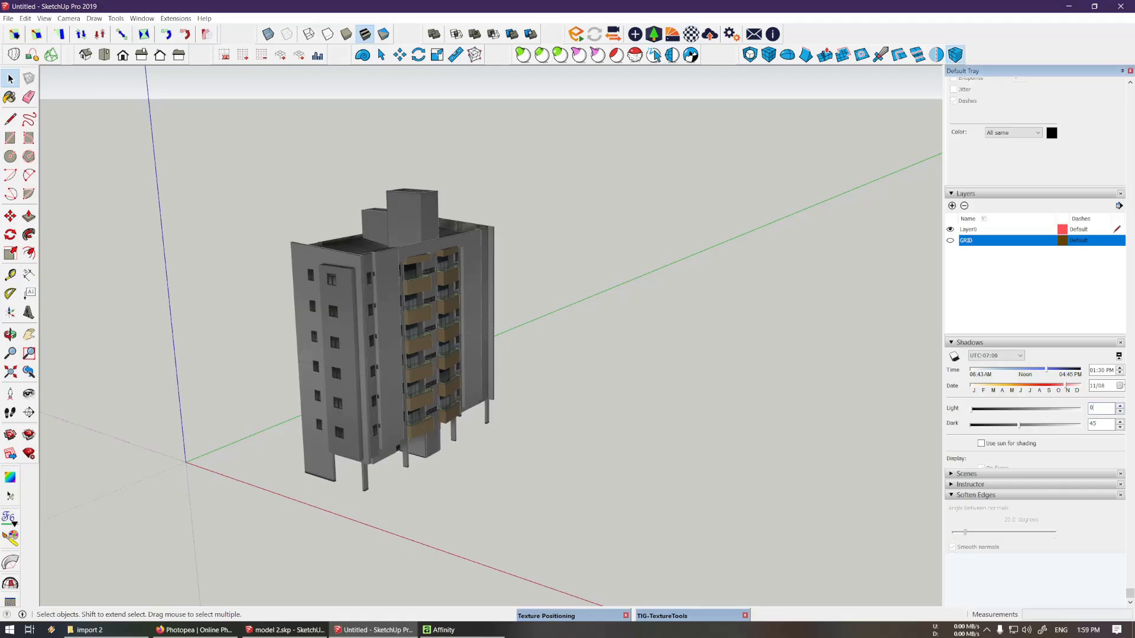
pyautogui.doubleClick(1101, 424)
pyautogui.write('80')
pyautogui.click(982, 444)
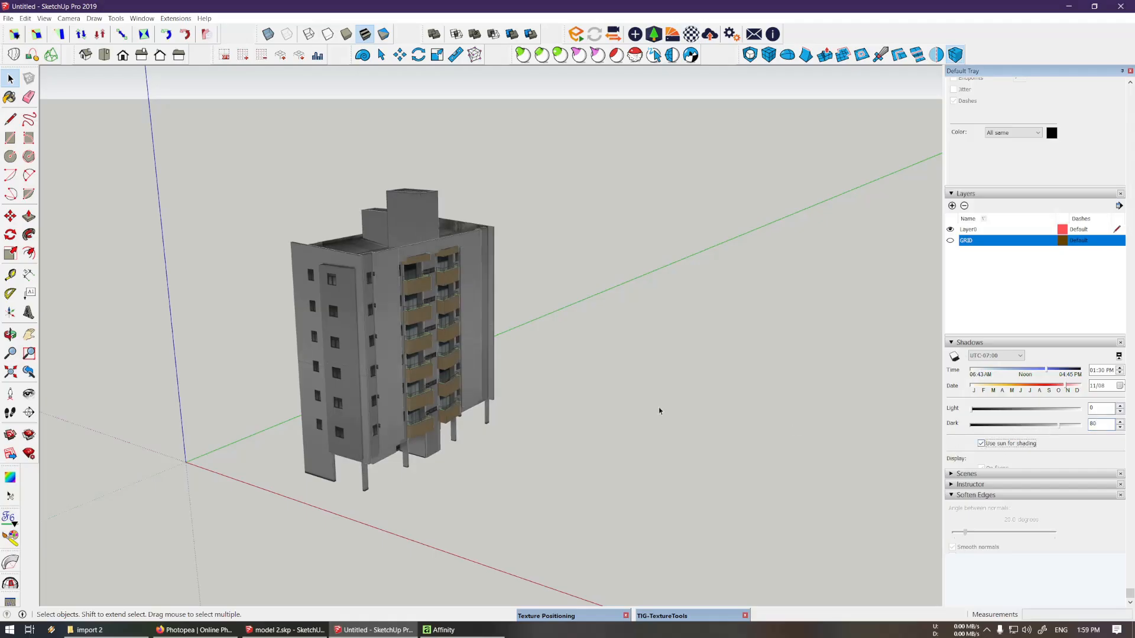
# Turn off the sky in the style's background settings
pyautogui.moveTo(659, 411)
pyautogui.mouseDown(button='middle')
pyautogui.moveTo(558, 428)
pyautogui.moveTo(509, 368)
pyautogui.moveTo(406, 367)
pyautogui.moveTo(417, 407)
pyautogui.moveTo(636, 406)
pyautogui.moveTo(417, 391)
pyautogui.mouseUp(button='middle')
pyautogui.scroll(3, 508, 368)
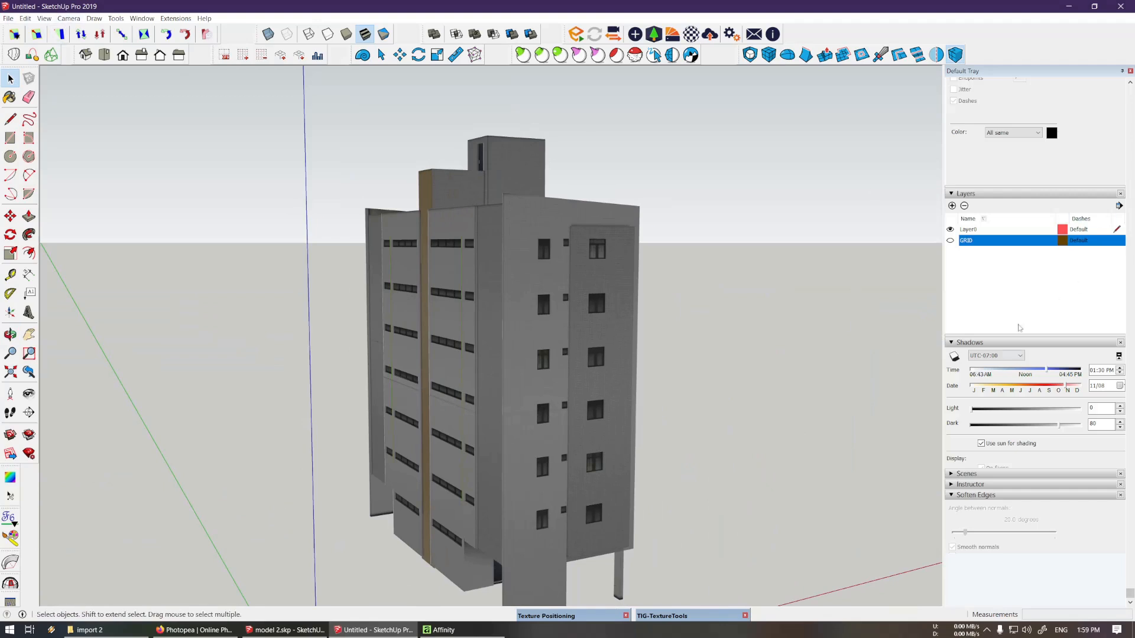
pyautogui.scroll(6, 1021, 326)
pyautogui.click(982, 375)
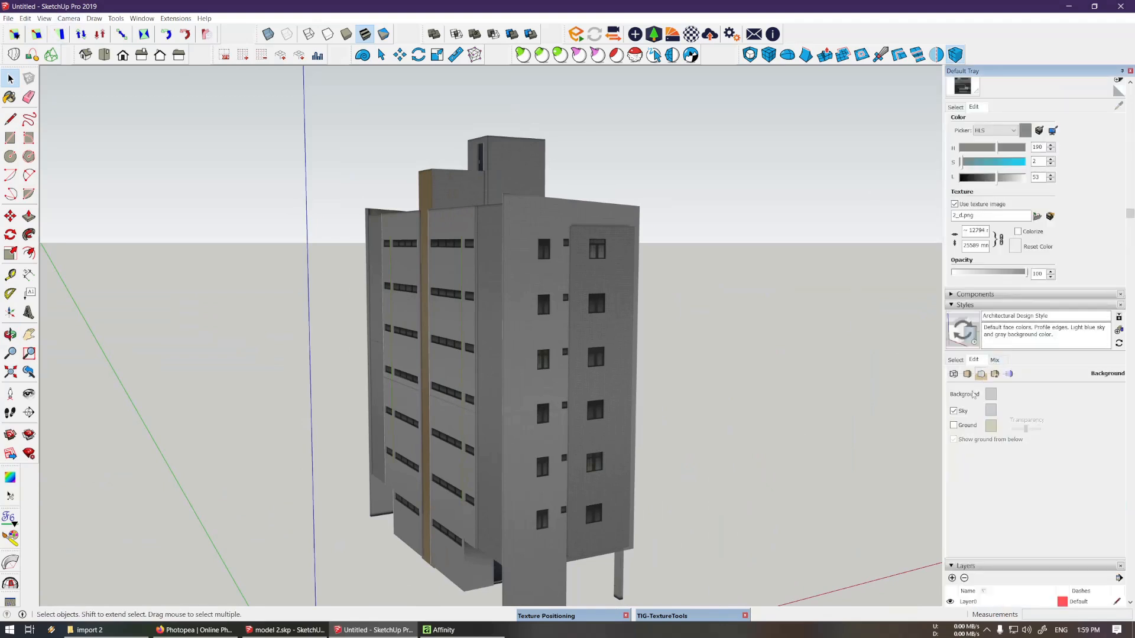
pyautogui.click(953, 412)
# Change the camera from perspective to parallel projection
pyautogui.moveTo(544, 332); pyautogui.dragTo(266, 331, button='middle')
pyautogui.click(69, 18)
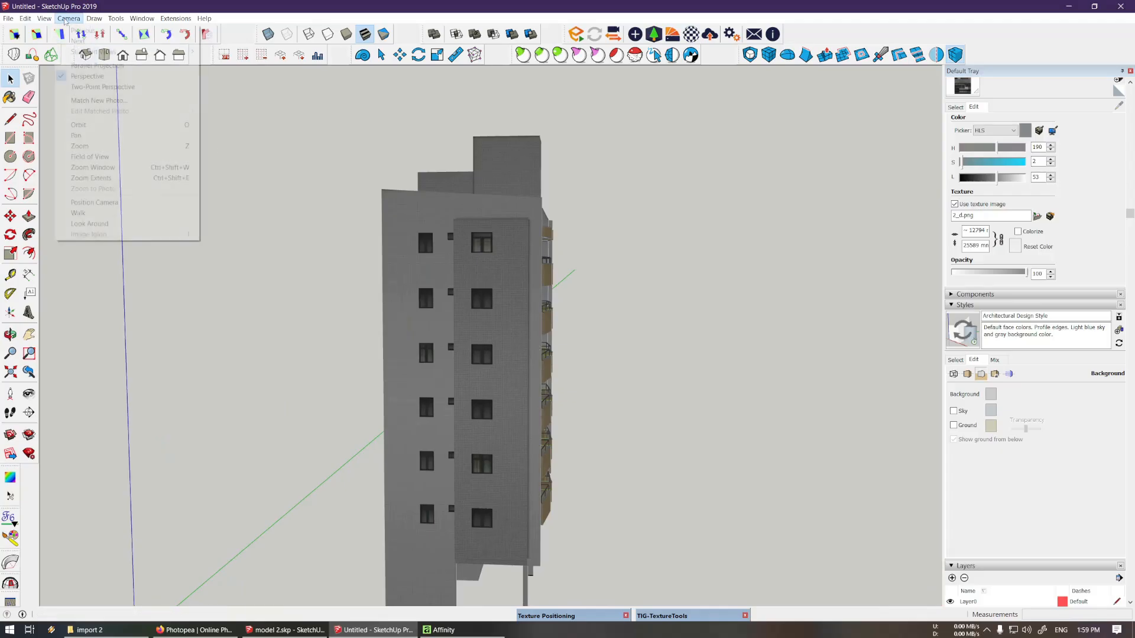
pyautogui.click(85, 66)
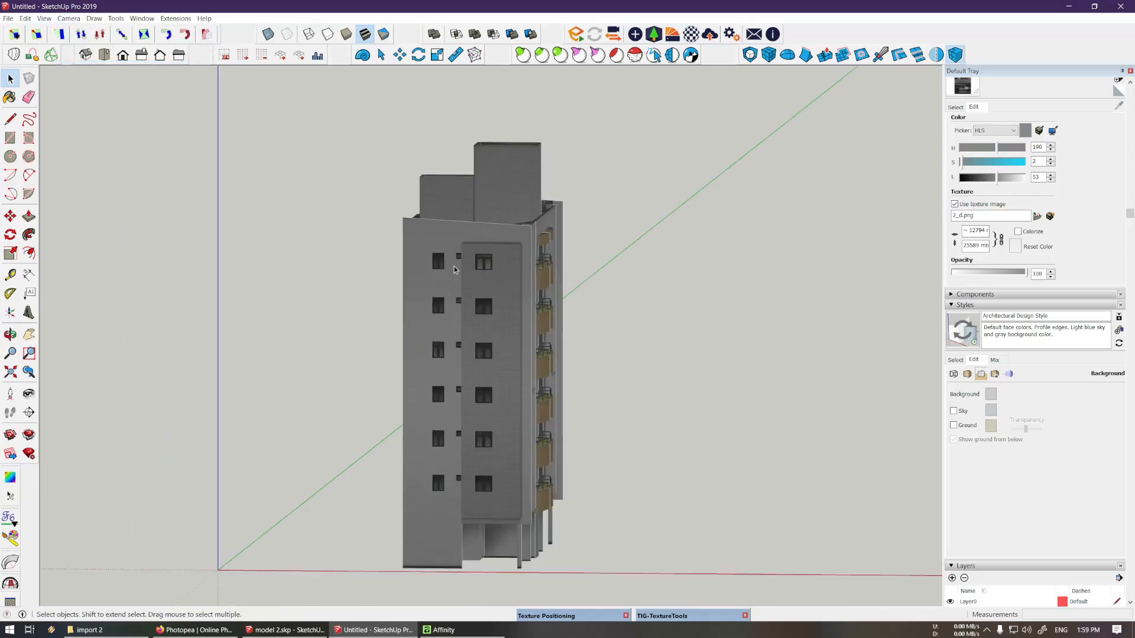
# Detach the standard view controls into the drawing area and inspect the building from the top, front, right, back and left
pyautogui.moveTo(76, 55); pyautogui.dragTo(294, 175)
pyautogui.click(307, 196)
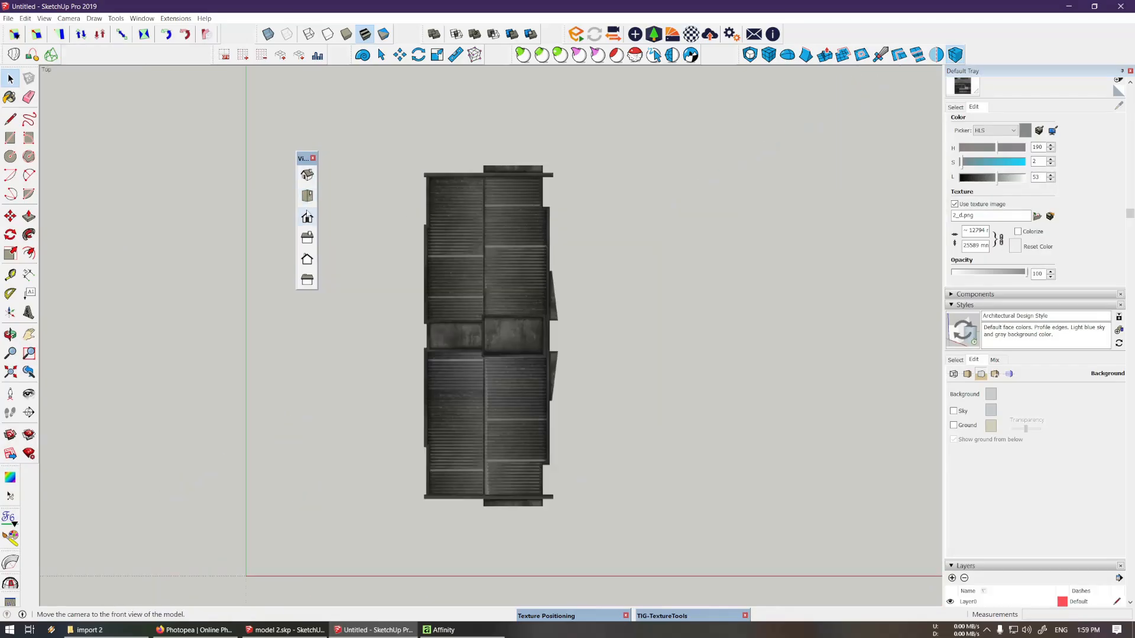
pyautogui.click(307, 219)
pyautogui.click(307, 237)
pyautogui.click(307, 279)
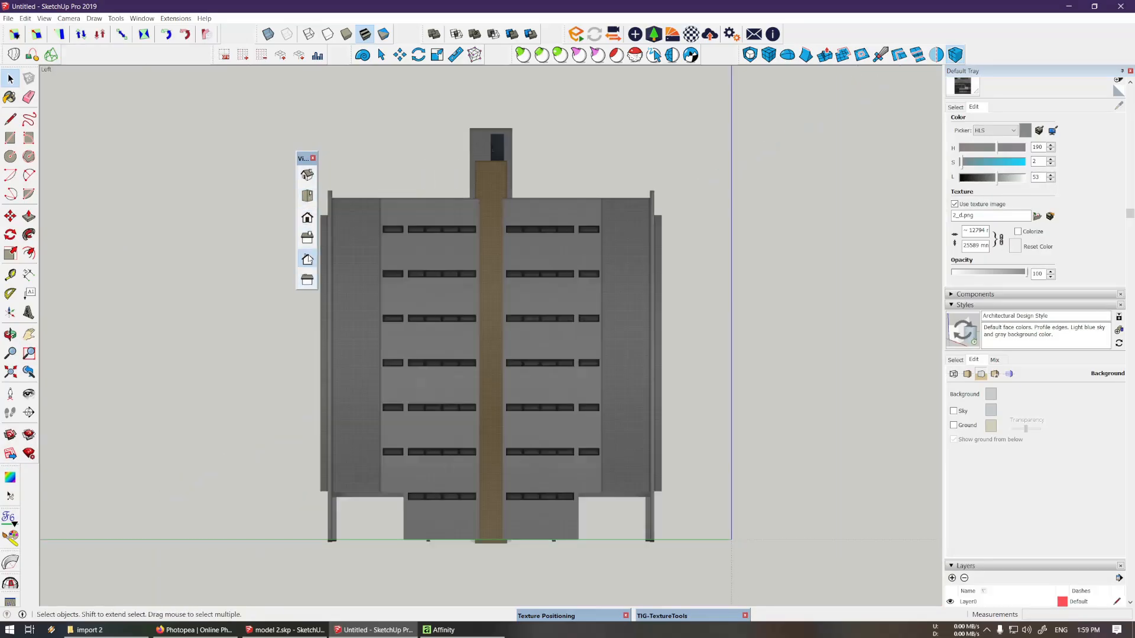
pyautogui.click(307, 259)
pyautogui.click(306, 279)
pyautogui.click(307, 259)
pyautogui.click(307, 237)
pyautogui.click(307, 218)
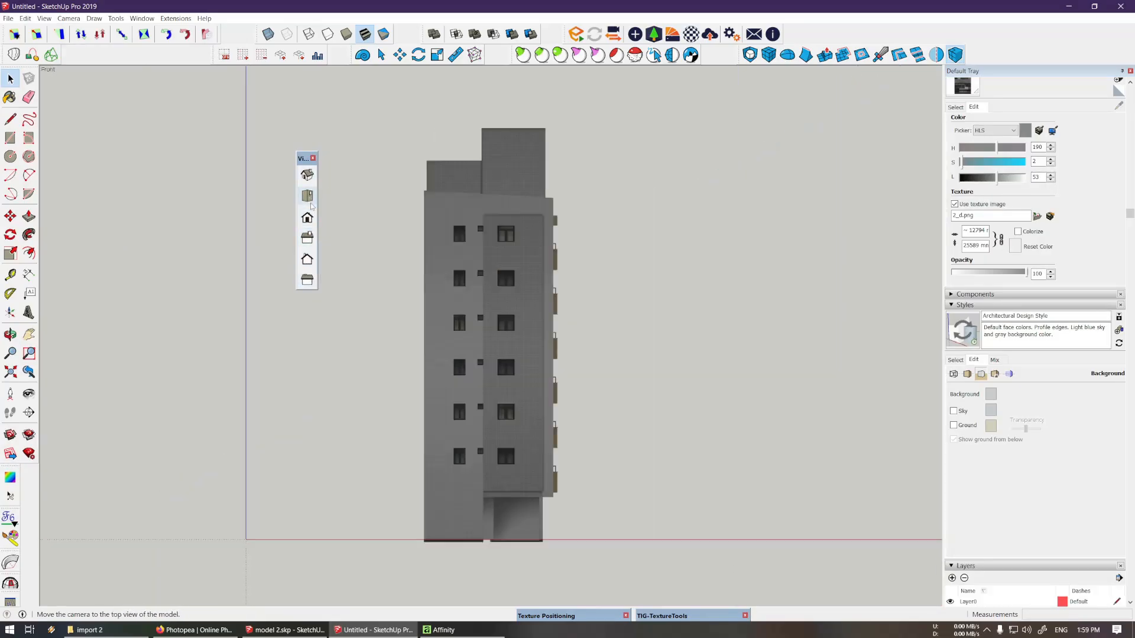
pyautogui.click(307, 196)
pyautogui.click(307, 175)
pyautogui.click(307, 218)
pyautogui.click(307, 238)
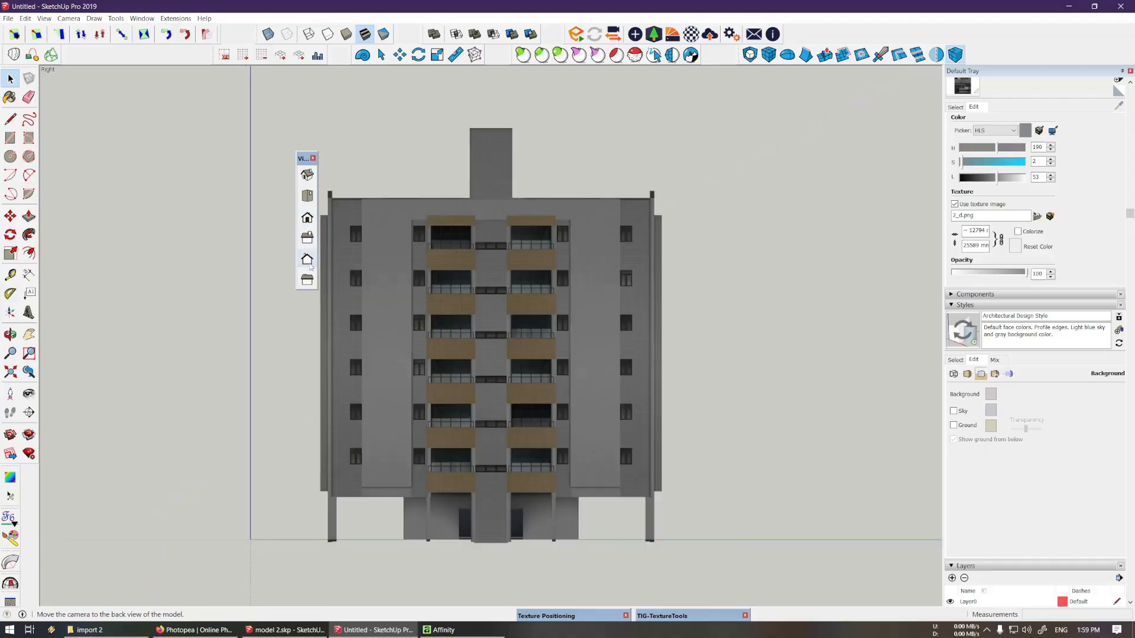
pyautogui.click(306, 279)
pyautogui.click(307, 195)
pyautogui.click(306, 218)
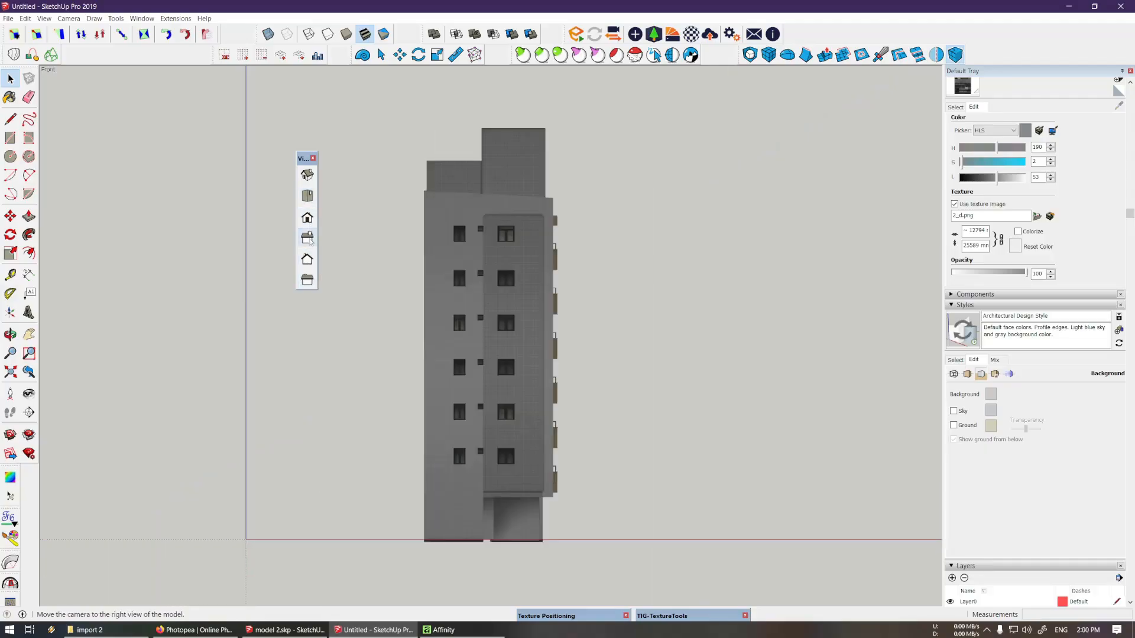
pyautogui.click(307, 237)
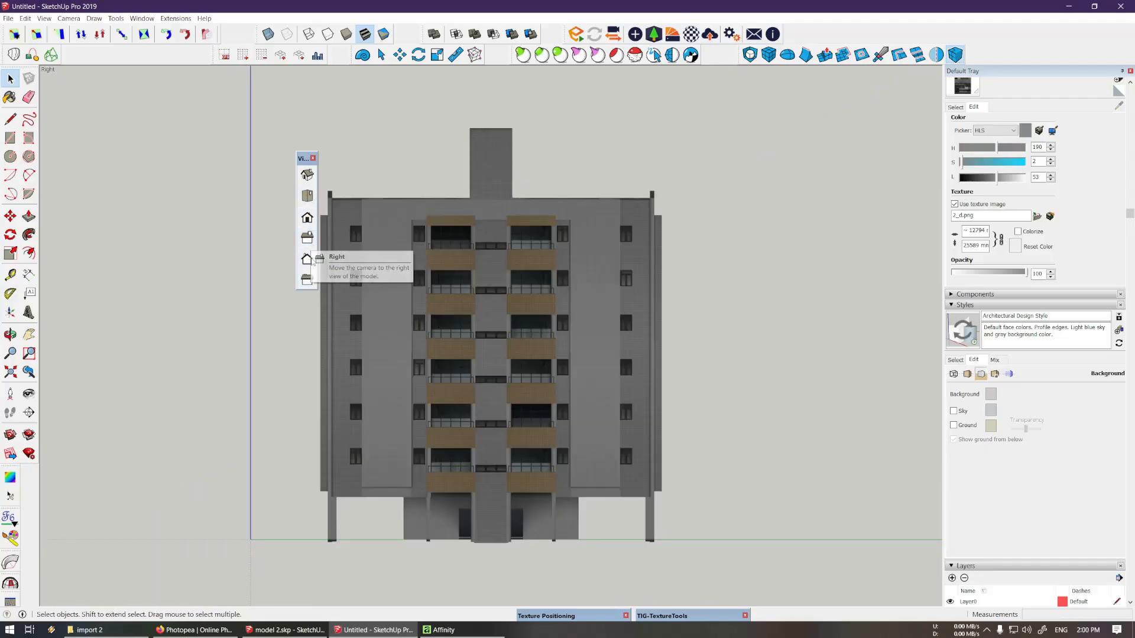
pyautogui.click(308, 280)
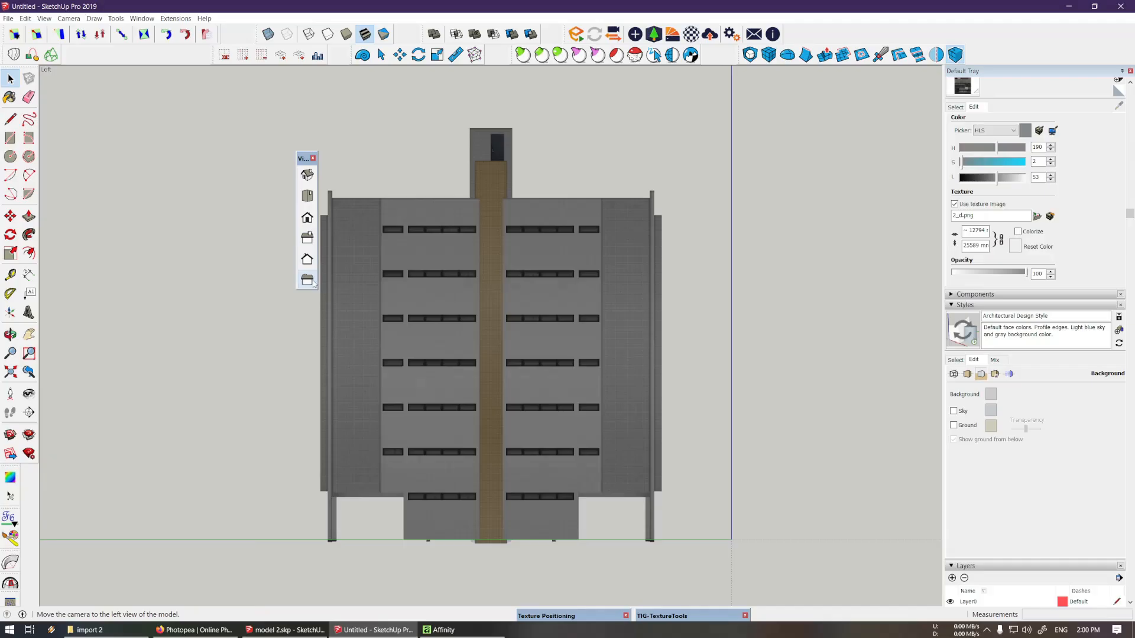
pyautogui.click(307, 175)
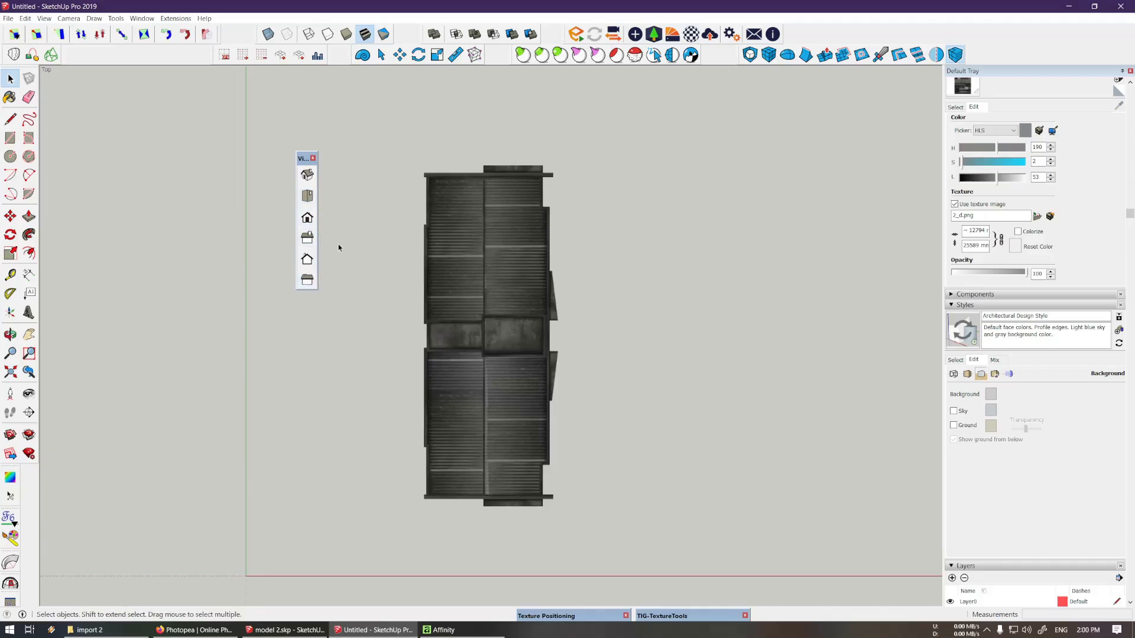
# Start a PNG 2D graphic export of the building's front view and check the image size and transparent background options
pyautogui.click(307, 218)
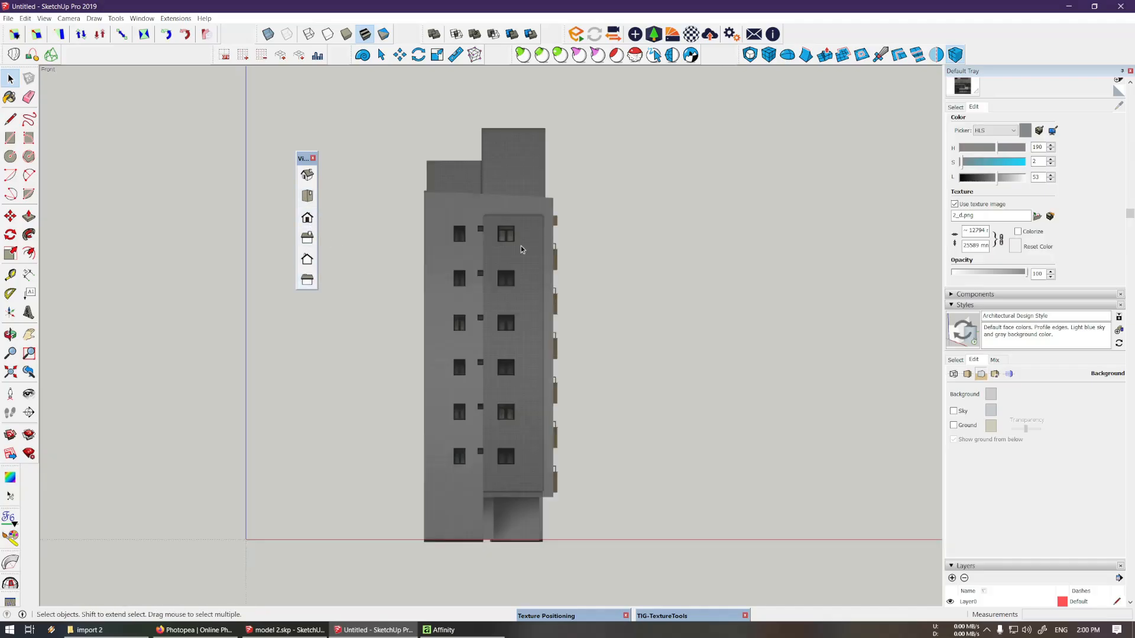
pyautogui.click(8, 18)
pyautogui.moveTo(100, 180)
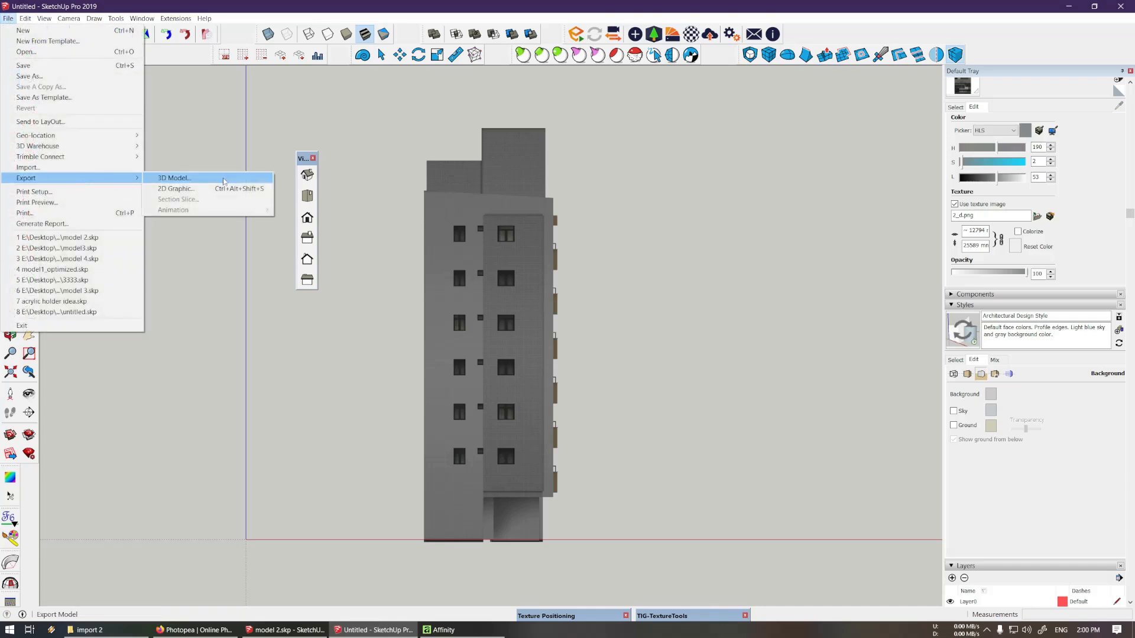
pyautogui.click(175, 188)
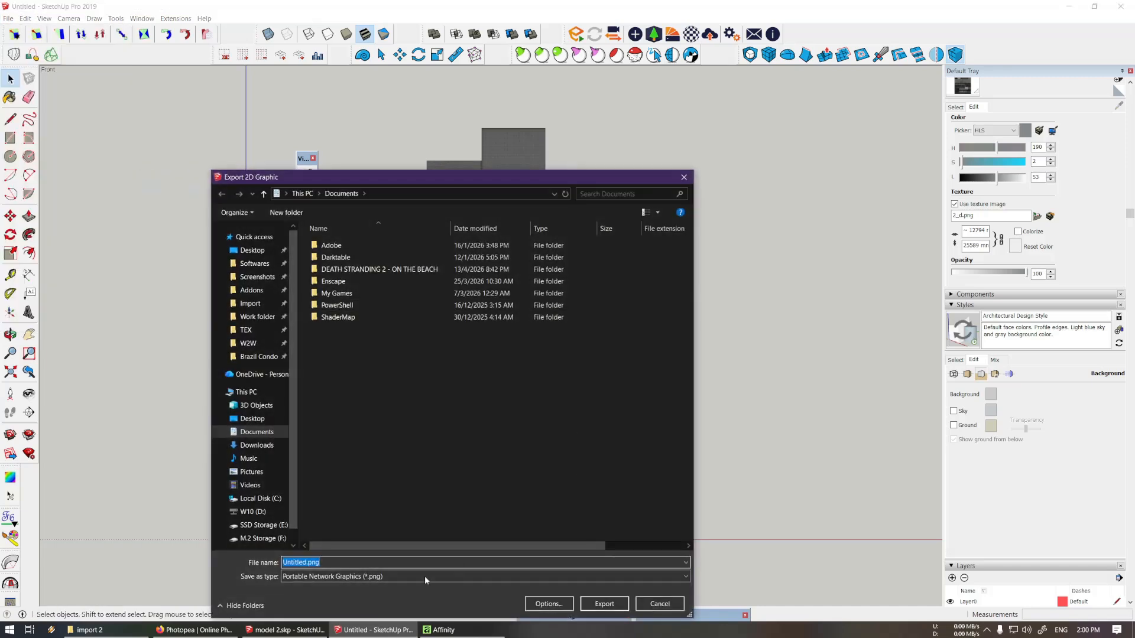
pyautogui.click(548, 604)
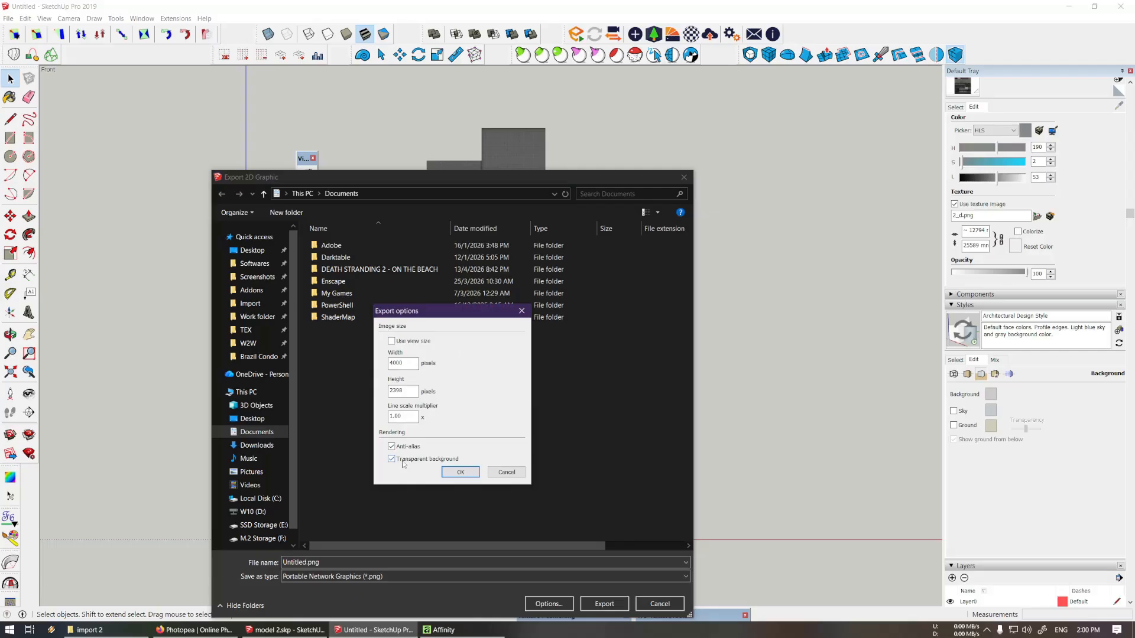
pyautogui.click(497, 474)
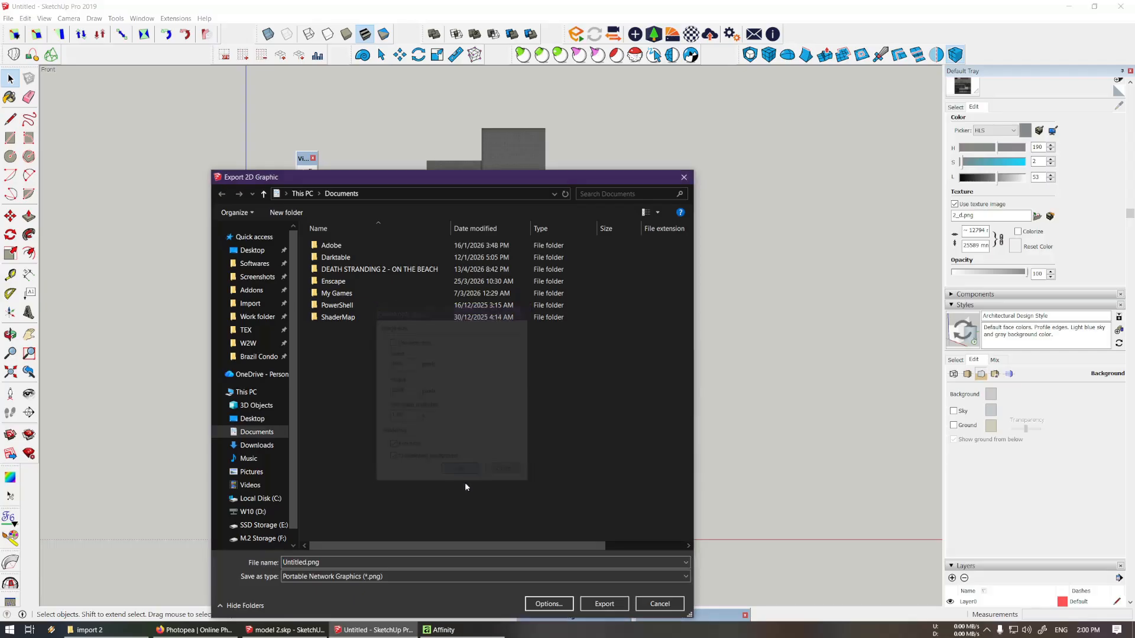
# Create a folder named lodgen inside the Brazil Condo folder and open it as the export location
pyautogui.click(251, 357)
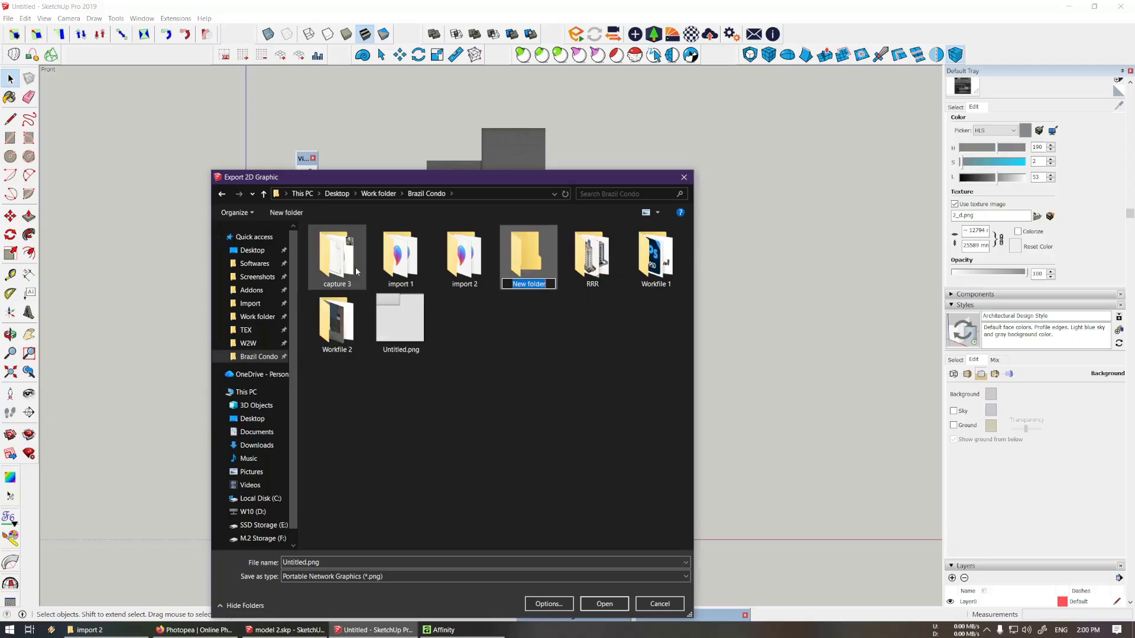
pyautogui.write('lodegen')
pyautogui.press('Return')
pyautogui.press('Return')
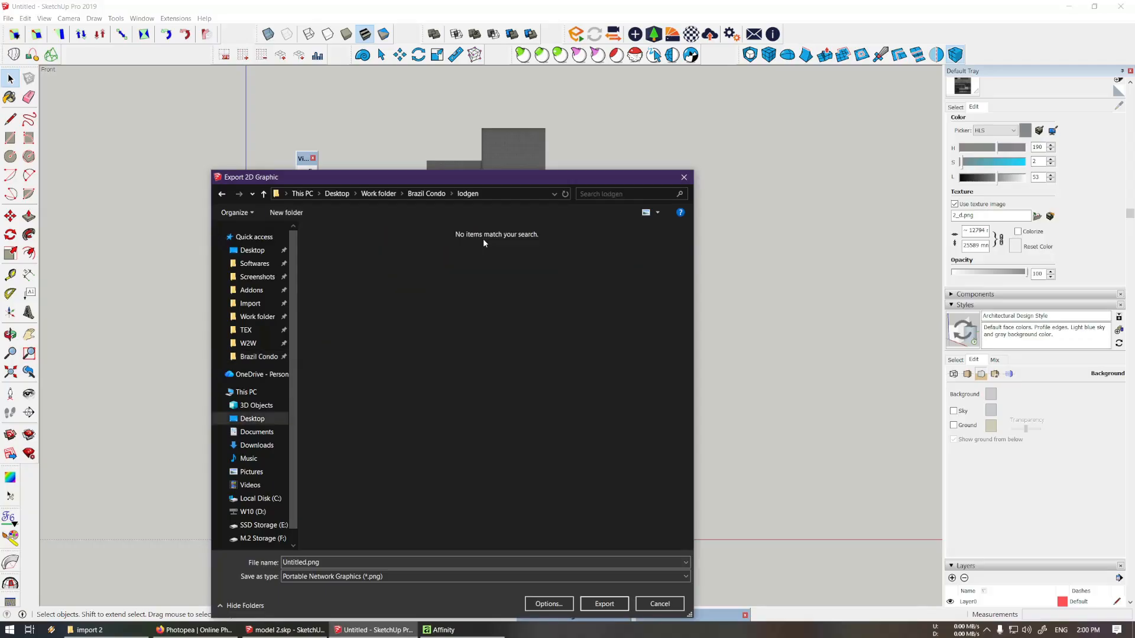
# Export the front view into the lodgen folder as a PNG named left_D
pyautogui.moveTo(467, 172); pyautogui.dragTo(542, 167)
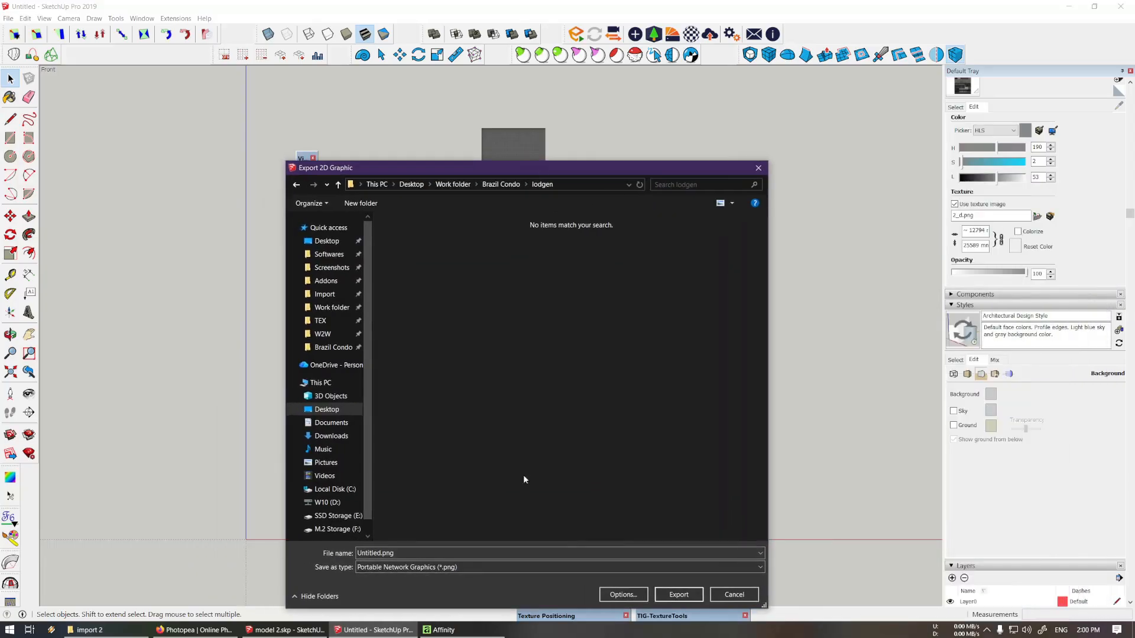
pyautogui.doubleClick(403, 552)
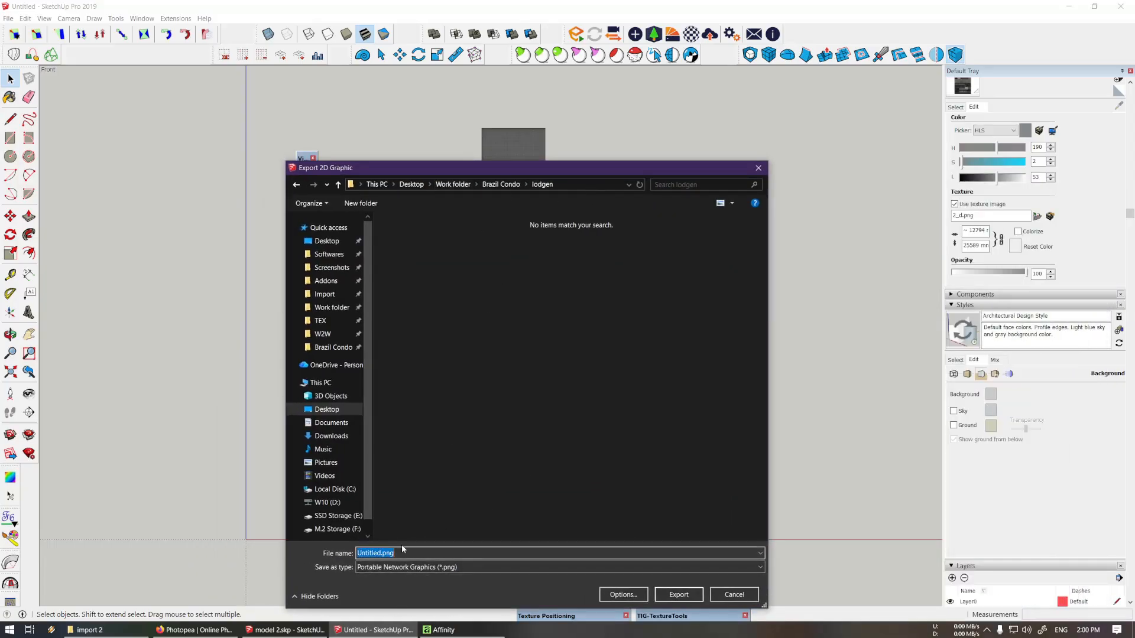
pyautogui.write('left_D')
pyautogui.press('Return')
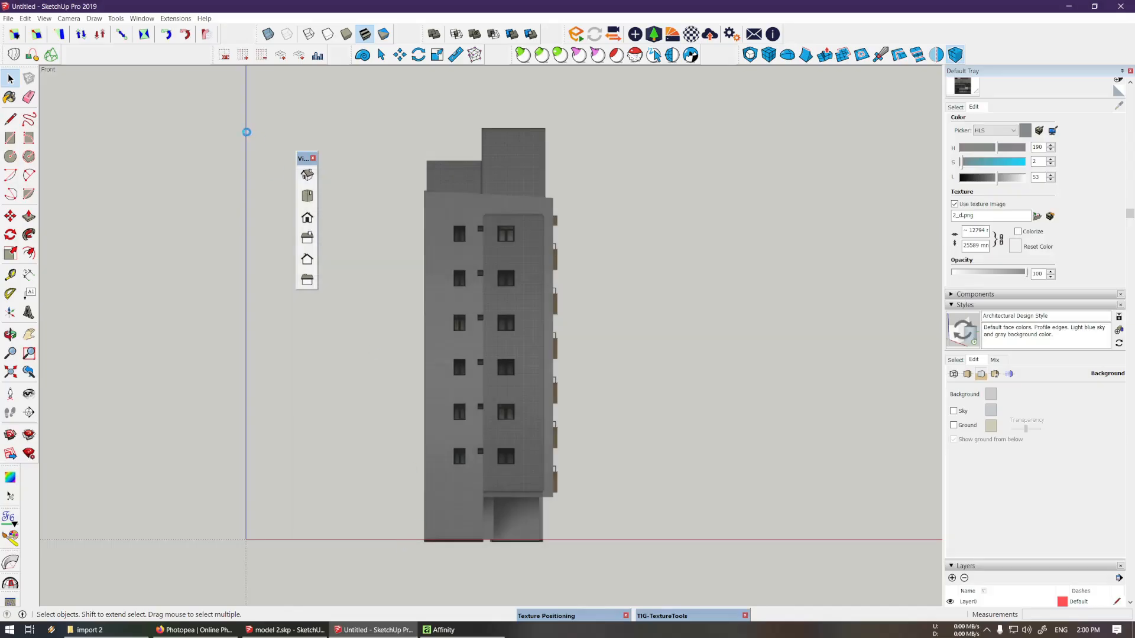
# Switch to the right view, which shows the balcony facade, and export it as a PNG named front_D
pyautogui.click(307, 238)
pyautogui.hotkey('ctrl', 'e')
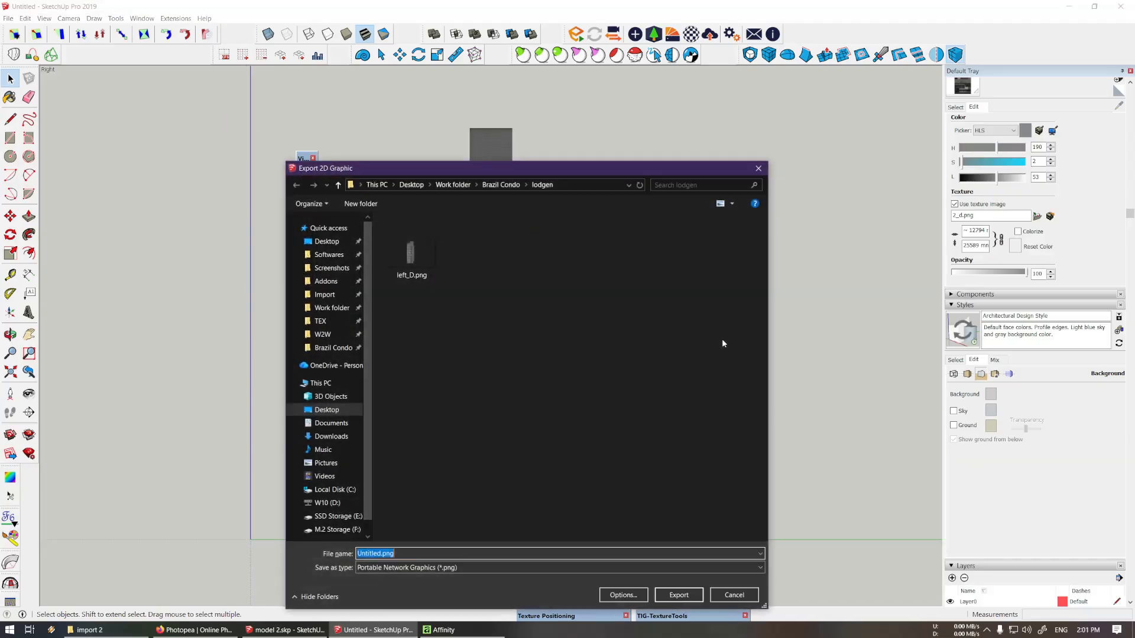
pyautogui.write('d')
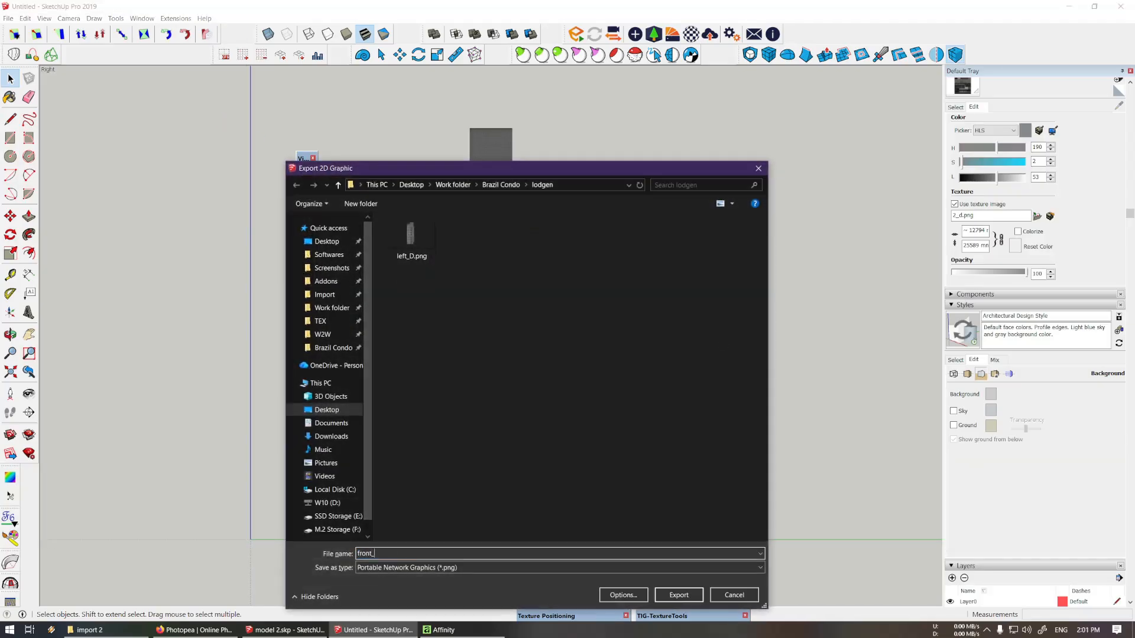
pyautogui.write('ront_D')
pyautogui.press('Return')
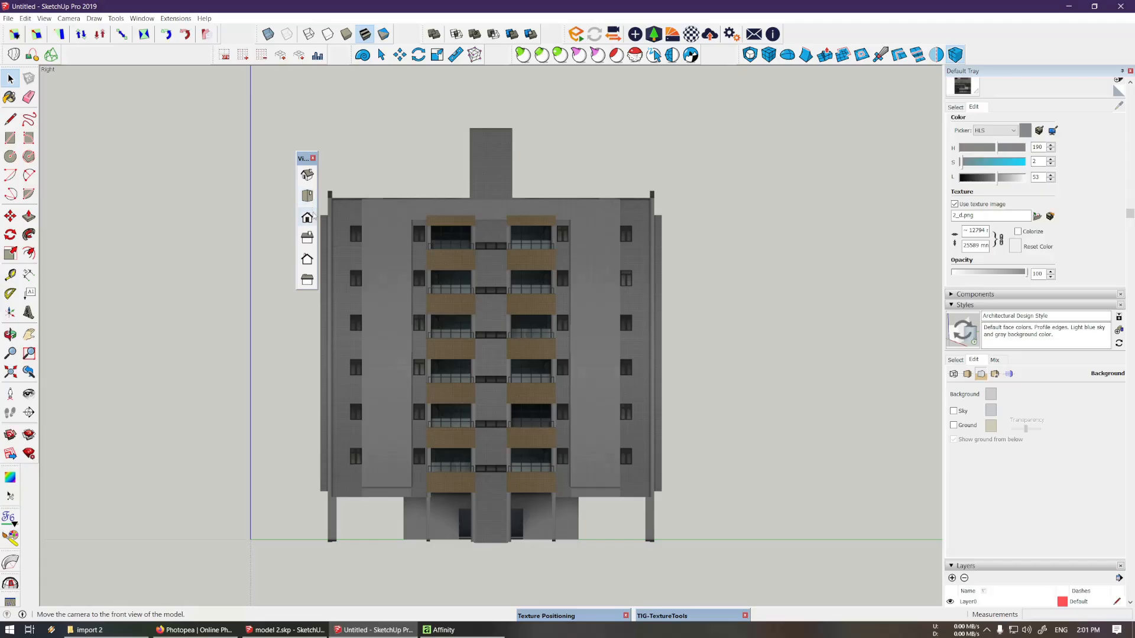
# Inspect the building in the back, left, right, front and top views
pyautogui.click(307, 259)
pyautogui.click(307, 280)
pyautogui.click(306, 237)
pyautogui.click(307, 219)
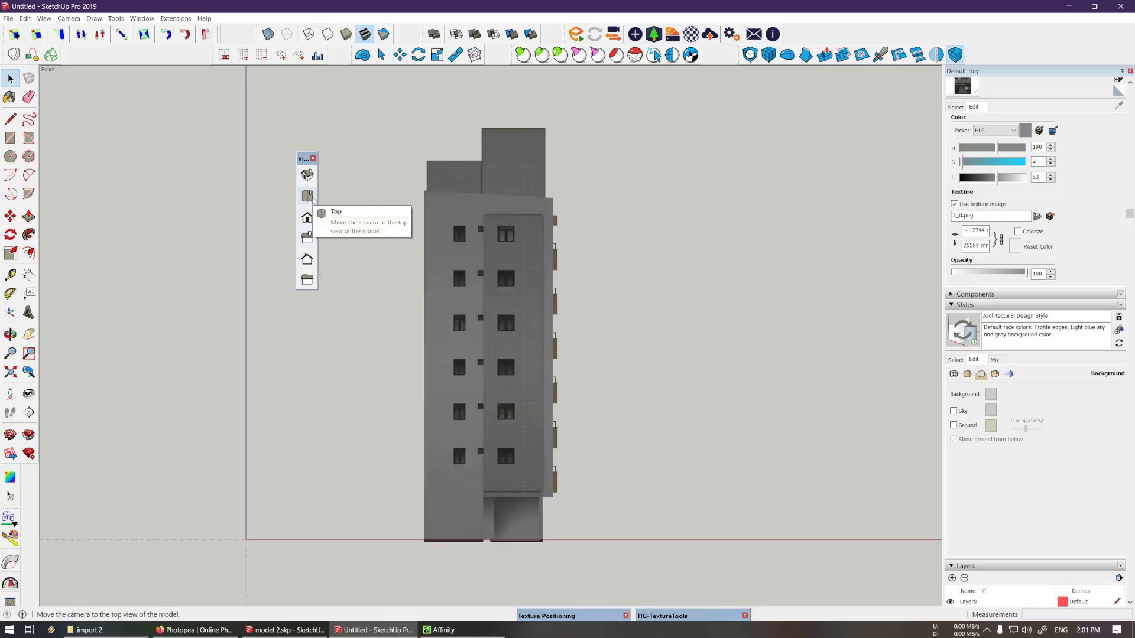
pyautogui.click(312, 199)
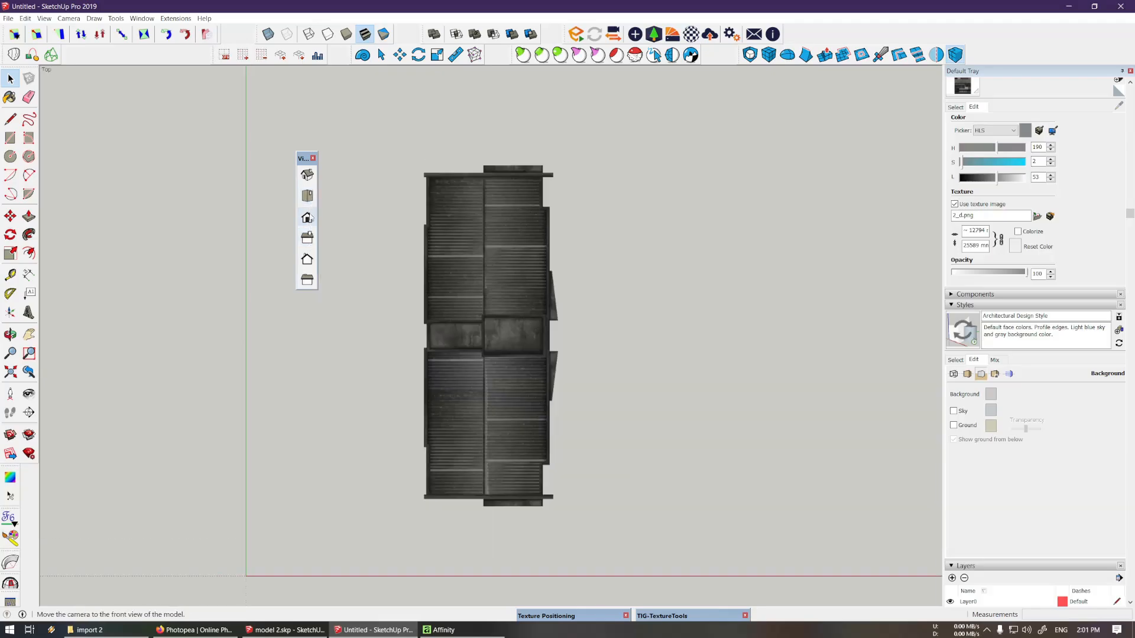
# Replace the material's texture image with 2_c.png and export the front view as a PNG named left_C
pyautogui.click(312, 218)
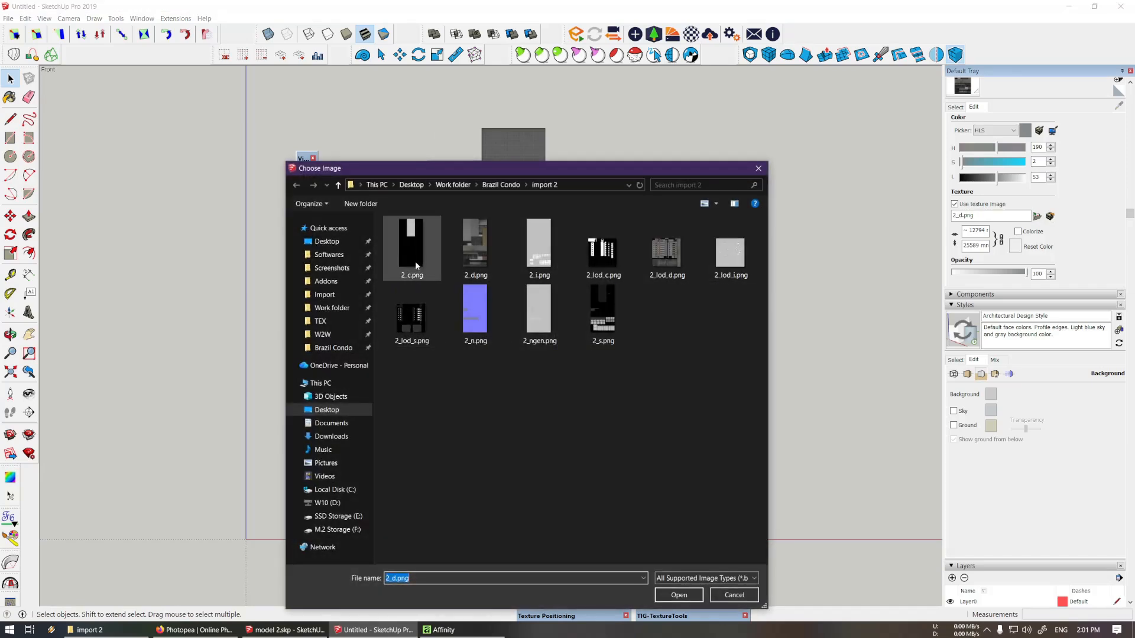
pyautogui.doubleClick(416, 265)
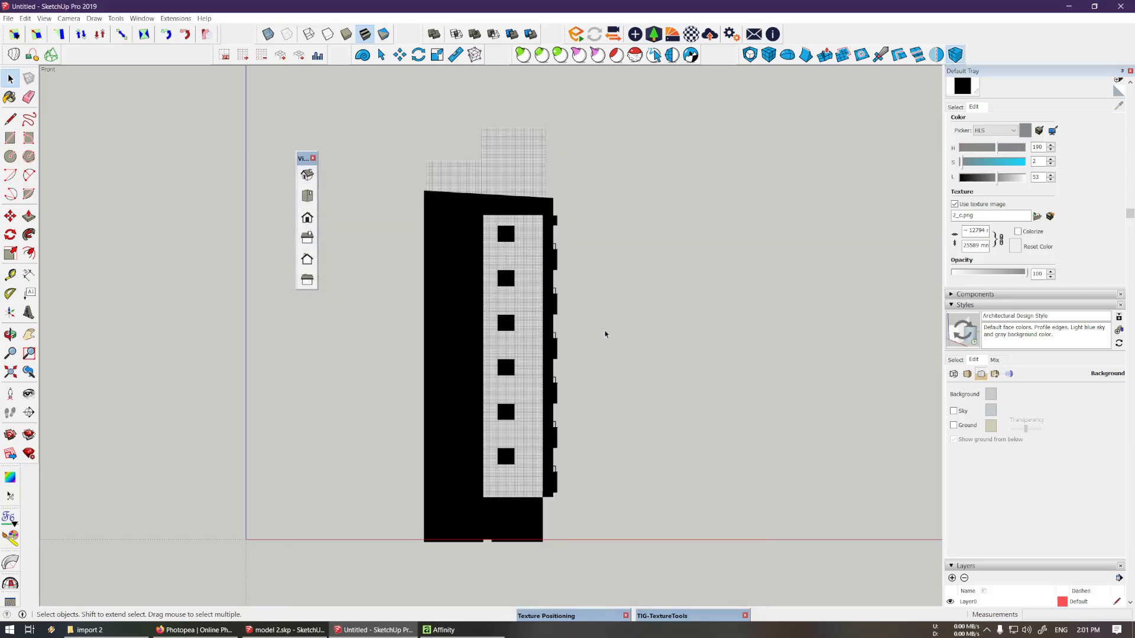
pyautogui.hotkey('ctrl', 'e')
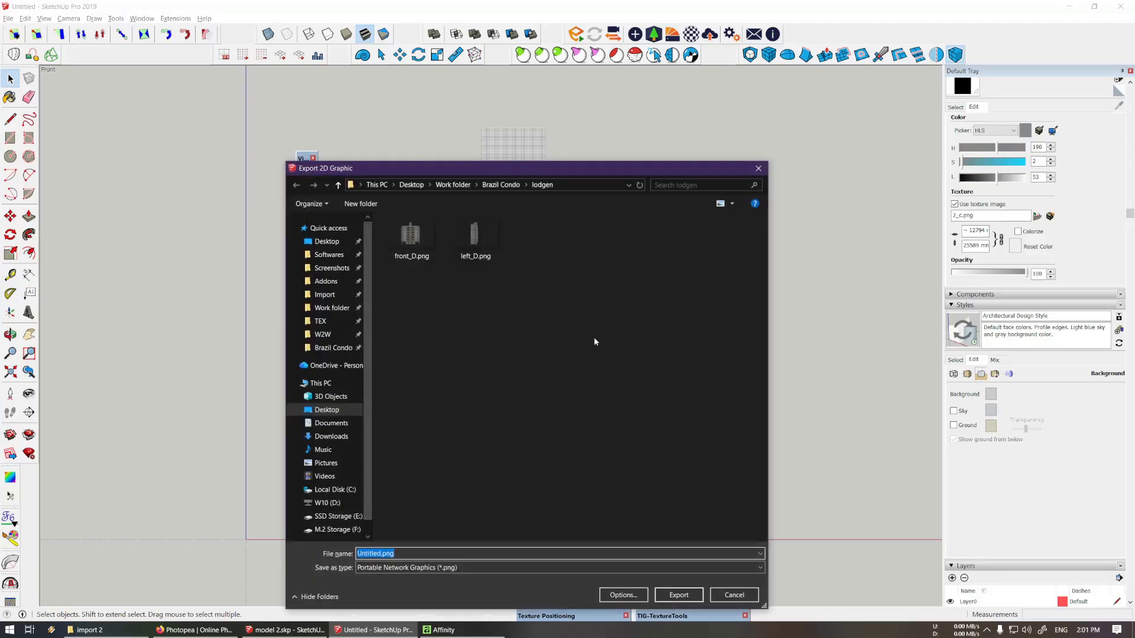
pyautogui.write('left_C')
pyautogui.press('Return')
# Switch to the right view with the 2_c.png texture and export it as a PNG named front_C
pyautogui.press('F4')
pyautogui.hotkey('ctrl', 'e')
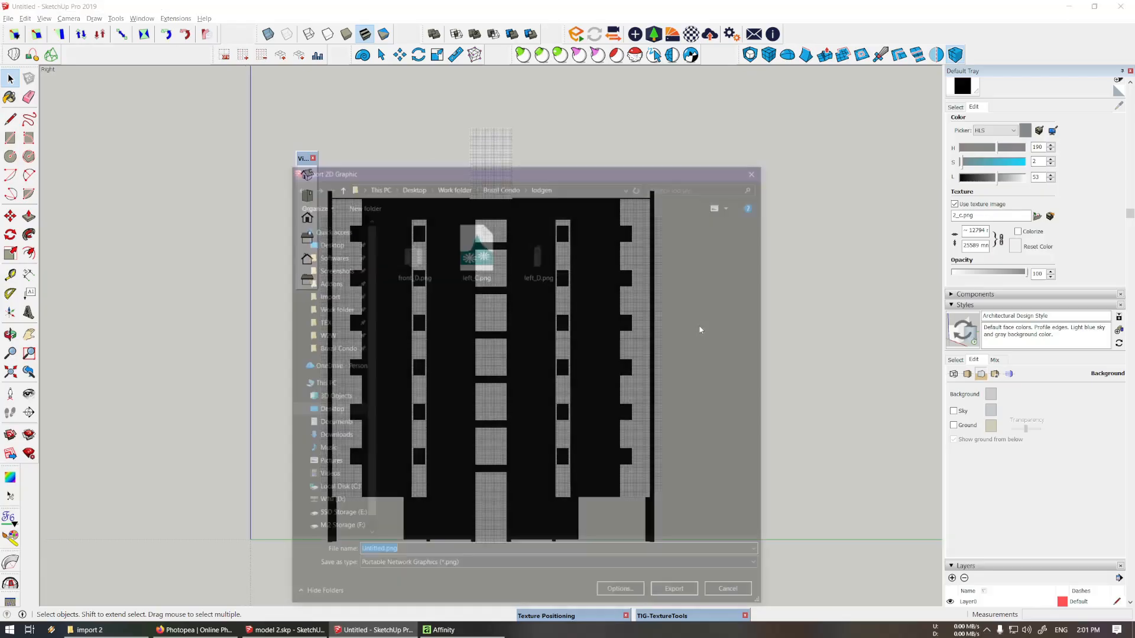
pyautogui.write('front')
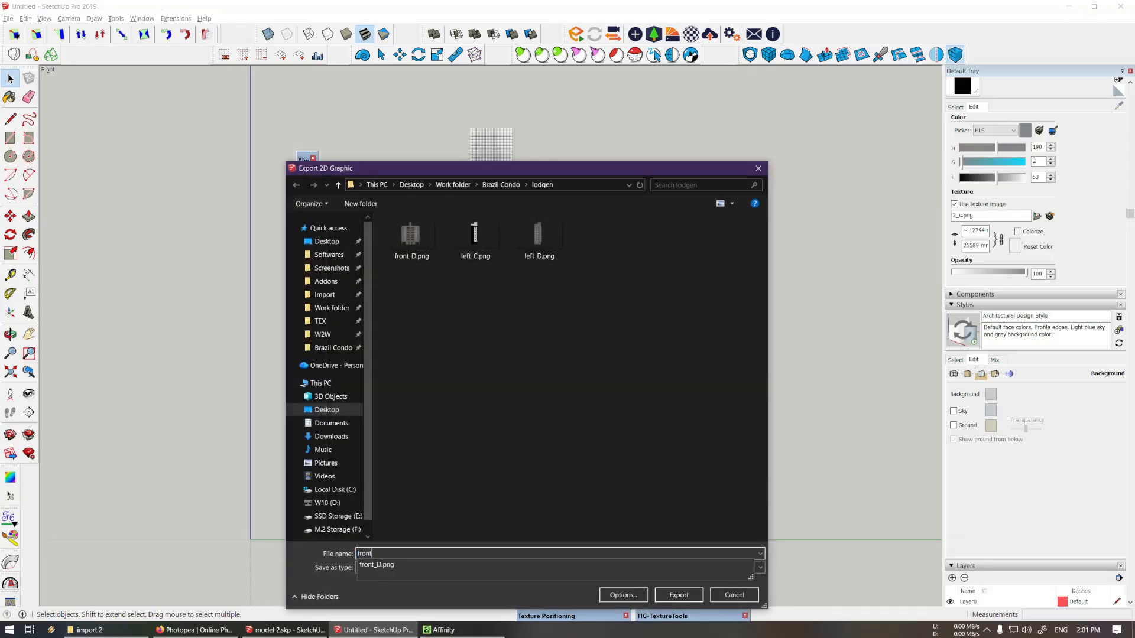
pyautogui.write('_C')
pyautogui.press('Return')
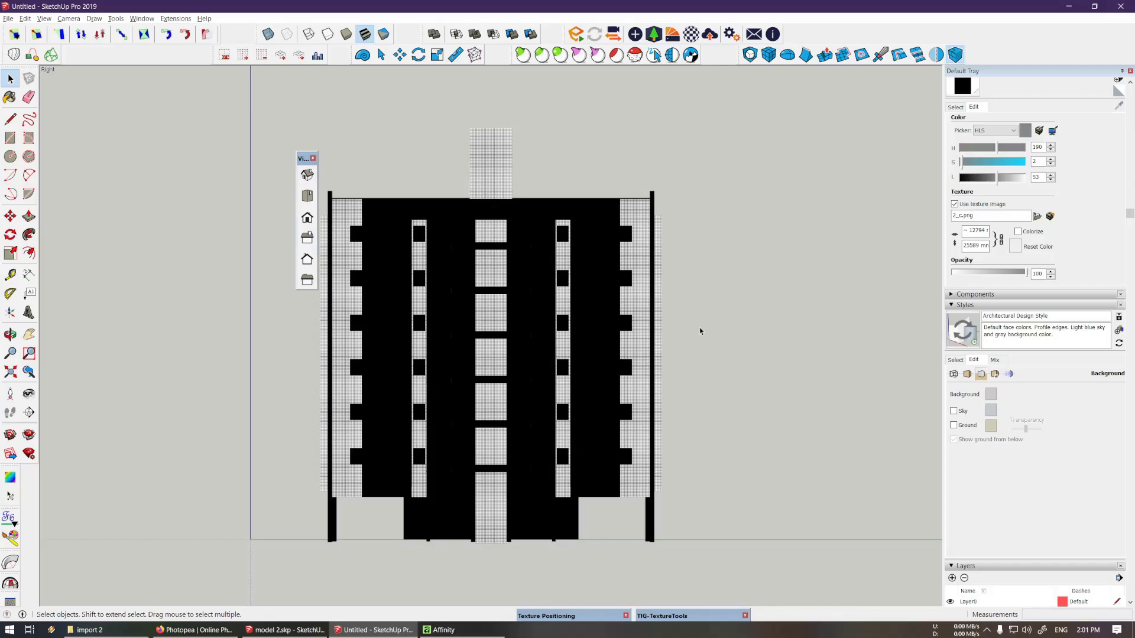
# Switch to Photopea and create a new 1024 × 1024 pixel project with a white background
pyautogui.hotkey('alt', 'Tab')
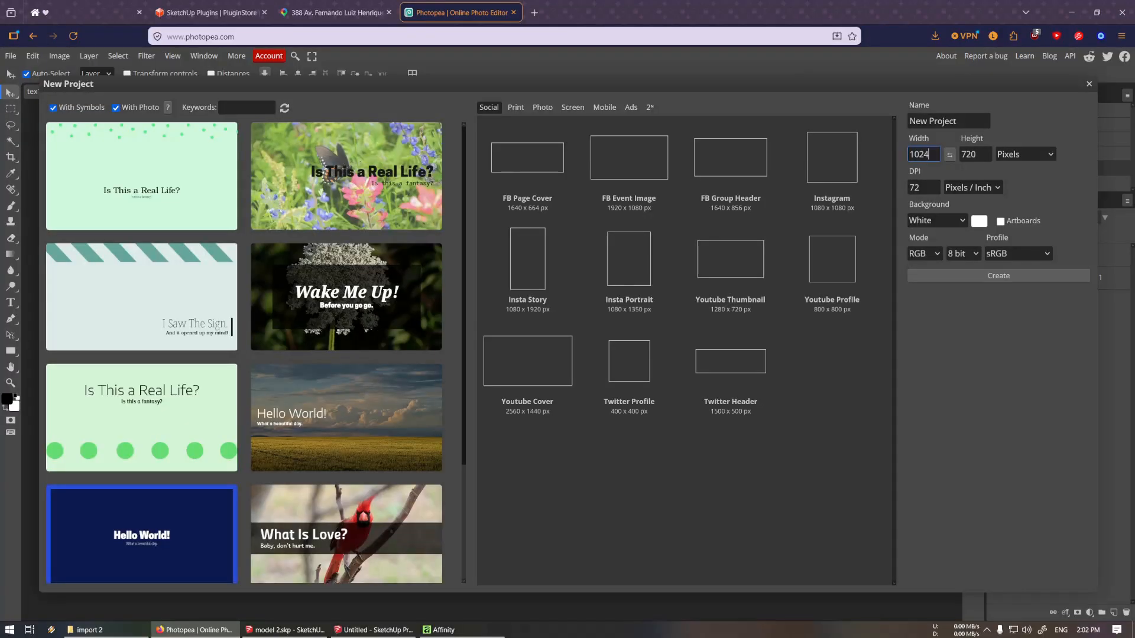
pyautogui.doubleClick(973, 155)
pyautogui.write('1024')
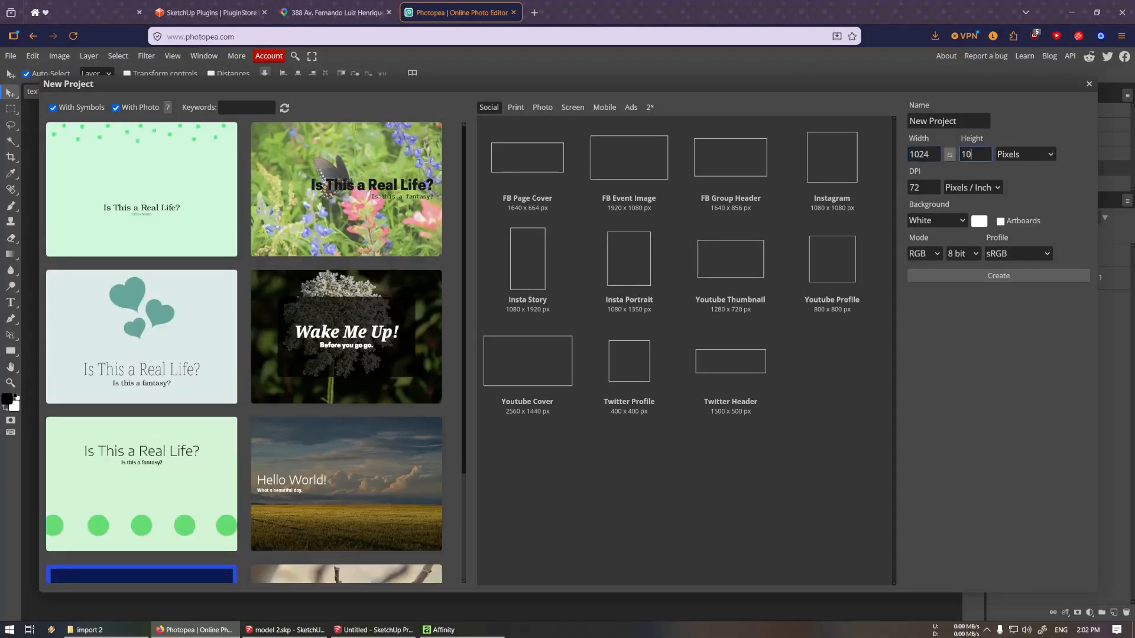
pyautogui.click(974, 279)
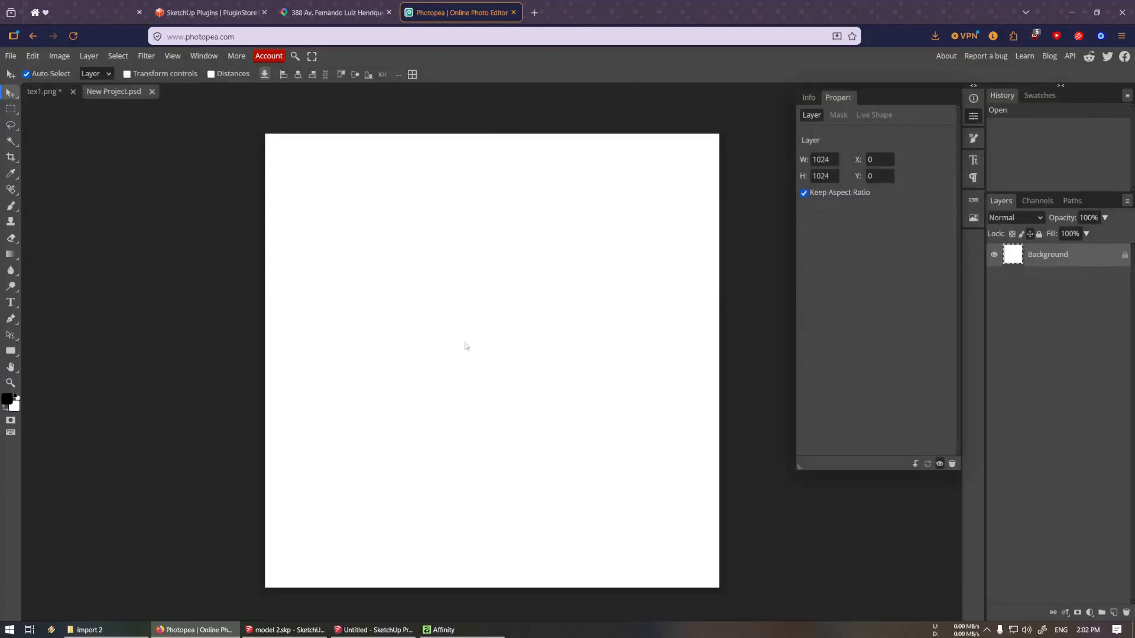
# Open the lodgen folder and place front_C.png, front_D.png, left_C.png and left_D.png into the new project as layers
pyautogui.click(89, 631)
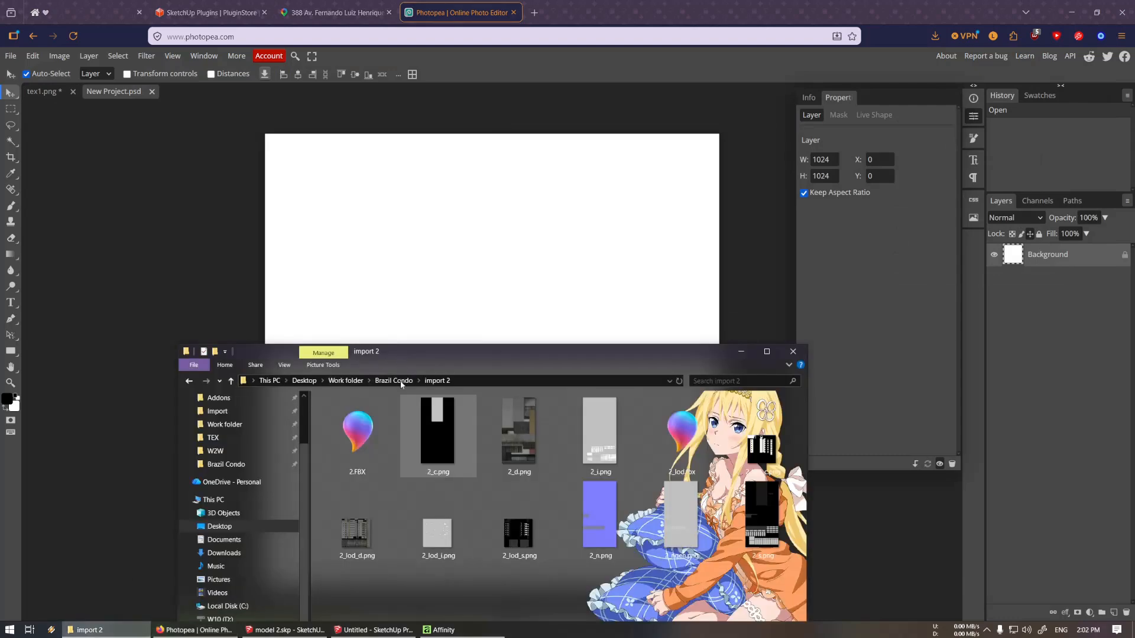
pyautogui.click(401, 382)
pyautogui.moveTo(418, 354); pyautogui.dragTo(242, 264)
pyautogui.doubleClick(355, 335)
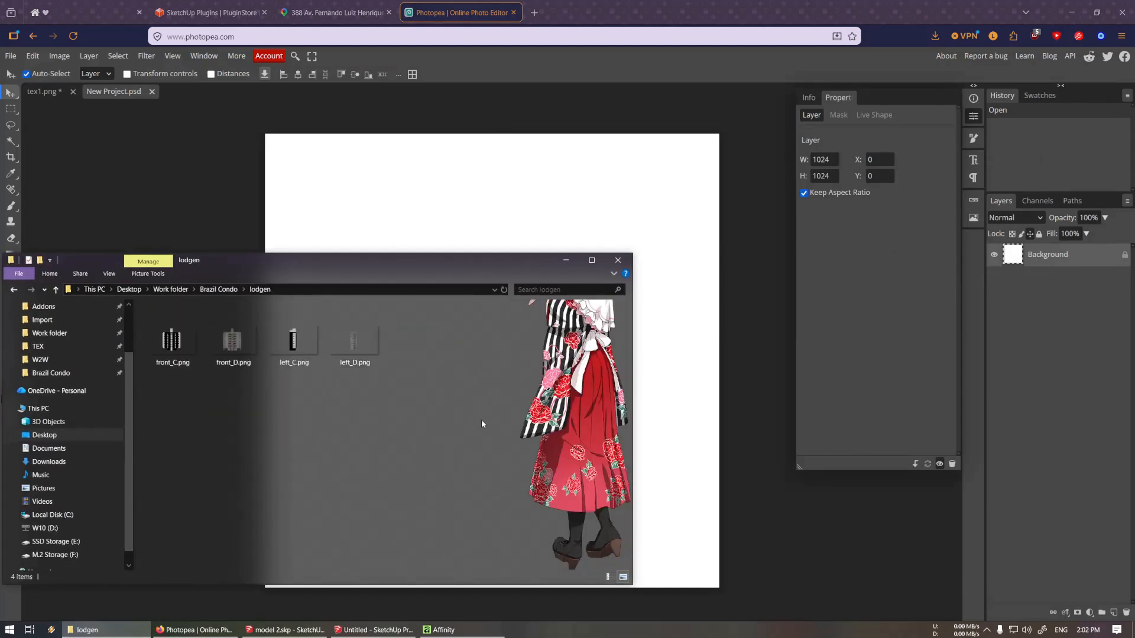
pyautogui.moveTo(482, 424); pyautogui.dragTo(186, 320)
pyautogui.moveTo(277, 260); pyautogui.dragTo(346, 376)
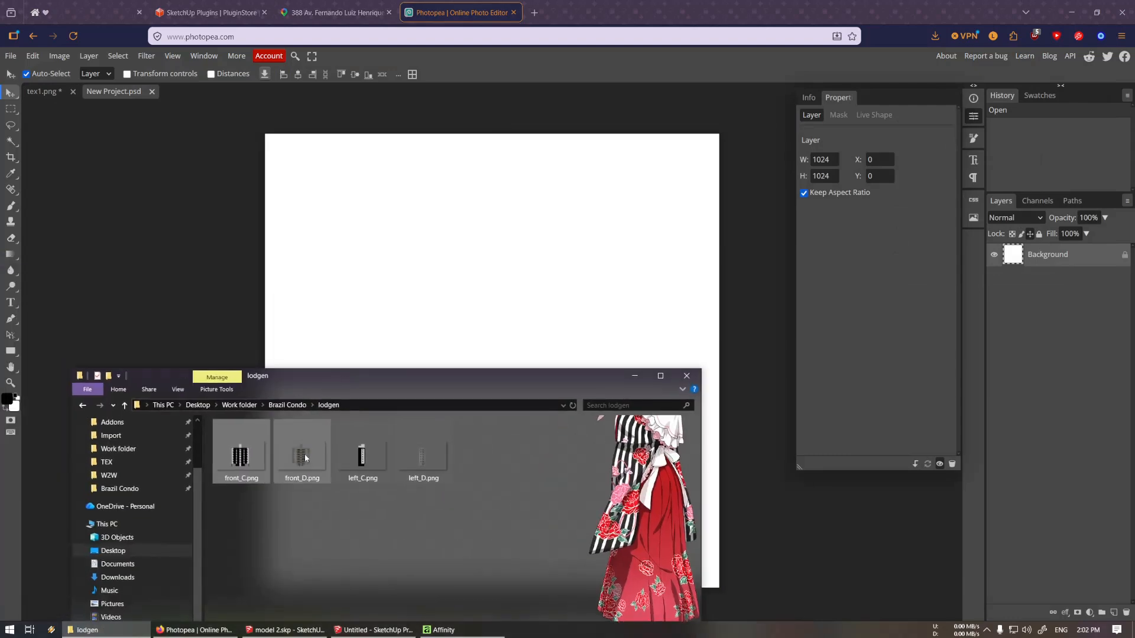
pyautogui.moveTo(304, 454); pyautogui.dragTo(370, 304)
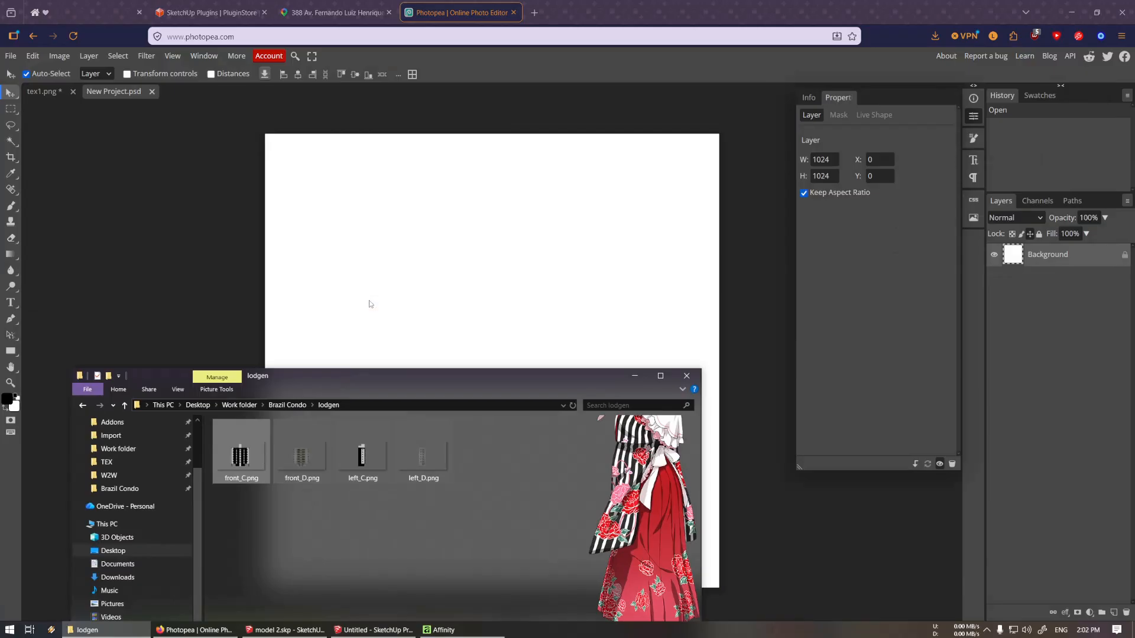
pyautogui.click(632, 376)
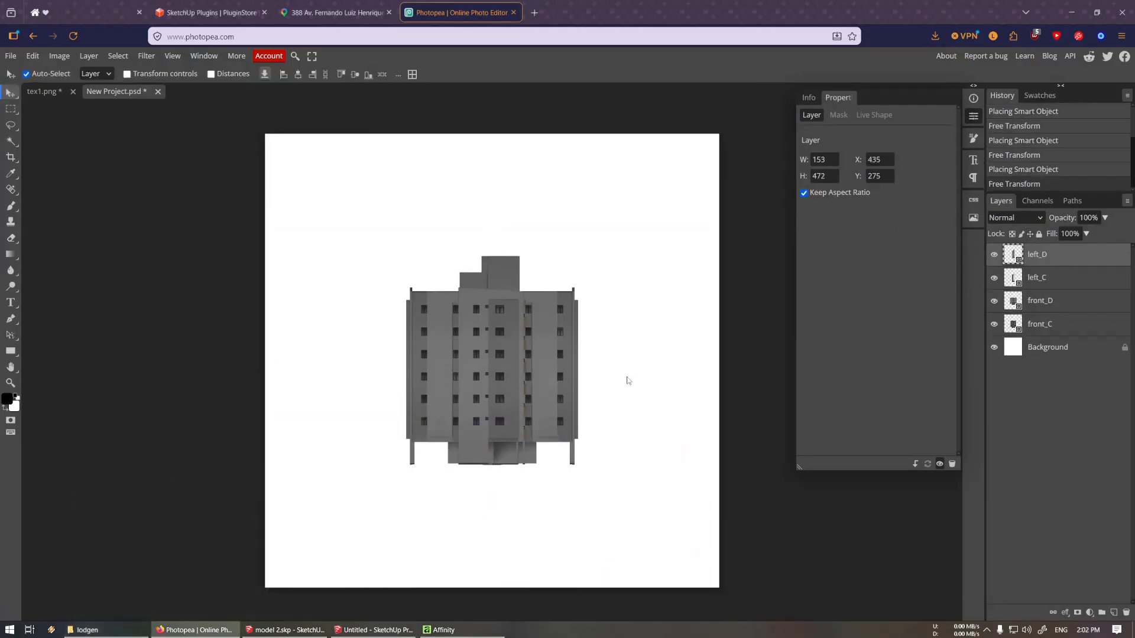
# Try to move the left_D and left_C layers together on the canvas
pyautogui.scroll(3, 540, 386)
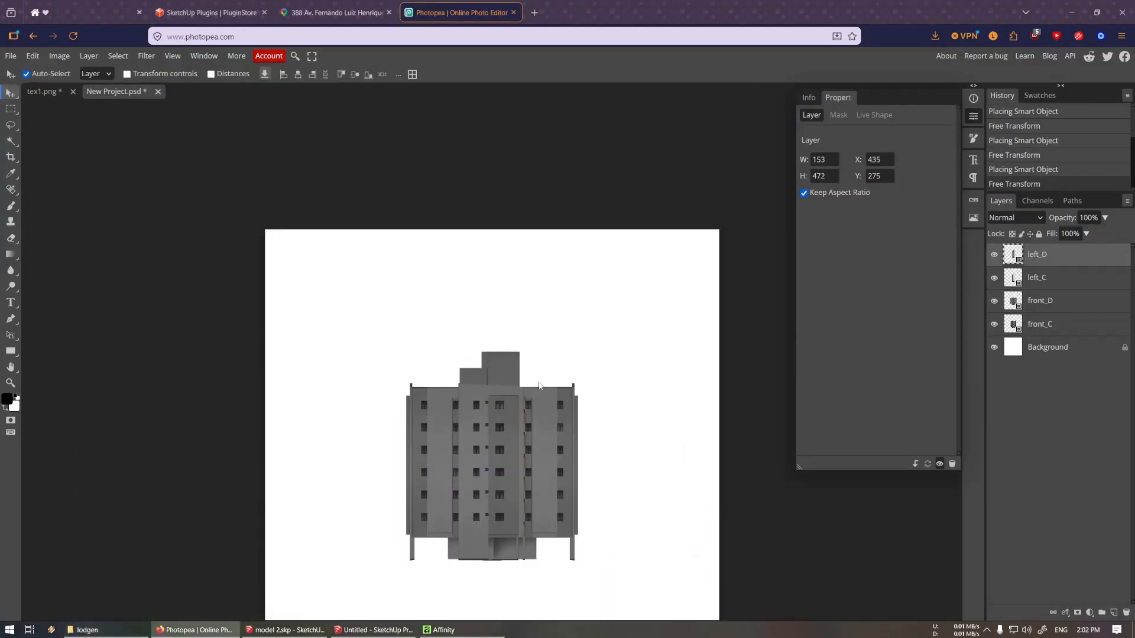
pyautogui.scroll(-2, 539, 386)
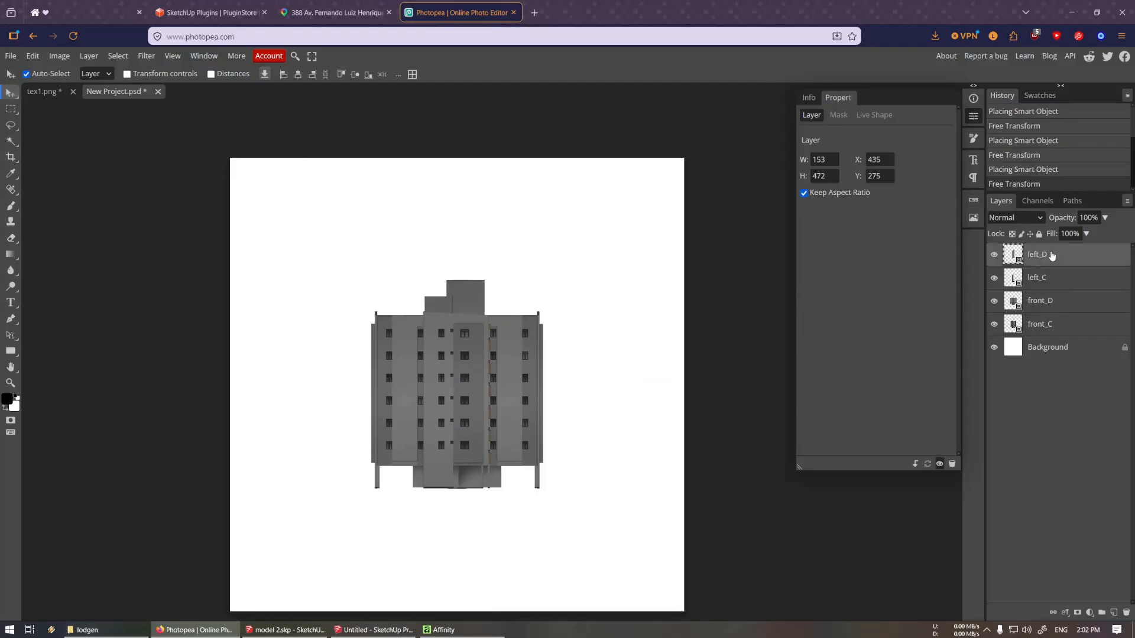
pyautogui.keyDown('shift'); pyautogui.click(1050, 284); pyautogui.keyUp('shift')
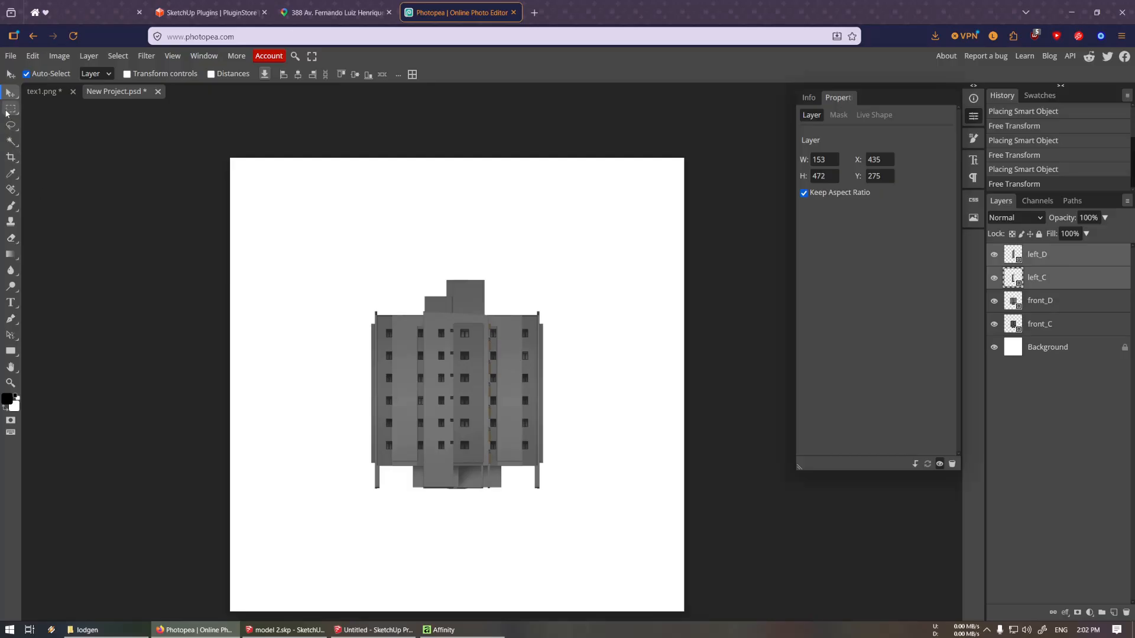
pyautogui.moveTo(556, 364); pyautogui.dragTo(483, 332)
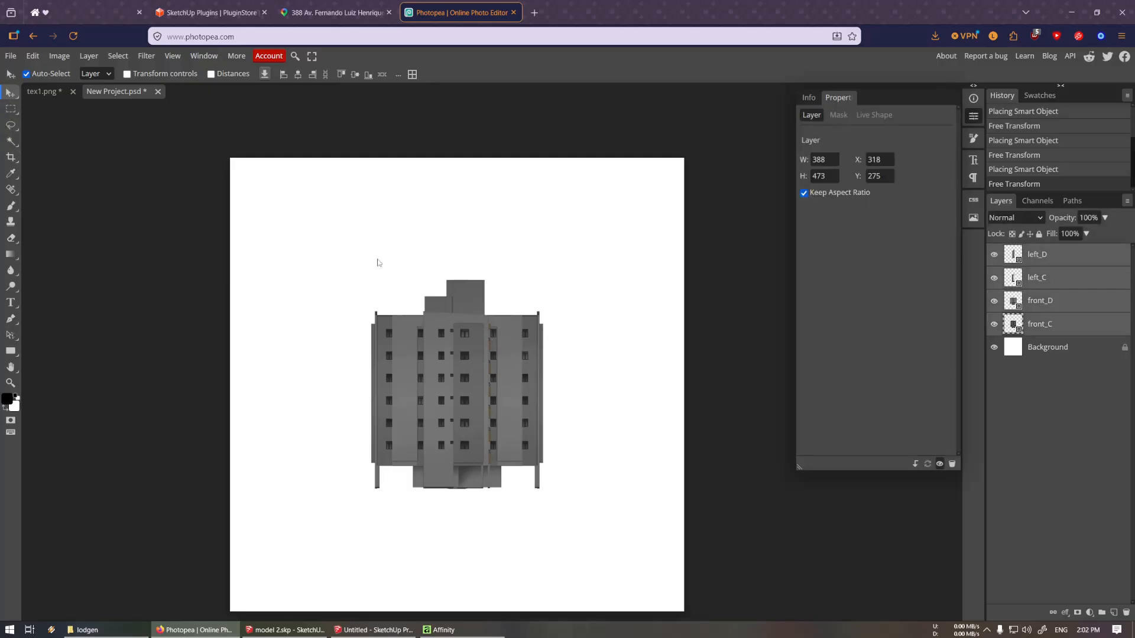
# Turn off Auto-Select and move the left_D and left_C layers together to the canvas's upper-left area
pyautogui.click(1047, 268)
pyautogui.keyDown('shift'); pyautogui.click(1049, 280); pyautogui.keyUp('shift')
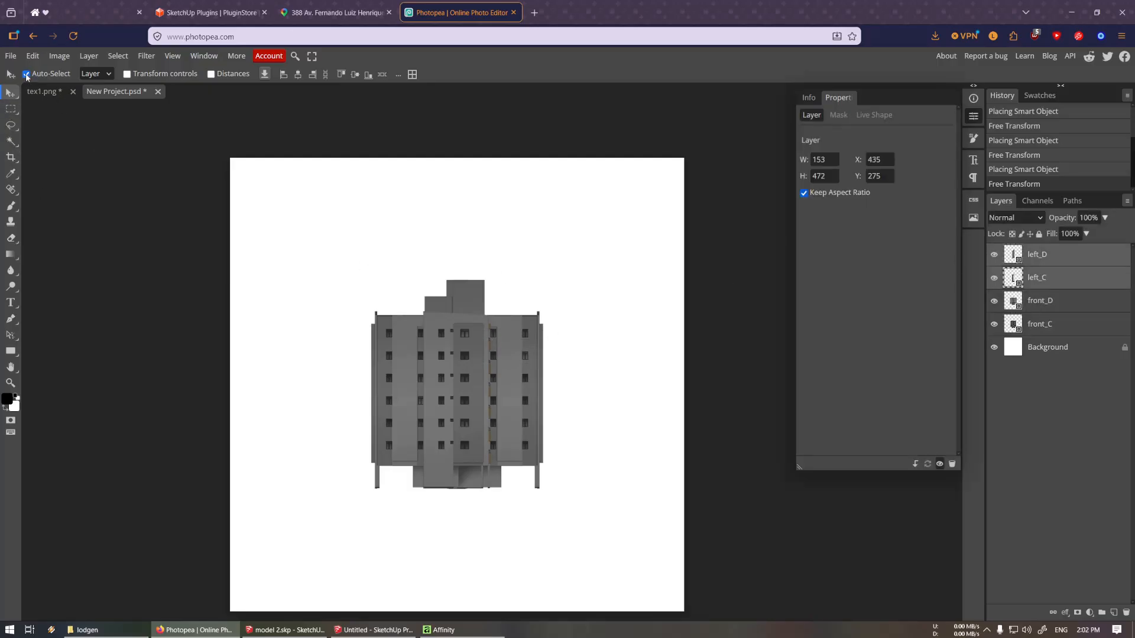
pyautogui.click(26, 74)
pyautogui.moveTo(429, 361); pyautogui.dragTo(268, 269)
# Select the front_D and front_C layers and move them together toward the upper right of the canvas, beside the left views
pyautogui.click(1046, 308)
pyautogui.keyDown('shift'); pyautogui.click(1047, 328); pyautogui.keyUp('shift')
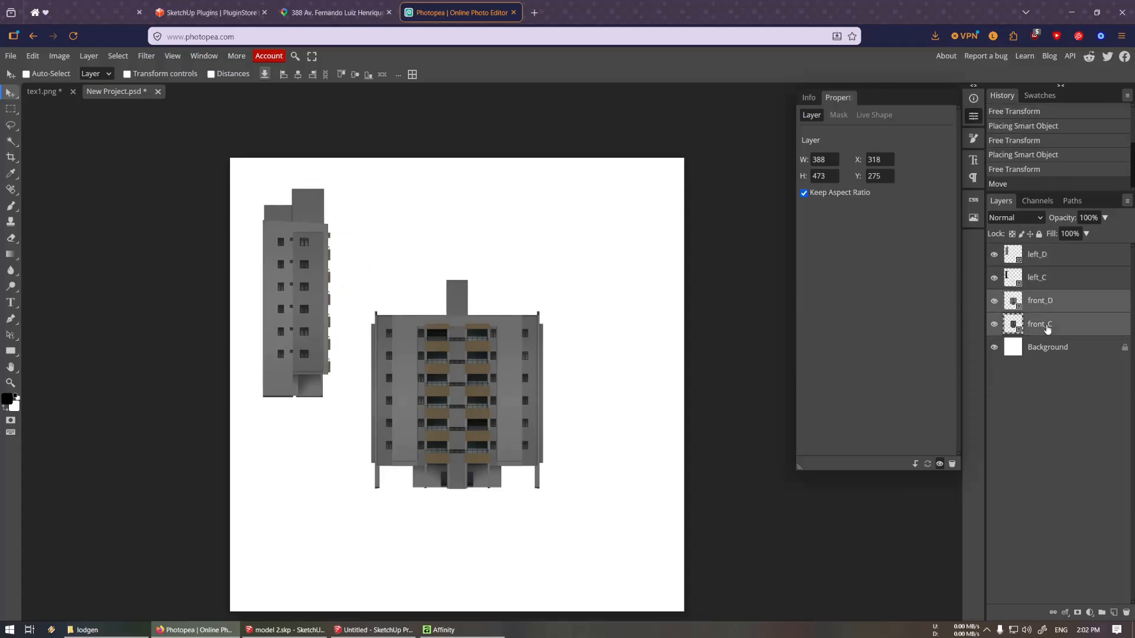
pyautogui.moveTo(464, 379); pyautogui.dragTo(517, 327)
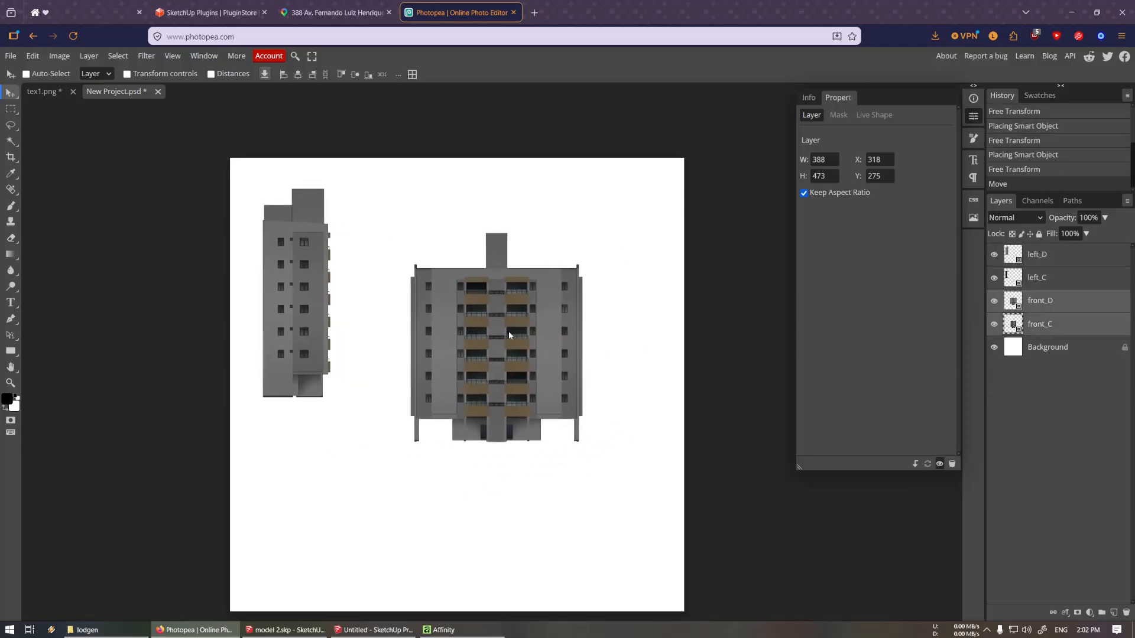
pyautogui.moveTo(717, 320); pyautogui.dragTo(844, 361)
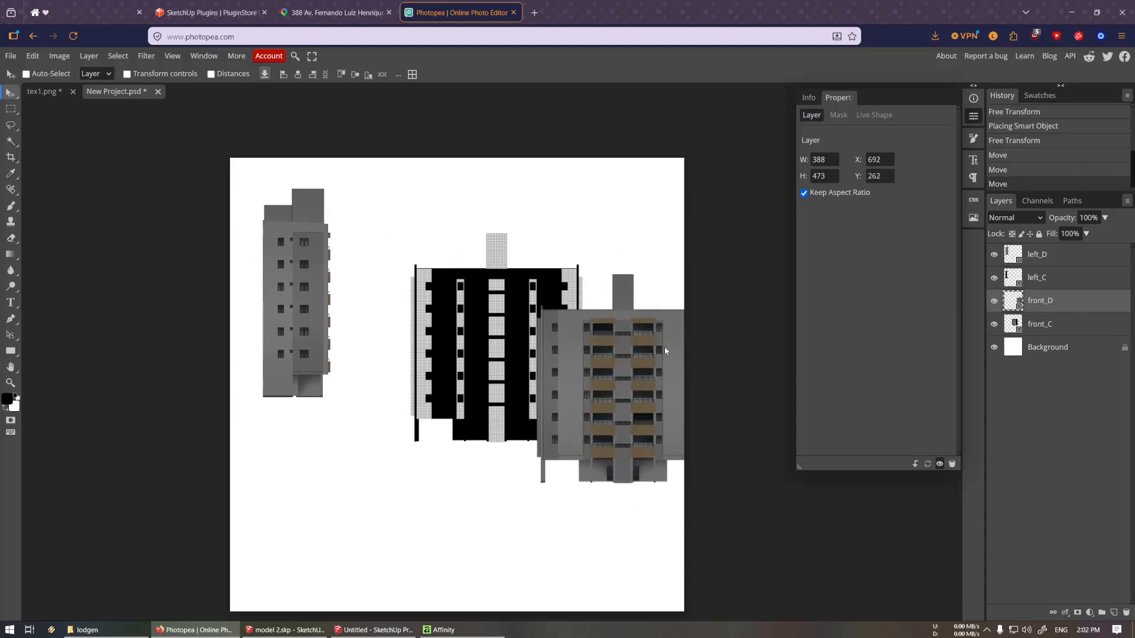
pyautogui.moveTo(658, 360); pyautogui.dragTo(552, 343)
pyautogui.hotkey('ctrl', 'z')
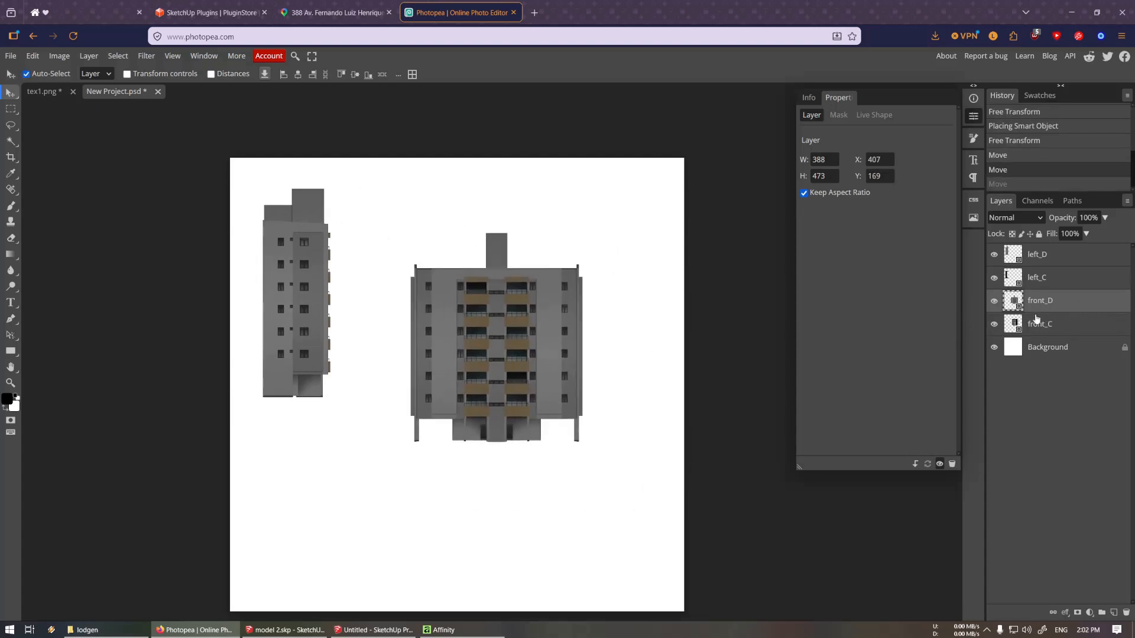
# Select the front_D and front_C layers and give both the Orange colour label
pyautogui.keyDown('shift'); pyautogui.click(1088, 329); pyautogui.keyUp('shift')
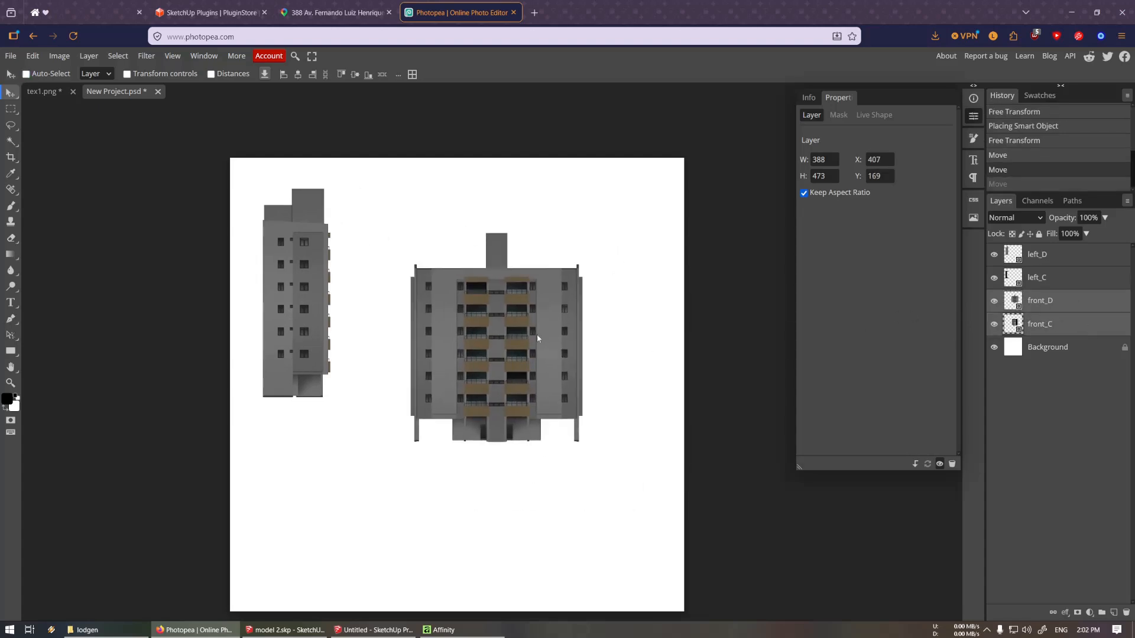
pyautogui.rightClick(1060, 305)
pyautogui.moveTo(1053, 598)
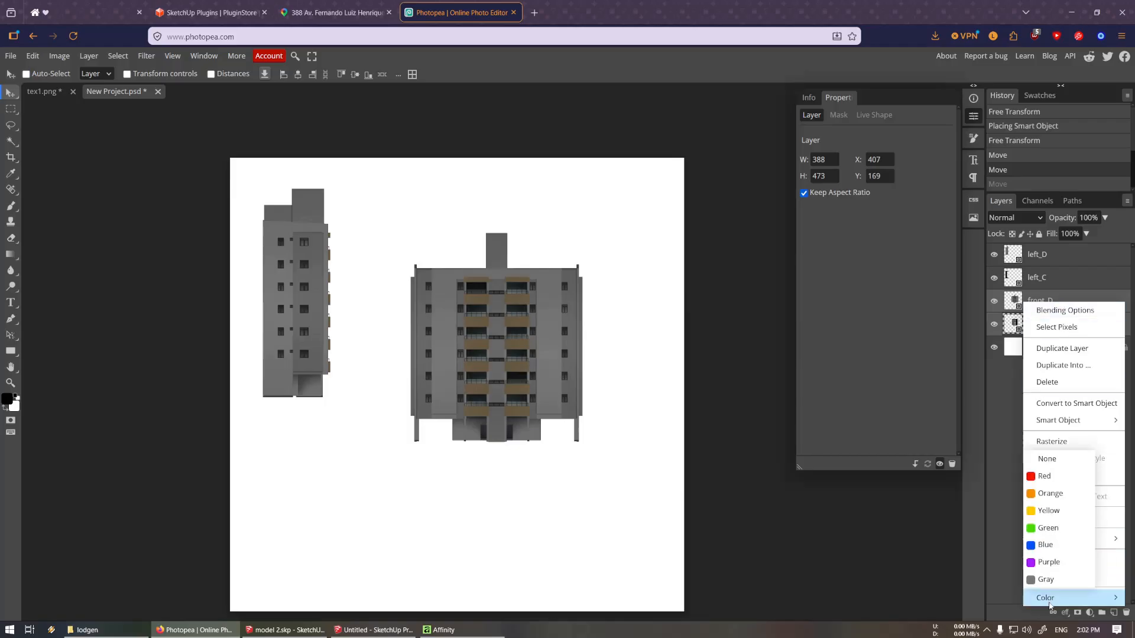
pyautogui.click(1051, 493)
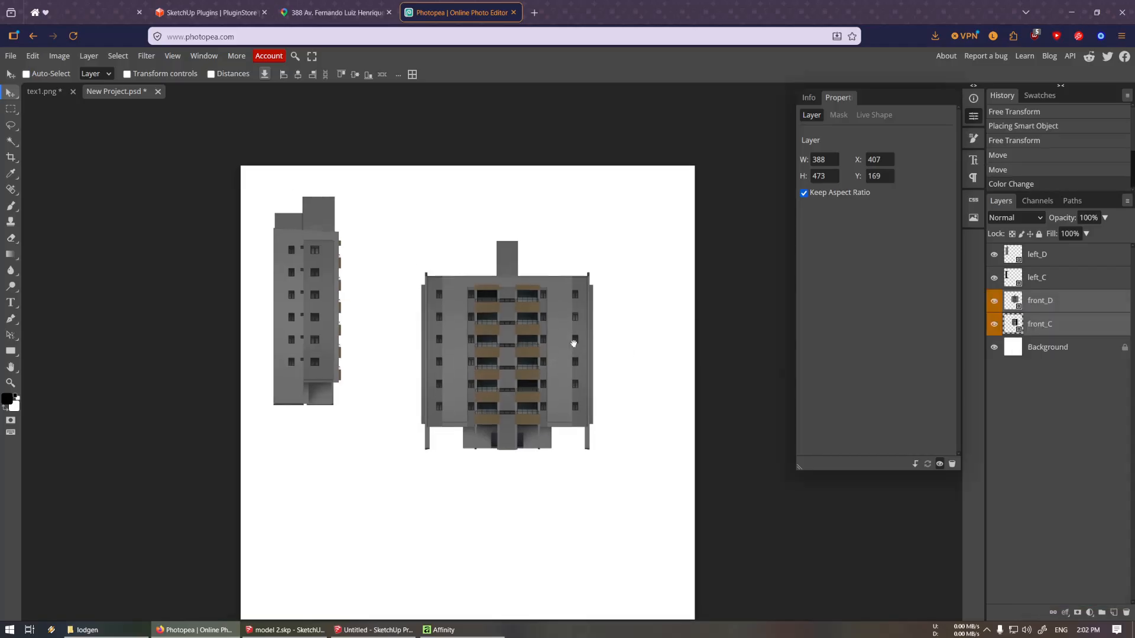
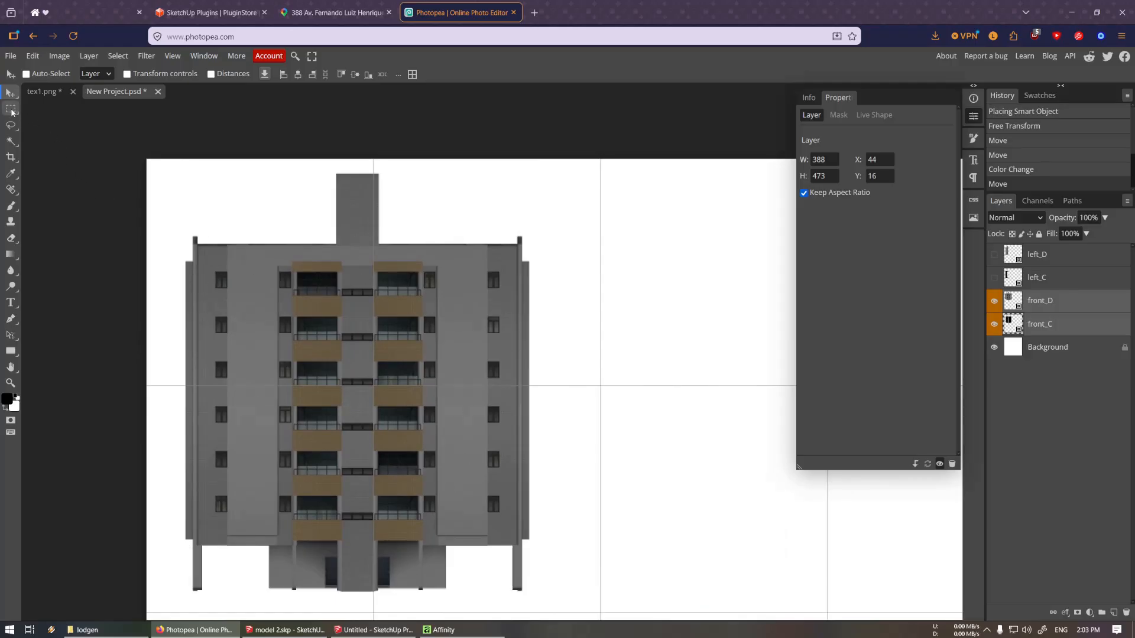
# Mask front_D and front_C with a shared rectangular selection of about 207 × 392 px covering the facade's left half and central column
pyautogui.click(11, 109)
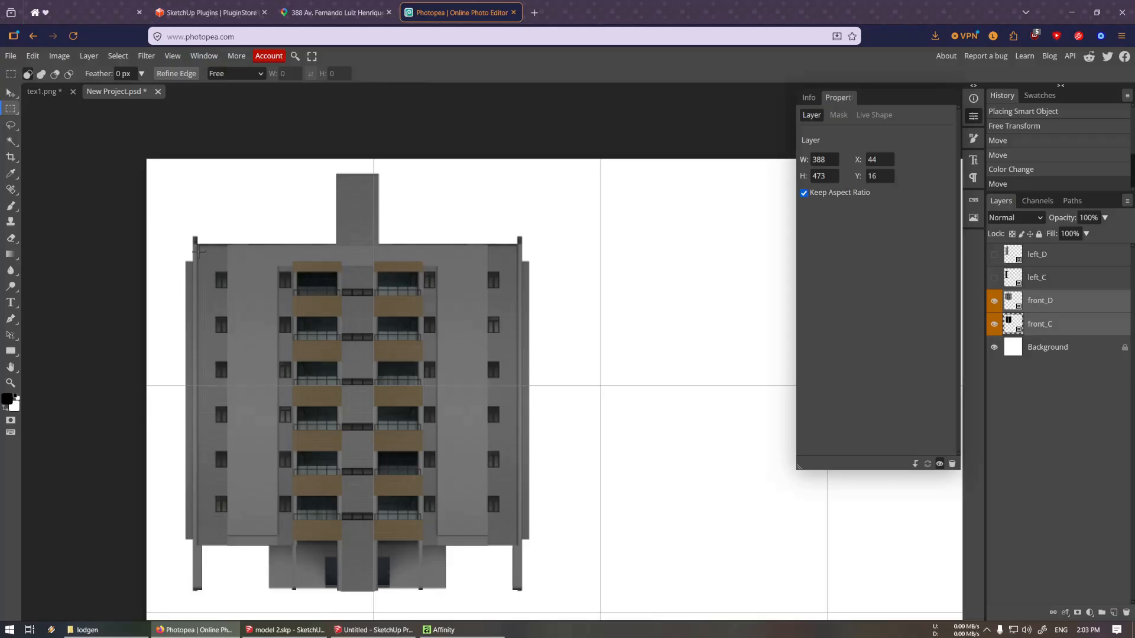
pyautogui.moveTo(194, 242); pyautogui.dragTo(377, 590)
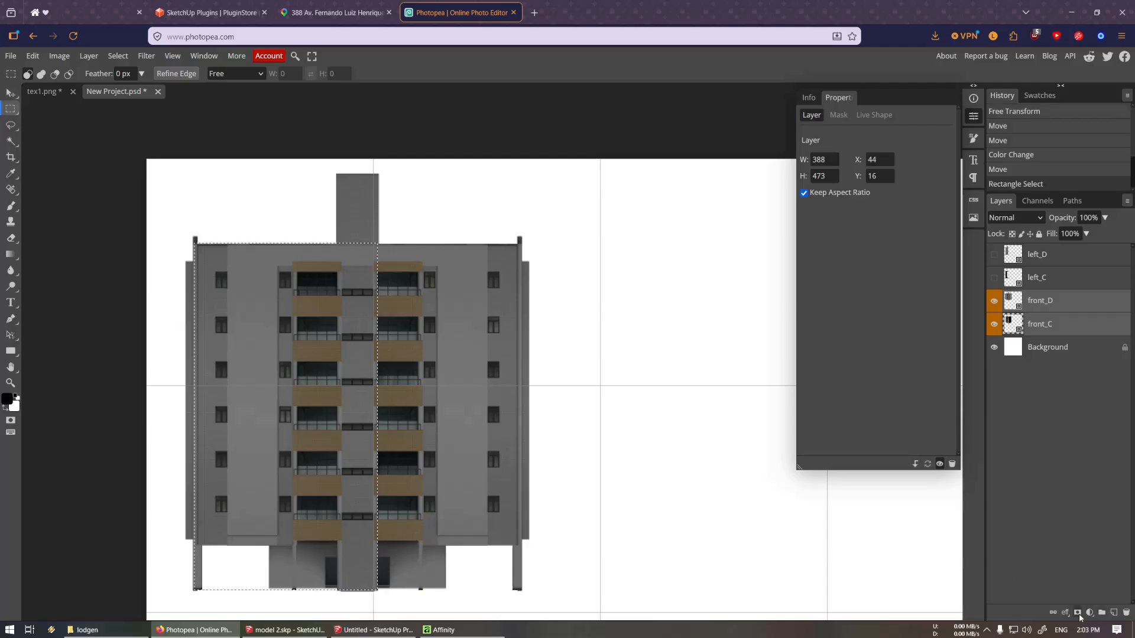
pyautogui.click(1061, 300)
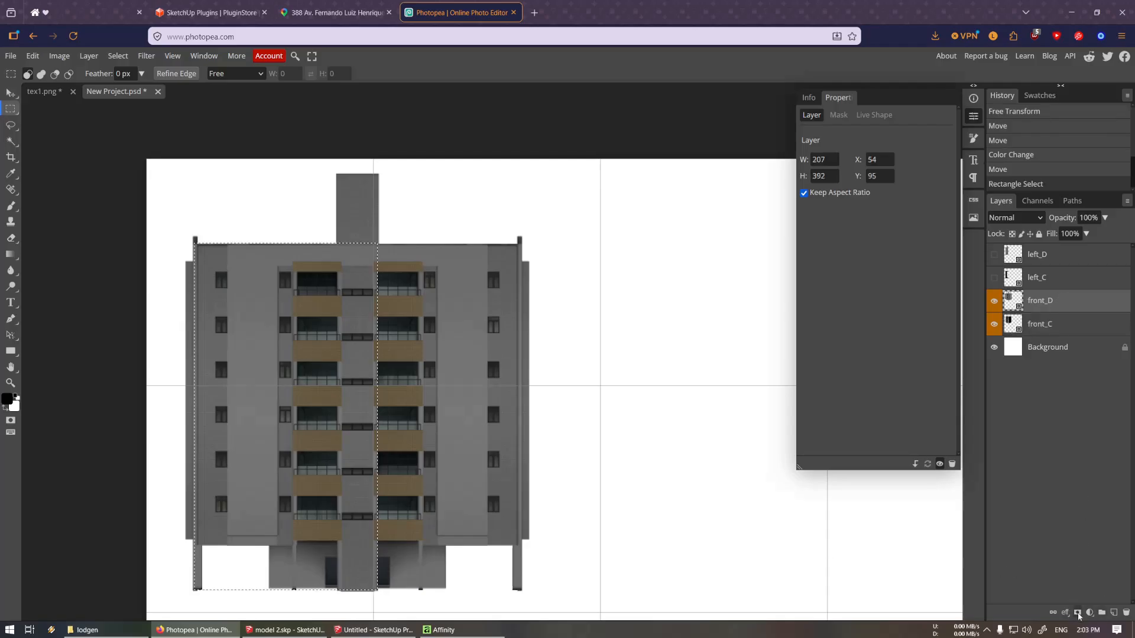
pyautogui.click(1078, 613)
pyautogui.keyDown('ctrl'); pyautogui.click(1046, 305); pyautogui.keyUp('ctrl')
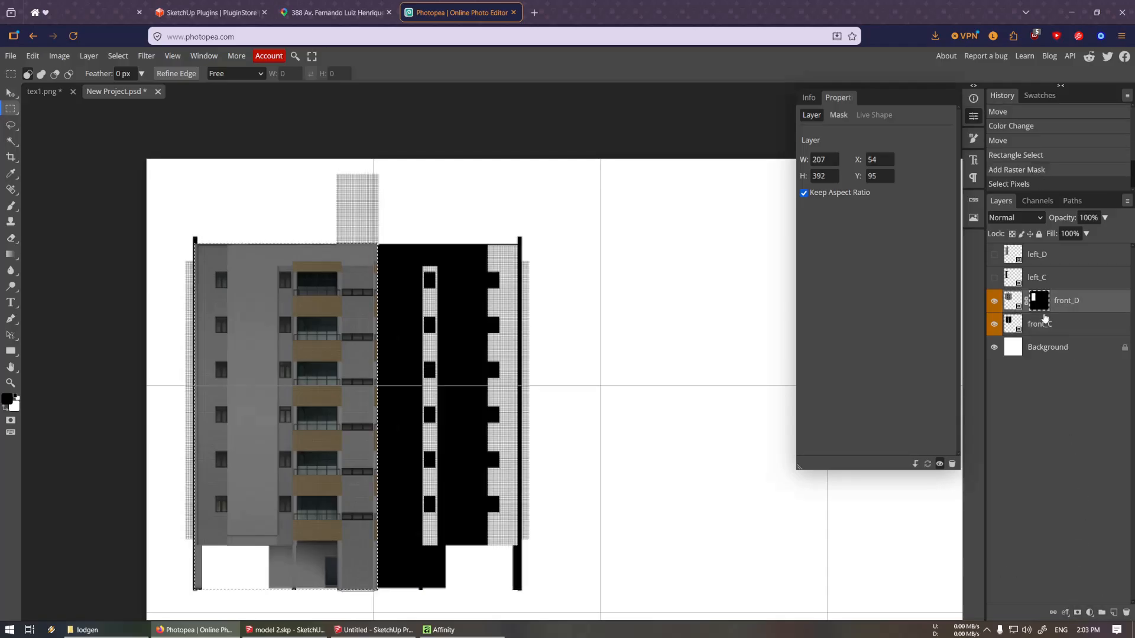
pyautogui.click(1045, 319)
pyautogui.click(1078, 615)
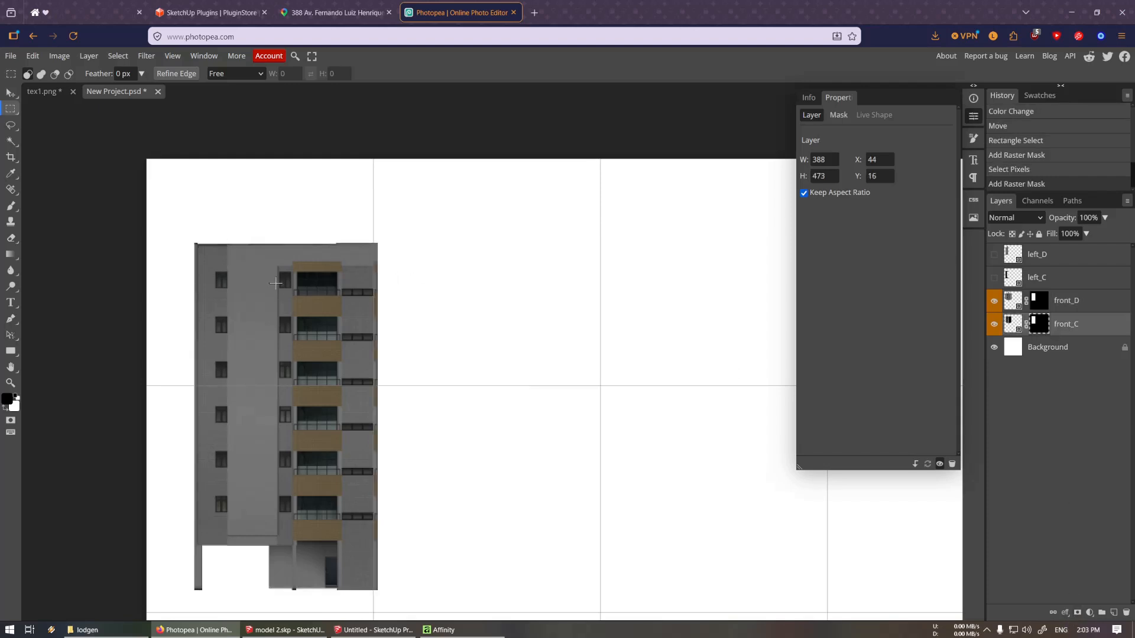
# Scale front_D and front_C together to about 65% and fit the masked facade into the canvas's top-left grid cell
pyautogui.click(11, 92)
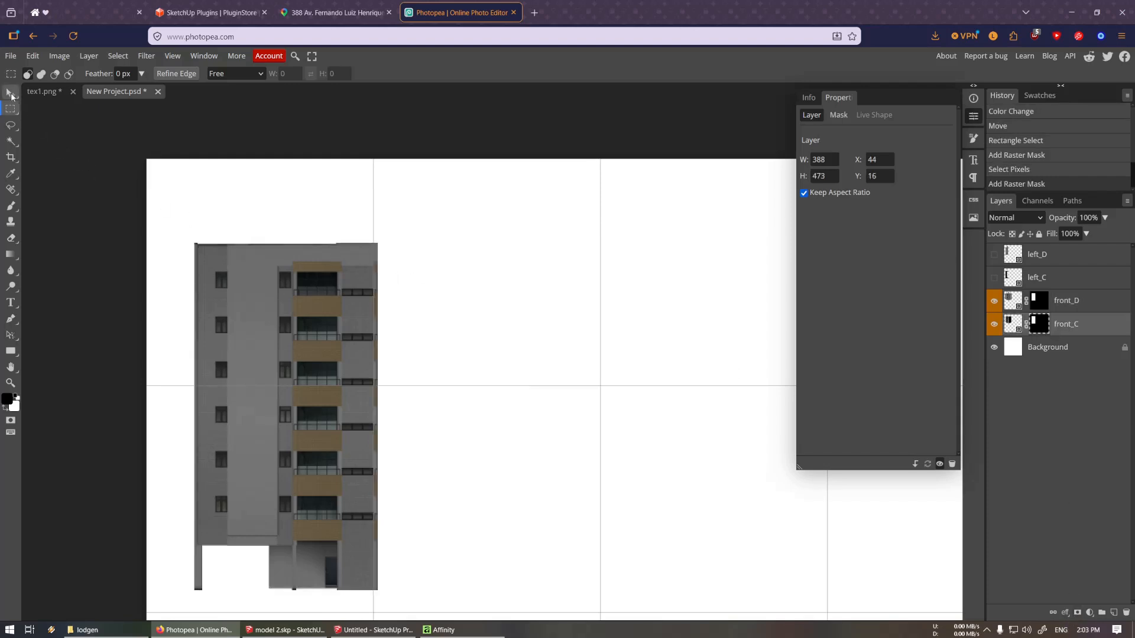
pyautogui.keyDown('shift'); pyautogui.click(1101, 311); pyautogui.keyUp('shift')
pyautogui.moveTo(319, 384); pyautogui.dragTo(283, 314)
pyautogui.hotkey('ctrl', 't')
pyautogui.moveTo(333, 509); pyautogui.dragTo(325, 367)
pyautogui.moveTo(318, 243); pyautogui.dragTo(251, 262)
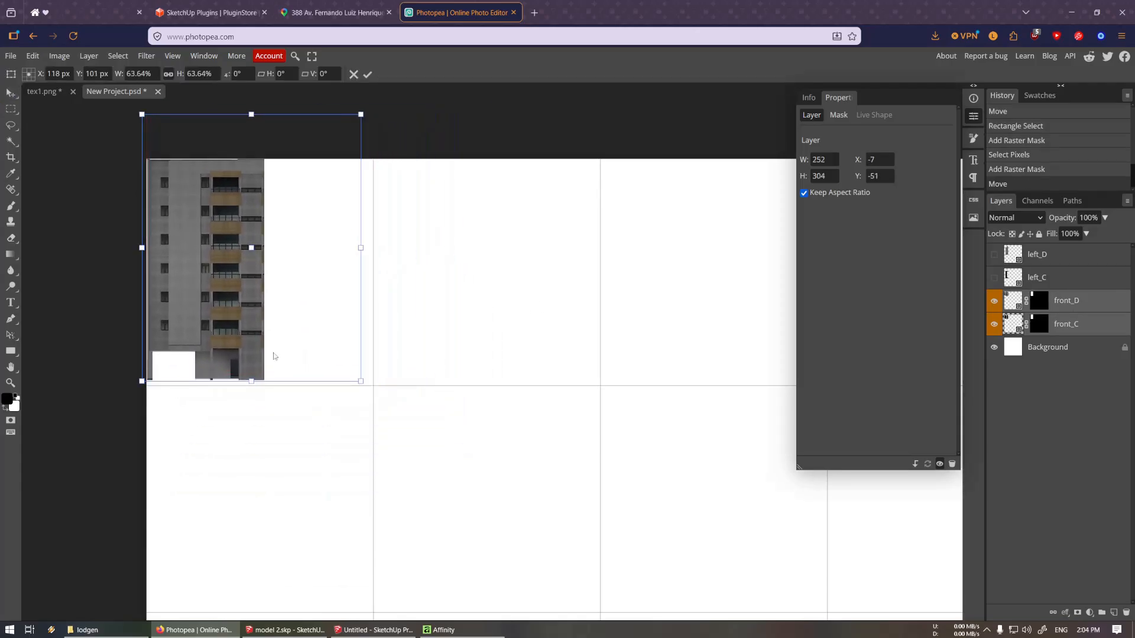
pyautogui.moveTo(251, 382); pyautogui.dragTo(254, 385)
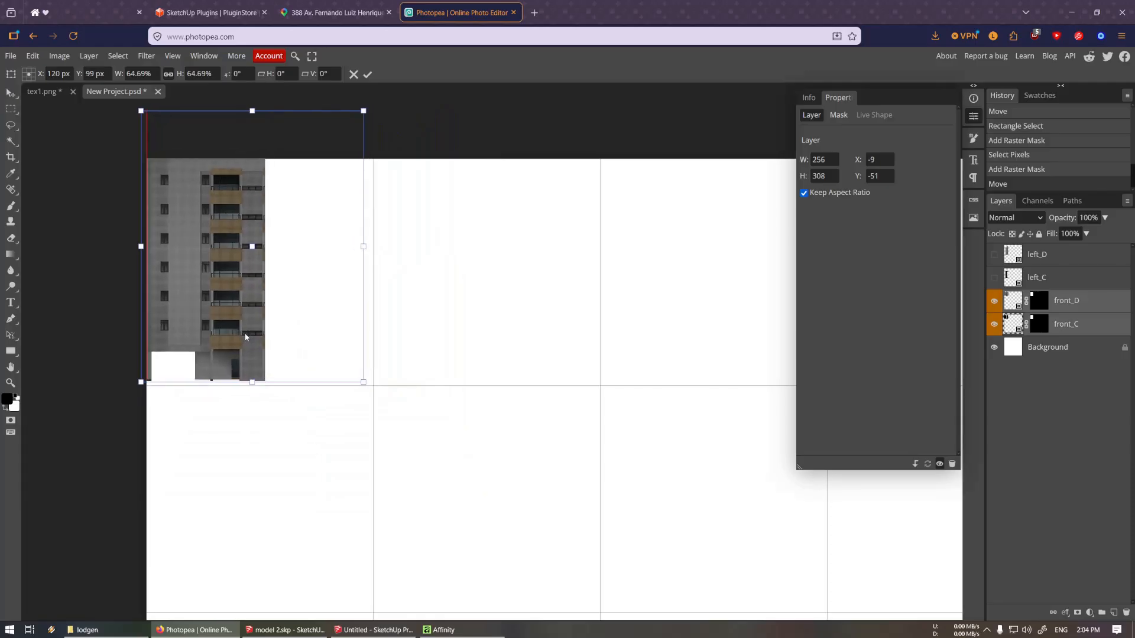
pyautogui.press('Return')
pyautogui.press('Up')
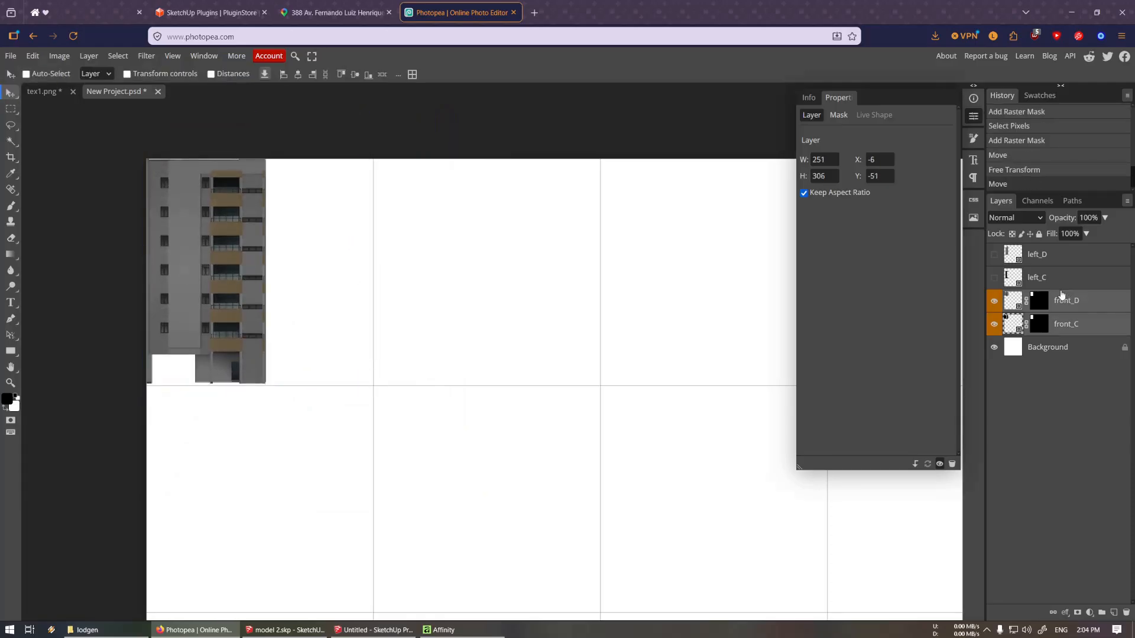
# Show left_C and left_D, scale both layers together to about 51% and place them directly right of the front facade
pyautogui.click(993, 278)
pyautogui.click(994, 254)
pyautogui.click(1045, 255)
pyautogui.keyDown('ctrl'); pyautogui.click(1050, 277); pyautogui.keyUp('ctrl')
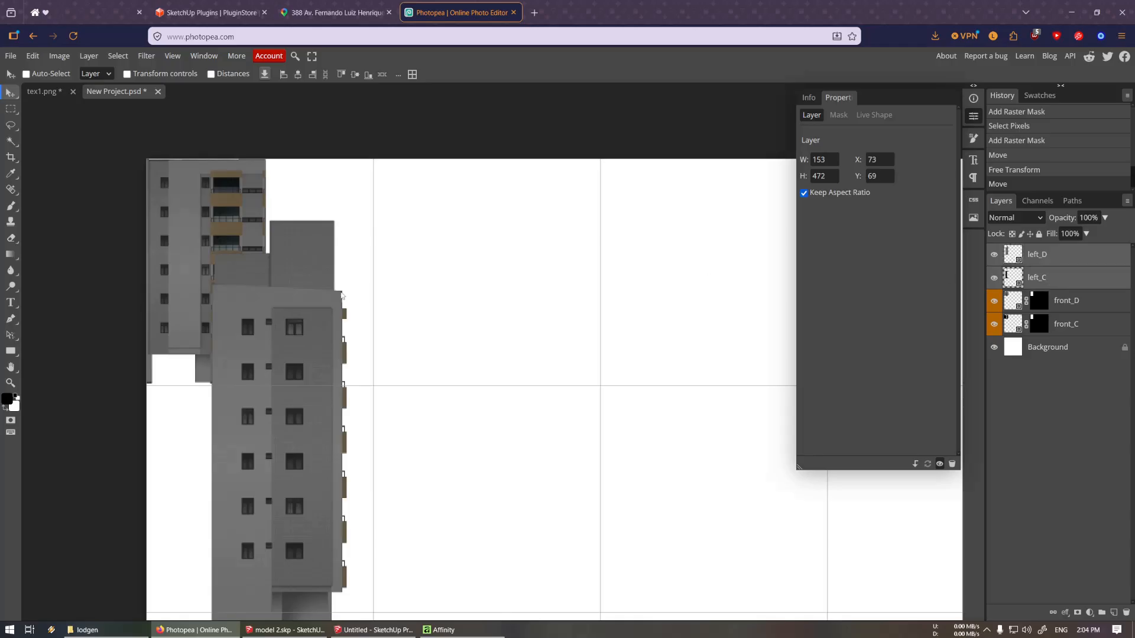
pyautogui.moveTo(297, 338); pyautogui.dragTo(337, 281)
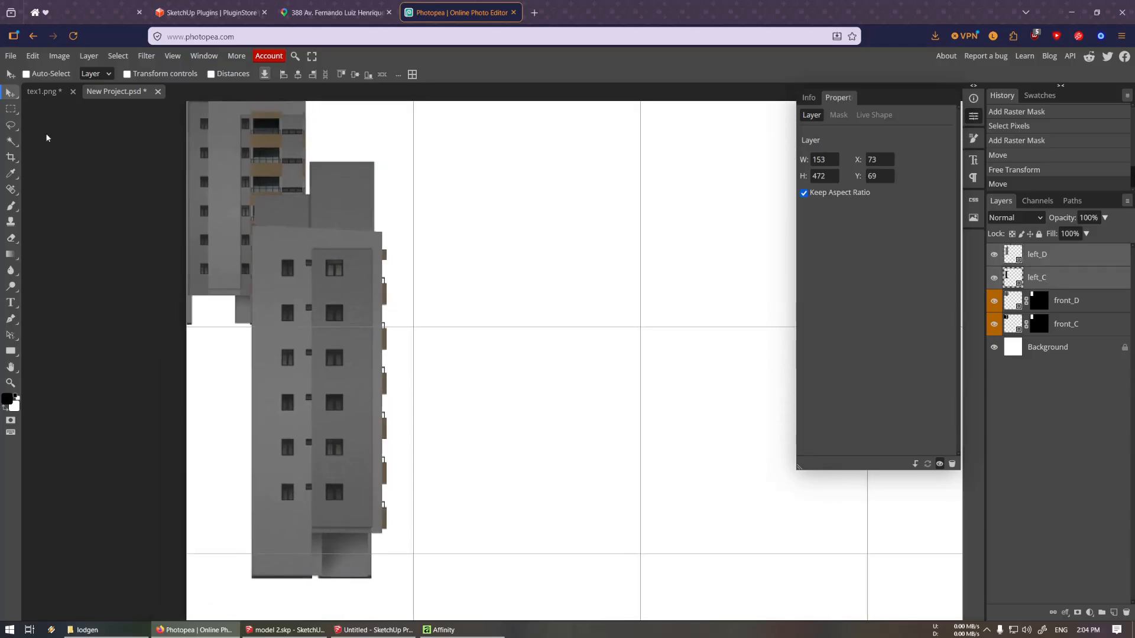
pyautogui.click(32, 56)
pyautogui.click(63, 326)
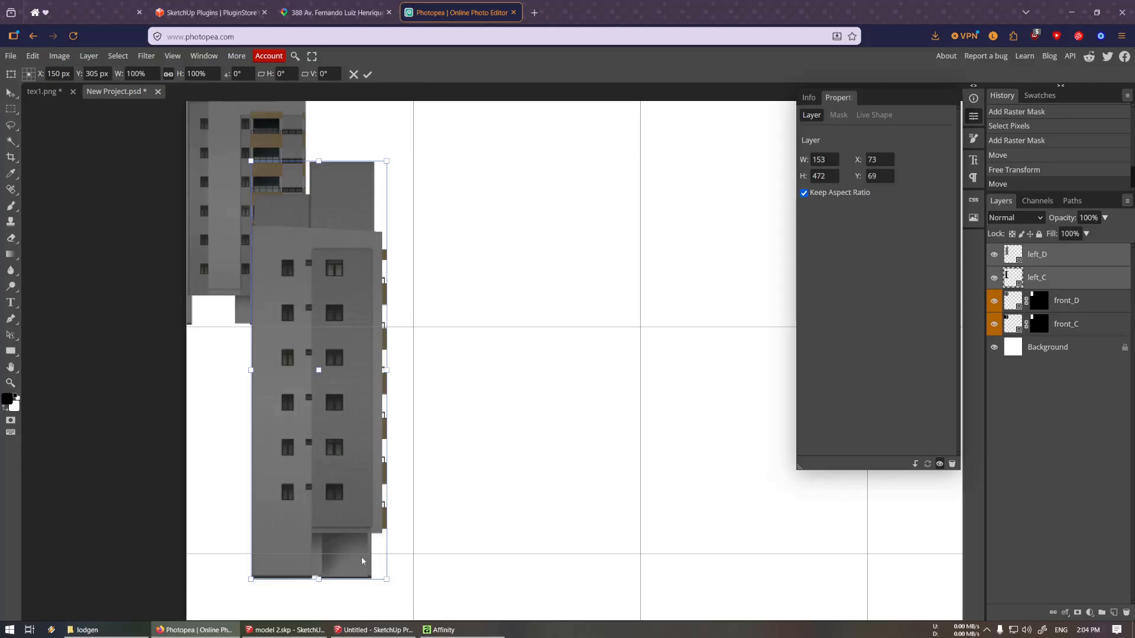
pyautogui.moveTo(323, 578); pyautogui.dragTo(322, 372)
pyautogui.moveTo(325, 288); pyautogui.dragTo(349, 233)
# Enlarge the left_D and left_C layers to about 54% to fill the grid cell's height, keeping them against the front facade
pyautogui.scroll(5, 367, 272)
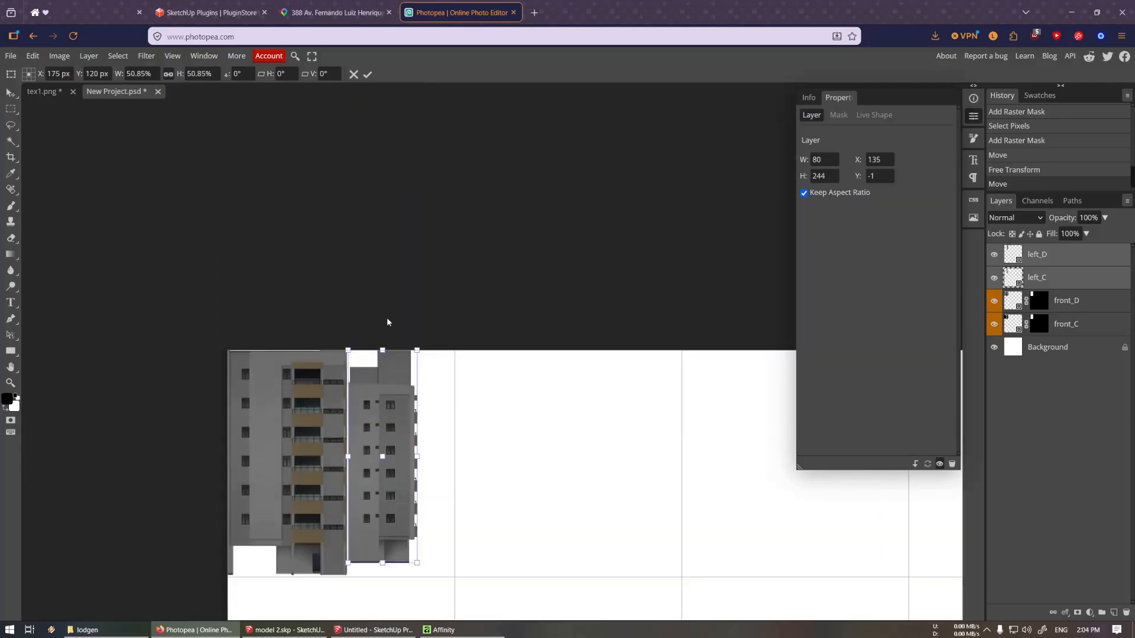
pyautogui.scroll(-1, 386, 354)
pyautogui.hscroll(-3, 386, 410)
pyautogui.hscroll(5, 385, 410)
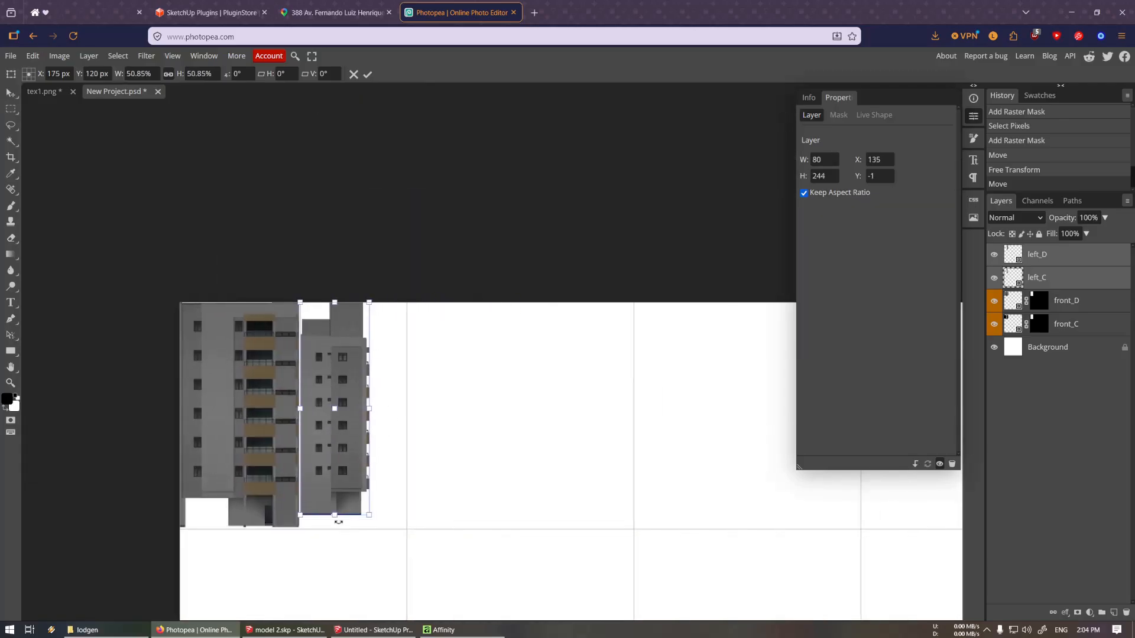
pyautogui.moveTo(335, 515); pyautogui.dragTo(340, 530)
pyautogui.moveTo(341, 457); pyautogui.dragTo(343, 457)
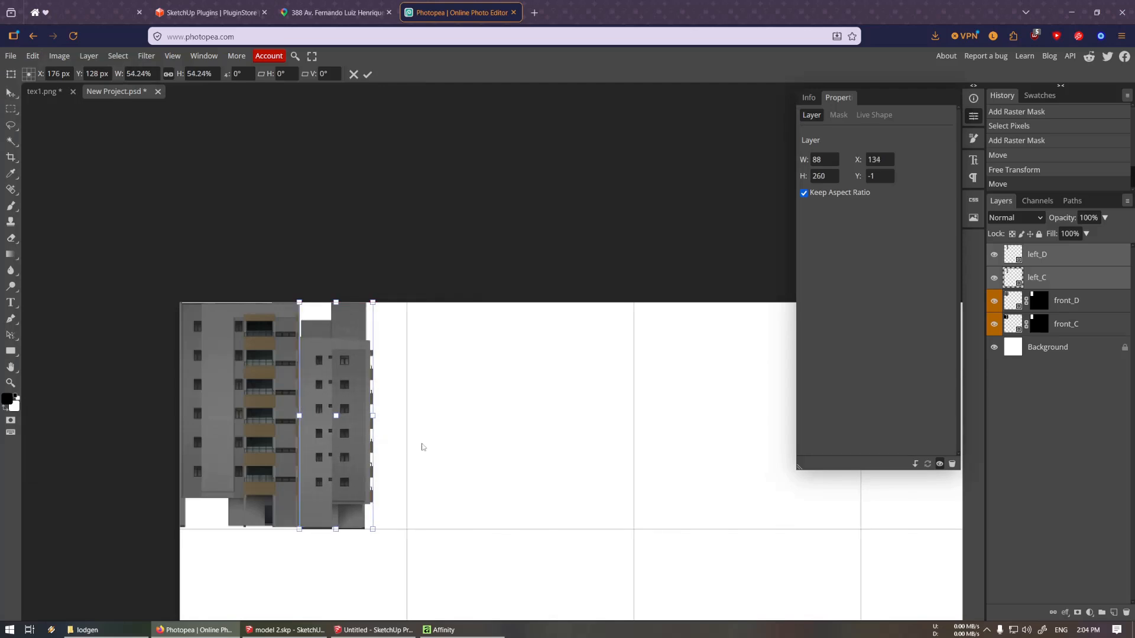
pyautogui.press('Return')
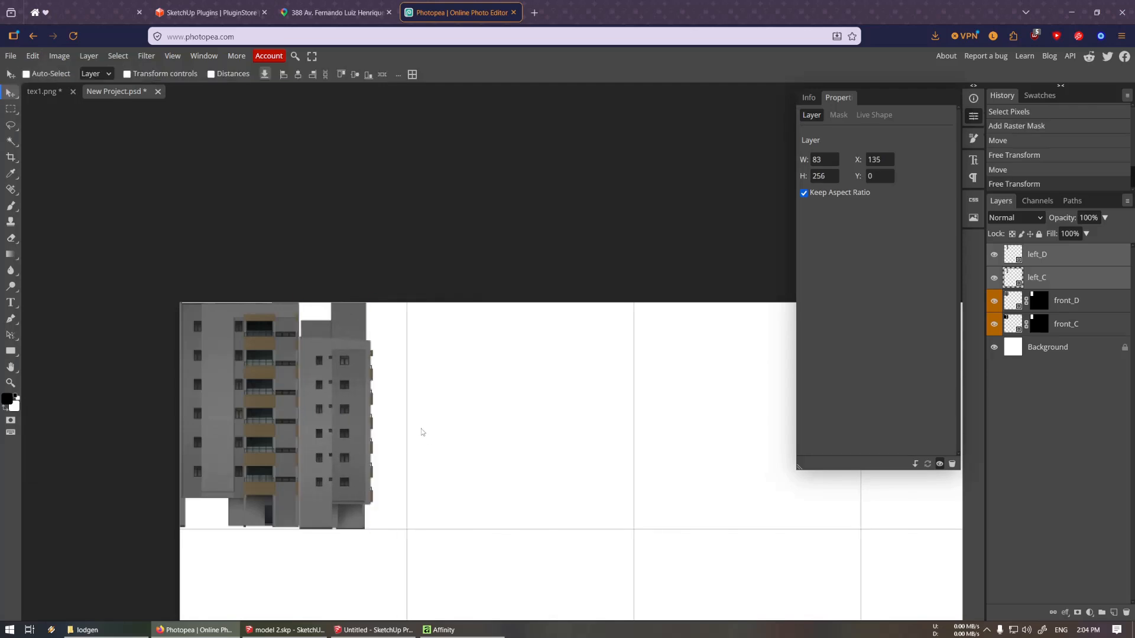
# Switch to SketchUp, change the view of the building and compare it with the Photopea texture sheet
pyautogui.click(372, 630)
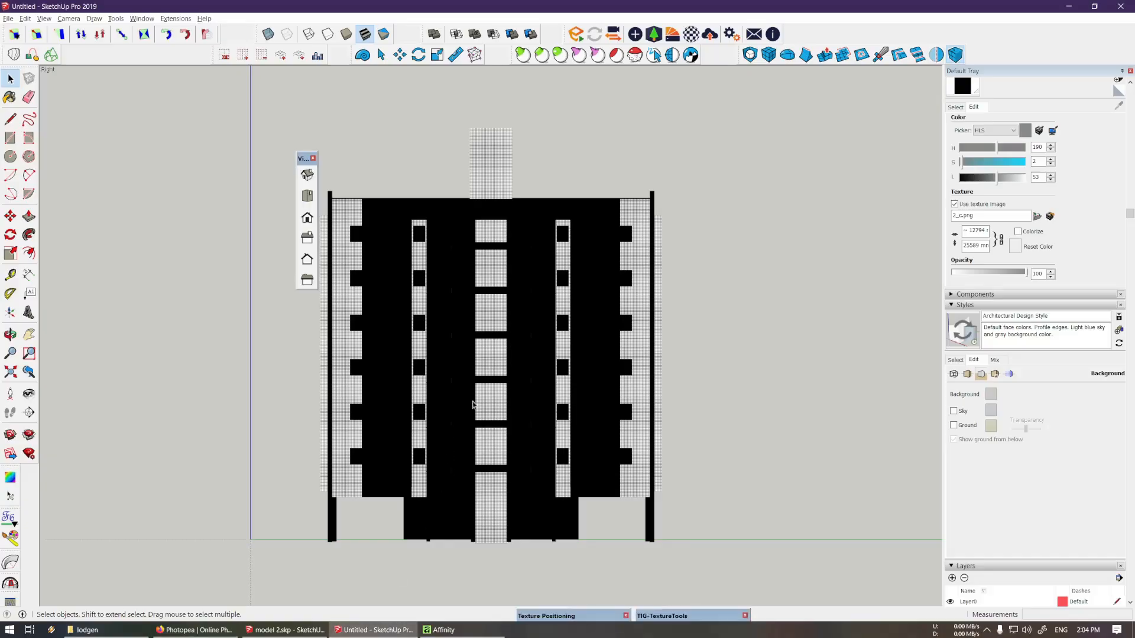
pyautogui.click(307, 217)
pyautogui.hotkey('alt', 'Tab')
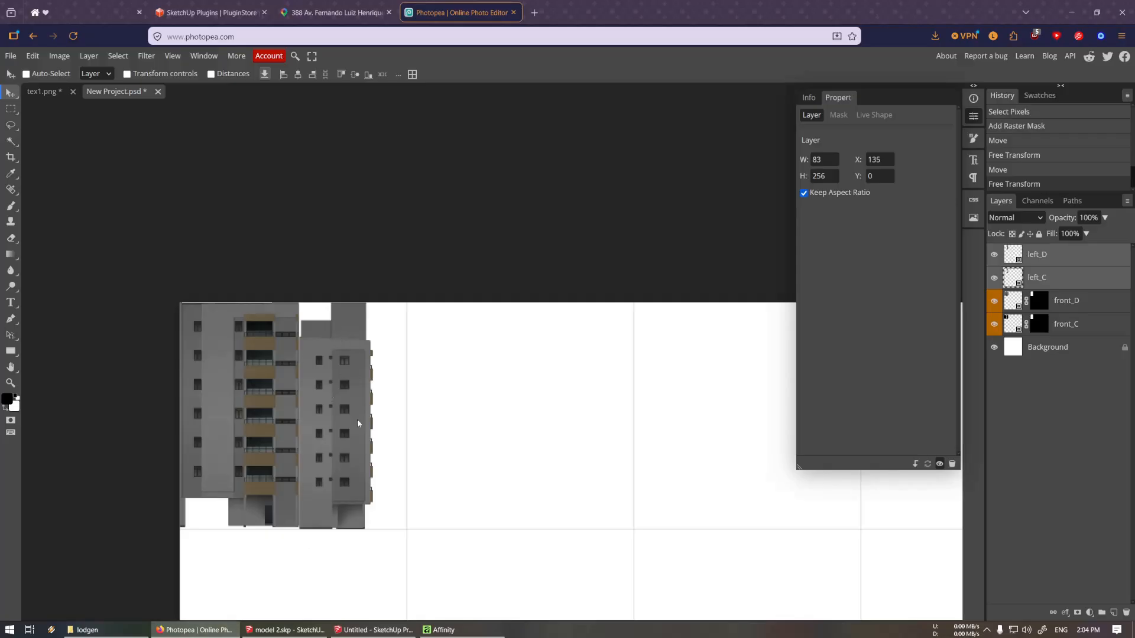
pyautogui.hotkey('alt', 'Tab')
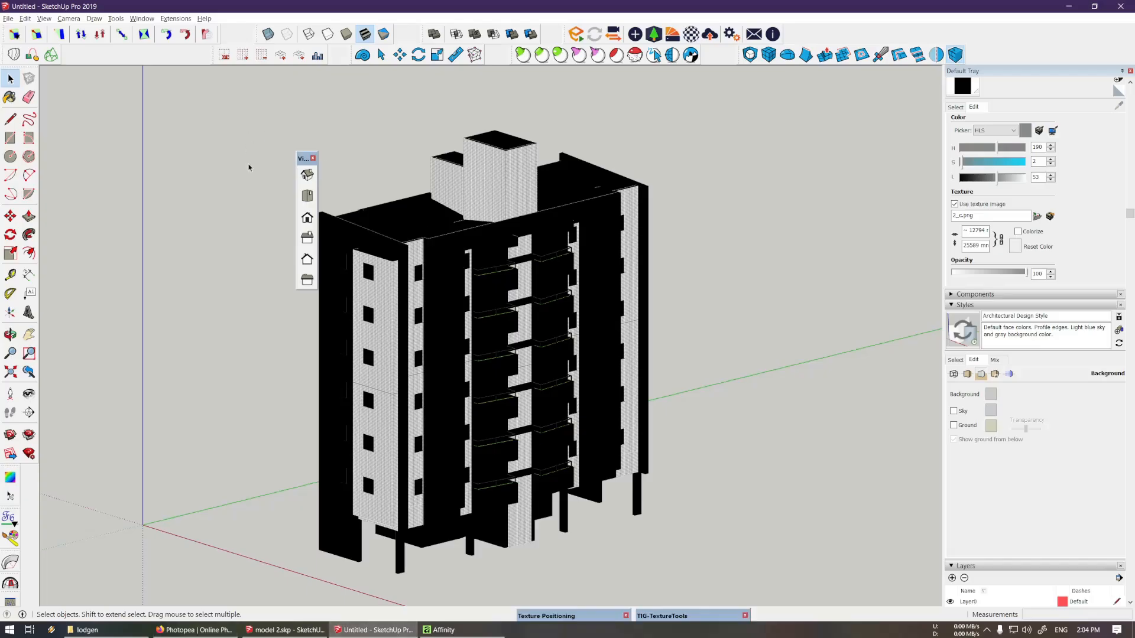
pyautogui.hotkey('alt', 'Tab')
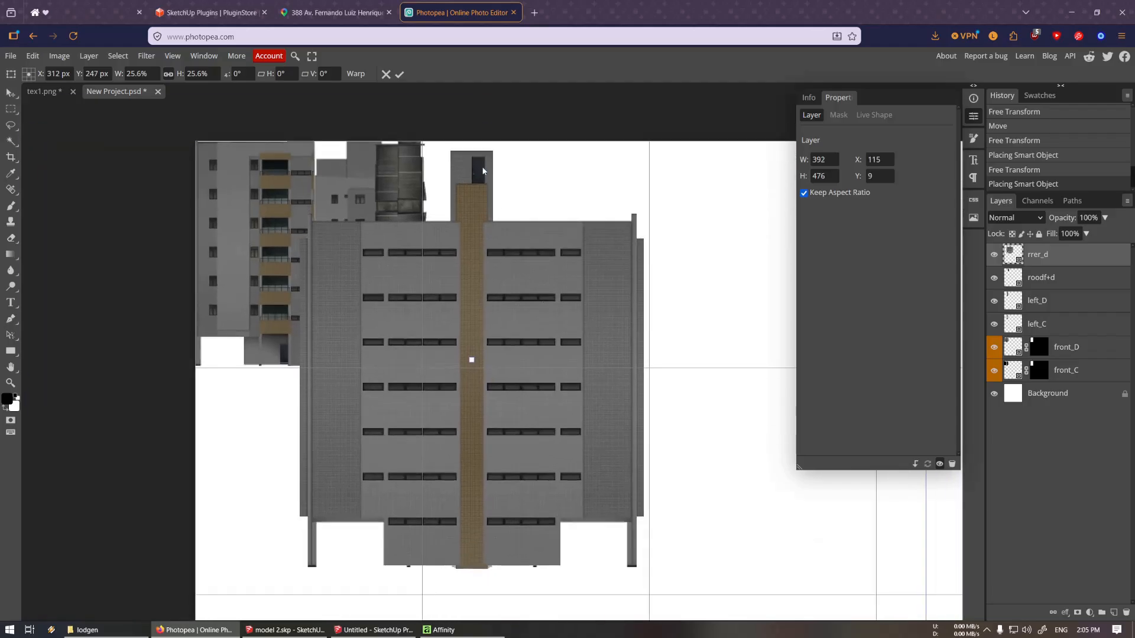
# Mask the rrer_d layer with a rectangular selection of about 211 × 466 px covering the rear facade's left half and central strip
pyautogui.press('m')
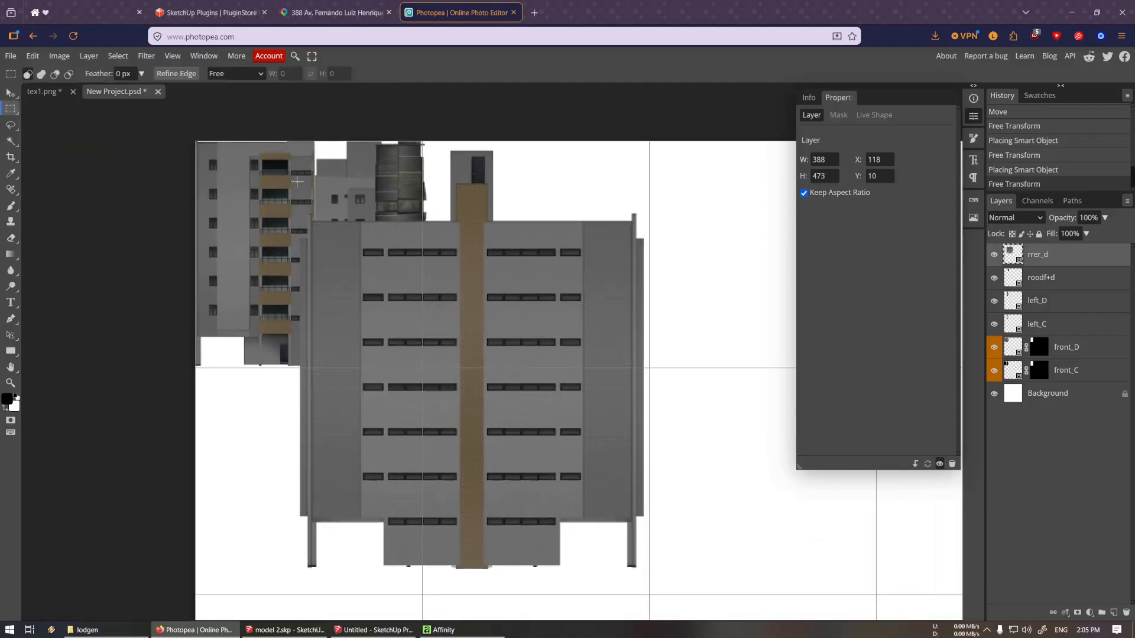
pyautogui.moveTo(306, 153); pyautogui.dragTo(493, 565)
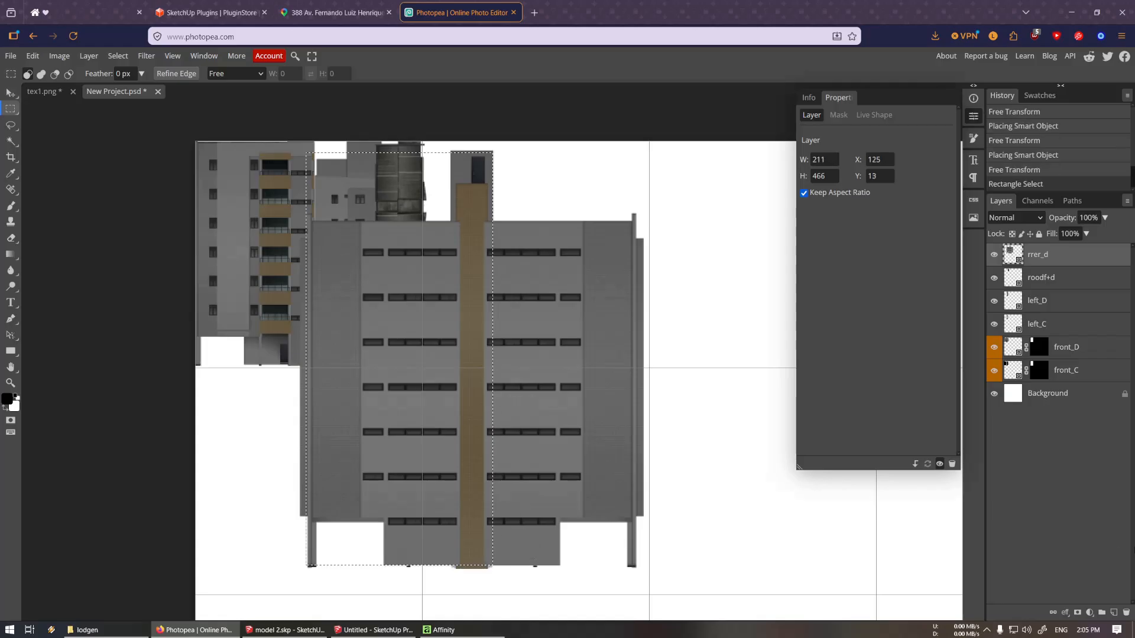
pyautogui.click(1078, 613)
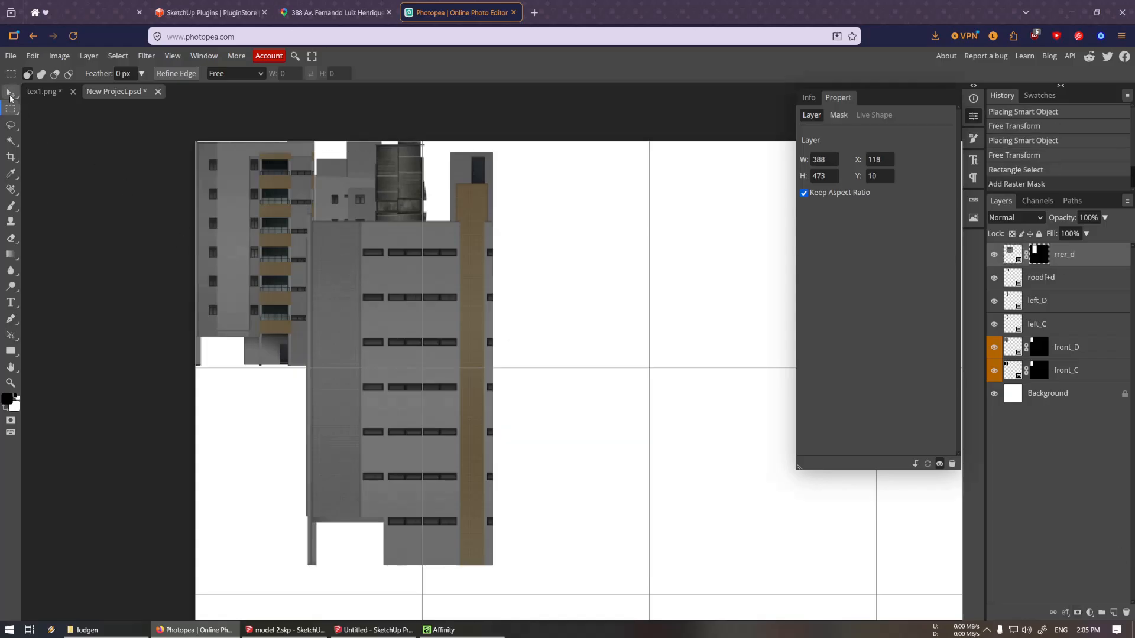
# Scale the rrer_d layer down to about 10% and park it in the empty area right of the other facades
pyautogui.hotkey('ctrl', 't')
pyautogui.scroll(2, 437, 263)
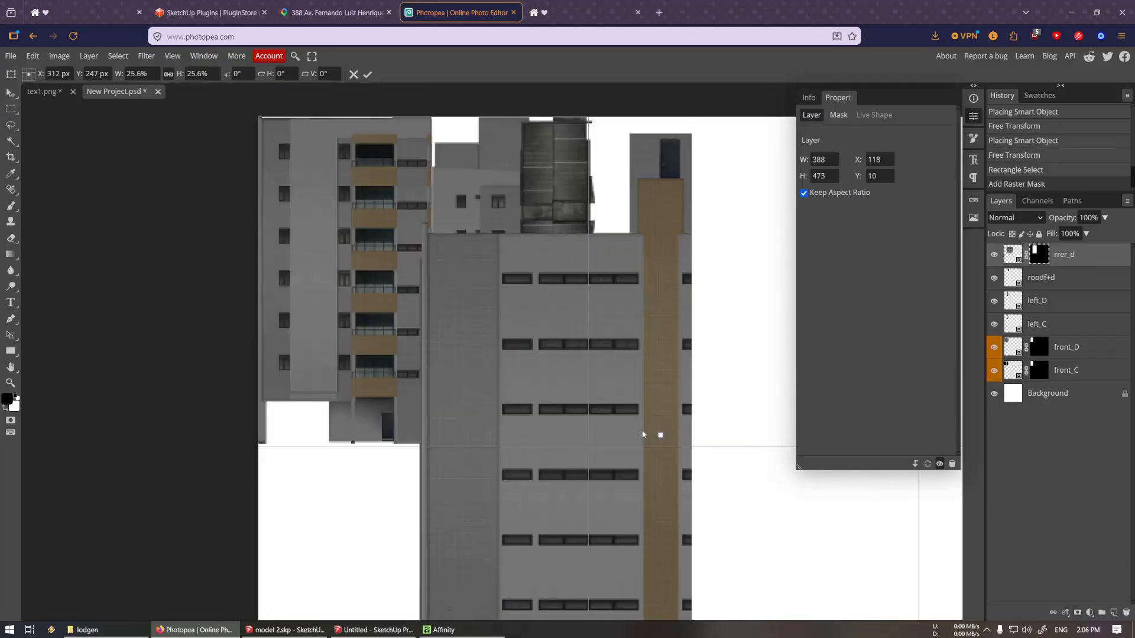
pyautogui.moveTo(643, 435); pyautogui.dragTo(507, 362)
pyautogui.scroll(-2, 505, 362)
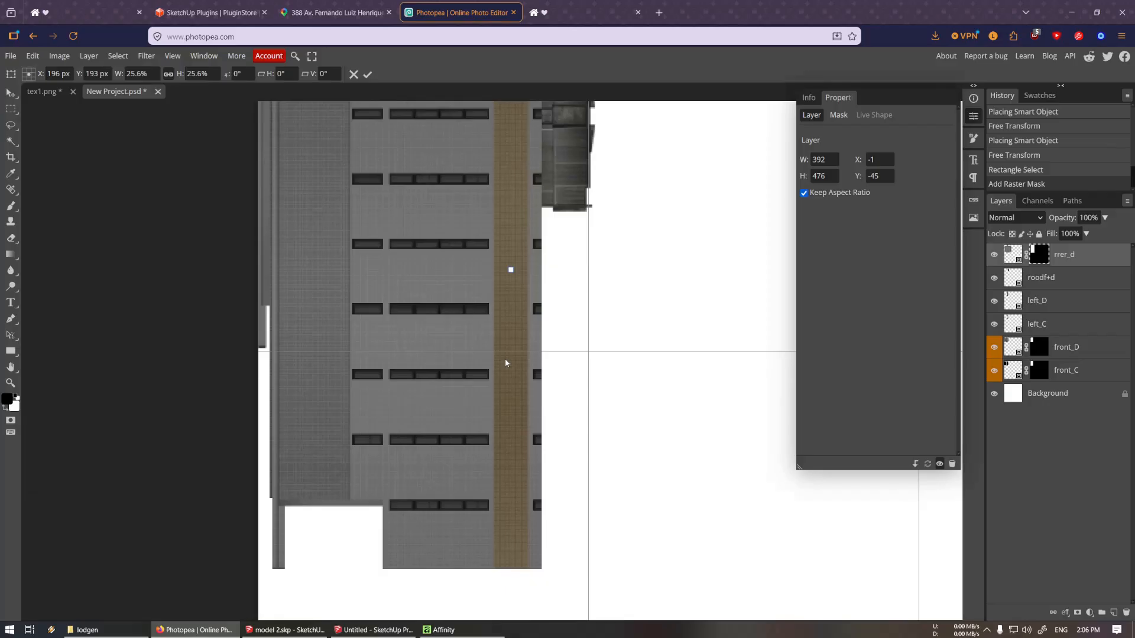
pyautogui.scroll(-2, 505, 358)
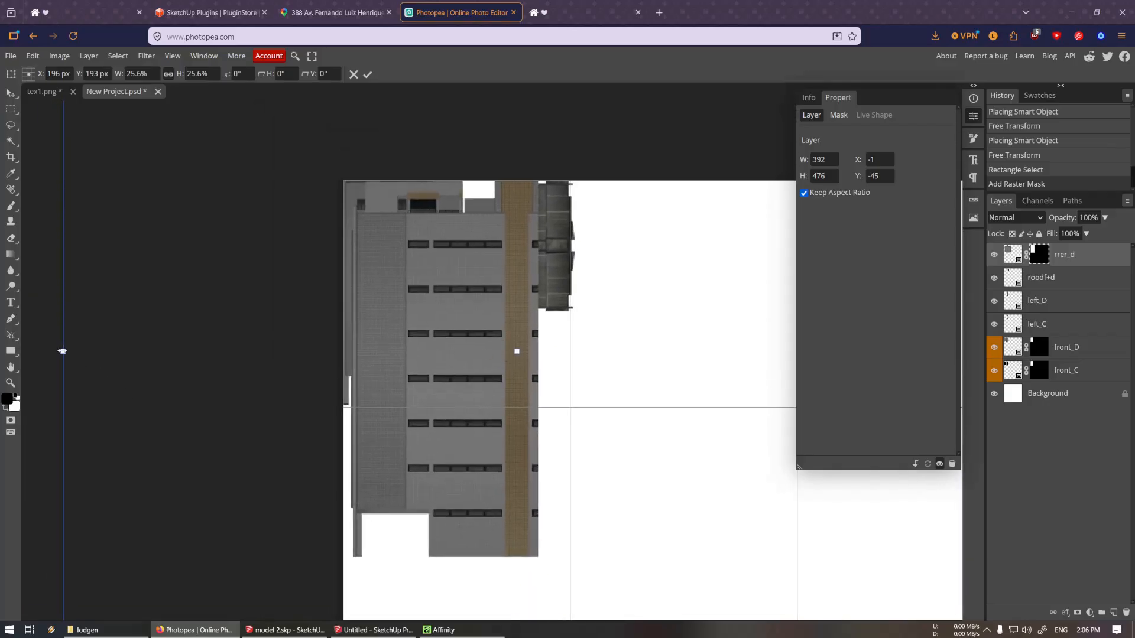
pyautogui.moveTo(62, 351); pyautogui.dragTo(614, 351)
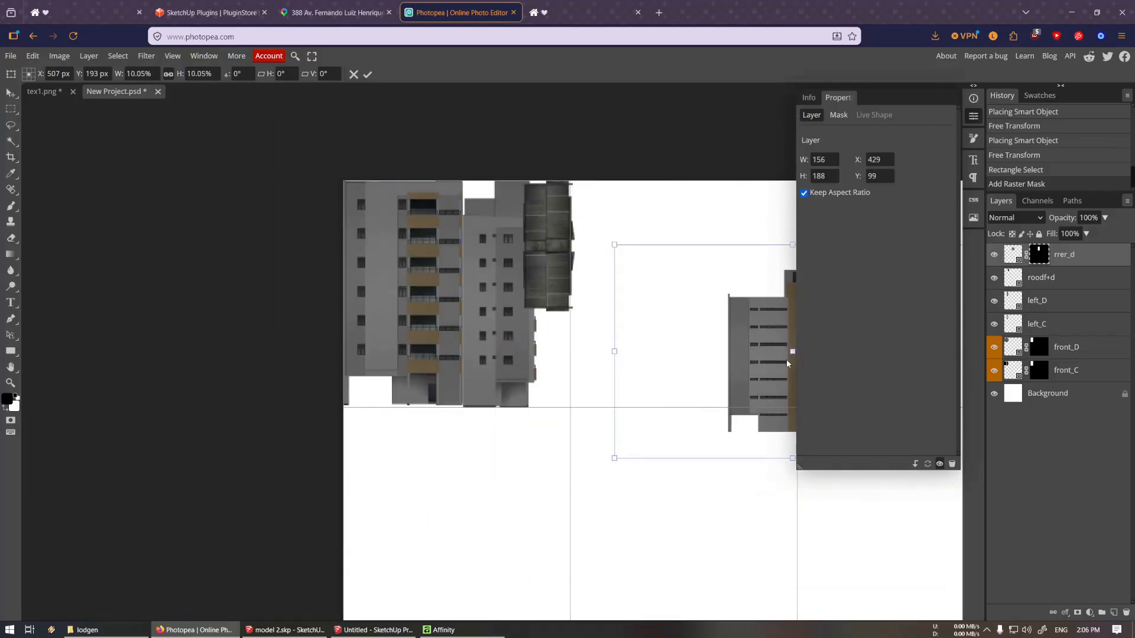
pyautogui.moveTo(787, 362); pyautogui.dragTo(545, 350)
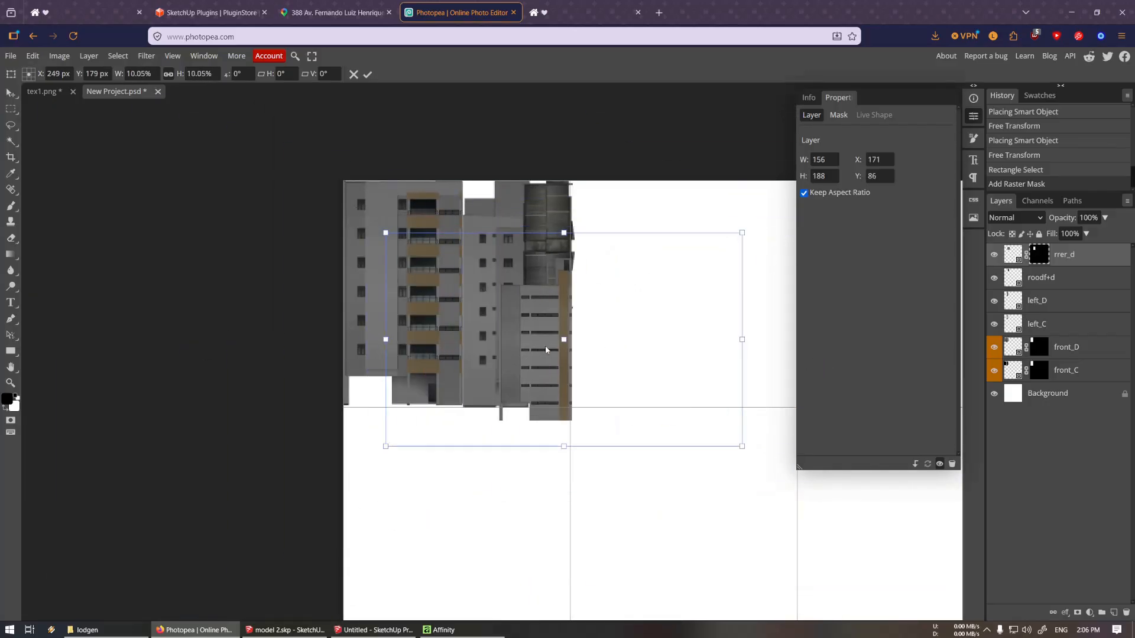
pyautogui.press('Return')
pyautogui.keyDown('ctrl'); pyautogui.scroll(2, 552, 336); pyautogui.keyUp('ctrl')
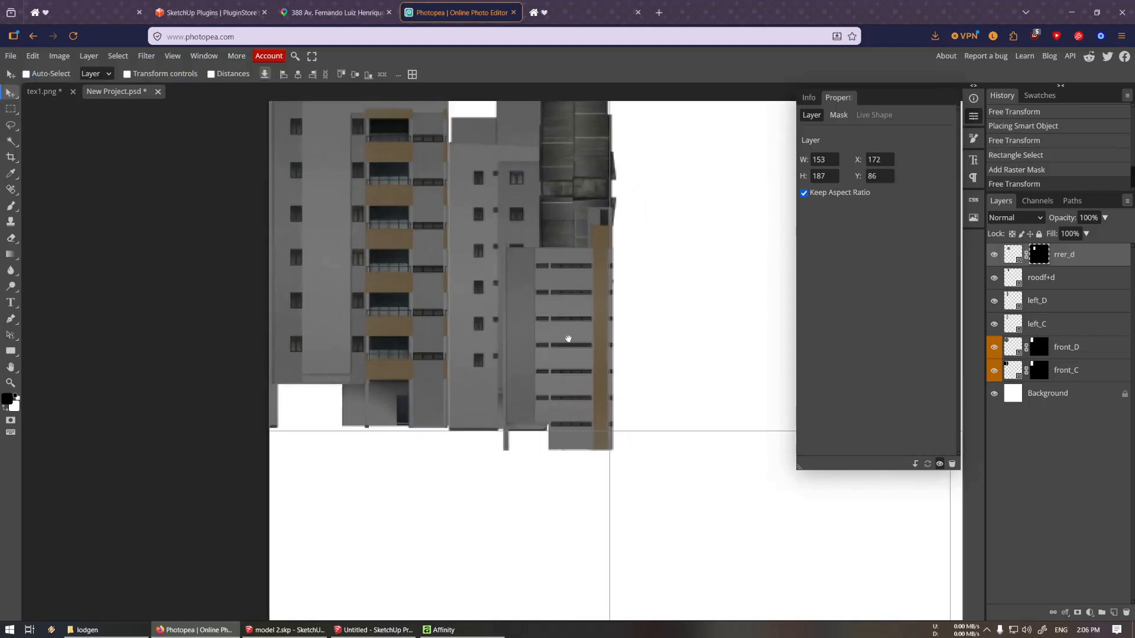
pyautogui.moveTo(560, 411); pyautogui.dragTo(698, 423)
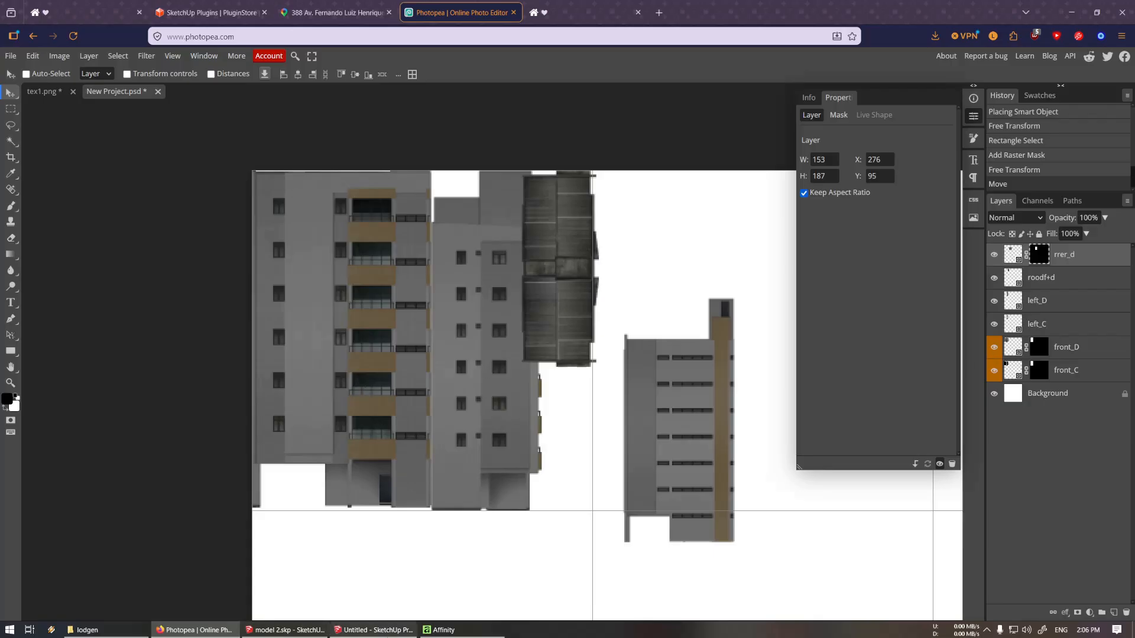
# Switch to SketchUp, examine the building's rear and roof from another angle, and return to the Photopea texture sheet
pyautogui.click(374, 630)
pyautogui.moveTo(608, 374)
pyautogui.mouseDown(button='middle')
pyautogui.moveTo(767, 476)
pyautogui.moveTo(499, 389)
pyautogui.mouseUp(button='middle')
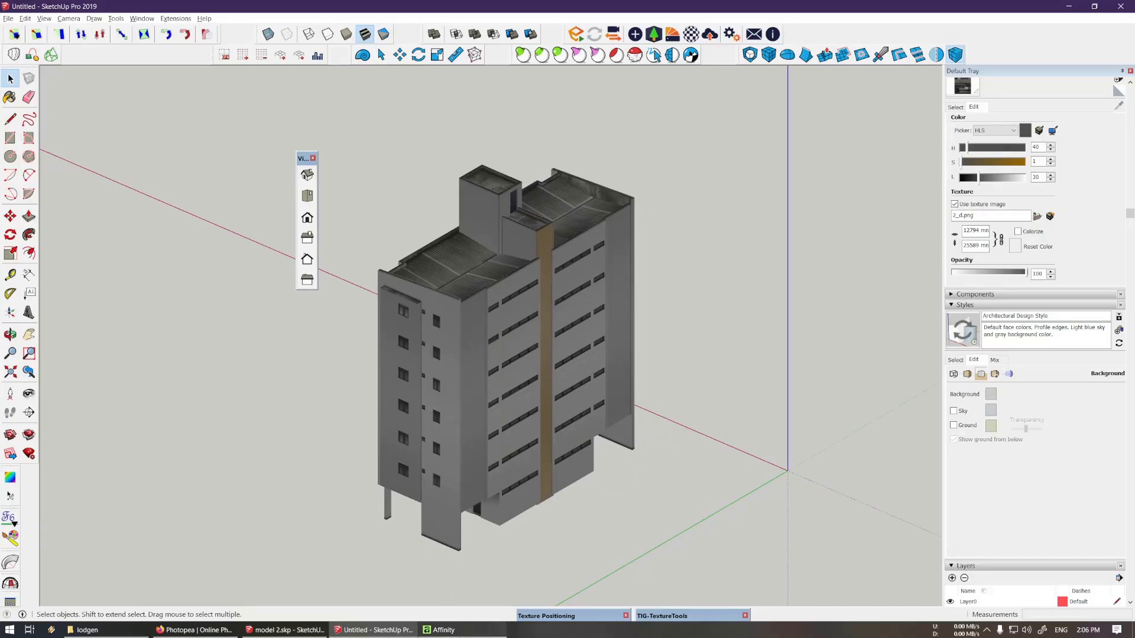
pyautogui.click(461, 630)
pyautogui.click(195, 630)
# Fit the roodf+d layer, rotated −90° and scaled to about 9%, below the front facade and move rrer_d against the left facade
pyautogui.moveTo(526, 372); pyautogui.dragTo(349, 487)
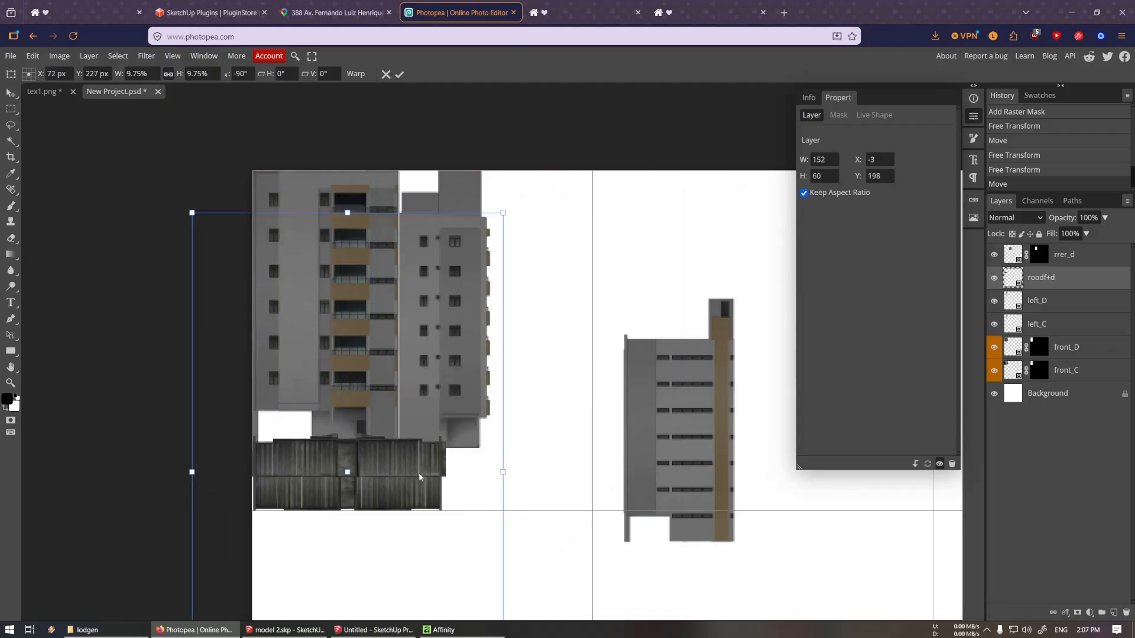
pyautogui.moveTo(501, 470); pyautogui.dragTo(478, 470)
pyautogui.moveTo(371, 438); pyautogui.dragTo(375, 446)
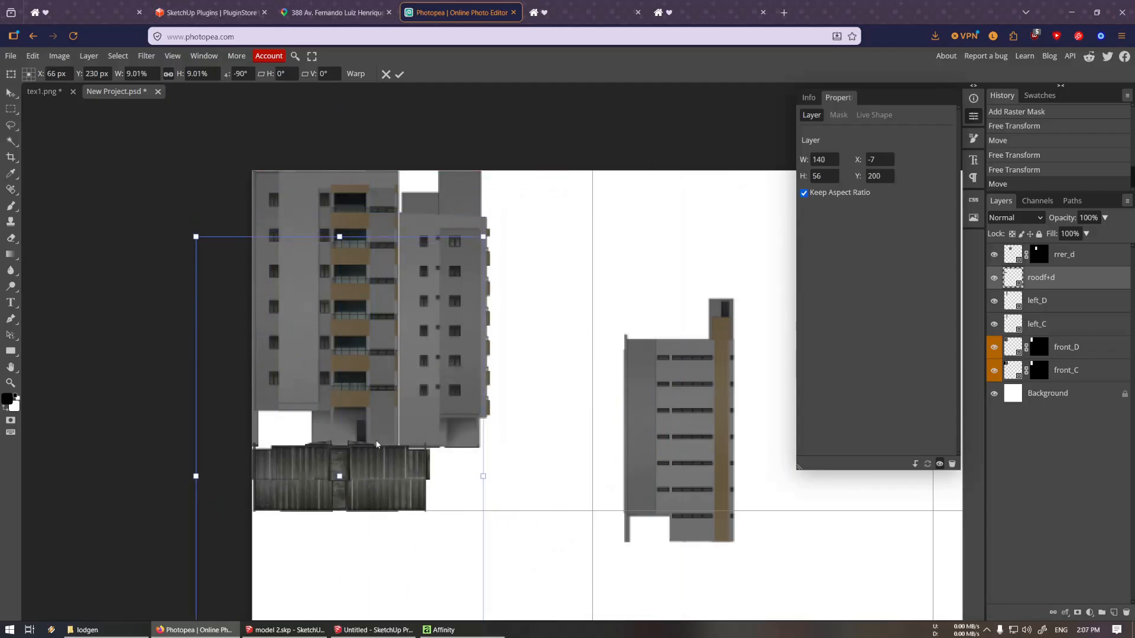
pyautogui.press('Return')
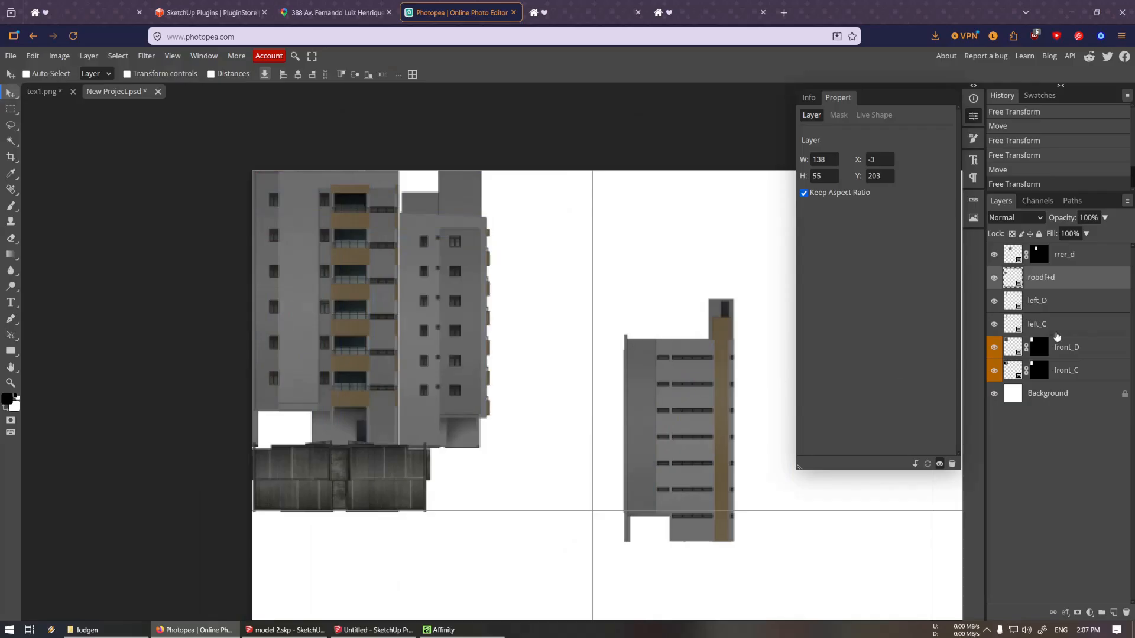
pyautogui.click(1061, 258)
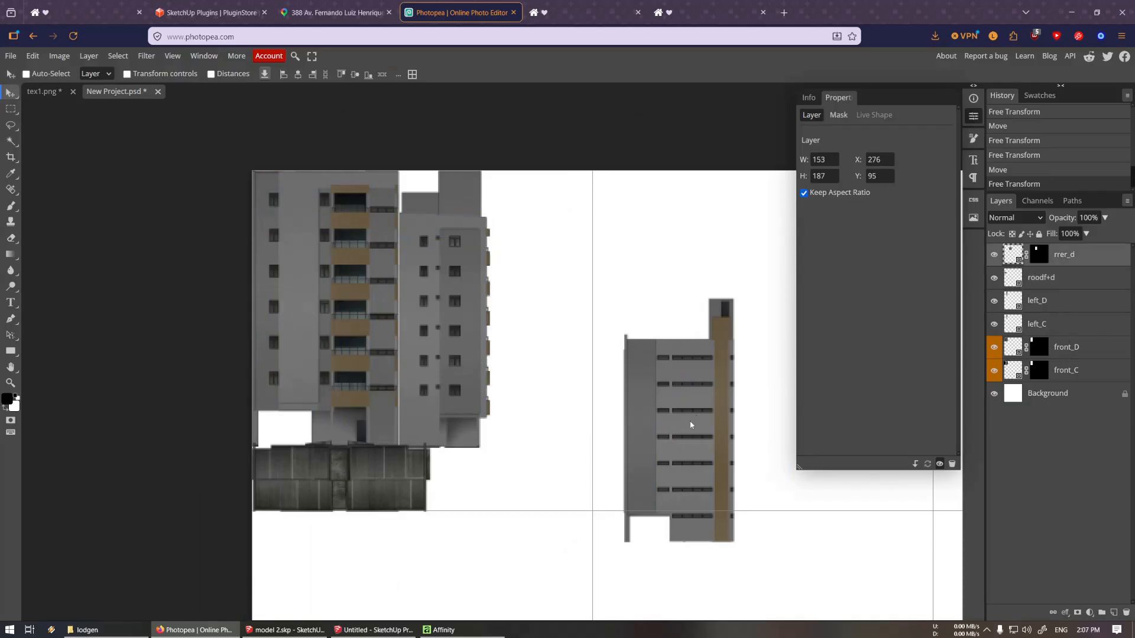
pyautogui.moveTo(691, 424); pyautogui.dragTo(551, 294)
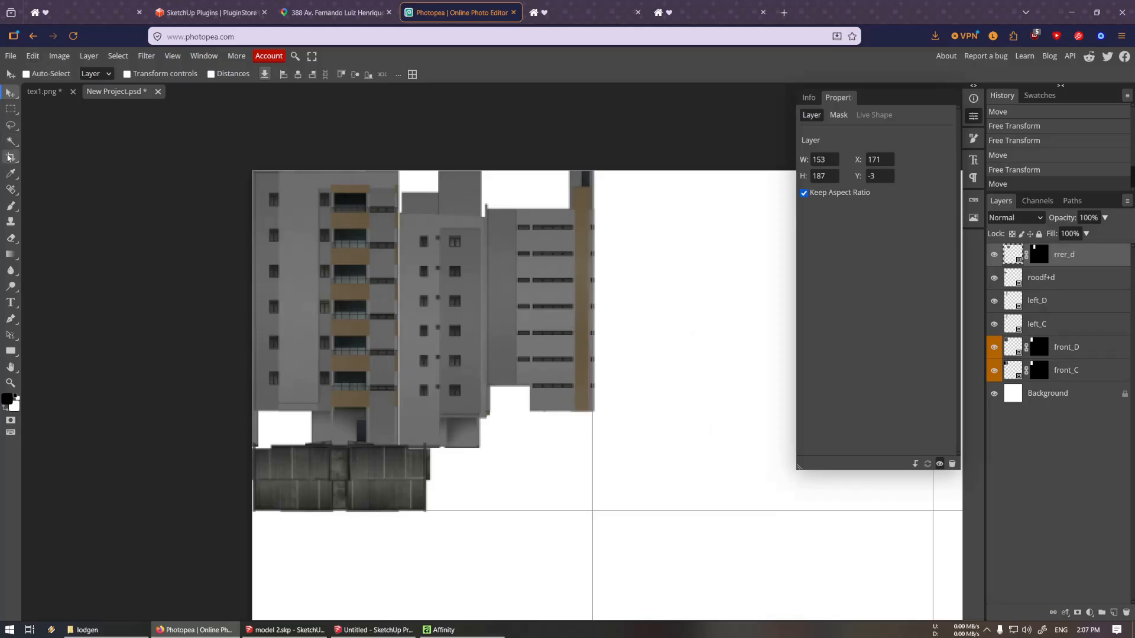
# Crop the canvas to the first grid cell, 256 × 256 px, which holds all the facades and the roof
pyautogui.click(11, 156)
pyautogui.scroll(-3, 577, 359)
pyautogui.keyDown('alt'); pyautogui.scroll(-5, 576, 359); pyautogui.keyUp('alt')
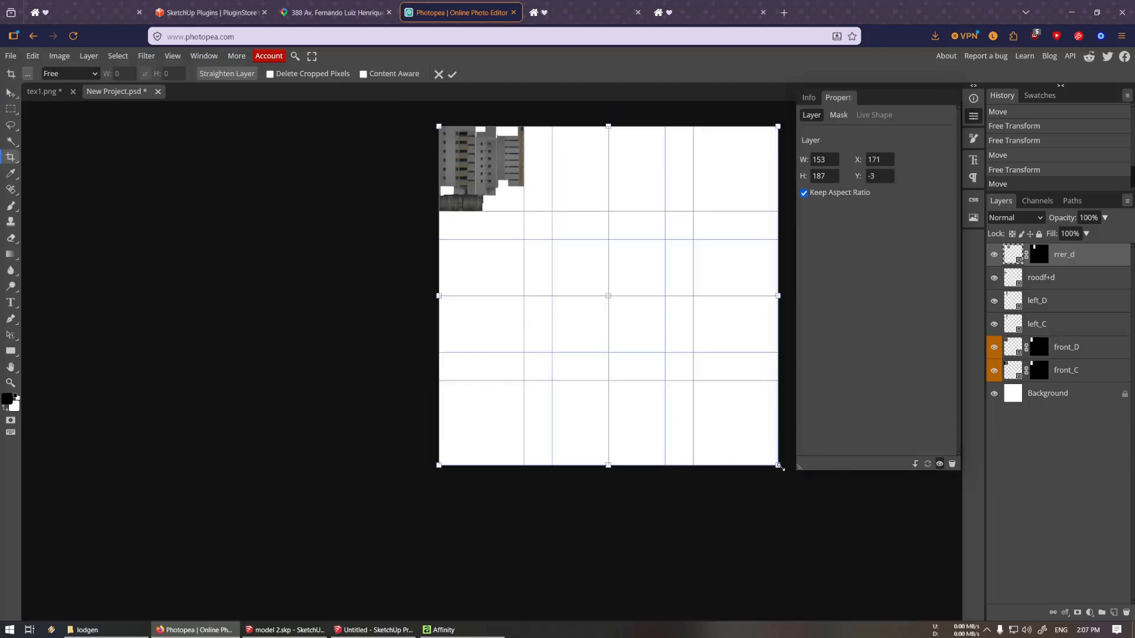
pyautogui.moveTo(778, 465); pyautogui.dragTo(524, 213)
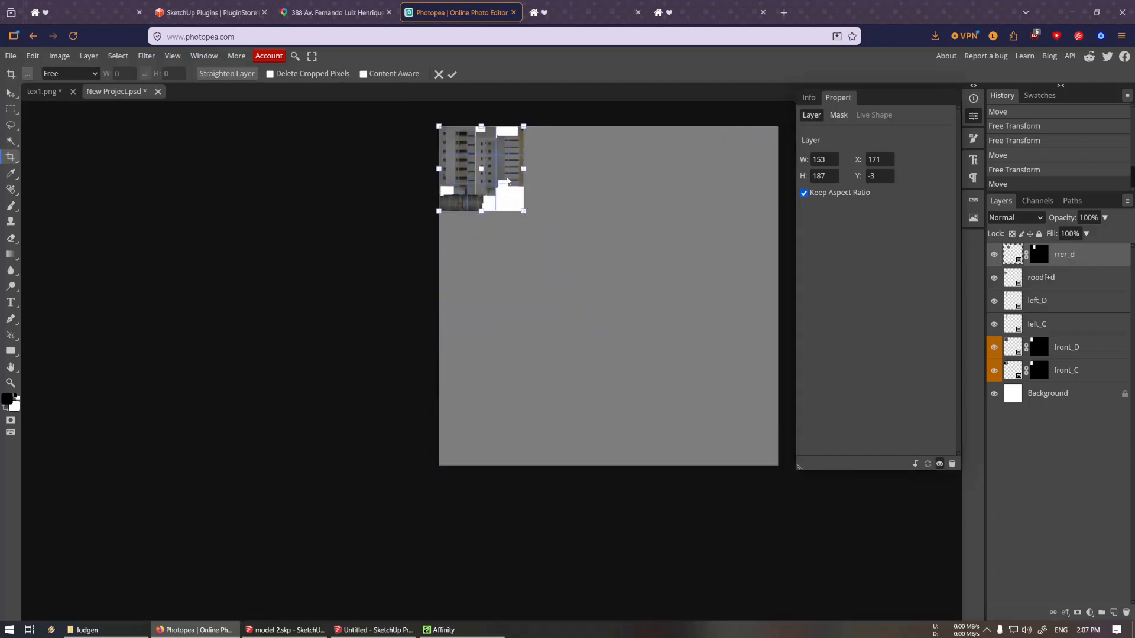
pyautogui.press('Return')
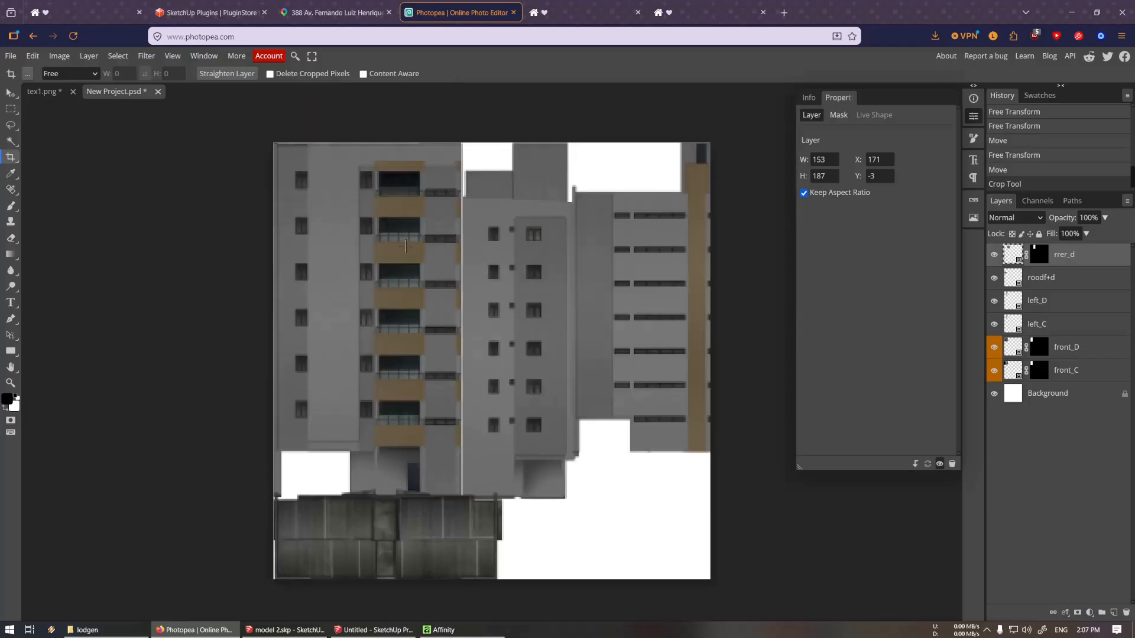
# Invert the Background layer to black and export the facade texture sheet as a PNG
pyautogui.click(1065, 405)
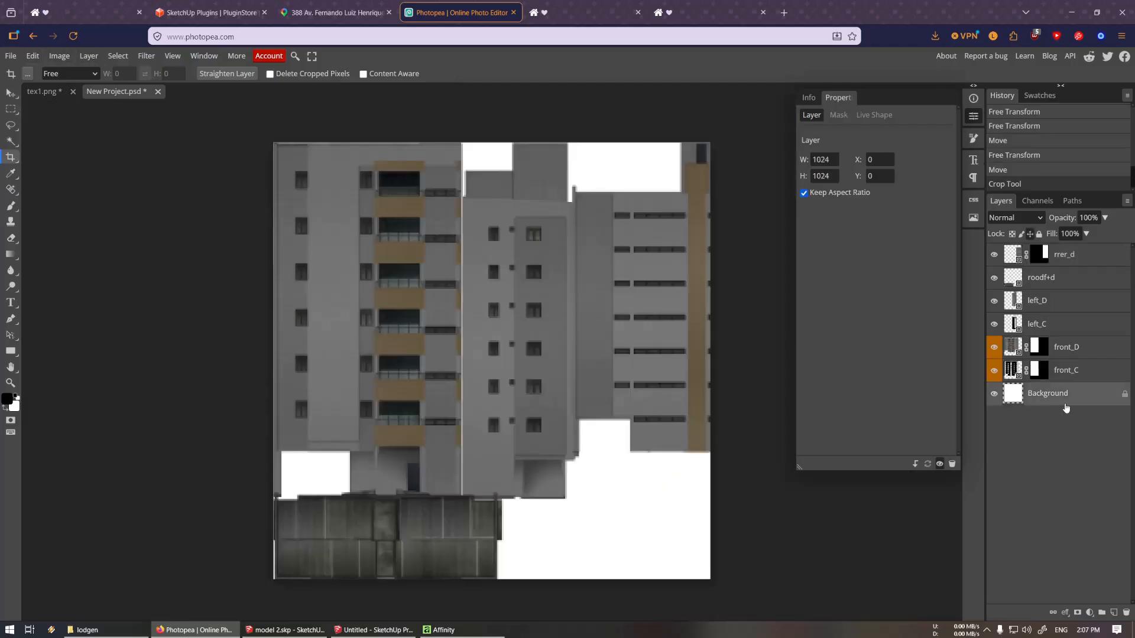
pyautogui.hotkey('ctrl', 'i')
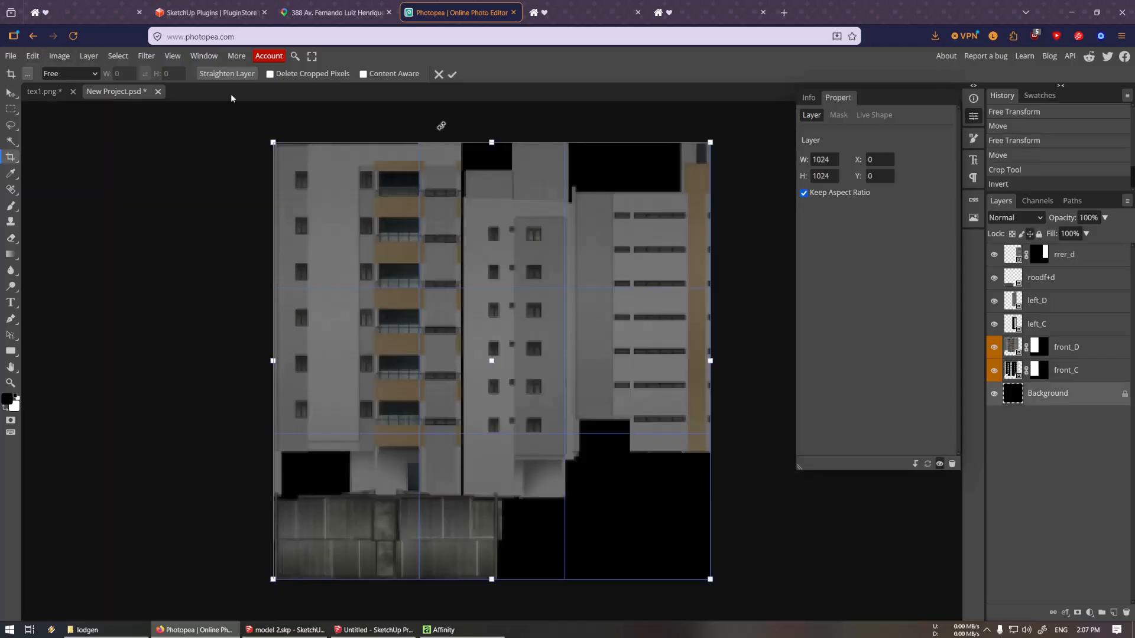
pyautogui.click(13, 58)
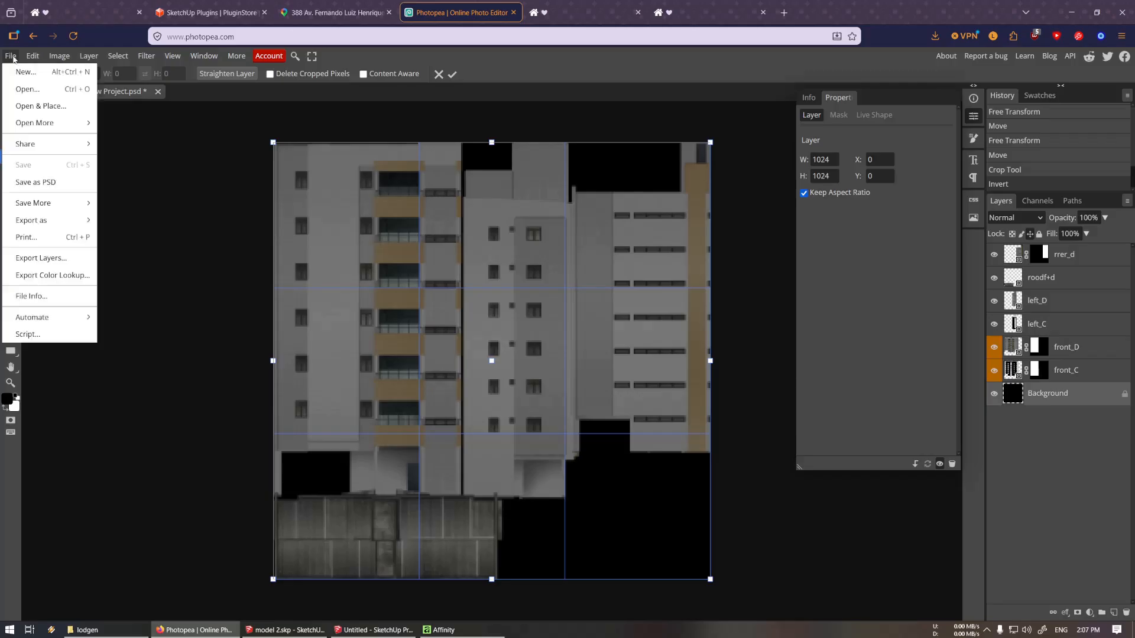
pyautogui.moveTo(58, 128)
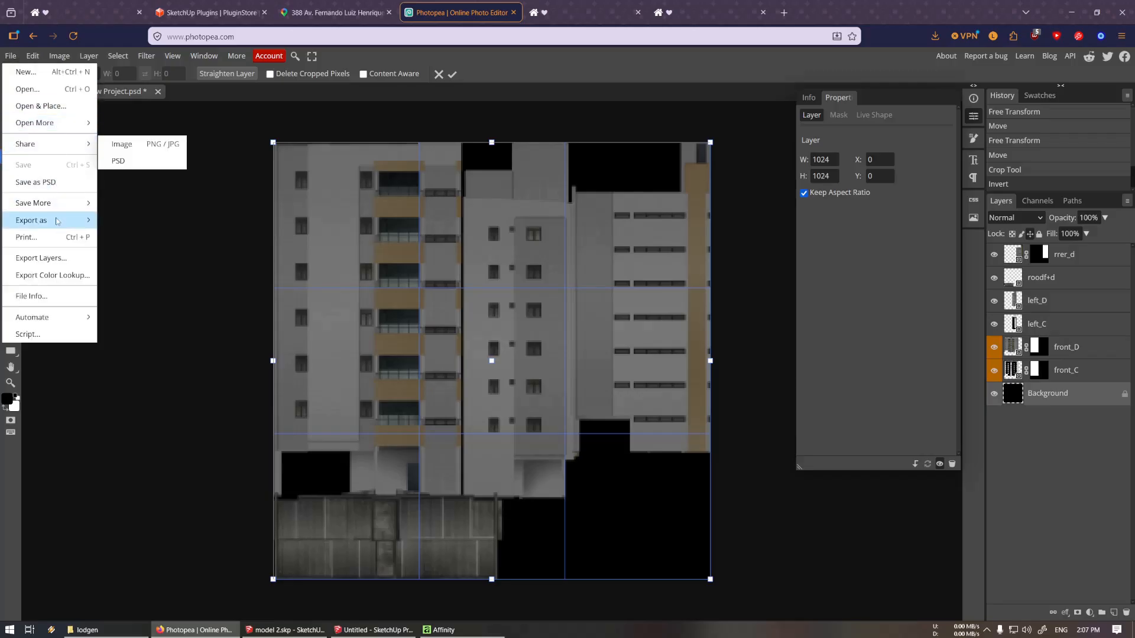
pyautogui.moveTo(58, 225)
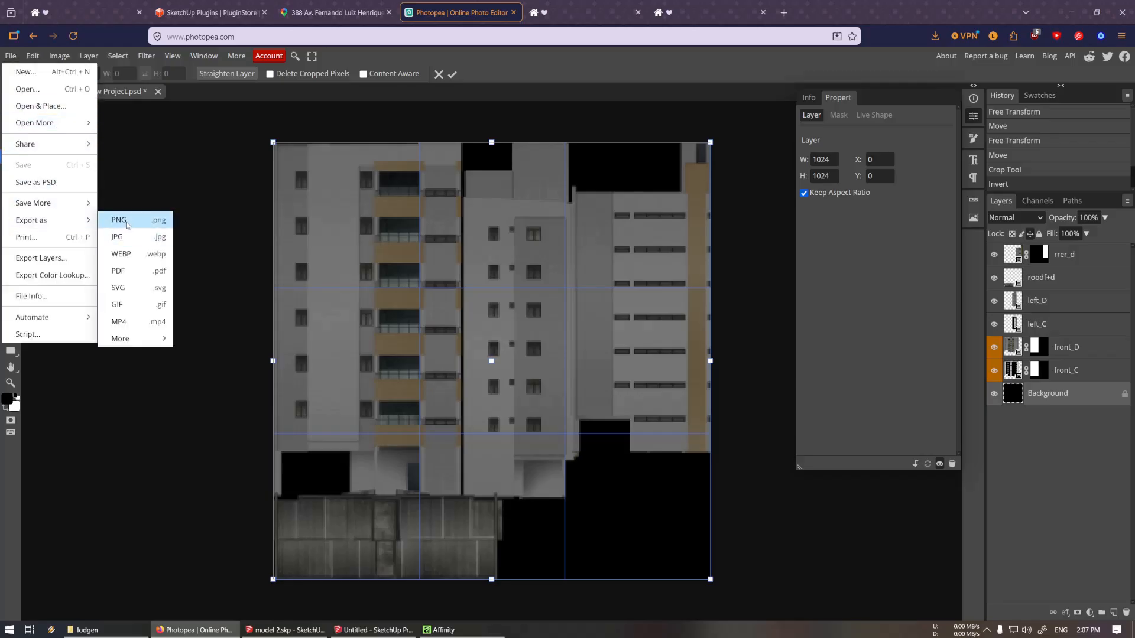
pyautogui.click(124, 222)
pyautogui.click(405, 290)
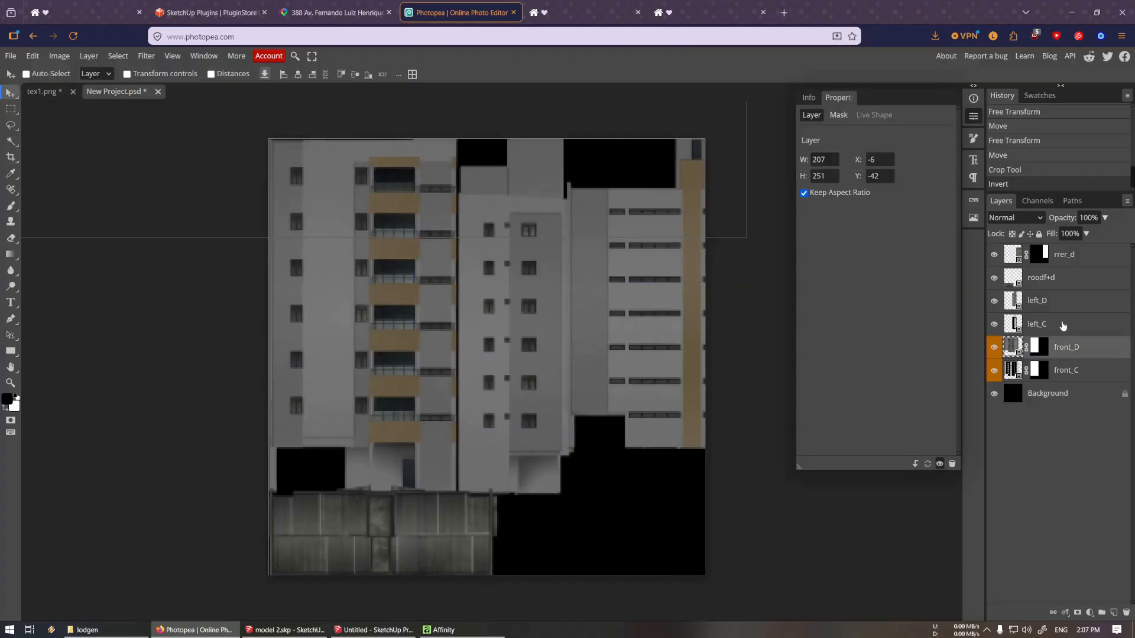
# Duplicate the Background layer, group the copy with front_C and left_C, and place the group above all other layers
pyautogui.click(1058, 393)
pyautogui.press('ctrl')
pyautogui.hotkey('ctrl', 'j')
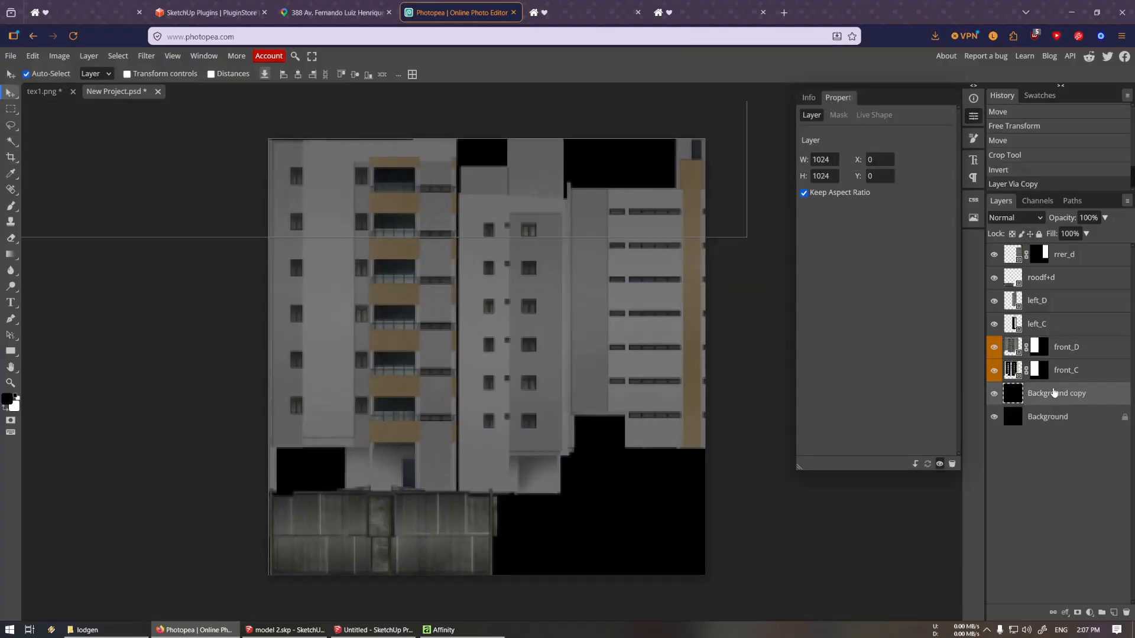
pyautogui.keyDown('ctrl'); pyautogui.click(1087, 375); pyautogui.keyUp('ctrl')
pyautogui.keyDown('ctrl'); pyautogui.click(1067, 333); pyautogui.keyUp('ctrl')
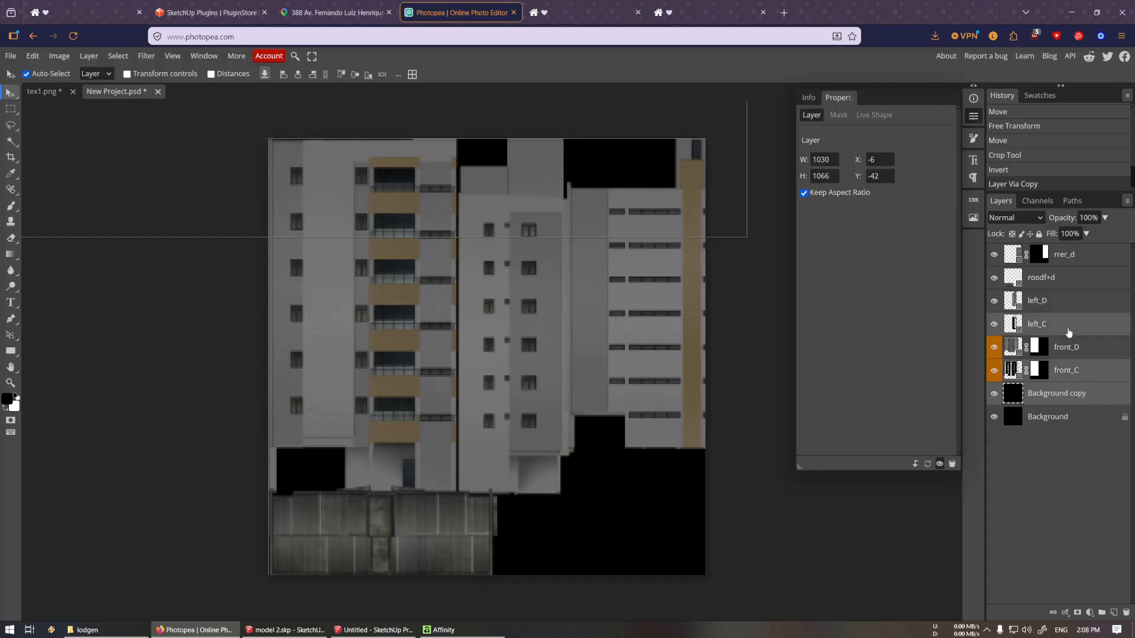
pyautogui.hotkey('ctrl', 'g')
pyautogui.moveTo(1054, 327); pyautogui.dragTo(1047, 250)
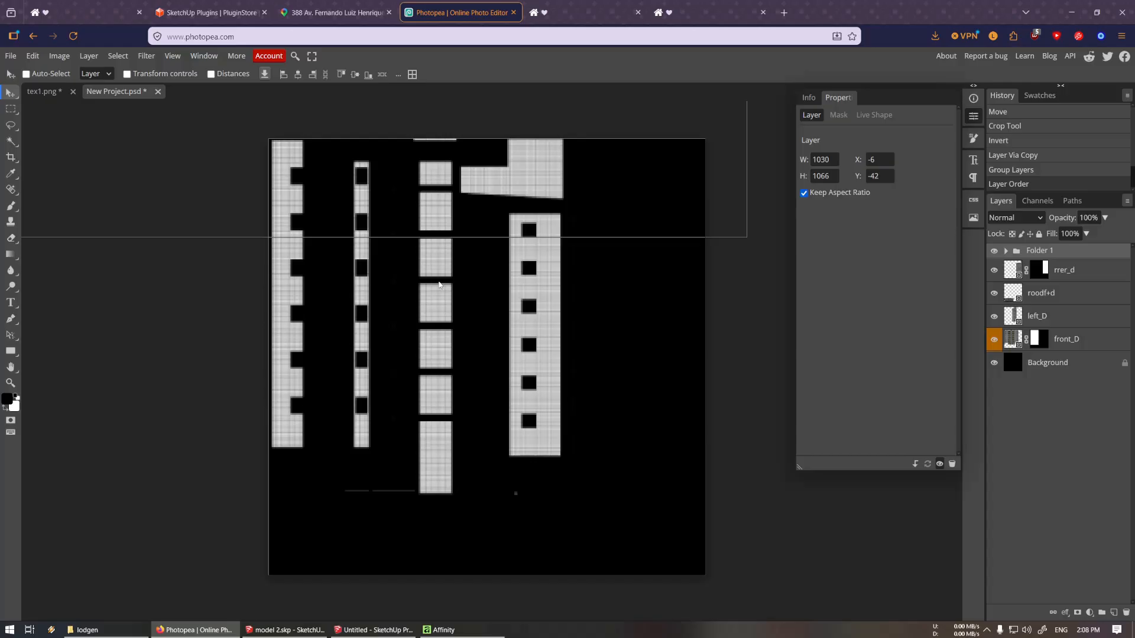
# Export the black-and-white colour mask sheet as a 256 × 256 px PNG
pyautogui.click(10, 56)
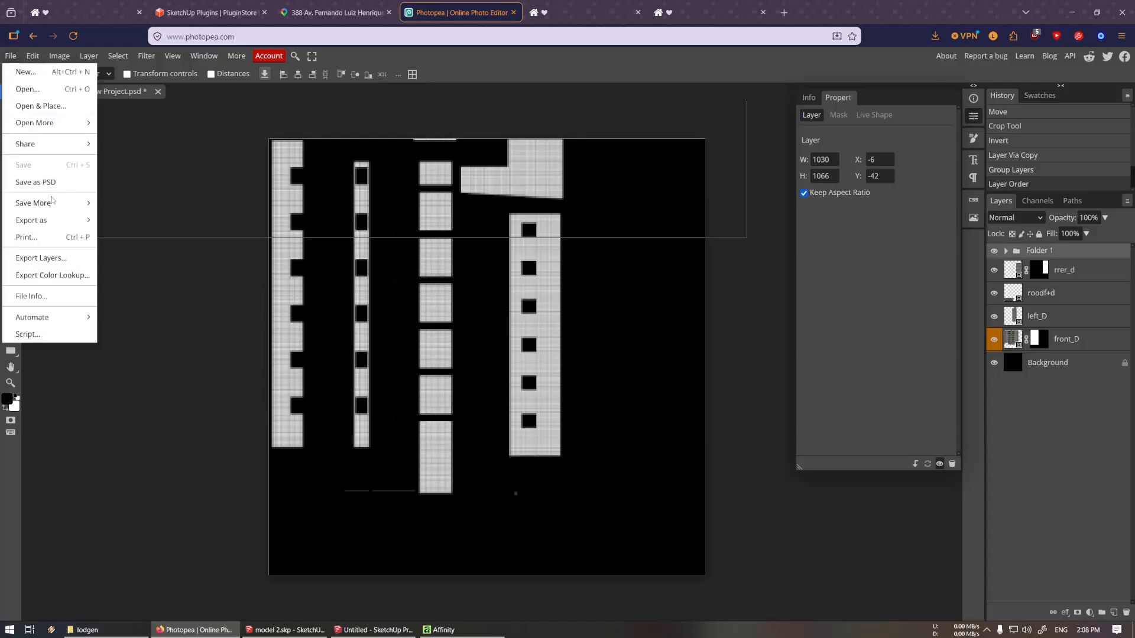
pyautogui.moveTo(60, 221)
pyautogui.click(154, 220)
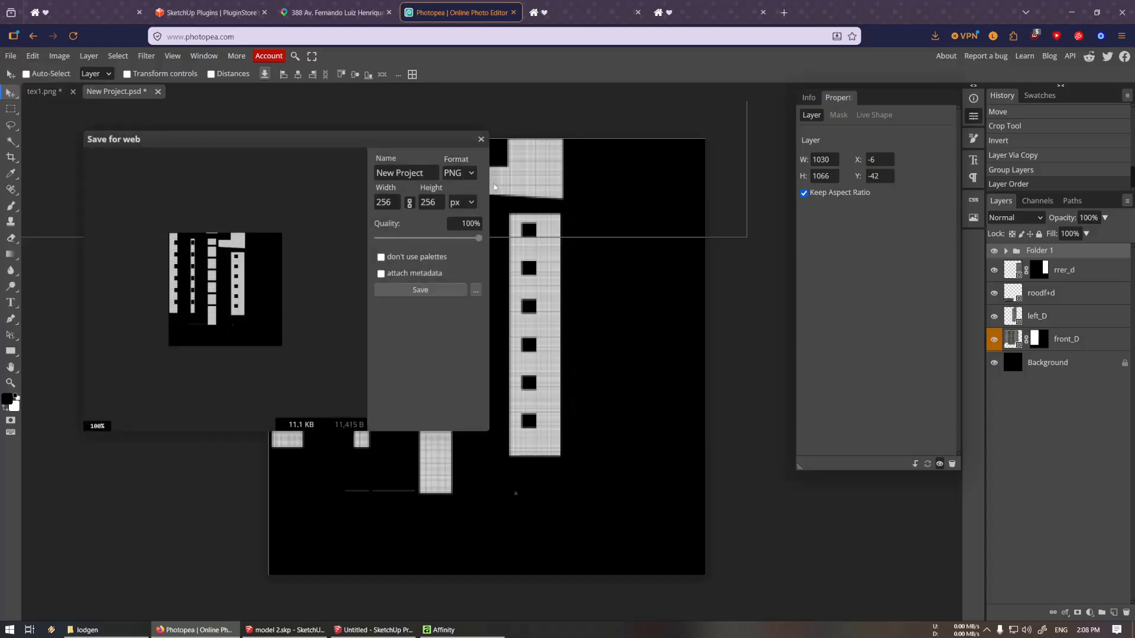
pyautogui.click(419, 290)
# Rename the exported facade sheet in the lodgen folder as building_lod_d and the mask sheet as building_lod_c
pyautogui.press('F2')
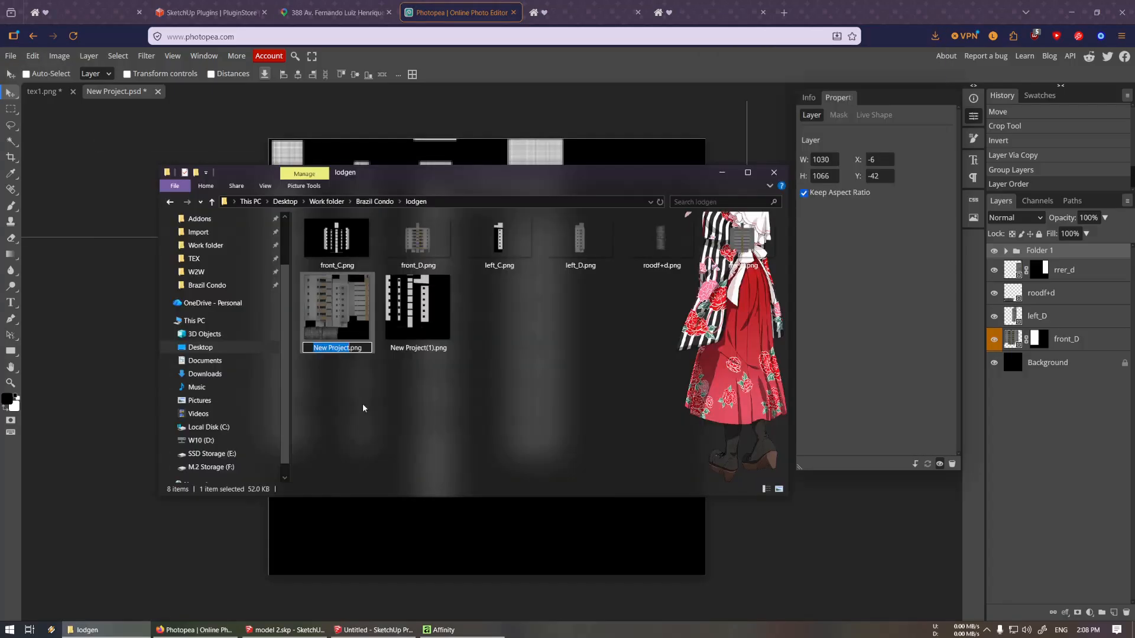
pyautogui.write('building_lod_d')
pyautogui.press('Return')
pyautogui.click(727, 267)
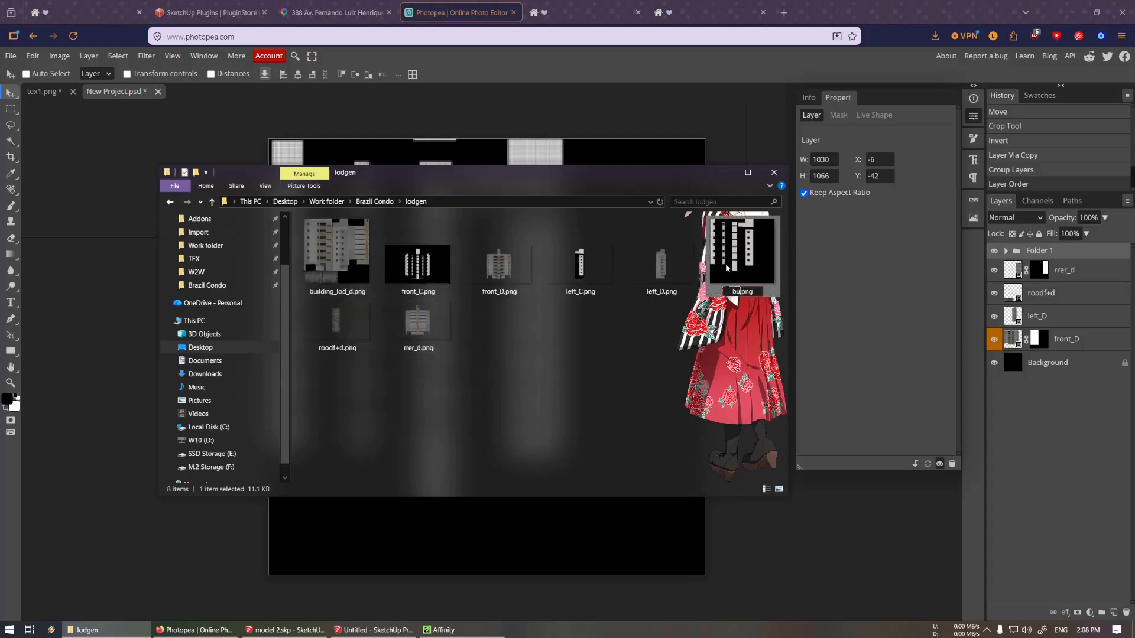
pyautogui.press('F2')
pyautogui.write('building_lod_c')
pyautogui.press('Return')
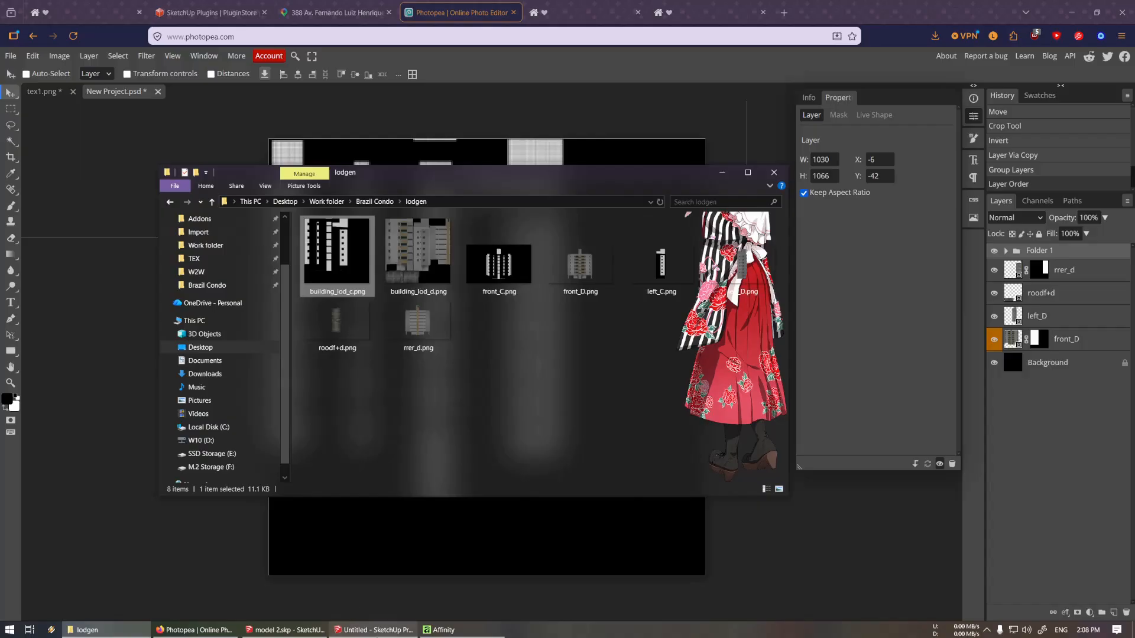
# Switch to SketchUp and Push/Pull the ground rectangle under the building up to the main roof level
pyautogui.click(374, 630)
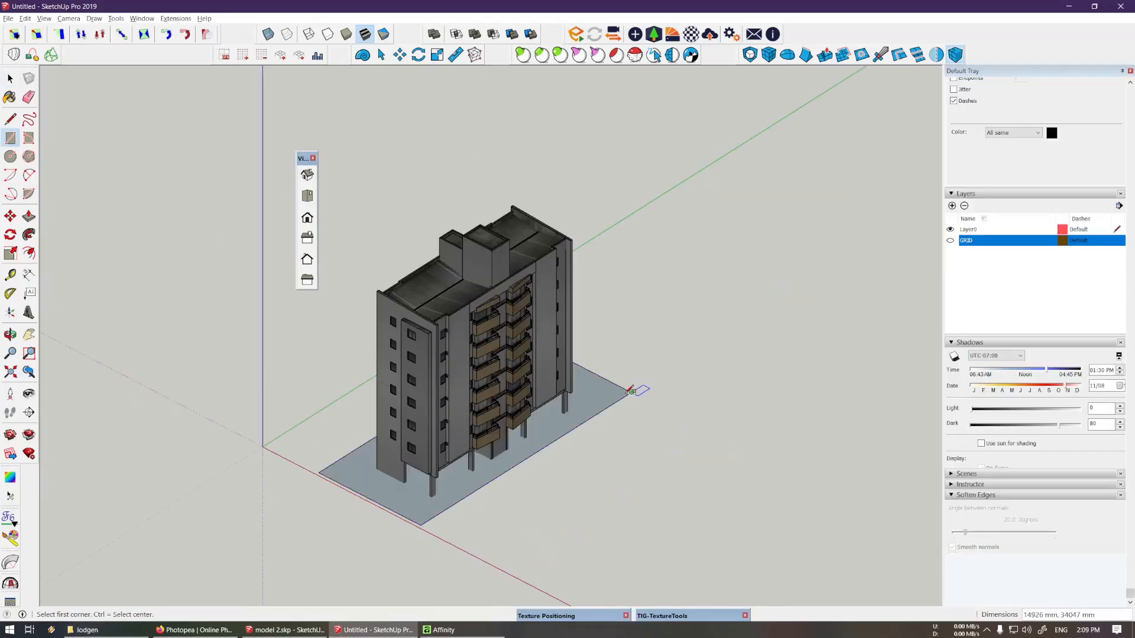
pyautogui.press('p')
pyautogui.click(557, 438)
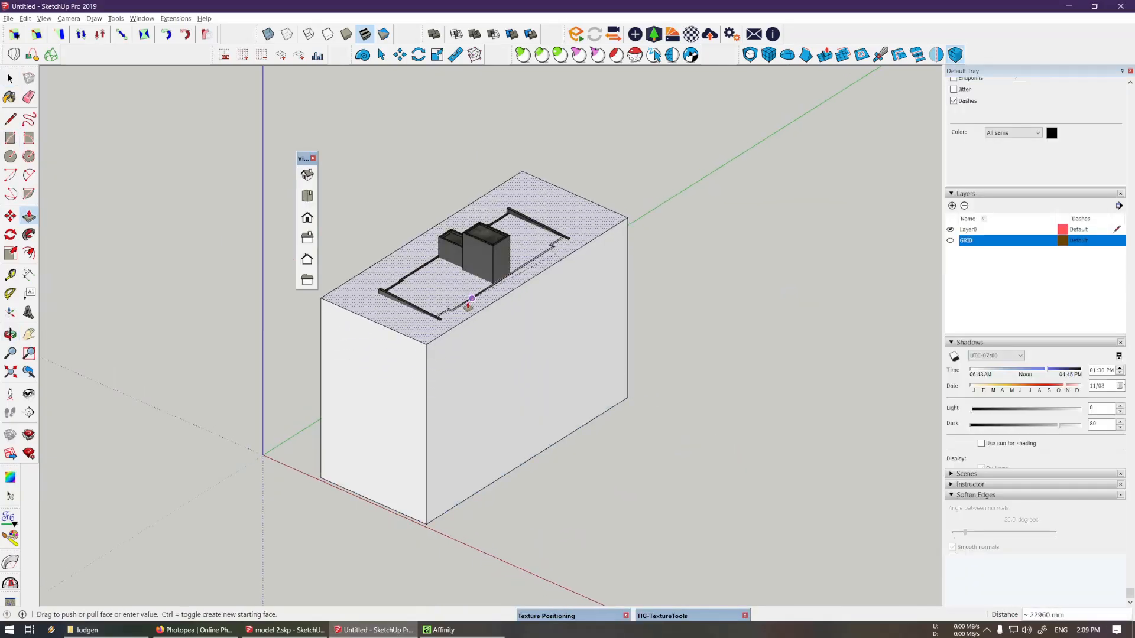
pyautogui.scroll(4, 381, 353)
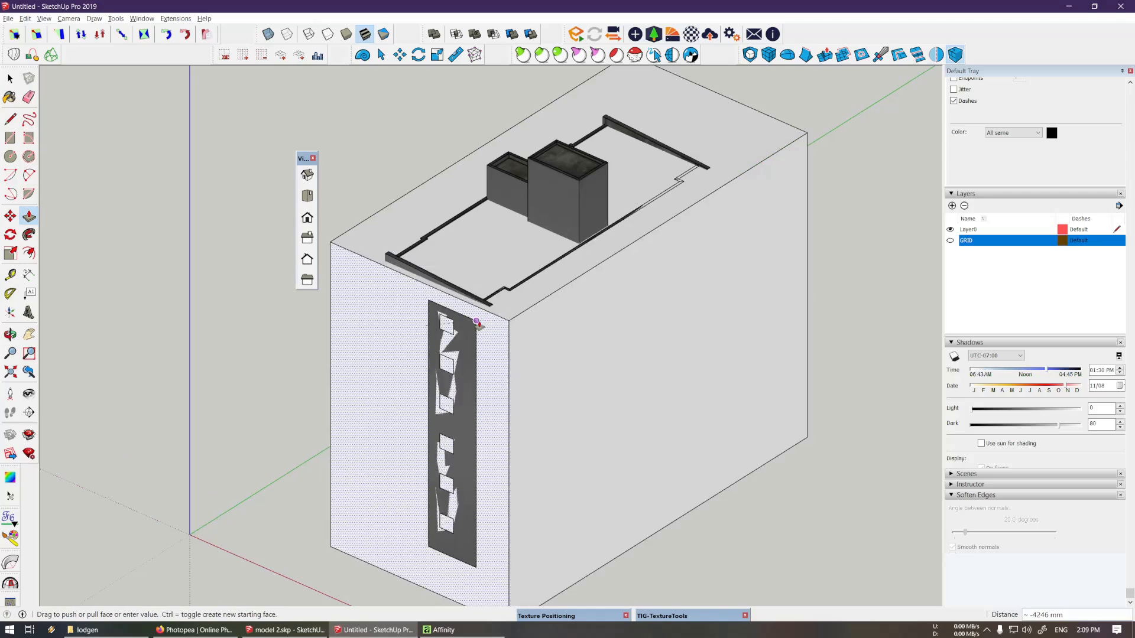
# Push/Pull the side faces of the box inward to fit the building's outer walls
pyautogui.click(482, 325)
pyautogui.click(524, 341)
pyautogui.click(492, 331)
pyautogui.scroll(-2, 492, 331)
pyautogui.moveTo(492, 331); pyautogui.dragTo(4, 319, button='middle')
pyautogui.scroll(1, 589, 409)
pyautogui.click(604, 402)
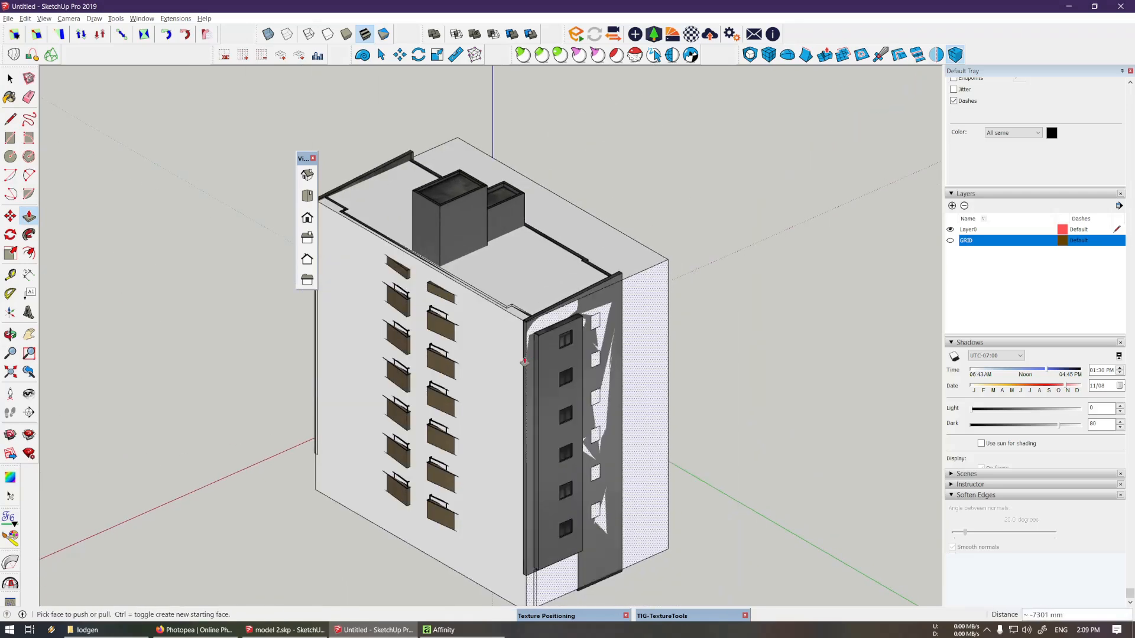
pyautogui.moveTo(532, 356); pyautogui.dragTo(577, 196, button='middle')
pyautogui.click(446, 310)
# Group the whole fitted box and open the group for editing
pyautogui.scroll(-2, 446, 310)
pyautogui.press('space')
pyautogui.tripleClick(437, 321)
pyautogui.press('g')
pyautogui.doubleClick(439, 324)
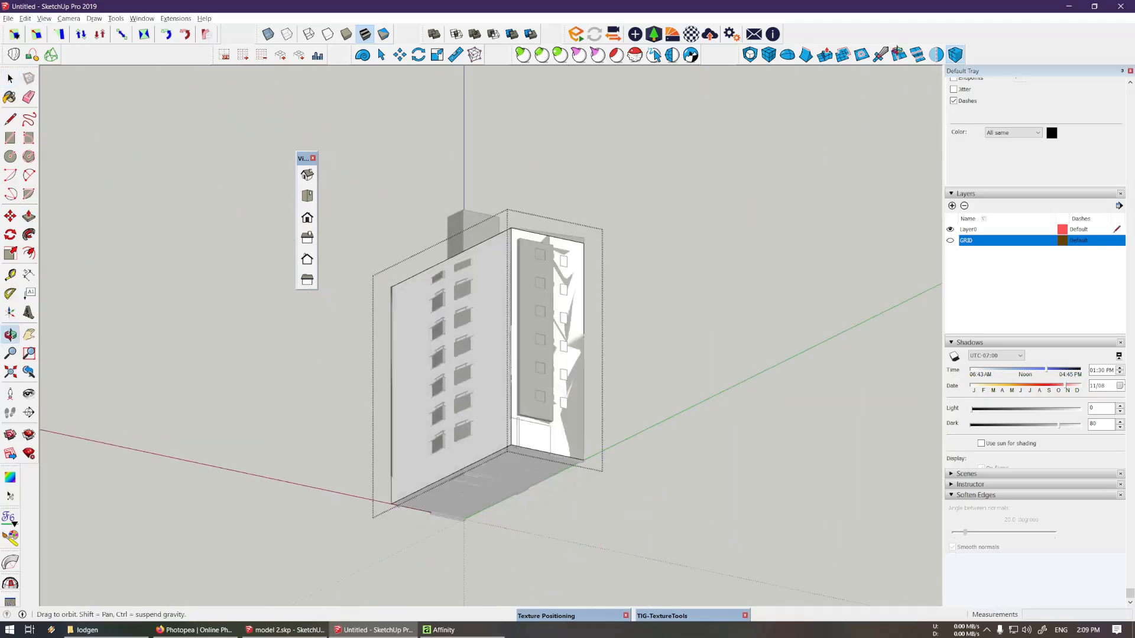
# Delete the bottom face of the fitted box and group its remaining faces
pyautogui.press('h')
pyautogui.moveTo(577, 447); pyautogui.dragTo(666, 608, button='middle')
pyautogui.click(528, 452)
pyautogui.press('Delete')
pyautogui.moveTo(449, 266); pyautogui.dragTo(484, 309, button='middle')
pyautogui.press('h')
pyautogui.scroll(2, 420, 294)
pyautogui.press('h')
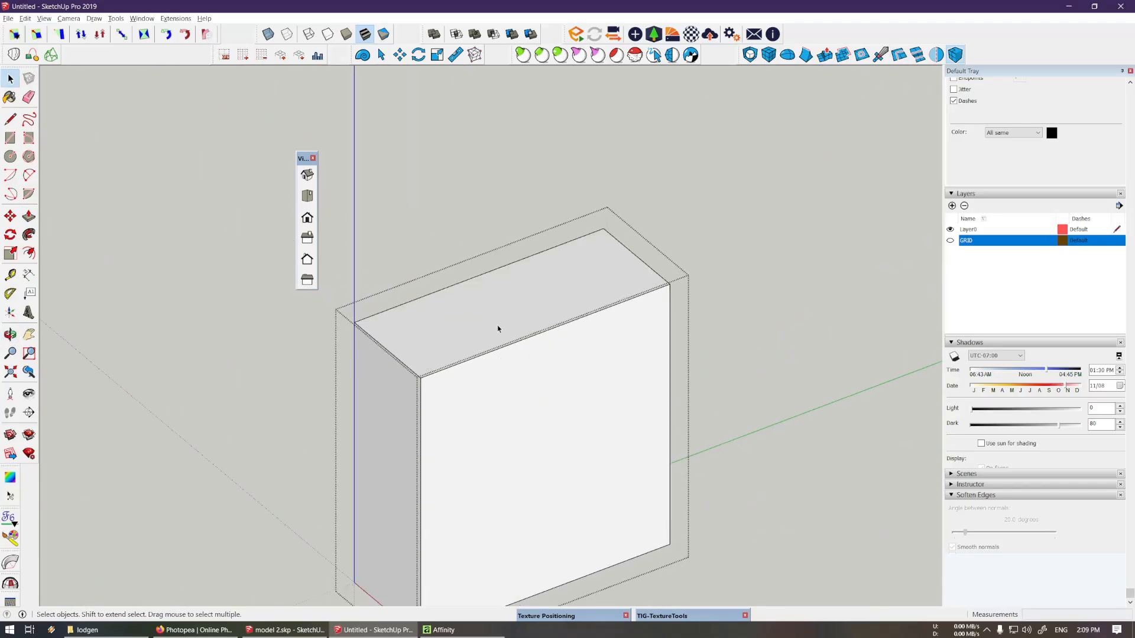
pyautogui.tripleClick(498, 326)
pyautogui.press('g')
# Draw a rectangle over the top of the larger rooftop block and Push/Pull it down to the main roof
pyautogui.click(10, 138)
pyautogui.moveTo(496, 246); pyautogui.dragTo(578, 302, button='middle')
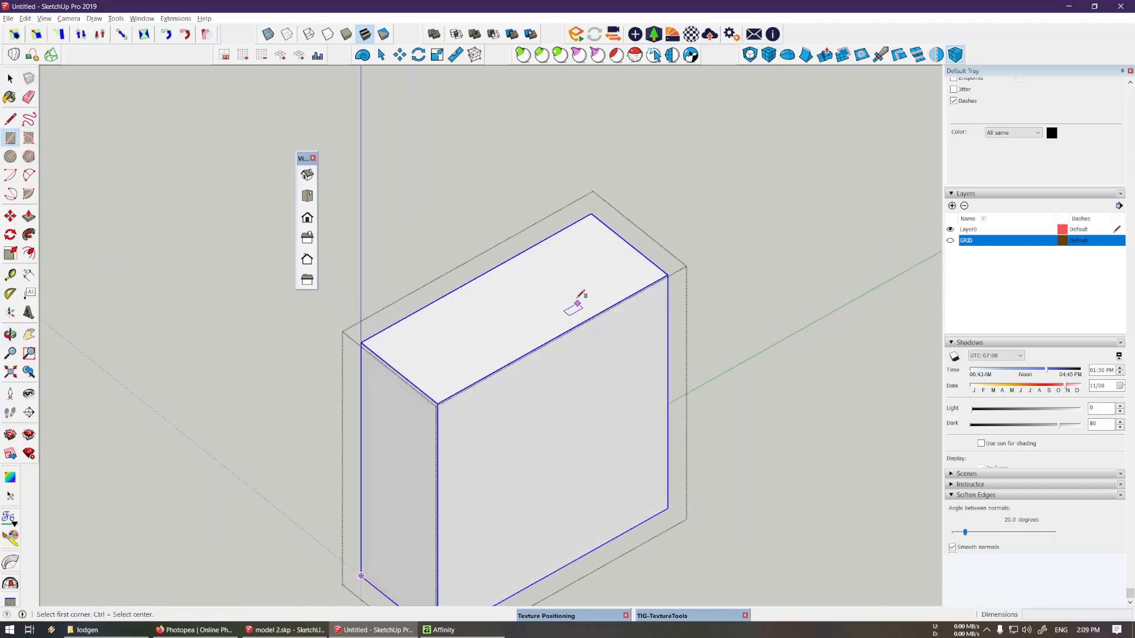
pyautogui.press('h')
pyautogui.scroll(5, 497, 309)
pyautogui.click(447, 181)
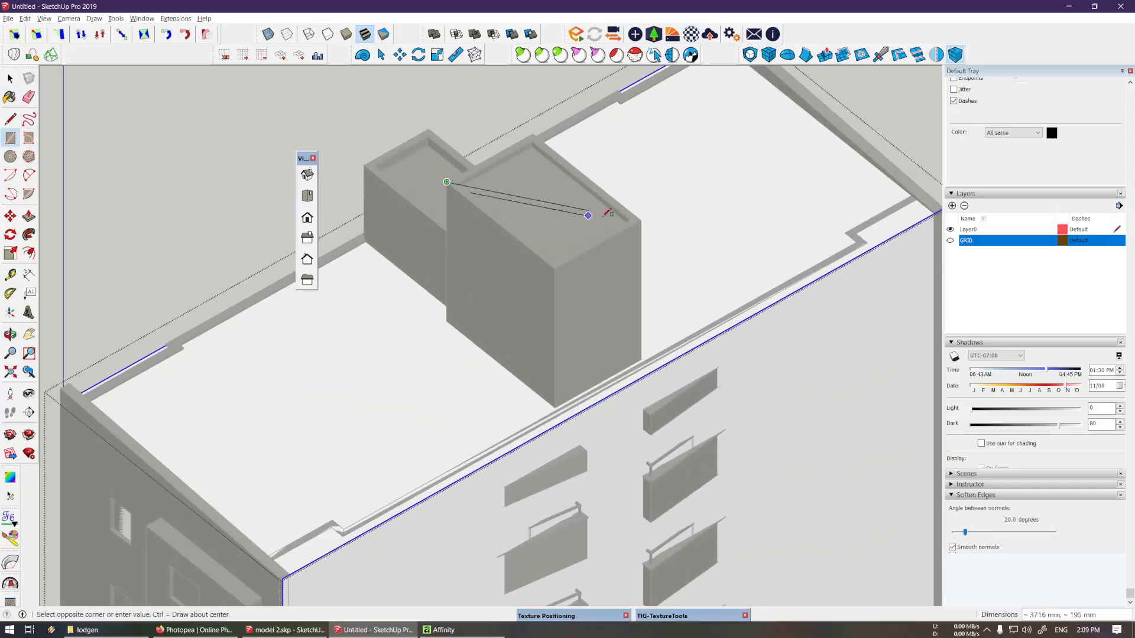
pyautogui.click(643, 220)
pyautogui.press('space')
pyautogui.click(547, 236)
pyautogui.click(438, 398)
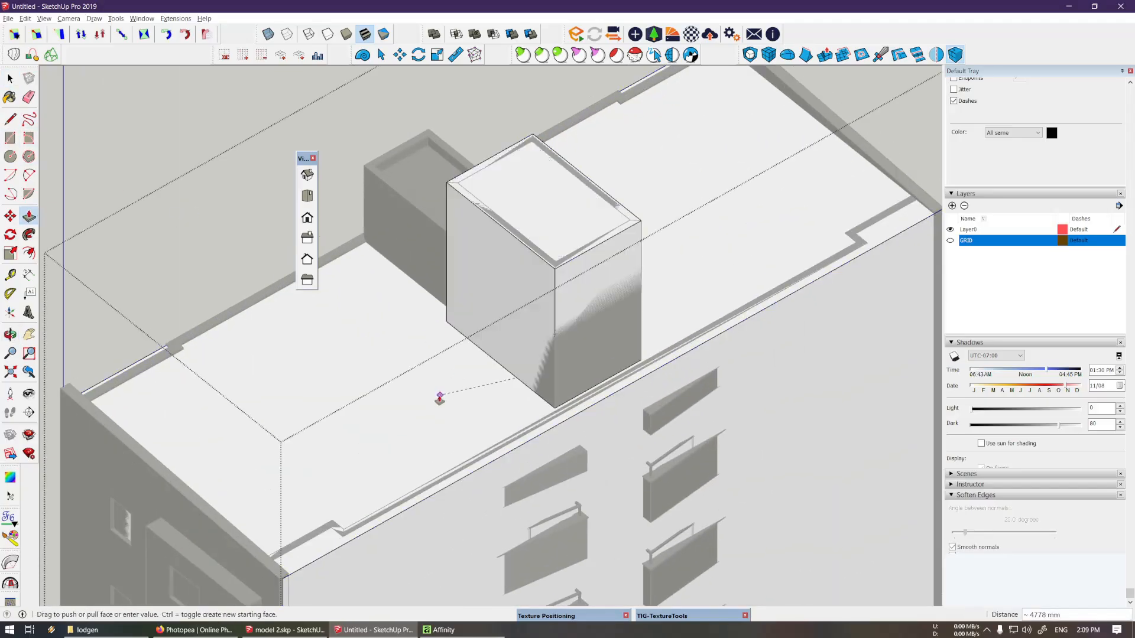
# Group the new larger rooftop block and remove its bottom face and edges
pyautogui.moveTo(526, 404); pyautogui.dragTo(554, 231, button='middle')
pyautogui.tripleClick(555, 261)
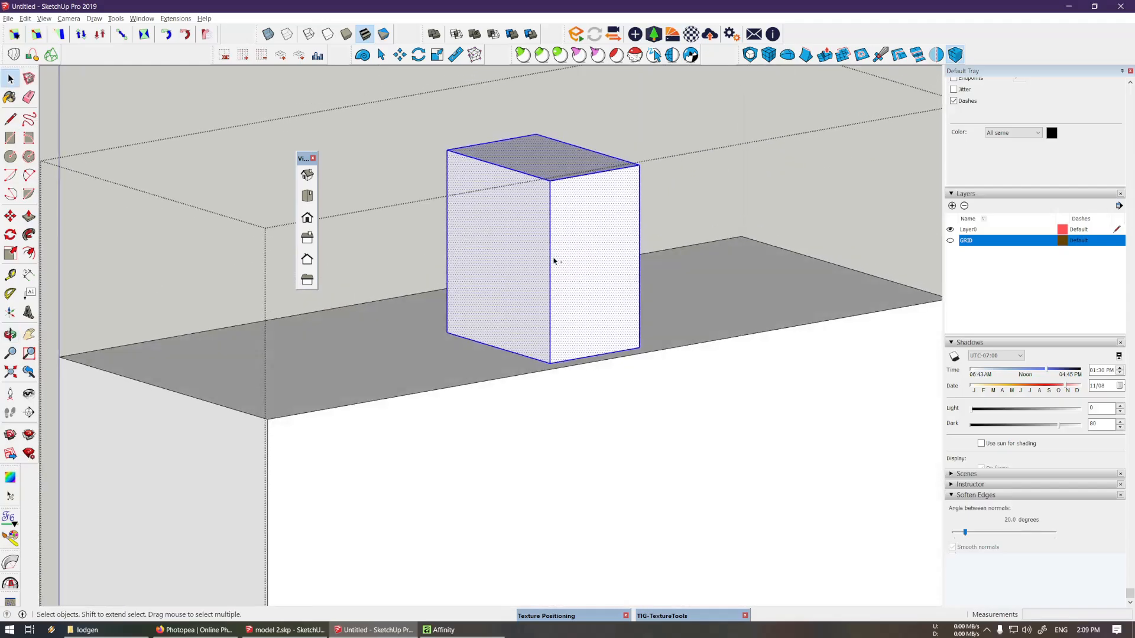
pyautogui.keyDown('shift'); pyautogui.moveTo(559, 309); pyautogui.dragTo(552, 319, button='middle'); pyautogui.keyUp('shift')
pyautogui.scroll(3, 552, 319)
pyautogui.moveTo(518, 358); pyautogui.dragTo(503, 445, button='middle')
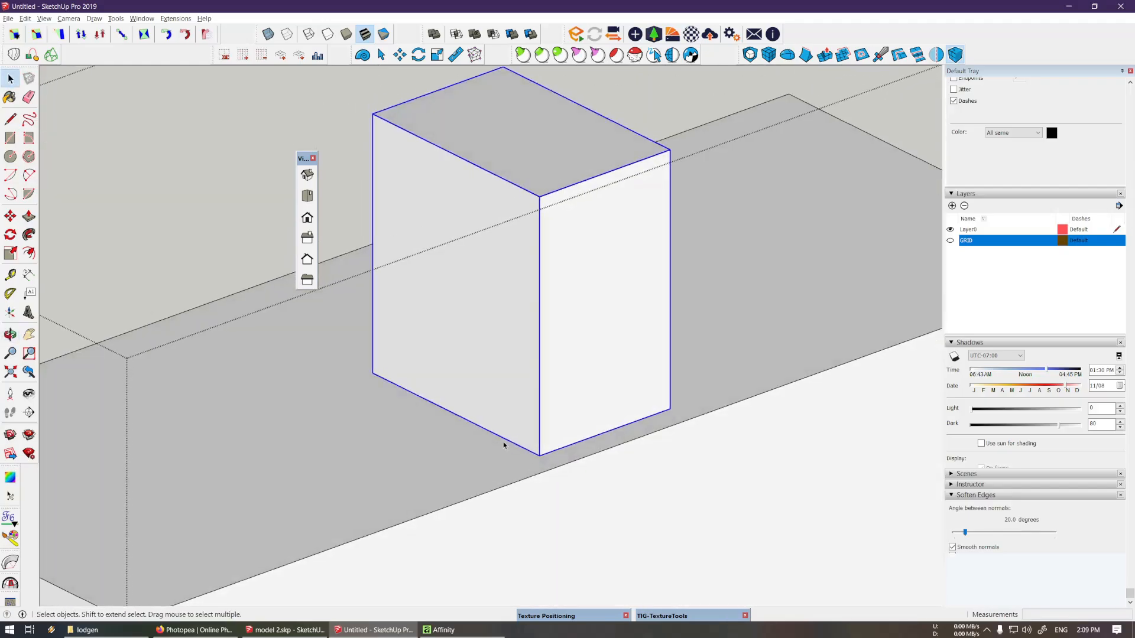
pyautogui.moveTo(525, 385); pyautogui.dragTo(465, 278, button='middle')
pyautogui.moveTo(528, 387); pyautogui.dragTo(500, 339, button='middle')
pyautogui.press('m')
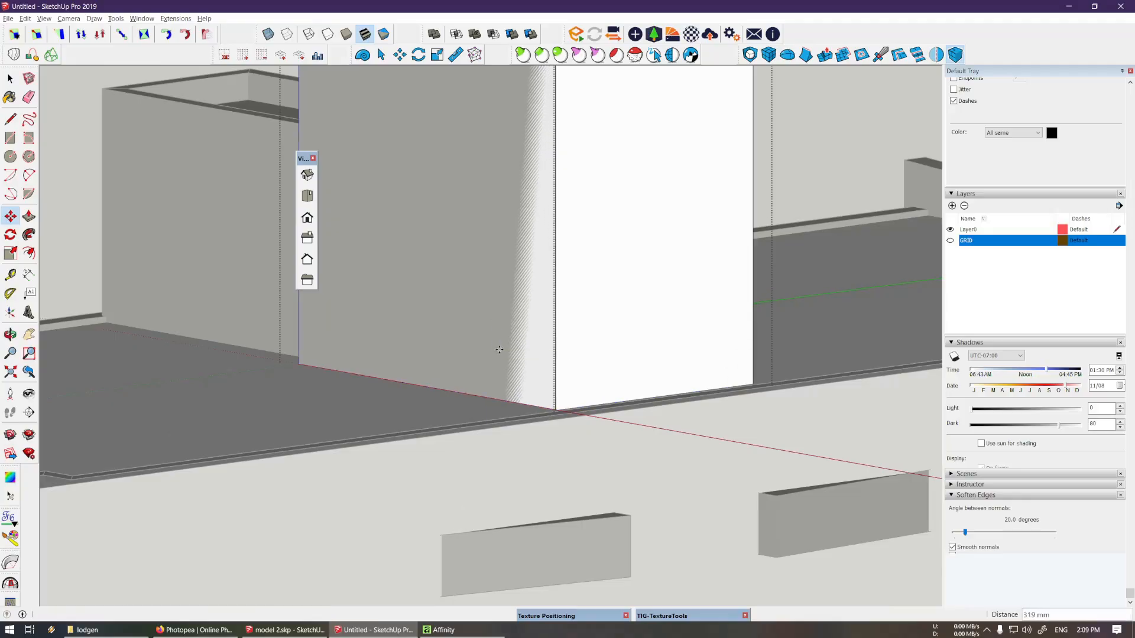
pyautogui.press('space')
pyautogui.doubleClick(498, 354)
pyautogui.press('Escape')
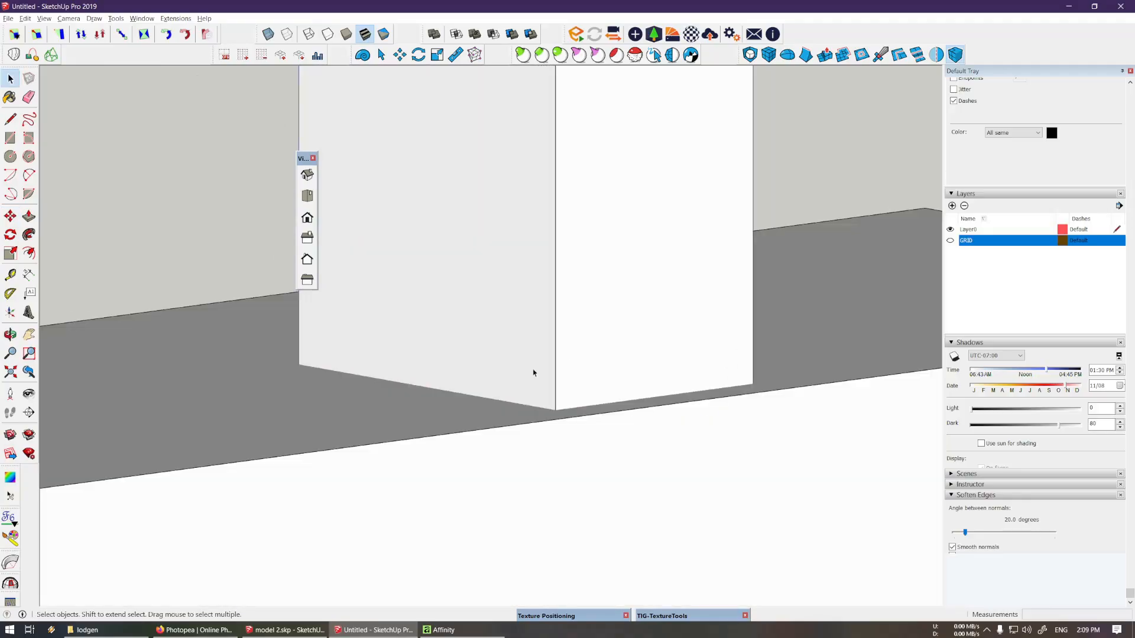
# Select the larger rooftop block's group and copy it towards the smaller rooftop block
pyautogui.doubleClick(559, 380)
pyautogui.moveTo(559, 380); pyautogui.dragTo(450, 436, button='middle')
pyautogui.click(476, 356)
pyautogui.scroll(-2, 460, 362)
pyautogui.doubleClick(460, 362)
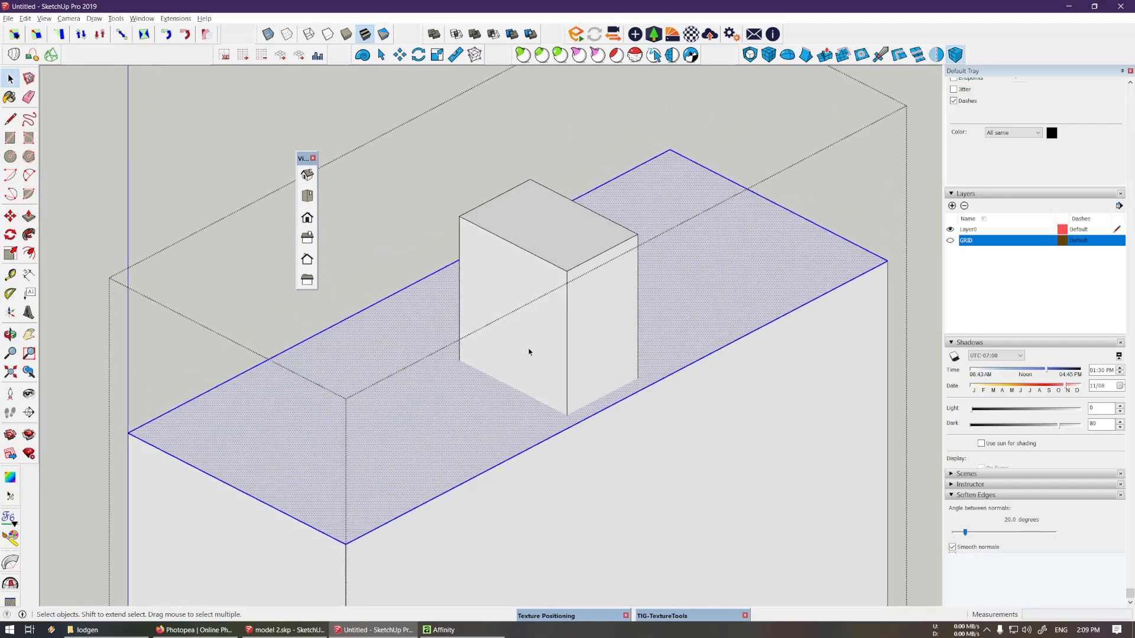
pyautogui.press('Escape')
pyautogui.click(537, 328)
pyautogui.doubleClick(577, 223)
pyautogui.click(548, 246)
pyautogui.moveTo(548, 246); pyautogui.dragTo(607, 363, button='middle')
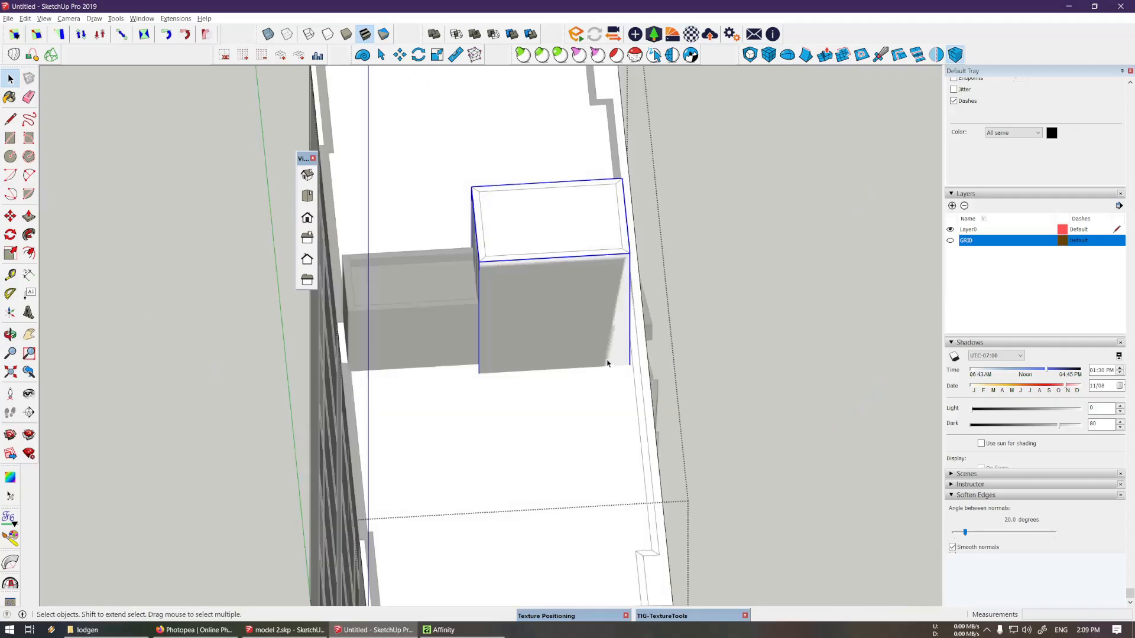
pyautogui.press('m')
pyautogui.press('ctrl')
pyautogui.click(603, 388)
# Scale the copied block down to the smaller rooftop block's size and move it onto that block's outer corner
pyautogui.moveTo(481, 393); pyautogui.dragTo(606, 196, button='middle')
pyautogui.press('s')
pyautogui.moveTo(582, 195); pyautogui.dragTo(565, 216)
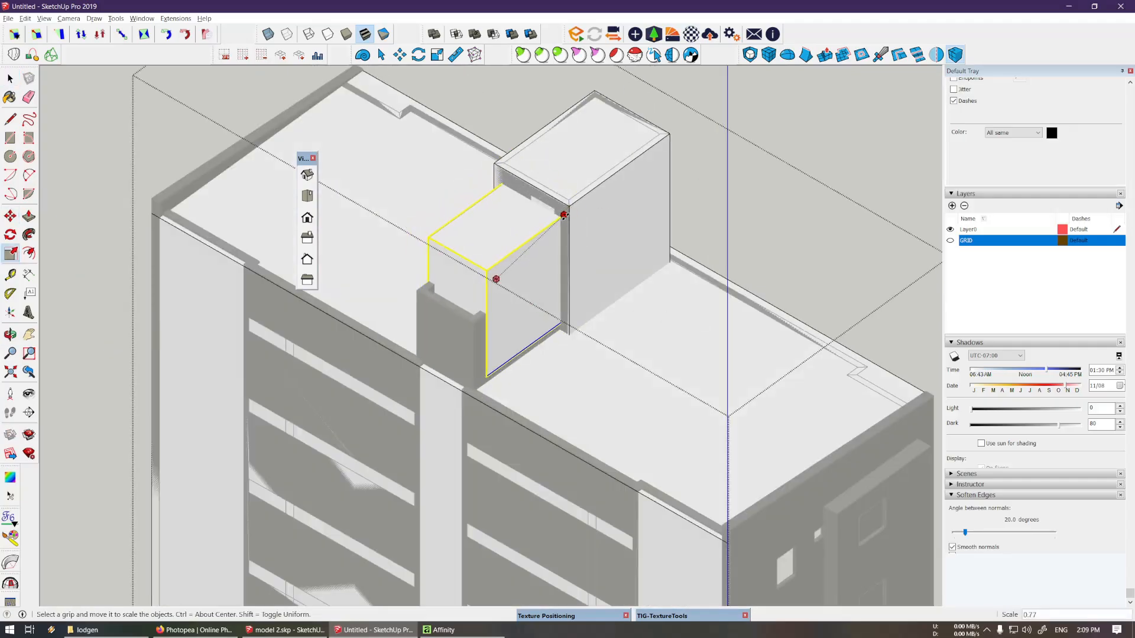
pyautogui.scroll(3, 519, 261)
pyautogui.press('m')
pyautogui.click(537, 278)
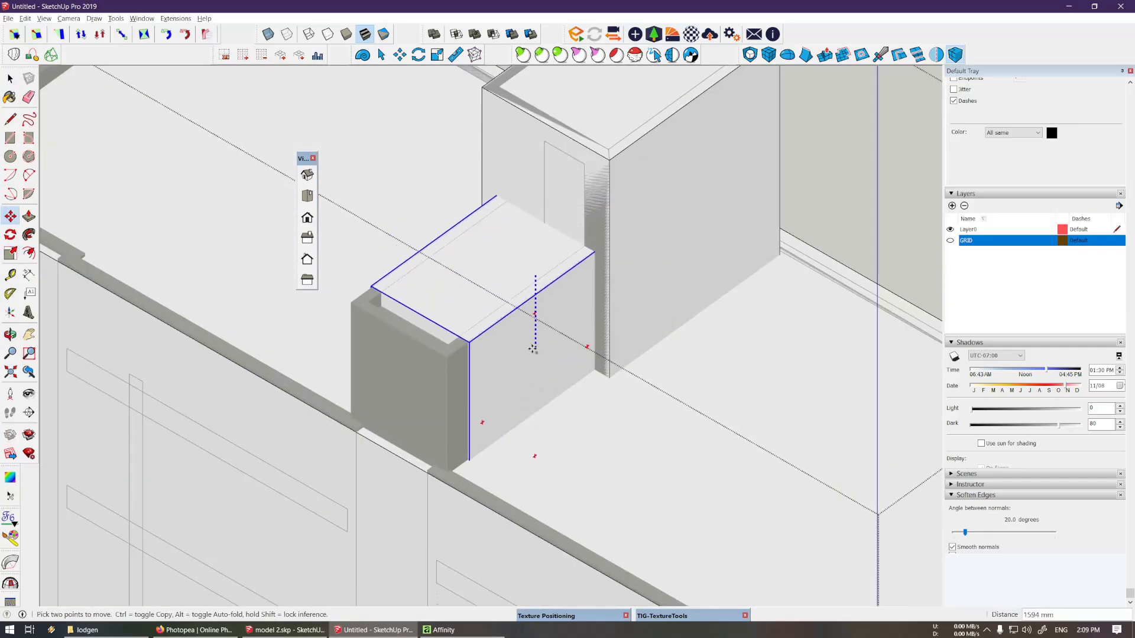
pyautogui.click(594, 350)
# Scale the copied rooftop block lengthwise until it meets the larger rooftop block's wall
pyautogui.press('s')
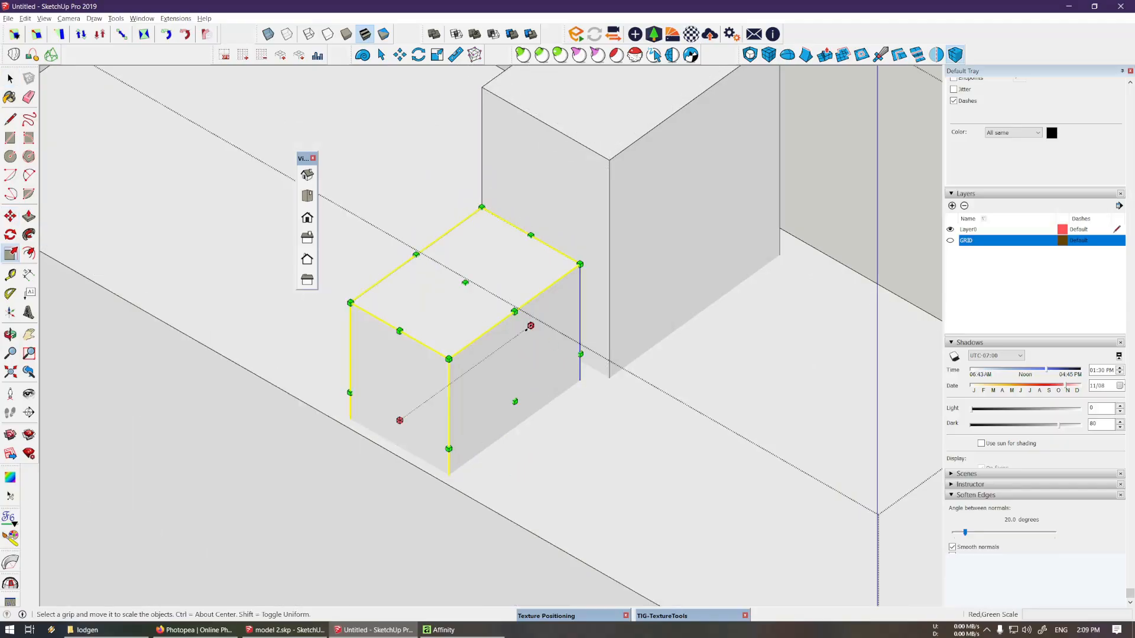
pyautogui.moveTo(531, 325); pyautogui.dragTo(657, 343)
pyautogui.click(657, 350)
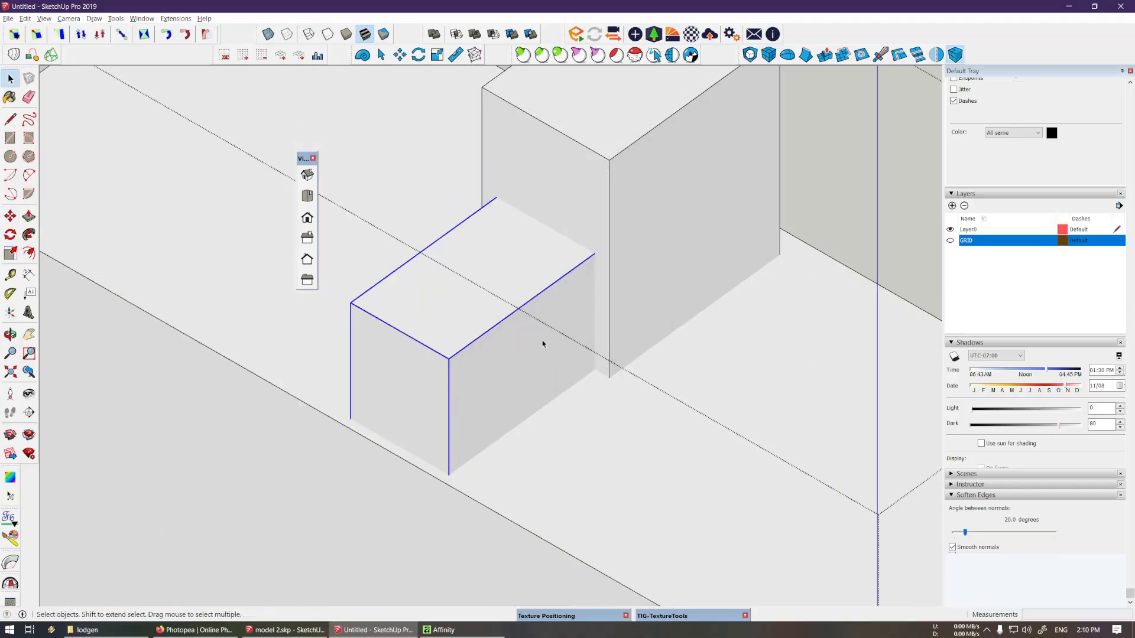
pyautogui.doubleClick(540, 342)
pyautogui.press('e')
pyautogui.moveTo(514, 480); pyautogui.dragTo(515, 484)
pyautogui.press('space')
pyautogui.moveTo(515, 480); pyautogui.dragTo(851, 329, button='middle')
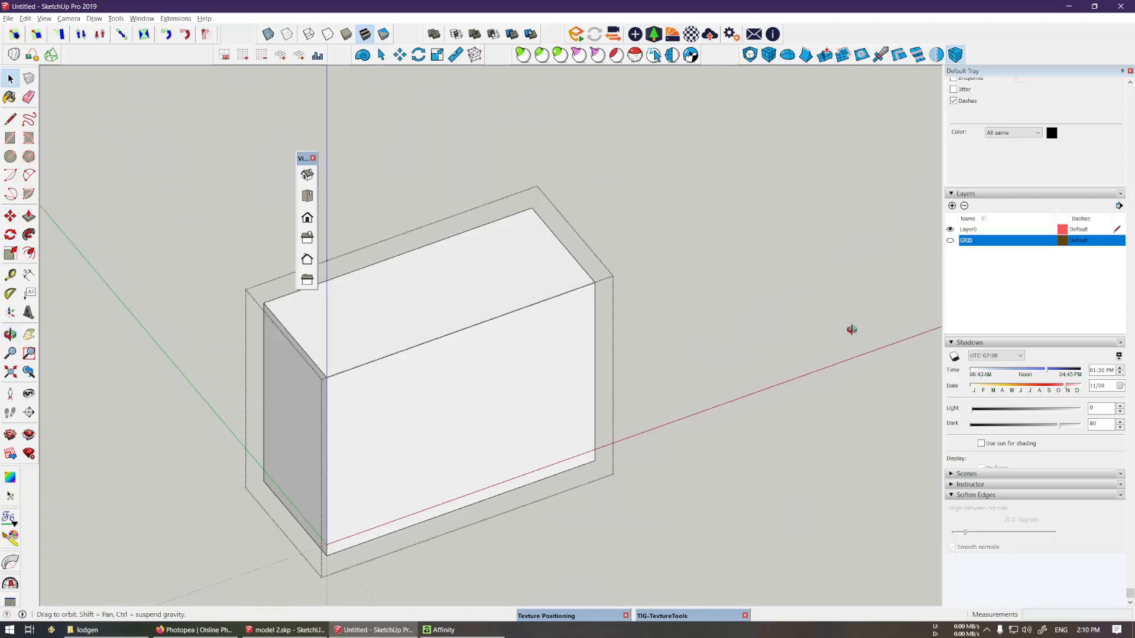
pyautogui.click(851, 329)
# Show the GRID layer and try moving the LOD group away from the building along the red axis
pyautogui.moveTo(475, 395); pyautogui.dragTo(537, 362, button='middle')
pyautogui.scroll(-2, 538, 363)
pyautogui.click(491, 318)
pyautogui.scroll(-5, 490, 318)
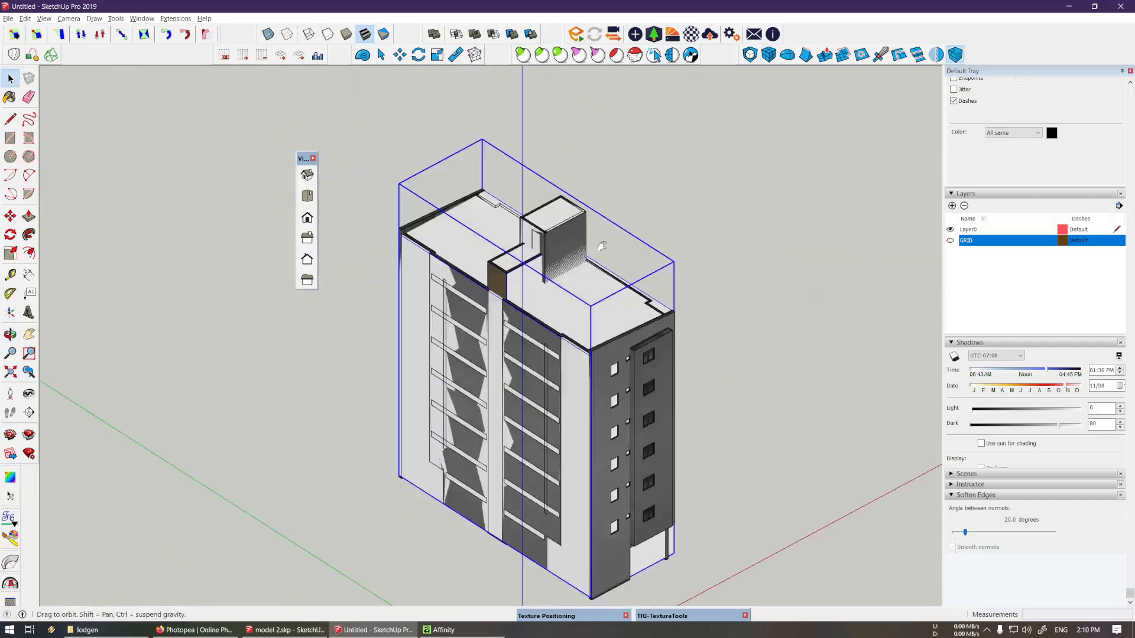
pyautogui.moveTo(491, 318); pyautogui.dragTo(658, 463, button='middle')
pyautogui.press('m')
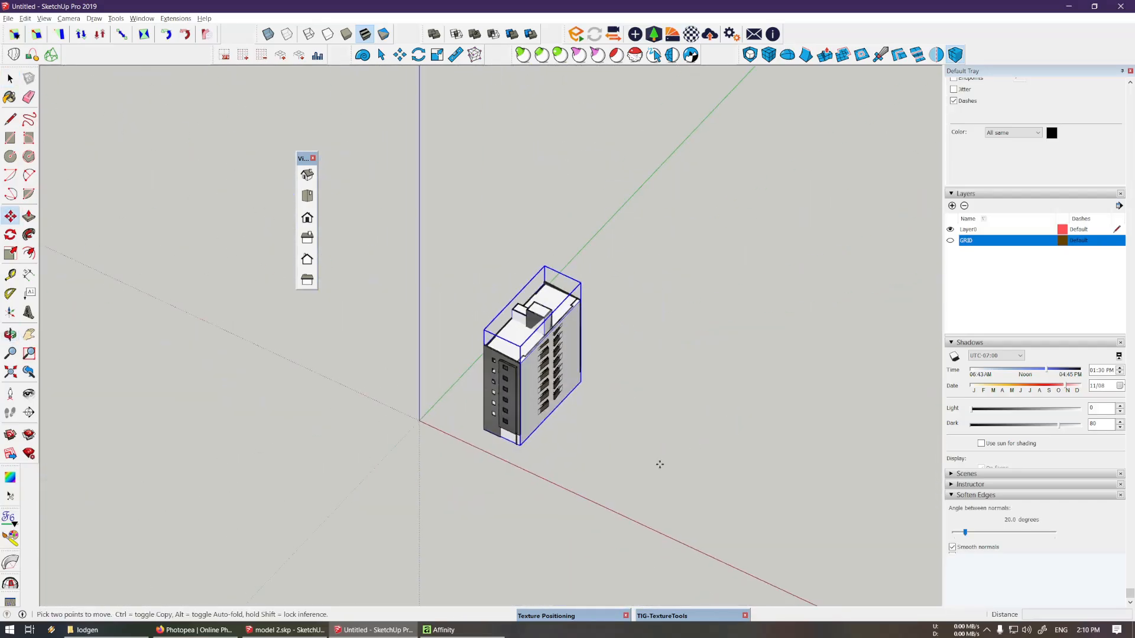
pyautogui.click(658, 464)
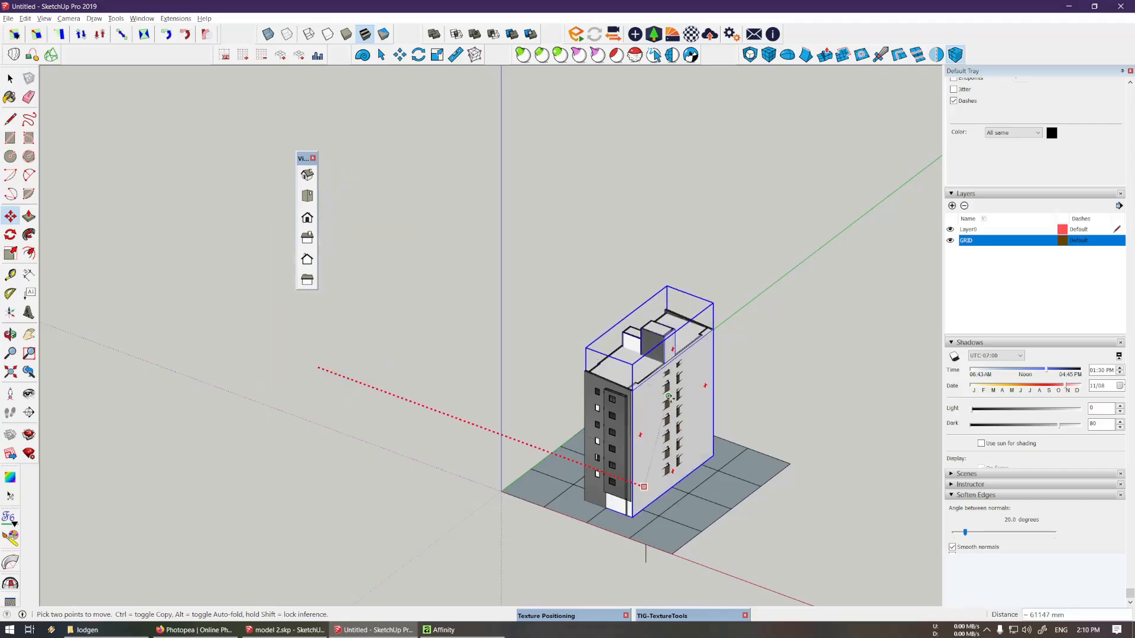
pyautogui.scroll(1, 644, 408)
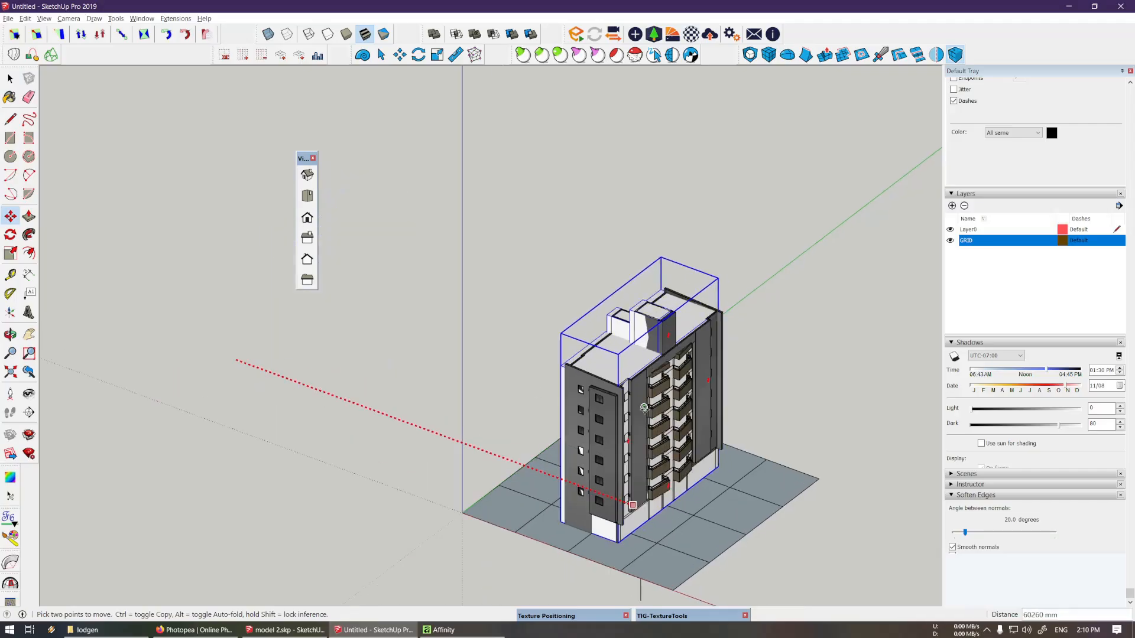
pyautogui.moveTo(644, 412); pyautogui.dragTo(669, 479, button='middle')
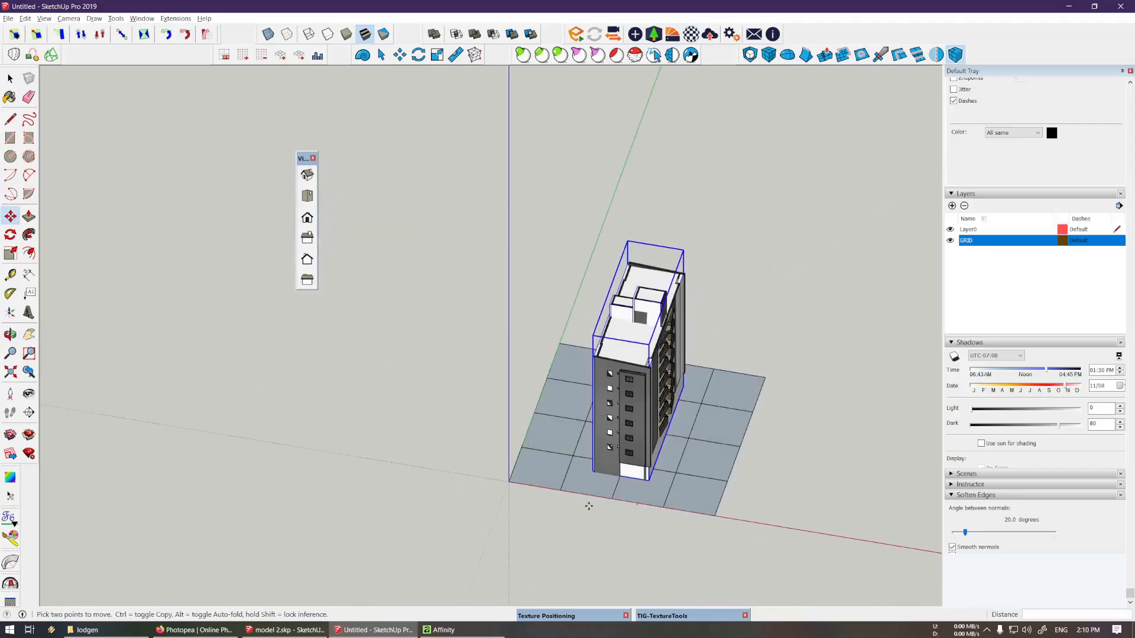
# Copy the LOD group together with the ground grid along the red axis to a spot beside the original building
pyautogui.scroll(3, 589, 506)
pyautogui.scroll(-2, 620, 497)
pyautogui.press('space')
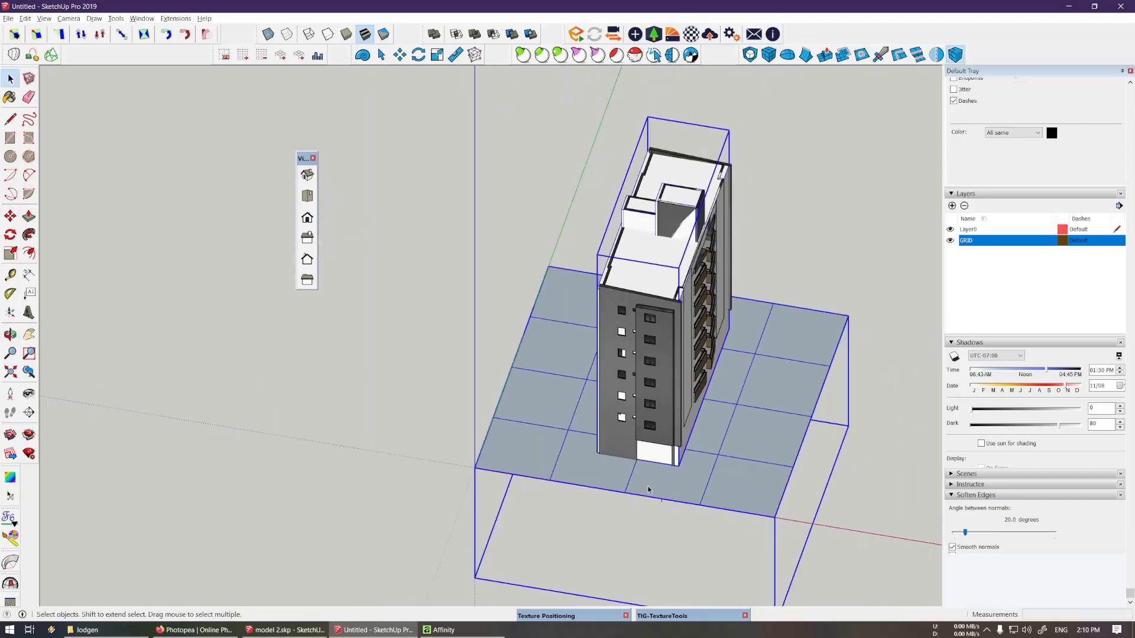
pyautogui.press('m')
pyautogui.click(602, 475)
pyautogui.press('ctrl')
pyautogui.keyDown('shift'); pyautogui.moveTo(565, 468); pyautogui.dragTo(909, 517, button='middle'); pyautogui.keyUp('shift')
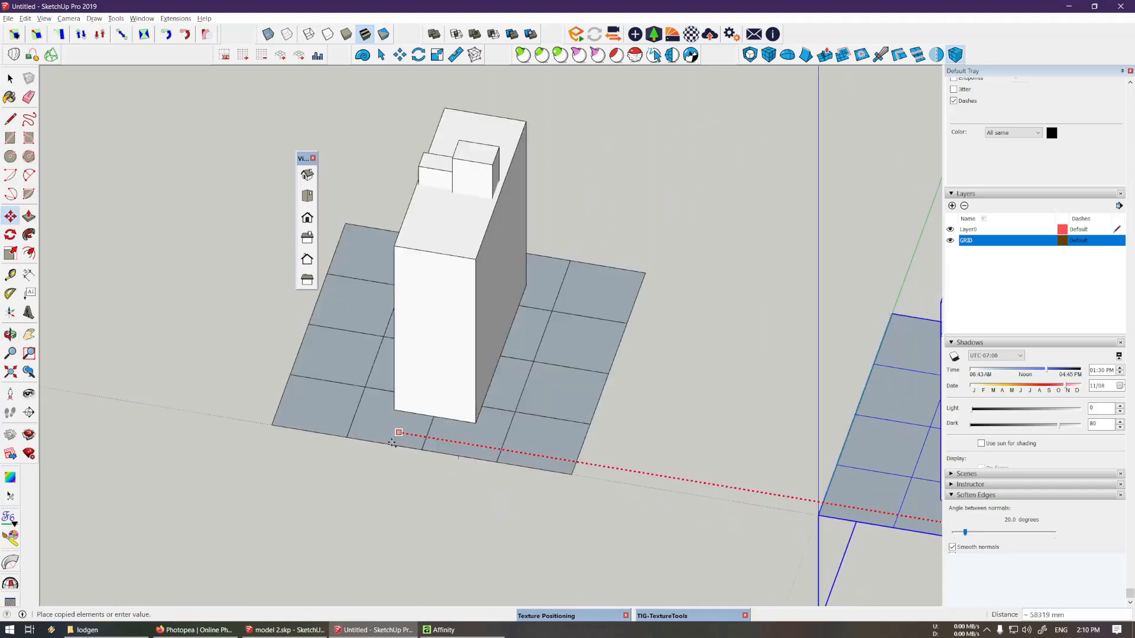
pyautogui.click(331, 422)
pyautogui.moveTo(491, 481); pyautogui.dragTo(473, 426, button='middle')
pyautogui.press('space')
pyautogui.scroll(2, 447, 417)
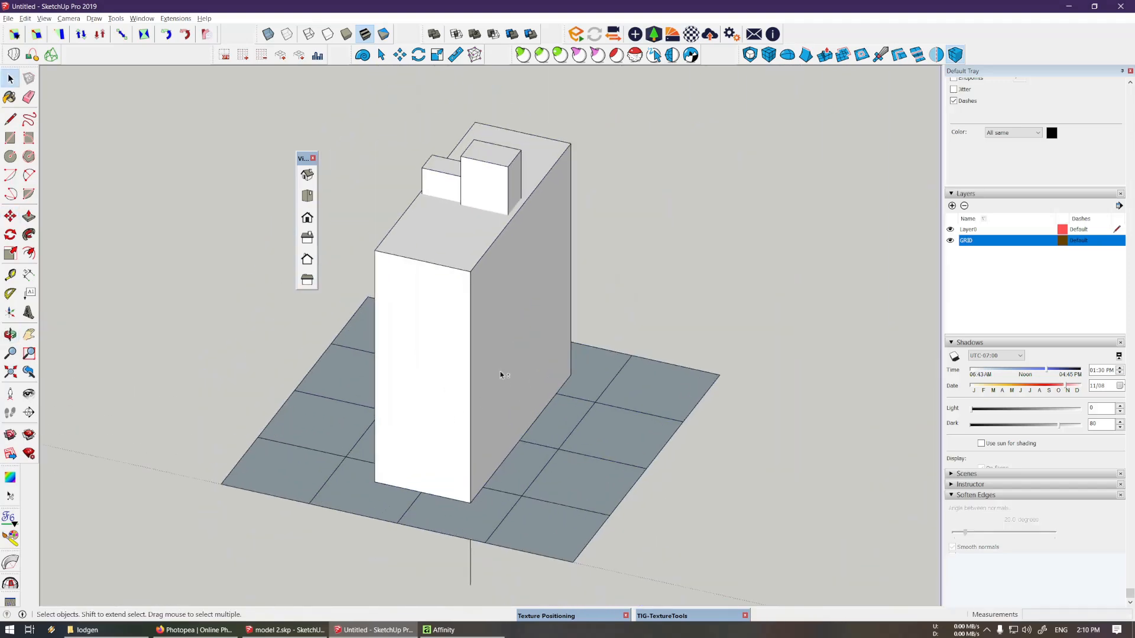
pyautogui.moveTo(496, 351); pyautogui.dragTo(466, 397, button='middle')
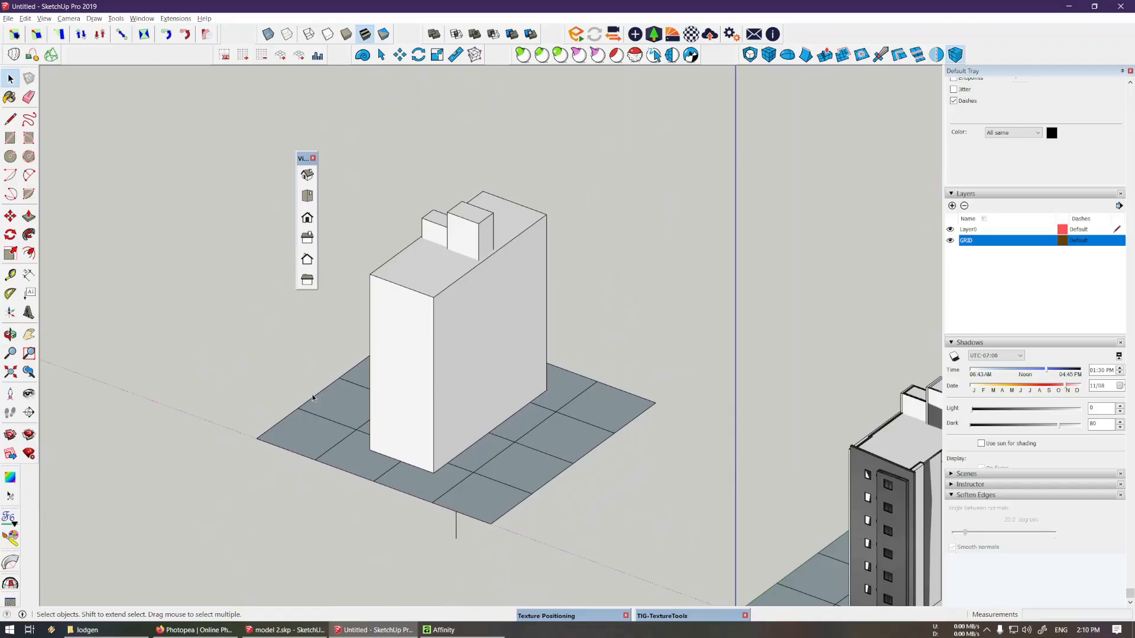
# Bring building_lod_d.png from the lodgen folder into the SketchUp model and place it flat on the ground beside the copied box
pyautogui.hotkey('alt', 'Tab')
pyautogui.moveTo(455, 160); pyautogui.dragTo(771, 125)
pyautogui.moveTo(735, 216)
pyautogui.mouseDown()
pyautogui.moveTo(307, 473)
pyautogui.moveTo(214, 463)
pyautogui.mouseUp()
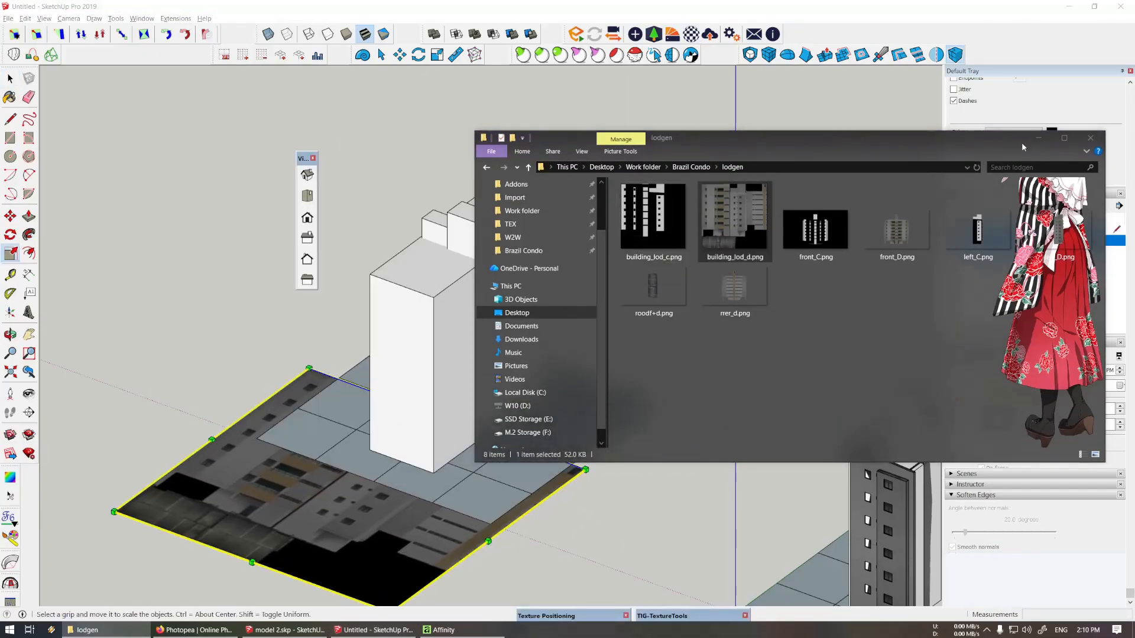
pyautogui.click(1038, 138)
pyautogui.keyDown('shift'); pyautogui.moveTo(367, 489); pyautogui.dragTo(447, 411, button='middle'); pyautogui.keyUp('shift')
pyautogui.scroll(-1, 448, 411)
pyautogui.press('m')
pyautogui.click(465, 408)
pyautogui.click(293, 477)
pyautogui.press('space')
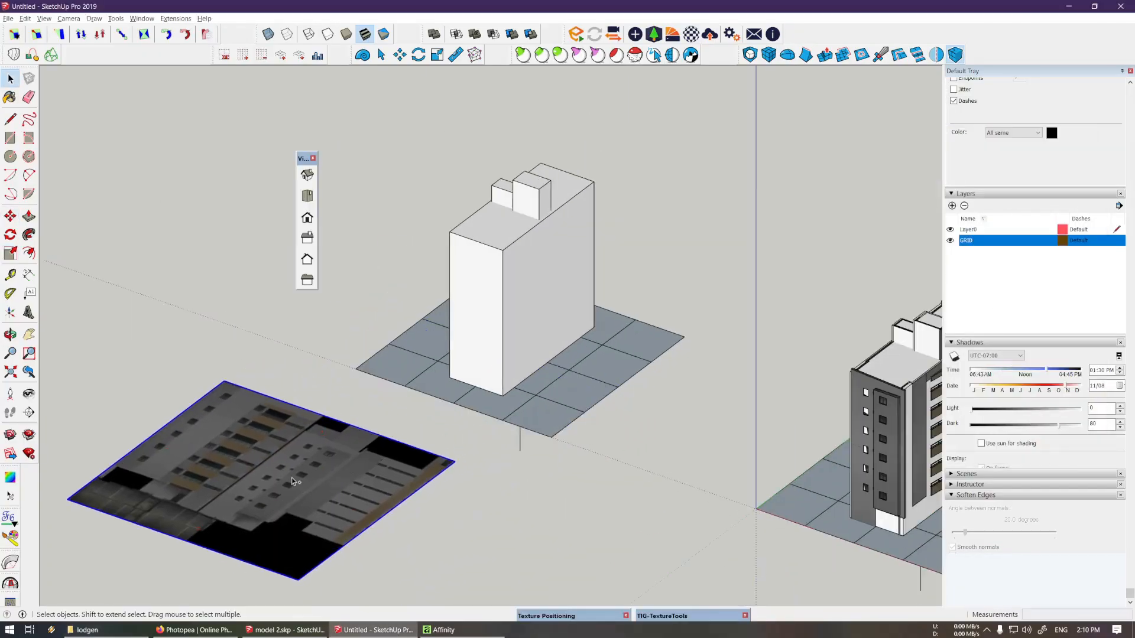
# Move the upright balcony-facade piece to the copied box and rotate it parallel to the box's long side
pyautogui.moveTo(292, 478); pyautogui.dragTo(477, 475, button='middle')
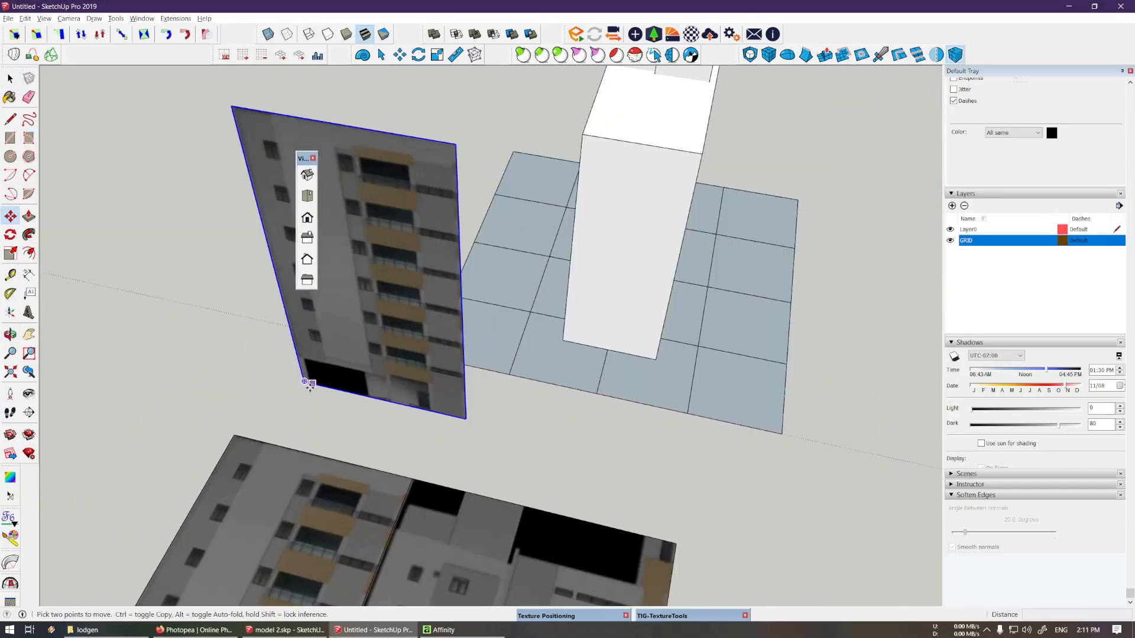
pyautogui.click(304, 382)
pyautogui.scroll(-3, 319, 378)
pyautogui.moveTo(319, 378); pyautogui.dragTo(255, 367, button='middle')
pyautogui.click(528, 407)
pyautogui.press('q')
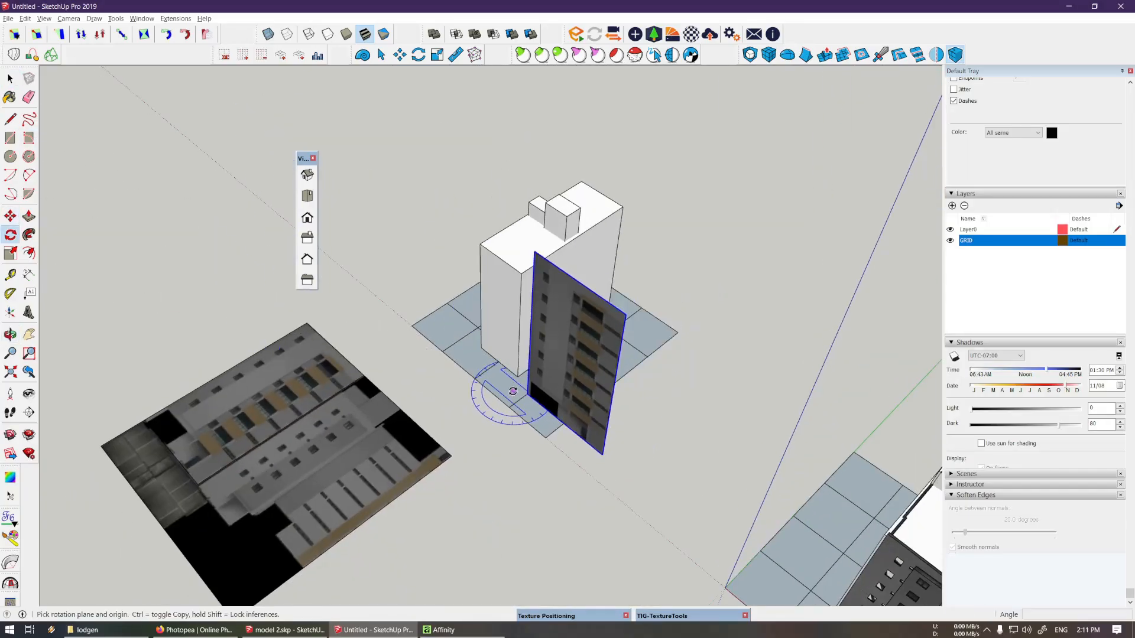
pyautogui.click(513, 391)
pyautogui.click(531, 406)
pyautogui.click(559, 390)
# Scale the facade piece to the box's height and move it flush onto the near corner of the long wall
pyautogui.press('m')
pyautogui.scroll(2, 515, 355)
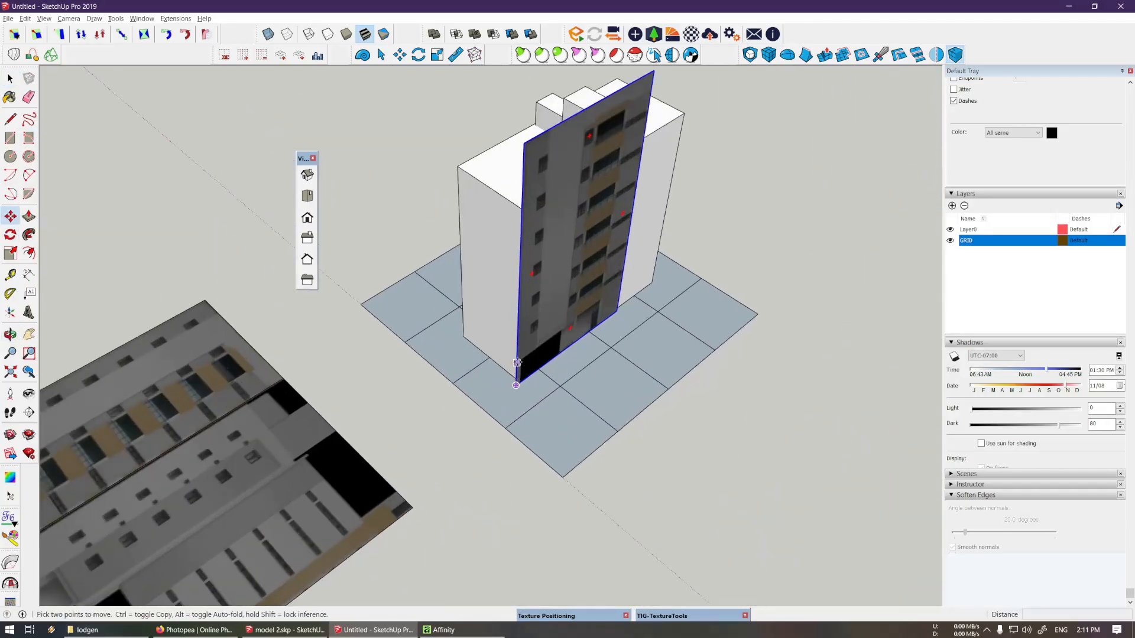
pyautogui.scroll(-5, 513, 338)
pyautogui.press('s')
pyautogui.scroll(4, 524, 313)
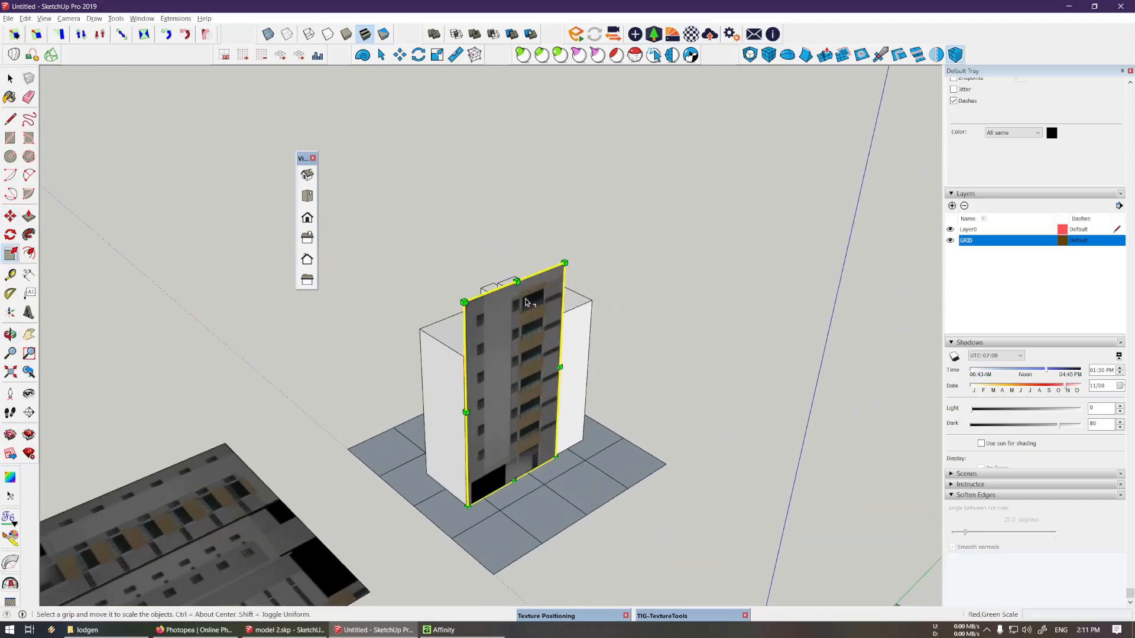
pyautogui.press('m')
pyautogui.scroll(2, 470, 370)
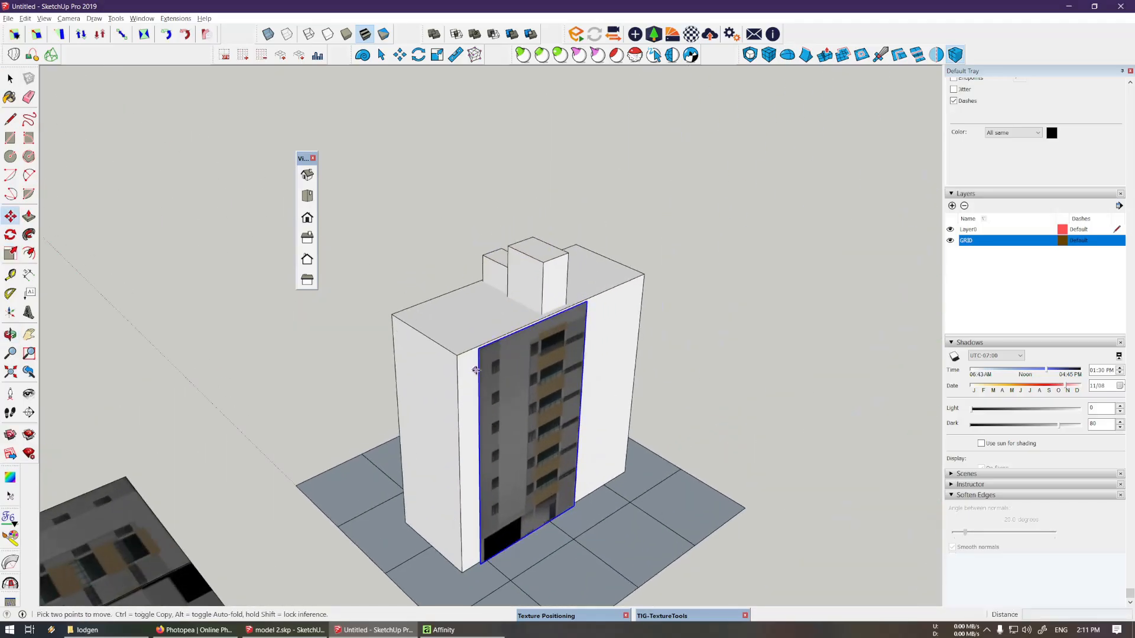
pyautogui.click(476, 370)
pyautogui.click(457, 378)
pyautogui.moveTo(457, 378); pyautogui.dragTo(467, 402, button='middle')
# Mirror a copy of the facade piece with a scale of -1 and align it with the far end of the long wall
pyautogui.press('s')
pyautogui.moveTo(476, 418); pyautogui.dragTo(521, 407)
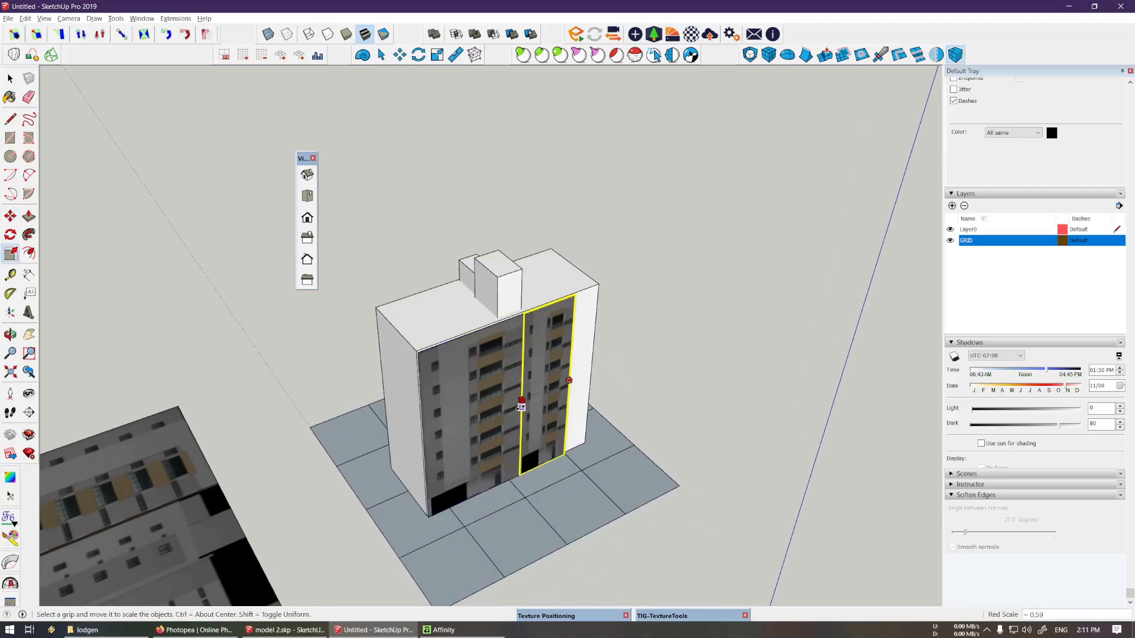
pyautogui.write('-1')
pyautogui.press('Return')
pyautogui.press('m')
pyautogui.scroll(2, 566, 395)
pyautogui.click(677, 356)
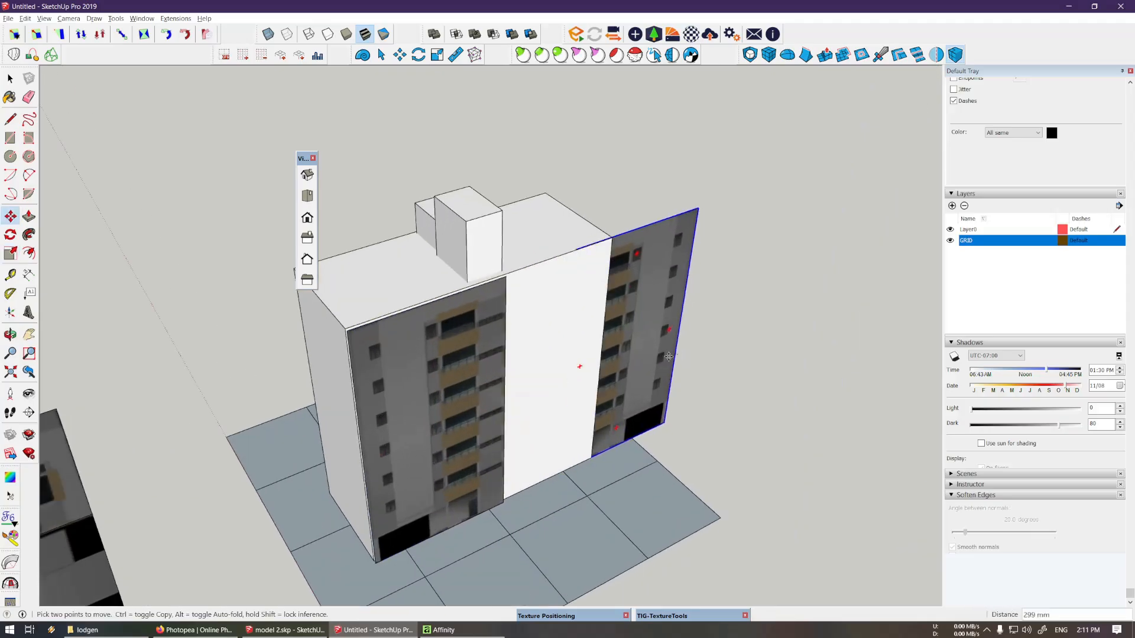
pyautogui.press('Left')
pyautogui.click(613, 238)
# Move both facade pieces off the box's long wall onto the ground in front of it
pyautogui.scroll(-2, 527, 314)
pyautogui.click(526, 314)
pyautogui.click(585, 378)
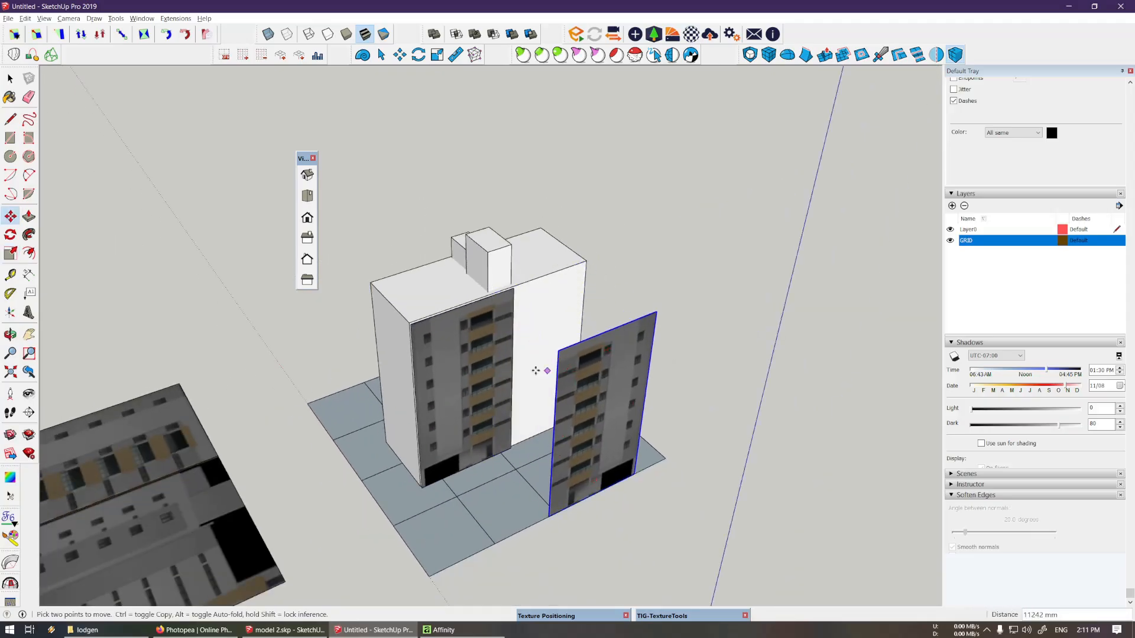
pyautogui.press('space')
pyautogui.click(463, 376)
pyautogui.press('m')
pyautogui.click(408, 337)
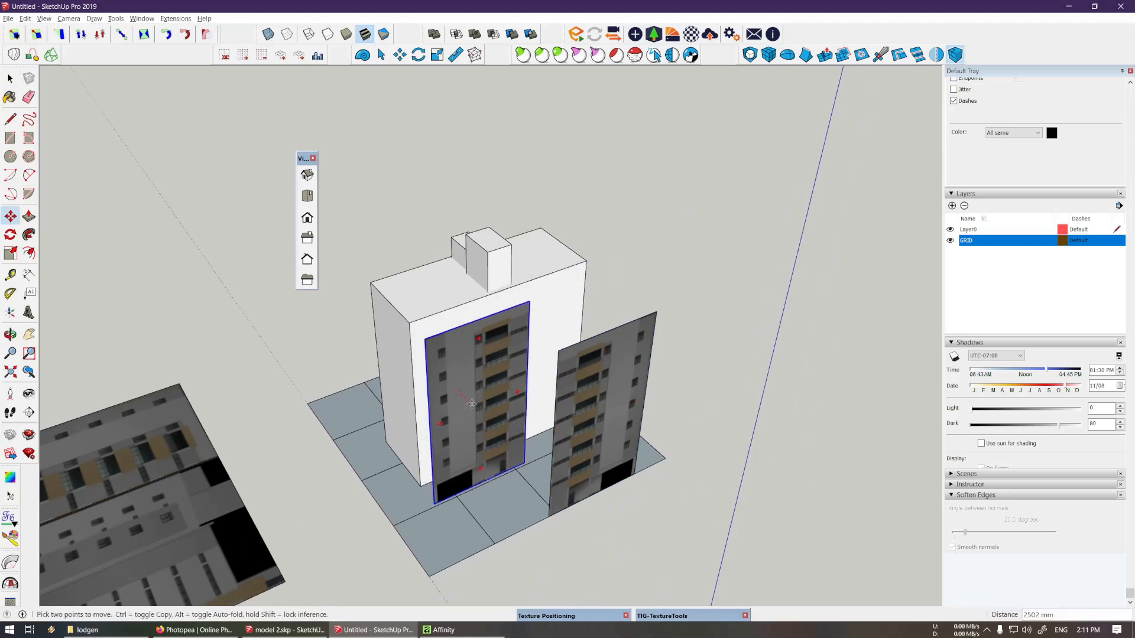
pyautogui.click(468, 402)
# Open the box for editing, outline a wide rectangular opening along the long wall's base, and erase its bottom edge
pyautogui.press('space')
pyautogui.doubleClick(468, 400)
pyautogui.moveTo(462, 390); pyautogui.dragTo(413, 248, button='middle')
pyautogui.scroll(3, 435, 437)
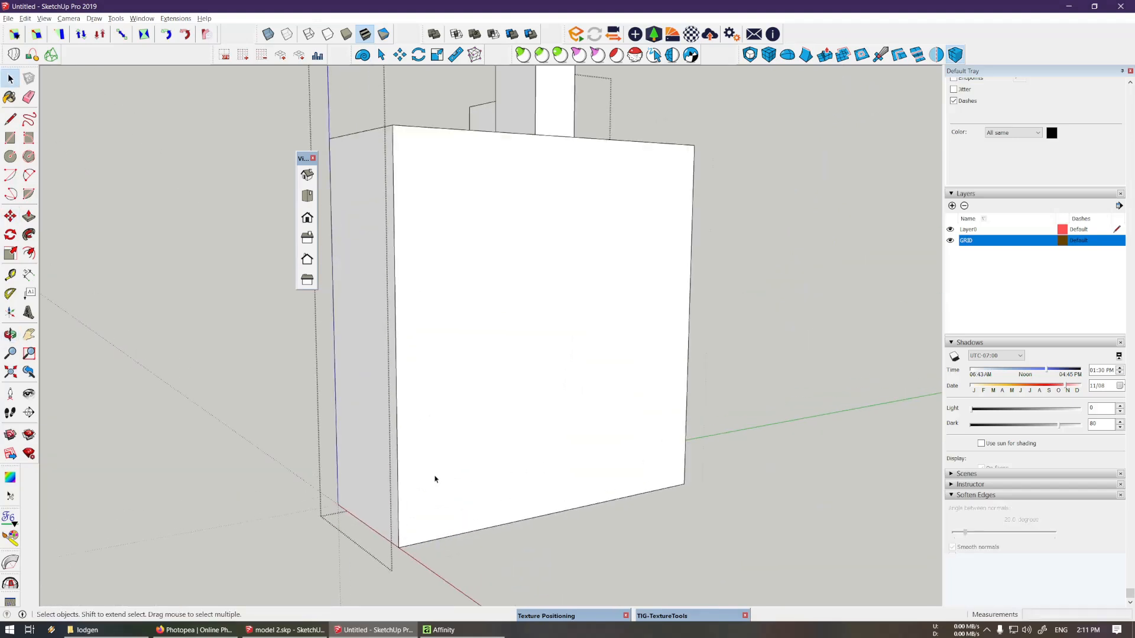
pyautogui.press('l')
pyautogui.scroll(1, 407, 543)
pyautogui.click(405, 539)
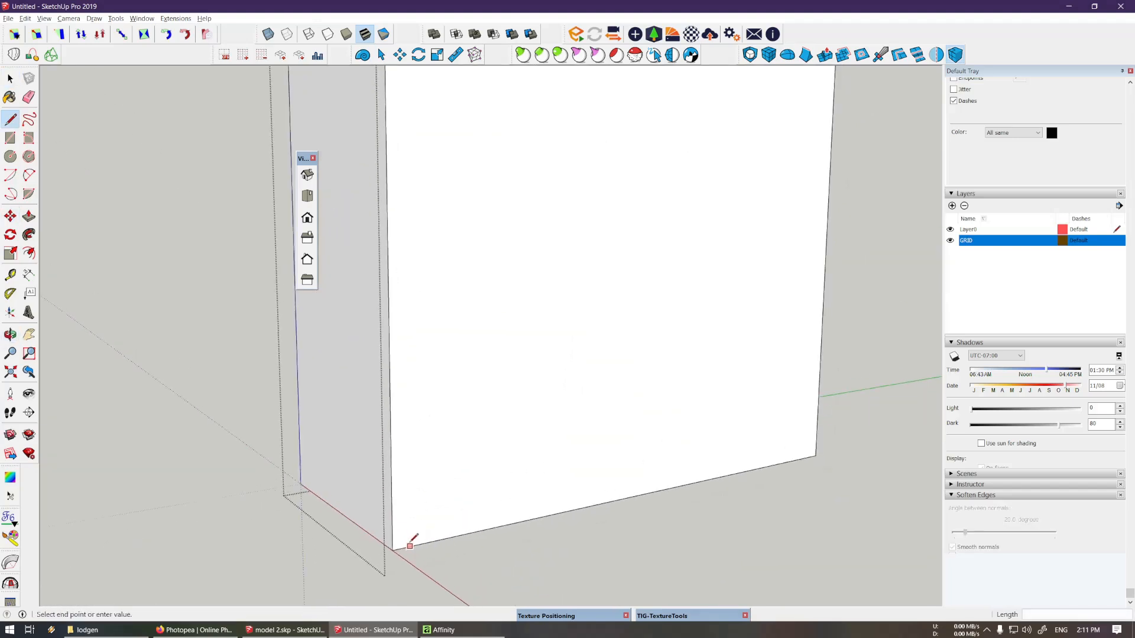
pyautogui.scroll(1, 406, 535)
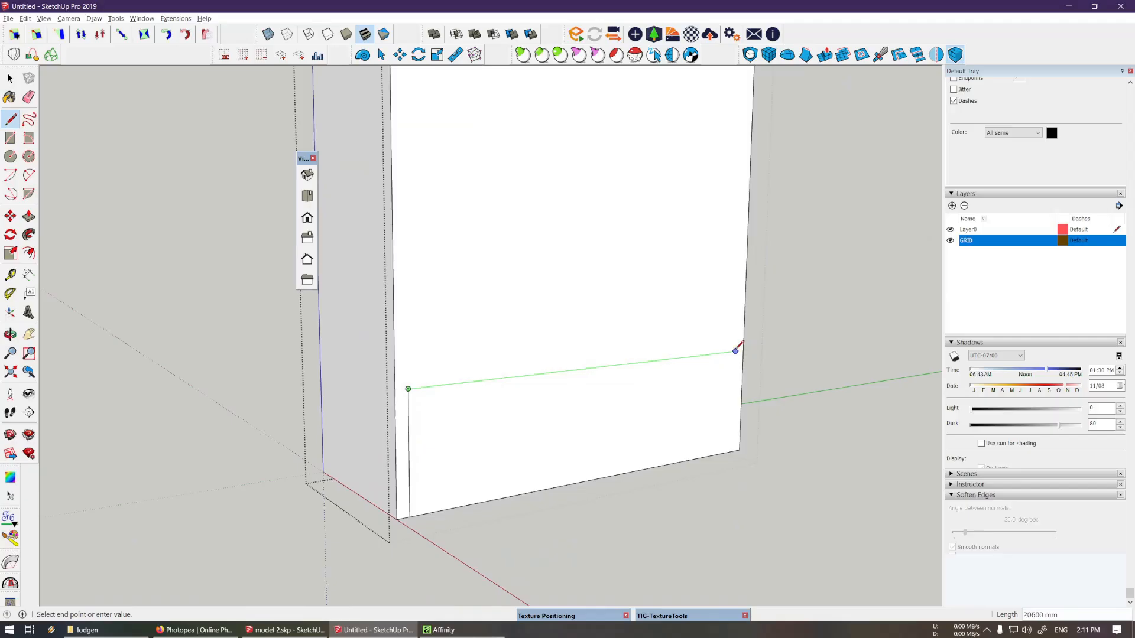
pyautogui.press('e')
pyautogui.click(730, 476)
pyautogui.press('space')
# Push the outlined opening back through the box and remove the leftover edges and rear face to leave an open passage
pyautogui.moveTo(590, 418); pyautogui.dragTo(638, 434, button='middle')
pyautogui.press('p')
pyautogui.click(639, 434)
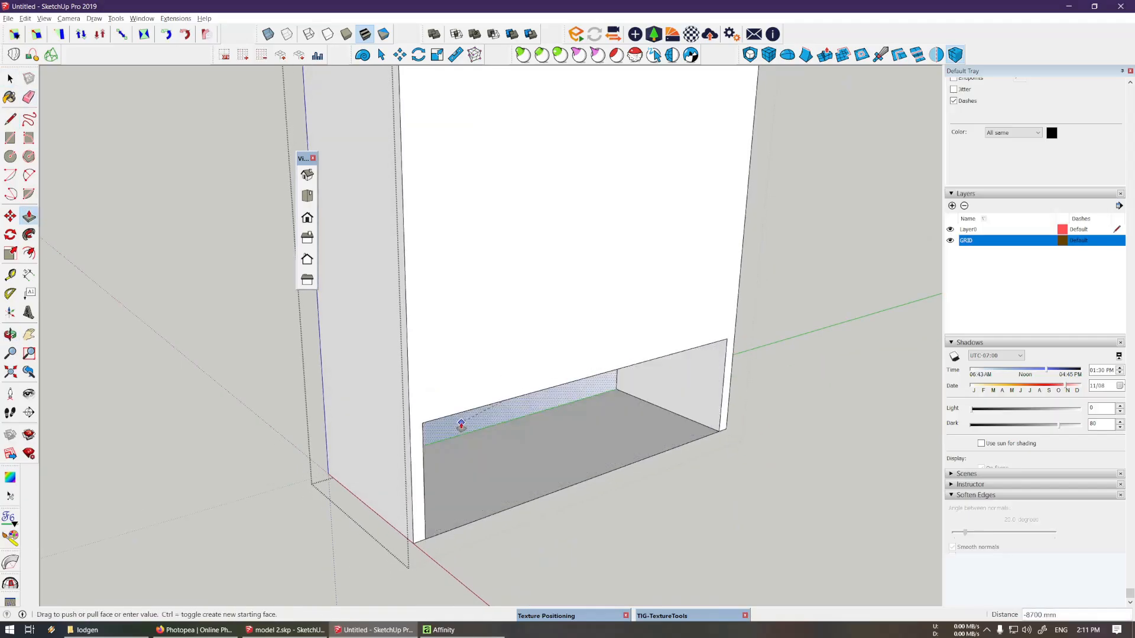
pyautogui.click(470, 432)
pyautogui.press('e')
pyautogui.scroll(-1, 497, 421)
pyautogui.moveTo(519, 412); pyautogui.dragTo(541, 481)
pyautogui.moveTo(542, 439); pyautogui.dragTo(552, 424, button='middle')
pyautogui.press('space')
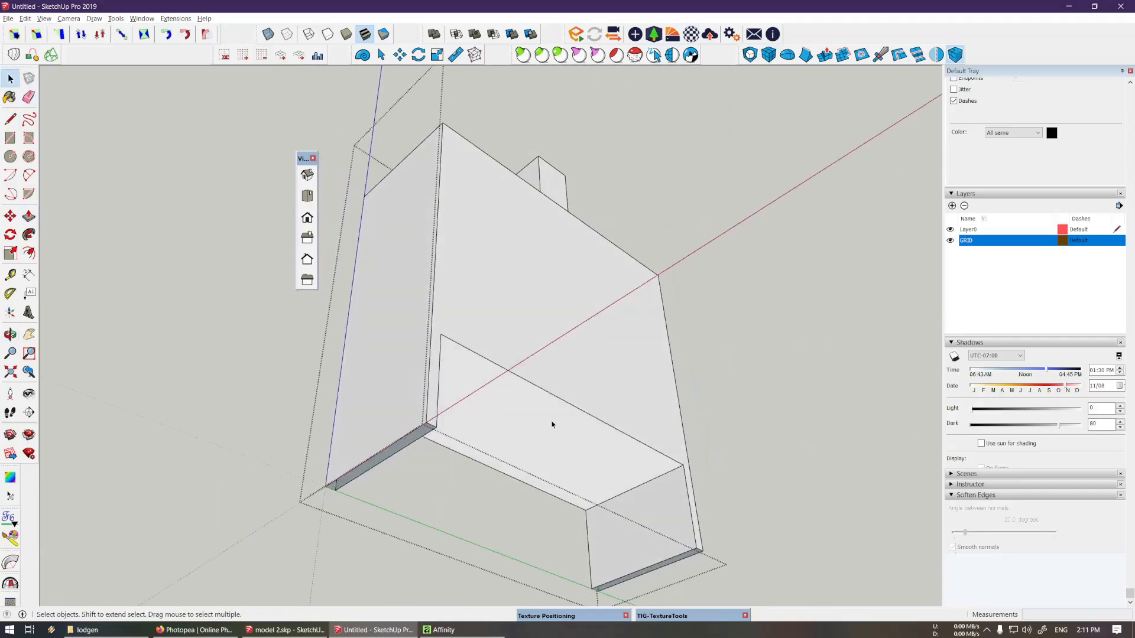
pyautogui.click(547, 434)
pyautogui.press('Delete')
# Move the passage's ceiling vertically to match the ground-floor opening height of the detailed building
pyautogui.moveTo(560, 371); pyautogui.dragTo(395, 363, button='middle')
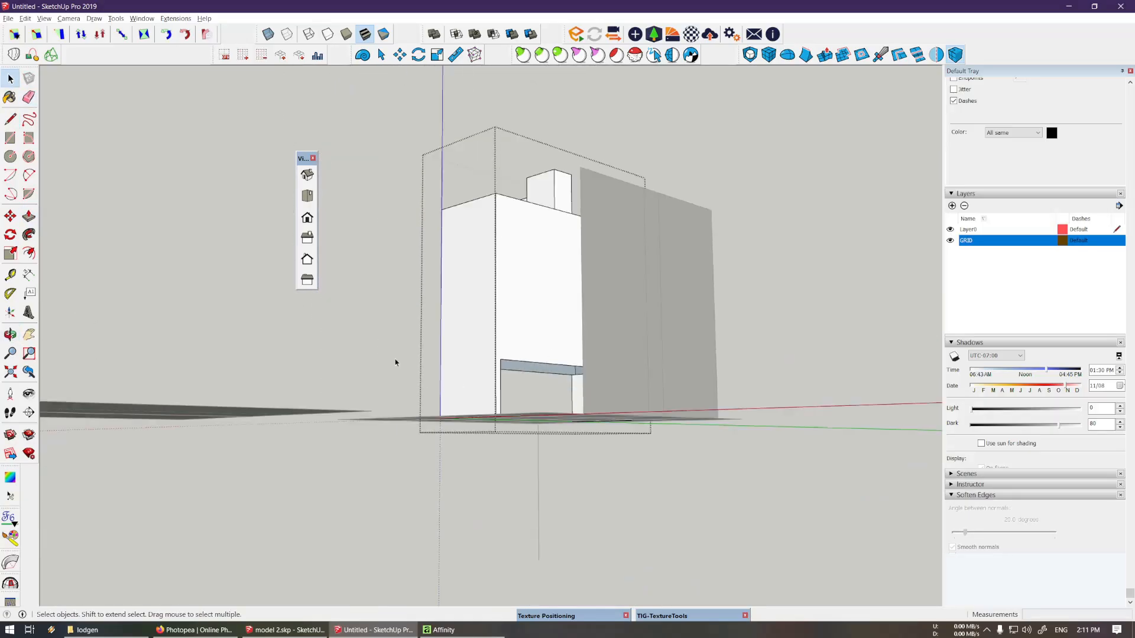
pyautogui.moveTo(719, 396); pyautogui.dragTo(718, 396)
pyautogui.press('m')
pyautogui.click(548, 363)
pyautogui.scroll(-3, 548, 346)
pyautogui.keyDown('shift'); pyautogui.moveTo(852, 319); pyautogui.dragTo(679, 368, button='middle'); pyautogui.keyUp('shift')
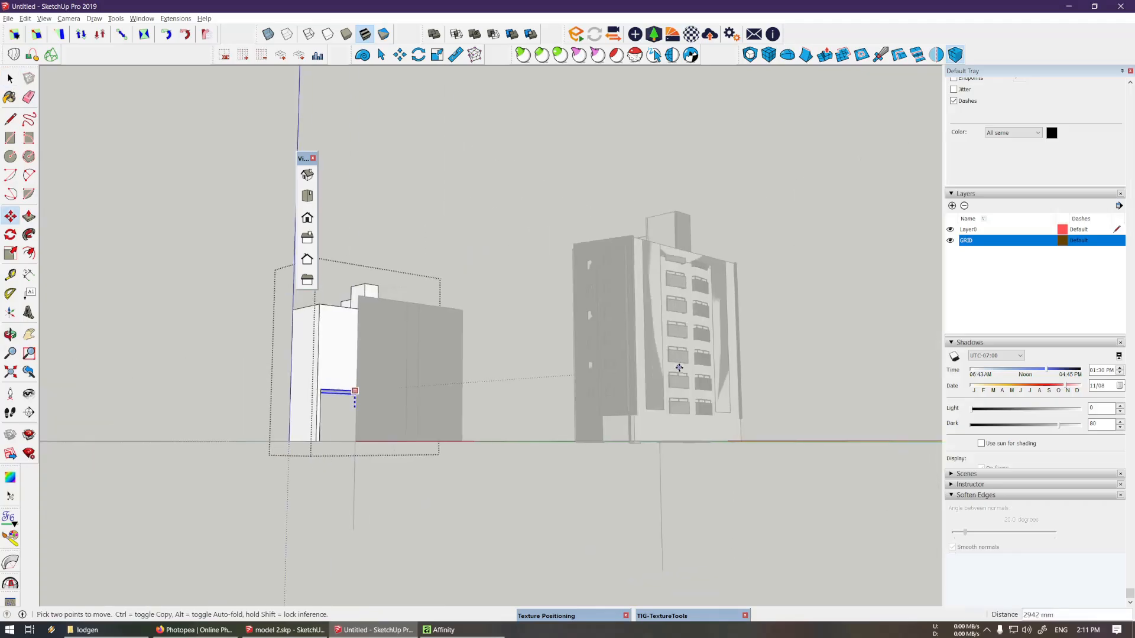
pyautogui.press('space')
# Divide the box's long wall into two halves with a vertical line from the roof edge to the passage
pyautogui.moveTo(634, 415); pyautogui.dragTo(444, 375, button='middle')
pyautogui.tripleClick(444, 375)
pyautogui.scroll(2, 508, 278)
pyautogui.press('l')
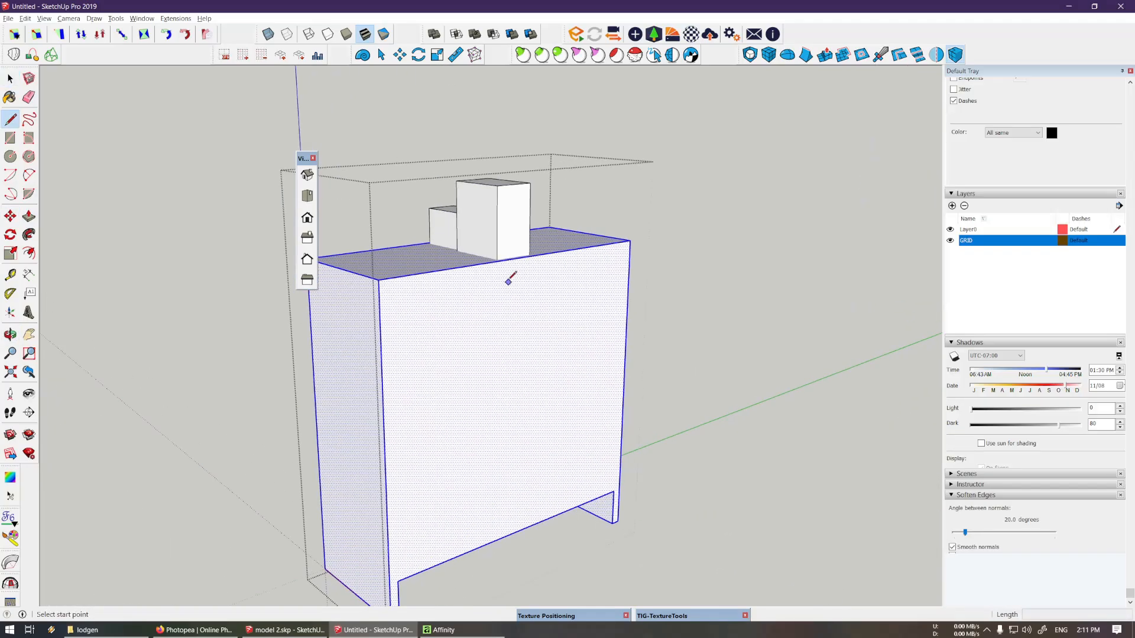
pyautogui.click(514, 534)
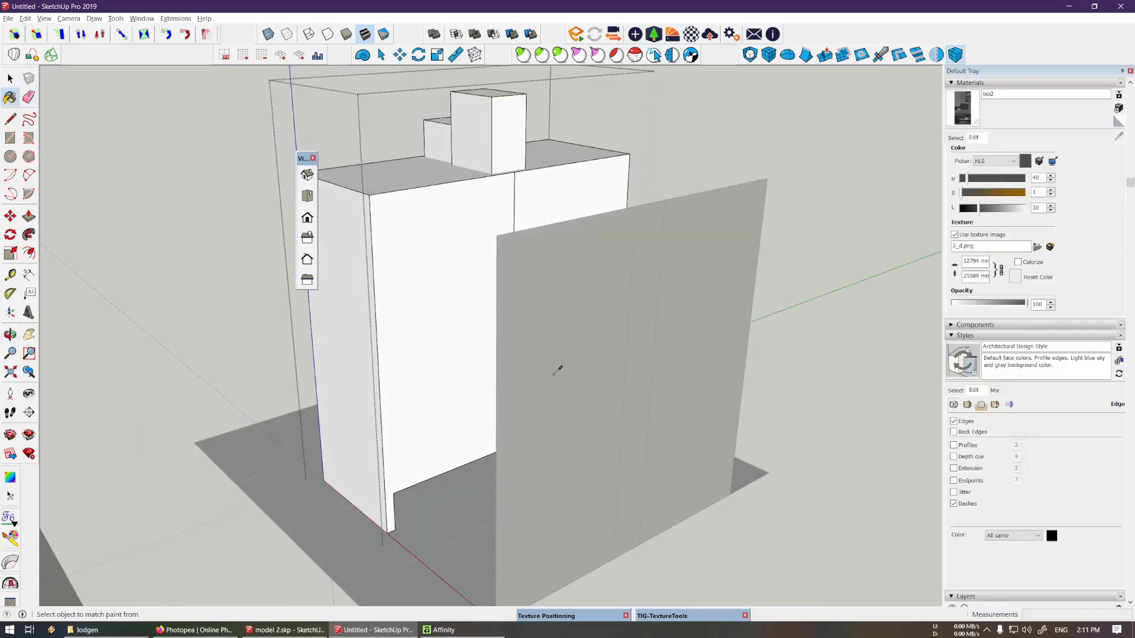
# Paint the near half of the long wall with the sampled facade texture and the far half with its mirrored version
pyautogui.keyDown('alt'); pyautogui.click(553, 375); pyautogui.keyUp('alt')
pyautogui.click(486, 313)
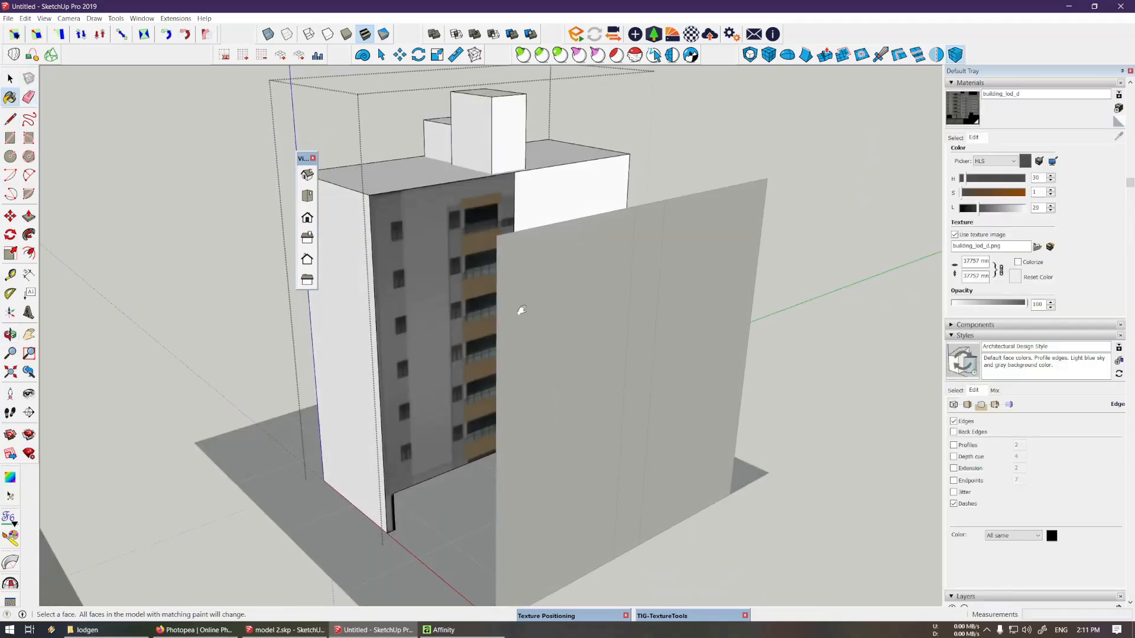
pyautogui.keyDown('shift'); pyautogui.moveTo(515, 314); pyautogui.dragTo(473, 387, button='middle'); pyautogui.keyUp('shift')
pyautogui.keyDown('alt'); pyautogui.click(683, 360); pyautogui.keyUp('alt')
pyautogui.click(479, 258)
pyautogui.hotkey('ctrl', 'z')
pyautogui.keyDown('alt'); pyautogui.click(593, 301); pyautogui.keyUp('alt')
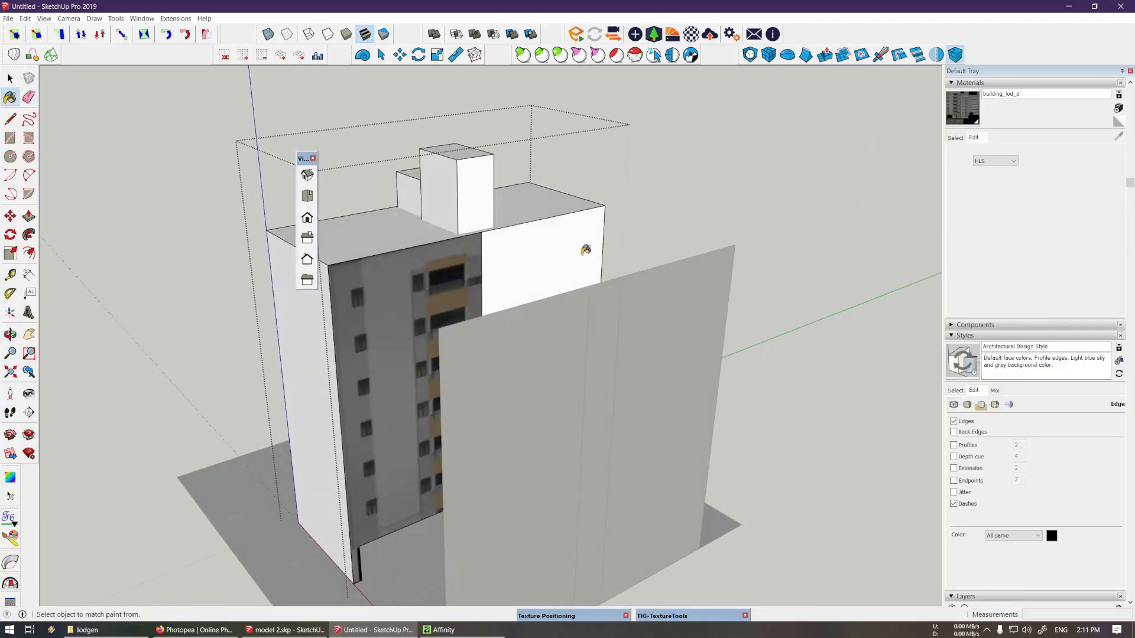
pyautogui.click(585, 250)
# Isolate the textured box and examine its long-wall facade faces on the texture sheet in the UV Editor
pyautogui.press('space')
pyautogui.press('h')
pyautogui.scroll(-3, 542, 291)
pyautogui.press('Escape')
pyautogui.tripleClick(467, 321)
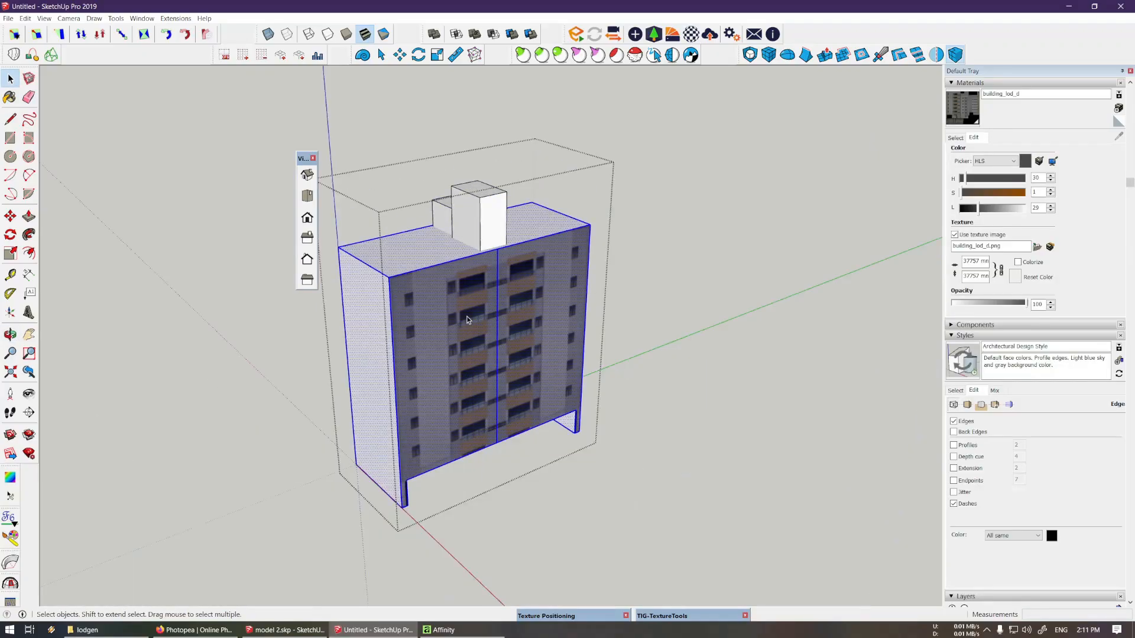
pyautogui.scroll(3, 473, 346)
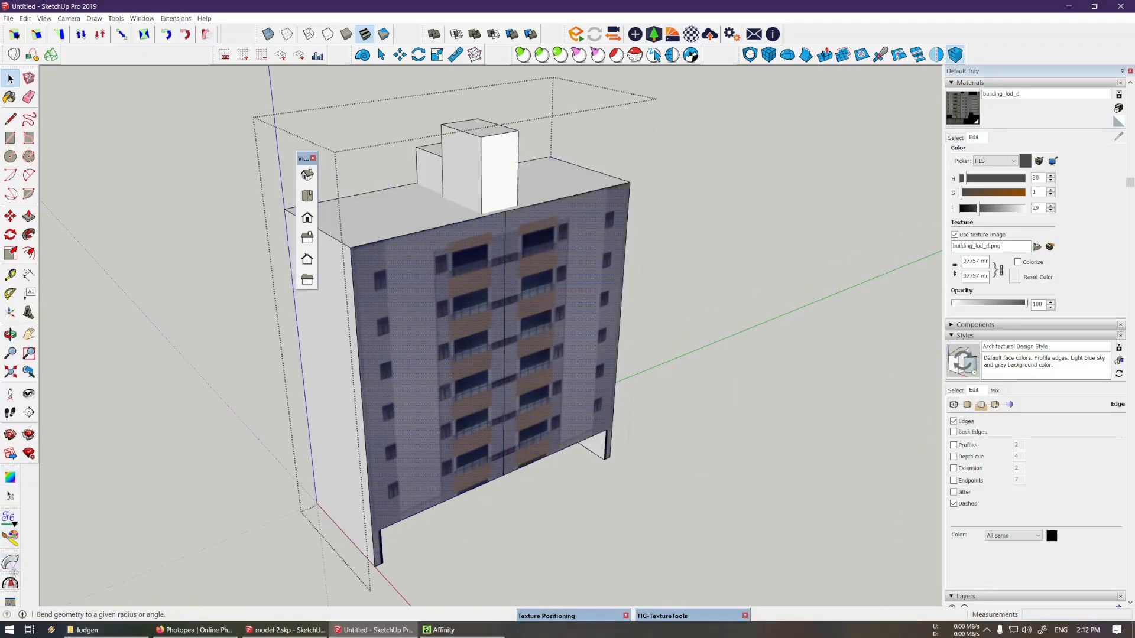
pyautogui.click(11, 603)
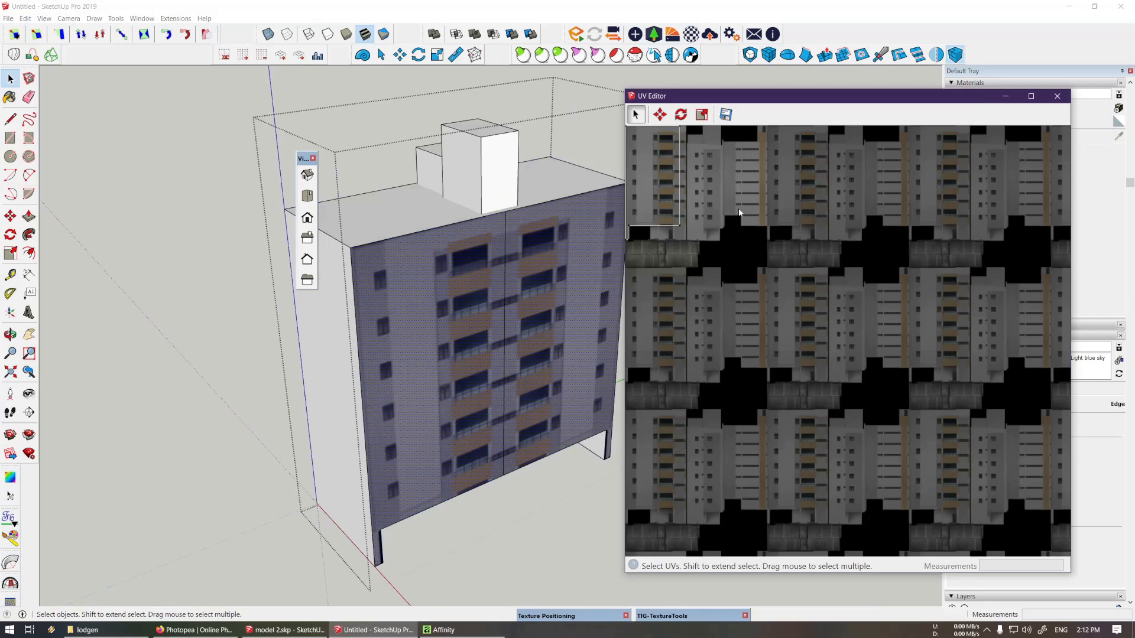
pyautogui.scroll(-1, 838, 241)
pyautogui.scroll(5, 680, 152)
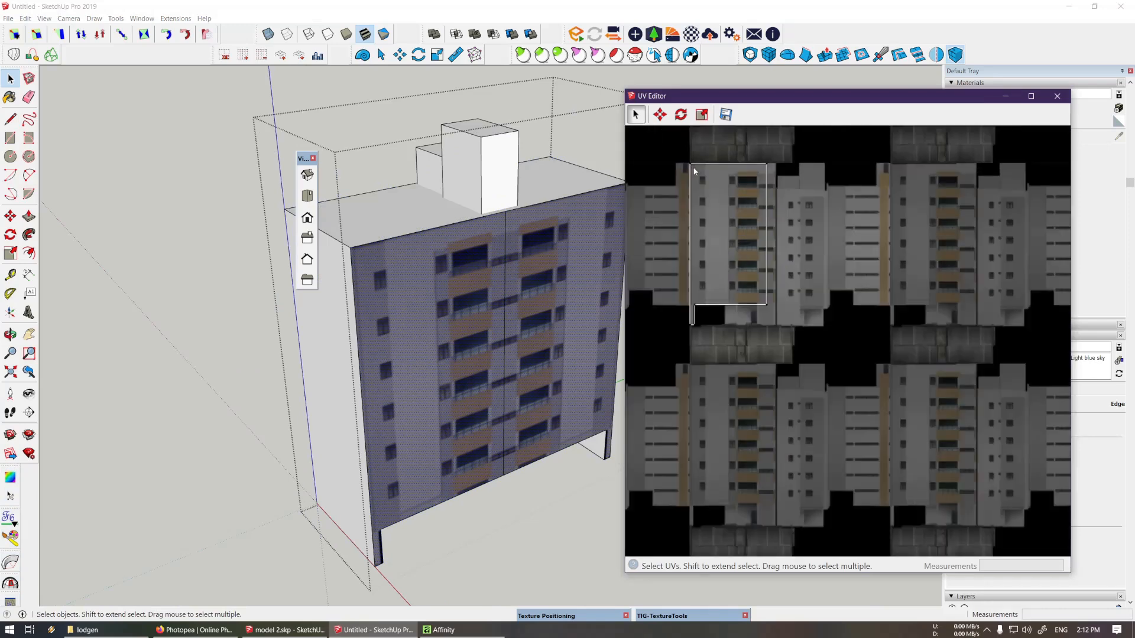
pyautogui.scroll(-1, 688, 159)
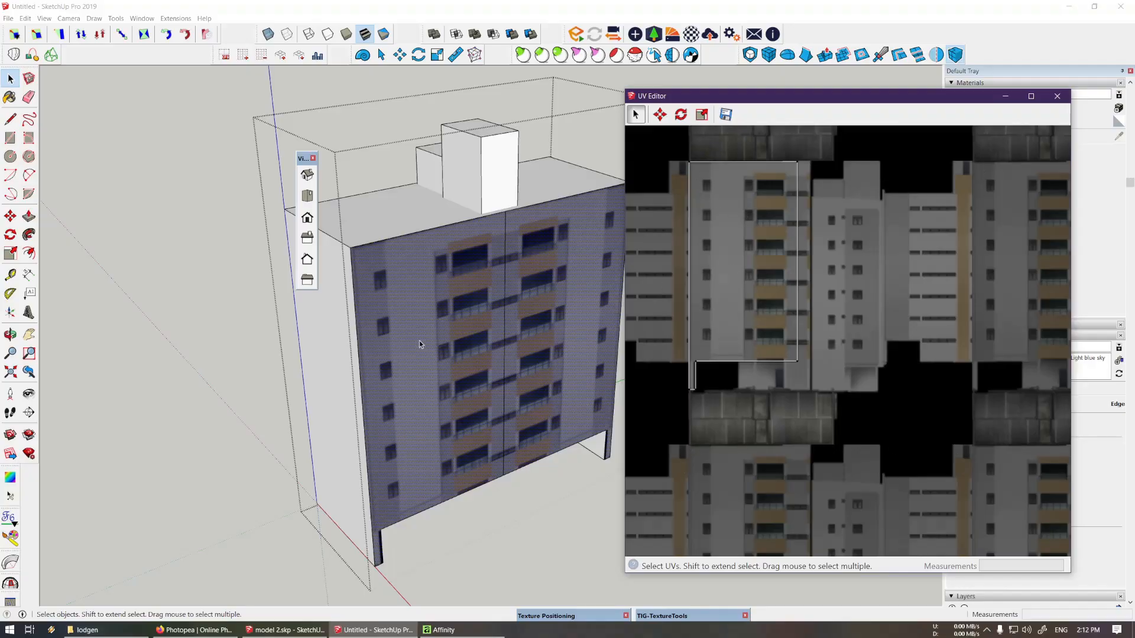
# Try shifting the facade texture on the near half of the long wall while comparing its placement in the UV Editor
pyautogui.click(433, 331)
pyautogui.hotkey('shift', 't')
pyautogui.moveTo(398, 323); pyautogui.dragTo(512, 358)
pyautogui.rightClick(454, 336)
pyautogui.click(464, 342)
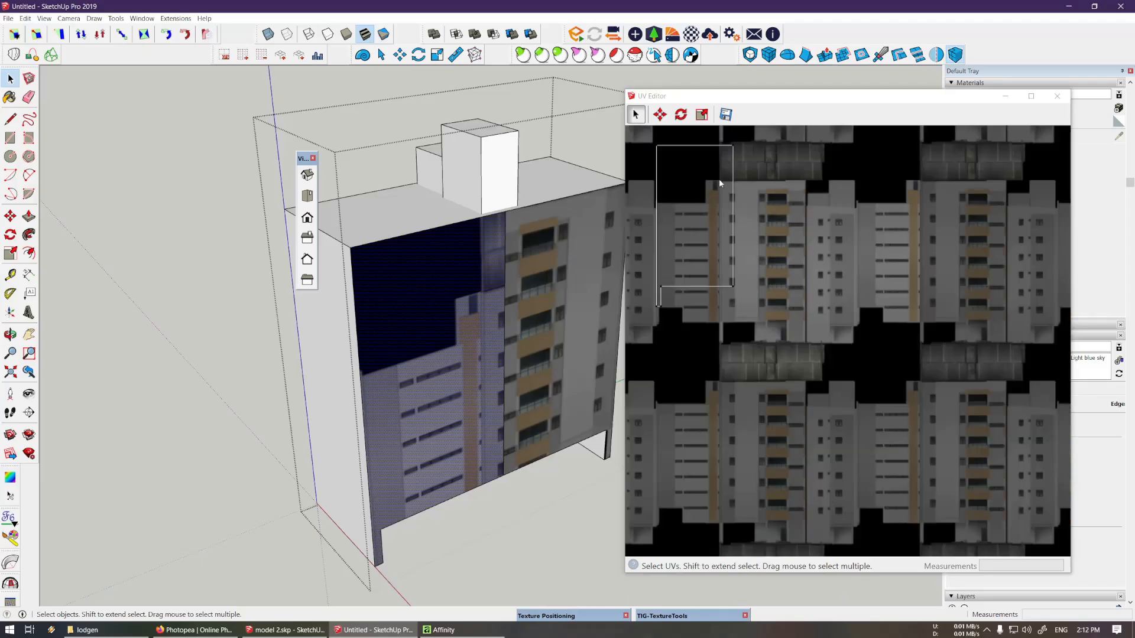
pyautogui.scroll(-1, 467, 331)
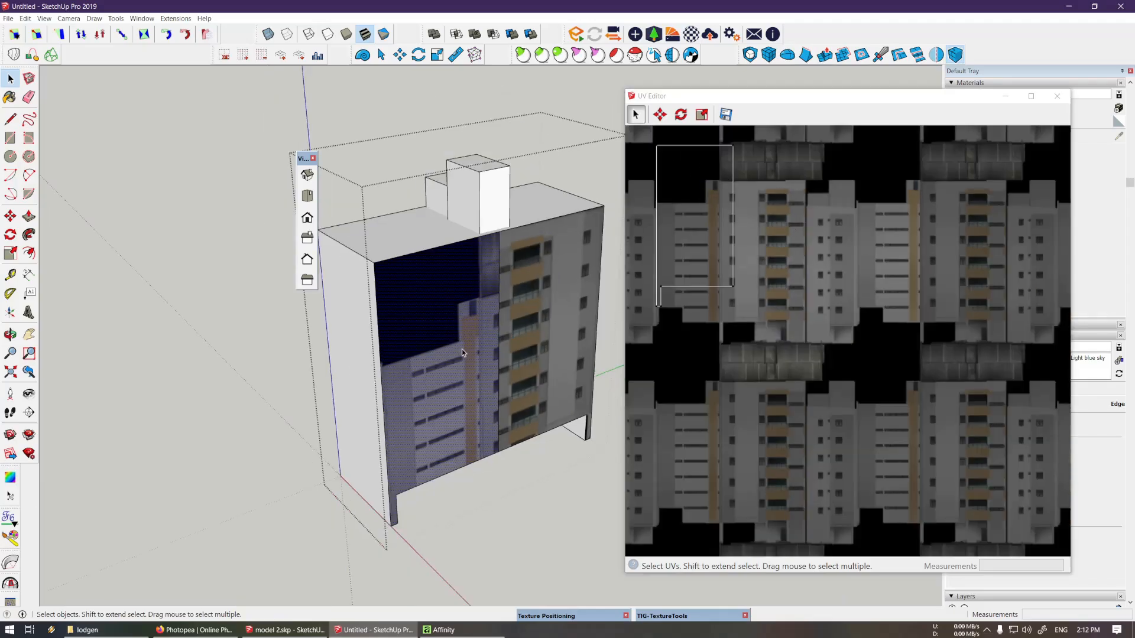
pyautogui.scroll(3, 470, 337)
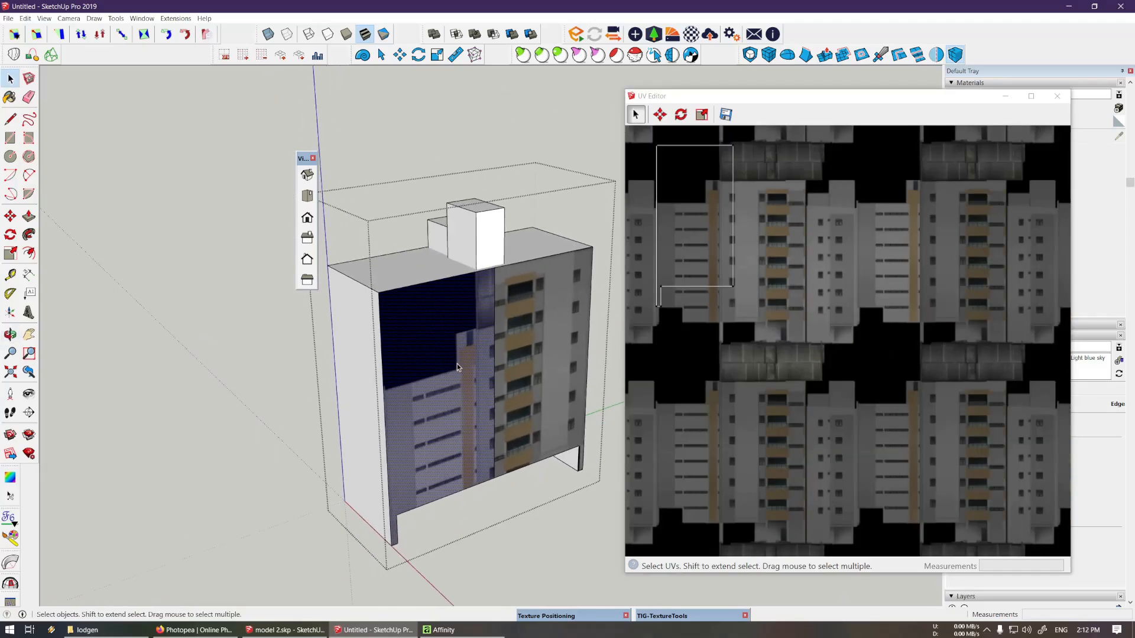
pyautogui.scroll(-2, 459, 386)
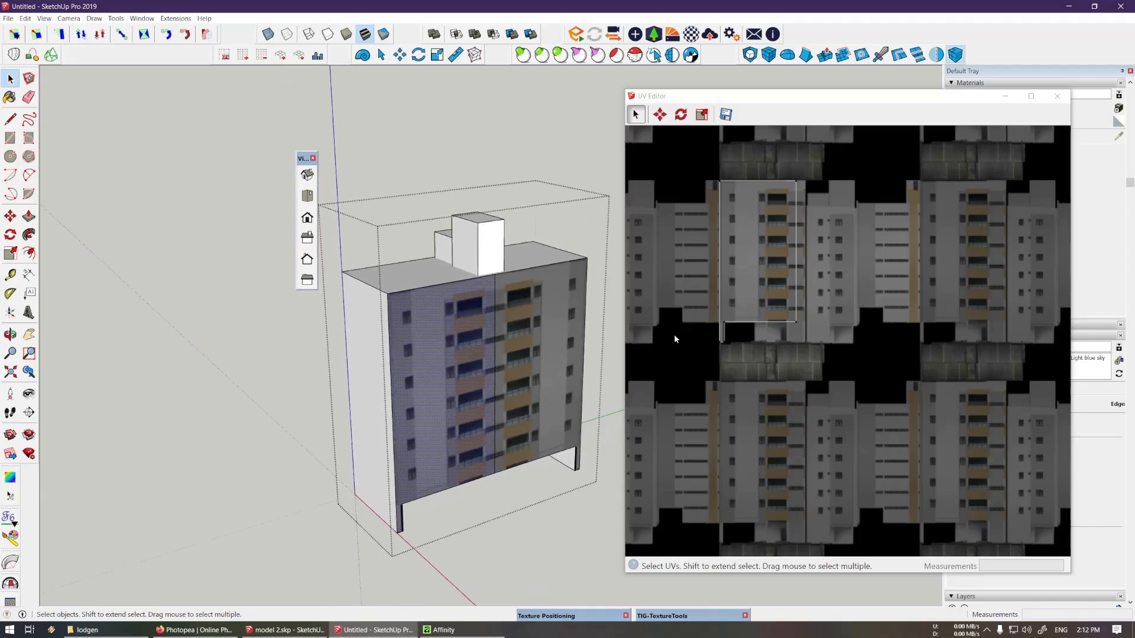
pyautogui.keyDown('shift'); pyautogui.moveTo(486, 400); pyautogui.dragTo(456, 403, button='middle'); pyautogui.keyUp('shift')
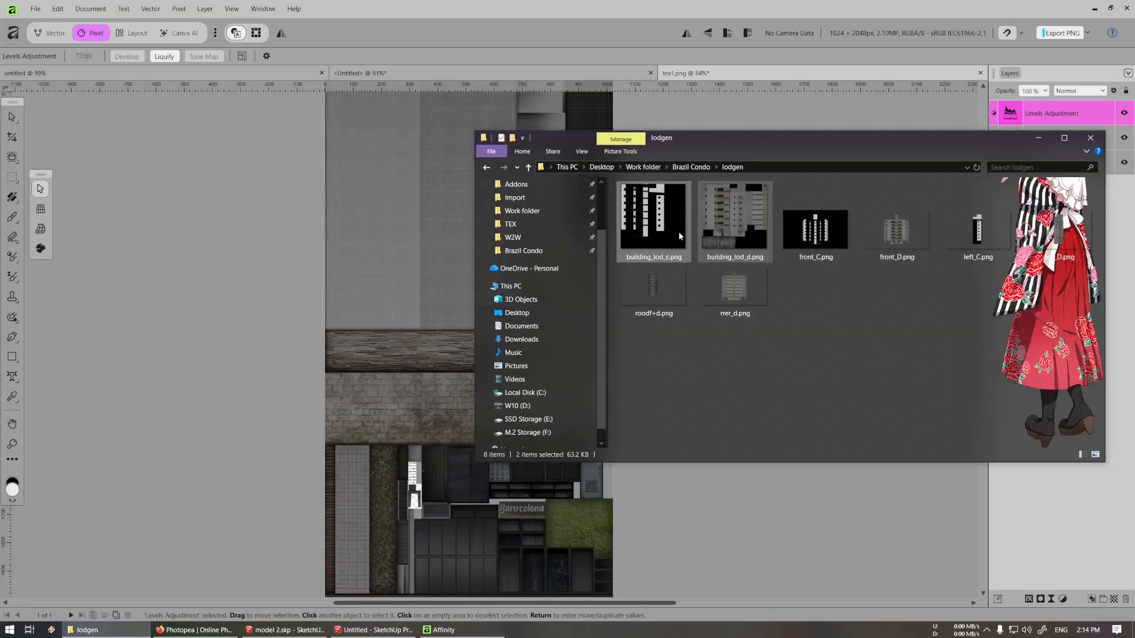
# Open building_lod_c.png and building_lod_d.png from the lodgen folder as documents in Affinity
pyautogui.moveTo(681, 161); pyautogui.dragTo(611, 161)
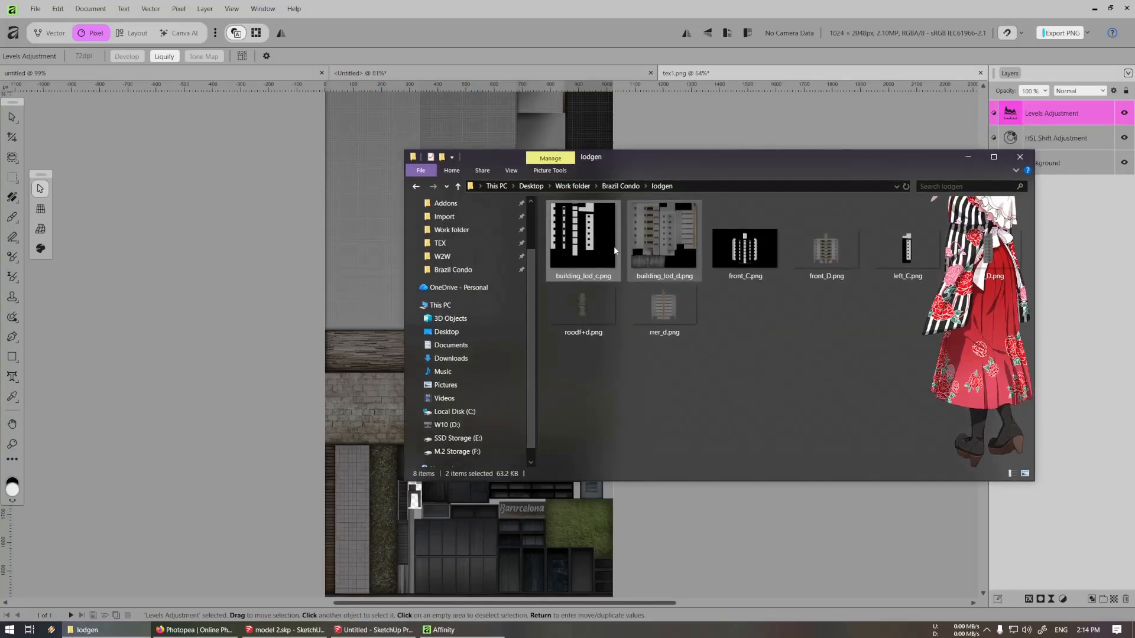
pyautogui.moveTo(670, 256); pyautogui.dragTo(432, 77)
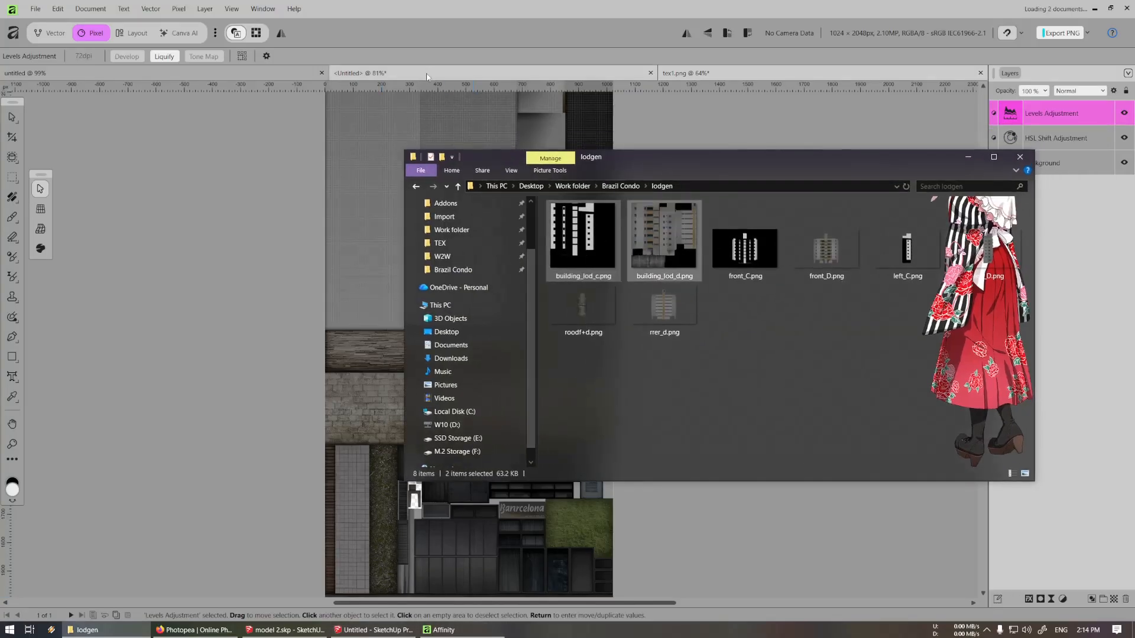
pyautogui.click(700, 132)
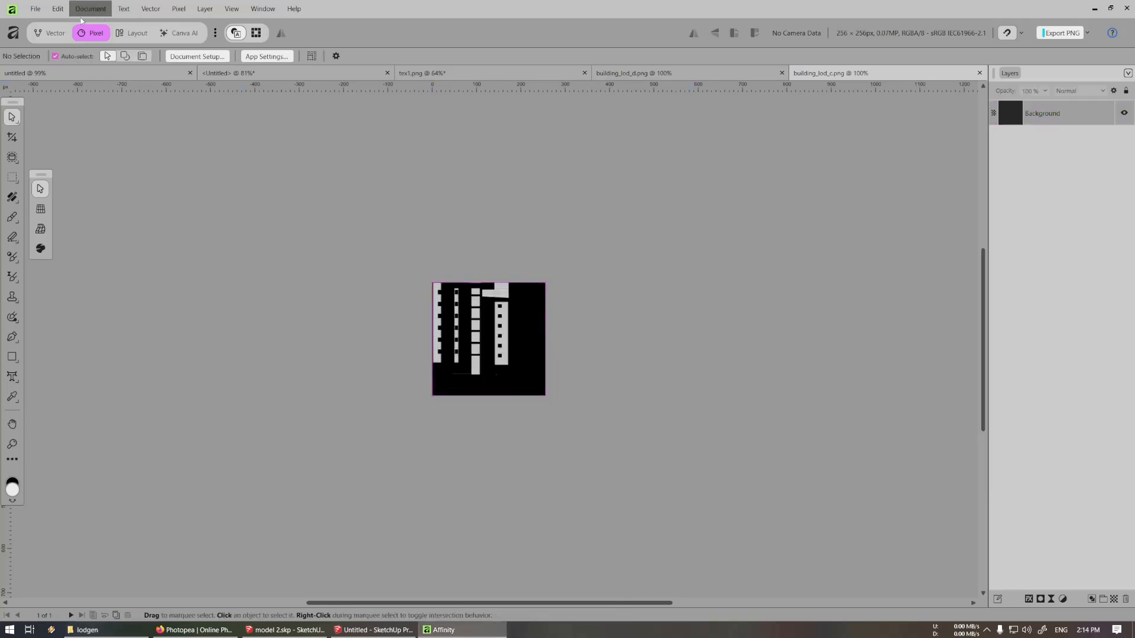
# Export building_lod_c.png as a PNG reduced to 64 × 64 px
pyautogui.hotkey('ctrl', 'alt', 'shift', 'w')
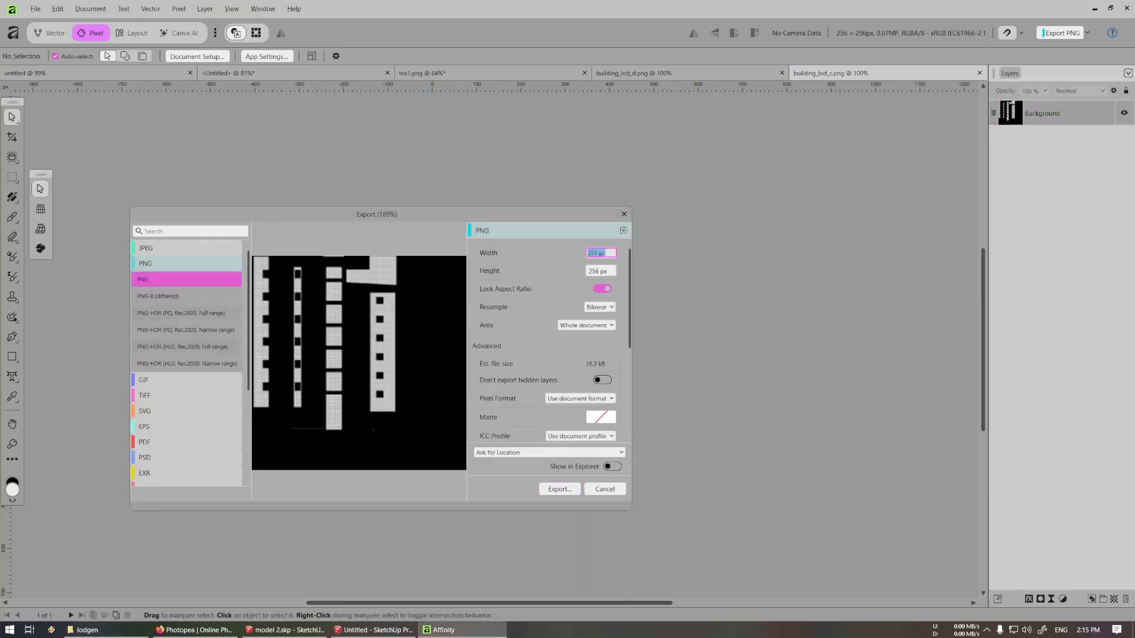
pyautogui.write('64')
pyautogui.press('Tab')
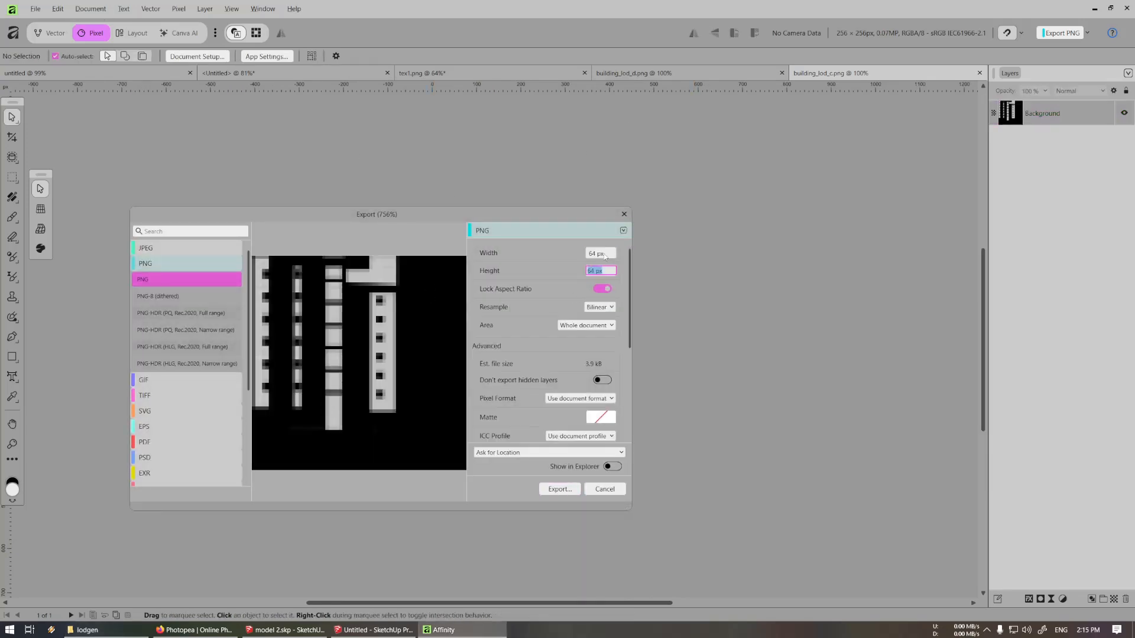
pyautogui.click(559, 489)
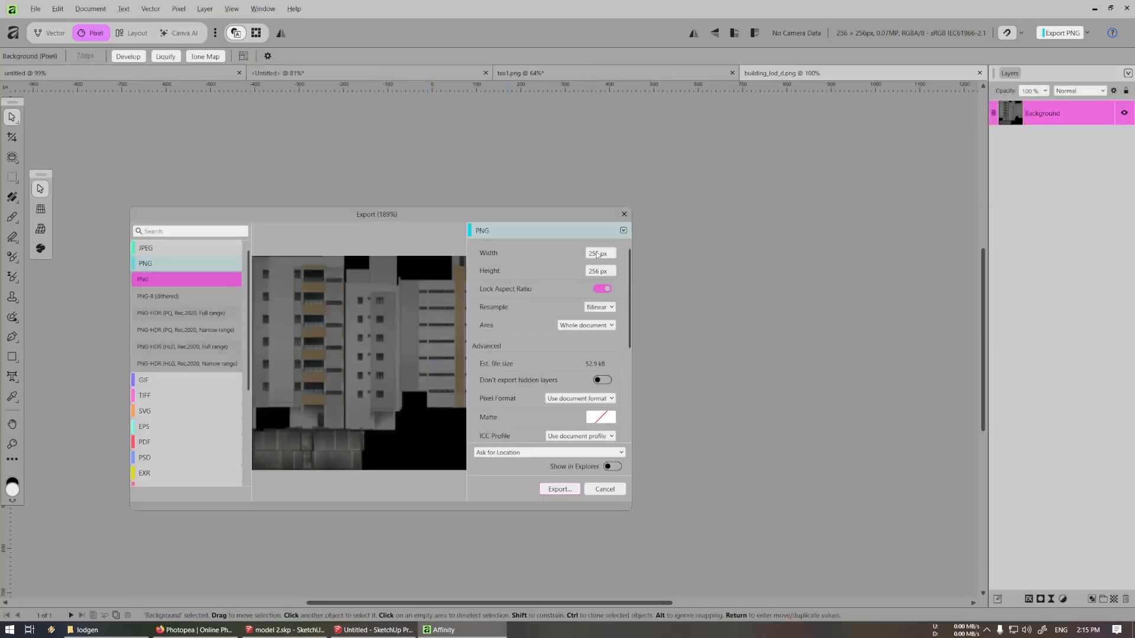
# Export building_lod_d.png at 64 × 64 px, replacing the existing file in the lodgen folder
pyautogui.write('64')
pyautogui.press('Return')
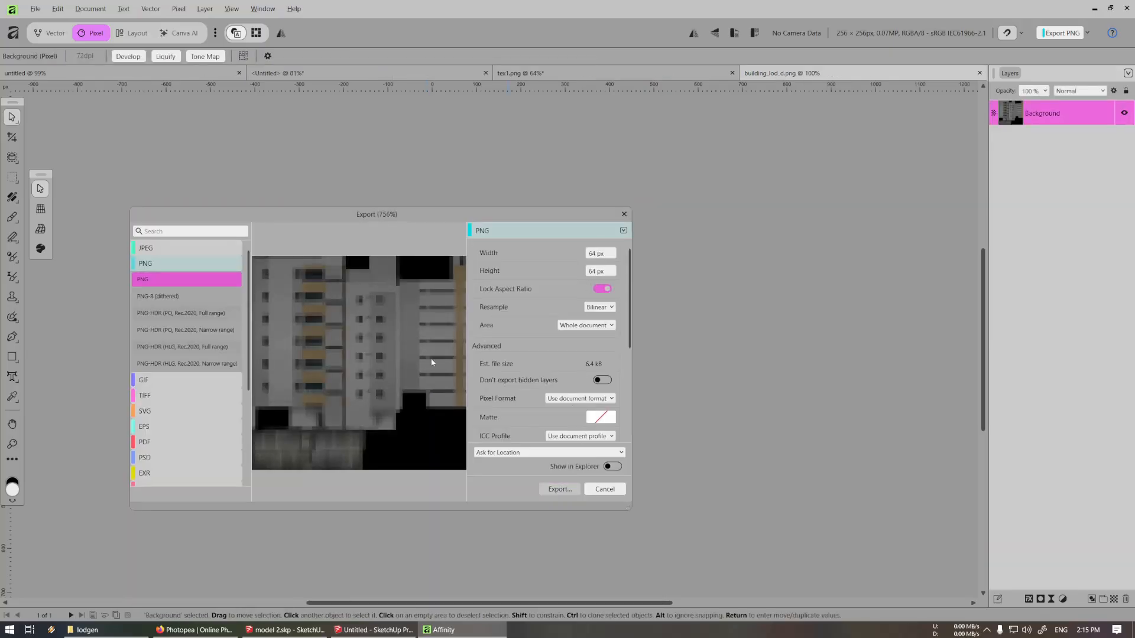
pyautogui.press('Return')
pyautogui.click(313, 307)
pyautogui.click(576, 592)
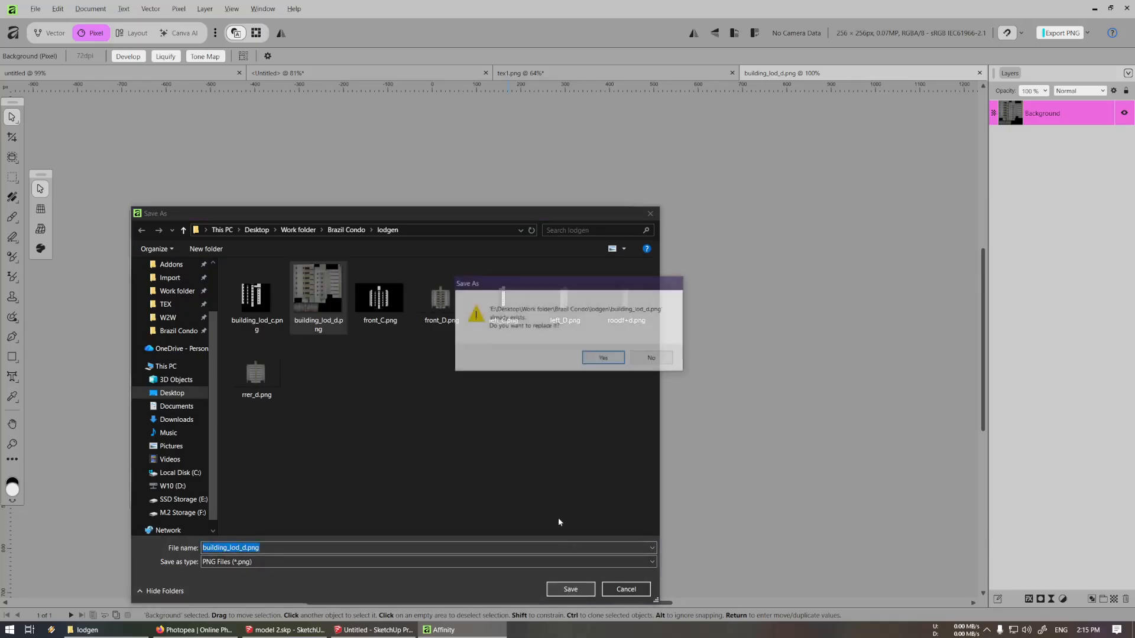
pyautogui.click(601, 358)
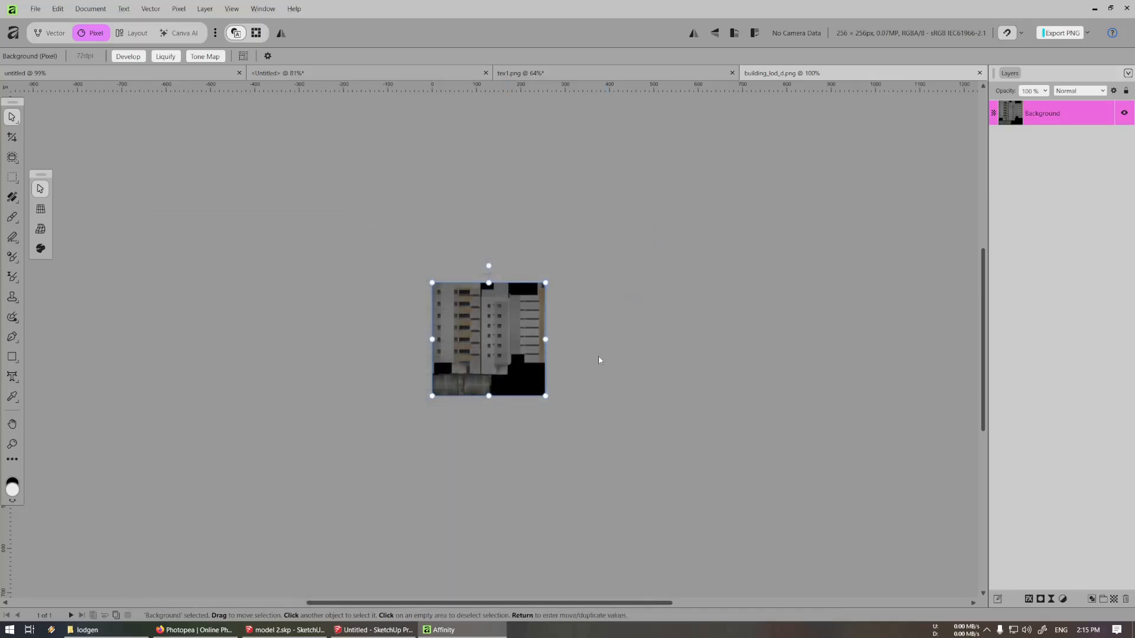
# Return to SketchUp and reload the building_lod_d material's texture image from building_lod_d.png in the lodgen folder
pyautogui.click(367, 631)
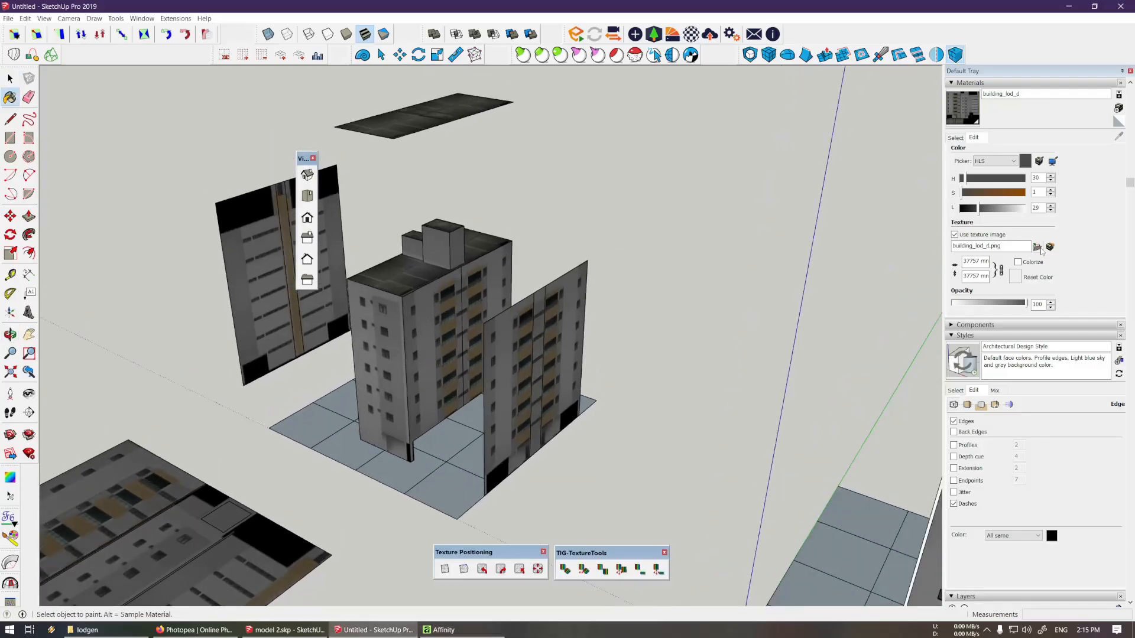
pyautogui.click(1039, 248)
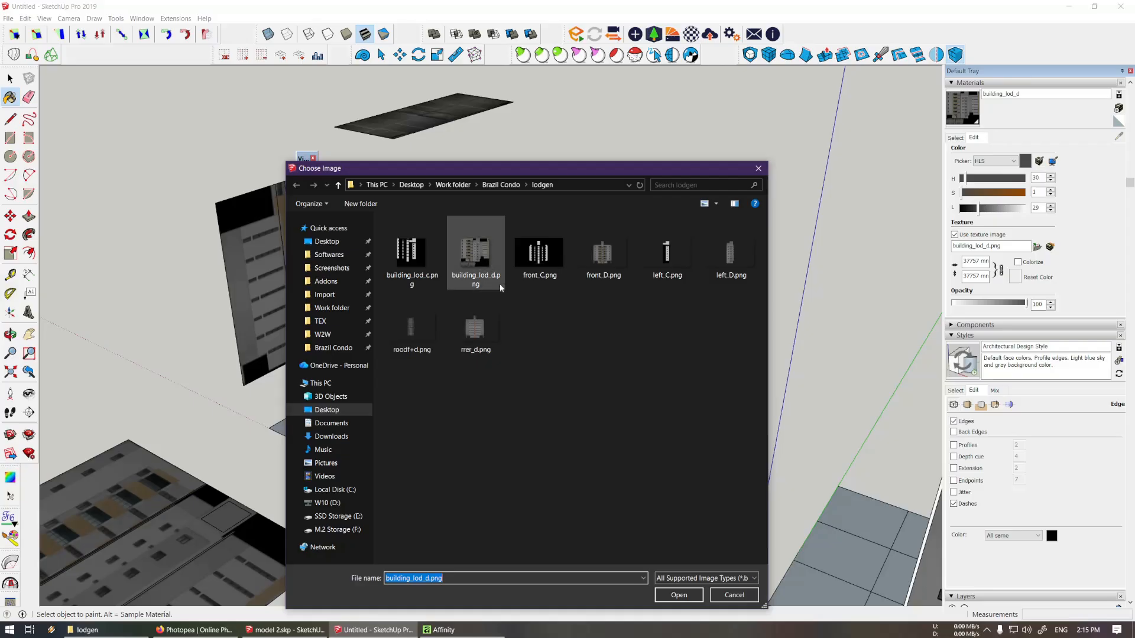
pyautogui.doubleClick(499, 288)
pyautogui.moveTo(499, 288); pyautogui.dragTo(446, 383, button='middle')
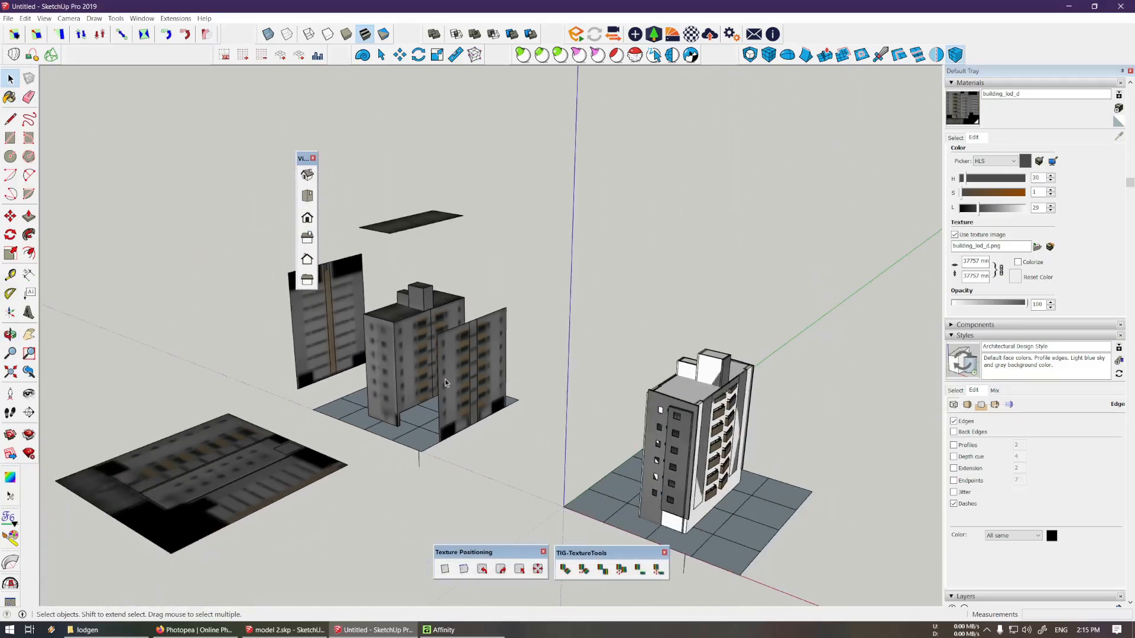
# Compare the LOD building's reduced textures with the original building from a distance and close up
pyautogui.scroll(-12, 445, 383)
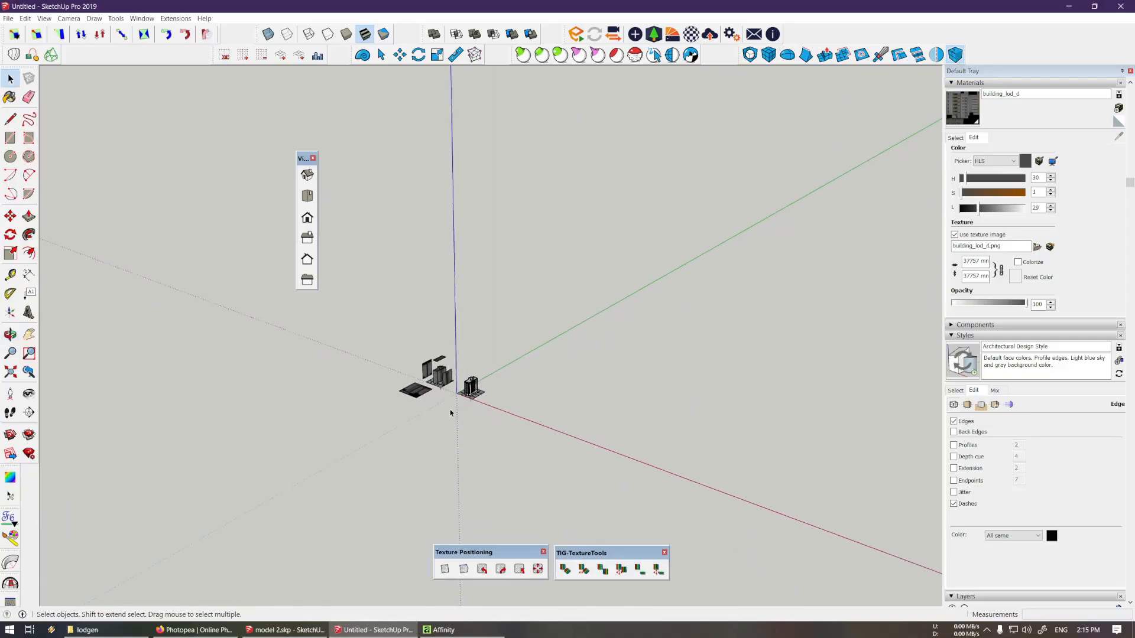
pyautogui.scroll(-3, 450, 413)
pyautogui.scroll(15, 450, 414)
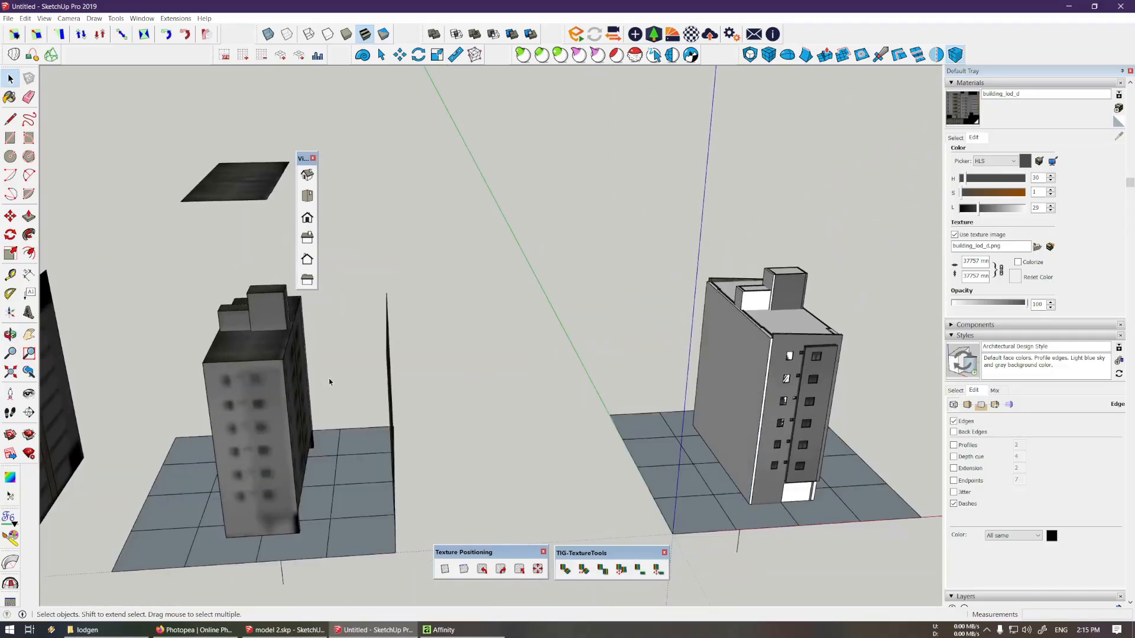
pyautogui.moveTo(330, 382); pyautogui.dragTo(384, 390, button='middle')
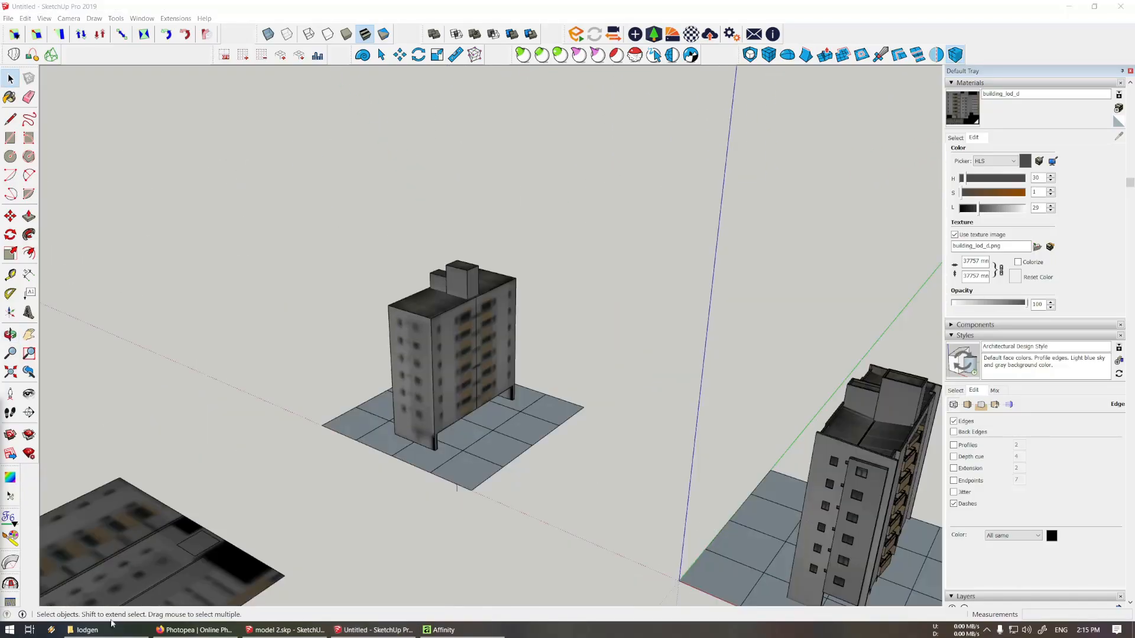
pyautogui.moveTo(524, 471)
pyautogui.mouseDown(button='middle')
pyautogui.moveTo(476, 459)
pyautogui.moveTo(511, 460)
pyautogui.mouseUp(button='middle')
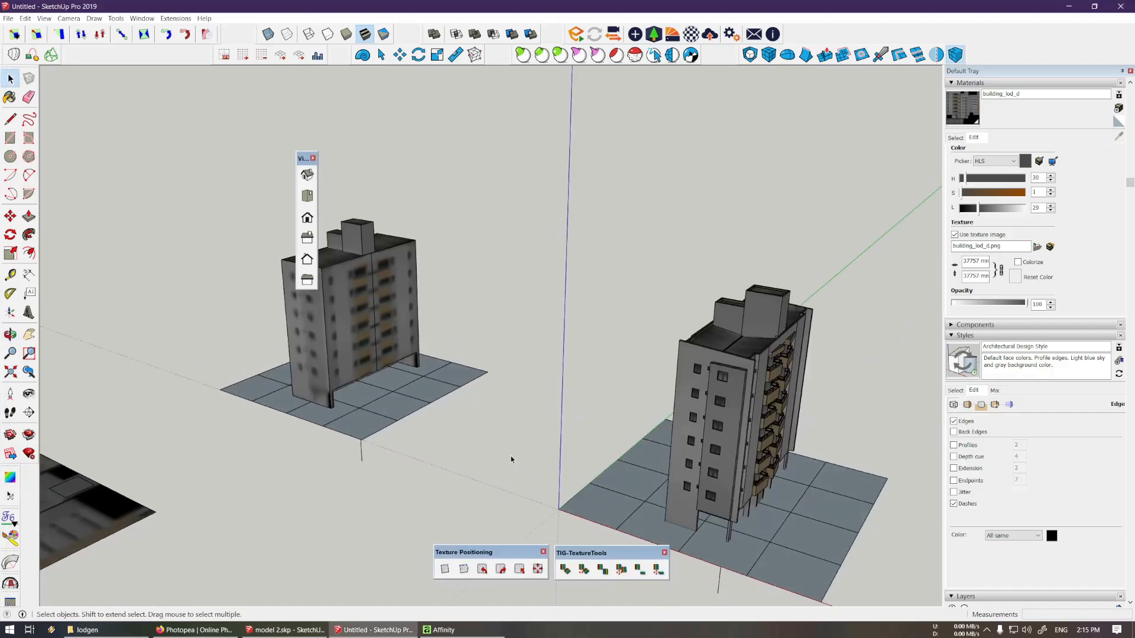
# In the other SketchUp window, replace model 2.skp with a new file without saving its changes, and erase the default human figure
pyautogui.press('super')
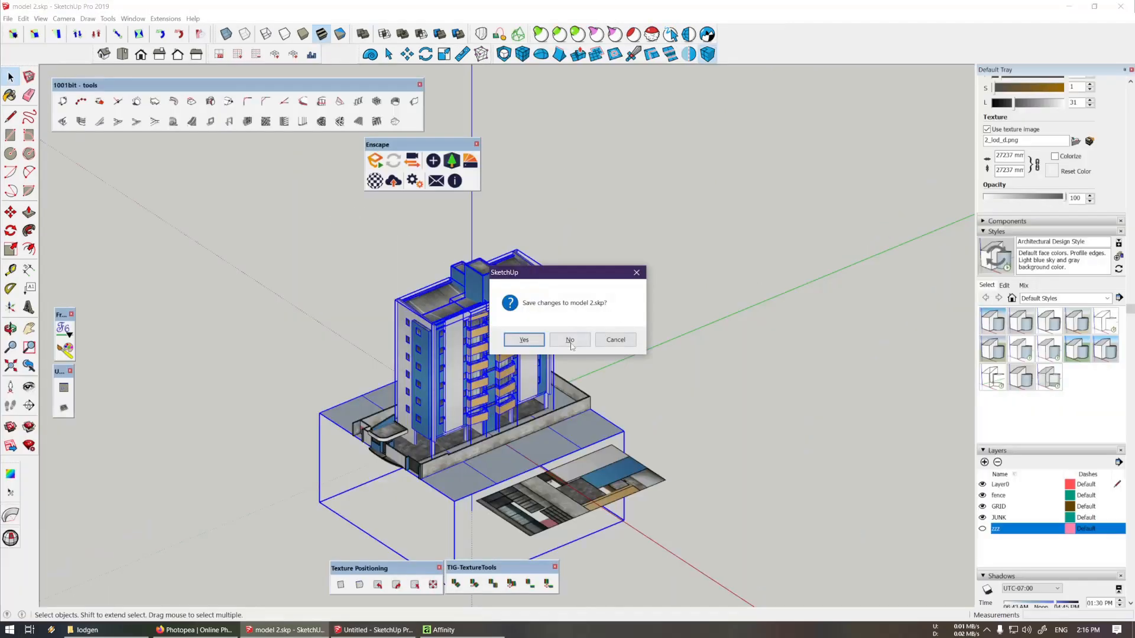
pyautogui.click(571, 343)
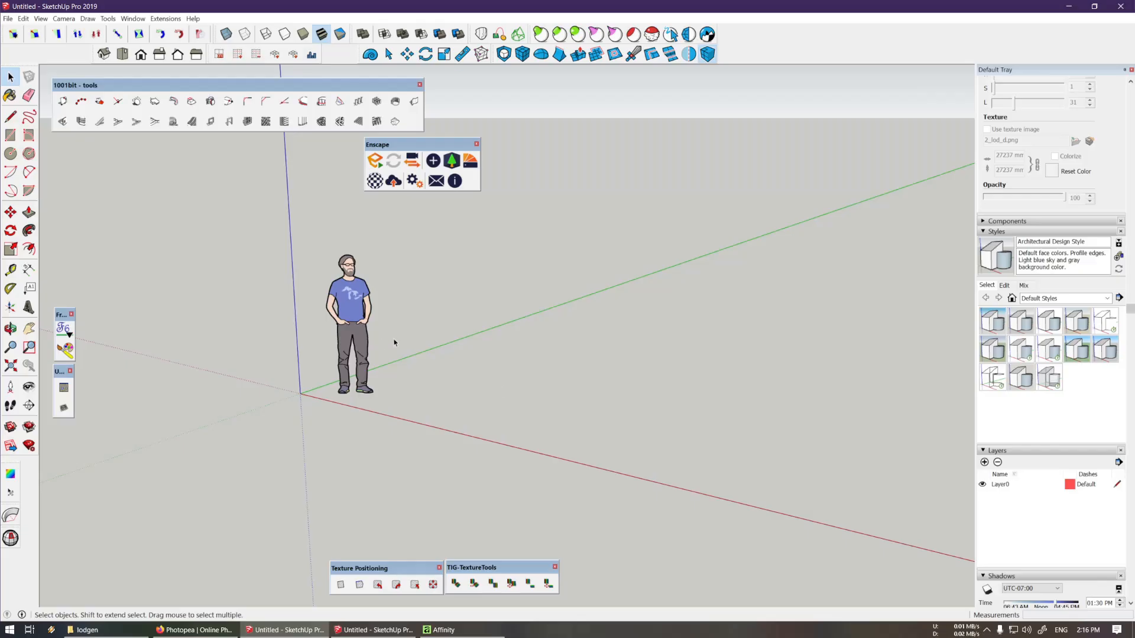
pyautogui.press('e')
pyautogui.click(357, 373)
pyautogui.press('space')
pyautogui.moveTo(350, 385)
pyautogui.keyDown('shift'); pyautogui.mouseDown(button='middle')
pyautogui.moveTo(431, 396)
pyautogui.moveTo(582, 198)
pyautogui.mouseUp(button='middle'); pyautogui.keyUp('shift')
# Copy the LOD building with its base grid from the source model and paste it into the new file
pyautogui.click(364, 630)
pyautogui.moveTo(336, 486); pyautogui.dragTo(439, 370, button='middle')
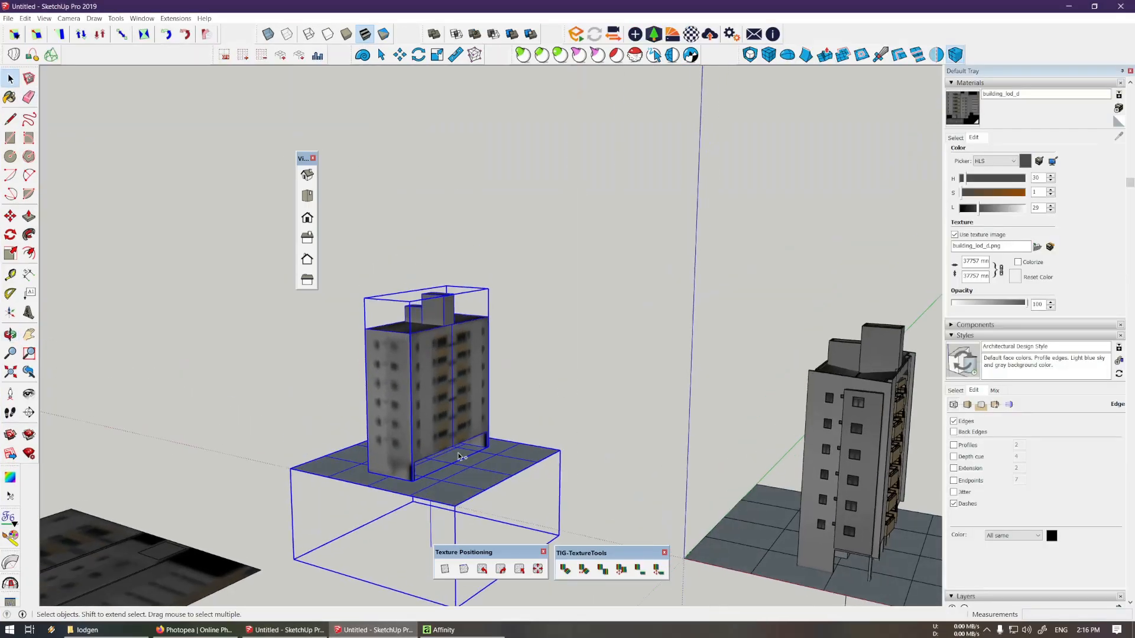
pyautogui.click(283, 630)
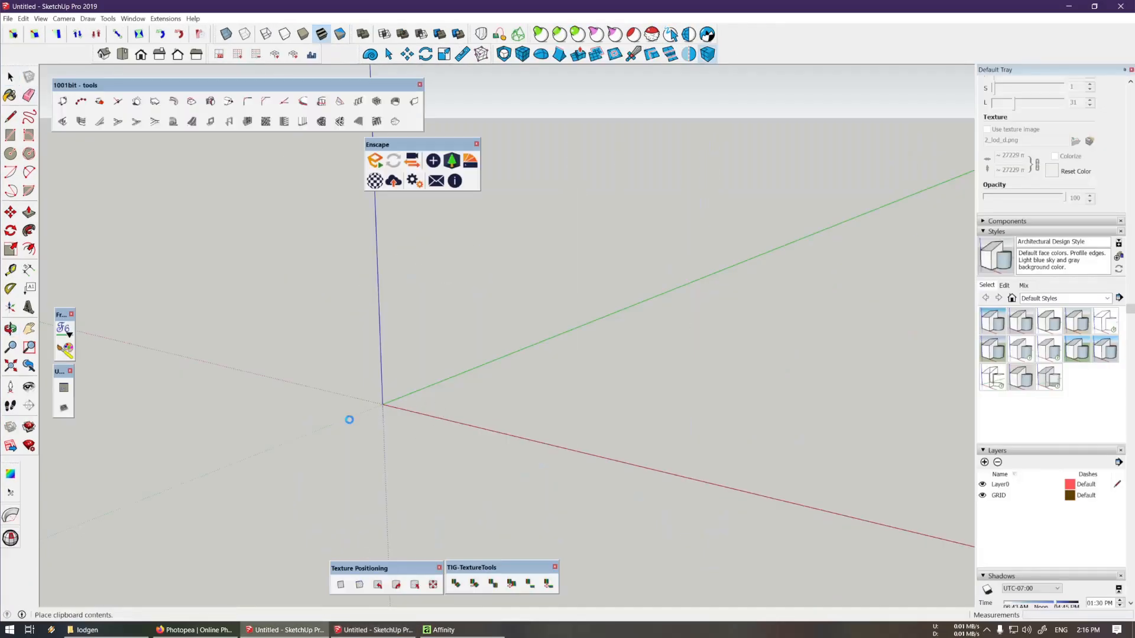
pyautogui.press('m')
pyautogui.scroll(-2, 450, 414)
pyautogui.moveTo(582, 405); pyautogui.dragTo(588, 286, button='middle')
pyautogui.scroll(-2, 606, 301)
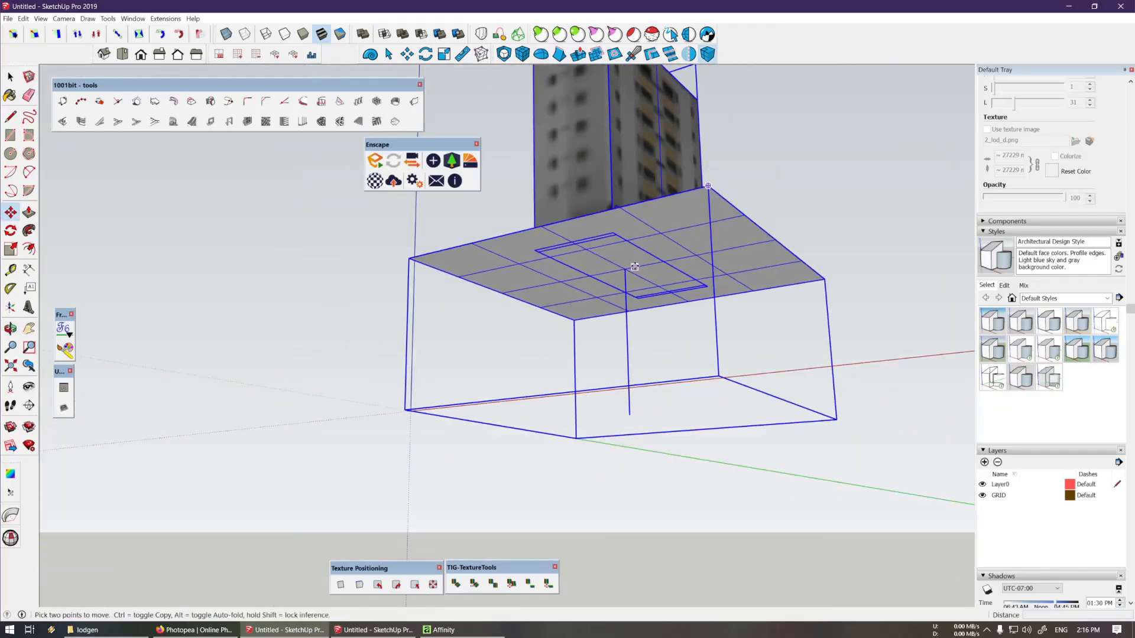
pyautogui.press('space')
pyautogui.moveTo(697, 246); pyautogui.dragTo(591, 379, button='middle')
pyautogui.click(726, 446)
# Delete the outer strips of tiles along both long sides of the base grid inside its group
pyautogui.scroll(2, 558, 390)
pyautogui.moveTo(509, 370); pyautogui.dragTo(680, 368, button='middle')
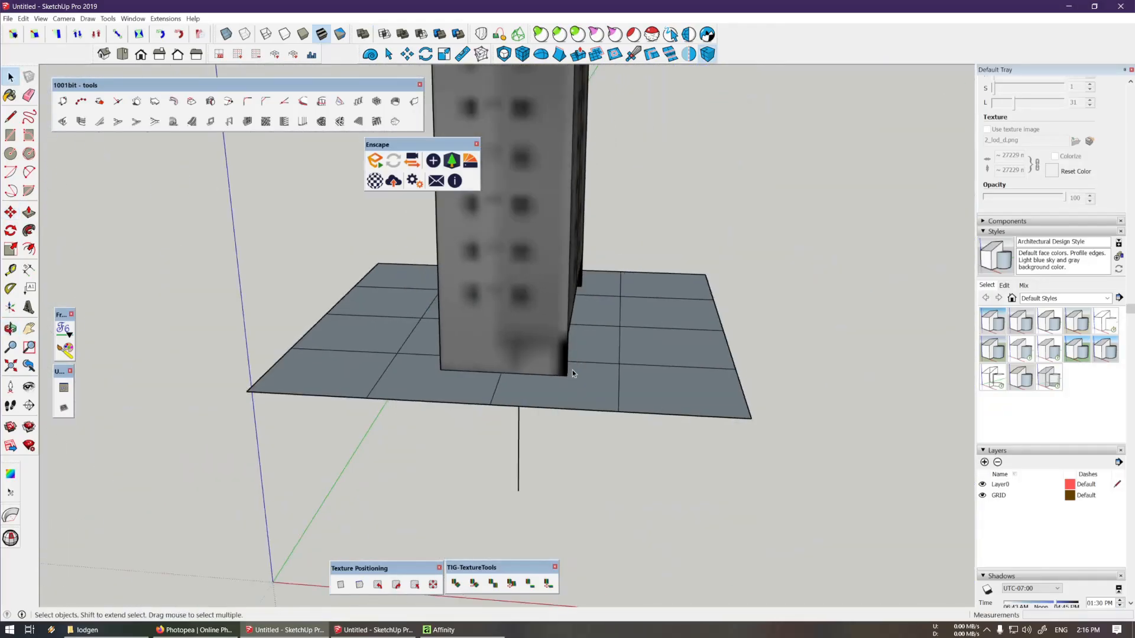
pyautogui.moveTo(384, 366); pyautogui.dragTo(442, 377, button='middle')
pyautogui.doubleClick(443, 376)
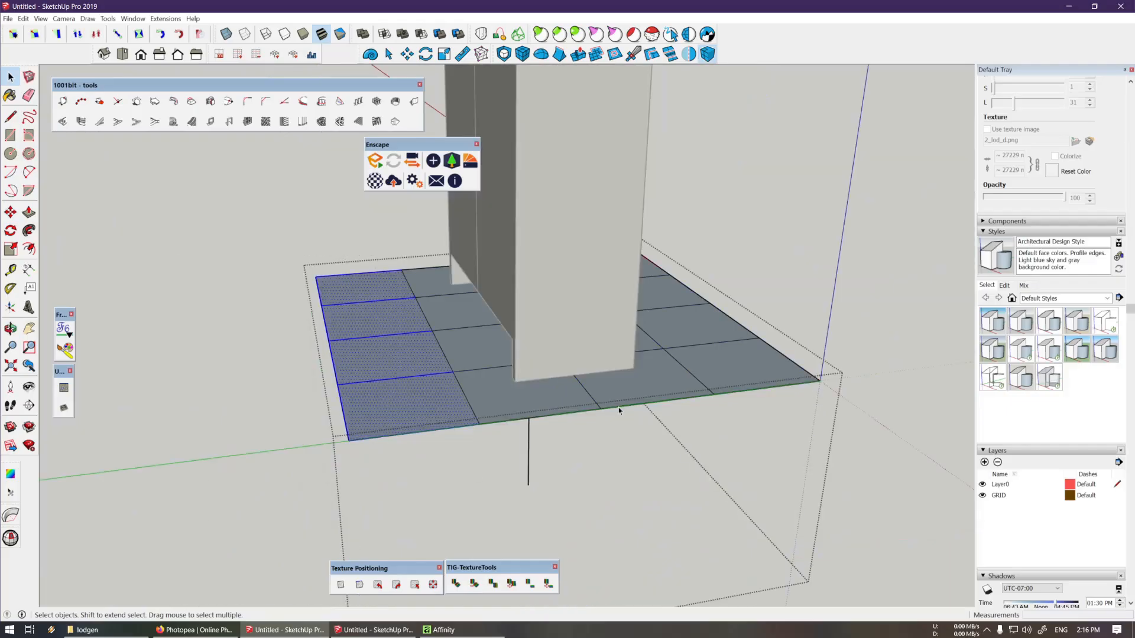
pyautogui.moveTo(618, 407); pyautogui.dragTo(799, 315, button='middle')
pyautogui.moveTo(676, 483); pyautogui.dragTo(676, 483)
pyautogui.press('Delete')
pyautogui.moveTo(677, 483); pyautogui.dragTo(512, 413, button='middle')
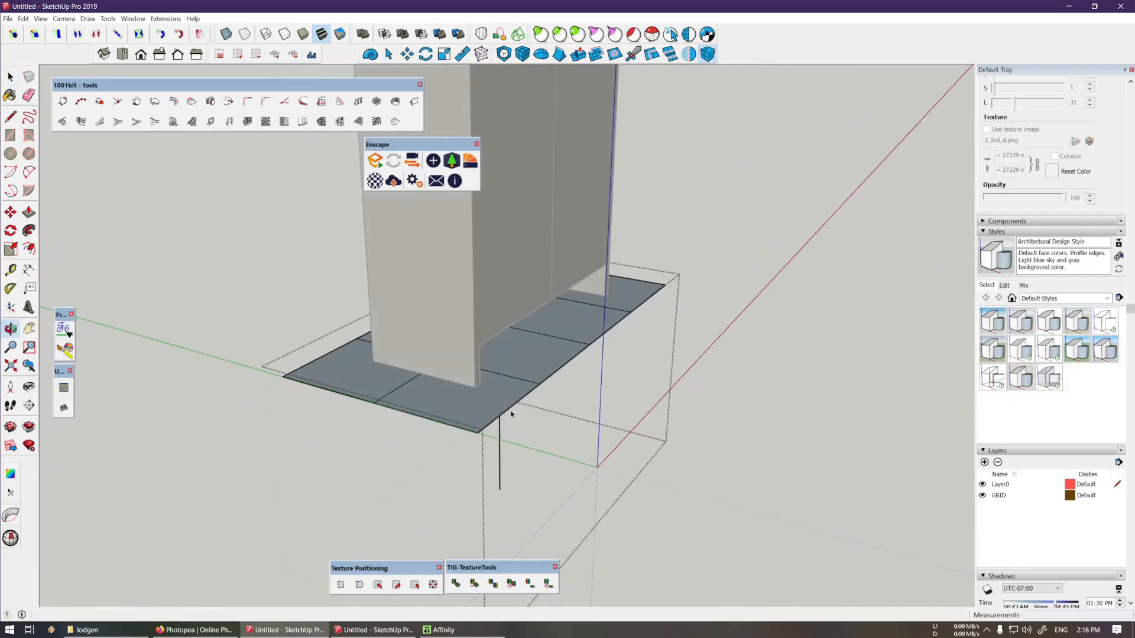
pyautogui.press('Escape')
# Move the building and base grid together so the grid's centre point sits on the axes origin
pyautogui.moveTo(512, 370); pyautogui.dragTo(384, 378, button='middle')
pyautogui.moveTo(514, 349); pyautogui.dragTo(506, 260, button='middle')
pyautogui.scroll(3, 501, 265)
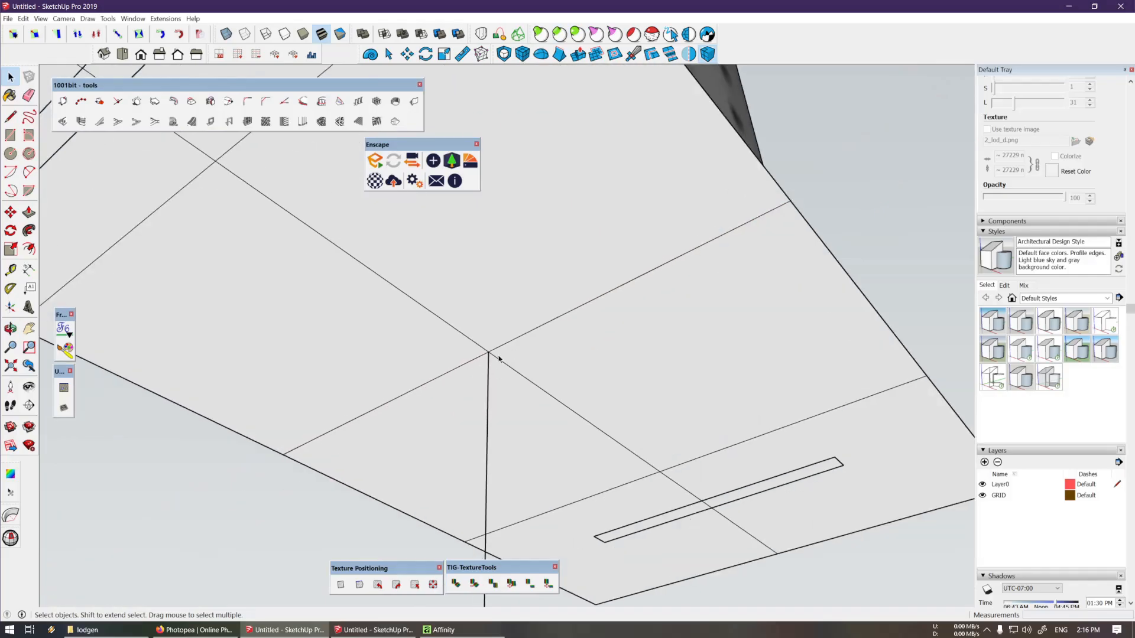
pyautogui.scroll(-6, 499, 358)
pyautogui.moveTo(496, 367); pyautogui.dragTo(508, 496, button='middle')
pyautogui.moveTo(613, 278); pyautogui.dragTo(362, 473)
pyautogui.press('m')
pyautogui.moveTo(363, 473); pyautogui.dragTo(378, 369, button='middle')
pyautogui.scroll(2, 497, 369)
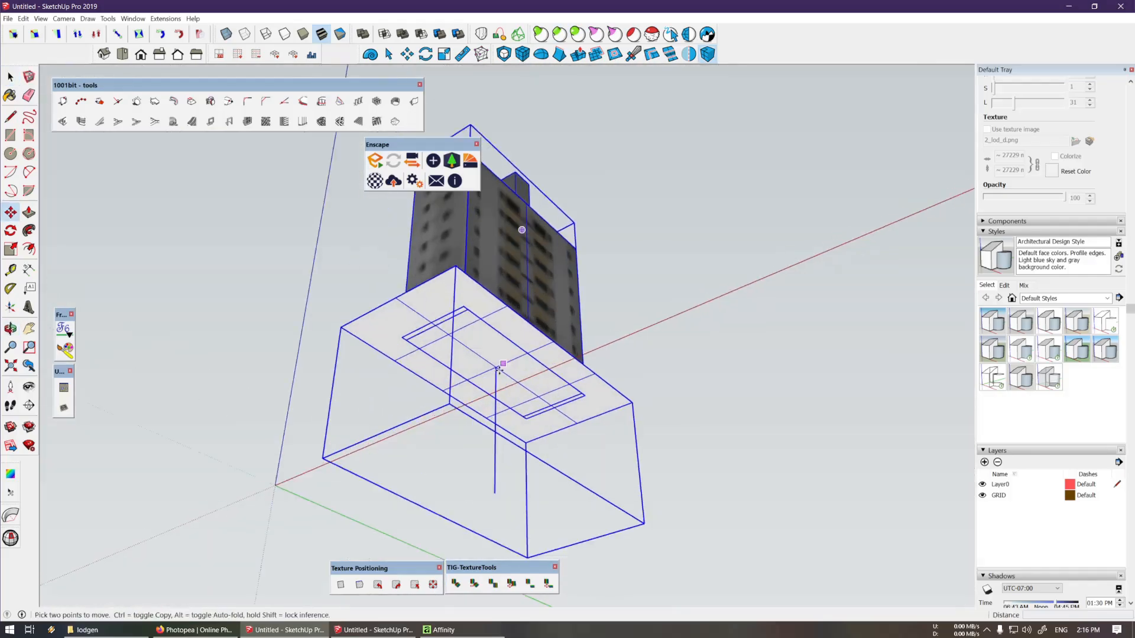
pyautogui.scroll(1, 498, 370)
pyautogui.click(496, 368)
pyautogui.keyDown('shift'); pyautogui.moveTo(477, 377); pyautogui.dragTo(698, 260, button='middle'); pyautogui.keyUp('shift')
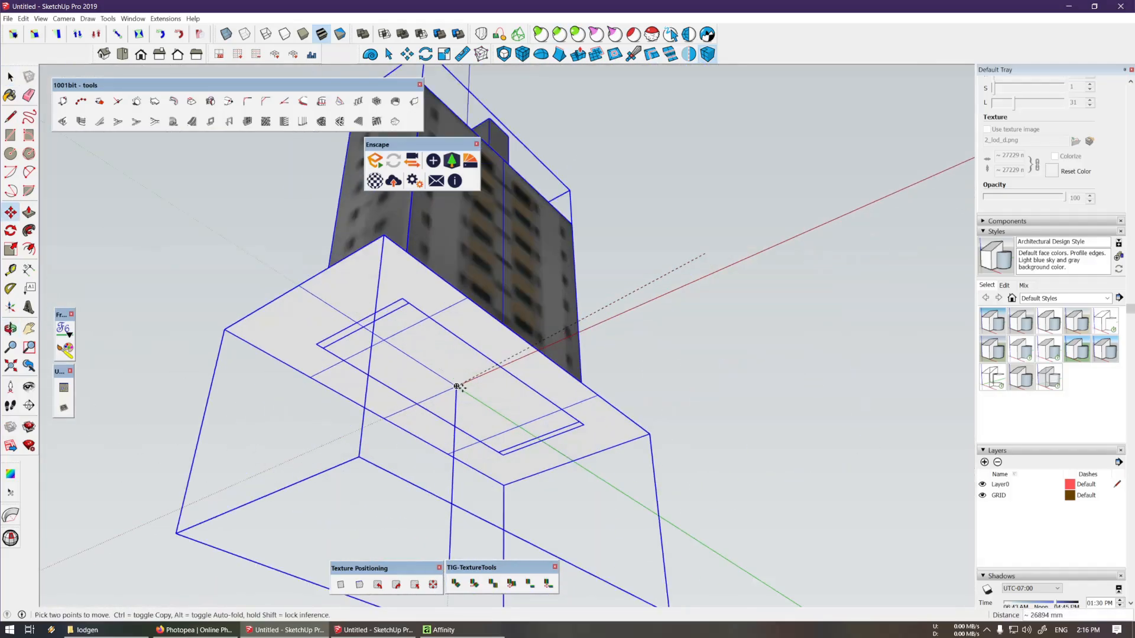
pyautogui.click(457, 387)
pyautogui.moveTo(457, 388)
pyautogui.mouseDown(button='middle')
pyautogui.moveTo(515, 561)
pyautogui.moveTo(609, 451)
pyautogui.mouseUp(button='middle')
pyautogui.press('space')
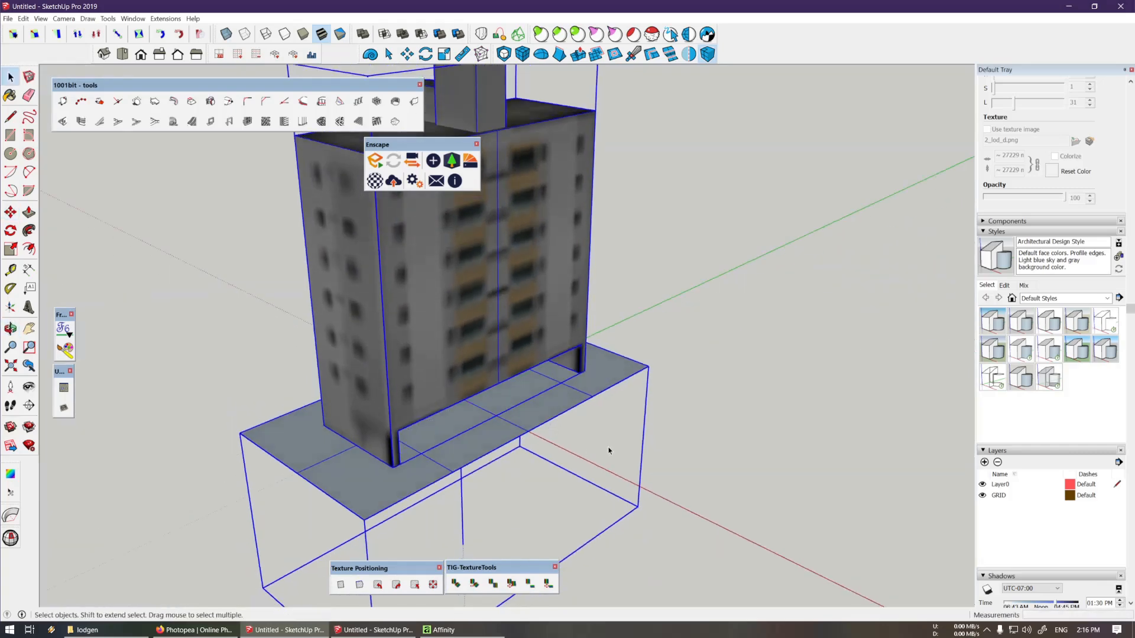
pyautogui.click(608, 451)
# Erase the base grid beneath the LOD building, keeping only the building
pyautogui.press('e')
pyautogui.click(629, 360)
pyautogui.moveTo(628, 360)
pyautogui.mouseDown(button='middle')
pyautogui.moveTo(638, 381)
pyautogui.moveTo(464, 398)
pyautogui.moveTo(474, 387)
pyautogui.mouseUp(button='middle')
pyautogui.press('space')
pyautogui.click(475, 388)
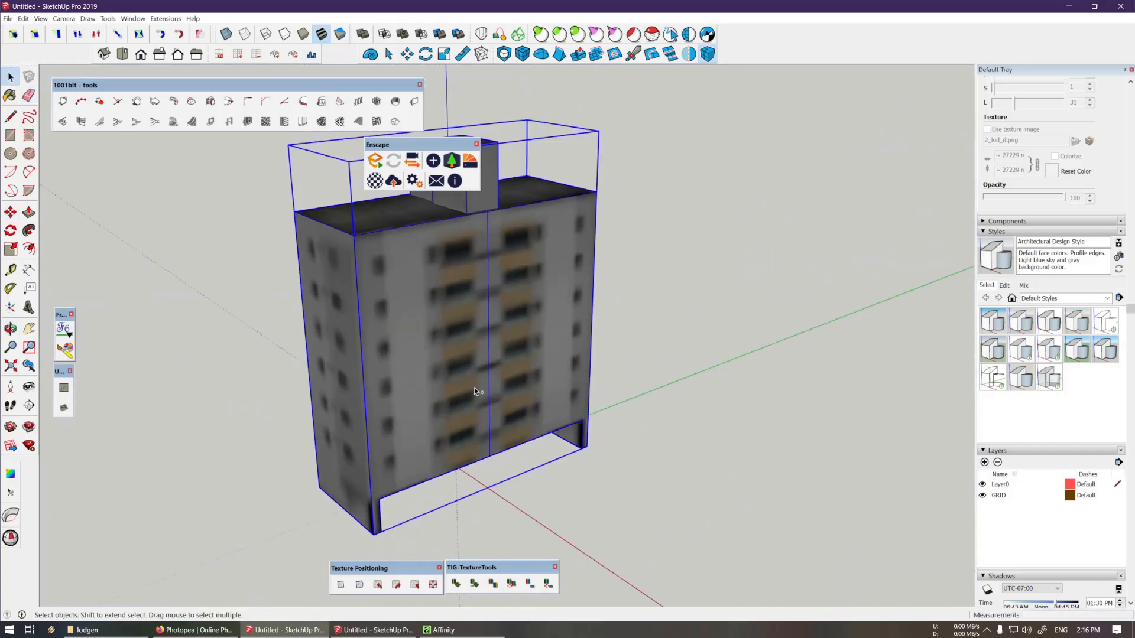
pyautogui.click(625, 453)
pyautogui.scroll(-2, 625, 452)
pyautogui.scroll(2, 541, 371)
pyautogui.moveTo(541, 371); pyautogui.dragTo(495, 353, button='middle')
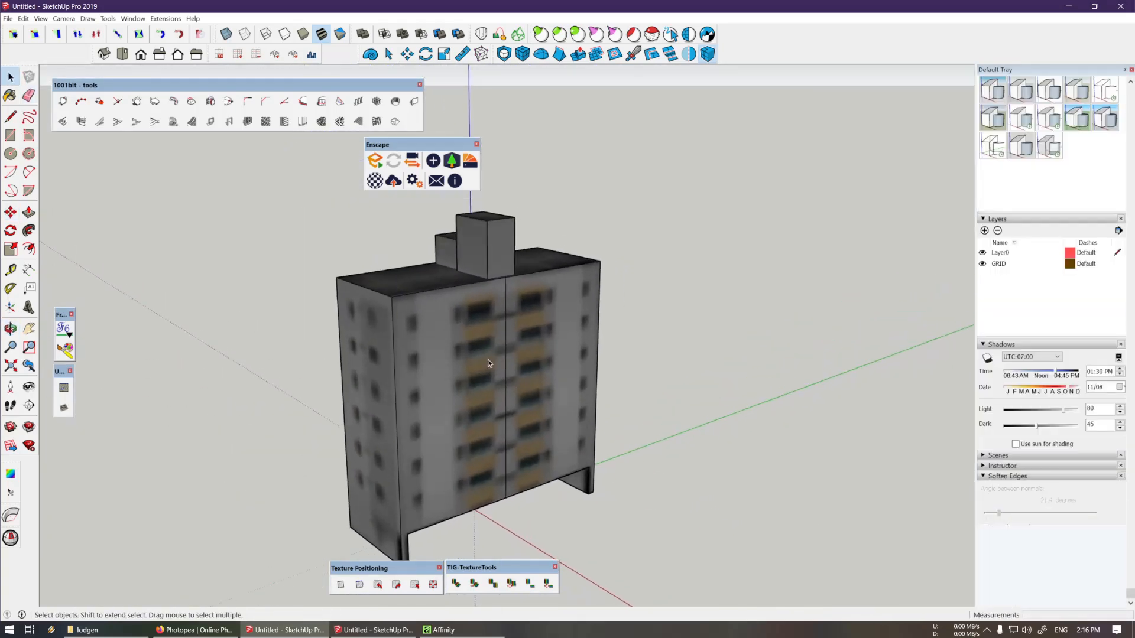
# Display the model in monochrome and set the style's back face color to bright red
pyautogui.click(340, 34)
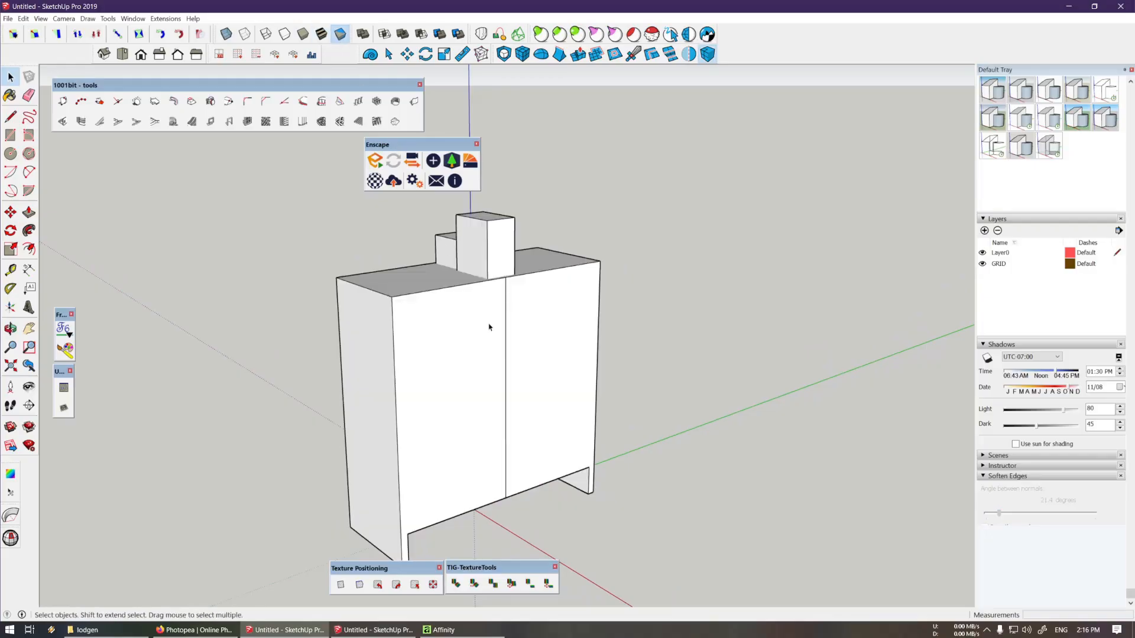
pyautogui.moveTo(492, 325); pyautogui.dragTo(493, 374, button='middle')
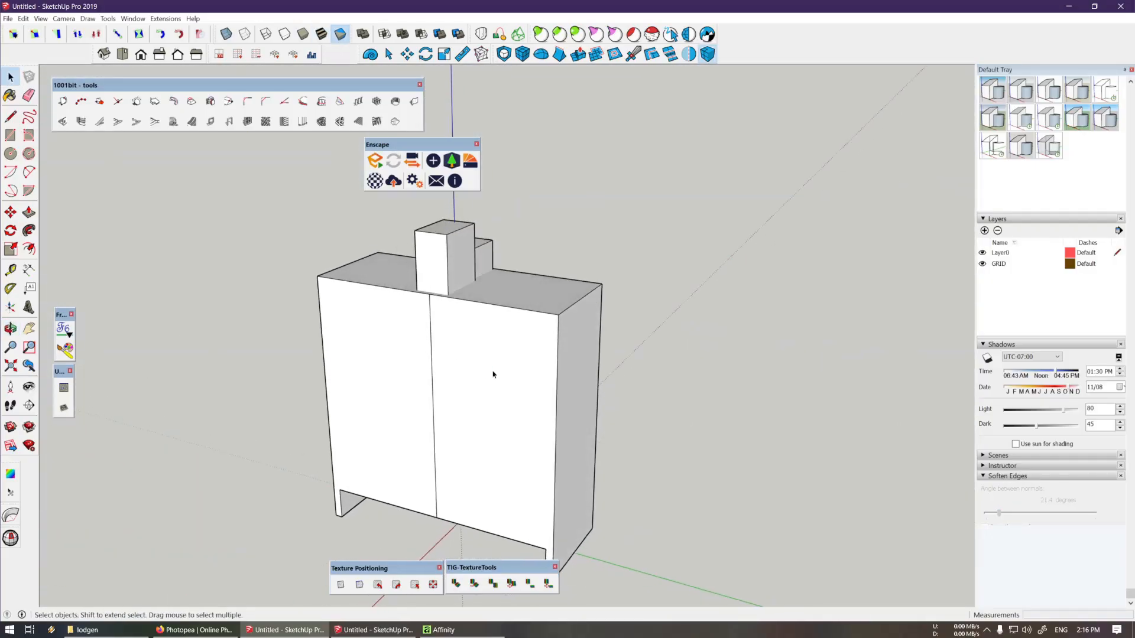
pyautogui.moveTo(403, 351); pyautogui.dragTo(519, 373, button='middle')
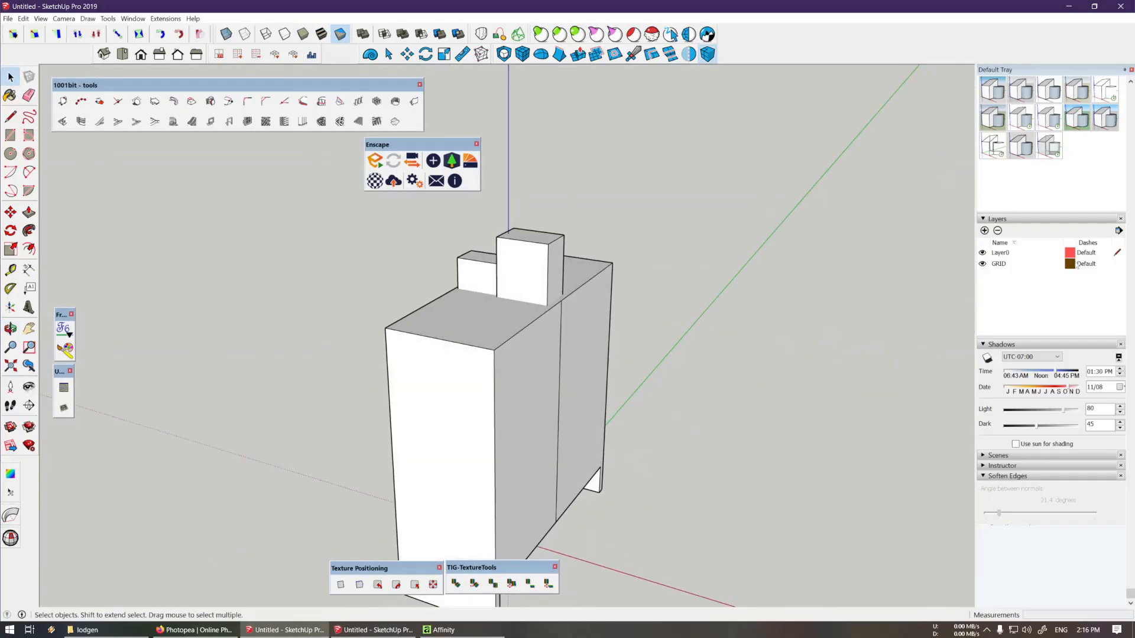
pyautogui.scroll(5, 1064, 296)
pyautogui.click(1005, 275)
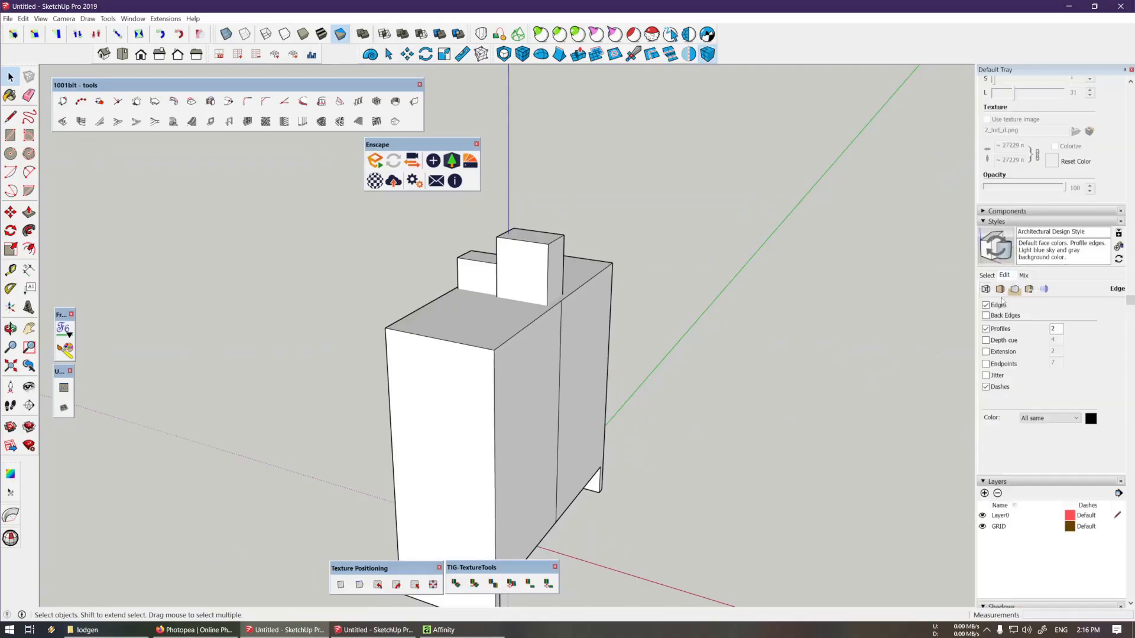
pyautogui.click(1001, 294)
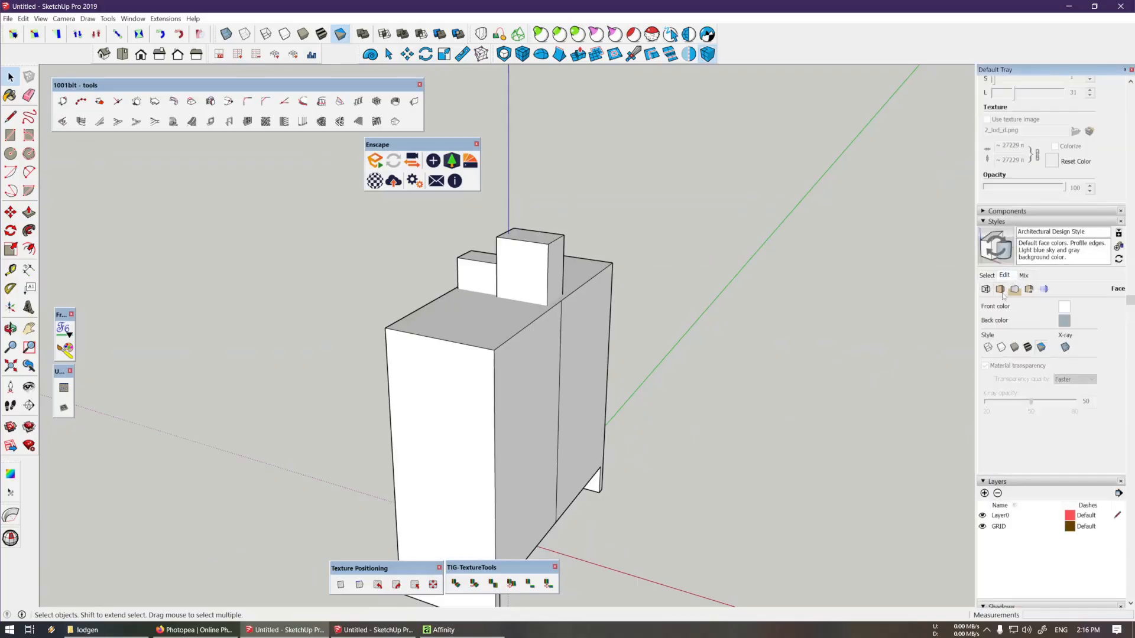
pyautogui.click(1064, 321)
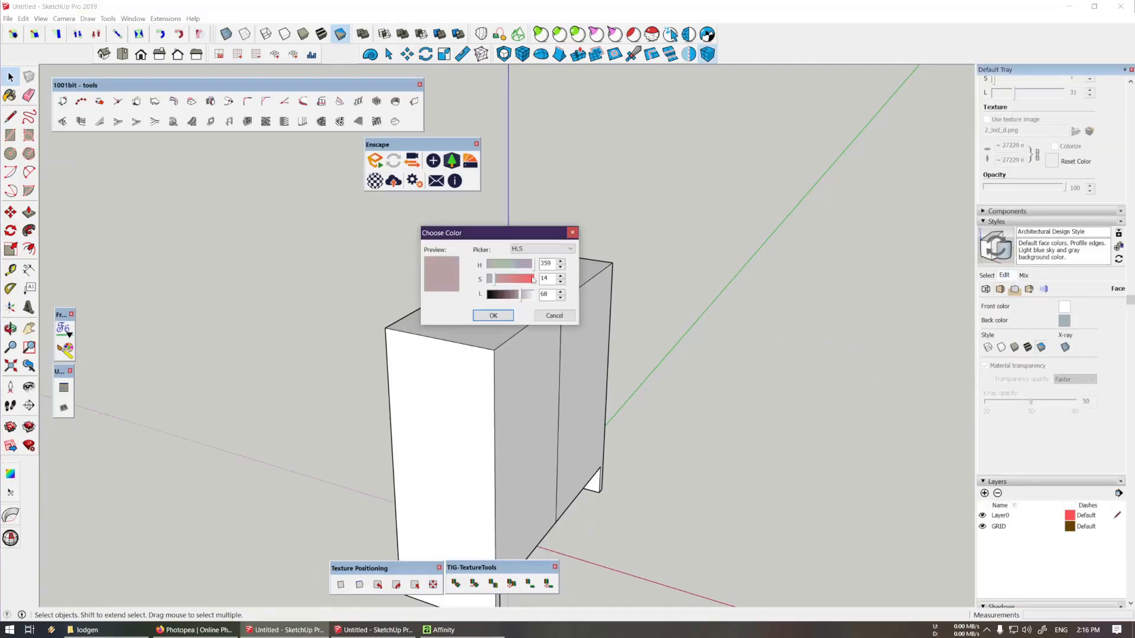
pyautogui.moveTo(533, 279); pyautogui.dragTo(637, 287)
pyautogui.click(506, 295)
pyautogui.click(494, 315)
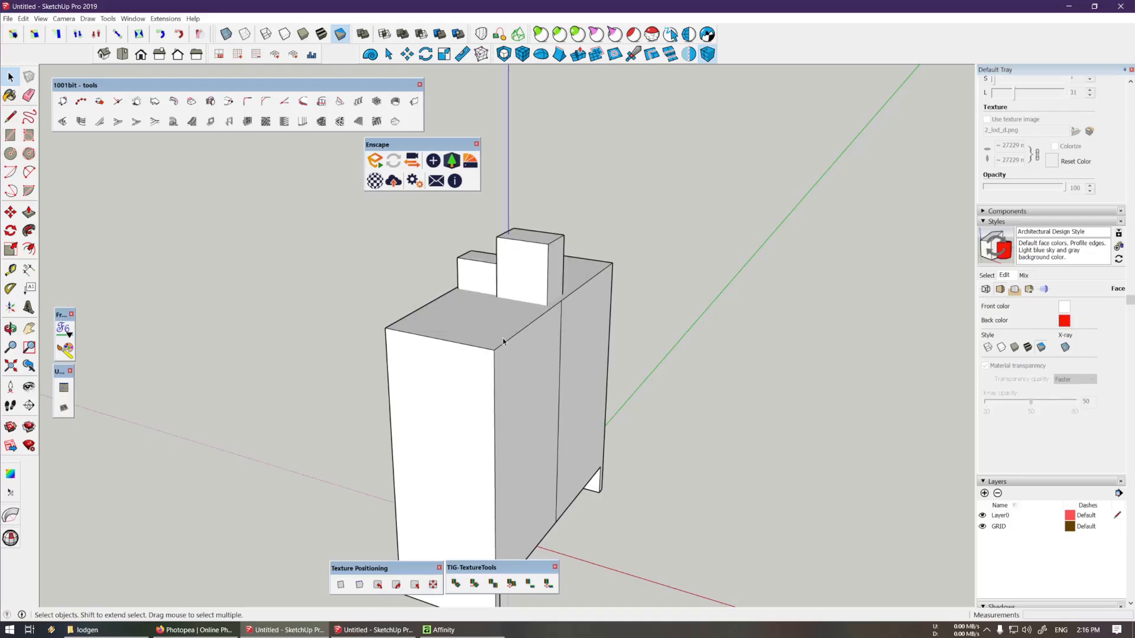
# Reverse the building's end wall face as an orientation test and reverse it back to its front side
pyautogui.moveTo(494, 315); pyautogui.dragTo(566, 367, button='middle')
pyautogui.rightClick(551, 360)
pyautogui.click(584, 460)
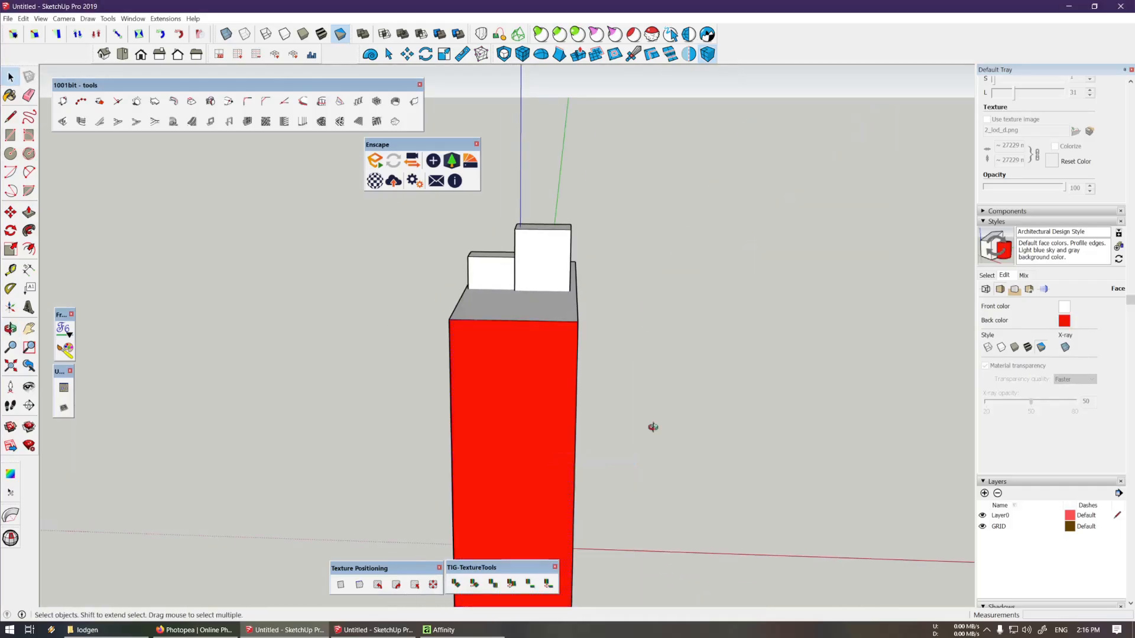
pyautogui.moveTo(654, 425); pyautogui.dragTo(454, 371, button='middle')
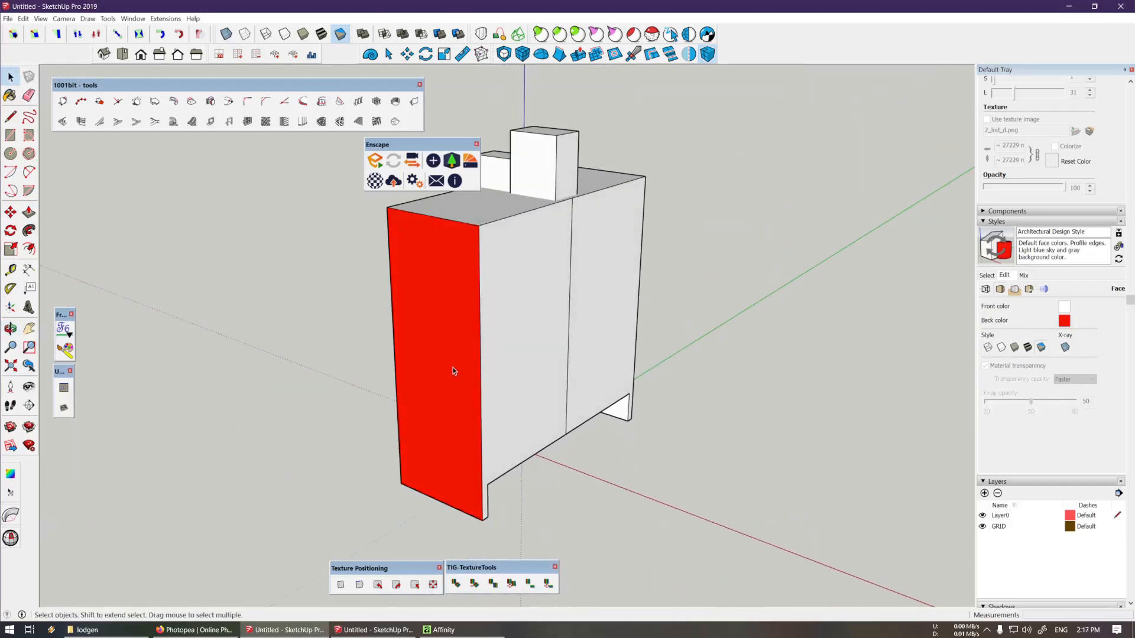
pyautogui.rightClick(454, 364)
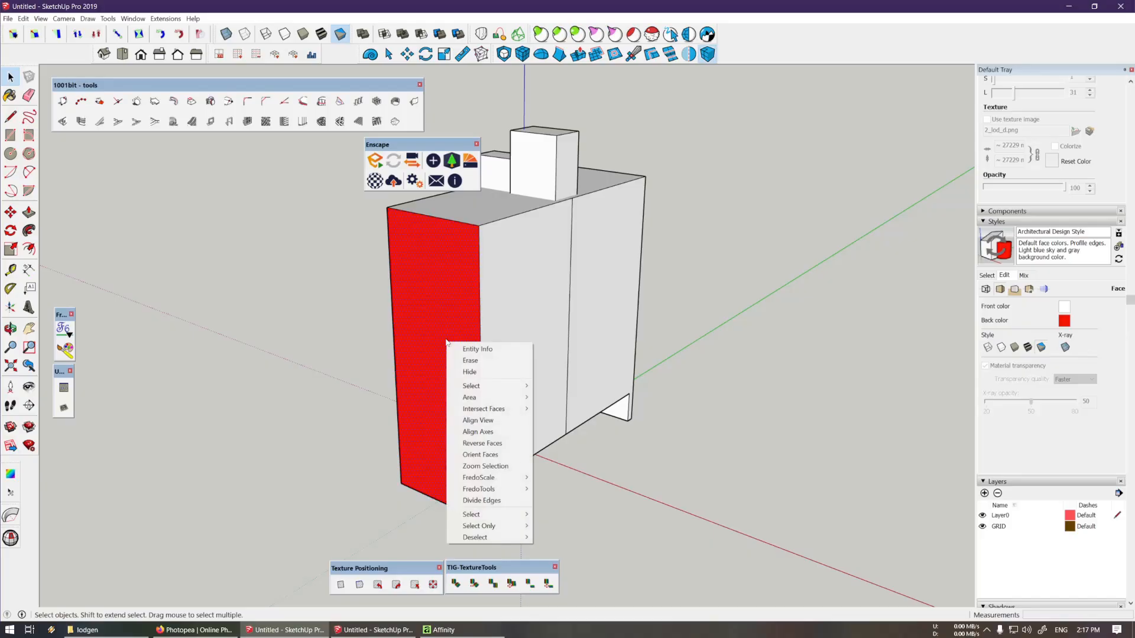
pyautogui.click(474, 443)
pyautogui.moveTo(473, 443); pyautogui.dragTo(578, 401, button='middle')
pyautogui.moveTo(525, 373); pyautogui.dragTo(545, 307, button='middle')
pyautogui.scroll(2, 462, 319)
pyautogui.tripleClick(519, 334)
pyautogui.hotkey('ctrl', 't')
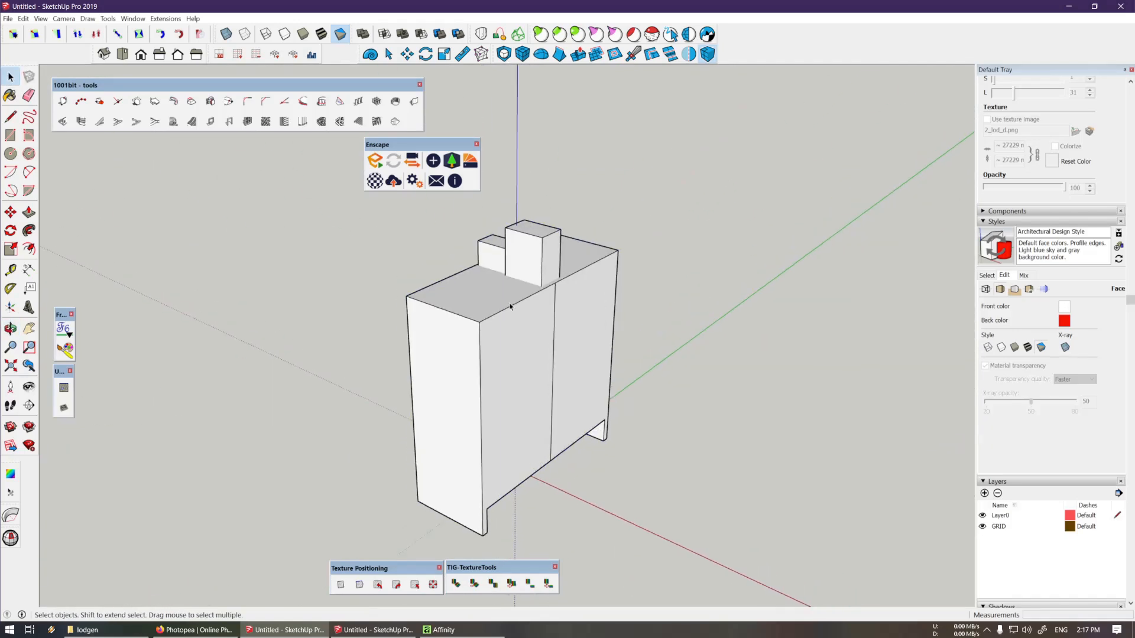
# Export the LOD building as the FBX asset building_lod.fbx in the lodgen folder of Brazil Condo
pyautogui.click(311, 54)
pyautogui.click(334, 347)
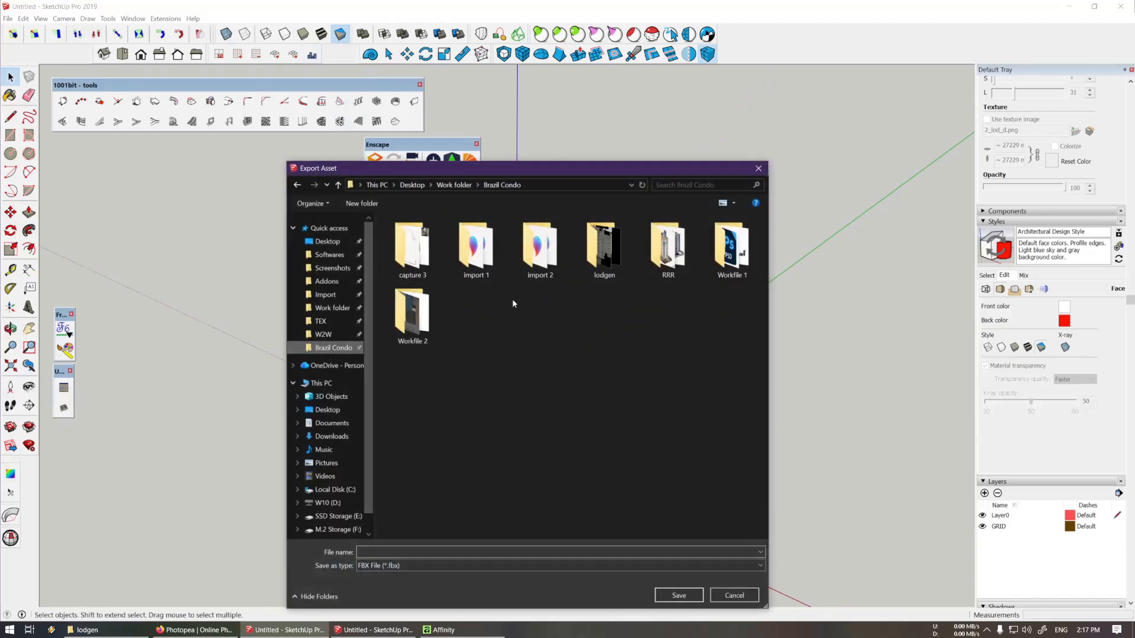
pyautogui.doubleClick(609, 260)
pyautogui.click(421, 554)
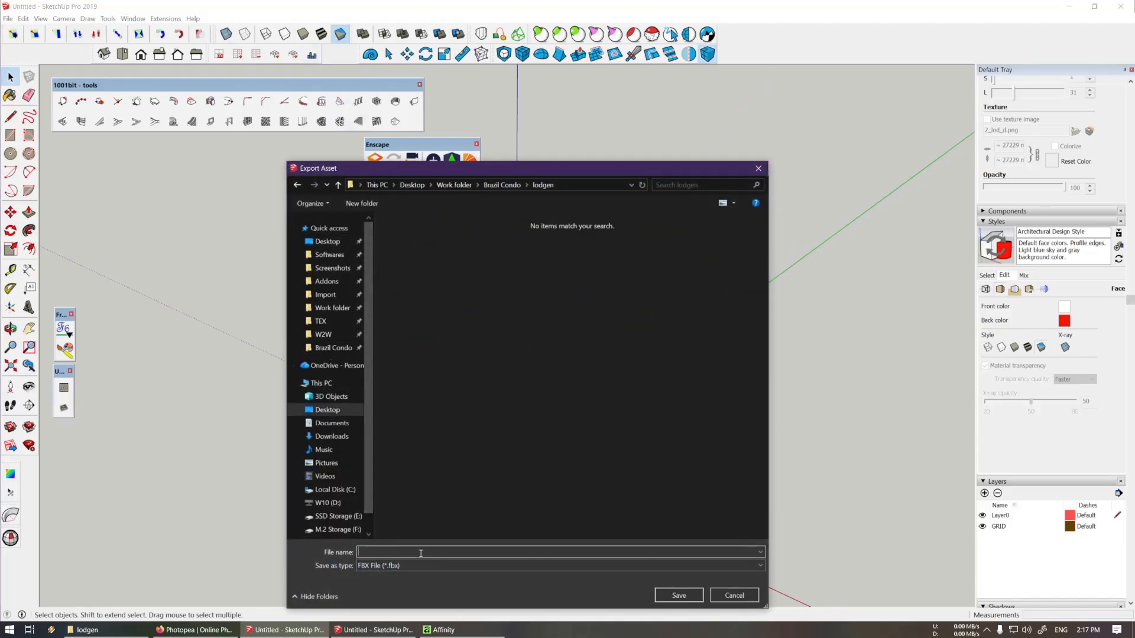
pyautogui.write('building')
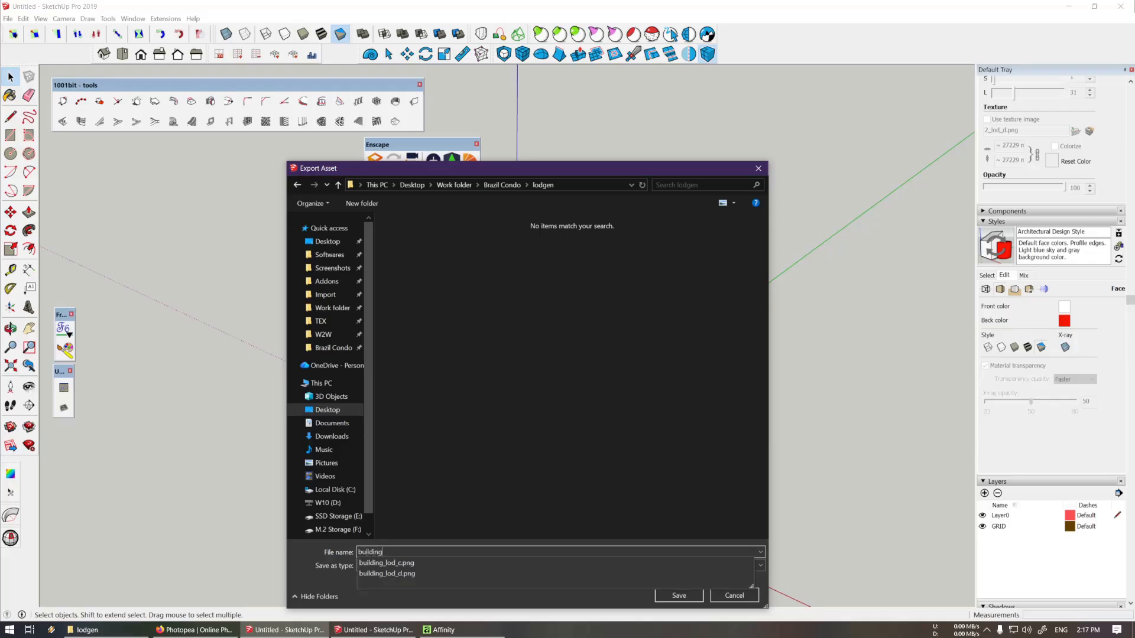
pyautogui.write('_lod.fbx')
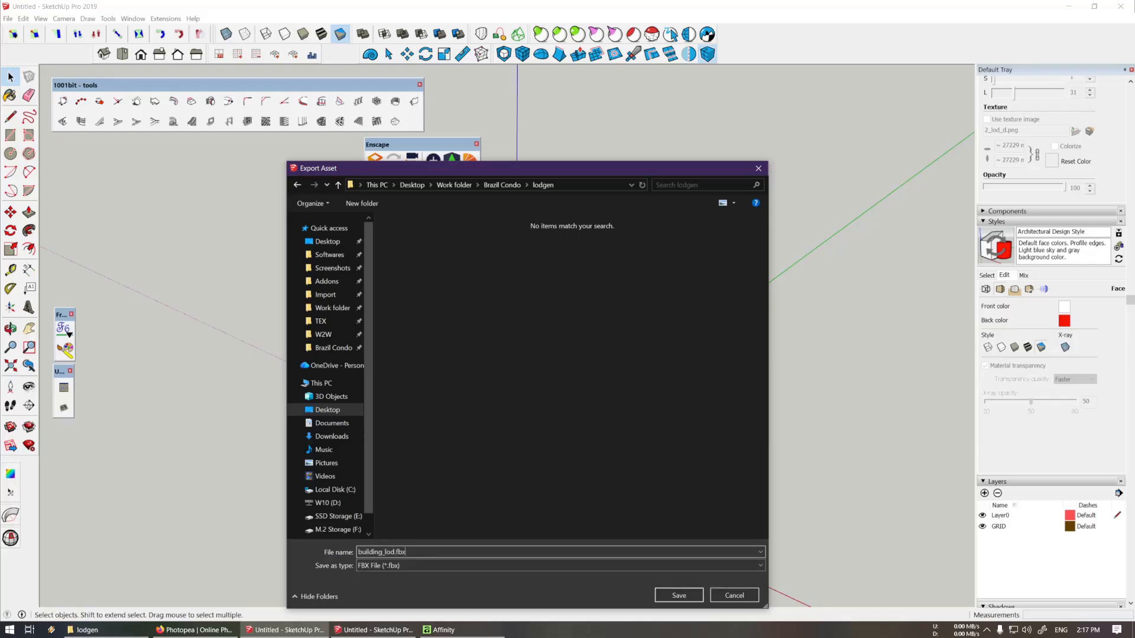
pyautogui.press('Return')
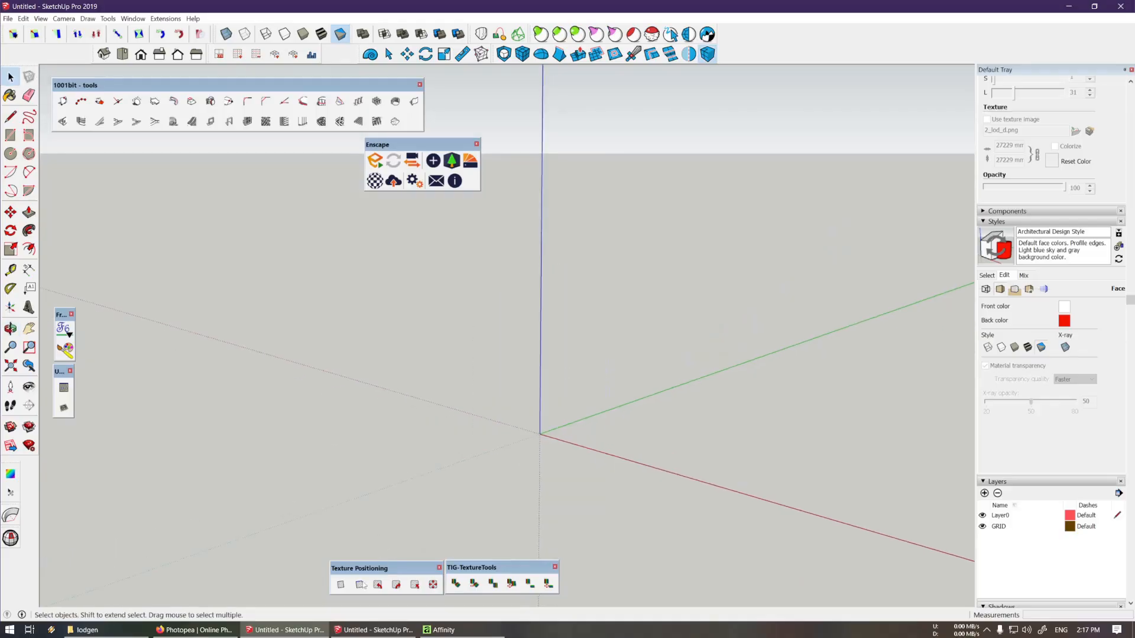
# Copy the detailed building with its base grid from the other SketchUp model and paste it into the empty export model
pyautogui.click(373, 630)
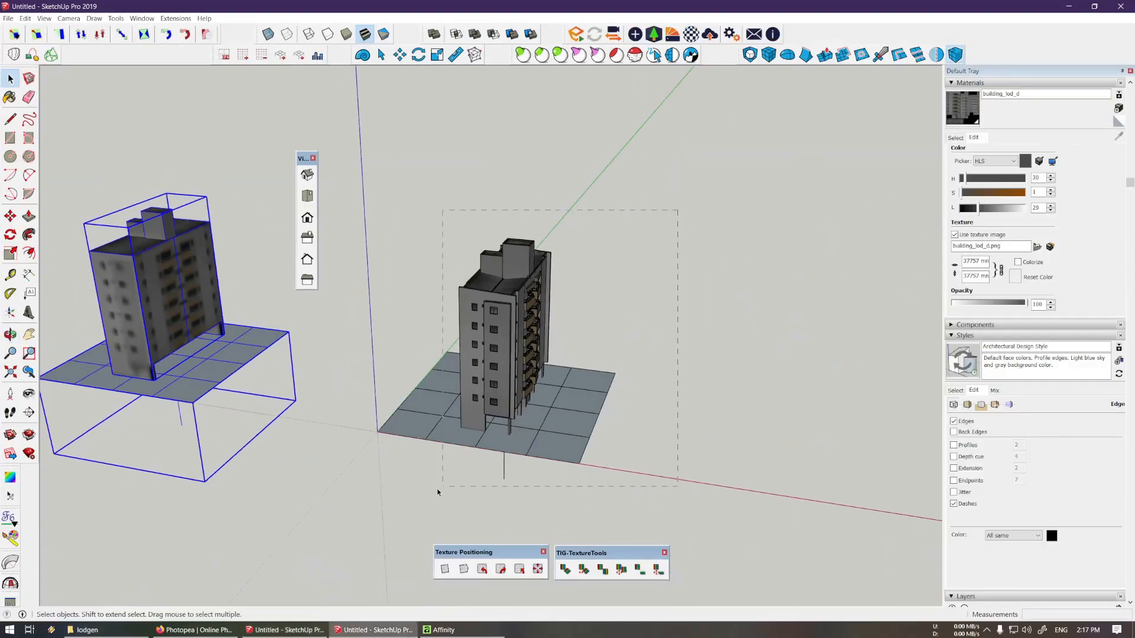
pyautogui.moveTo(437, 492); pyautogui.dragTo(427, 483)
pyautogui.click(302, 630)
pyautogui.hotkey('ctrl', 'v')
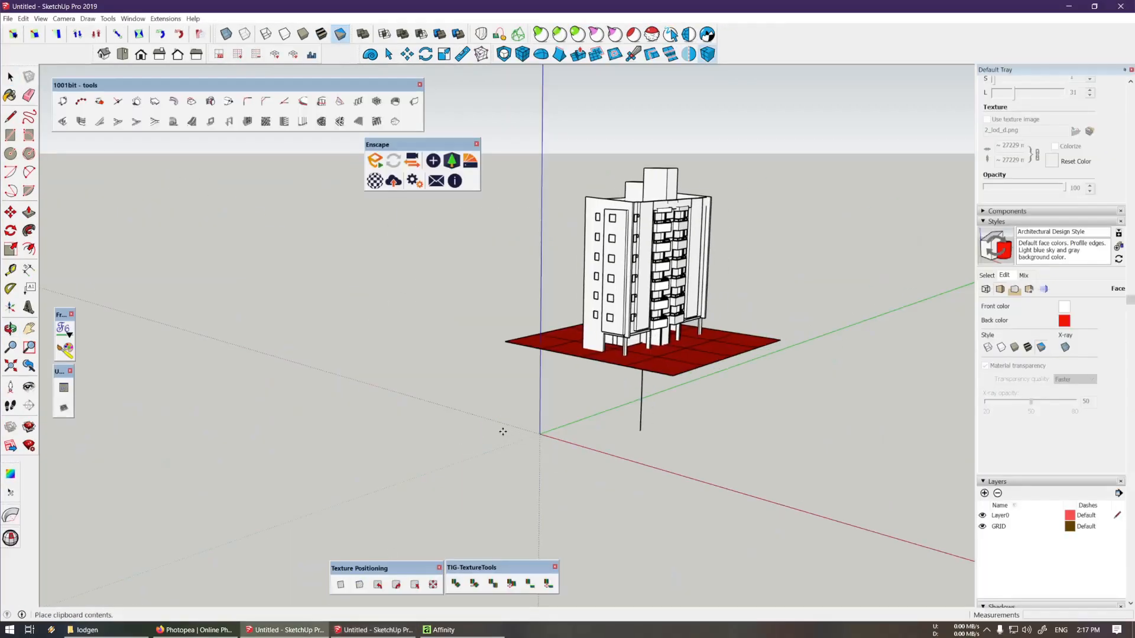
pyautogui.click(502, 433)
# Move the pasted building by the centre point beneath it onto the model origin
pyautogui.moveTo(615, 459); pyautogui.dragTo(633, 372, button='middle')
pyautogui.scroll(2, 633, 373)
pyautogui.scroll(5, 632, 372)
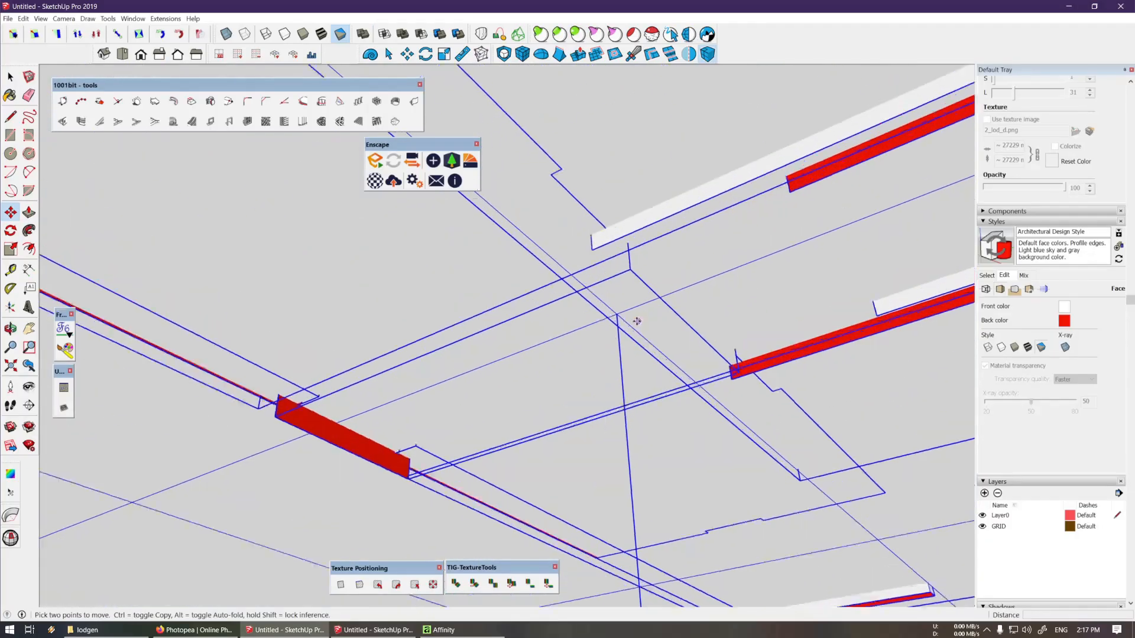
pyautogui.scroll(-10, 611, 315)
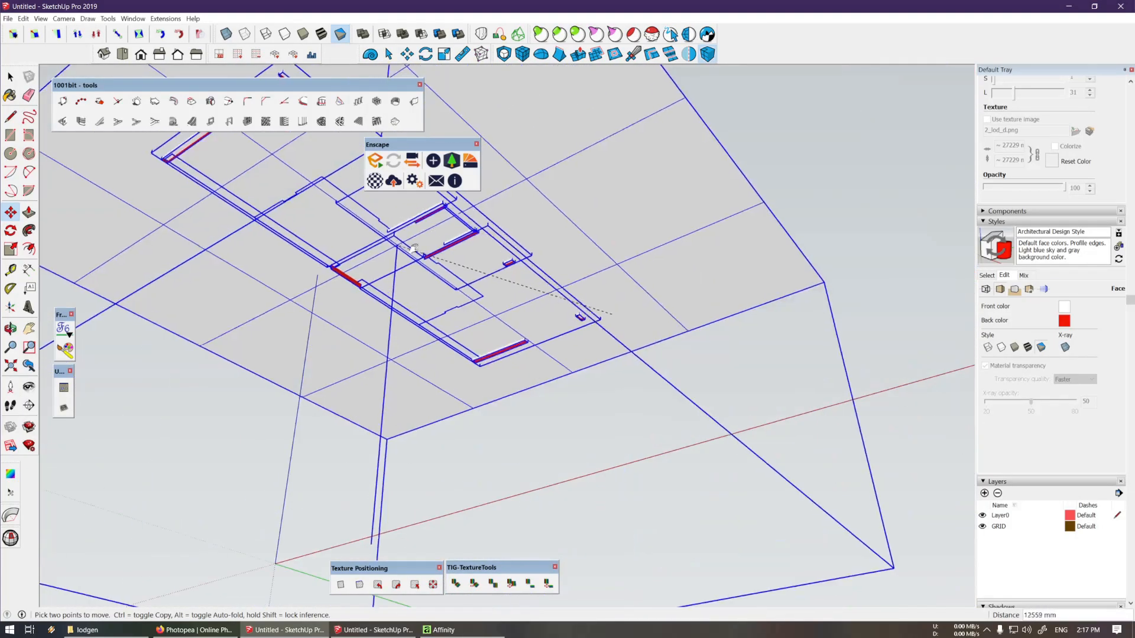
pyautogui.scroll(2, 491, 383)
pyautogui.click(486, 383)
# Erase the base grid and the vertical marker line beneath the detailed building, keeping only the building
pyautogui.scroll(-2, 486, 383)
pyautogui.moveTo(486, 383)
pyautogui.mouseDown(button='middle')
pyautogui.moveTo(502, 431)
pyautogui.moveTo(575, 471)
pyautogui.mouseUp(button='middle')
pyautogui.press('space')
pyautogui.click(690, 484)
pyautogui.press('e')
pyautogui.click(689, 486)
pyautogui.scroll(-2, 689, 486)
pyautogui.moveTo(582, 373); pyautogui.dragTo(545, 359, button='middle')
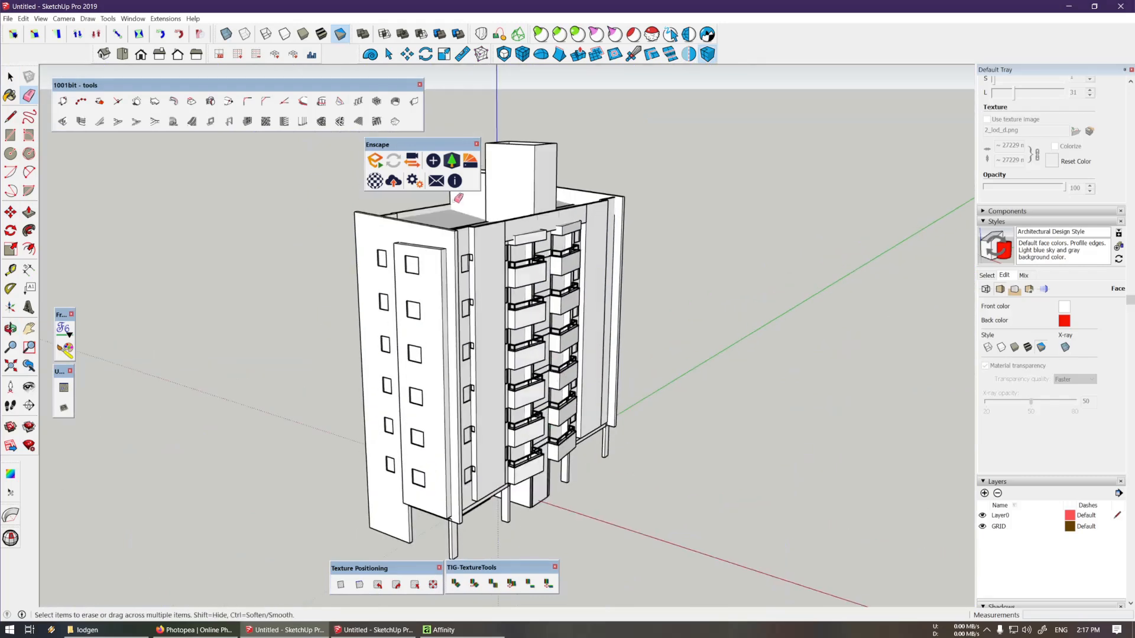
# Explode the detailed building into loose geometry and turn off profile edges in the style
pyautogui.keyDown('shift'); pyautogui.click(459, 374); pyautogui.keyUp('shift')
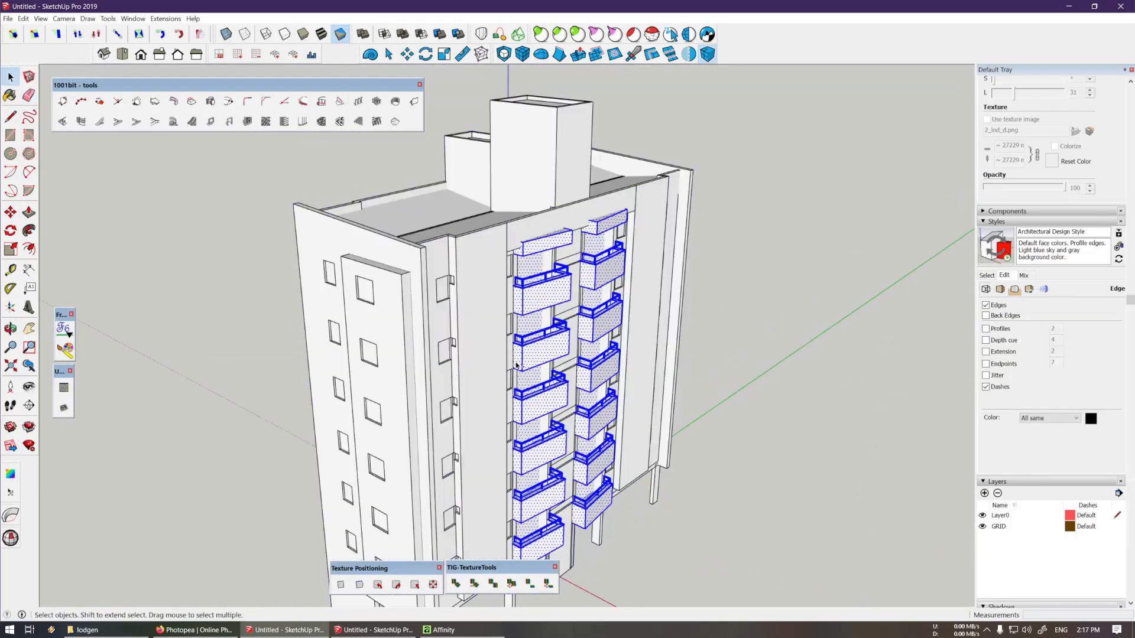
pyautogui.scroll(-3, 516, 365)
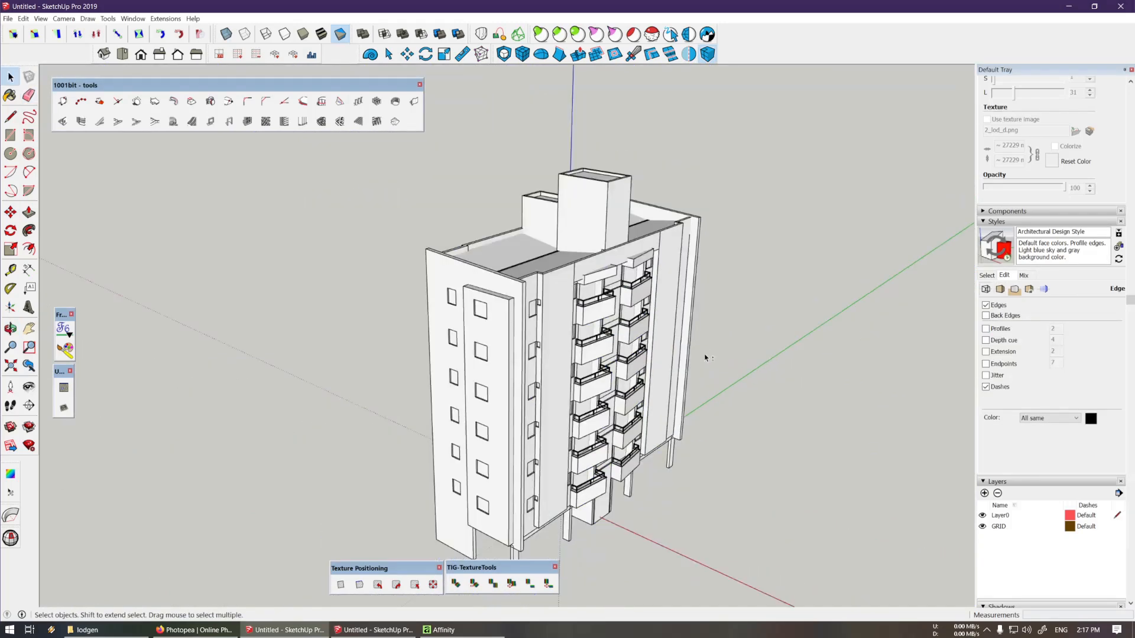
pyautogui.moveTo(516, 364); pyautogui.dragTo(532, 367, button='middle')
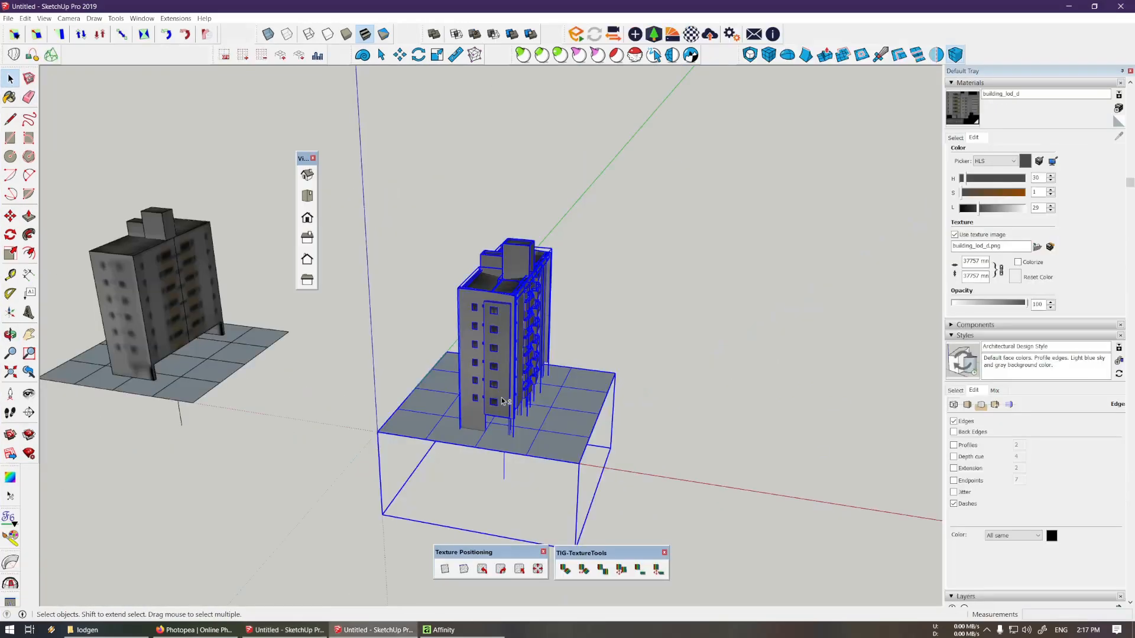
# Switch to the source model and count the triangles of its detailed building, first one part and then the whole
pyautogui.click(504, 368)
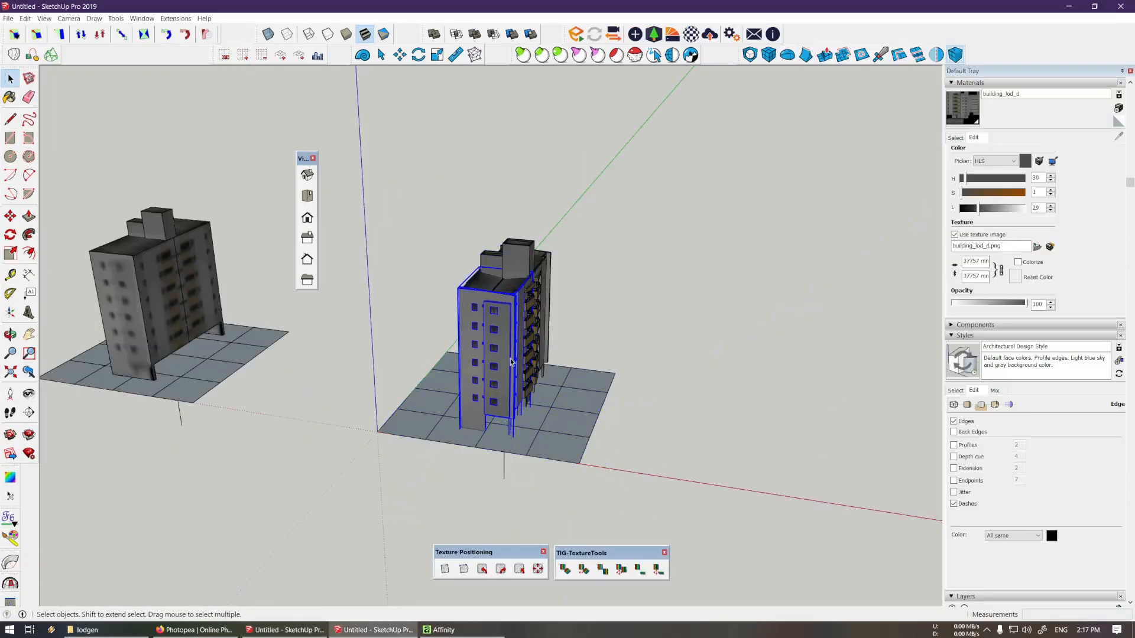
pyautogui.press('t')
pyautogui.press('Return')
pyautogui.moveTo(429, 171)
pyautogui.mouseDown()
pyautogui.moveTo(575, 485)
pyautogui.moveTo(572, 527)
pyautogui.mouseUp()
pyautogui.press('t')
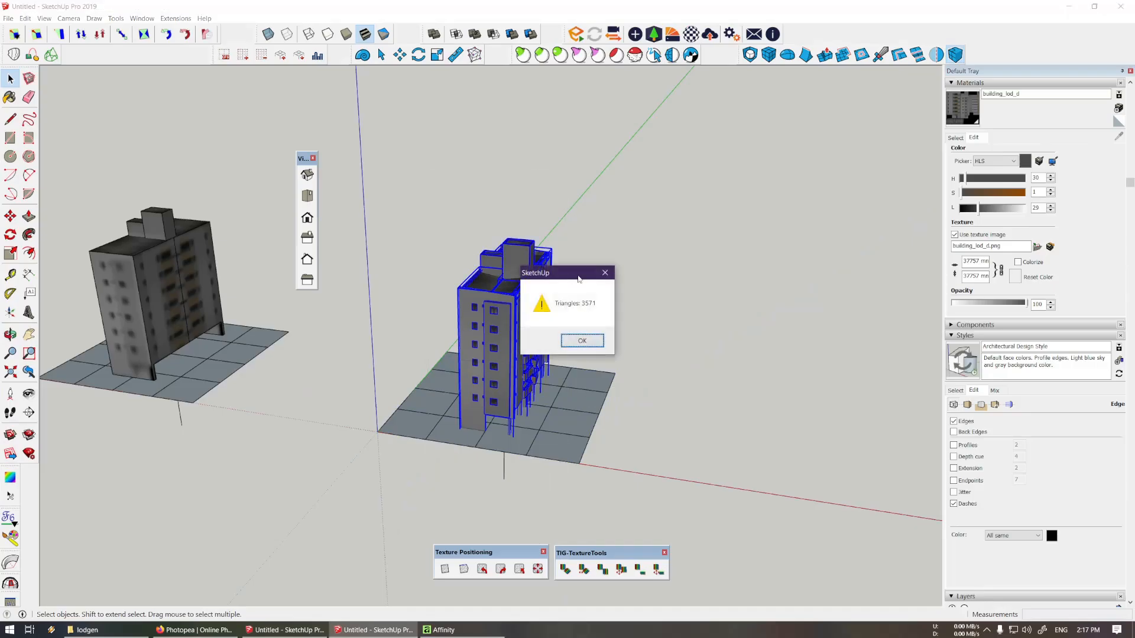
pyautogui.moveTo(579, 276); pyautogui.dragTo(639, 275)
pyautogui.scroll(4, 484, 340)
pyautogui.click(529, 342)
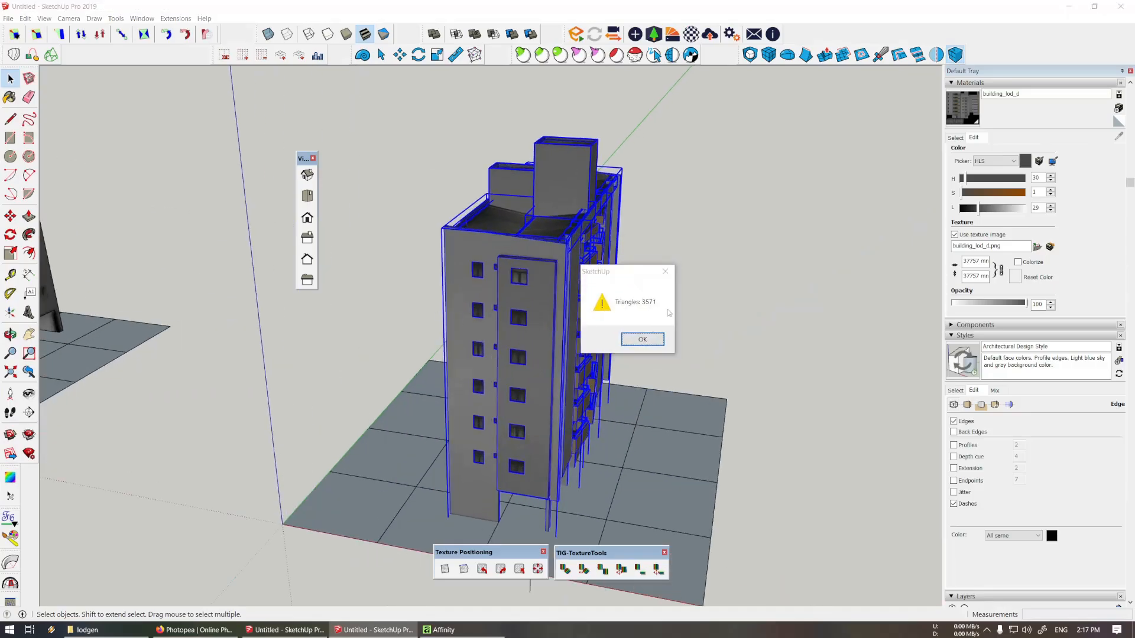
pyautogui.click(664, 271)
# Return to the export model and count the triangles of all the building geometry
pyautogui.click(285, 629)
pyautogui.moveTo(387, 424); pyautogui.dragTo(445, 421, button='middle')
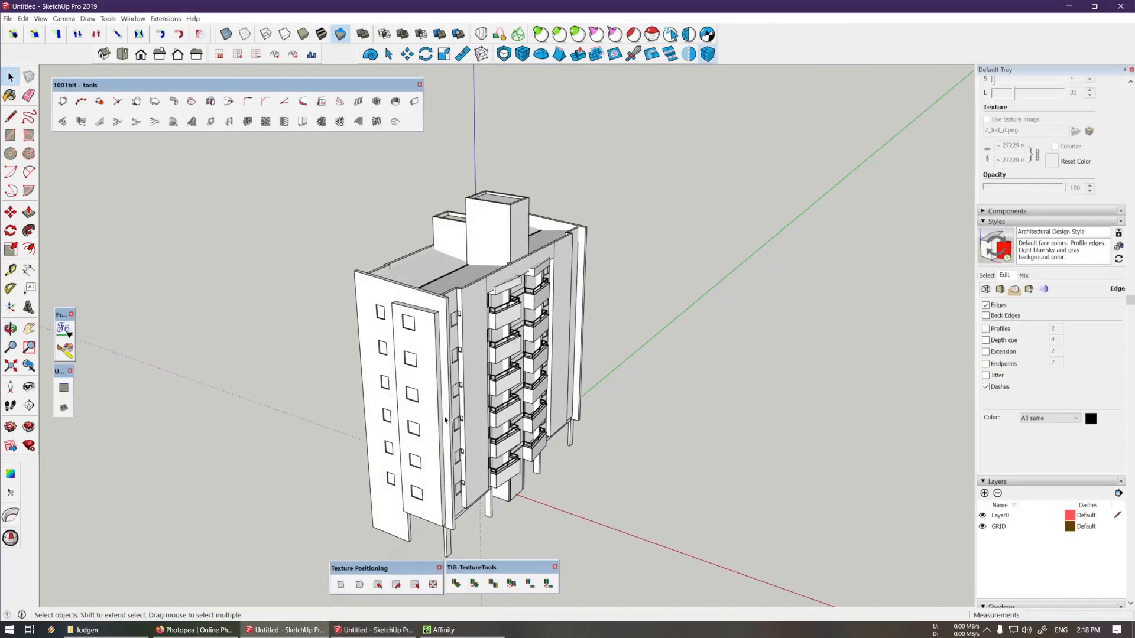
pyautogui.hotkey('ctrl', 'a')
pyautogui.press('t')
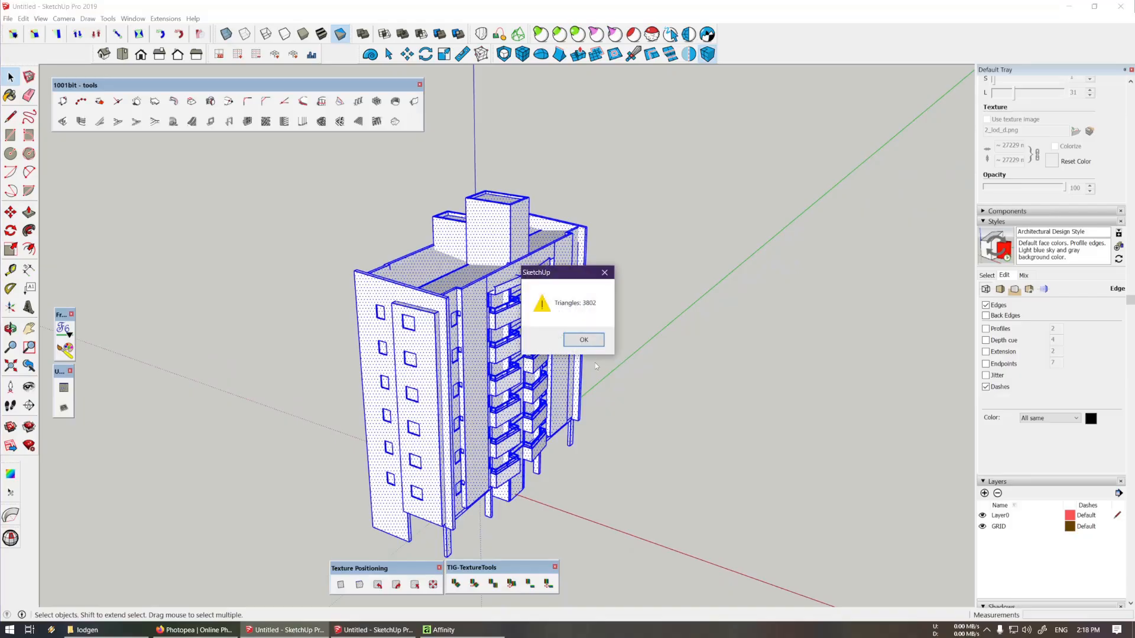
pyautogui.click(604, 273)
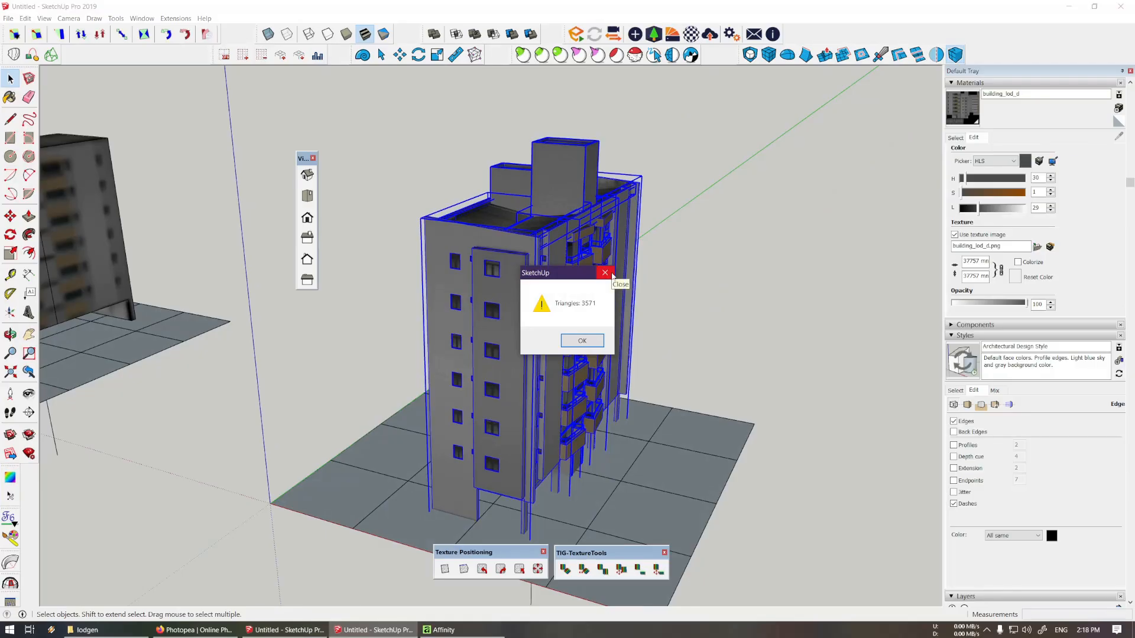
# Dismiss the source model's triangle count, return to the export model, clear the selection and examine the building's facade
pyautogui.click(605, 273)
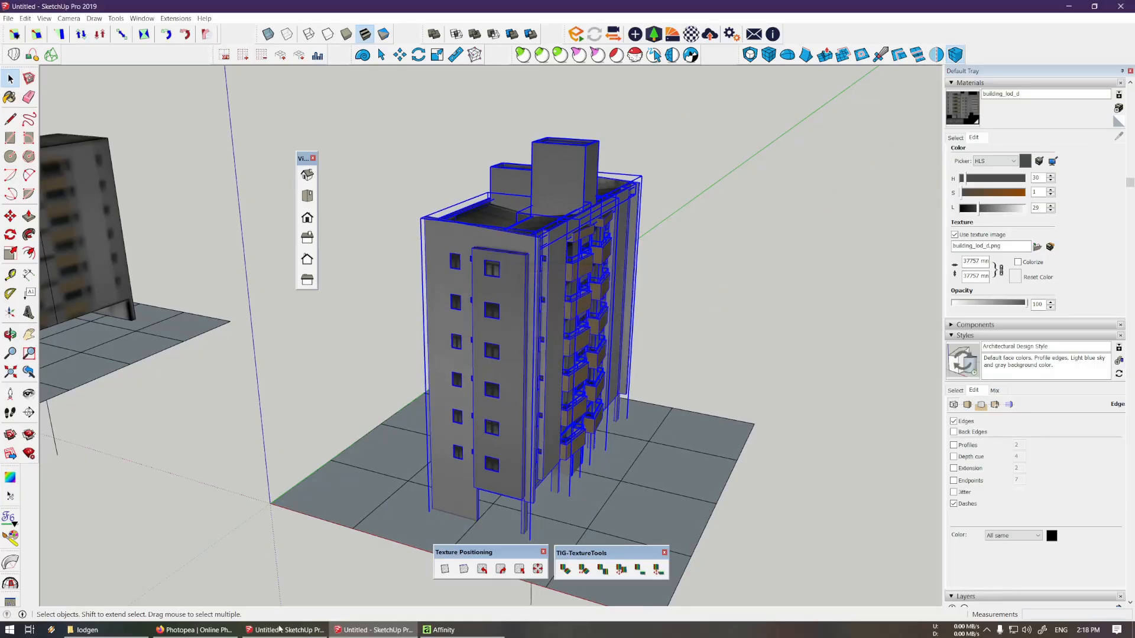
pyautogui.moveTo(280, 630)
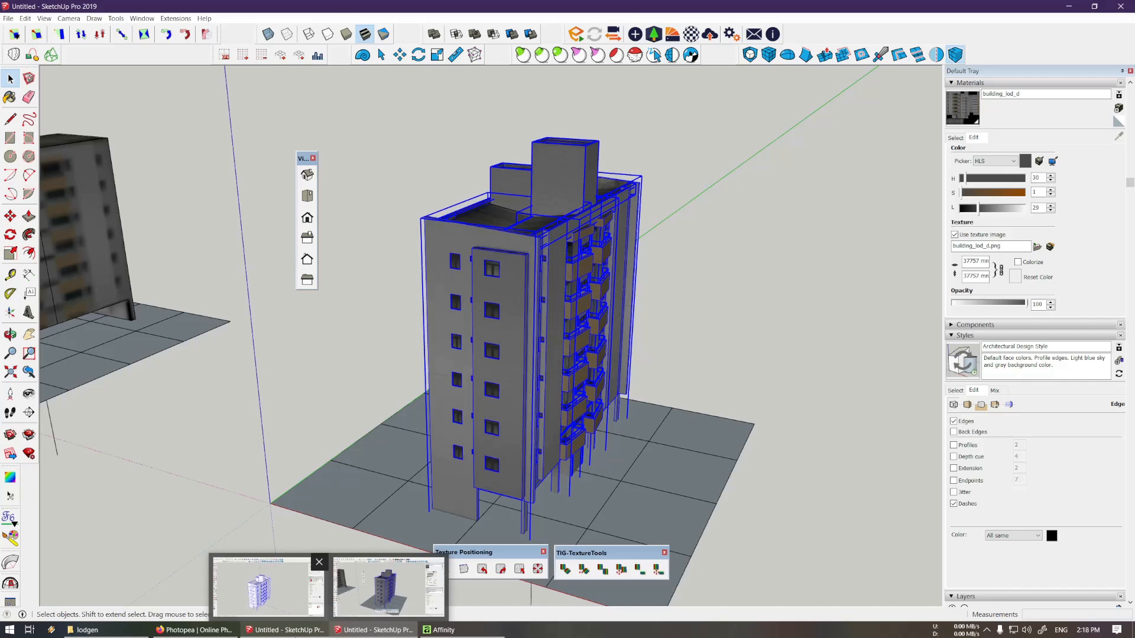
pyautogui.click(263, 587)
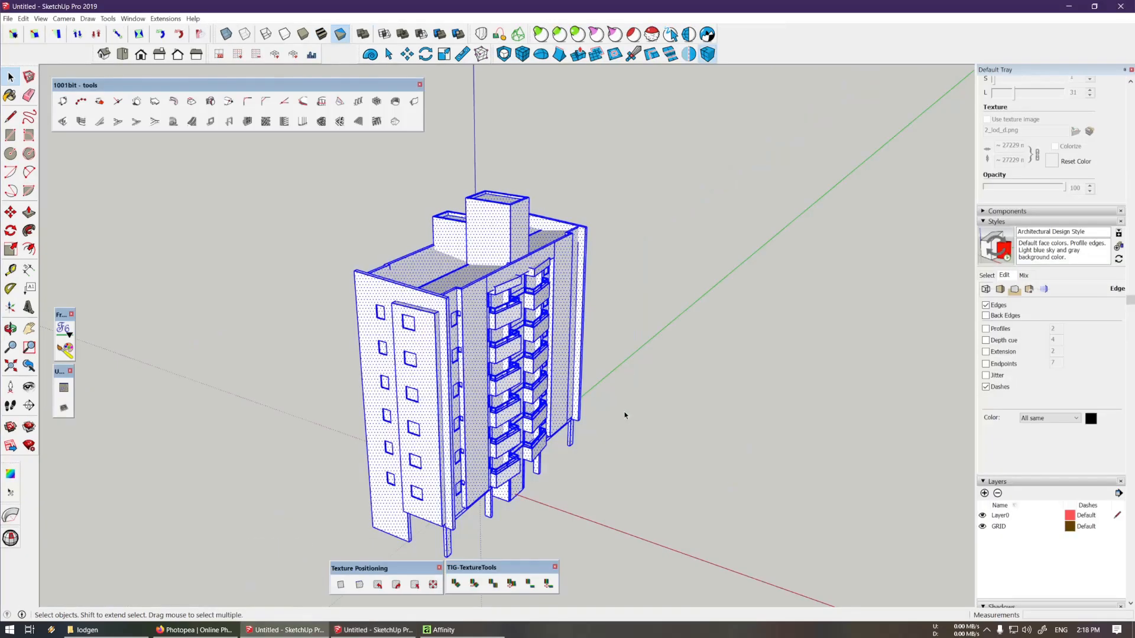
pyautogui.click(636, 453)
pyautogui.scroll(5, 425, 431)
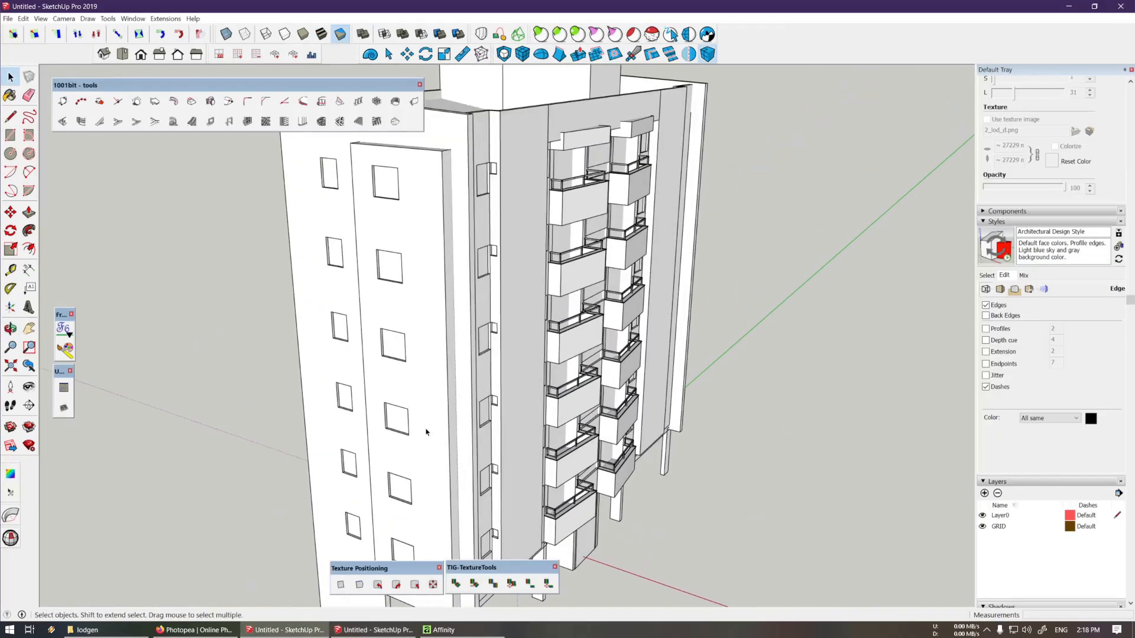
pyautogui.scroll(-3, 430, 427)
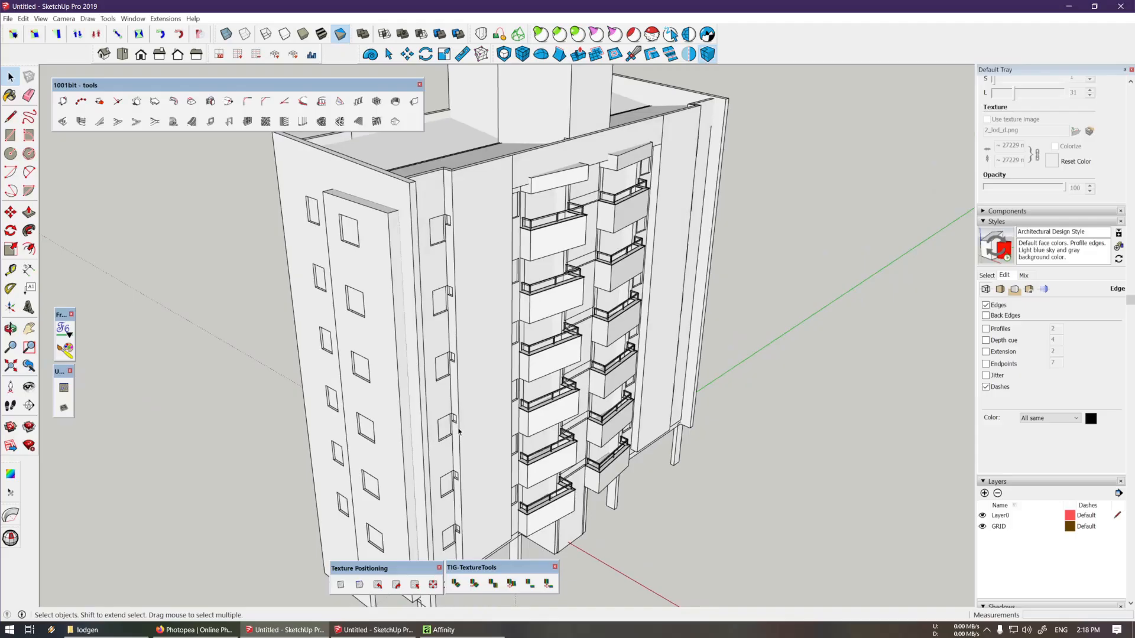
pyautogui.scroll(-3, 459, 432)
pyautogui.moveTo(476, 418); pyautogui.dragTo(552, 294, button='middle')
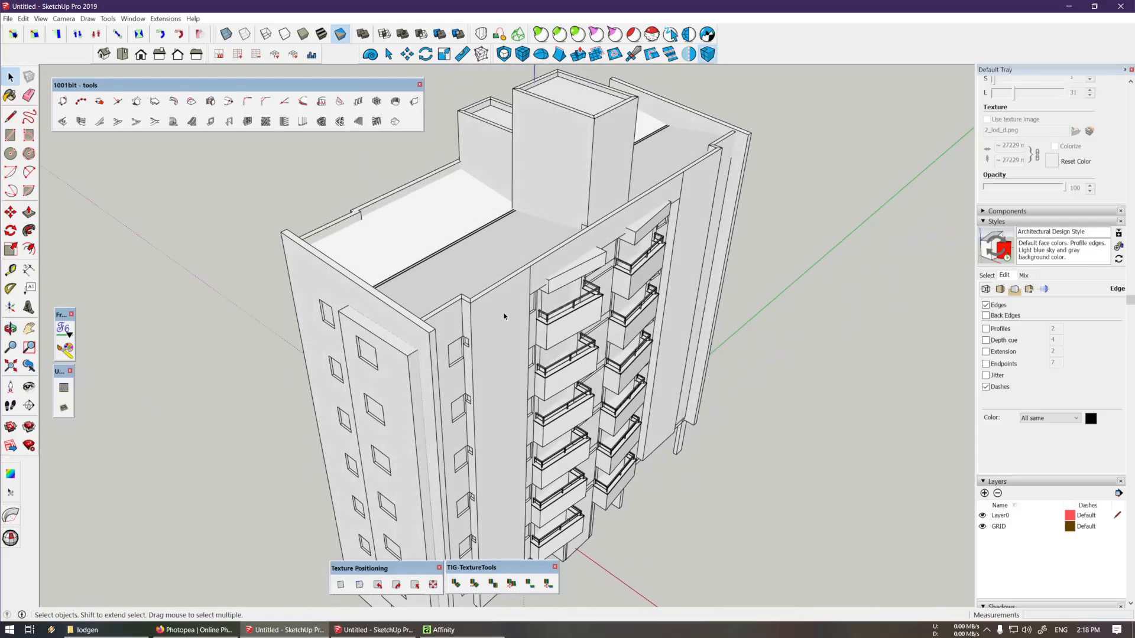
# Try moving the corner post of a balcony railing away from its corner
pyautogui.scroll(10, 504, 316)
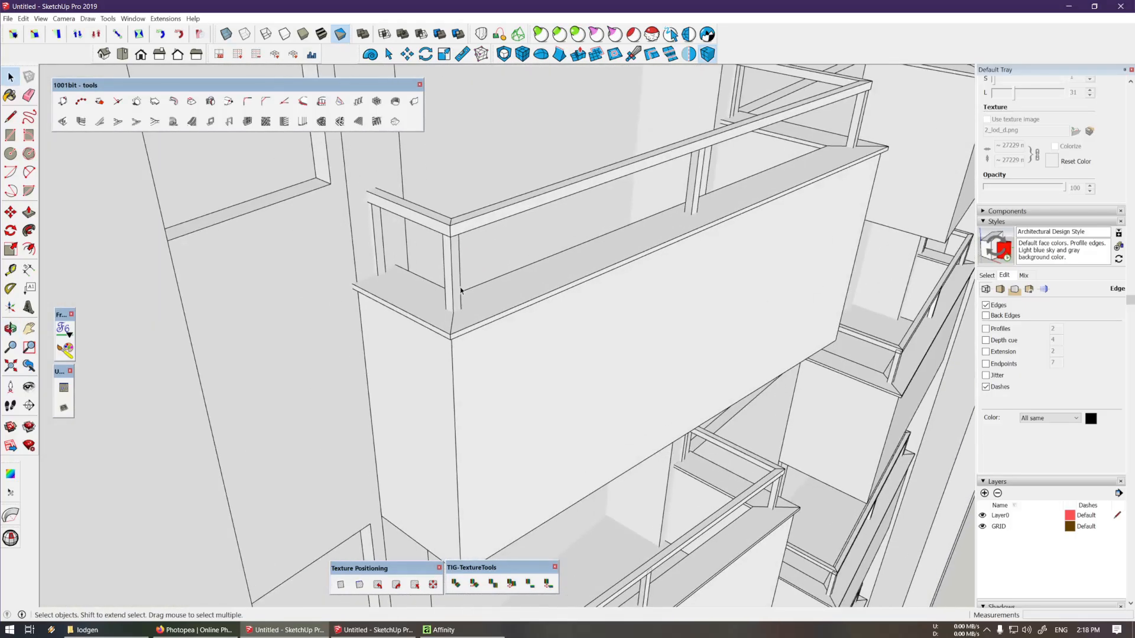
pyautogui.doubleClick(481, 351)
pyautogui.scroll(4, 480, 351)
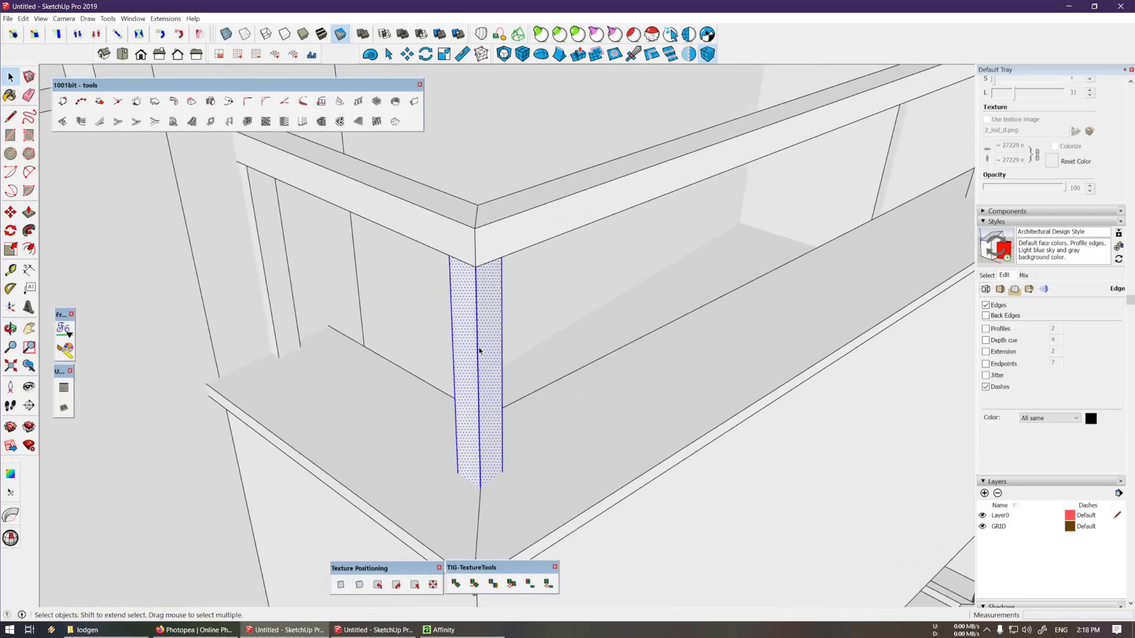
pyautogui.scroll(-3, 480, 351)
pyautogui.moveTo(654, 238); pyautogui.dragTo(552, 250, button='middle')
pyautogui.press('m')
pyautogui.click(553, 251)
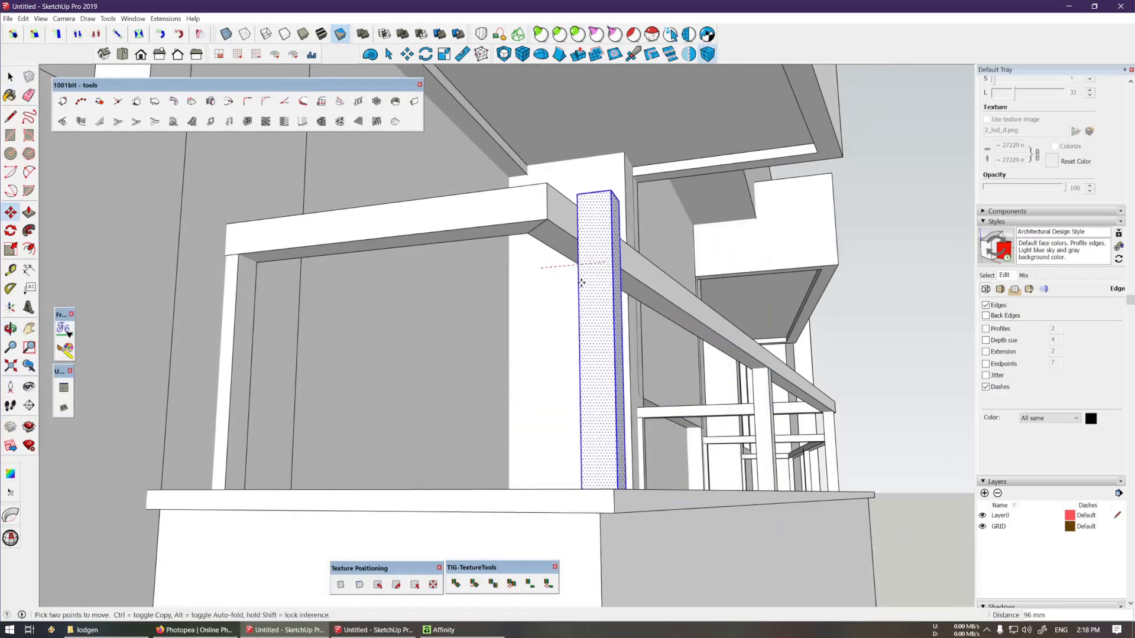
pyautogui.press('space')
pyautogui.press('m')
pyautogui.moveTo(556, 285); pyautogui.dragTo(535, 363, button='middle')
pyautogui.keyDown('shift'); pyautogui.moveTo(480, 300); pyautogui.dragTo(511, 389, button='middle'); pyautogui.keyUp('shift')
pyautogui.scroll(-1, 526, 392)
pyautogui.click(535, 383)
pyautogui.press('space')
# Set the camera's field of view to 10 degrees for a close view of the railing post's bottom corner
pyautogui.scroll(6, 507, 390)
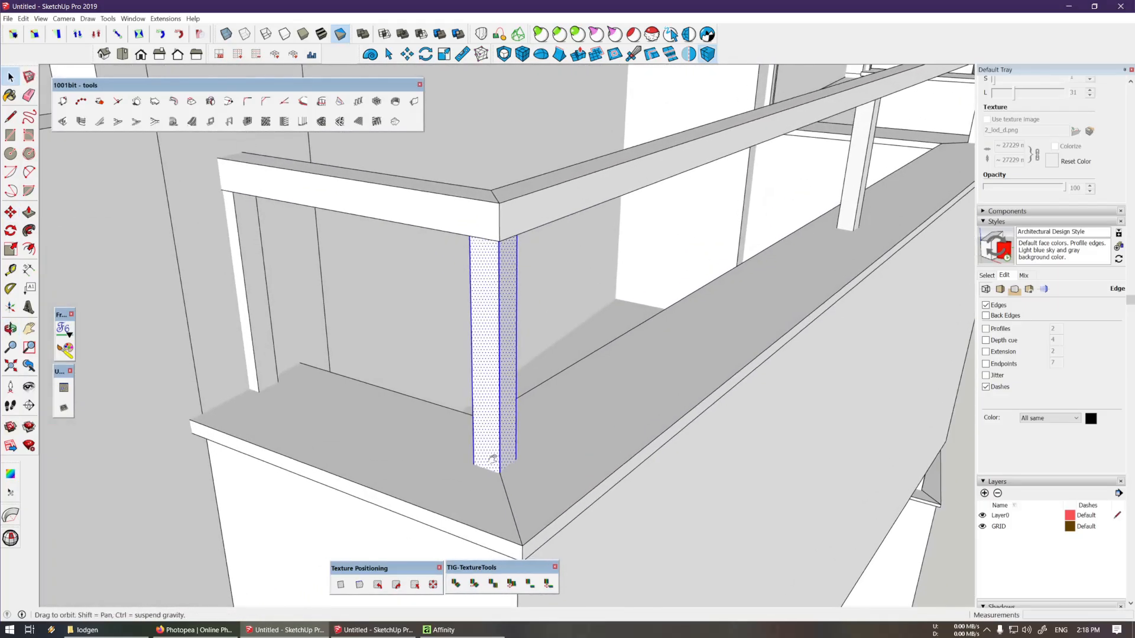
pyautogui.scroll(5, 467, 381)
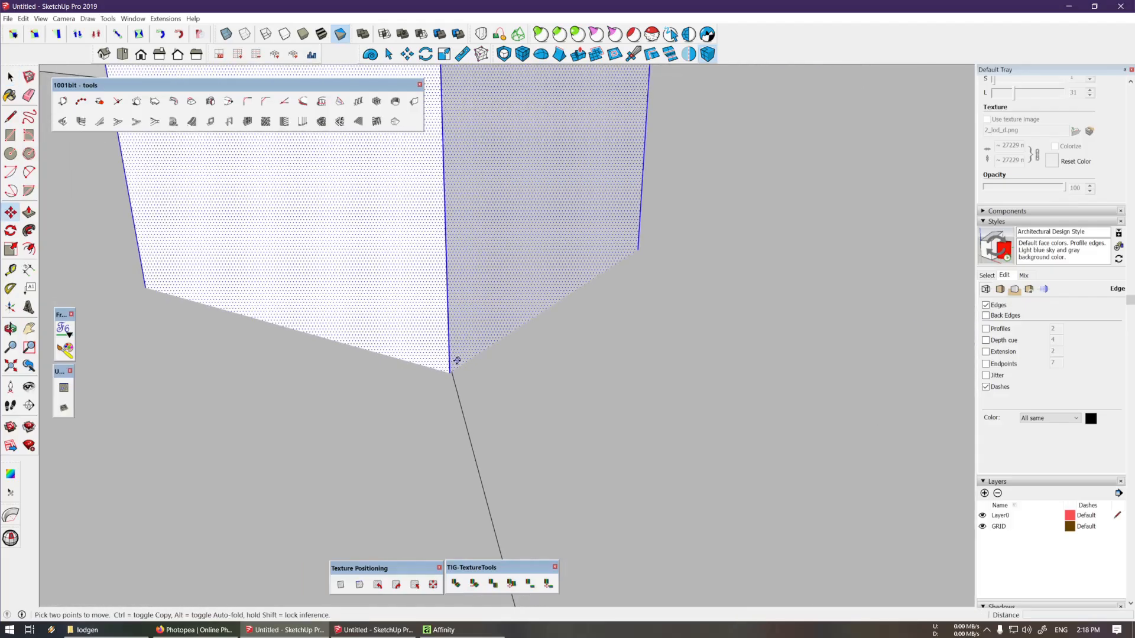
pyautogui.press('m')
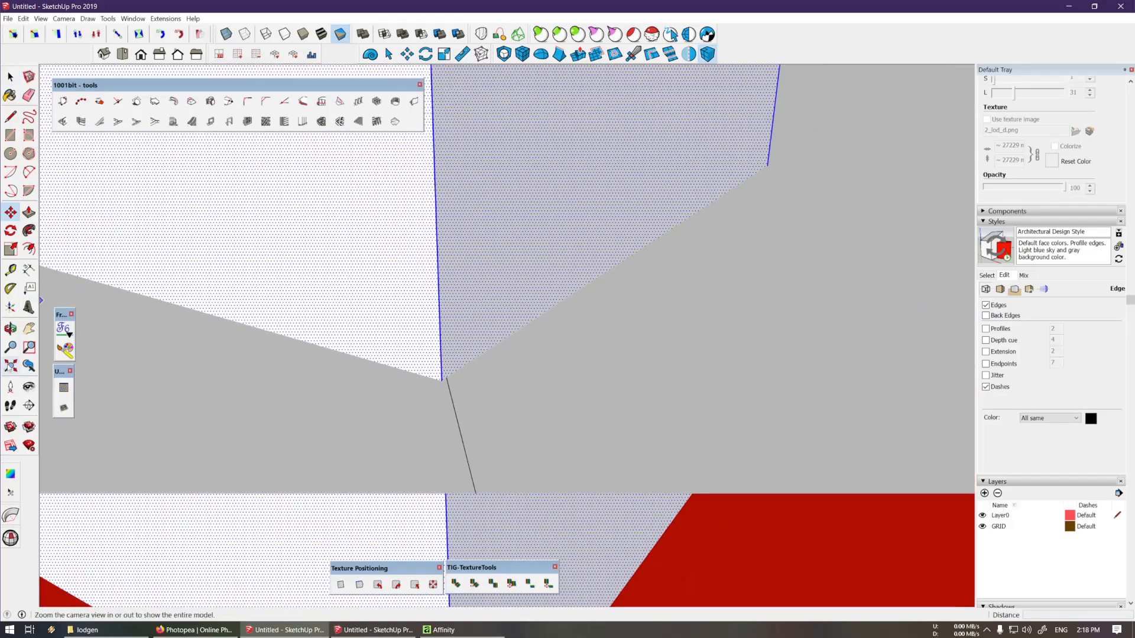
pyautogui.click(11, 347)
pyautogui.scroll(-3, 192, 374)
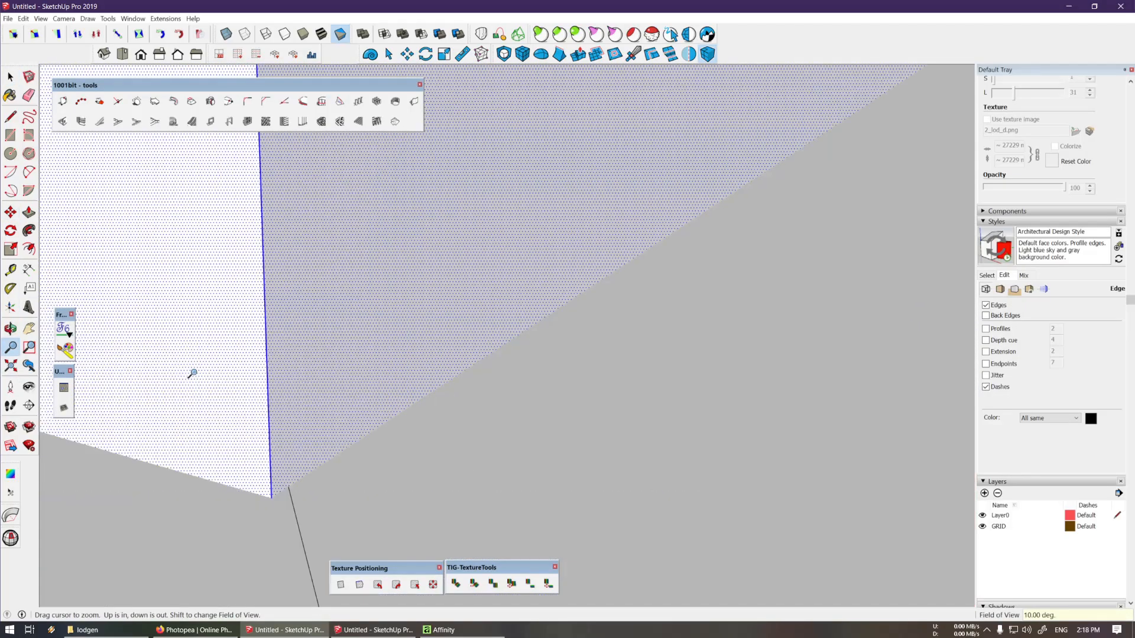
pyautogui.moveTo(192, 373)
pyautogui.mouseDown(button='middle')
pyautogui.moveTo(487, 380)
pyautogui.moveTo(365, 399)
pyautogui.mouseUp(button='middle')
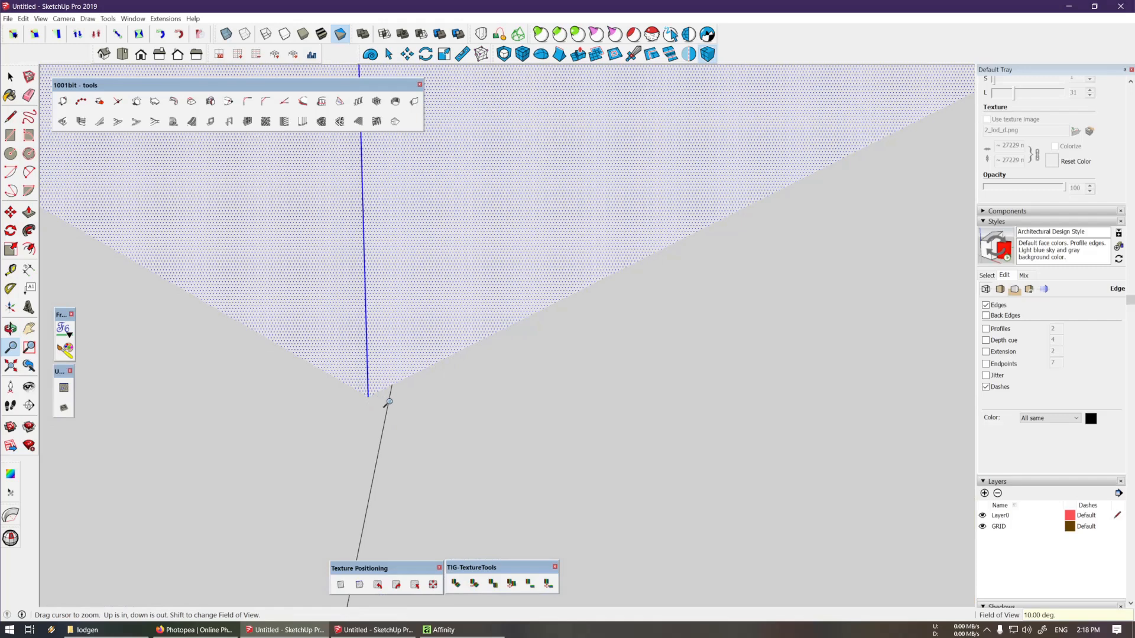
pyautogui.scroll(-4, 389, 404)
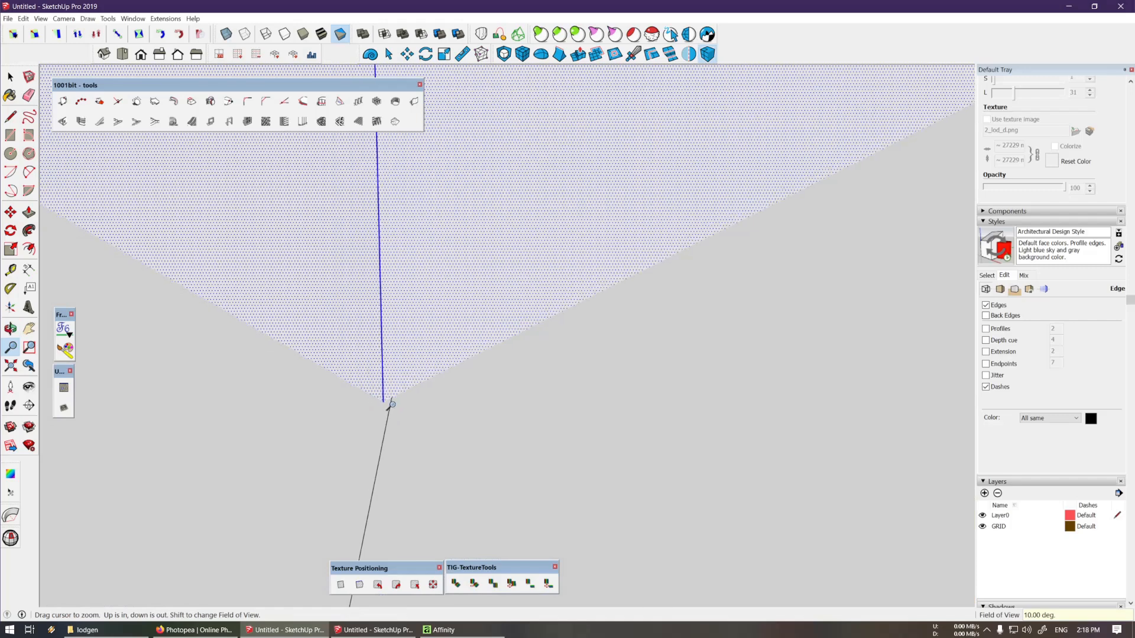
# Move the railing post so its bottom corner snaps onto the end of the ledge's diagonal corner edge
pyautogui.press('space')
pyautogui.scroll(3, 394, 407)
pyautogui.scroll(-4, 393, 408)
pyautogui.moveTo(392, 408); pyautogui.dragTo(571, 337, button='middle')
pyautogui.press('m')
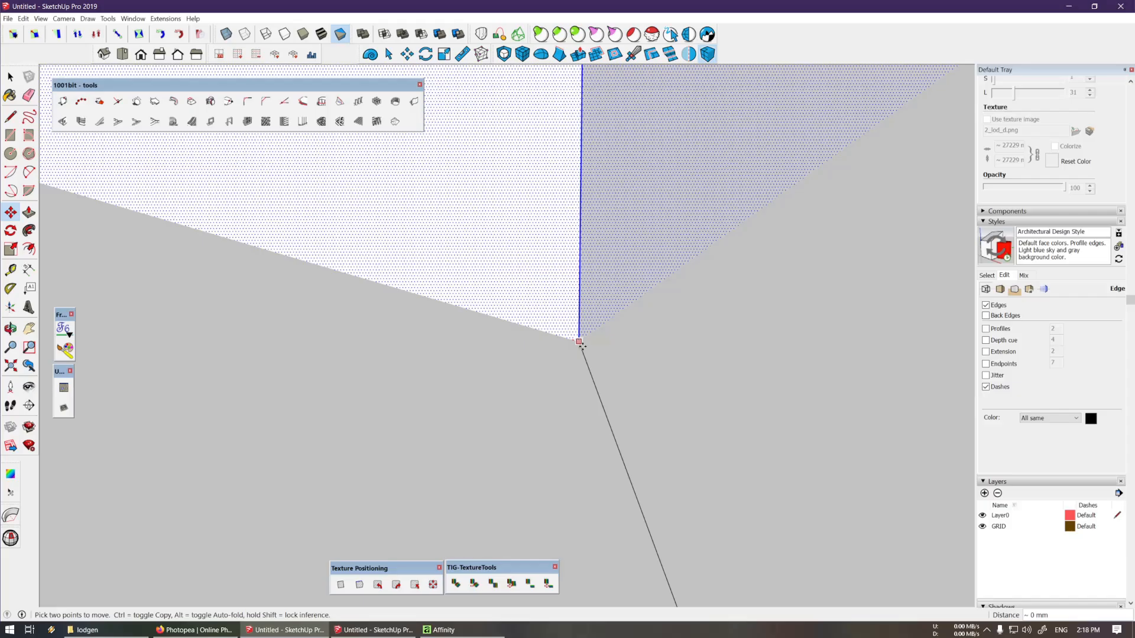
pyautogui.press('space')
# Select all geometry connected to the railing post and examine how the post, rail and balcony ledge join
pyautogui.scroll(-2, 594, 340)
pyautogui.scroll(-8, 594, 328)
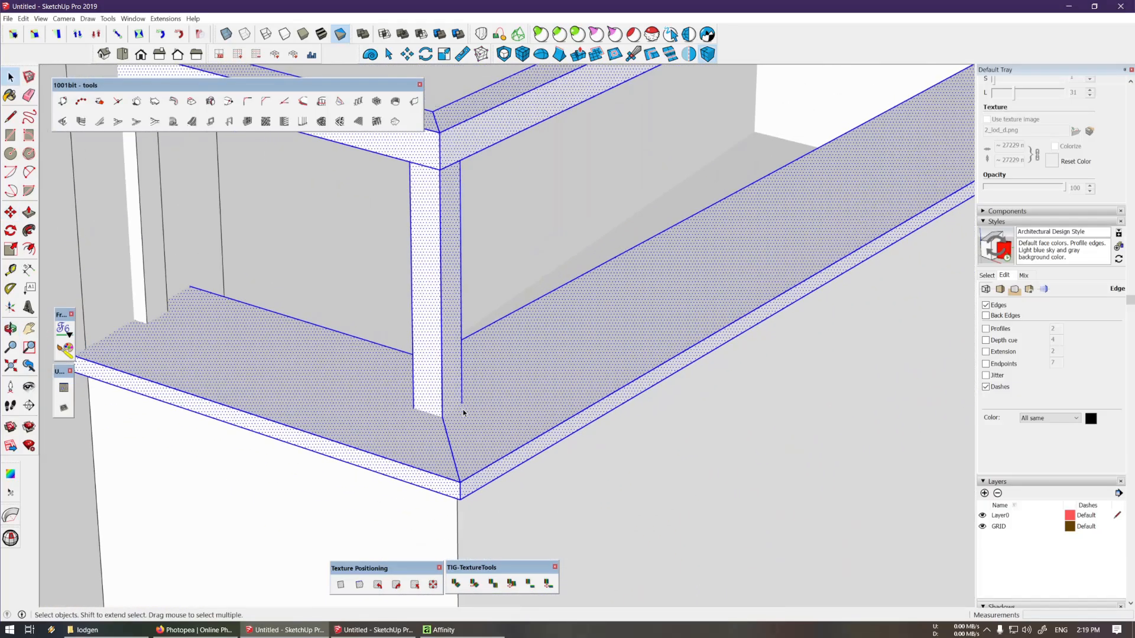
pyautogui.scroll(-4, 462, 411)
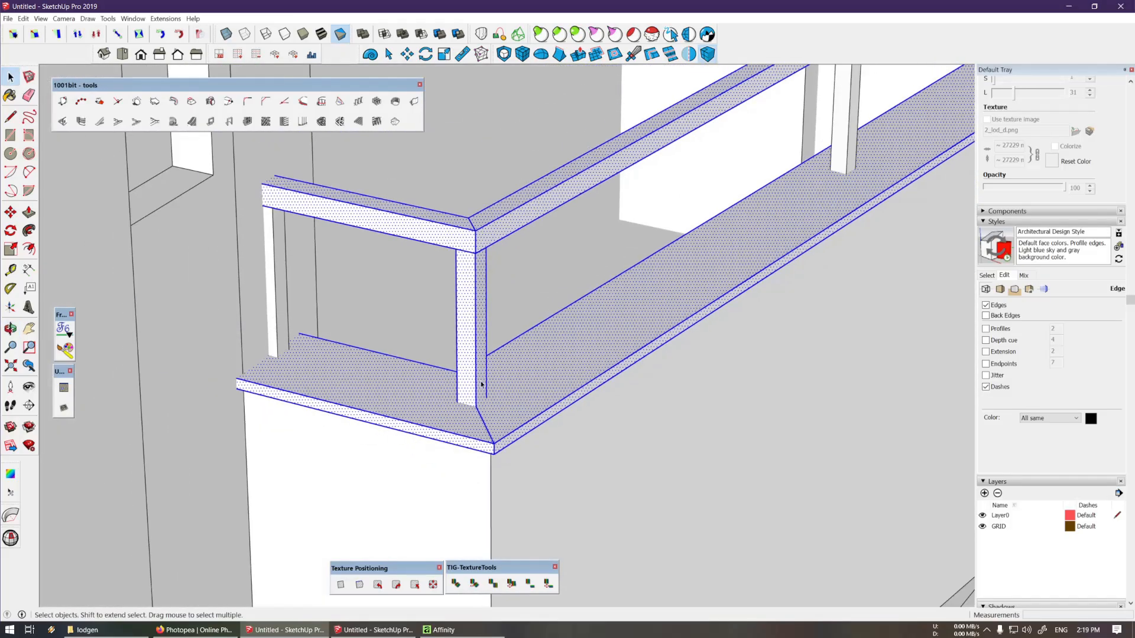
pyautogui.keyDown('shift'); pyautogui.moveTo(477, 374); pyautogui.dragTo(444, 407, button='middle'); pyautogui.keyUp('shift')
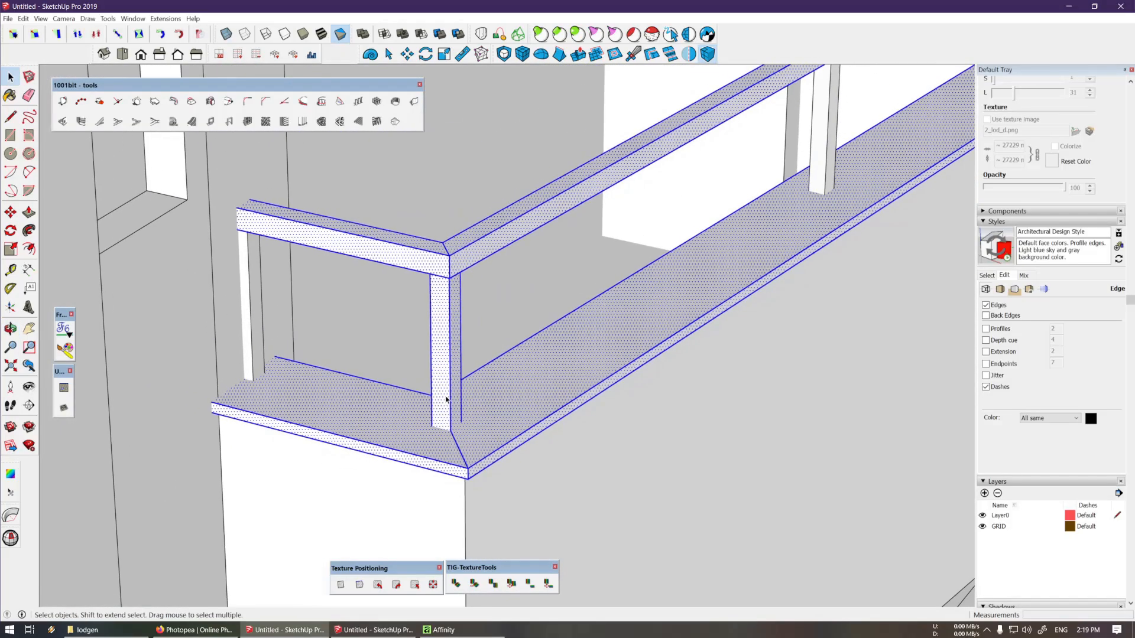
pyautogui.scroll(-10, 447, 399)
pyautogui.scroll(5, 672, 373)
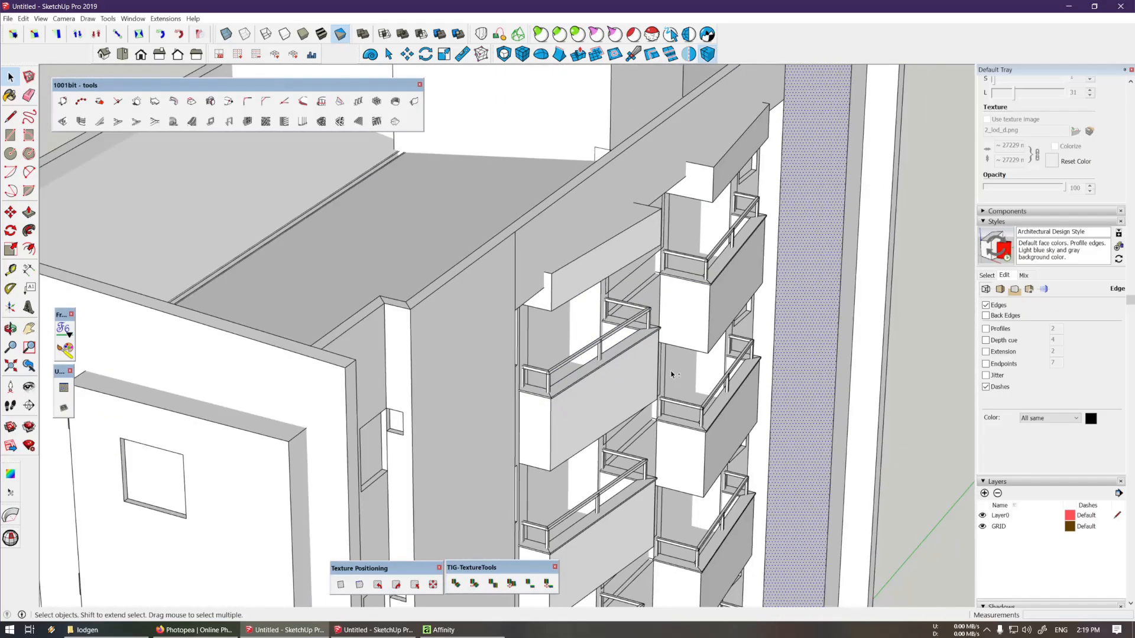
pyautogui.scroll(-4, 672, 374)
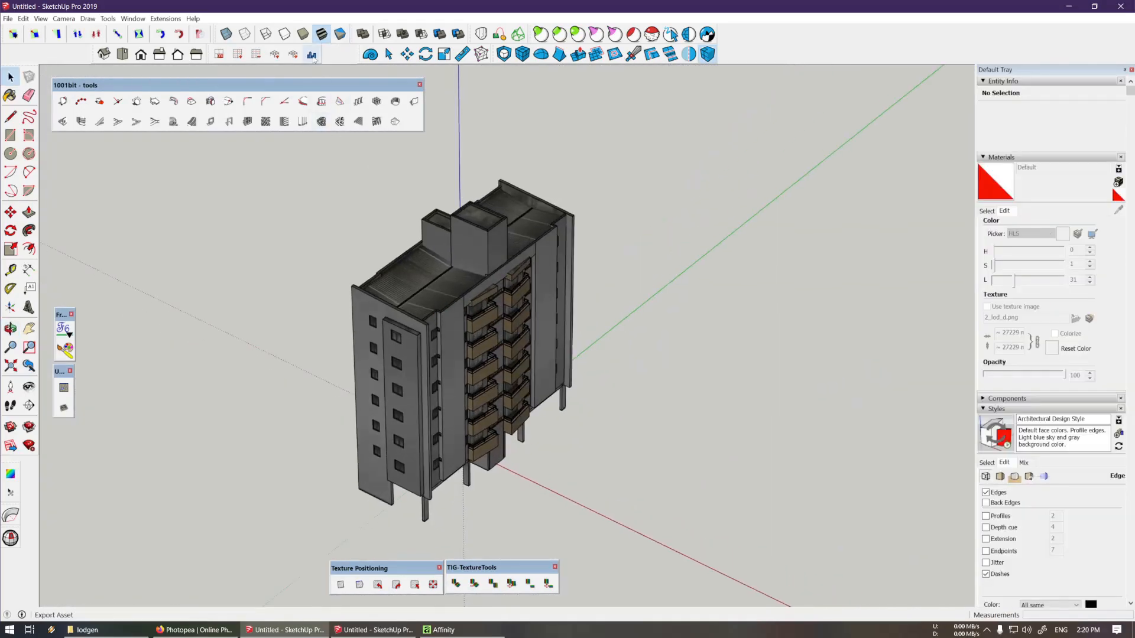
# Try to export the detailed building as a game asset
pyautogui.click(312, 54)
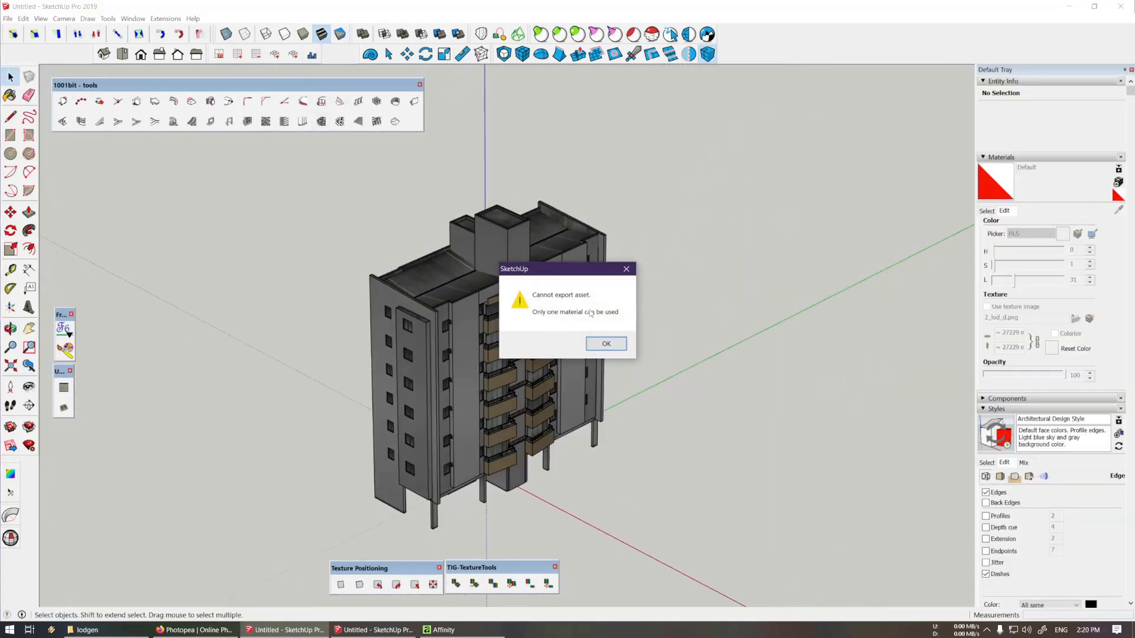
pyautogui.click(628, 271)
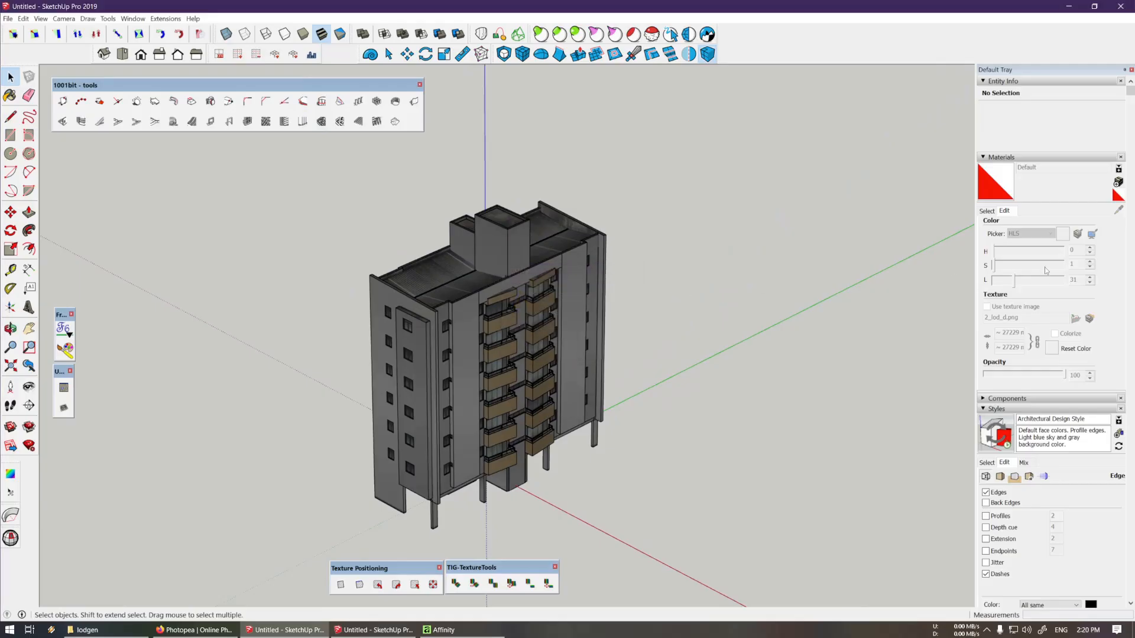
# List the materials used in the model and purge all unused items from the file
pyautogui.click(994, 211)
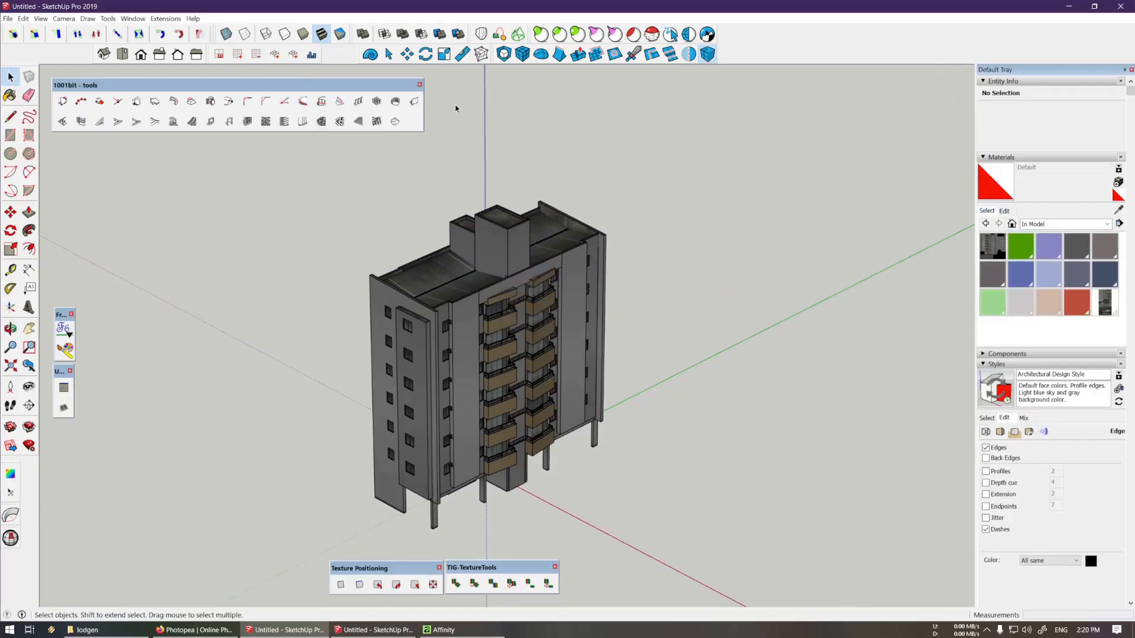
pyautogui.click(144, 19)
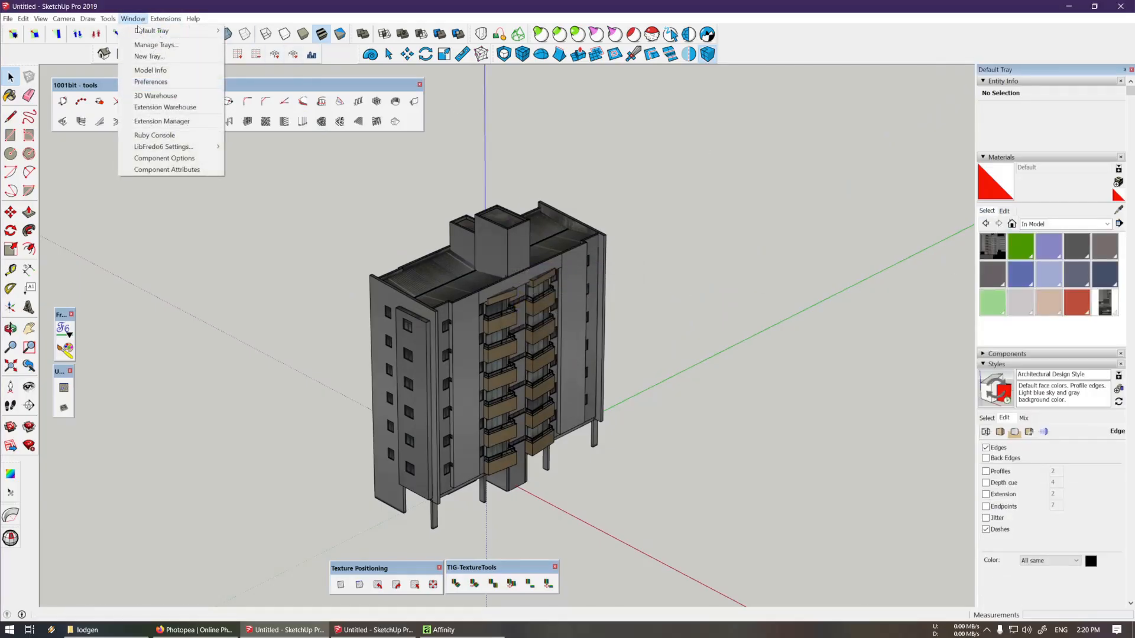
pyautogui.click(149, 71)
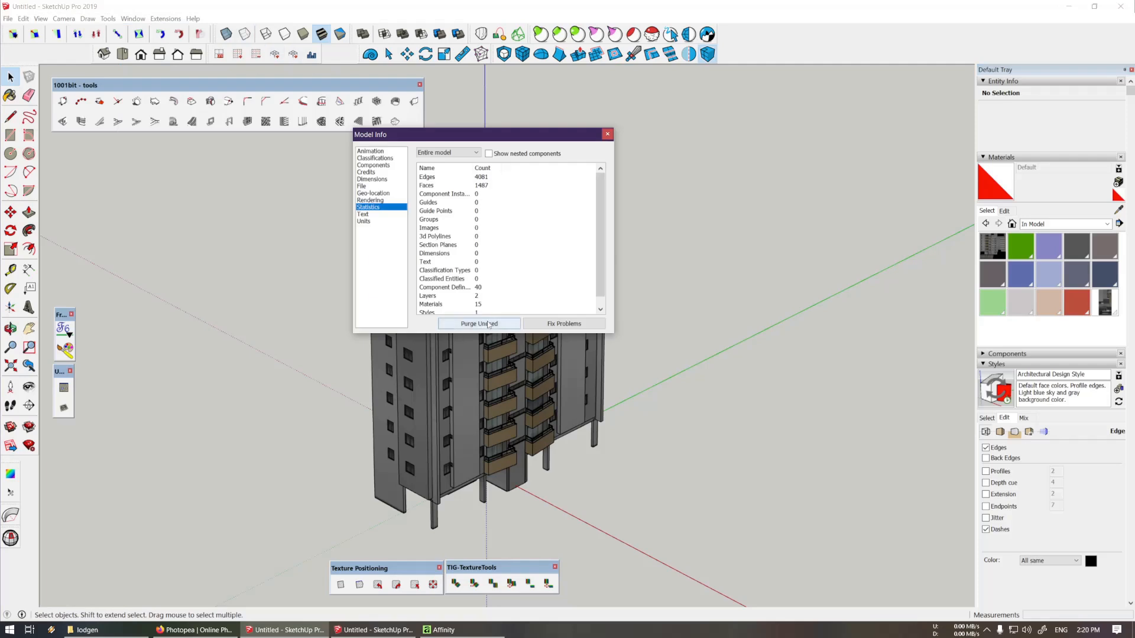
pyautogui.click(489, 325)
pyautogui.click(607, 135)
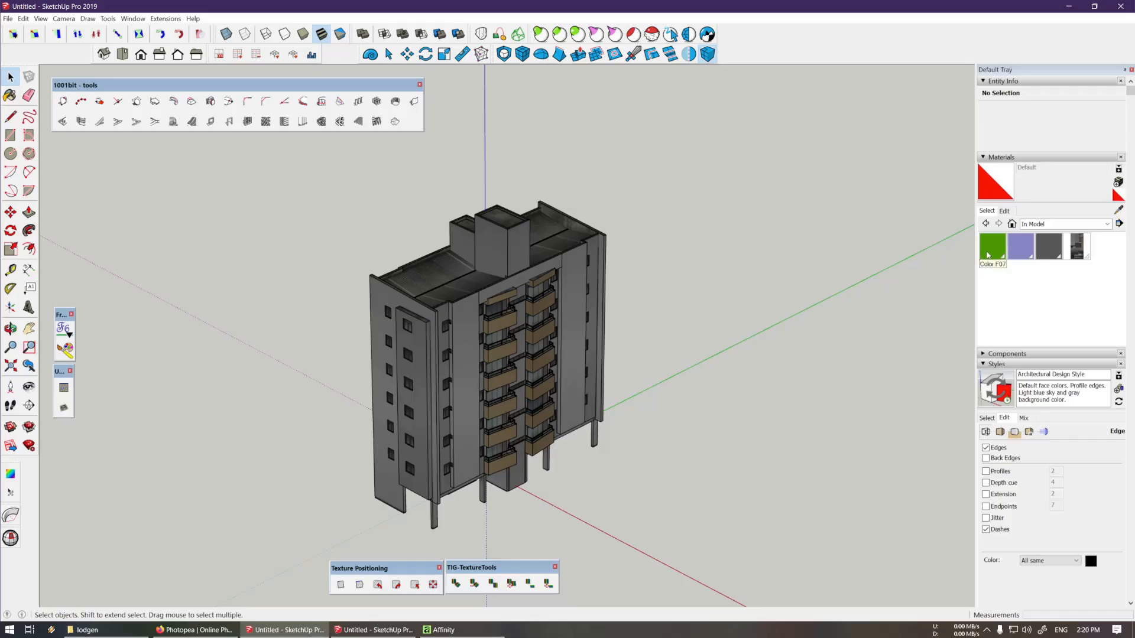
# Delete the green, purple and dark grey color materials from the model, keeping only the building's texture material
pyautogui.rightClick(988, 256)
pyautogui.click(1009, 258)
pyautogui.press('Return')
pyautogui.rightClick(997, 249)
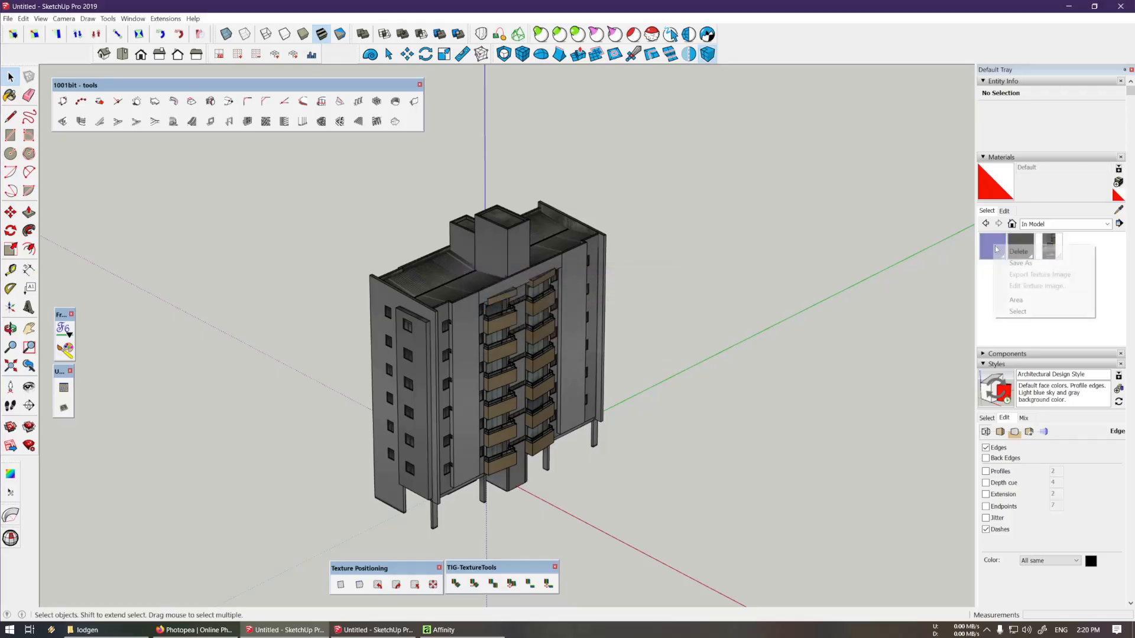
pyautogui.click(1019, 251)
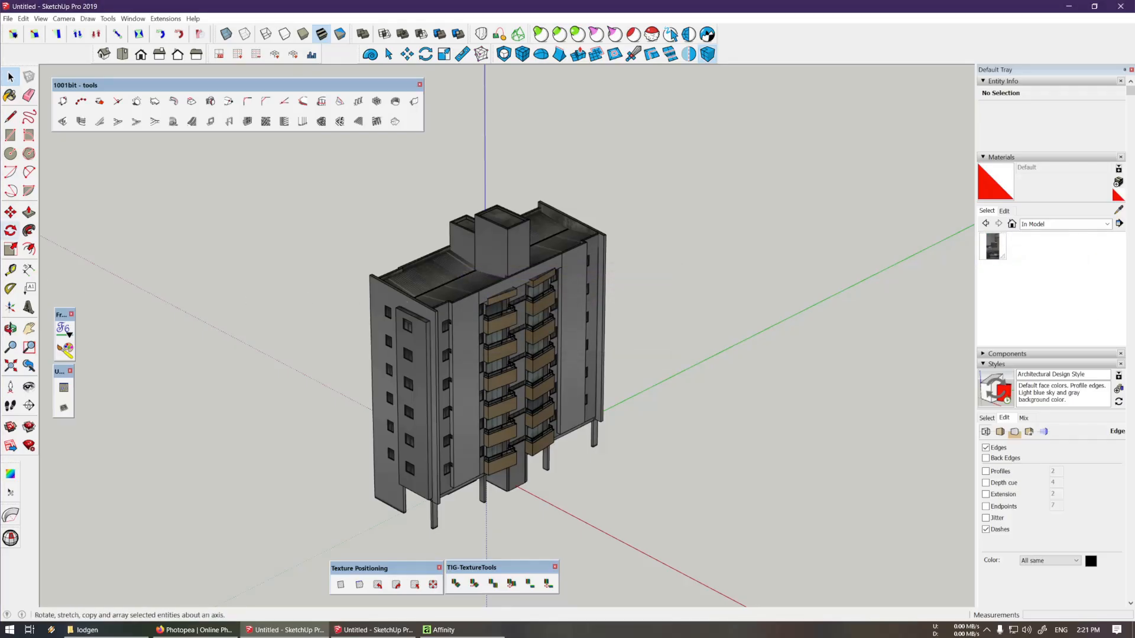
# Draw a circle of about 3977 mm radius on the ground beside the building and reverse its face
pyautogui.click(11, 153)
pyautogui.moveTo(339, 361); pyautogui.dragTo(372, 378, button='middle')
pyautogui.click(234, 451)
pyautogui.click(277, 446)
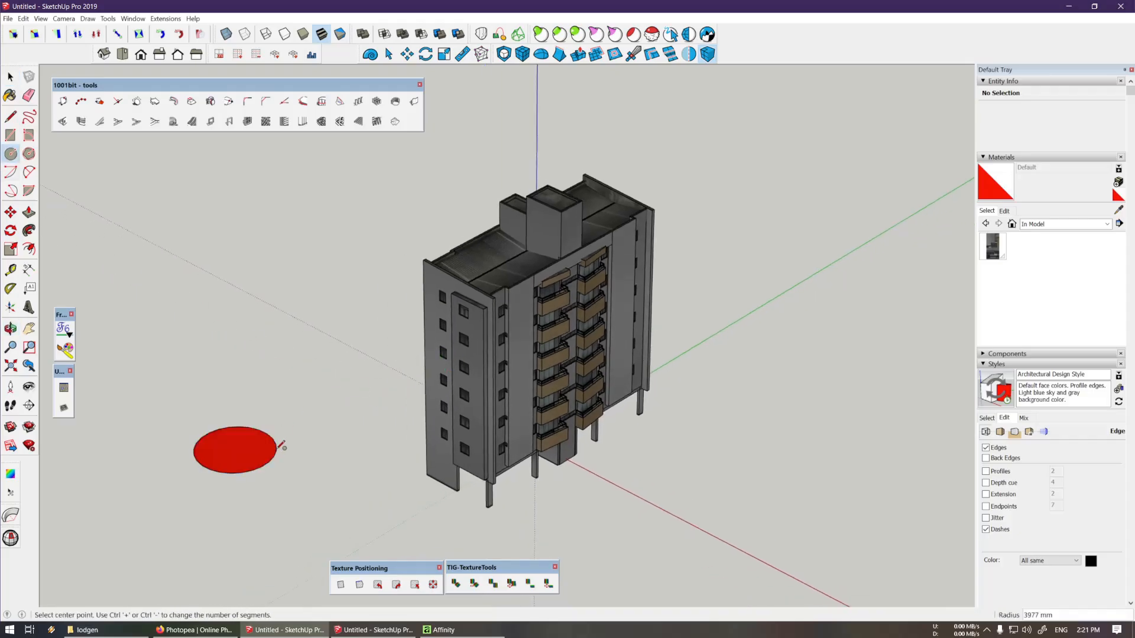
pyautogui.press('space')
pyautogui.rightClick(230, 451)
pyautogui.click(265, 336)
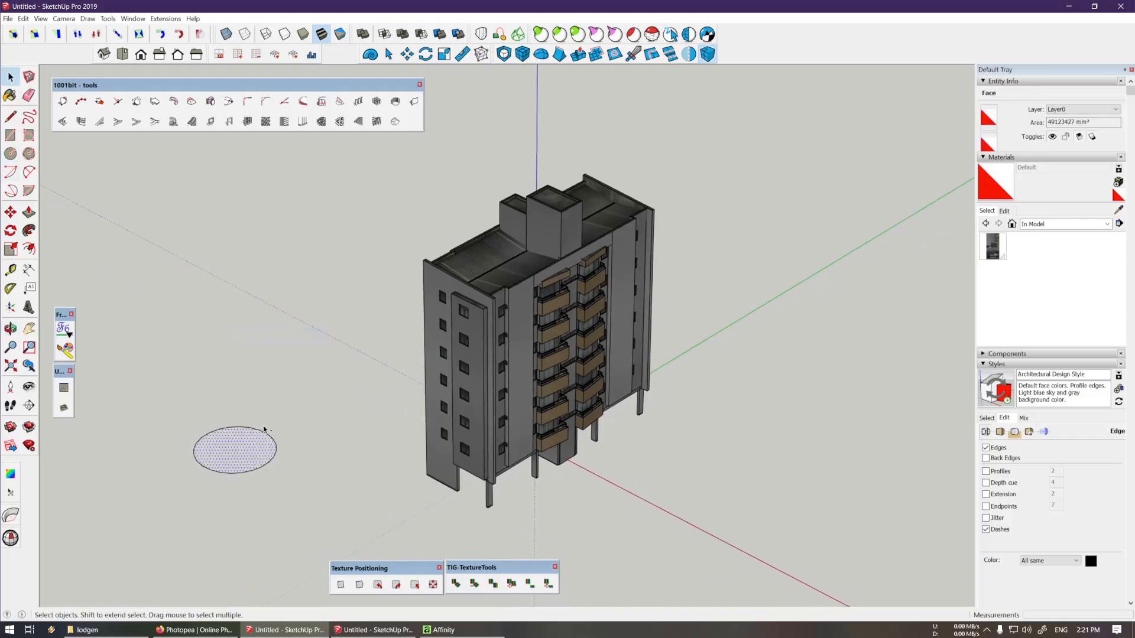
# Isolate the faces that share the circle's default material in a group and open it for editing
pyautogui.hotkey('ctrl', 'a')
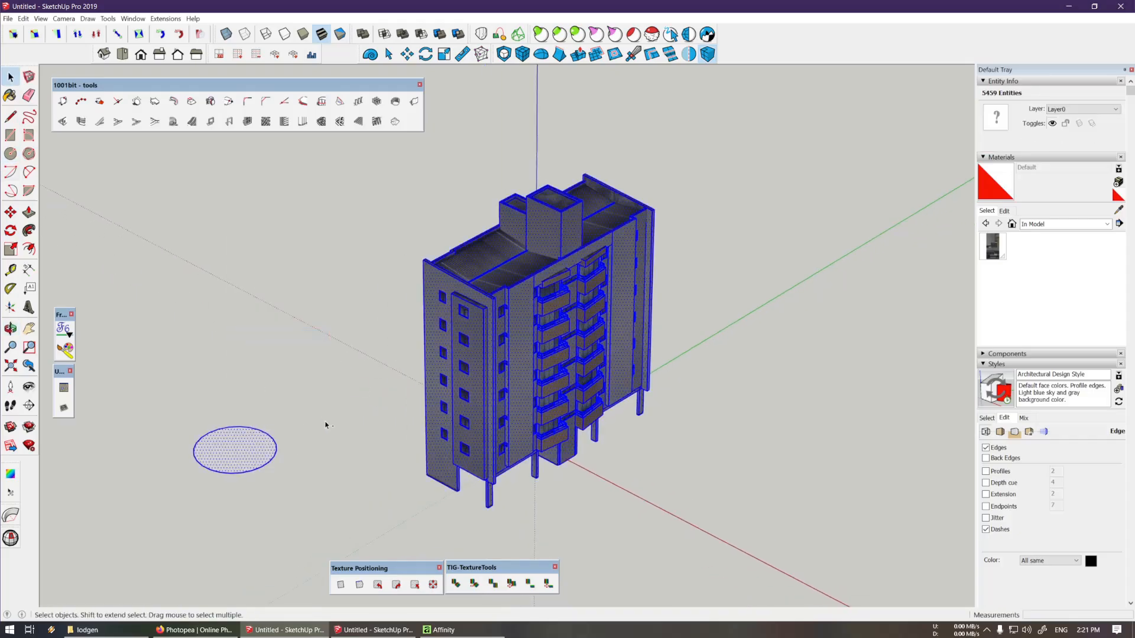
pyautogui.hotkey('shift', 'f')
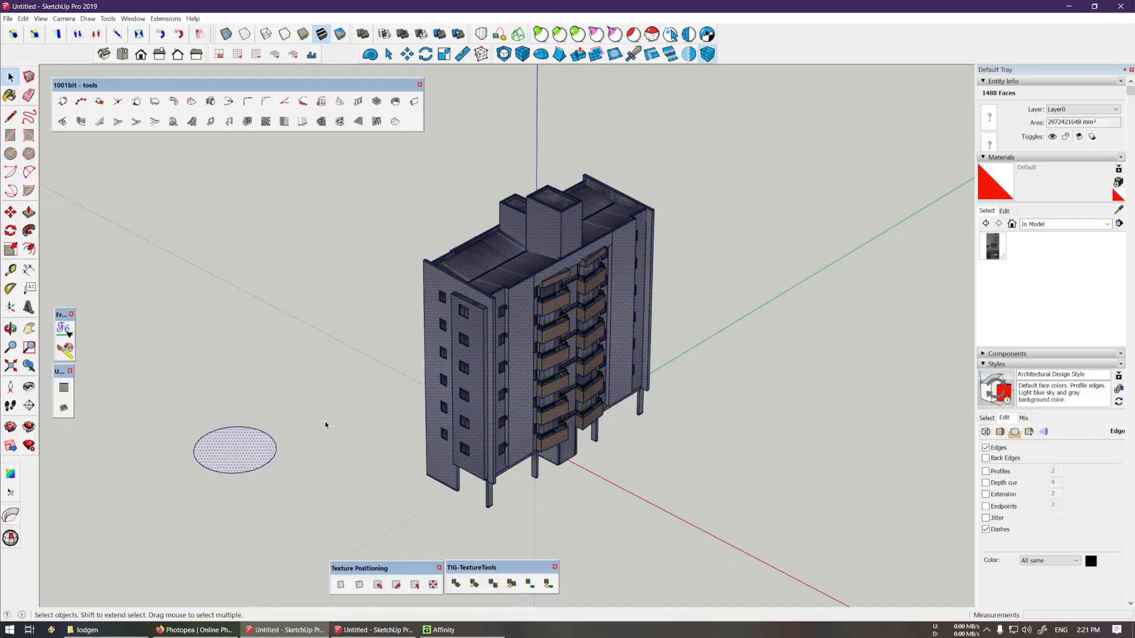
pyautogui.doubleClick(242, 456)
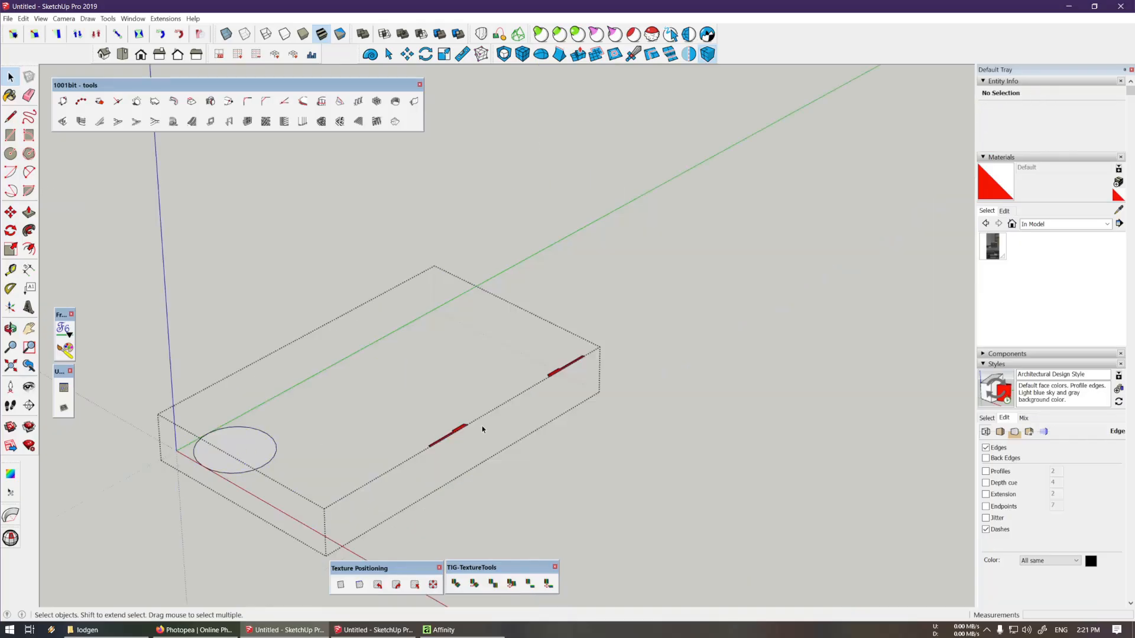
# Paint the two unpainted strips on the building's underside with the tex2 material
pyautogui.scroll(2, 483, 431)
pyautogui.scroll(3, 454, 442)
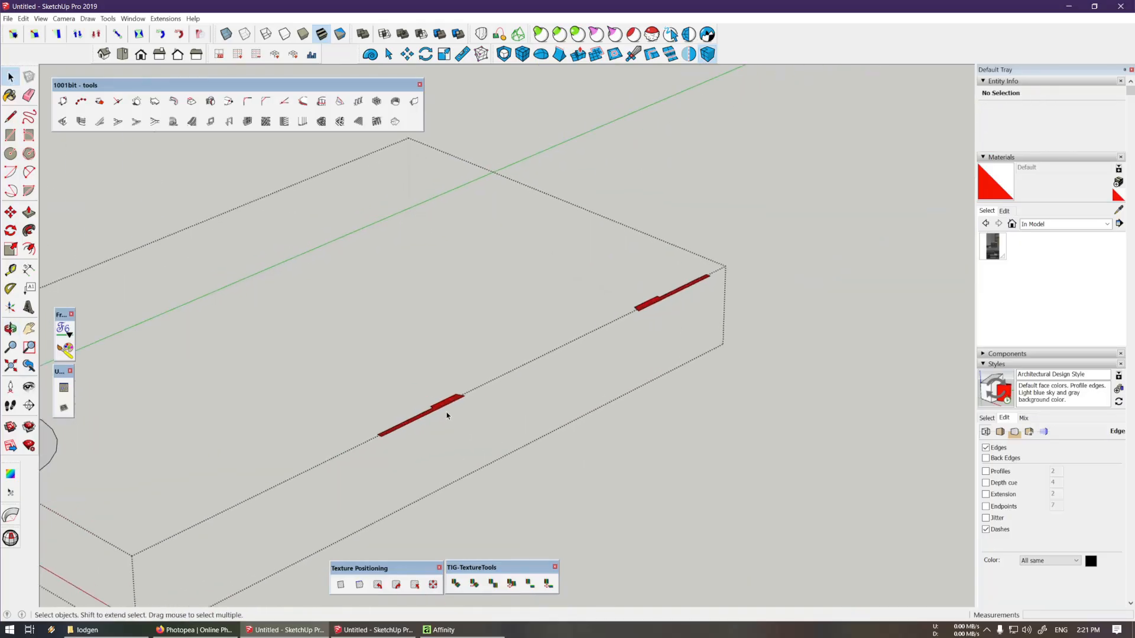
pyautogui.scroll(6, 452, 402)
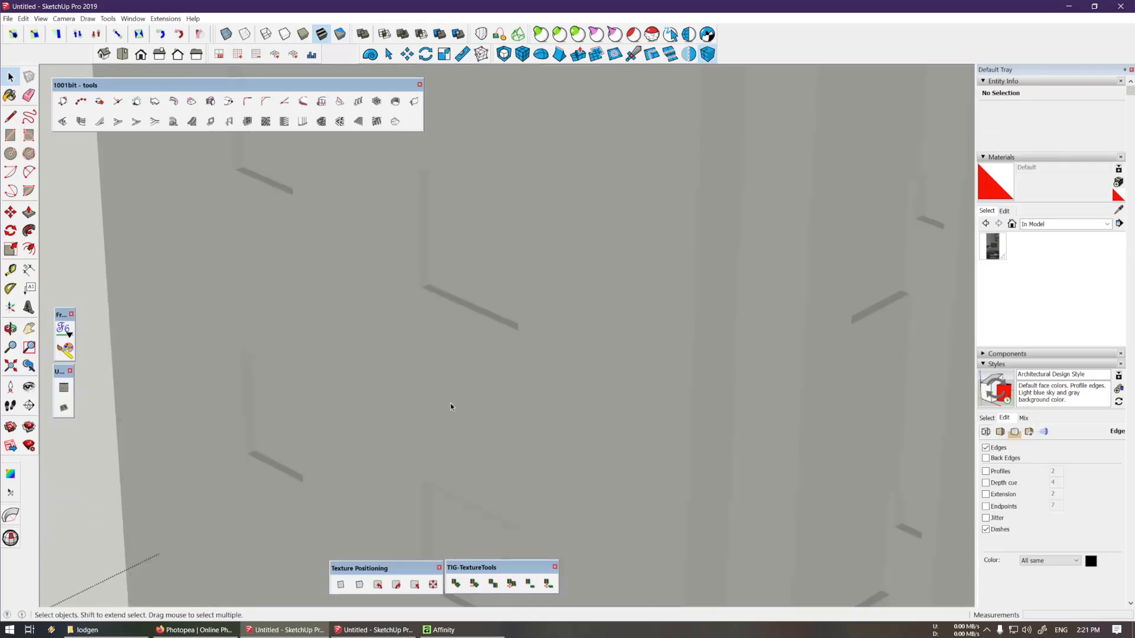
pyautogui.moveTo(451, 405); pyautogui.dragTo(498, 387, button='middle')
pyautogui.scroll(-2, 414, 396)
pyautogui.scroll(5, 498, 387)
pyautogui.press('b')
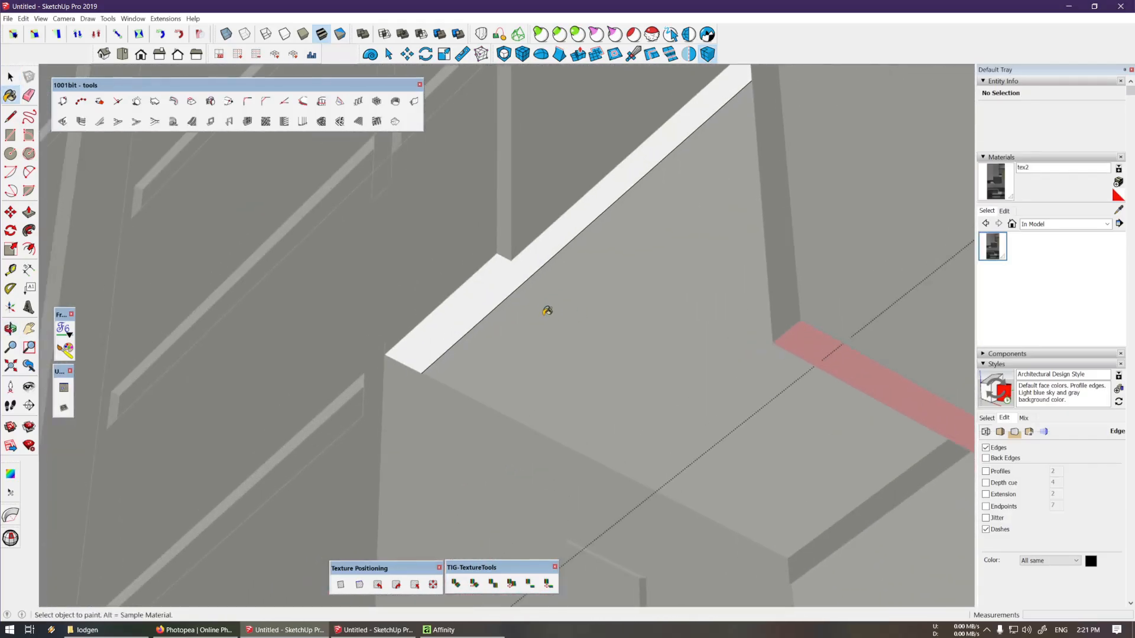
pyautogui.click(474, 297)
pyautogui.scroll(-4, 479, 301)
pyautogui.scroll(3, 455, 308)
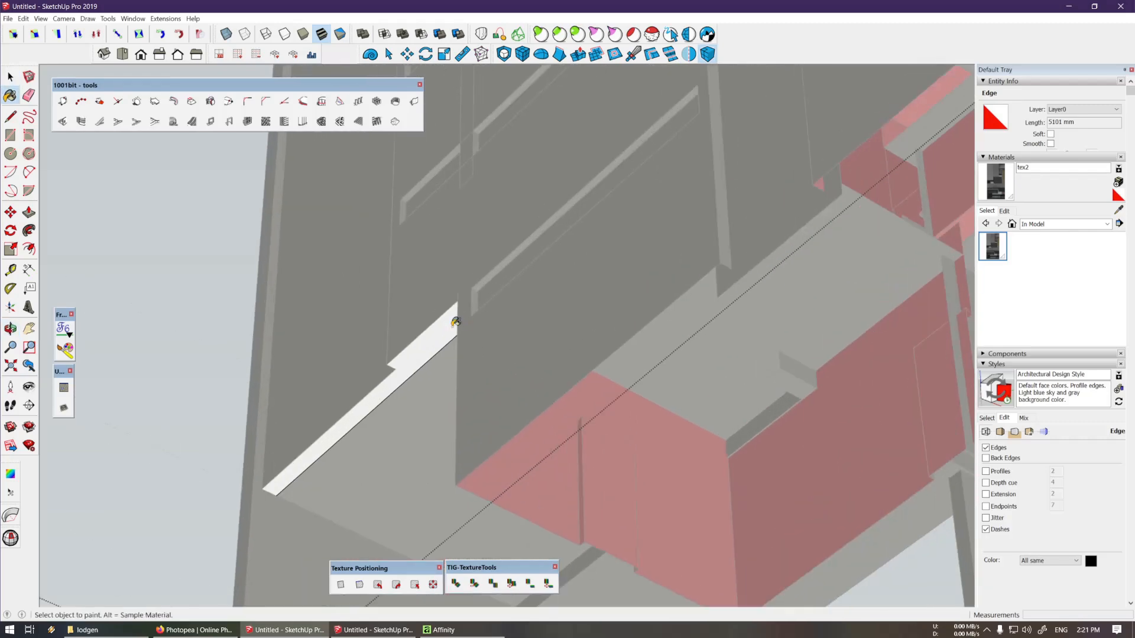
pyautogui.keyDown('shift'); pyautogui.moveTo(461, 322); pyautogui.dragTo(348, 354, button='middle'); pyautogui.keyUp('shift')
pyautogui.press('space')
# Delete the helper circle beside the building
pyautogui.scroll(-12, 288, 453)
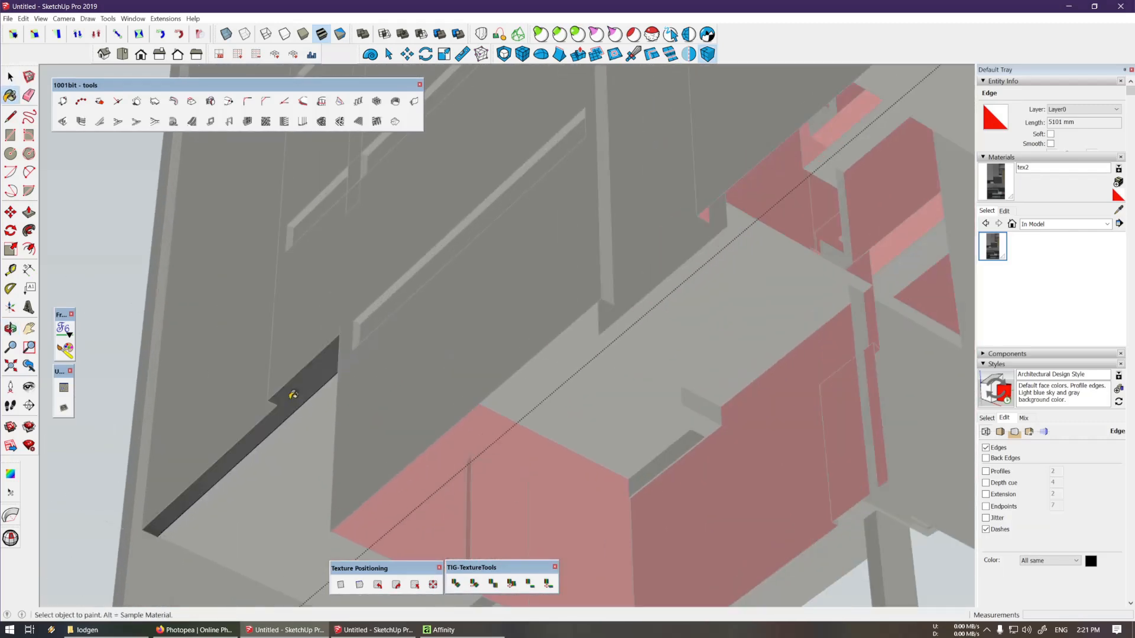
pyautogui.scroll(-8, 355, 426)
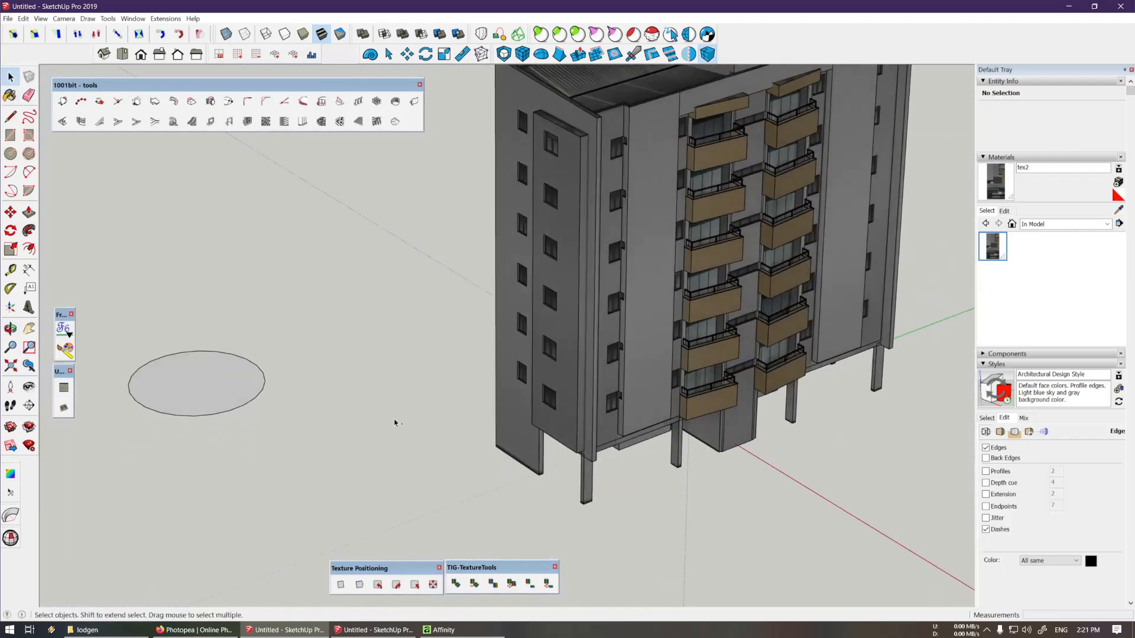
pyautogui.moveTo(329, 354); pyautogui.dragTo(130, 523)
pyautogui.scroll(2, 380, 338)
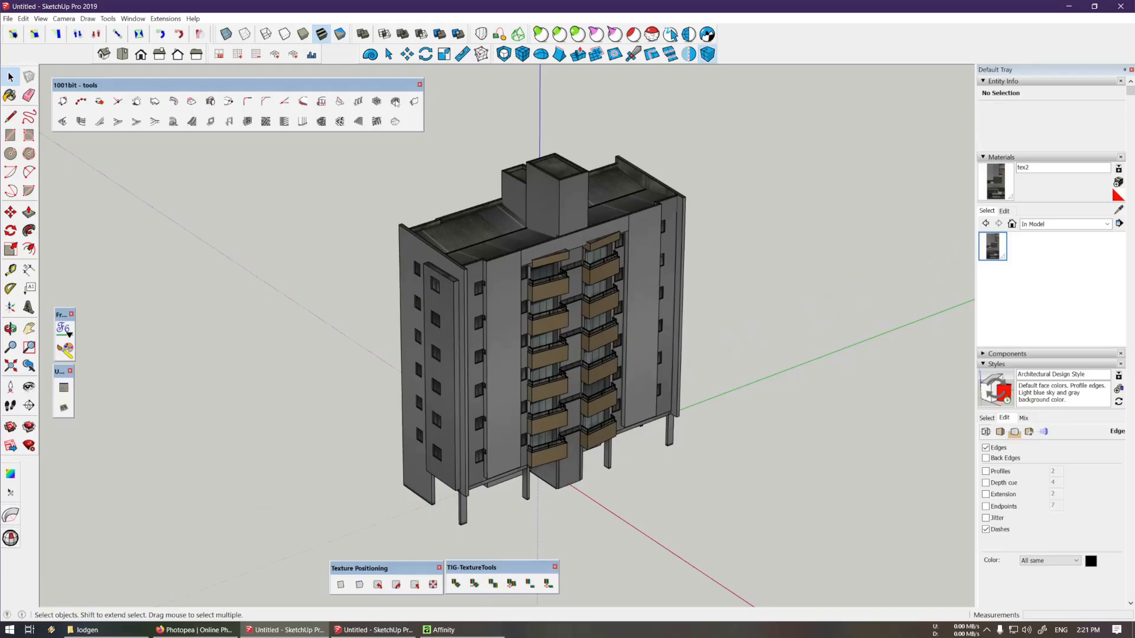
# Export the detailed building as building.fbx into the lodgen folder of Brazil Condo
pyautogui.click(311, 55)
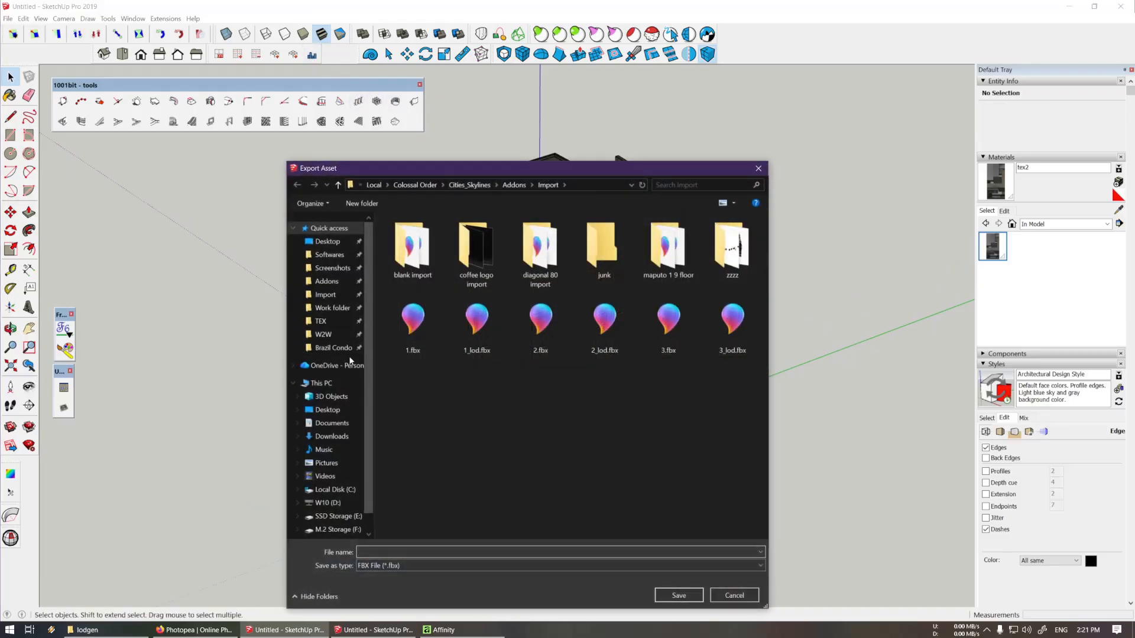
pyautogui.click(334, 348)
pyautogui.doubleClick(603, 245)
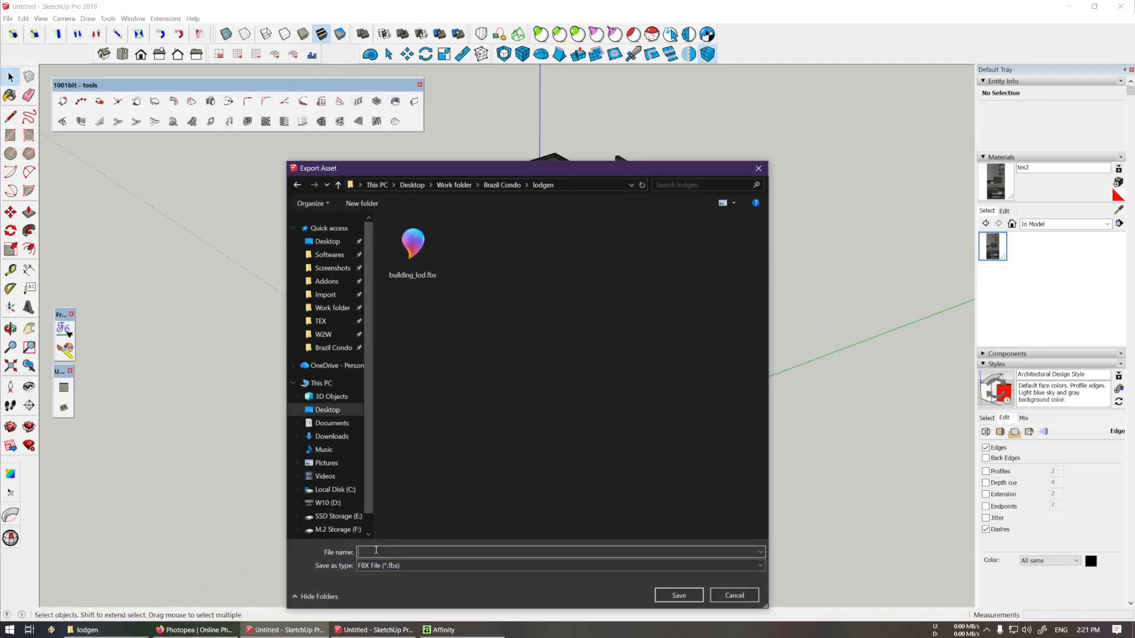
pyautogui.write('building.fbx')
pyautogui.press('Return')
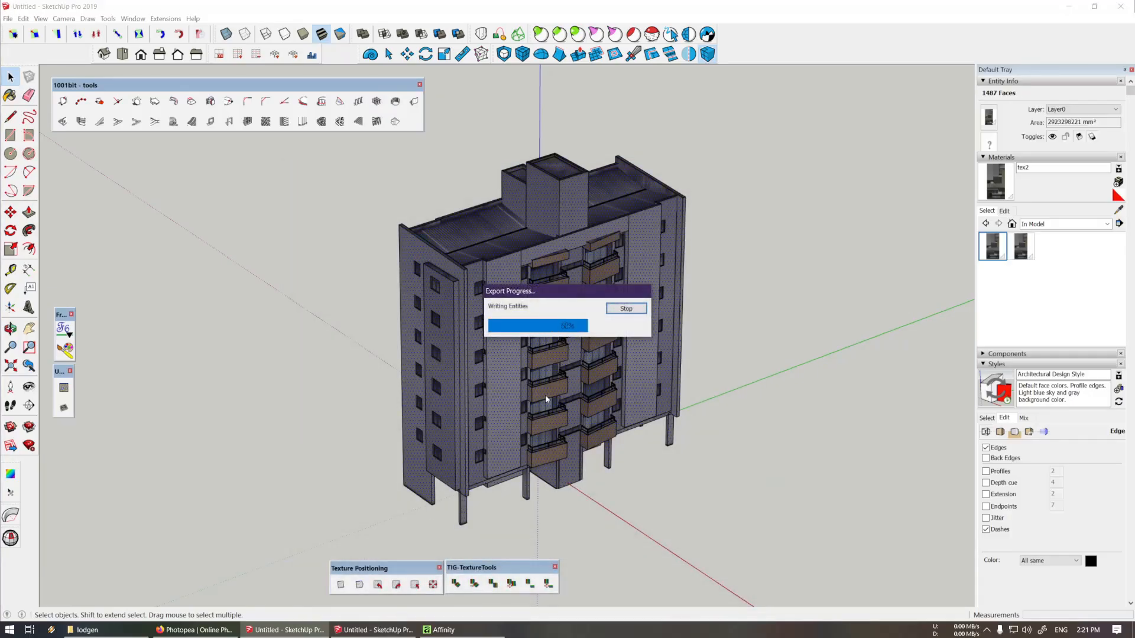
pyautogui.scroll(-3, 473, 414)
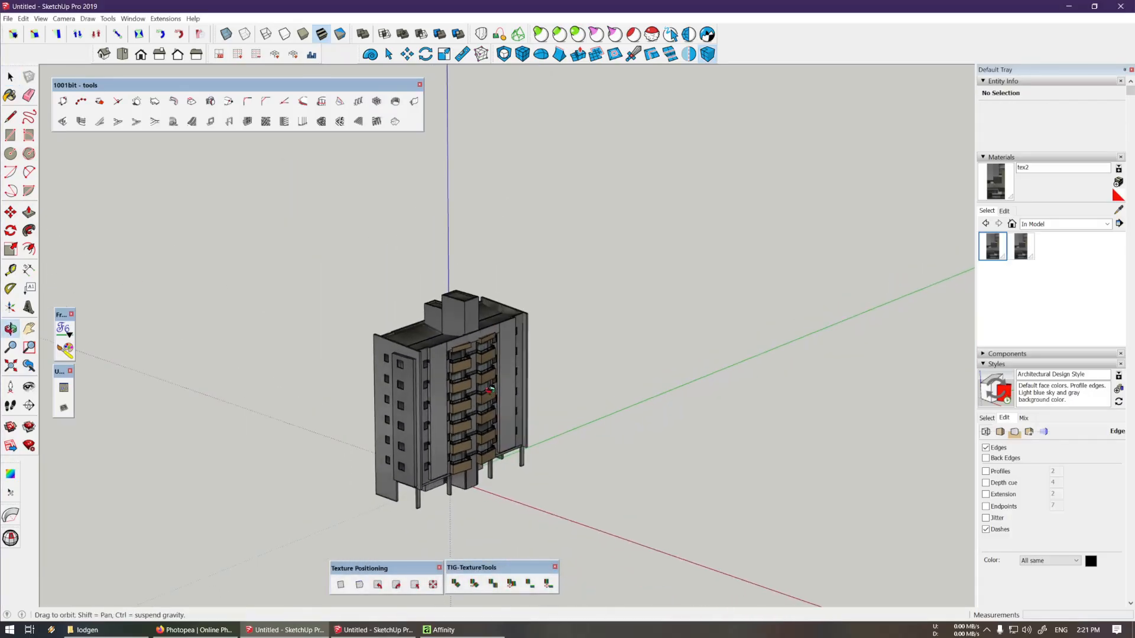
pyautogui.scroll(2, 462, 418)
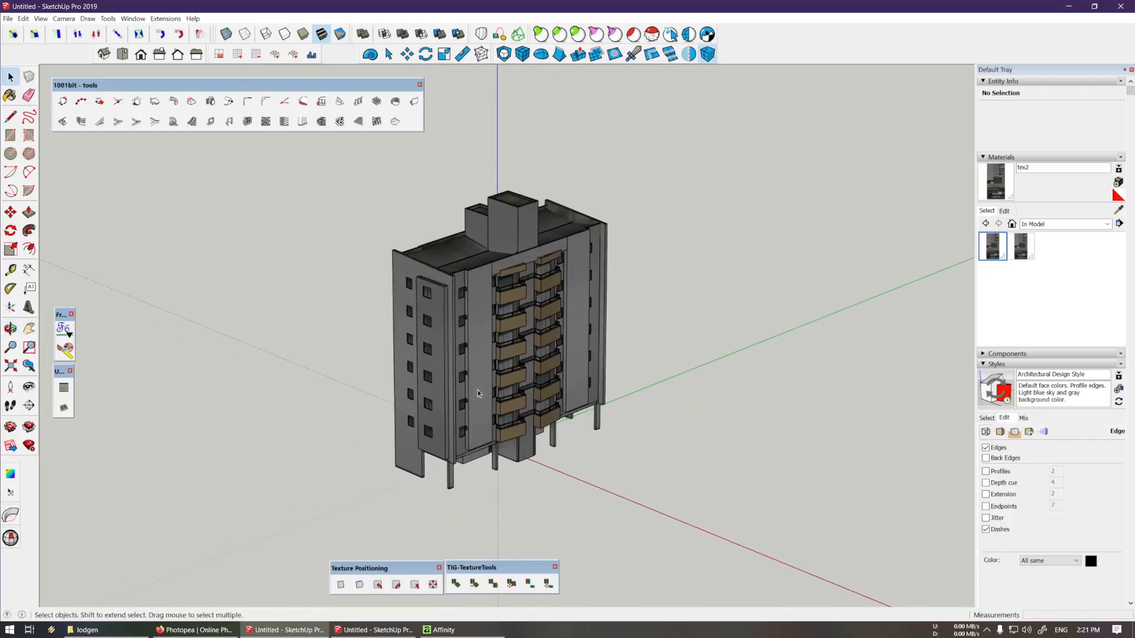